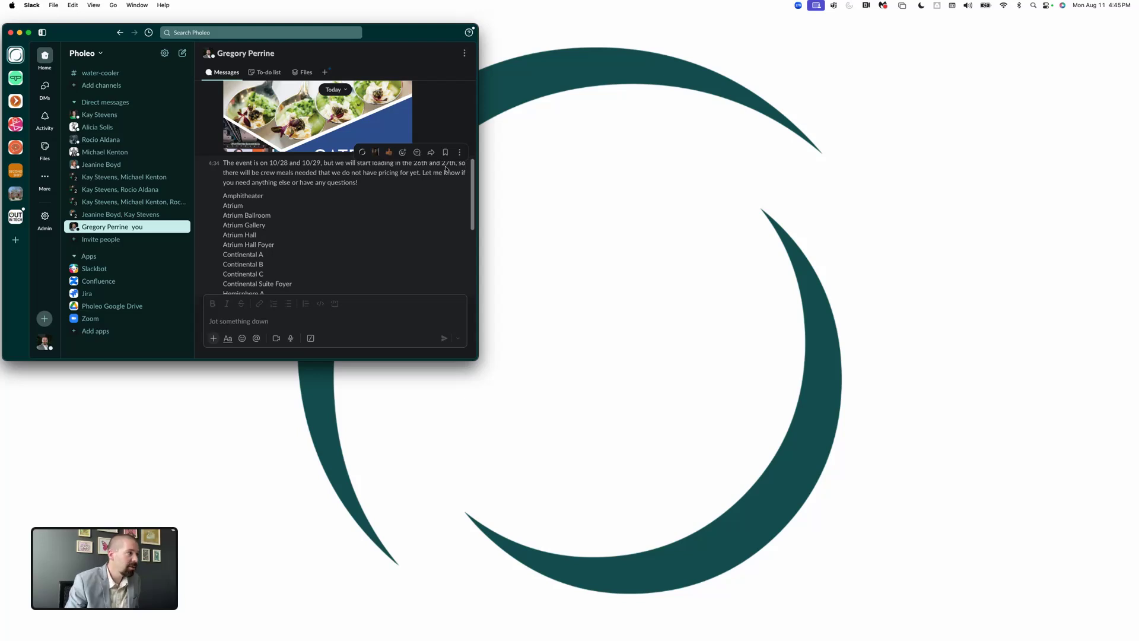
# - Review the Slack message with the catering menu PDF, event dates and list of venue rooms
pyautogui.scroll(3, 272, 185)
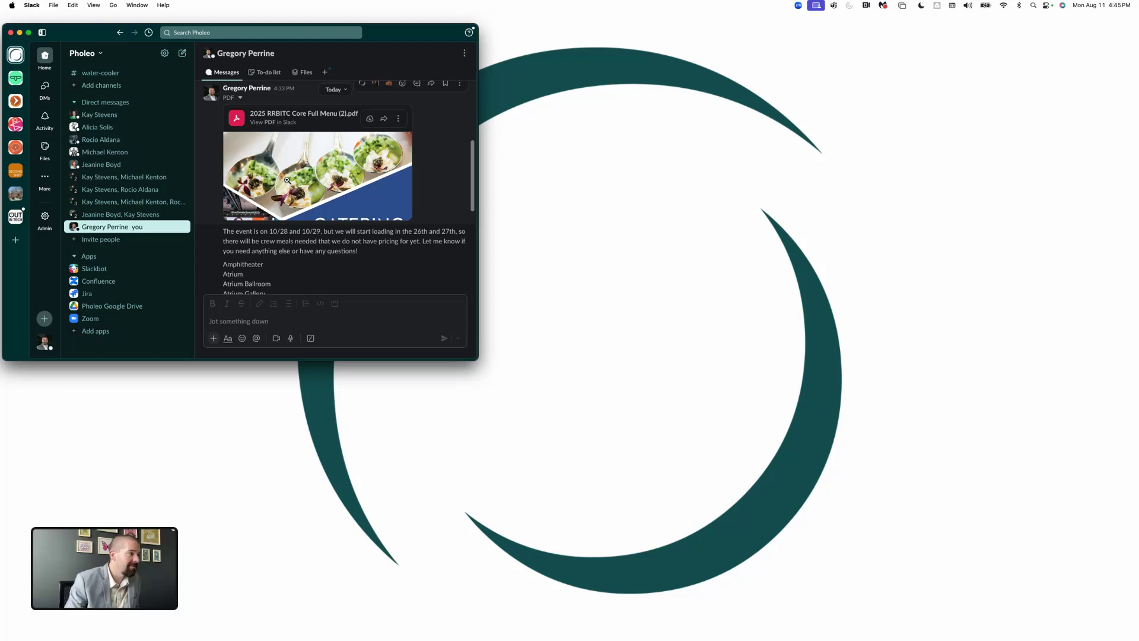
pyautogui.scroll(-3, 290, 181)
pyautogui.scroll(-2, 270, 181)
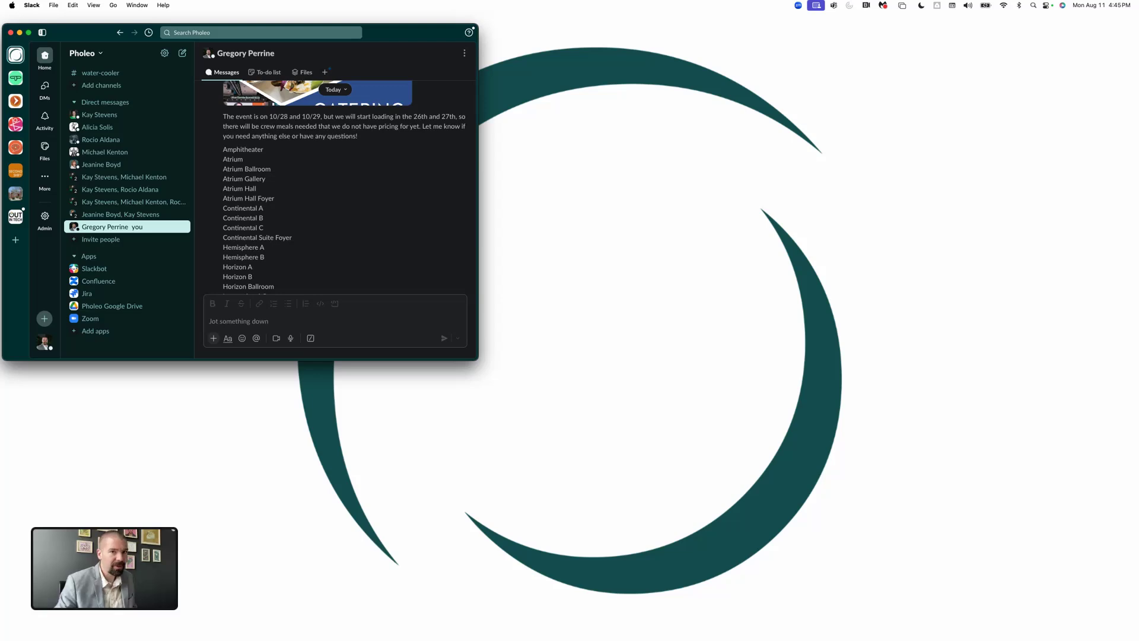
# - Switch to Chrome, place its window beside Slack, and open the Pholeo app by logging in from pholeo.io
pyautogui.moveTo(1138, 261); pyautogui.dragTo(706, 80)
pyautogui.moveTo(901, 431); pyautogui.dragTo(1087, 581)
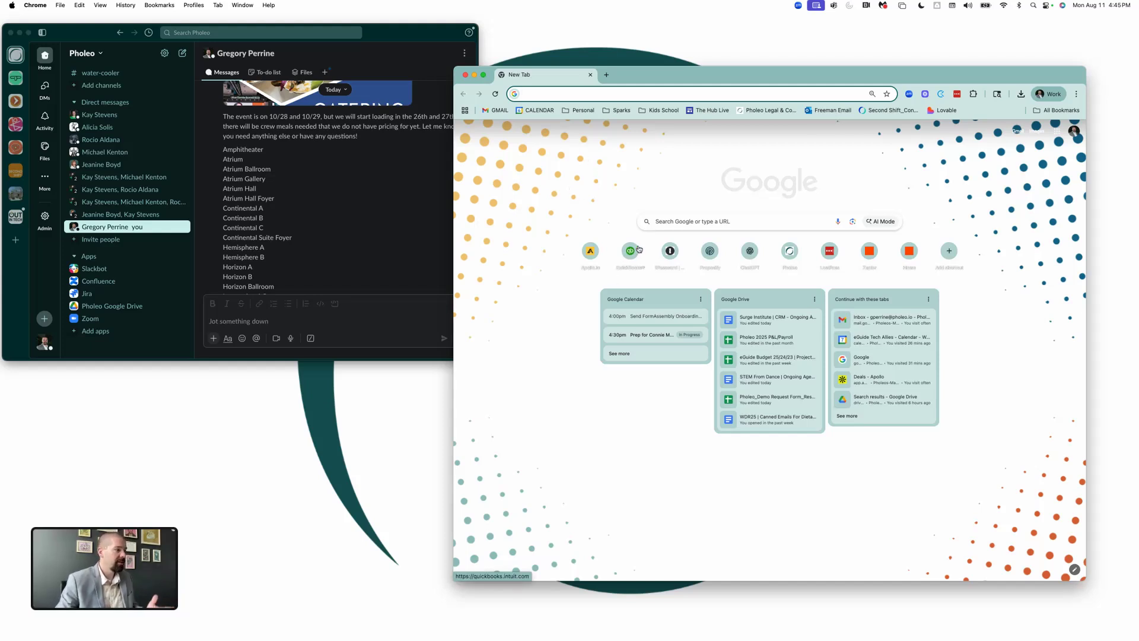
pyautogui.click(636, 222)
pyautogui.write('pho')
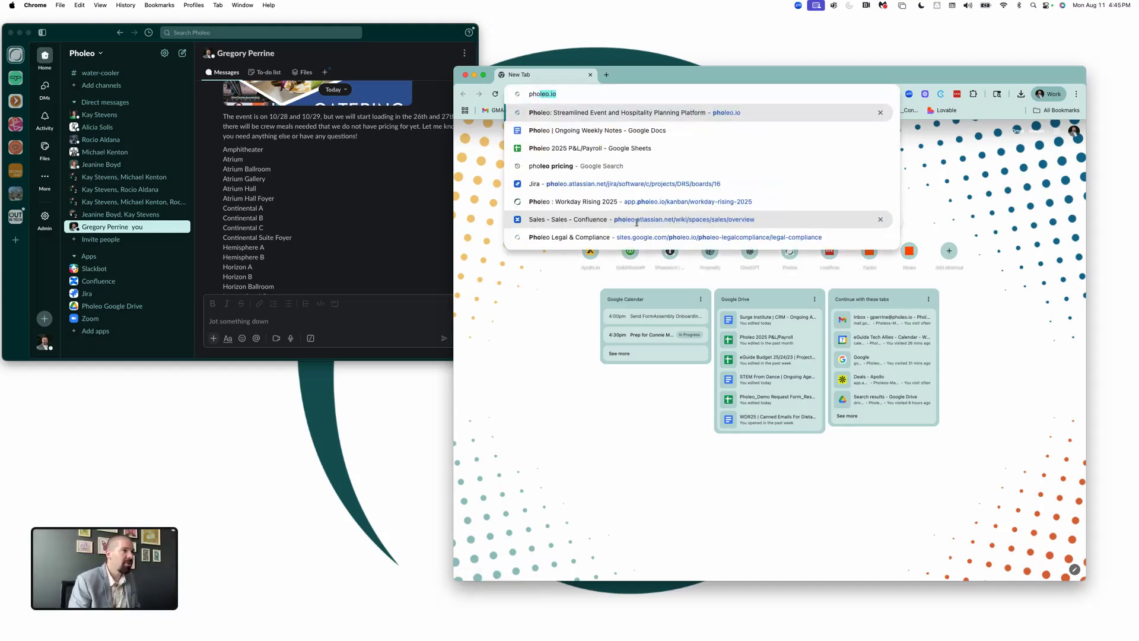
pyautogui.press('Return')
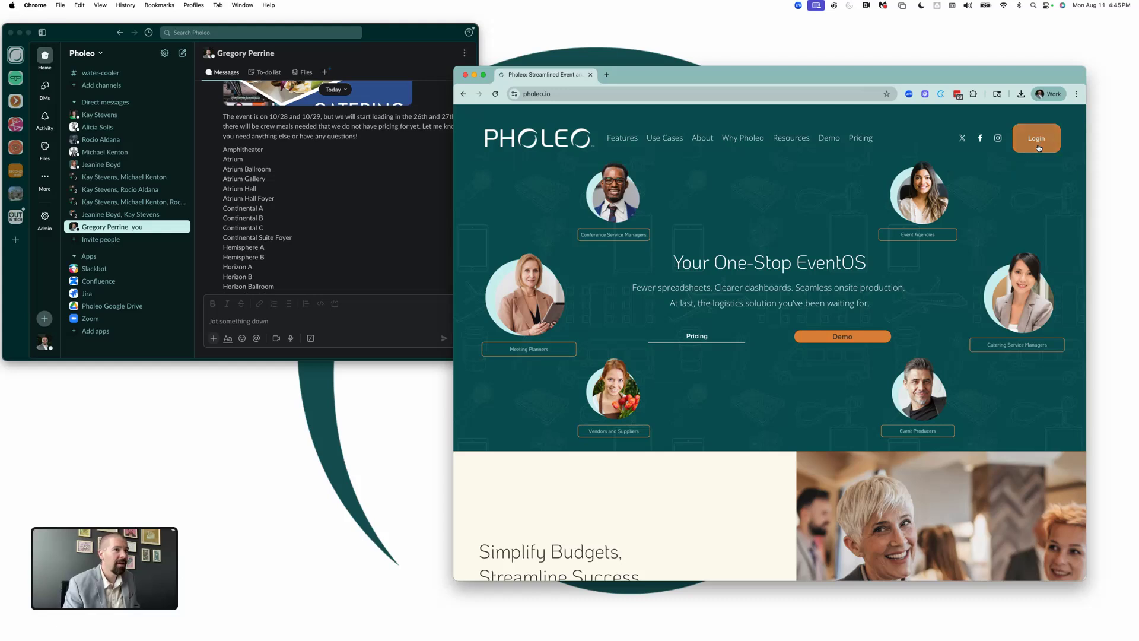
pyautogui.click(1038, 143)
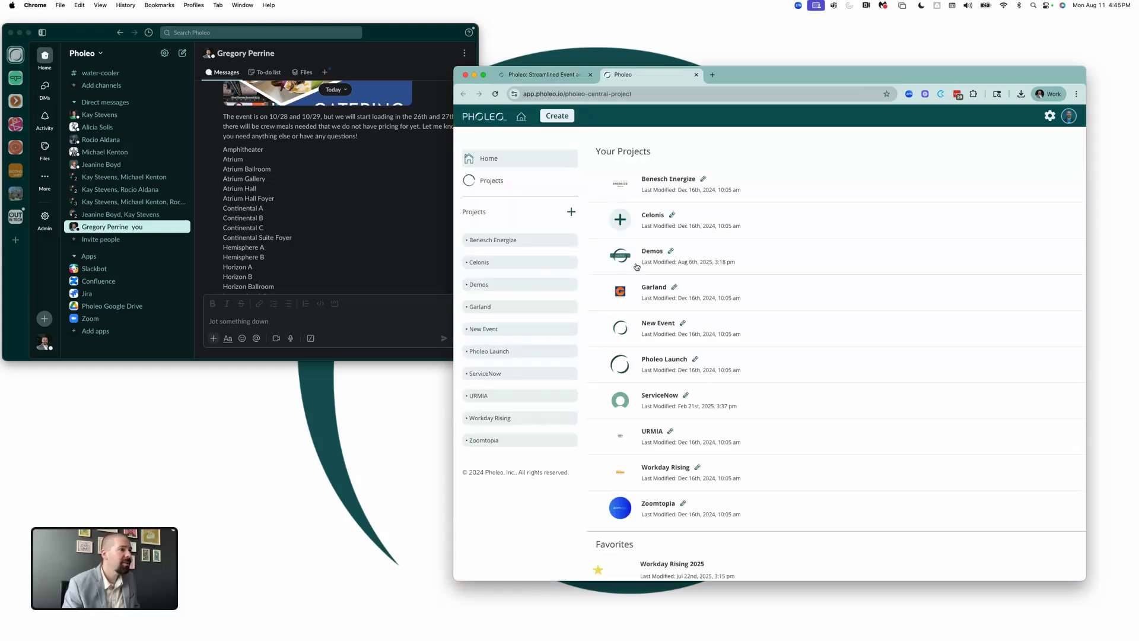
# - Open the Demos project and start a new Pholeo with the Event Builder
pyautogui.click(651, 252)
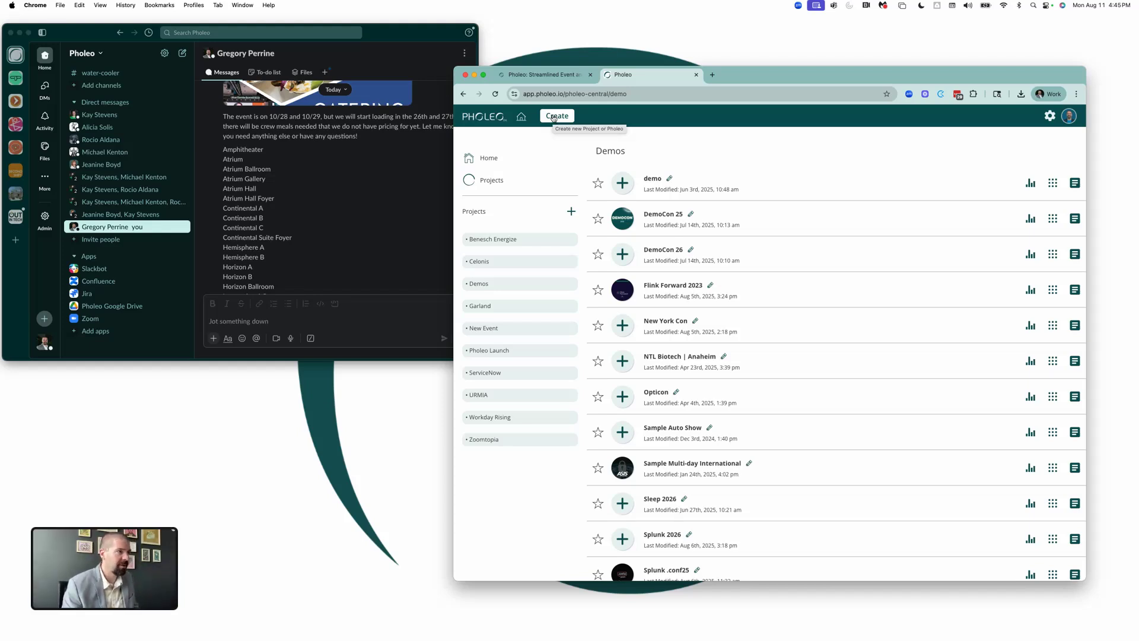
pyautogui.scroll(-1, 553, 118)
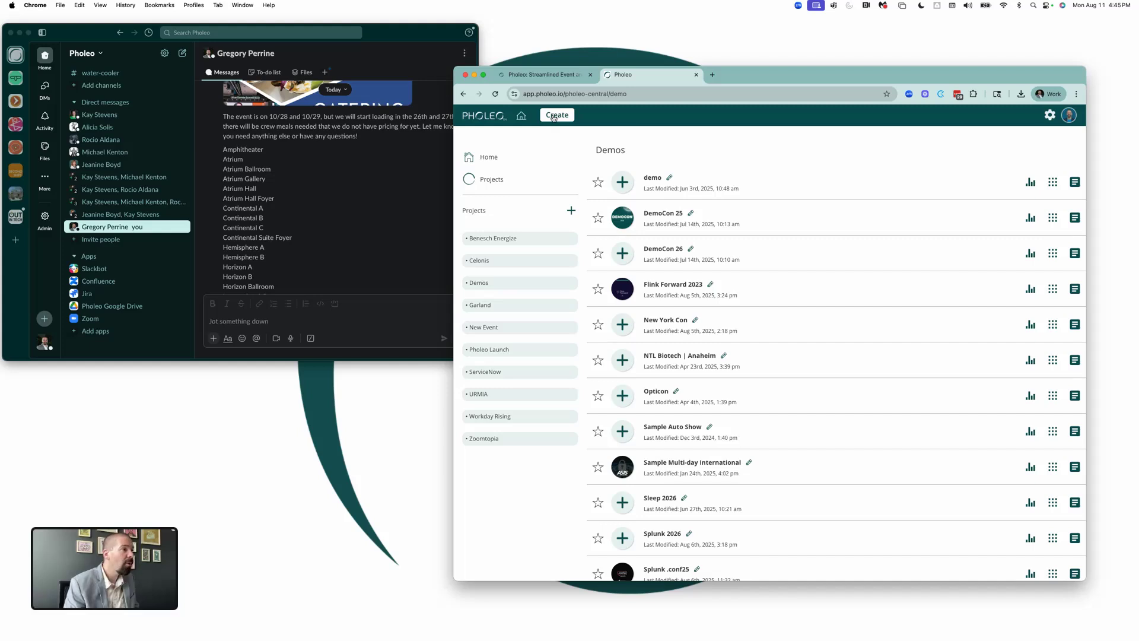
pyautogui.press('super+equal')
pyautogui.press('super+equal')
pyautogui.press('super+equal')
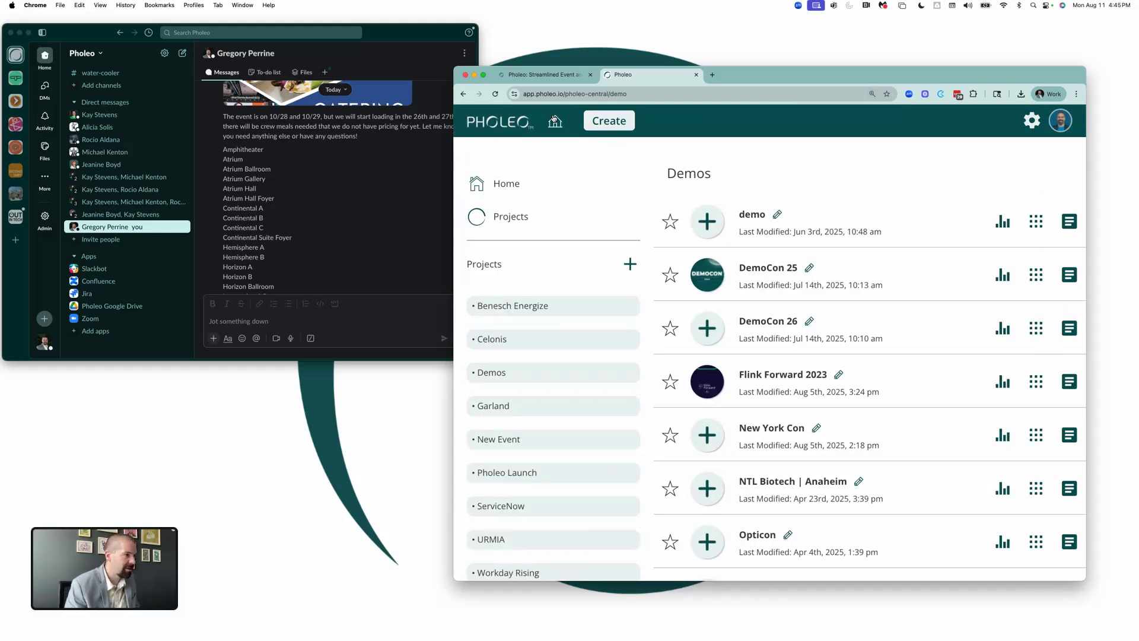
pyautogui.press('super+minus')
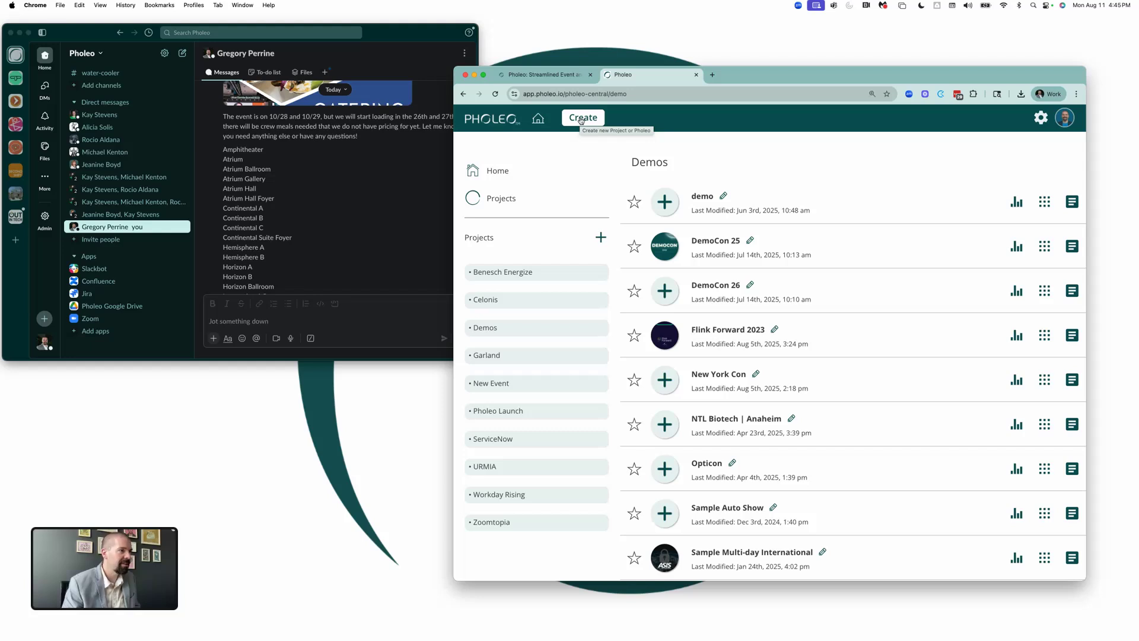
pyautogui.click(581, 120)
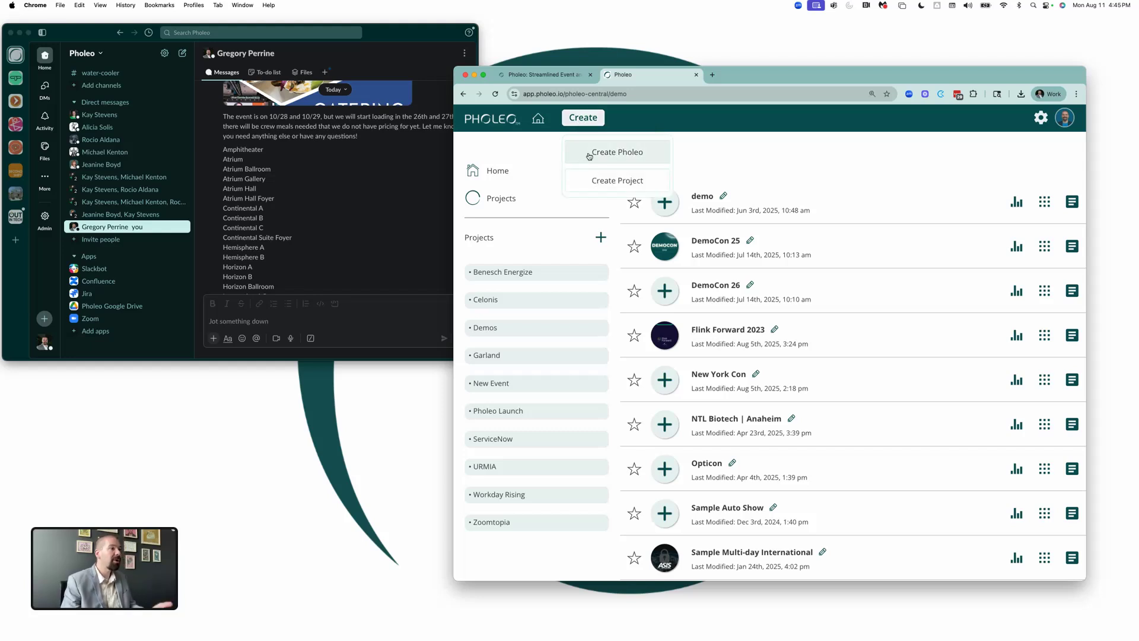
pyautogui.click(599, 162)
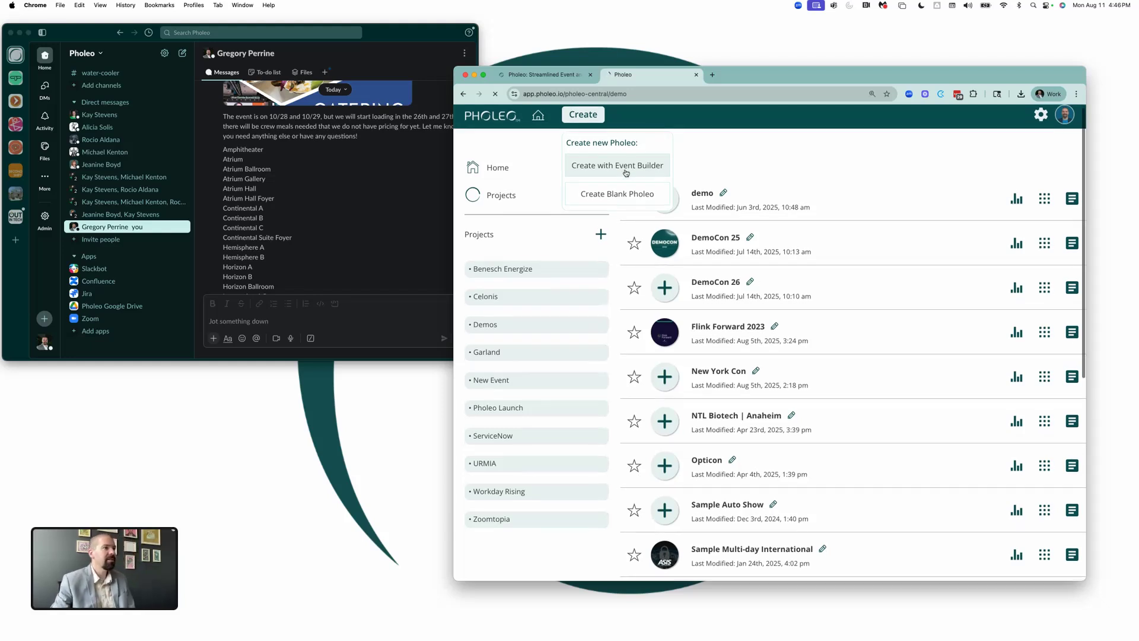
pyautogui.click(626, 172)
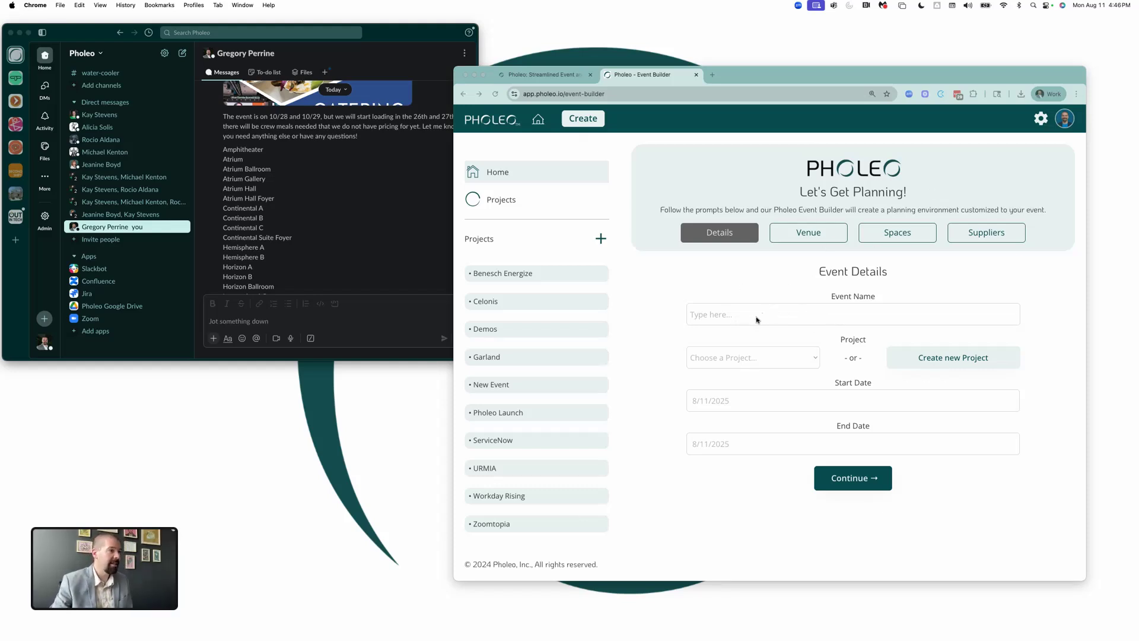
# - Name the event "Demo Conference October" and assign it to the Demos project
pyautogui.click(738, 315)
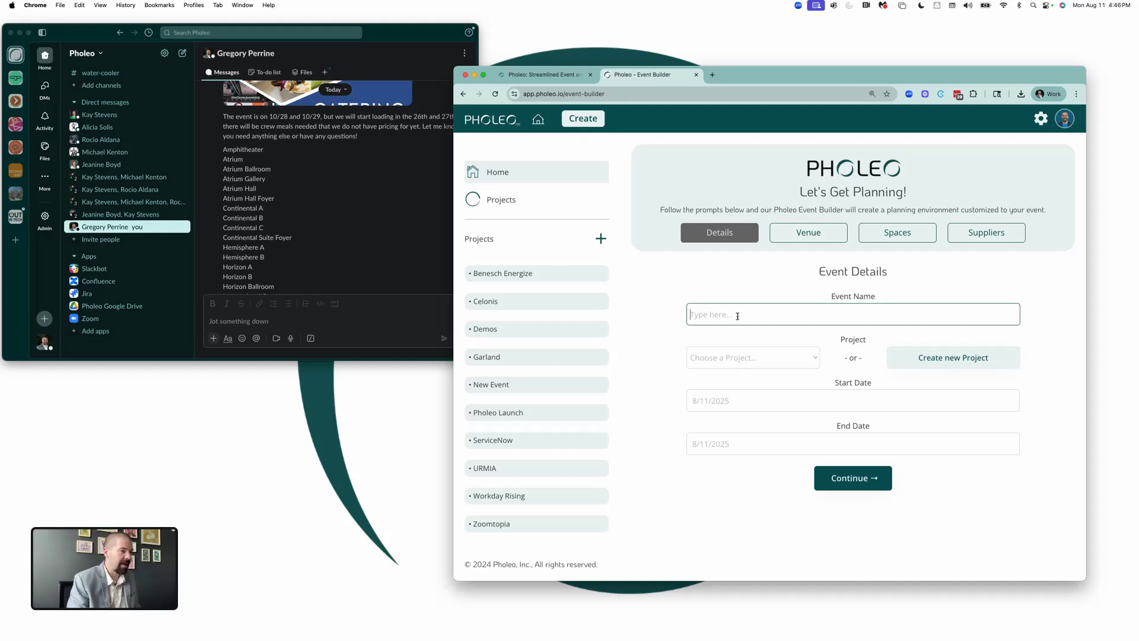
pyautogui.write('Demo')
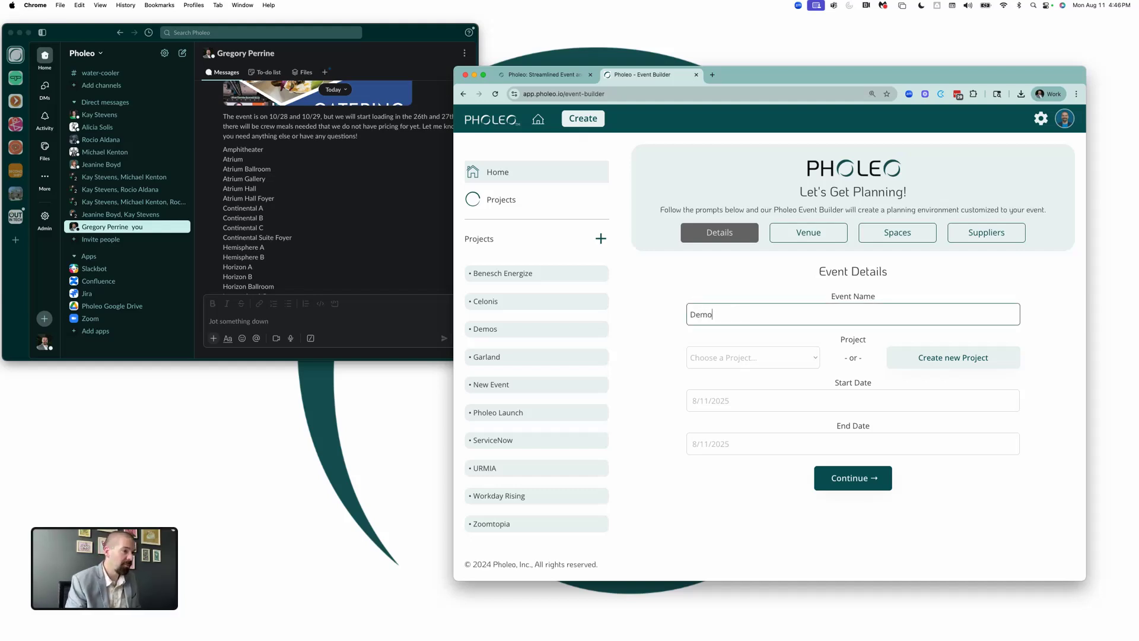
pyautogui.write(' Conference ')
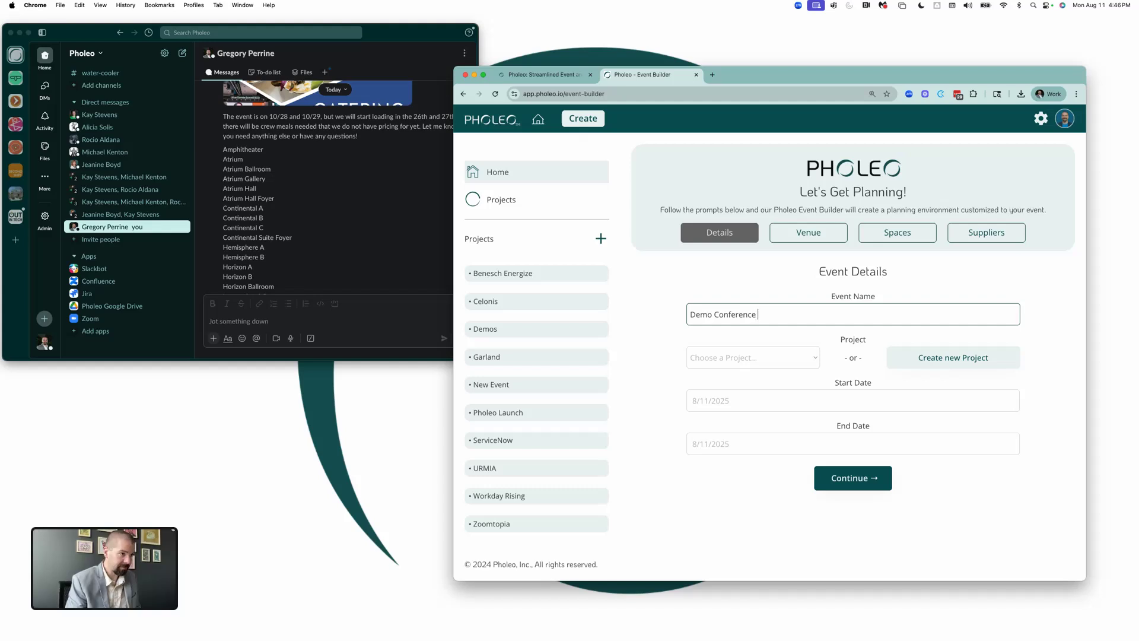
pyautogui.write('October')
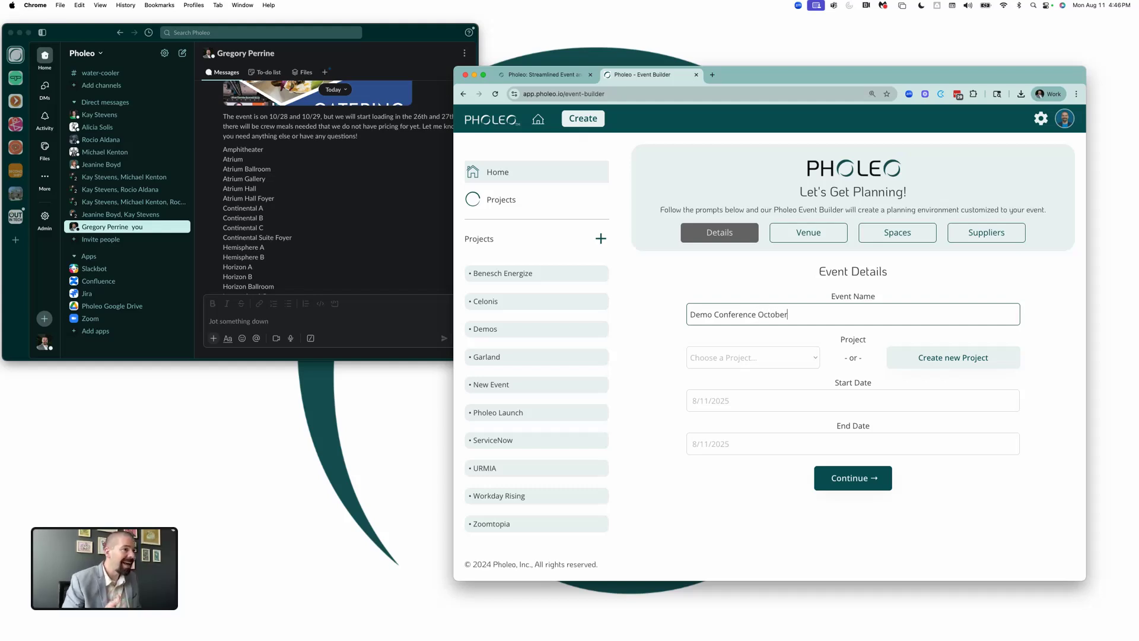
pyautogui.click(790, 363)
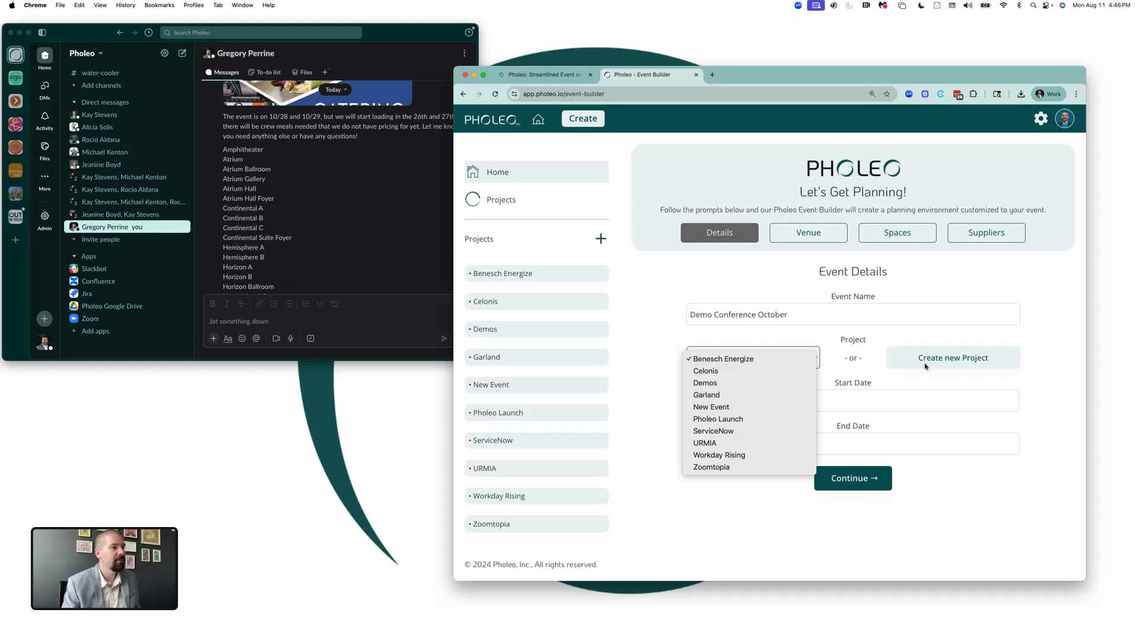
pyautogui.click(765, 383)
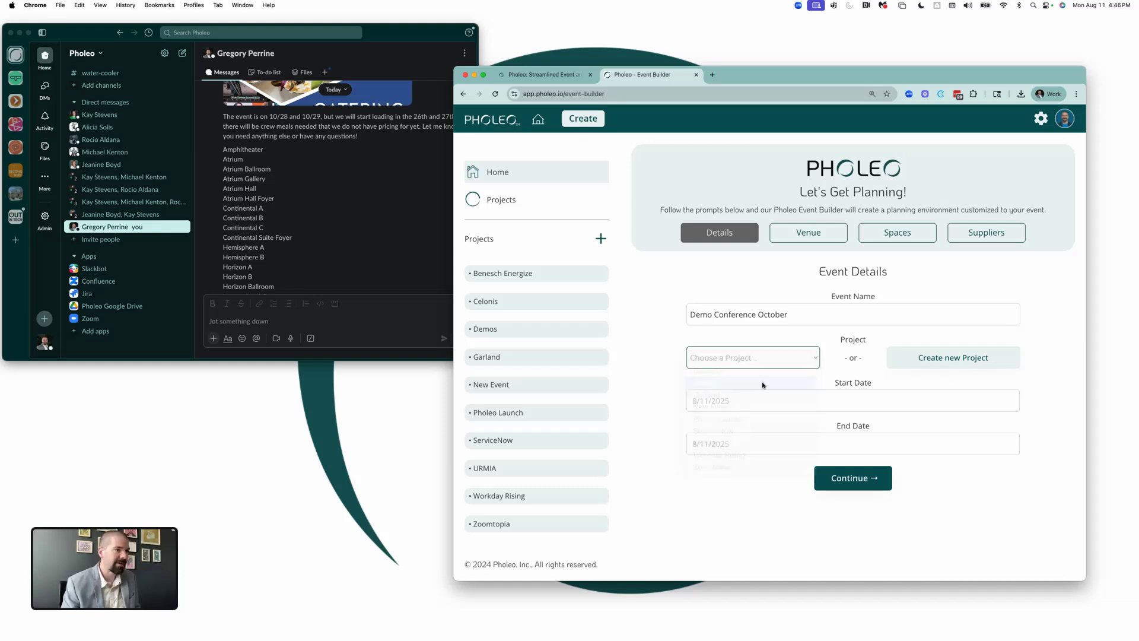
# - Set the event's start date to 10/26/2025 and end date to 10/30/2025, and continue to venue selection
pyautogui.click(771, 397)
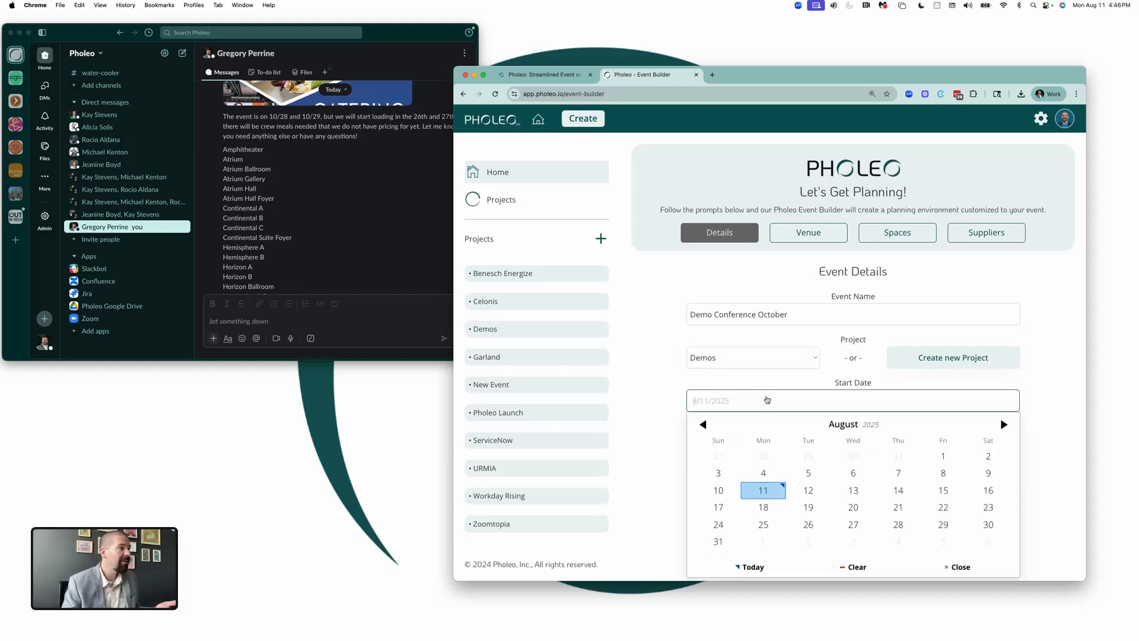
pyautogui.click(1004, 424)
pyautogui.click(1004, 425)
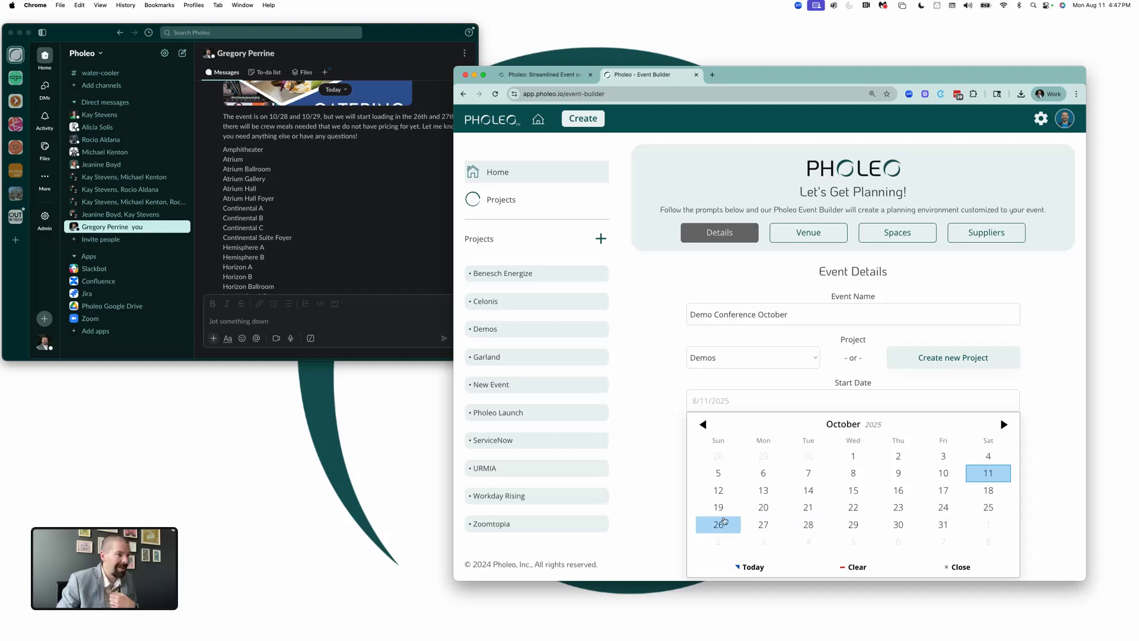
pyautogui.click(719, 525)
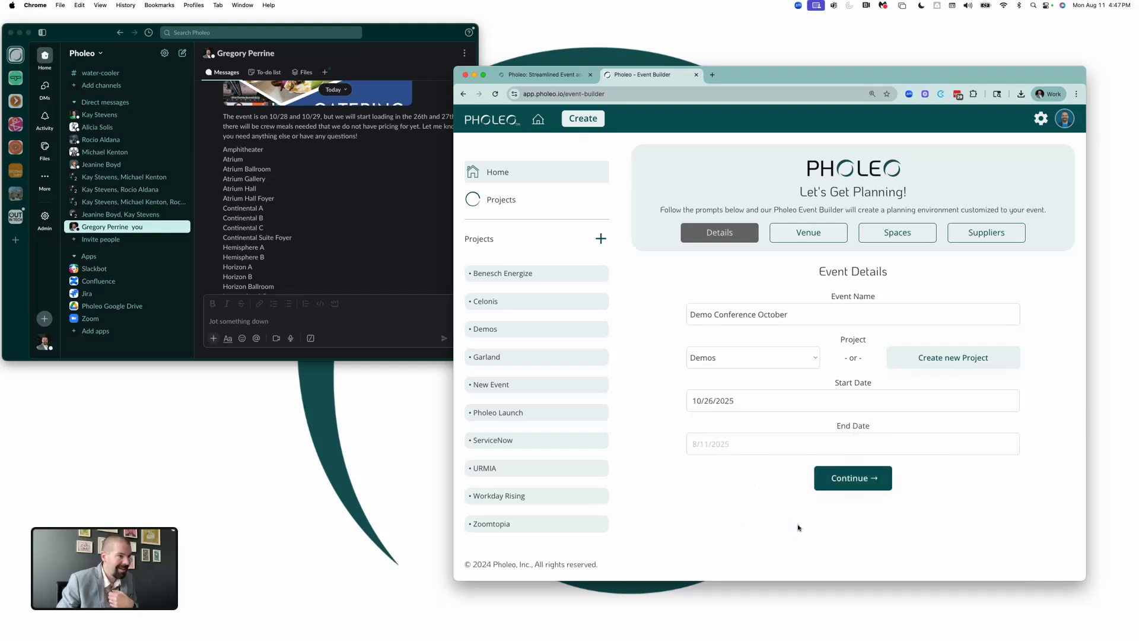
pyautogui.click(741, 447)
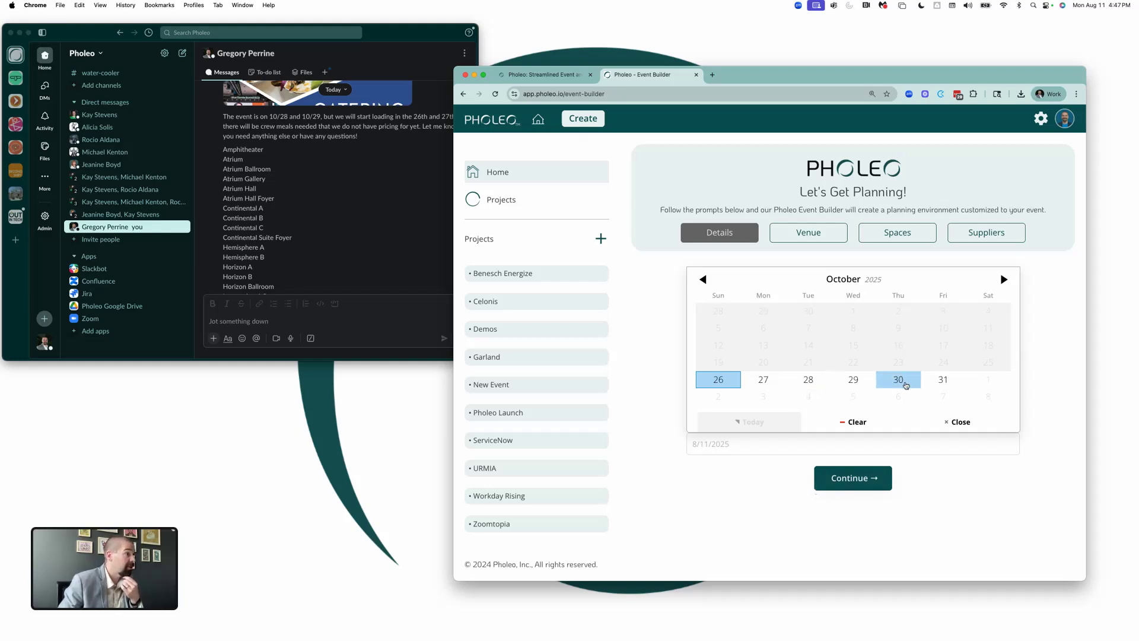
pyautogui.click(905, 384)
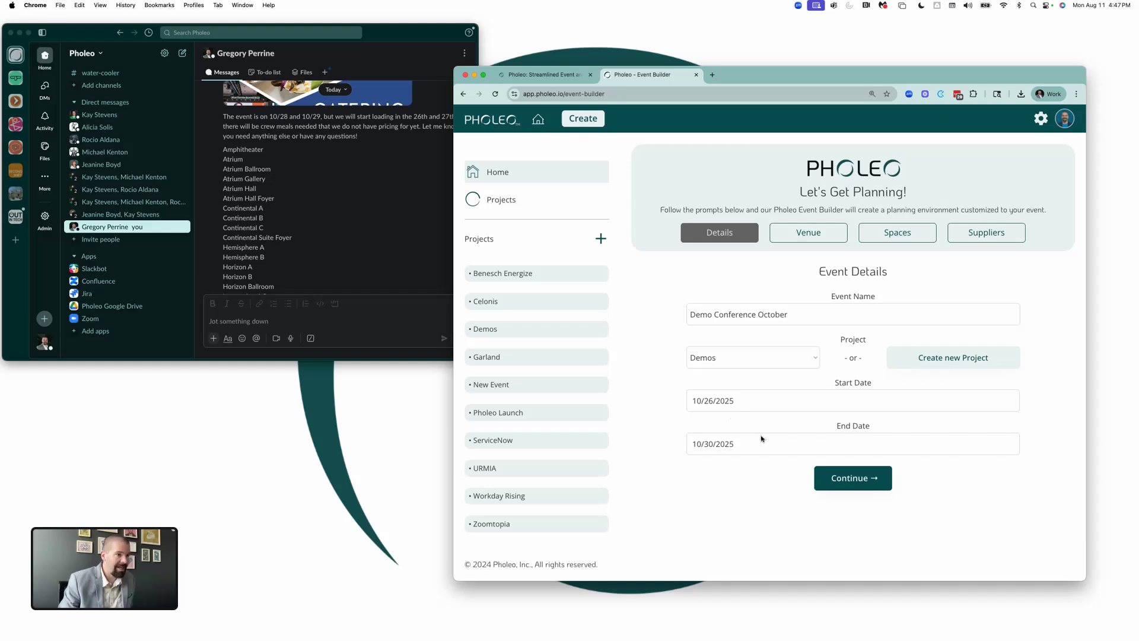
pyautogui.click(867, 488)
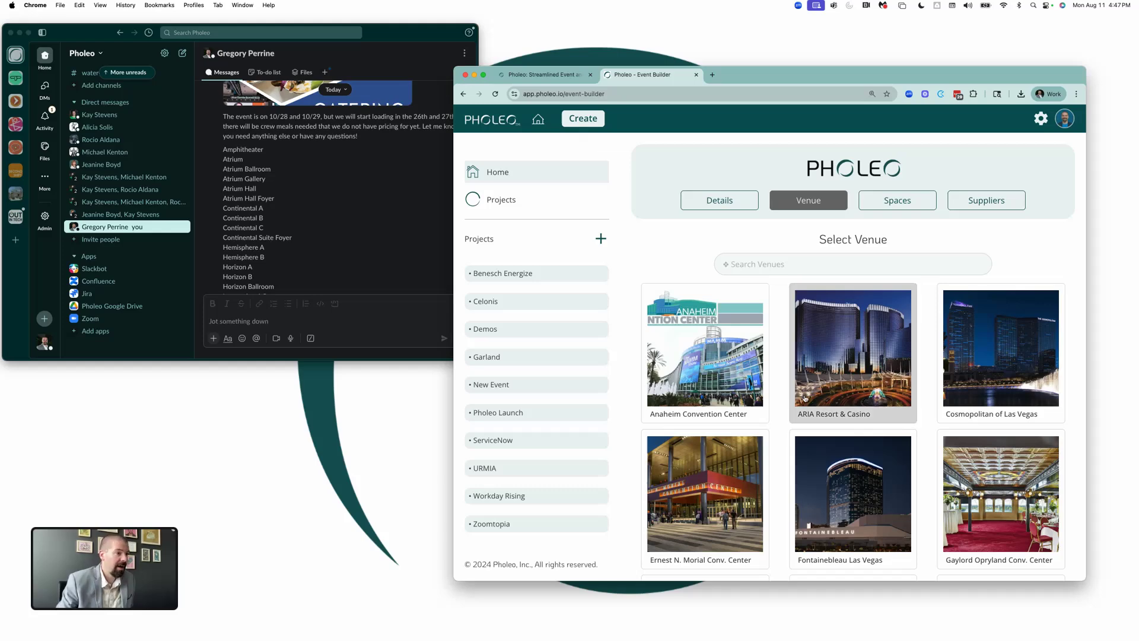
# - Look through the available venues and check the fields of the venue request form without submitting it
pyautogui.scroll(-3, 804, 398)
pyautogui.scroll(-6, 805, 399)
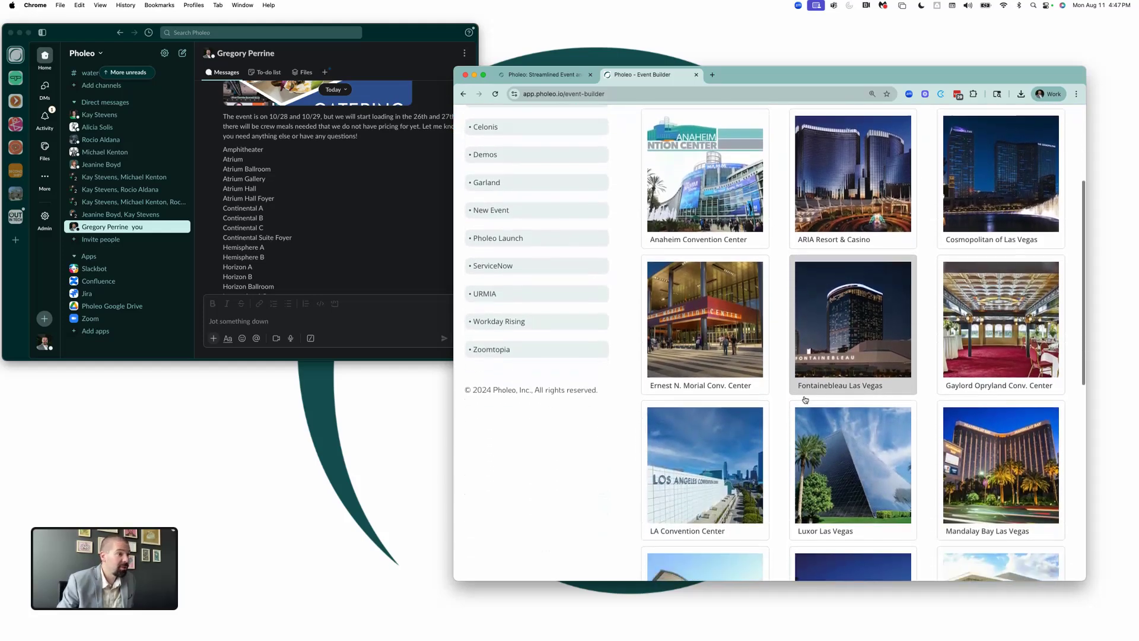
pyautogui.scroll(-9, 833, 405)
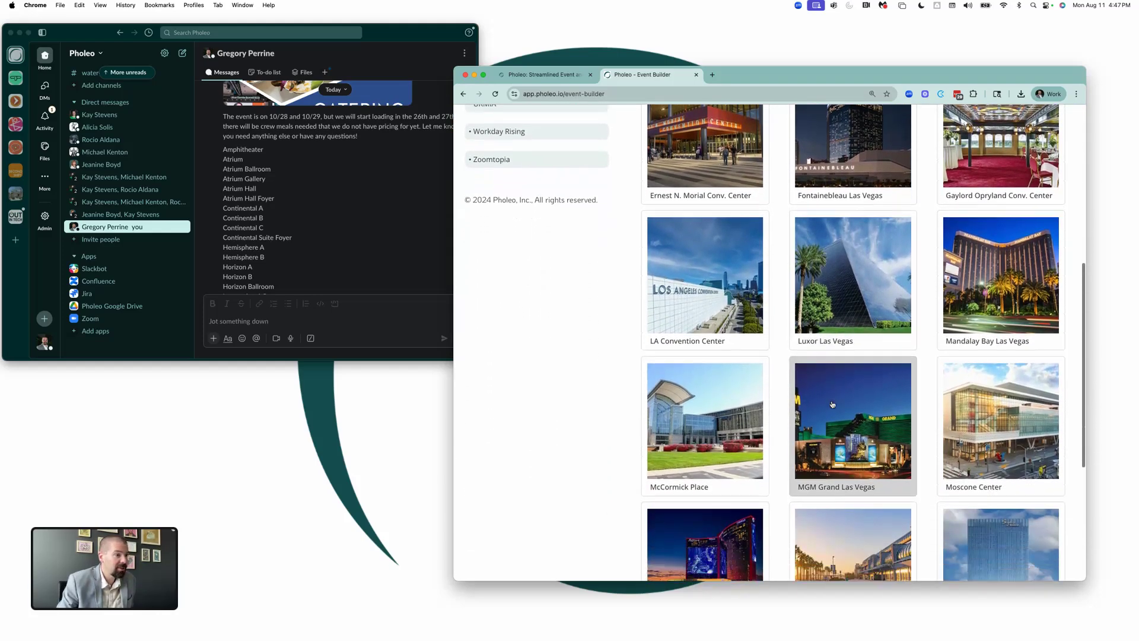
pyautogui.scroll(-2, 834, 404)
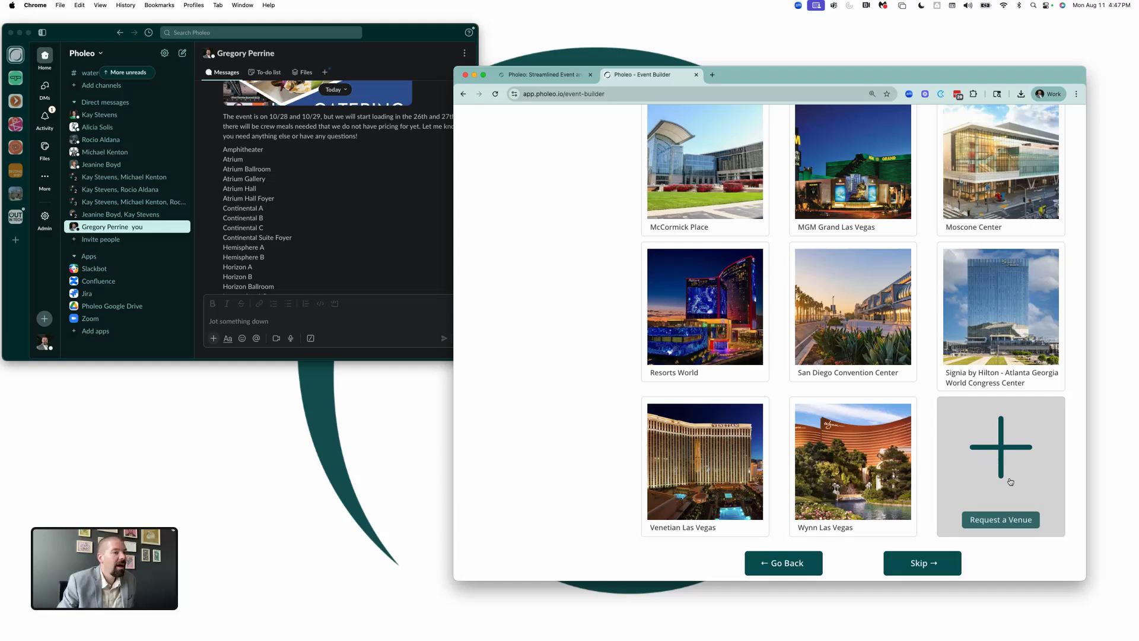
pyautogui.click(988, 521)
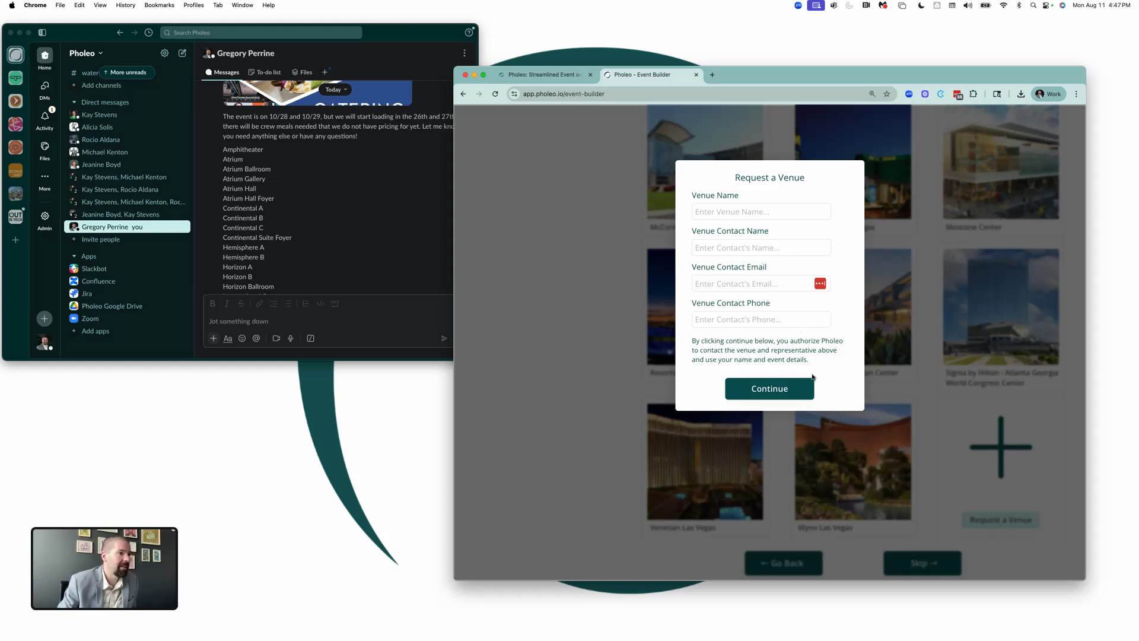
pyautogui.click(896, 343)
pyautogui.scroll(5, 896, 343)
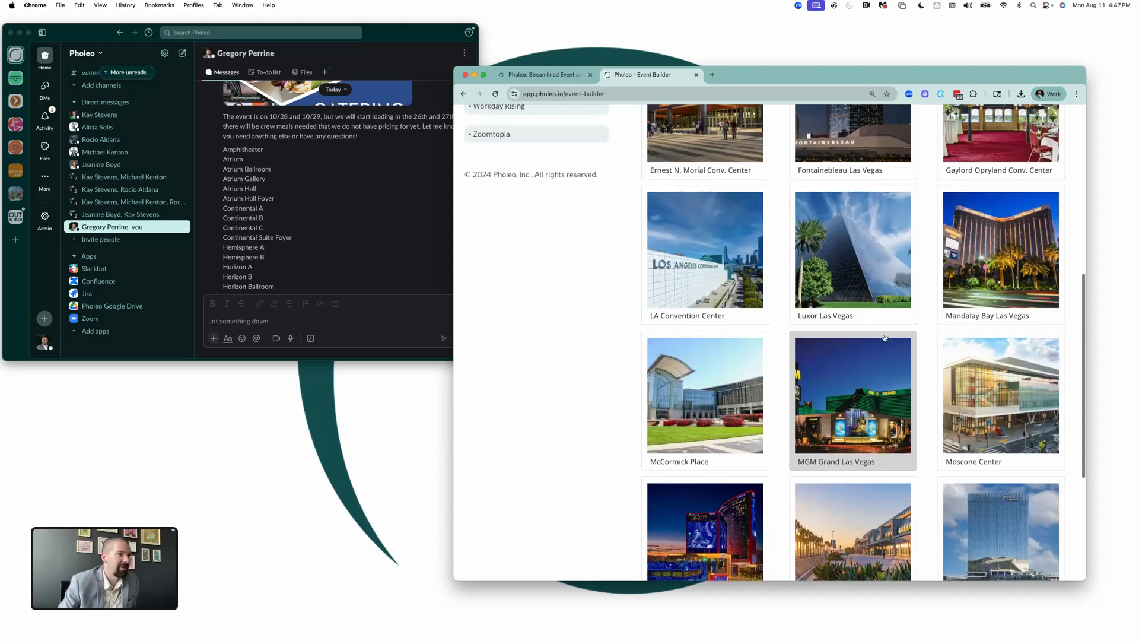
pyautogui.scroll(-5, 847, 328)
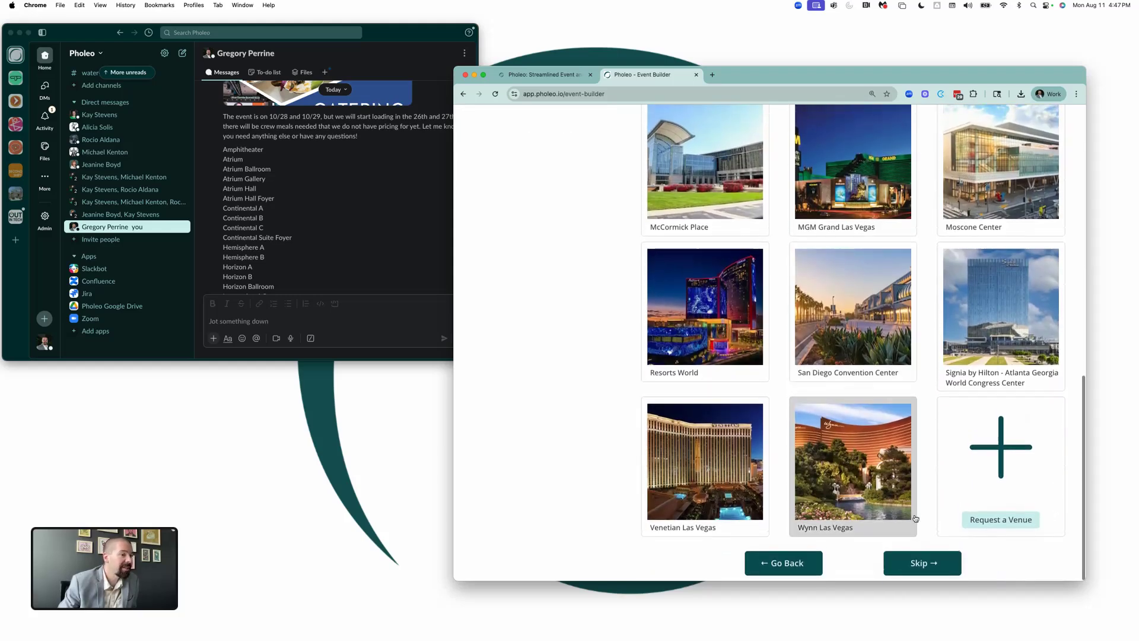
# - Skip venue selection, create the Pholeo from the event summary, and look over its Kanban date columns
pyautogui.click(929, 563)
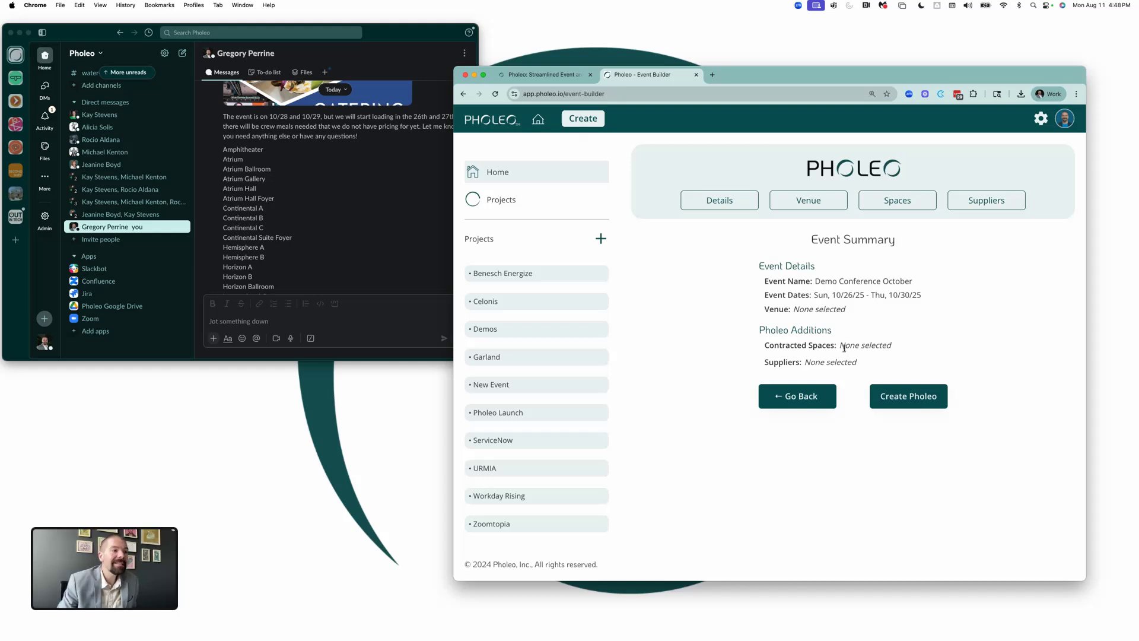
pyautogui.click(901, 403)
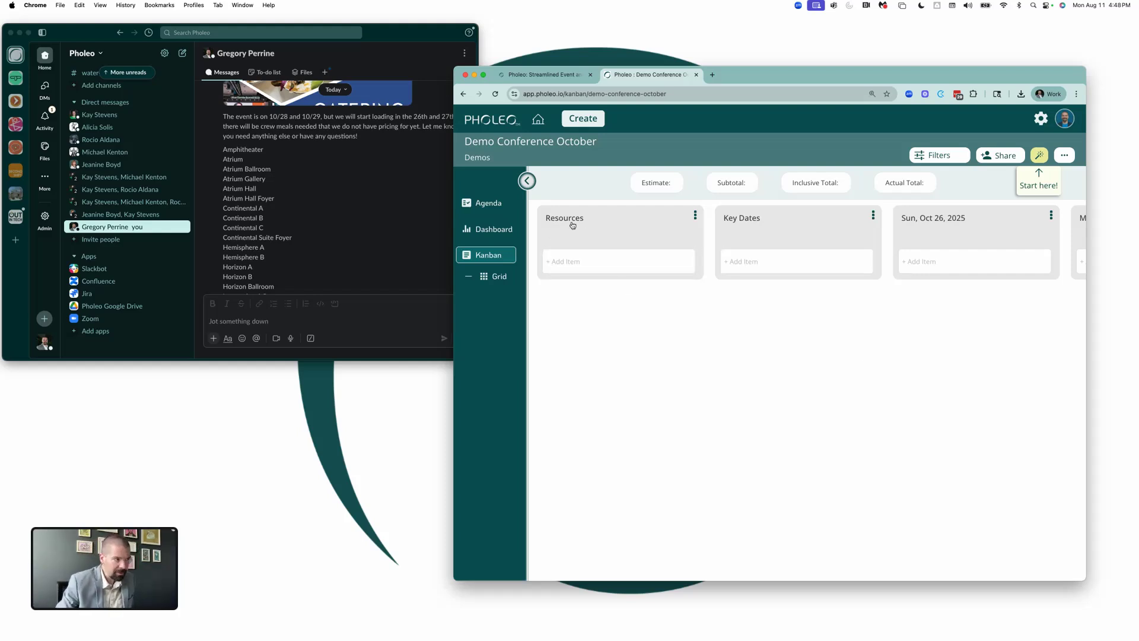
pyautogui.hscroll(3, 783, 229)
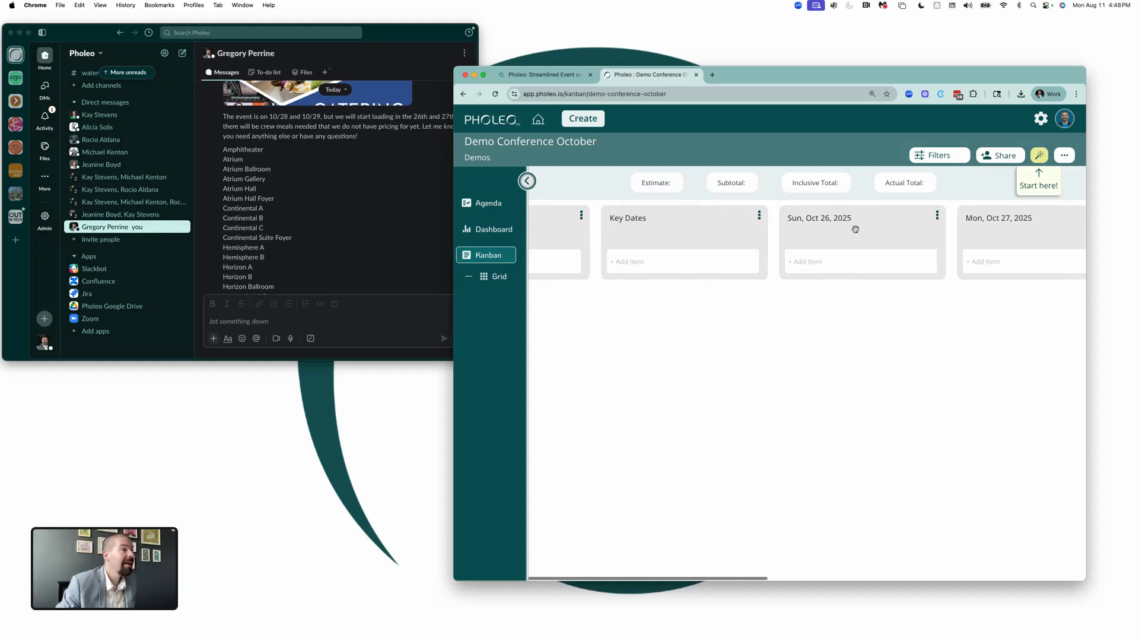
pyautogui.hscroll(3, 828, 226)
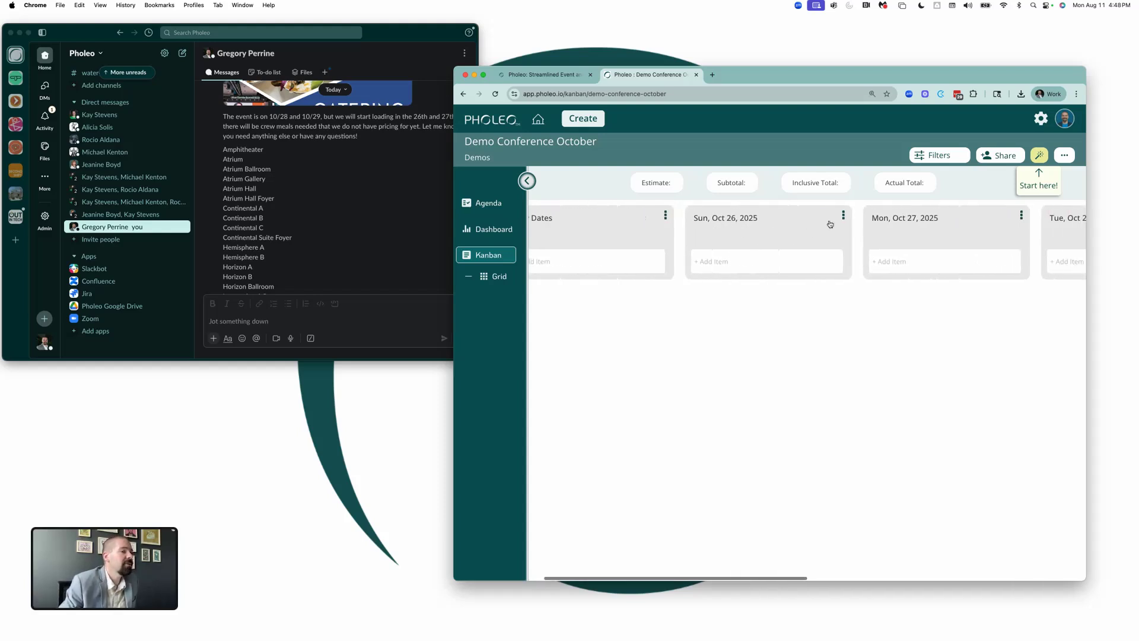
# - Look through the Kanban columns up to Thu, Oct 30, 2025, and view the item wizard's first page without creating an item
pyautogui.hscroll(12, 828, 221)
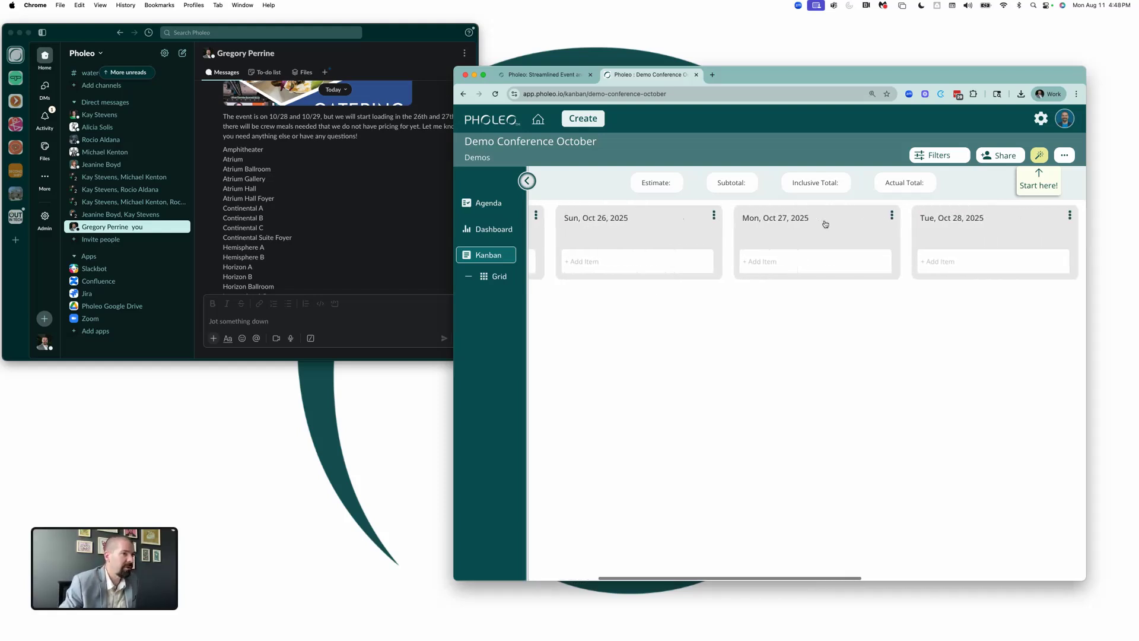
pyautogui.hscroll(5, 826, 224)
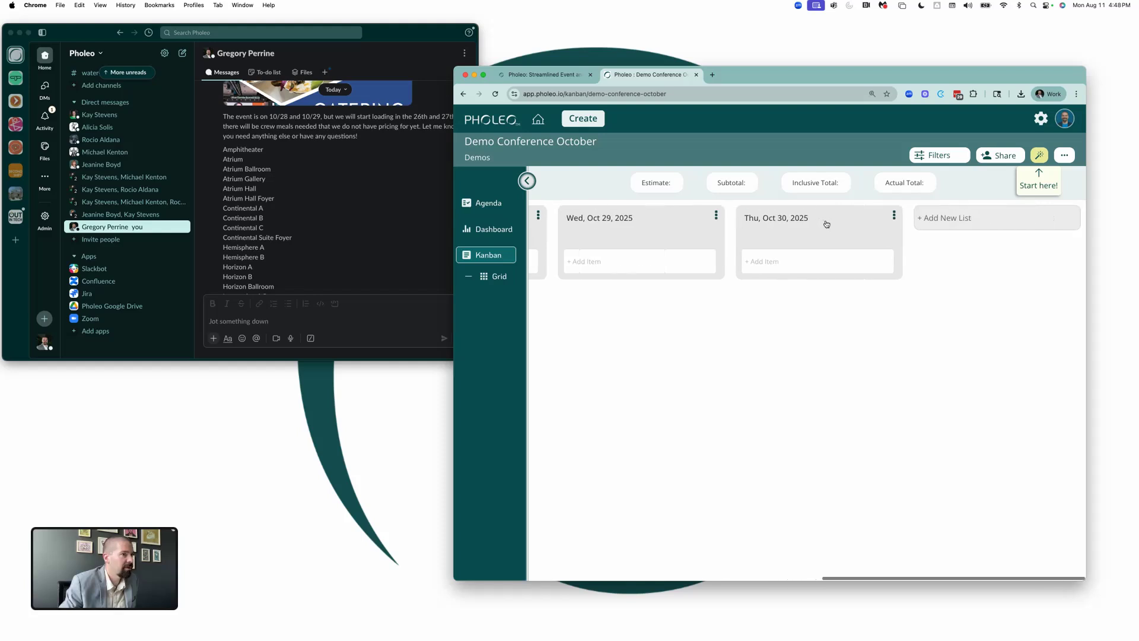
pyautogui.hscroll(-15, 691, 219)
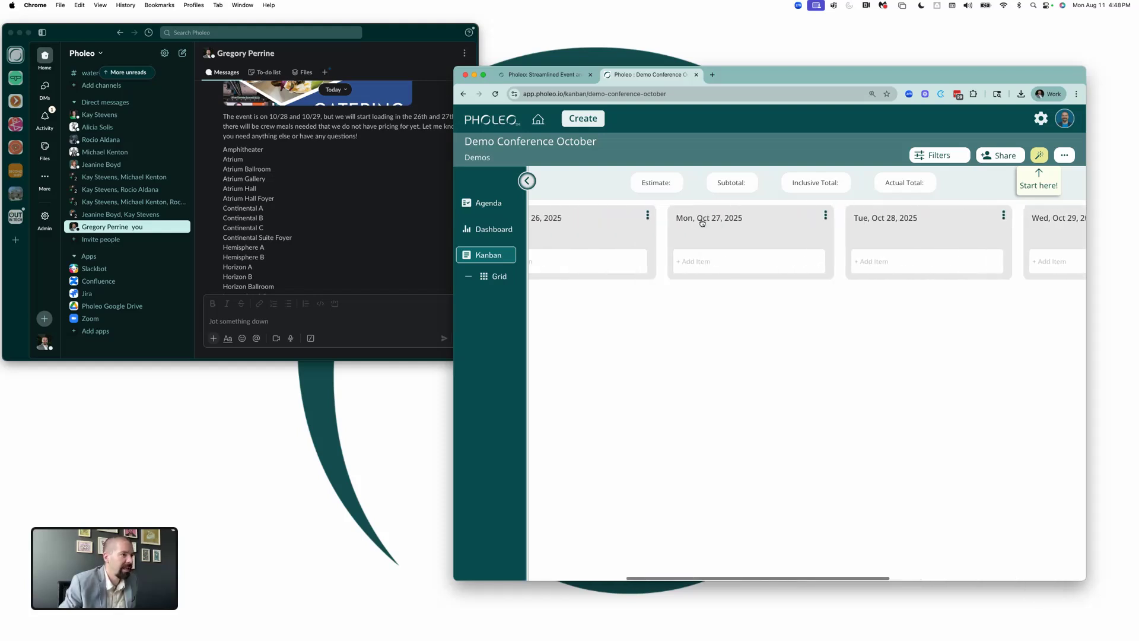
pyautogui.hscroll(-8, 769, 228)
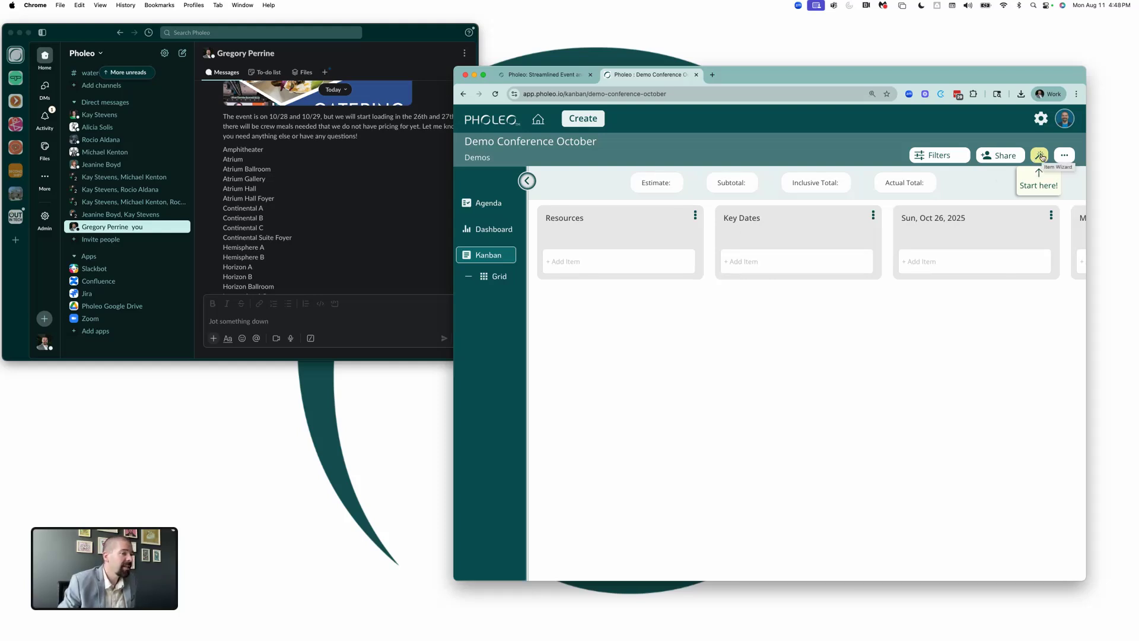
pyautogui.click(1040, 156)
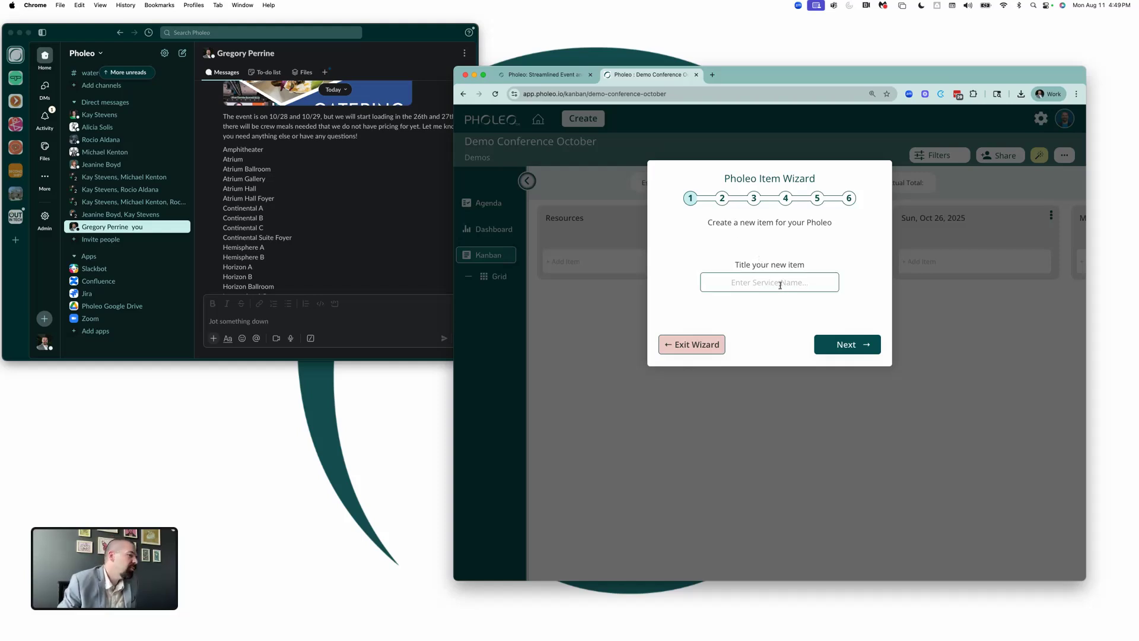
pyautogui.click(696, 346)
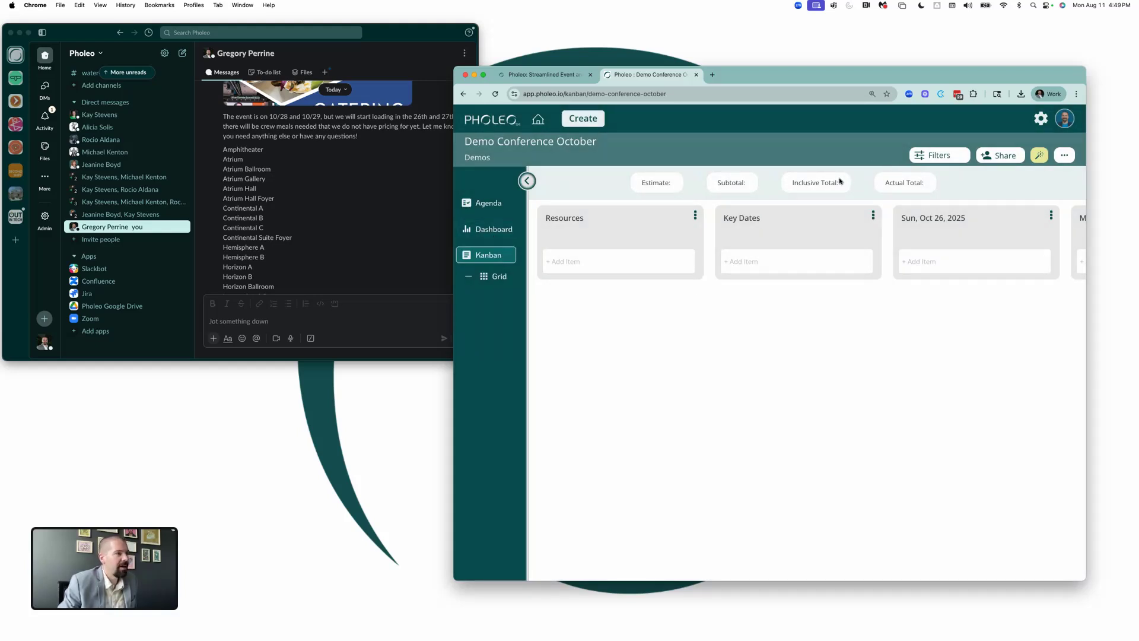
# - Check the room list in the Slack message and add a new Kanban list named "Spaces"
pyautogui.scroll(3, 277, 147)
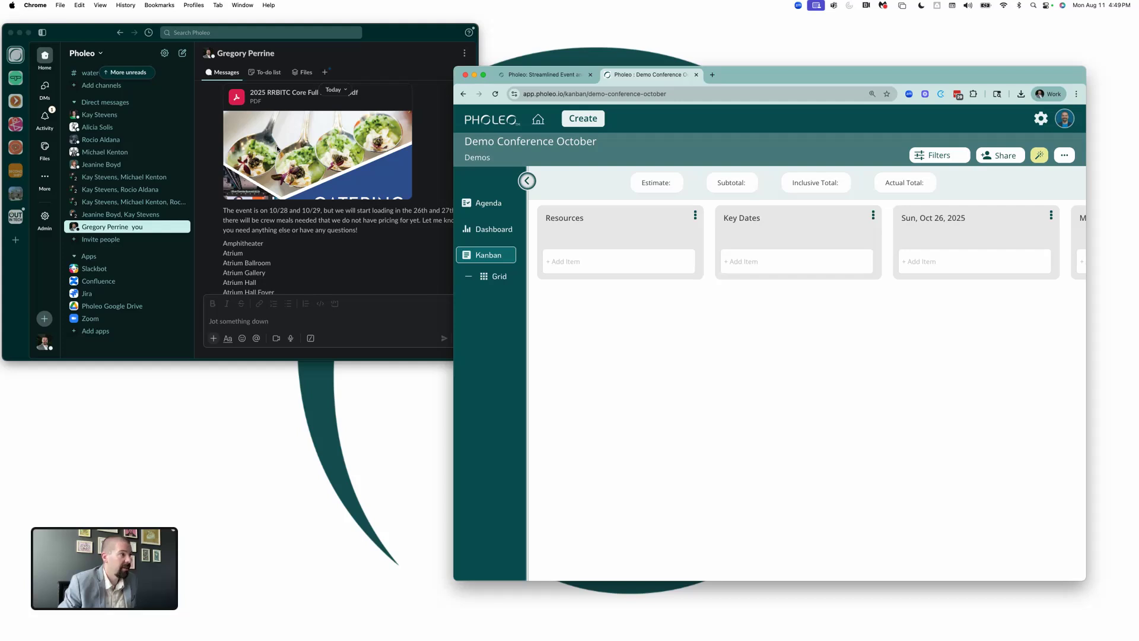
pyautogui.scroll(-3, 277, 150)
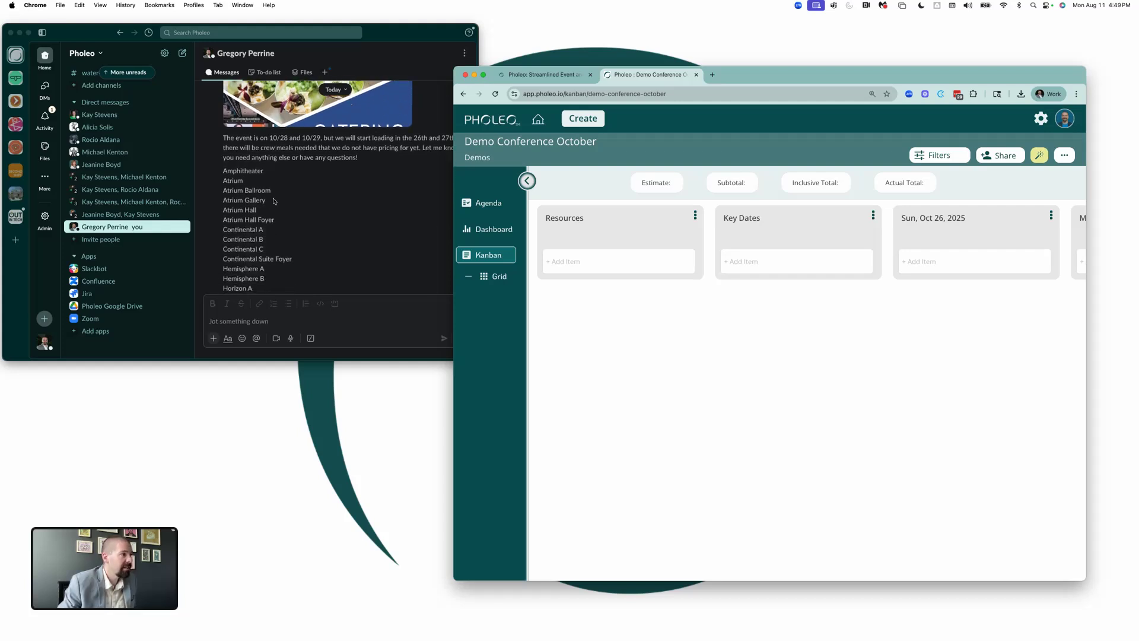
pyautogui.scroll(-4, 239, 176)
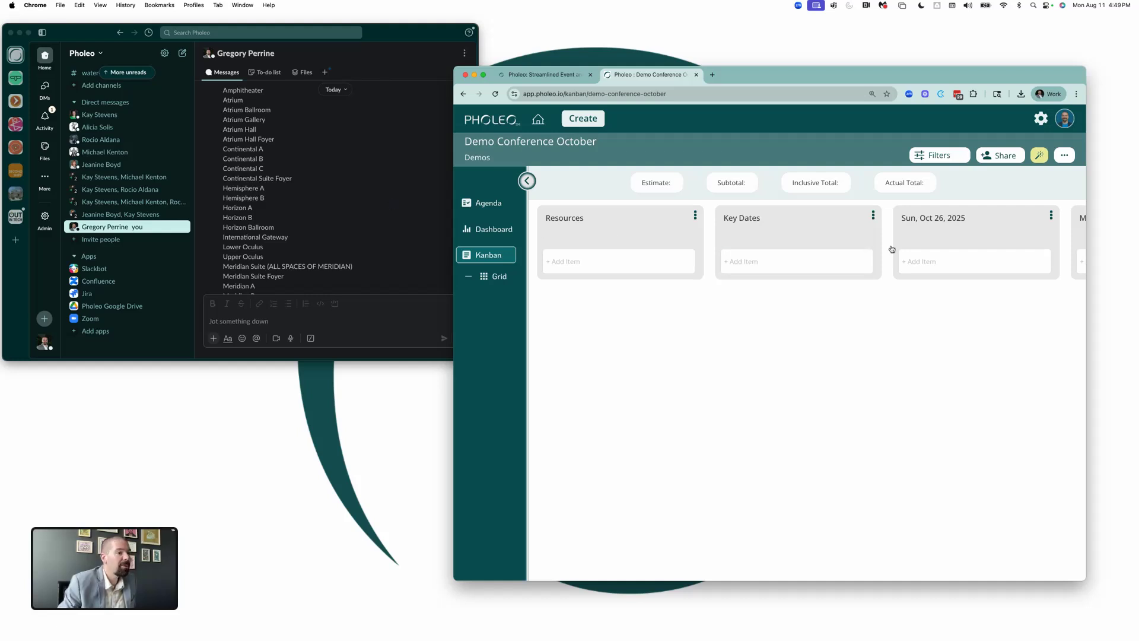
pyautogui.hscroll(10, 936, 308)
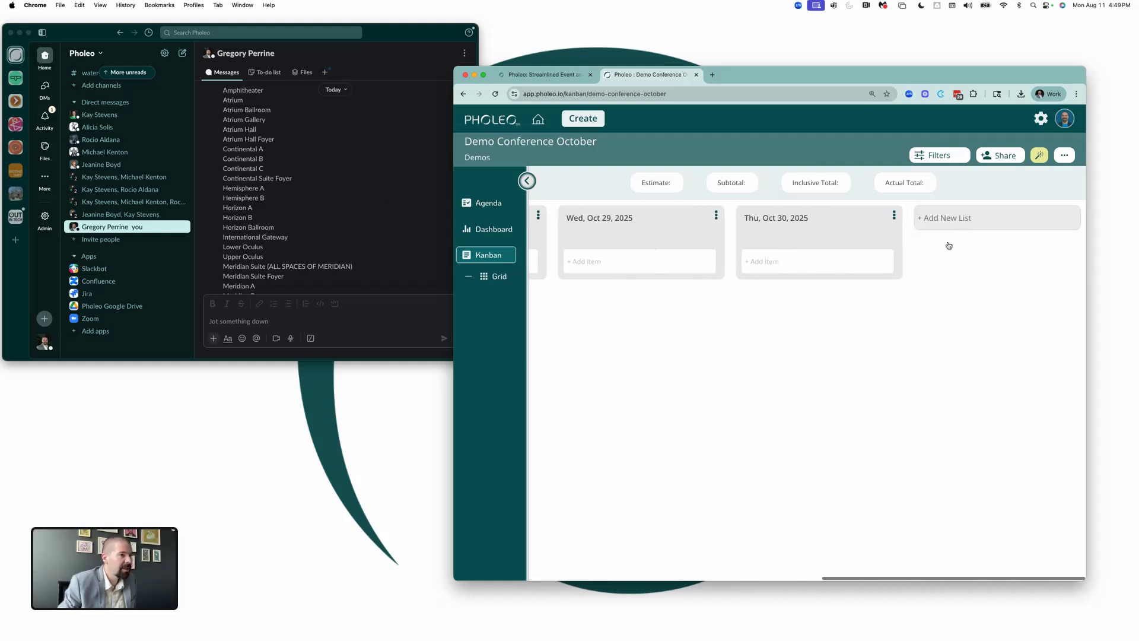
pyautogui.click(948, 220)
pyautogui.write('Locations')
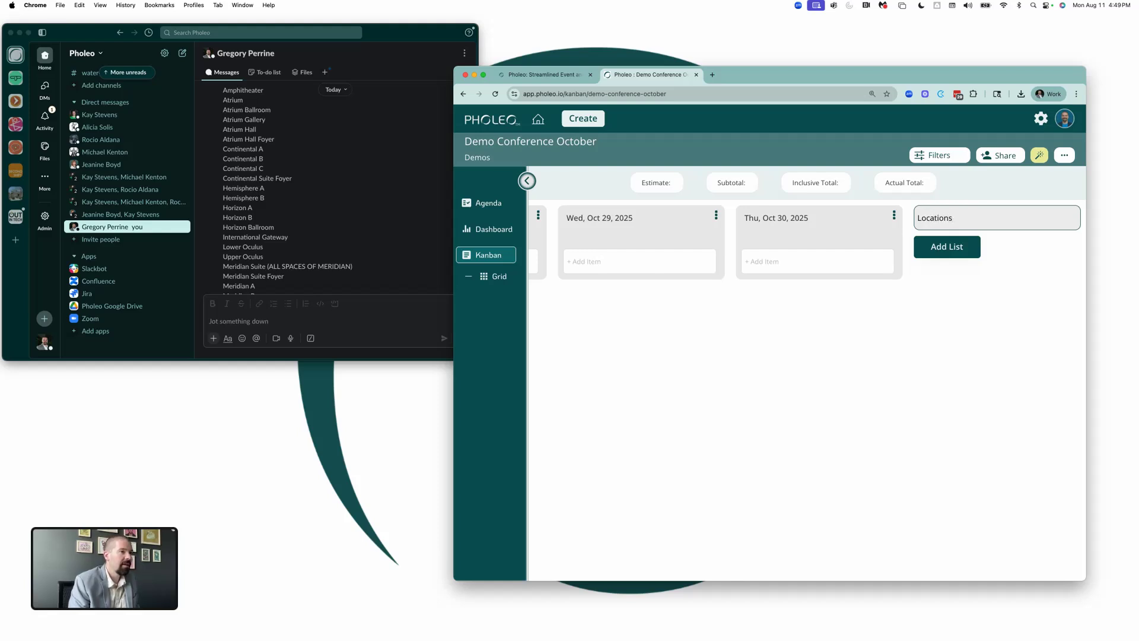
pyautogui.press('super+a')
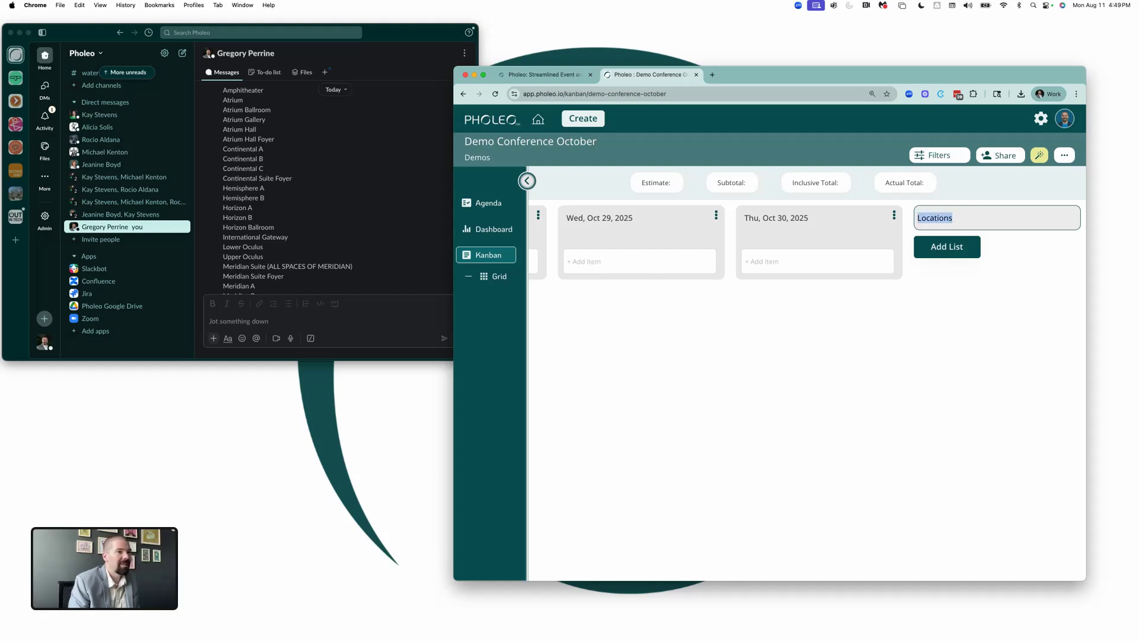
pyautogui.write('Spaces')
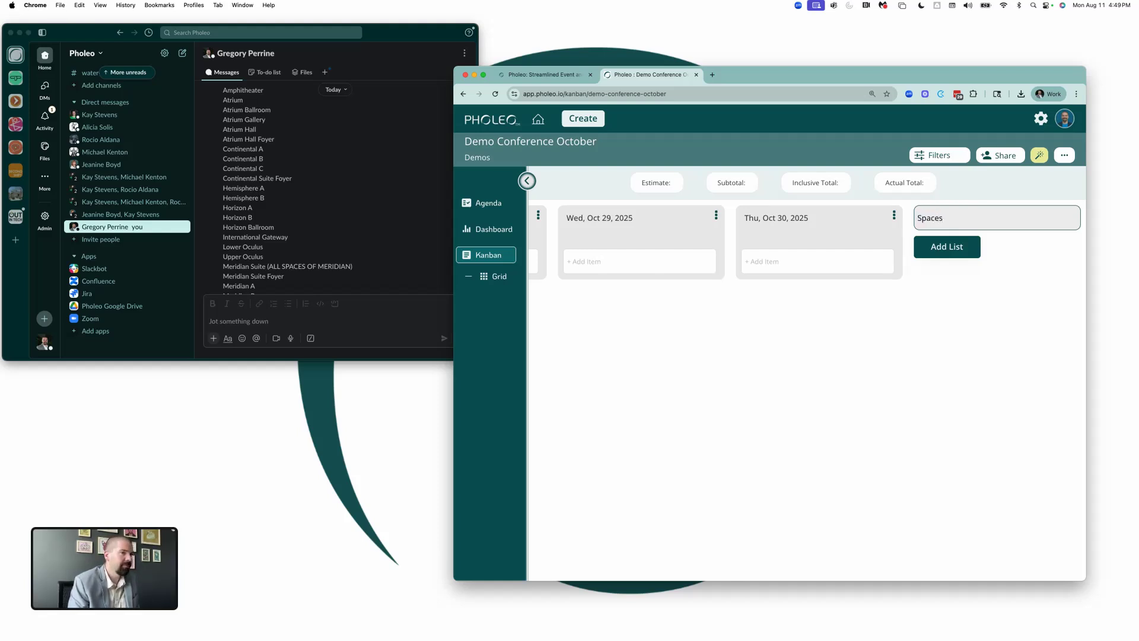
pyautogui.press('Return')
# - Move the Spaces list so that it sits between Key Dates and Sun, Oct 26, 2025
pyautogui.moveTo(980, 220); pyautogui.dragTo(628, 222)
pyautogui.hscroll(-10, 628, 222)
pyautogui.hscroll(2, 858, 224)
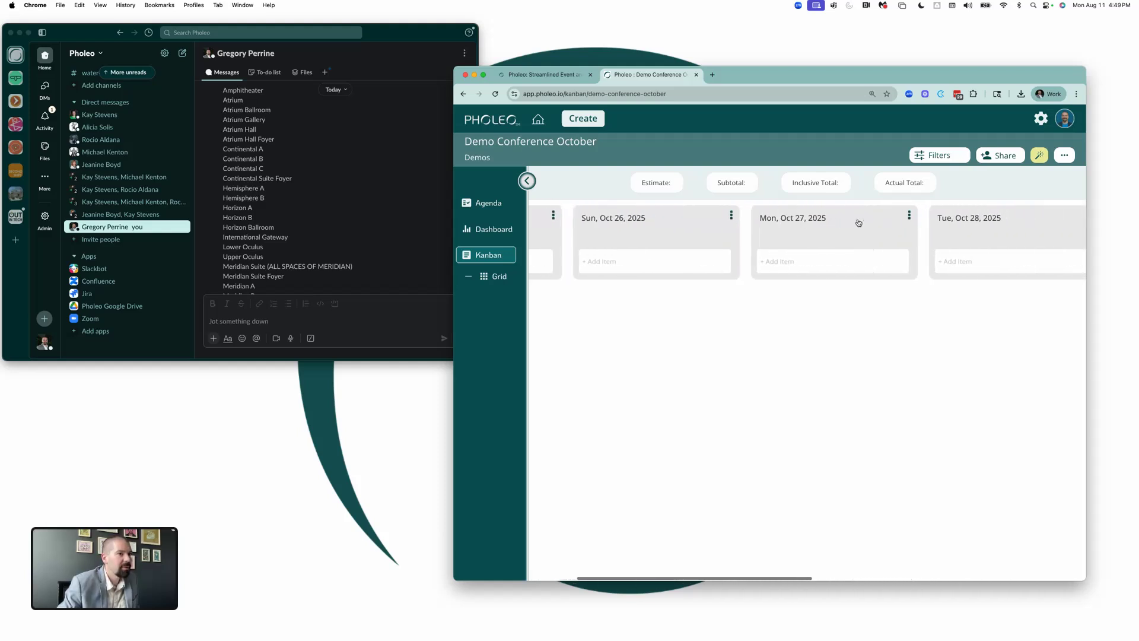
pyautogui.hscroll(-3, 859, 223)
pyautogui.hscroll(5, 856, 223)
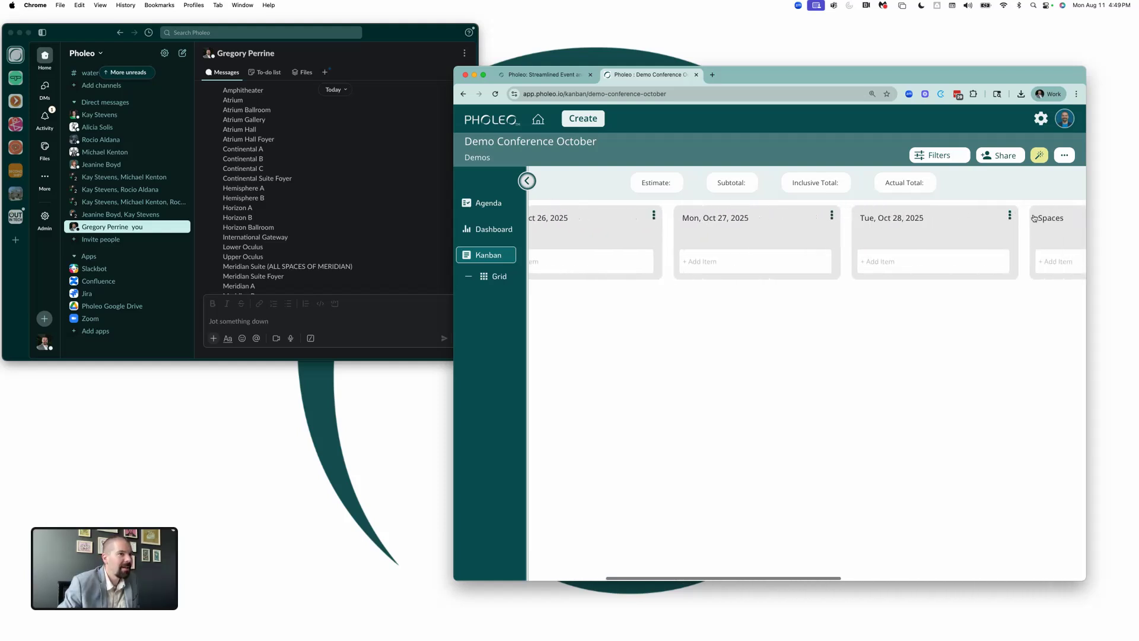
pyautogui.moveTo(1034, 218); pyautogui.dragTo(719, 224)
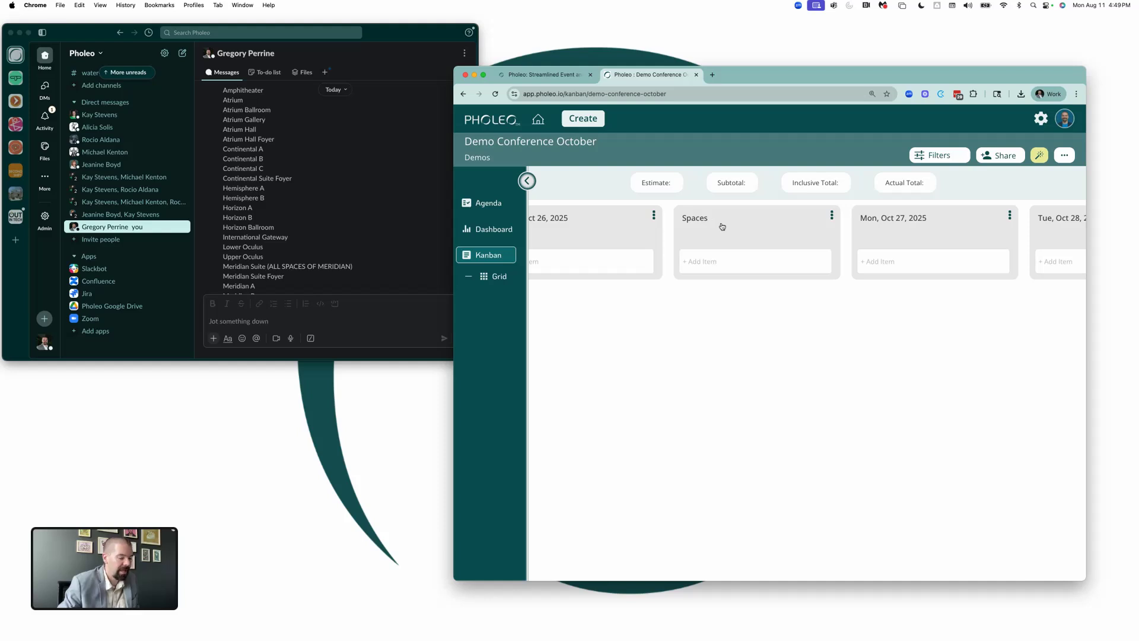
pyautogui.press('super+minus')
pyautogui.press('super+minus')
pyautogui.press('super+minus')
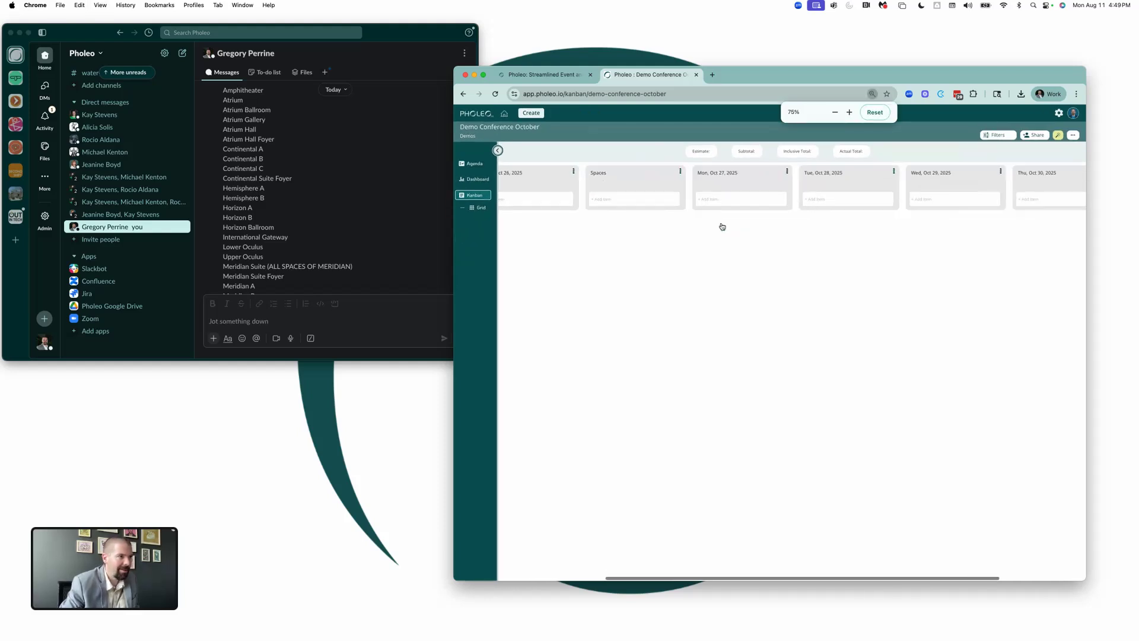
pyautogui.press('super+minus')
pyautogui.hscroll(-3, 730, 224)
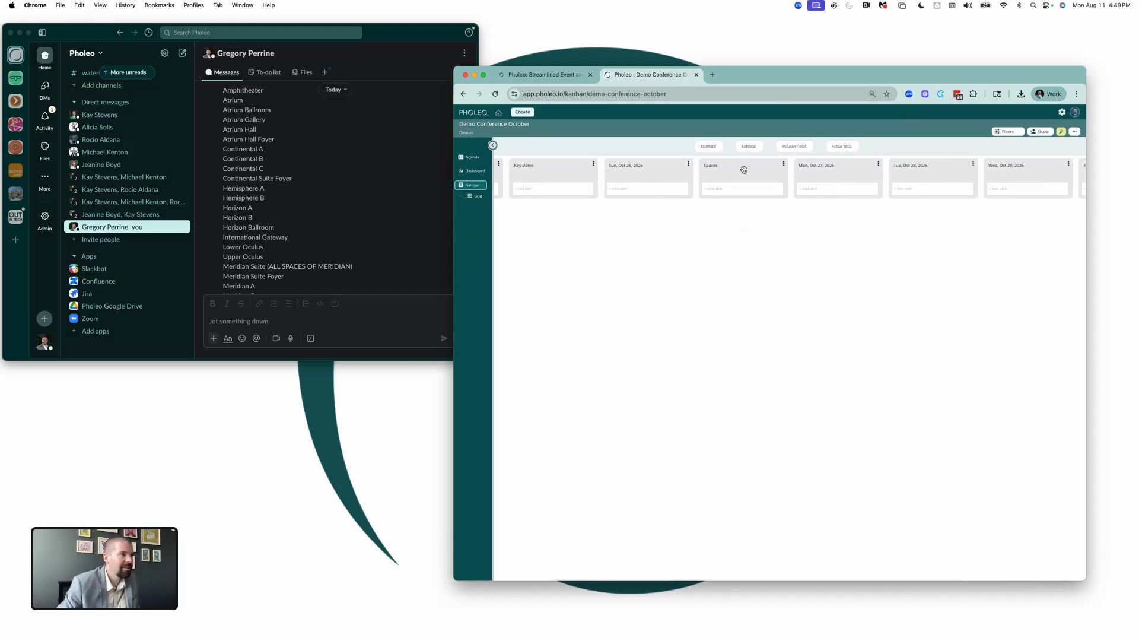
pyautogui.moveTo(745, 170); pyautogui.dragTo(706, 172)
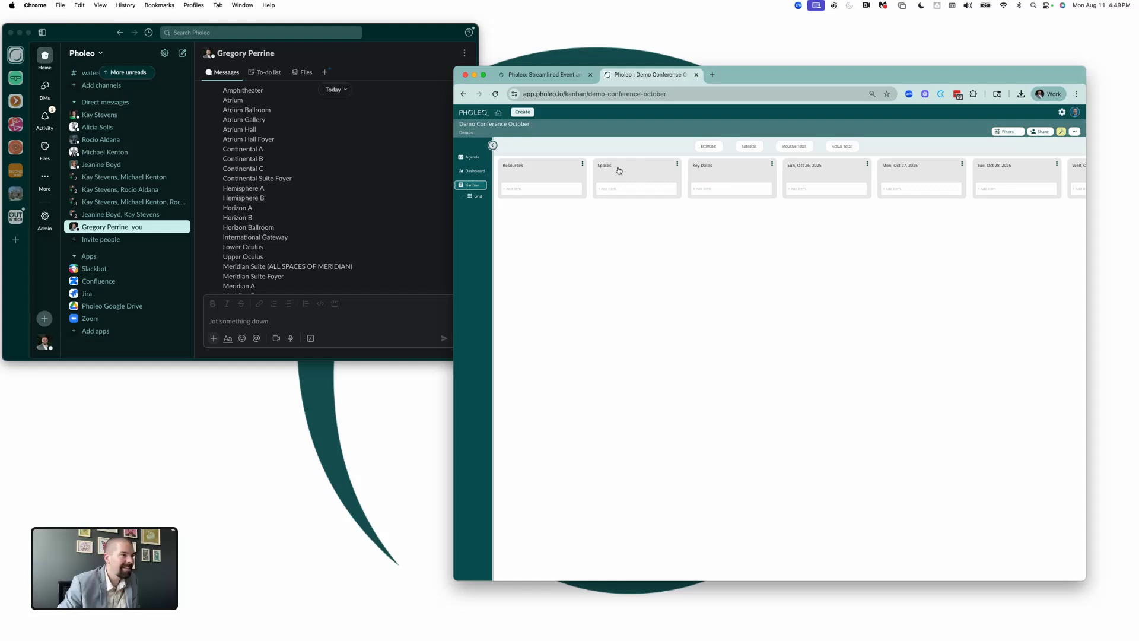
pyautogui.moveTo(619, 171); pyautogui.dragTo(749, 176)
# - Add the items "Amphitheater" and "Atrium" to the Spaces list
pyautogui.press('super+equal')
pyautogui.press('super+equal')
pyautogui.press('super+equal')
pyautogui.press('super+equal')
pyautogui.press('super+equal')
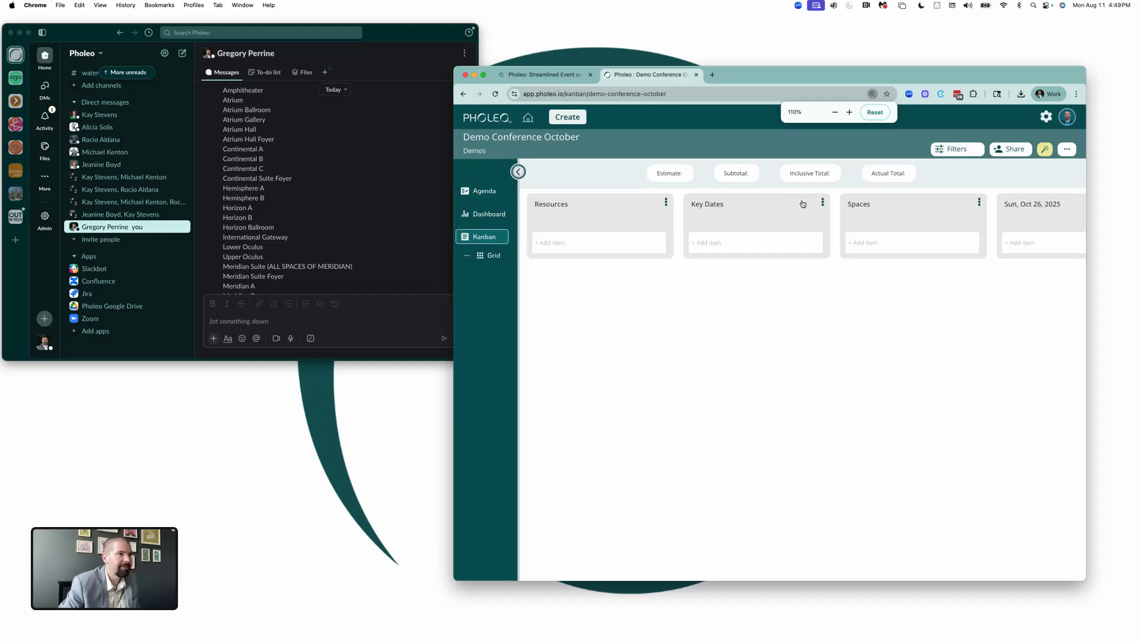
pyautogui.press('super+equal')
pyautogui.click(935, 264)
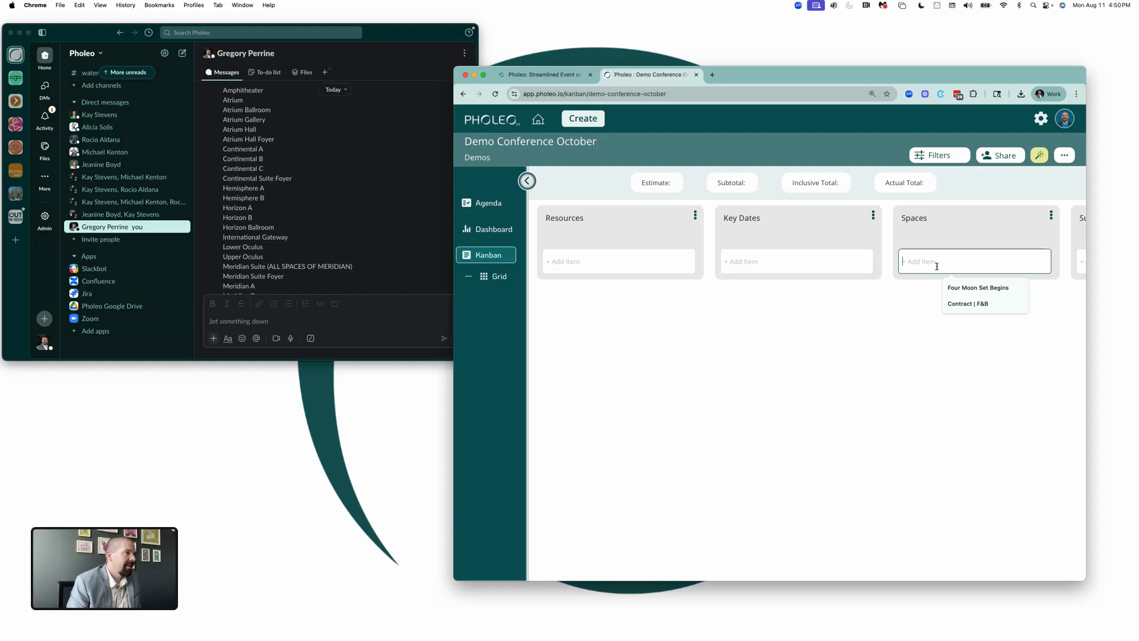
pyautogui.write('A')
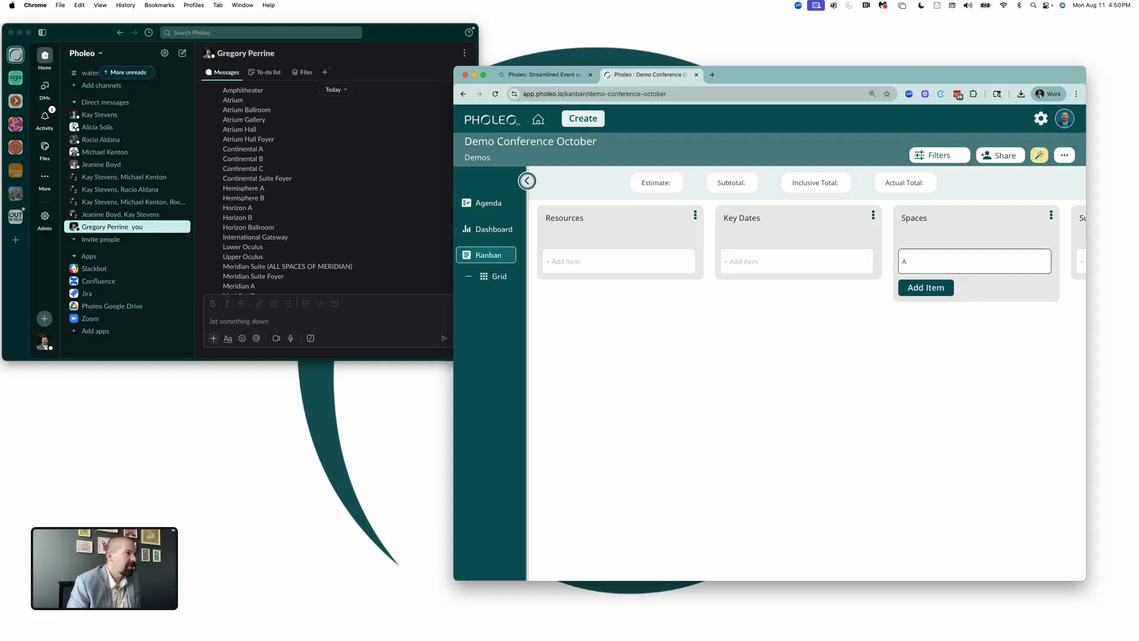
pyautogui.write('mp')
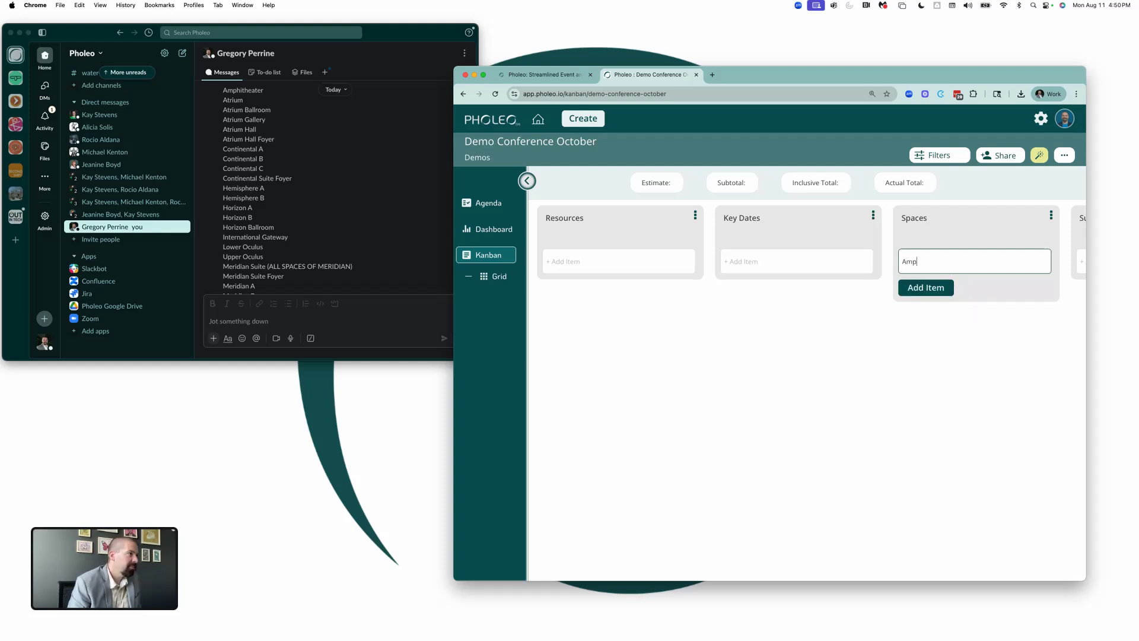
pyautogui.write('hitheat')
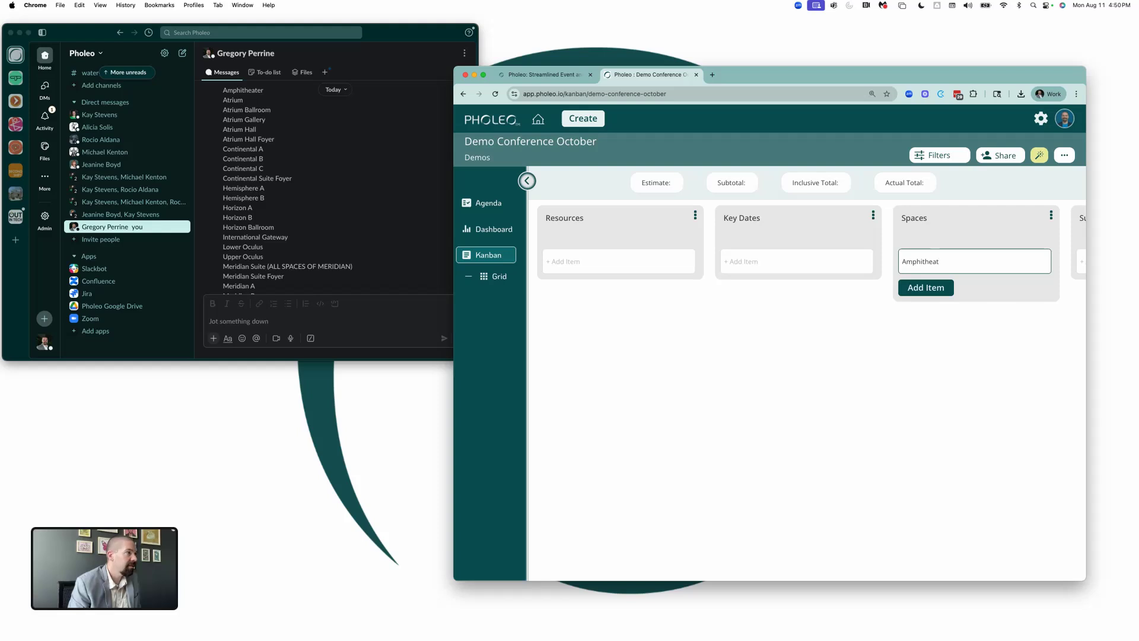
pyautogui.write('er')
pyautogui.press('Return')
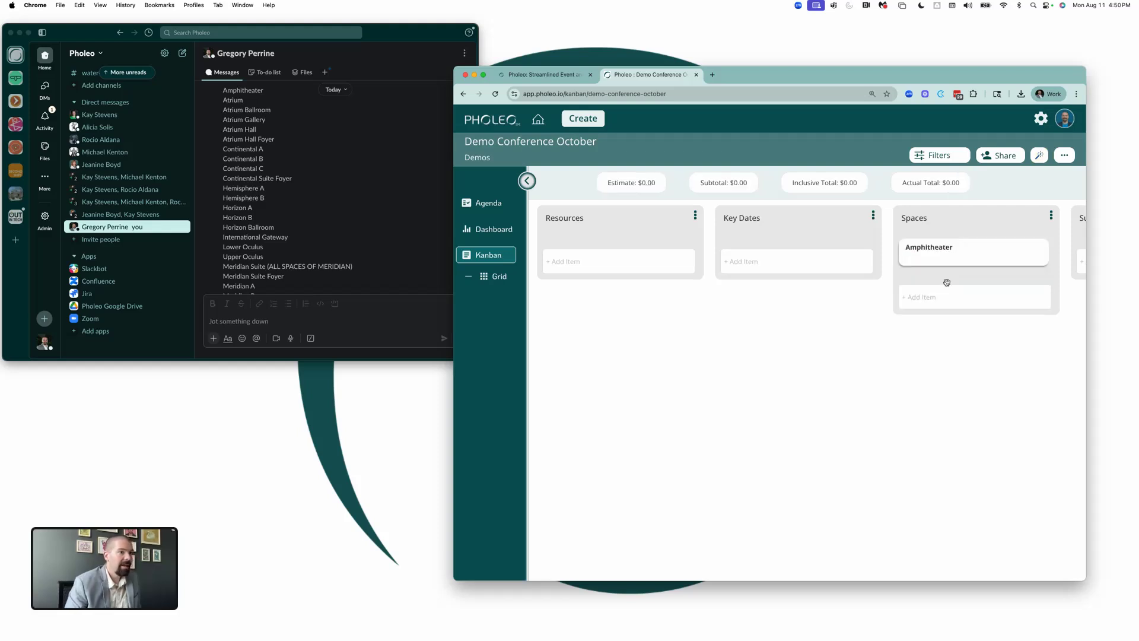
pyautogui.write('Atrium')
pyautogui.press('Return')
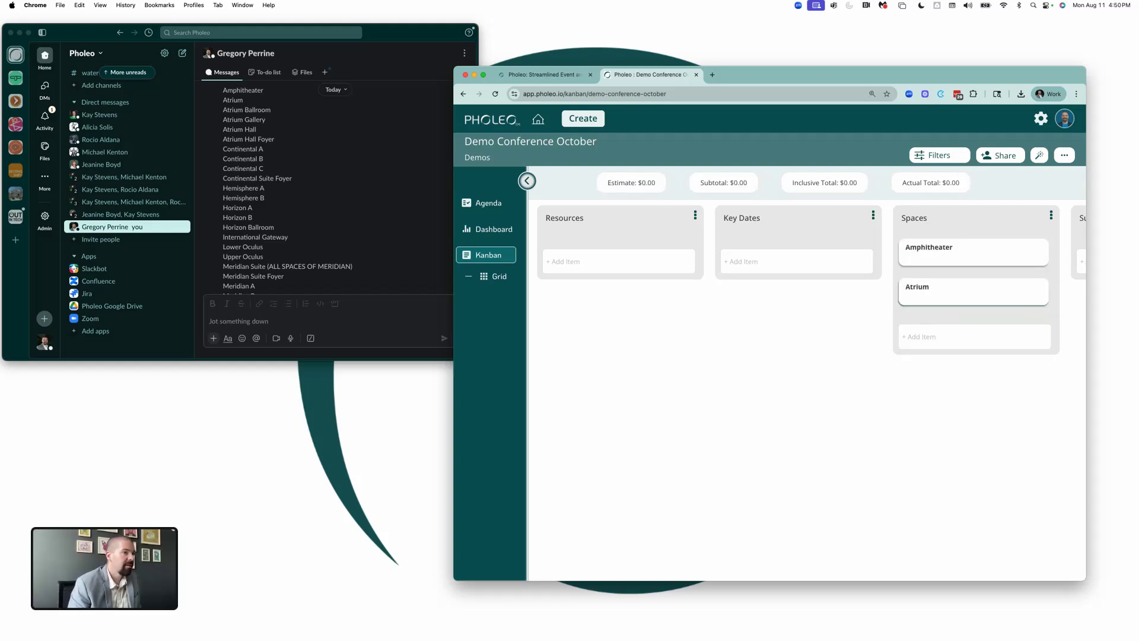
# - Add the items "Atrium Ballroom" and "Atrium Gallery" to the Spaces list below Atrium
pyautogui.click(931, 332)
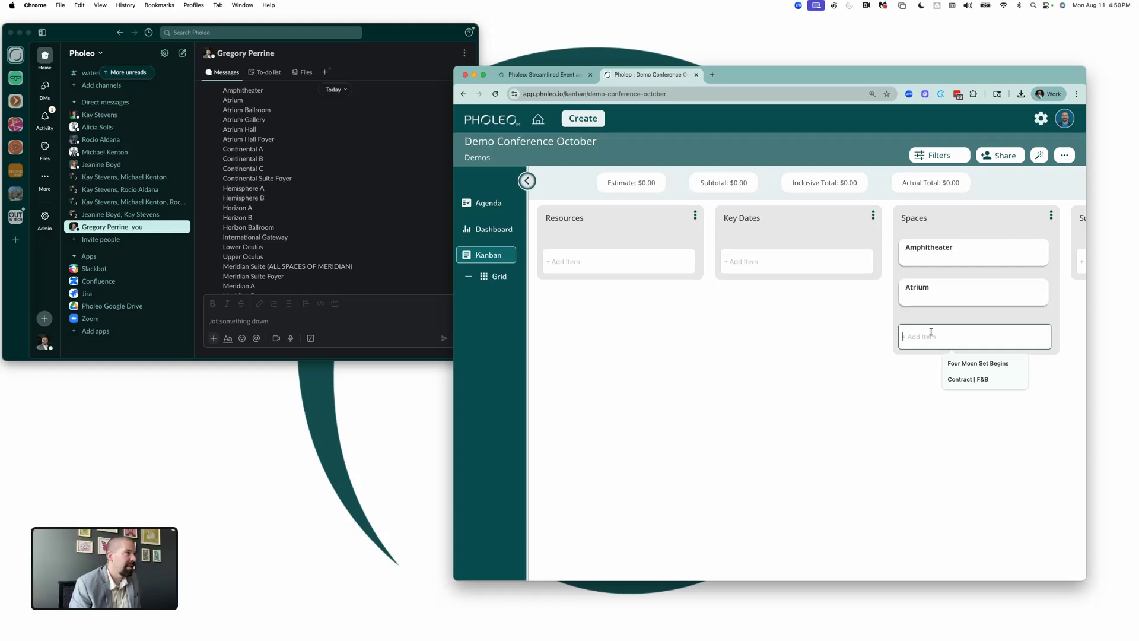
pyautogui.write('Atriu')
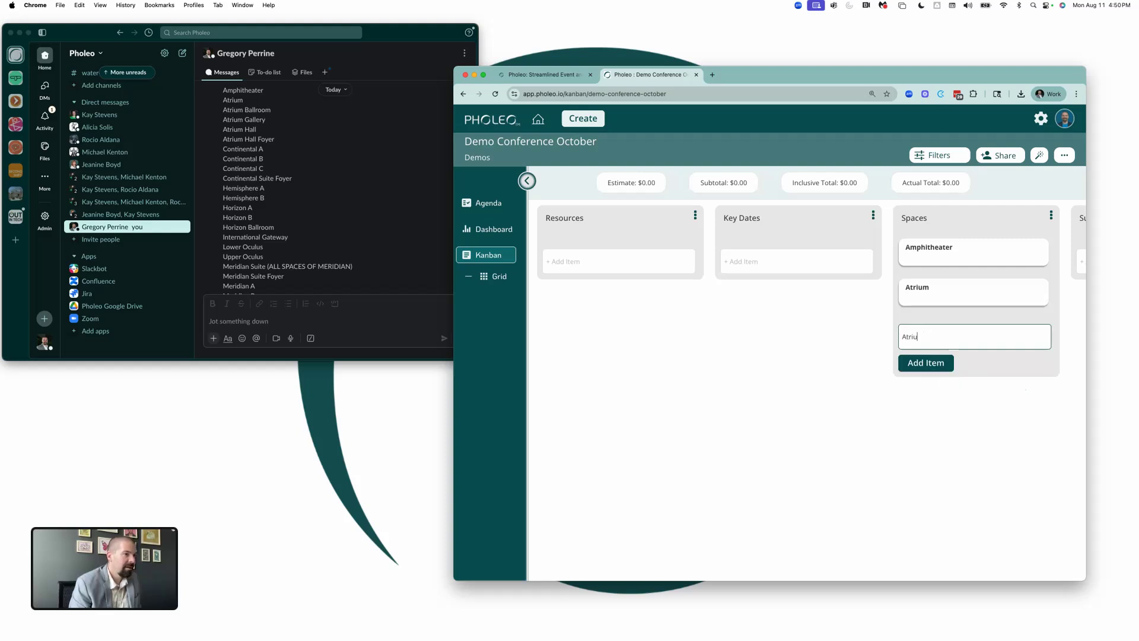
pyautogui.write('m Ballr')
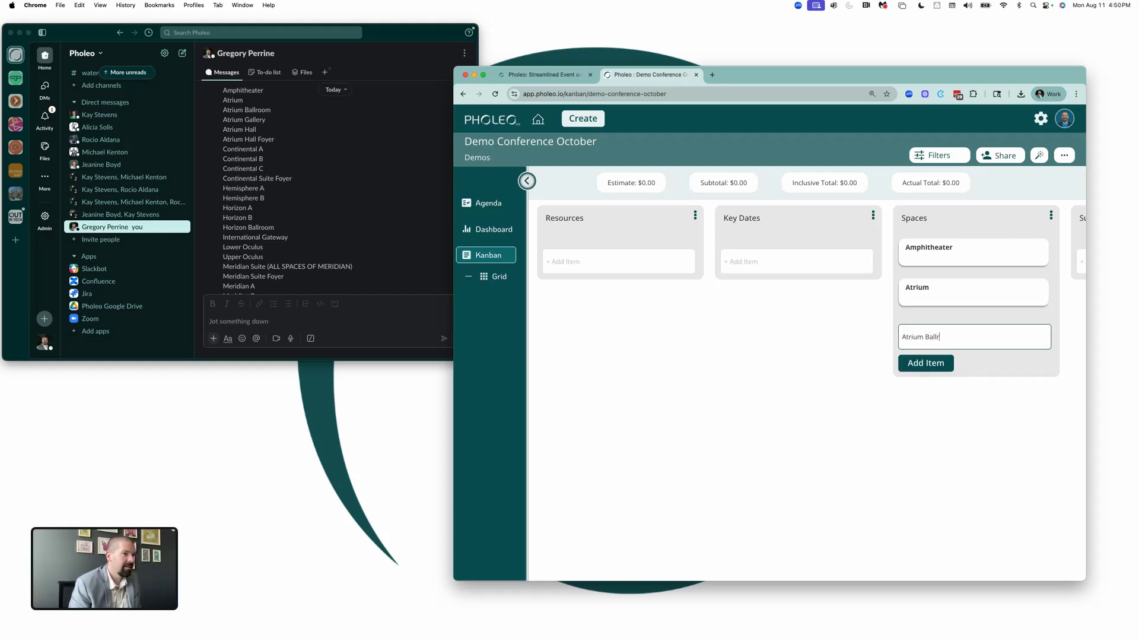
pyautogui.write('oom')
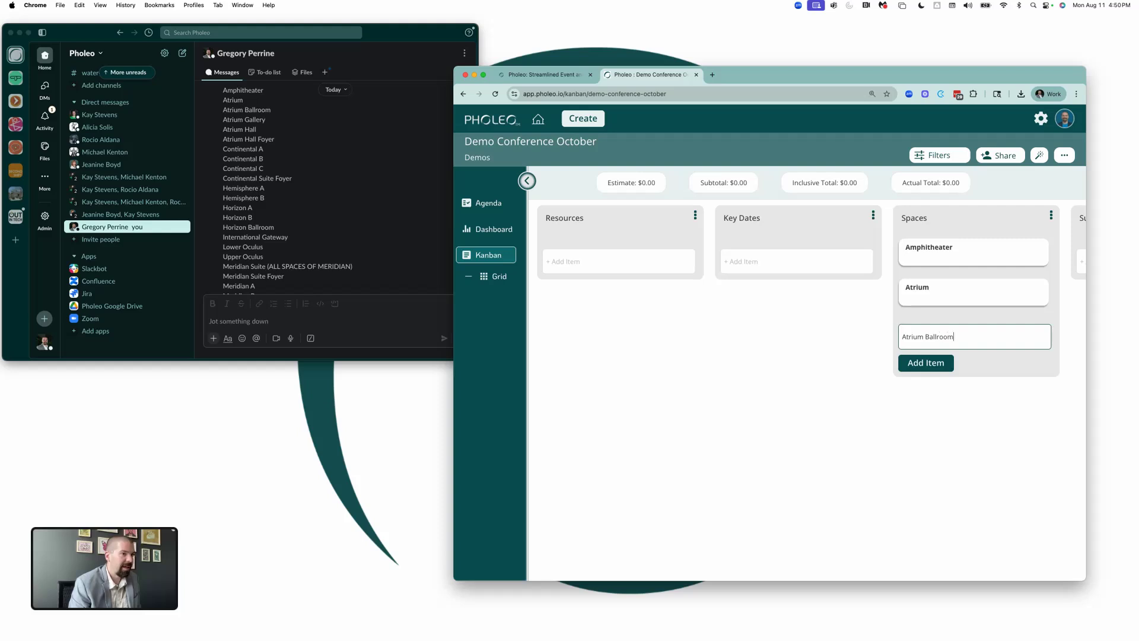
pyautogui.press('Return')
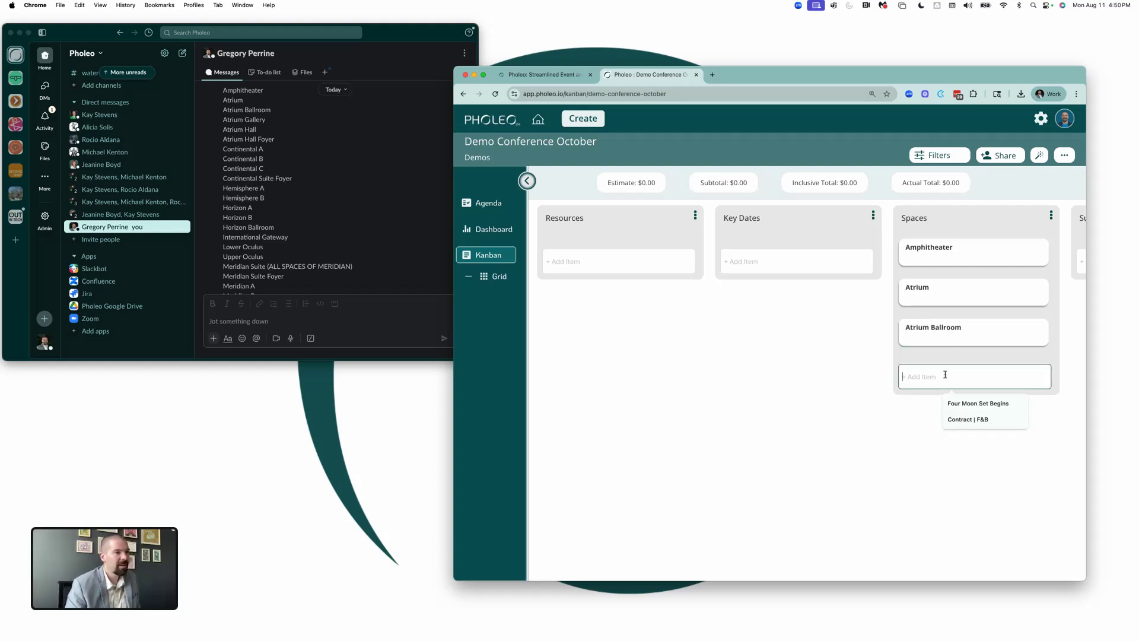
pyautogui.write('A')
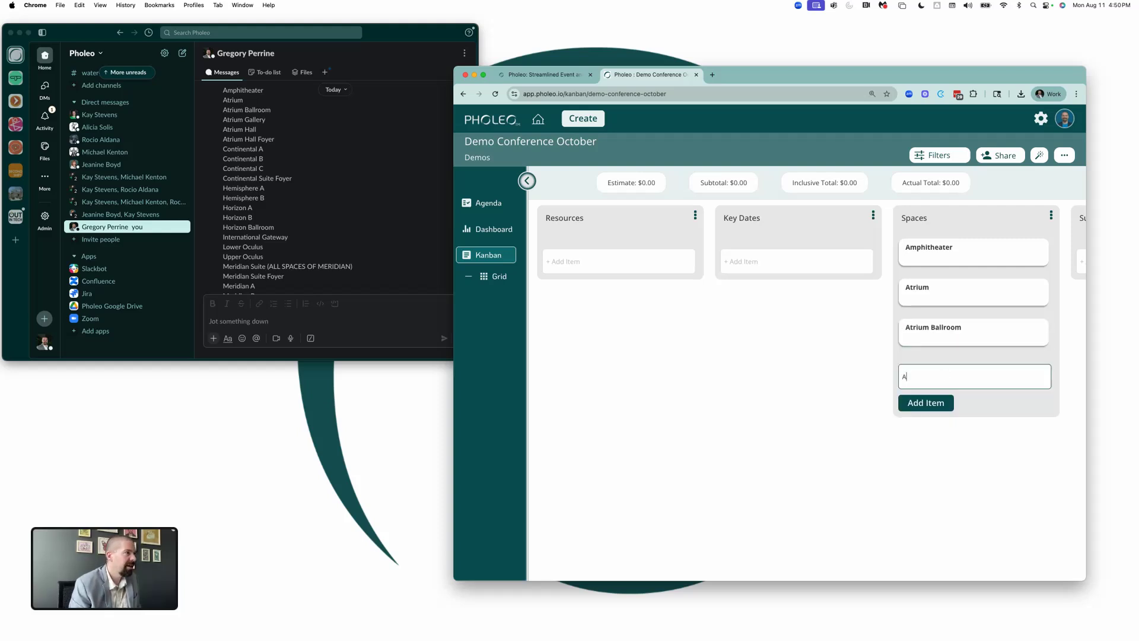
pyautogui.write('trium Gallery')
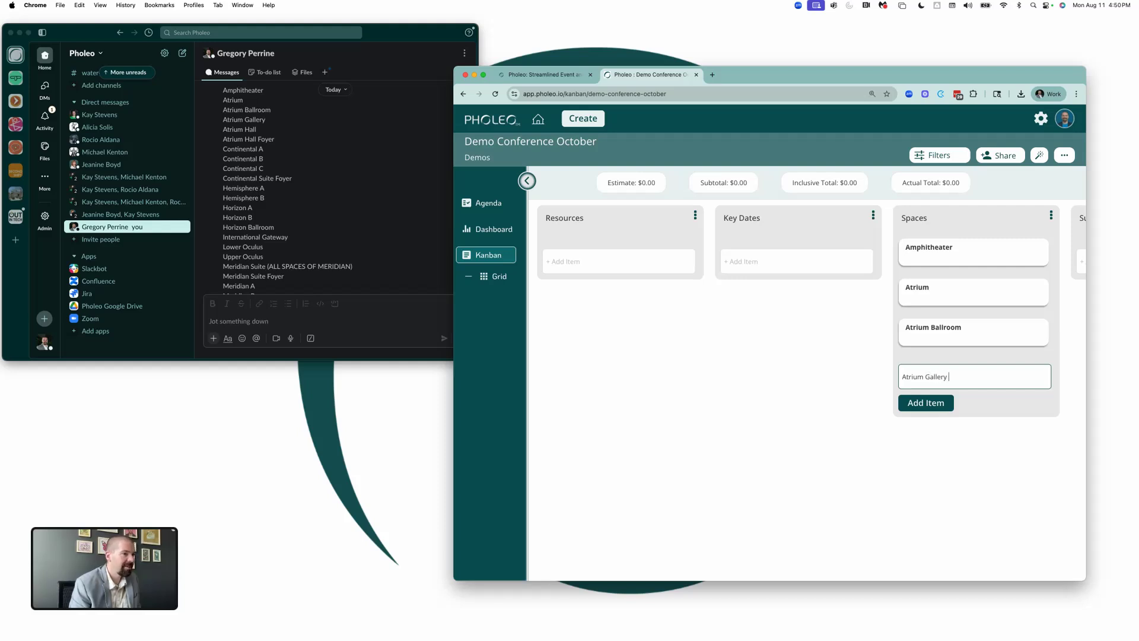
pyautogui.press('Return')
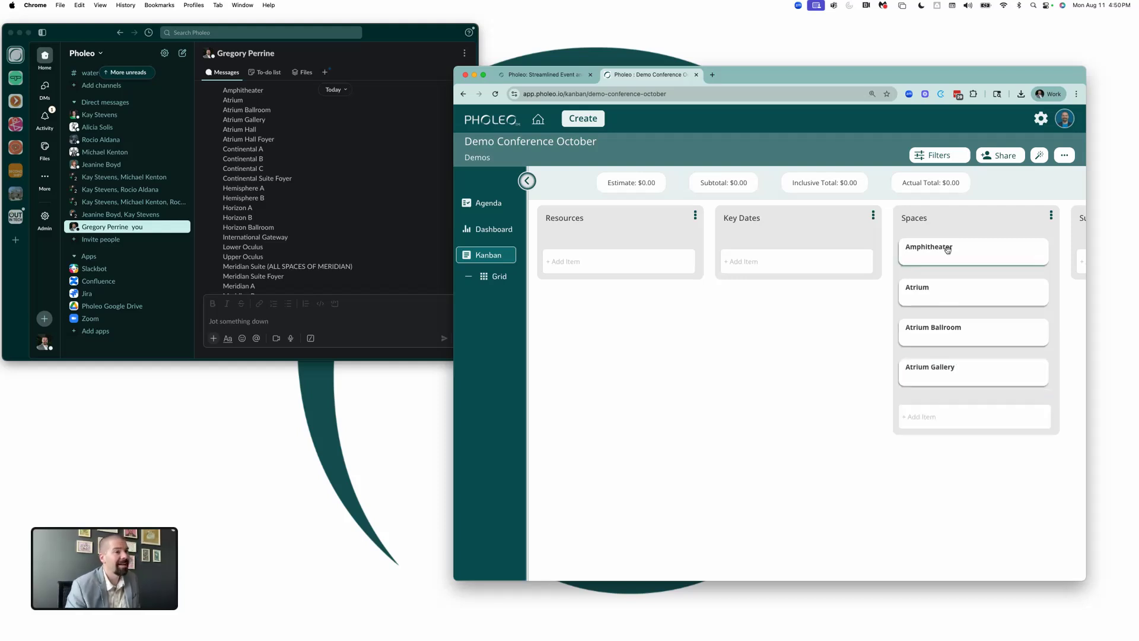
pyautogui.hscroll(2, 927, 308)
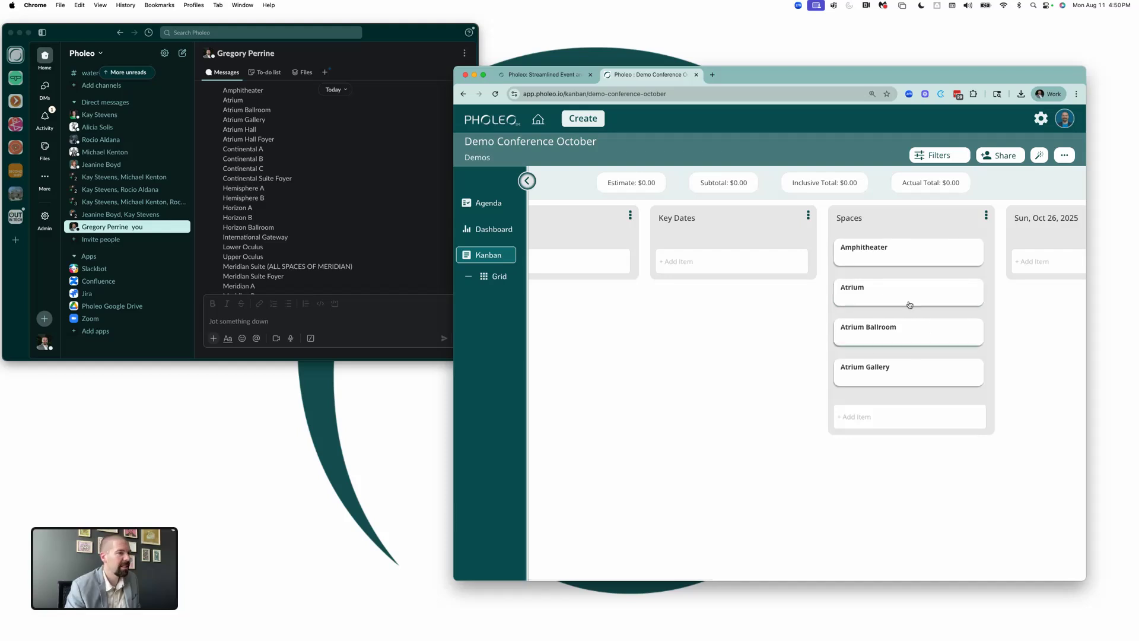
# - Open the event's available locations and create a new location named "Amphitheater"
pyautogui.click(1065, 156)
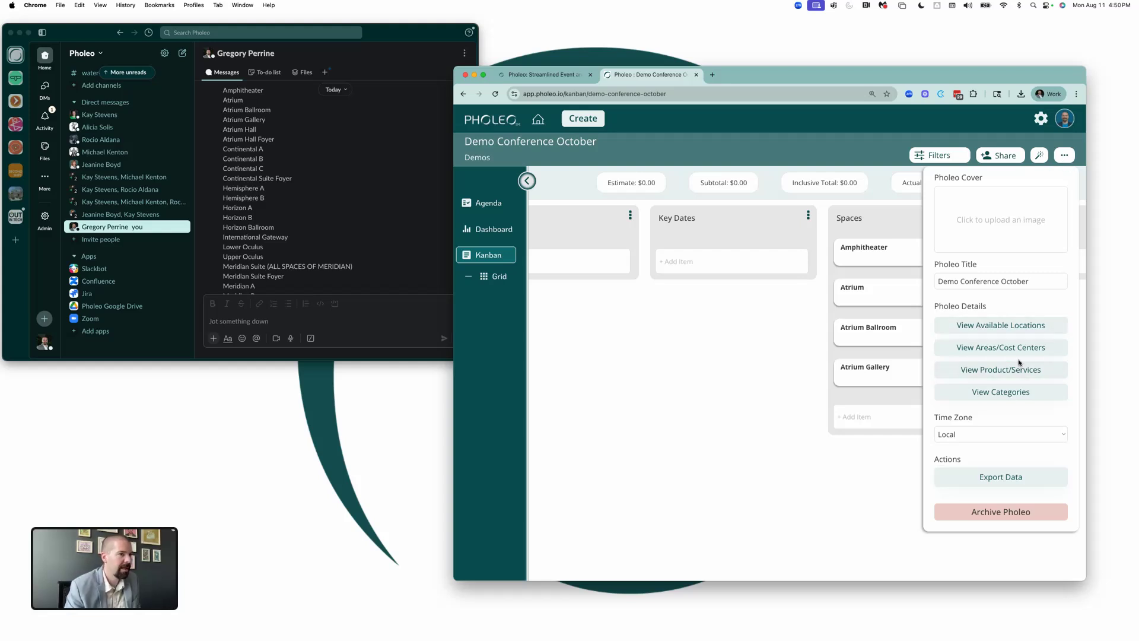
pyautogui.click(993, 326)
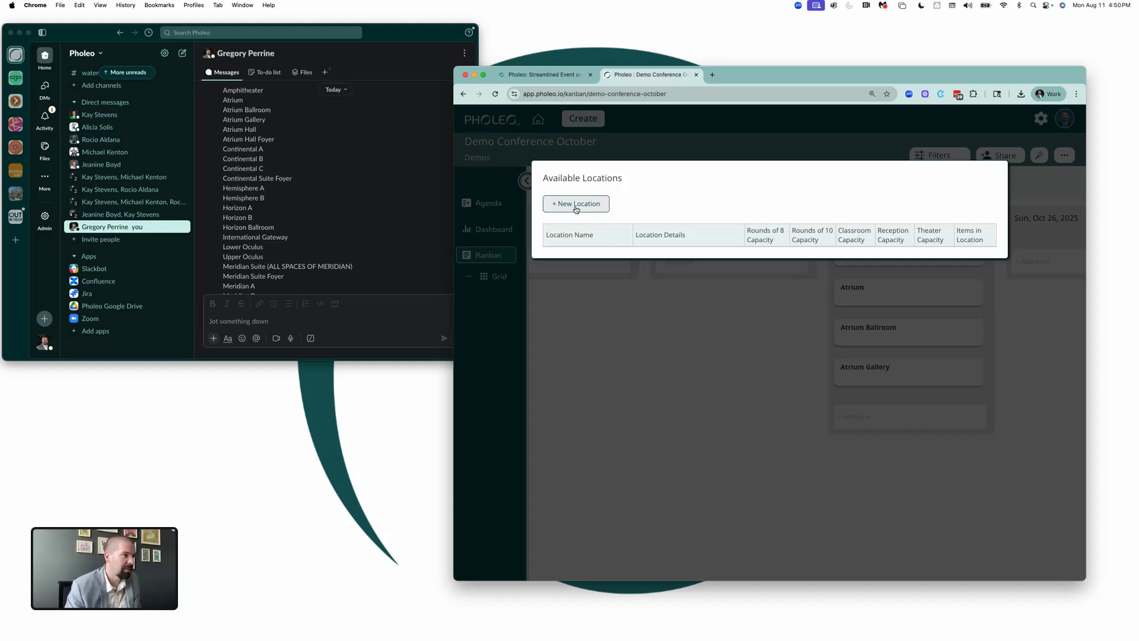
pyautogui.click(576, 206)
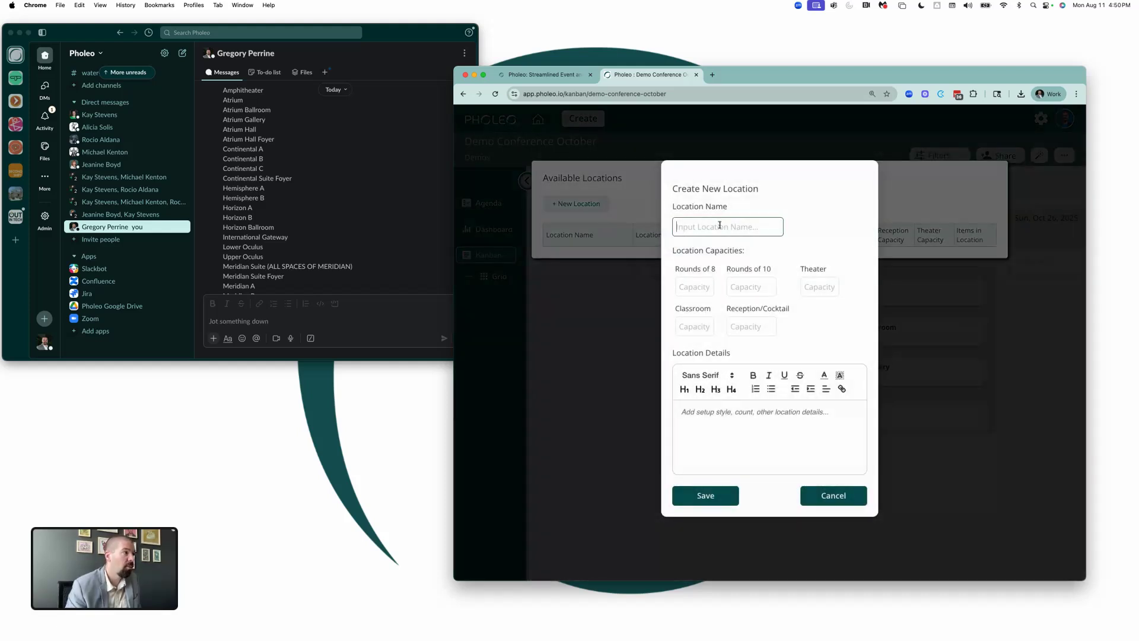
pyautogui.write('Amph')
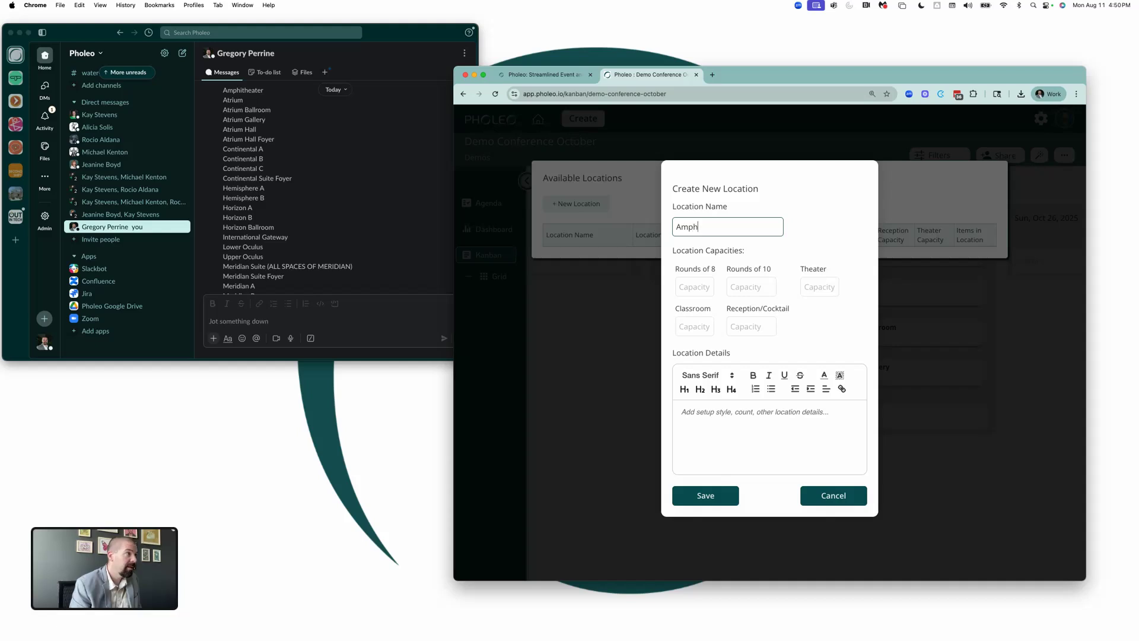
pyautogui.write('itheater')
pyautogui.press('Return')
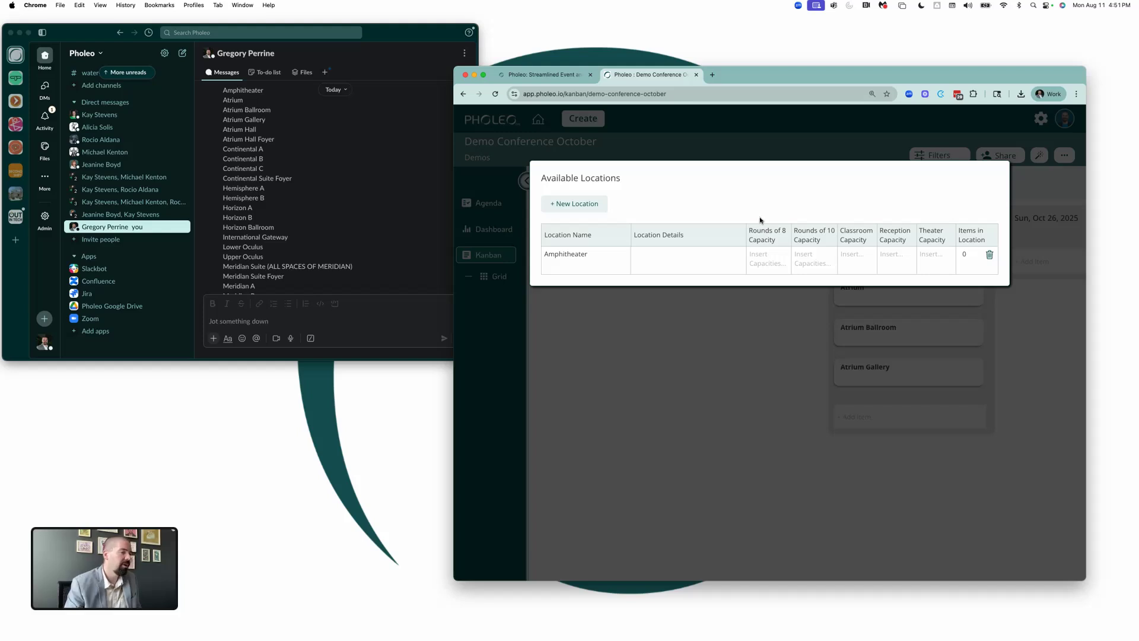
# - Add a location named "Atrium" to the available locations
pyautogui.click(592, 209)
pyautogui.click(711, 224)
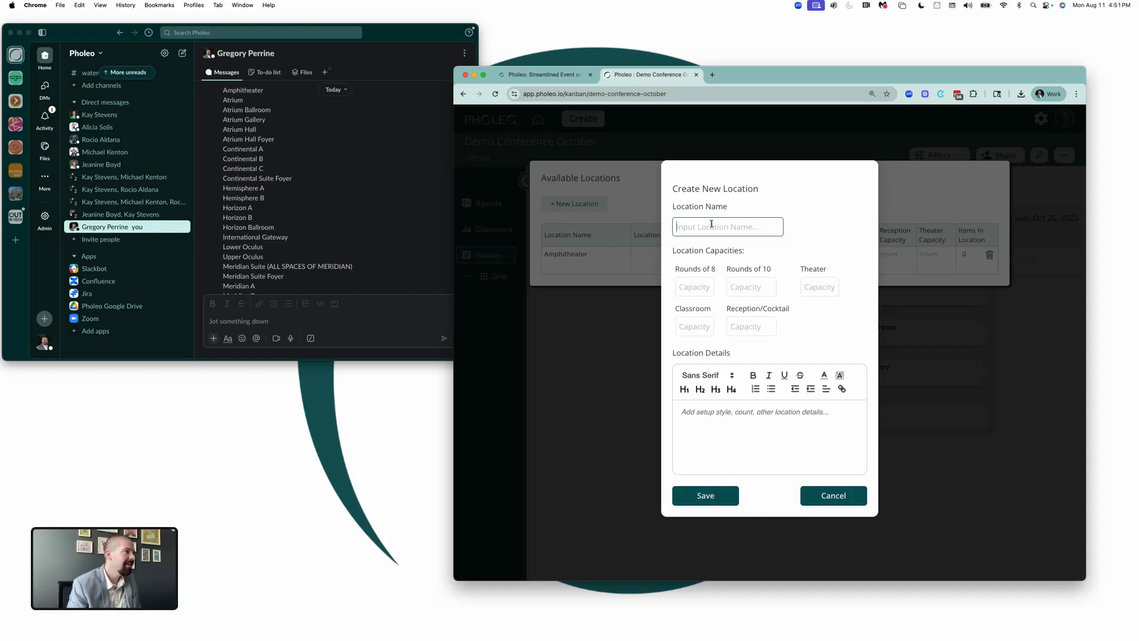
pyautogui.write('Atriu')
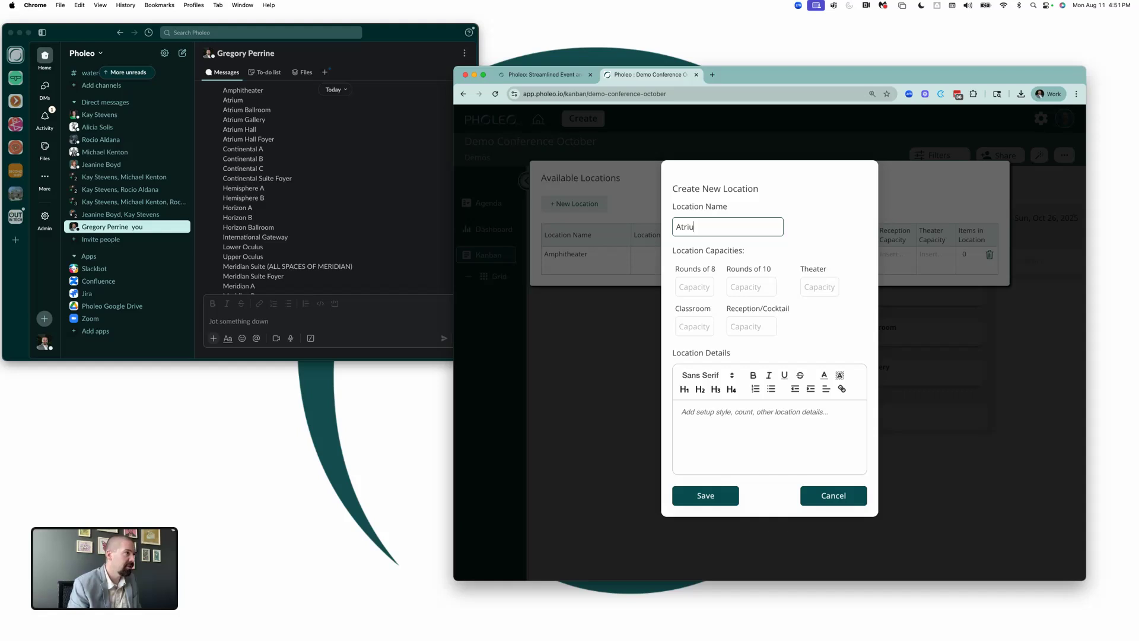
pyautogui.write('m')
pyautogui.press('Return')
# - Create the location "Atrium Ballroom" in the available locations
pyautogui.click(584, 203)
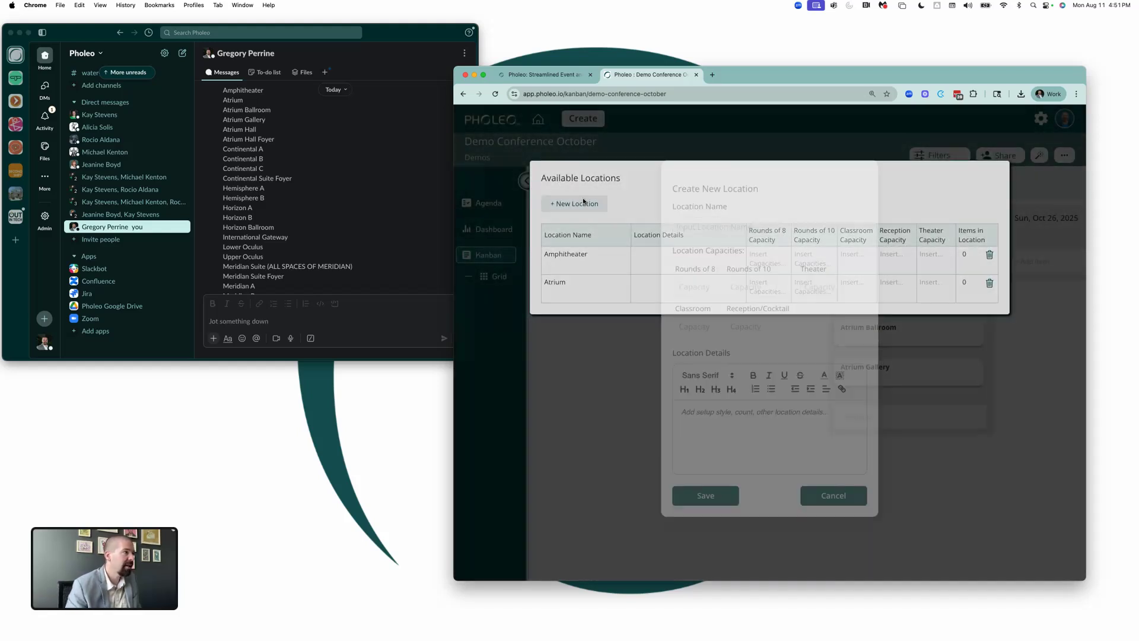
pyautogui.write('A')
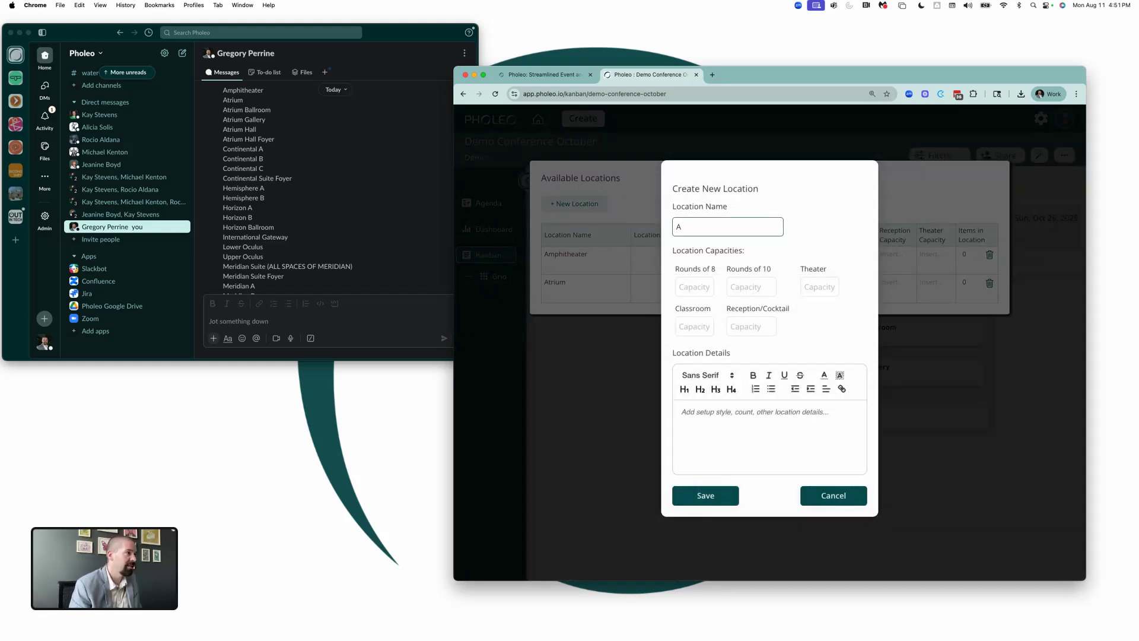
pyautogui.write('triu')
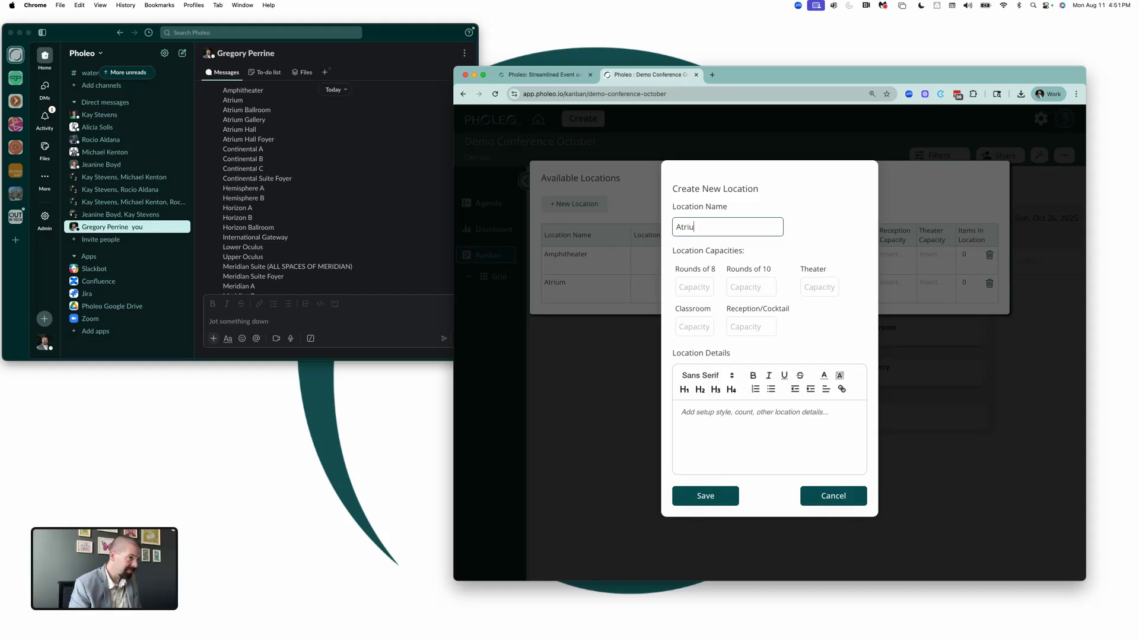
pyautogui.write('m Ba')
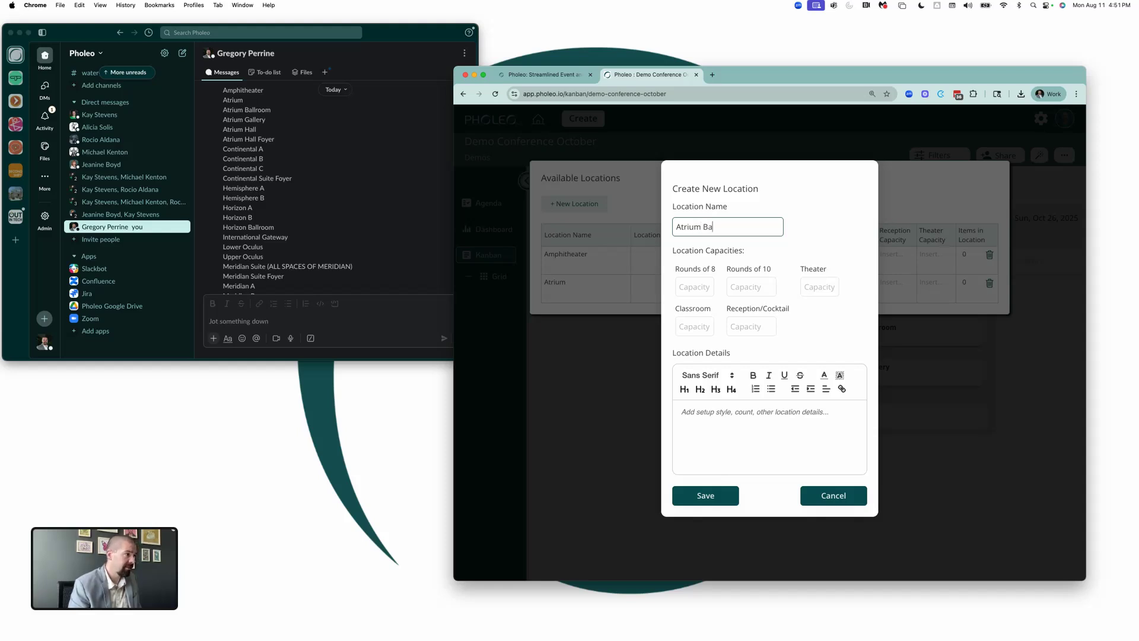
pyautogui.write('llroom')
pyautogui.press('Return')
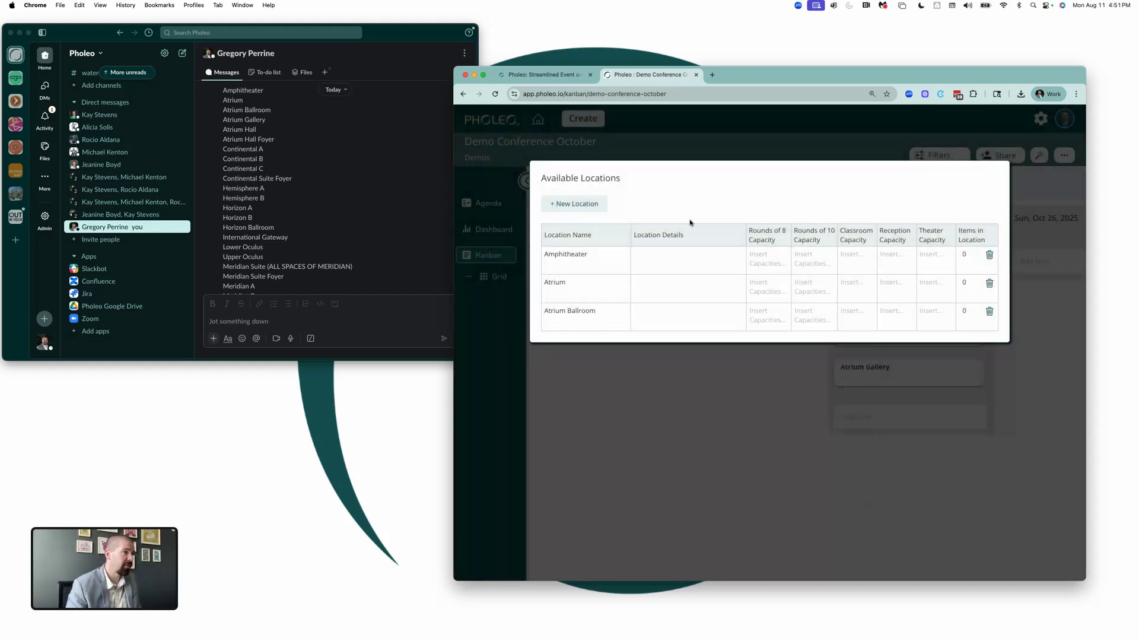
# - Add the locations "Atrium Gallery" and "Atrium Hall" to the available locations
pyautogui.click(584, 205)
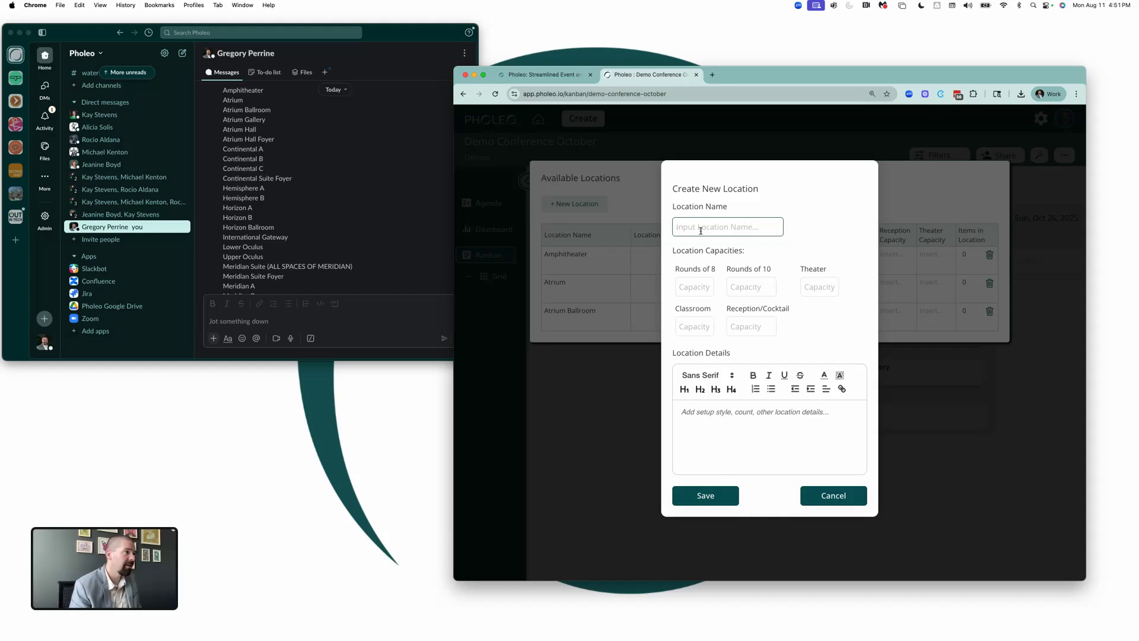
pyautogui.write('Ate')
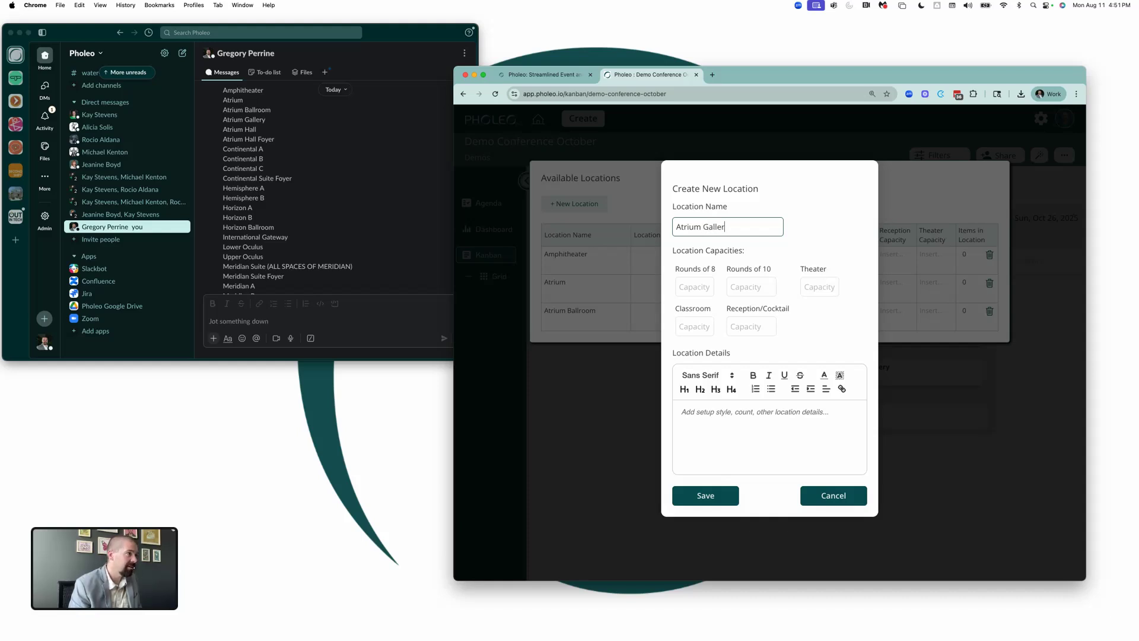
pyautogui.press('Return')
pyautogui.click(574, 204)
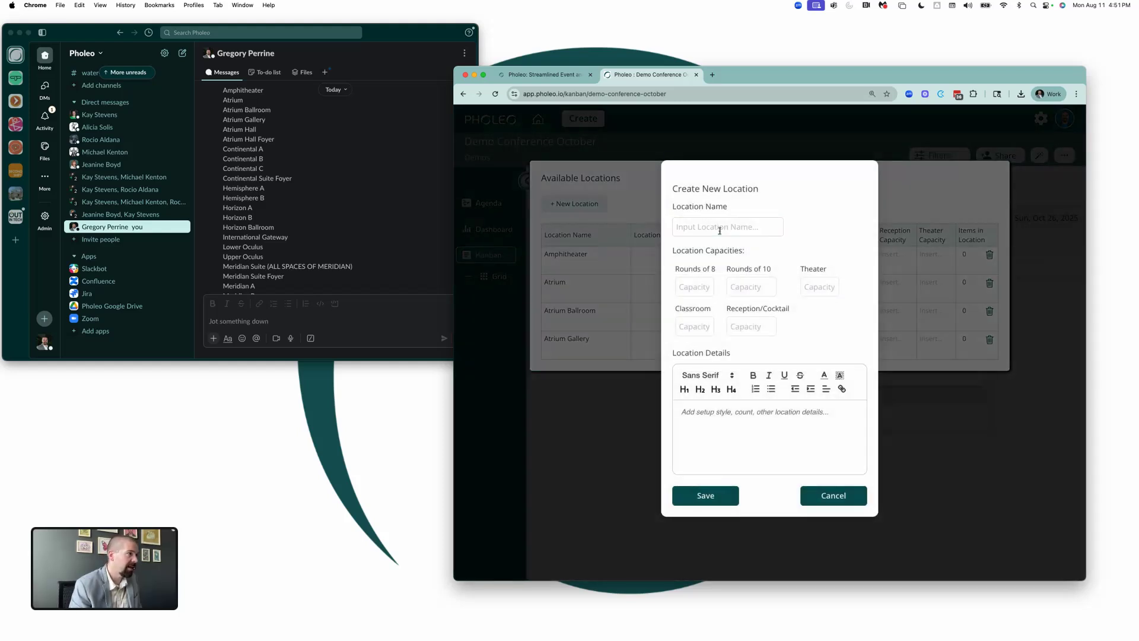
pyautogui.write('Atrium Hall')
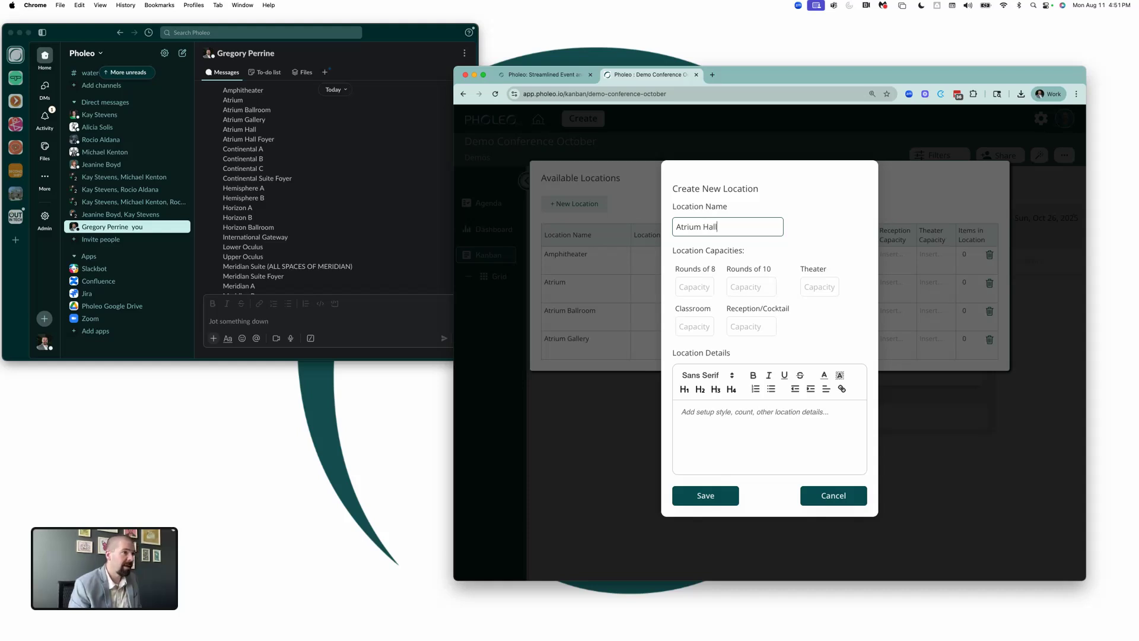
pyautogui.press('Return')
# - Create the location "Atrium Hall Foyer" in the available locations
pyautogui.click(575, 204)
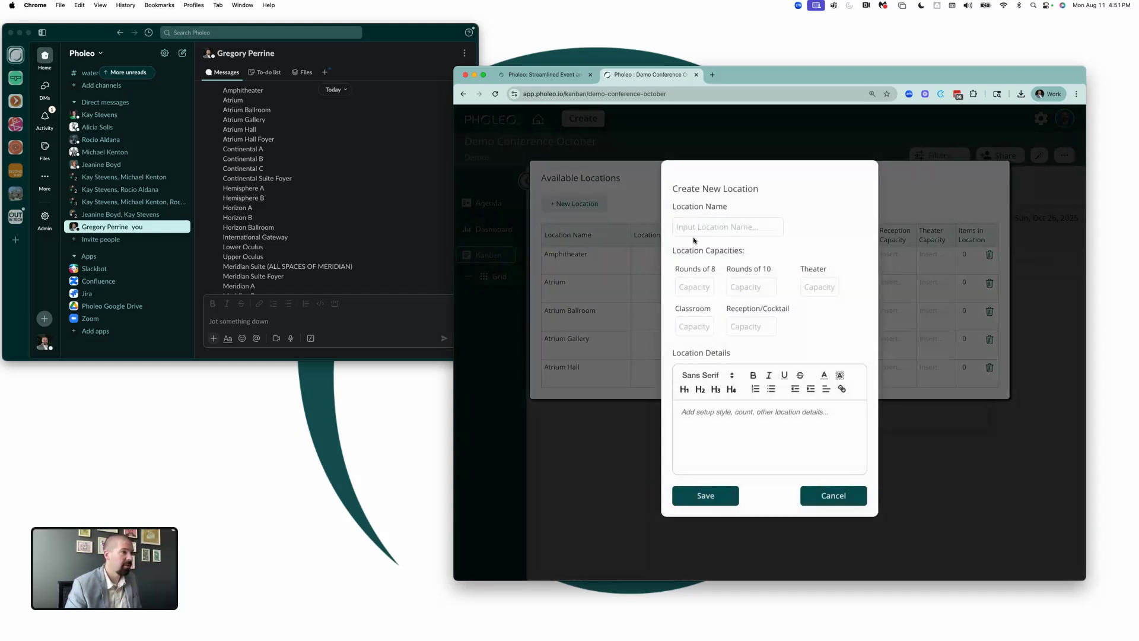
pyautogui.click(703, 225)
pyautogui.write('Atri')
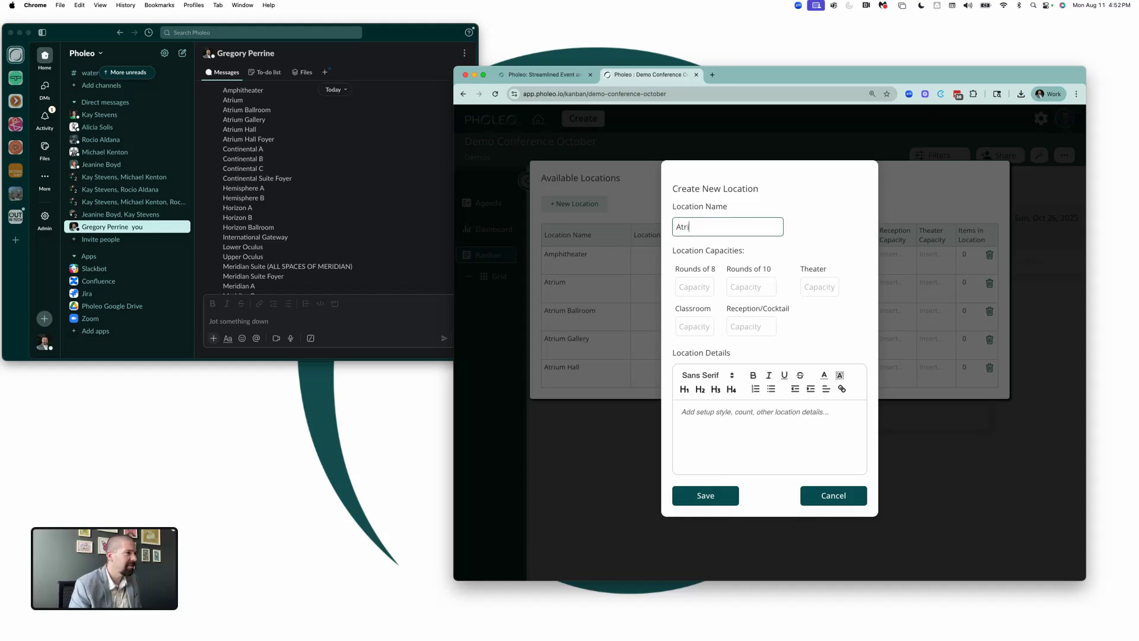
pyautogui.write('um Hall Foye')
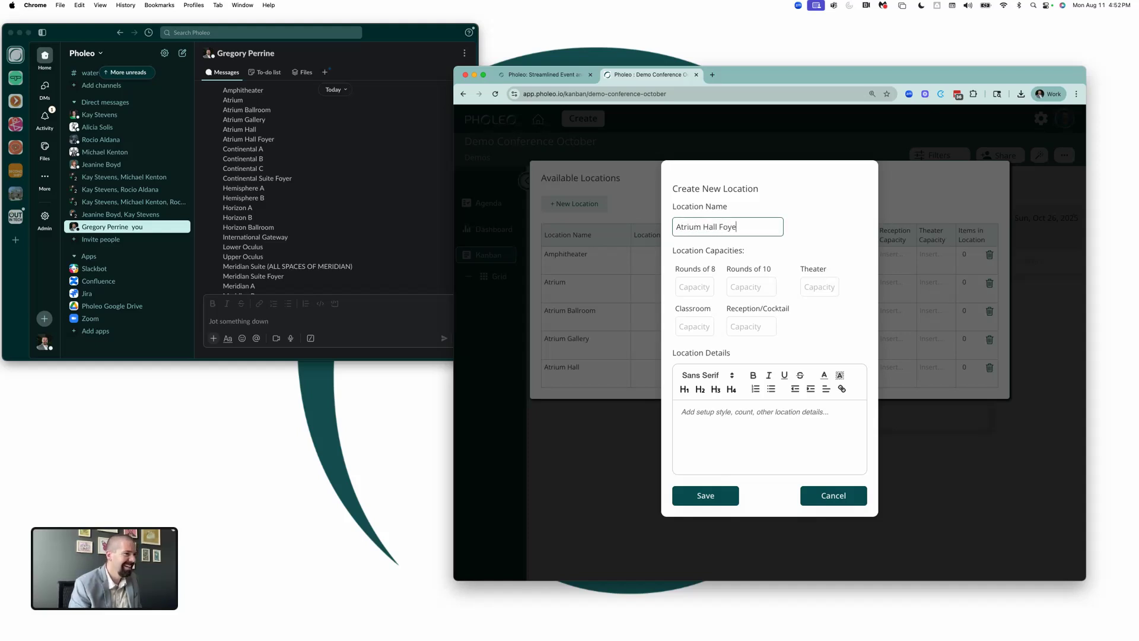
pyautogui.write('r')
pyautogui.press('Return')
# - Create the location "Continental A", copying its name for reuse before saving
pyautogui.click(574, 204)
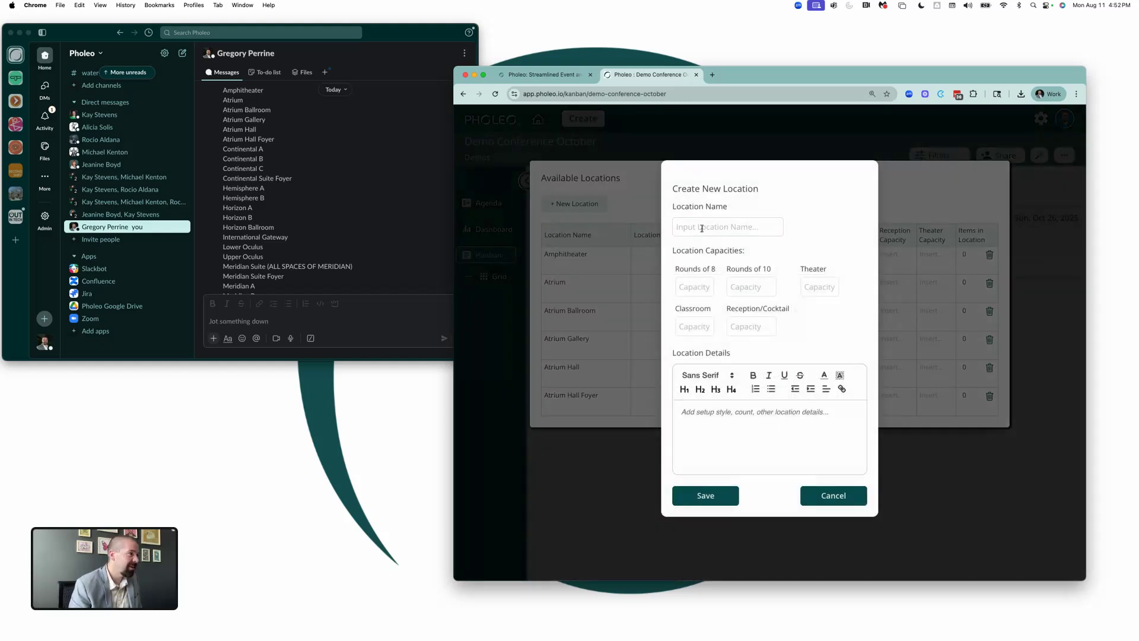
pyautogui.click(702, 228)
pyautogui.write('Continet')
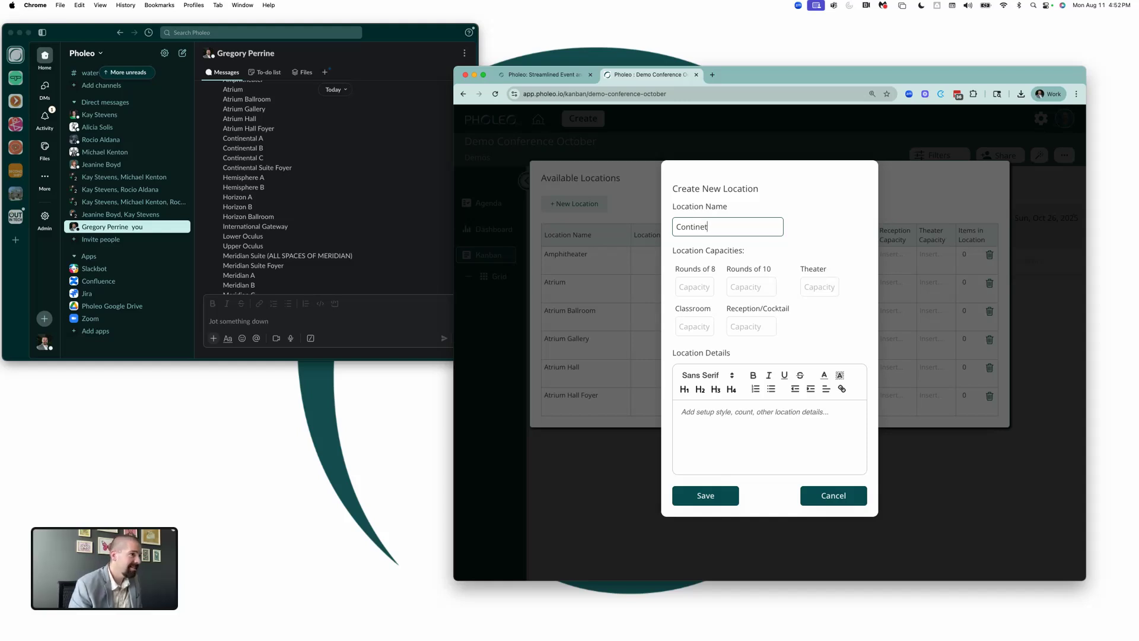
pyautogui.press('BackSpace')
pyautogui.write('ntalA')
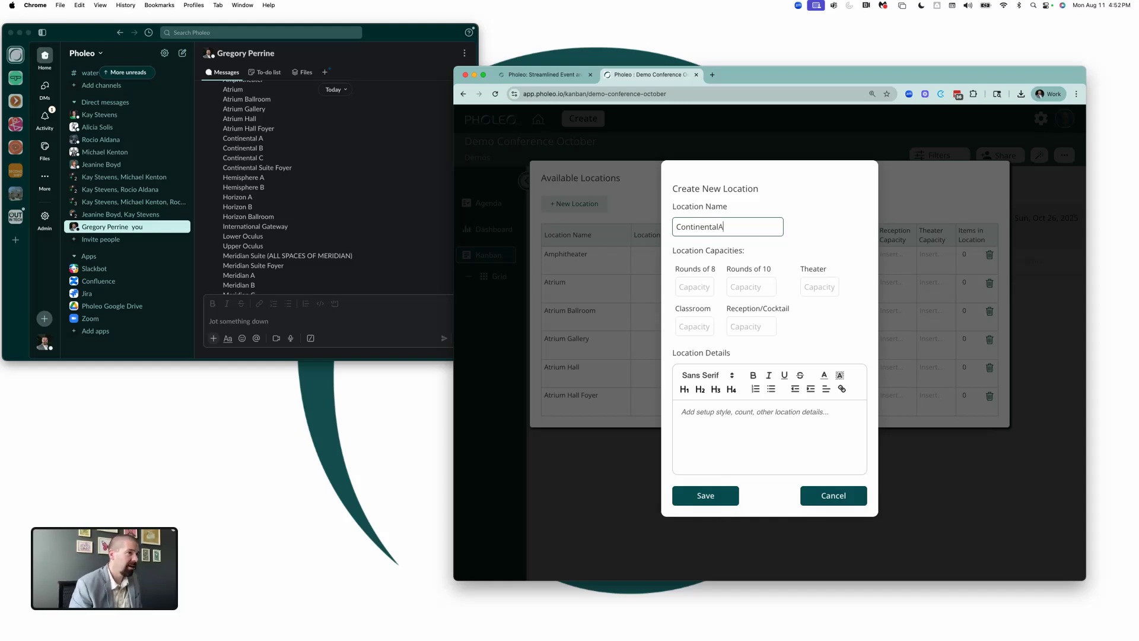
pyautogui.press('Left')
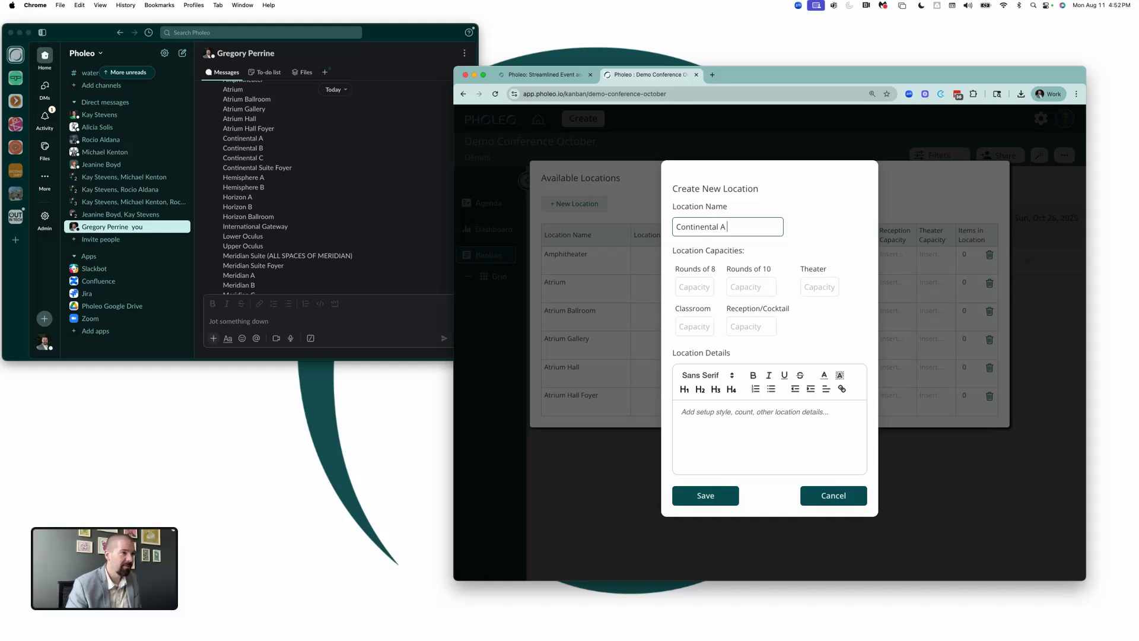
pyautogui.tripleClick(696, 227)
pyautogui.press('super+c')
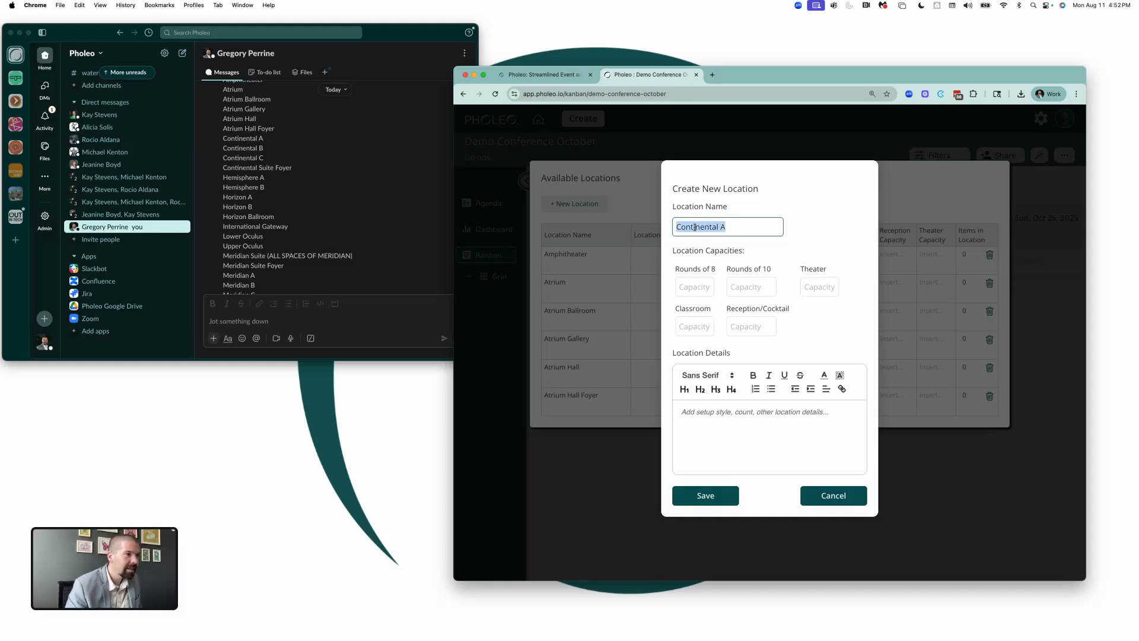
pyautogui.click(705, 495)
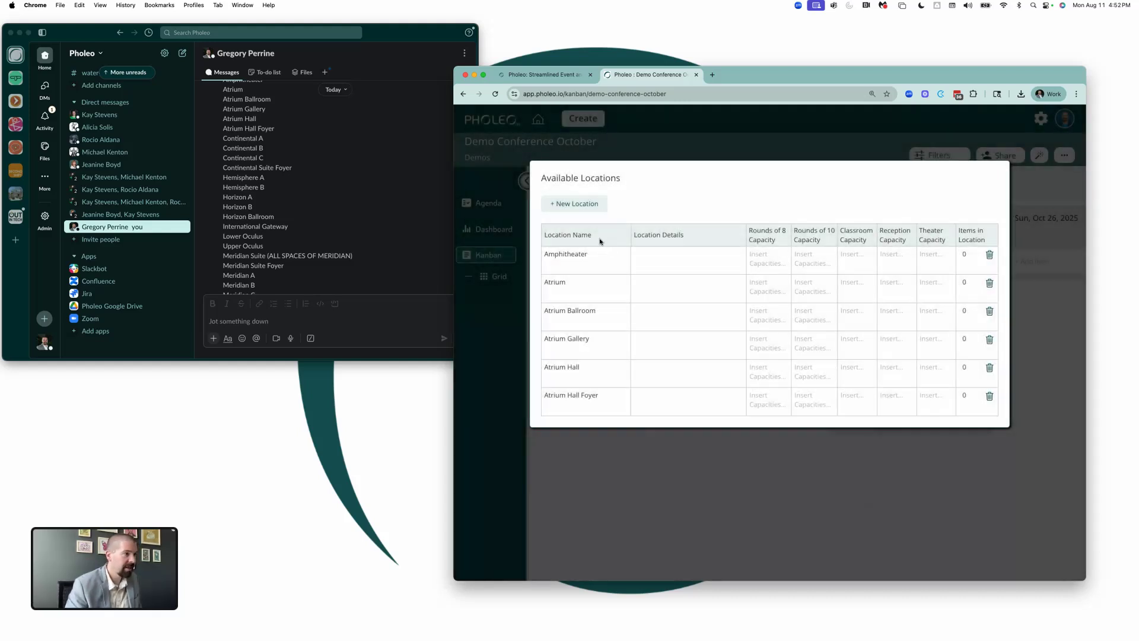
# - Add the locations "Continental B" and "Continental C", reusing the copied name and changing its final letter
pyautogui.click(572, 205)
pyautogui.press('super+v')
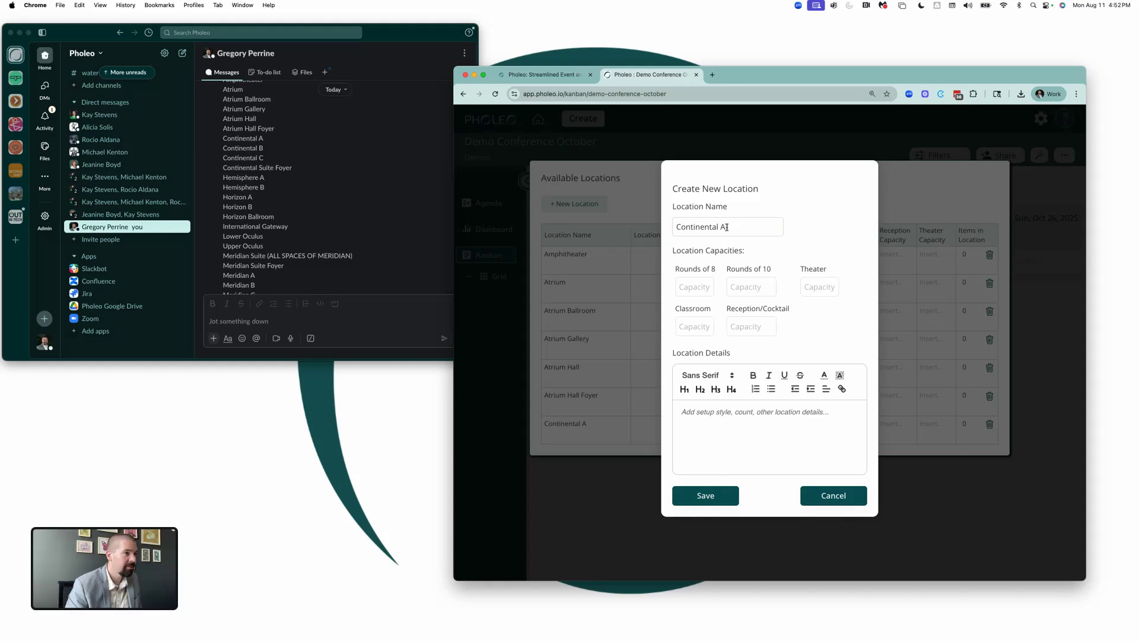
pyautogui.click(699, 505)
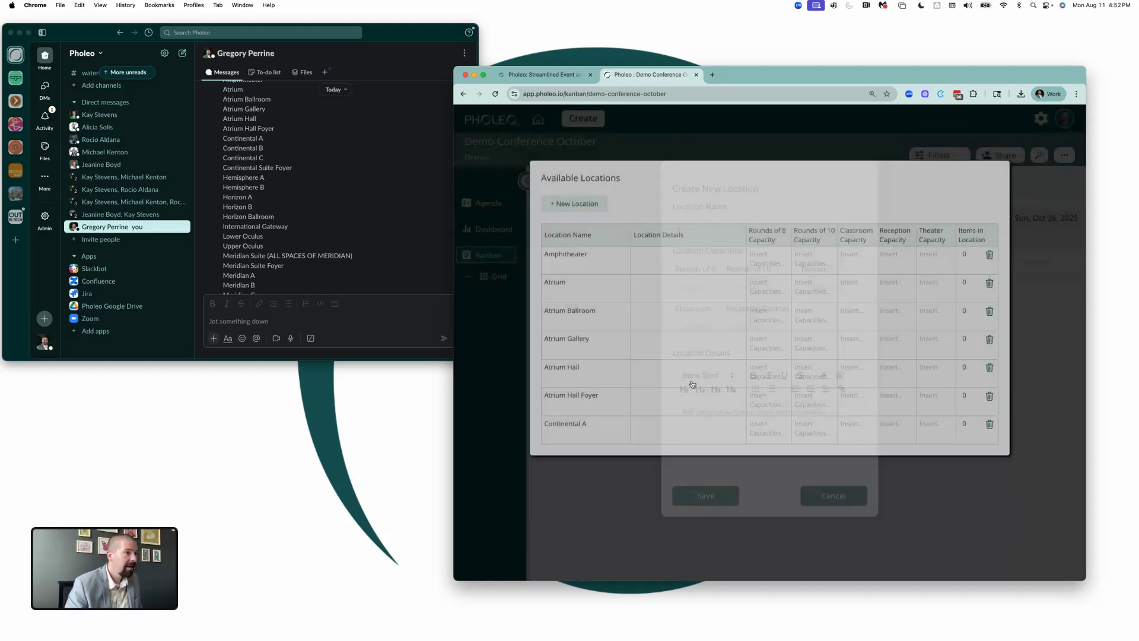
pyautogui.click(564, 205)
pyautogui.press('super+v')
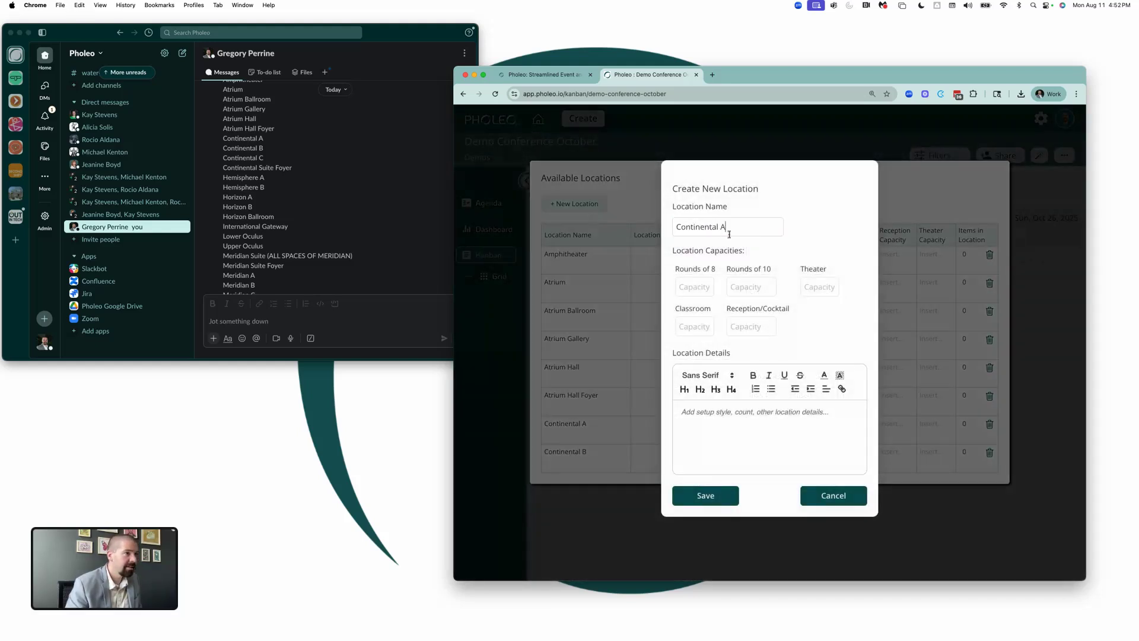
pyautogui.write('C')
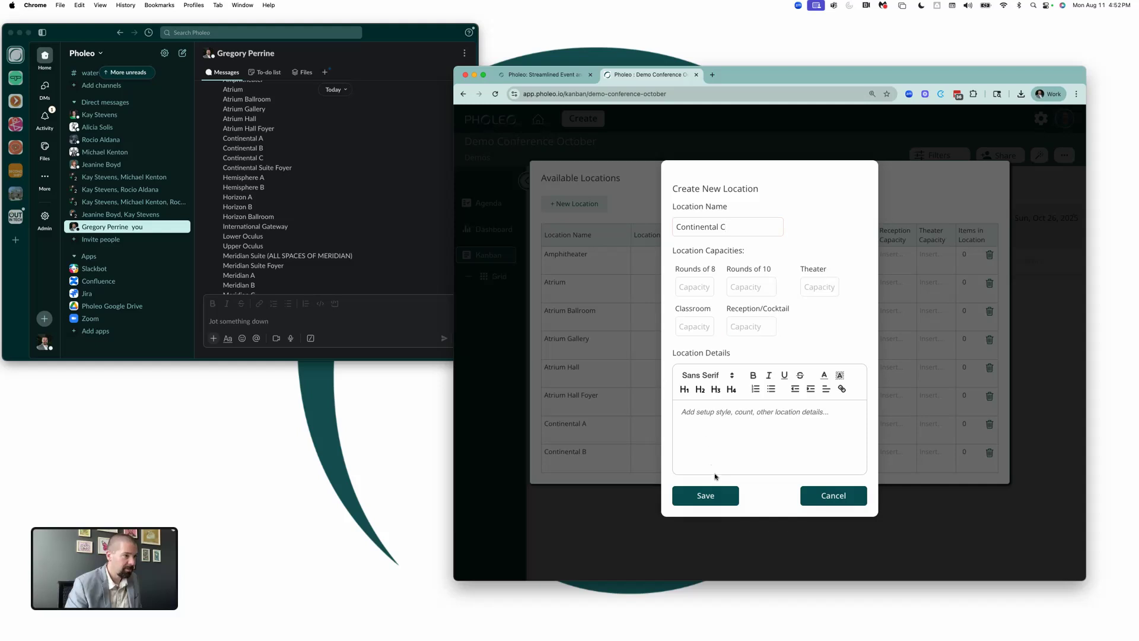
pyautogui.click(712, 496)
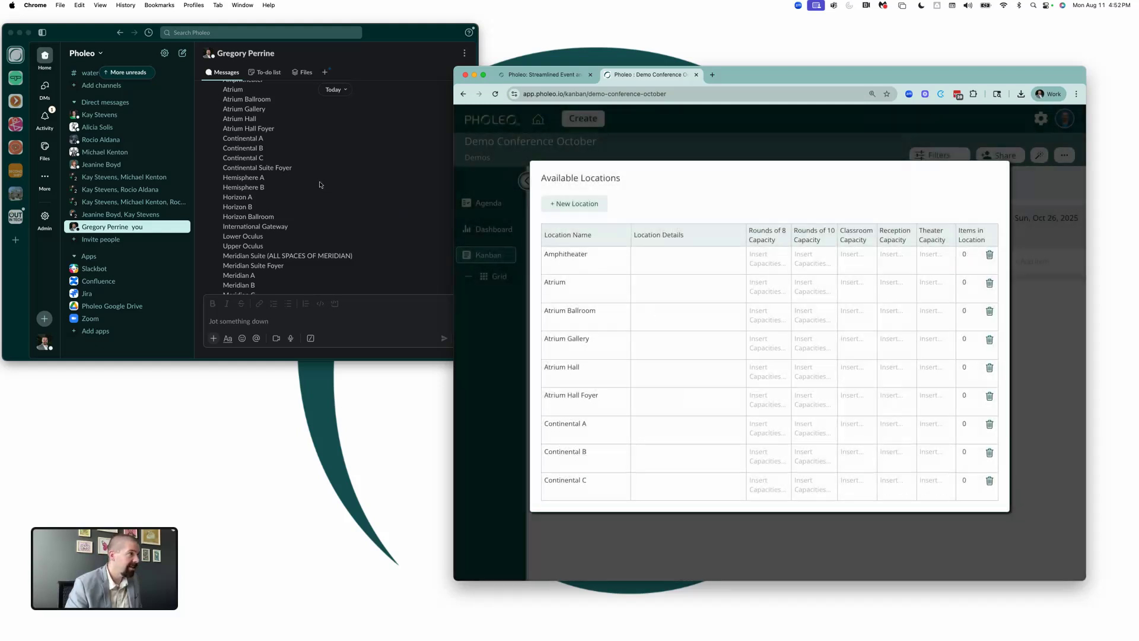
# - Copy "Continental Suite Foyer" from the Slack room list and save it as a new location in Pholeo
pyautogui.moveTo(293, 168); pyautogui.dragTo(229, 170)
pyautogui.press('super+c')
pyautogui.click(600, 202)
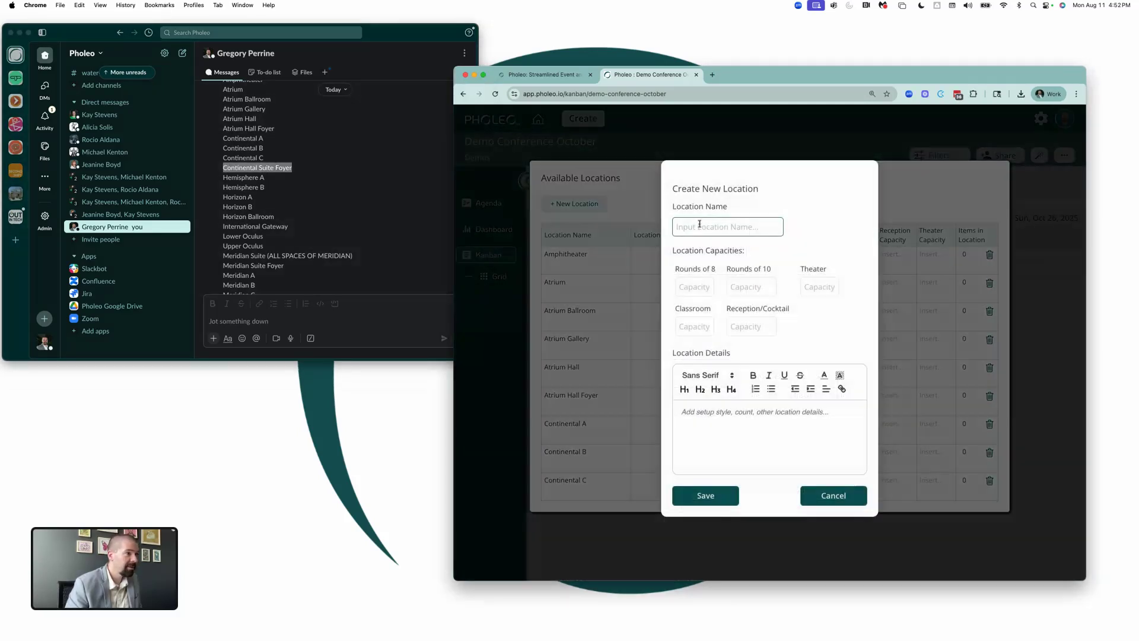
pyautogui.press('super+v')
pyautogui.click(706, 495)
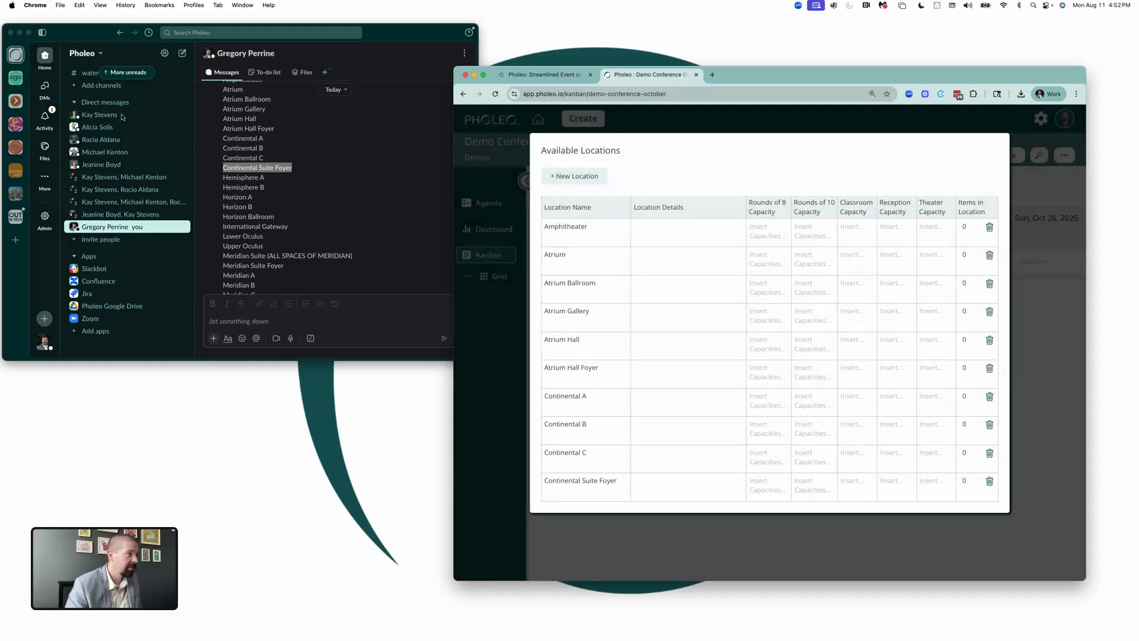
# - Copy "Hemisphere A" from the Slack room list and save it as a new location in Pholeo
pyautogui.click(307, 189)
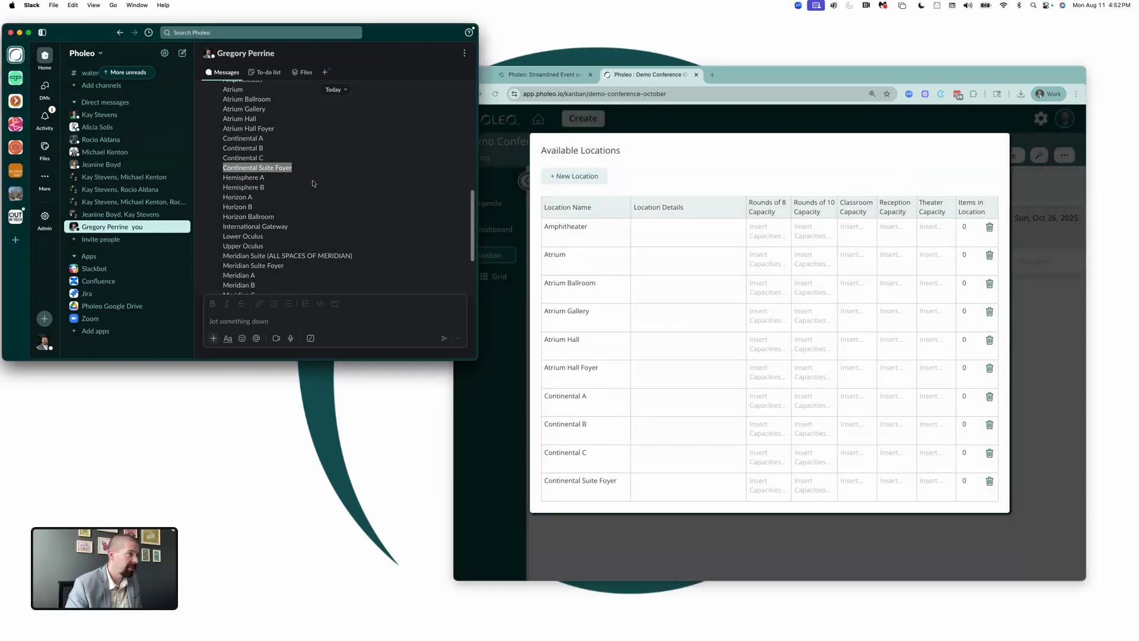
pyautogui.press('super+c')
pyautogui.click(601, 168)
pyautogui.click(575, 176)
pyautogui.press('super+v')
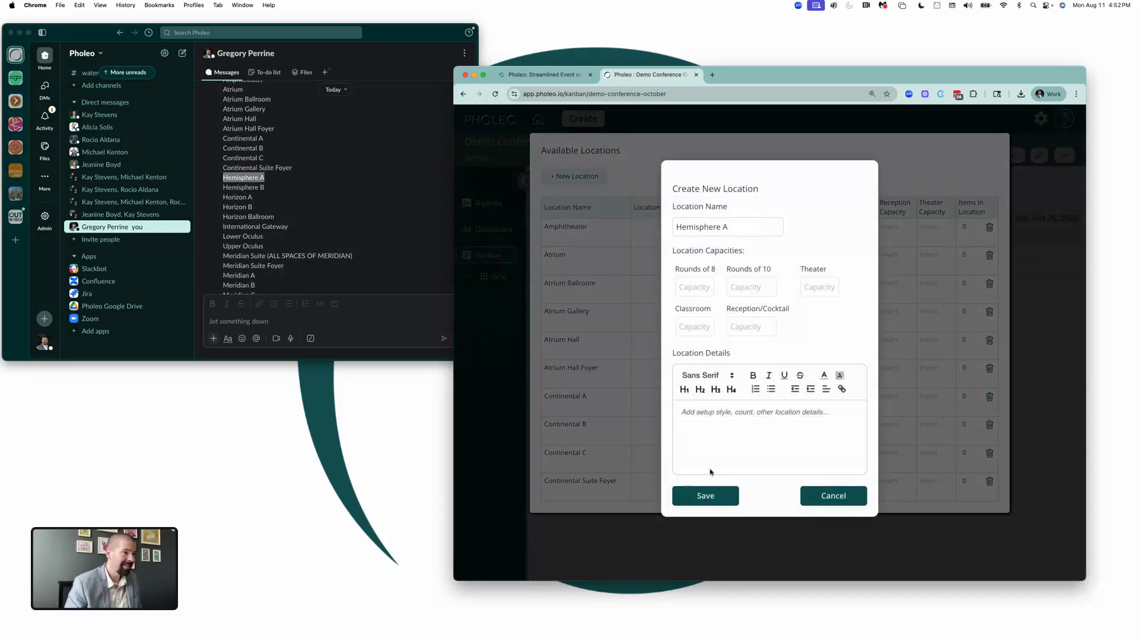
pyautogui.click(706, 496)
# - Copy "Hemisphere B" from the Slack room list and save it as a new location in Pholeo
pyautogui.click(270, 189)
pyautogui.moveTo(268, 189); pyautogui.dragTo(220, 190)
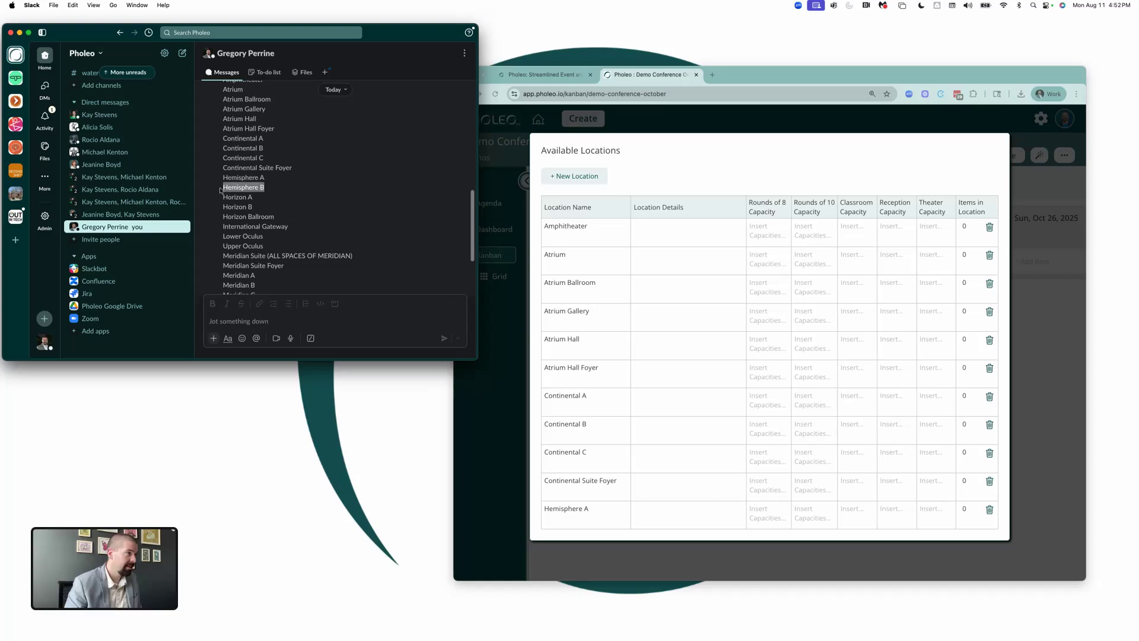
pyautogui.press('super+c')
pyautogui.click(532, 177)
pyautogui.click(575, 176)
pyautogui.press('super+v')
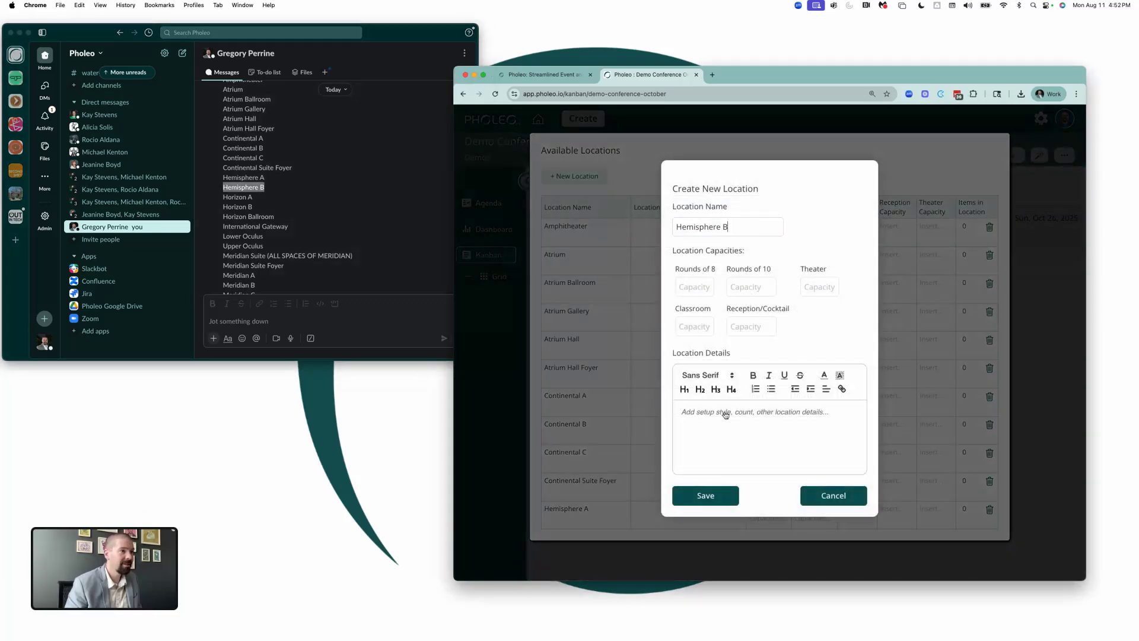
pyautogui.click(706, 495)
# - Copy "Horizon A" from the Slack room list and save it as a new location in Pholeo
pyautogui.click(255, 197)
pyautogui.moveTo(254, 197); pyautogui.dragTo(224, 202)
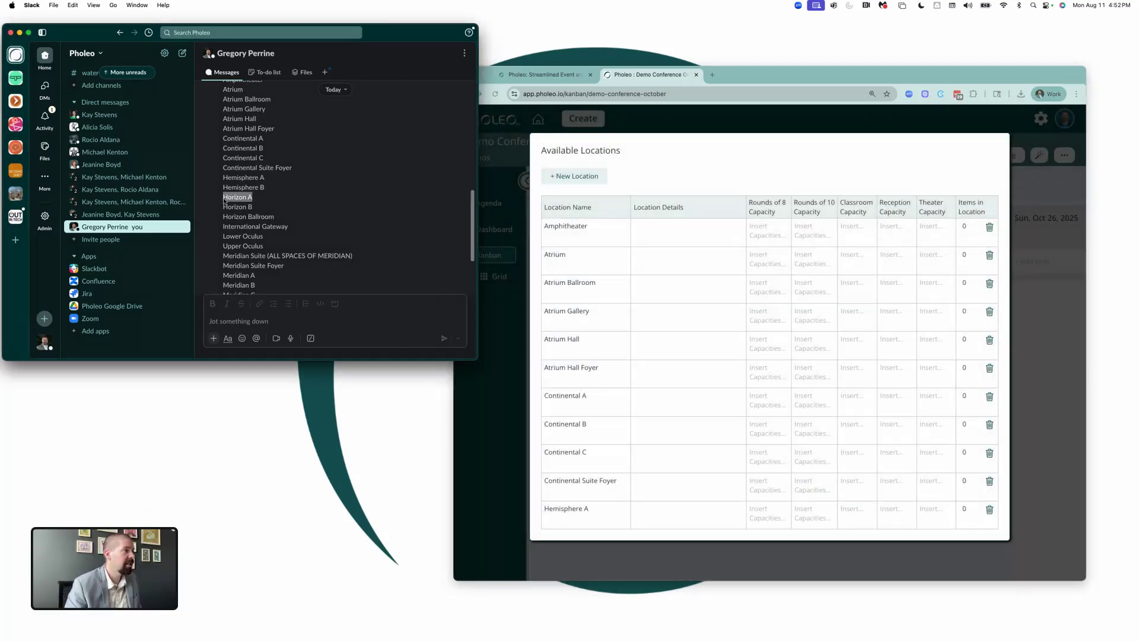
pyautogui.press('super+c')
pyautogui.click(604, 175)
pyautogui.press('super+v')
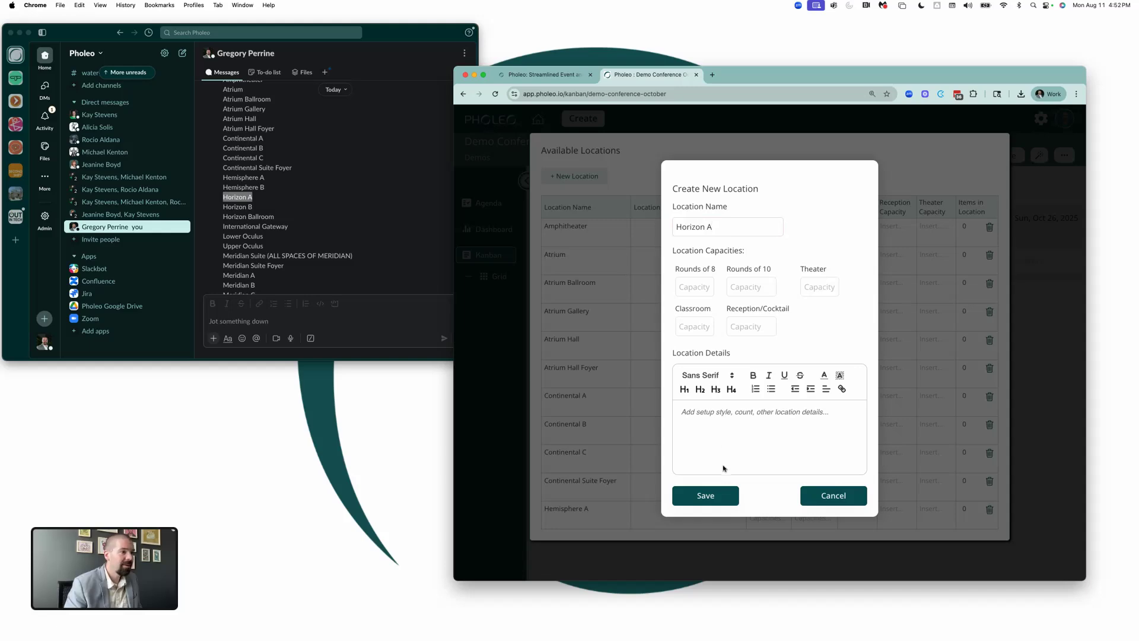
pyautogui.click(706, 496)
# - Copy "Horizon B" from the Slack room list and save it as a new location in Pholeo
pyautogui.click(249, 207)
pyautogui.scroll(-1, 255, 195)
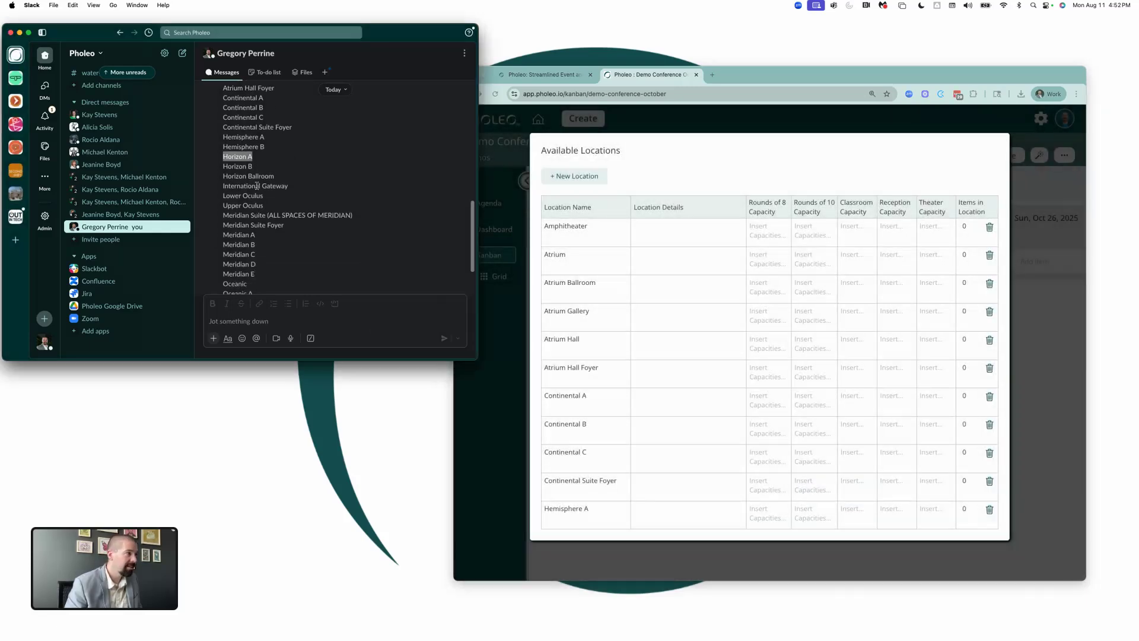
pyautogui.moveTo(255, 169); pyautogui.dragTo(223, 168)
pyautogui.press('super+c')
pyautogui.click(574, 172)
pyautogui.click(574, 174)
pyautogui.press('super+v')
pyautogui.click(706, 495)
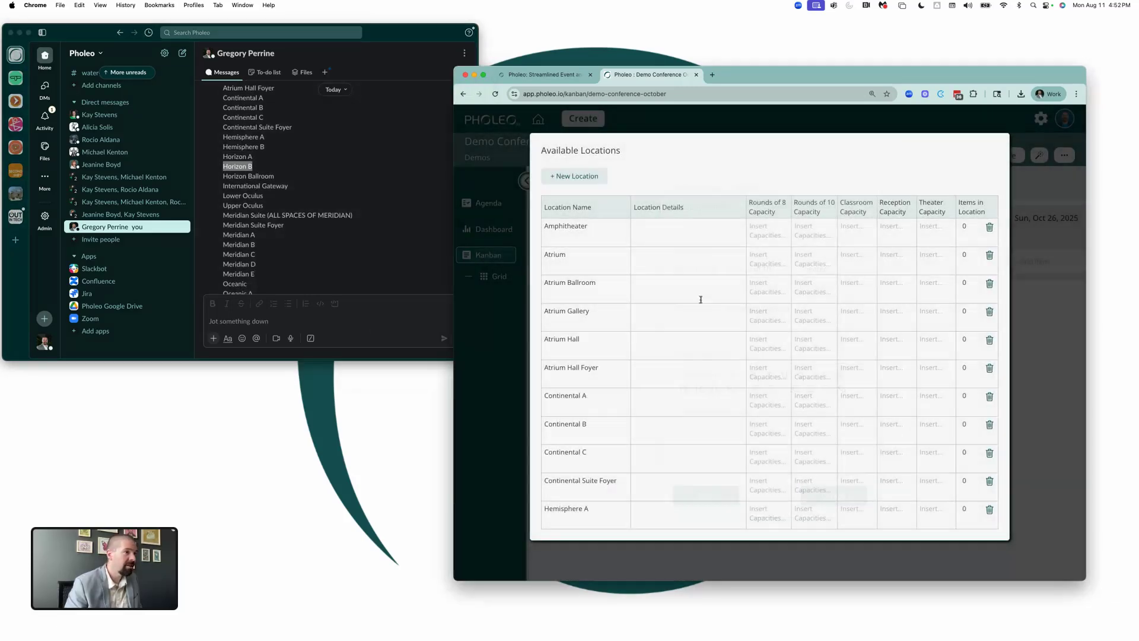
pyautogui.click(590, 182)
pyautogui.click(715, 224)
pyautogui.press('super+v')
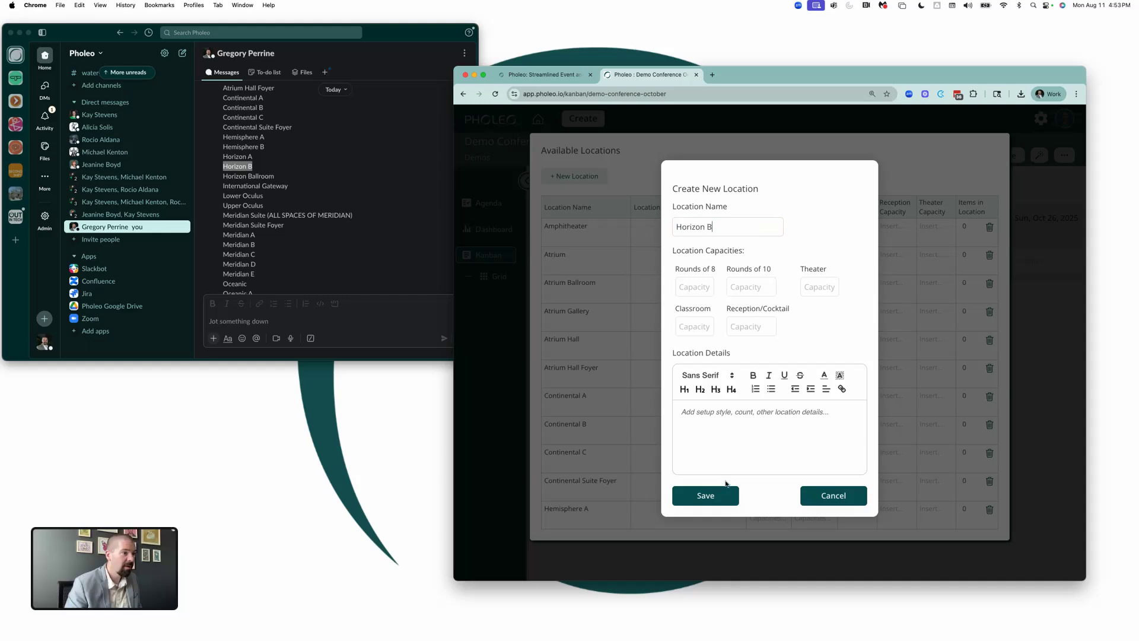
pyautogui.click(705, 495)
# - Copy "Horizon Ballroom" from the Slack room list and save it as a new location in Pholeo
pyautogui.click(275, 181)
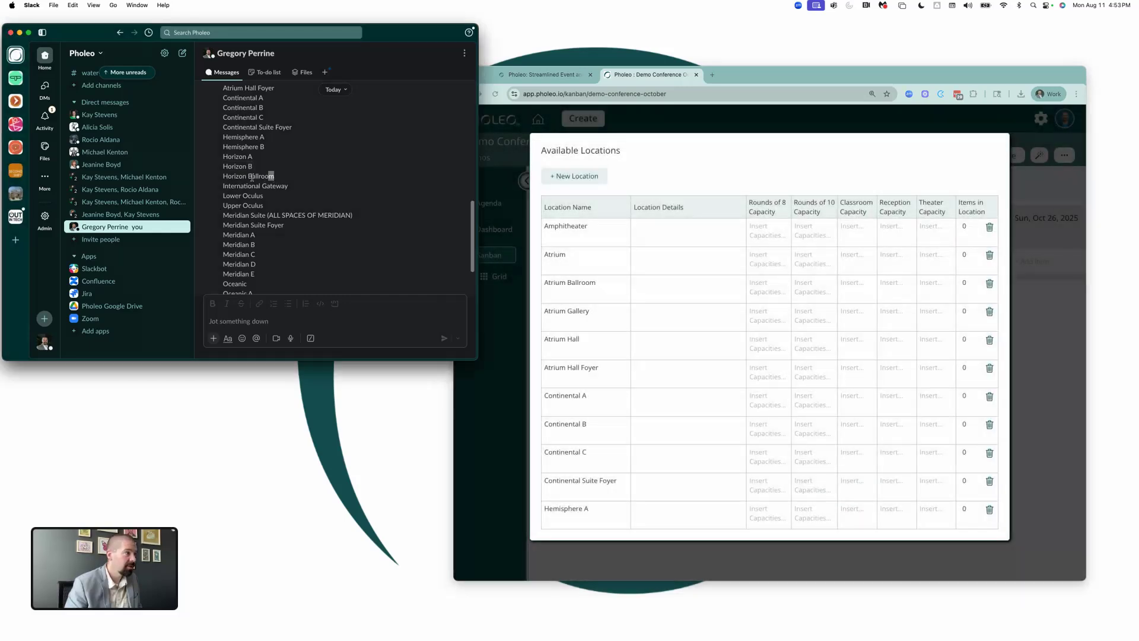
pyautogui.moveTo(252, 177); pyautogui.dragTo(226, 177)
pyautogui.press('super+c')
pyautogui.click(578, 176)
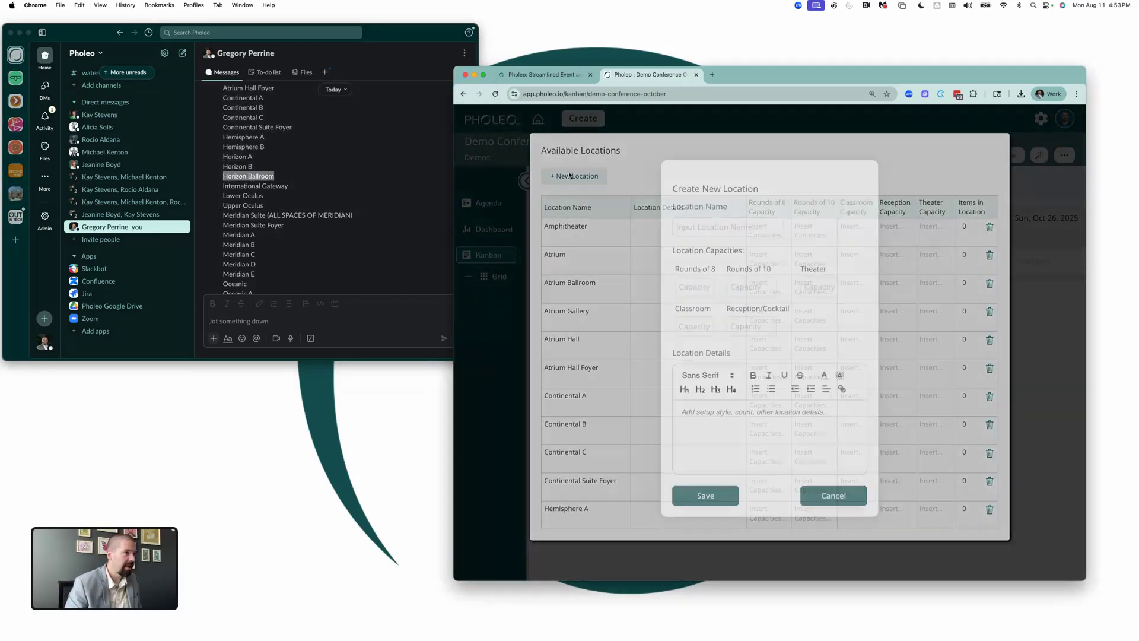
pyautogui.click(727, 226)
pyautogui.press('super+v')
pyautogui.click(727, 496)
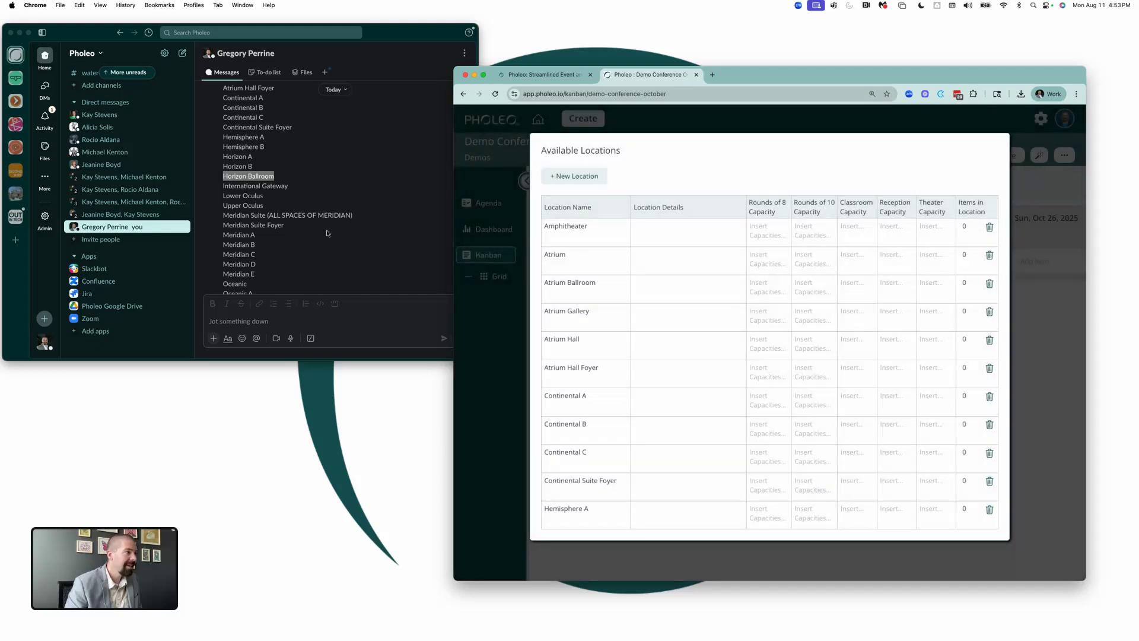
# - Copy "International Gateway" from the Slack room list and save it as a new location in Pholeo
pyautogui.click(309, 215)
pyautogui.scroll(-3, 285, 153)
pyautogui.moveTo(289, 143); pyautogui.dragTo(227, 143)
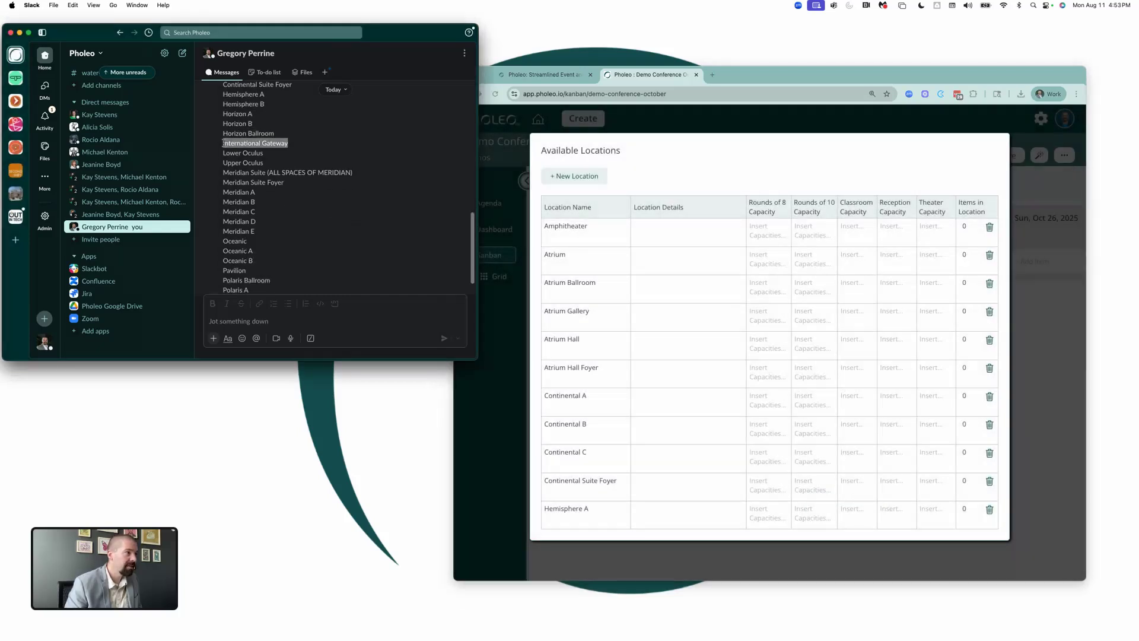
pyautogui.press('super+c')
pyautogui.click(499, 170)
pyautogui.click(574, 175)
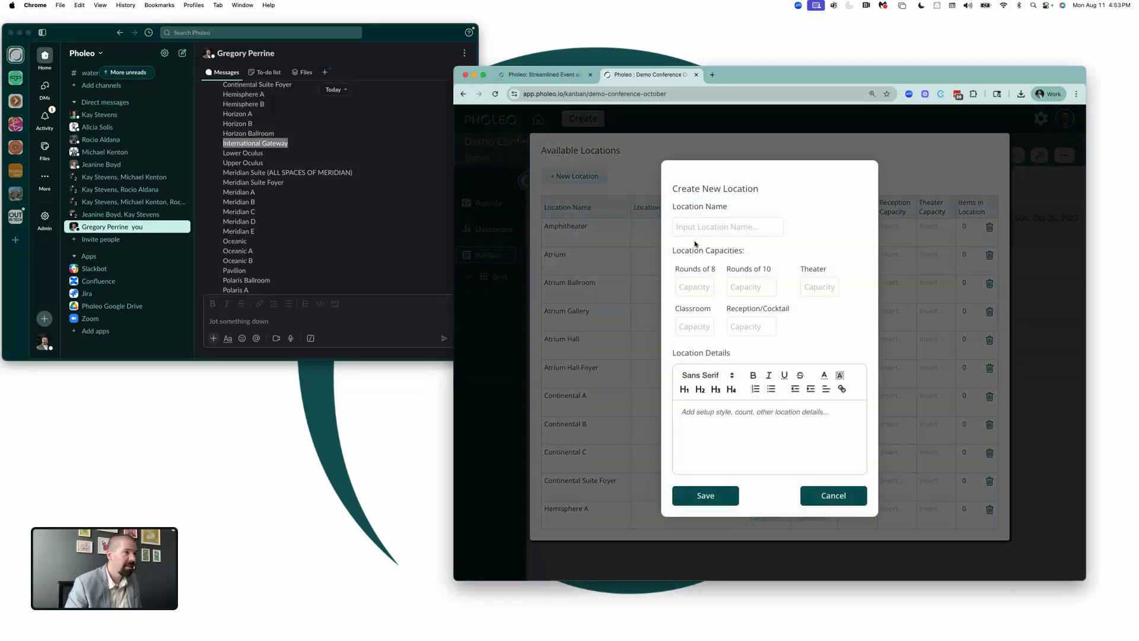
pyautogui.click(700, 229)
pyautogui.press('super+v')
pyautogui.click(711, 495)
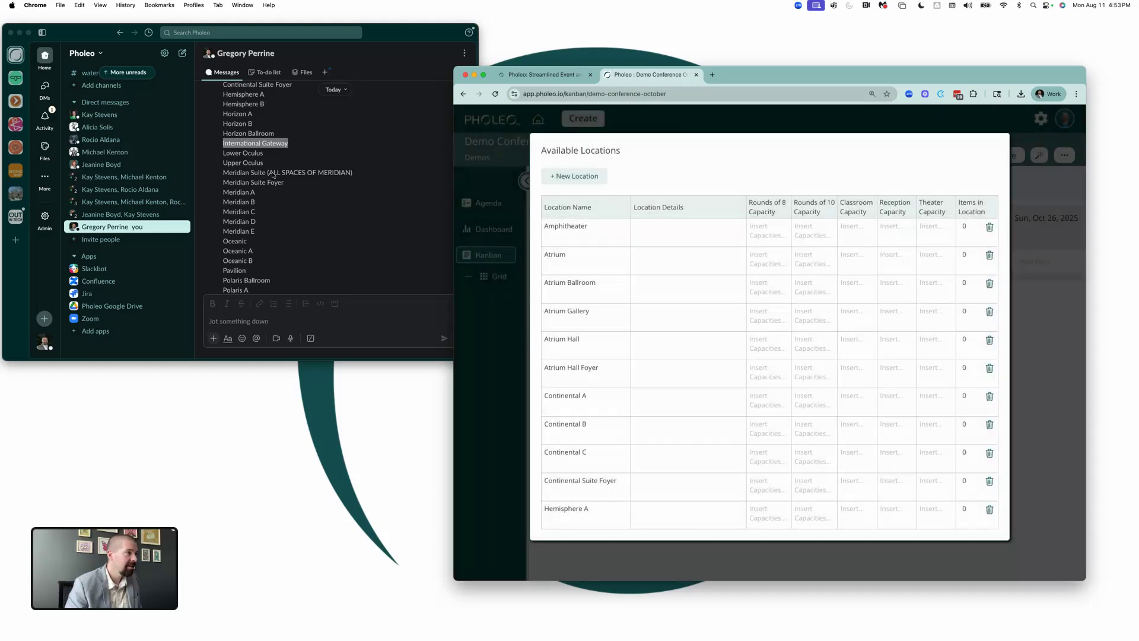
# - Copy "Lower Oculus" from the Slack room list and save it as a new location in Pholeo
pyautogui.click(271, 169)
pyautogui.moveTo(264, 154); pyautogui.dragTo(223, 156)
pyautogui.press('super+c')
pyautogui.click(589, 186)
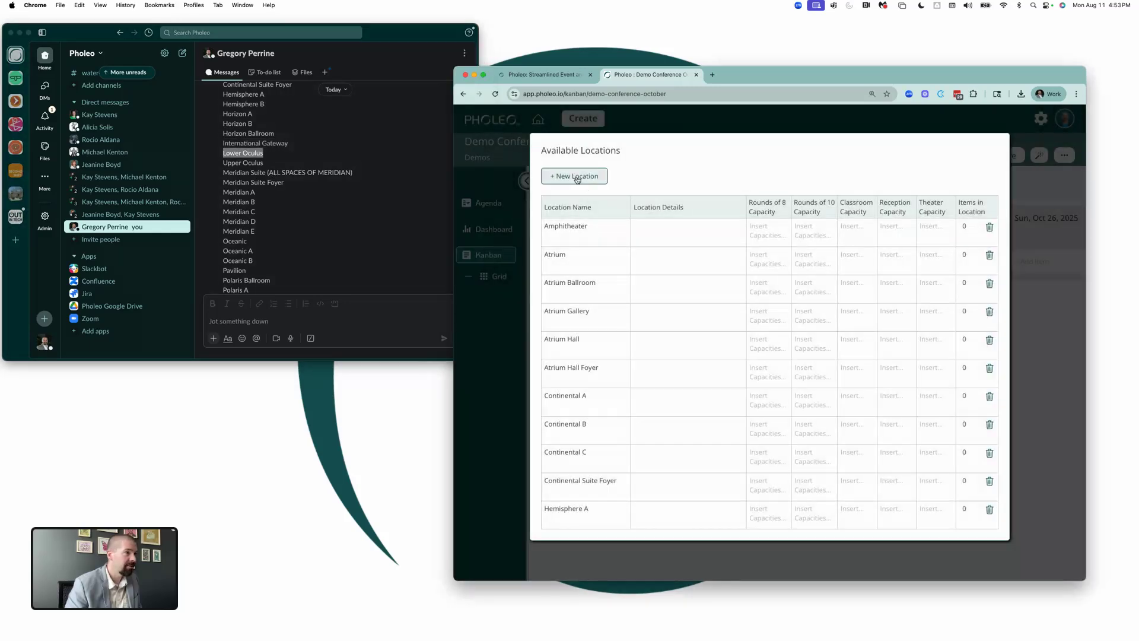
pyautogui.click(574, 175)
pyautogui.click(700, 226)
pyautogui.press('super+v')
pyautogui.click(730, 497)
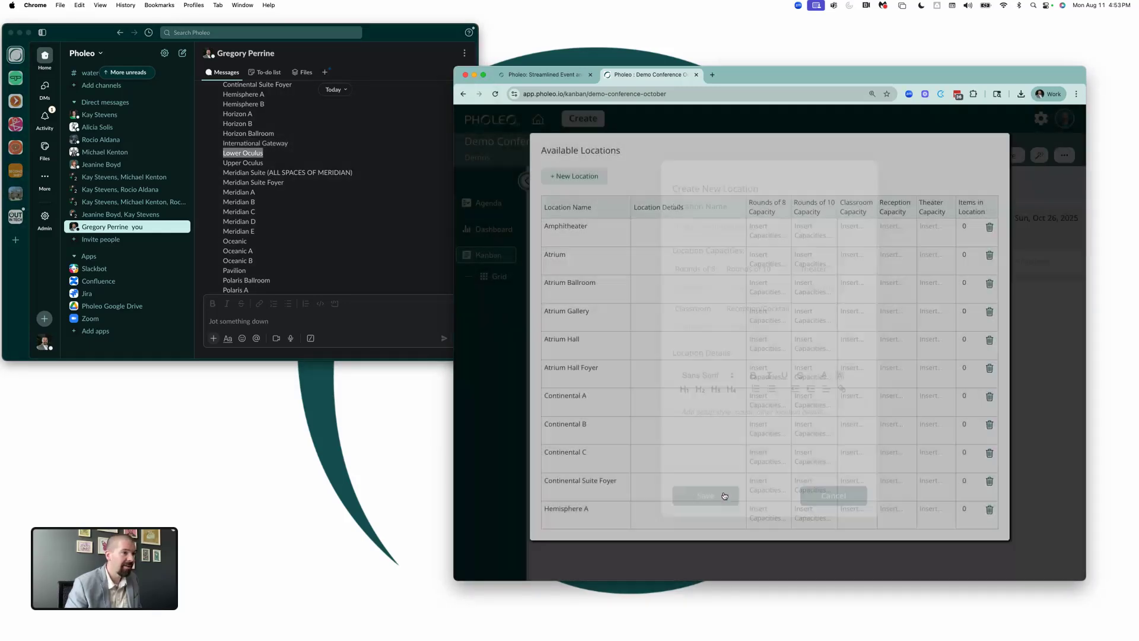
# - Copy "Upper Oculus" from the Slack room list and save it as a new location in Pholeo
pyautogui.click(268, 170)
pyautogui.click(259, 167)
pyautogui.moveTo(263, 166); pyautogui.dragTo(222, 166)
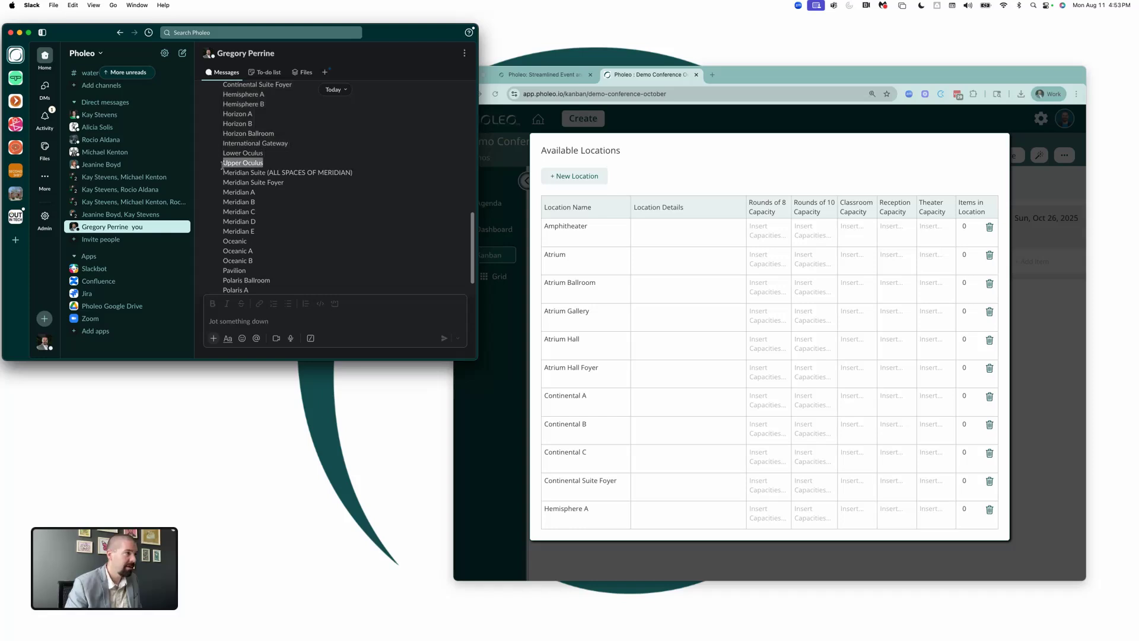
pyautogui.click(590, 176)
pyautogui.click(700, 227)
pyautogui.press('super+v')
pyautogui.click(714, 492)
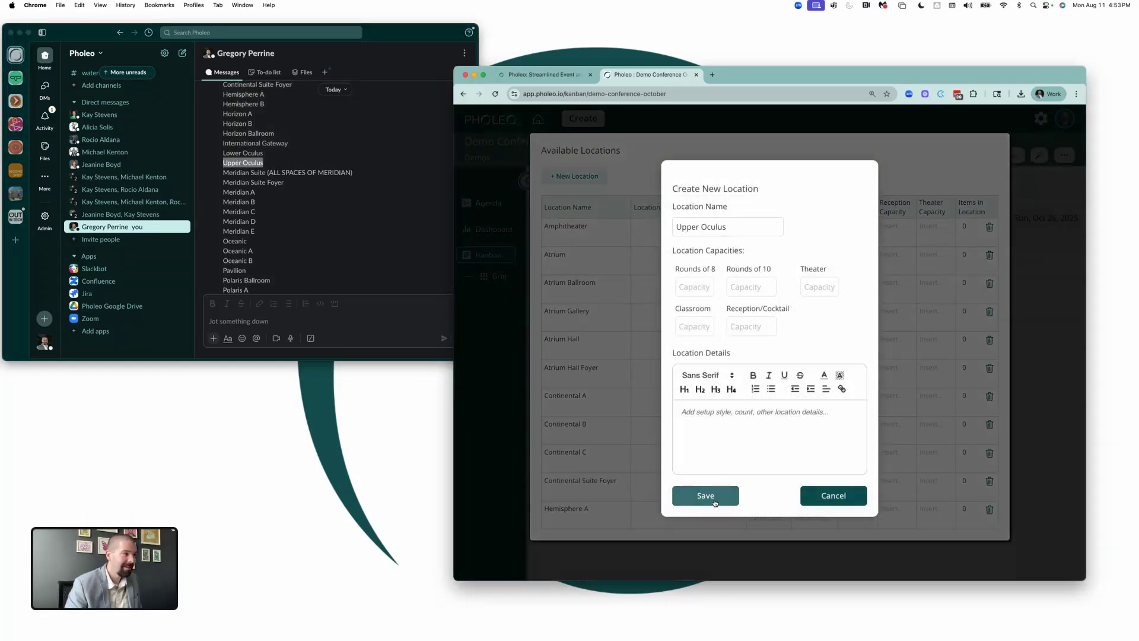
# - Copy "Meridian Suite (ALL SPACES OF MERIDIAN)" from the Slack room list and save it as a new location in Pholeo
pyautogui.click(358, 176)
pyautogui.moveTo(356, 173); pyautogui.dragTo(237, 171)
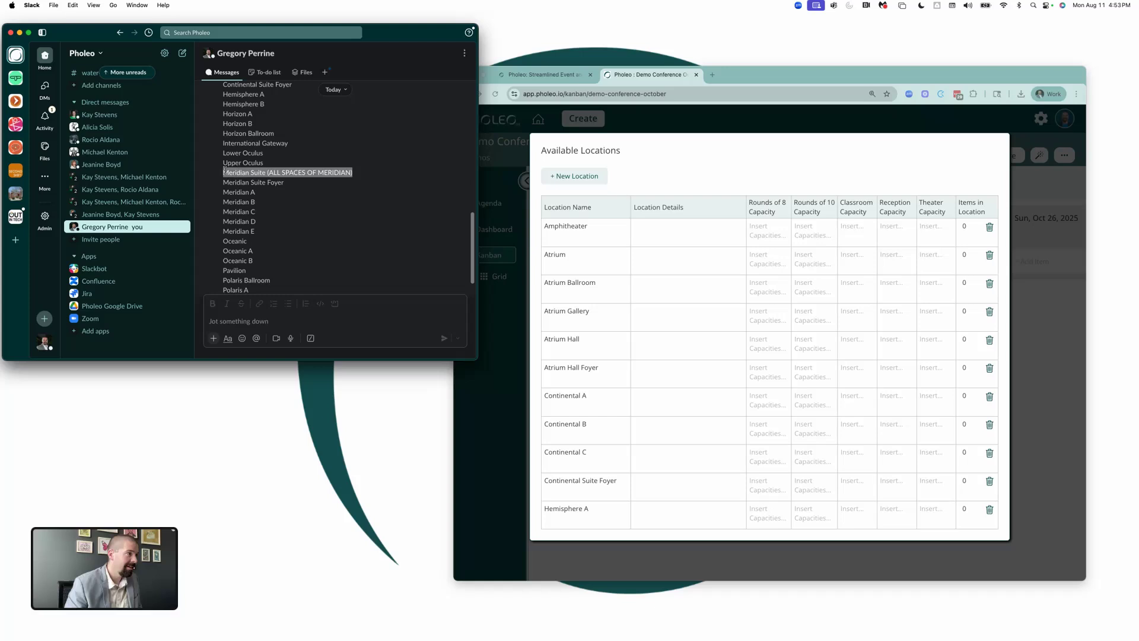
pyautogui.press('super+c')
pyautogui.click(574, 176)
pyautogui.click(574, 176)
pyautogui.click(685, 226)
pyautogui.press('super+v')
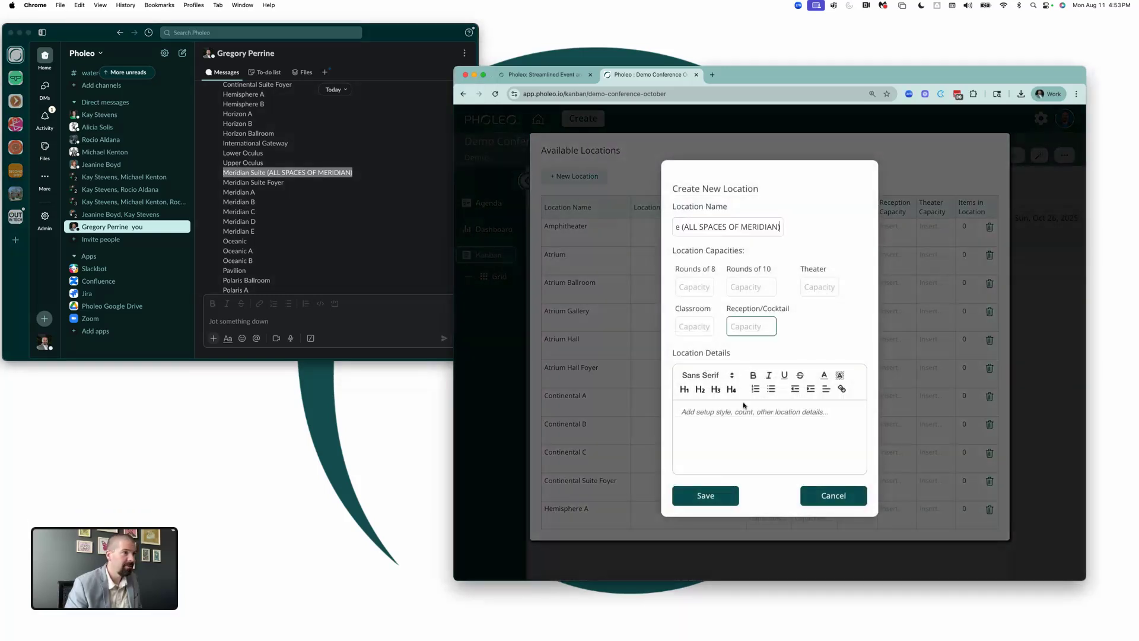
pyautogui.click(706, 495)
# - Copy "Meridian Suite Foyer" from the Slack room list and save it as a new location in Pholeo
pyautogui.click(328, 188)
pyautogui.click(289, 186)
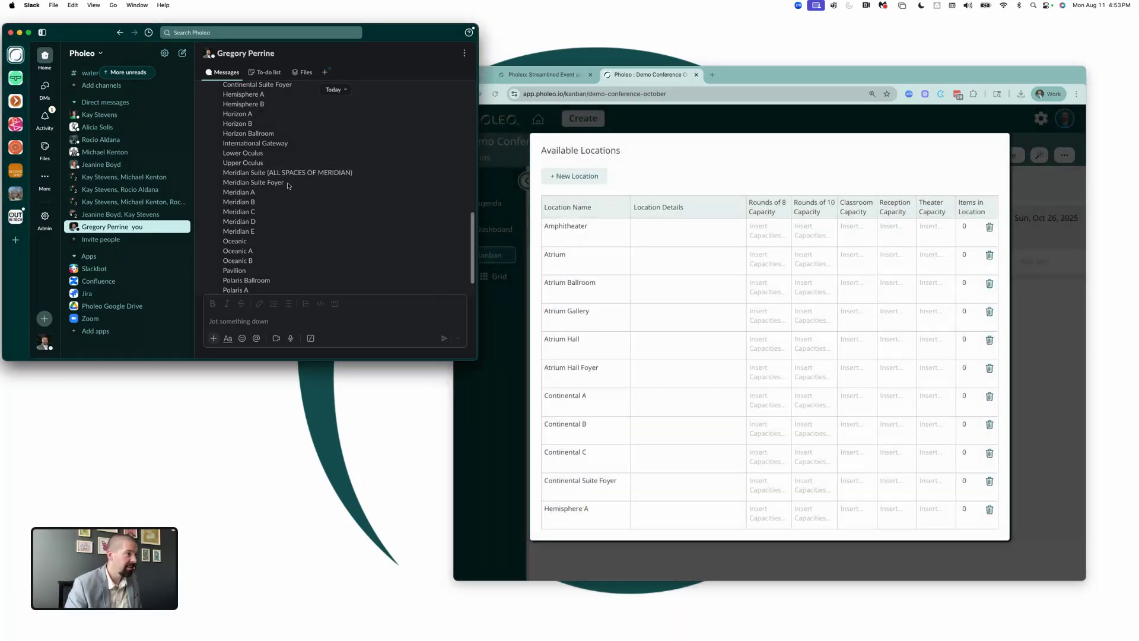
pyautogui.moveTo(288, 186); pyautogui.dragTo(221, 187)
pyautogui.click(602, 189)
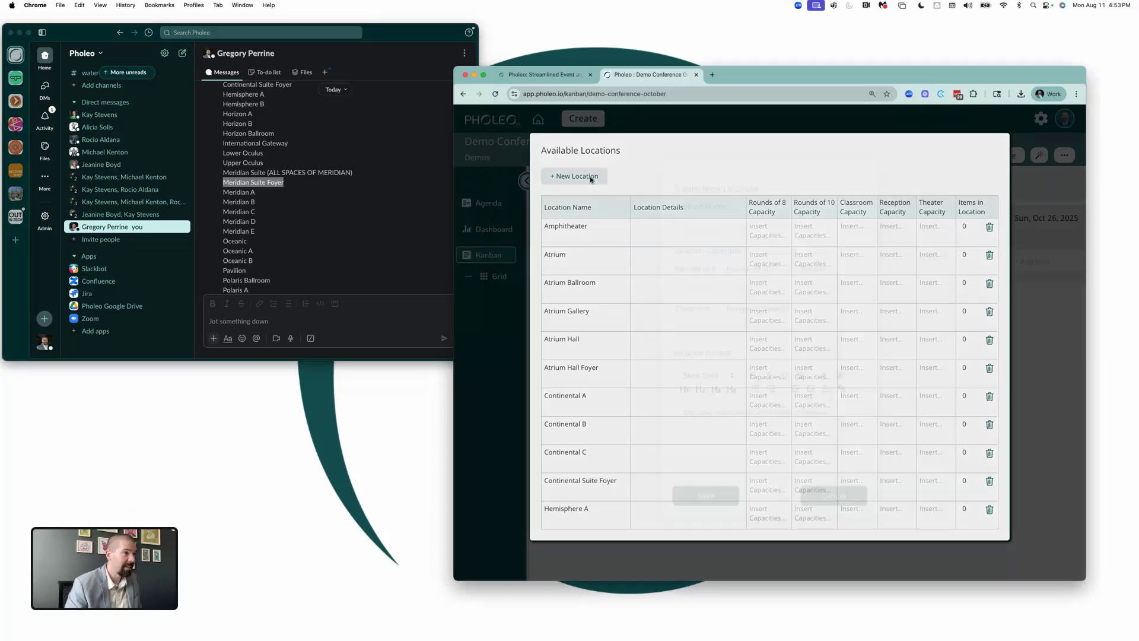
pyautogui.click(606, 178)
pyautogui.click(699, 227)
pyautogui.press('cmd+v')
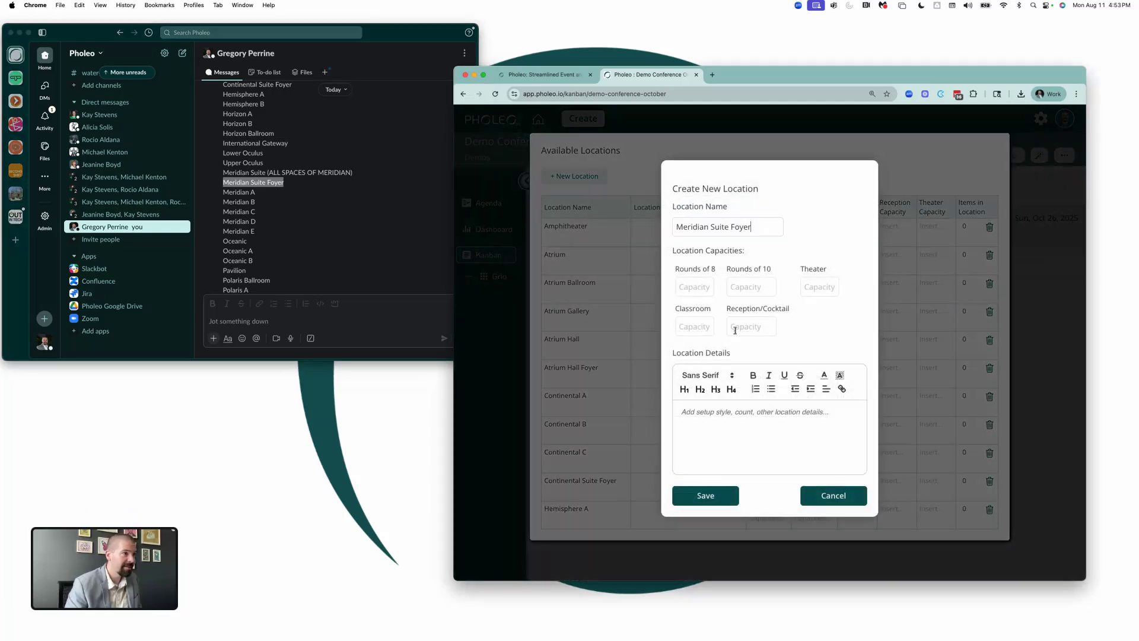
pyautogui.click(712, 496)
# - Copy "Meridian A" from the Slack room list and save it as a new location in Pholeo
pyautogui.click(261, 195)
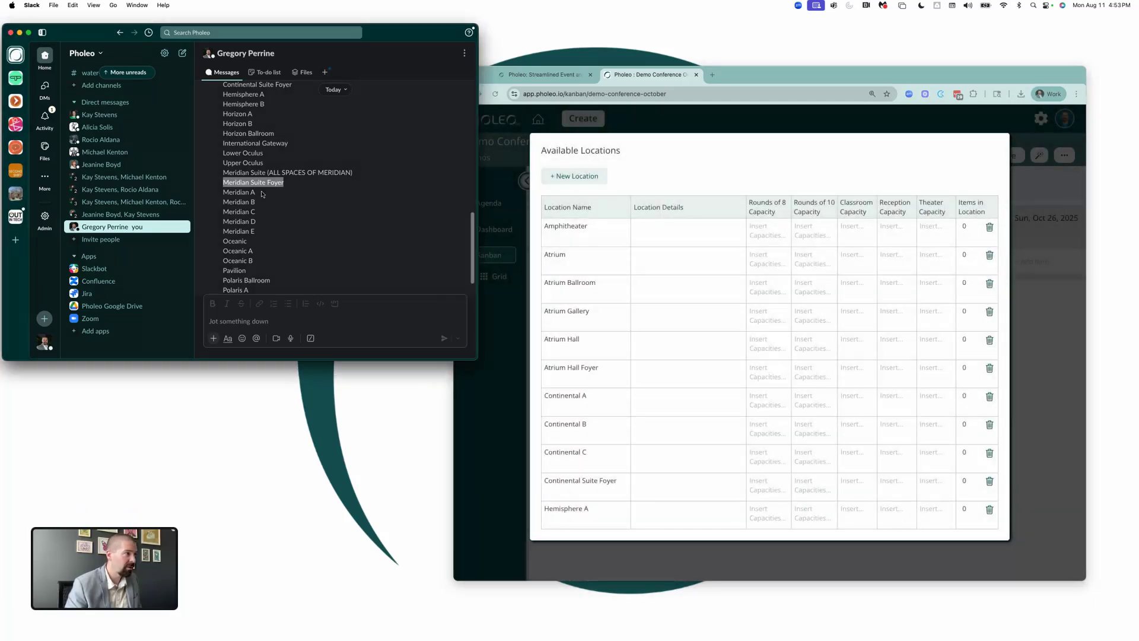
pyautogui.scroll(-2, 259, 179)
pyautogui.moveTo(257, 160); pyautogui.dragTo(218, 163)
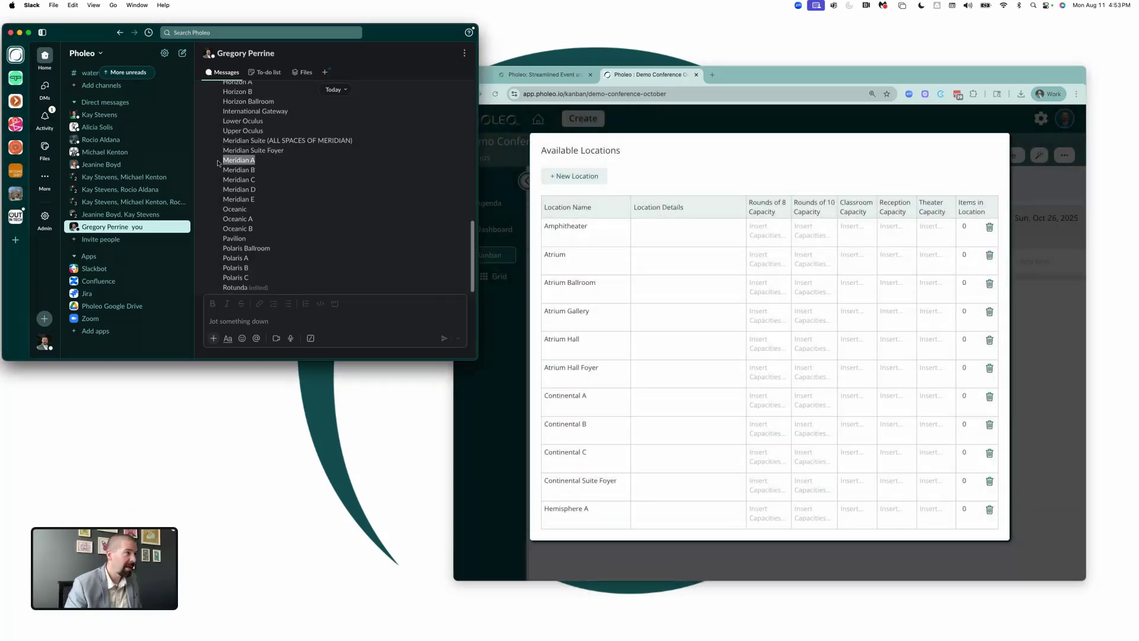
pyautogui.click(566, 188)
pyautogui.click(577, 176)
pyautogui.click(731, 228)
pyautogui.press('cmd+v')
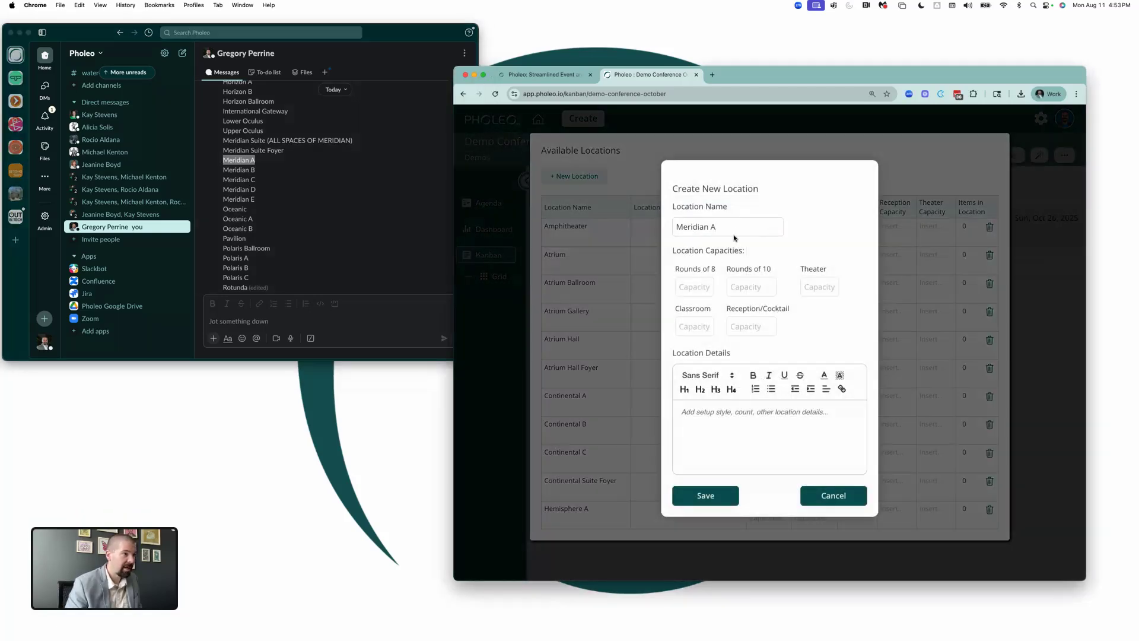
pyautogui.moveTo(722, 226); pyautogui.dragTo(672, 225)
pyautogui.click(710, 490)
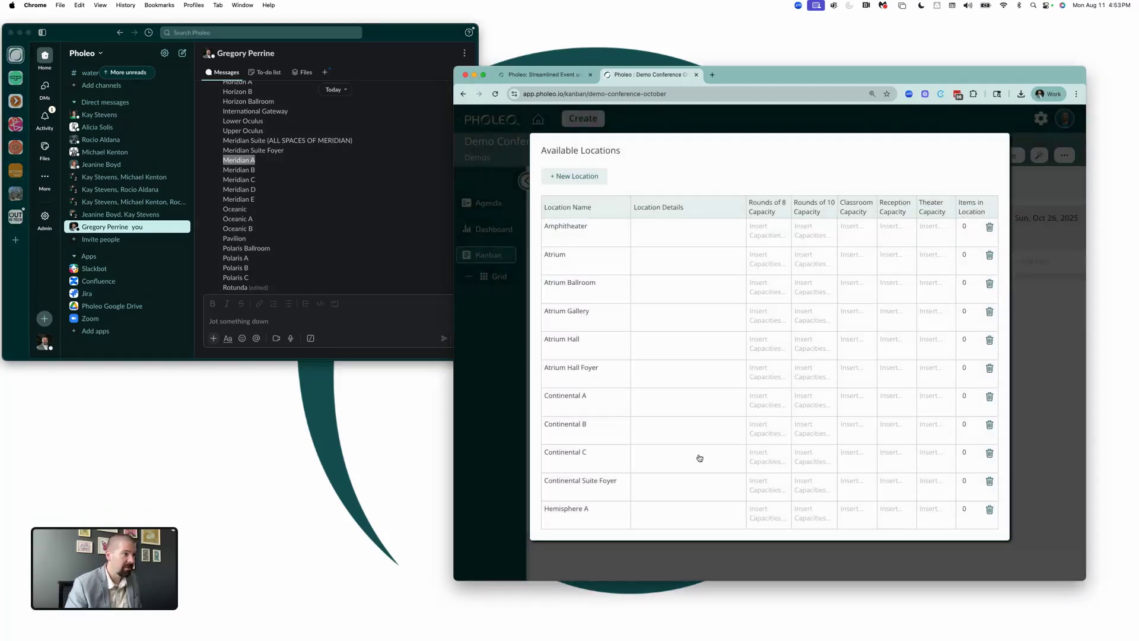
# - Add the location "Meridian B" by reusing the copied "Meridian A" name and changing its final letter
pyautogui.click(588, 177)
pyautogui.click(712, 226)
pyautogui.press('super+v')
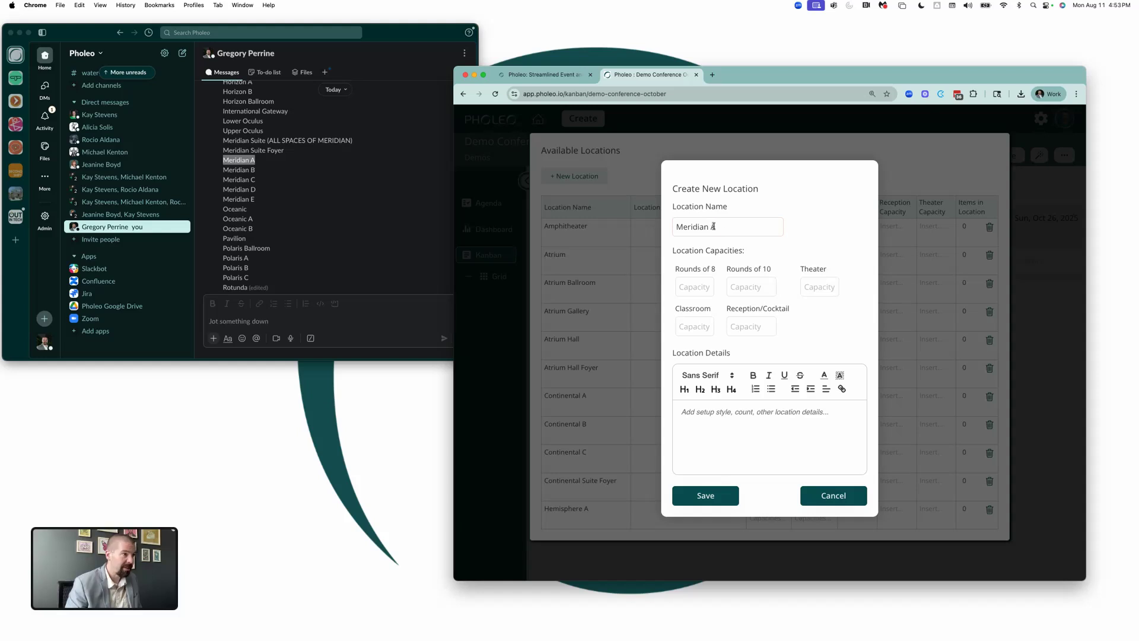
pyautogui.click(712, 495)
# - Copy "Meridian C" from the Slack room list and save it as a new location in Pholeo
pyautogui.click(256, 179)
pyautogui.moveTo(257, 180); pyautogui.dragTo(220, 181)
pyautogui.press('super+c')
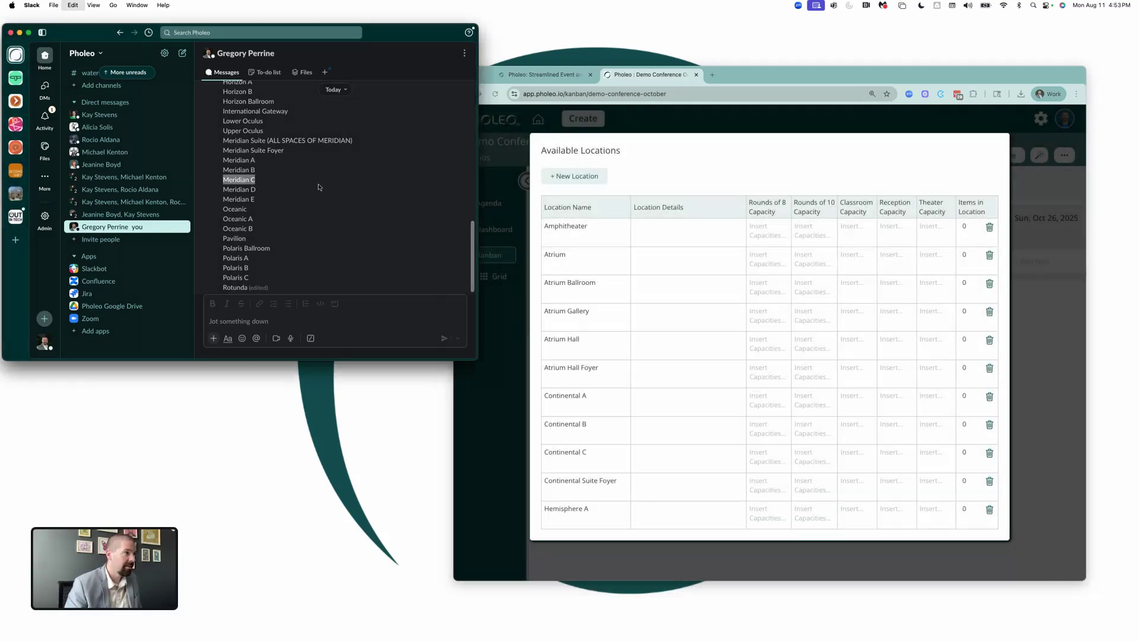
pyautogui.click(674, 191)
pyautogui.click(560, 177)
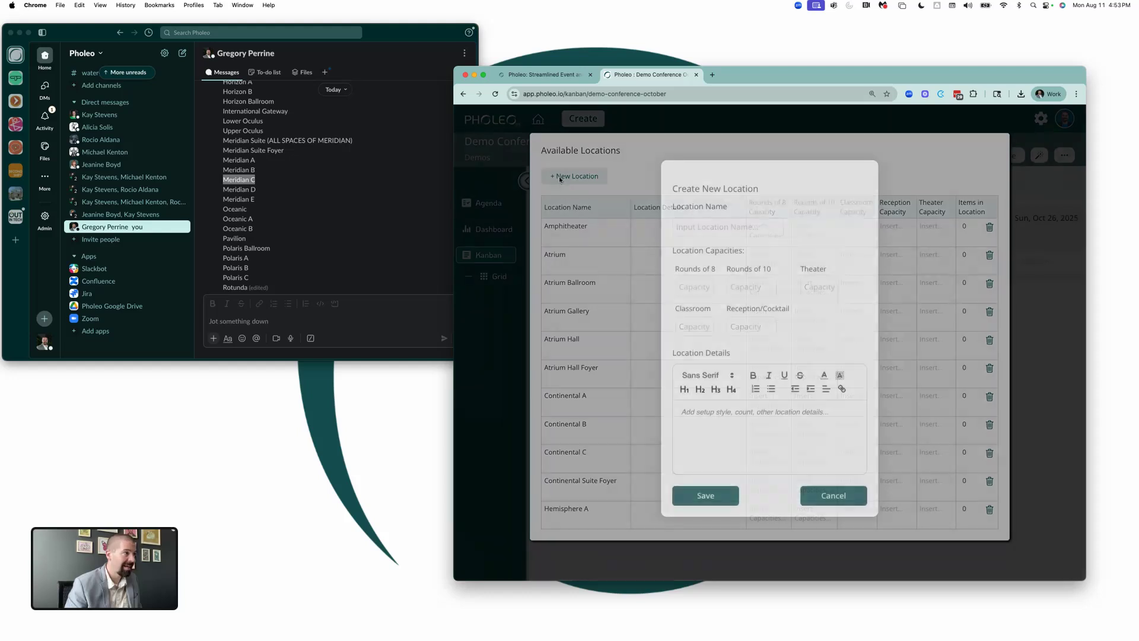
pyautogui.click(754, 231)
pyautogui.press('super+v')
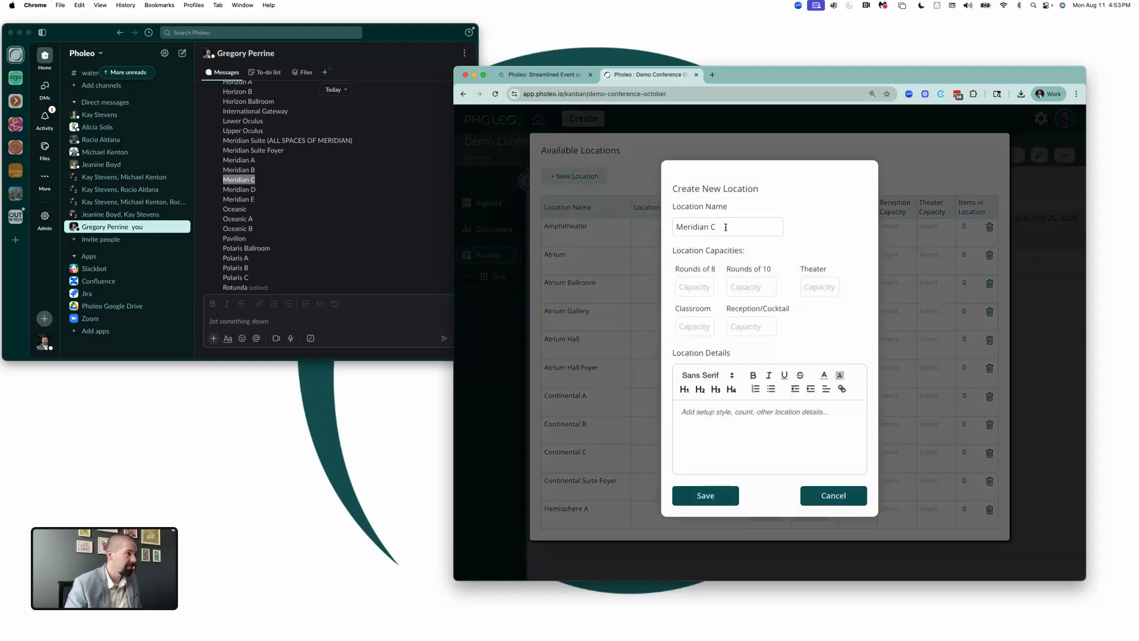
pyautogui.click(709, 494)
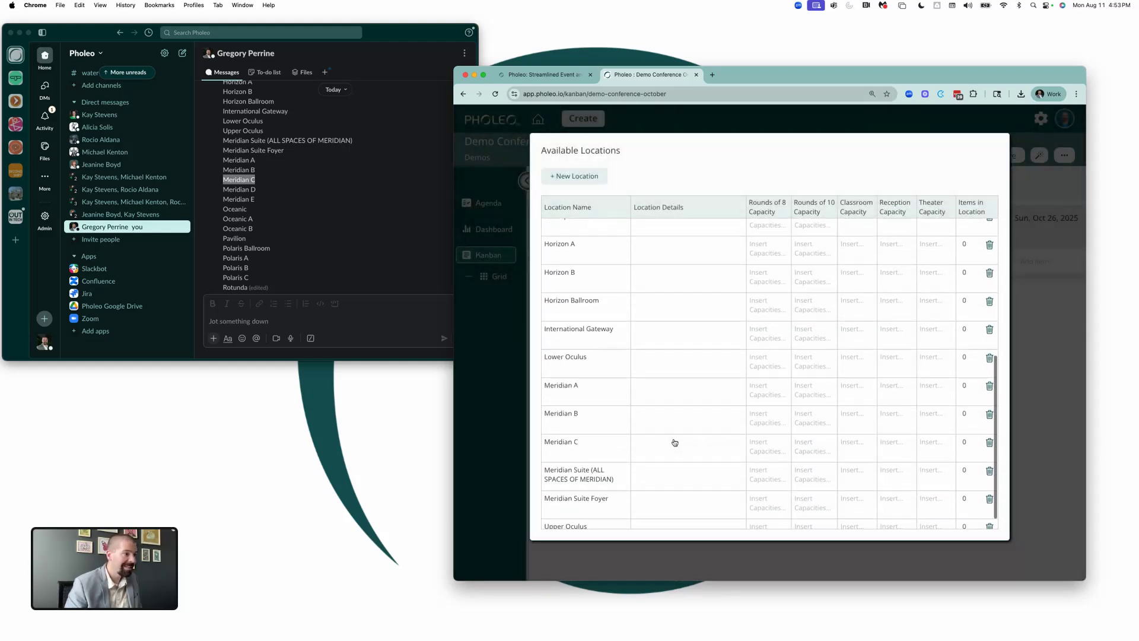
# - Copy "Meridian D" from the Slack room list and save it as a new location in Pholeo
pyautogui.click(266, 240)
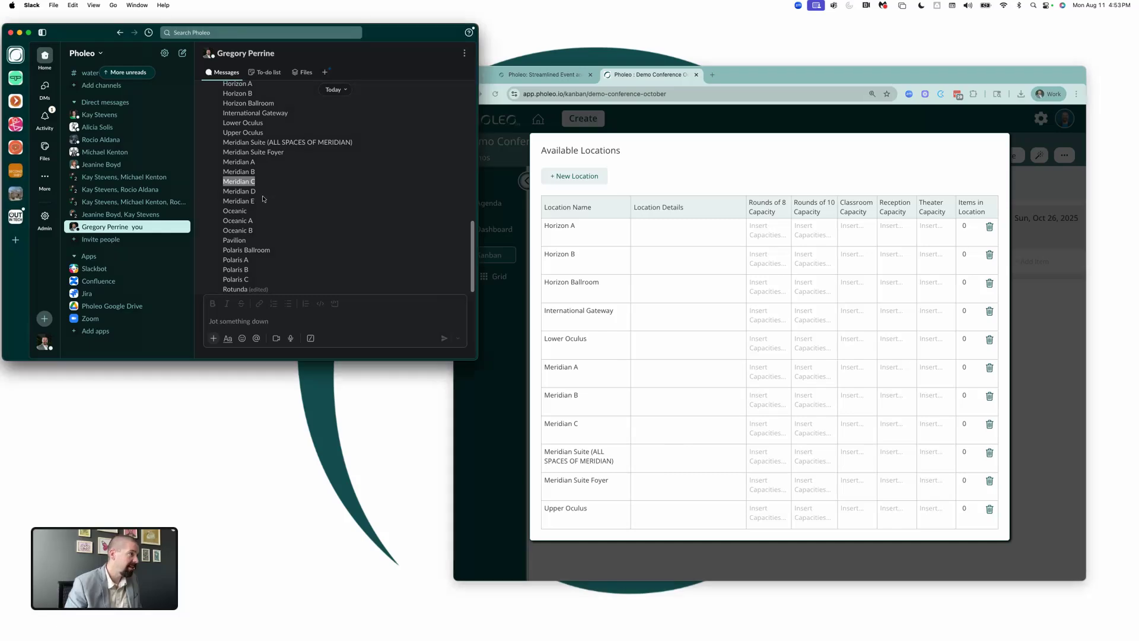
pyautogui.moveTo(257, 192); pyautogui.dragTo(224, 193)
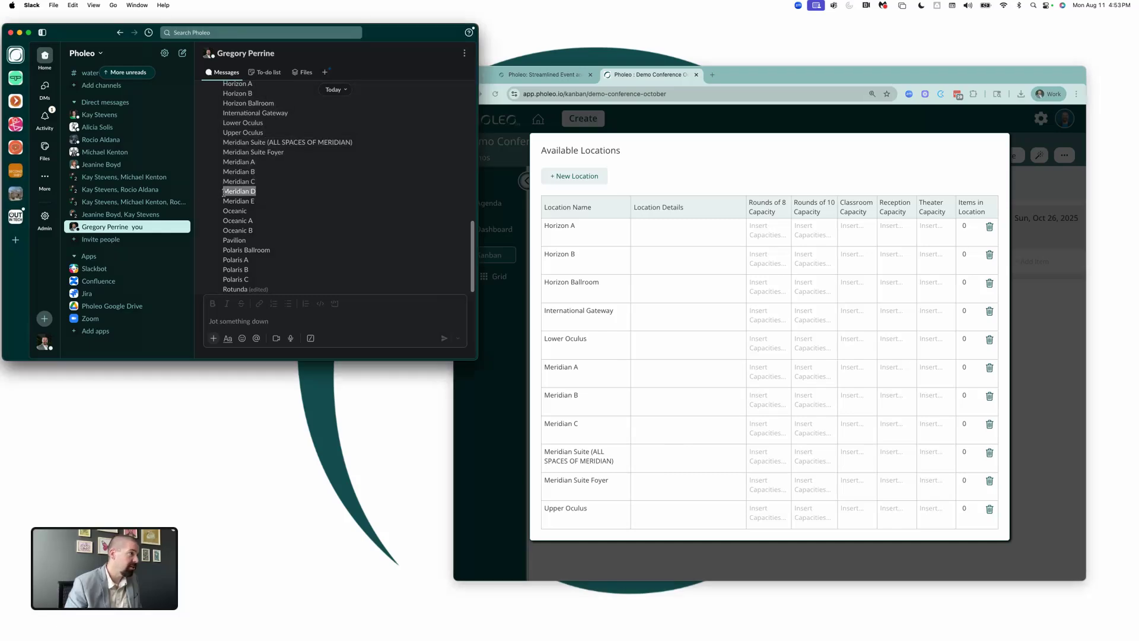
pyautogui.click(570, 174)
pyautogui.click(571, 174)
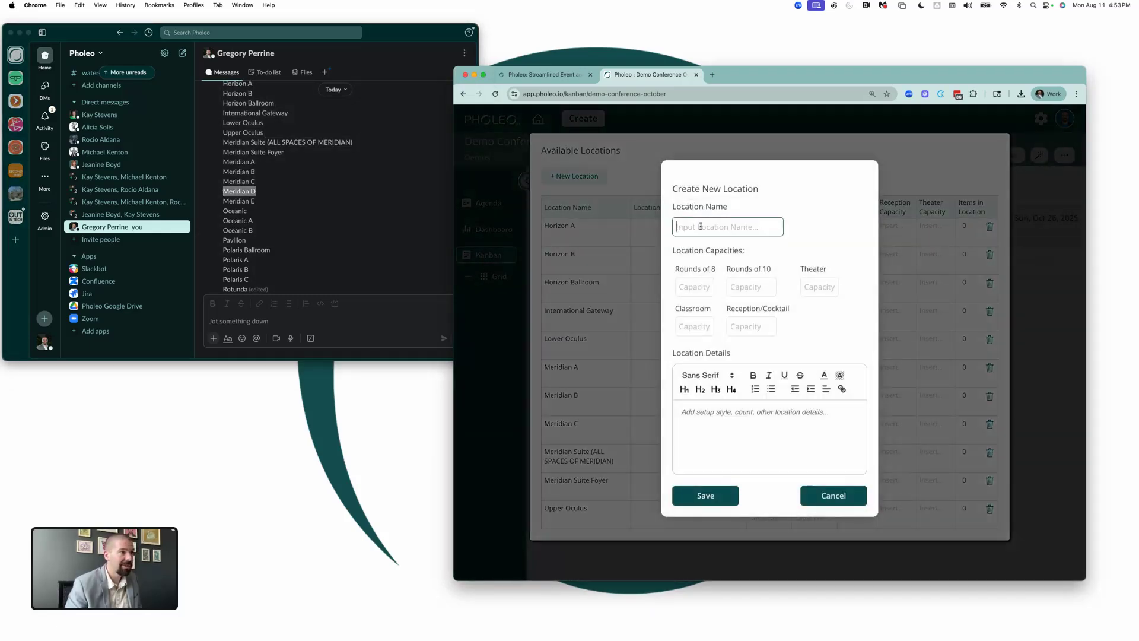
pyautogui.press('super+v')
pyautogui.click(700, 494)
# - Copy "Meridian E" from the Slack room list and save it as a new location in Pholeo
pyautogui.click(260, 214)
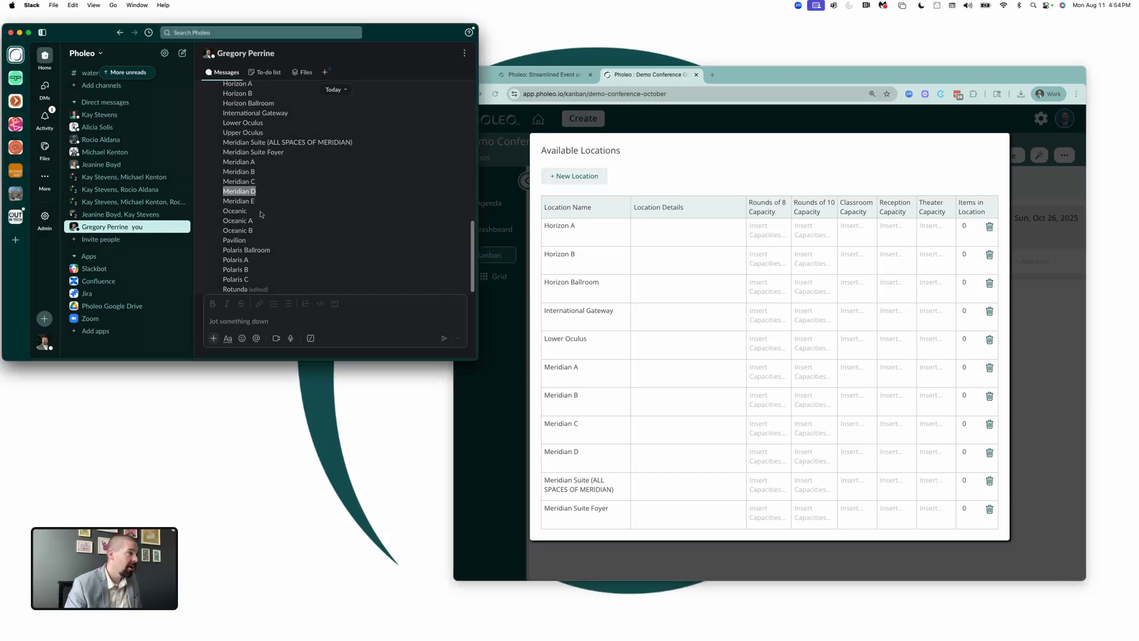
pyautogui.click(259, 204)
pyautogui.click(573, 184)
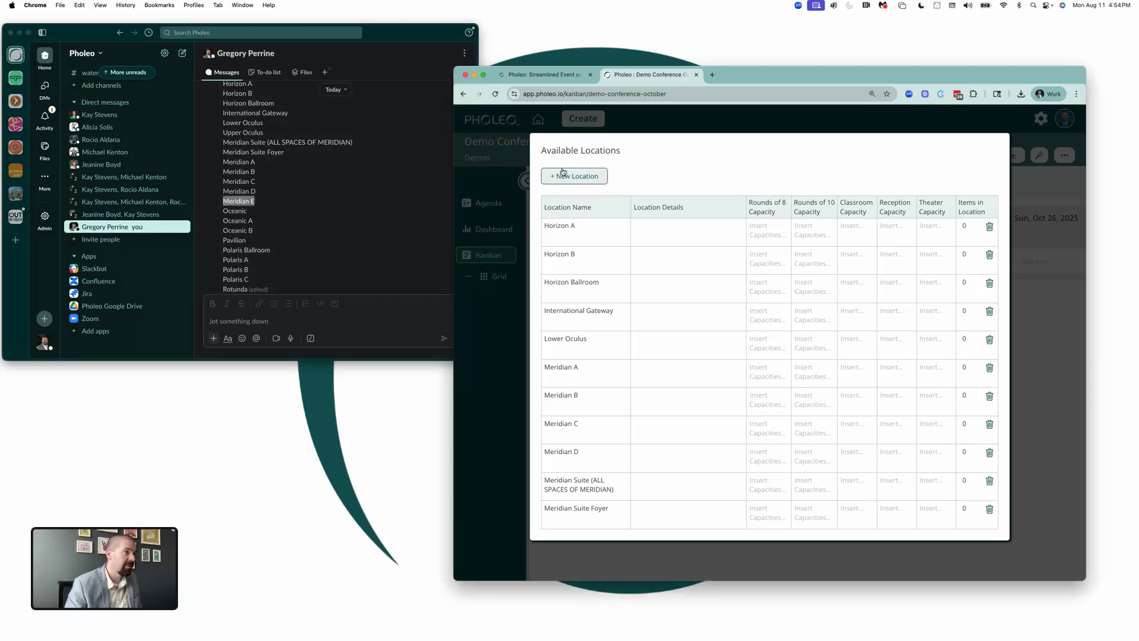
pyautogui.click(573, 183)
pyautogui.press('super+v')
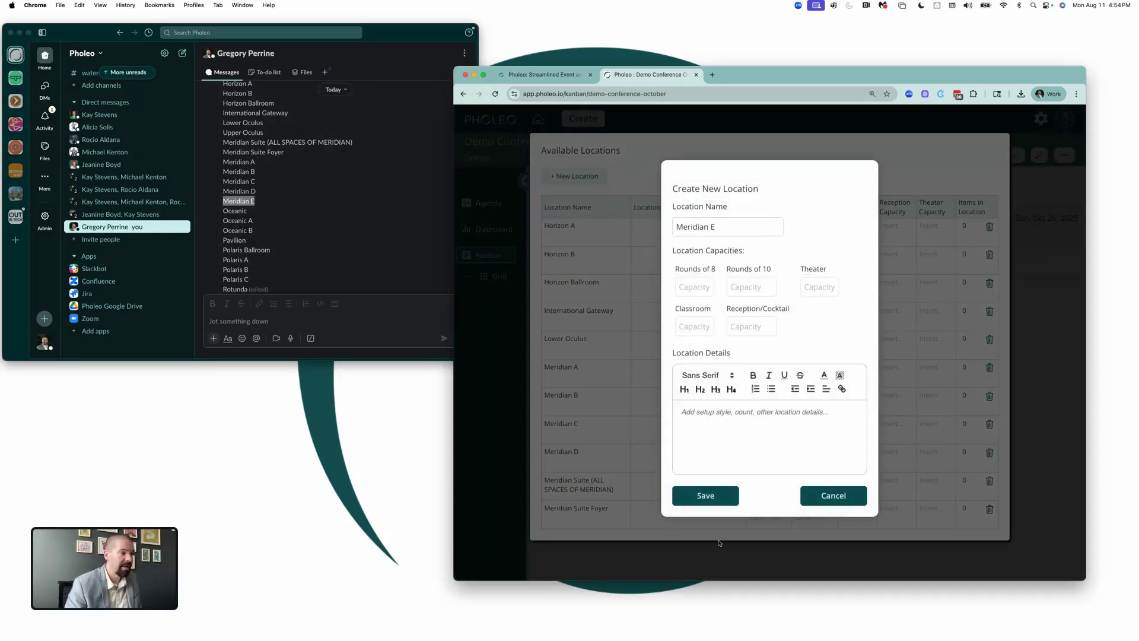
pyautogui.click(705, 495)
# - Copy "Oceanic" from the Slack room list and save it as a new location in Pholeo
pyautogui.click(243, 213)
pyautogui.click(242, 213)
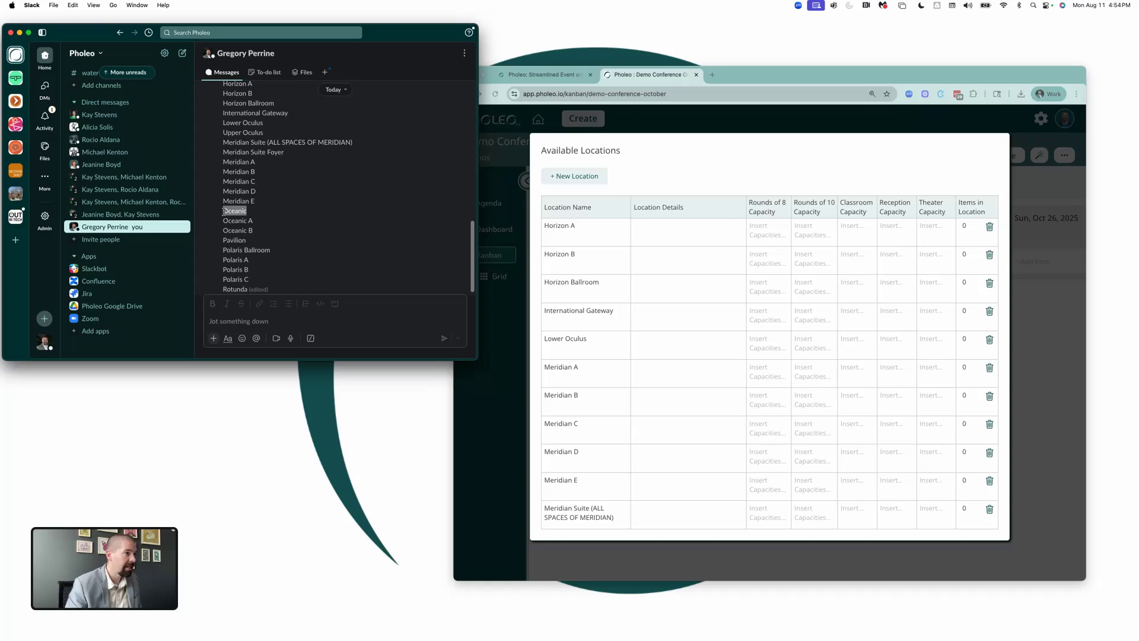
pyautogui.click(599, 175)
pyautogui.click(717, 230)
pyautogui.press('super+v')
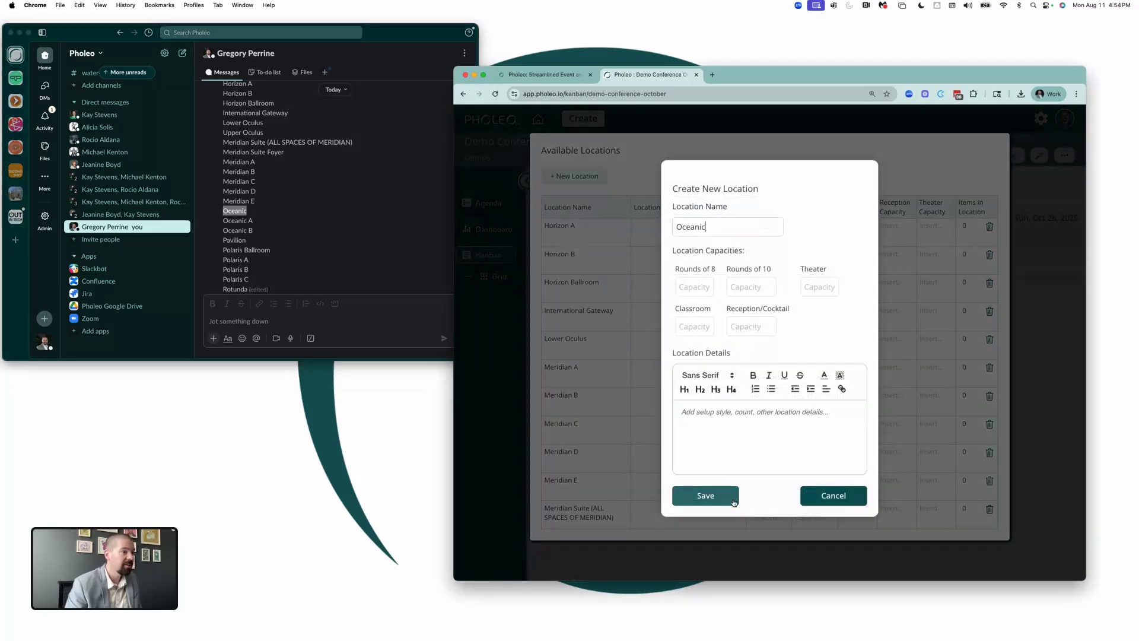
pyautogui.click(706, 495)
# - Copy "Oceanic A" from the Slack room list and save it as a new location in Pholeo
pyautogui.click(378, 292)
pyautogui.moveTo(254, 221); pyautogui.dragTo(221, 222)
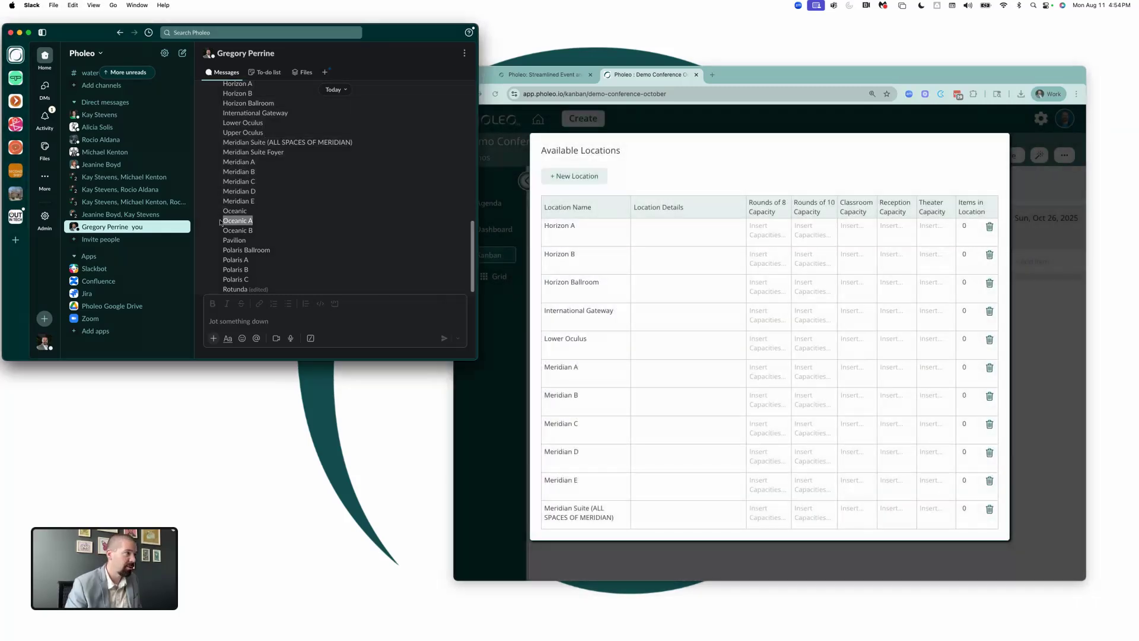
pyautogui.click(596, 177)
pyautogui.click(716, 227)
pyautogui.press('super+v')
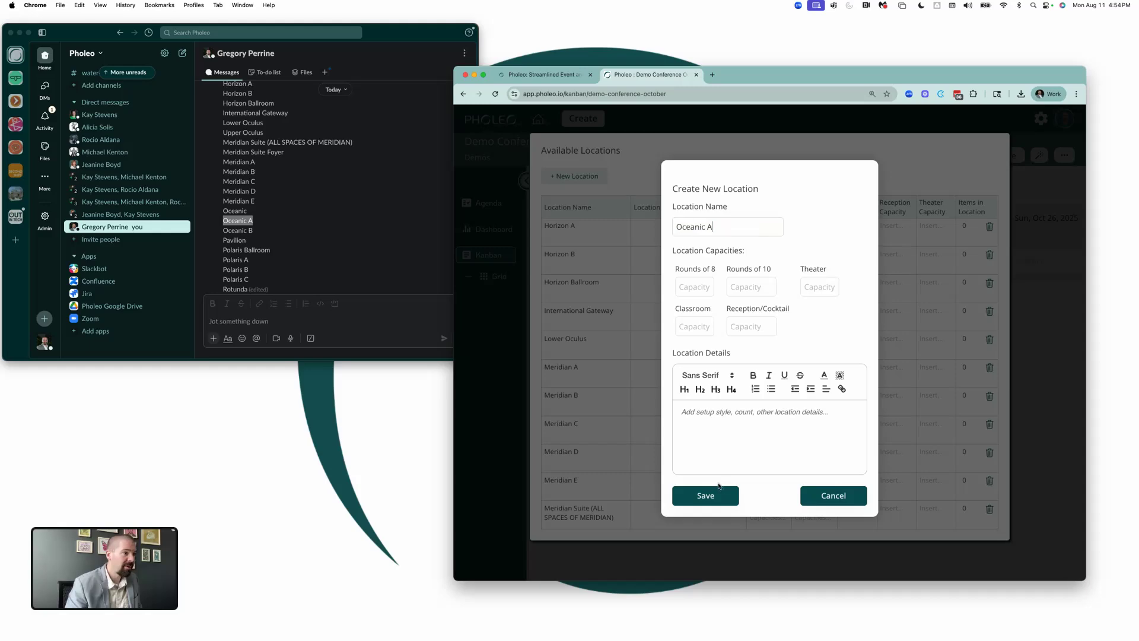
pyautogui.click(705, 494)
# - Copy "Oceanic B" from the Slack room list and save it as a new location in Pholeo
pyautogui.scroll(-2, 660, 457)
pyautogui.click(316, 235)
pyautogui.moveTo(255, 232); pyautogui.dragTo(219, 234)
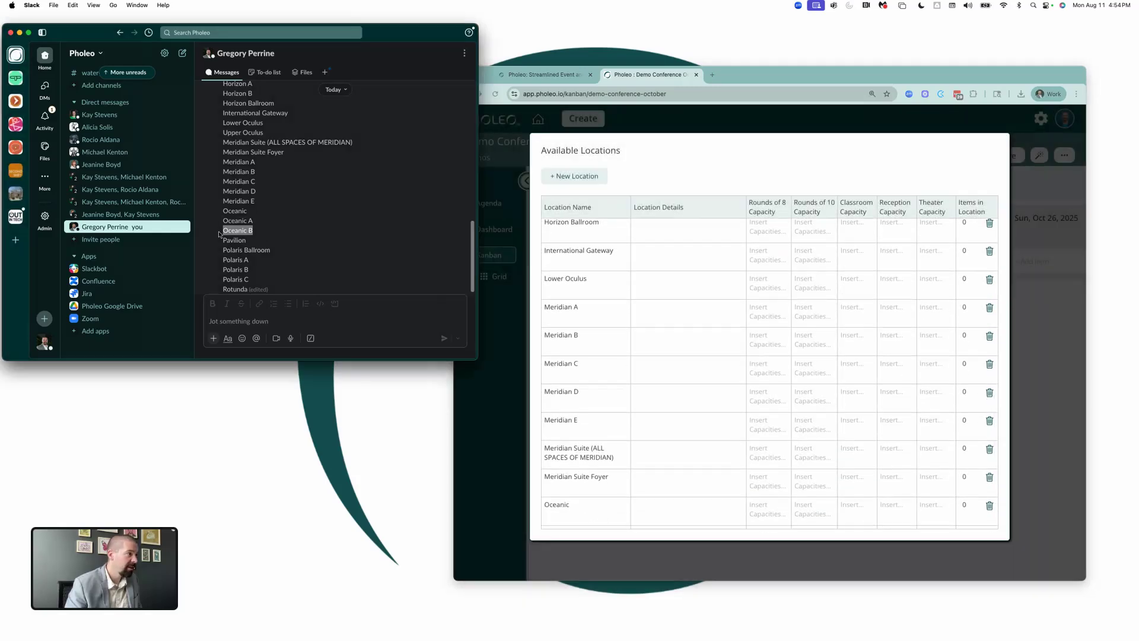
pyautogui.click(598, 178)
pyautogui.click(598, 176)
pyautogui.click(713, 226)
pyautogui.press('super+v')
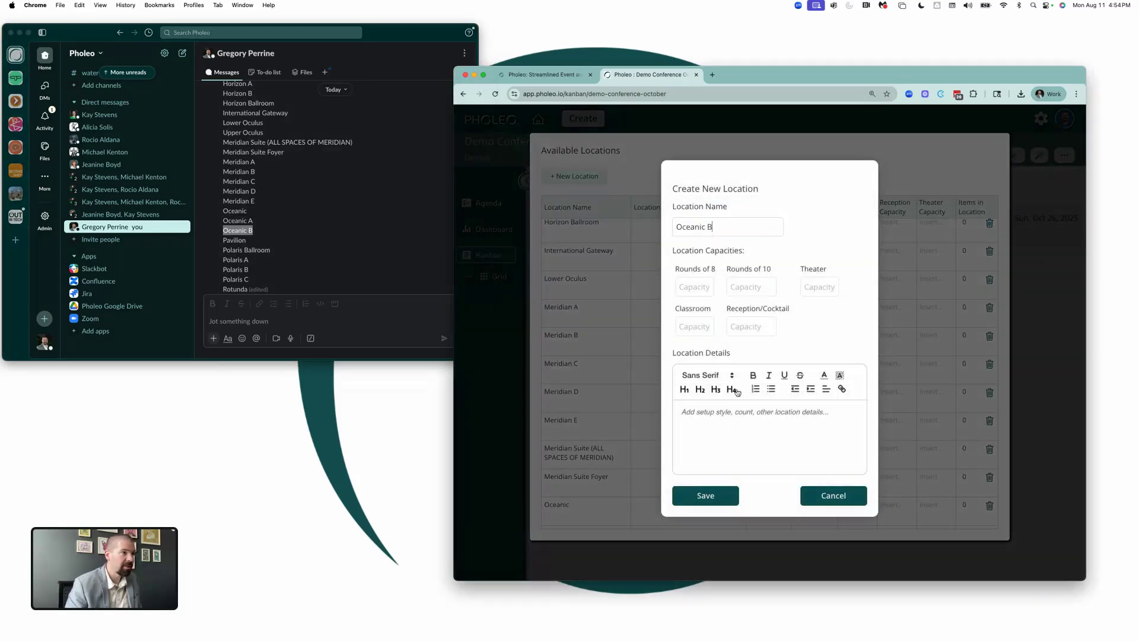
pyautogui.click(729, 491)
# - Copy "Pavilion" from the Slack room list and save it as a new location in Pholeo
pyautogui.click(269, 251)
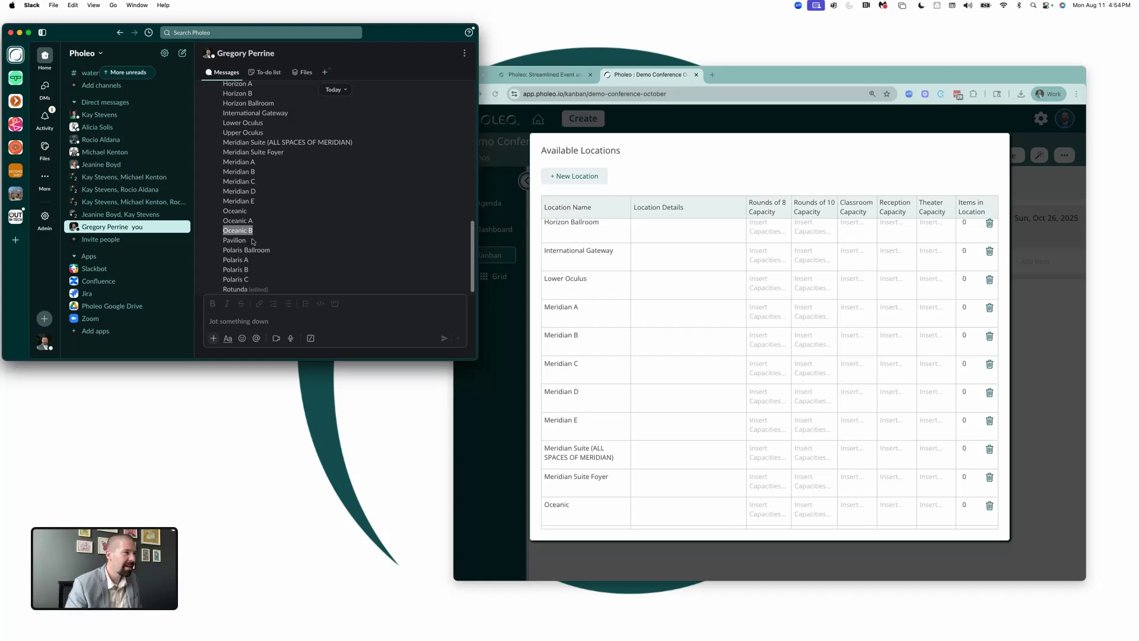
pyautogui.moveTo(254, 241); pyautogui.dragTo(222, 240)
pyautogui.press('super+c')
pyautogui.click(574, 177)
pyautogui.click(574, 176)
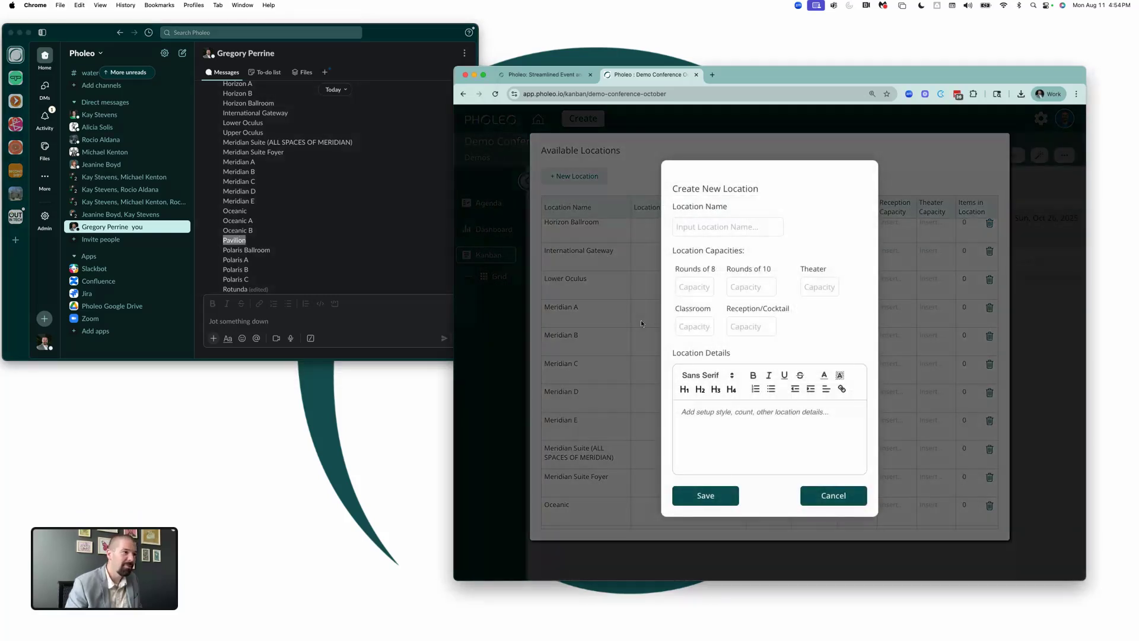
pyautogui.click(715, 228)
pyautogui.press('super+v')
pyautogui.click(729, 494)
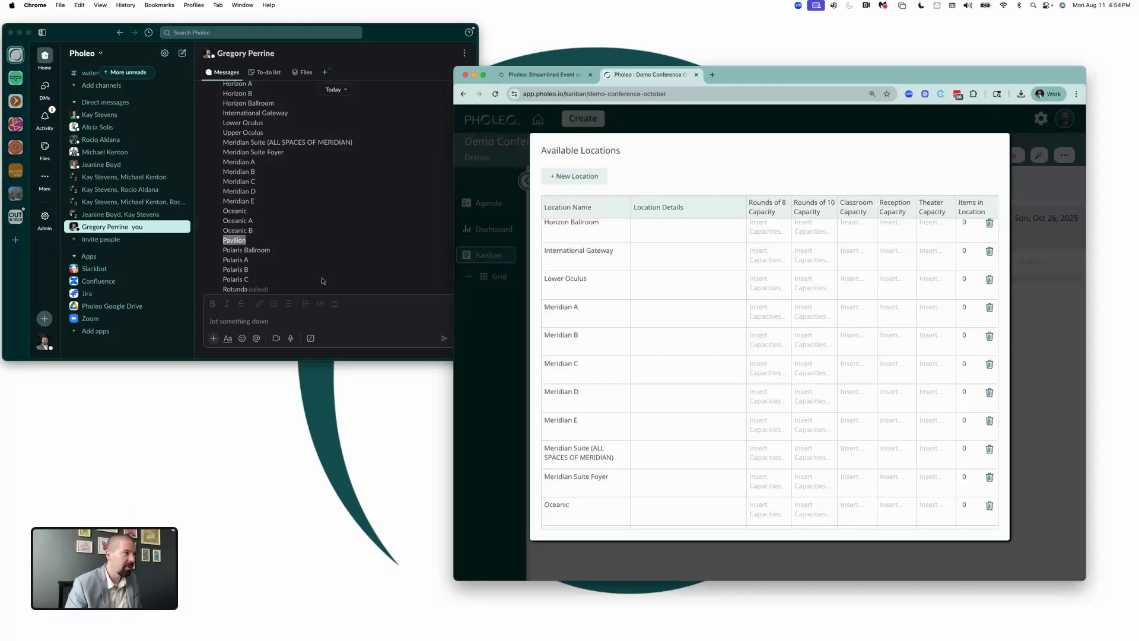
# - Copy "Polaris Ballroom" from the Slack room list and save it as a new location in Pholeo
pyautogui.click(322, 281)
pyautogui.moveTo(272, 251); pyautogui.dragTo(217, 252)
pyautogui.press('super+c')
pyautogui.click(579, 176)
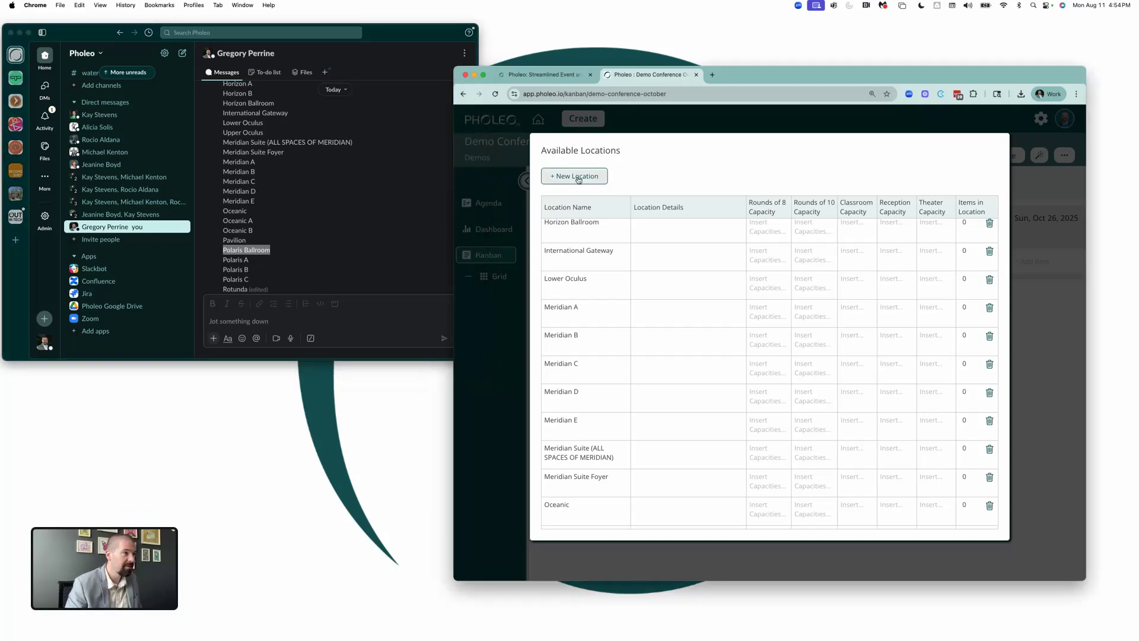
pyautogui.click(579, 177)
pyautogui.click(693, 226)
pyautogui.press('super+v')
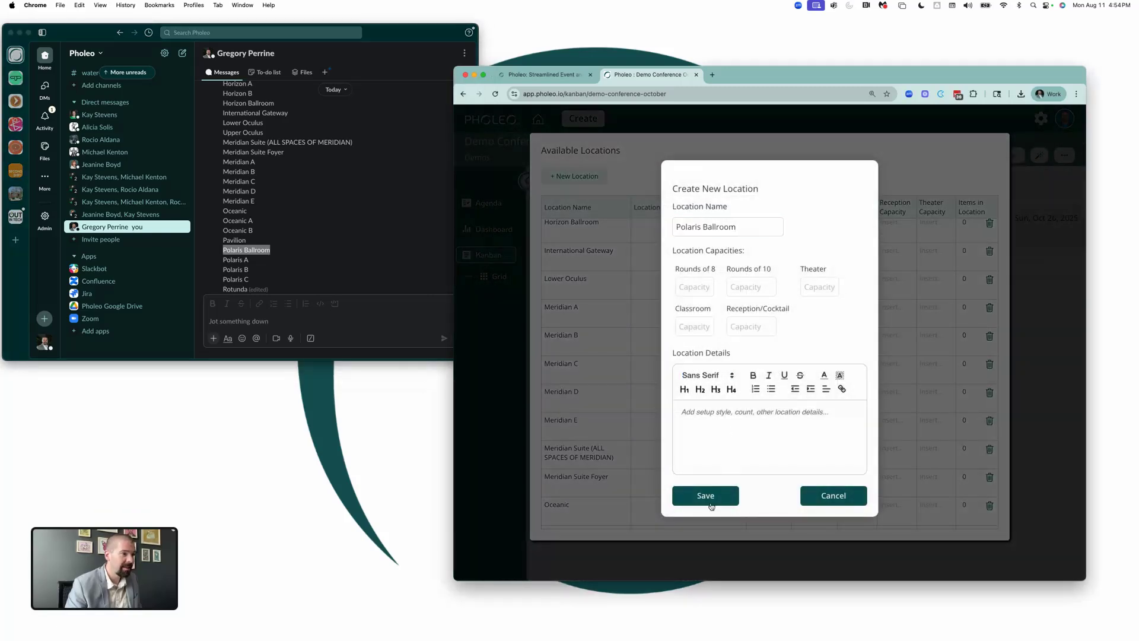
pyautogui.click(711, 502)
# - Copy "Polaris A" from the Slack room list and save it as a new location in Pholeo
pyautogui.click(256, 261)
pyautogui.moveTo(249, 260); pyautogui.dragTo(219, 262)
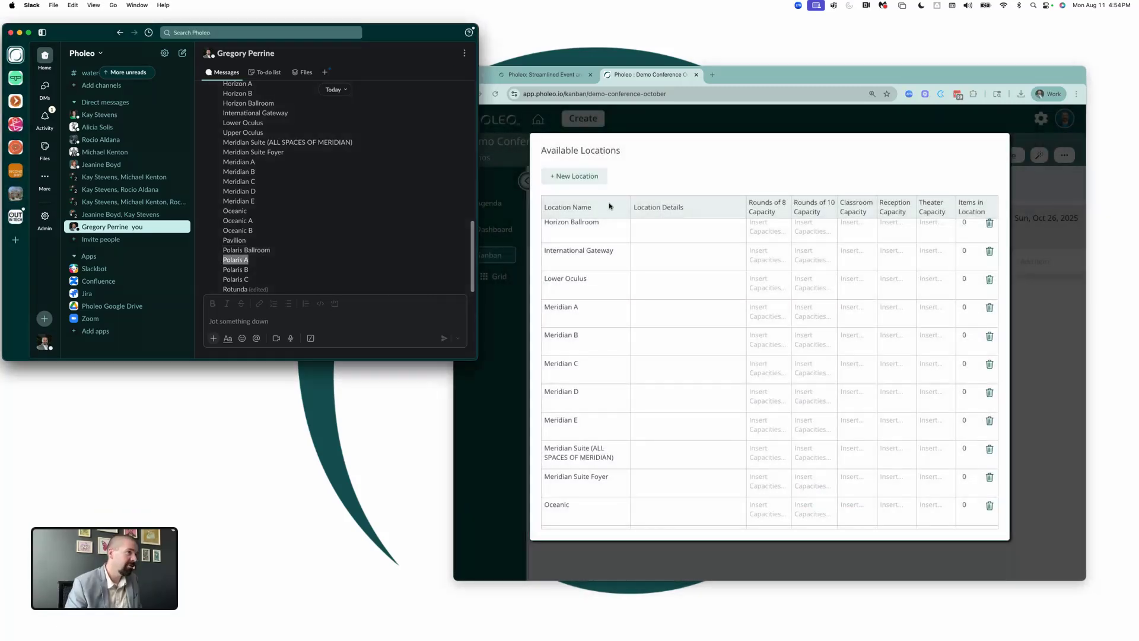
pyautogui.press('super+c')
pyautogui.click(582, 177)
pyautogui.click(581, 177)
pyautogui.click(707, 226)
pyautogui.press('super+v')
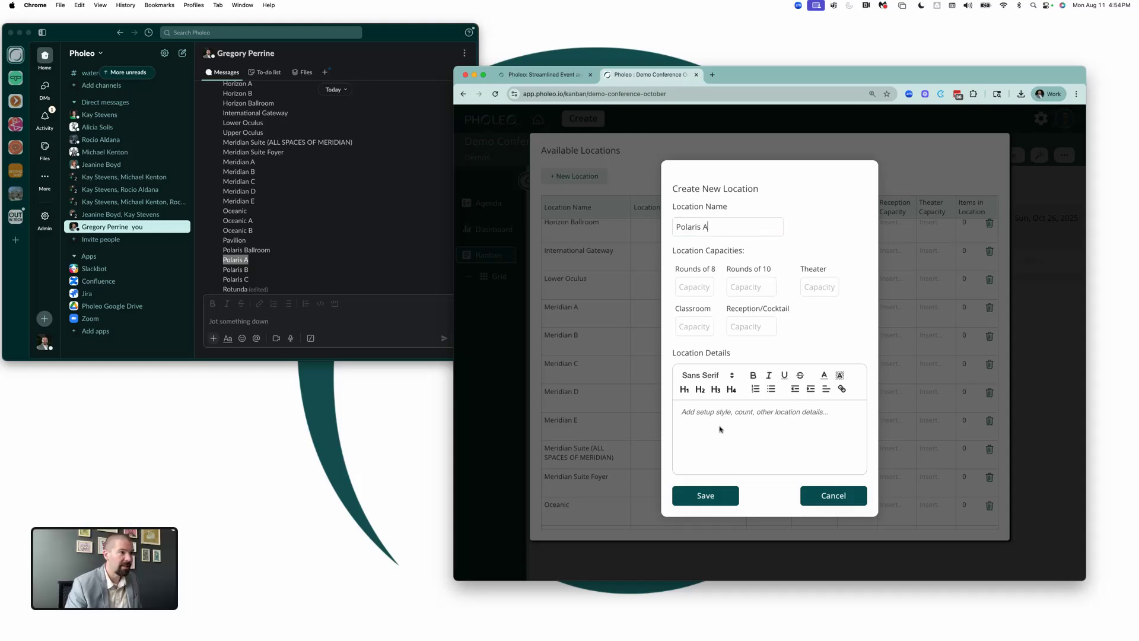
pyautogui.click(682, 494)
# - Copy "Polaris B" from the Slack room list and save it as a new location in Pholeo
pyautogui.click(254, 261)
pyautogui.scroll(-1, 253, 261)
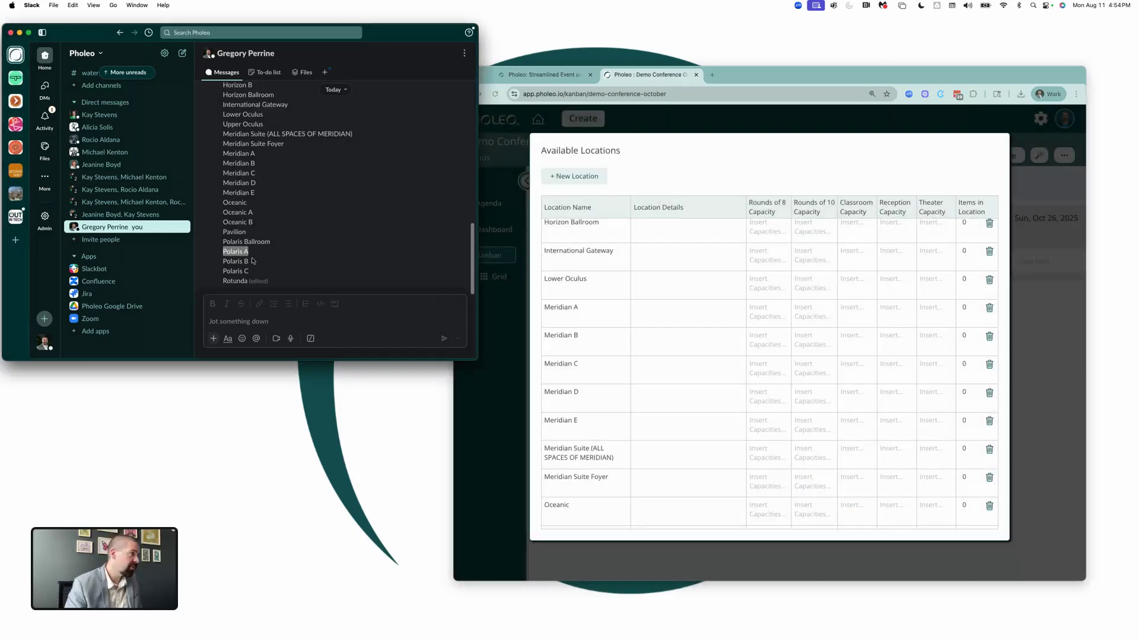
pyautogui.press('super+c')
pyautogui.click(594, 176)
pyautogui.click(578, 175)
pyautogui.click(708, 226)
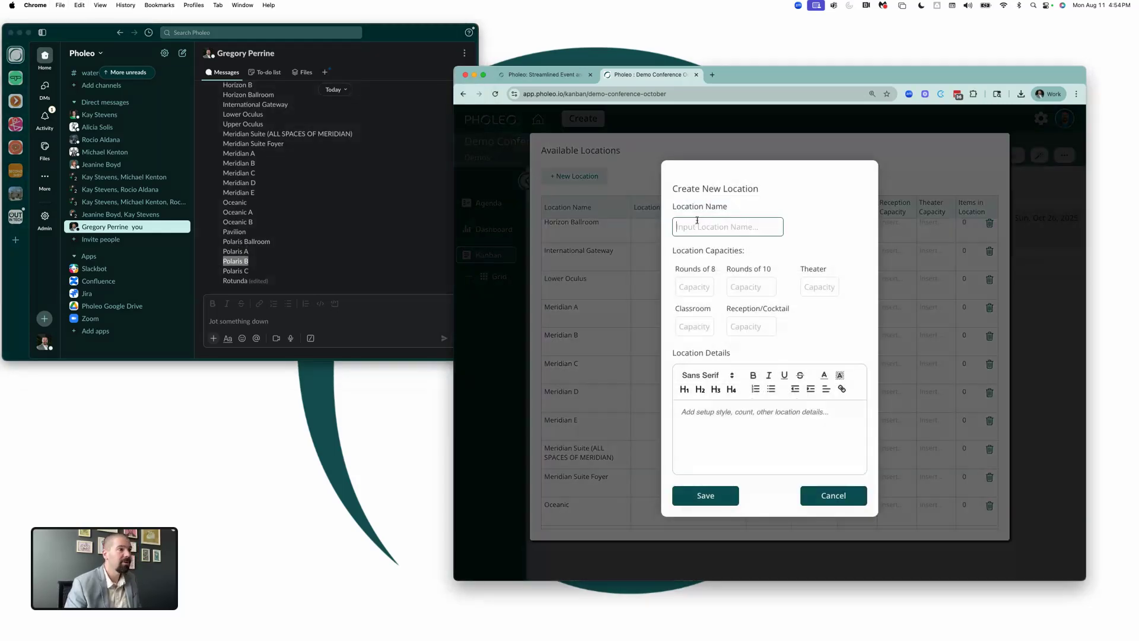
pyautogui.press('super+v')
pyautogui.click(721, 491)
# - Copy "Polaris C" from the Slack room list and save it as a new location in Pholeo
pyautogui.click(275, 264)
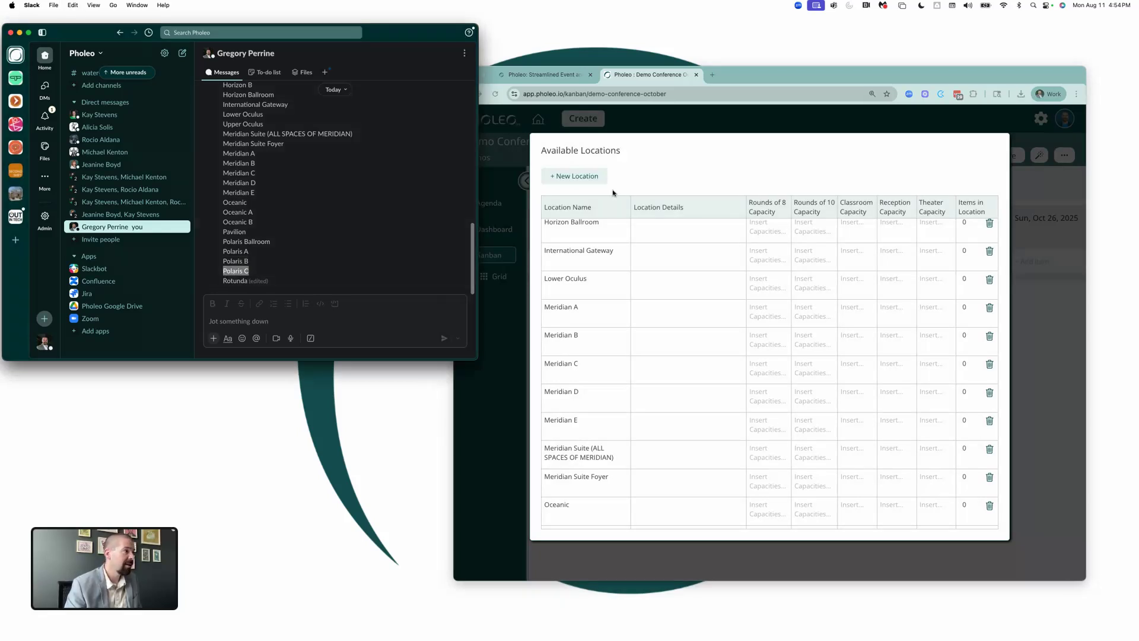
pyautogui.press('super+c')
pyautogui.click(594, 176)
pyautogui.click(579, 175)
pyautogui.click(690, 225)
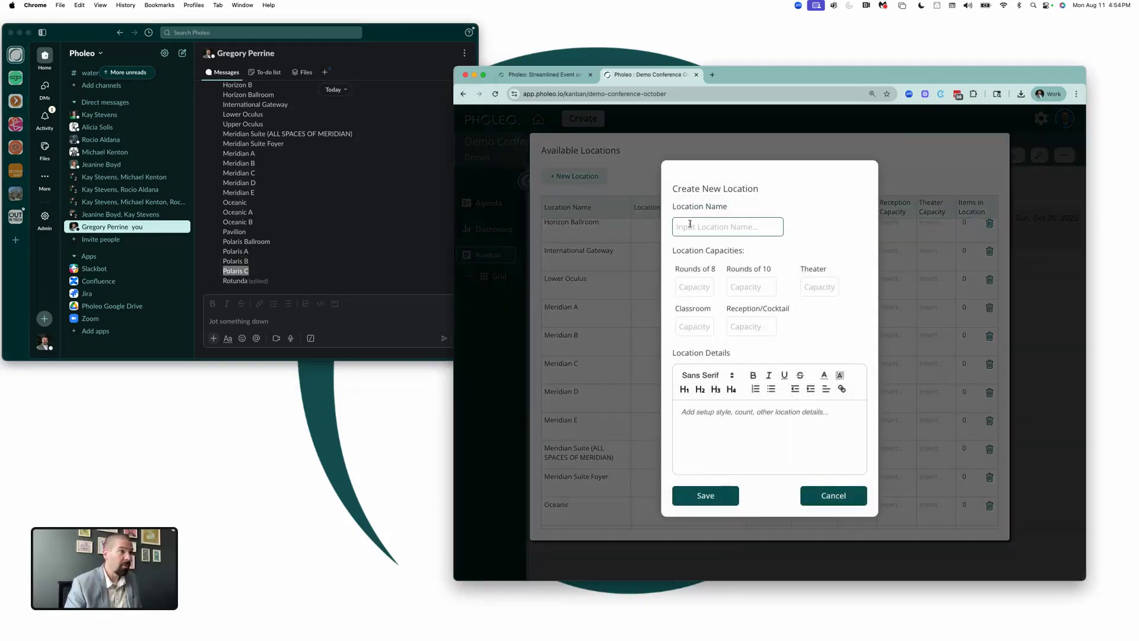
pyautogui.press('super+v')
pyautogui.click(716, 494)
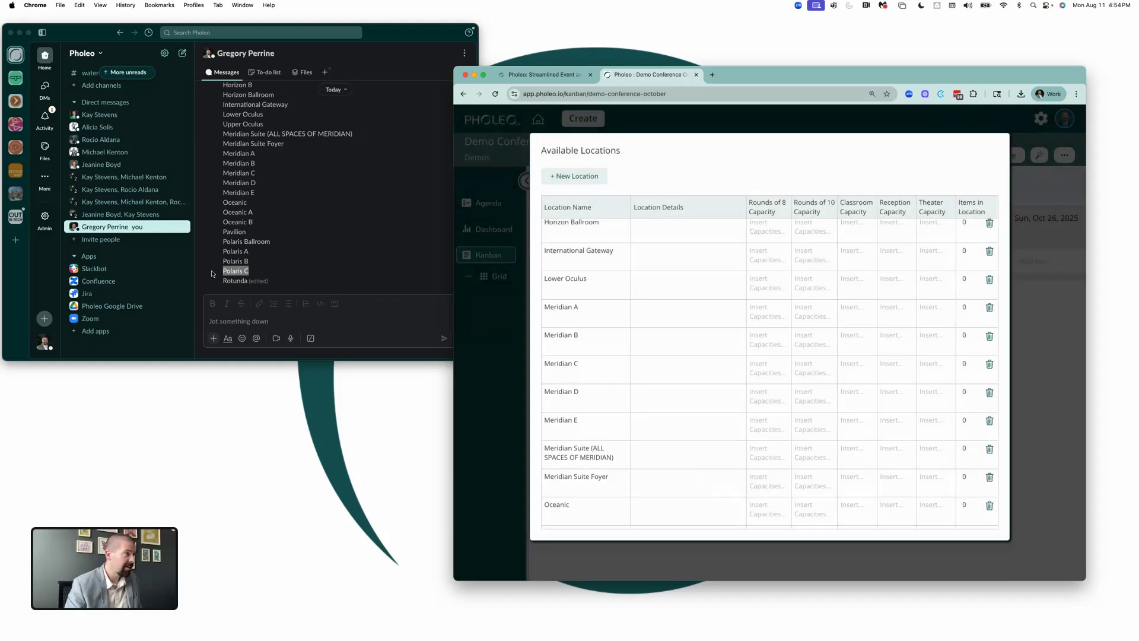
# - Copy "Rotunda" from the Slack room list and save it as a new location in Pholeo
pyautogui.click(228, 279)
pyautogui.doubleClick(233, 280)
pyautogui.press('super+c')
pyautogui.click(553, 209)
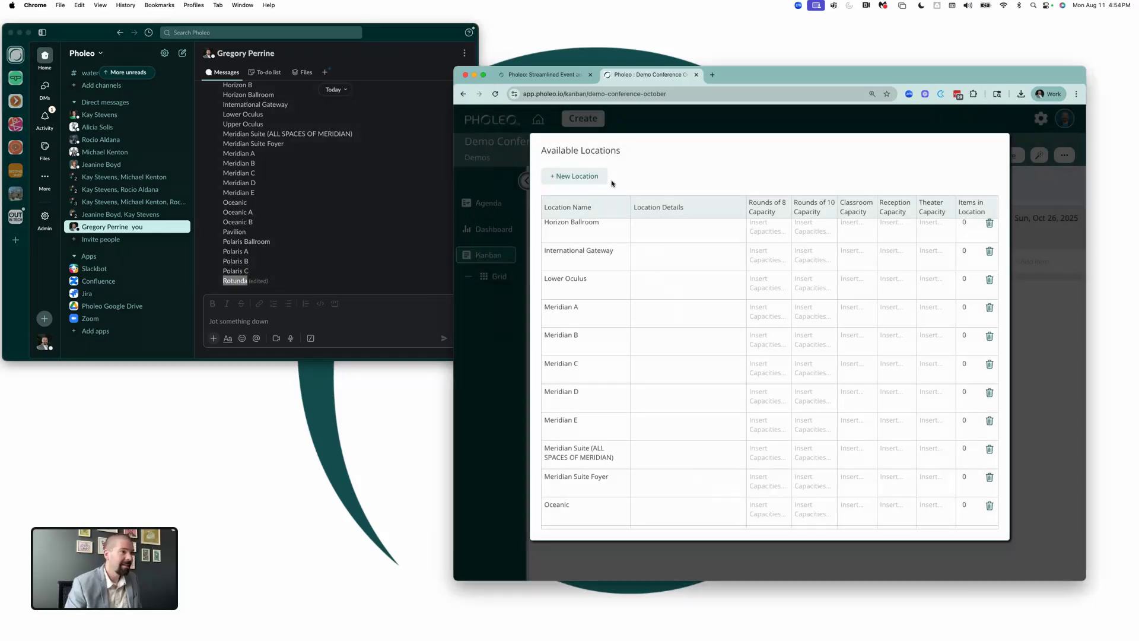
pyautogui.click(602, 178)
pyautogui.click(705, 228)
pyautogui.press('super+v')
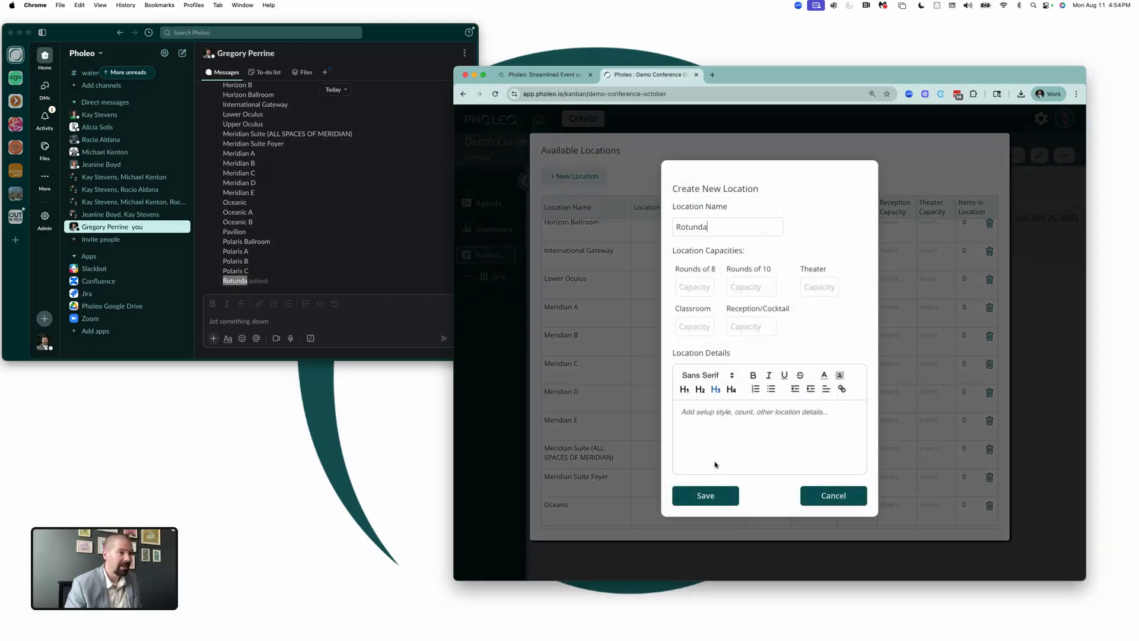
pyautogui.click(706, 496)
# - Search Google for "ronald reagan building" in a separate browser window and open the venue's Event Spaces page
pyautogui.click(311, 194)
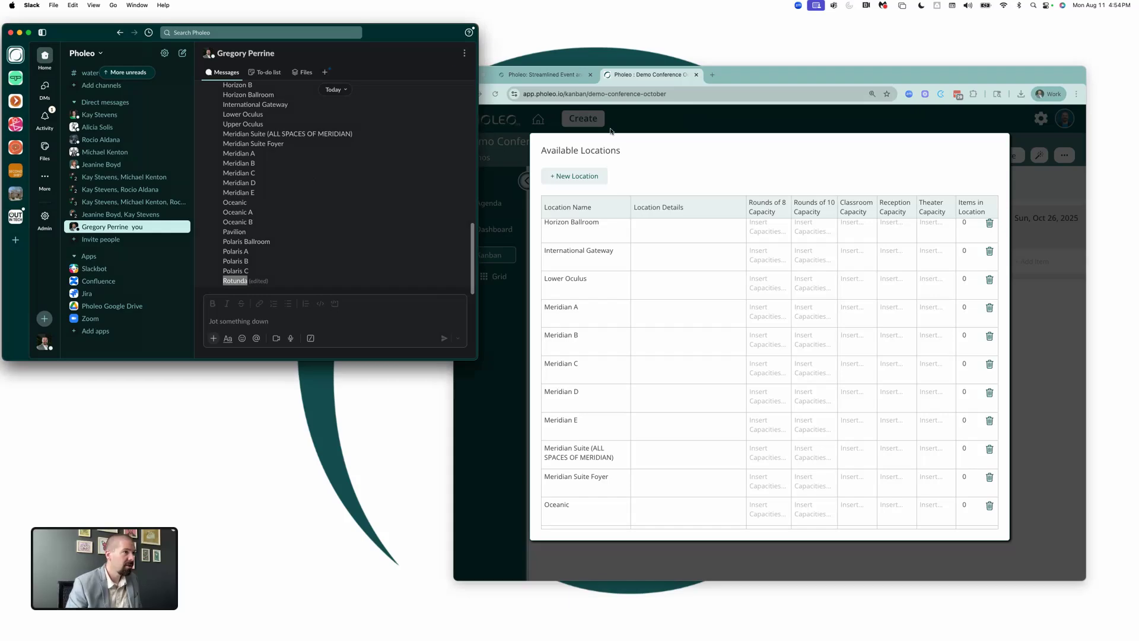
pyautogui.click(712, 75)
pyautogui.moveTo(772, 75); pyautogui.dragTo(266, 104)
pyautogui.write('Rond')
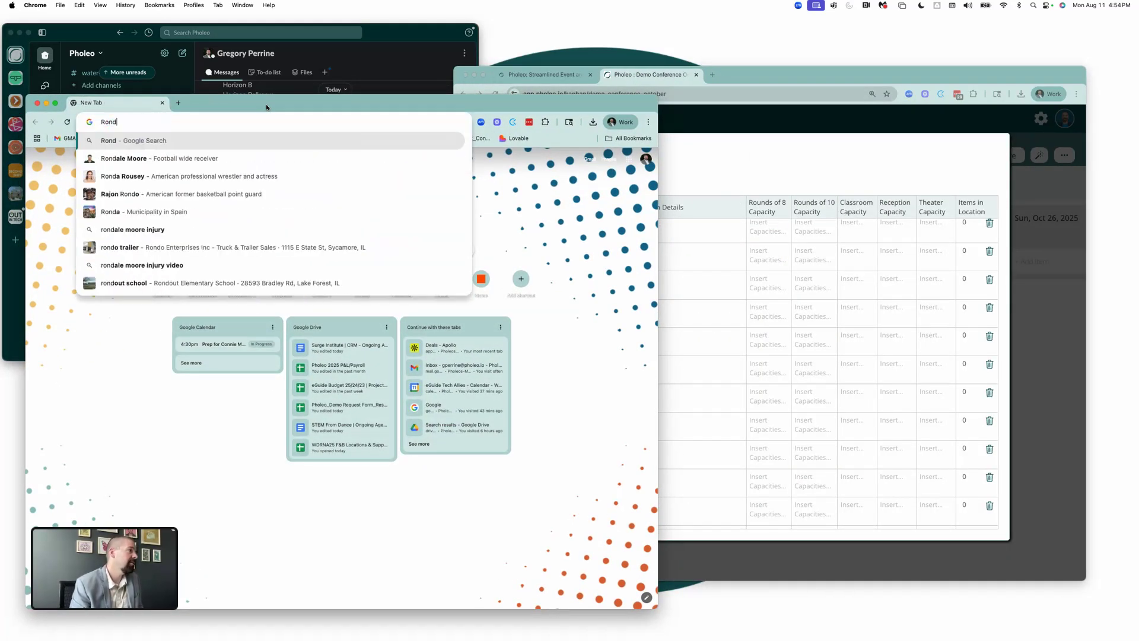
pyautogui.press('BackSpace')
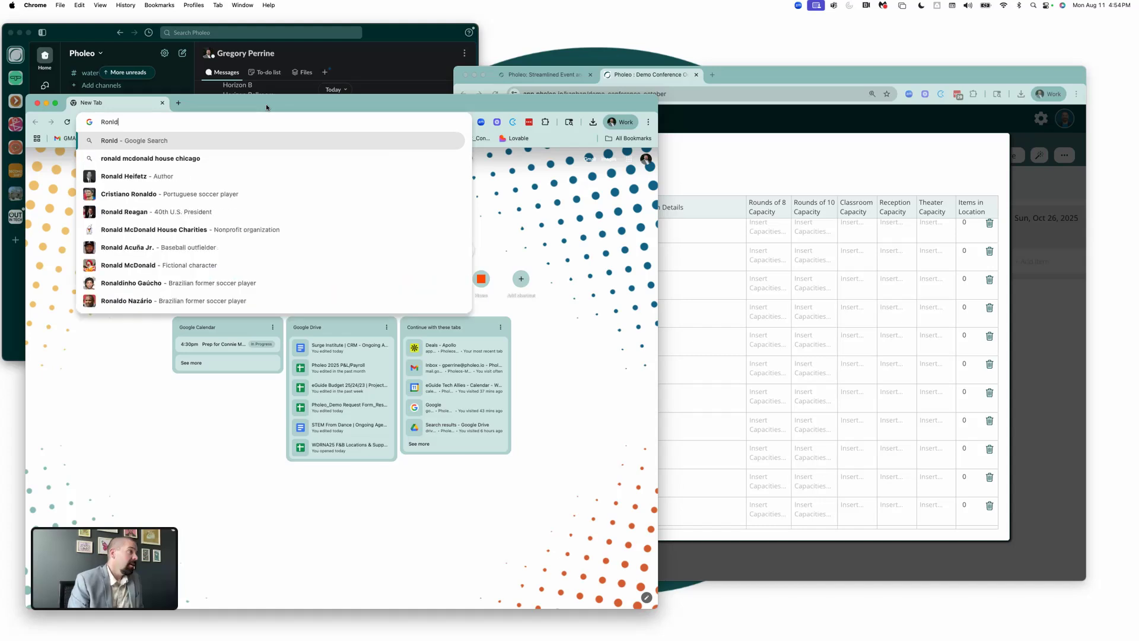
pyautogui.write('ald reagan building')
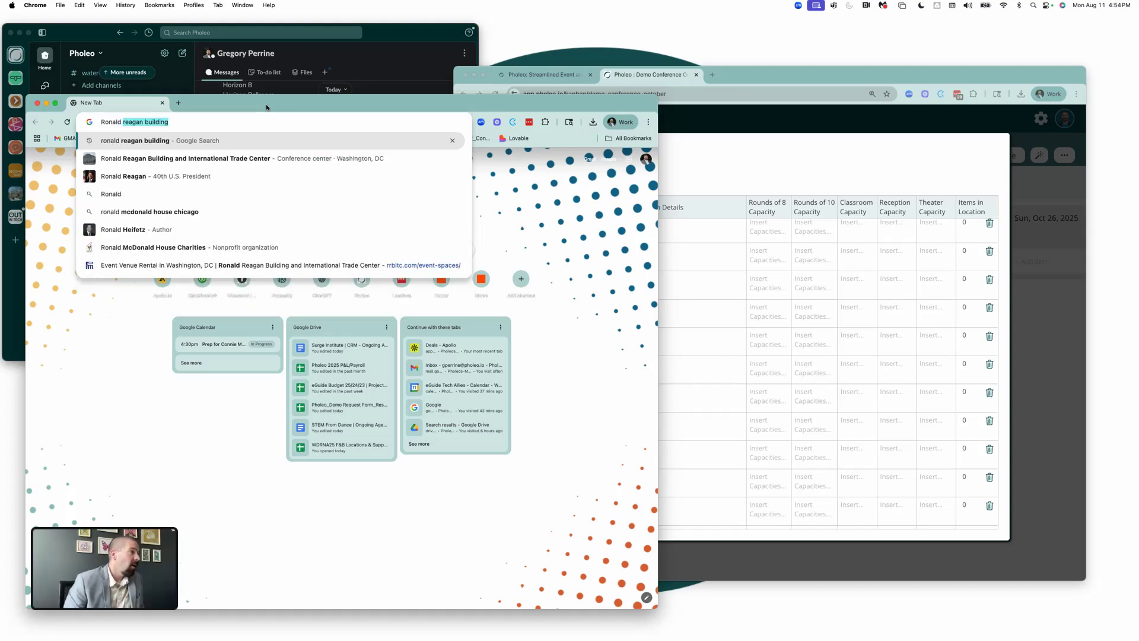
pyautogui.press('Return')
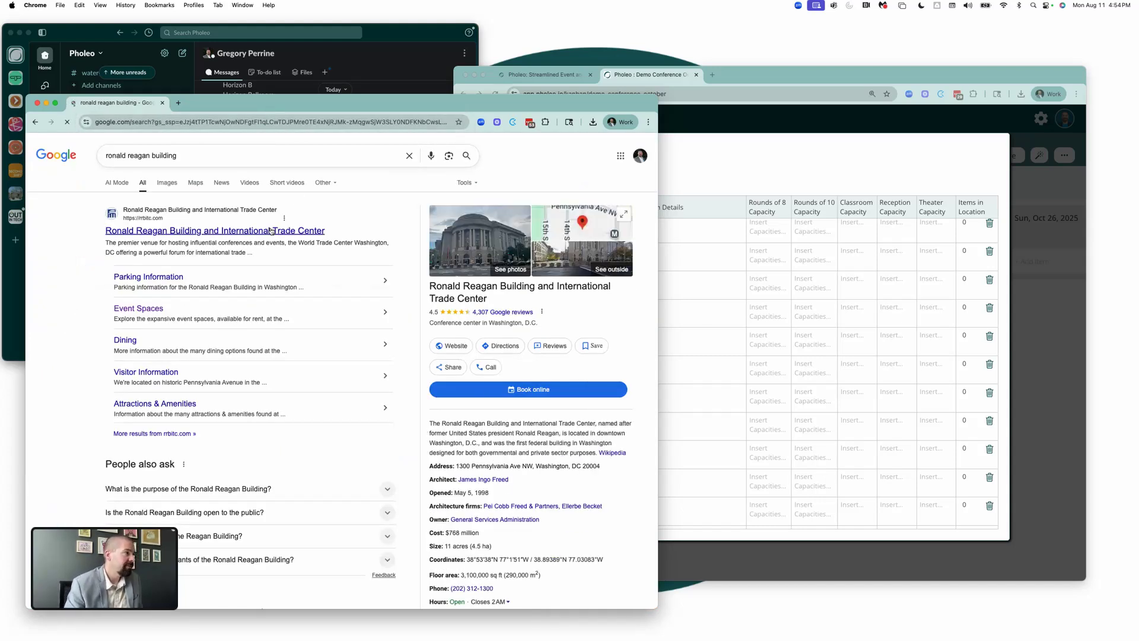
pyautogui.click(144, 309)
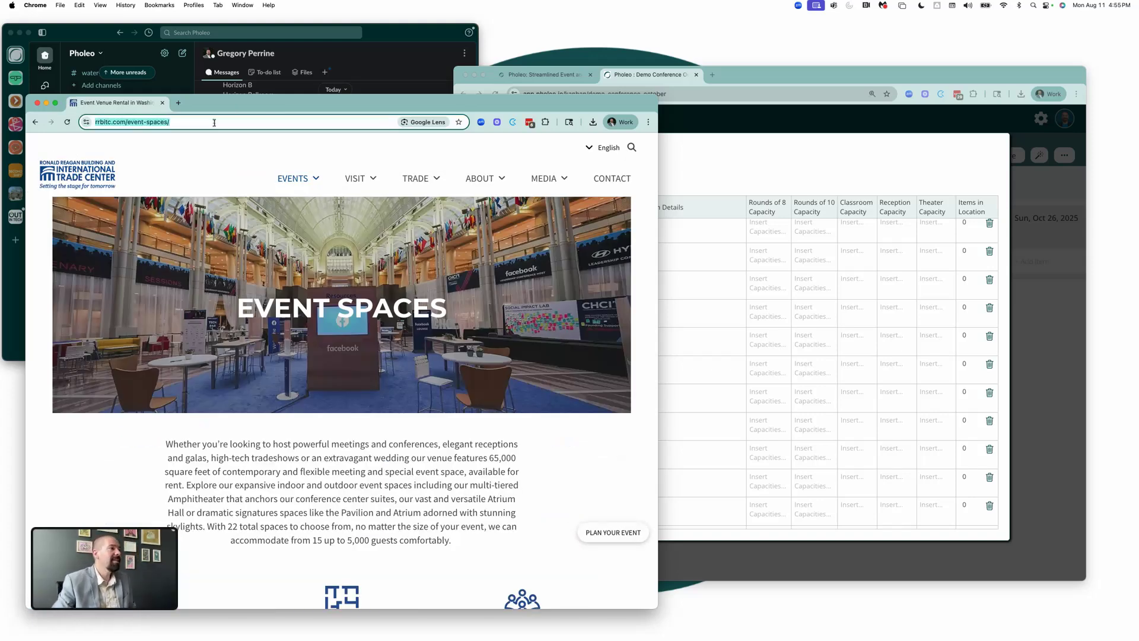
# - Back in Pholeo, close the available locations, add the item "Quick Links | Venue | RRBITC" under Resources and open it
pyautogui.click(928, 168)
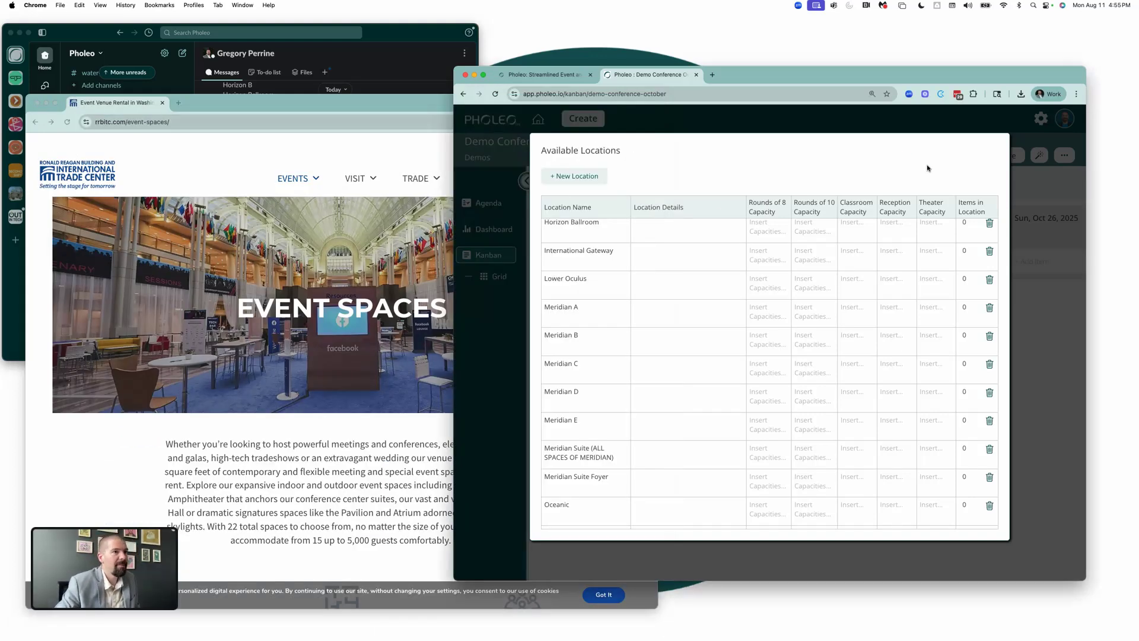
pyautogui.click(1067, 202)
pyautogui.click(613, 251)
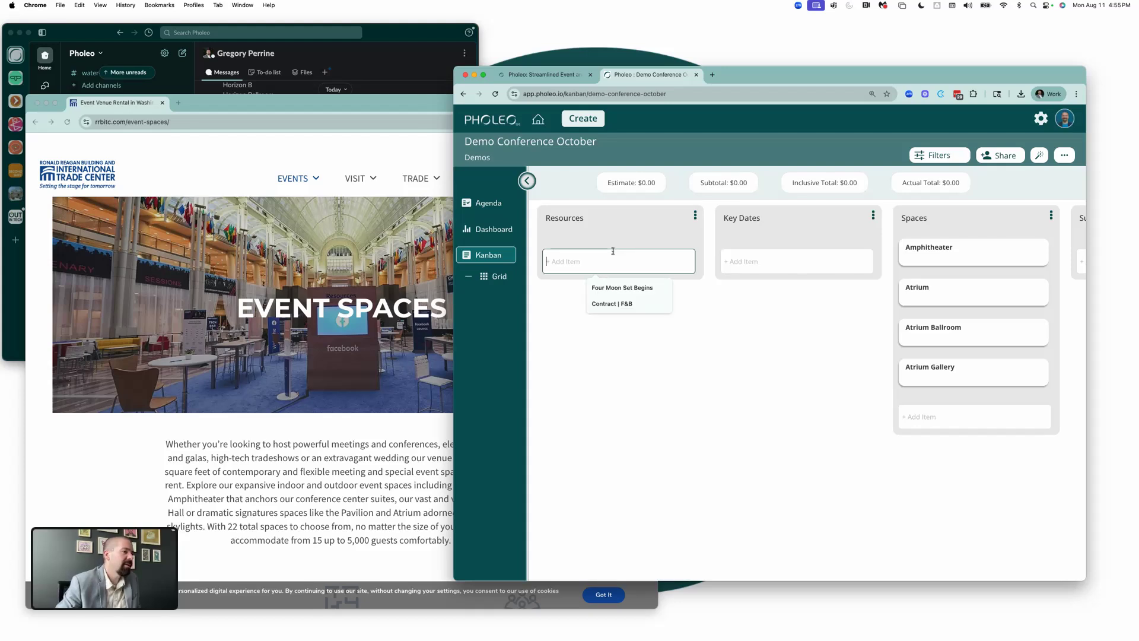
pyautogui.write('Quick')
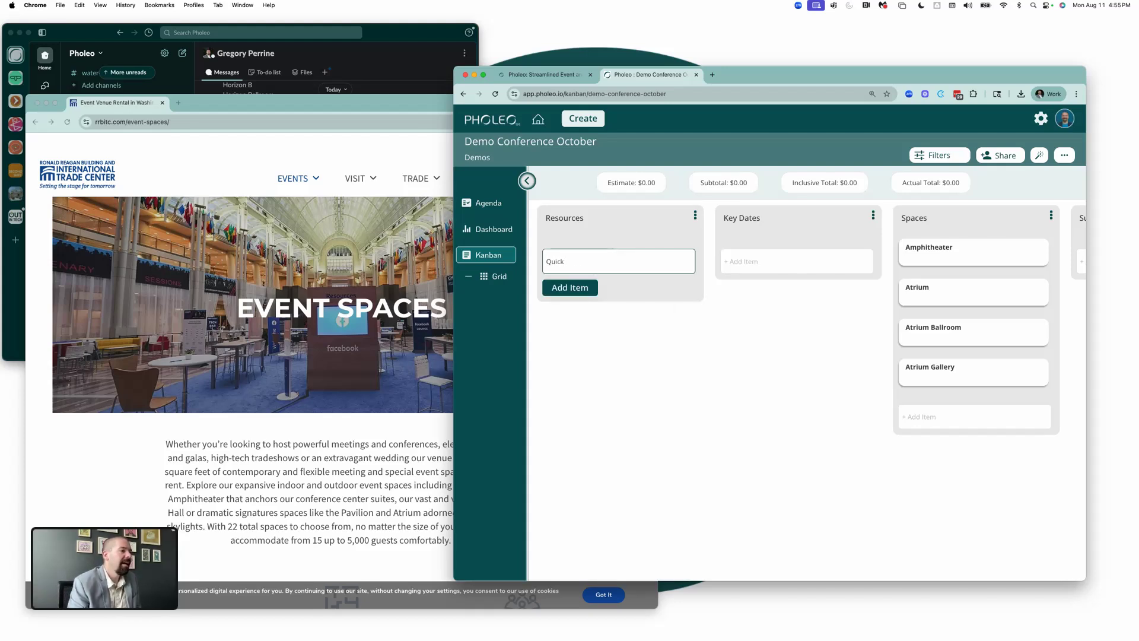
pyautogui.write(' Links | Venue | RRBITC')
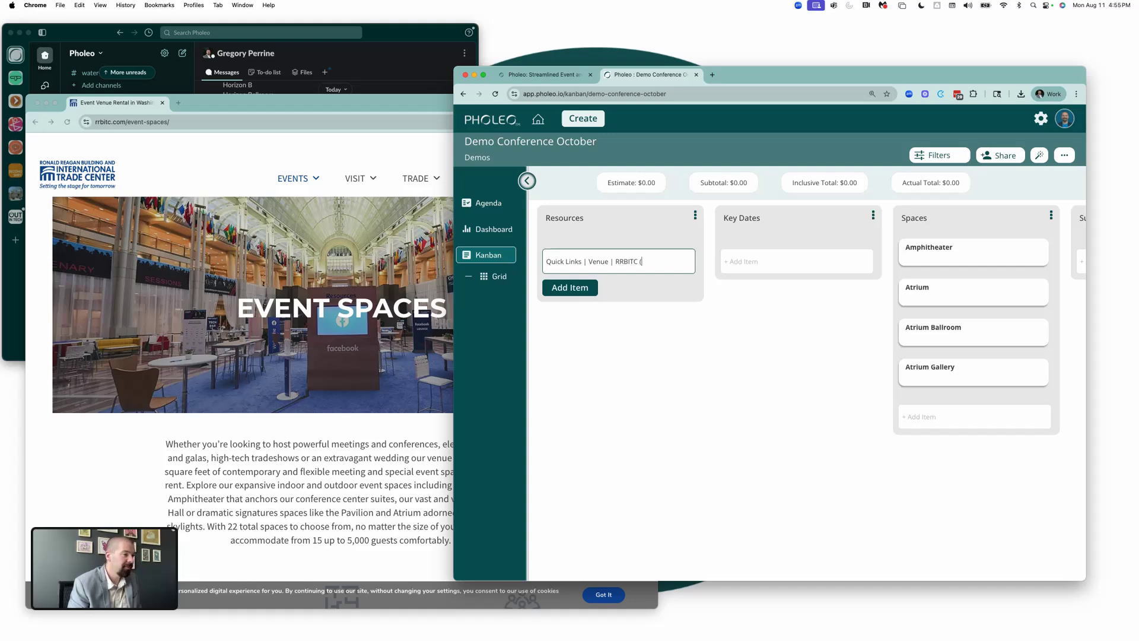
pyautogui.press('Return')
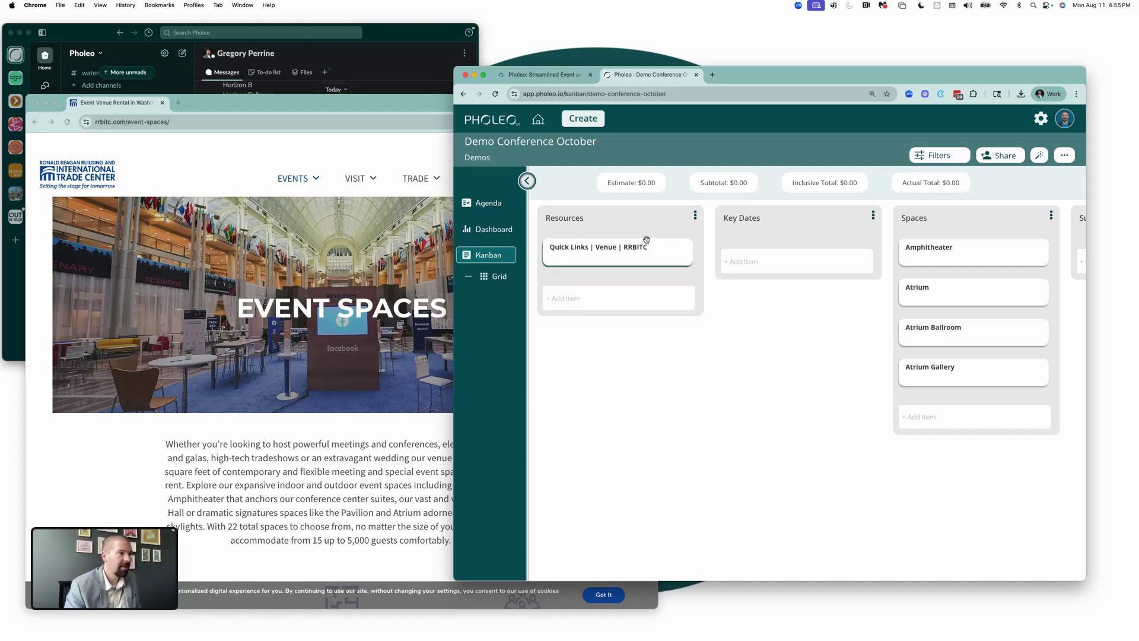
pyautogui.click(646, 241)
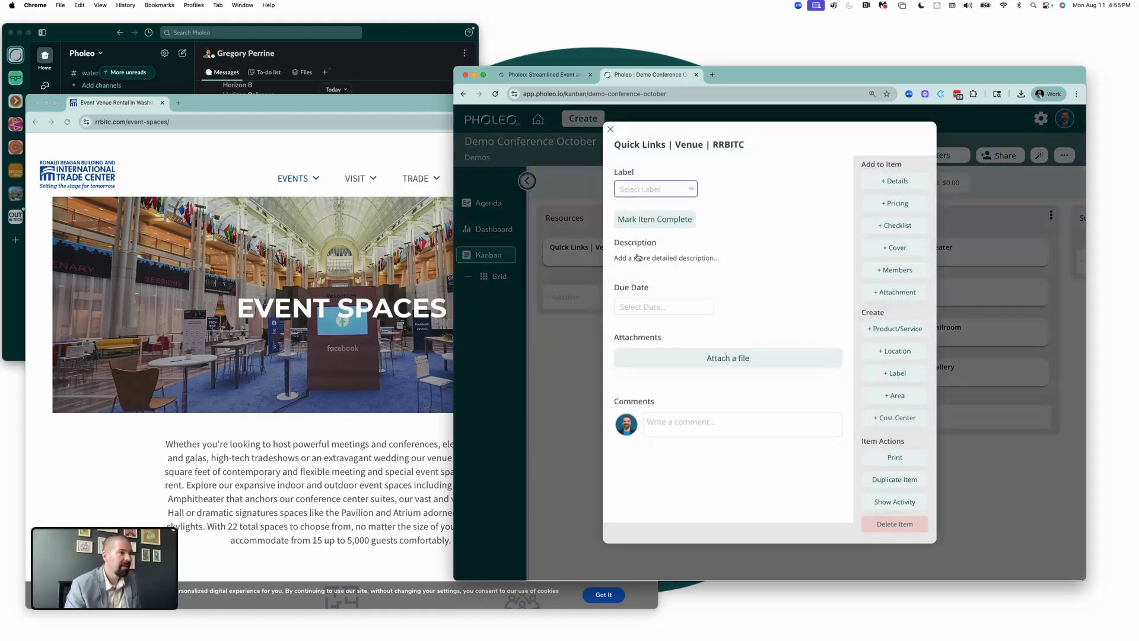
# - Enter "RRBITC | Event Spaces" in the description of the Quick Links | Venue | RRBITC item
pyautogui.click(577, 314)
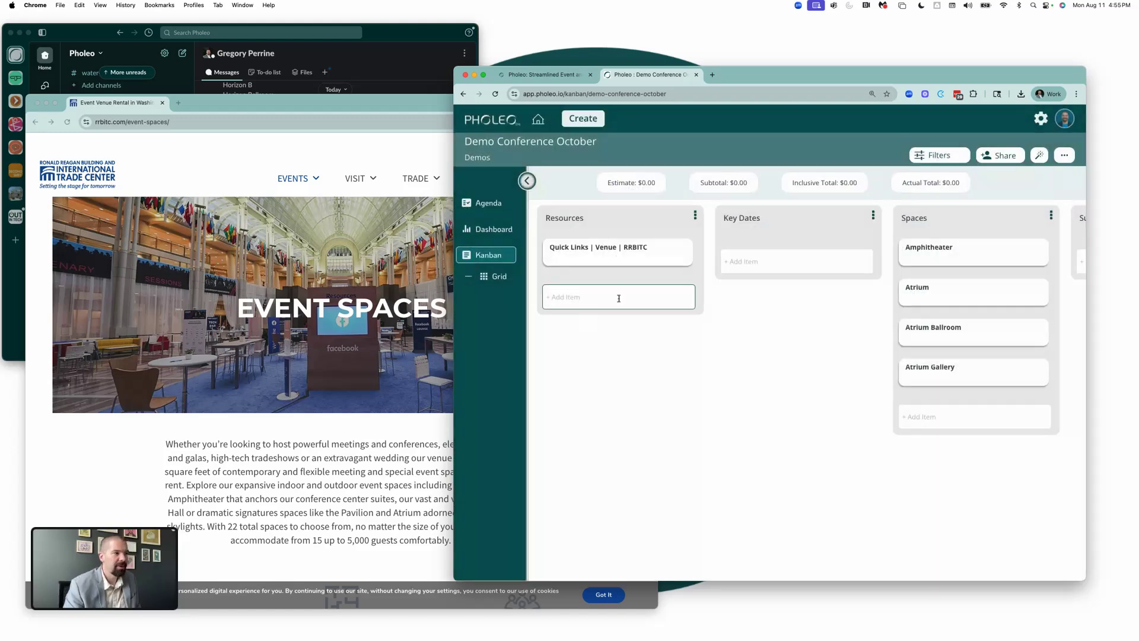
pyautogui.click(602, 254)
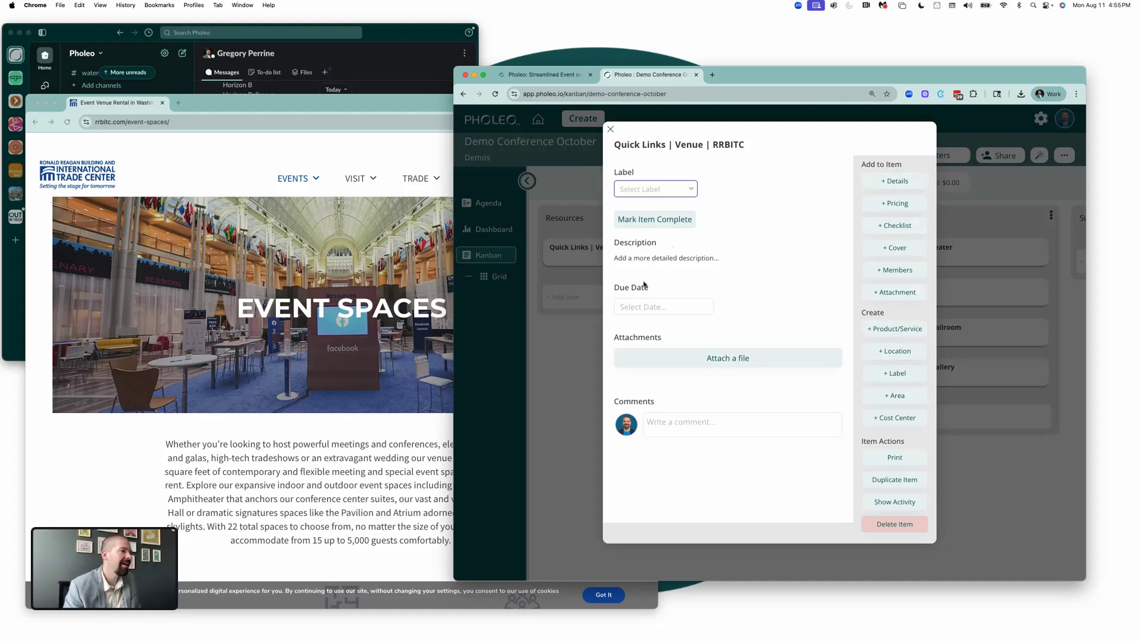
pyautogui.click(650, 256)
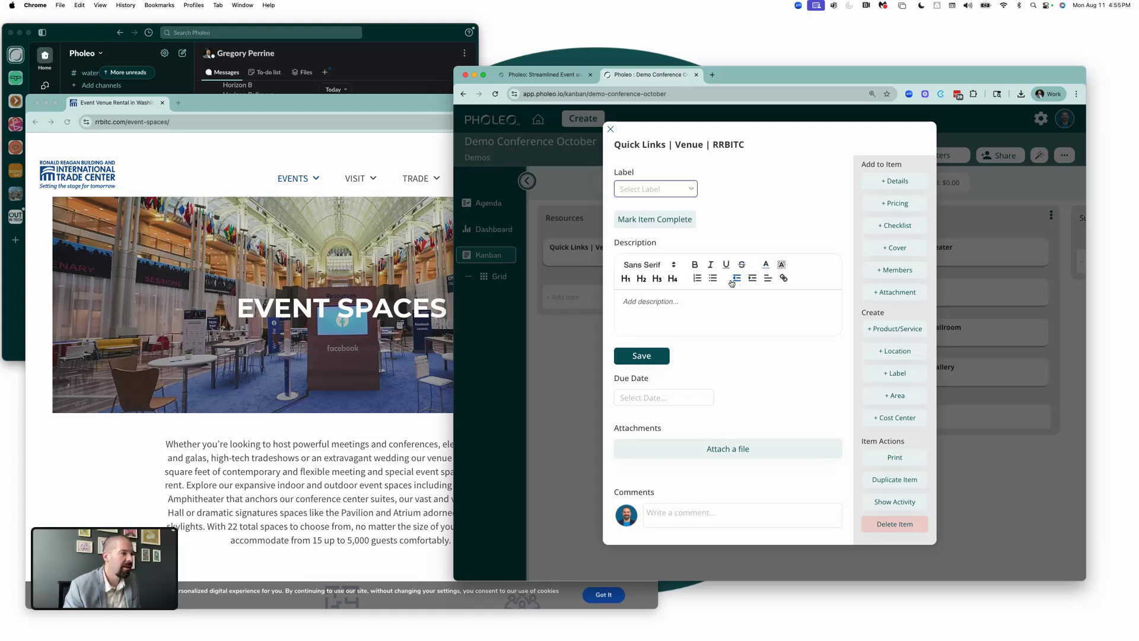
pyautogui.click(647, 302)
pyautogui.write('RRBITC | Event V')
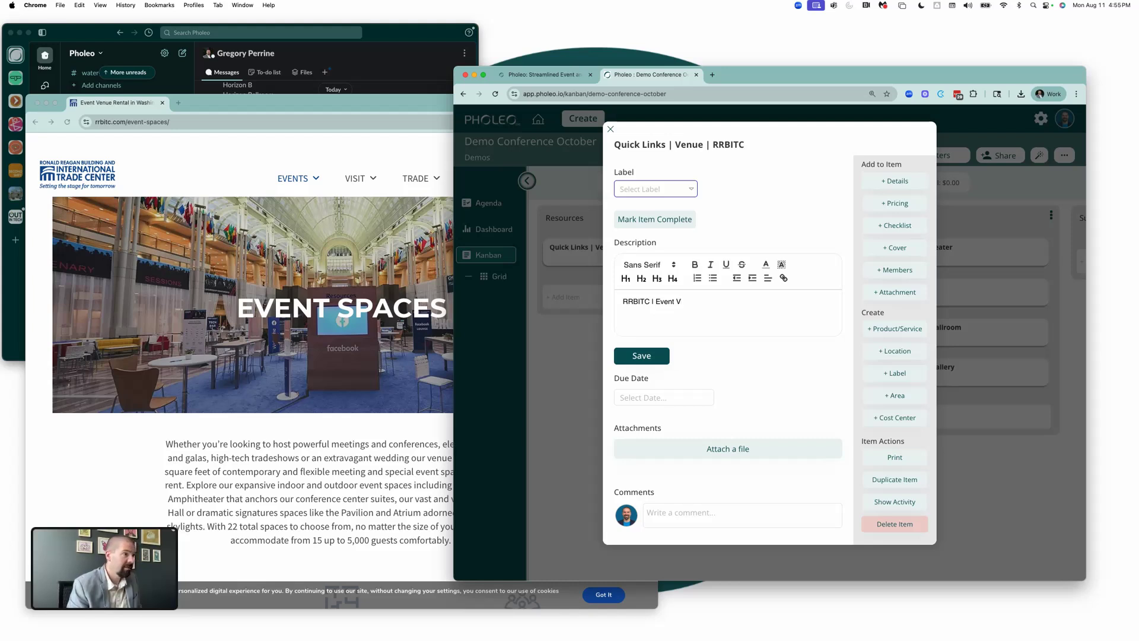
pyautogui.press('BackSpace')
pyautogui.write('Spaces')
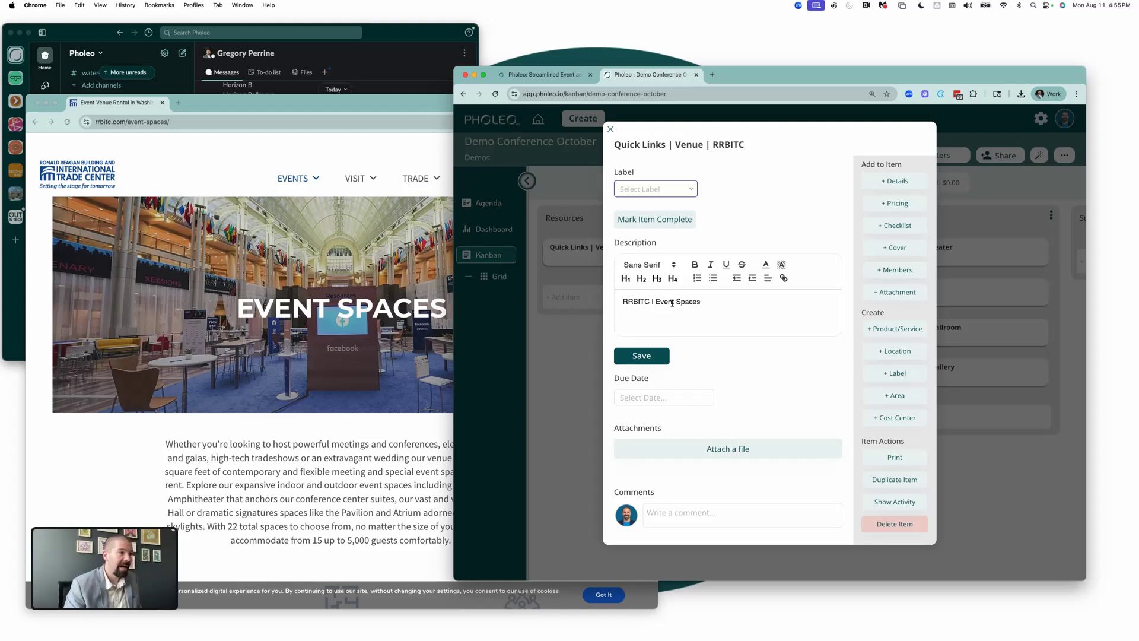
pyautogui.moveTo(704, 299); pyautogui.dragTo(617, 301)
pyautogui.click(784, 279)
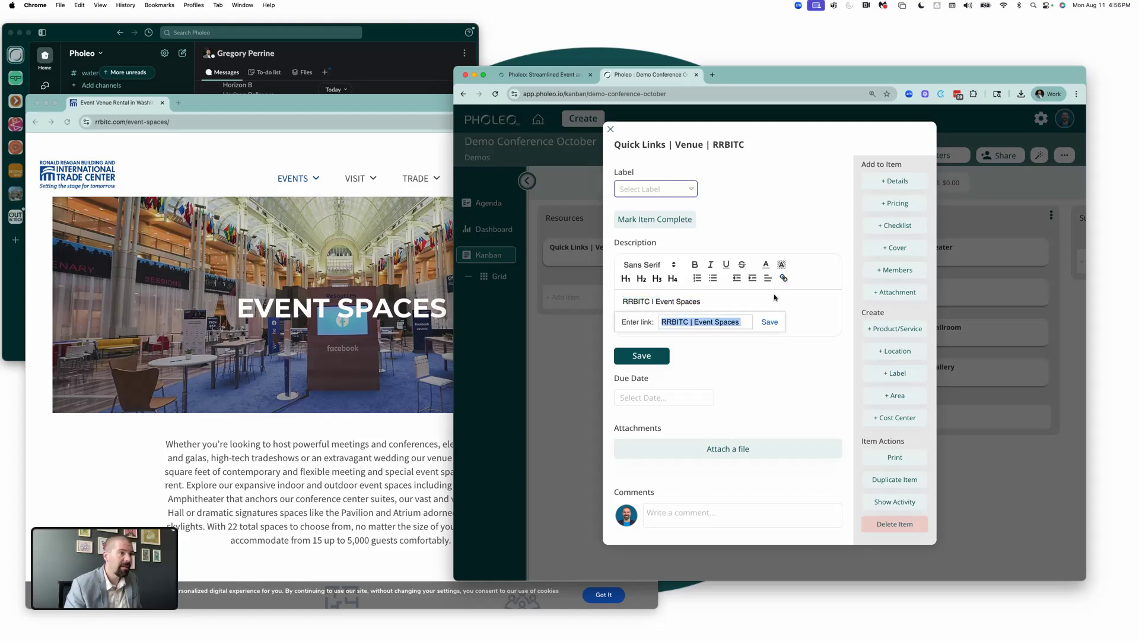
pyautogui.press('cmd+v')
pyautogui.click(770, 321)
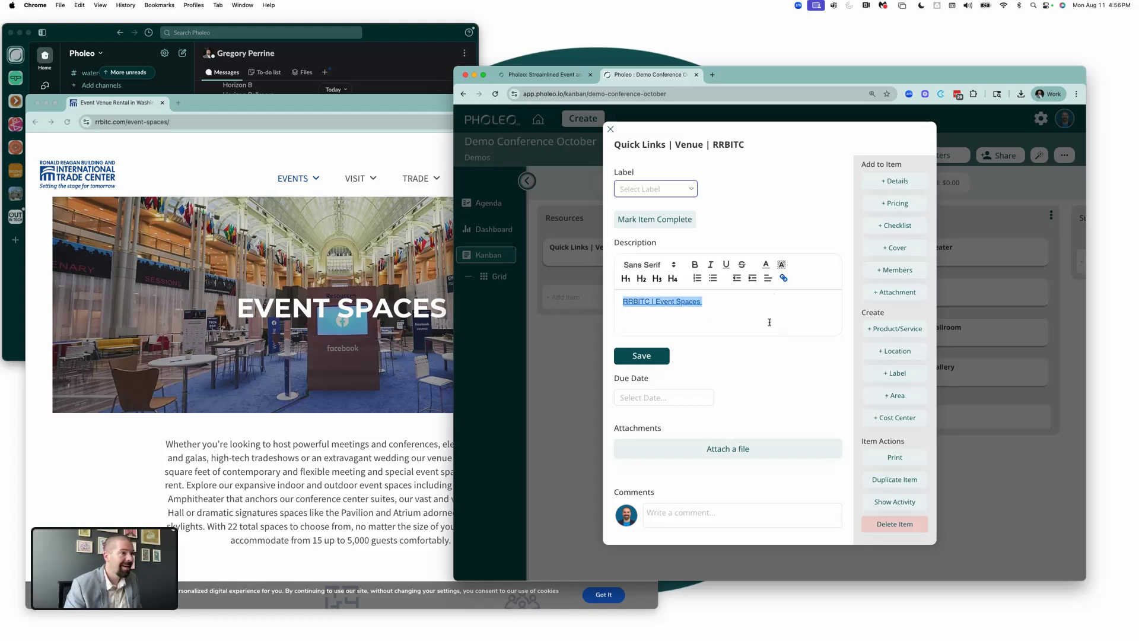
# - Color the "RRBITC | Event Spaces" link text blue, underline it and save the description
pyautogui.click(767, 266)
pyautogui.click(822, 279)
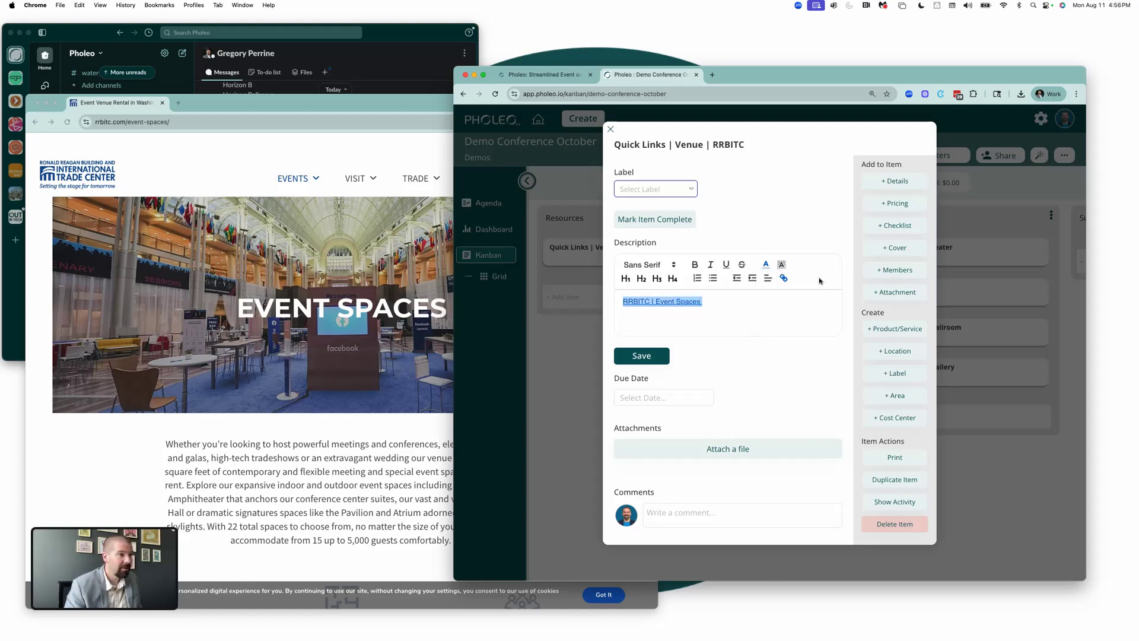
pyautogui.click(726, 265)
pyautogui.click(644, 356)
# - Save the "RRBITC | Event Spaces" link text as Heading 3 and test the link, closing the page it opens
pyautogui.click(657, 273)
pyautogui.moveTo(718, 292); pyautogui.dragTo(622, 301)
pyautogui.click(643, 281)
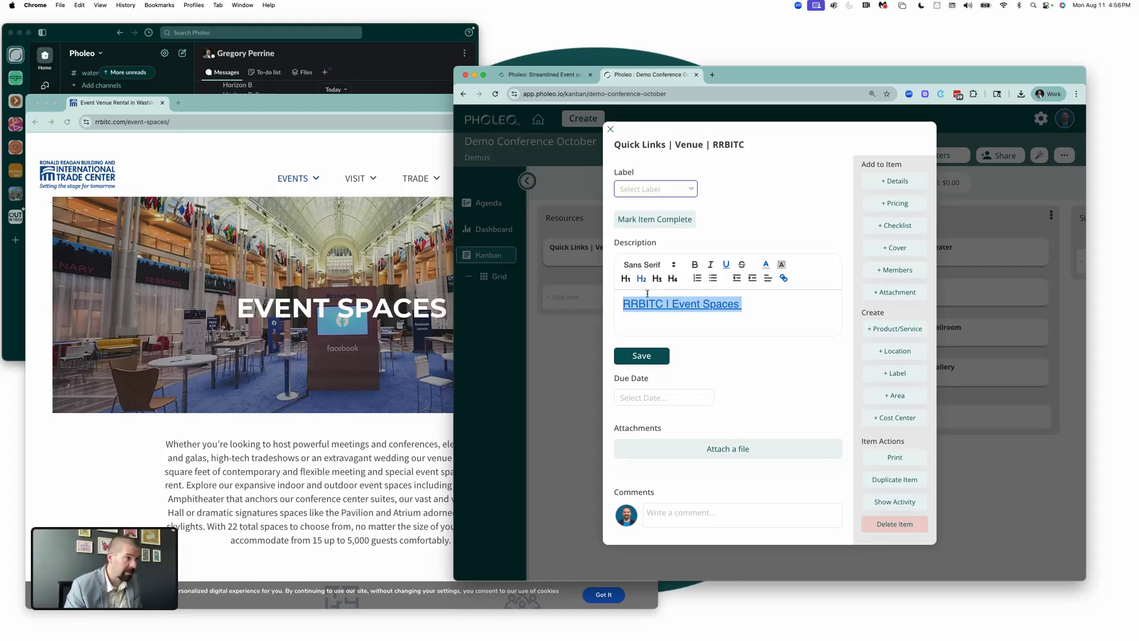
pyautogui.click(654, 355)
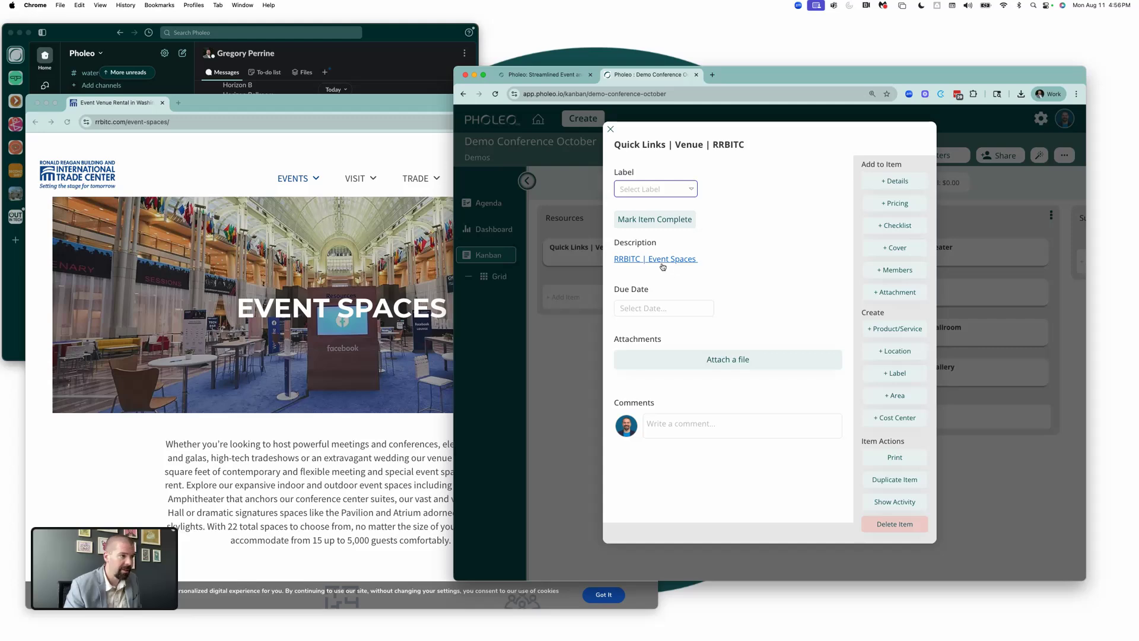
pyautogui.click(673, 260)
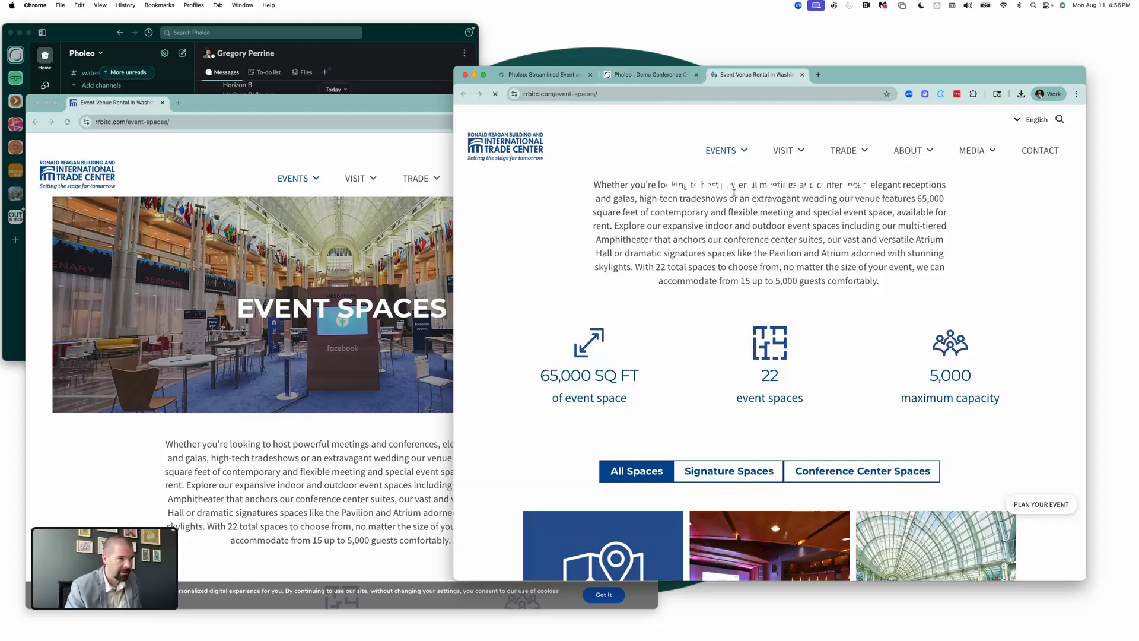
pyautogui.click(803, 74)
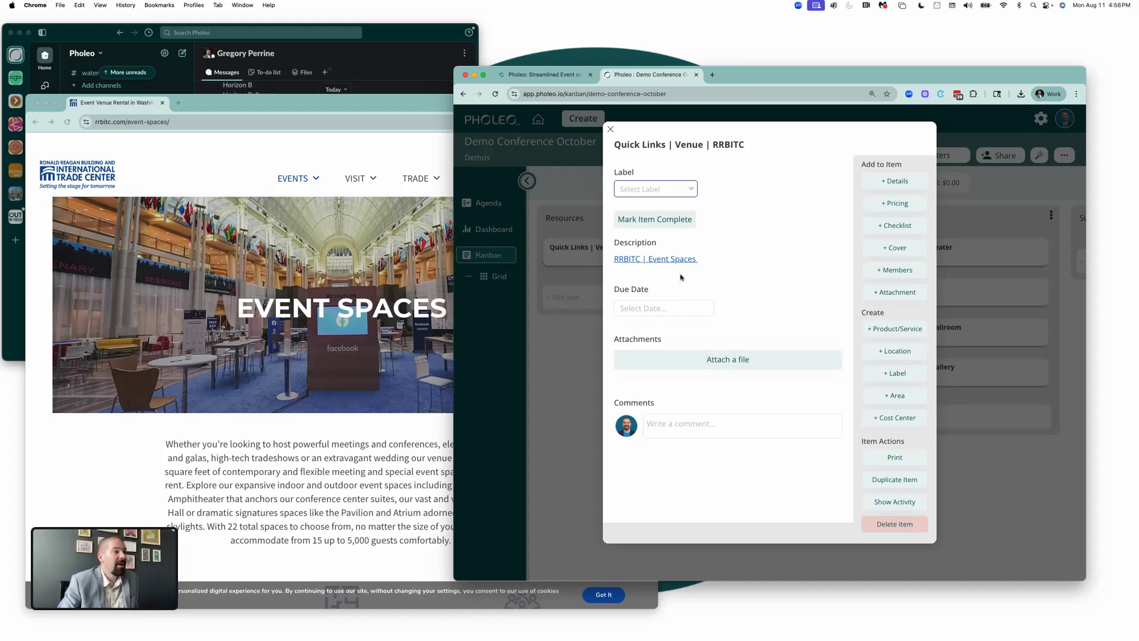
# - Add the Heading 2 line "Quick Links:" above the event spaces link and save the description
pyautogui.click(712, 265)
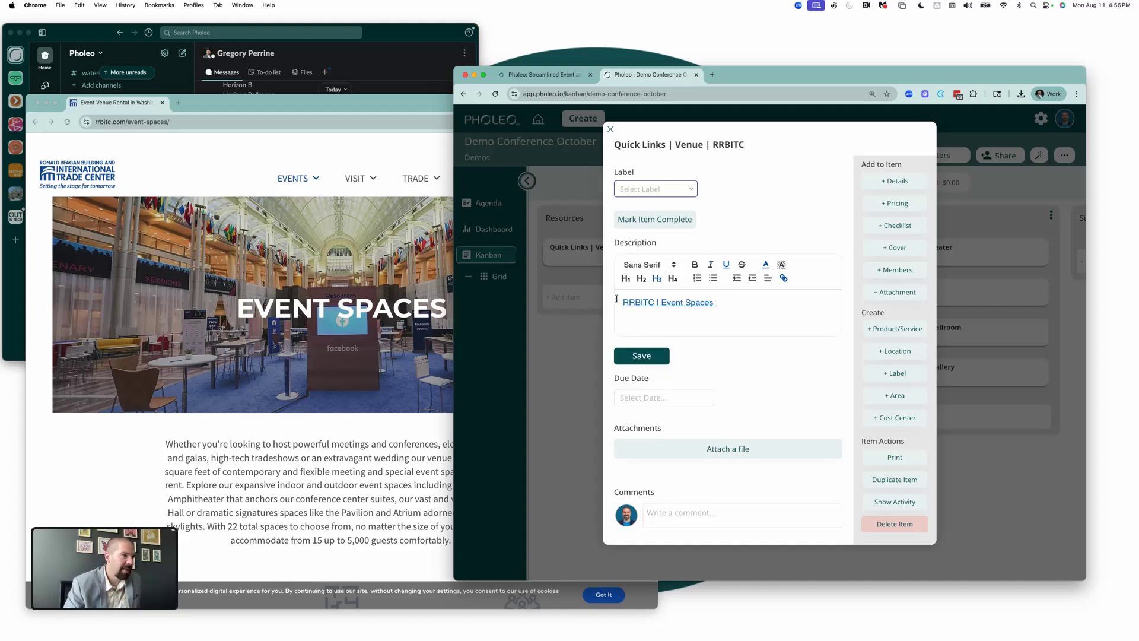
pyautogui.click(624, 302)
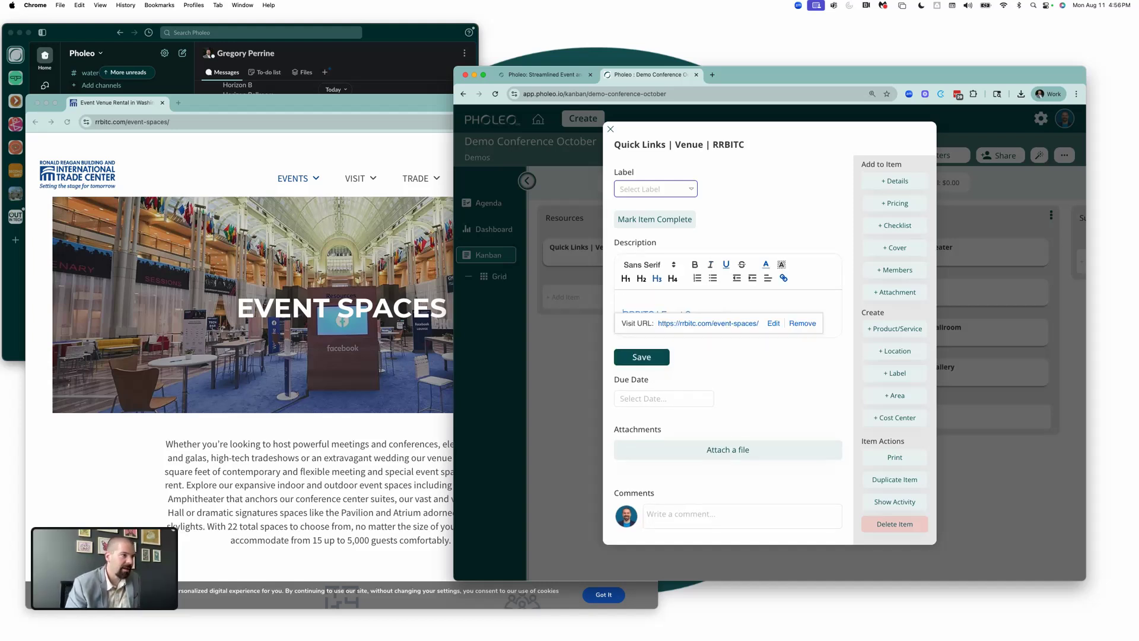
pyautogui.press('Return')
pyautogui.click(643, 281)
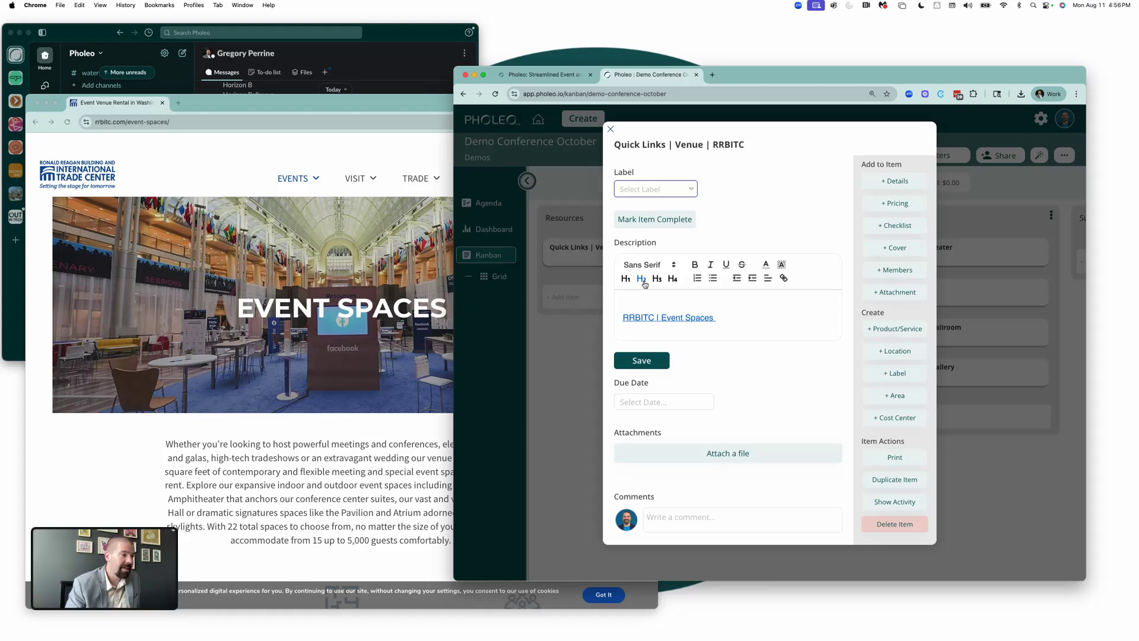
pyautogui.write('Quick')
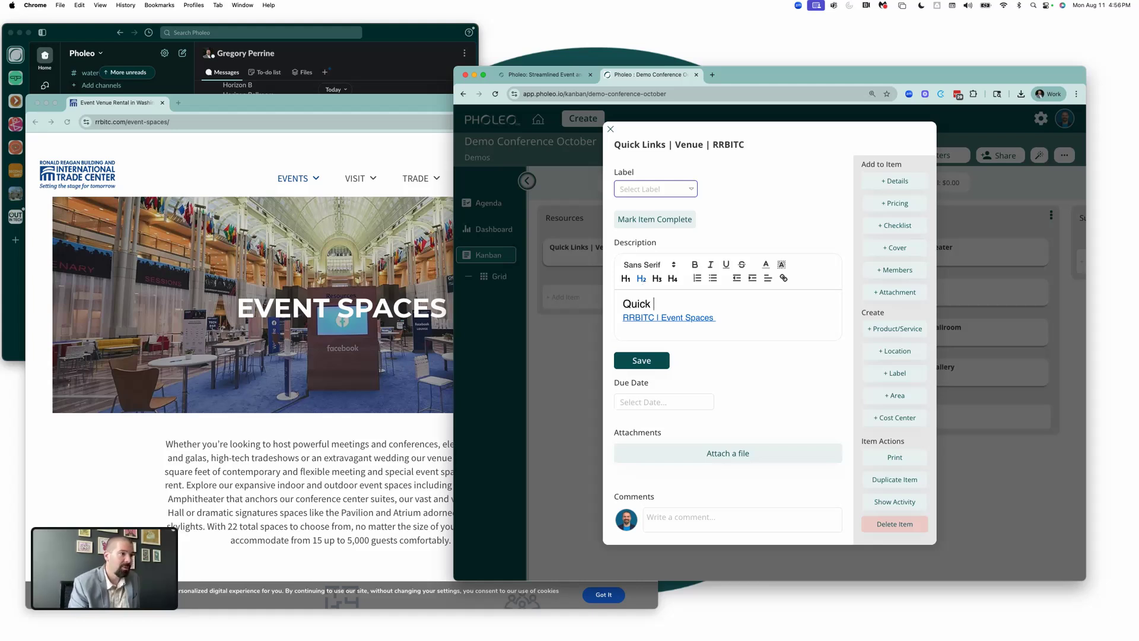
pyautogui.write(' Links:')
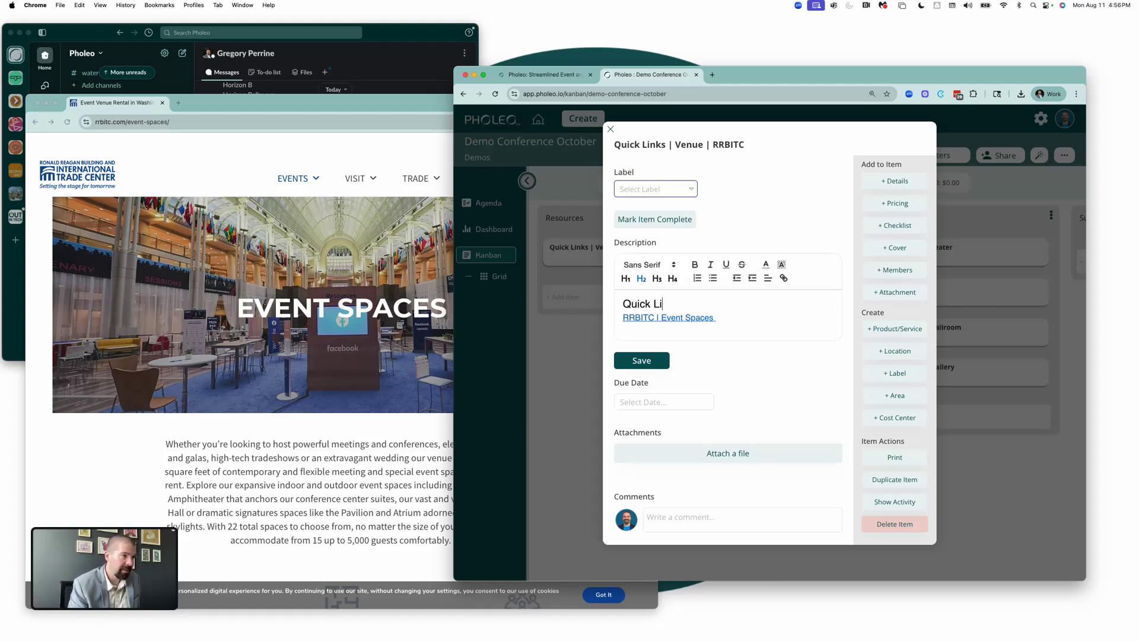
pyautogui.click(718, 316)
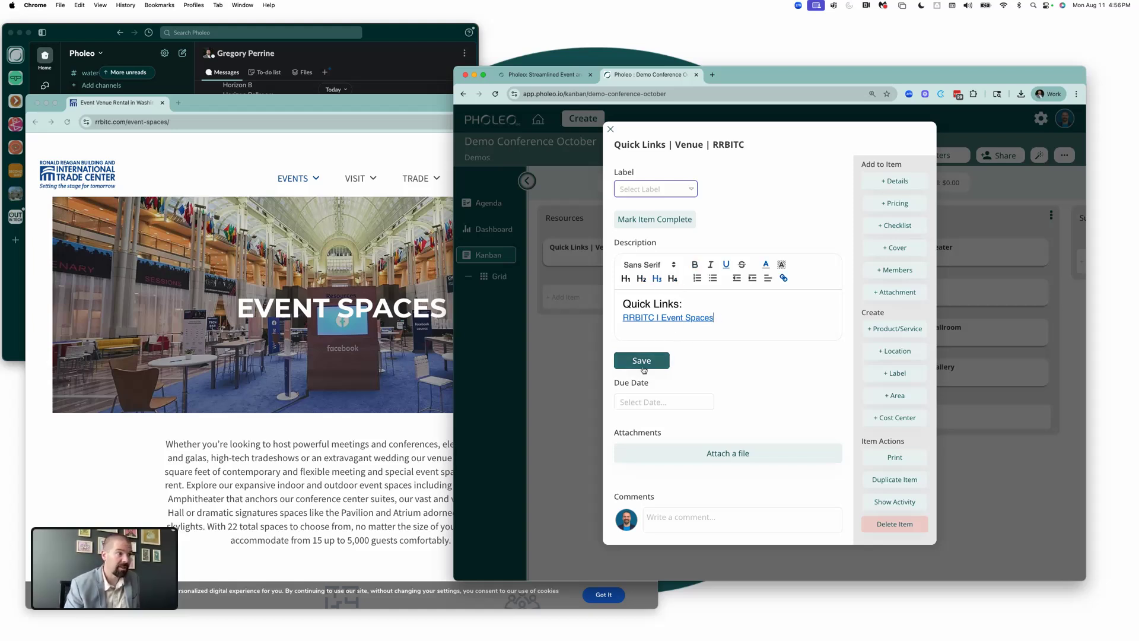
pyautogui.click(646, 363)
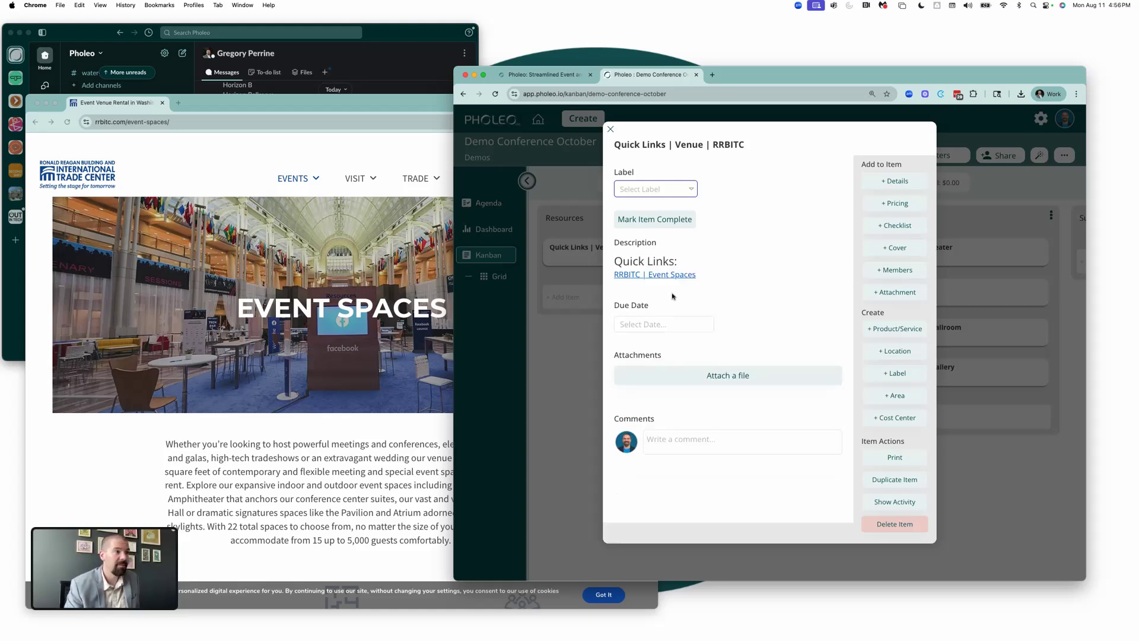
# - Glance at the venue's event spaces page and close the Quick Links | Venue | RRBITC item in Pholeo
pyautogui.click(645, 275)
pyautogui.scroll(-5, 465, 341)
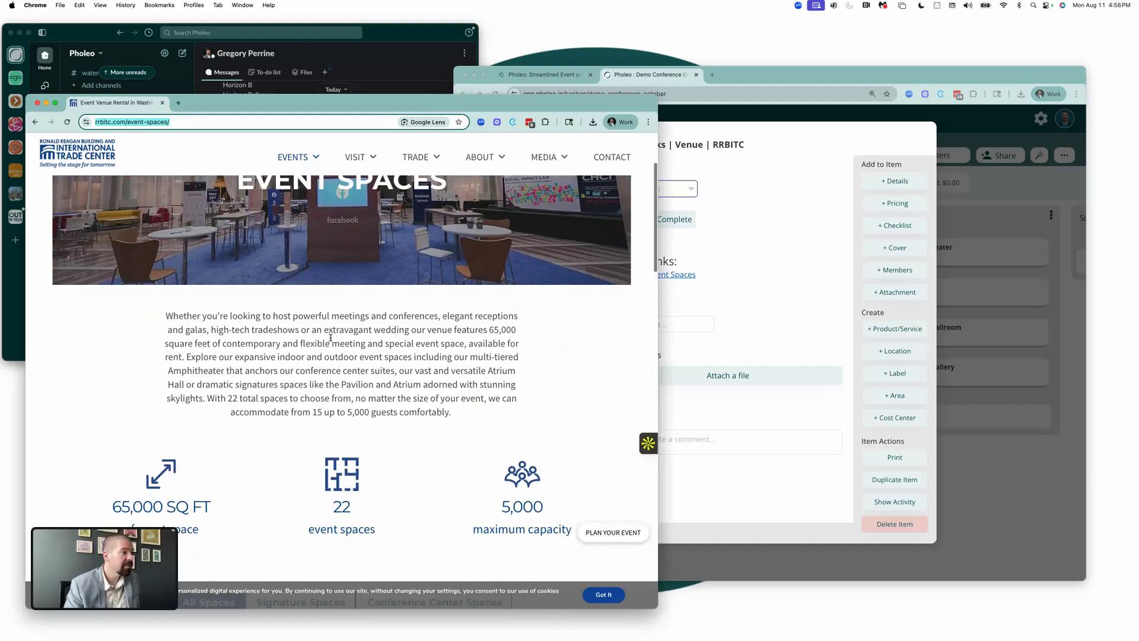
pyautogui.click(958, 326)
pyautogui.click(957, 326)
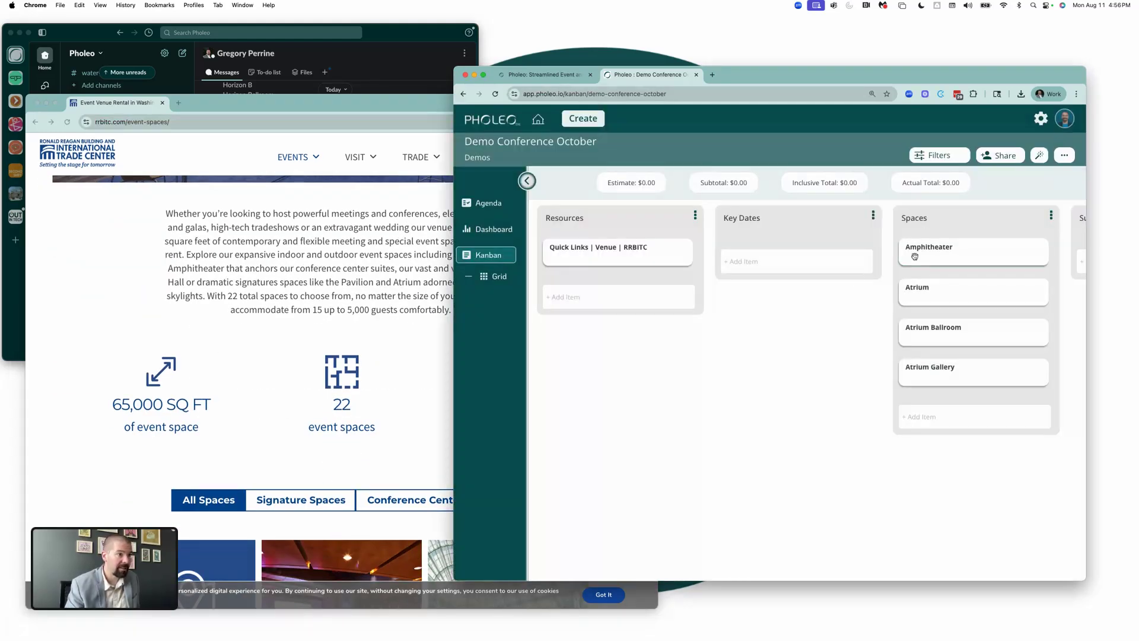
# - Switch to the venue website window, open the Amphitheater page from the event spaces and copy its address
pyautogui.click(347, 328)
pyautogui.scroll(-5, 347, 328)
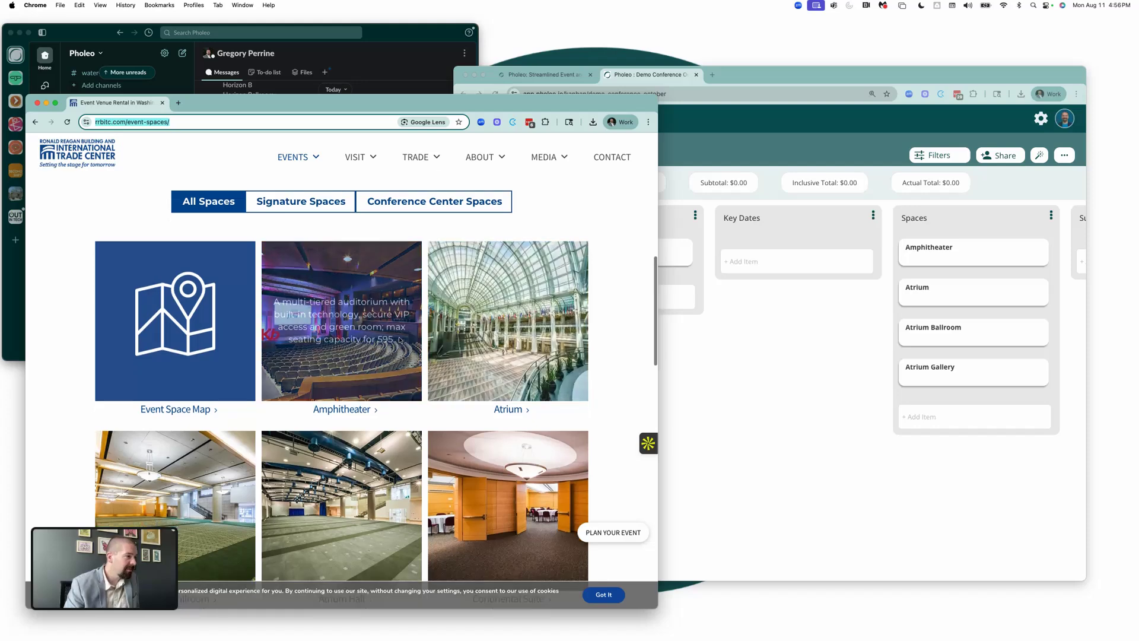
pyautogui.click(346, 397)
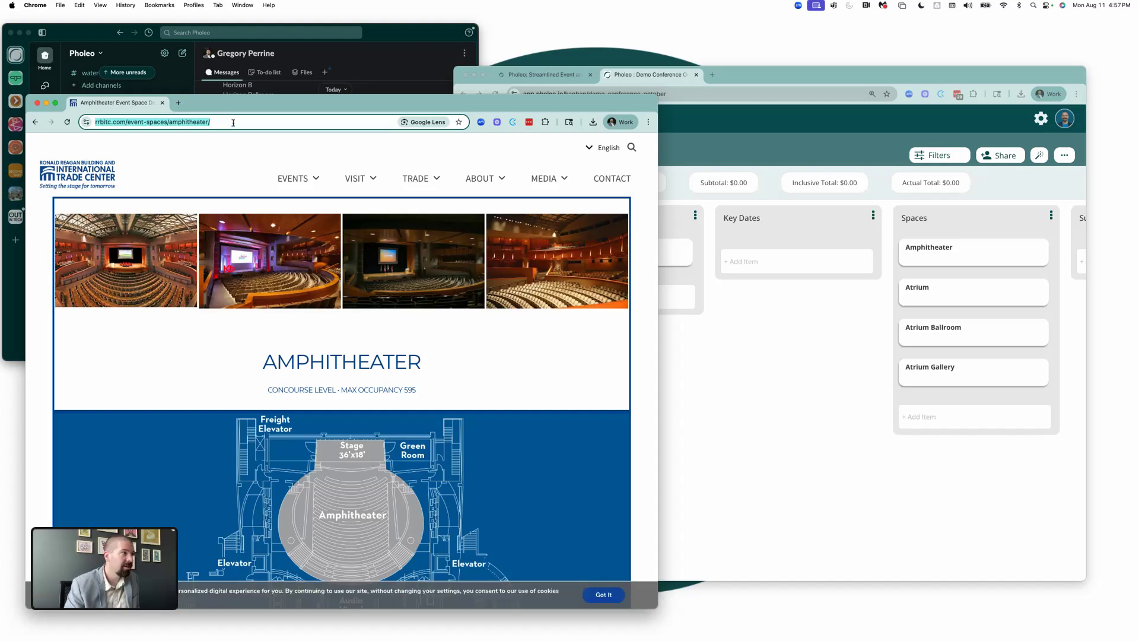
# - Back in Pholeo, open the Amphitheater item under Spaces and start its description with the Heading 2 line "Quick Links"
pyautogui.click(878, 282)
pyautogui.click(945, 254)
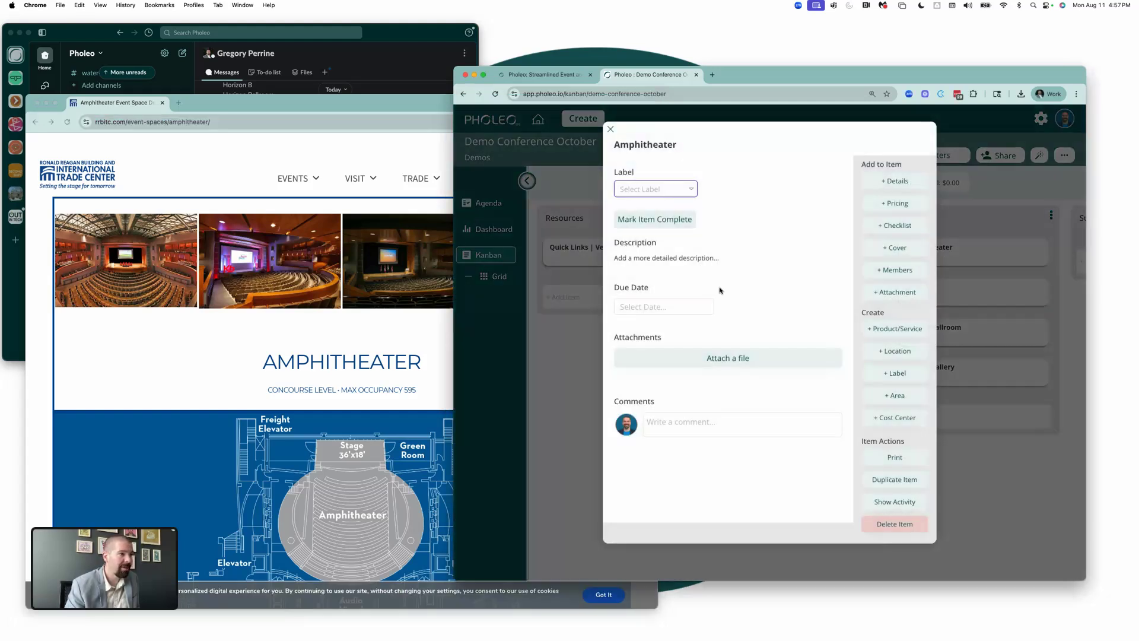
pyautogui.click(667, 258)
pyautogui.click(655, 278)
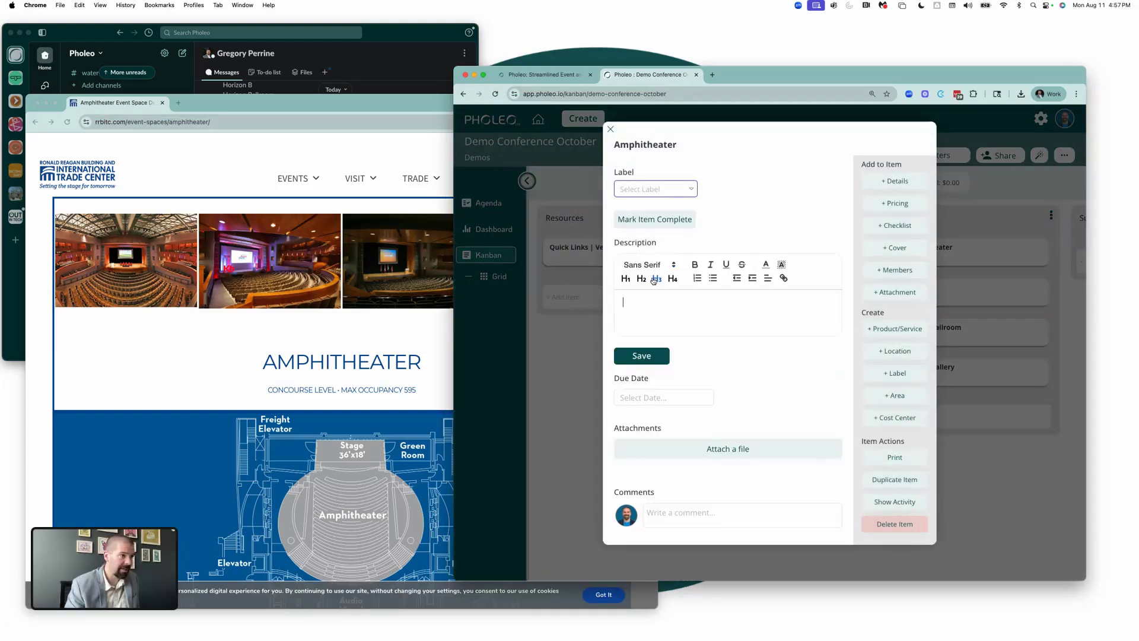
pyautogui.click(642, 278)
pyautogui.write('Quik')
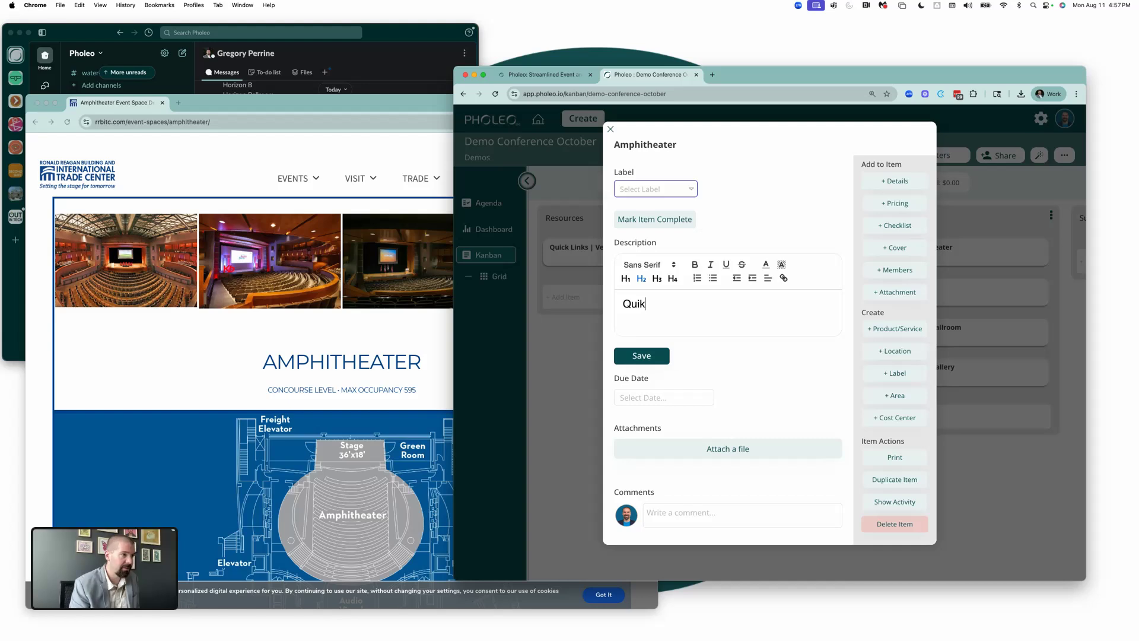
pyautogui.press('BackSpace')
pyautogui.write('ck Links')
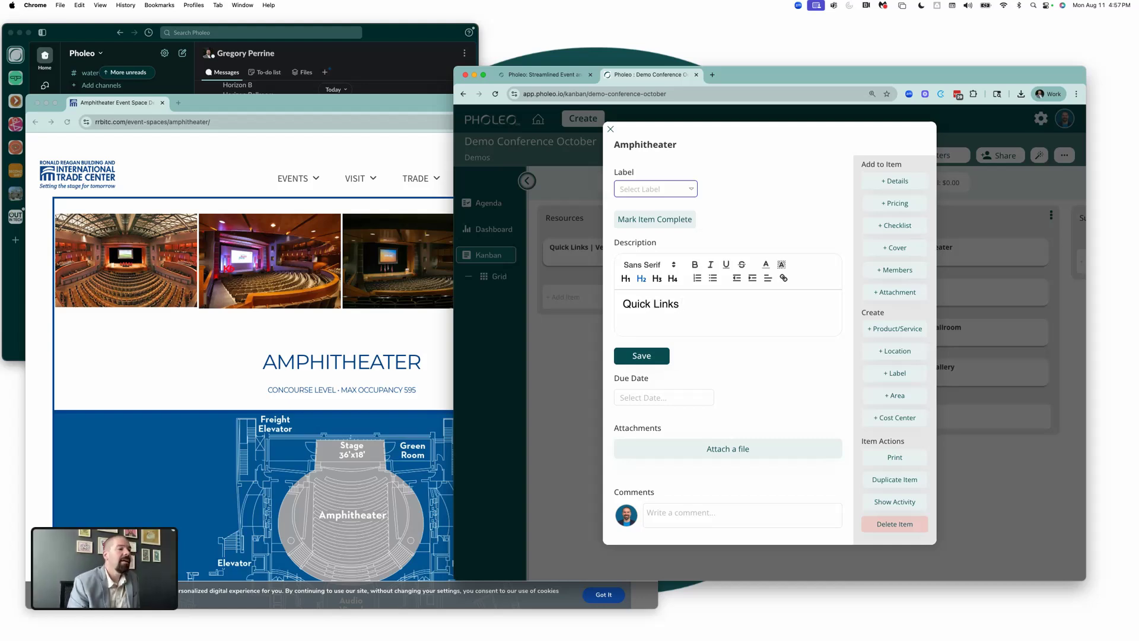
pyautogui.press('Return')
pyautogui.write('AM')
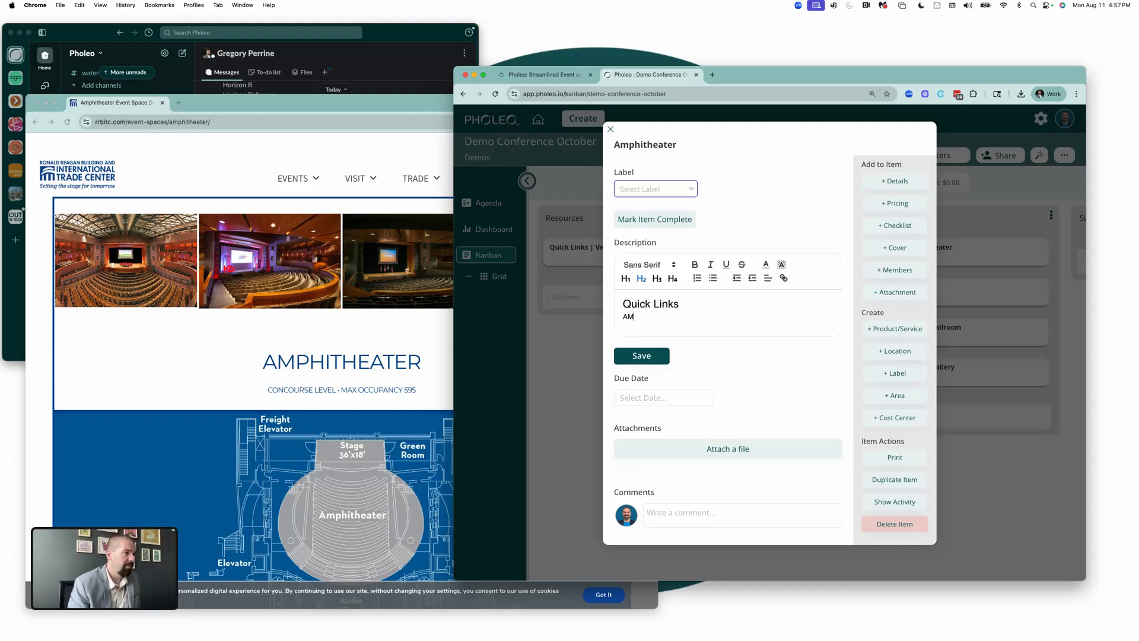
pyautogui.write('P')
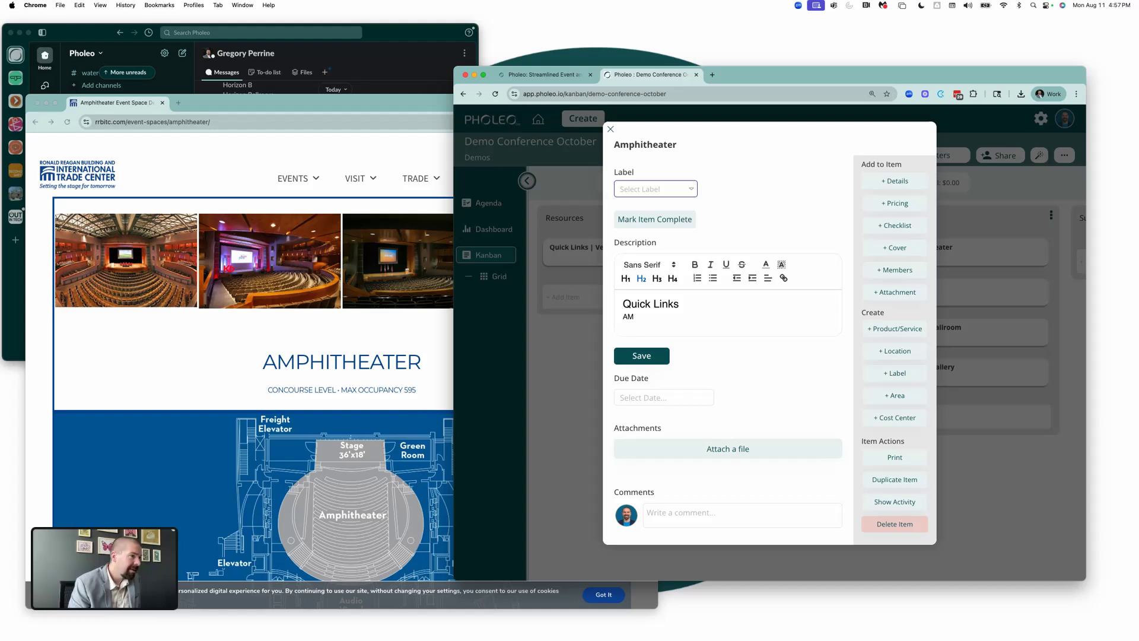
pyautogui.write('HITHEATER')
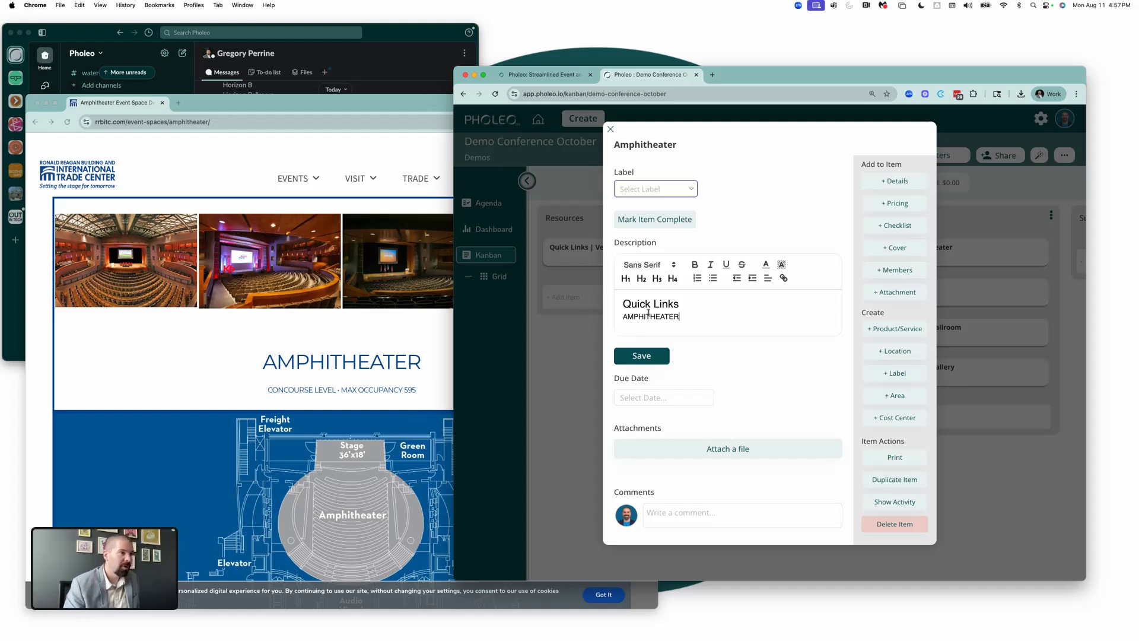
pyautogui.doubleClick(649, 312)
pyautogui.click(783, 278)
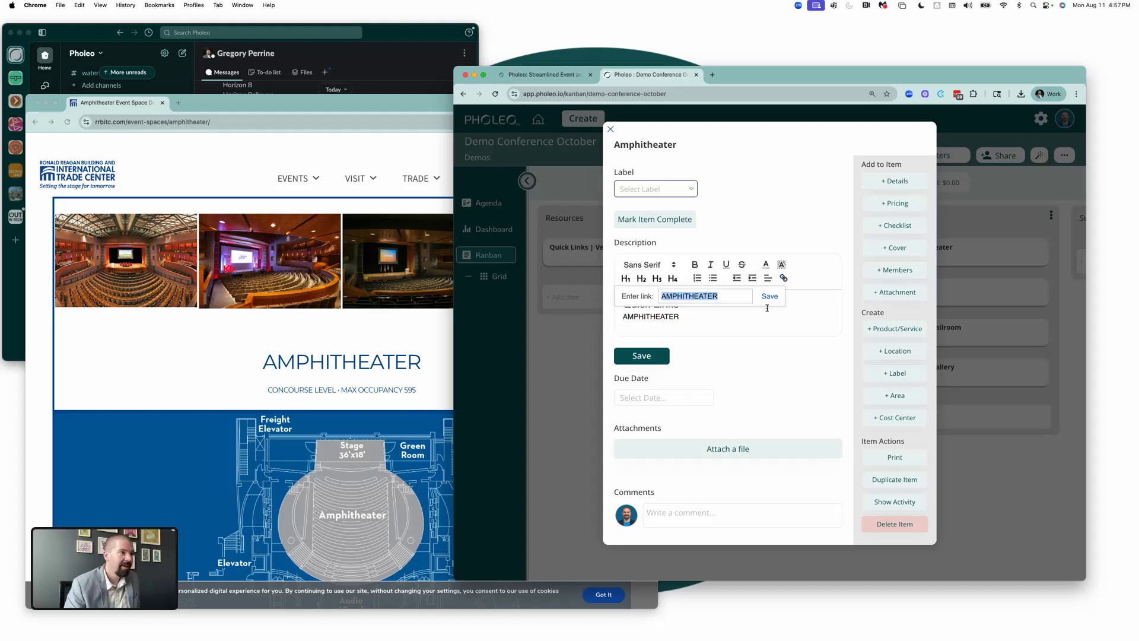
pyautogui.write('https://www.rrbitc.com/event-spaces/amphitheater/')
pyautogui.click(773, 297)
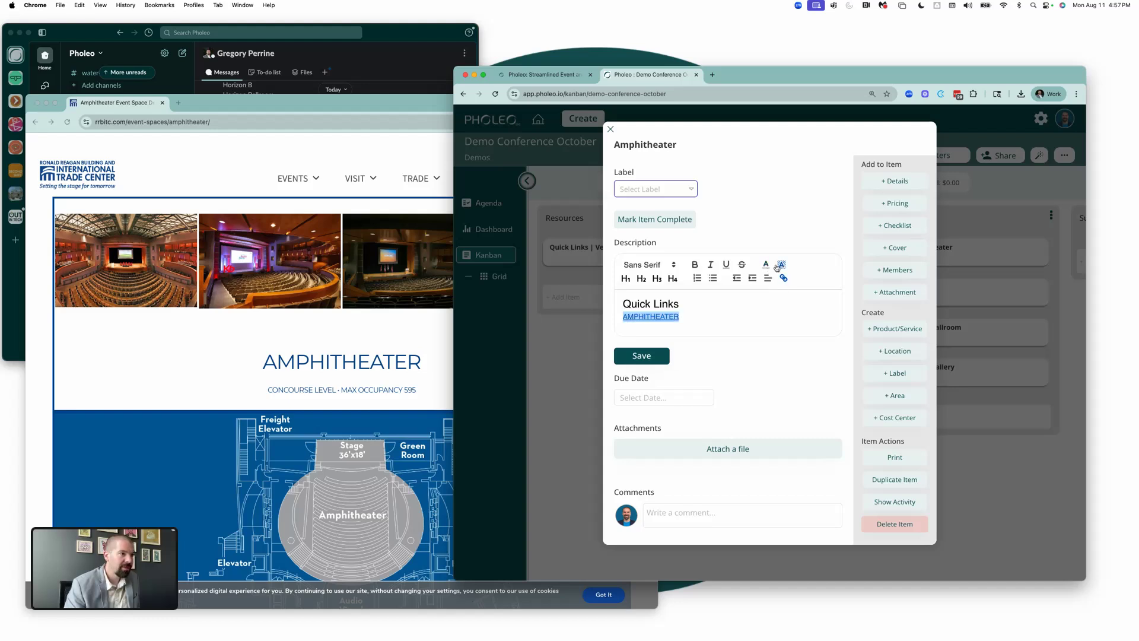
# - Color the "AMPHITHEATER" link text blue and save the Amphitheater item's description
pyautogui.click(767, 266)
pyautogui.click(820, 279)
pyautogui.click(651, 358)
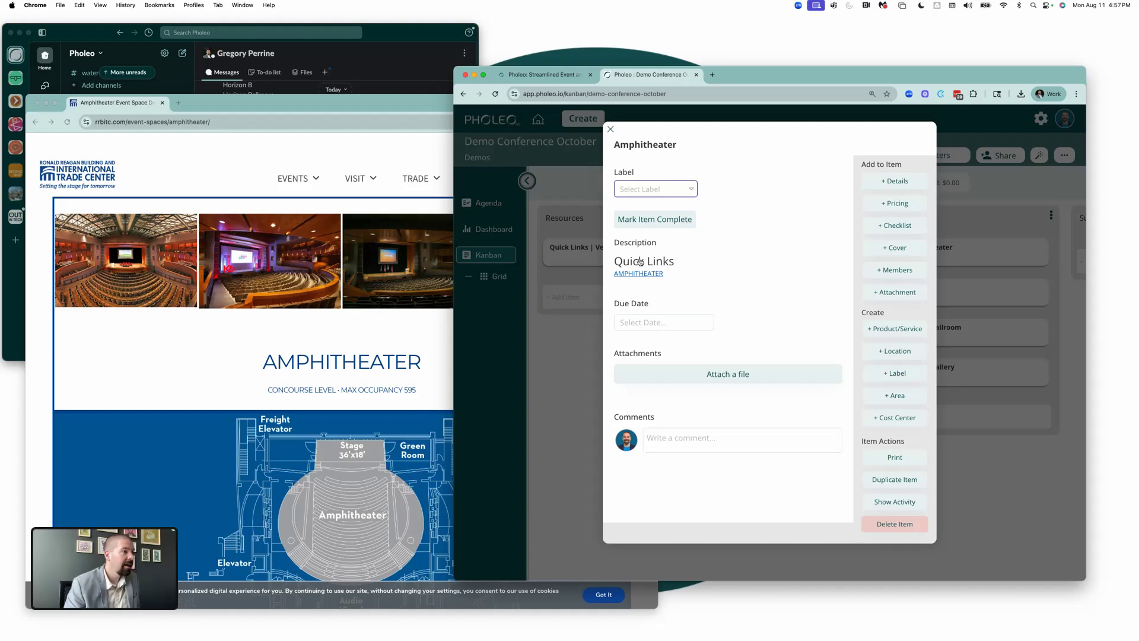
# - Switch to the venue website window and capture a screenshot of the blue Amphitheater floor plan
pyautogui.click(316, 368)
pyautogui.scroll(-3, 390, 366)
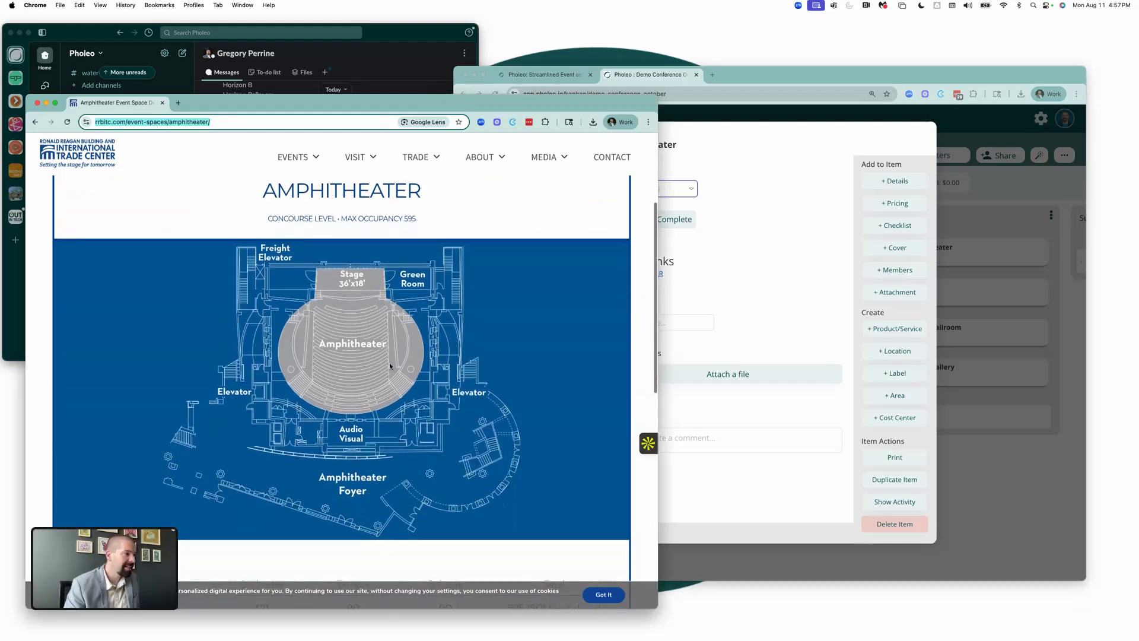
pyautogui.press('super+shift+4')
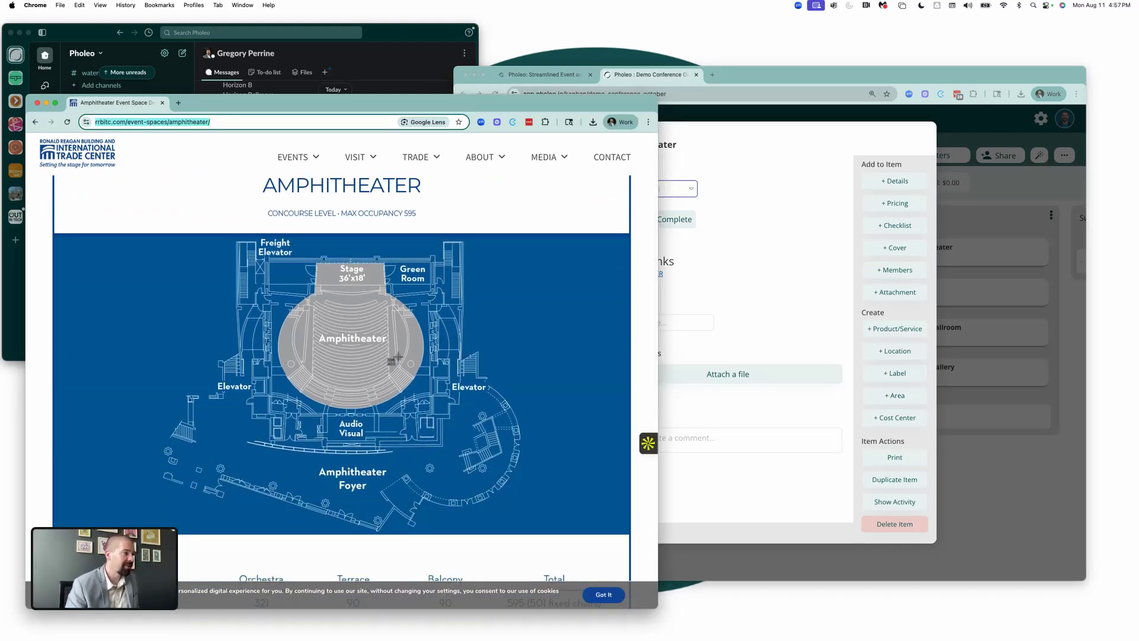
pyautogui.scroll(-2, 392, 356)
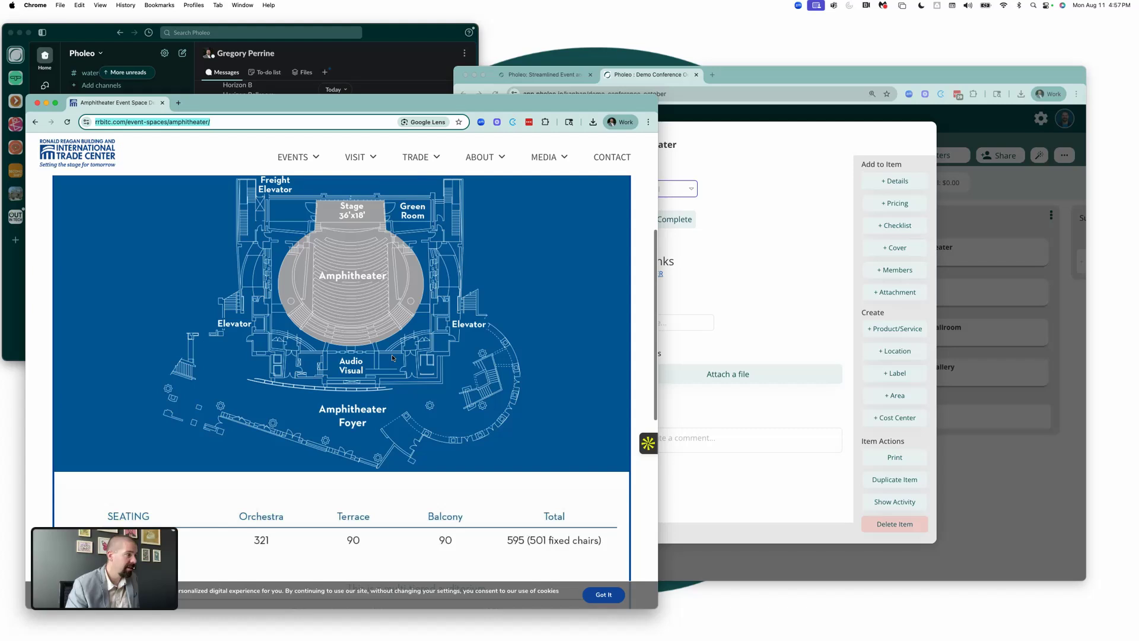
pyautogui.scroll(1, 392, 358)
pyautogui.scroll(-1, 392, 358)
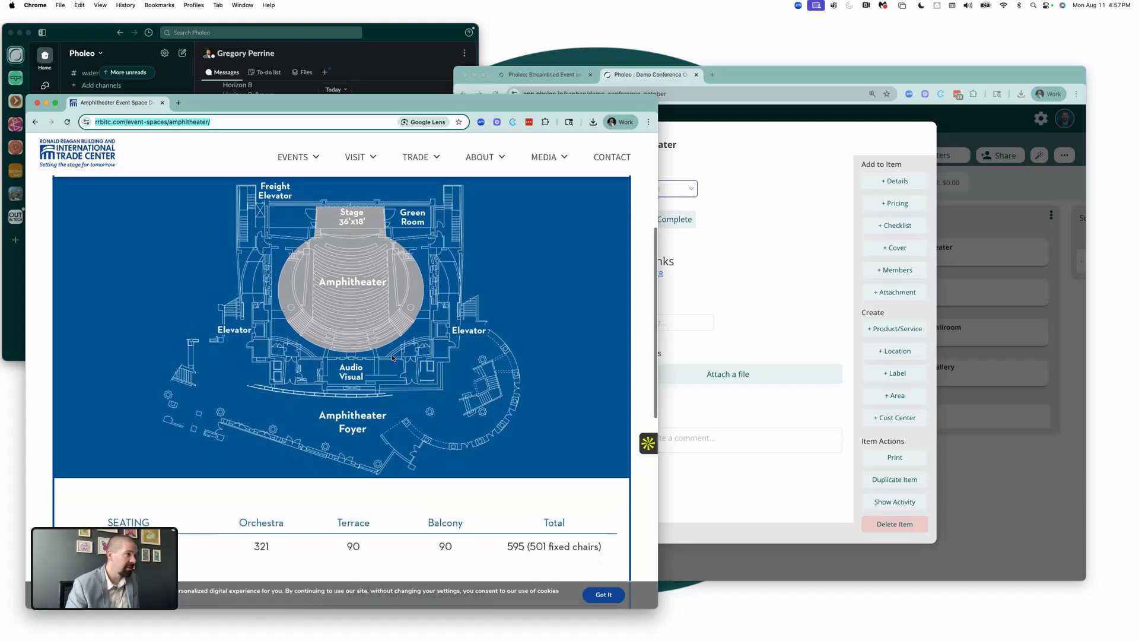
pyautogui.press('super+shift+4')
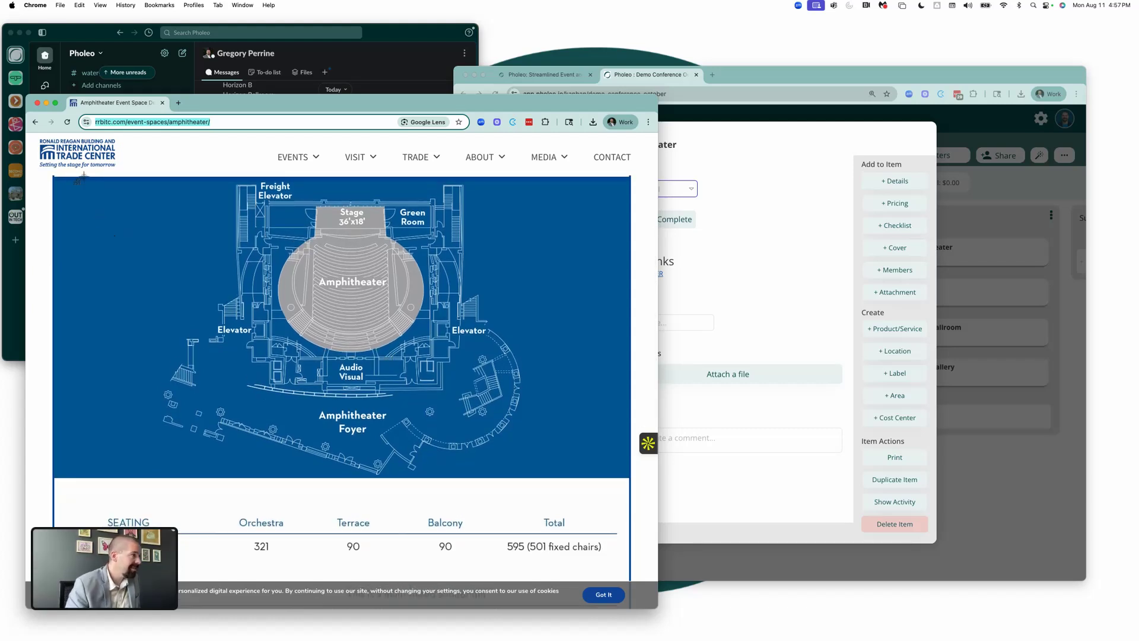
pyautogui.moveTo(54, 176); pyautogui.dragTo(631, 478)
# - Back in Pholeo, set the floor plan screenshot from Downloads as the Amphitheater item's cover image
pyautogui.click(824, 334)
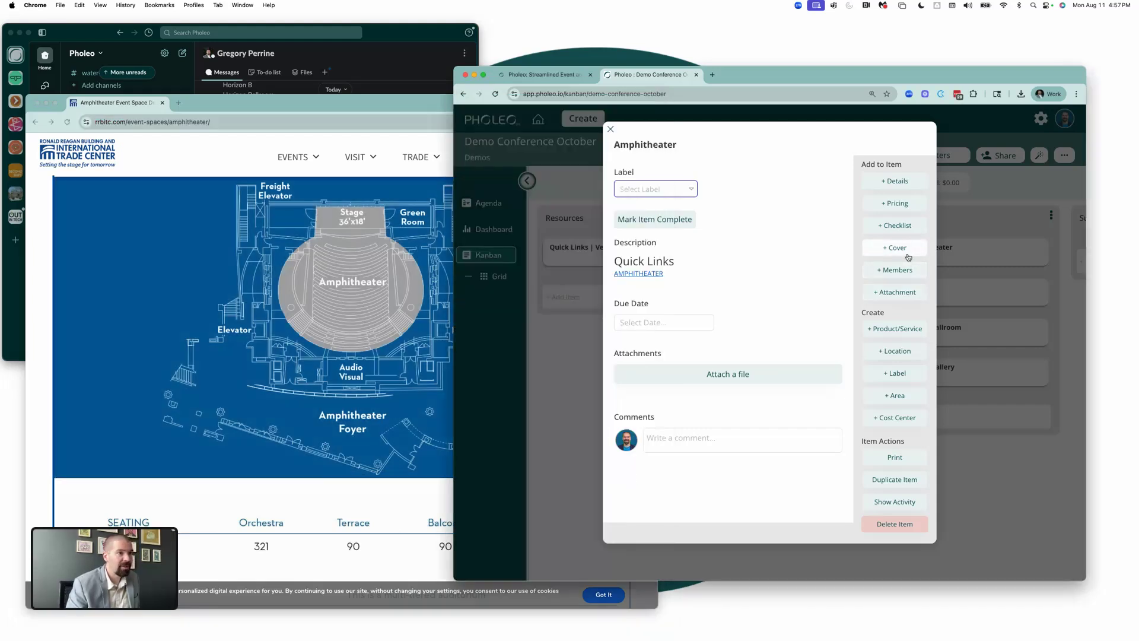
pyautogui.click(896, 247)
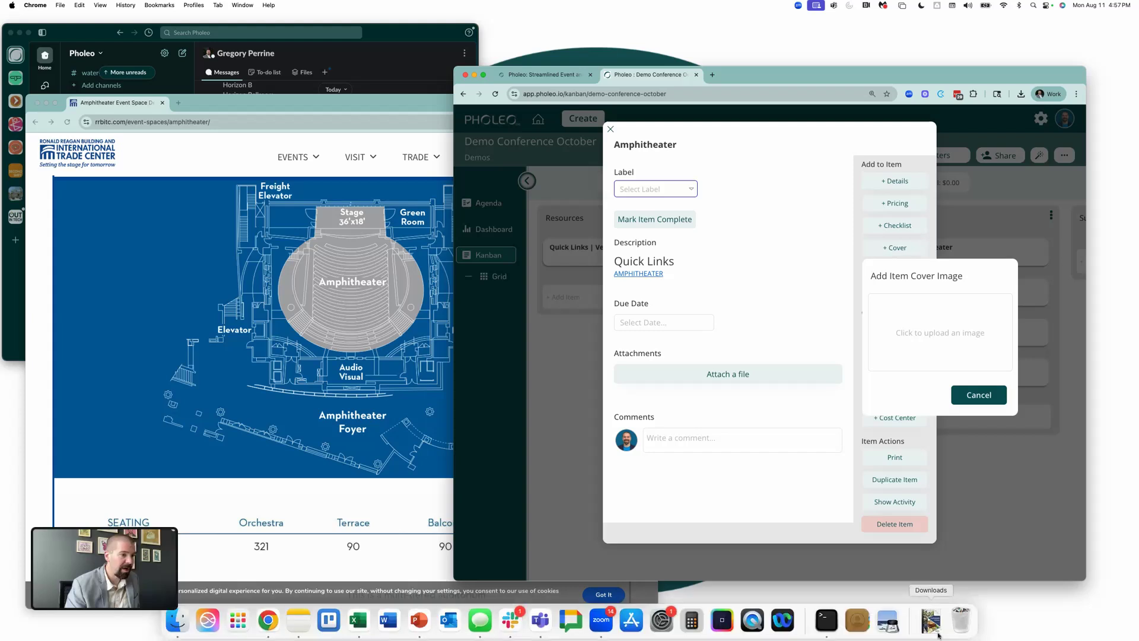
pyautogui.click(932, 622)
pyautogui.moveTo(935, 583); pyautogui.dragTo(959, 347)
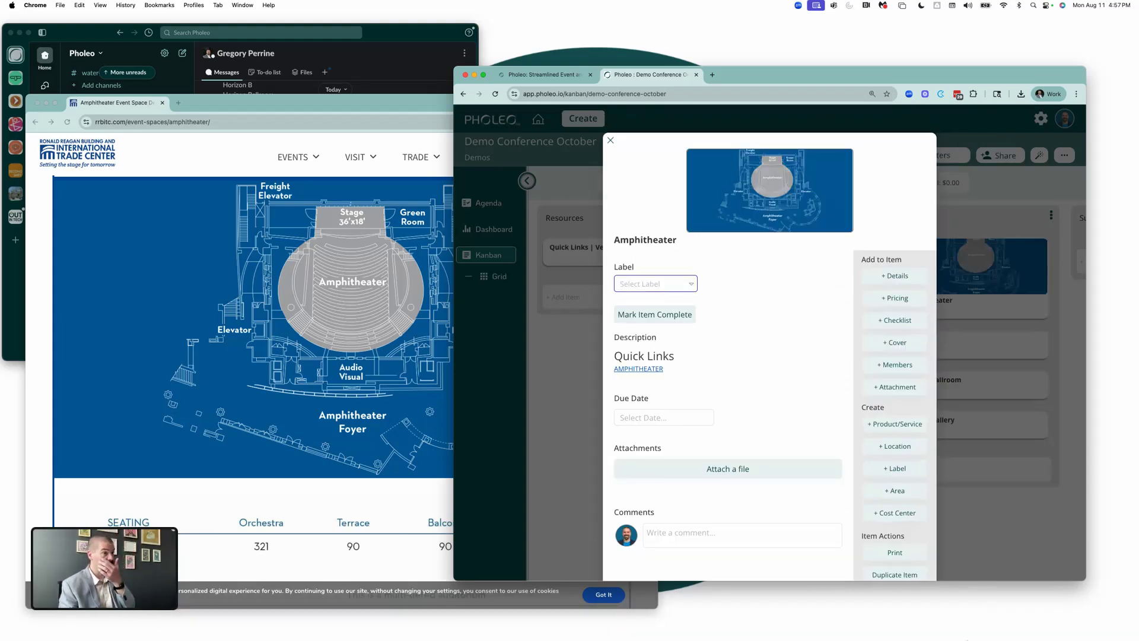
# - Review the Amphitheater cover in its cover settings and on the board, and view it enlarged from the reopened item
pyautogui.moveTo(953, 637)
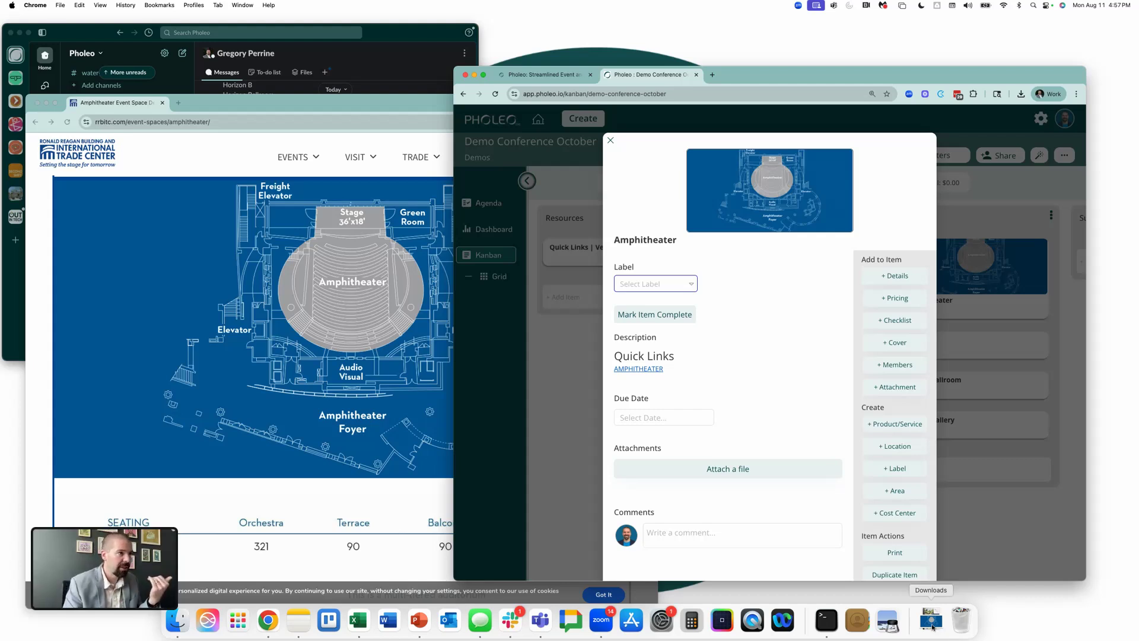
pyautogui.click(895, 342)
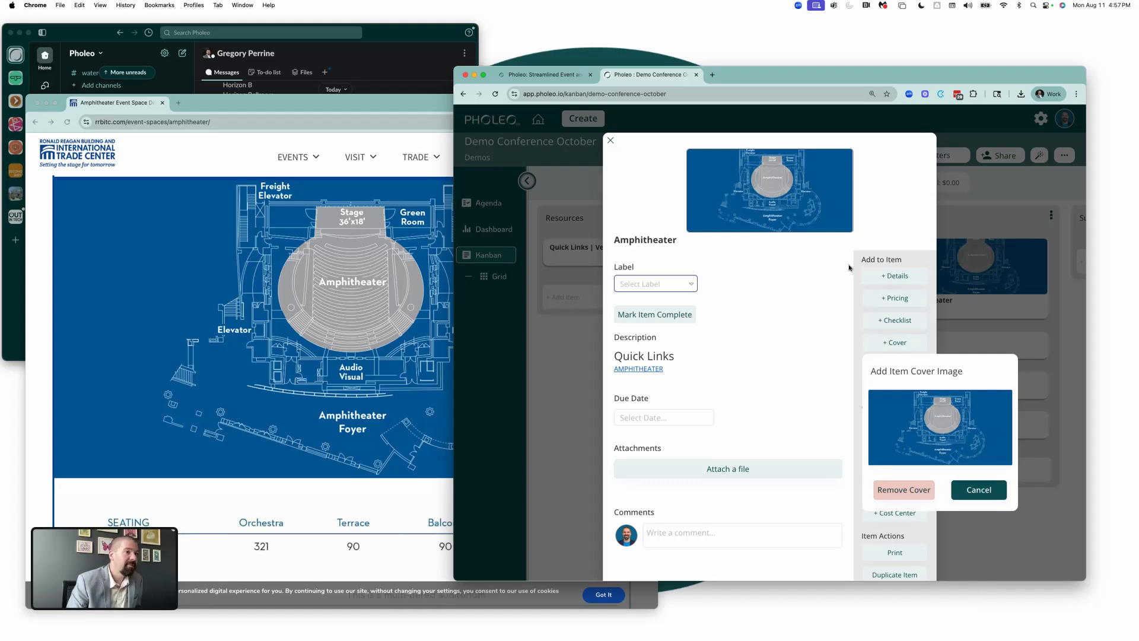
pyautogui.click(973, 290)
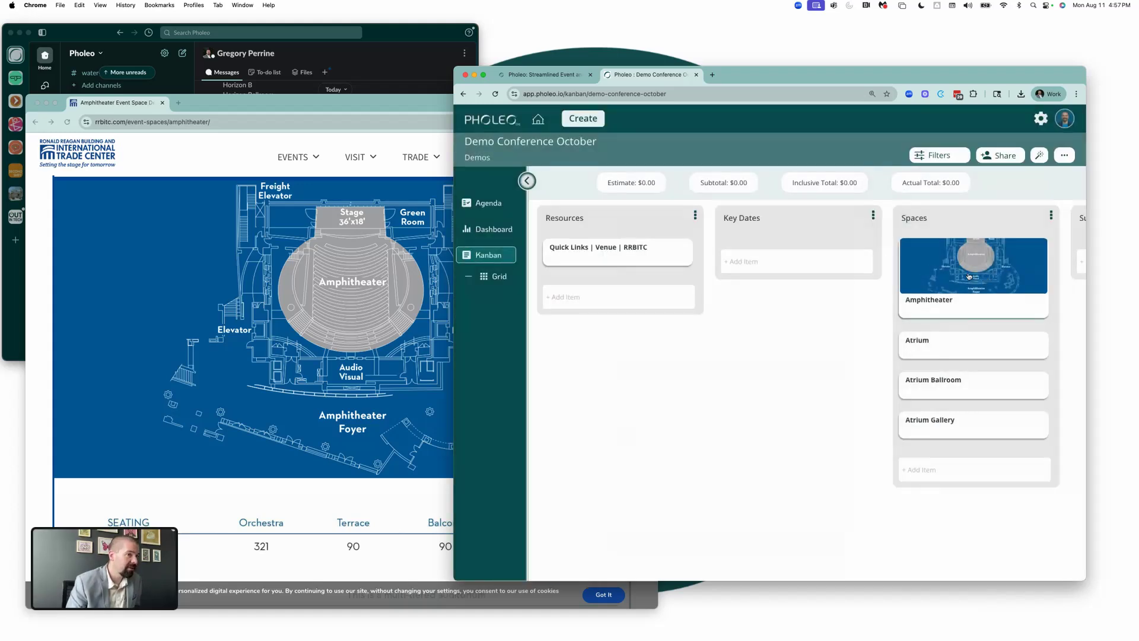
pyautogui.click(969, 277)
pyautogui.click(780, 227)
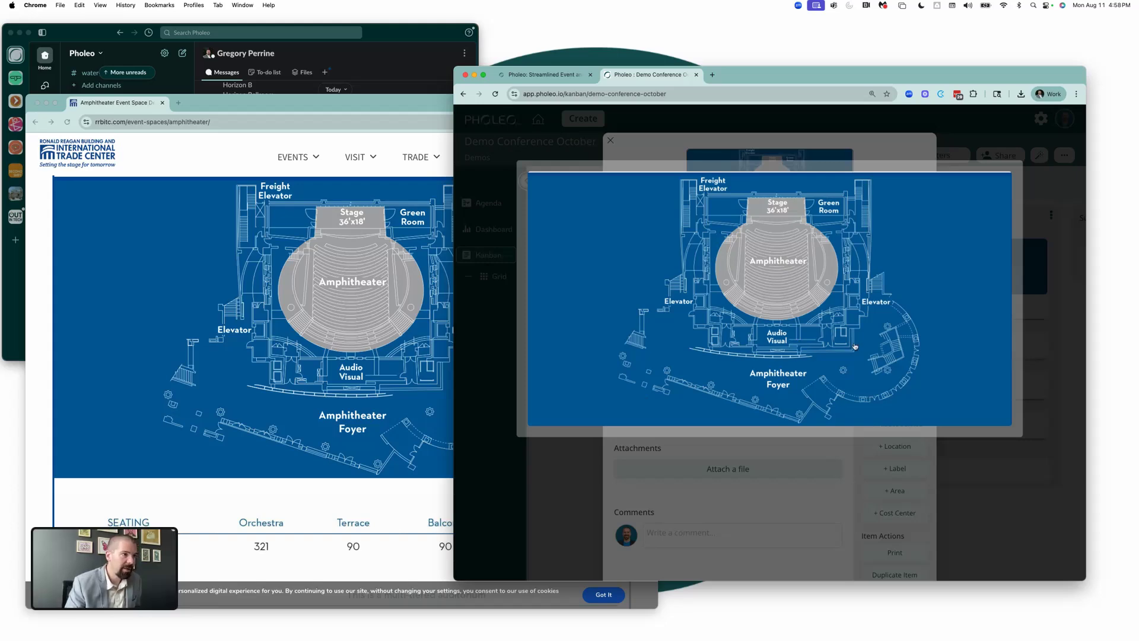
pyautogui.click(786, 469)
# - Switch to the venue website window and examine the Amphitheater's seating, dimensions, infrastructure and other features
pyautogui.click(354, 458)
pyautogui.scroll(-3, 354, 458)
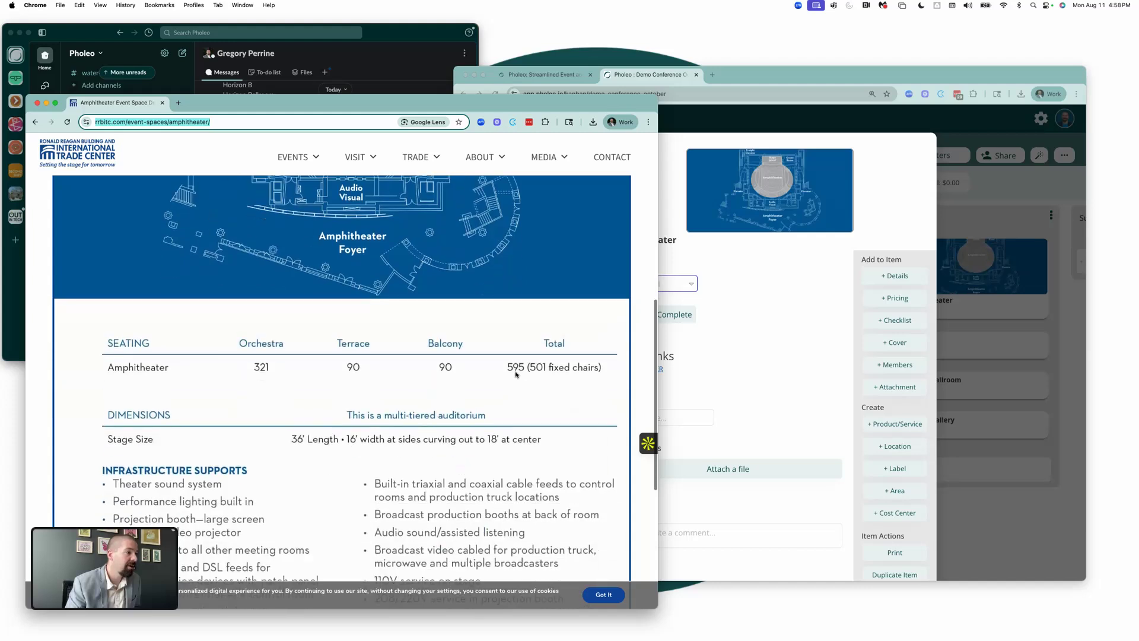
pyautogui.click(109, 345)
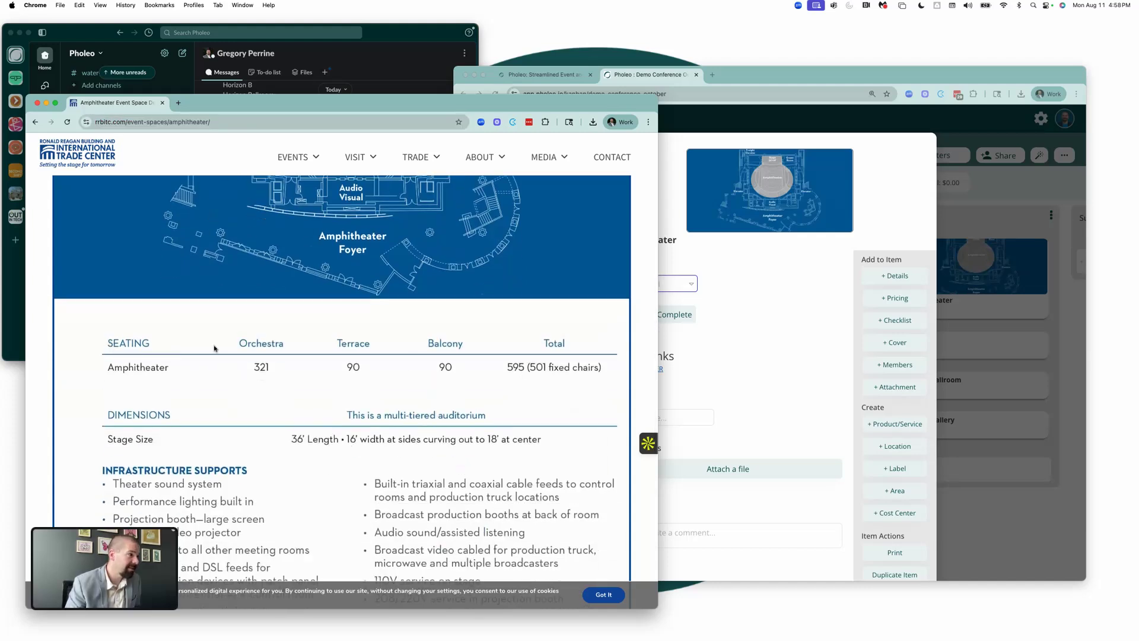
pyautogui.scroll(-5, 214, 348)
pyautogui.rightClick(308, 320)
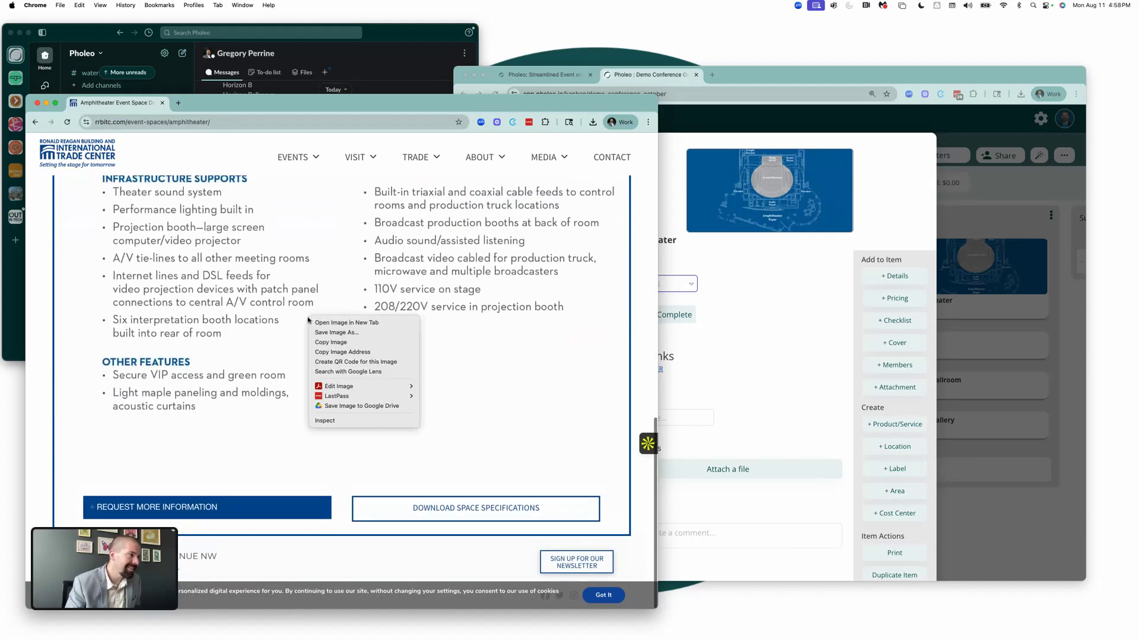
pyautogui.click(243, 298)
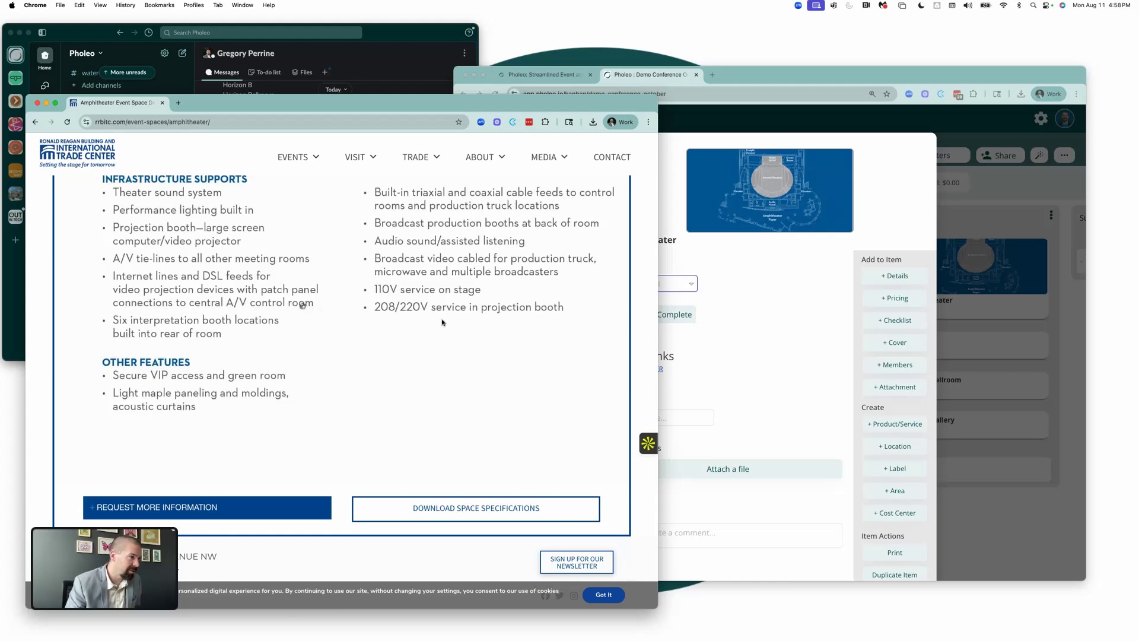
pyautogui.rightClick(409, 323)
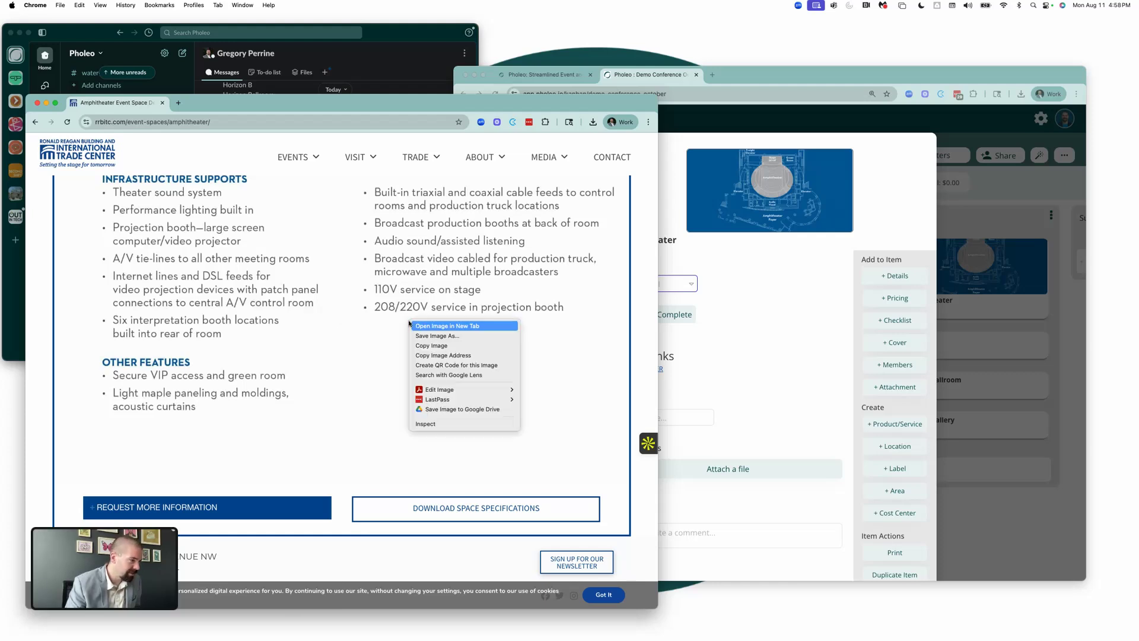
pyautogui.click(368, 321)
# - Preview the Amphitheater web page for printing and save all its pages as a portrait PDF
pyautogui.press('super+p')
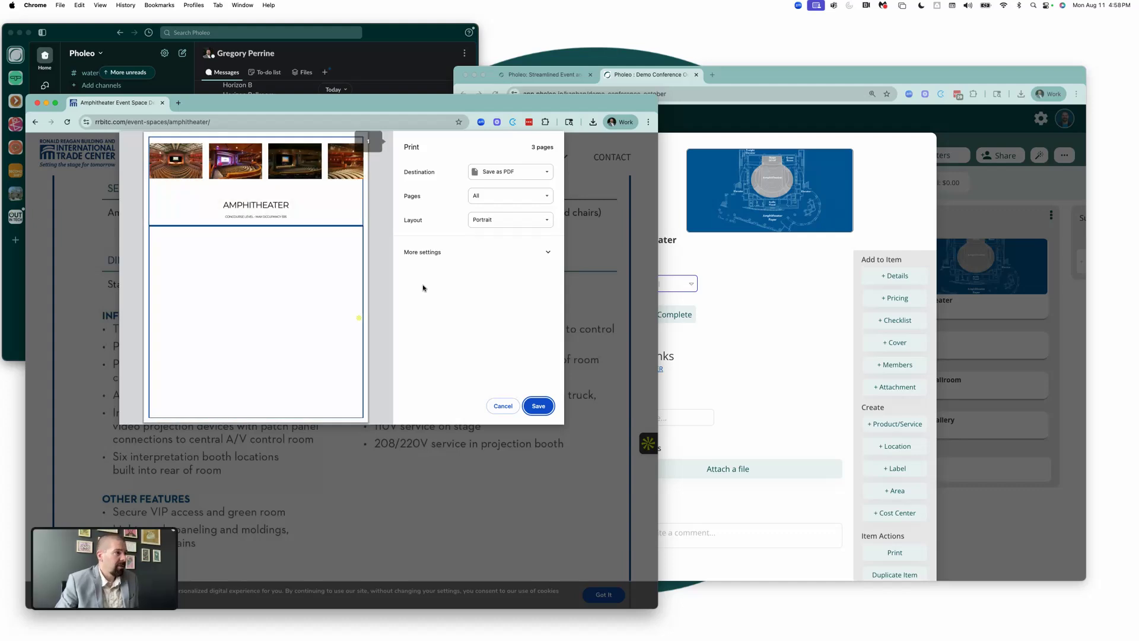
pyautogui.scroll(-3, 253, 294)
pyautogui.scroll(-10, 254, 294)
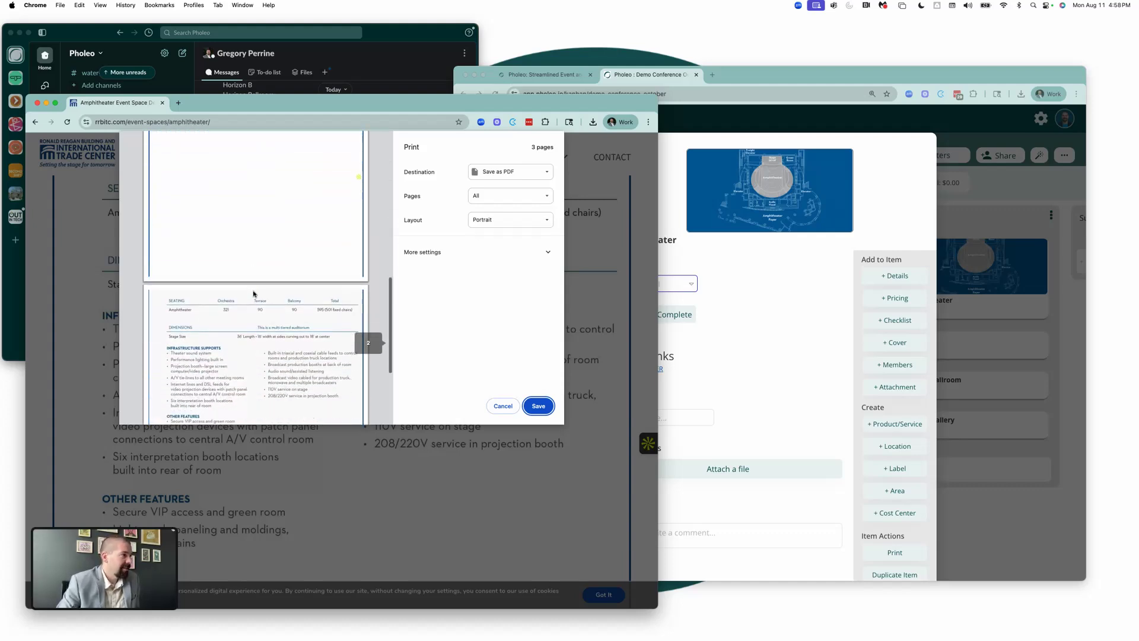
pyautogui.scroll(15, 258, 294)
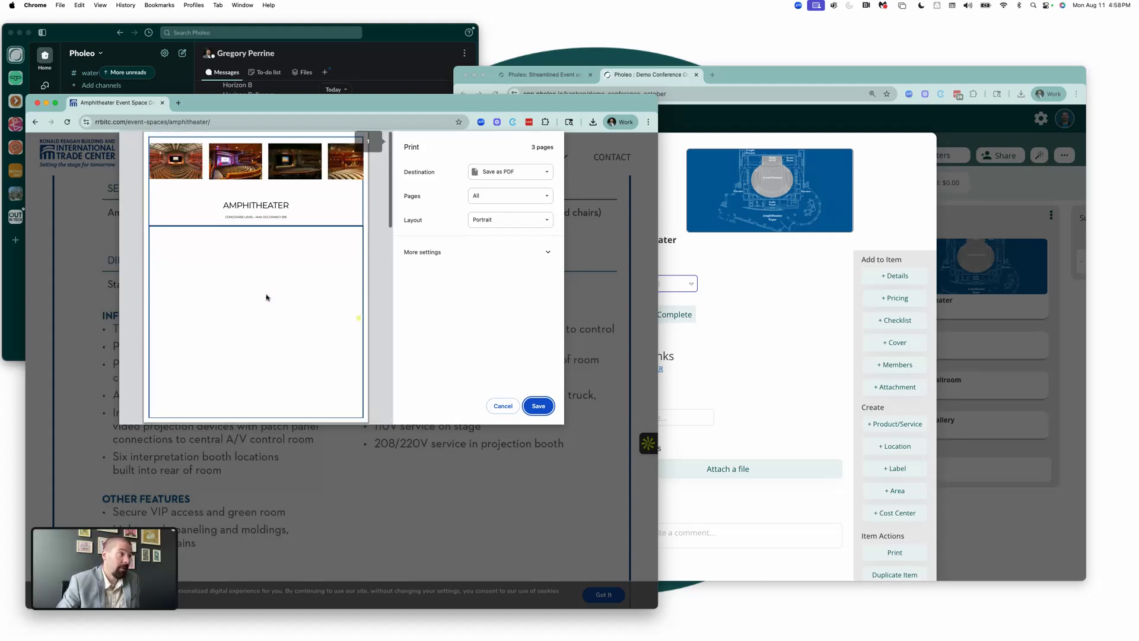
pyautogui.scroll(-5, 266, 297)
pyautogui.scroll(5, 266, 298)
pyautogui.scroll(-7, 266, 298)
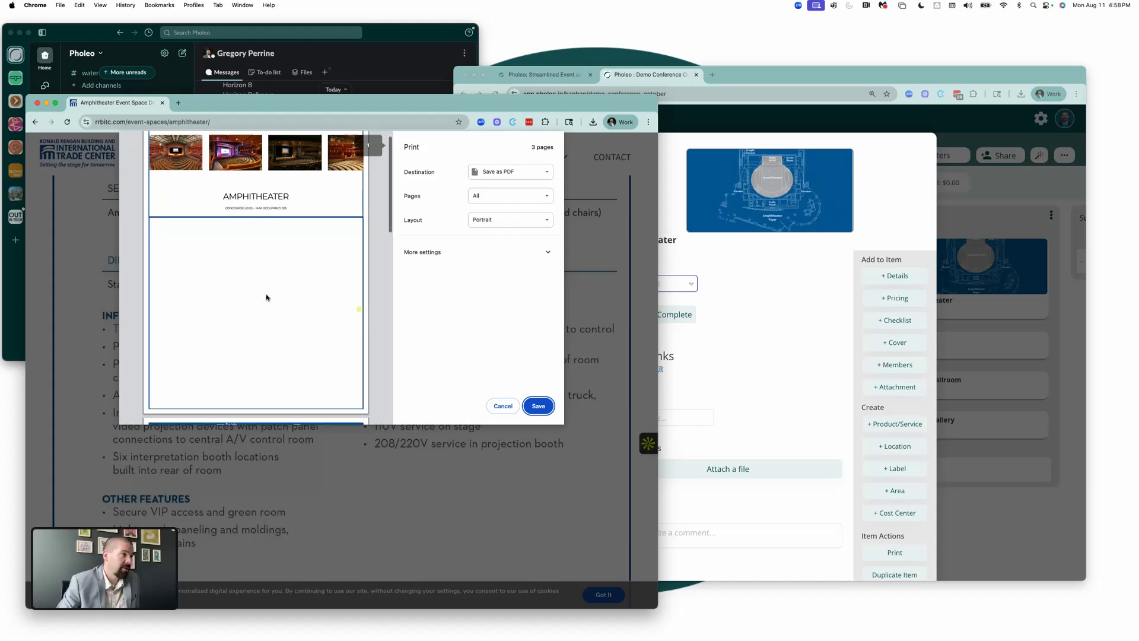
pyautogui.scroll(-8, 265, 297)
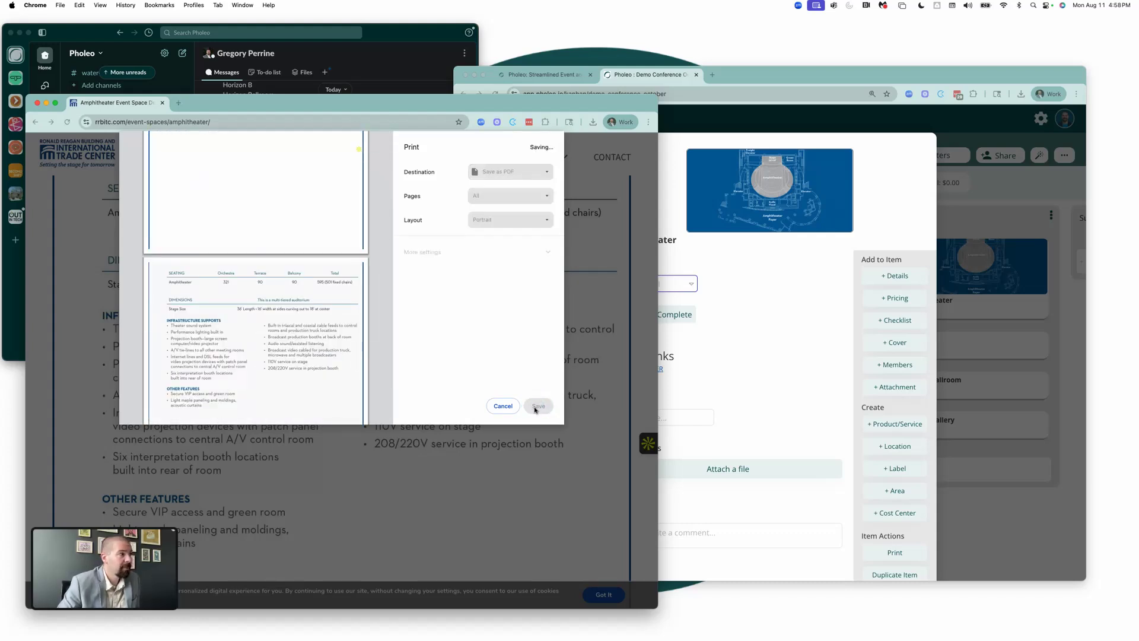
pyautogui.click(538, 407)
pyautogui.click(525, 366)
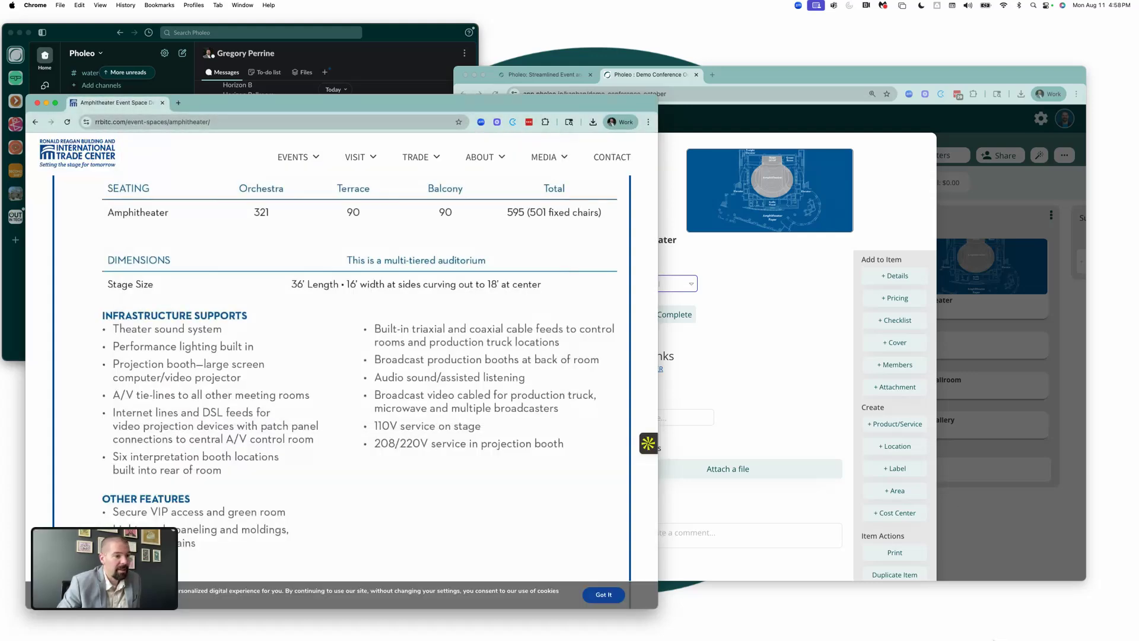
# - Open the saved Amphitheater PDF from Downloads in Preview and delete its first two pages, keeping only the specifications page
pyautogui.click(935, 617)
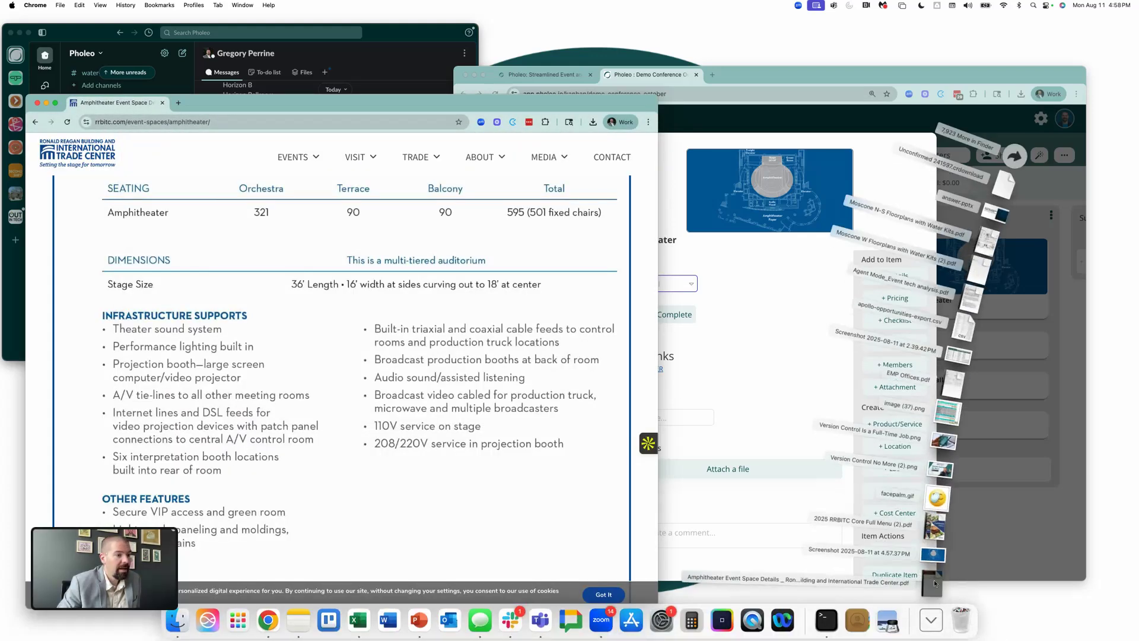
pyautogui.click(993, 460)
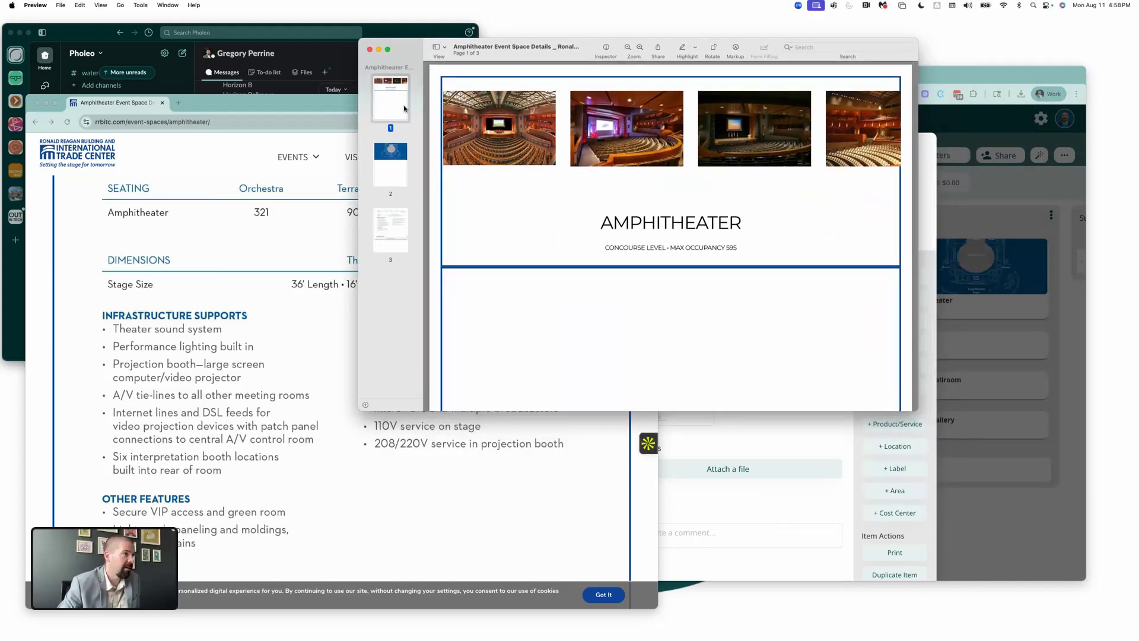
pyautogui.press('BackSpace')
pyautogui.press('BackSpace')
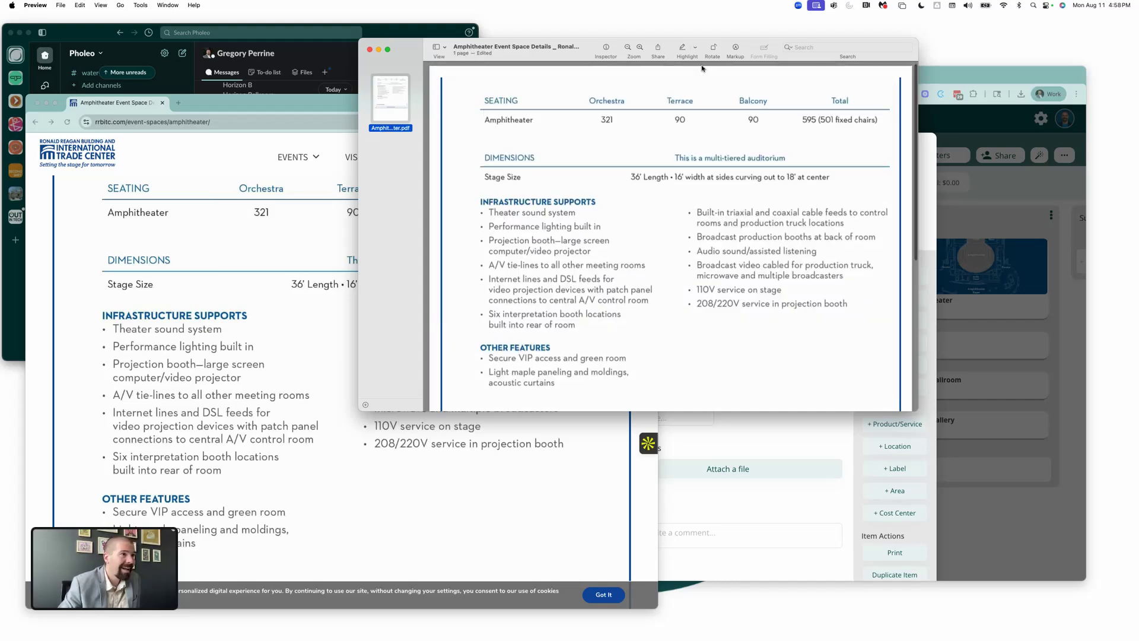
# - Show the PDF's markup tools, save the shortened document and close it
pyautogui.click(735, 50)
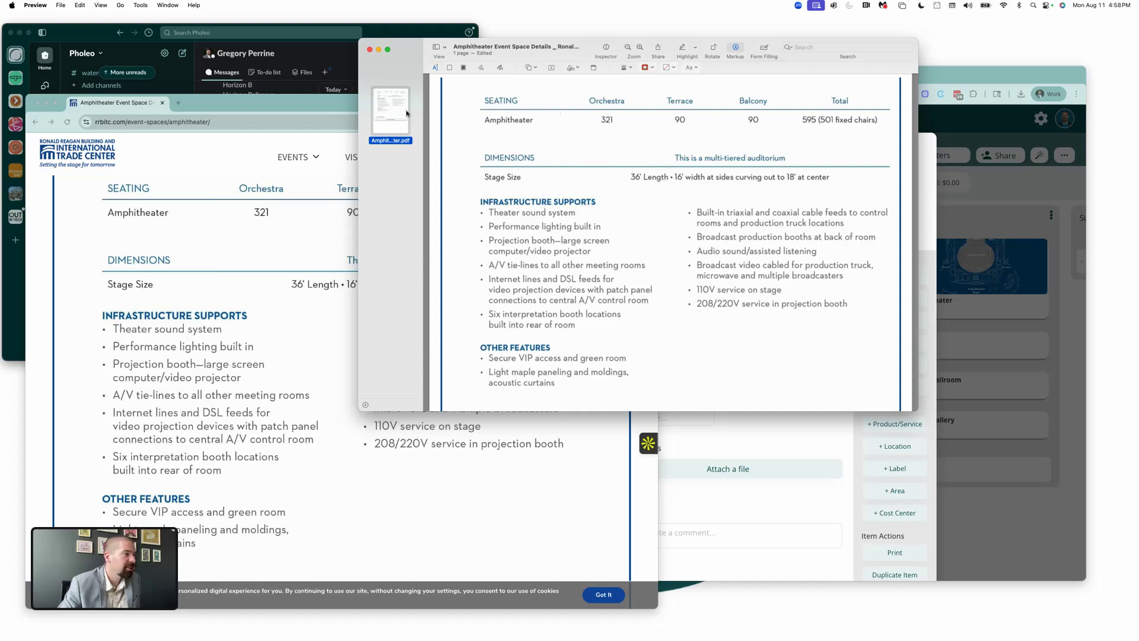
pyautogui.click(65, 5)
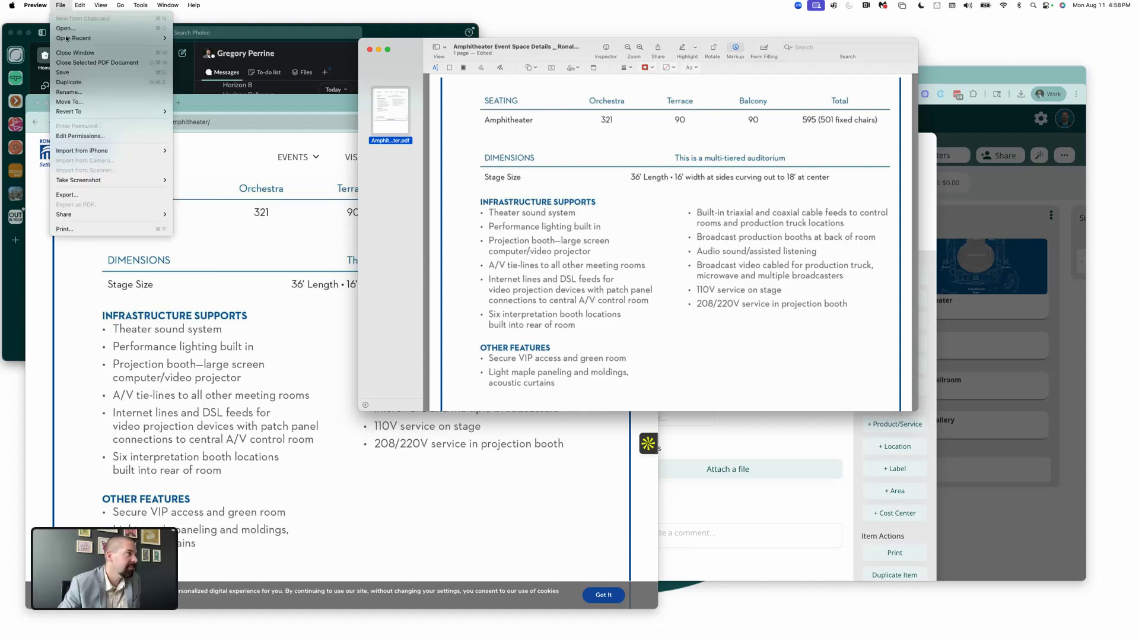
pyautogui.click(80, 82)
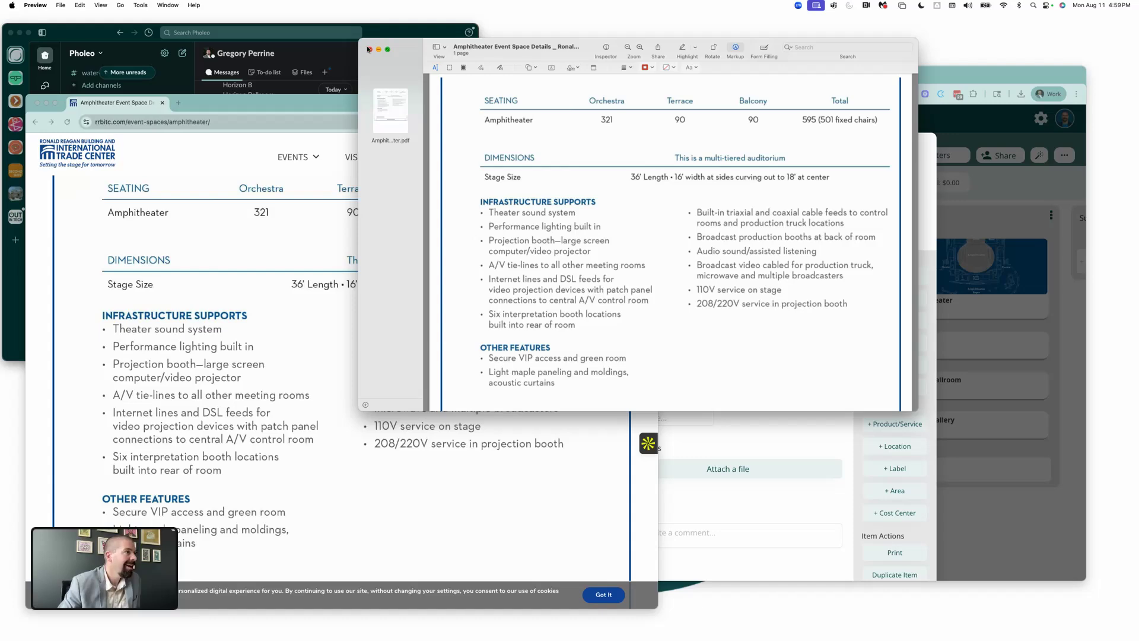
pyautogui.click(370, 50)
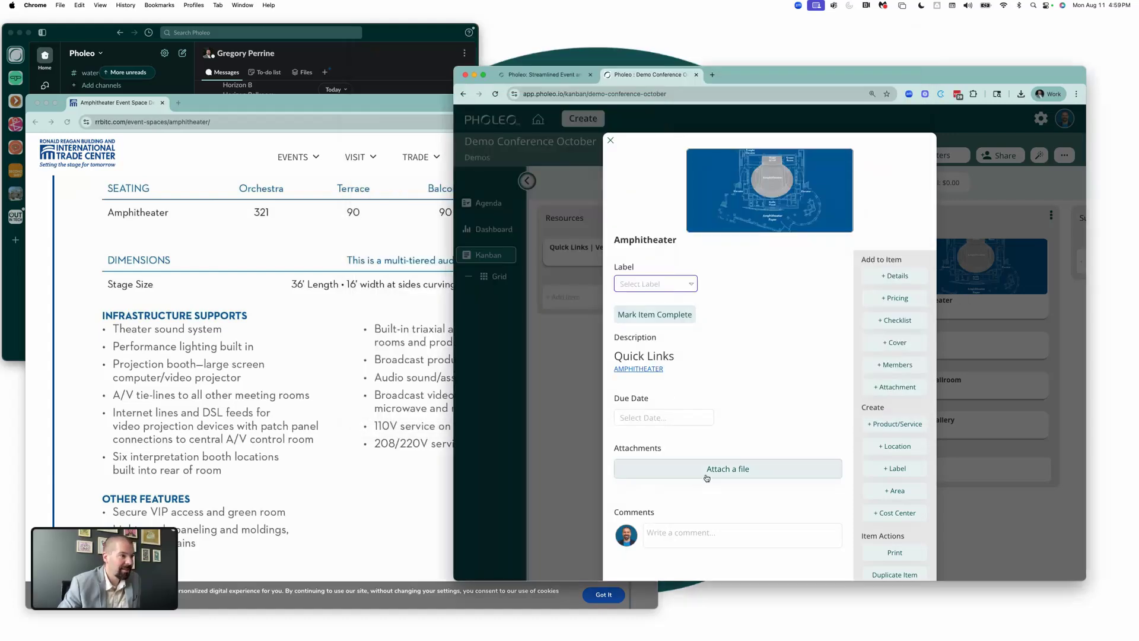
# - In Pholeo, attach the Amphitheater Event Space Details PDF to the Amphitheater item and open the attachment
pyautogui.click(741, 472)
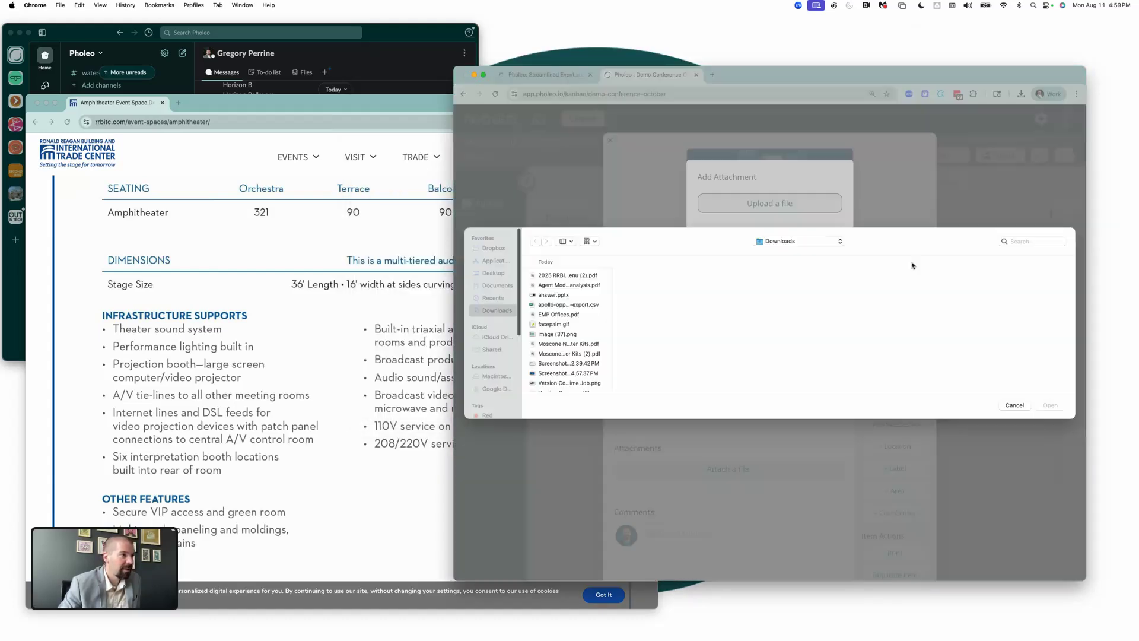
pyautogui.doubleClick(567, 296)
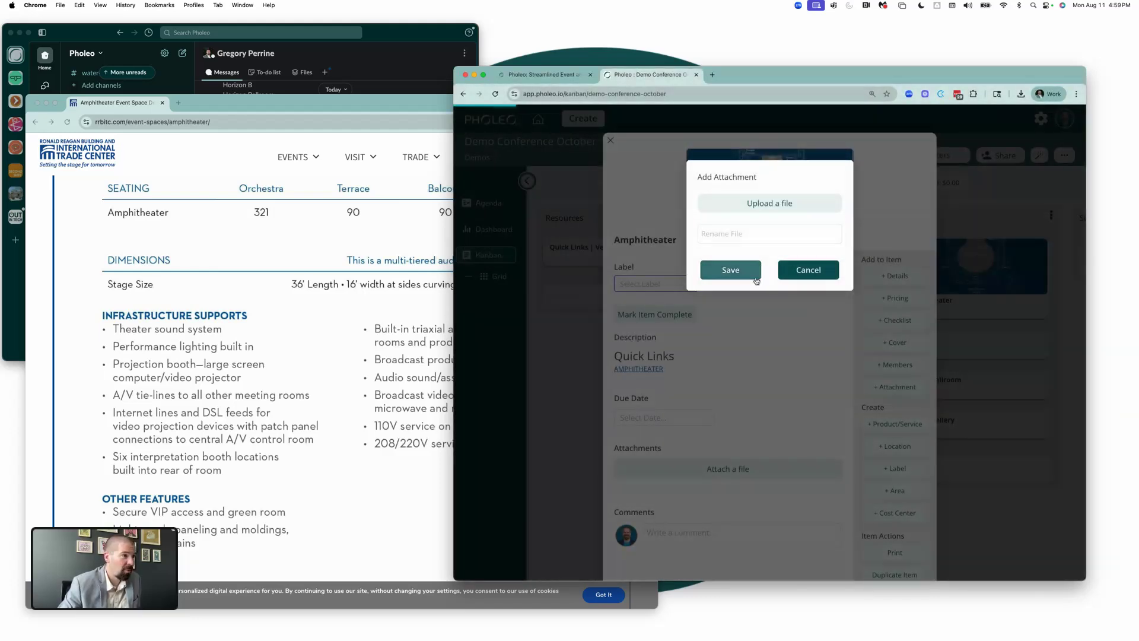
pyautogui.click(731, 270)
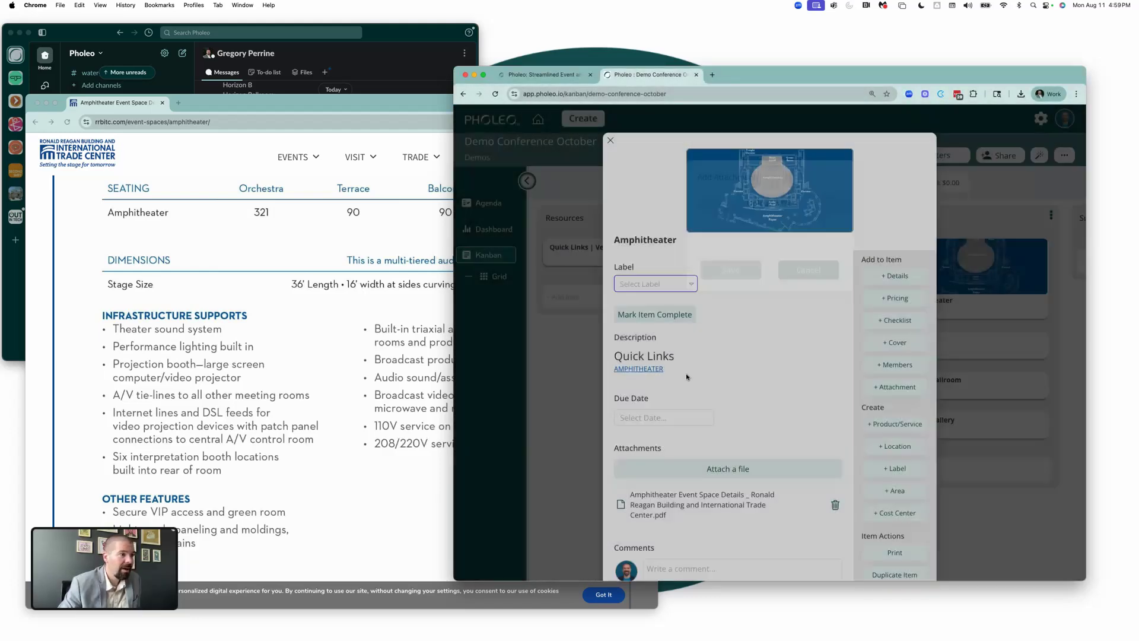
pyautogui.scroll(-1, 621, 467)
pyautogui.click(621, 463)
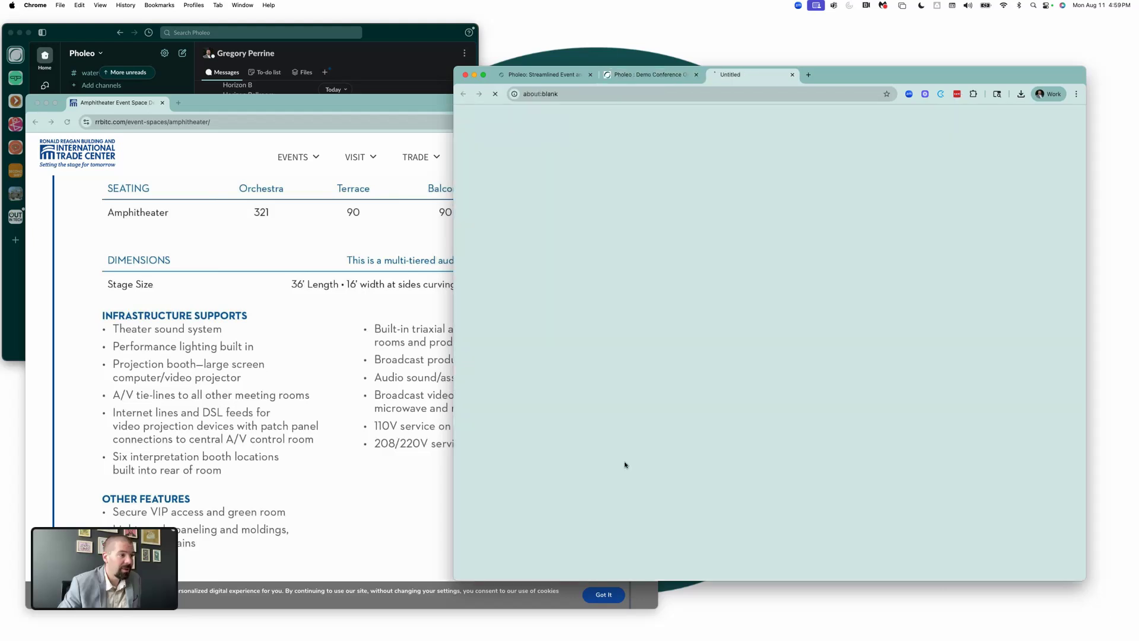
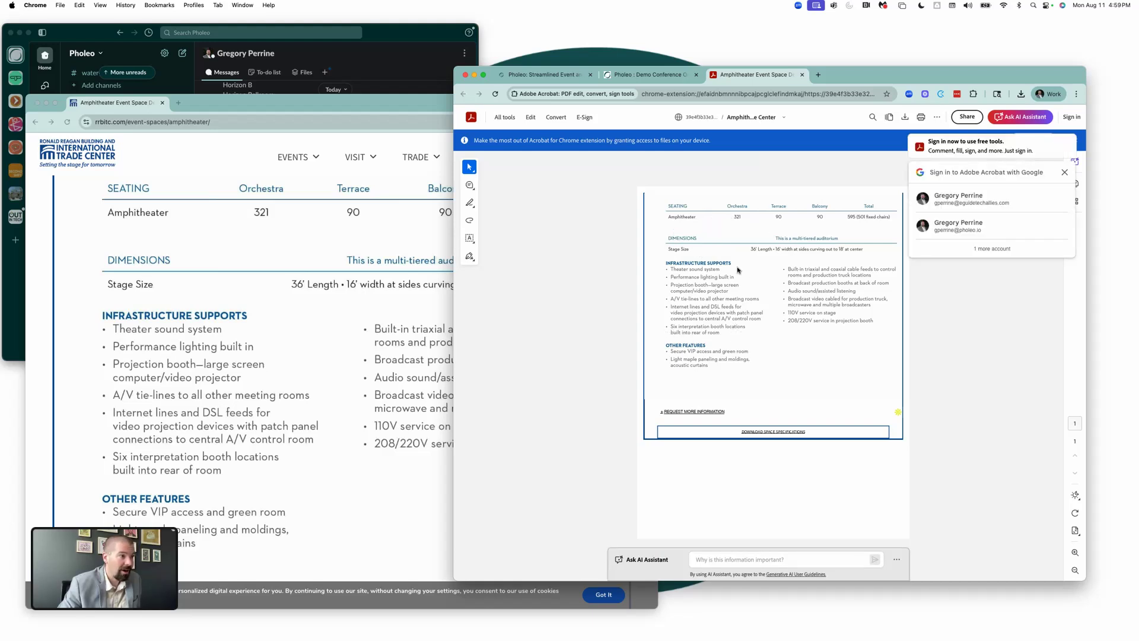
# - Close the Amphitheater attachment and its item, and open the Atrium page from the venue website's event spaces
pyautogui.click(802, 75)
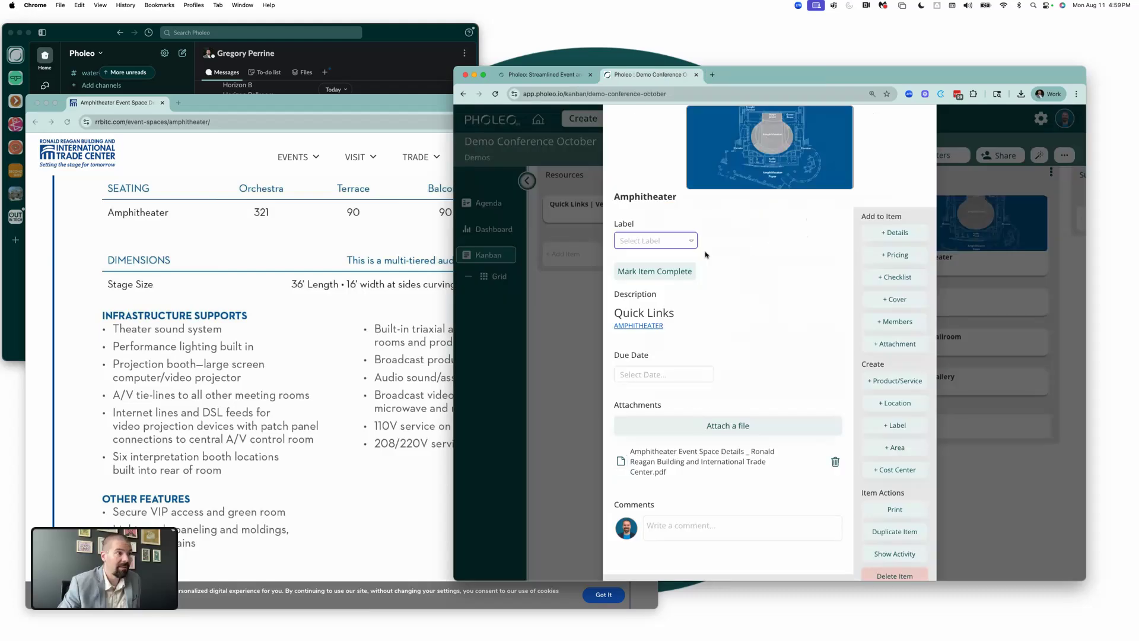
pyautogui.click(949, 299)
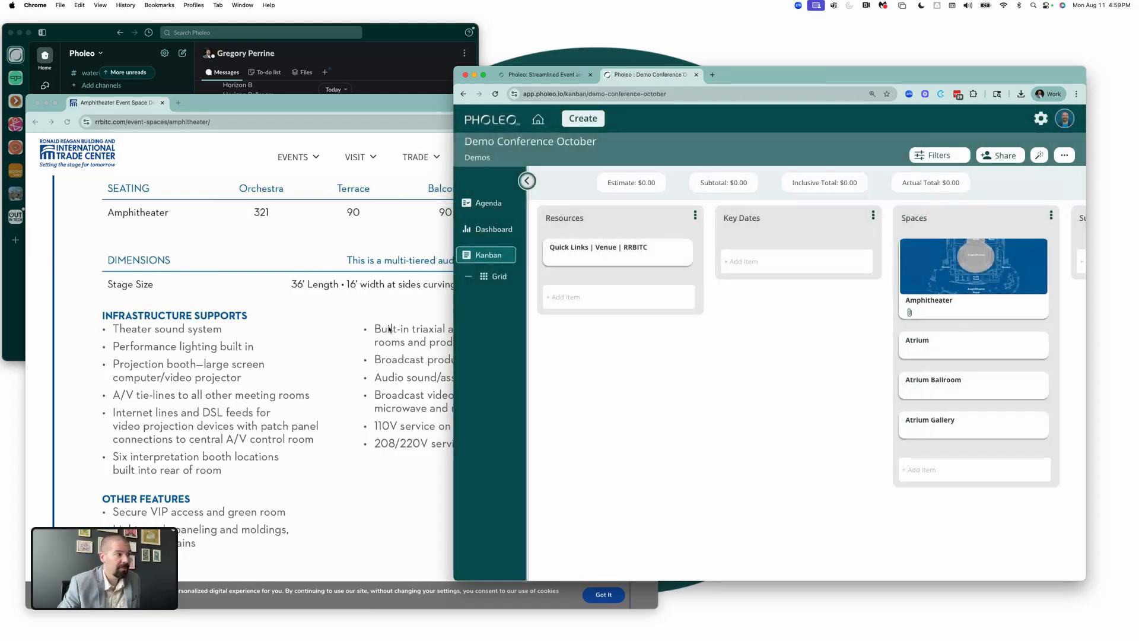
pyautogui.click(374, 157)
pyautogui.click(35, 122)
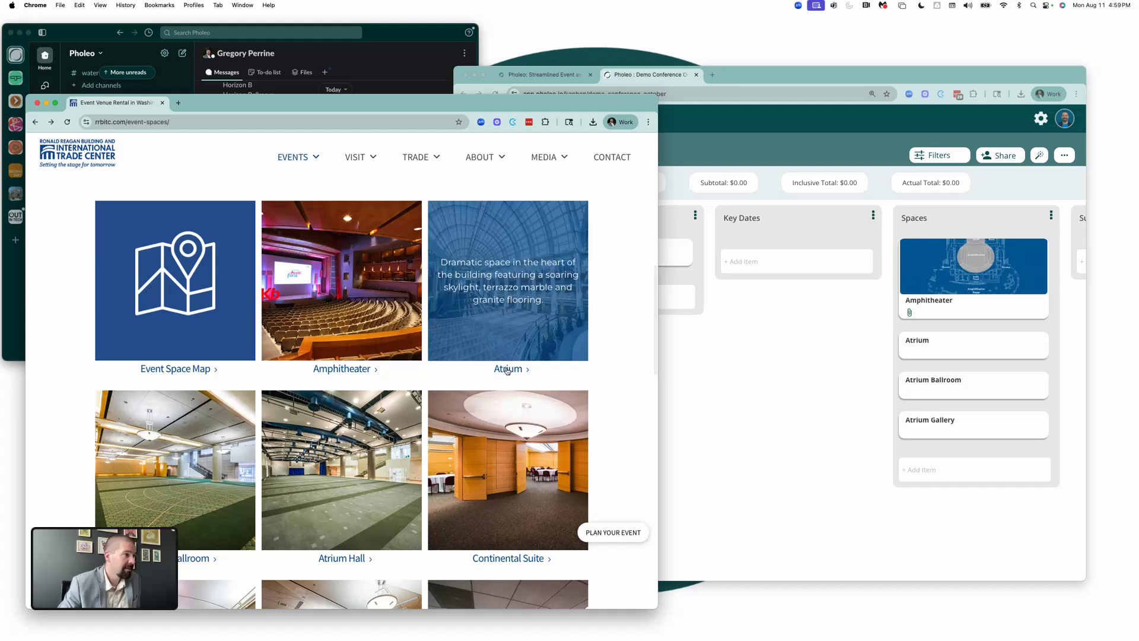
pyautogui.click(509, 370)
pyautogui.scroll(-1, 344, 356)
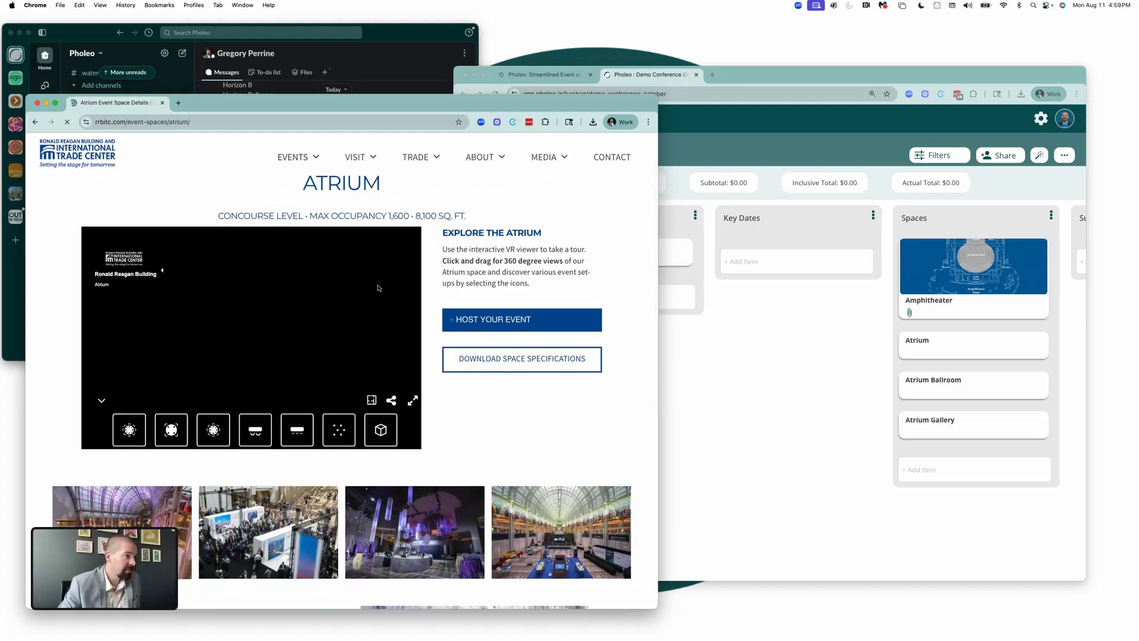
# - Open the Atrium space specifications PDF from the venue page and save it to Downloads as Atrium (2)
pyautogui.scroll(-6, 405, 347)
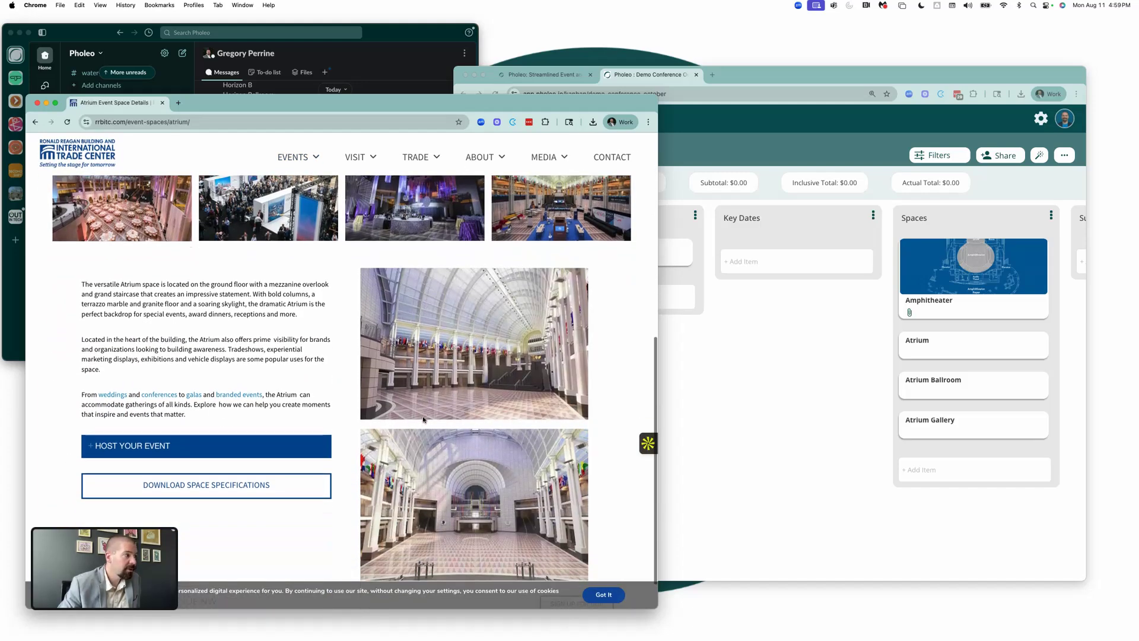
pyautogui.scroll(-1, 151, 366)
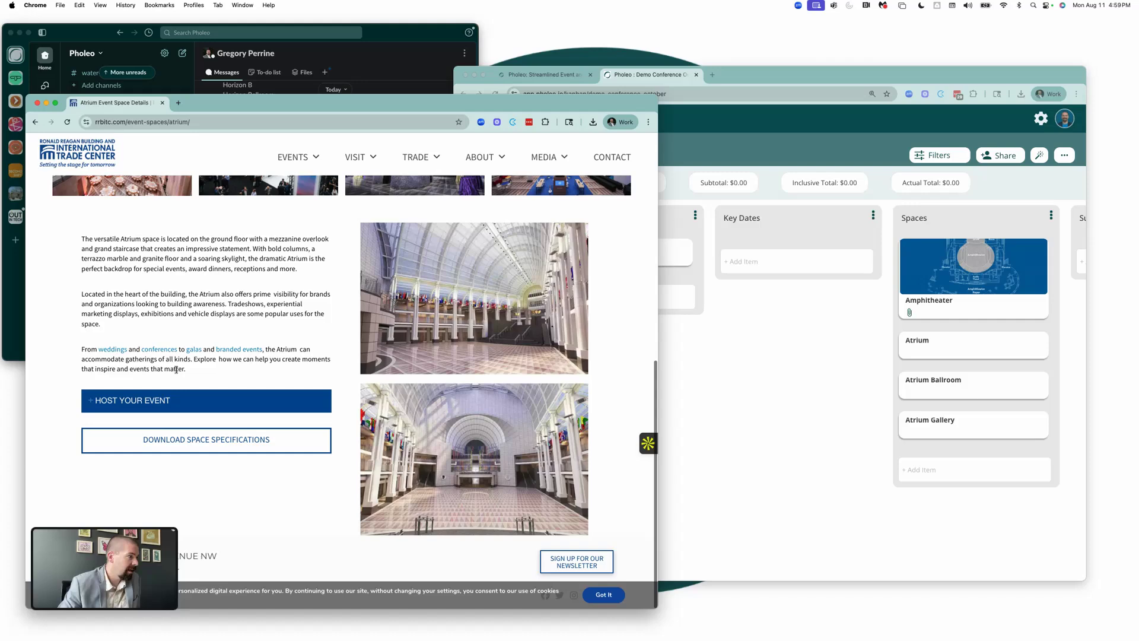
pyautogui.click(234, 440)
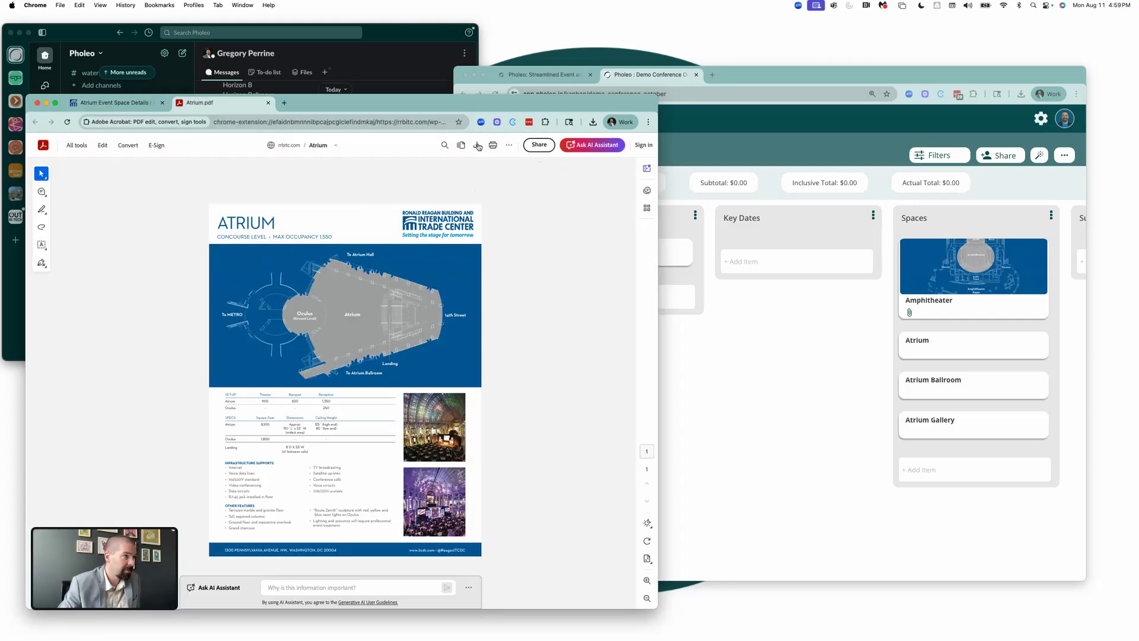
pyautogui.press('super+s')
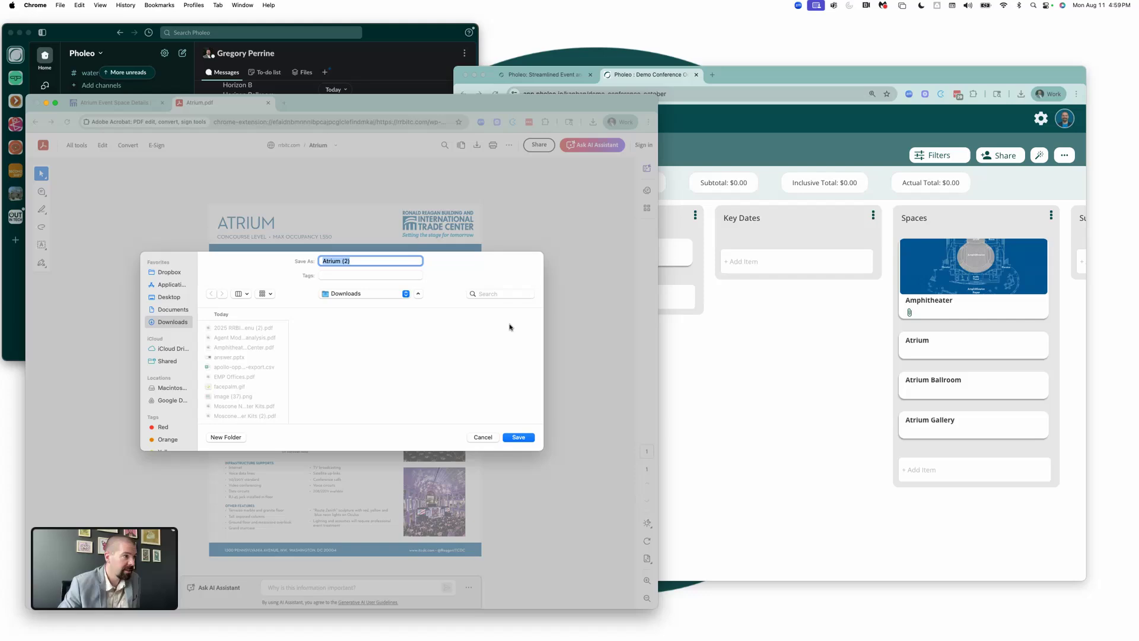
pyautogui.click(519, 438)
# - In Pholeo, attach Atrium (2).pdf from Downloads to the Atrium item in the Spaces column
pyautogui.click(775, 399)
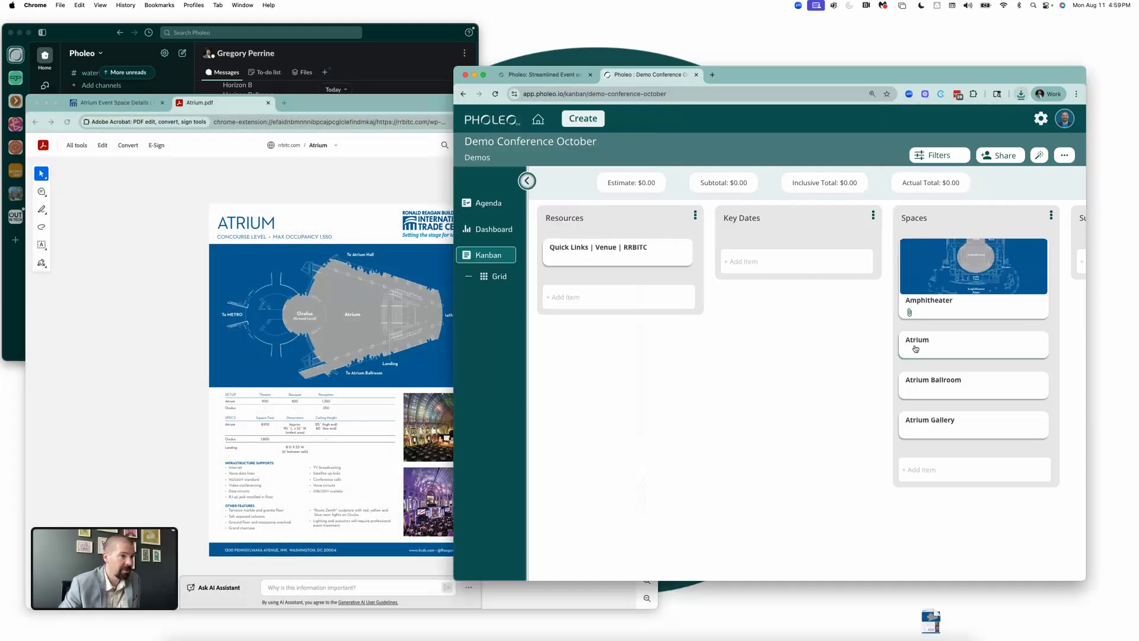
pyautogui.click(973, 345)
pyautogui.click(717, 368)
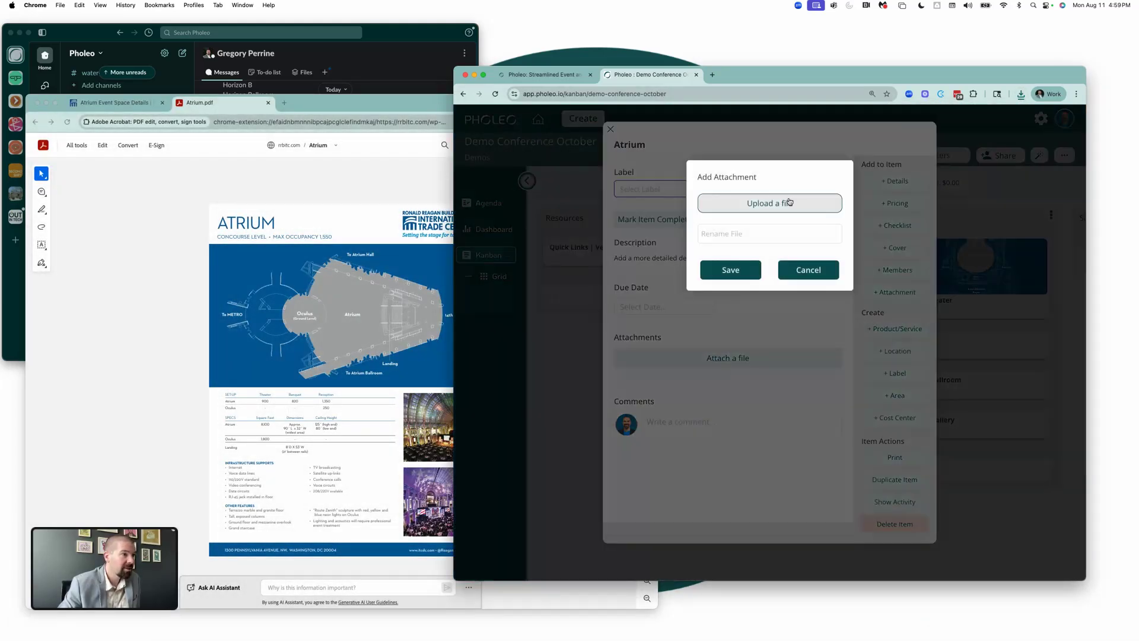
pyautogui.click(790, 201)
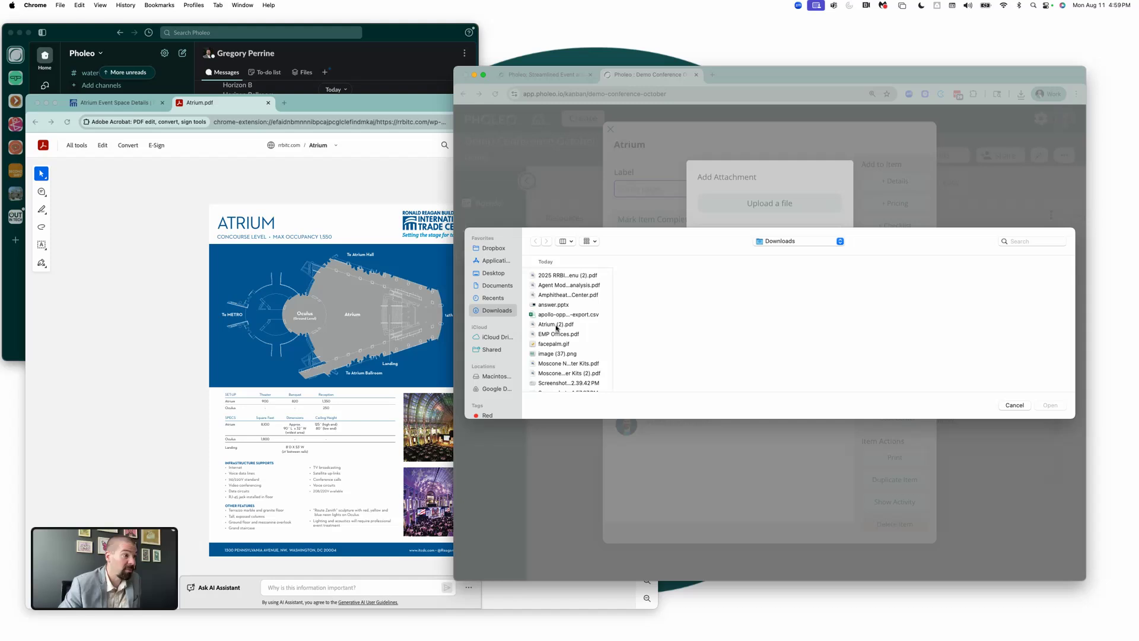
pyautogui.doubleClick(560, 324)
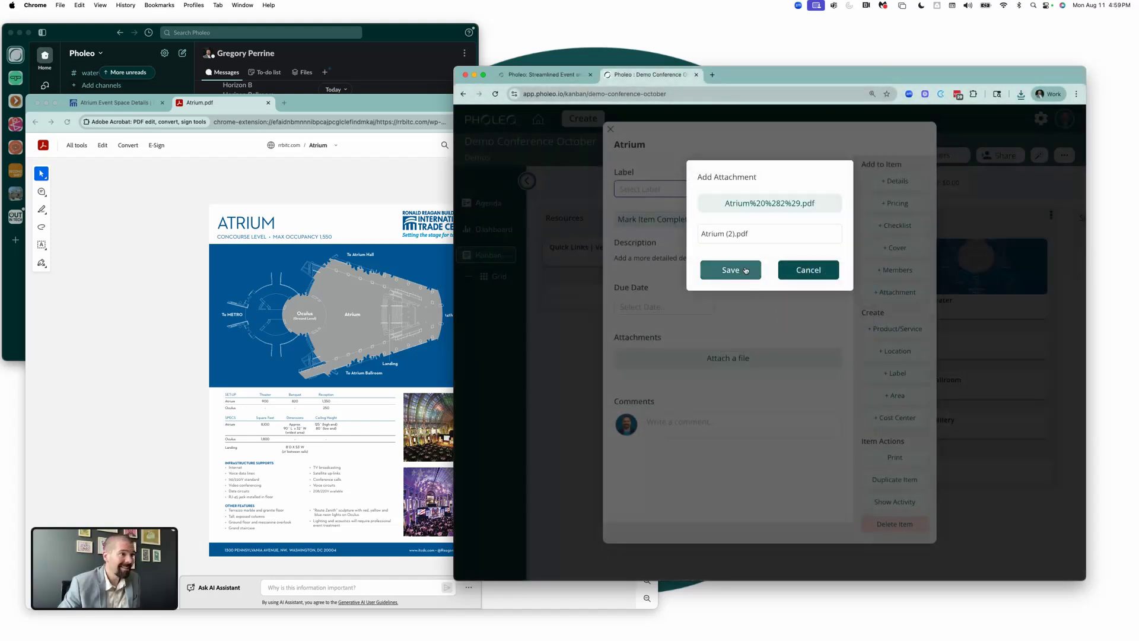
pyautogui.click(746, 270)
# - Enlarge the Atrium PDF in the other browser window and capture a screenshot of its blue floor plan
pyautogui.click(375, 359)
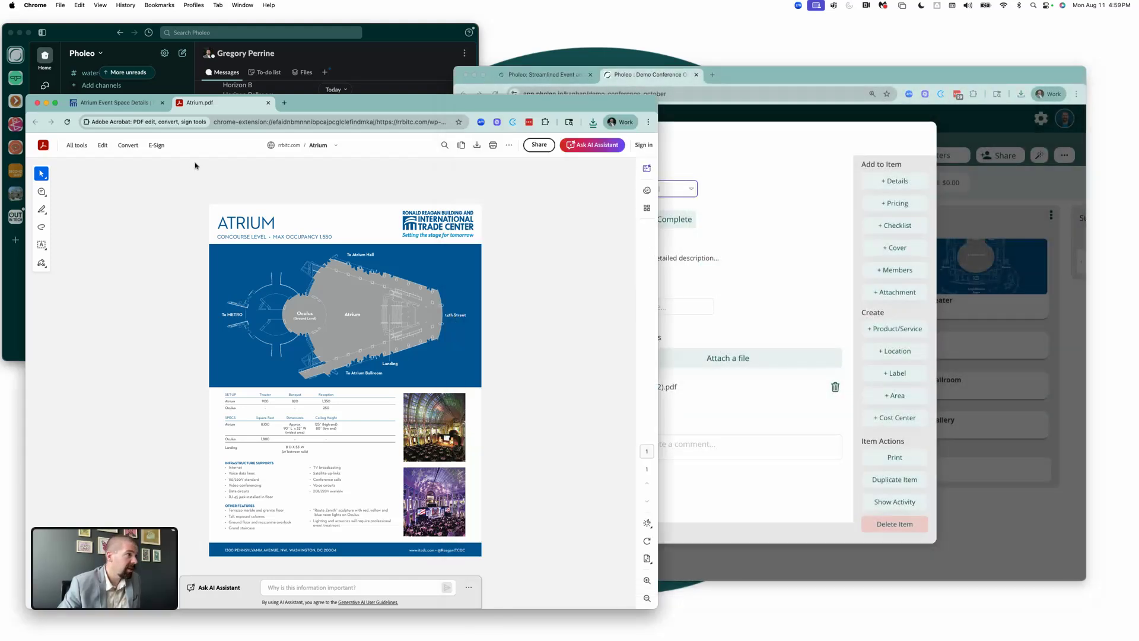
pyautogui.click(647, 581)
pyautogui.scroll(-3, 488, 423)
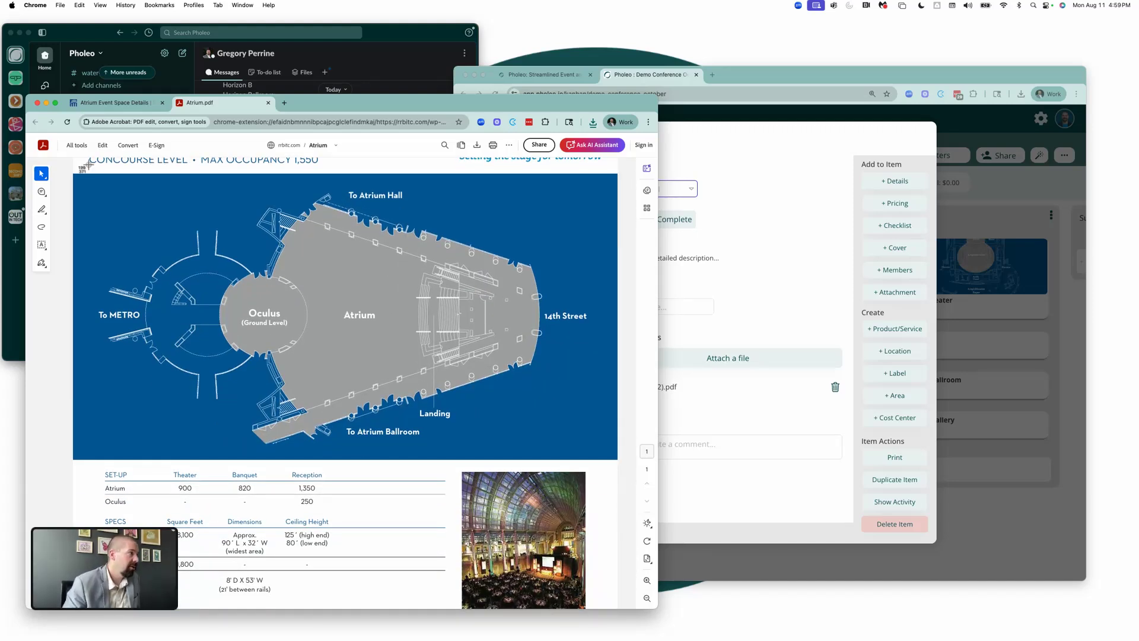
pyautogui.moveTo(73, 173); pyautogui.dragTo(503, 370)
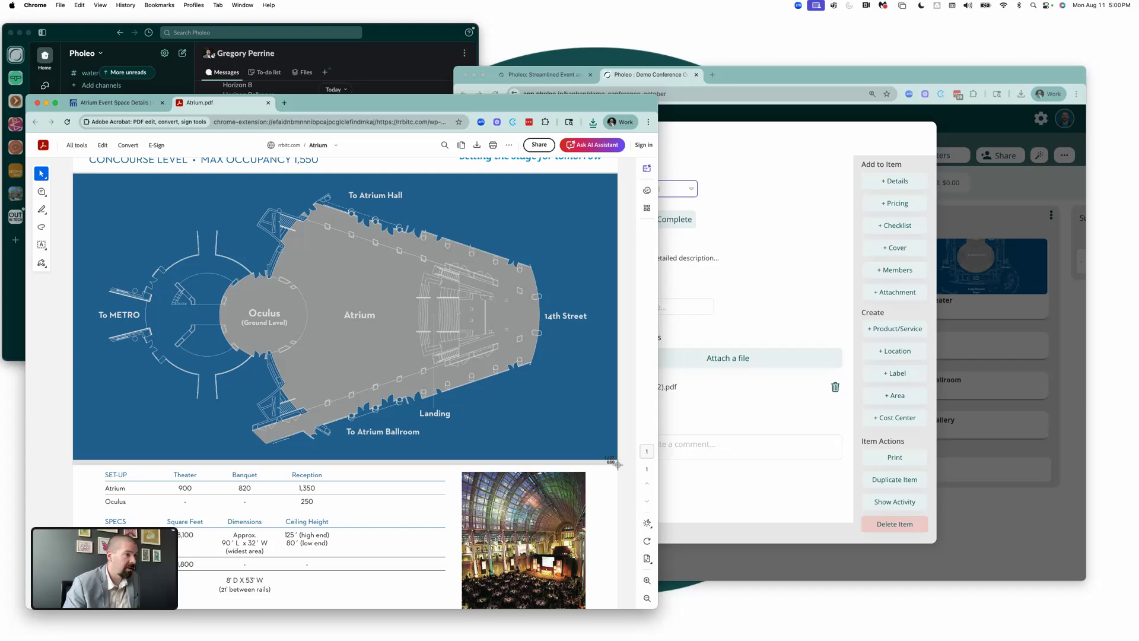
# - Close the Atrium PDF and upload the newest floor plan screenshot as the Atrium item's cover image in Pholeo
pyautogui.click(824, 369)
pyautogui.click(895, 247)
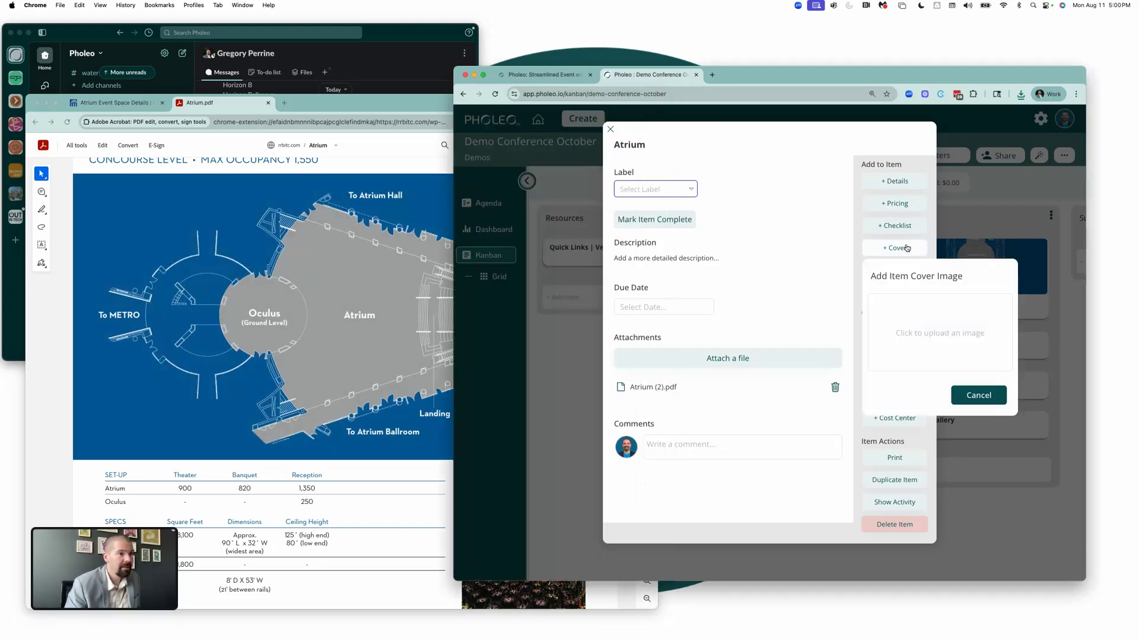
pyautogui.click(350, 254)
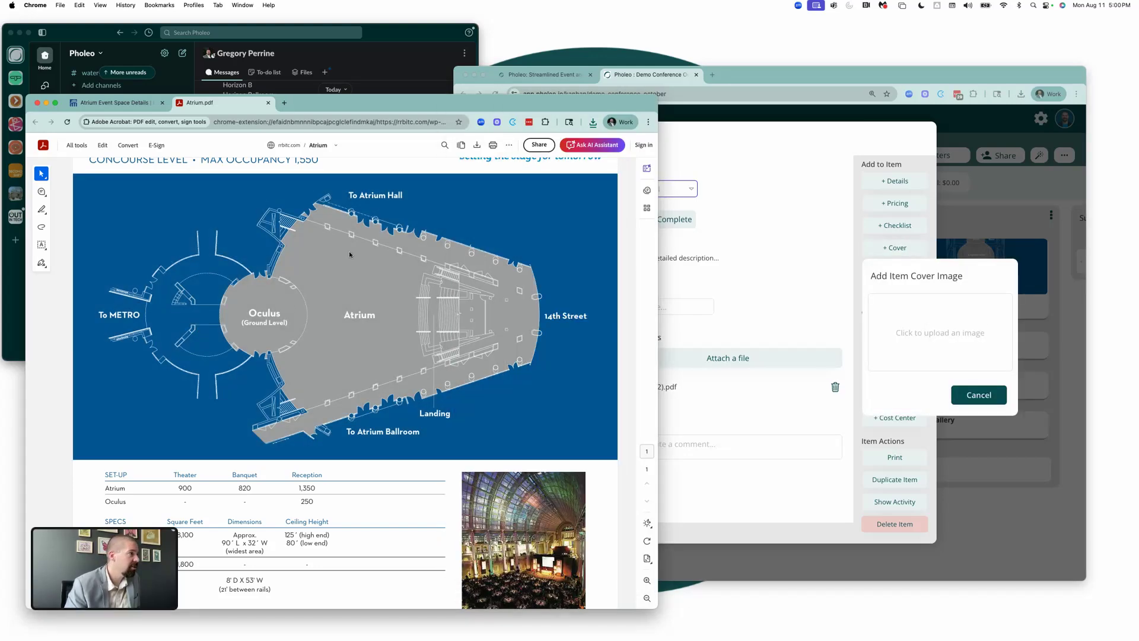
pyautogui.click(267, 104)
pyautogui.click(176, 122)
pyautogui.click(875, 341)
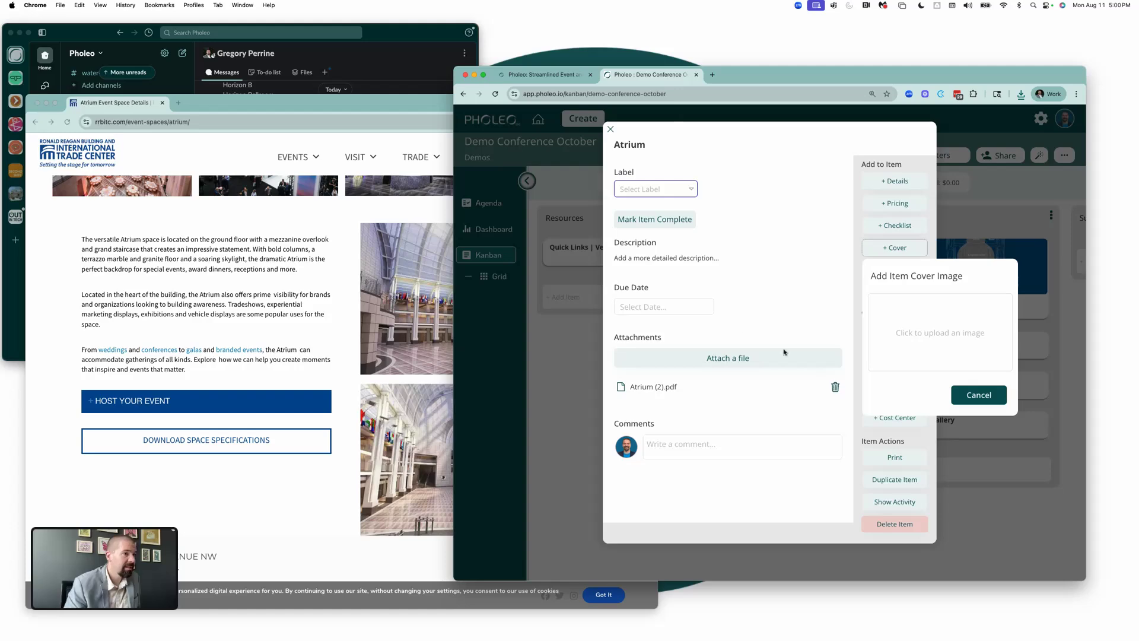
pyautogui.click(931, 620)
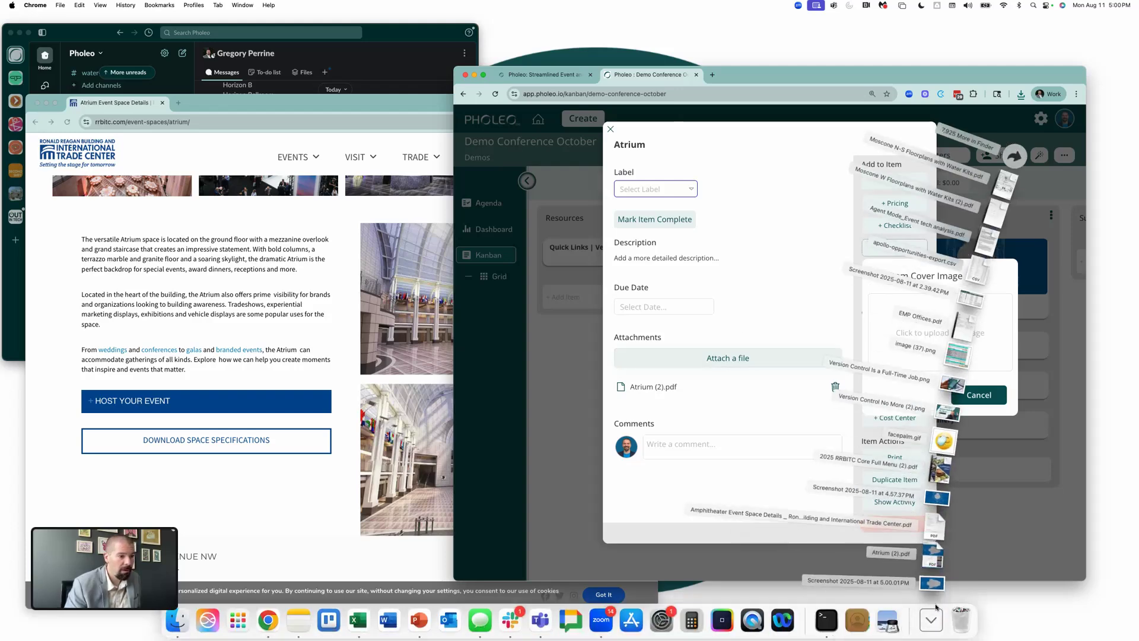
pyautogui.moveTo(931, 581); pyautogui.dragTo(941, 338)
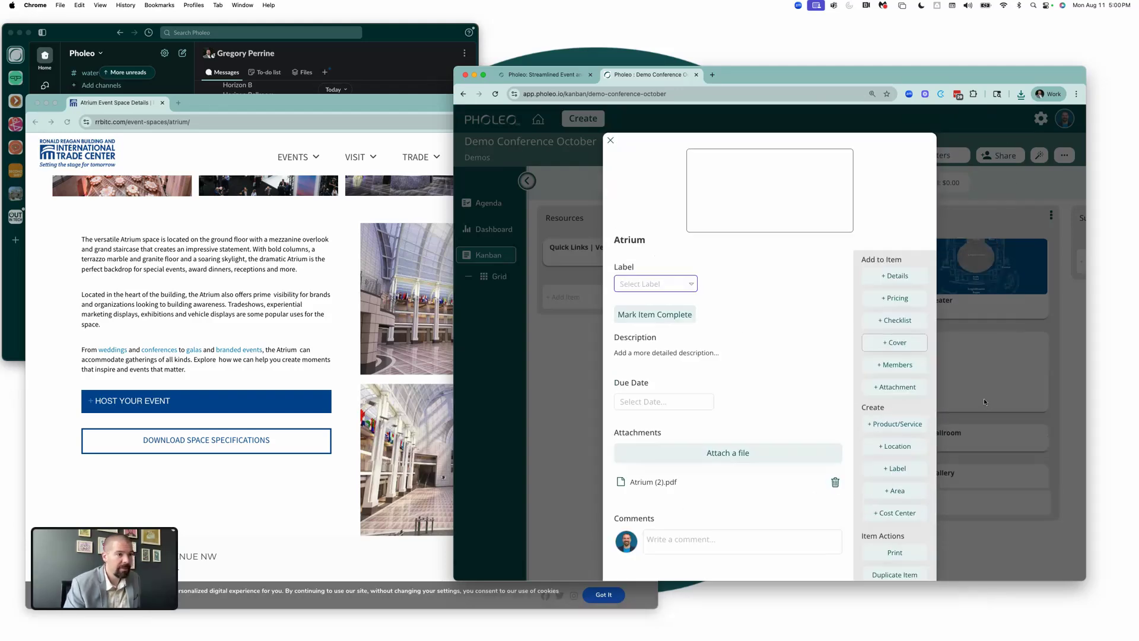
# - Start the Atrium item's description with the level-2 heading "Quick Links"
pyautogui.click(664, 354)
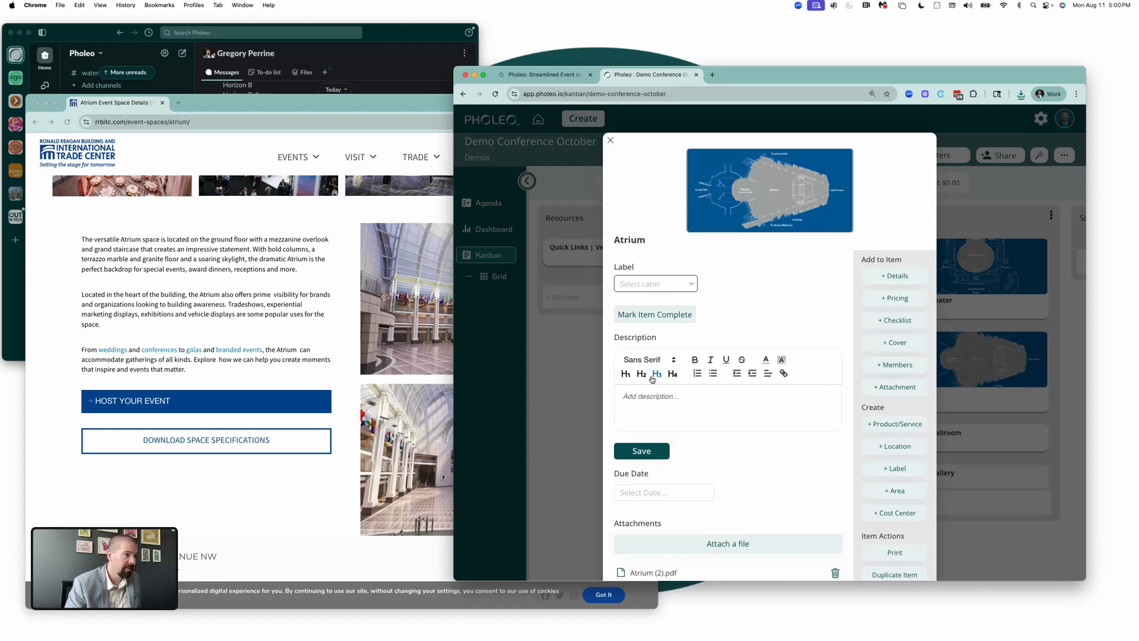
pyautogui.click(640, 375)
pyautogui.write('Quick')
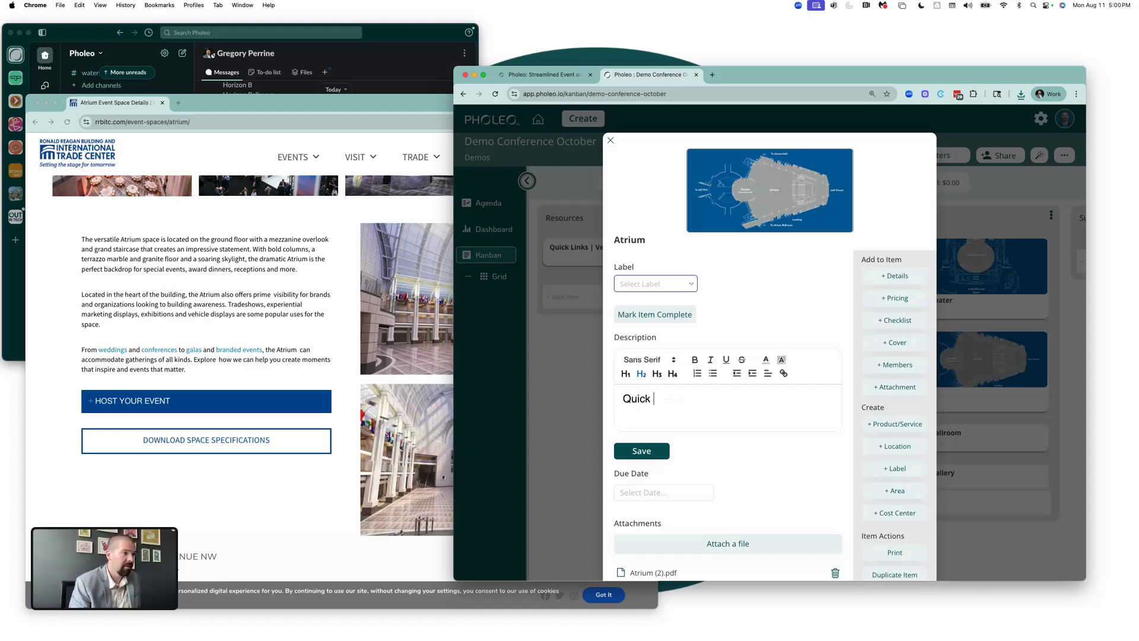
pyautogui.write(' Links')
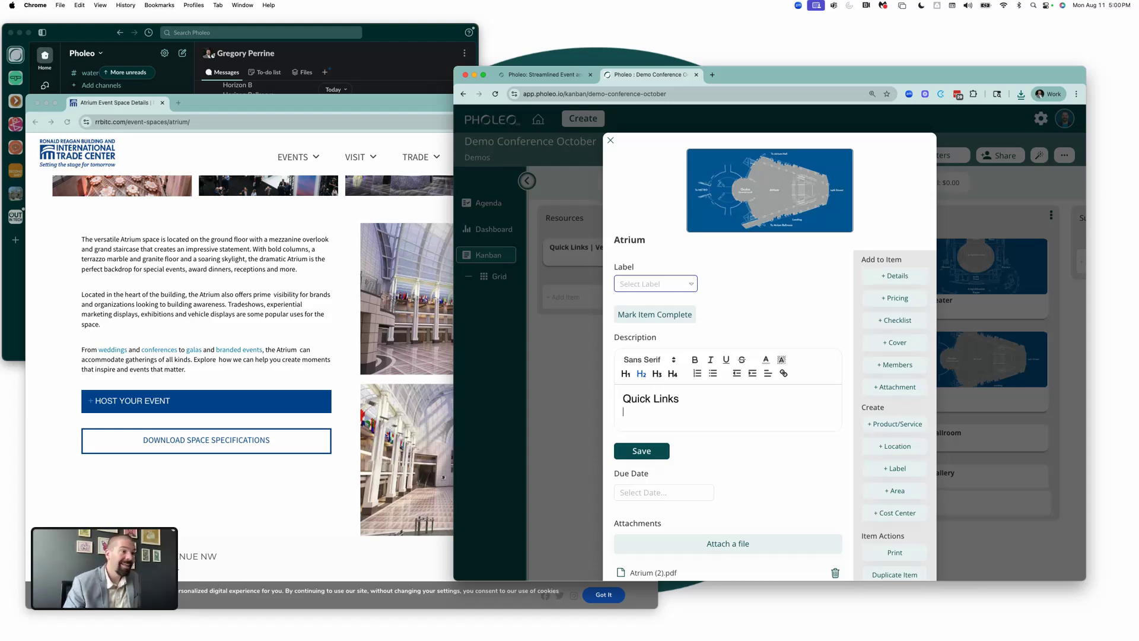
# - Add the level-3 heading line "Atrium Specs" beneath Quick Links, checking the Atrium web page for the wording
pyautogui.click(299, 328)
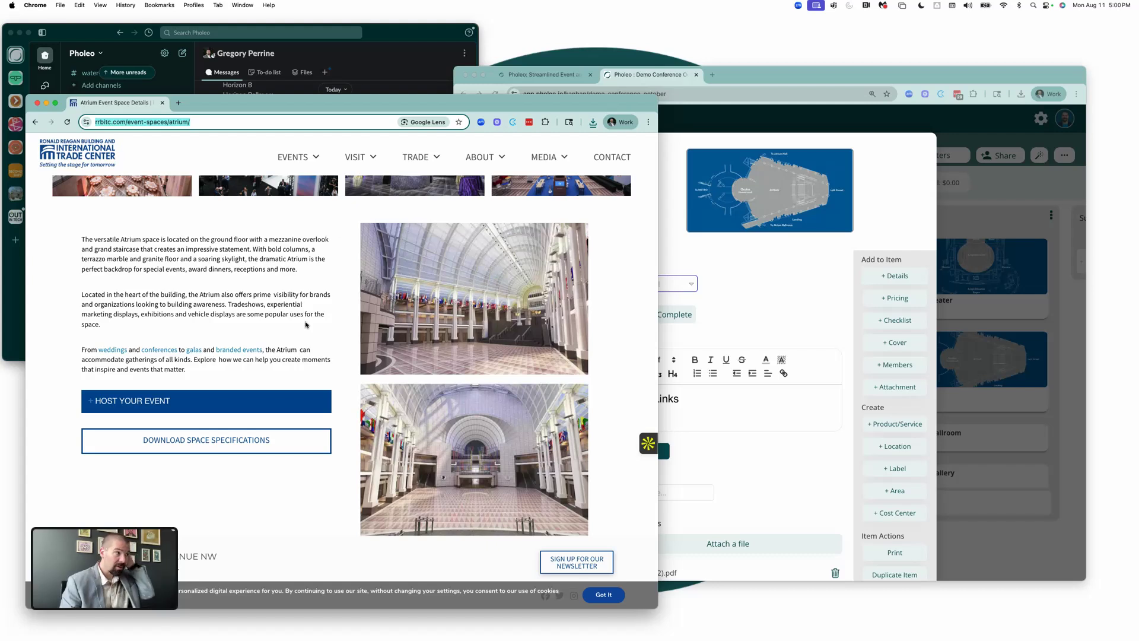
pyautogui.click(751, 378)
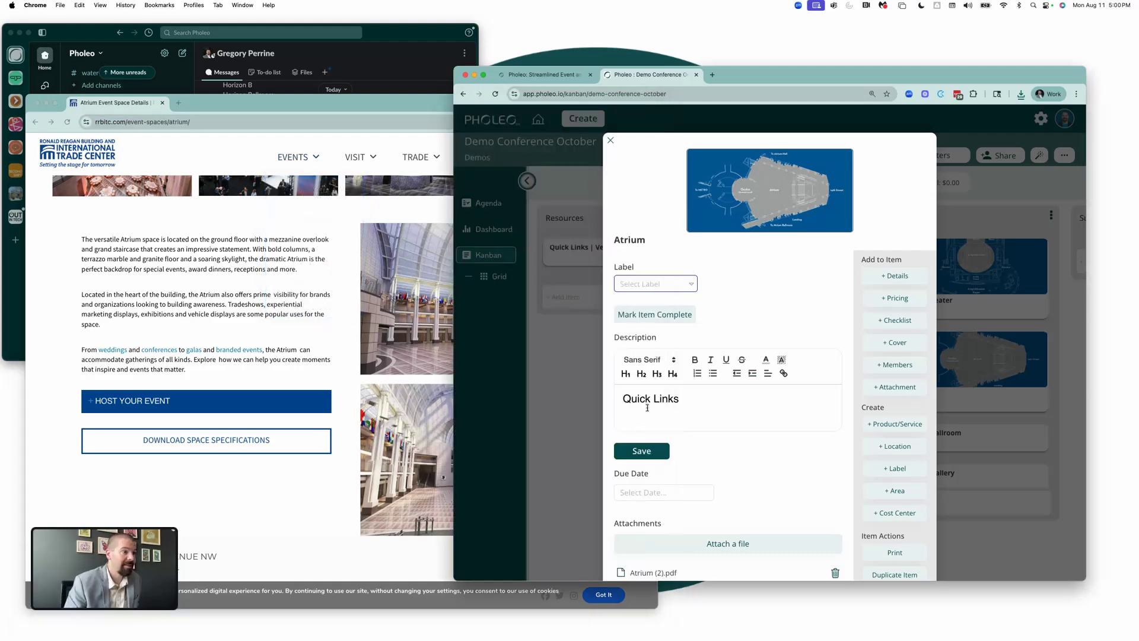
pyautogui.click(657, 373)
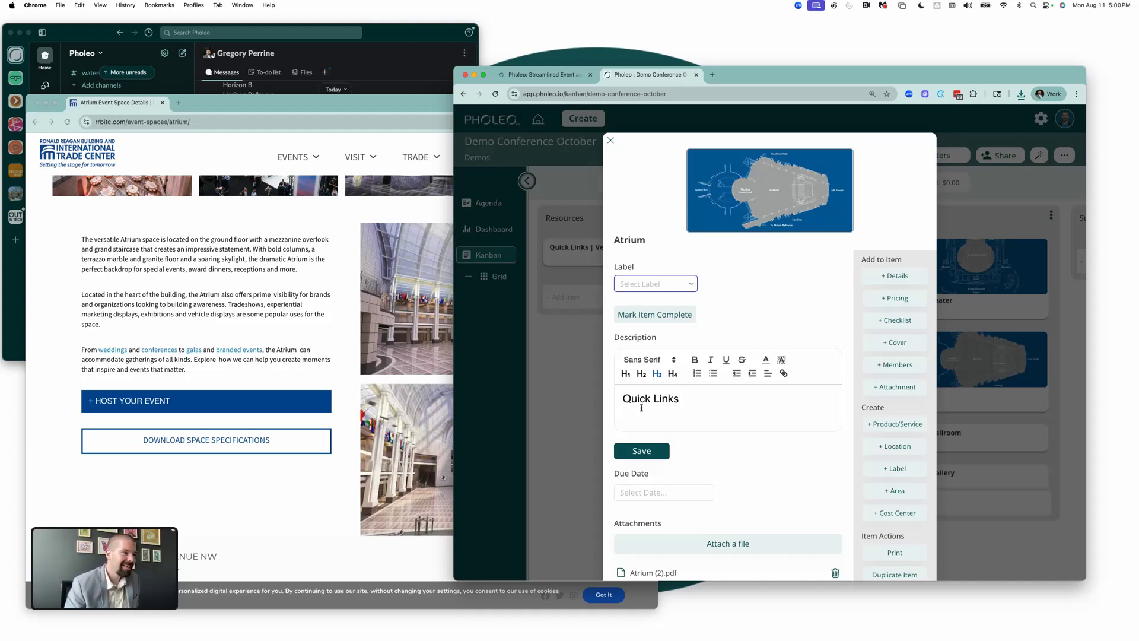
pyautogui.write('T')
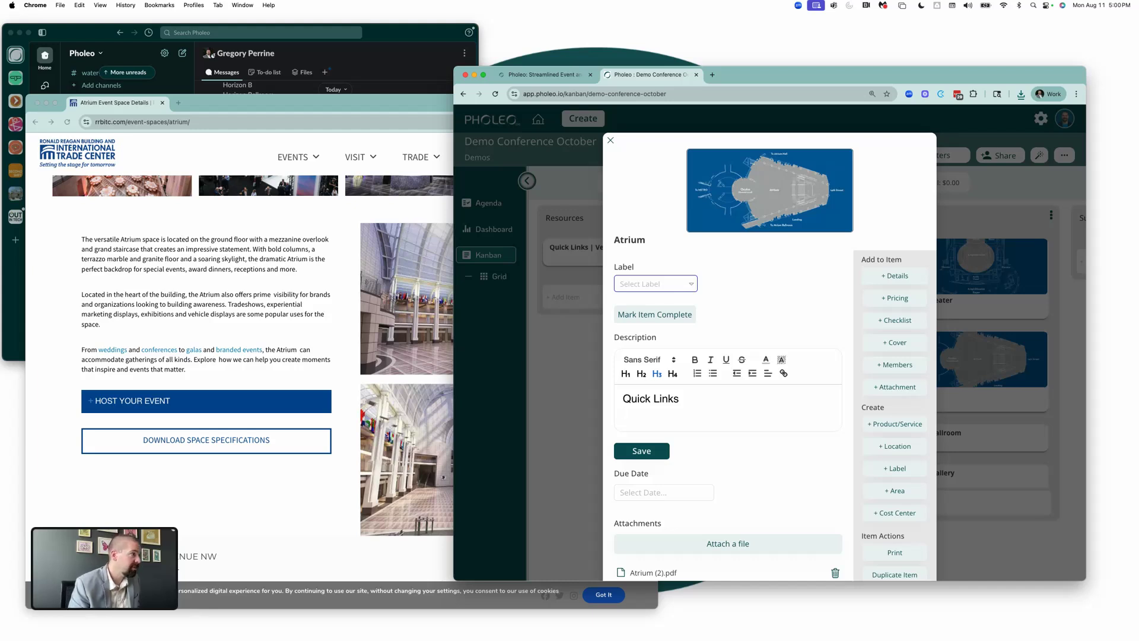
pyautogui.write('rium')
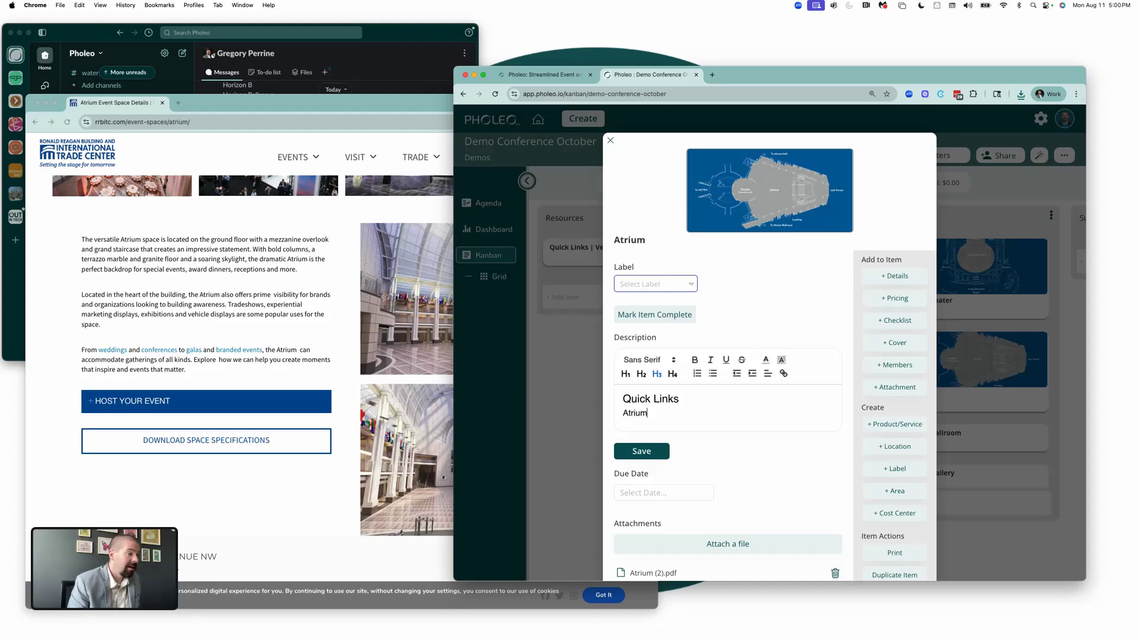
pyautogui.write(' QUick')
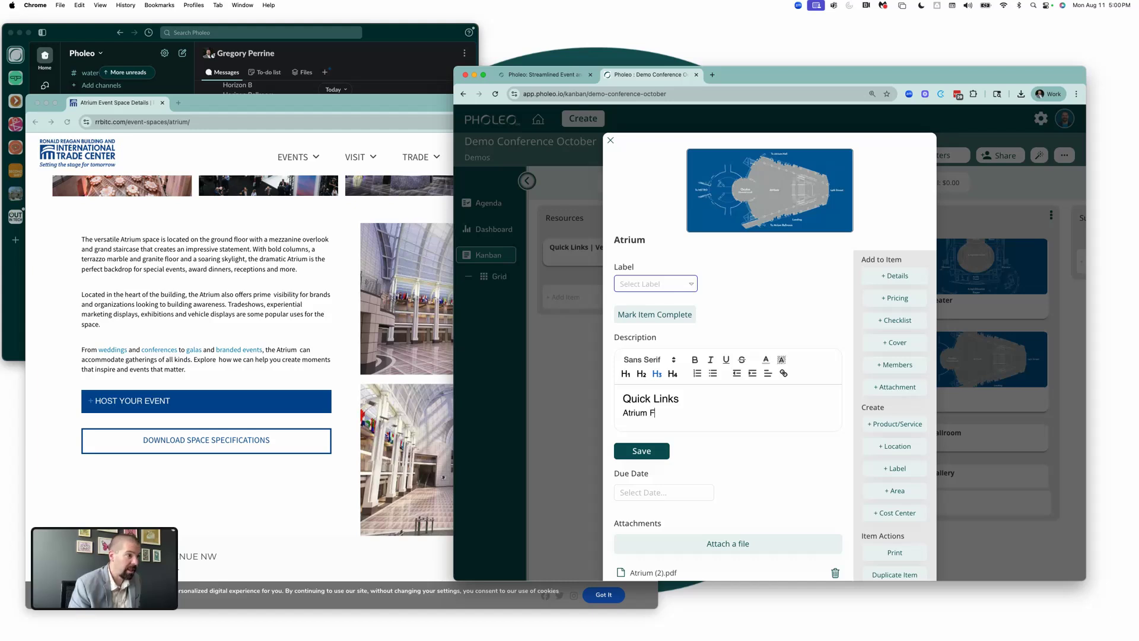
pyautogui.click(403, 317)
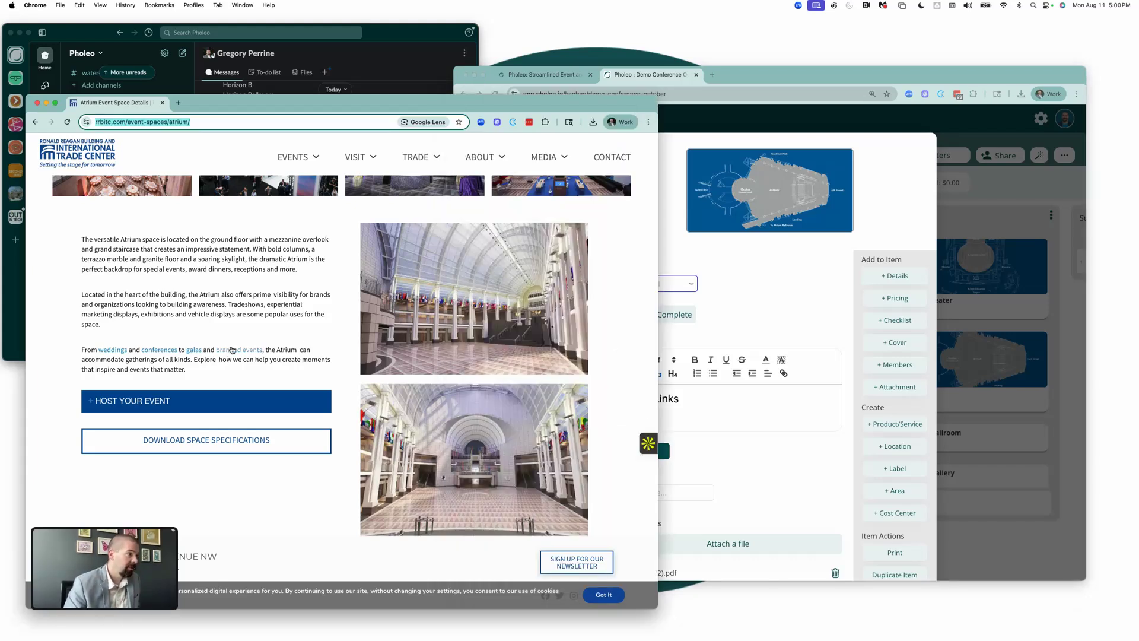
pyautogui.click(729, 434)
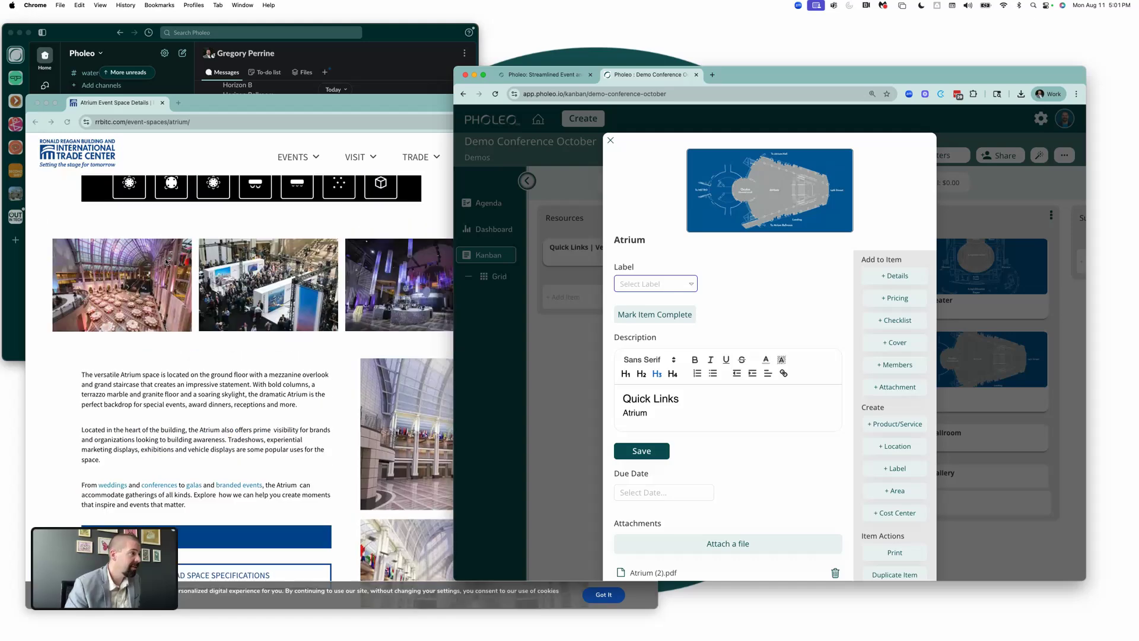
pyautogui.click(670, 410)
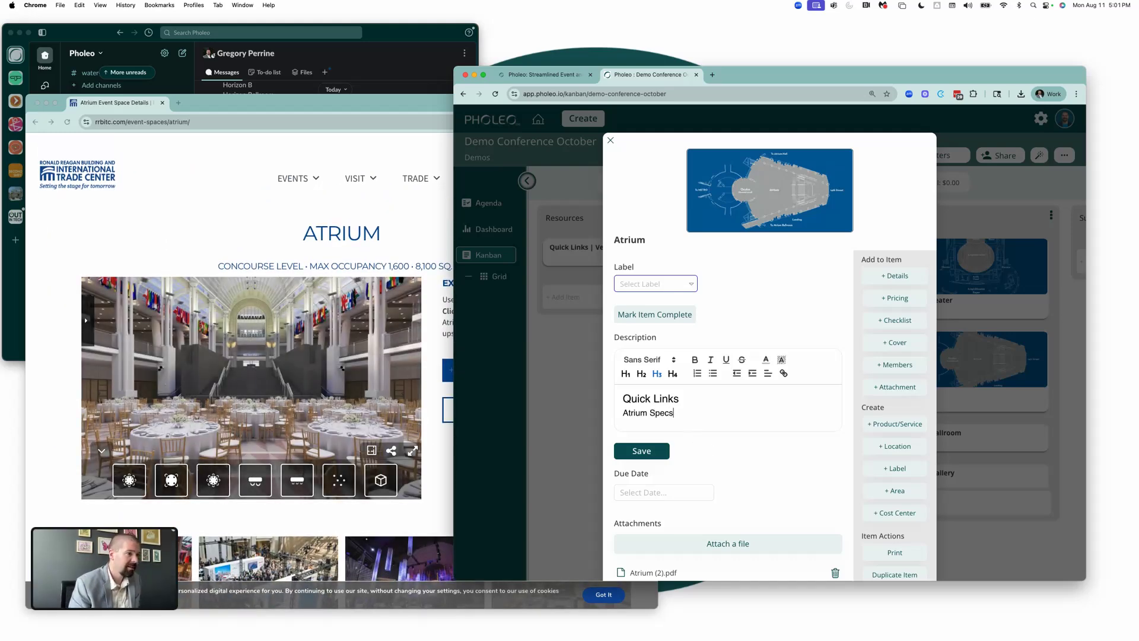
pyautogui.moveTo(691, 410); pyautogui.dragTo(615, 415)
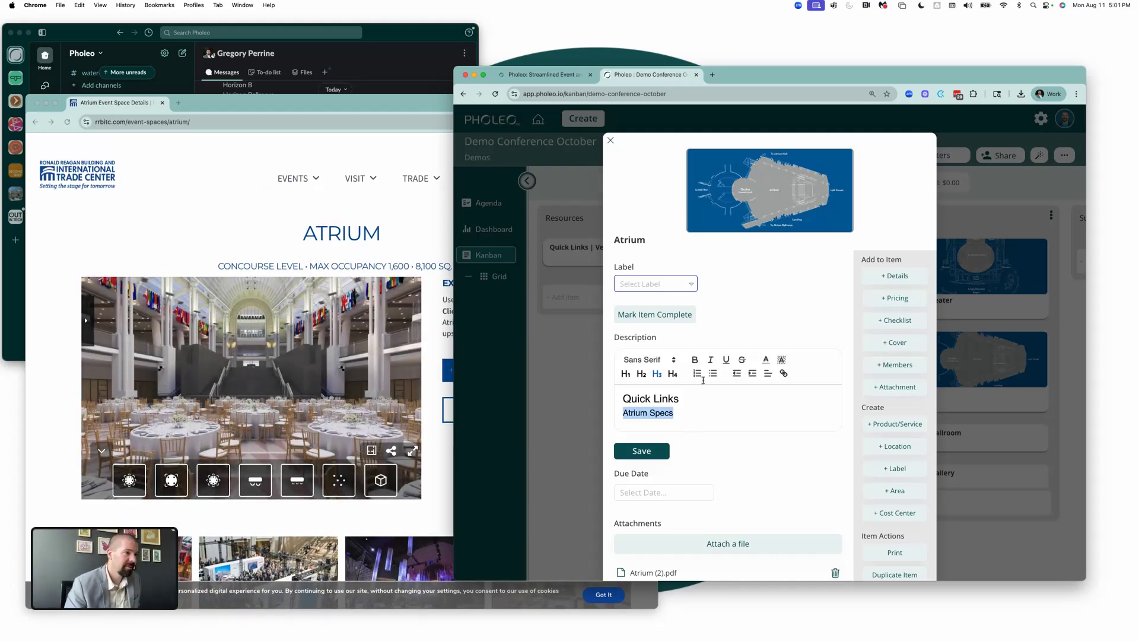
pyautogui.click(784, 373)
pyautogui.click(174, 118)
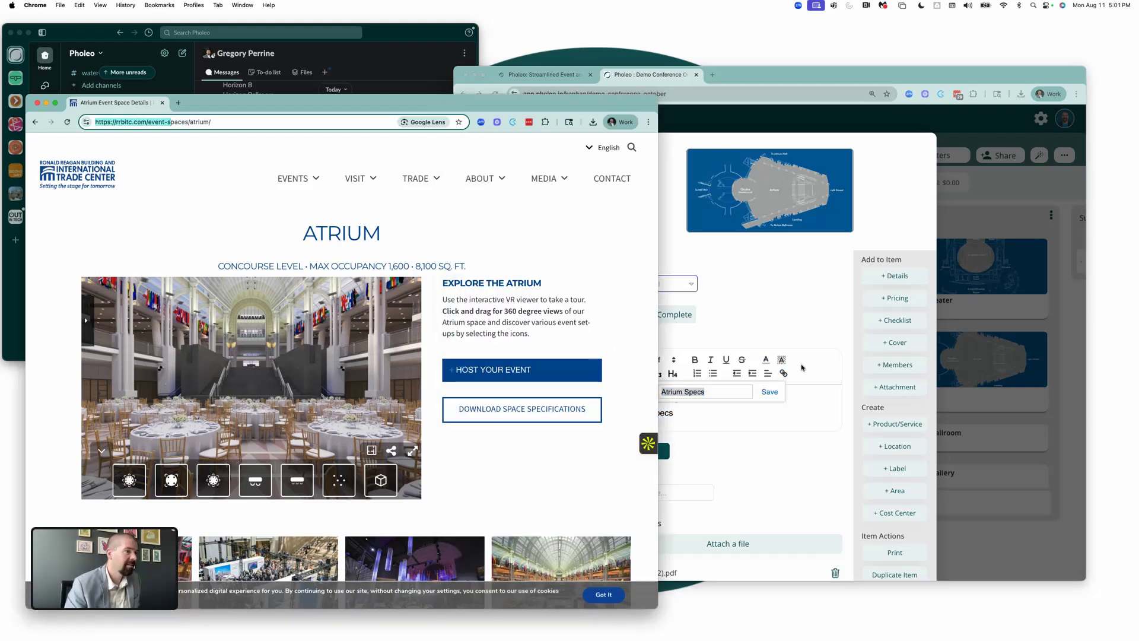
pyautogui.click(244, 122)
pyautogui.press('super+c')
pyautogui.click(738, 393)
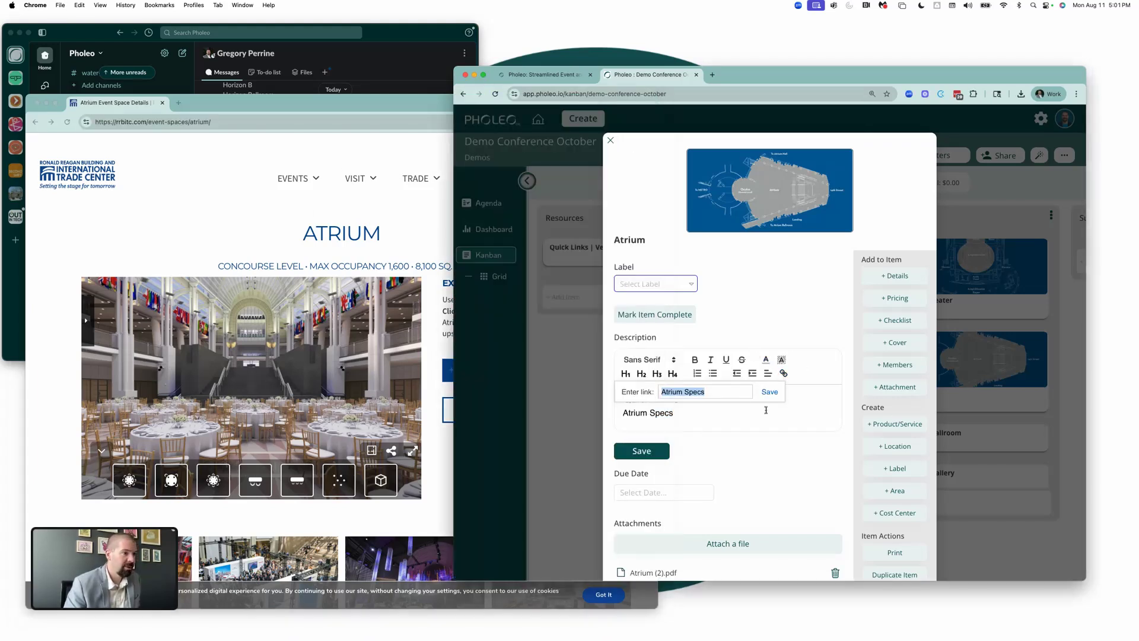
pyautogui.press('super+v')
pyautogui.click(769, 392)
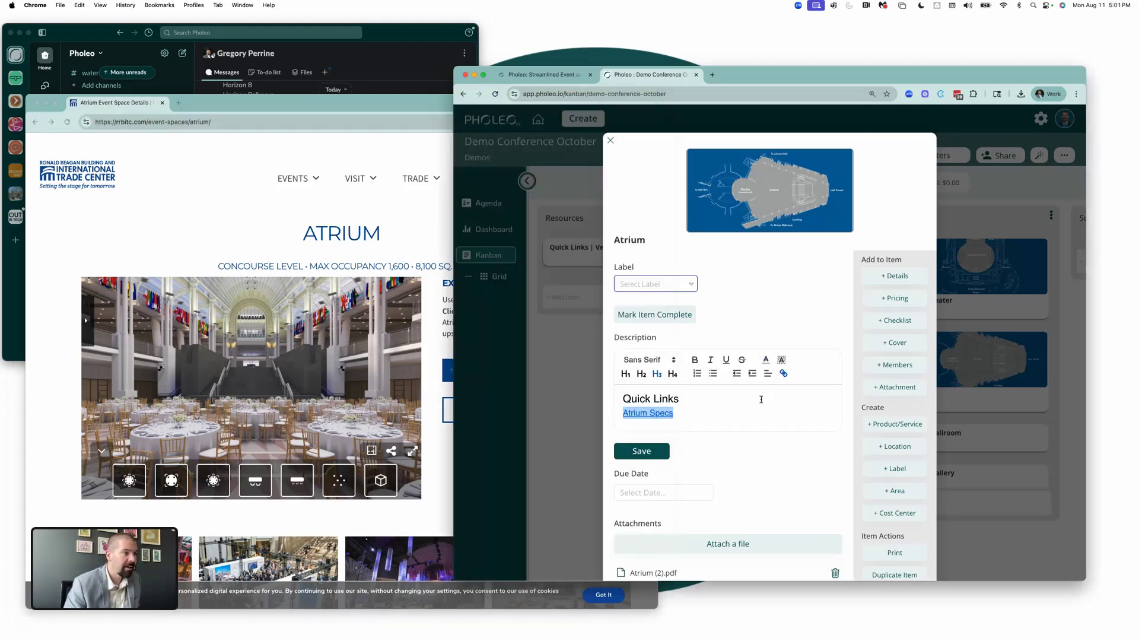
# - Color the "Atrium Specs" link blue, then save the Atrium item's description and close the item
pyautogui.click(767, 360)
pyautogui.click(823, 373)
pyautogui.click(641, 451)
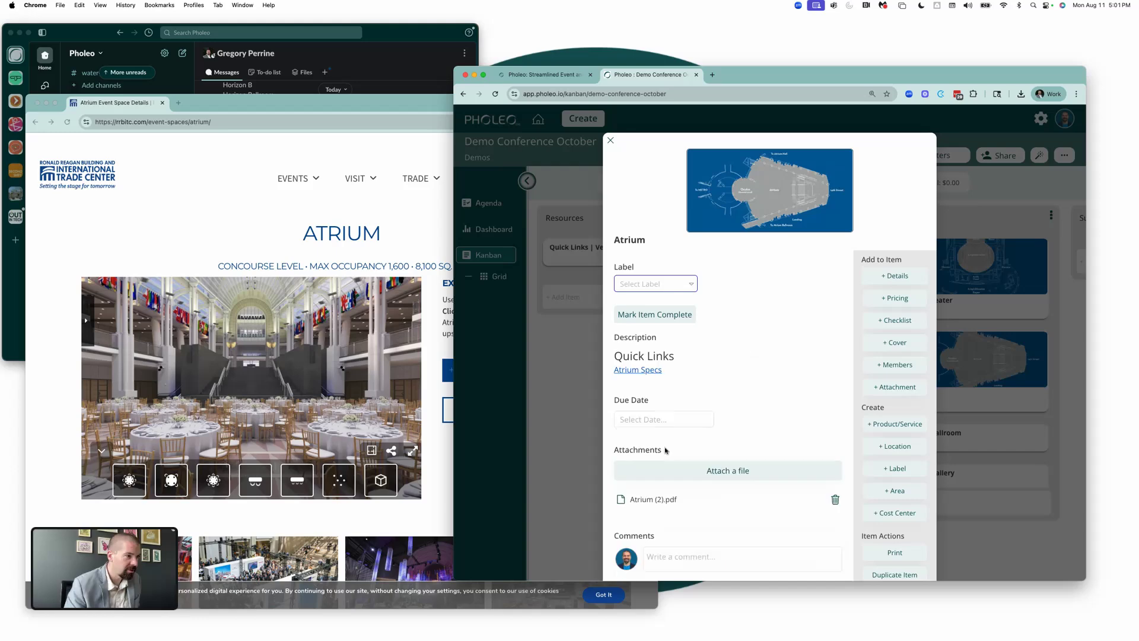
pyautogui.click(586, 389)
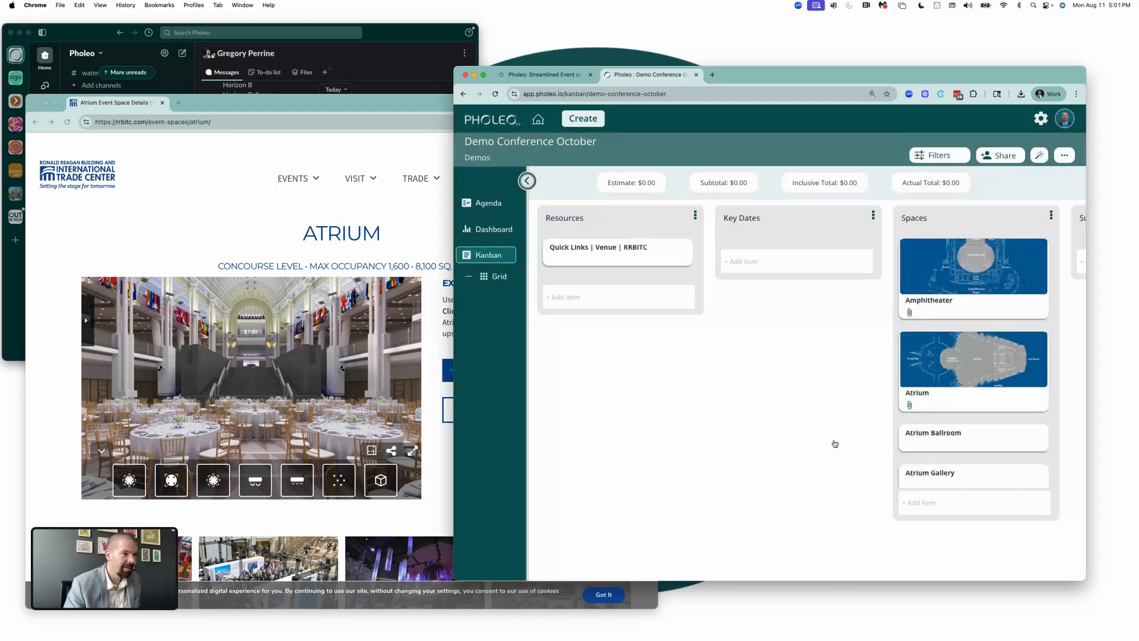
# - Preview the different seating set-ups in the Atrium page's interactive viewer and look over the photos below it
pyautogui.click(280, 291)
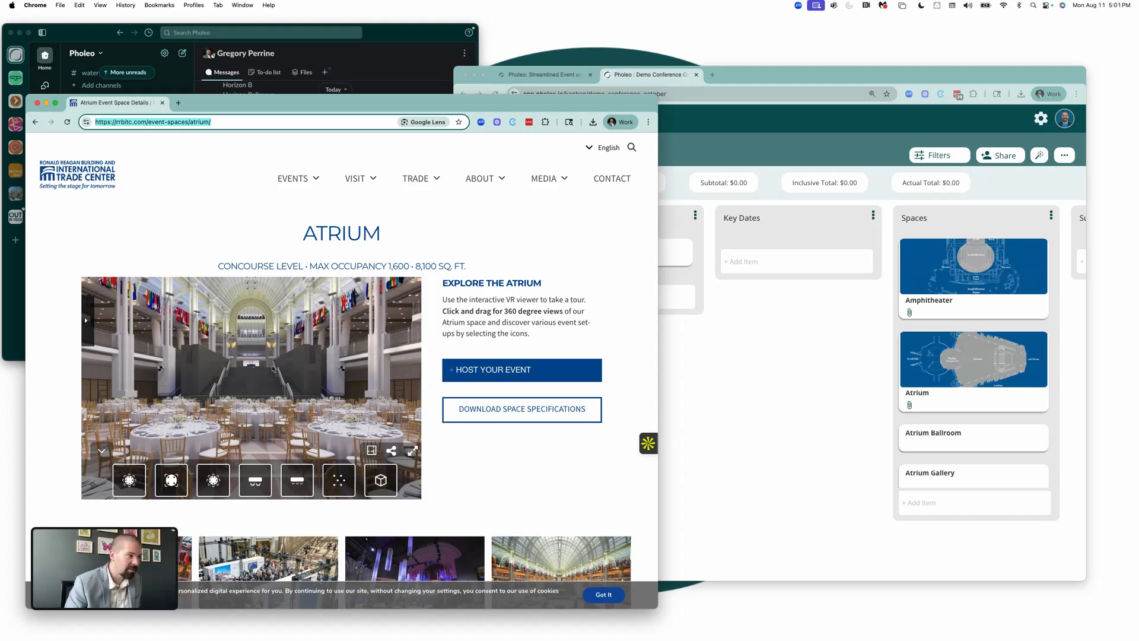
pyautogui.click(172, 481)
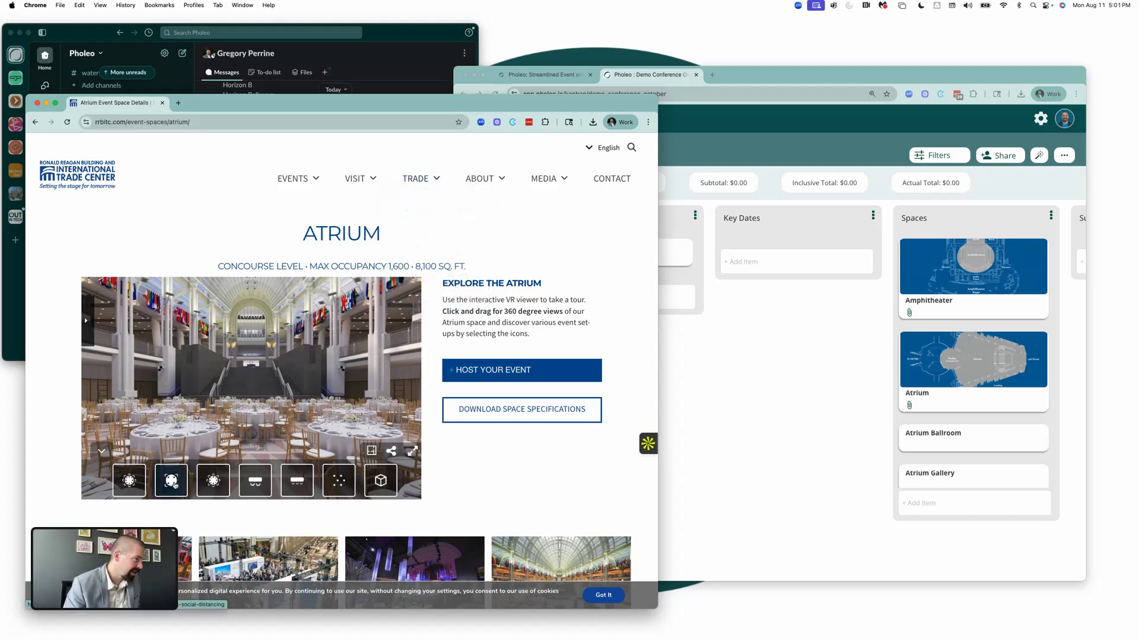
pyautogui.click(217, 487)
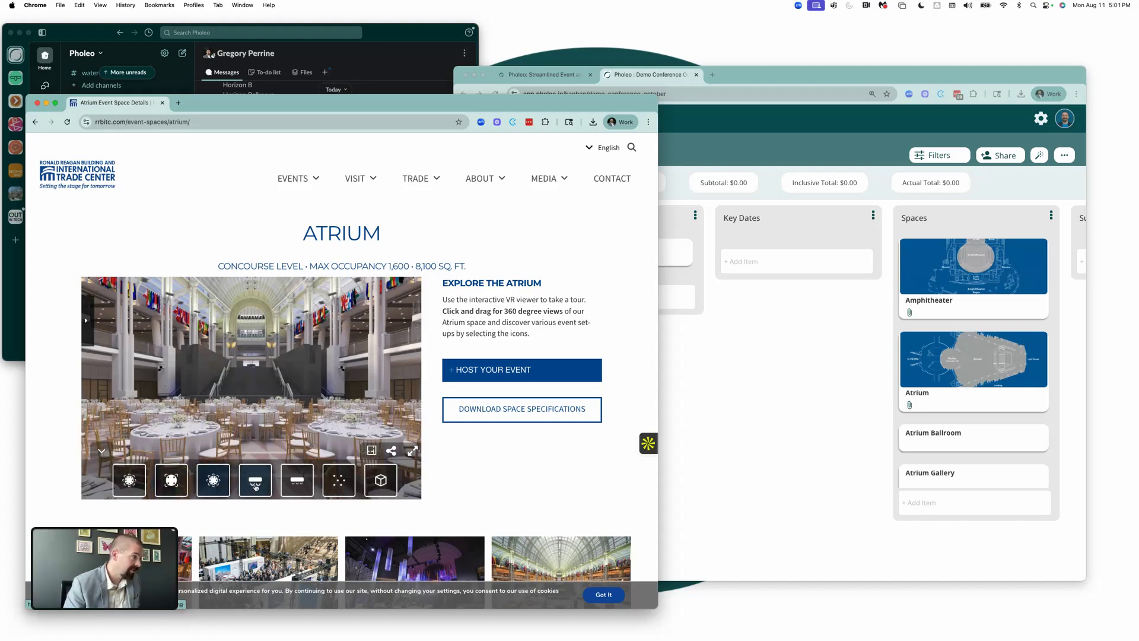
pyautogui.click(255, 486)
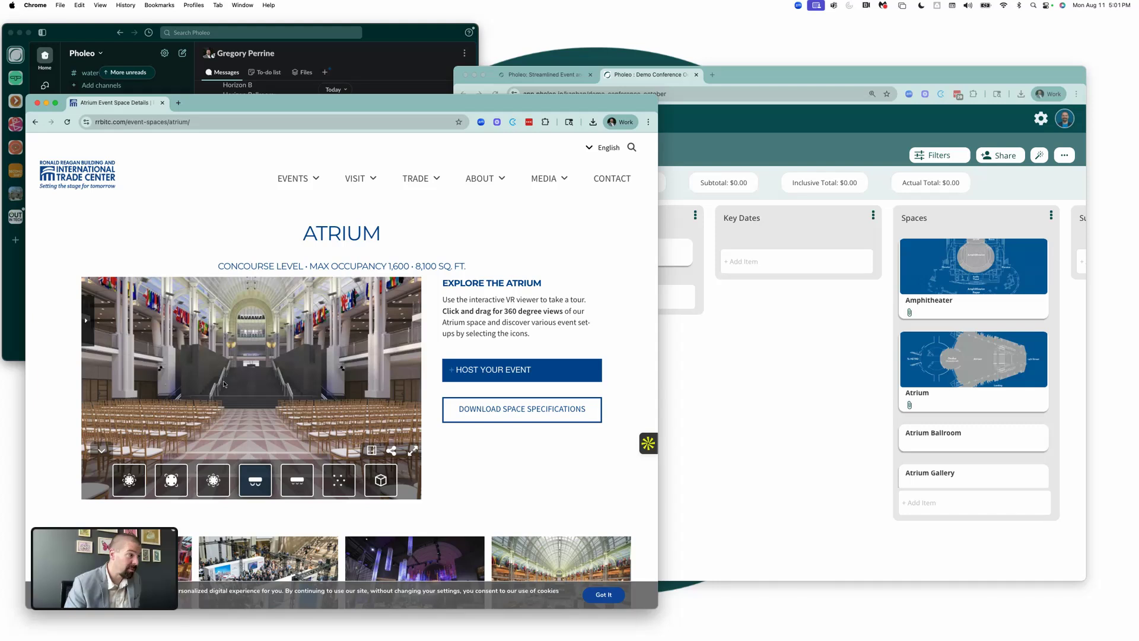
pyautogui.click(306, 489)
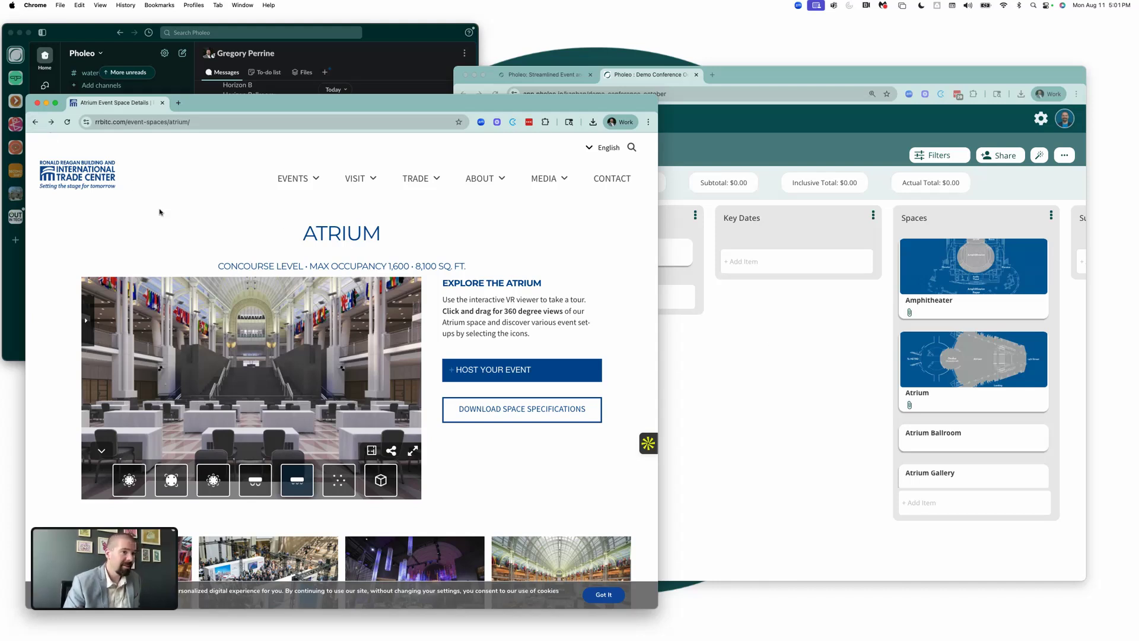
pyautogui.scroll(-5, 377, 355)
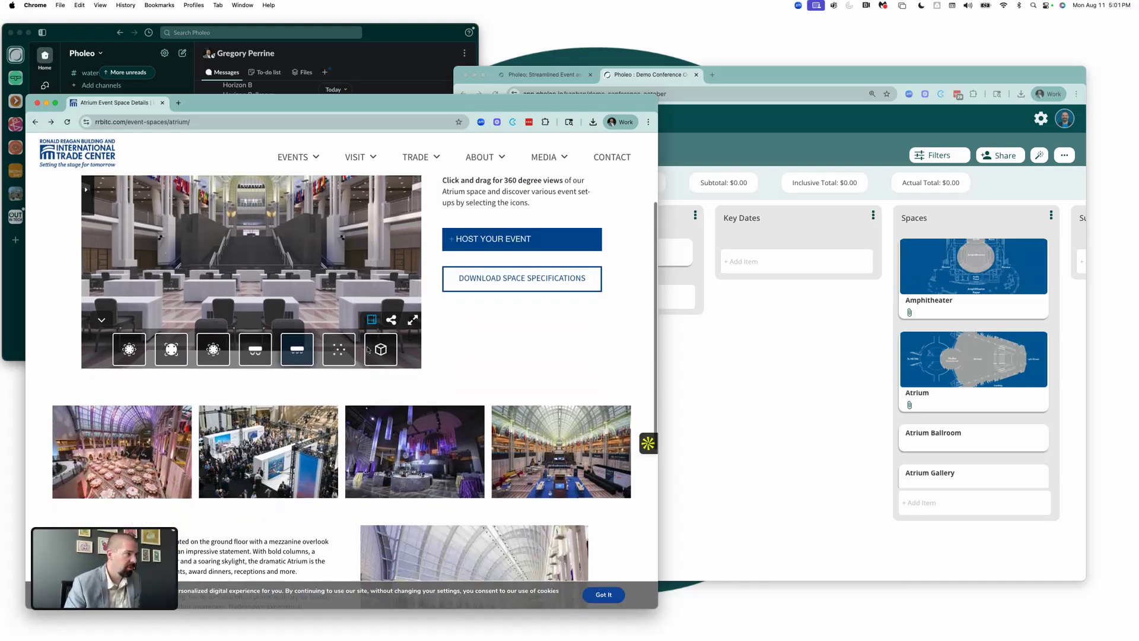
# - Open the Atrium Ballroom page from the venue site's event spaces list and copy its web address
pyautogui.click(36, 123)
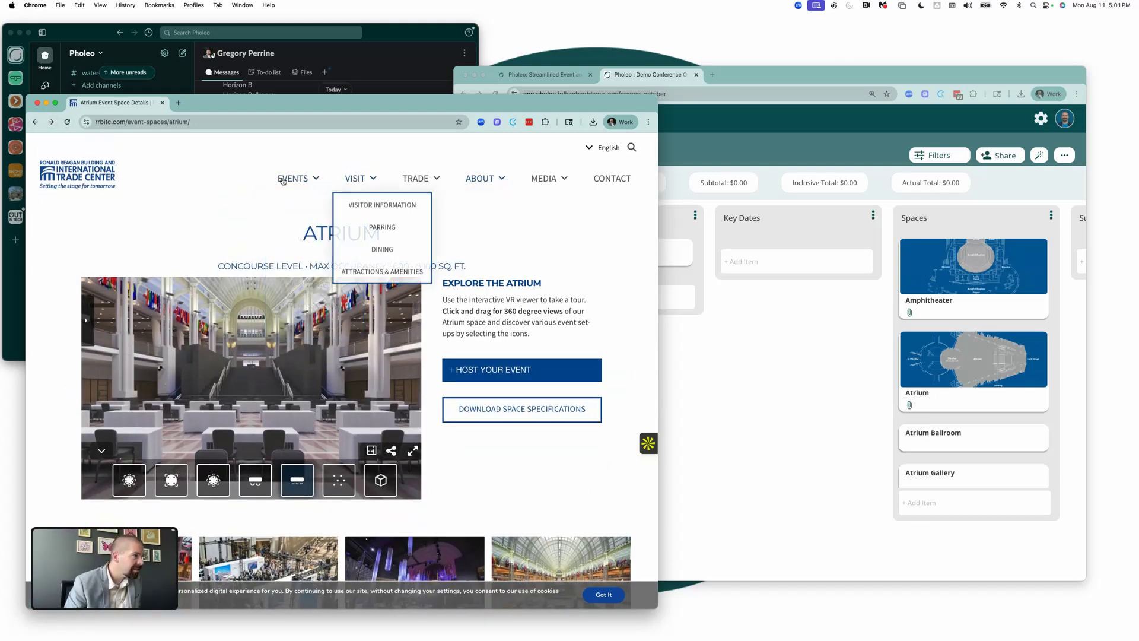
pyautogui.moveTo(297, 189)
pyautogui.click(322, 279)
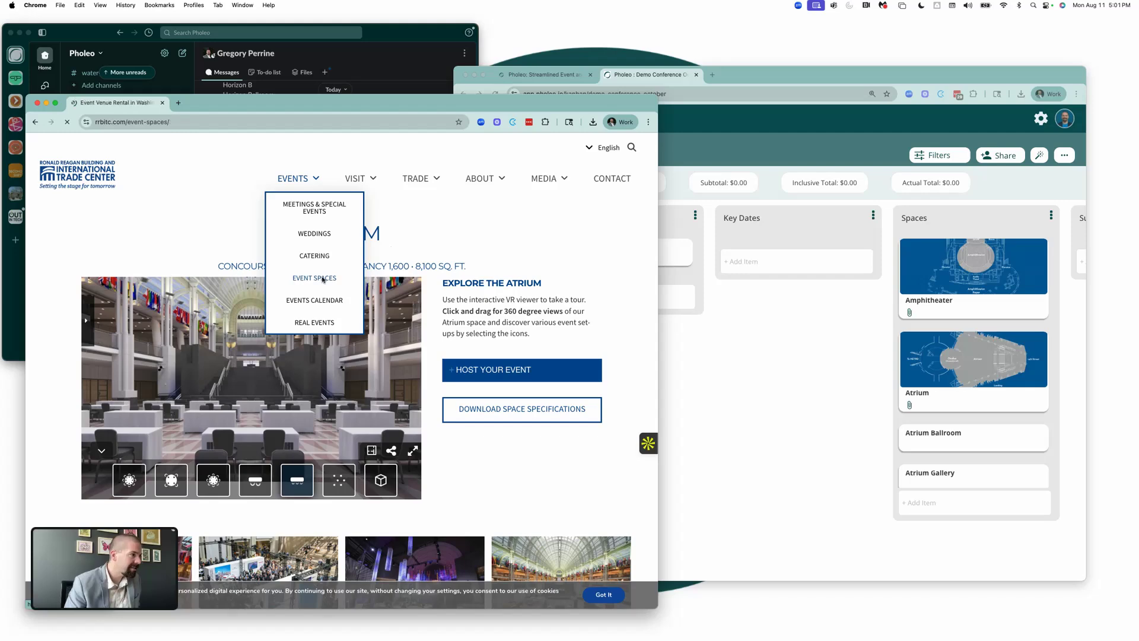
pyautogui.scroll(-5, 439, 326)
pyautogui.scroll(-6, 439, 326)
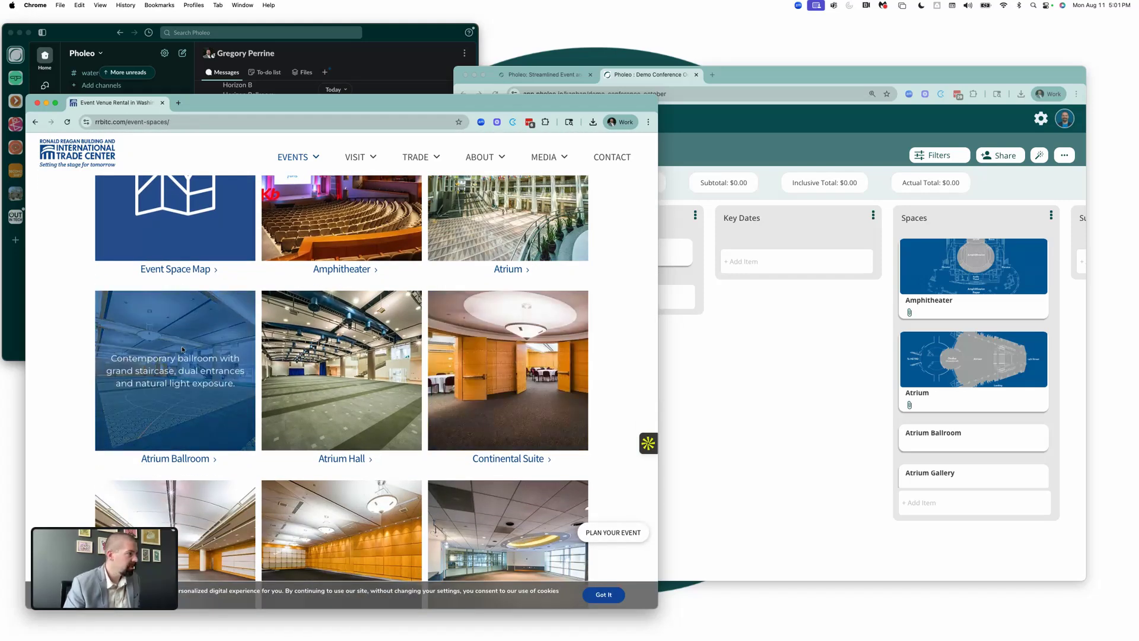
pyautogui.click(189, 459)
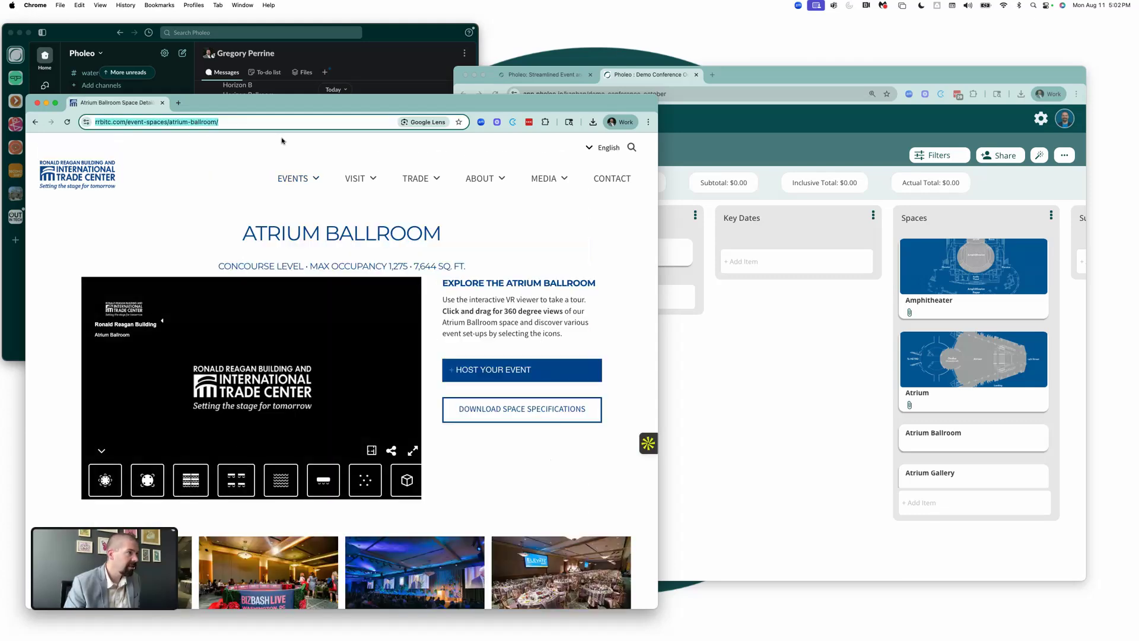
# - In Pholeo's Atrium Ballroom item, write the level-2 heading "Quick Links" and the level-3 line "Atrium Ballroom Specs" as the description
pyautogui.click(932, 429)
pyautogui.click(933, 430)
pyautogui.click(653, 258)
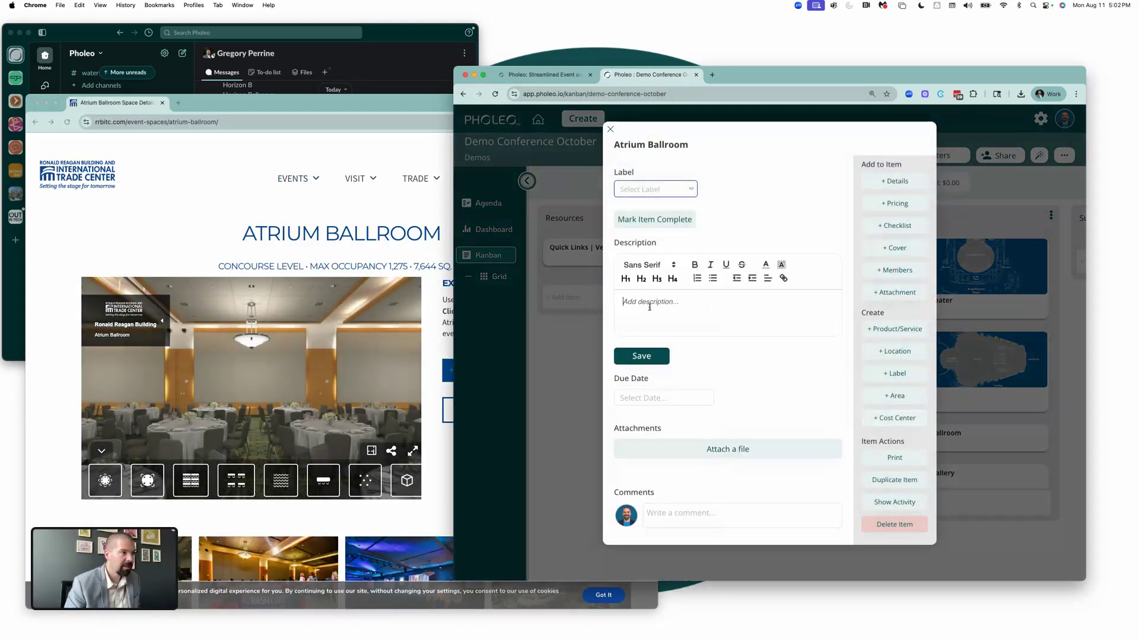
pyautogui.click(642, 278)
pyautogui.write('Q')
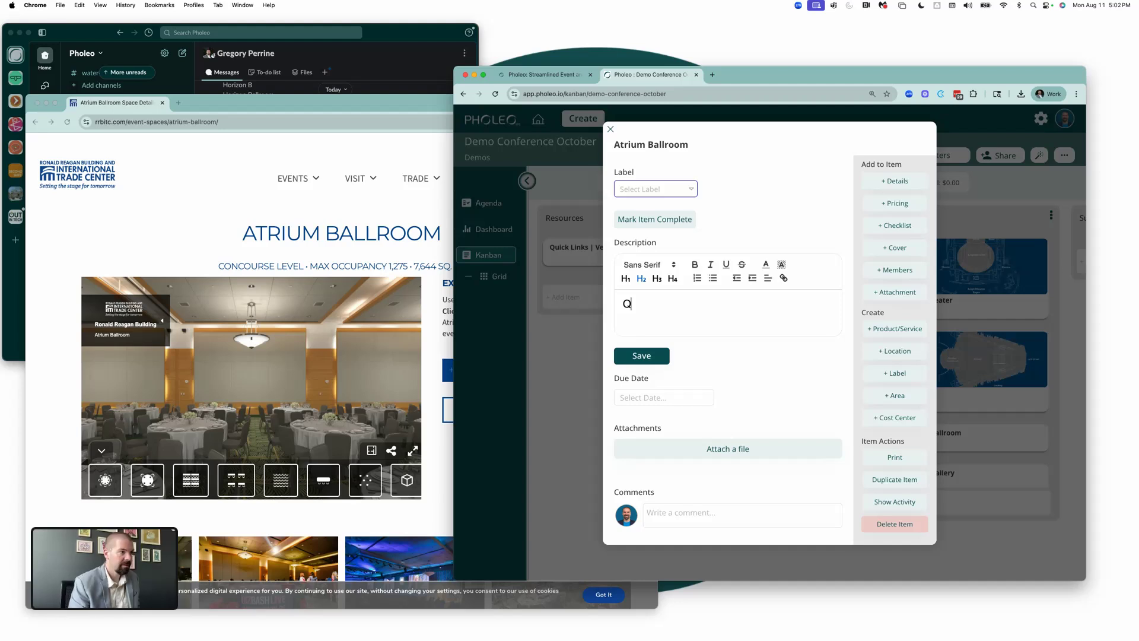
pyautogui.write('uick Links Atri')
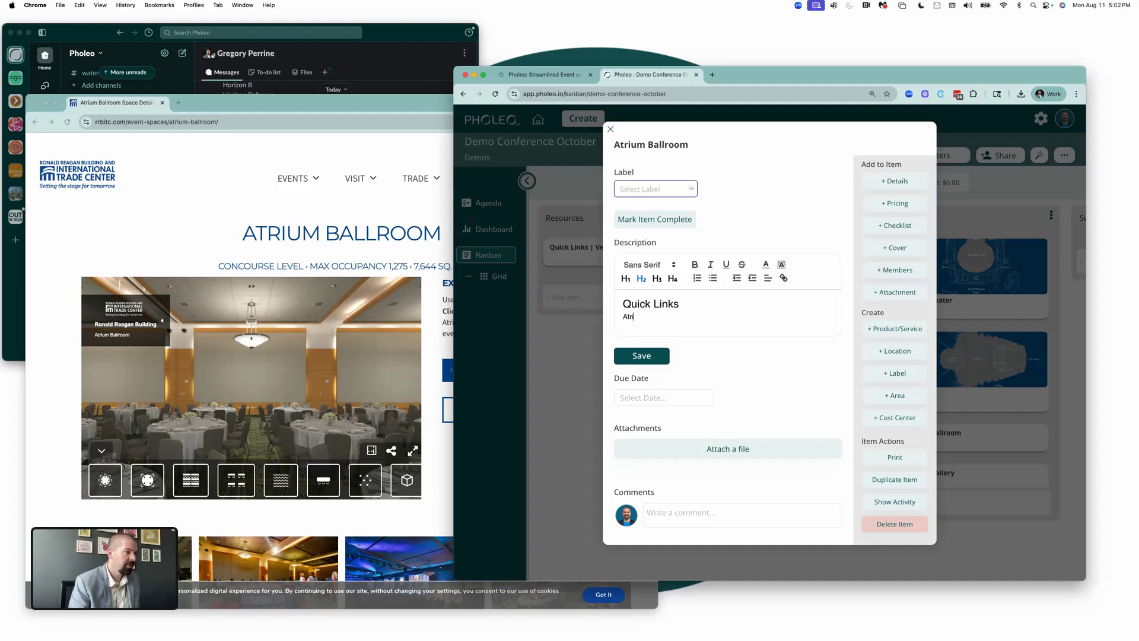
pyautogui.write('um Ballroom Specs')
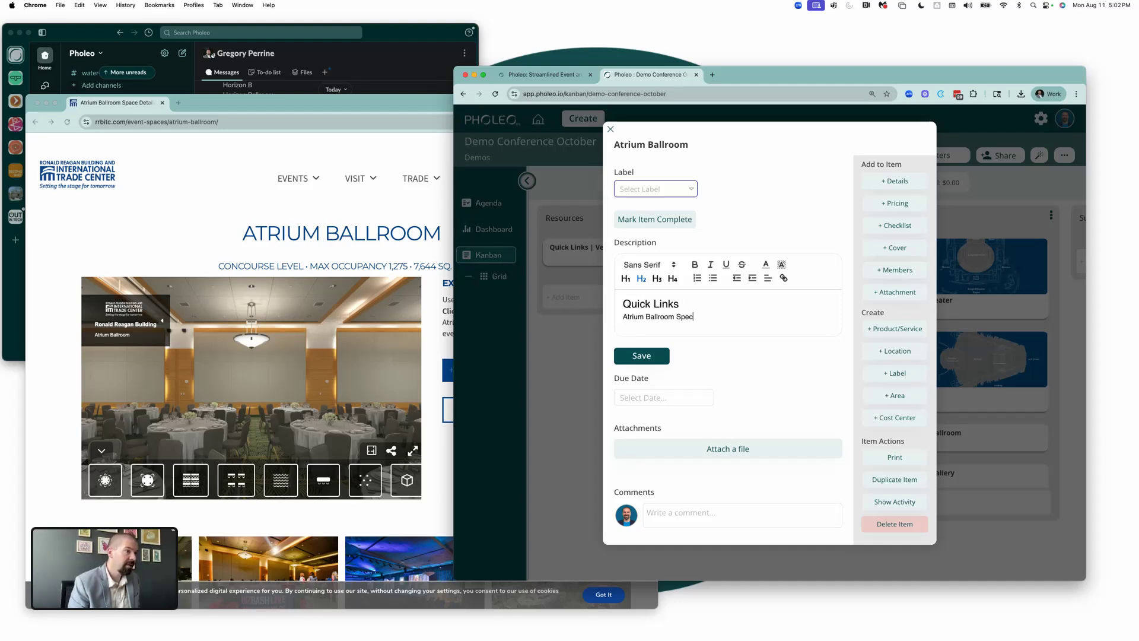
pyautogui.tripleClick(653, 318)
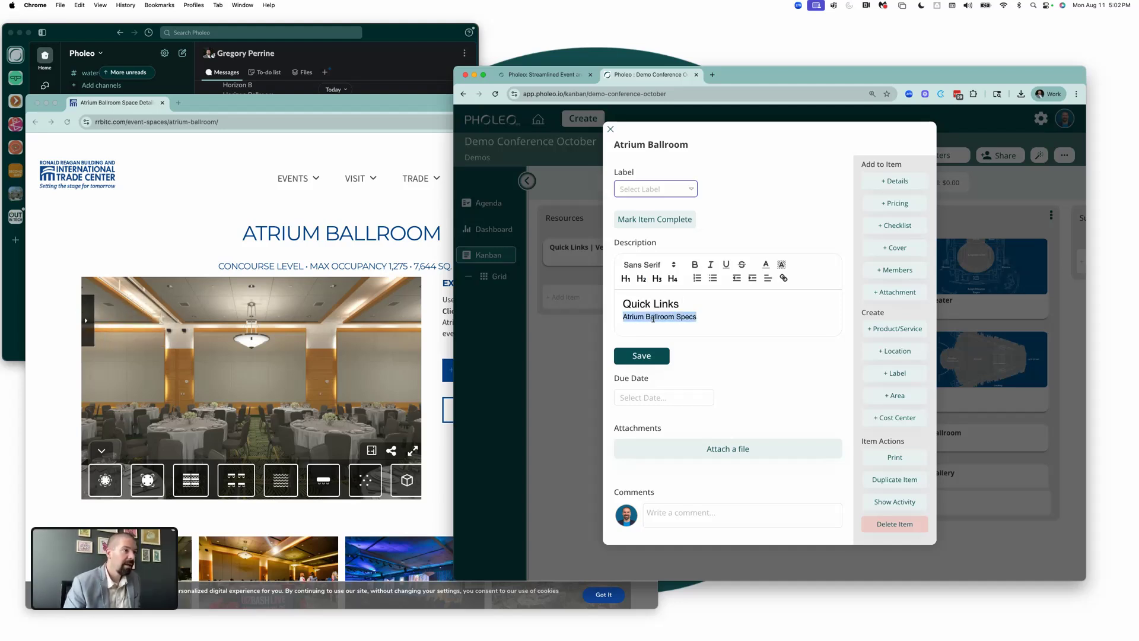
pyautogui.click(657, 278)
pyautogui.click(775, 267)
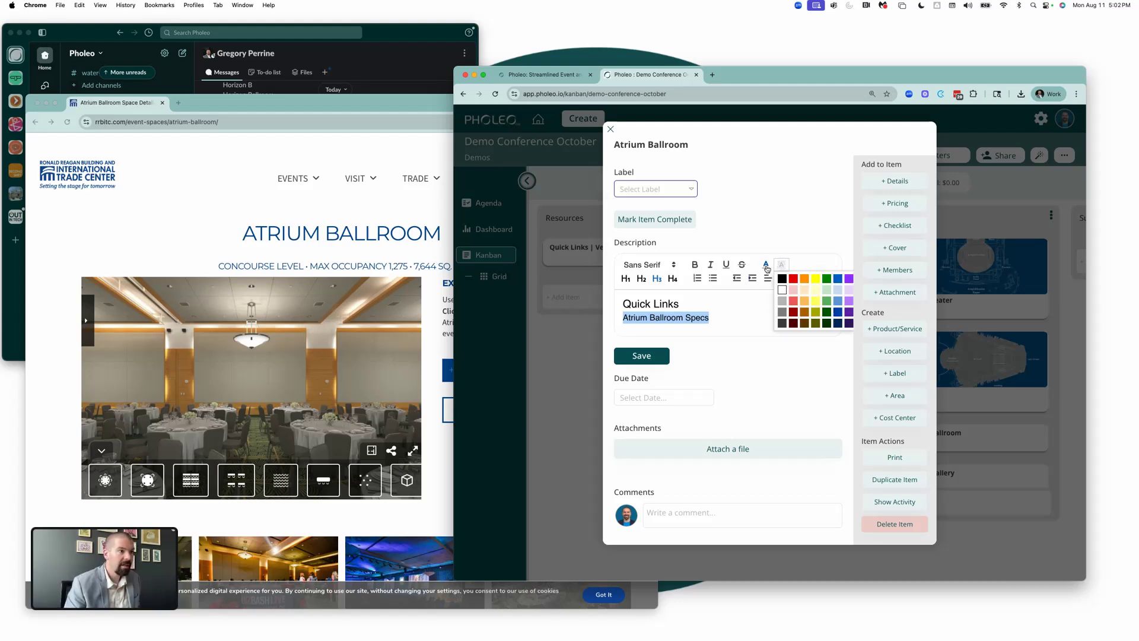
pyautogui.click(808, 281)
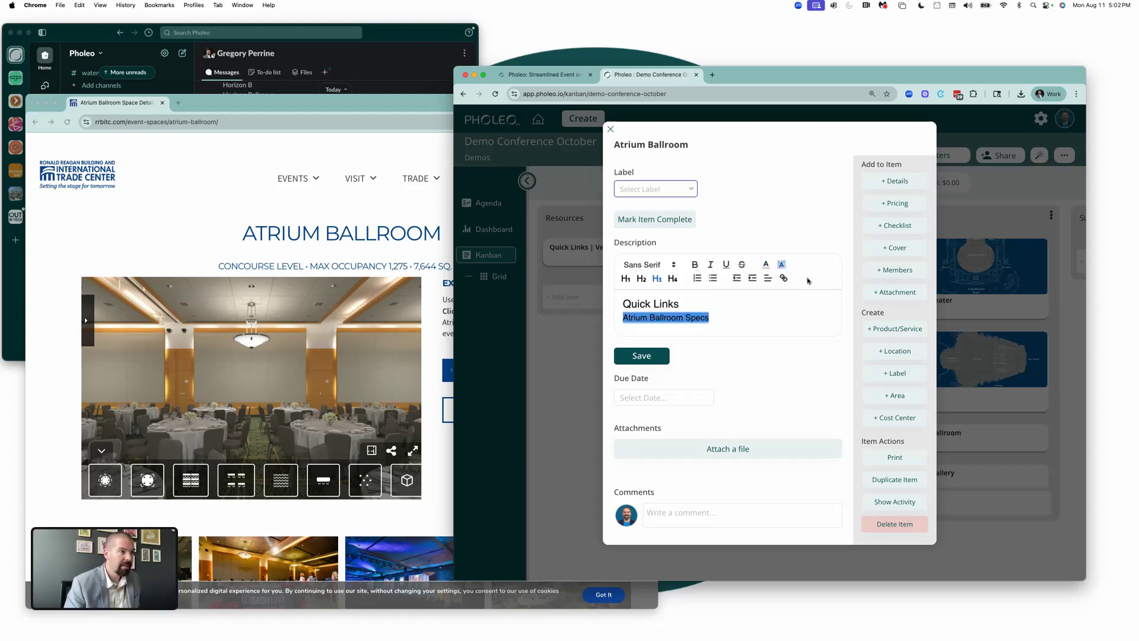
pyautogui.click(766, 264)
pyautogui.click(823, 281)
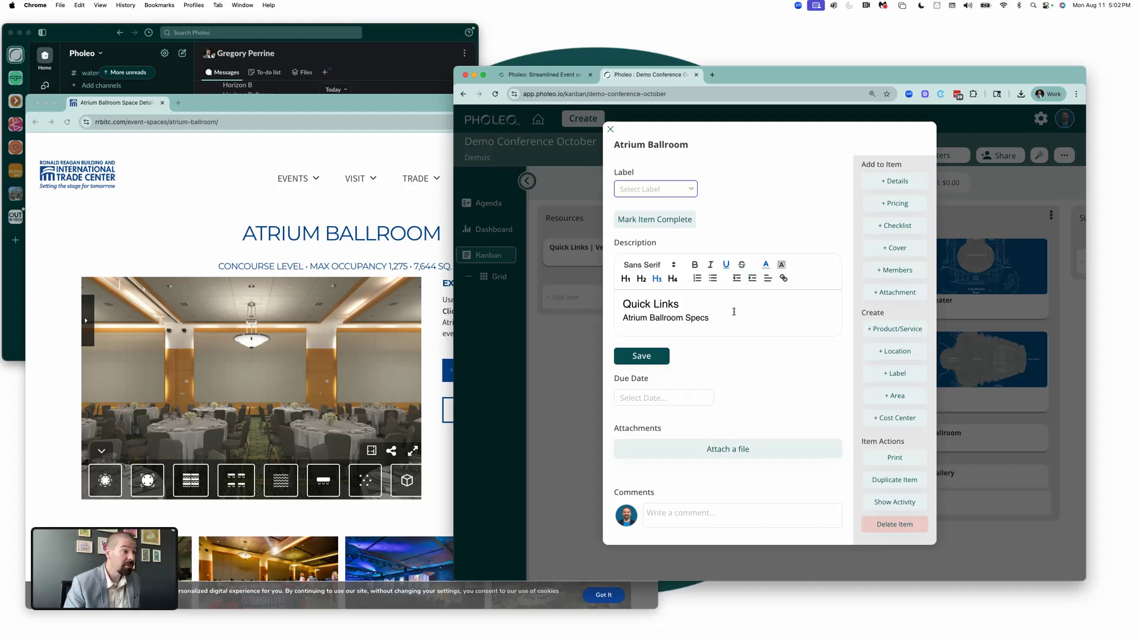
# - Link the "Atrium Ballroom Specs" line to the copied page address, rrbitc.com/event-spaces/atrium-ballroom/
pyautogui.moveTo(718, 321); pyautogui.dragTo(615, 317)
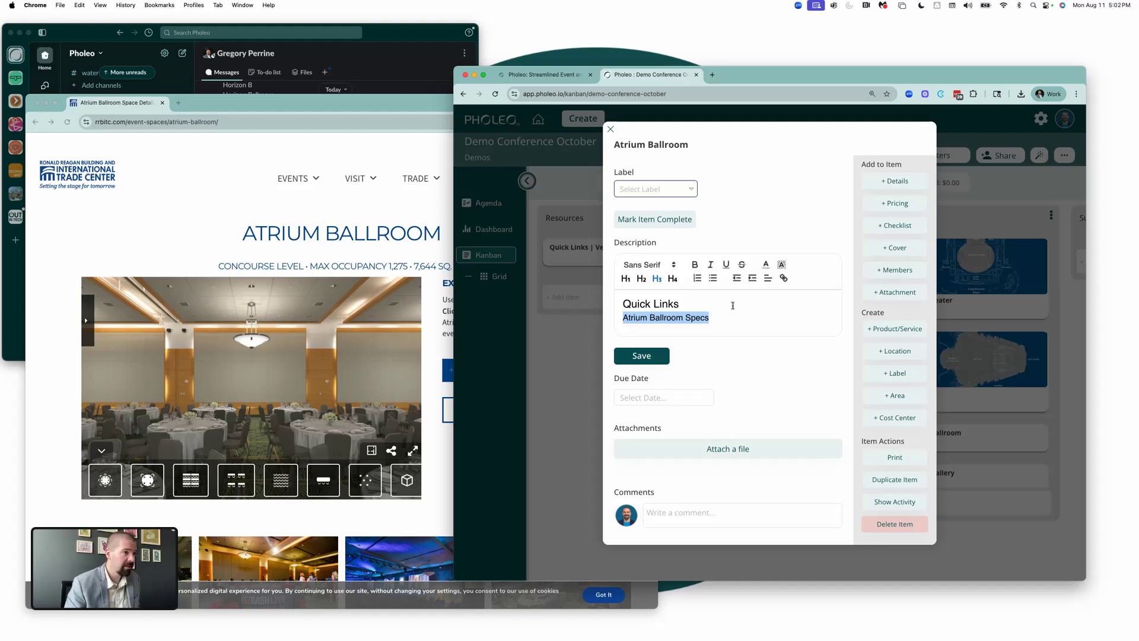
pyautogui.click(784, 279)
pyautogui.write('https://www.rrbitc.com/event-spaces/atrium-ballroom/')
pyautogui.click(764, 298)
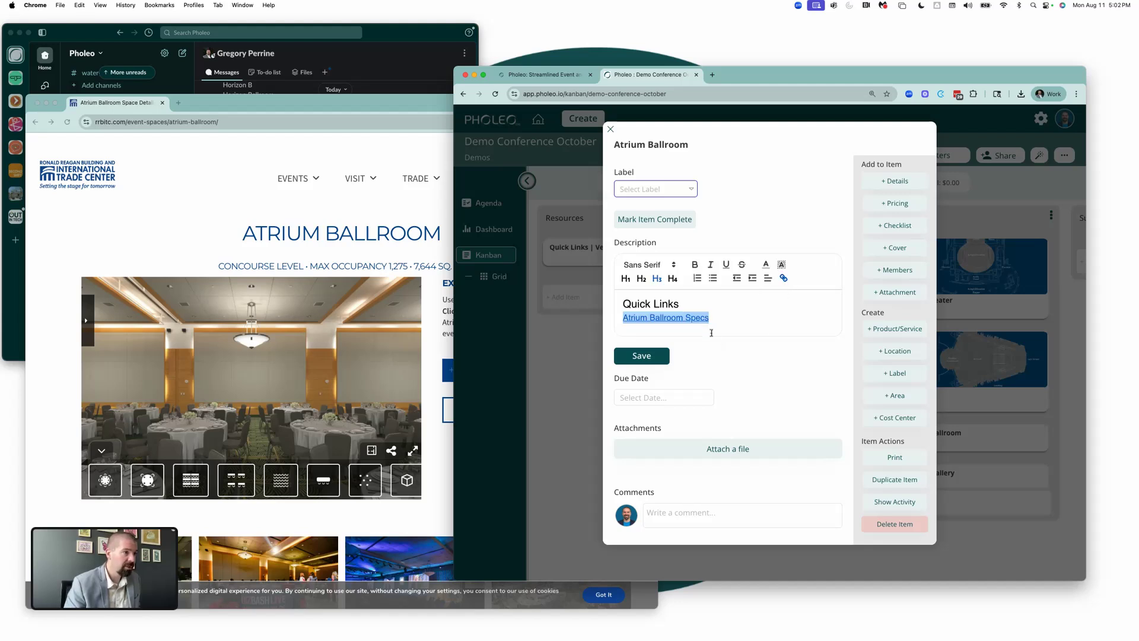
# - Color the "Atrium Ballroom Specs" link blue and save the item's description
pyautogui.click(771, 268)
pyautogui.click(812, 284)
pyautogui.click(658, 355)
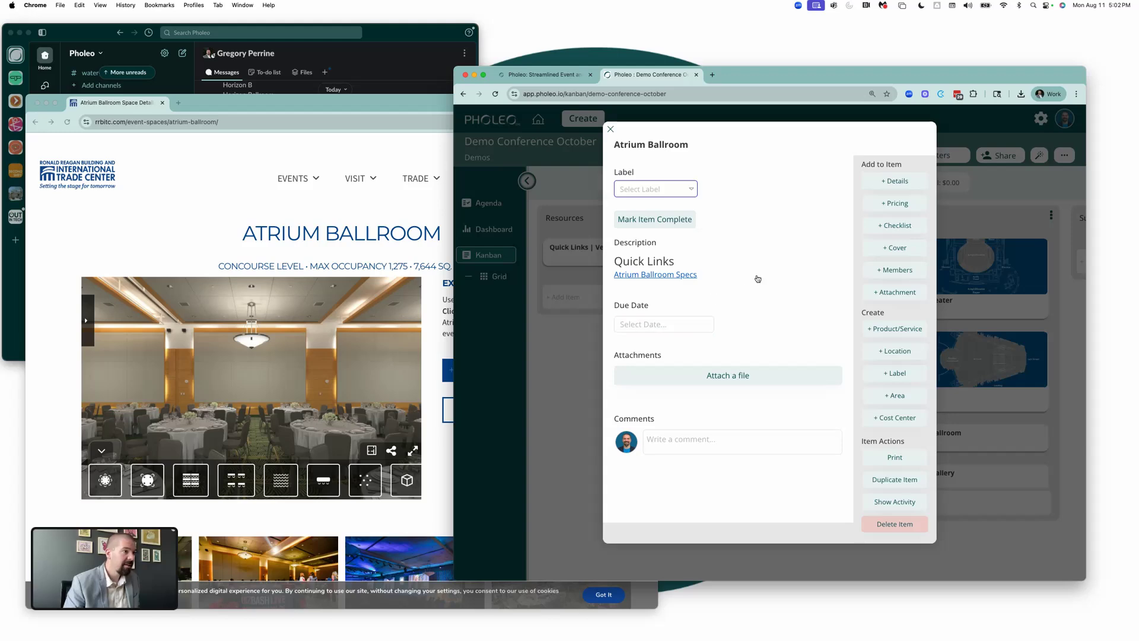
# - Open the Atrium Ballroom space specifications PDF from the venue page and capture a screenshot of its floor plan
pyautogui.click(439, 427)
pyautogui.scroll(-3, 475, 356)
pyautogui.click(515, 315)
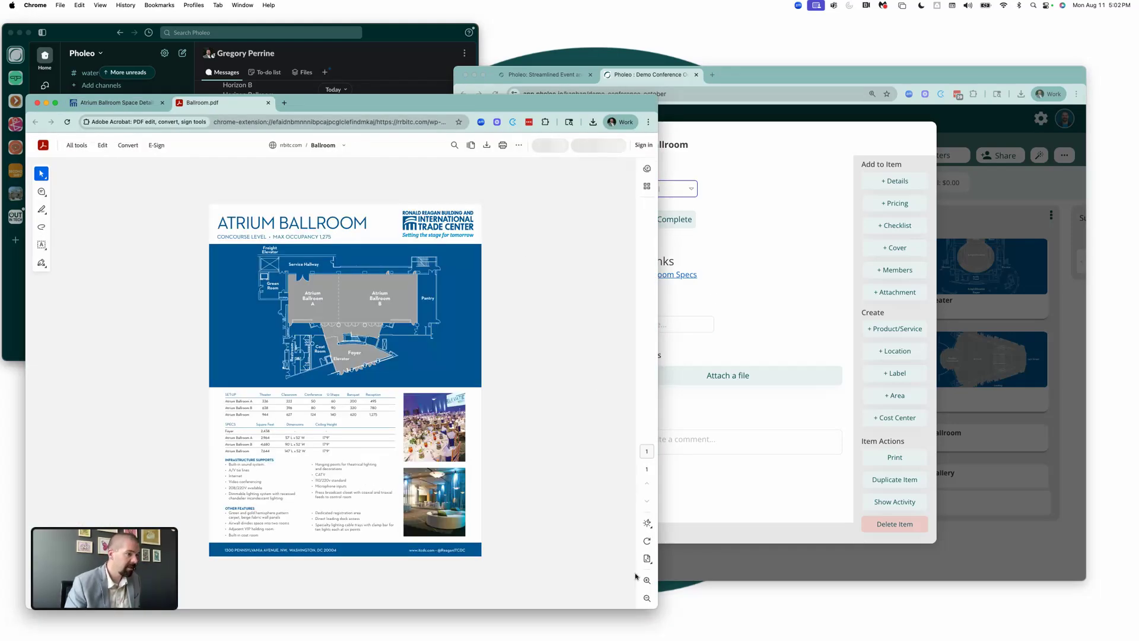
pyautogui.scroll(-2, 589, 513)
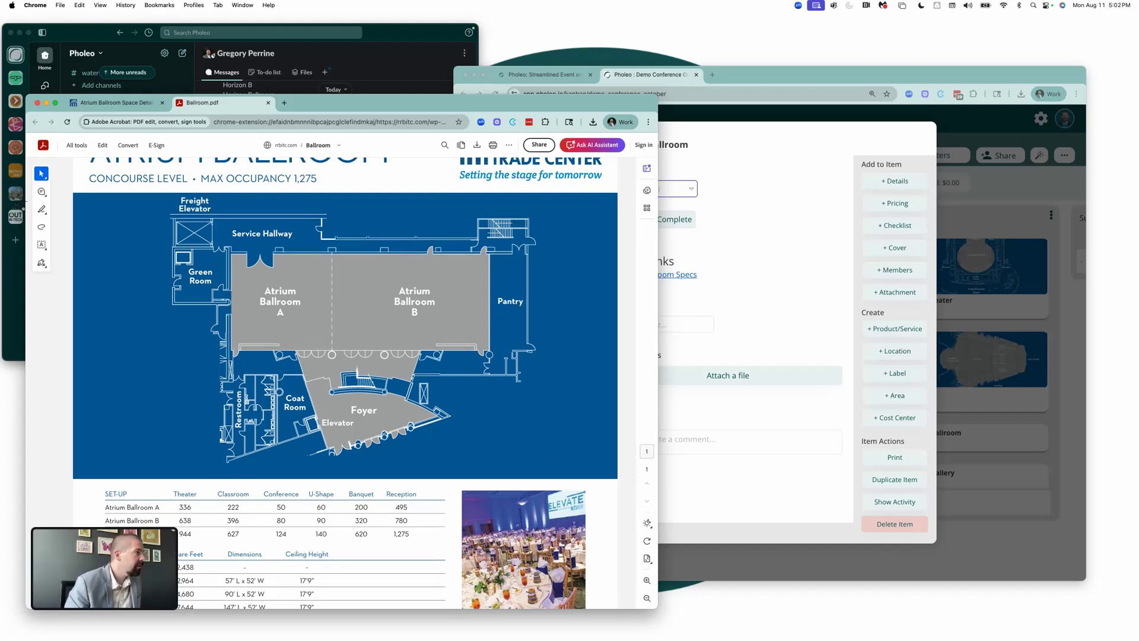
pyautogui.moveTo(72, 191); pyautogui.dragTo(611, 472)
# - Set the captured floor plan screenshot as the cover image of the Atrium Ballroom item
pyautogui.click(727, 336)
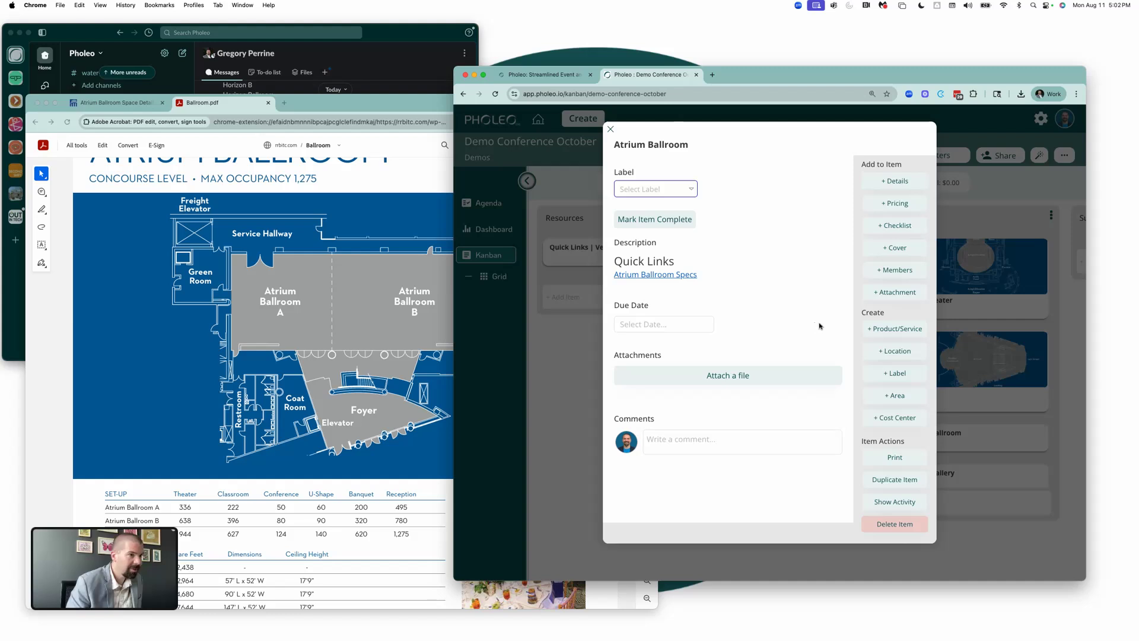
pyautogui.click(898, 248)
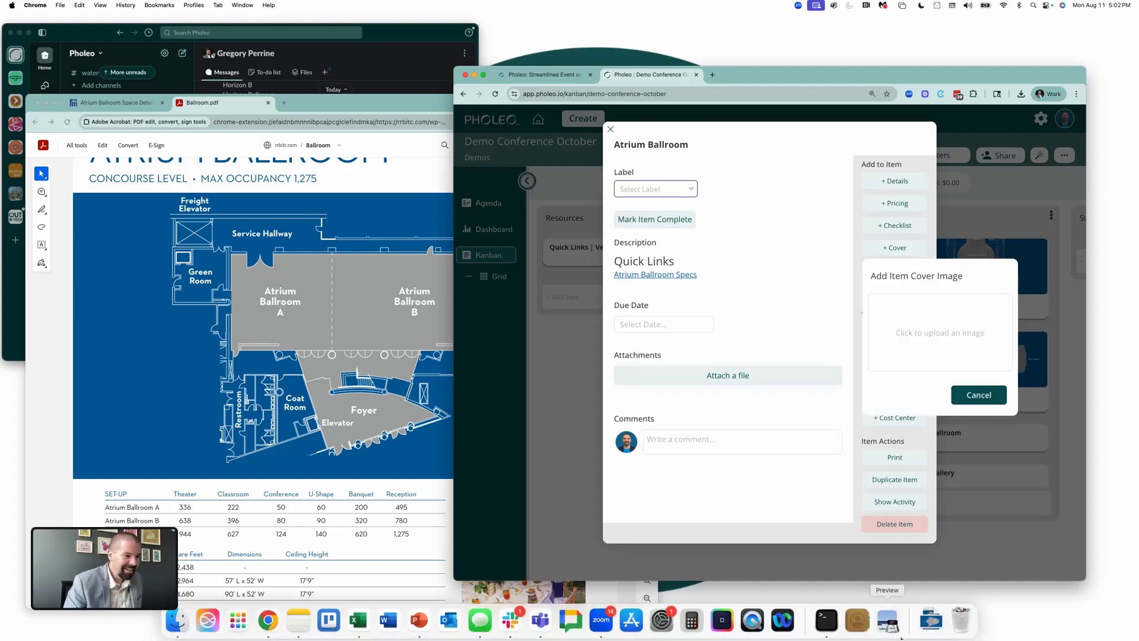
pyautogui.click(931, 620)
pyautogui.moveTo(937, 586); pyautogui.dragTo(935, 330)
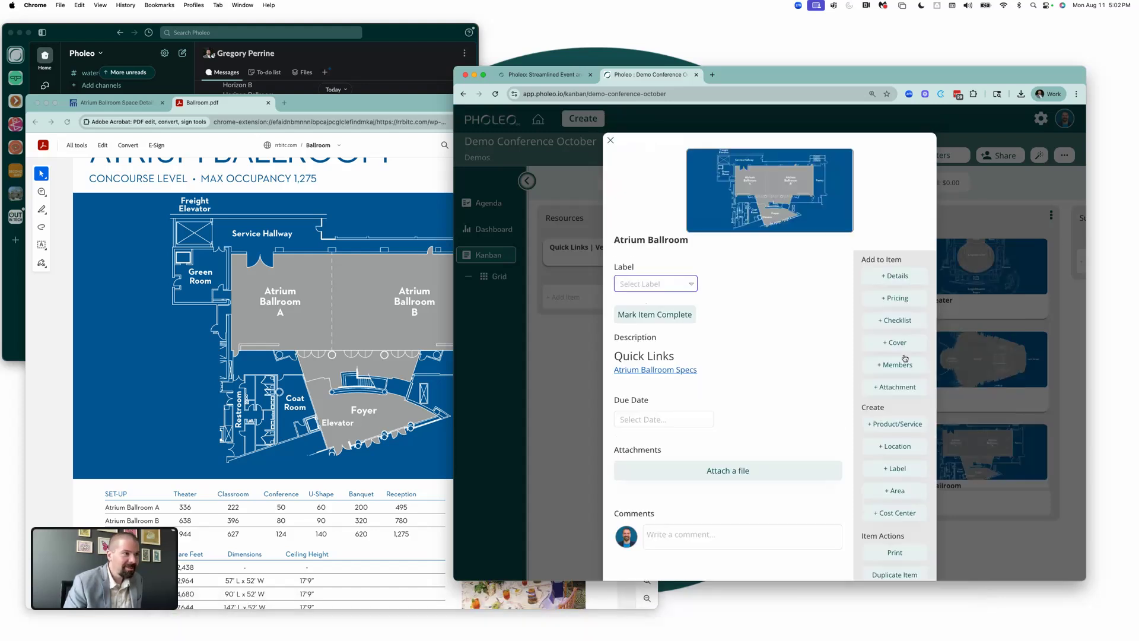
# - Download the Atrium Ballroom specifications PDF to the Downloads folder under the name Ballroom
pyautogui.click(377, 360)
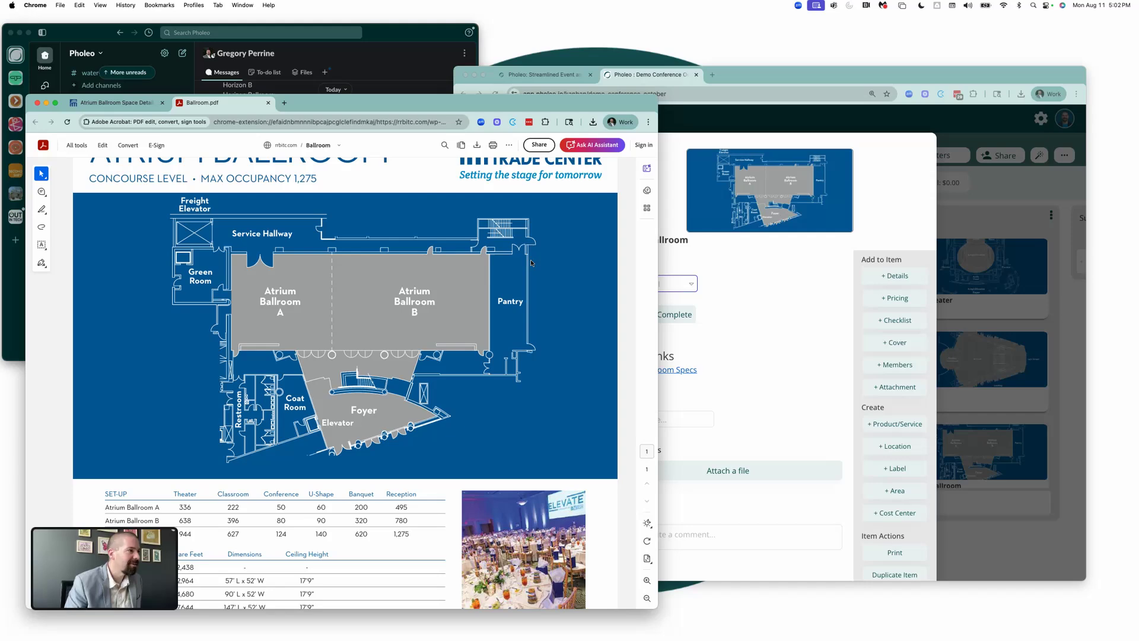
pyautogui.click(477, 146)
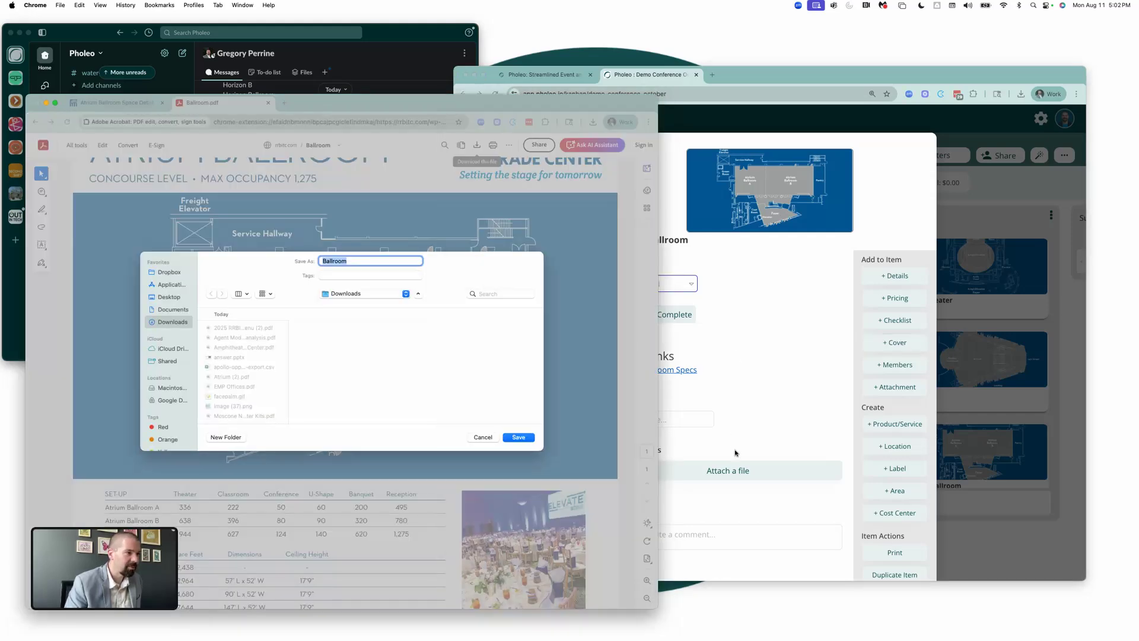
pyautogui.click(516, 437)
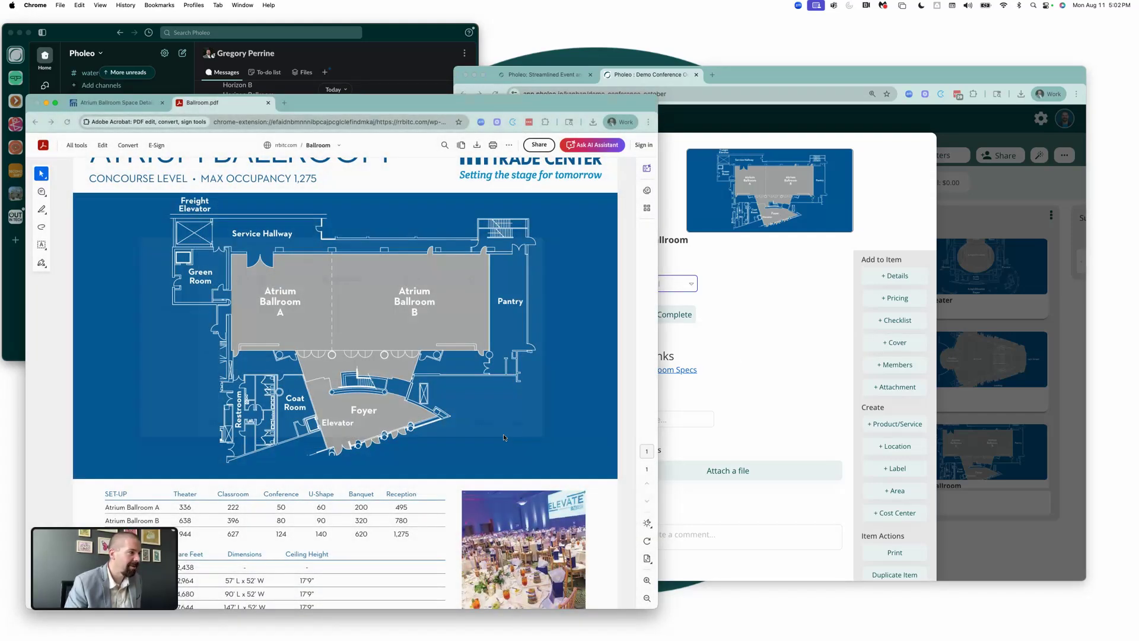
# - Attach Ballroom.pdf from Downloads to the Atrium Ballroom item and close the item
pyautogui.click(652, 416)
pyautogui.click(728, 470)
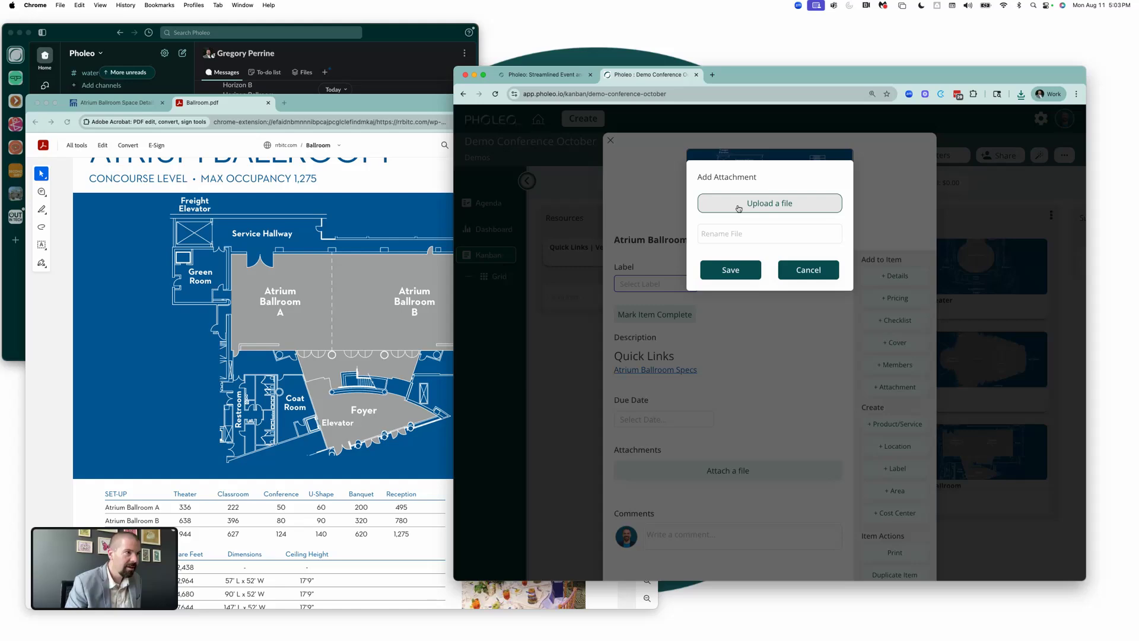
pyautogui.click(706, 205)
pyautogui.click(557, 333)
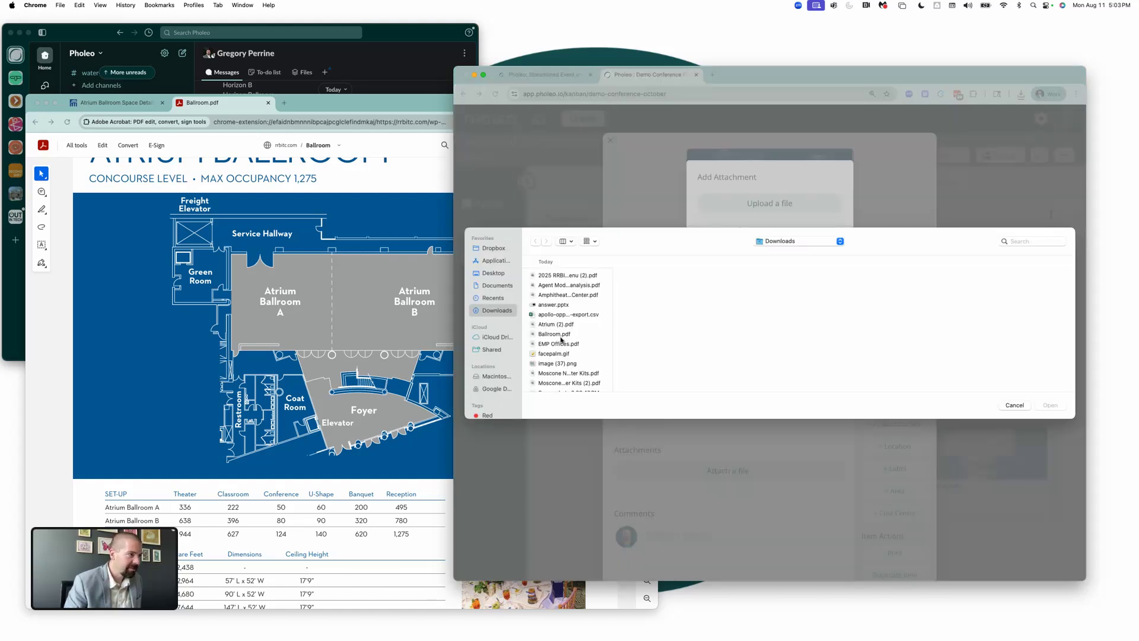
pyautogui.doubleClick(558, 334)
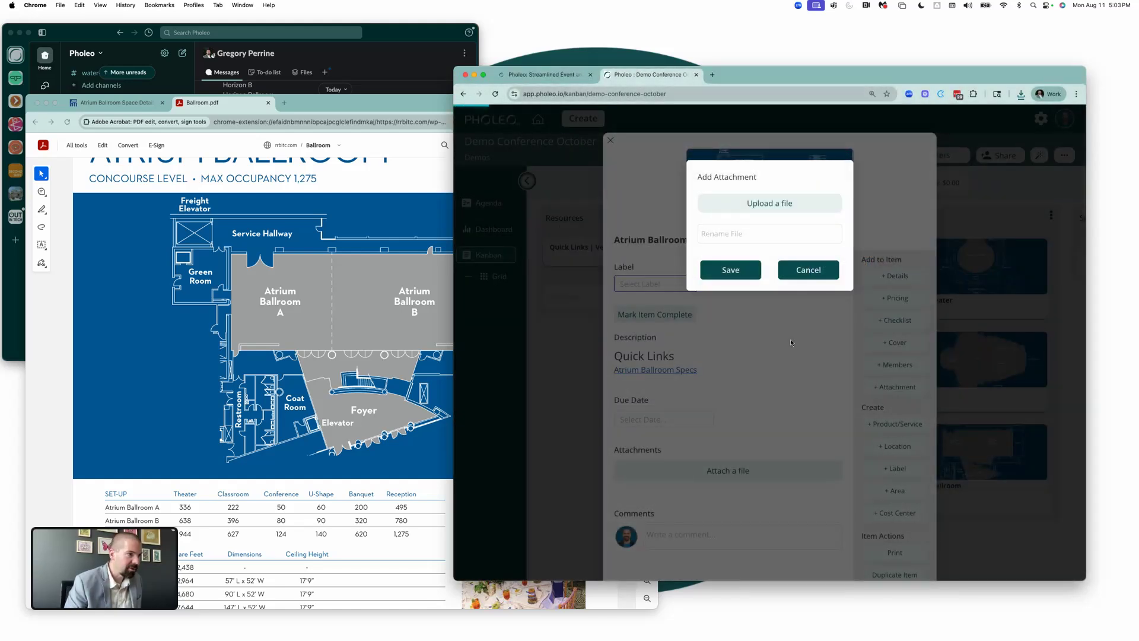
pyautogui.click(733, 271)
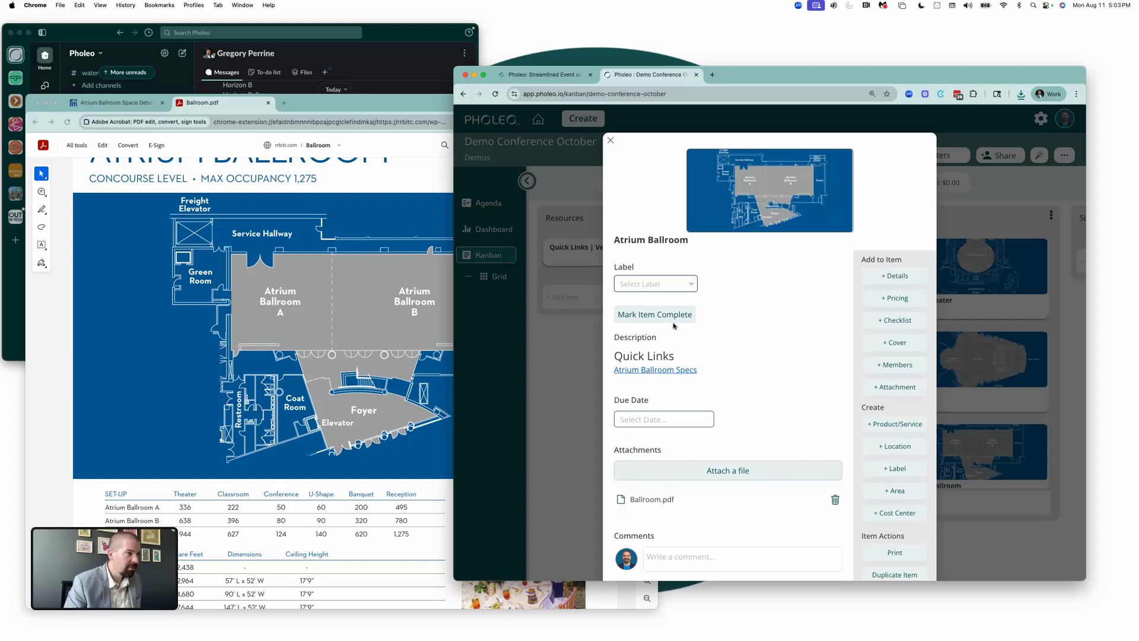
pyautogui.click(569, 352)
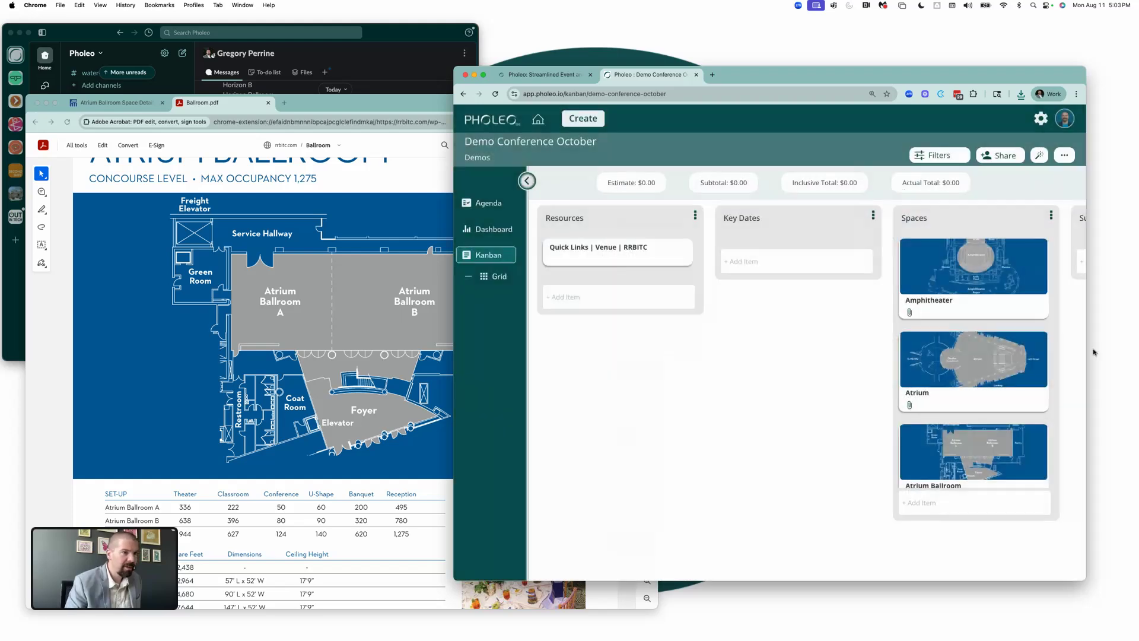
# - Check the Spaces column for the next item, then open the Event Spaces overview on the venue website
pyautogui.scroll(-3, 974, 356)
pyautogui.scroll(2, 980, 355)
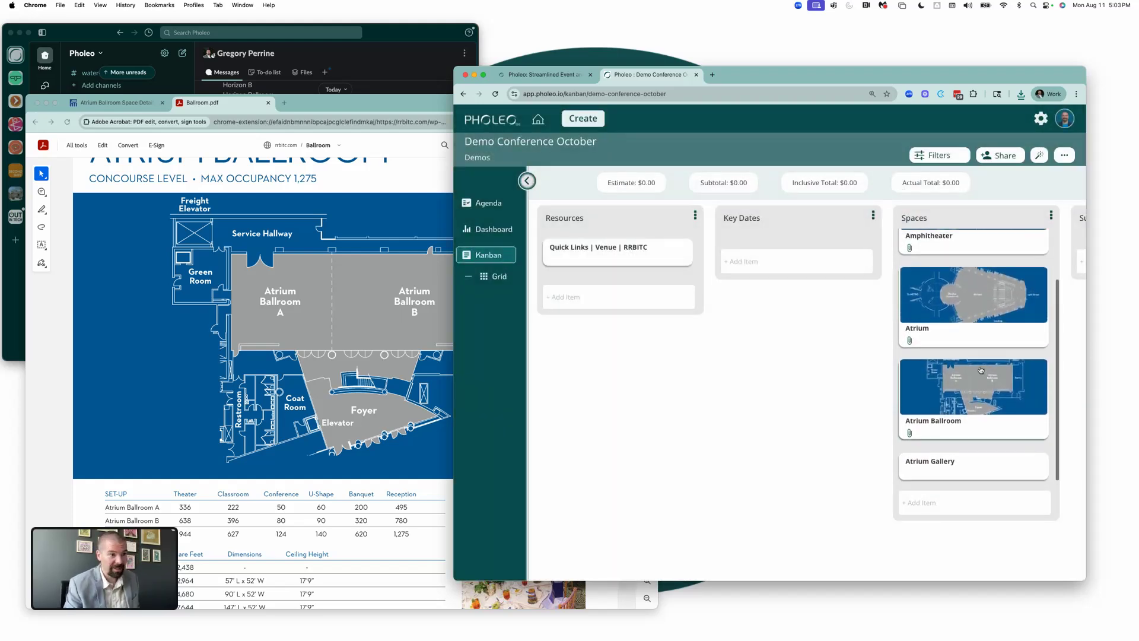
pyautogui.click(441, 347)
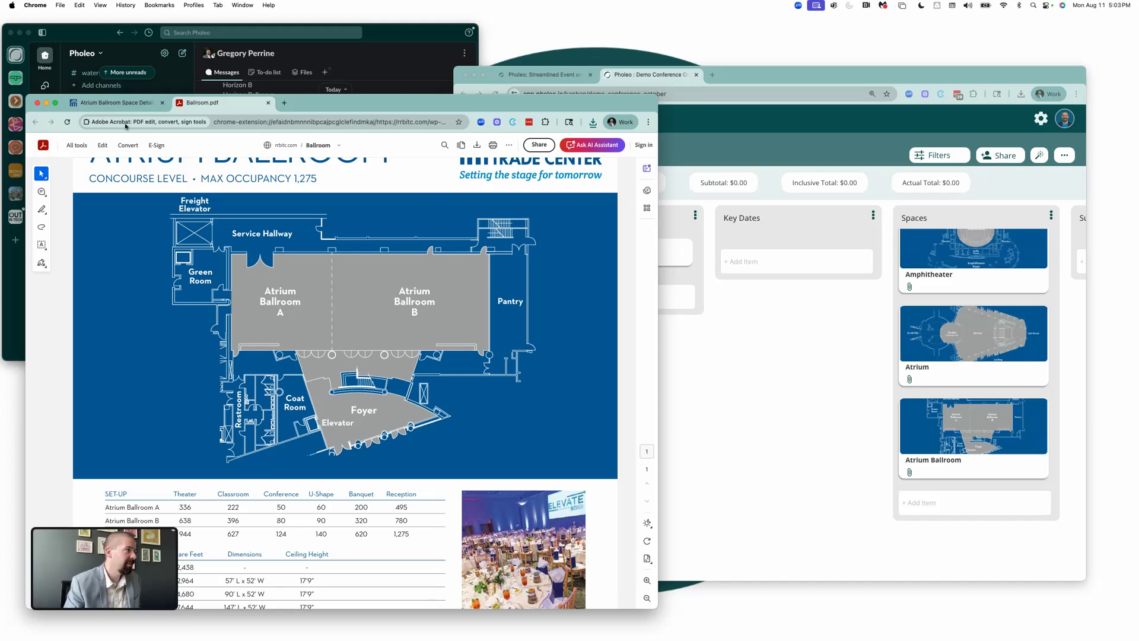
pyautogui.hotkey('ctrl', 'shift', 'Tab')
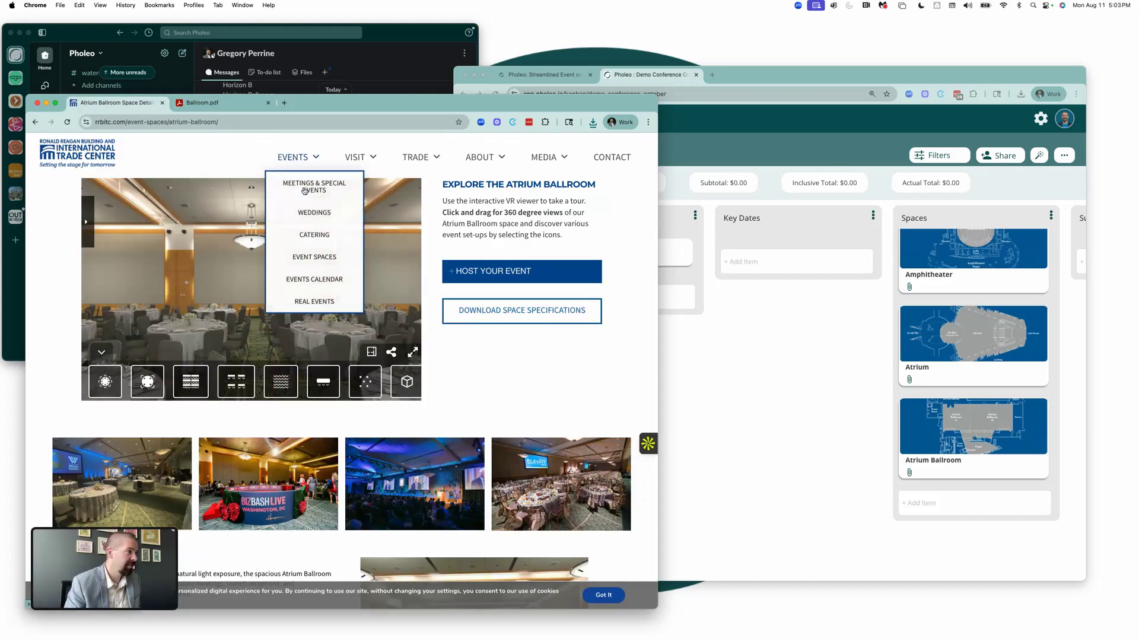
pyautogui.scroll(-1, 940, 345)
pyautogui.scroll(-1, 940, 345)
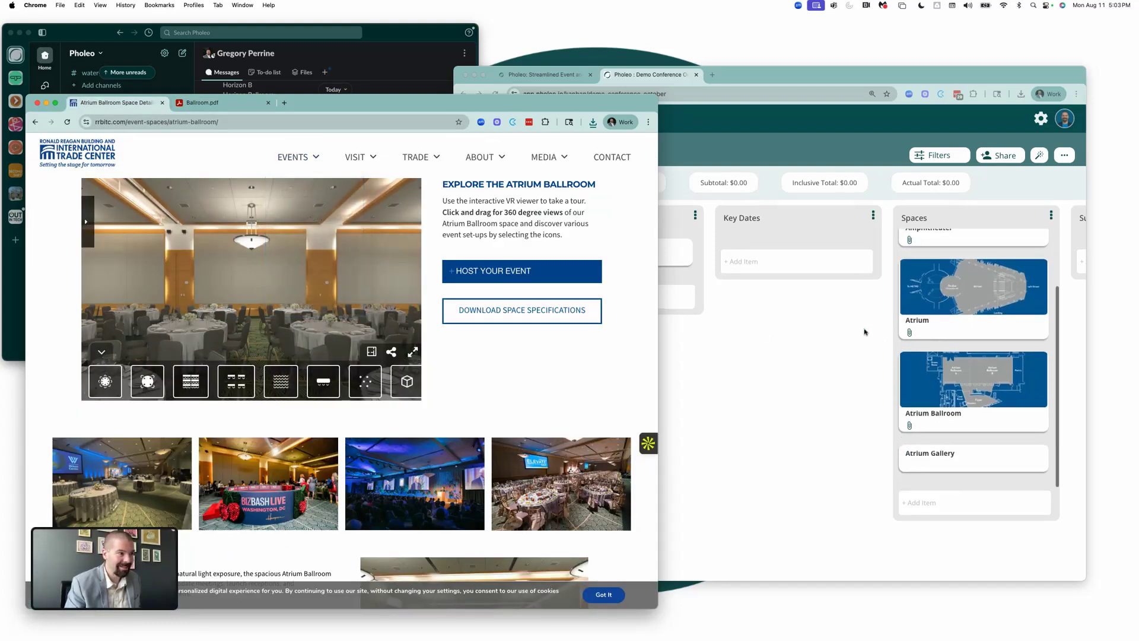
pyautogui.moveTo(294, 158)
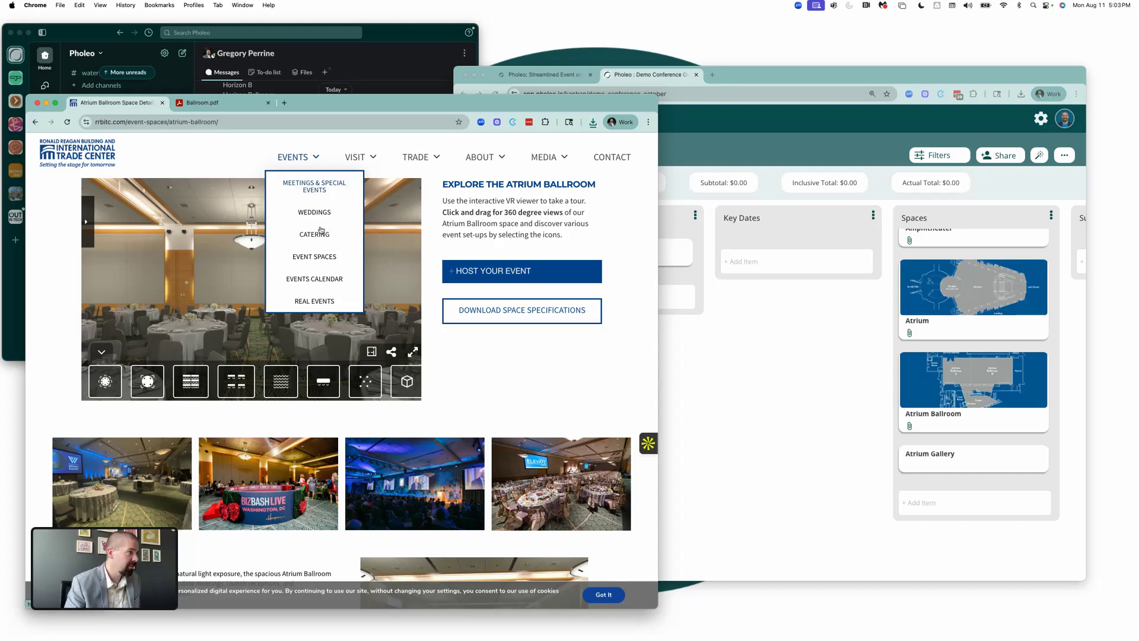
pyautogui.click(327, 259)
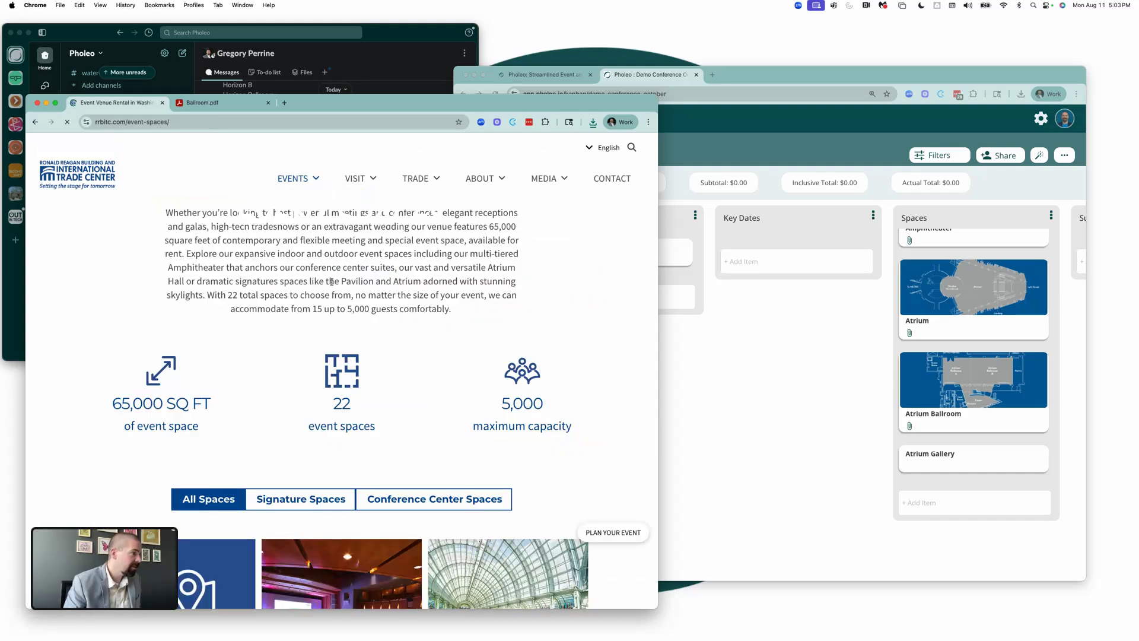
# - Browse the venue's event spaces and open the Atrium Hall page
pyautogui.scroll(-5, 334, 291)
pyautogui.scroll(-5, 334, 291)
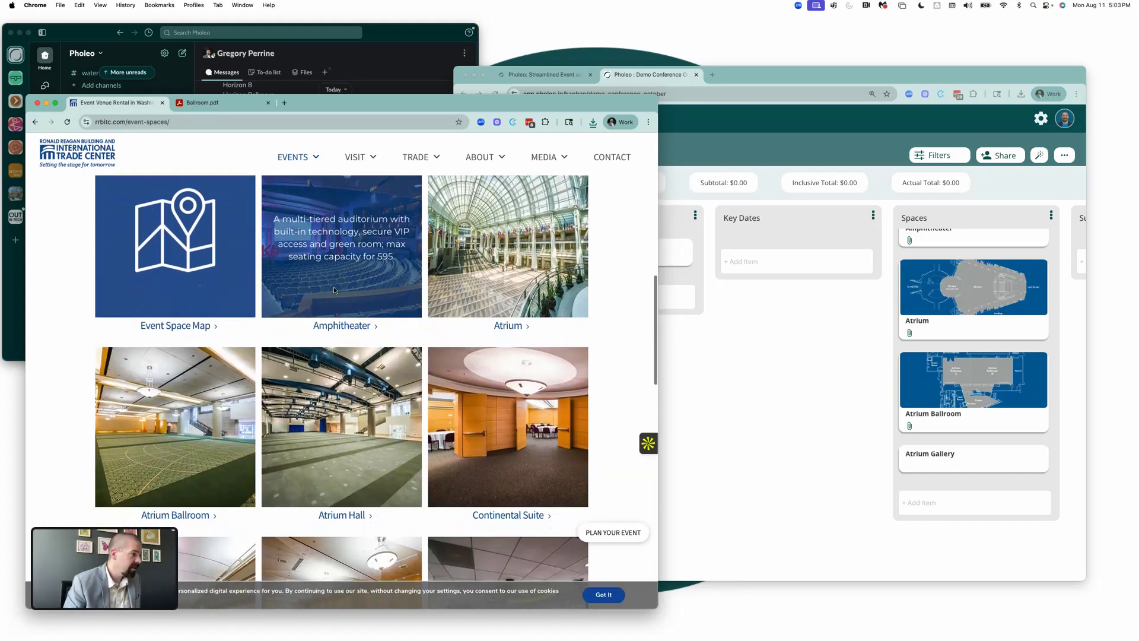
pyautogui.scroll(-2, 351, 338)
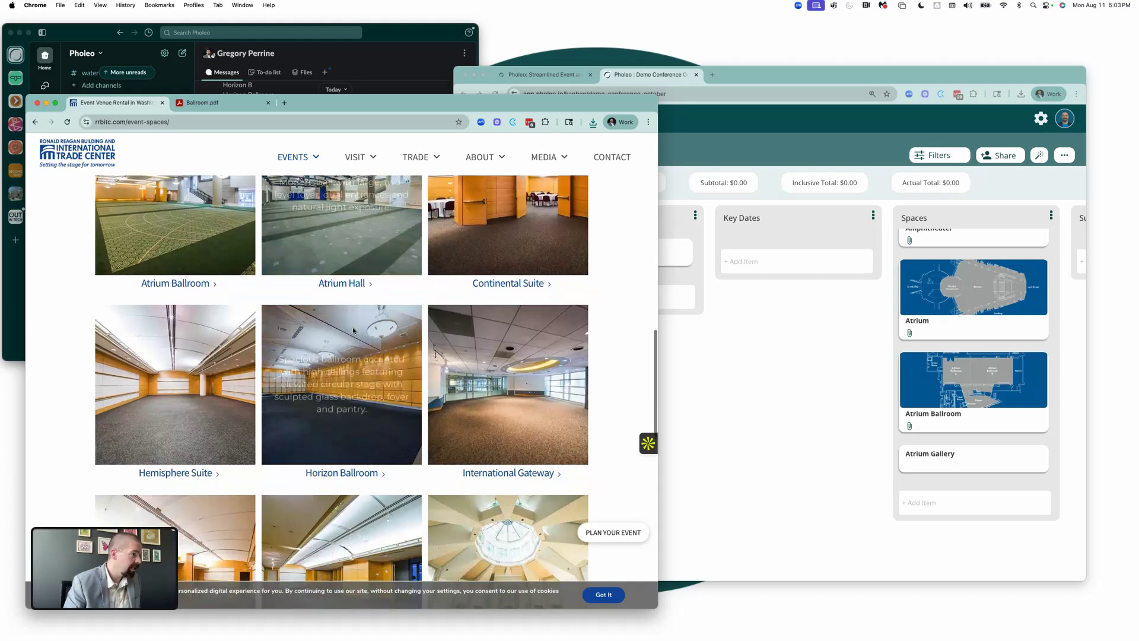
pyautogui.scroll(3, 339, 362)
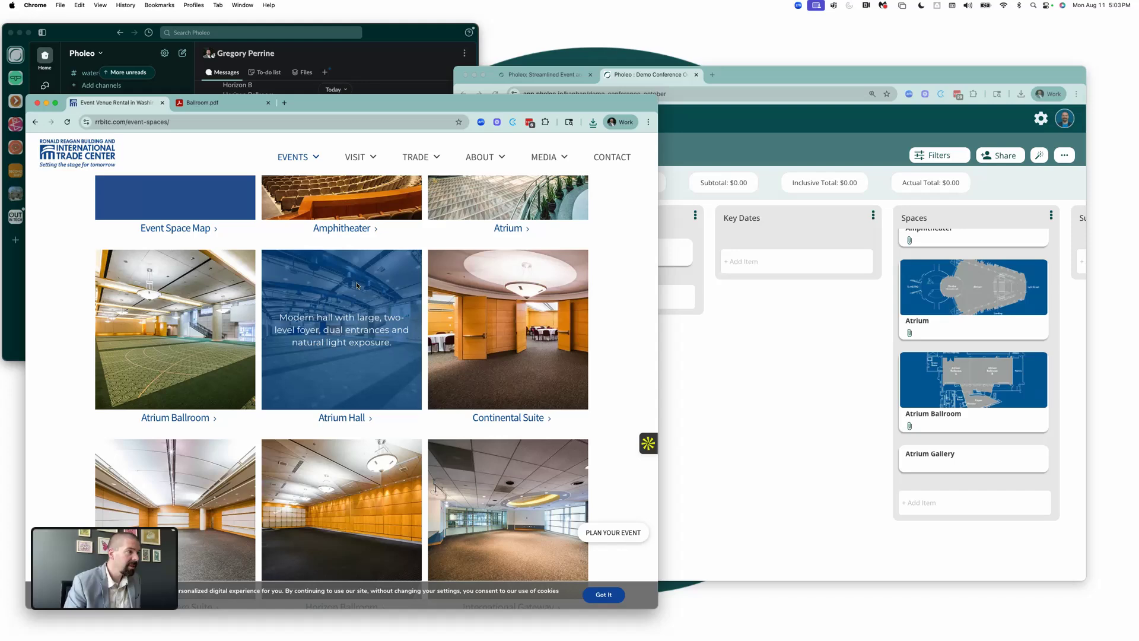
pyautogui.click(356, 418)
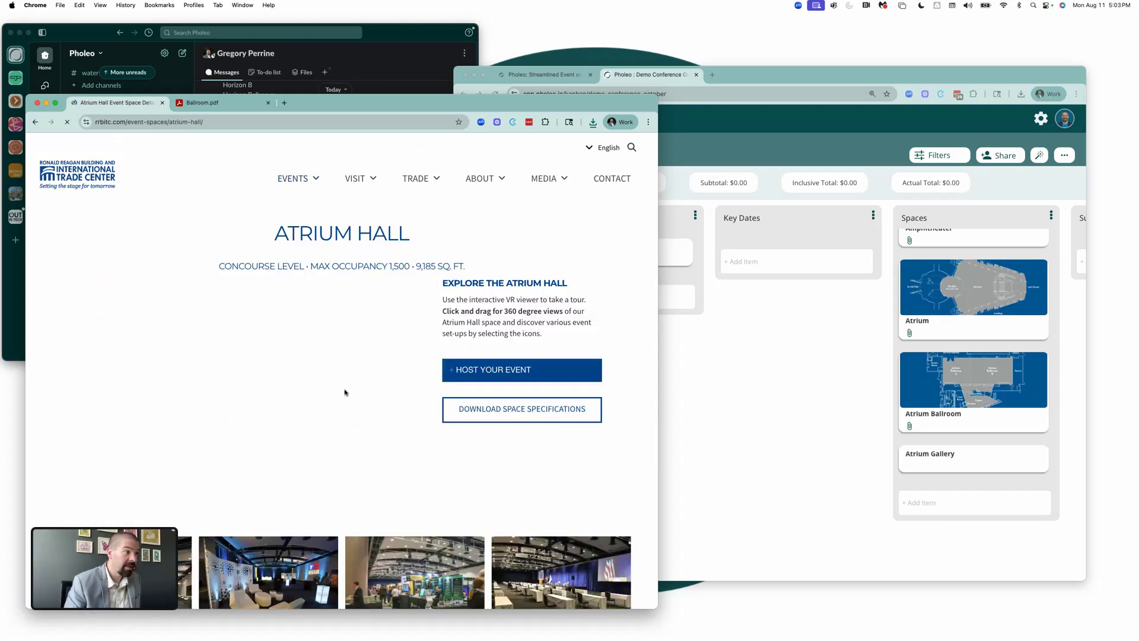
# - Open the Atrium Hall space specifications PDF and capture a screenshot of its enlarged floor plan
pyautogui.click(535, 410)
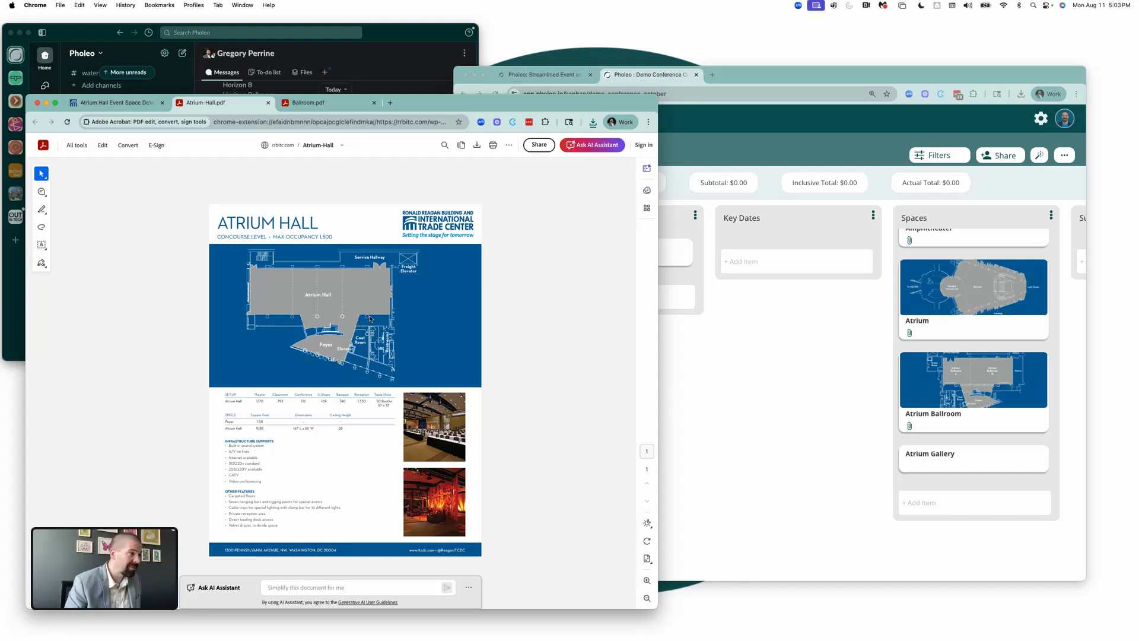
pyautogui.click(648, 580)
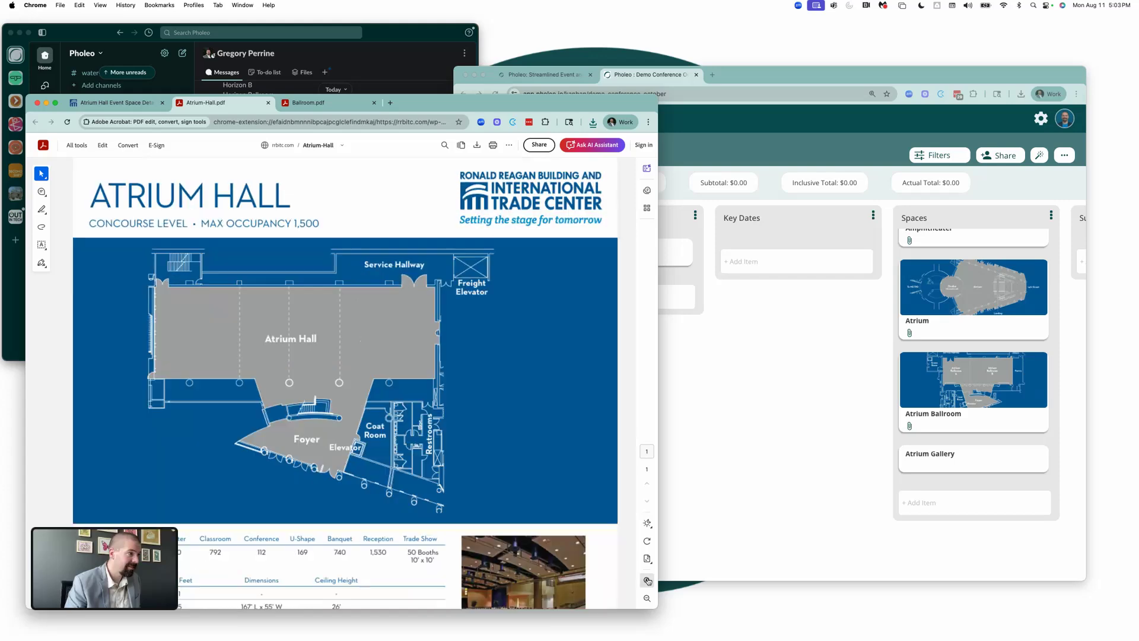
pyautogui.click(647, 580)
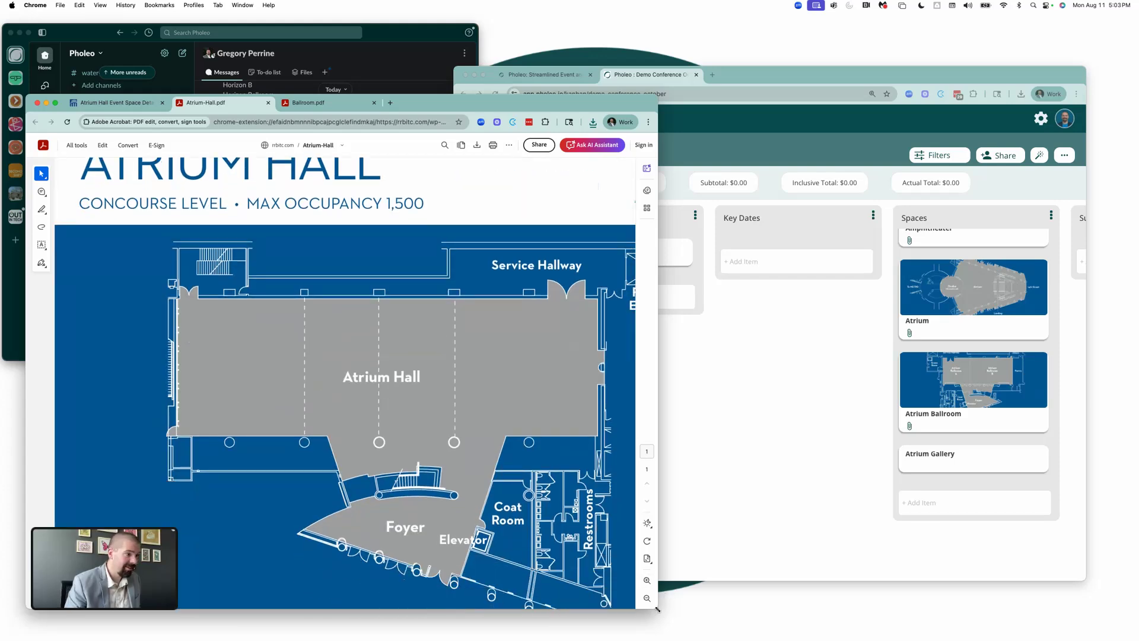
pyautogui.click(647, 598)
pyautogui.click(647, 598)
pyautogui.click(648, 581)
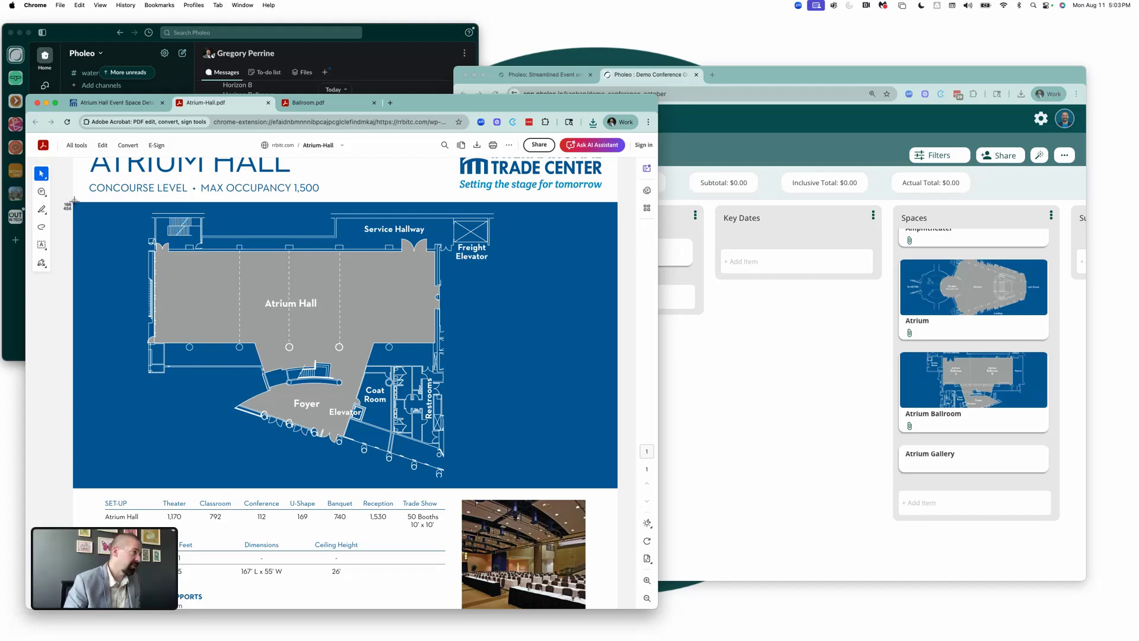
pyautogui.moveTo(72, 202); pyautogui.dragTo(620, 490)
# - Review the board's Available Locations list for the Atrium spaces and close it
pyautogui.click(935, 453)
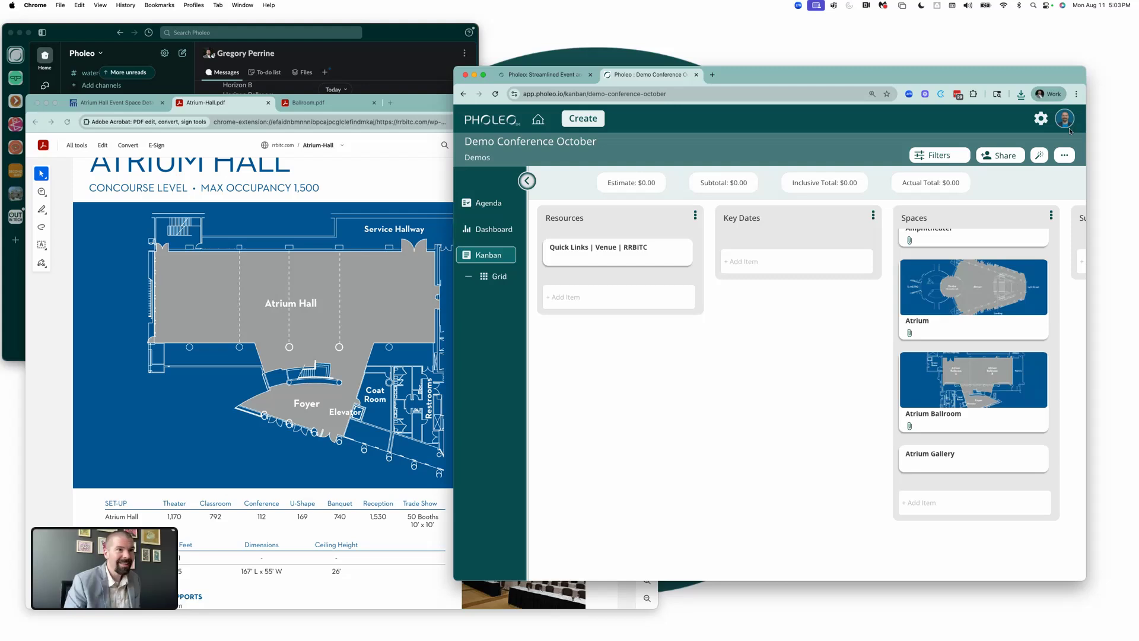
pyautogui.click(1064, 155)
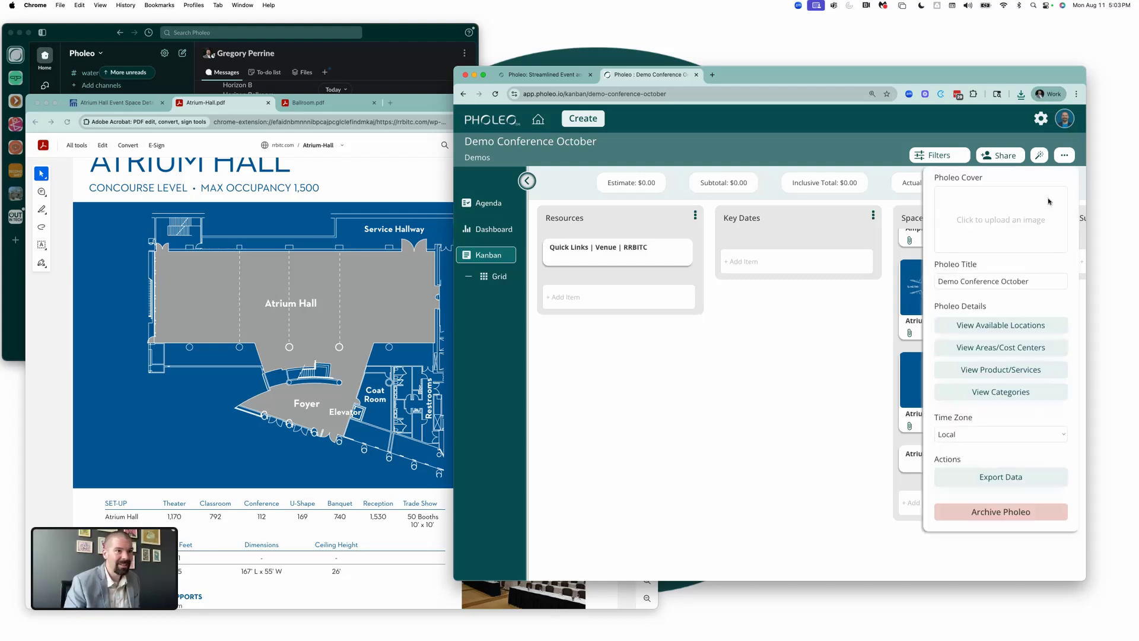
pyautogui.click(1001, 330)
pyautogui.scroll(10, 653, 298)
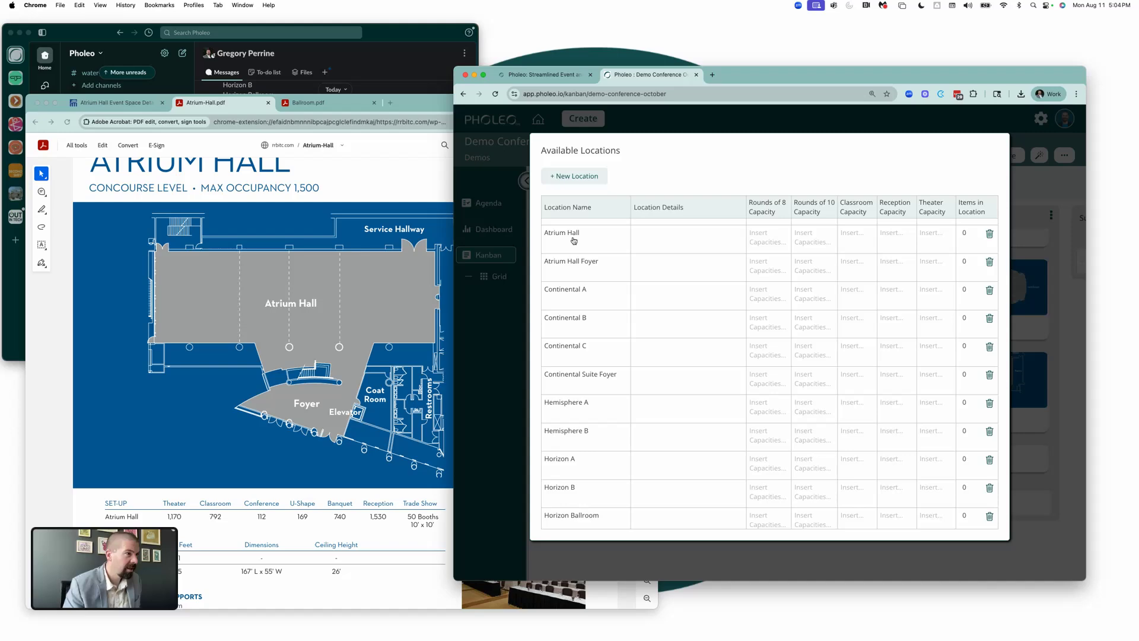
pyautogui.scroll(3, 578, 250)
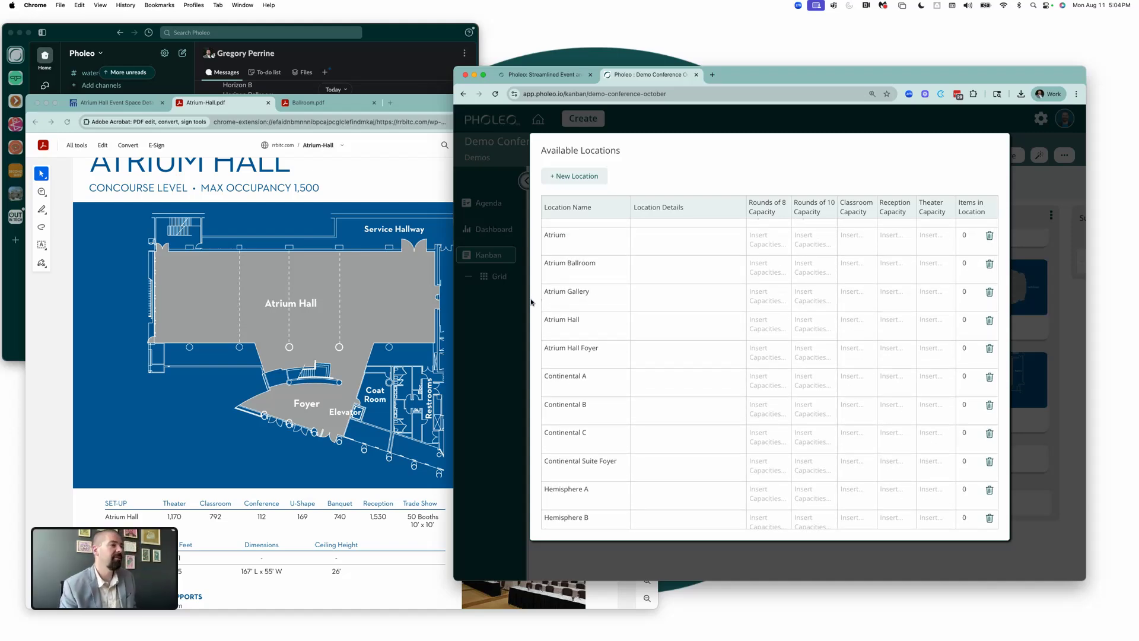
pyautogui.click(500, 308)
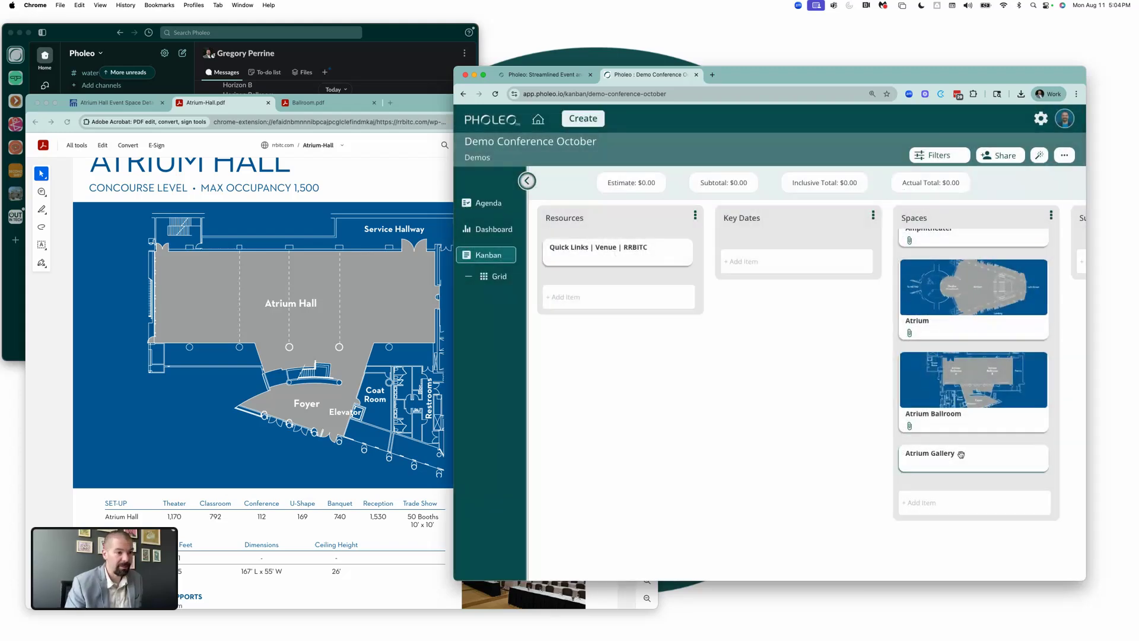
# - Open the Atrium Gallery item, check the space's name in the floor plan PDF, and rename the item to Atrium Hall
pyautogui.click(961, 454)
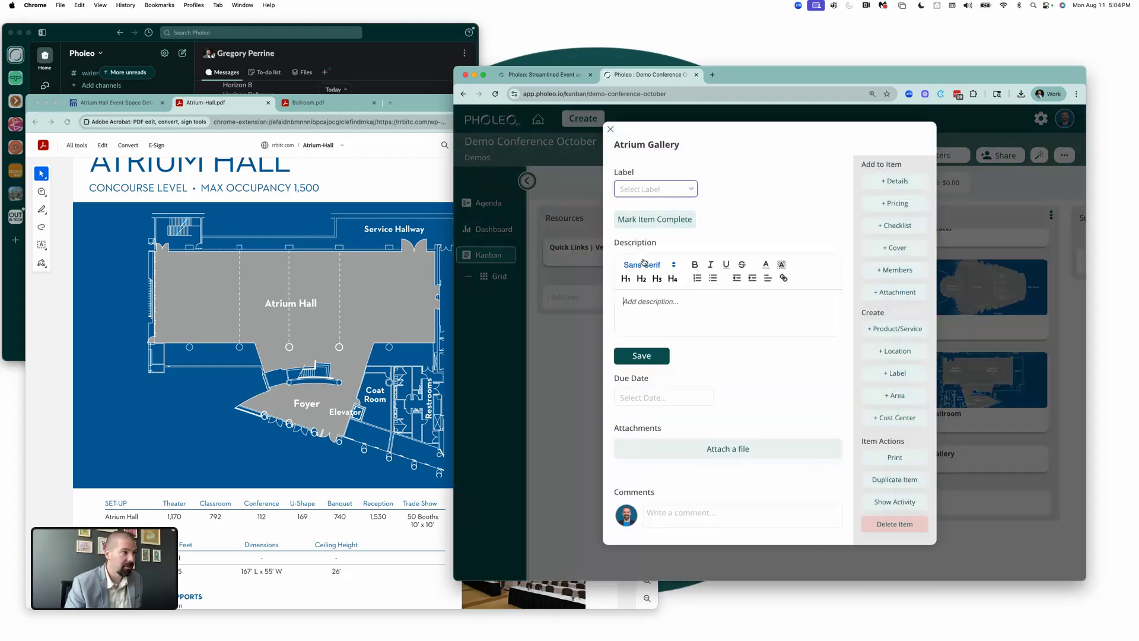
pyautogui.click(389, 322)
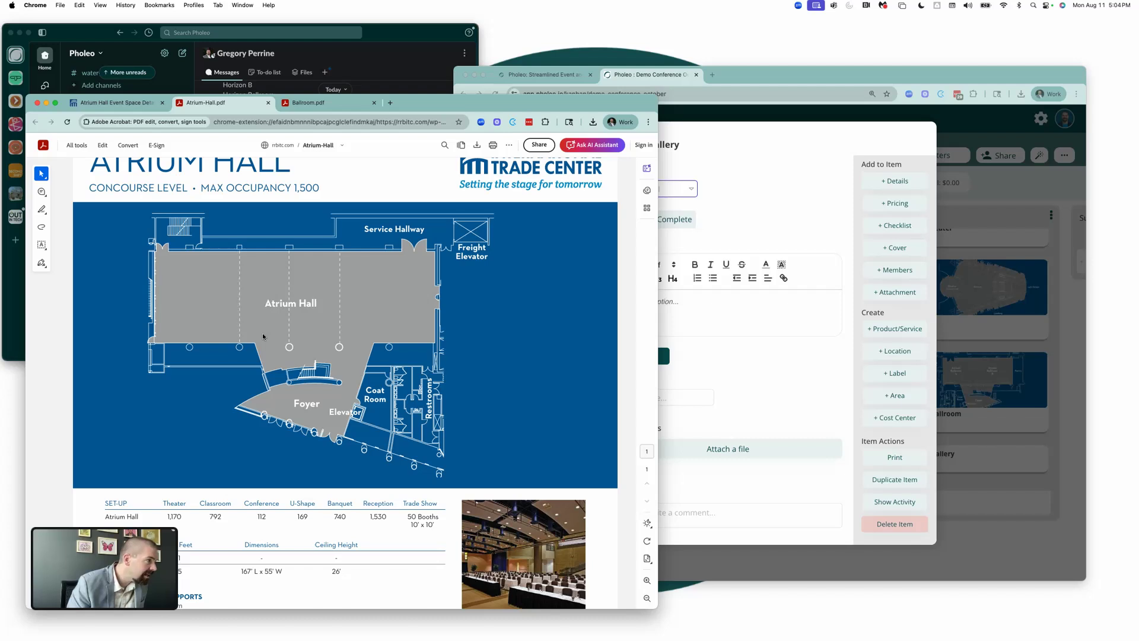
pyautogui.scroll(-5, 288, 346)
pyautogui.scroll(4, 288, 346)
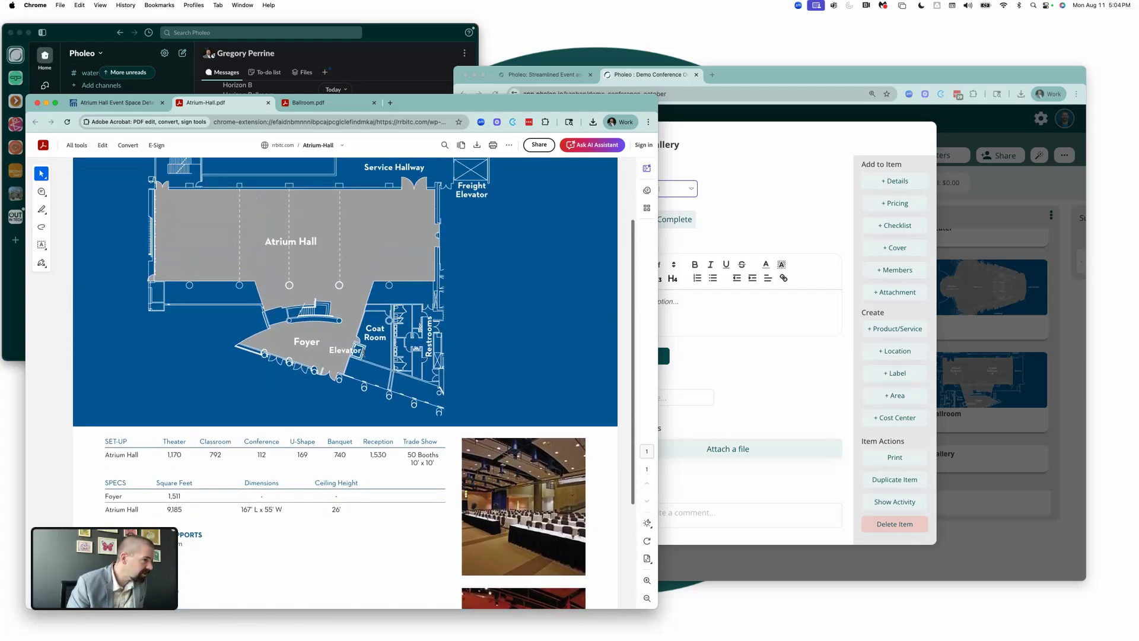
pyautogui.click(691, 304)
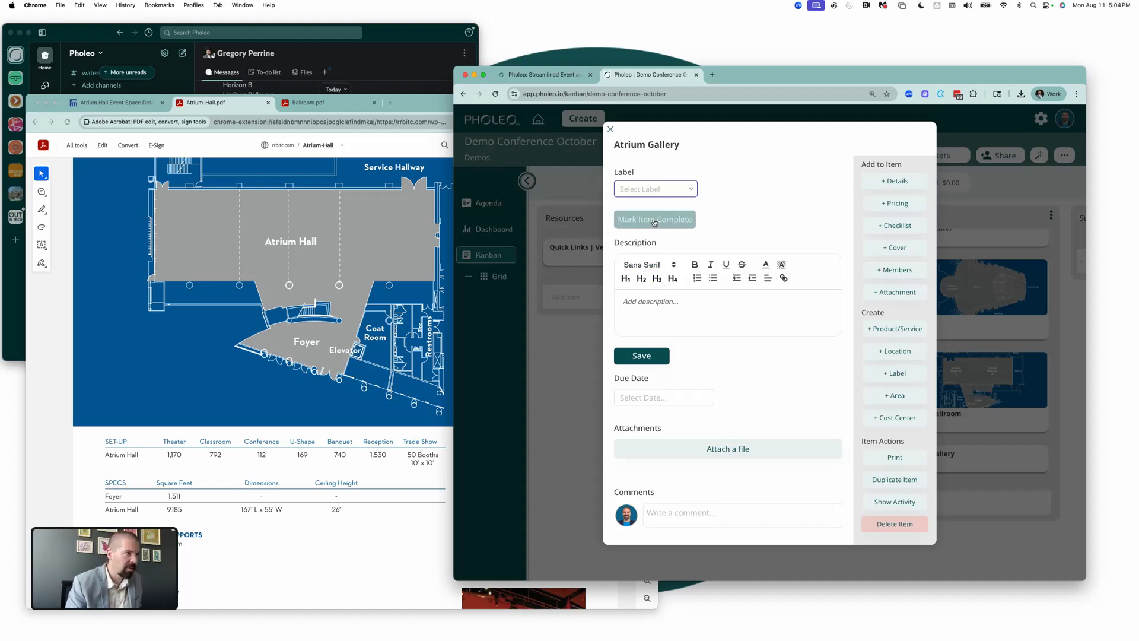
pyautogui.click(664, 147)
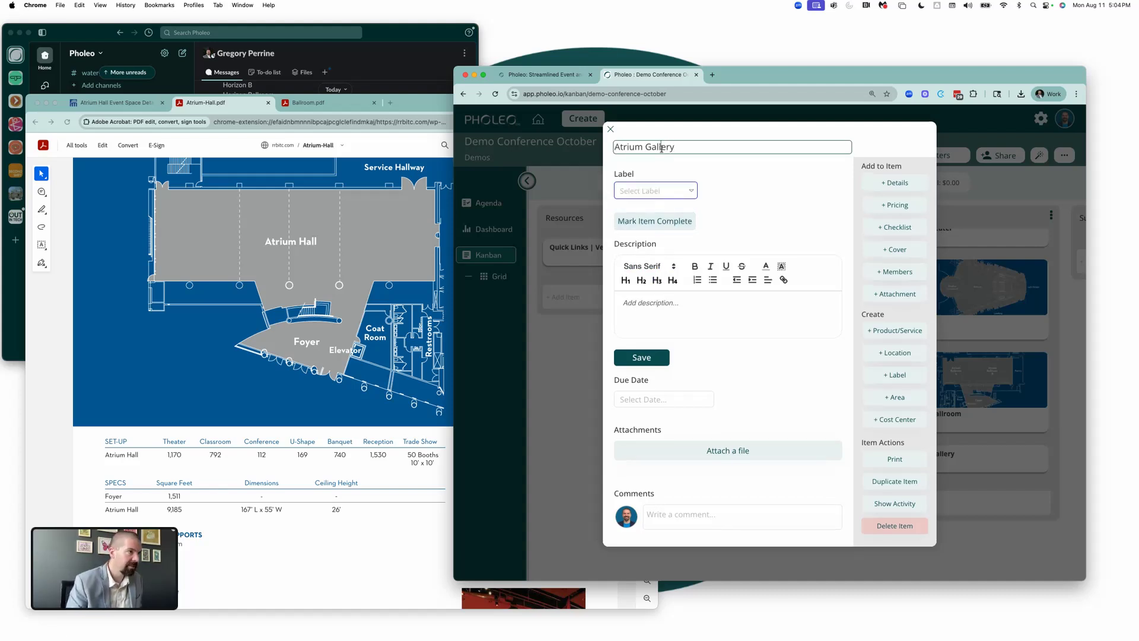
pyautogui.doubleClick(662, 146)
pyautogui.write('Hall')
pyautogui.press('Return')
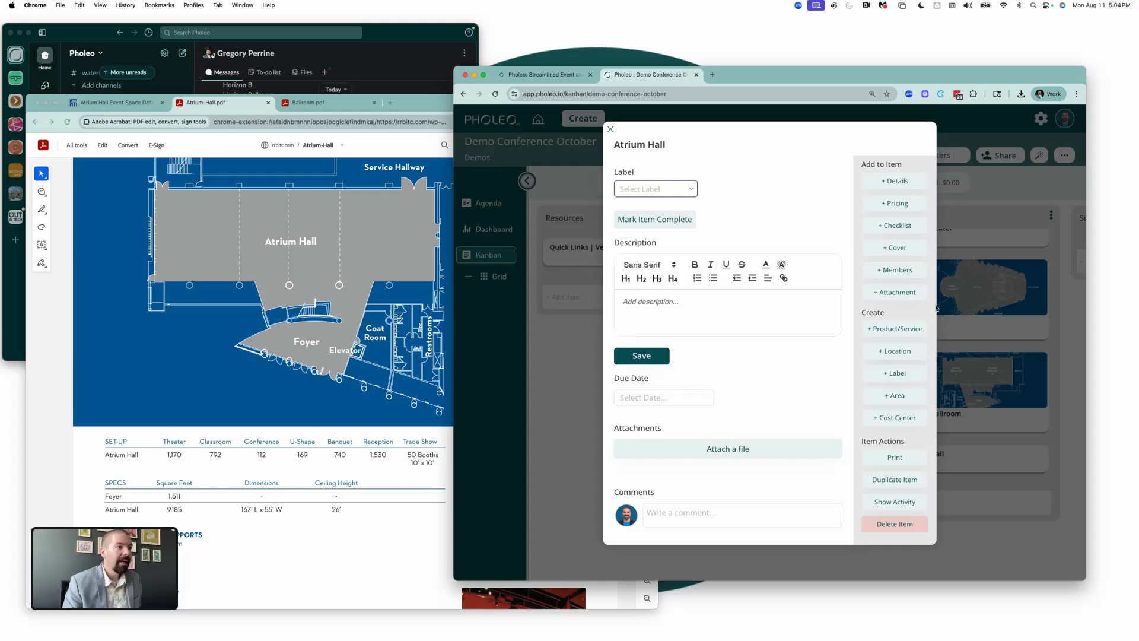
# - Add the captured Atrium Hall floor plan screenshot as the item's cover image
pyautogui.click(897, 247)
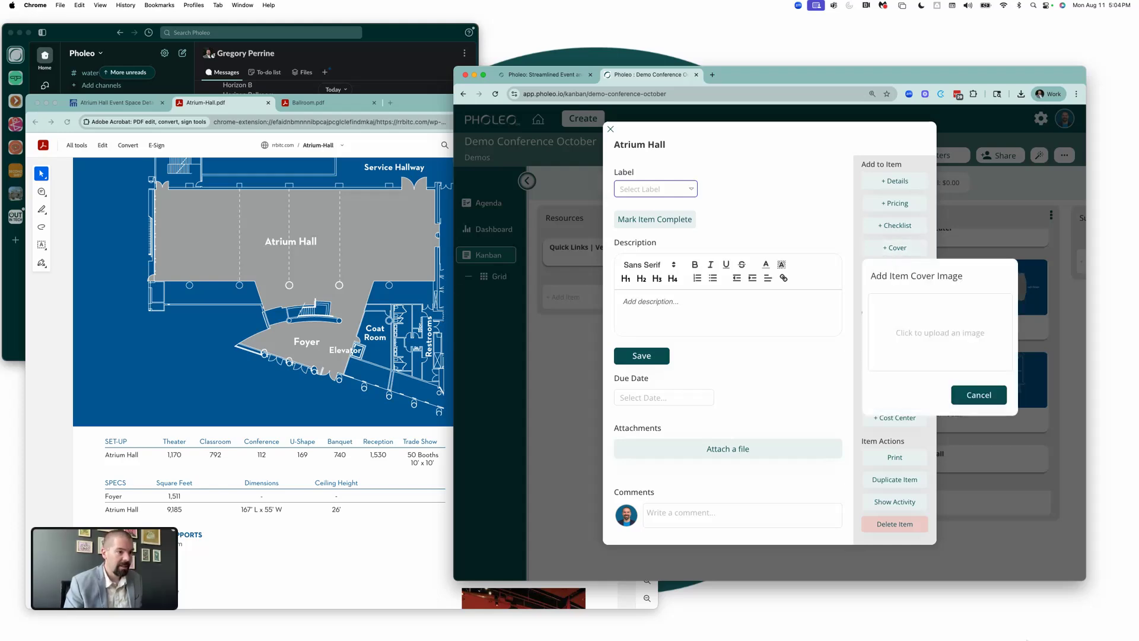
pyautogui.click(1020, 637)
pyautogui.click(887, 461)
pyautogui.moveTo(997, 630)
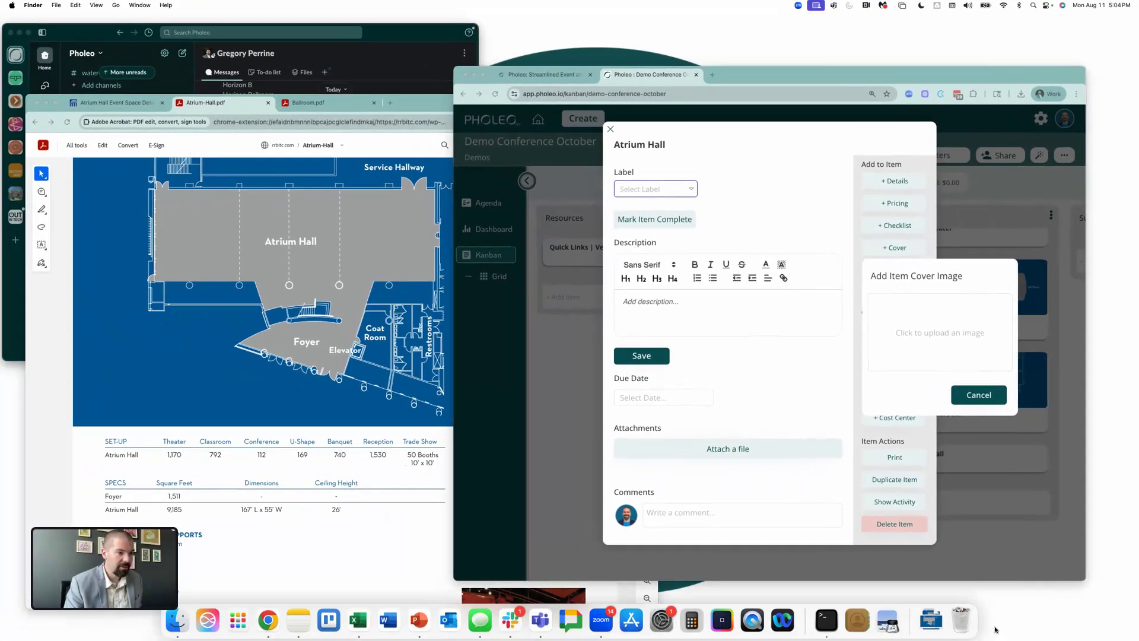
pyautogui.click(932, 621)
pyautogui.moveTo(934, 584); pyautogui.dragTo(943, 347)
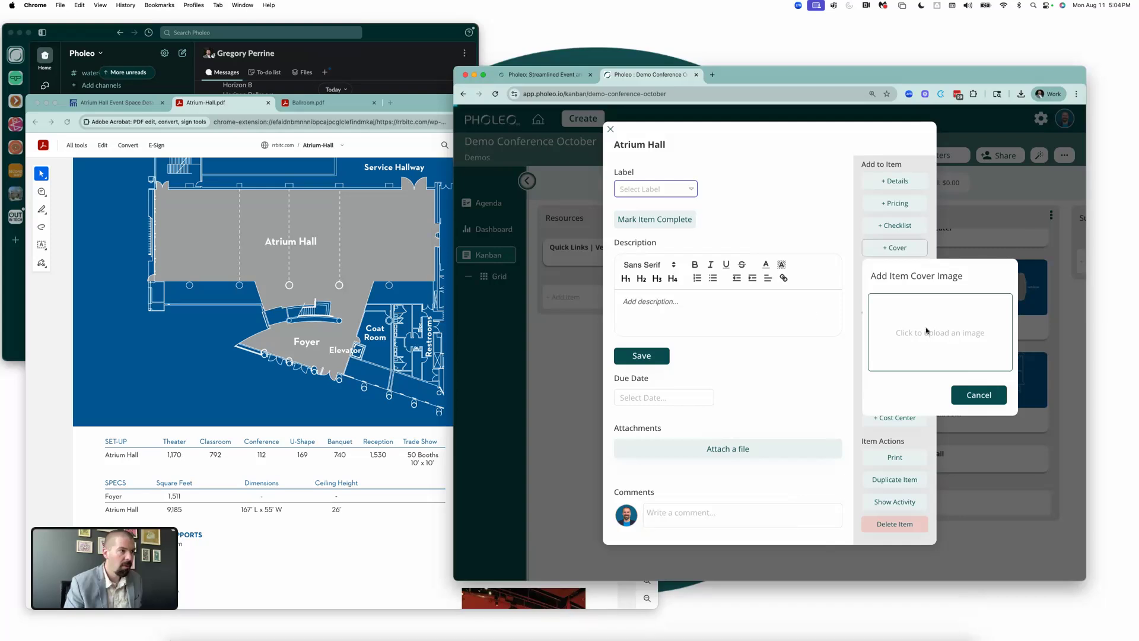
# - Enter "Quick Links" and "Atrium Hall Specs" in the item's description, formatted as heading levels 2 and 3 respectively
pyautogui.click(626, 395)
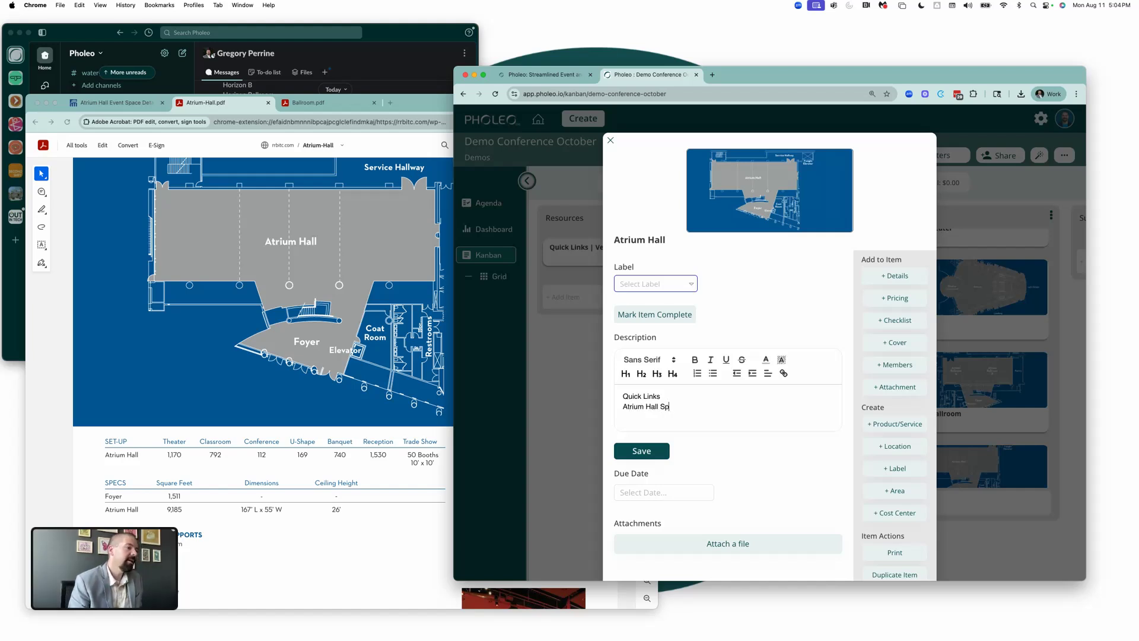
pyautogui.tripleClick(667, 396)
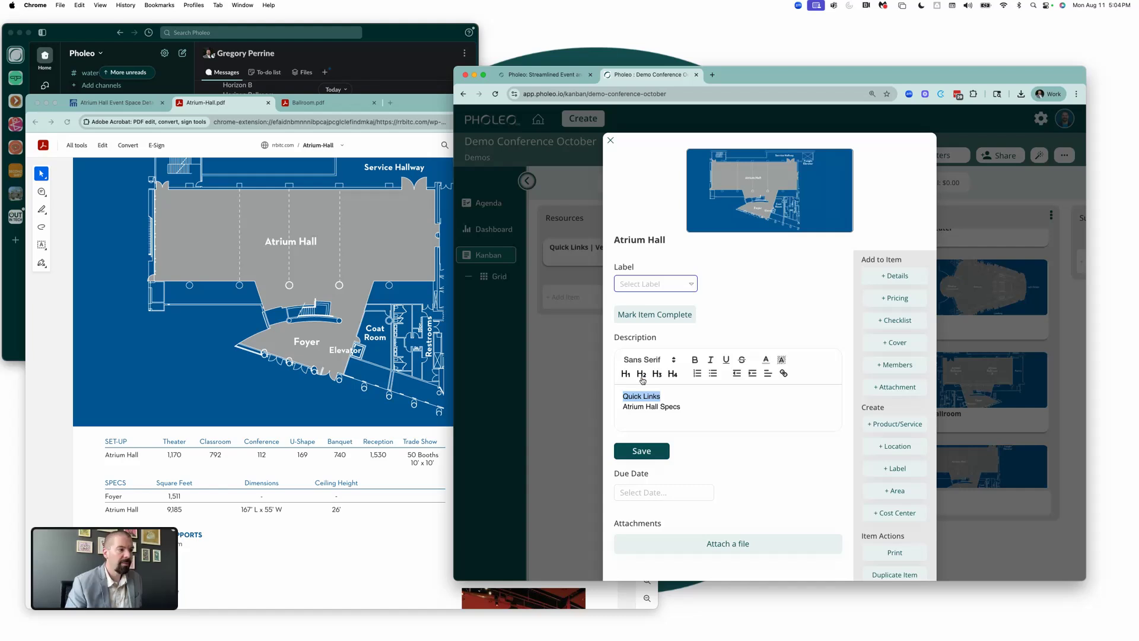
pyautogui.click(641, 374)
pyautogui.moveTo(687, 411); pyautogui.dragTo(605, 415)
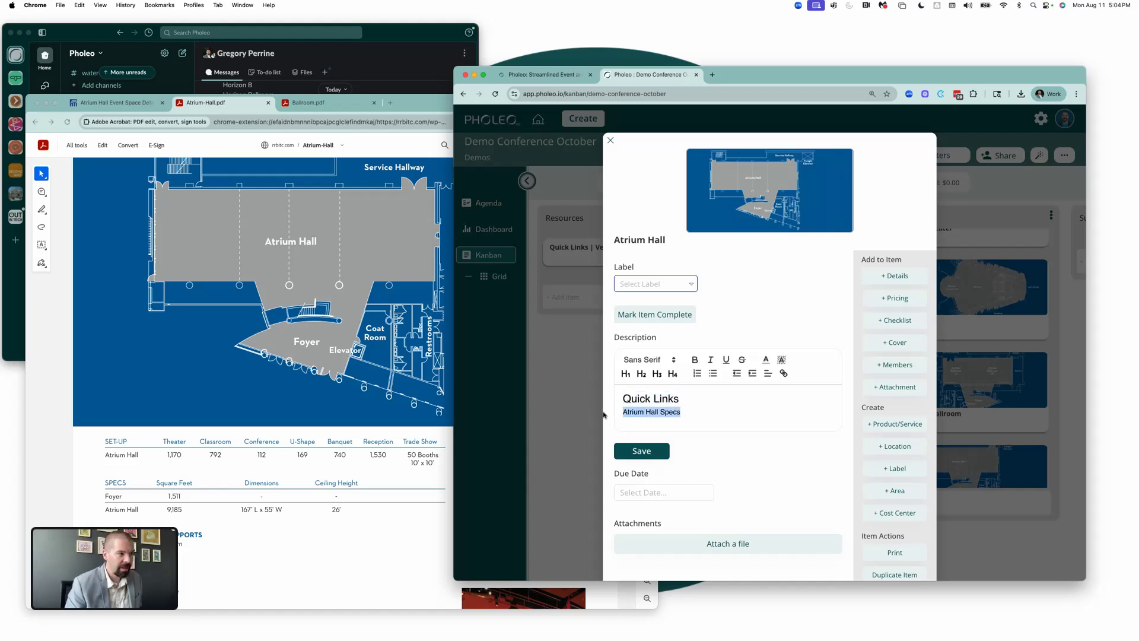
pyautogui.click(658, 373)
# - Link "Atrium Hall Specs" to the venue page rrbitc.com/event-spaces/atrium-hall/, apply a text colour, and save the description
pyautogui.moveTo(698, 412); pyautogui.dragTo(605, 413)
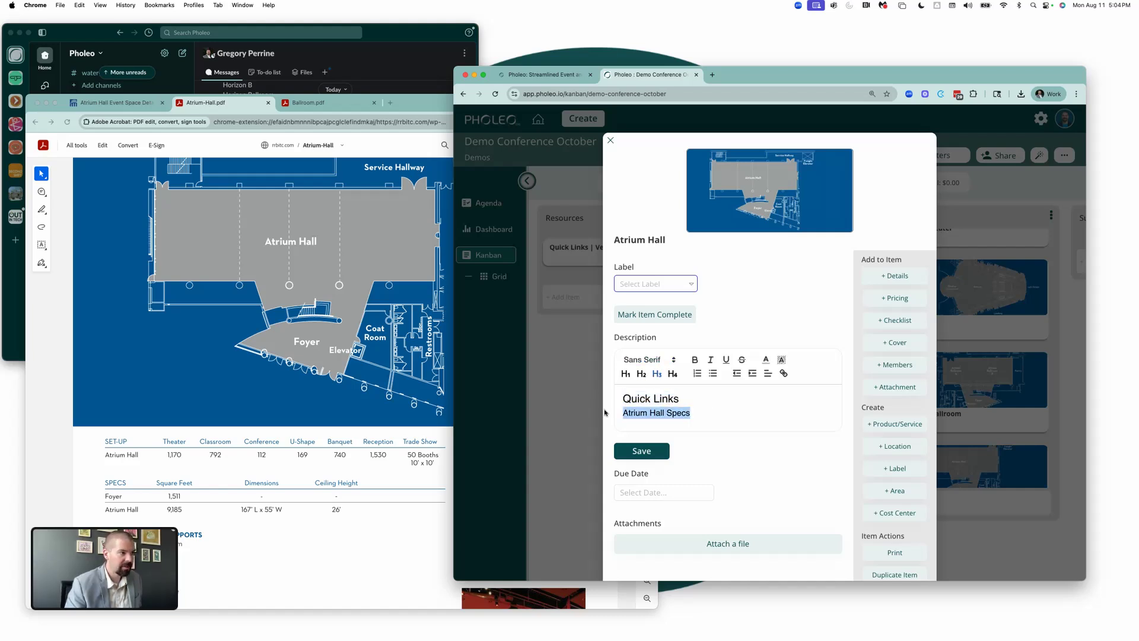
pyautogui.click(784, 373)
pyautogui.click(245, 109)
pyautogui.click(310, 122)
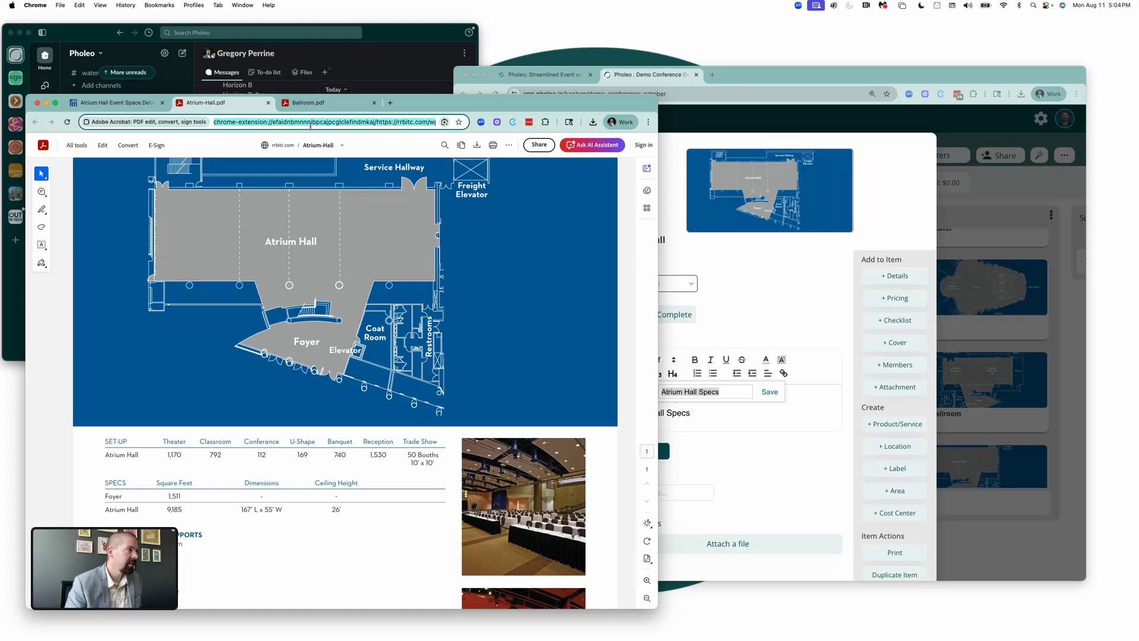
pyautogui.click(148, 104)
pyautogui.click(218, 121)
pyautogui.press('super+c')
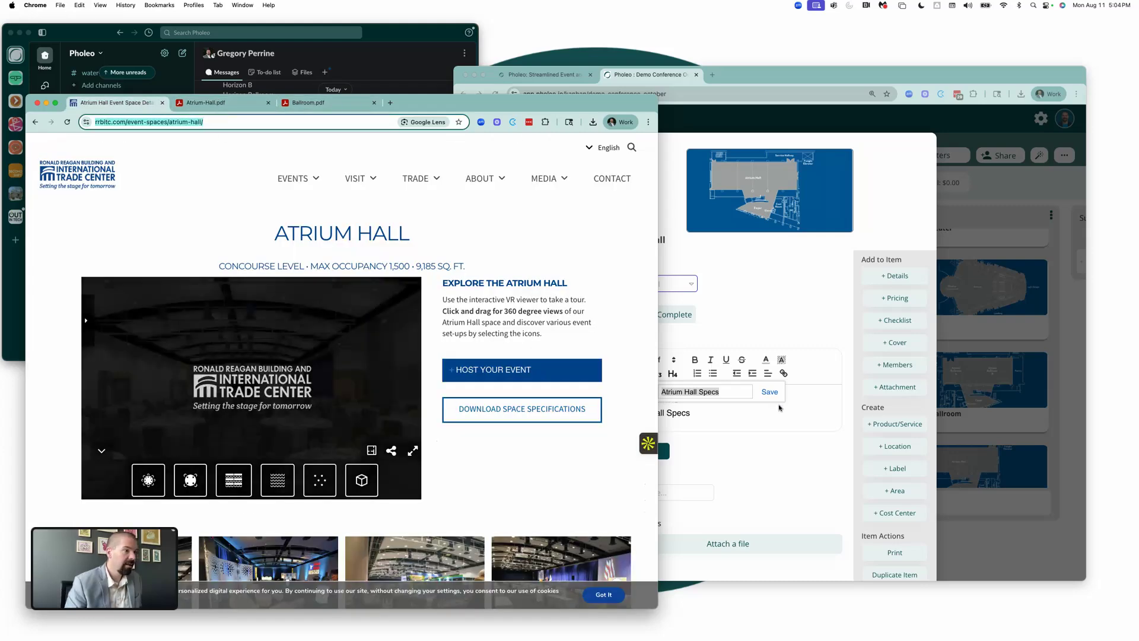
pyautogui.click(780, 407)
pyautogui.press('super+v')
pyautogui.click(767, 391)
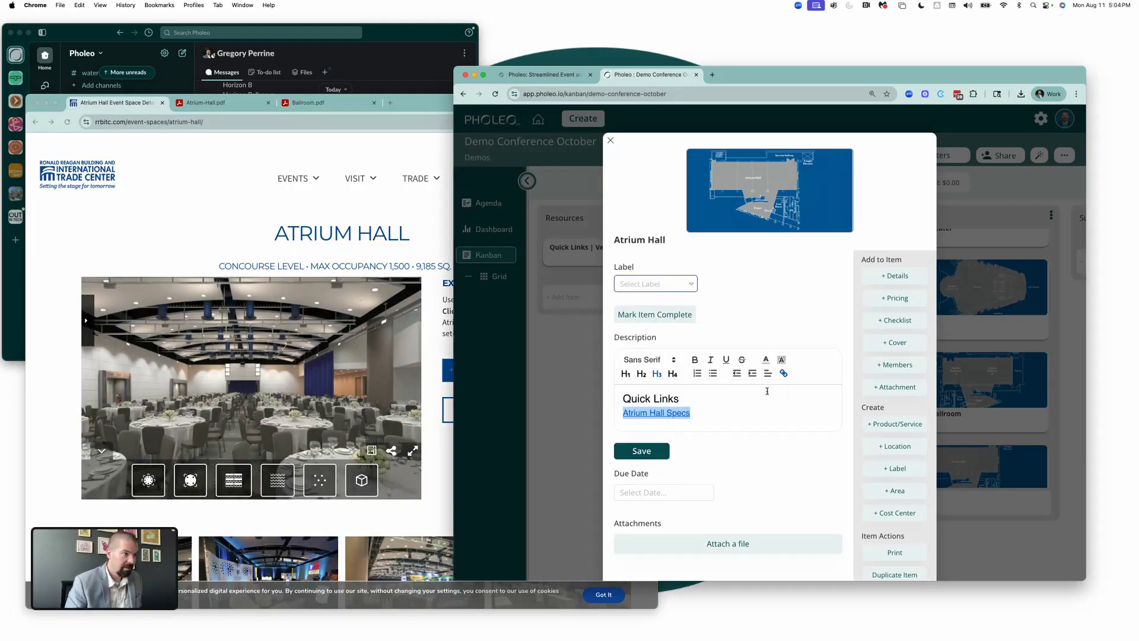
pyautogui.click(769, 361)
pyautogui.click(822, 375)
pyautogui.click(655, 446)
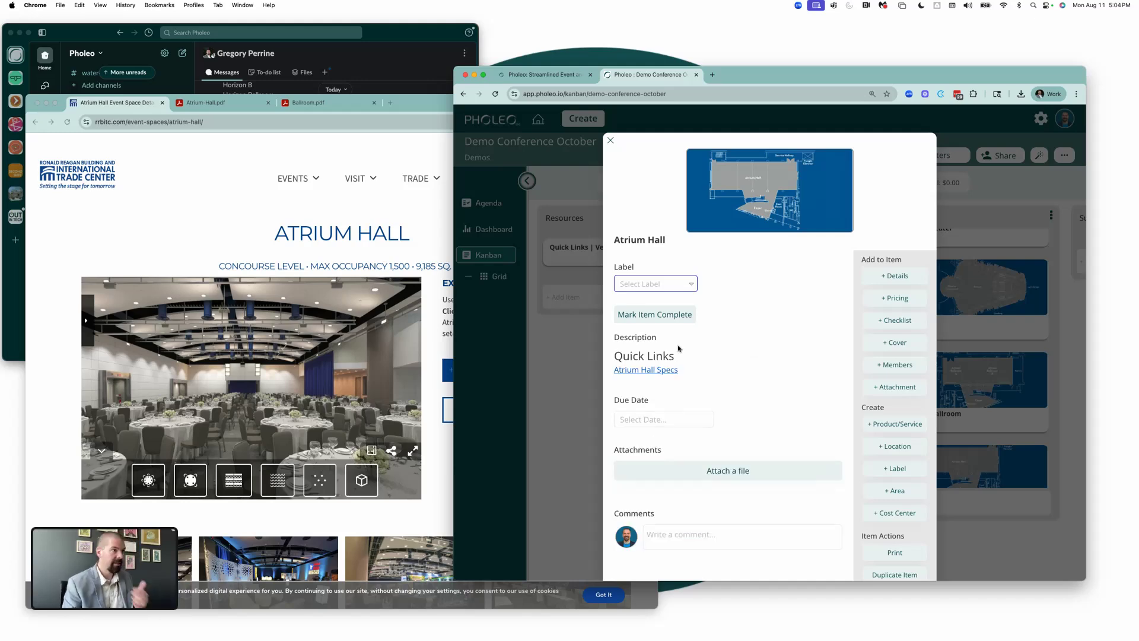
# - Save the Atrium Hall specifications PDF to Downloads as Atrium-Hall
pyautogui.click(445, 404)
pyautogui.click(220, 102)
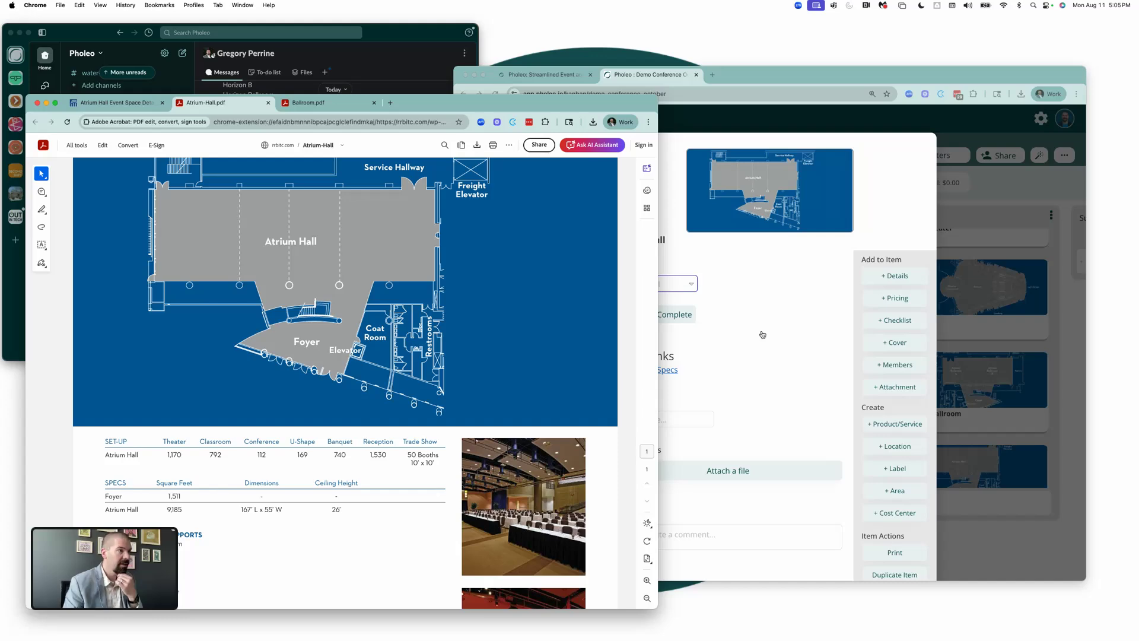
pyautogui.press('super+s')
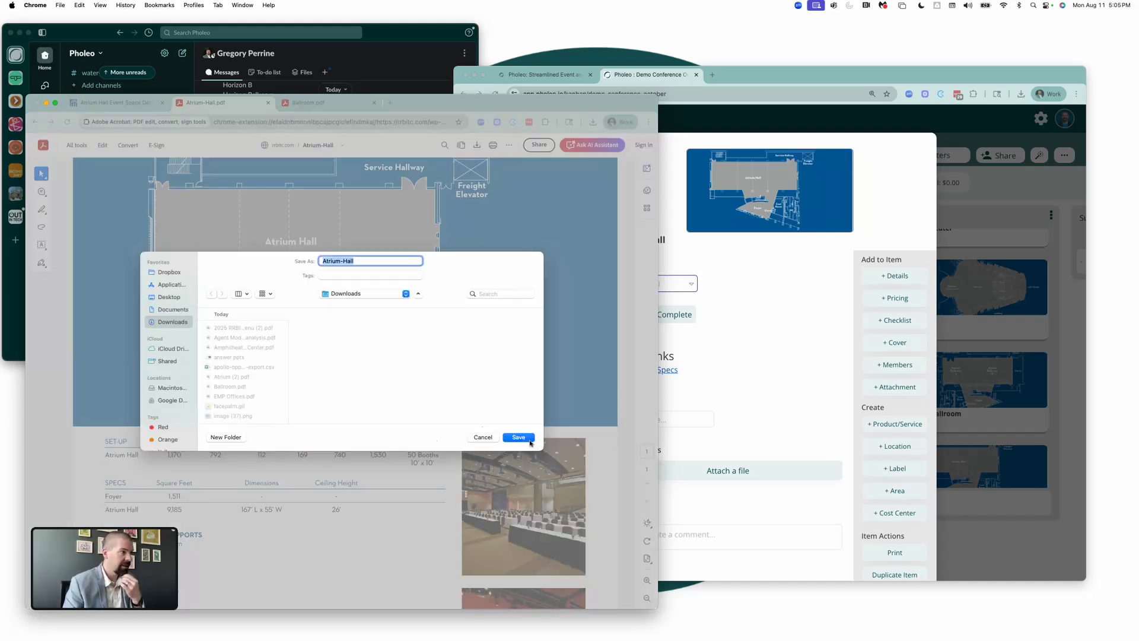
pyautogui.click(519, 437)
# - Attach Atrium-Hall.pdf from Downloads to the Atrium Hall item and close the item
pyautogui.click(814, 386)
pyautogui.click(728, 470)
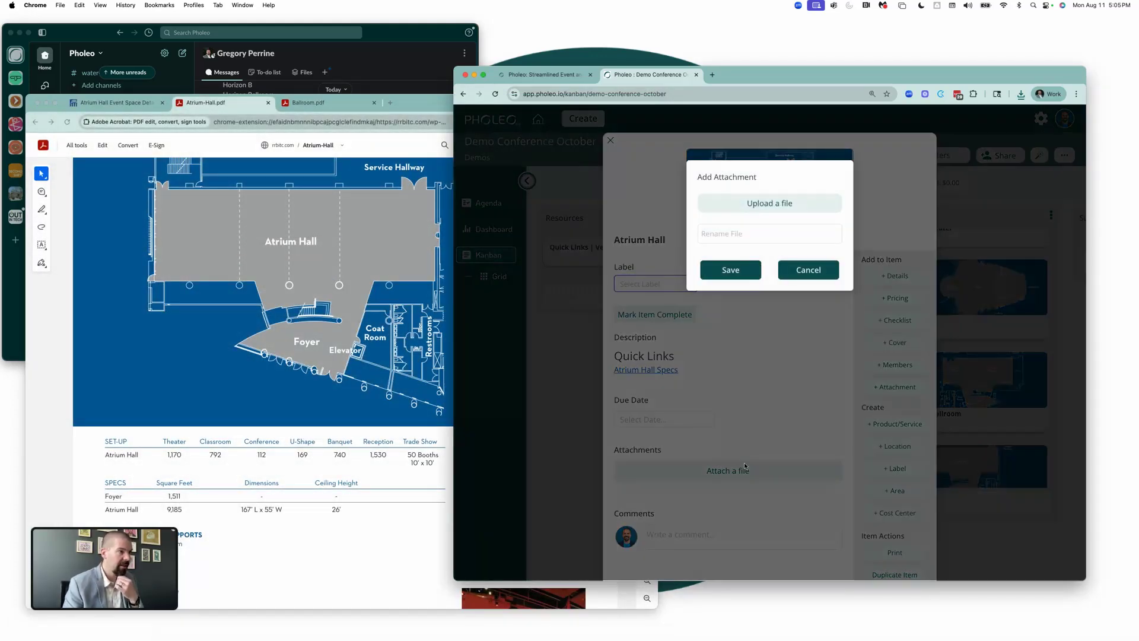
pyautogui.click(747, 201)
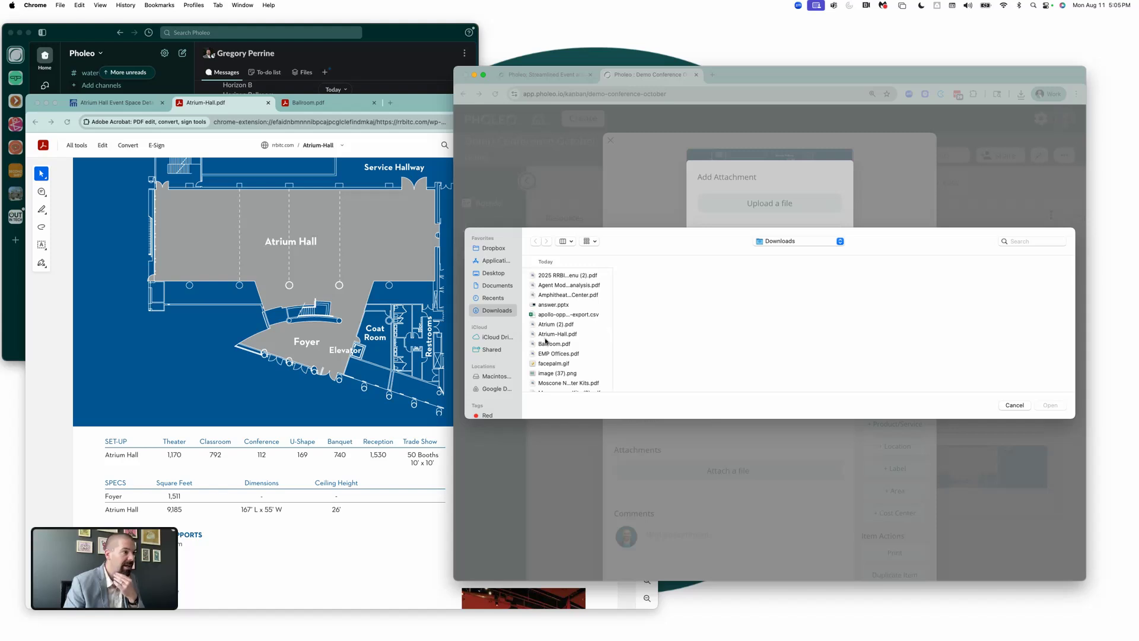
pyautogui.click(564, 334)
pyautogui.doubleClick(564, 333)
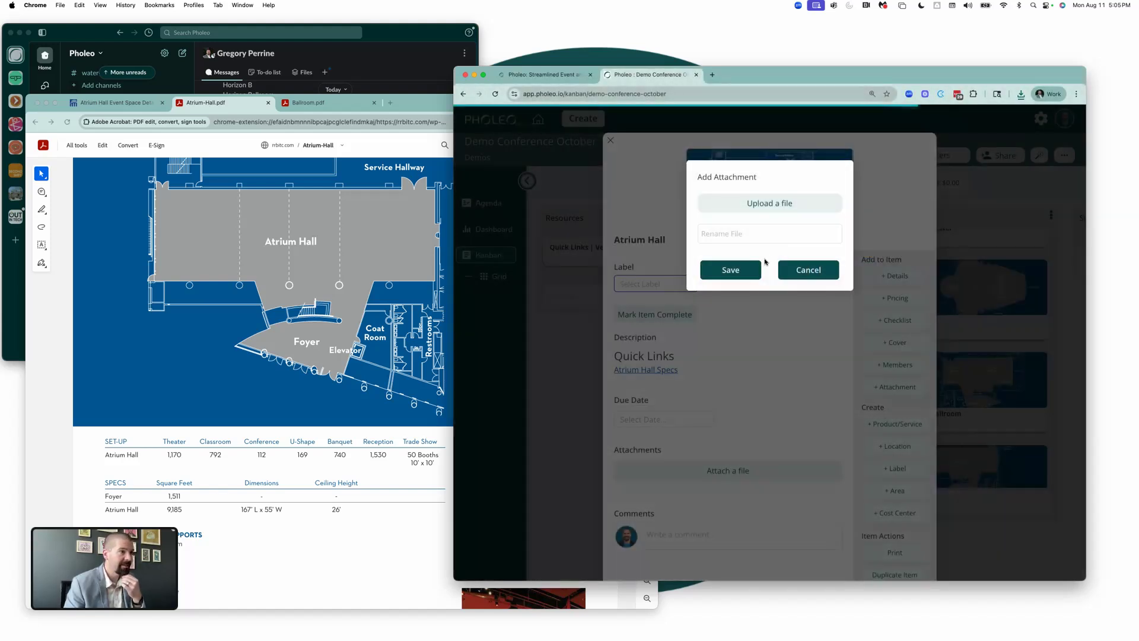
pyautogui.click(731, 270)
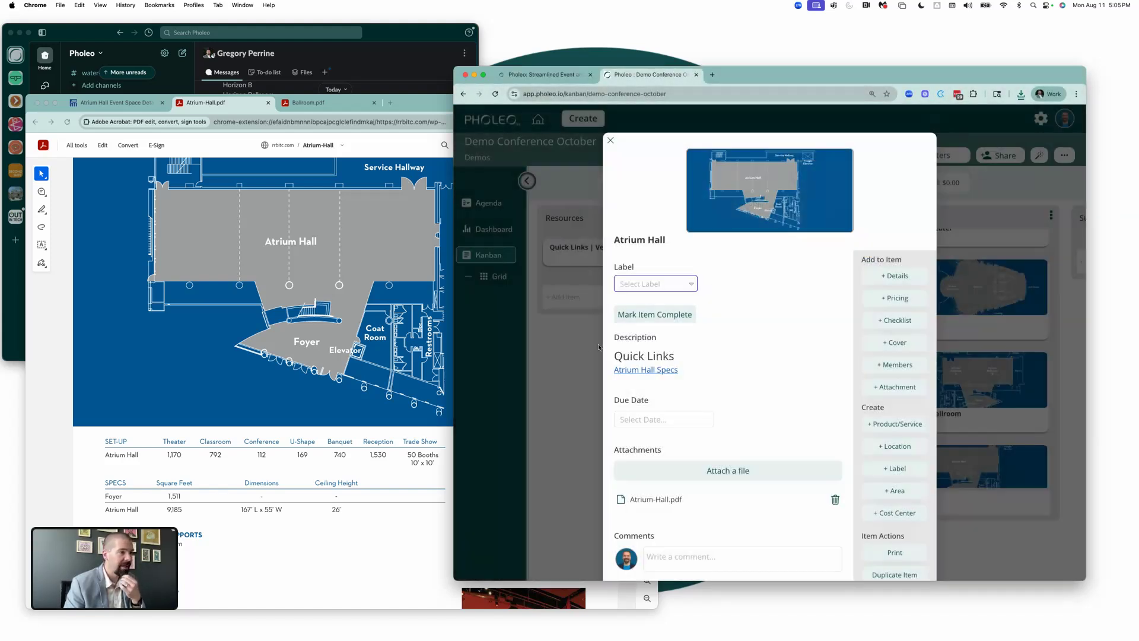
pyautogui.click(565, 354)
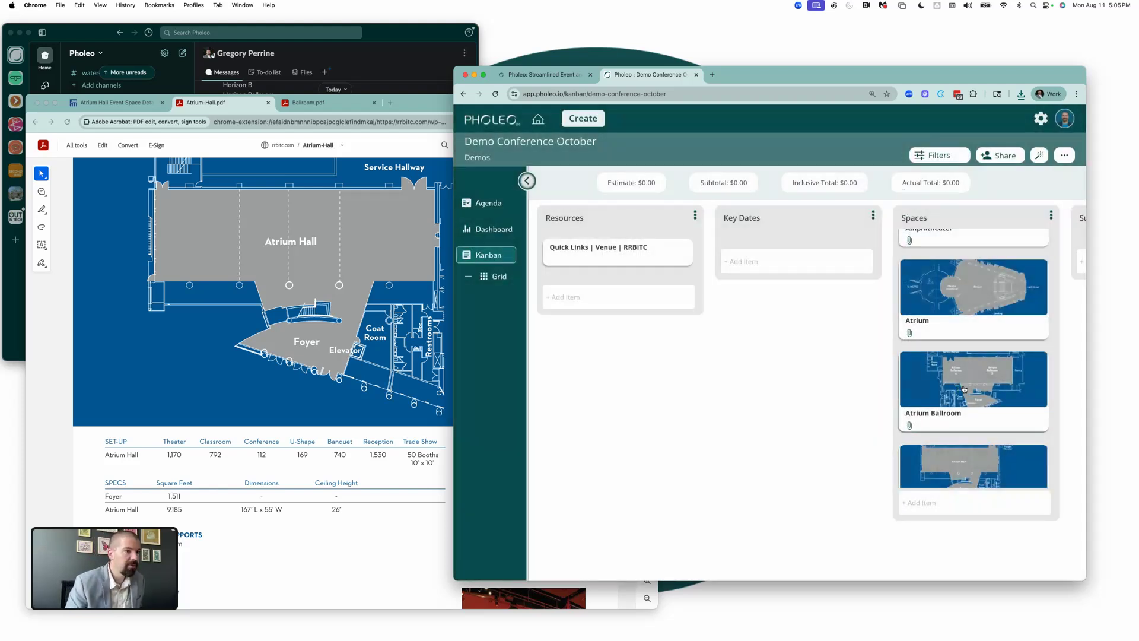
# - Look over the Spaces column and filter the board's items by the title "Atrium Hall"
pyautogui.hscroll(3, 938, 355)
pyautogui.hscroll(2, 938, 355)
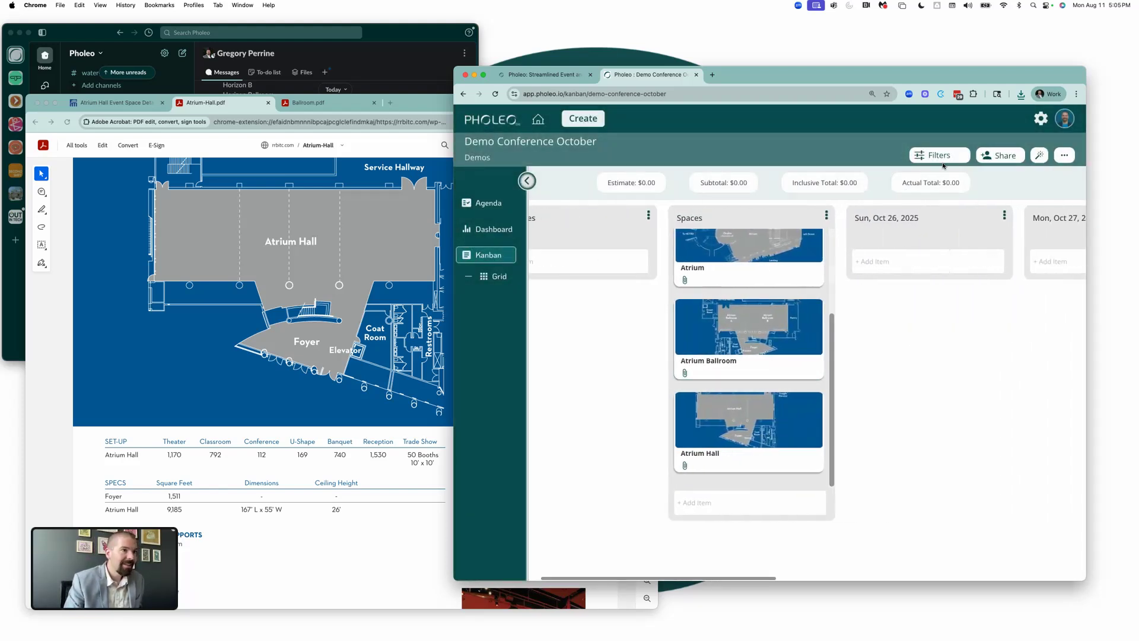
pyautogui.scroll(3, 760, 366)
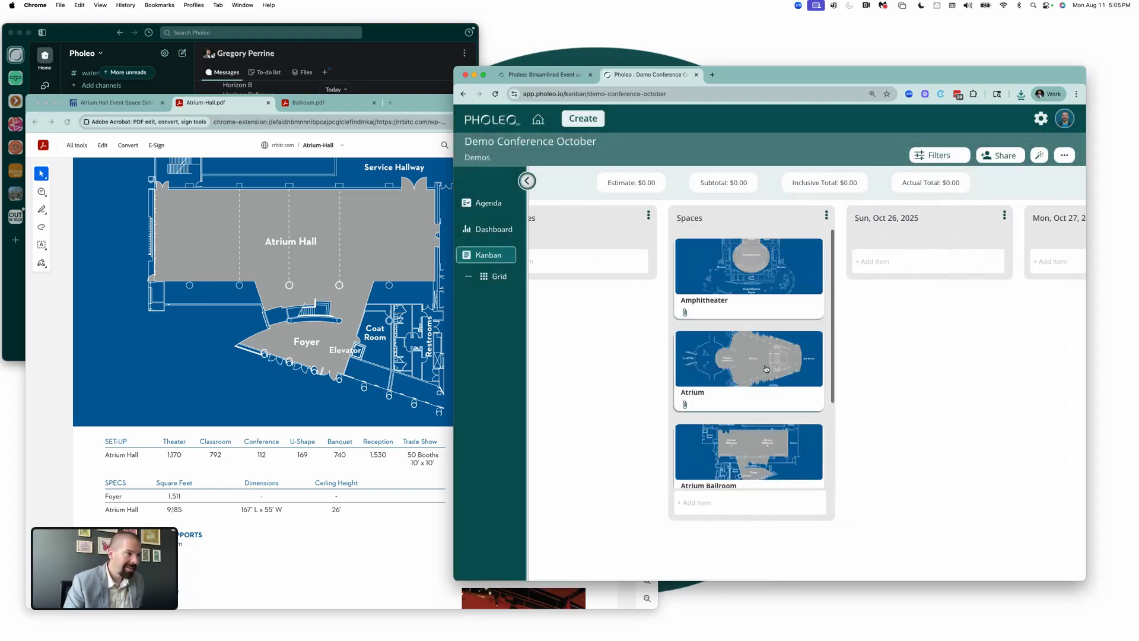
pyautogui.click(939, 155)
pyautogui.write('Atrium Hall')
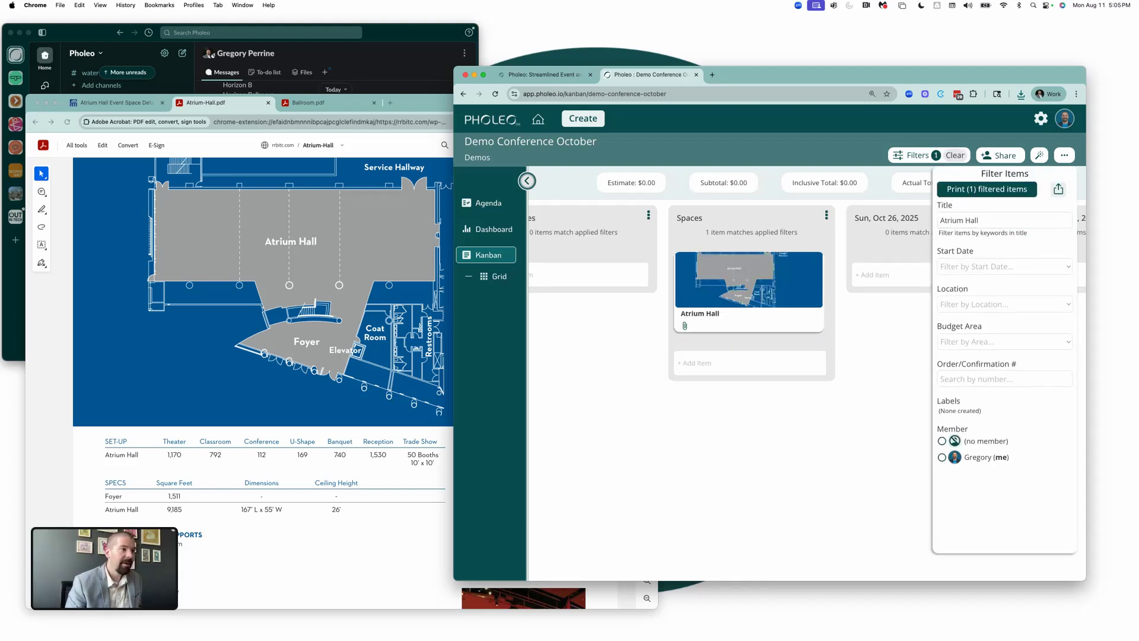
# - Open the Atrium Hall item, view its cover enlarged, and follow its Atrium Hall Specs link to review the venue page
pyautogui.click(795, 318)
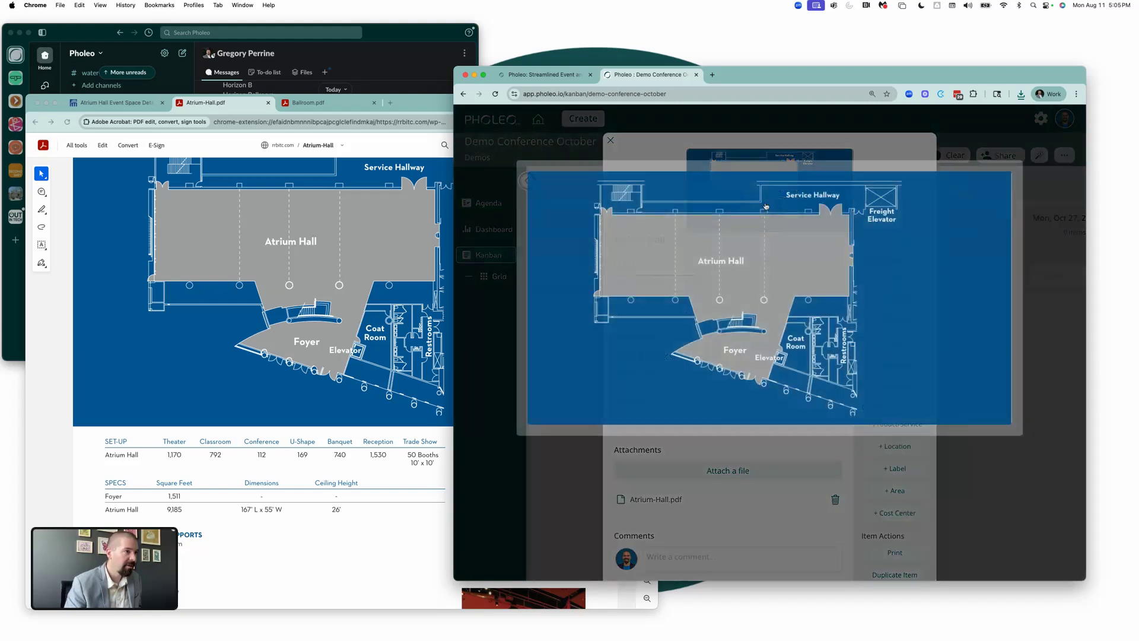
pyautogui.click(764, 197)
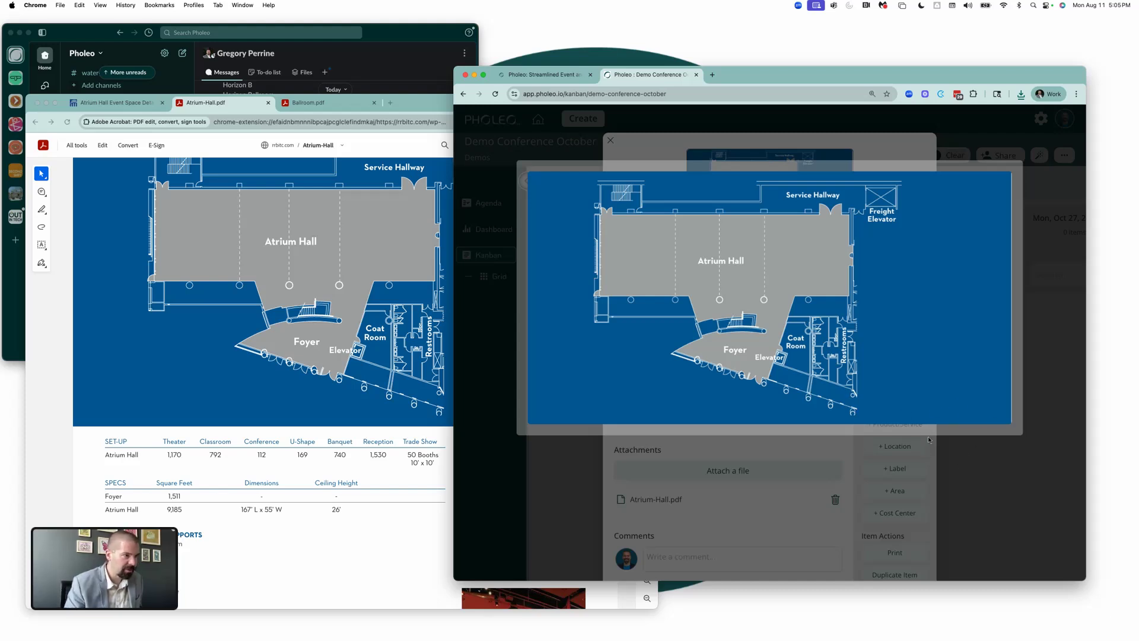
pyautogui.click(829, 475)
pyautogui.click(658, 374)
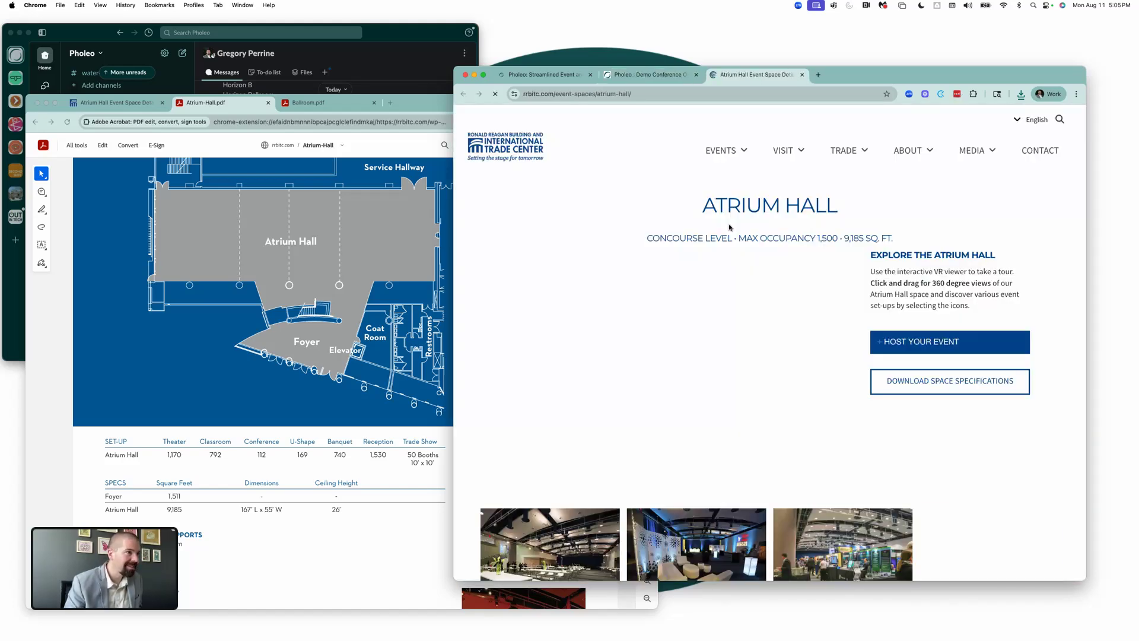
pyautogui.scroll(-10, 718, 279)
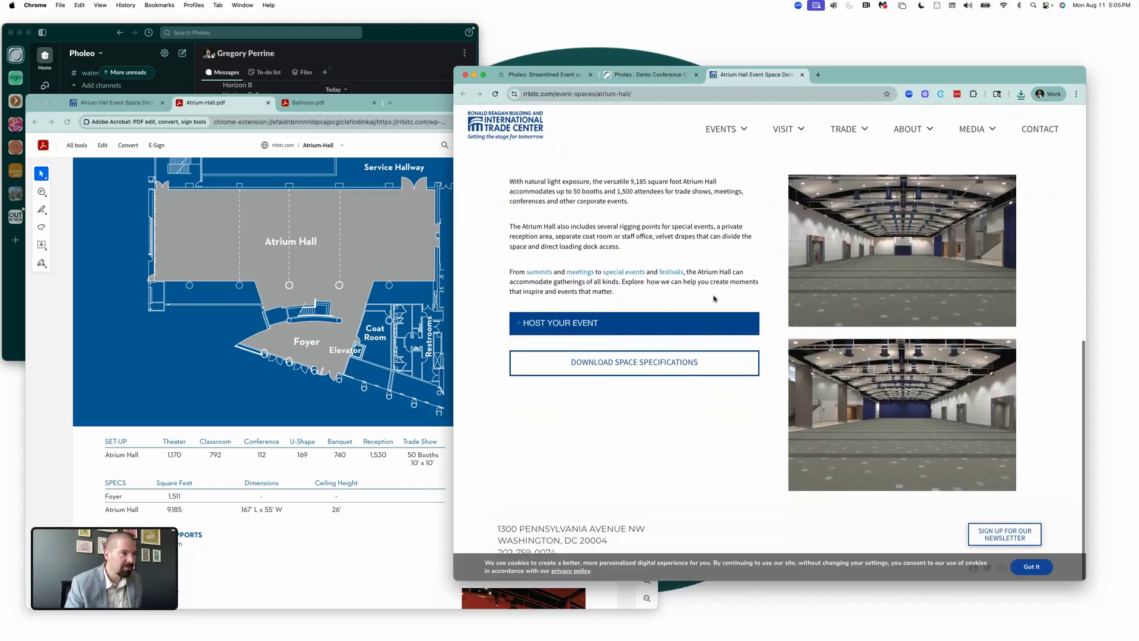
pyautogui.click(802, 75)
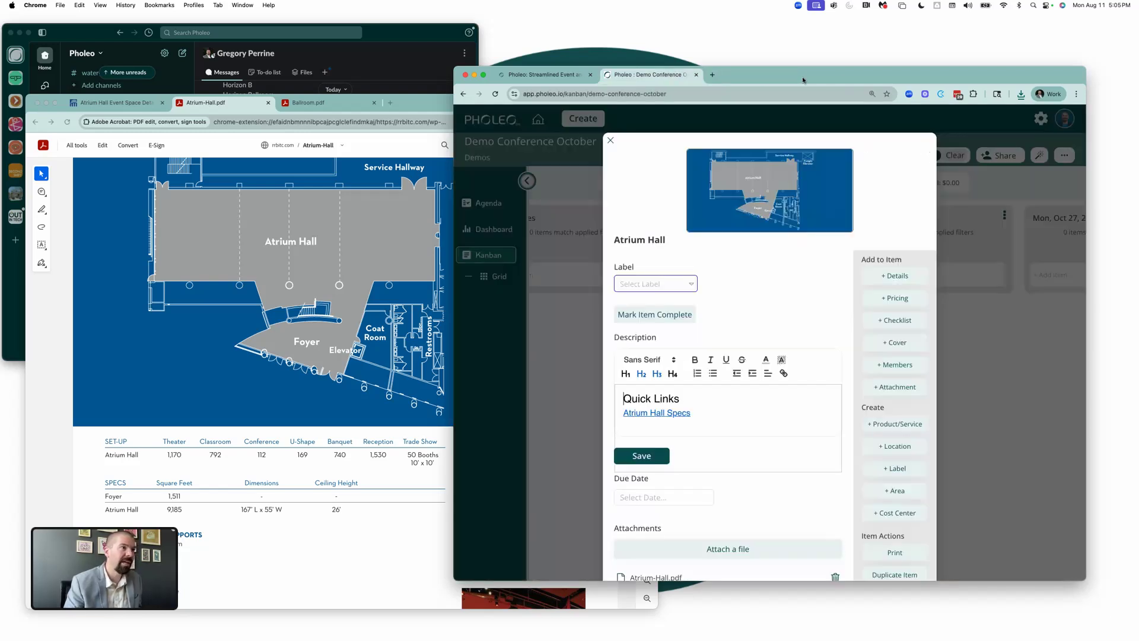
# - Save the open description, close the Atrium Hall item, and clear the title filter from the board
pyautogui.click(643, 456)
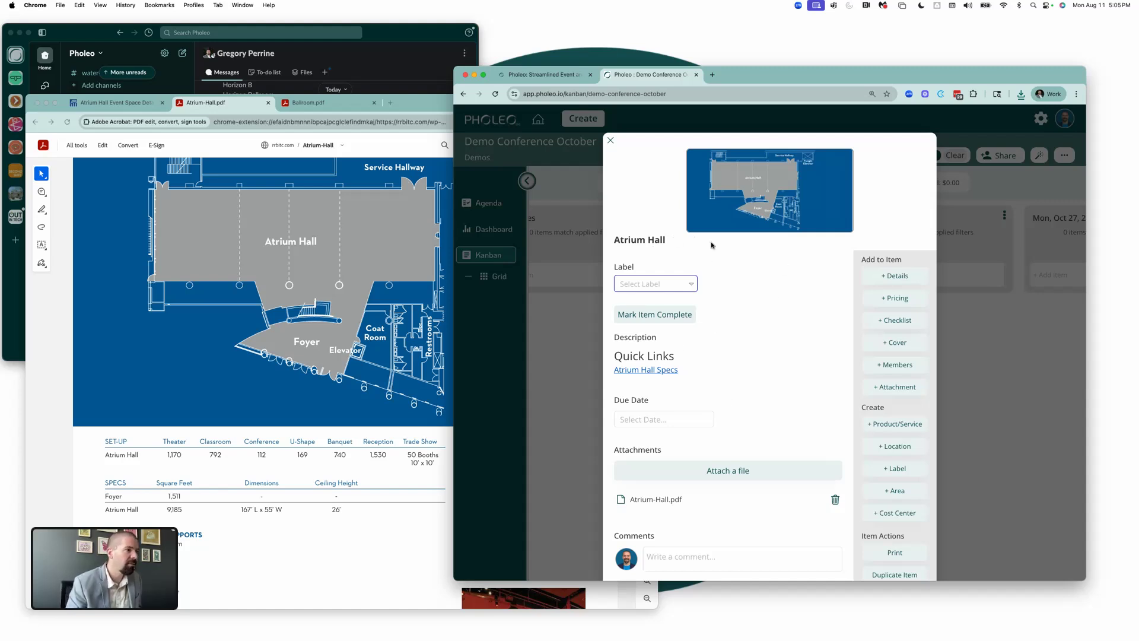
pyautogui.press('Escape')
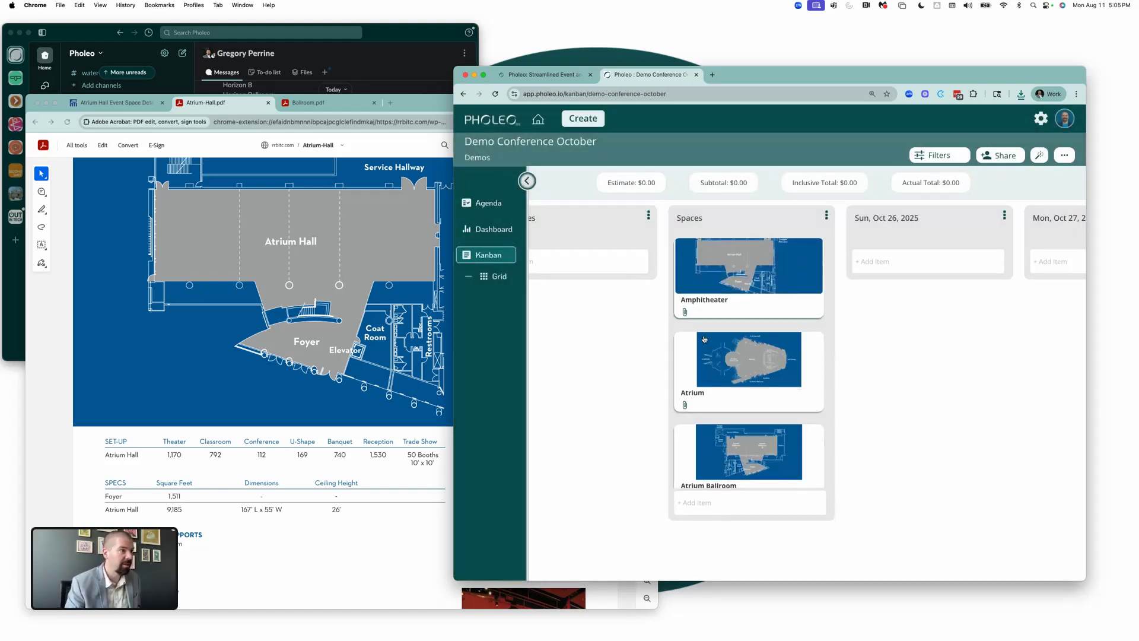
pyautogui.hscroll(-5, 777, 279)
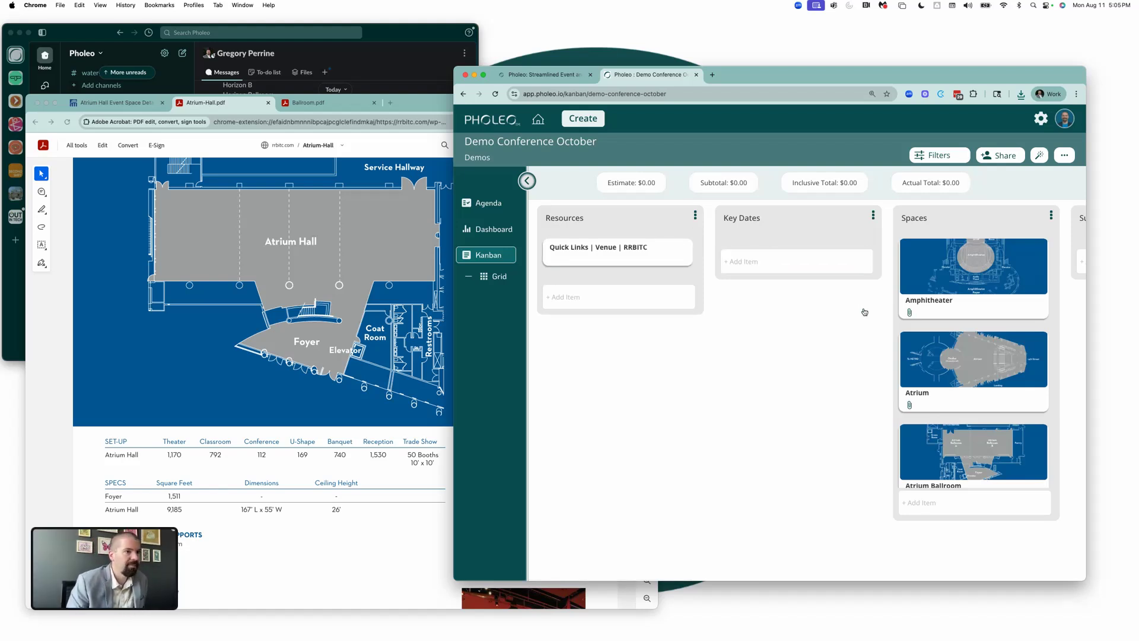
# - Add an item titled "Venue Contacts" to the Resources column
pyautogui.hscroll(5, 887, 321)
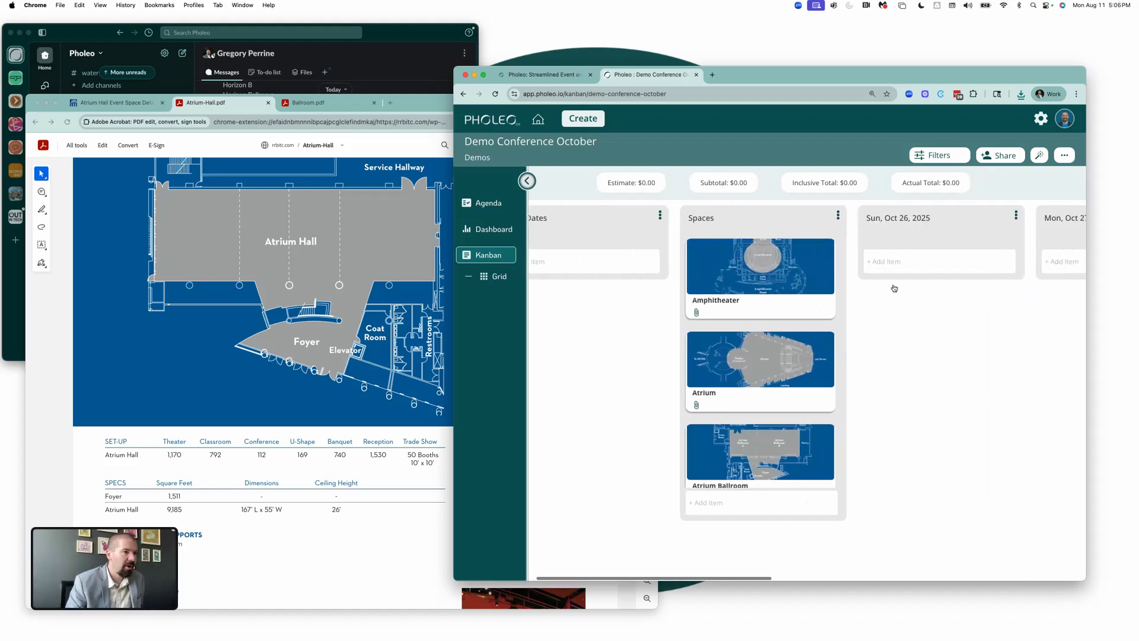
pyautogui.hscroll(-5, 716, 291)
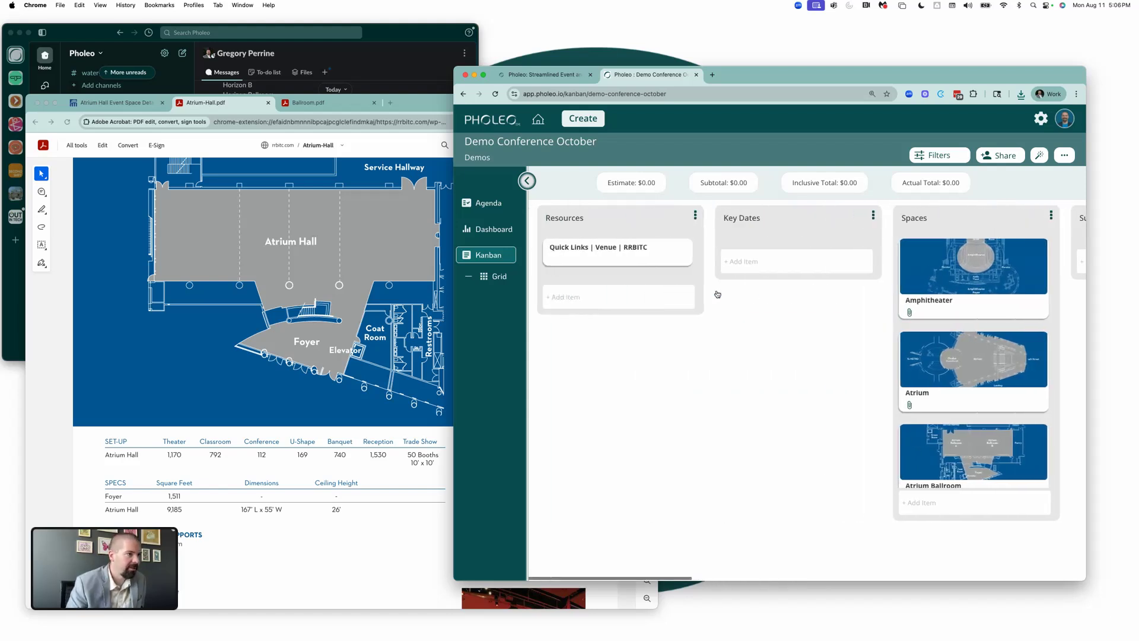
pyautogui.click(608, 302)
pyautogui.write('Va')
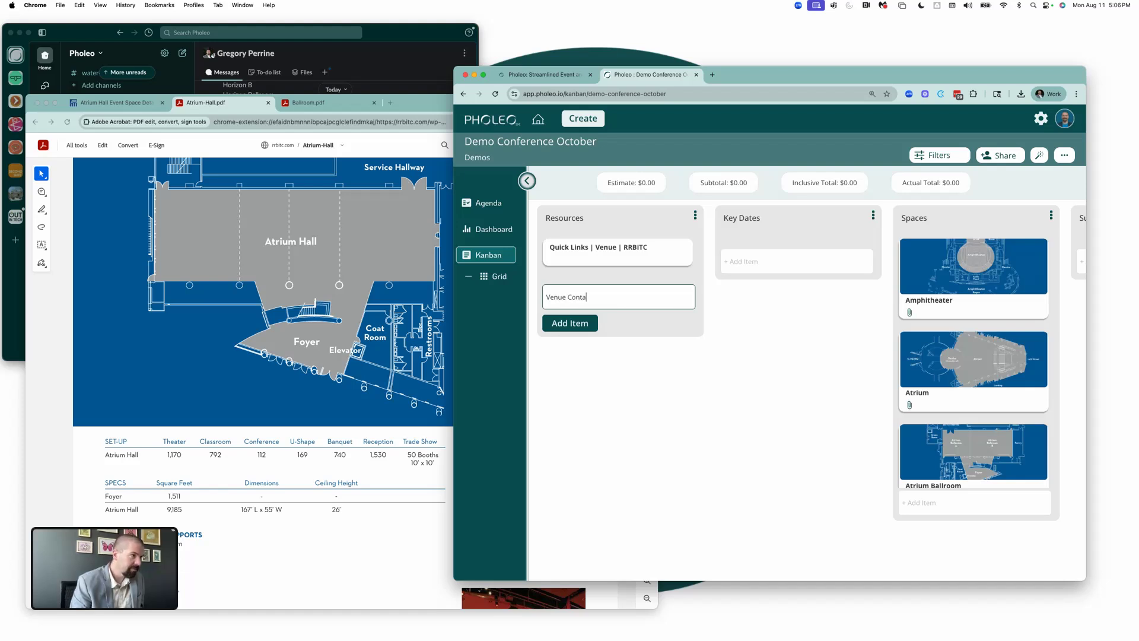
pyautogui.write('nue Contacts')
pyautogui.press('Return')
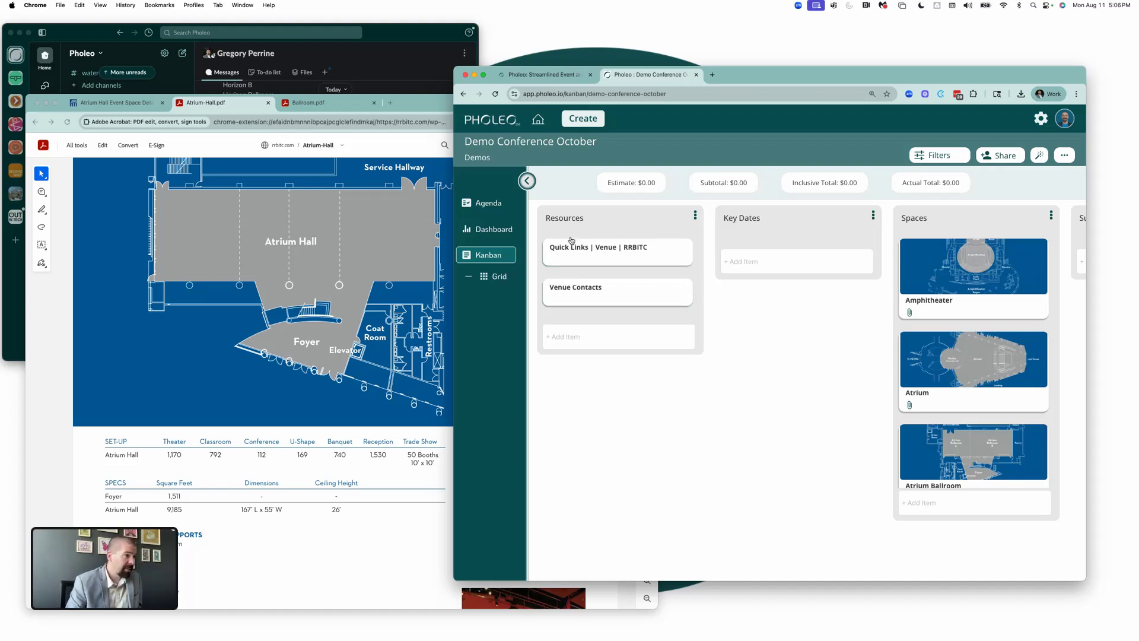
# - Give the Venue Contacts item a description with the lines Catering Manager, NAME, Position and Phone Number, and save it
pyautogui.click(613, 300)
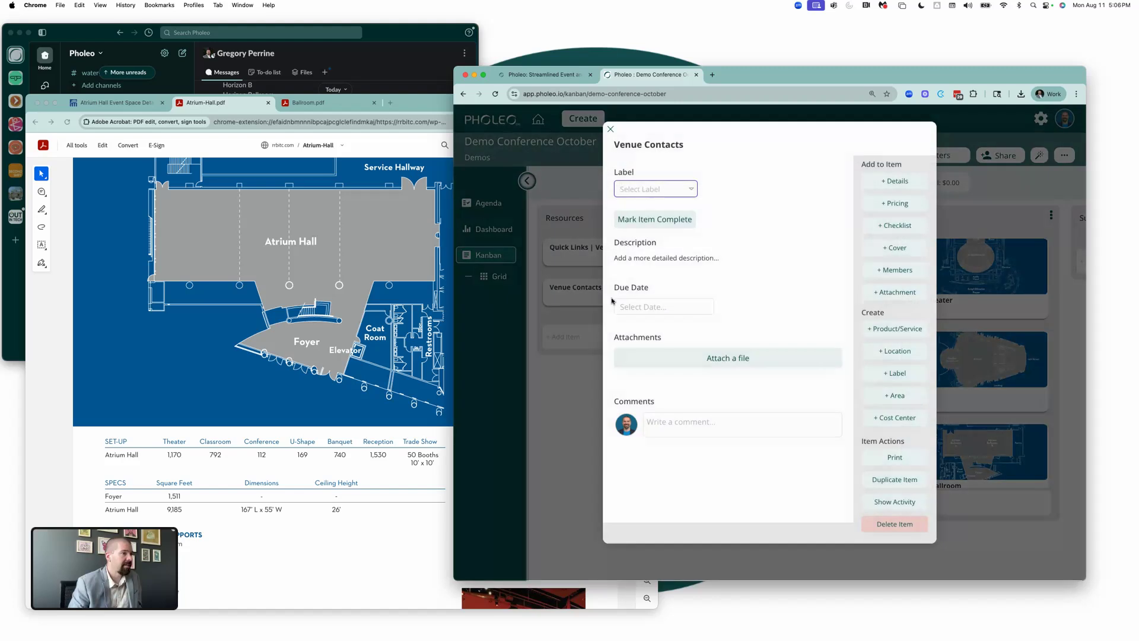
pyautogui.click(670, 260)
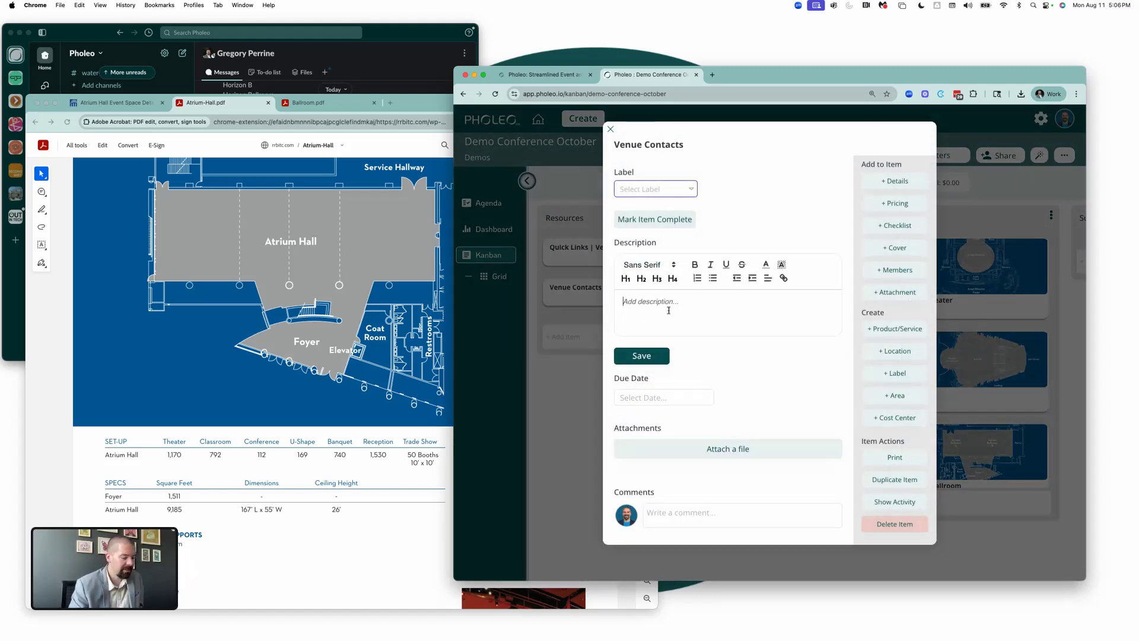
pyautogui.write('Catering Man')
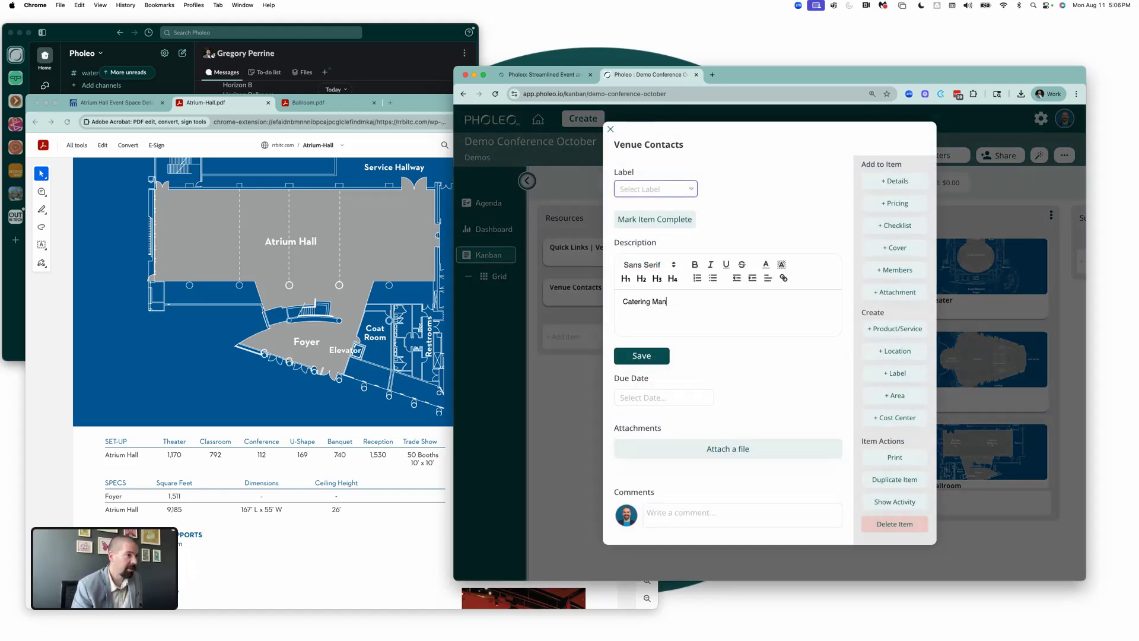
pyautogui.write('ager ')
pyautogui.write('NAME ')
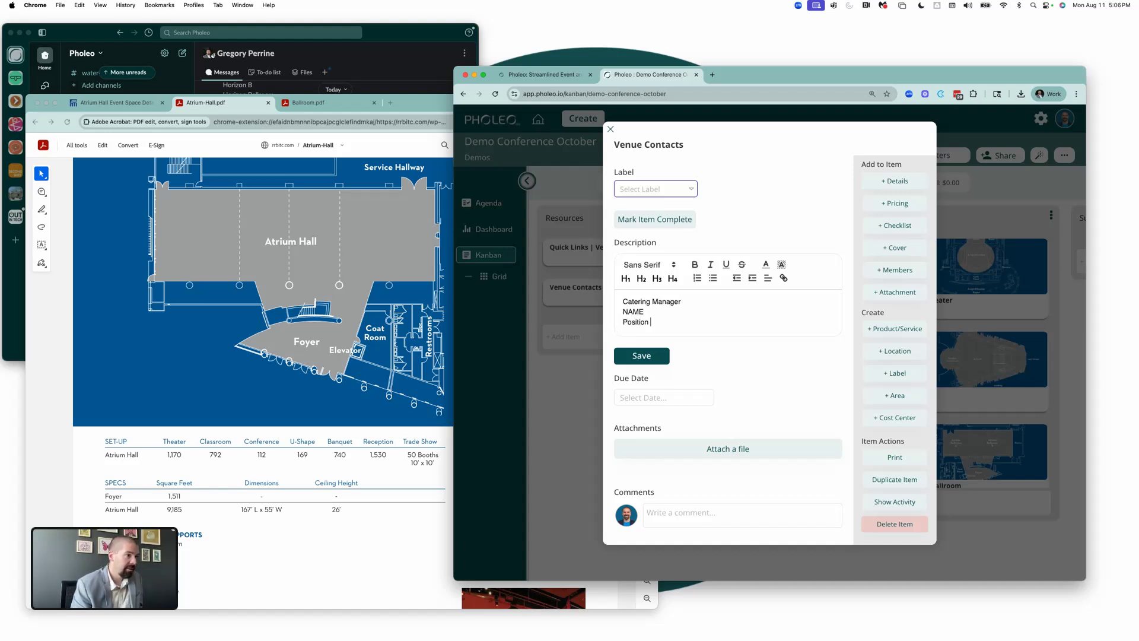
pyautogui.write('Position')
pyautogui.press('Return')
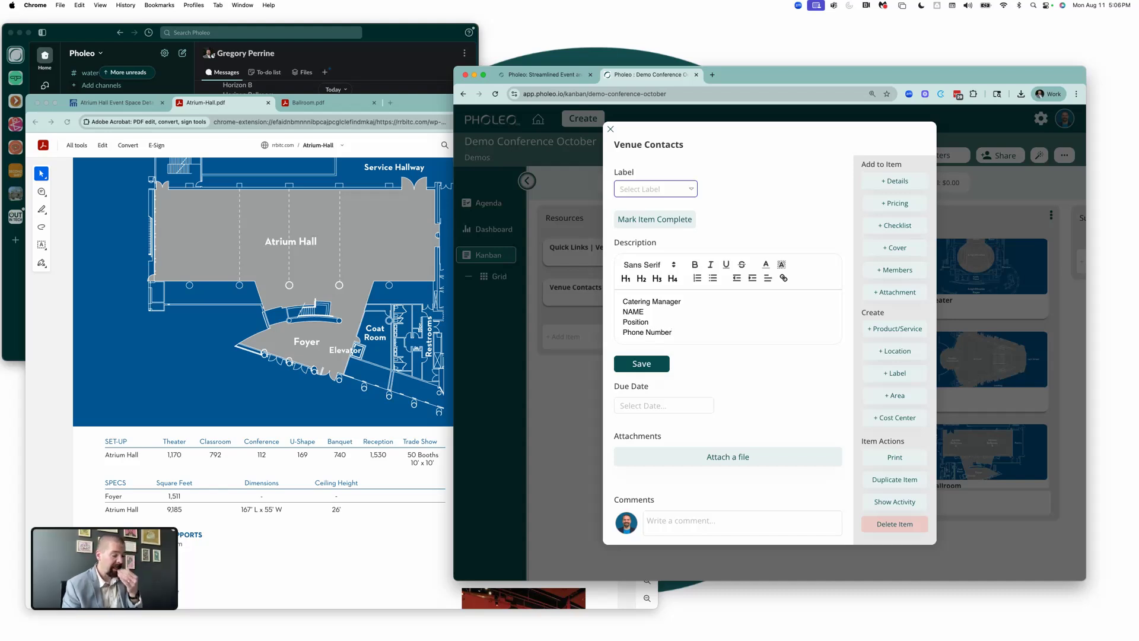
pyautogui.click(641, 364)
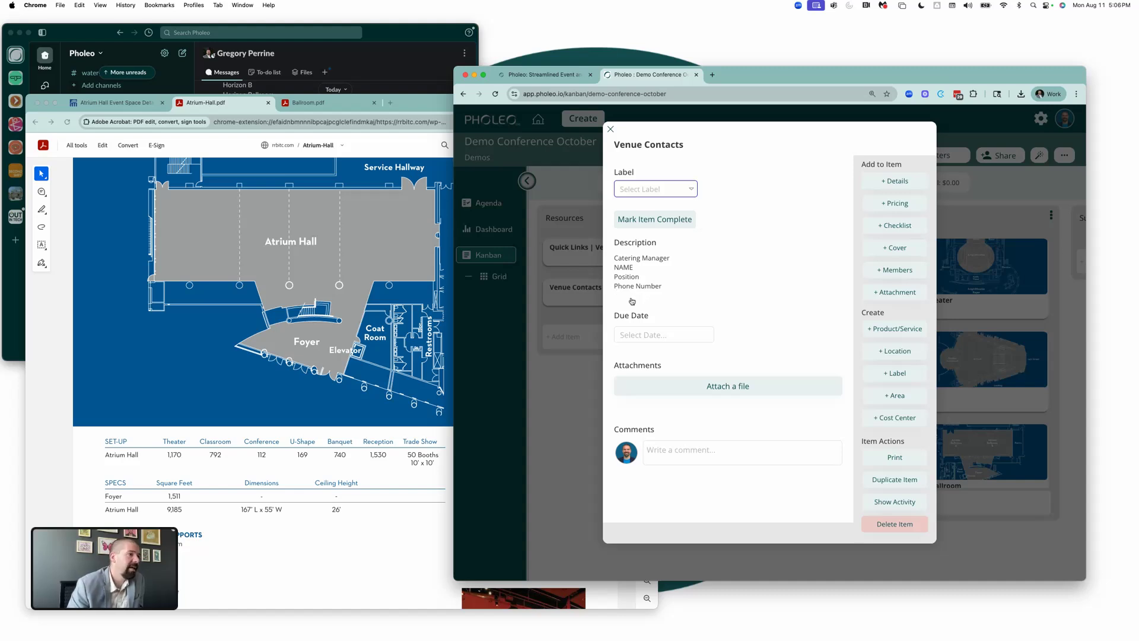
# - Make the "Catering Manager" line of the description bold, save it and close the Venue Contacts item
pyautogui.click(664, 280)
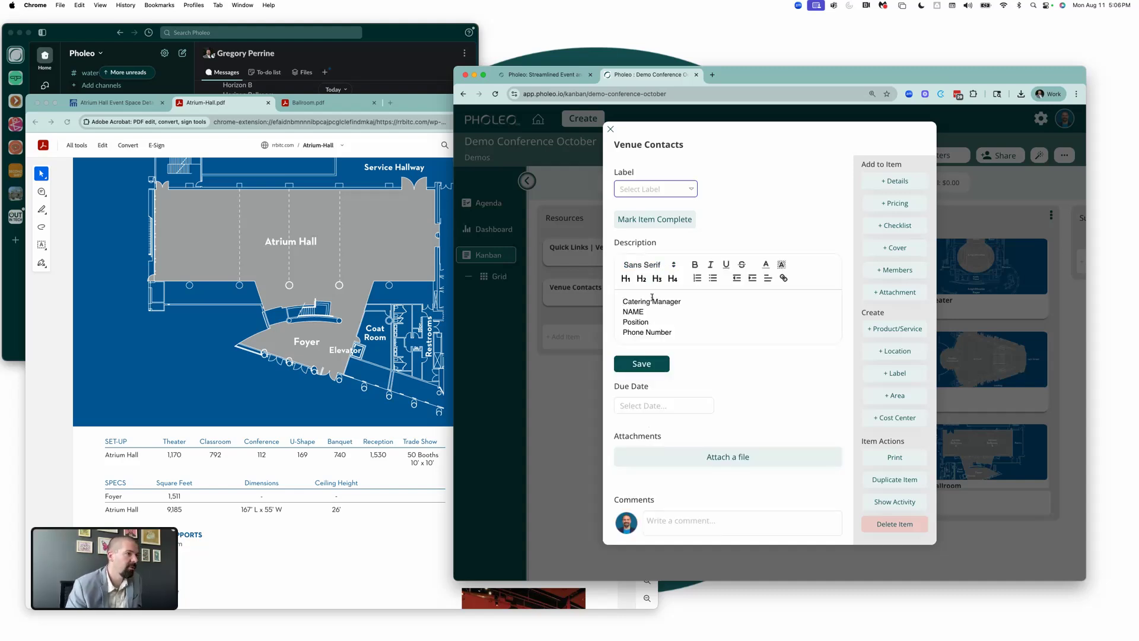
pyautogui.tripleClick(652, 298)
pyautogui.press('cmd+b')
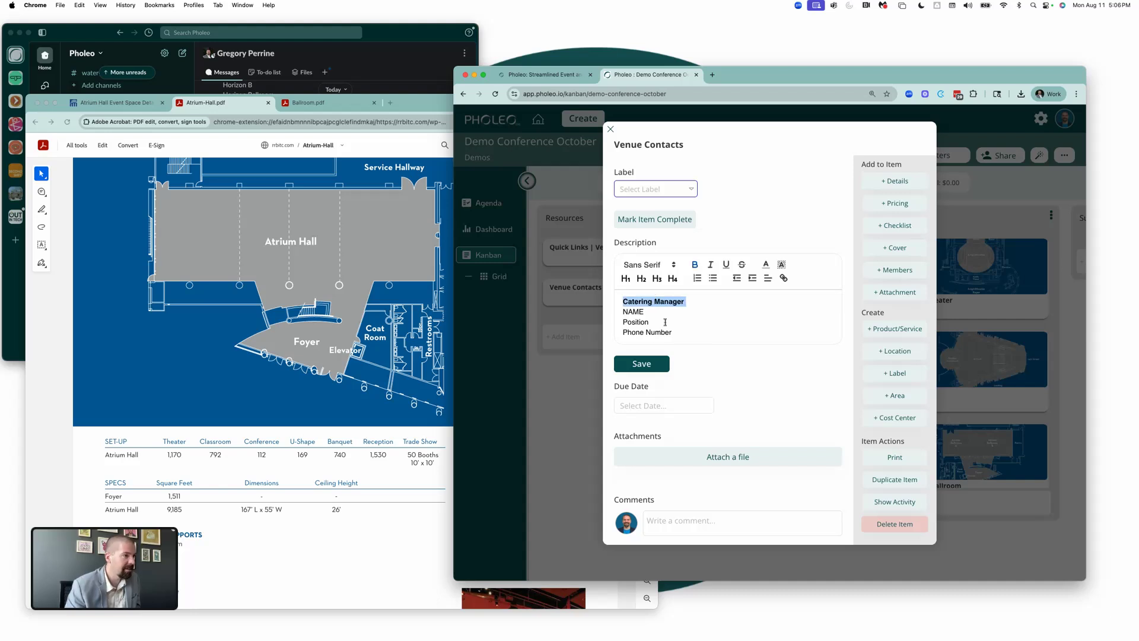
pyautogui.click(641, 364)
pyautogui.click(569, 326)
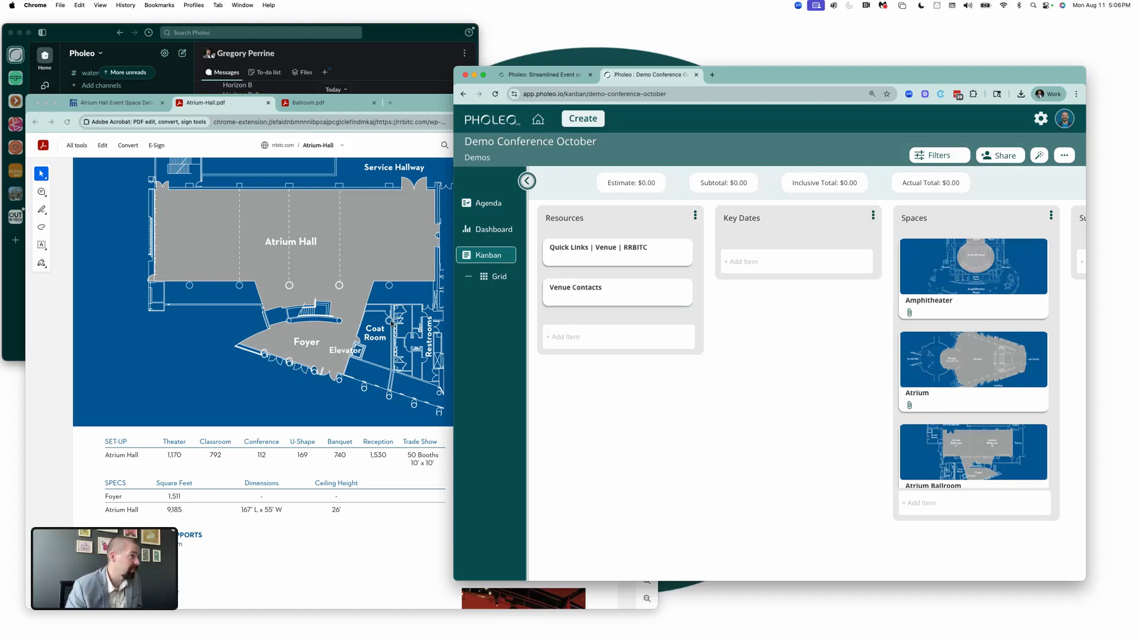
# - Add an item titled "Contract" to the Resources column and open it
pyautogui.click(618, 338)
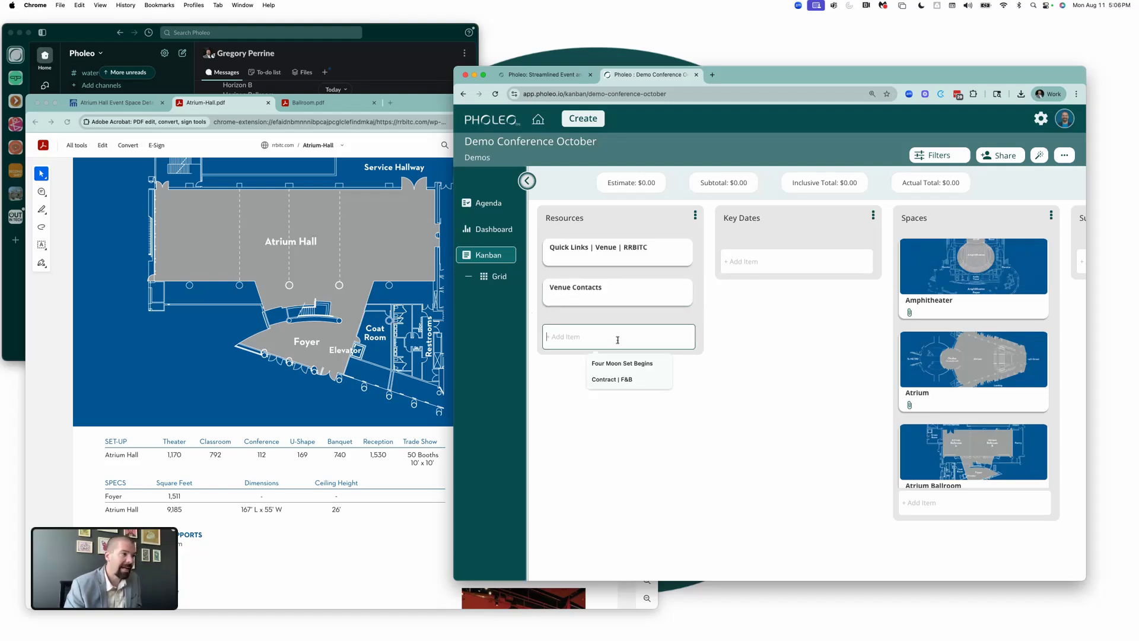
pyautogui.write('Contact')
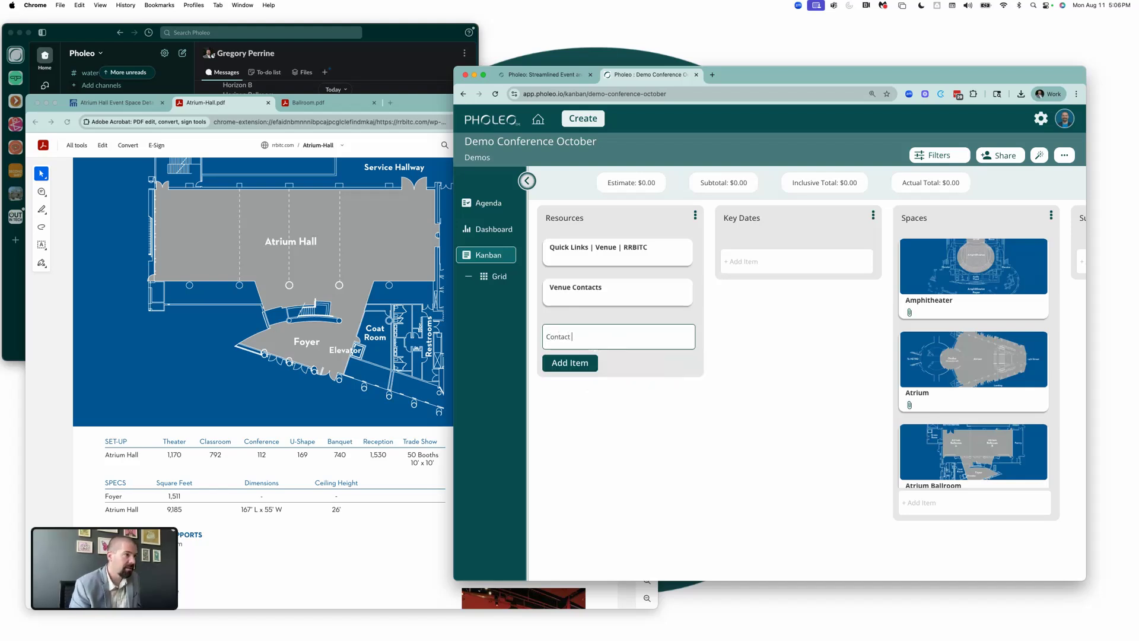
pyautogui.write('c')
pyautogui.press('BackSpace')
pyautogui.press('BackSpace')
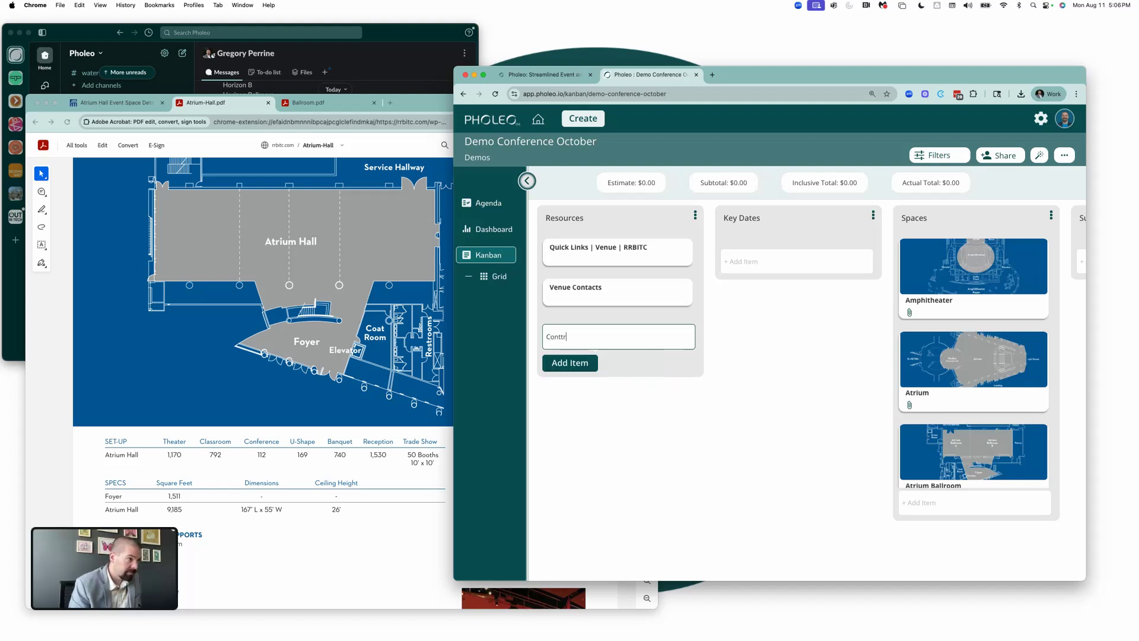
pyautogui.write('r')
pyautogui.press('Return')
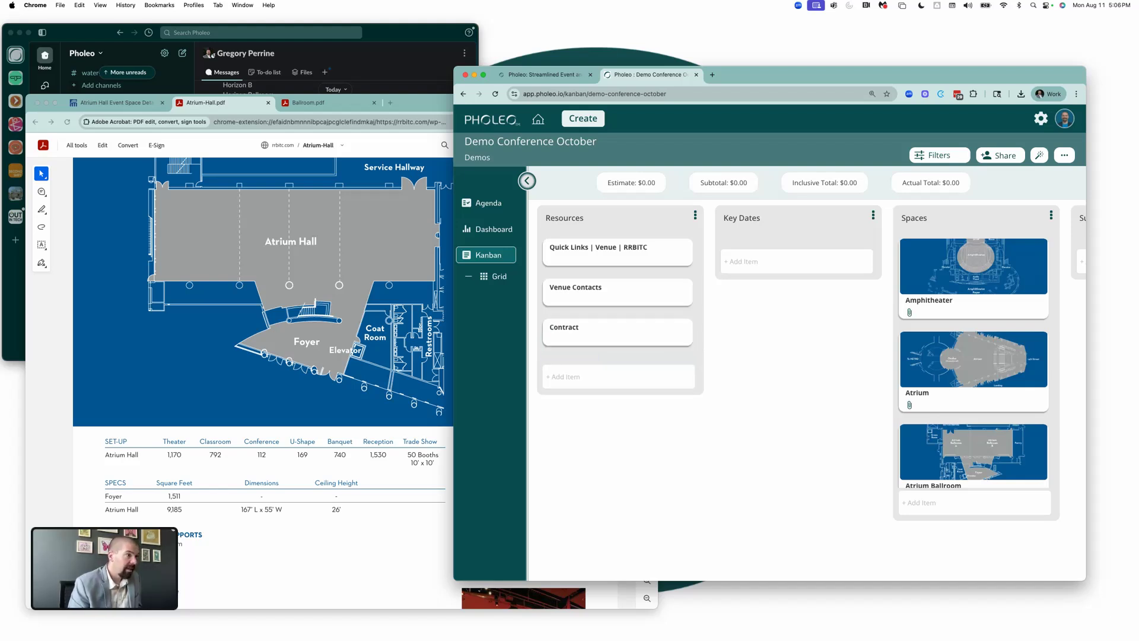
pyautogui.click(620, 336)
pyautogui.click(652, 358)
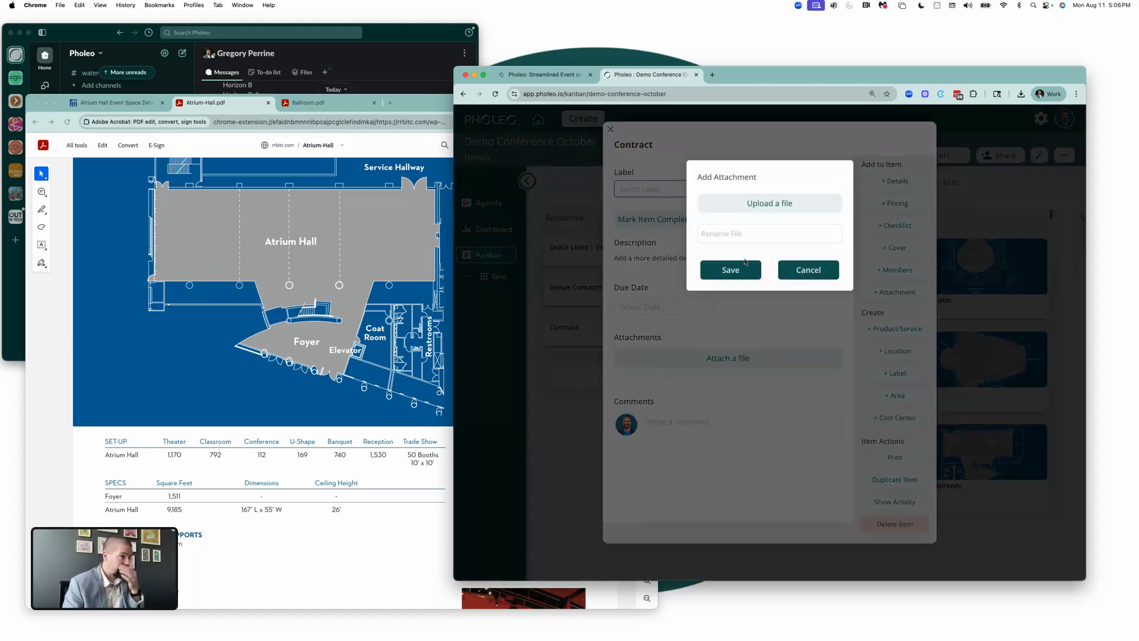
pyautogui.click(781, 204)
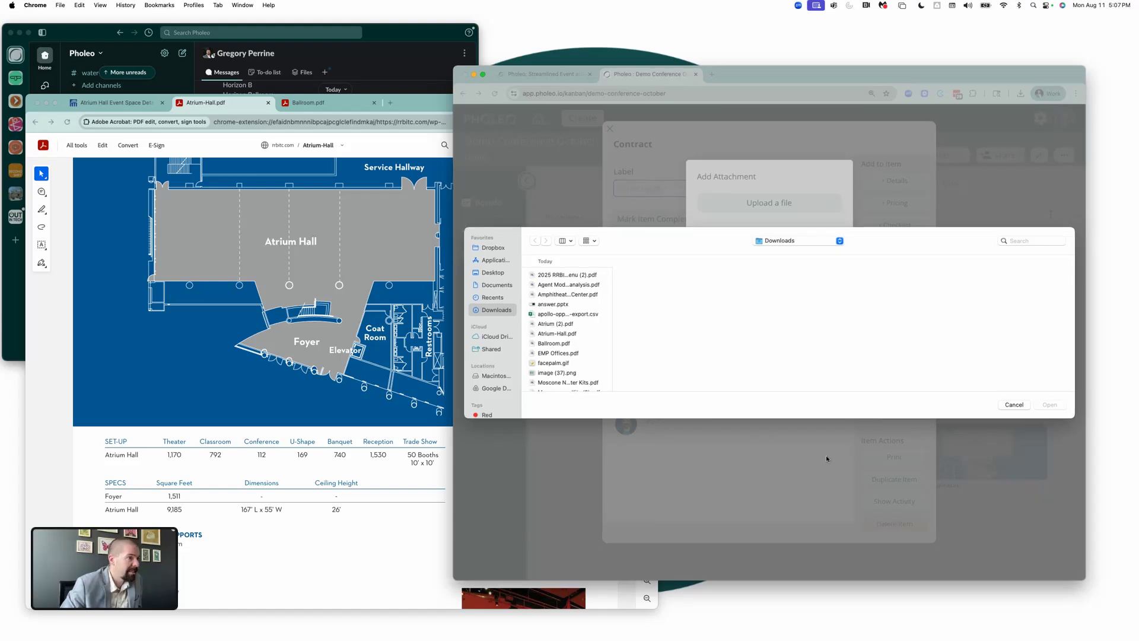
pyautogui.click(1014, 404)
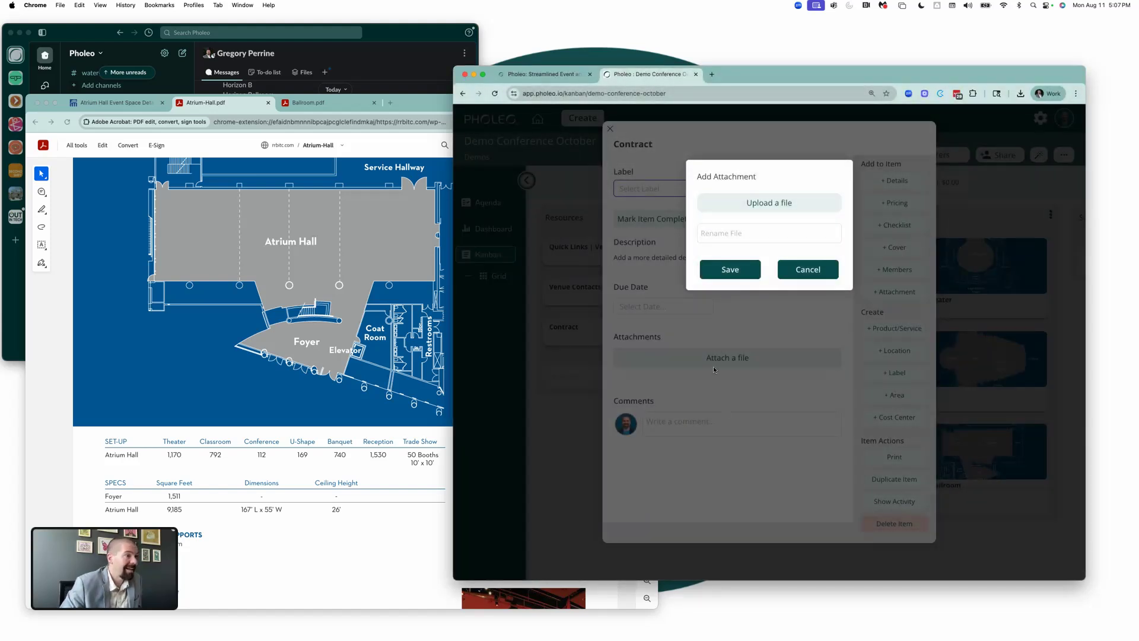
pyautogui.click(816, 279)
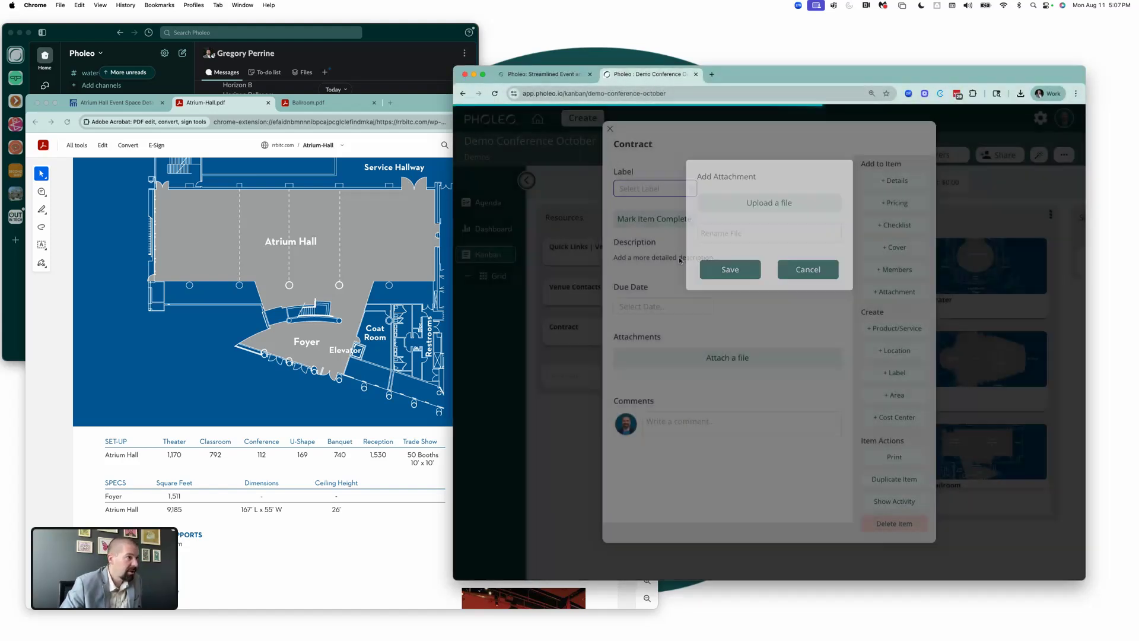
# - Rename the Contract item as "Contract | F&B Minimum 1.2M" and close it
pyautogui.click(679, 257)
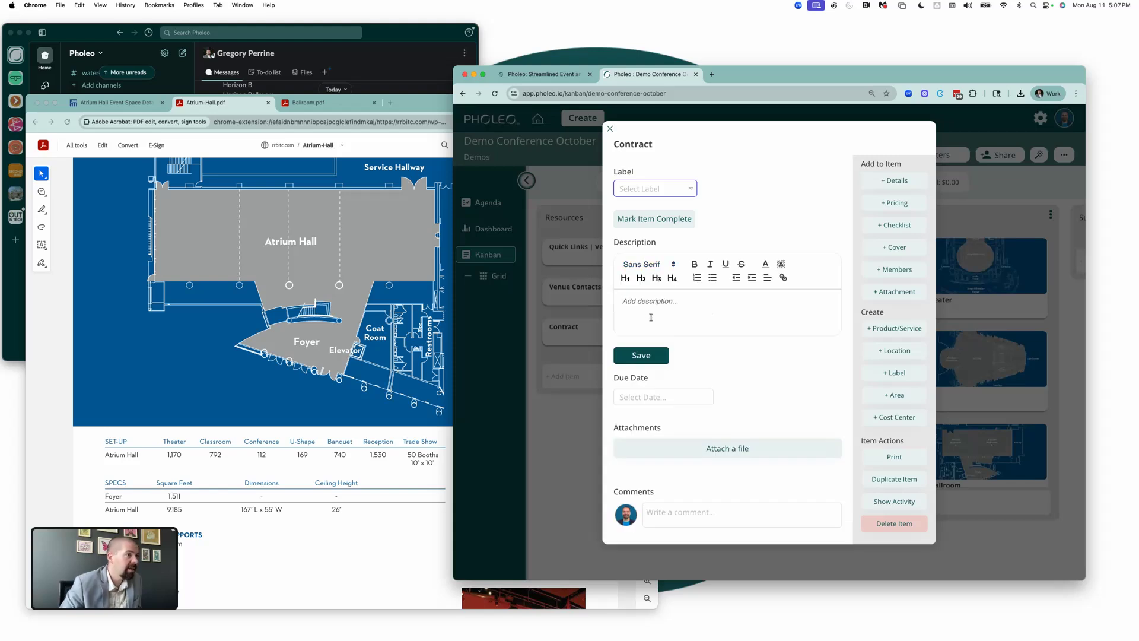
pyautogui.click(655, 147)
pyautogui.write('| F')
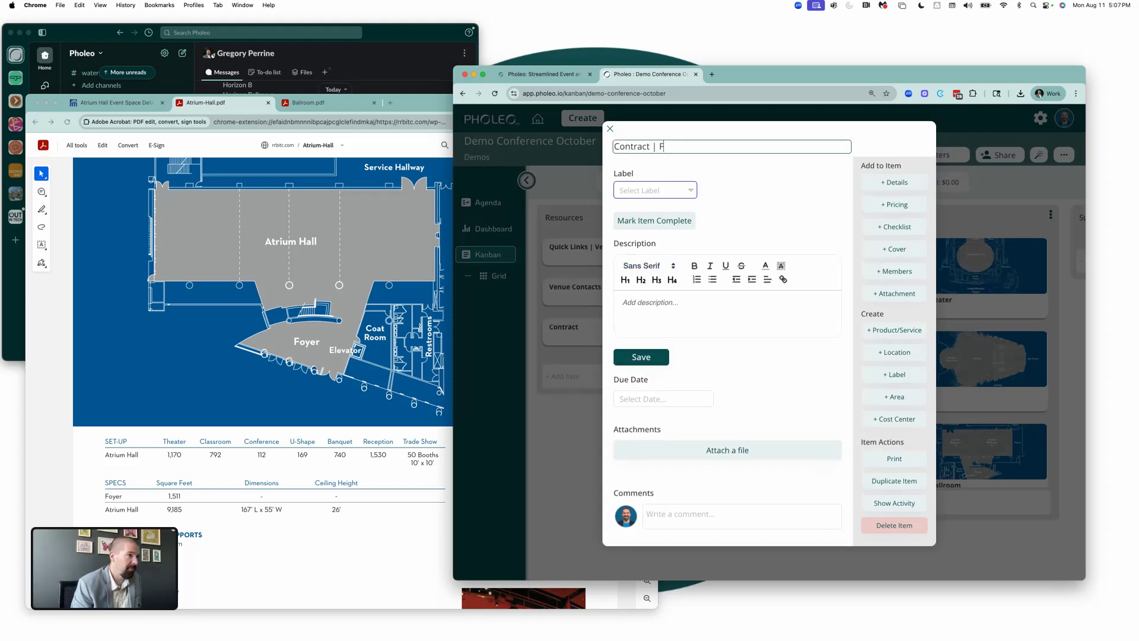
pyautogui.write('&B Minimum')
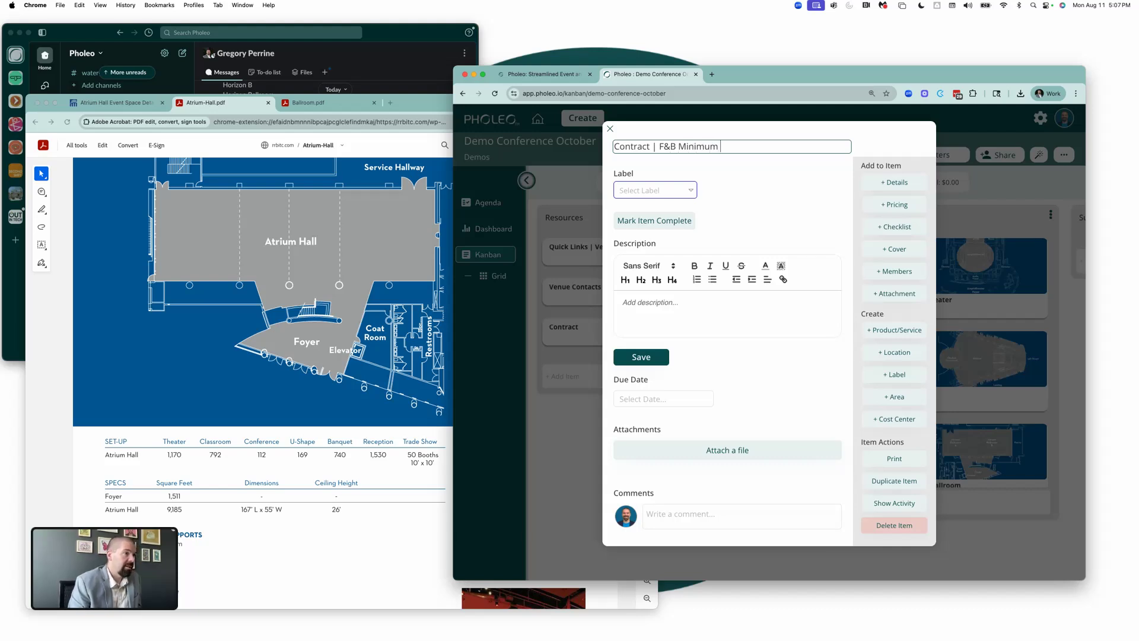
pyautogui.write(' 1.25')
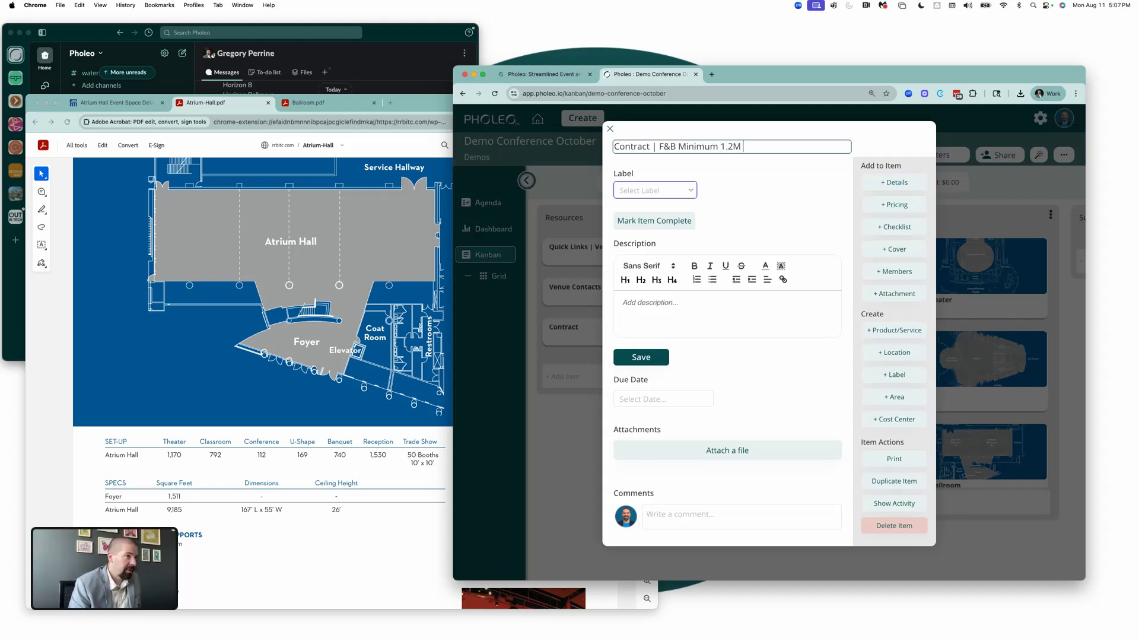
pyautogui.press('Return')
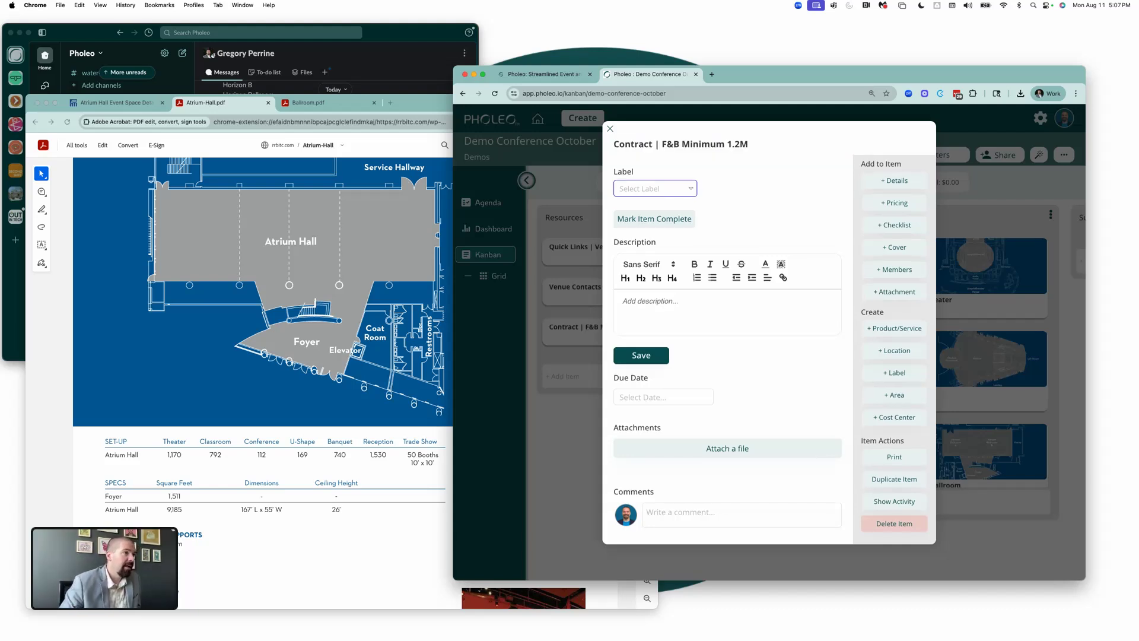
pyautogui.click(584, 311)
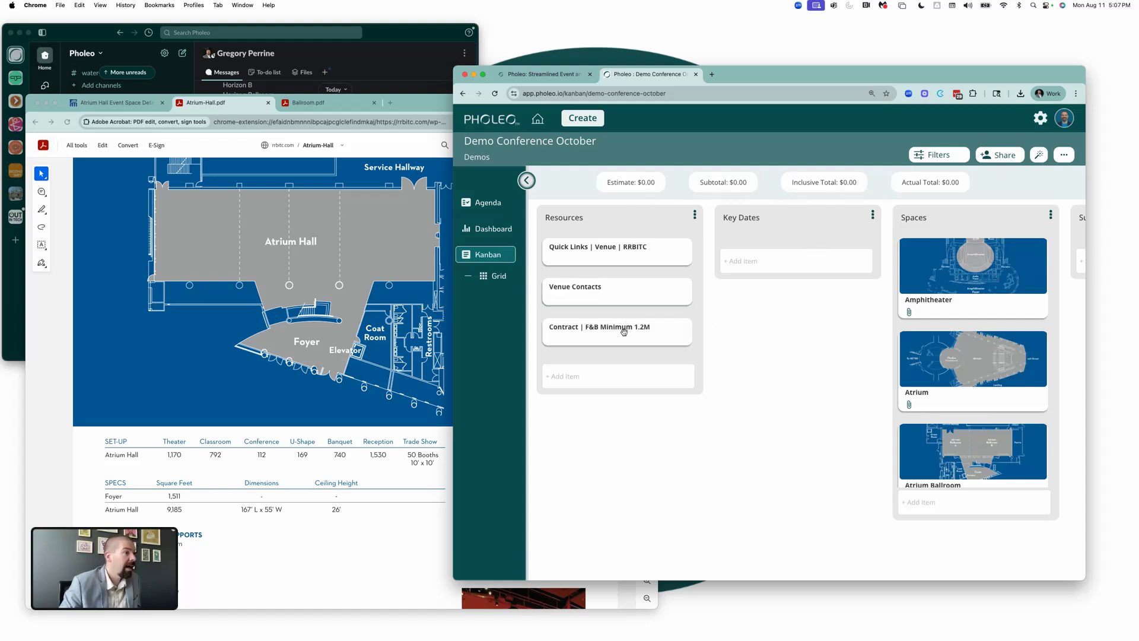
# - Add an item titled "Initial F&B Specs" to the Key Dates column
pyautogui.click(754, 262)
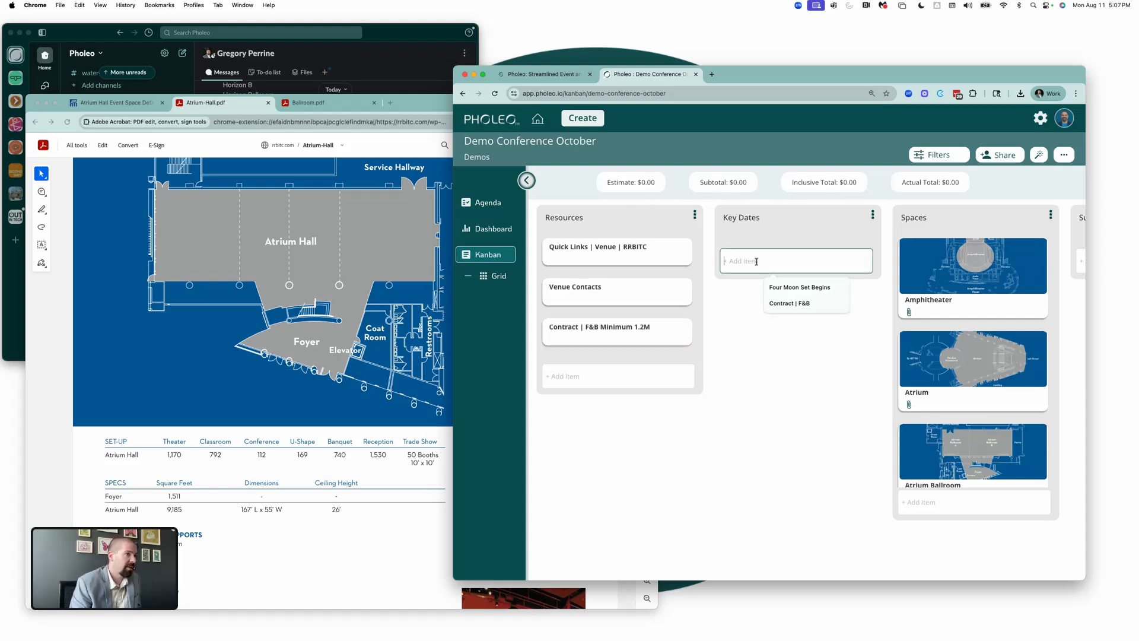
pyautogui.write('IN')
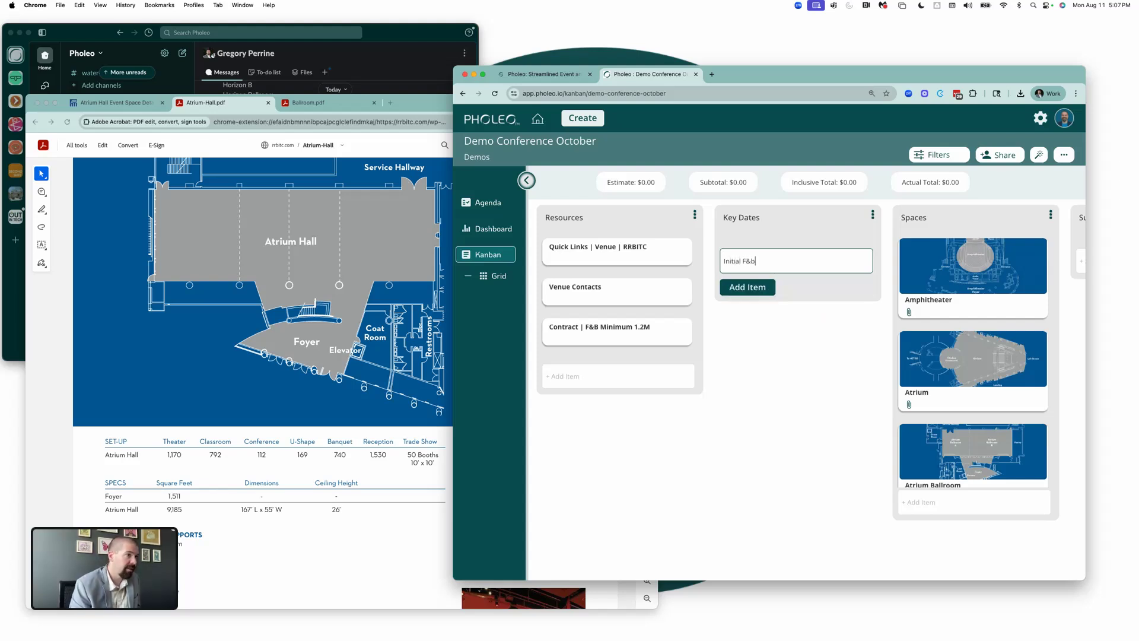
pyautogui.write('itial F&B Specs')
pyautogui.press('Return')
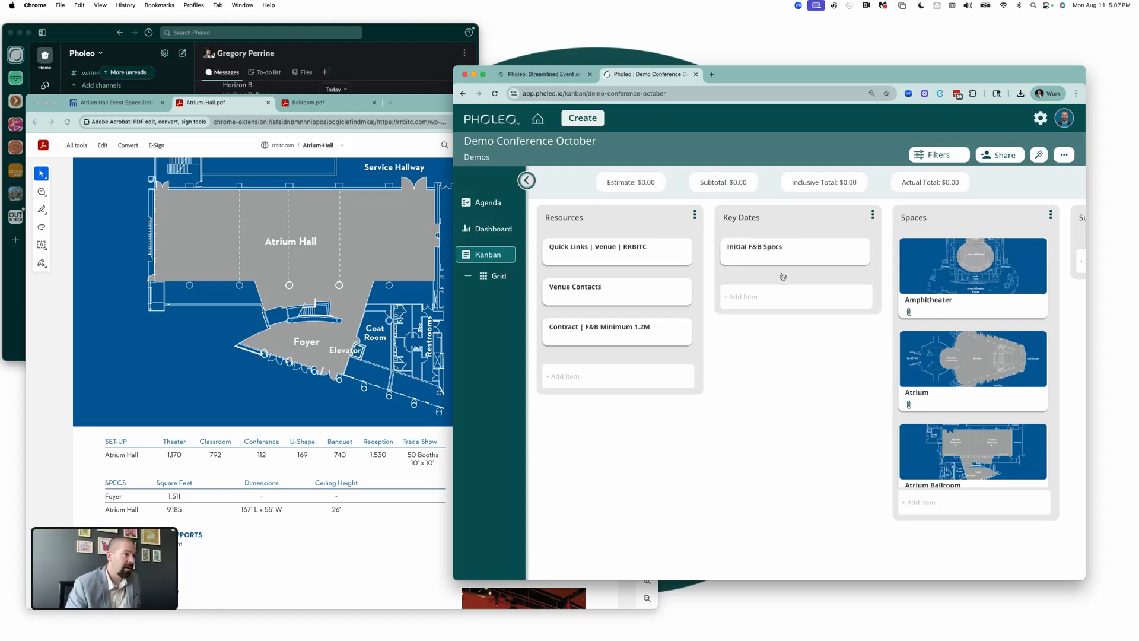
# - Open the new Key Dates item and extend its title to "Initial F&B Specs Due"
pyautogui.click(768, 249)
pyautogui.click(697, 146)
pyautogui.write('Duye')
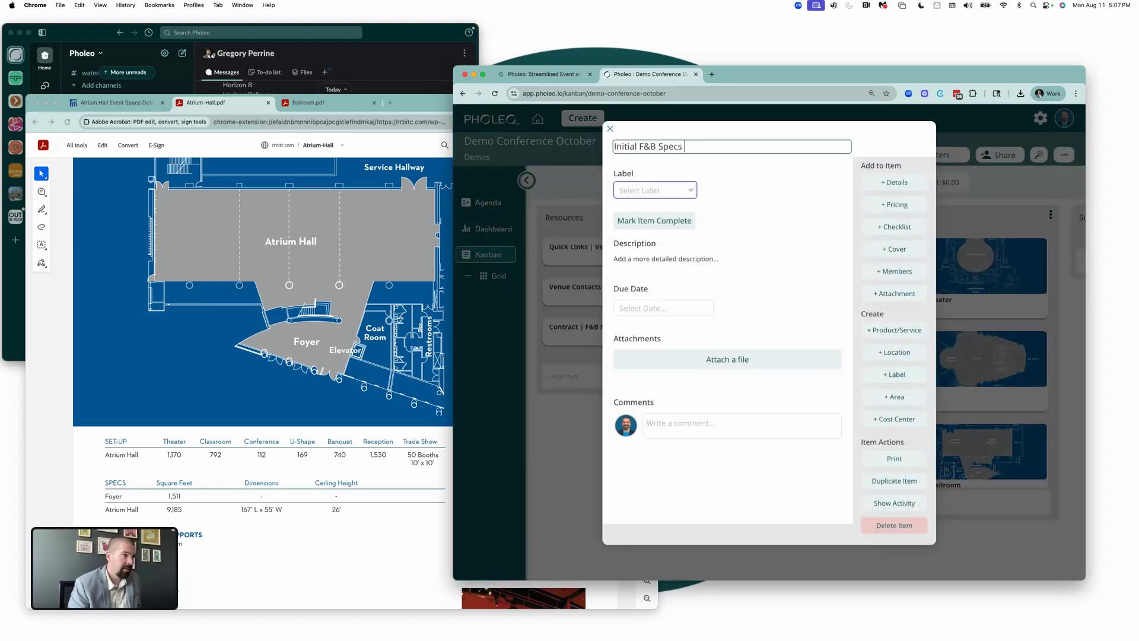
pyautogui.press('Return')
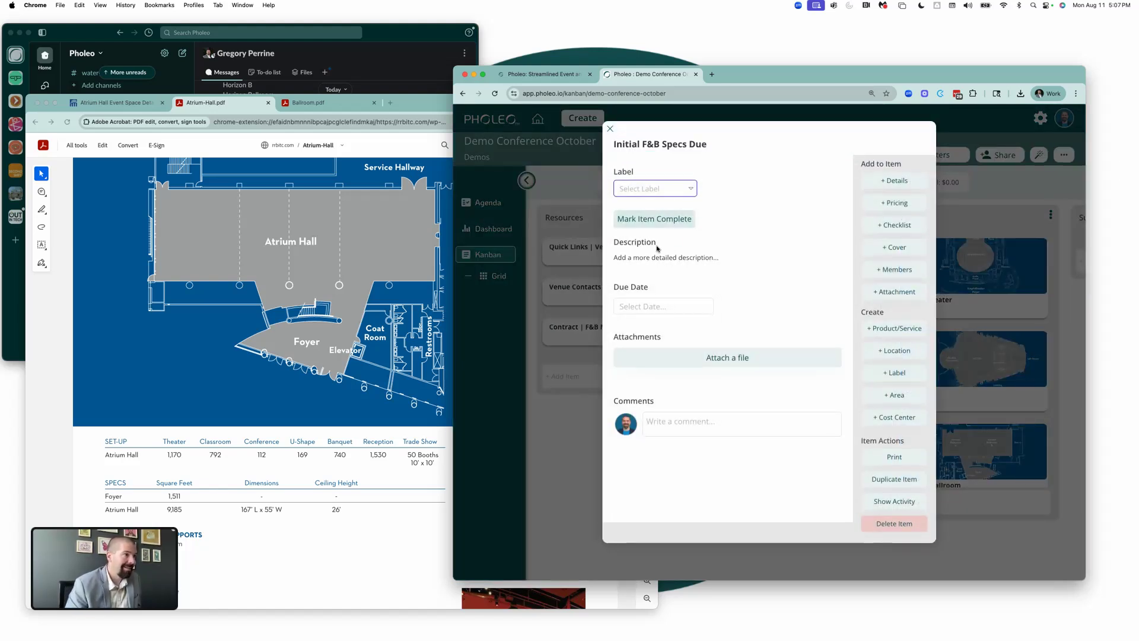
# - Set the due date of the "Initial F&B Specs Due" item to 9/11/2025 and close it
pyautogui.click(644, 307)
pyautogui.click(764, 328)
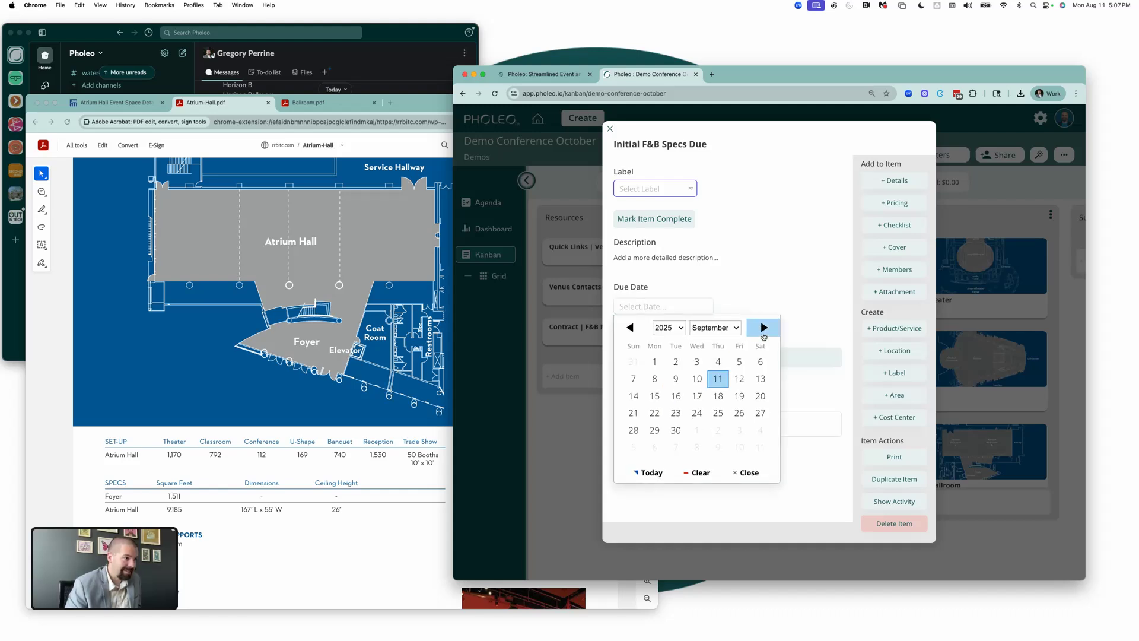
pyautogui.click(764, 327)
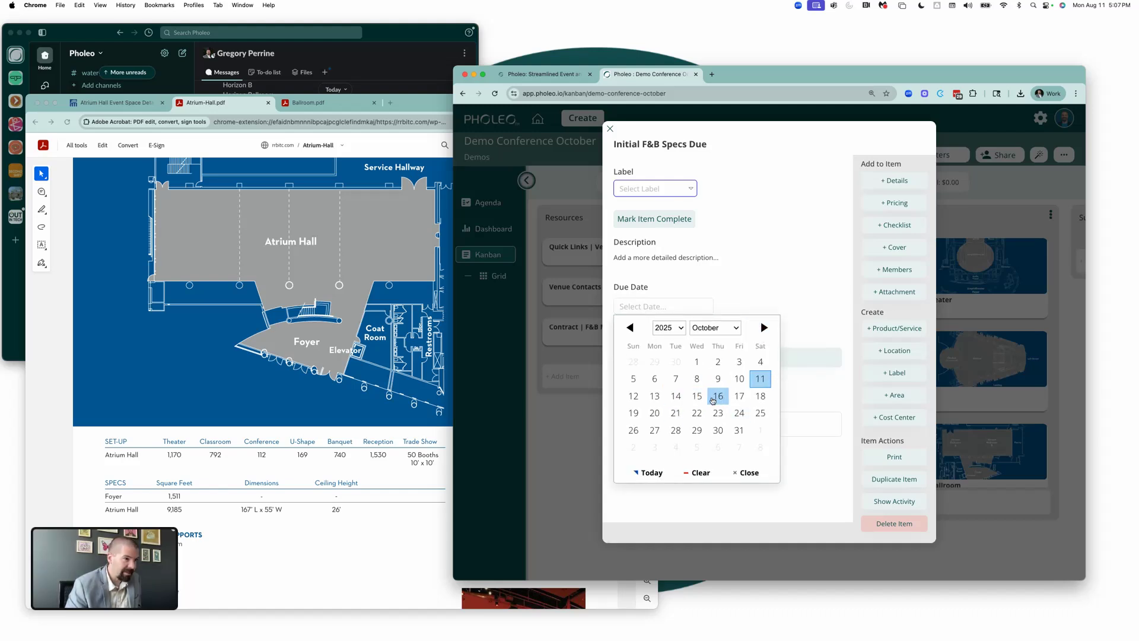
pyautogui.click(630, 328)
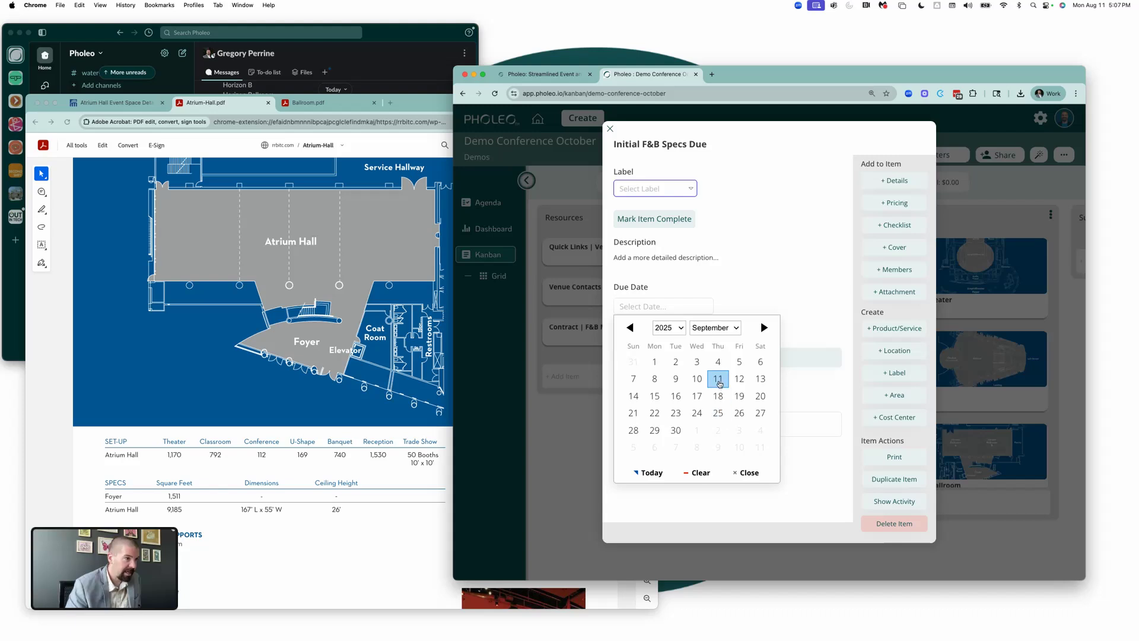
pyautogui.click(719, 382)
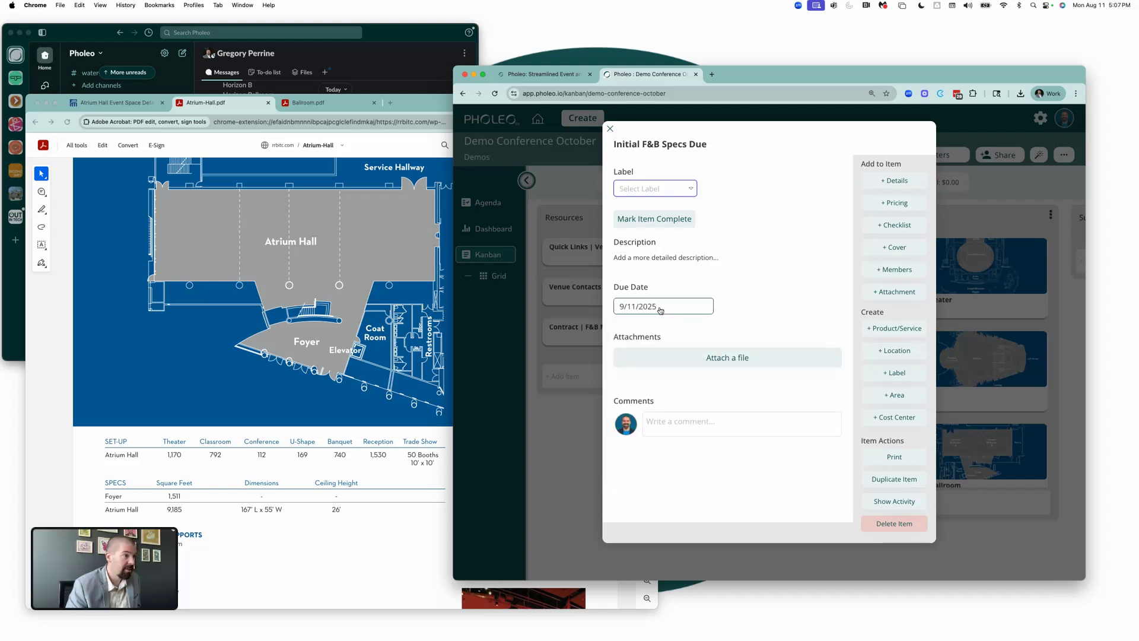
pyautogui.press('Escape')
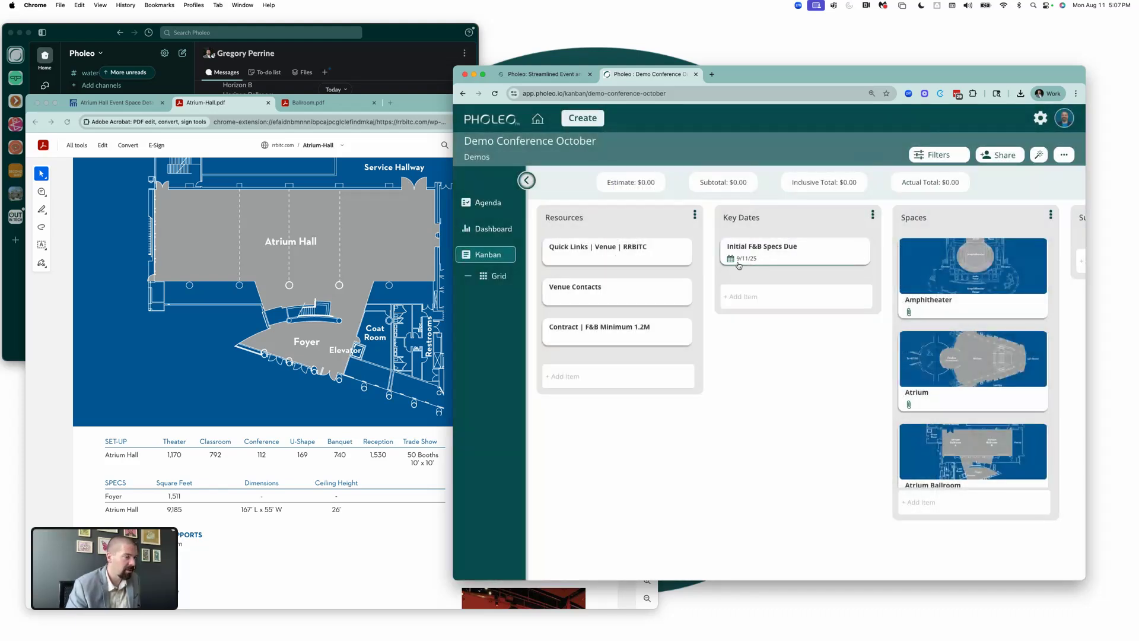
# - Add an item titled "Initial Space Specs Due" to the Key Dates column
pyautogui.click(771, 296)
pyautogui.write('Initial Space')
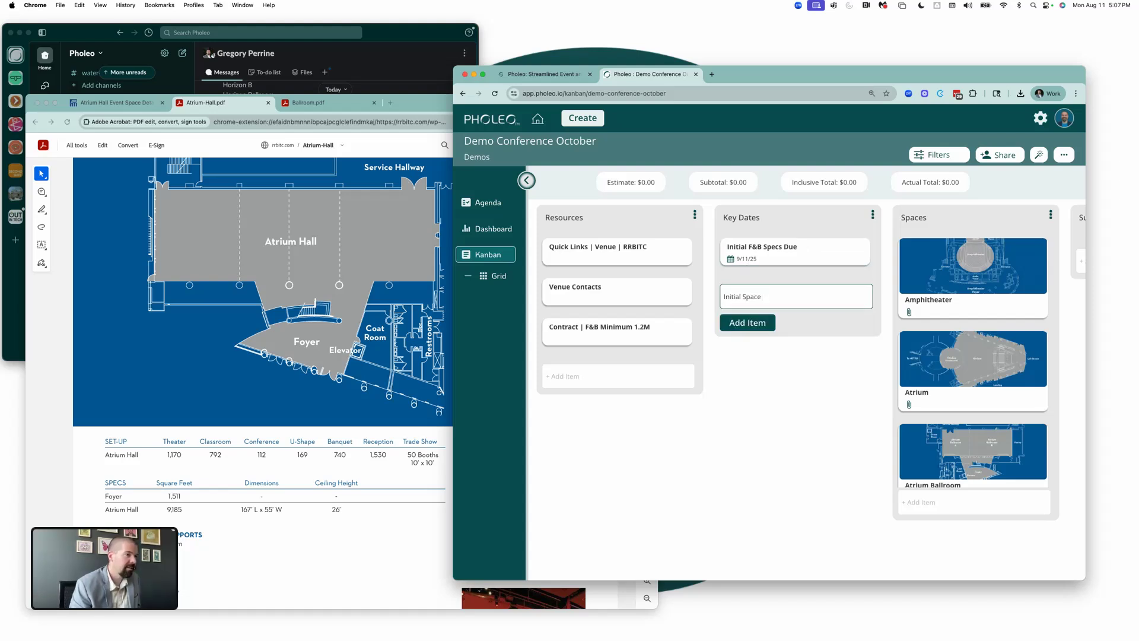
pyautogui.write(' Specs Due')
pyautogui.press('Return')
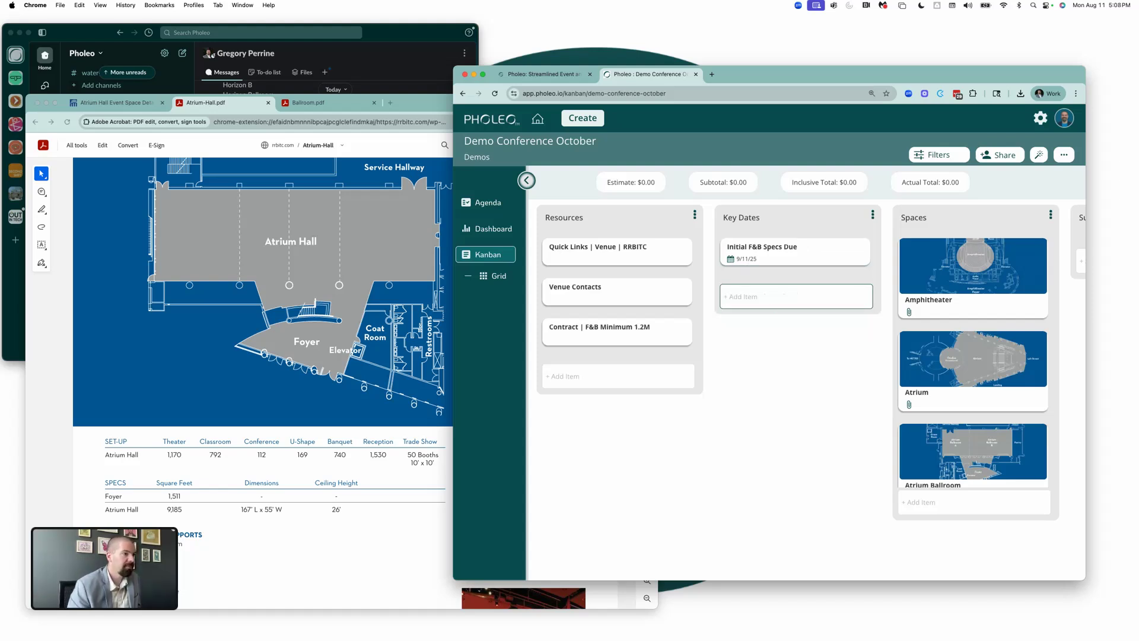
# - Give the "Initial Space Specs Due" item a due date of 9/11/2025 and close it
pyautogui.click(781, 295)
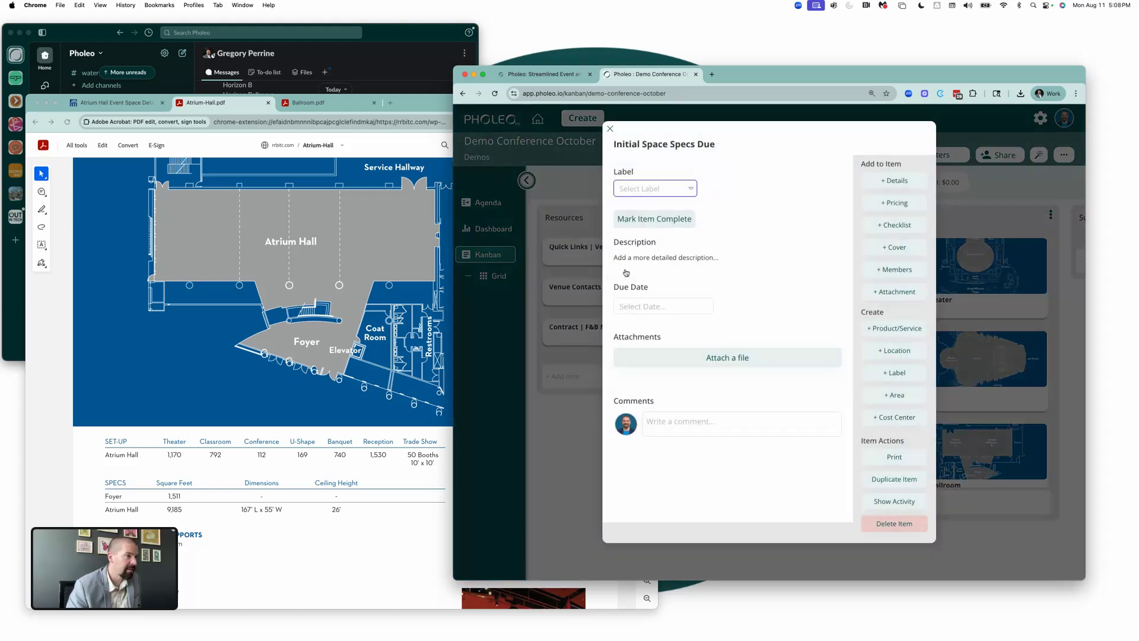
pyautogui.click(638, 307)
pyautogui.click(718, 378)
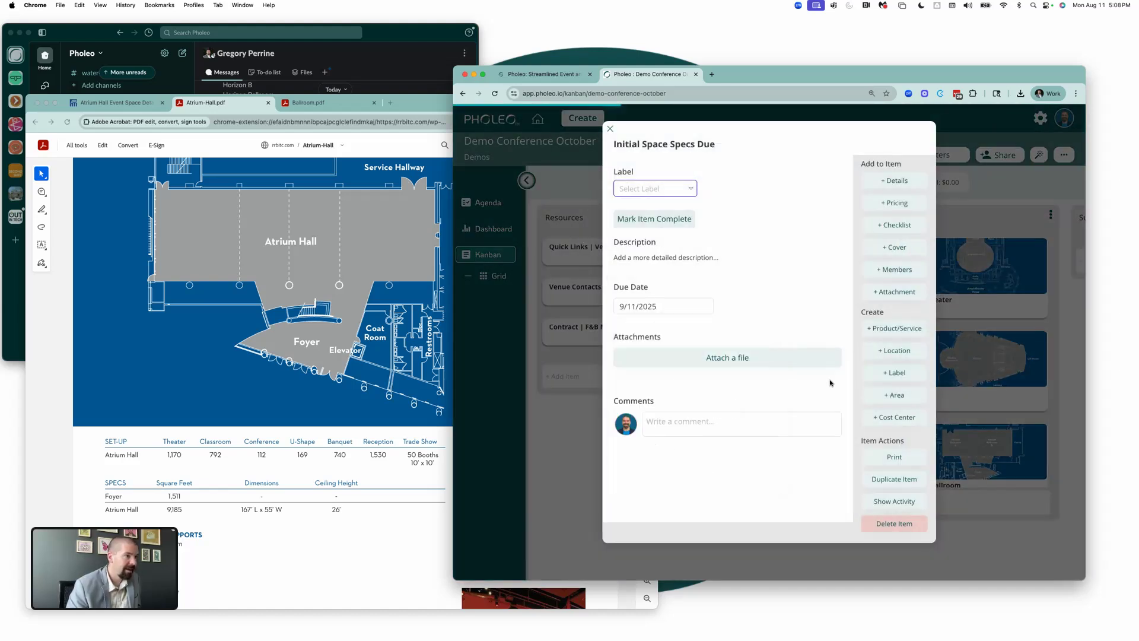
pyautogui.click(583, 314)
# - Add an item titled "Final Guarantees" to the Key Dates column
pyautogui.click(798, 342)
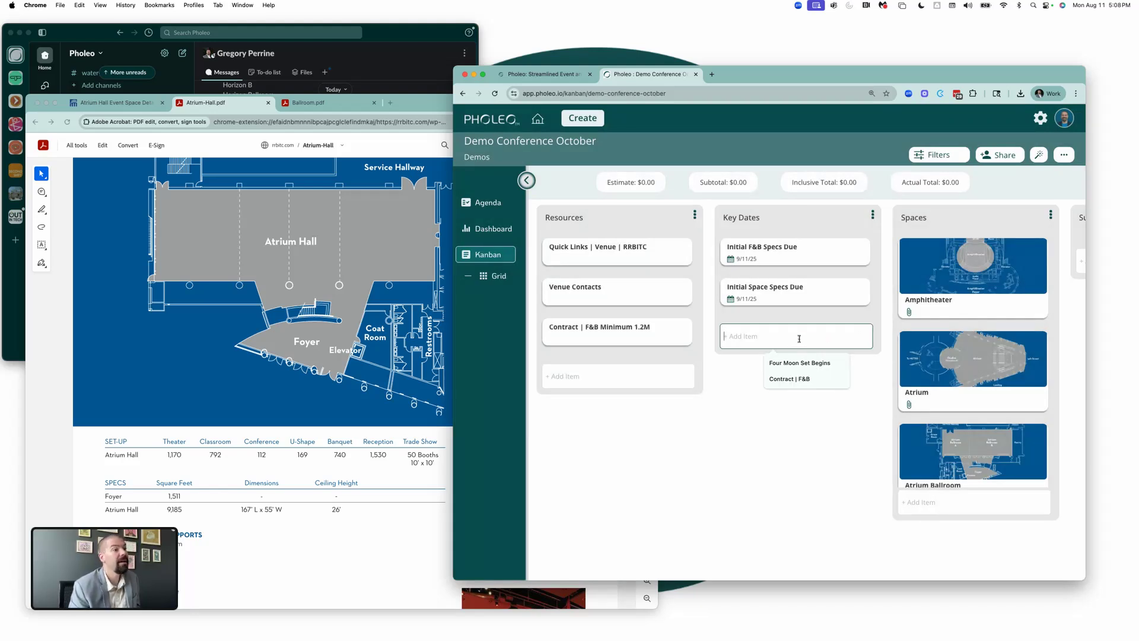
pyautogui.write('Final Guarante')
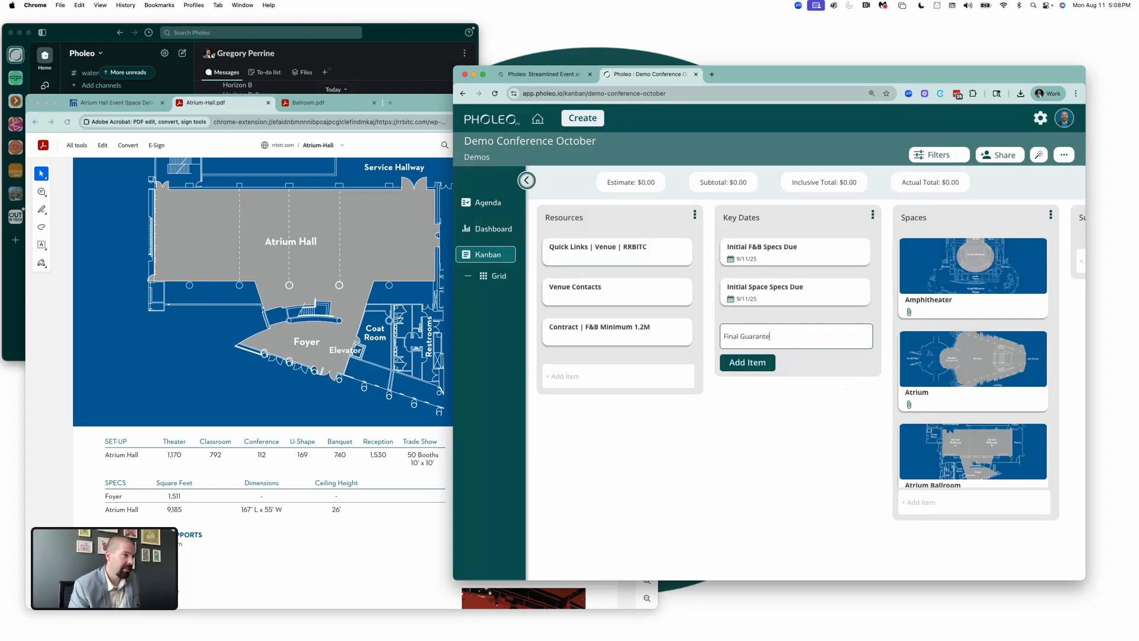
pyautogui.write('es')
pyautogui.press('Return')
# - Give the "Final Guarantees" item a due date of 10/02/2025 and close it
pyautogui.click(799, 331)
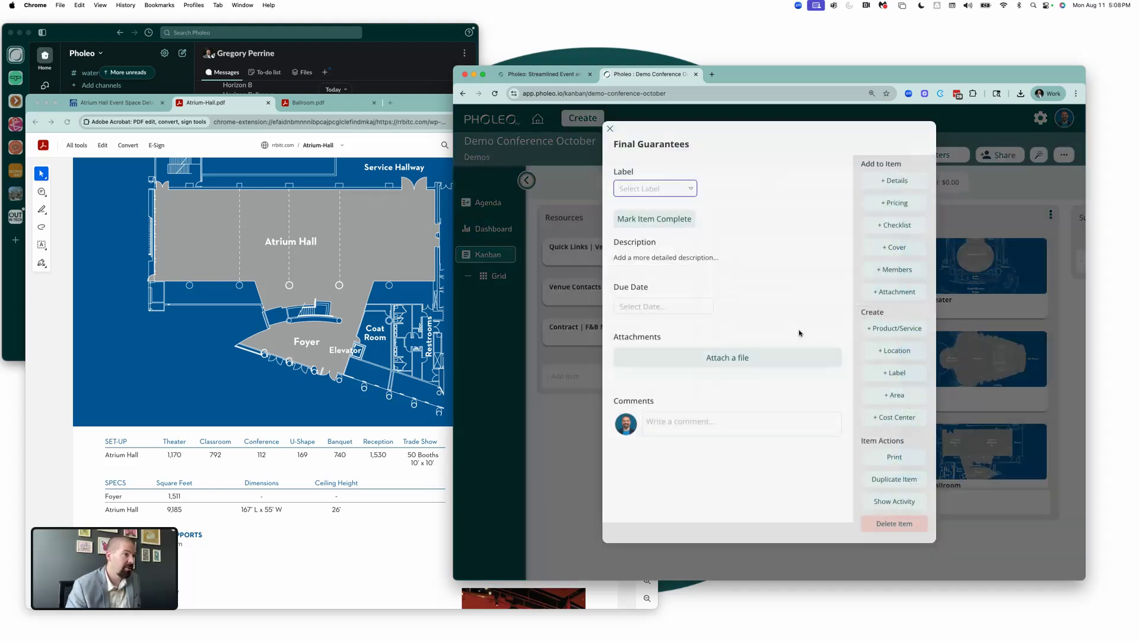
pyautogui.click(666, 305)
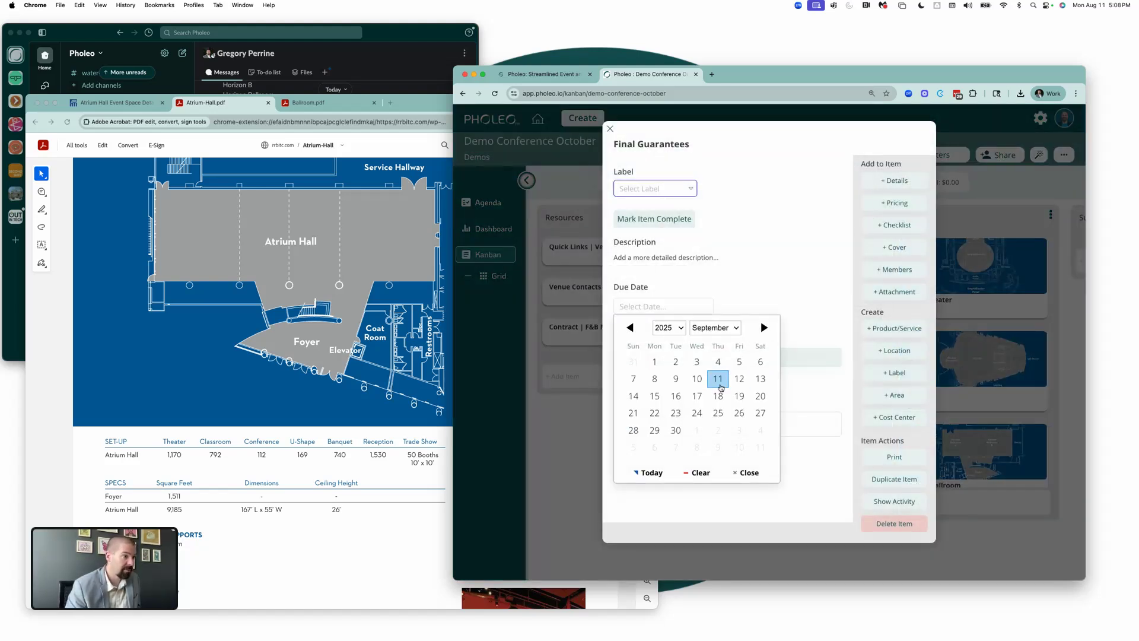
pyautogui.click(764, 328)
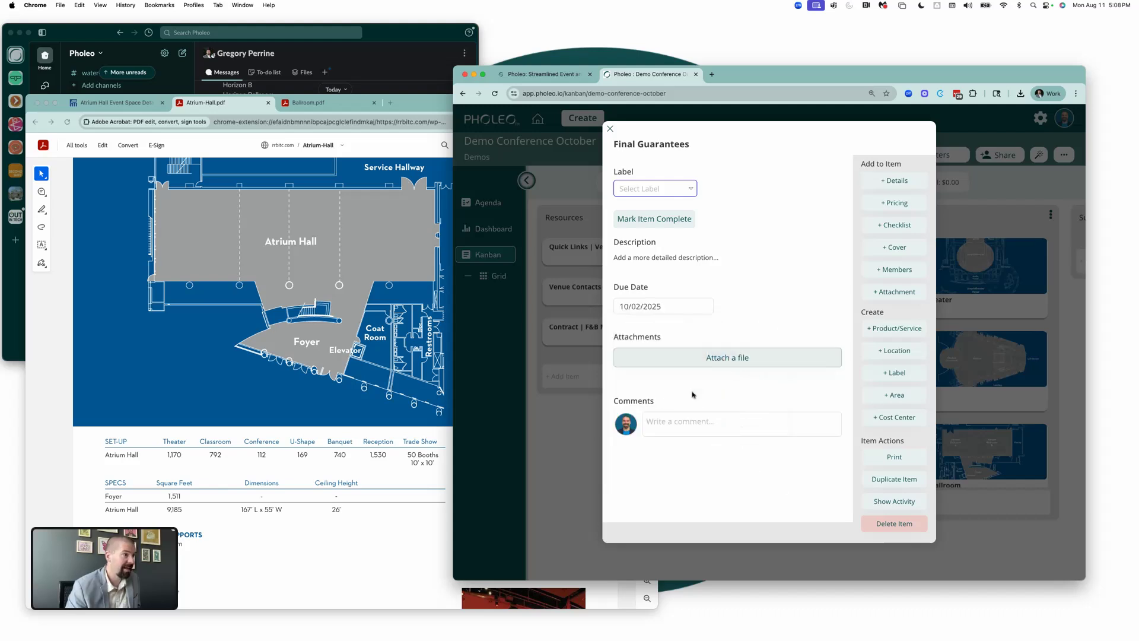
pyautogui.click(556, 352)
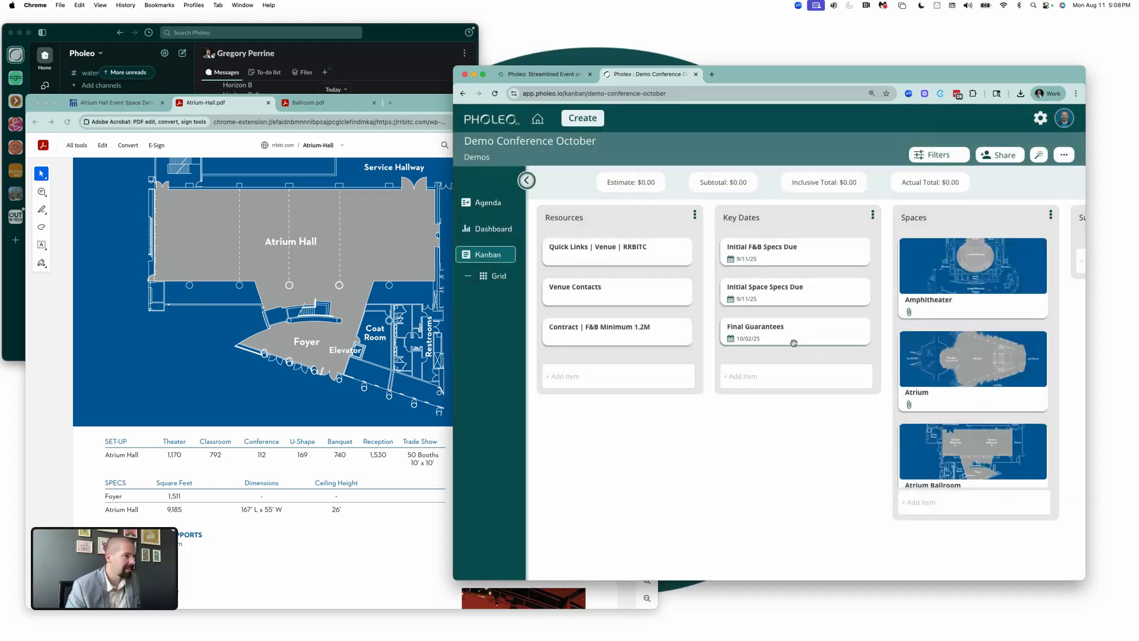
# - Add an item titled "Guarantee Before Additional Charges Incurred" to the Key Dates column
pyautogui.click(772, 375)
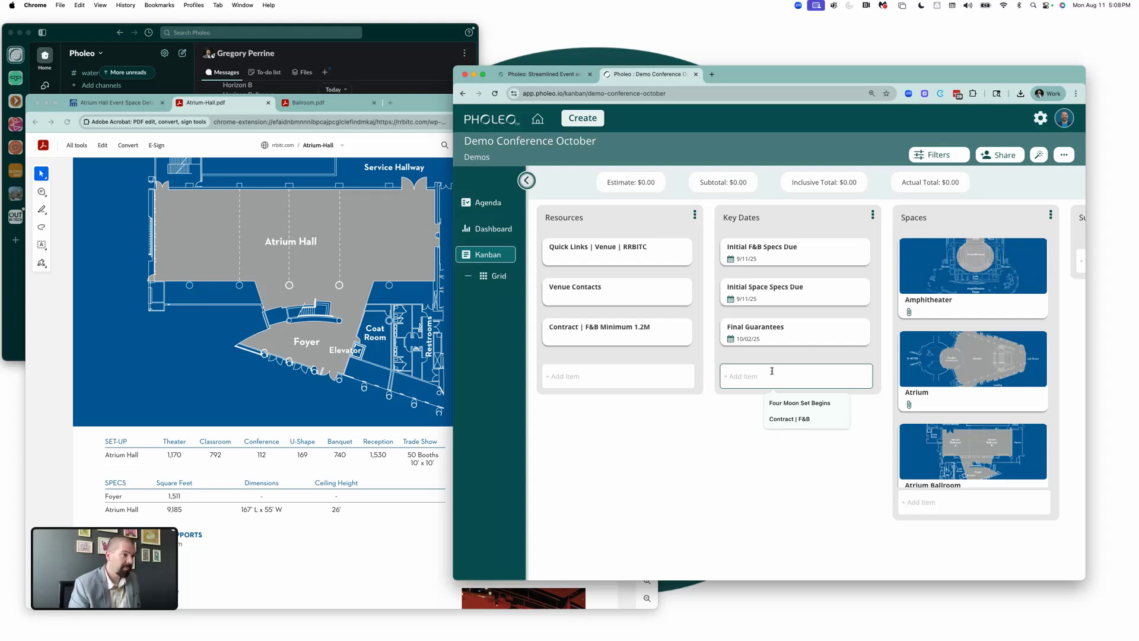
pyautogui.write('G')
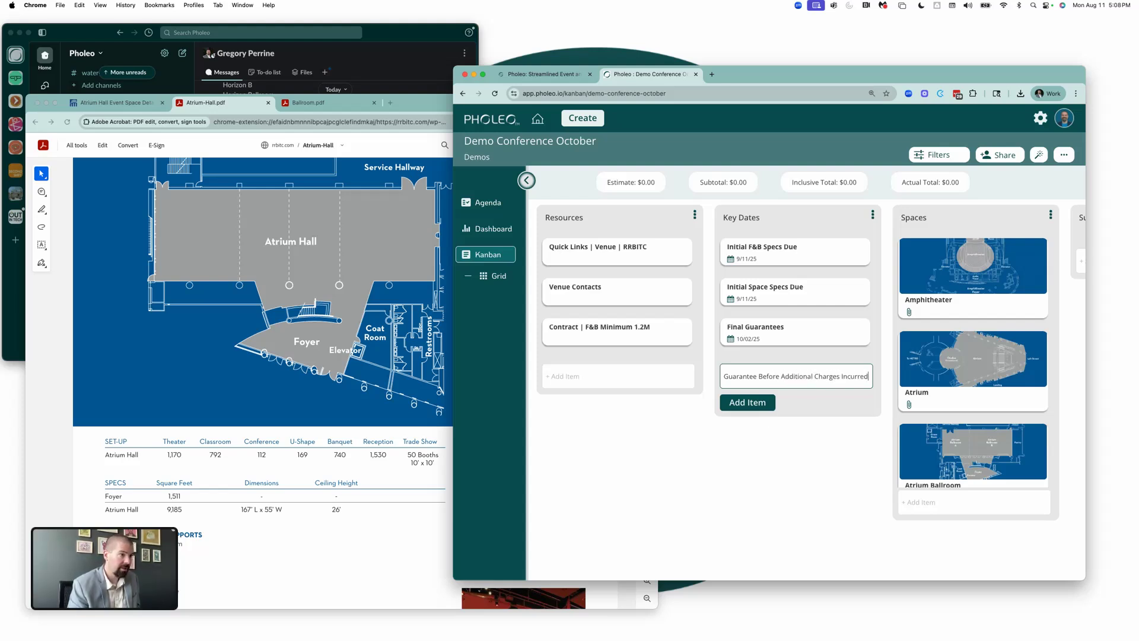
pyautogui.press('Return')
# - Set the due date of the "Guarantee Before Additional Charges Incurred" item to 10/06/2025 and close it
pyautogui.click(783, 362)
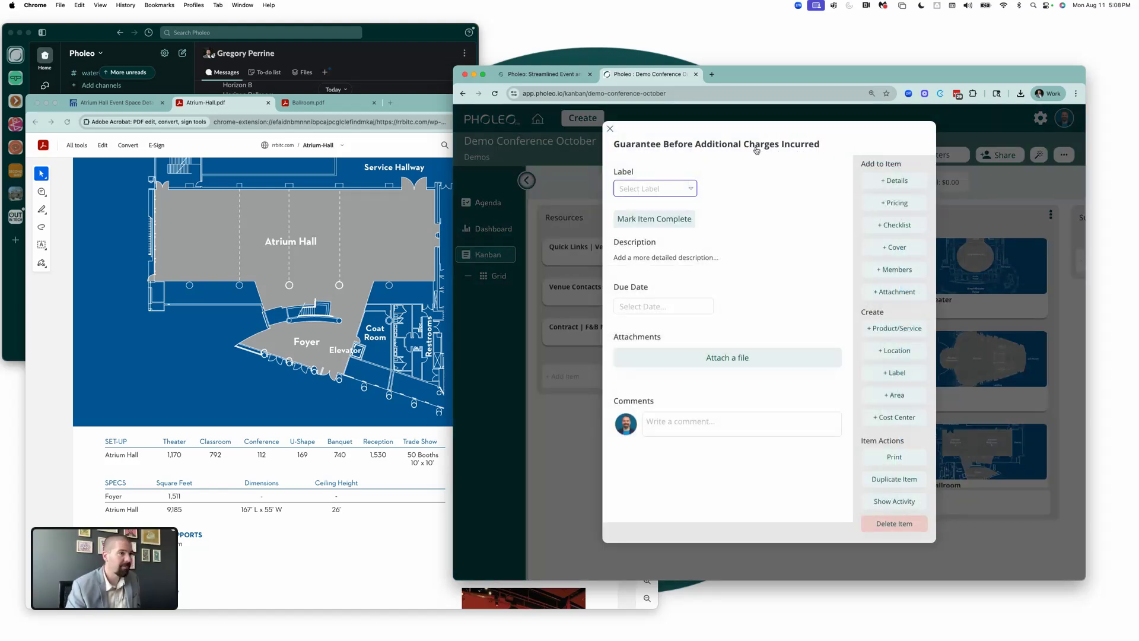
pyautogui.click(659, 306)
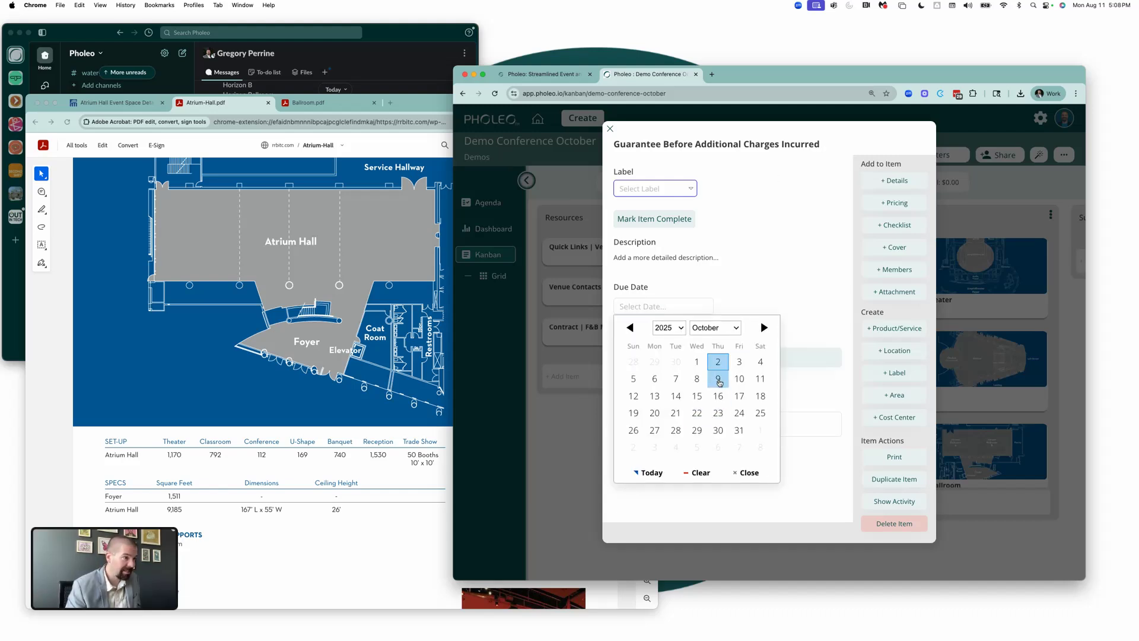
pyautogui.click(654, 380)
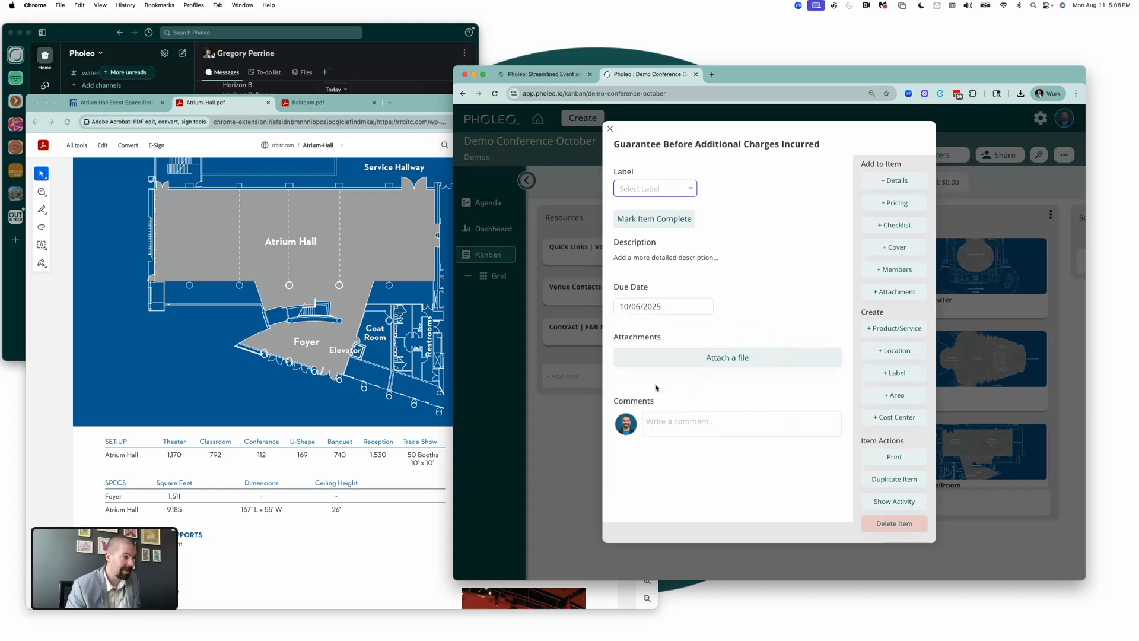
pyautogui.click(592, 344)
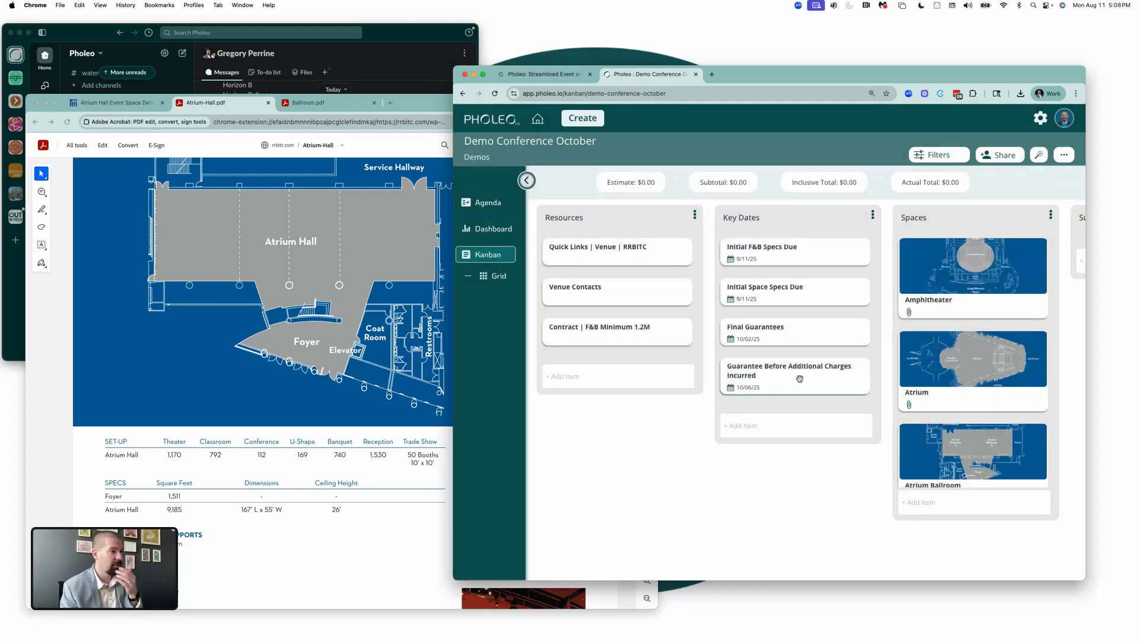
# - Append "(20% on all F&B after this date)" to the title of the "Guarantee Before Additional Charges Incurred" item and close it
pyautogui.click(800, 379)
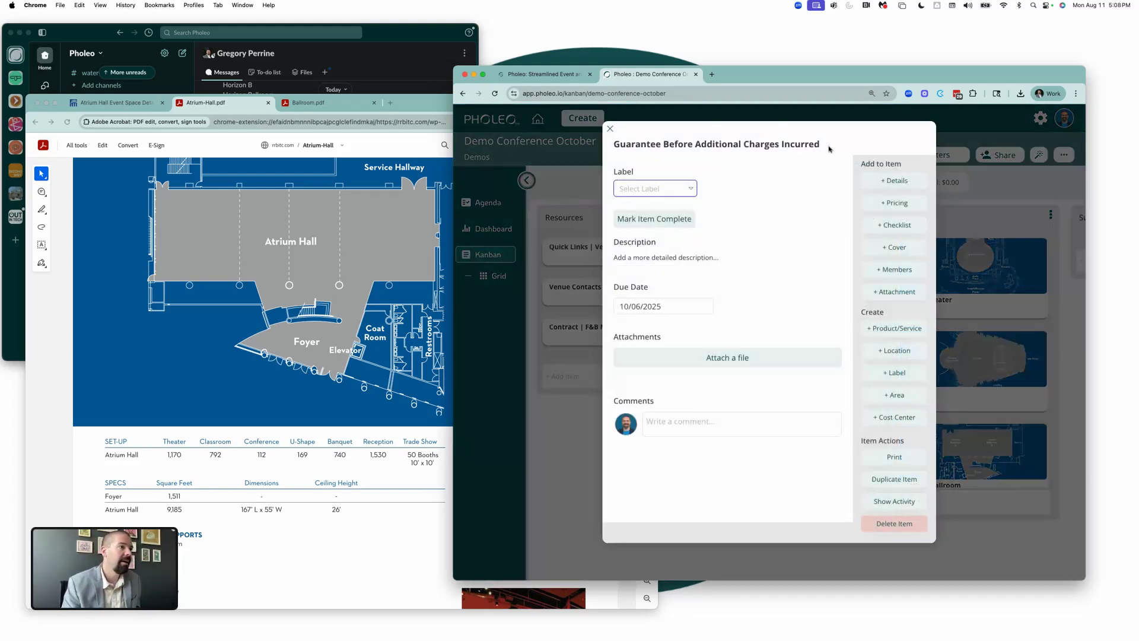
pyautogui.click(822, 145)
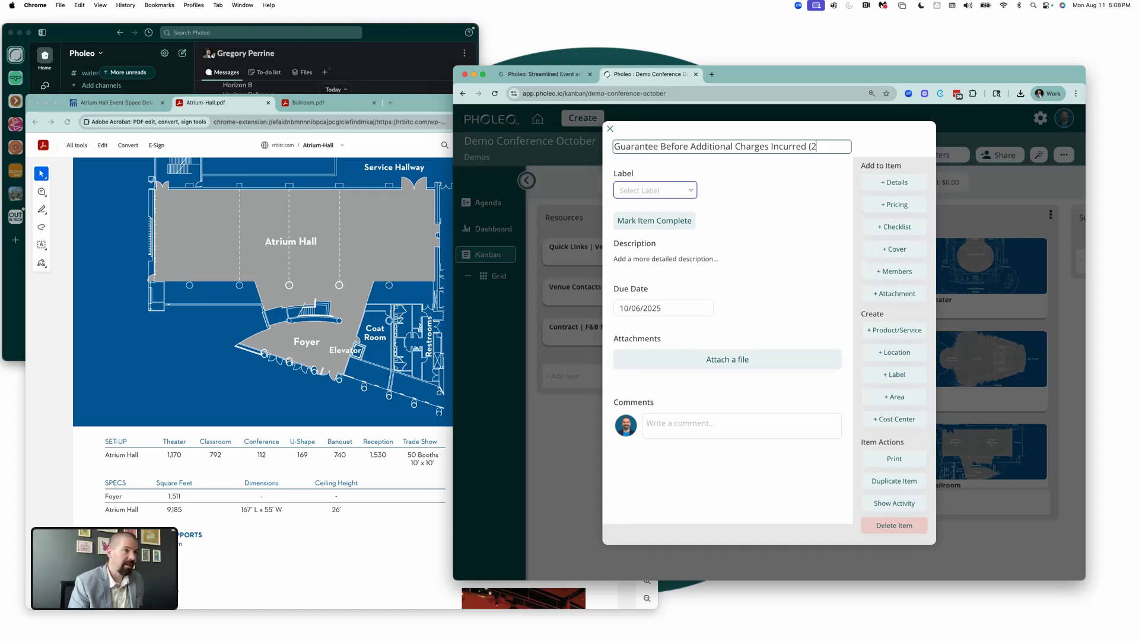
pyautogui.write('(20% on all')
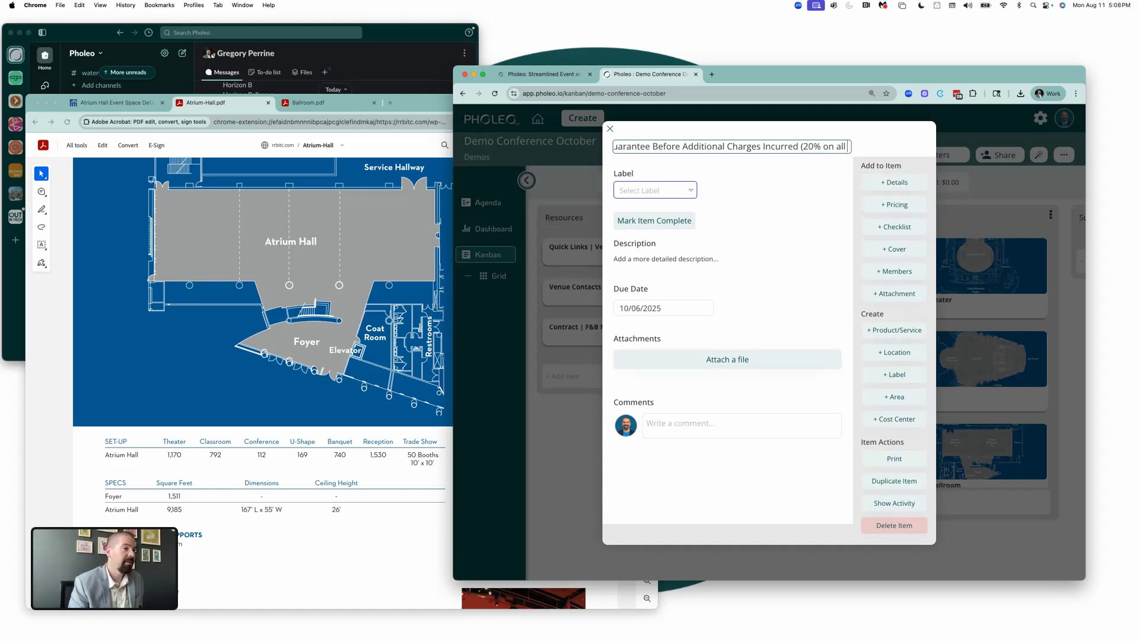
pyautogui.write(' Servies af')
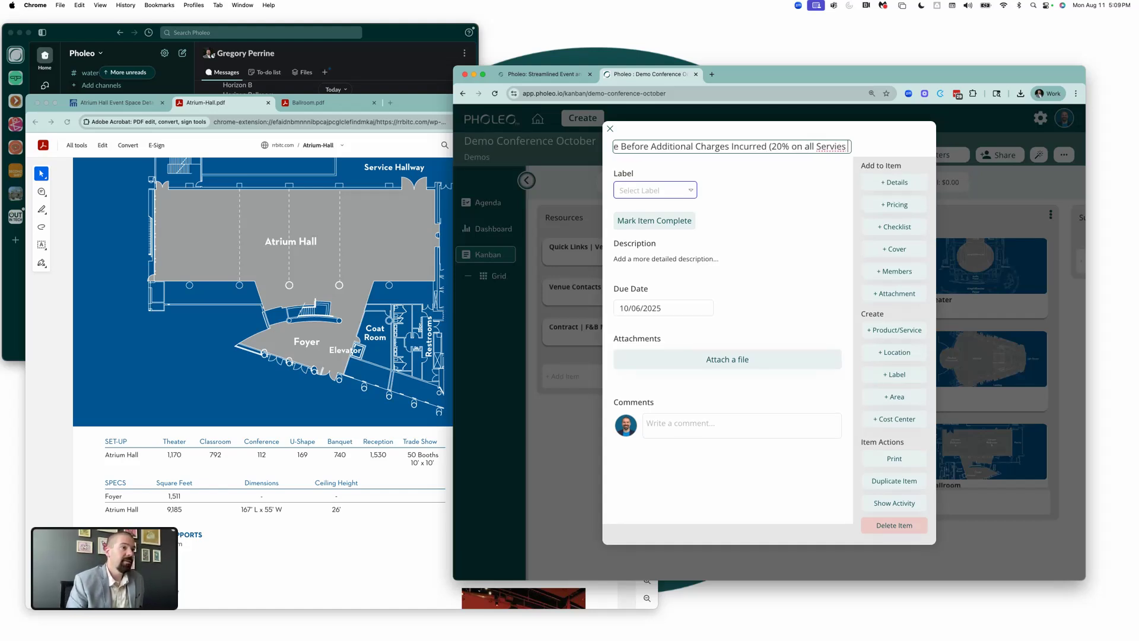
pyautogui.press('BackSpace')
pyautogui.press('BackSpace')
pyautogui.press('BackSpace')
pyautogui.press('BackSpace')
pyautogui.press('BackSpace')
pyautogui.press('BackSpace')
pyautogui.press('BackSpace')
pyautogui.press('BackSpace')
pyautogui.press('BackSpace')
pyautogui.press('BackSpace')
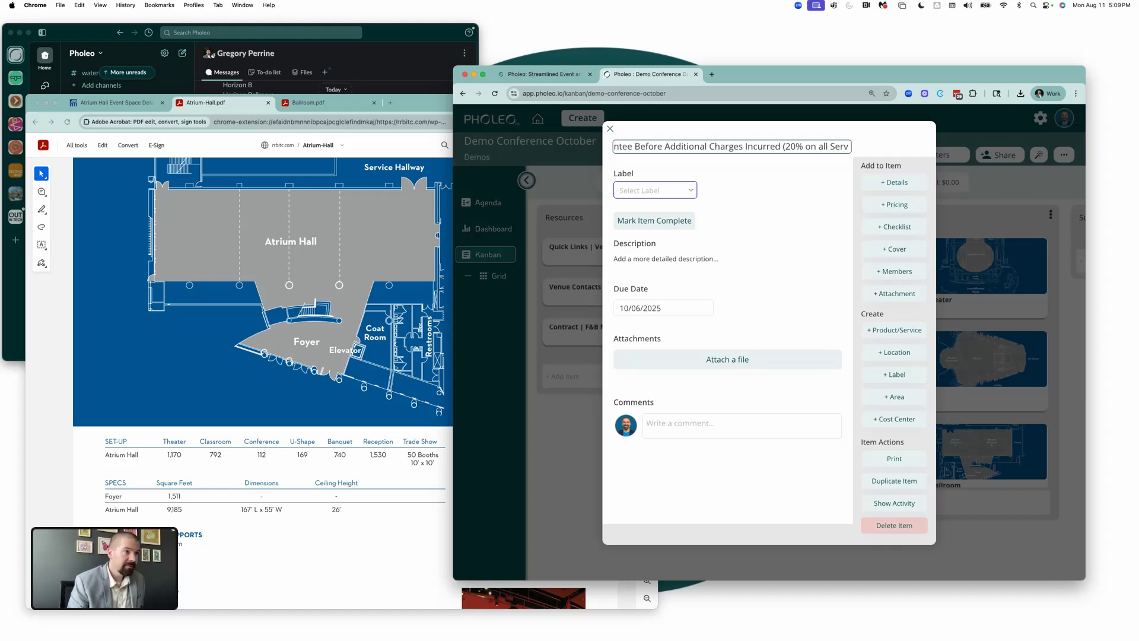
pyautogui.write('F&B after this date)')
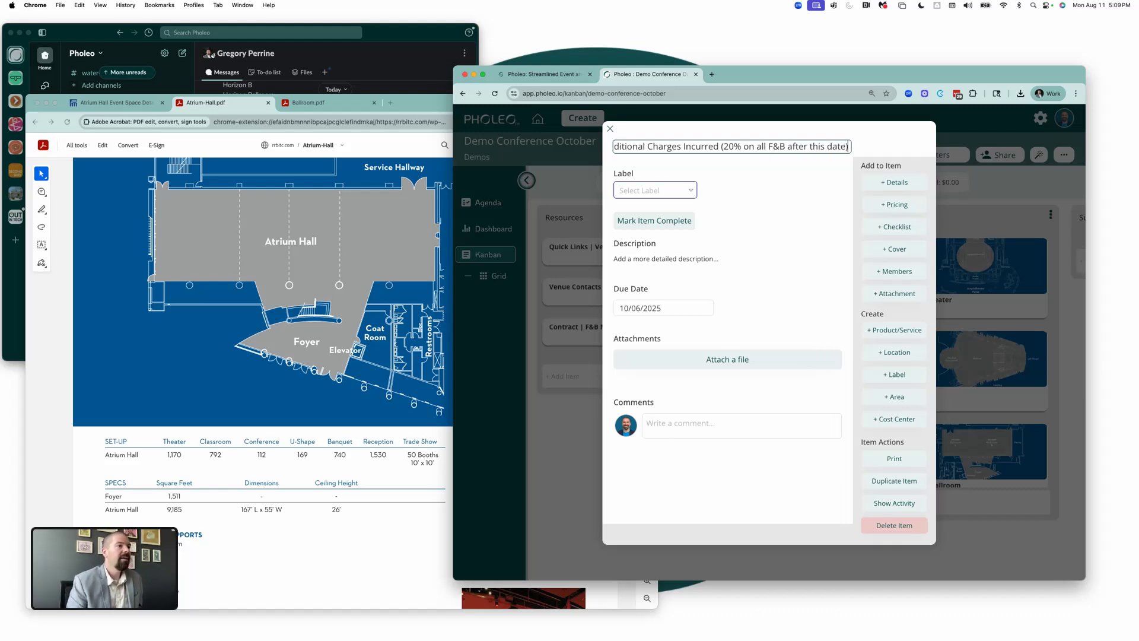
pyautogui.press('Return')
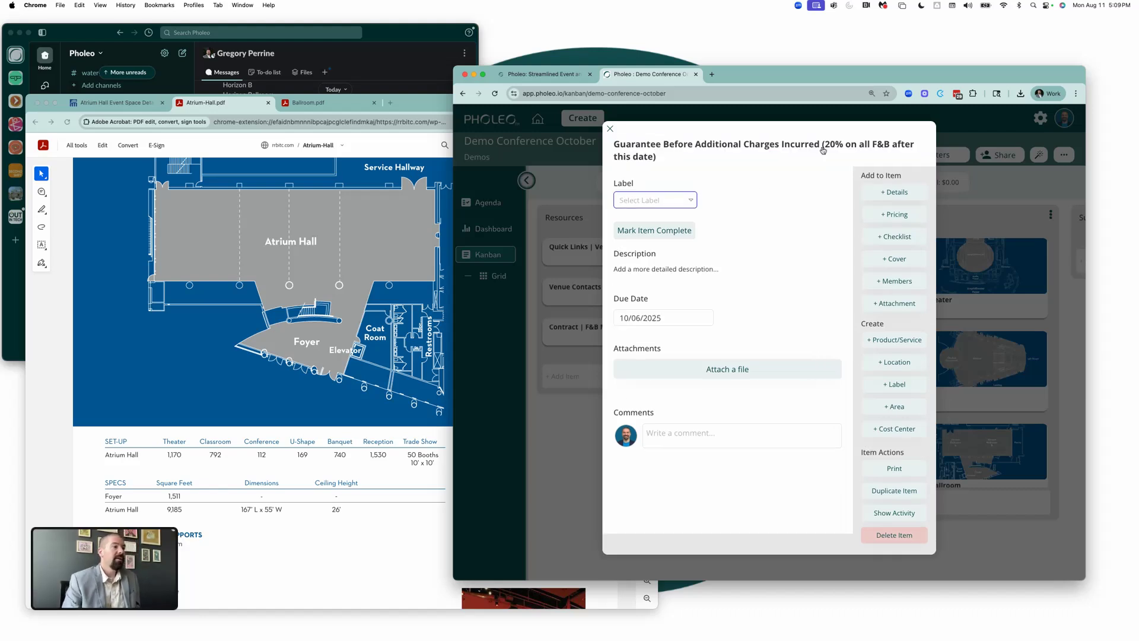
pyautogui.press('Escape')
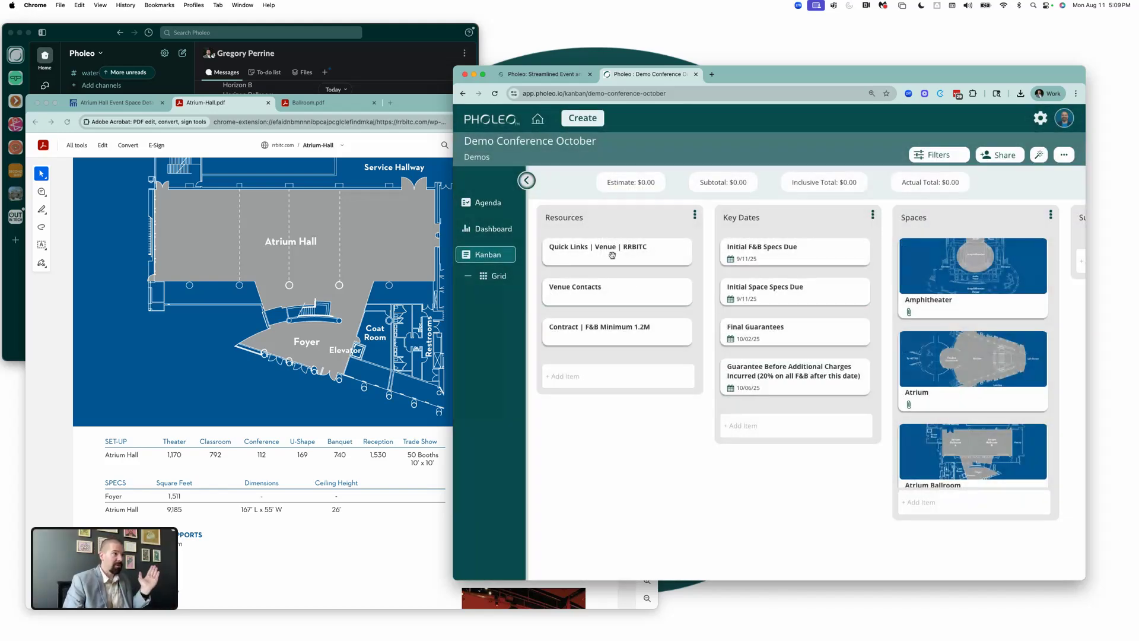
# - Review the quick links, contract and venue contacts items in Resources and look through the Spaces column
pyautogui.click(647, 256)
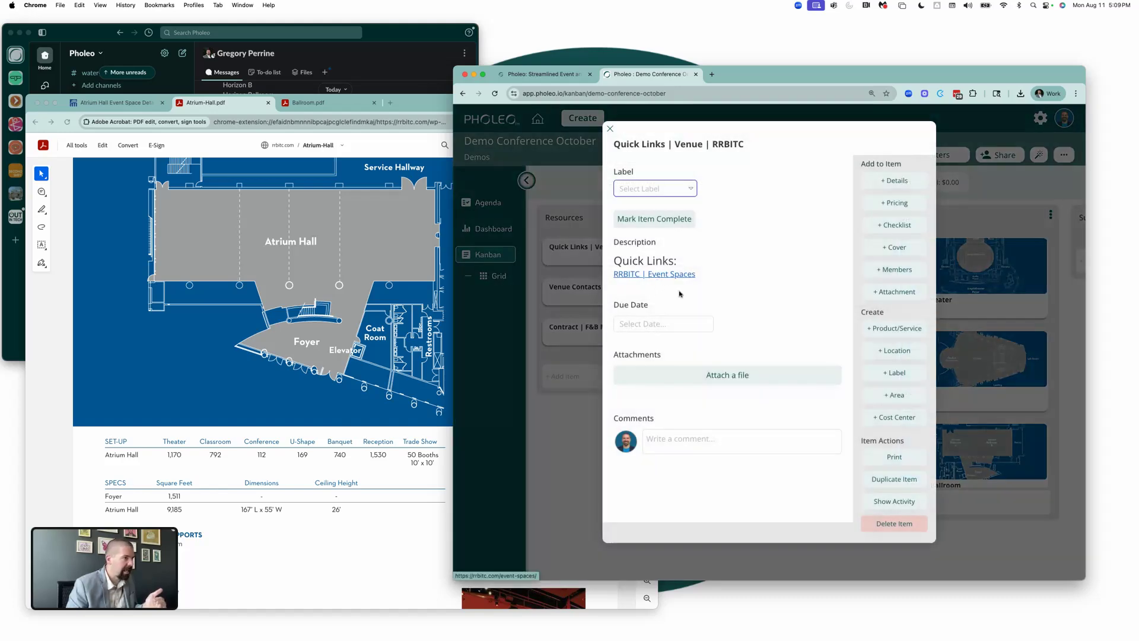
pyautogui.click(572, 295)
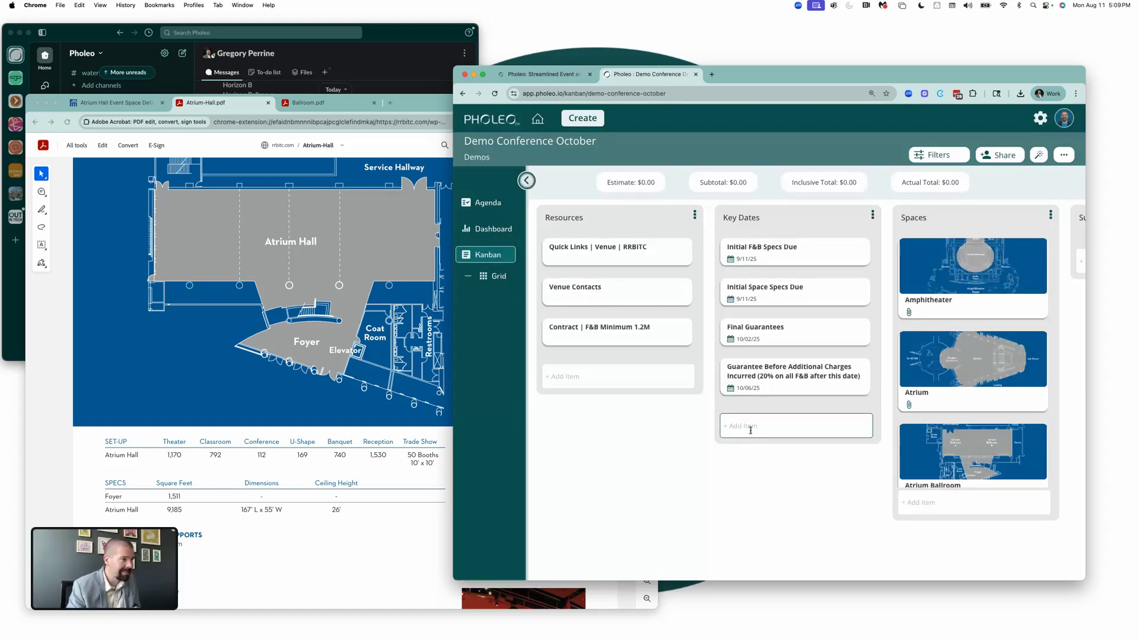
pyautogui.click(595, 338)
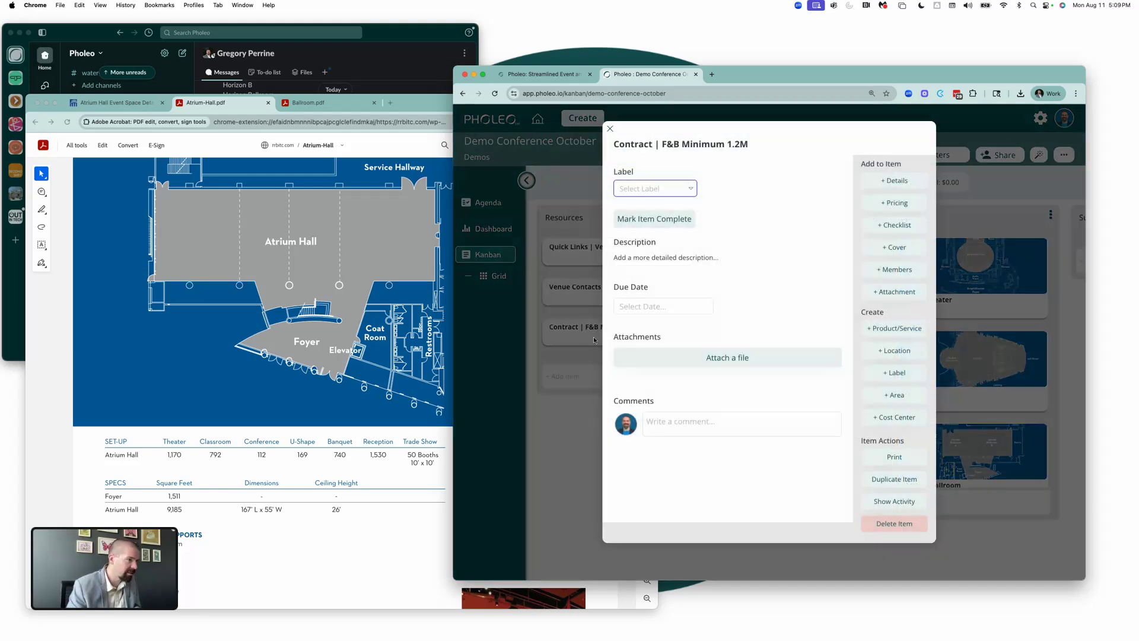
pyautogui.click(593, 332)
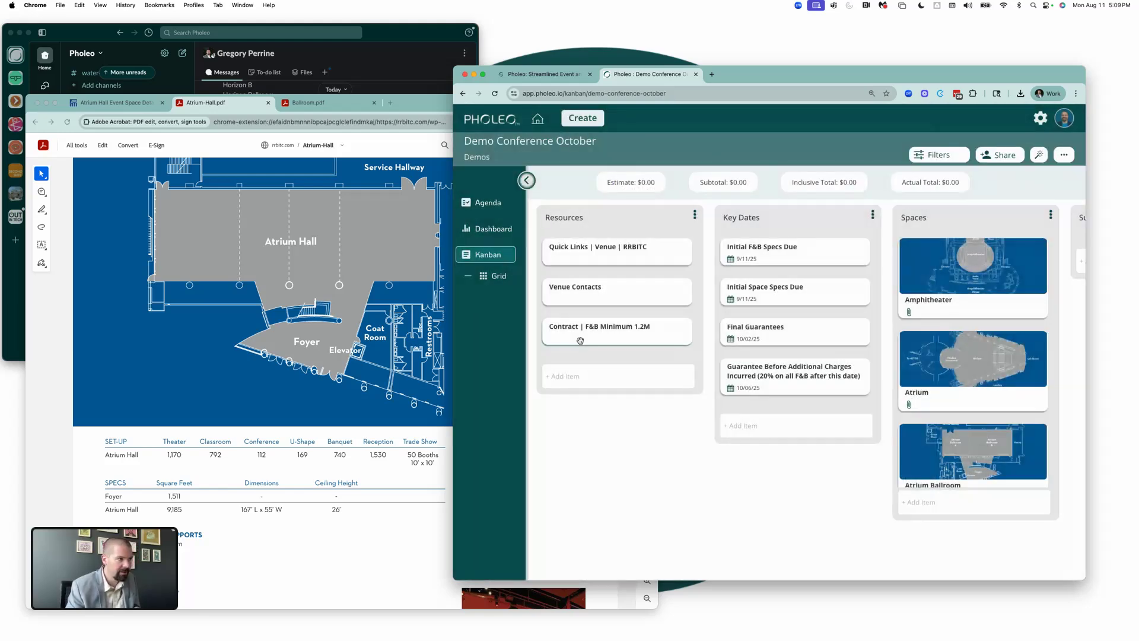
pyautogui.click(581, 289)
pyautogui.click(583, 290)
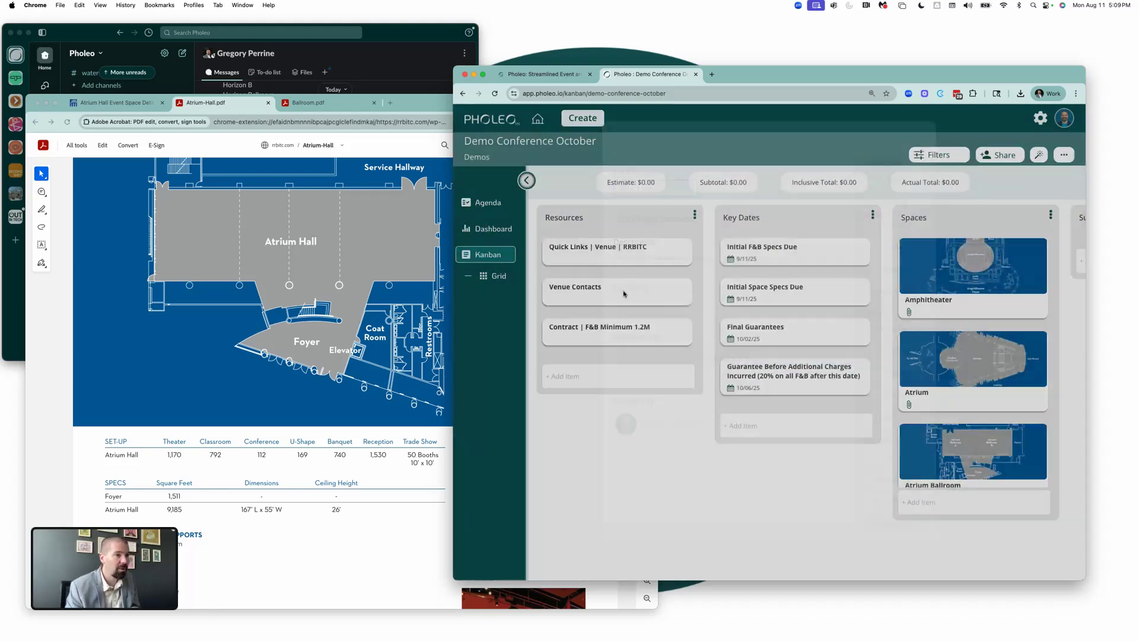
pyautogui.hscroll(3, 883, 313)
pyautogui.scroll(-2, 883, 312)
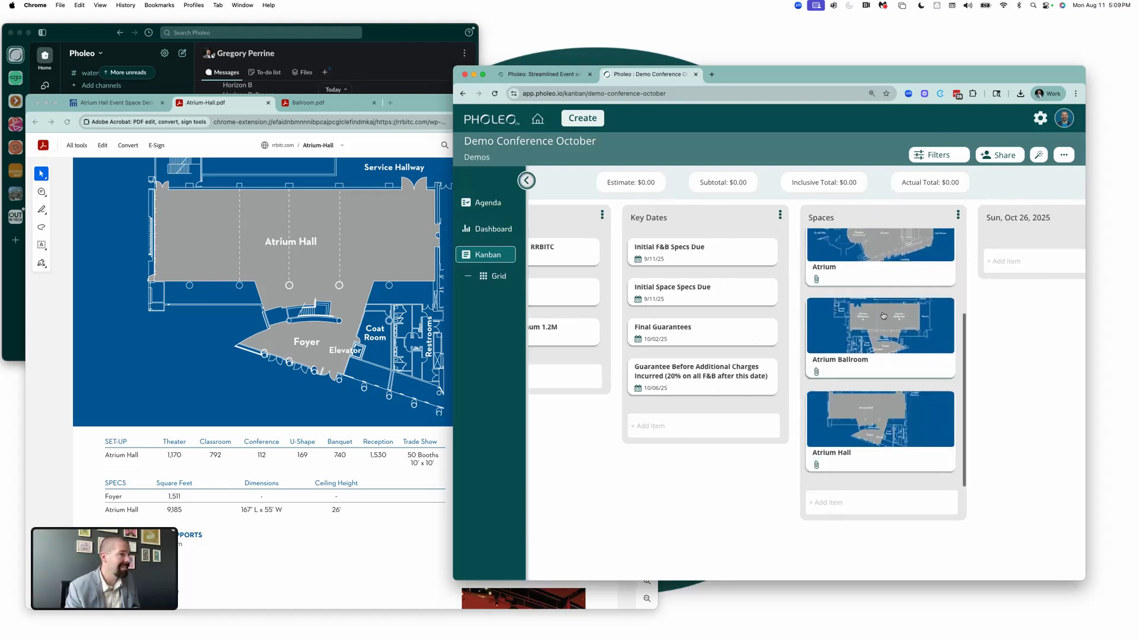
# - Append "| General Session" to the title of the Amphitheater item in the Spaces column
pyautogui.scroll(2, 881, 330)
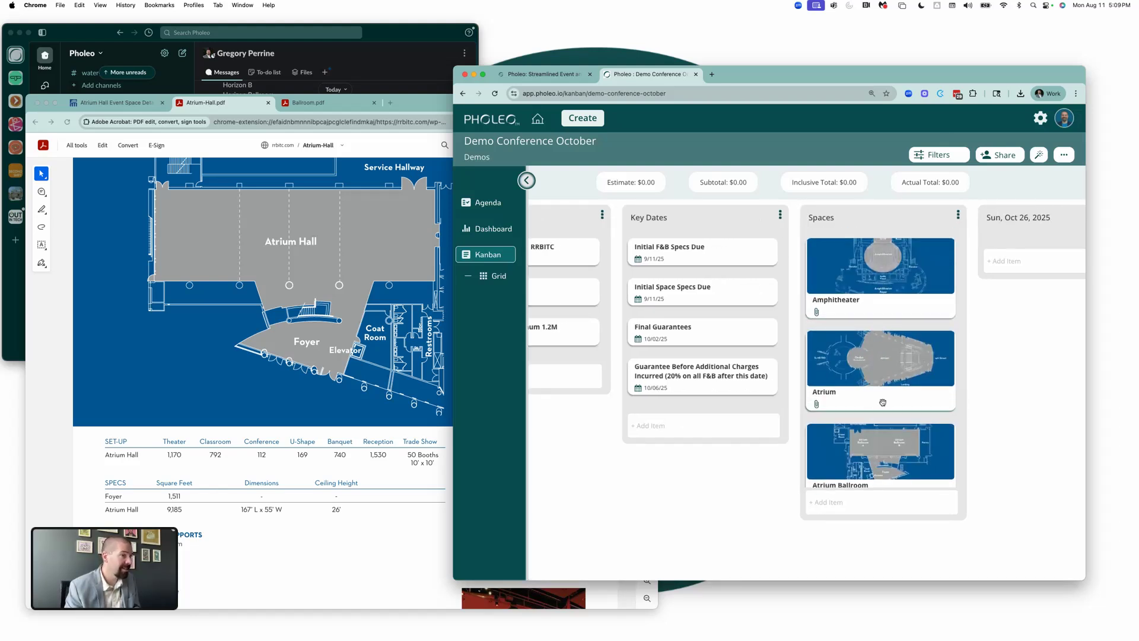
pyautogui.click(873, 295)
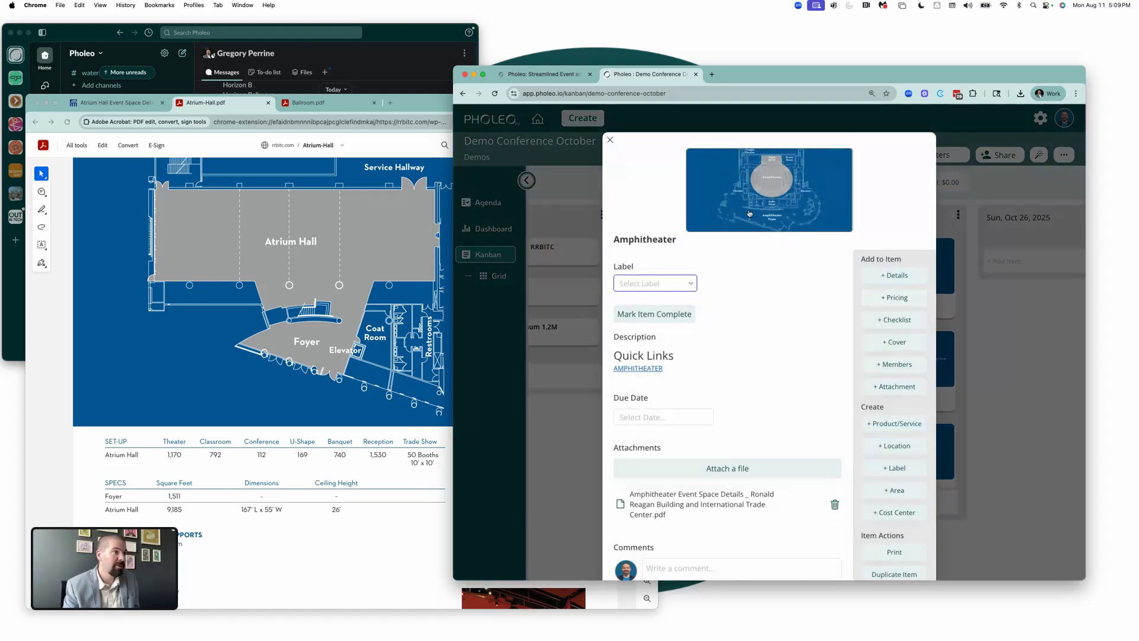
pyautogui.click(675, 244)
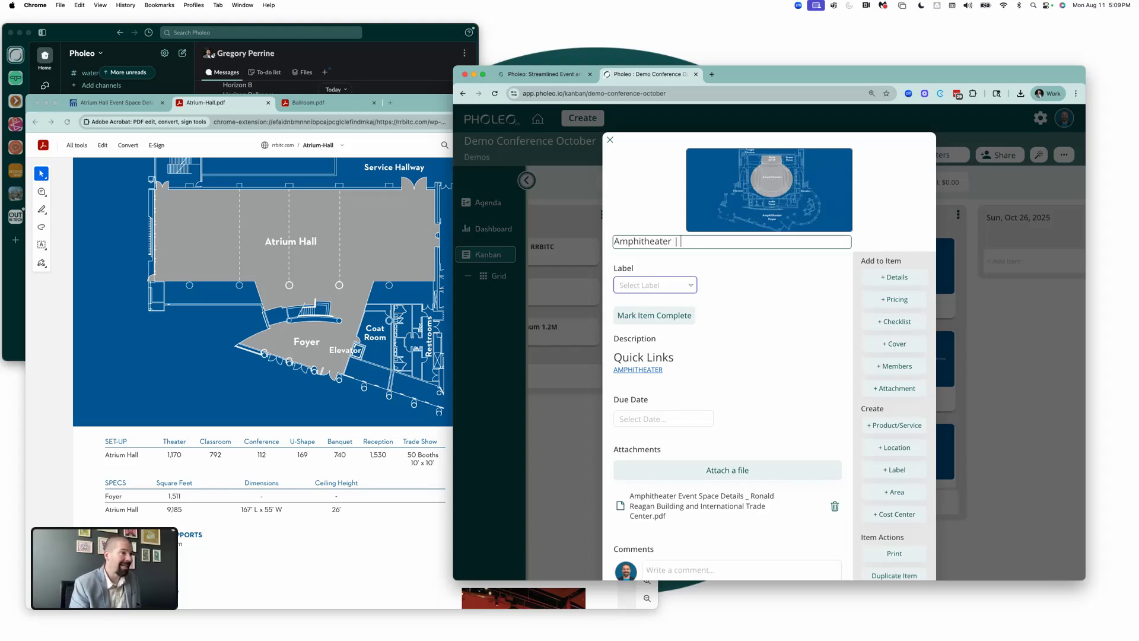
pyautogui.write('| General Session')
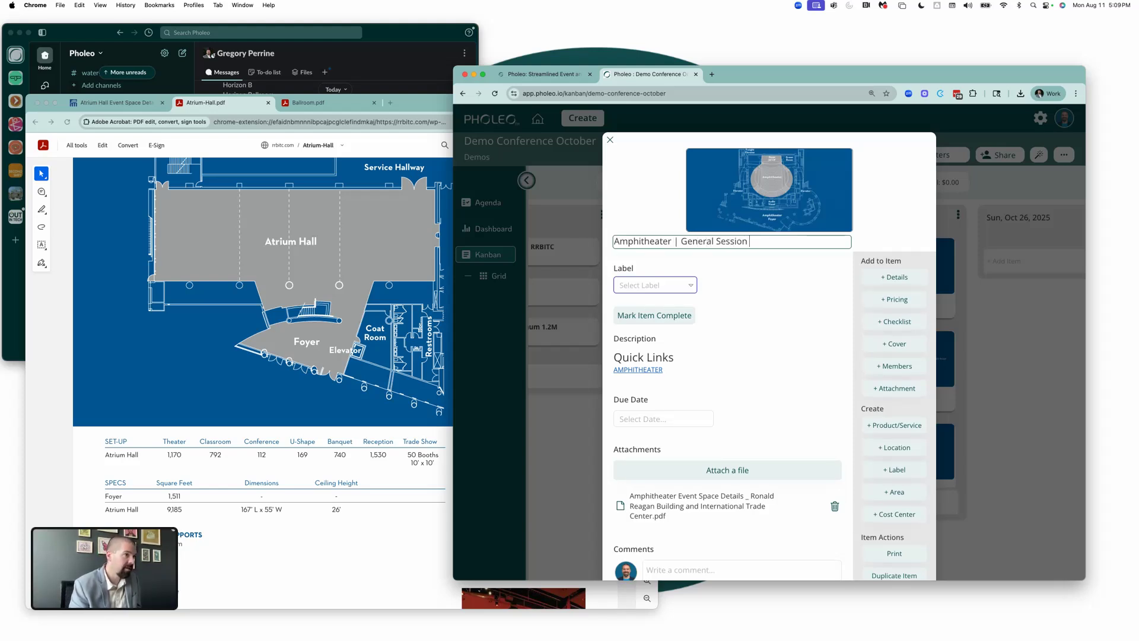
pyautogui.press('Return')
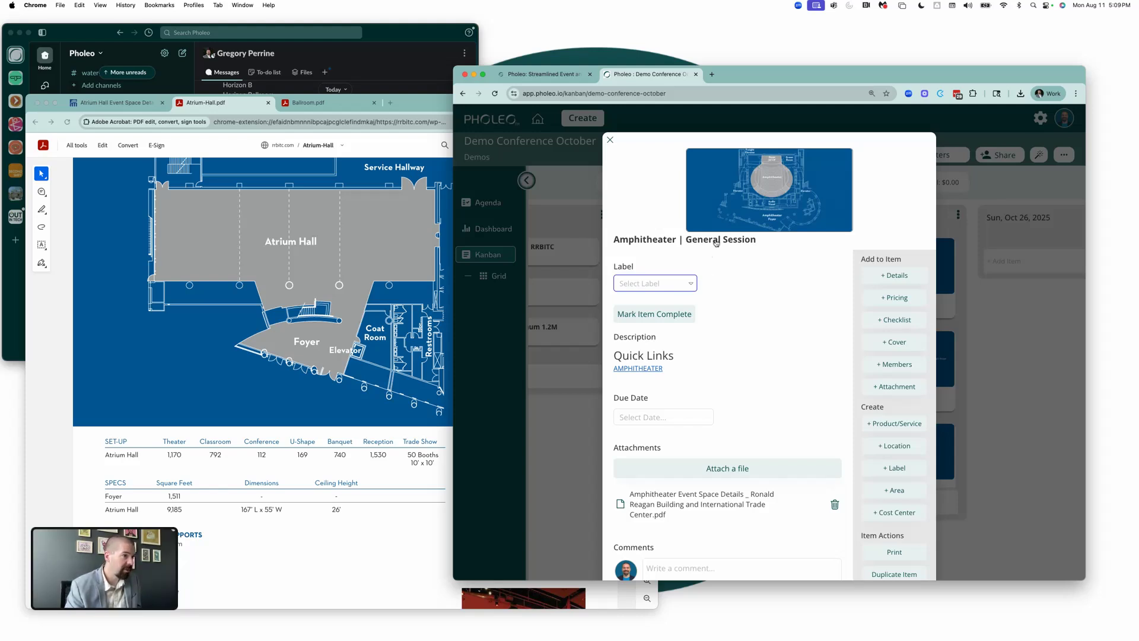
# - Set the location of the "Amphitheater | General Session" item to Amphitheater in its item details
pyautogui.click(896, 274)
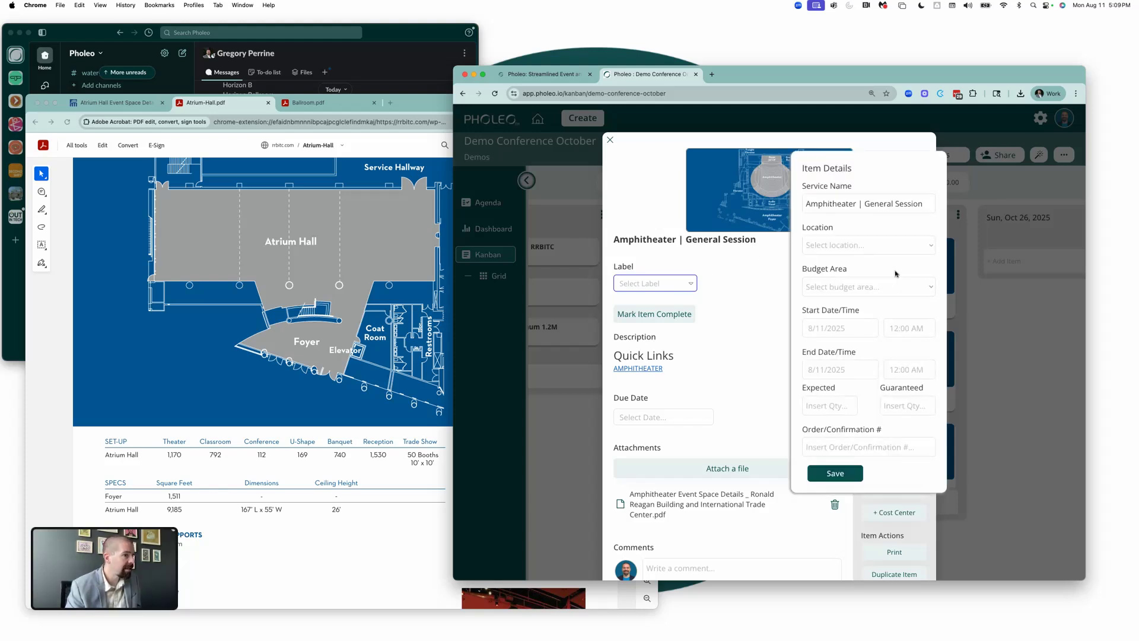
pyautogui.click(831, 242)
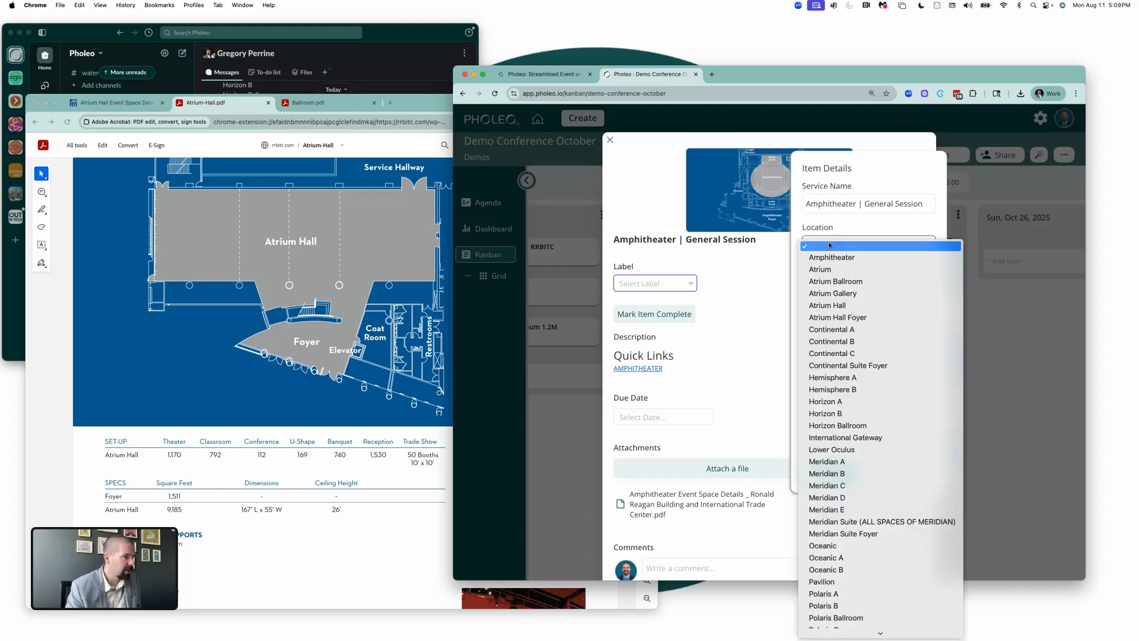
pyautogui.click(779, 270)
pyautogui.click(779, 270)
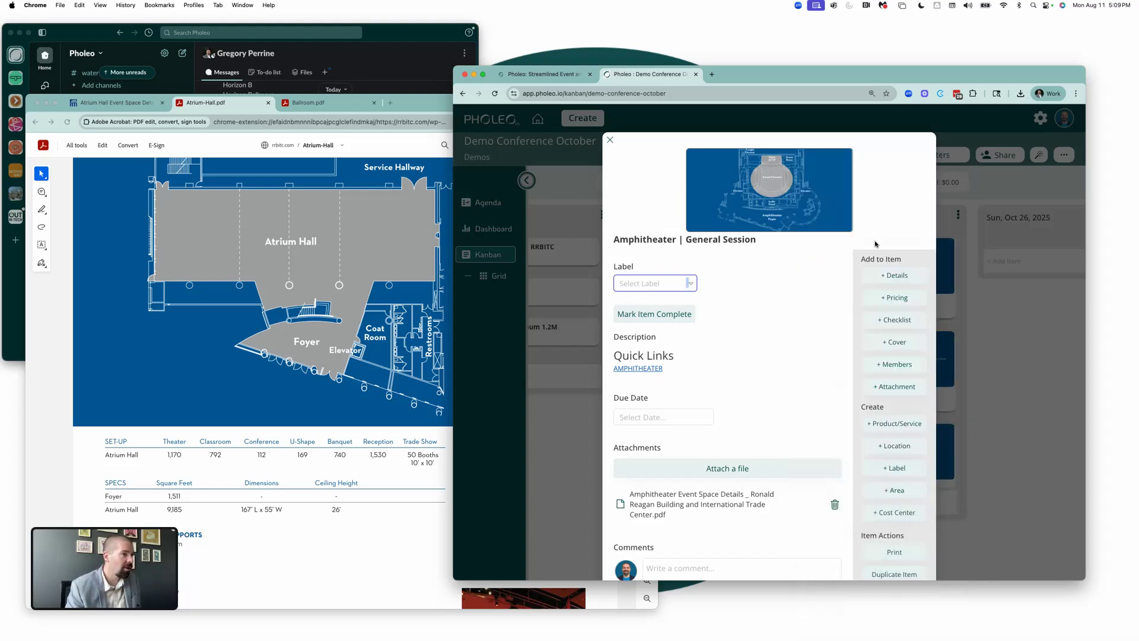
pyautogui.click(891, 277)
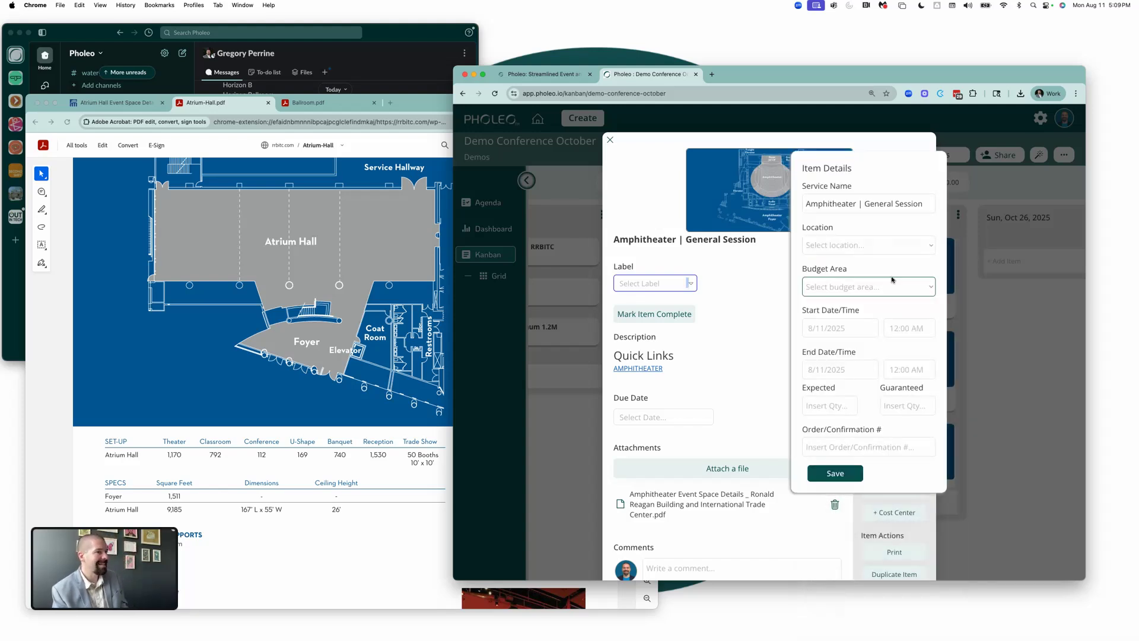
pyautogui.click(855, 246)
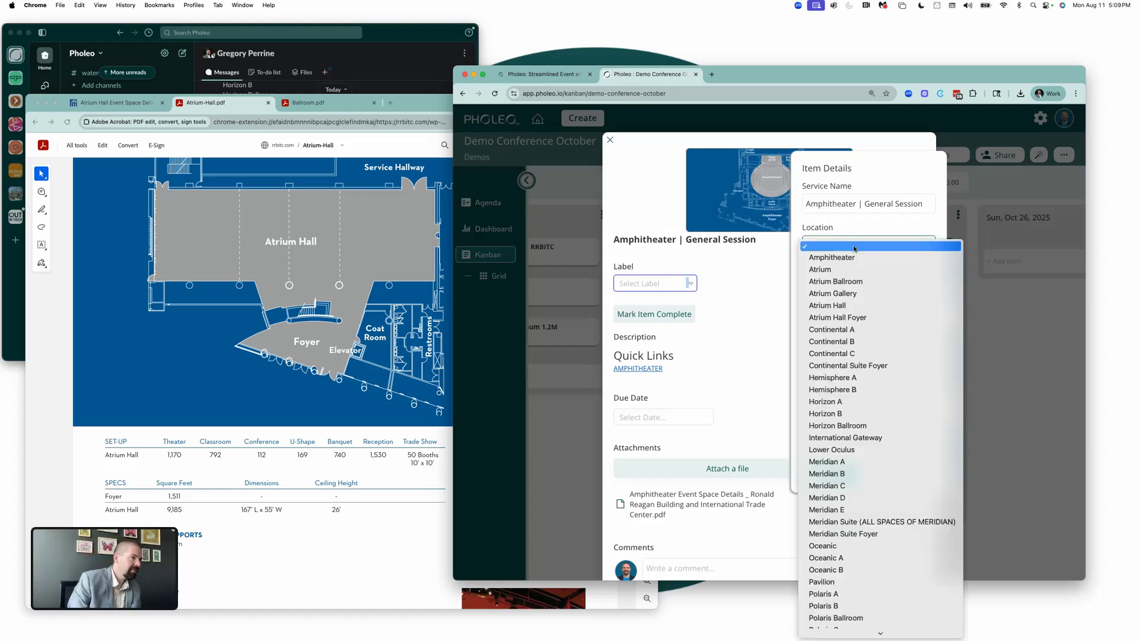
pyautogui.click(855, 257)
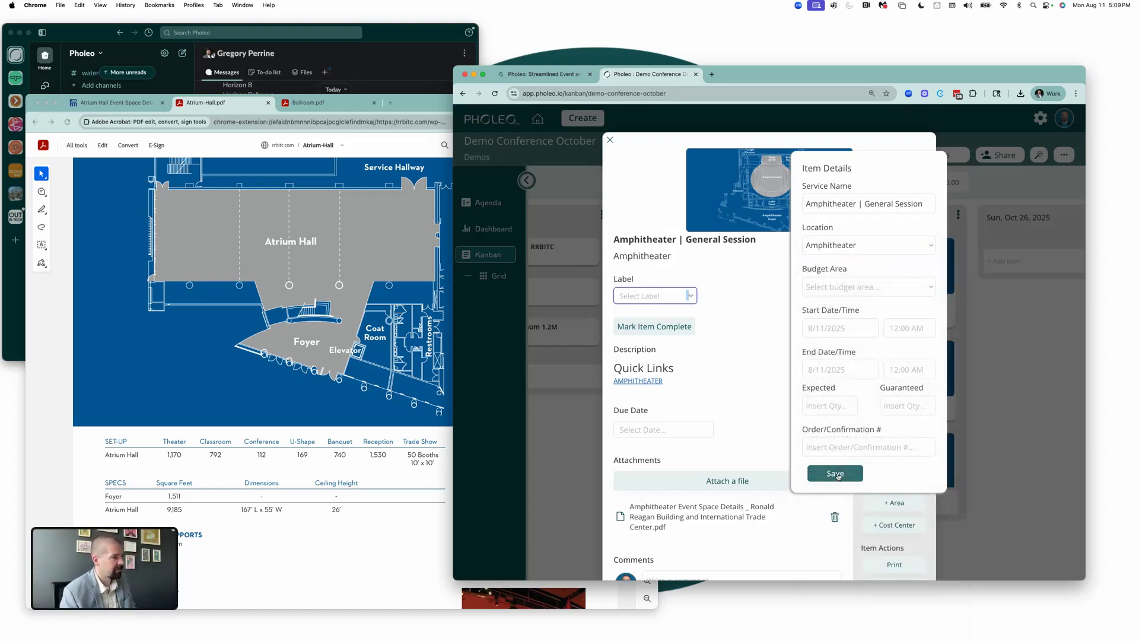
# - Set the start date in the Amphitheater item's details to 10/26/2025
pyautogui.click(838, 329)
pyautogui.click(951, 351)
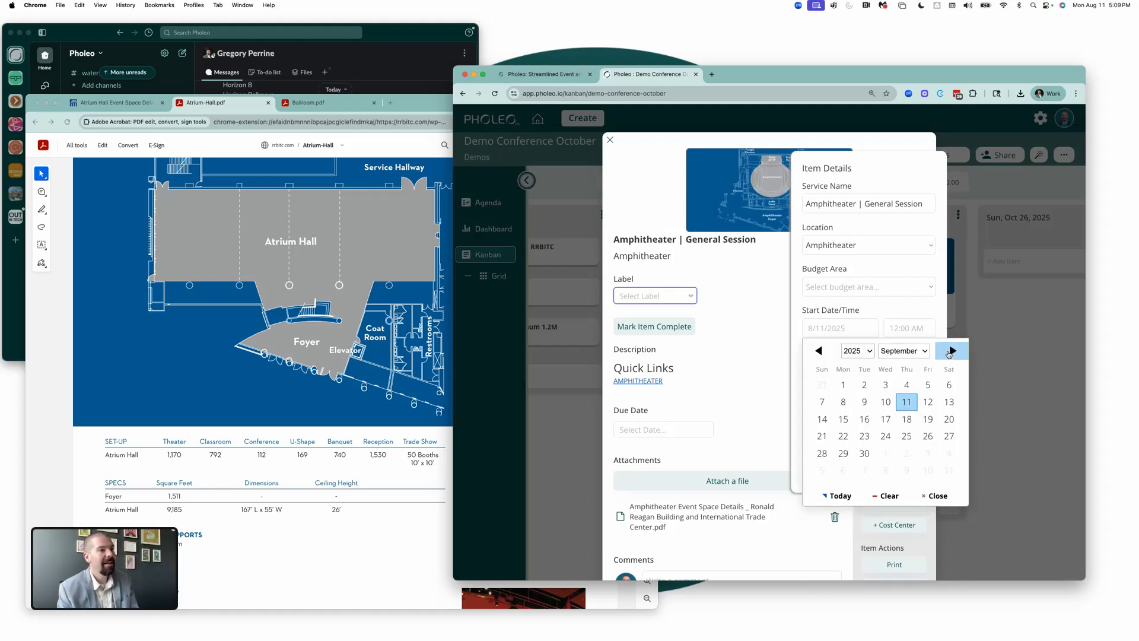
pyautogui.click(952, 351)
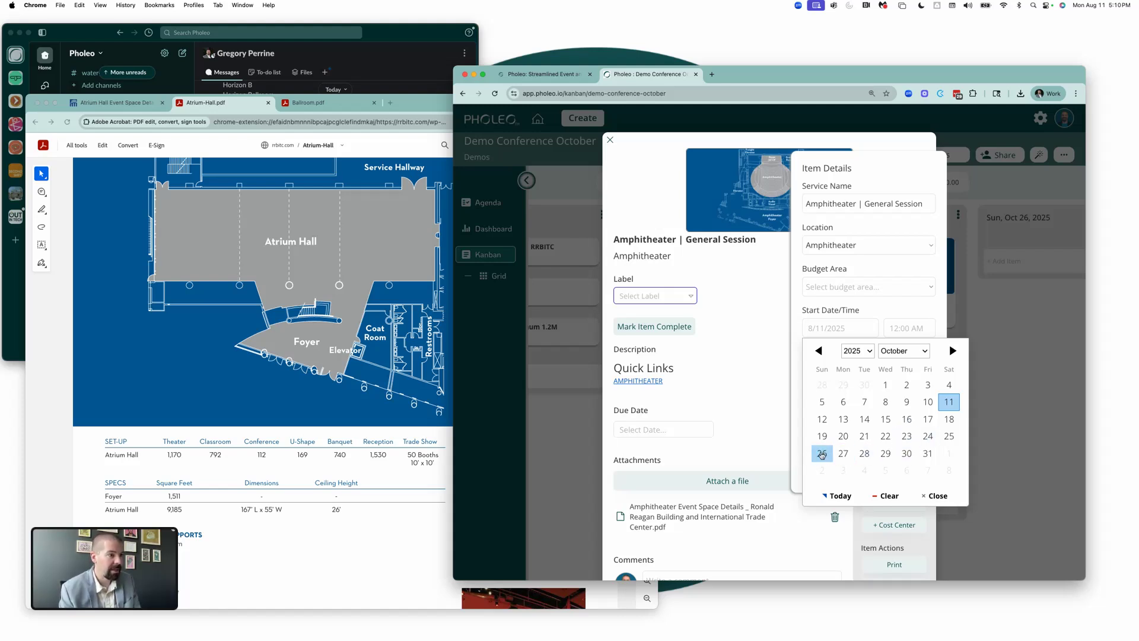
pyautogui.click(823, 454)
# - Try to set the Amphitheater item's end date to 10/29/2025 without a start time chosen
pyautogui.click(827, 373)
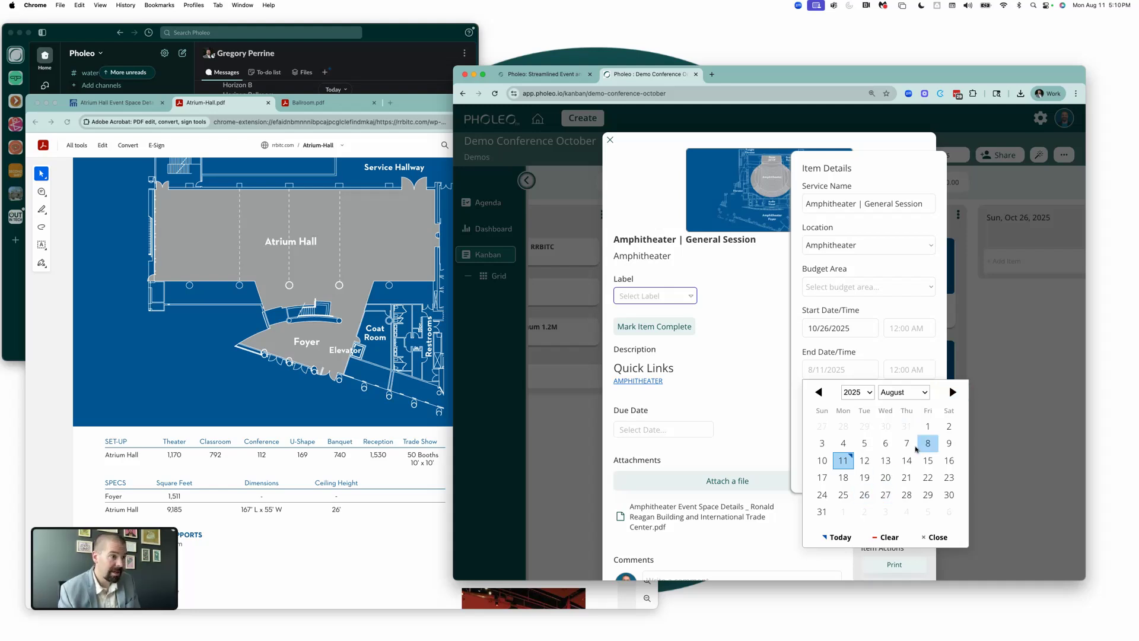
pyautogui.click(952, 392)
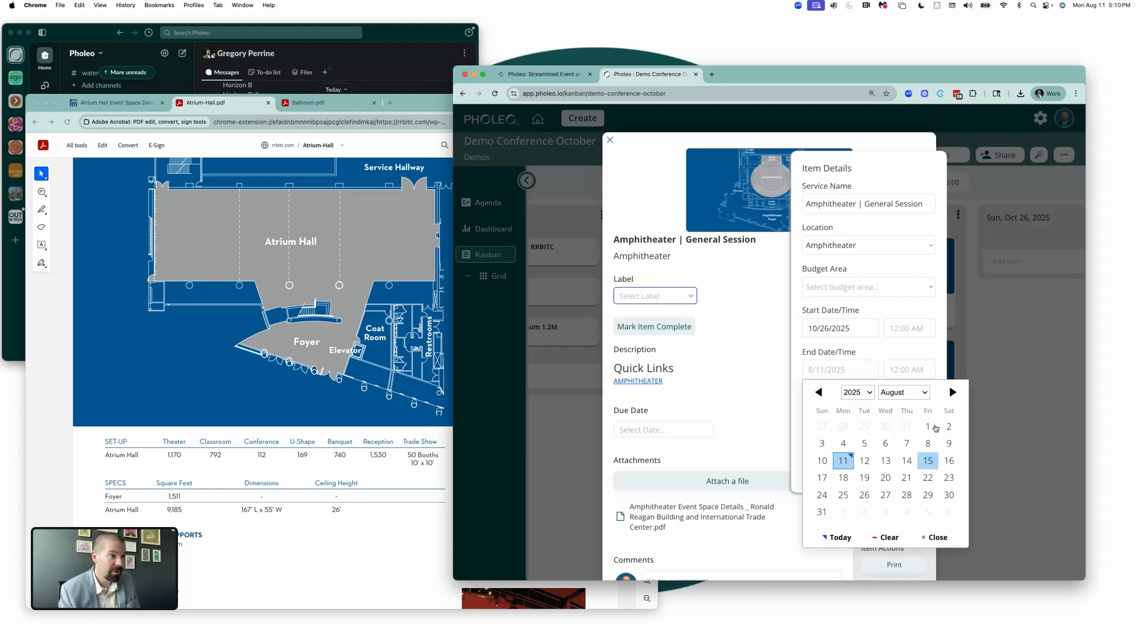
pyautogui.click(953, 392)
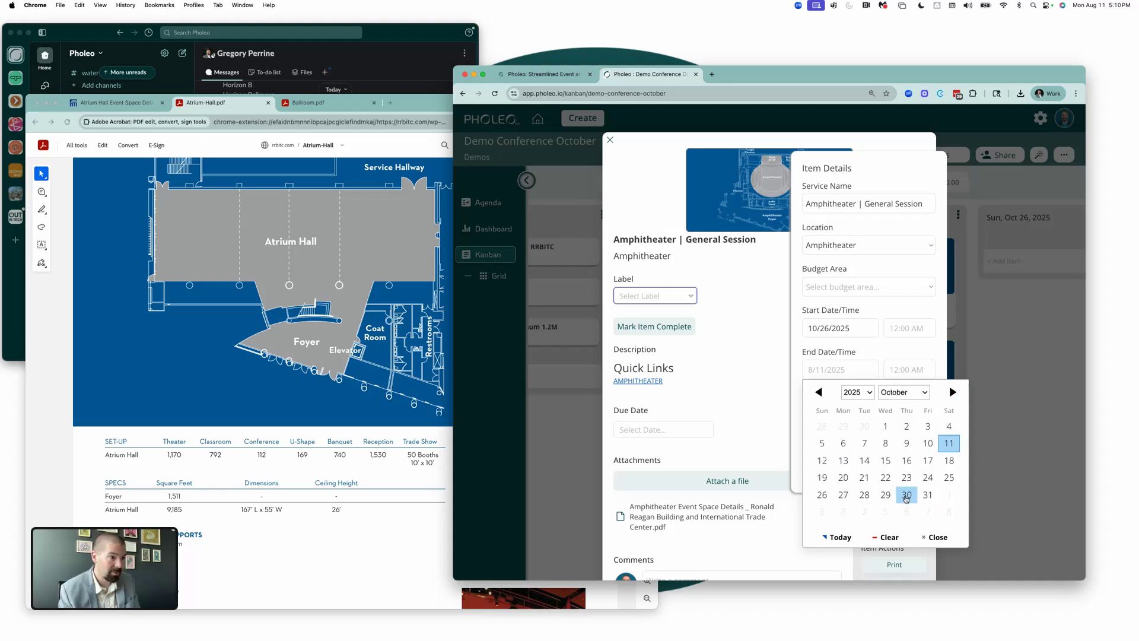
pyautogui.click(886, 494)
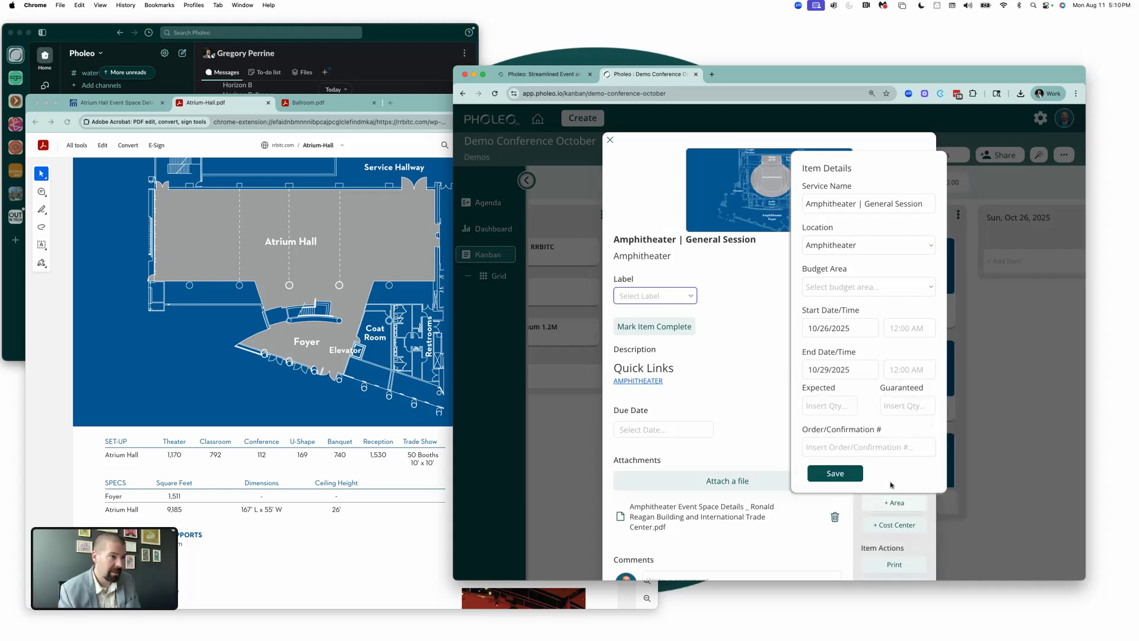
# - Set the Amphitheater item's start time to 12:00 AM and its end date to 10/29/2025
pyautogui.click(900, 330)
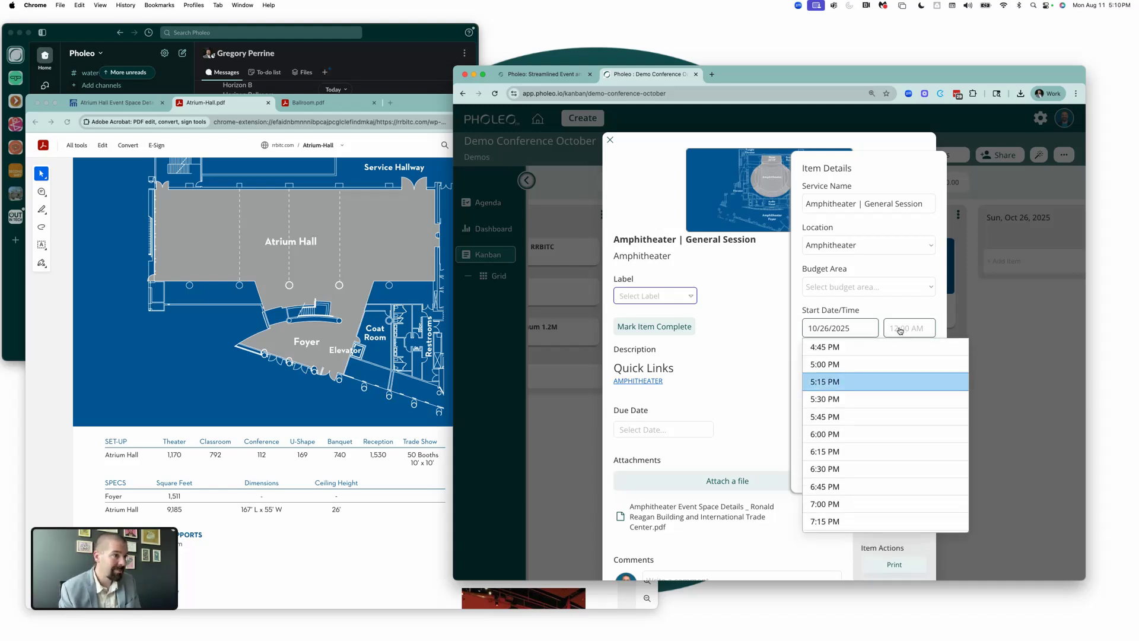
pyautogui.scroll(20, 879, 370)
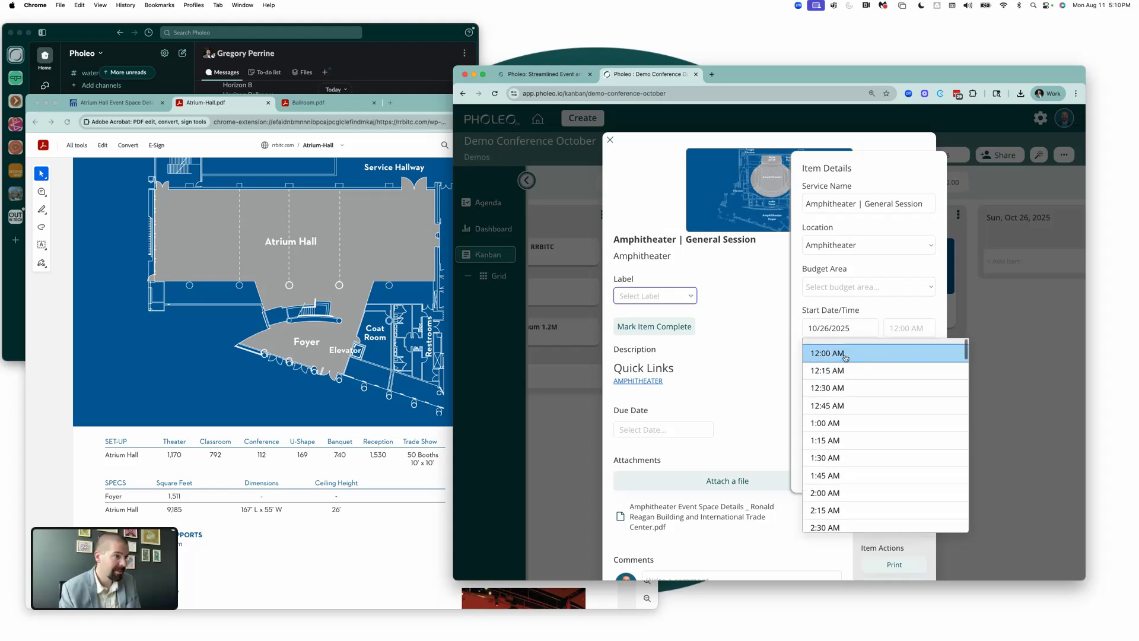
pyautogui.click(873, 353)
pyautogui.click(857, 370)
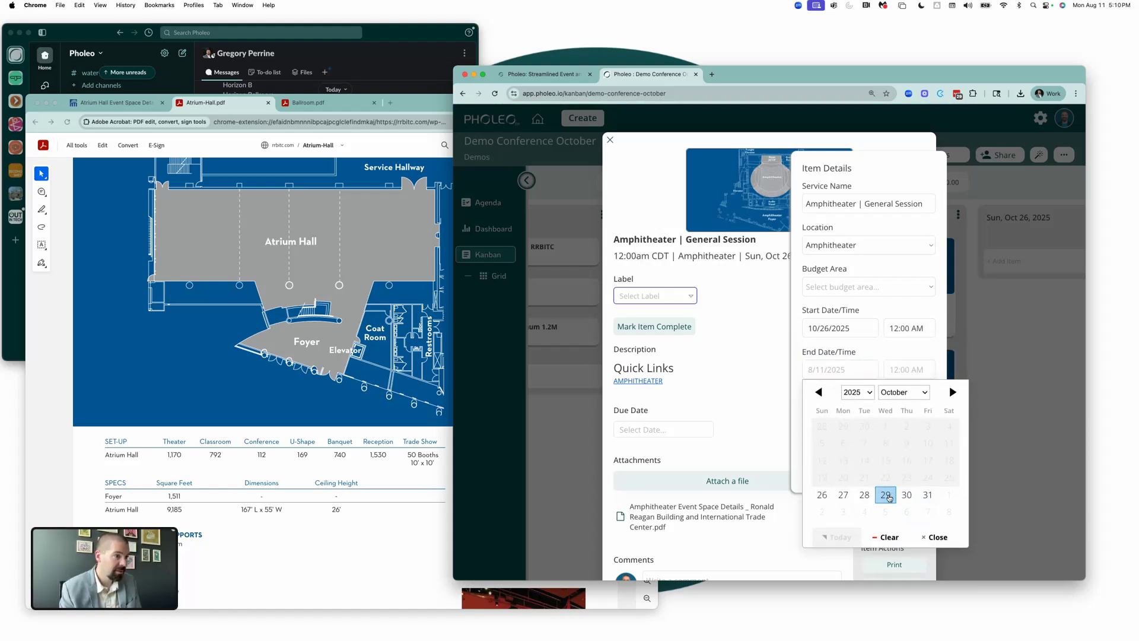
pyautogui.click(887, 495)
# - Set the end time to 5:00 PM, save the Amphitheater item's details and close the item
pyautogui.click(912, 372)
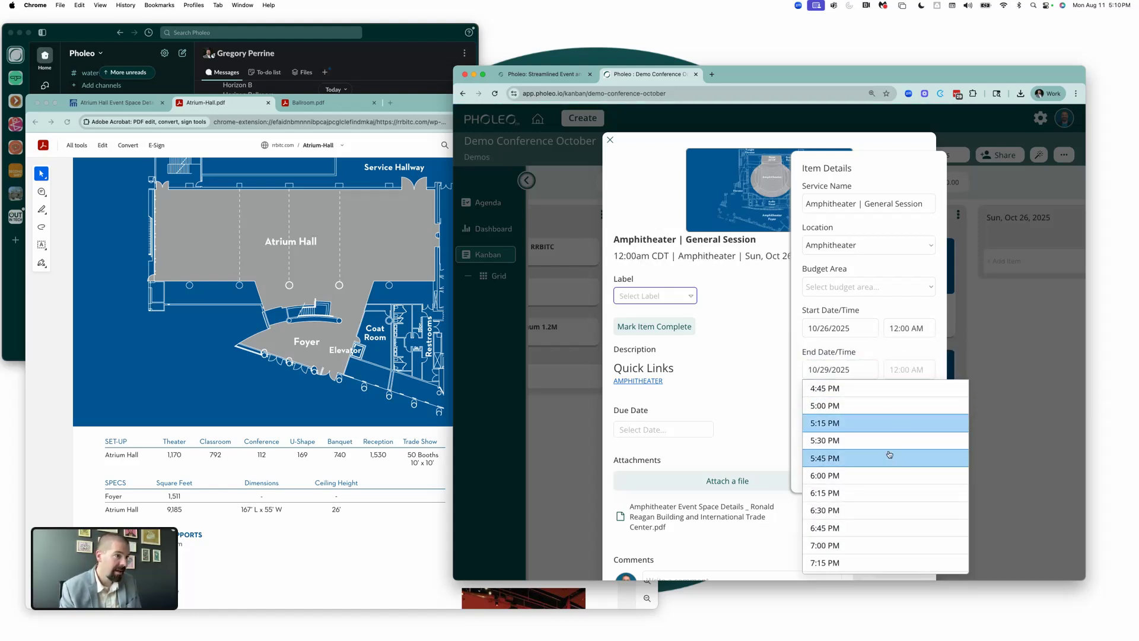
pyautogui.scroll(-5, 855, 434)
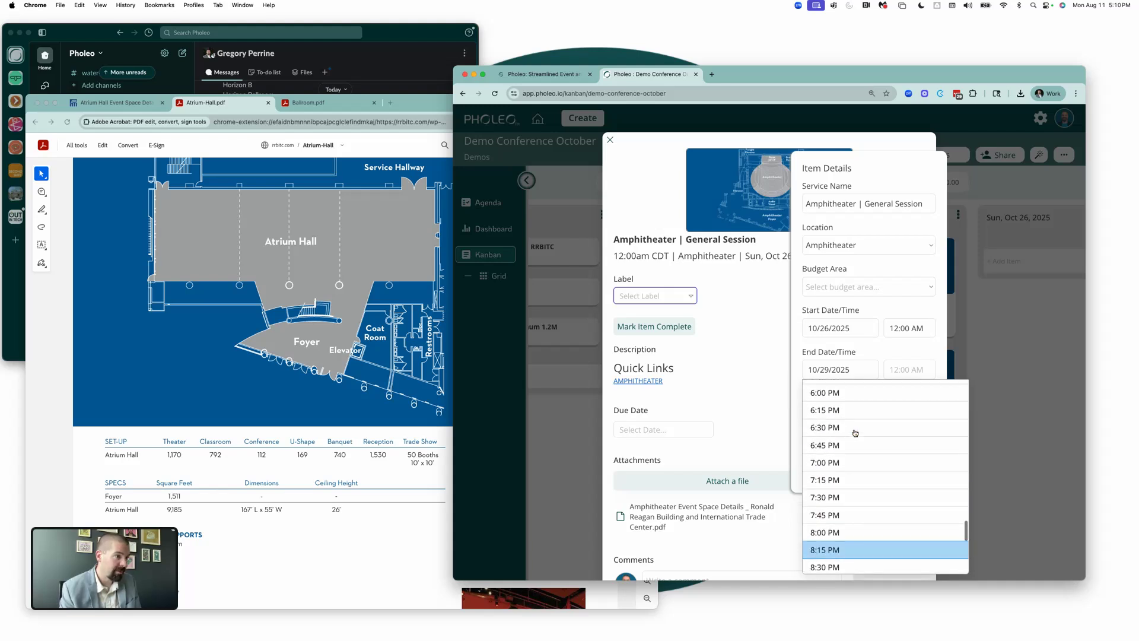
pyautogui.scroll(5, 845, 415)
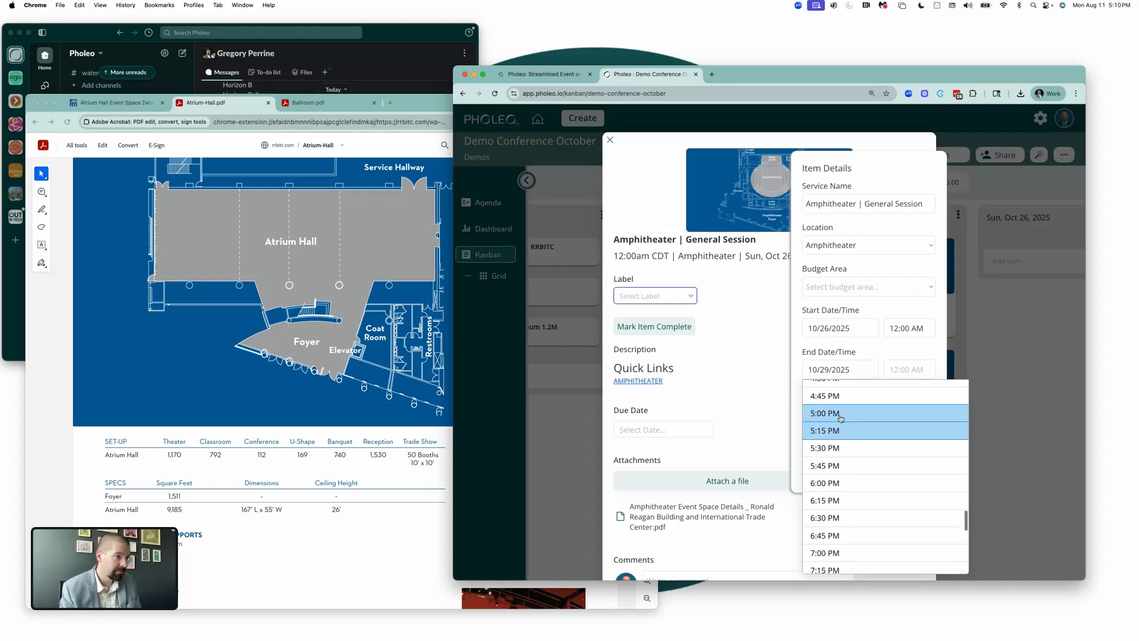
pyautogui.click(842, 410)
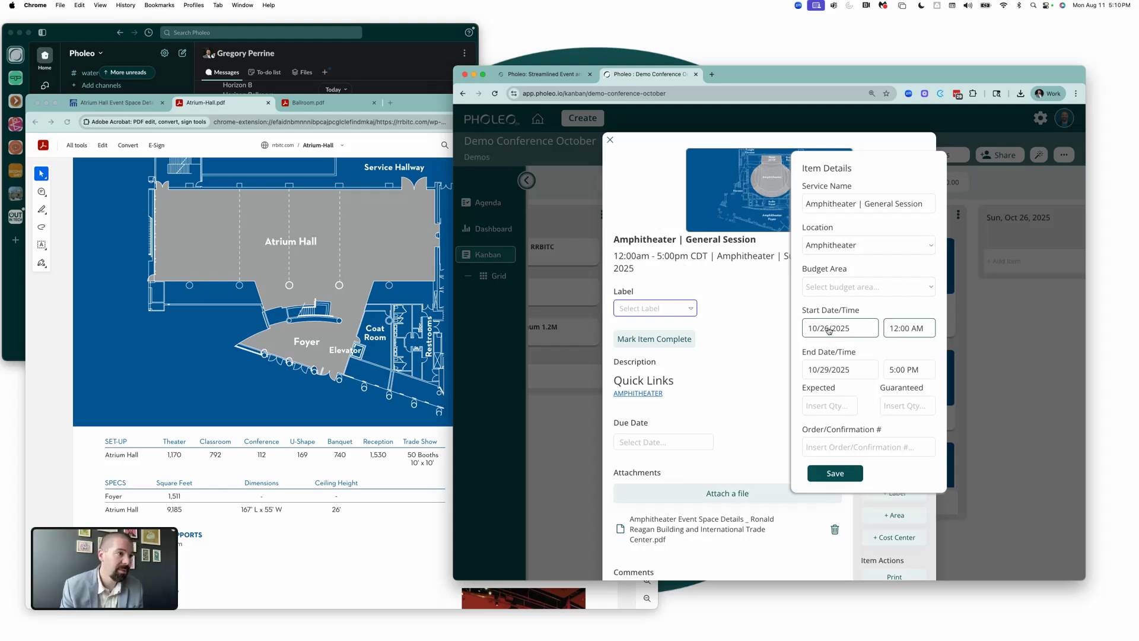
pyautogui.click(838, 473)
pyautogui.click(970, 407)
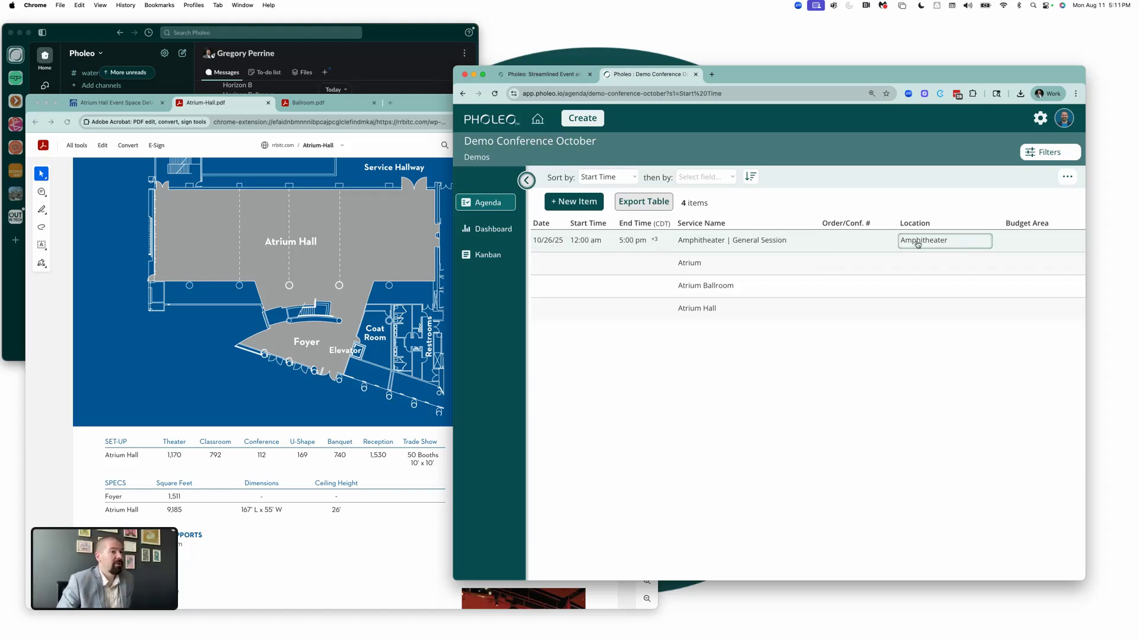
# - Look across the columns of the agenda table and return to the Kanban board's Spaces and Sun, Oct 26, 2025 columns
pyautogui.hscroll(2, 849, 282)
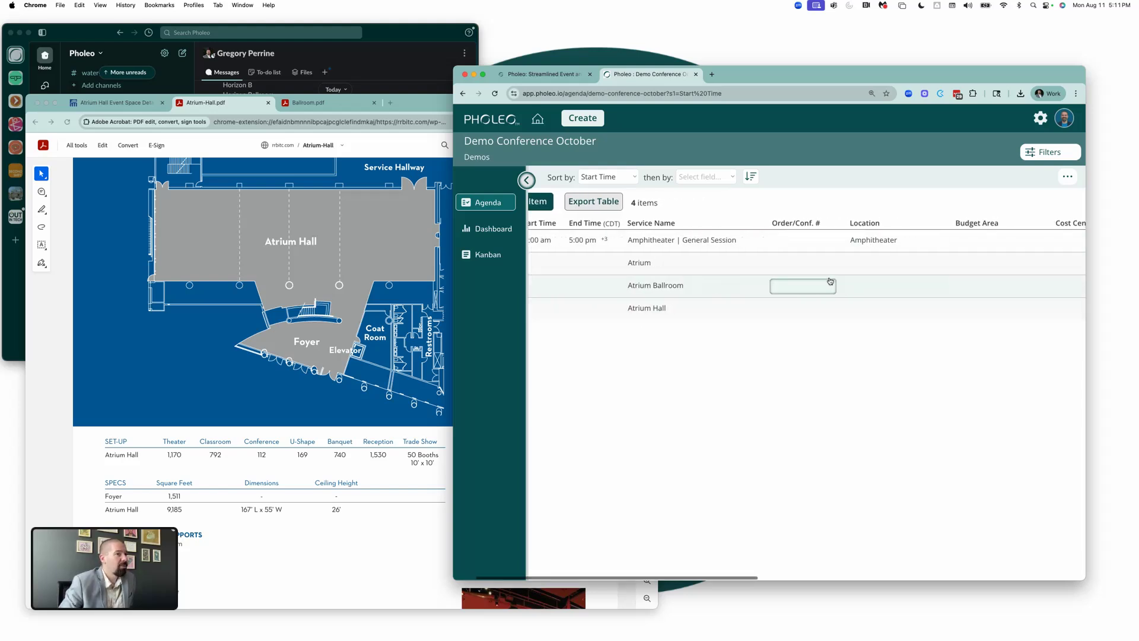
pyautogui.hscroll(-2, 841, 278)
pyautogui.hscroll(1, 762, 262)
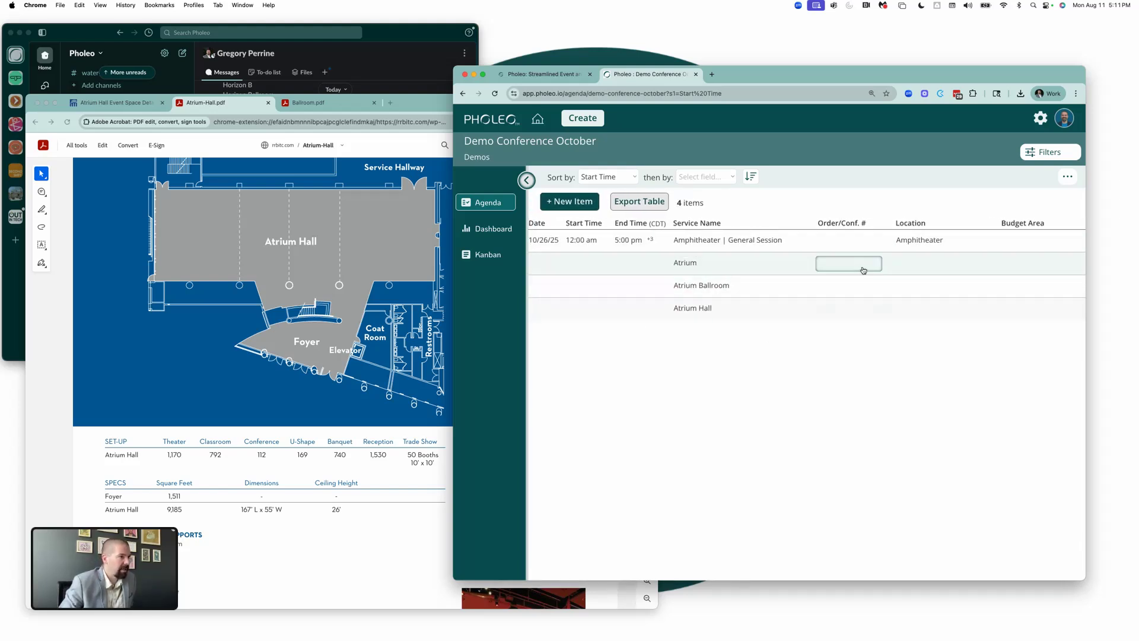
pyautogui.hscroll(-1, 863, 270)
pyautogui.click(482, 255)
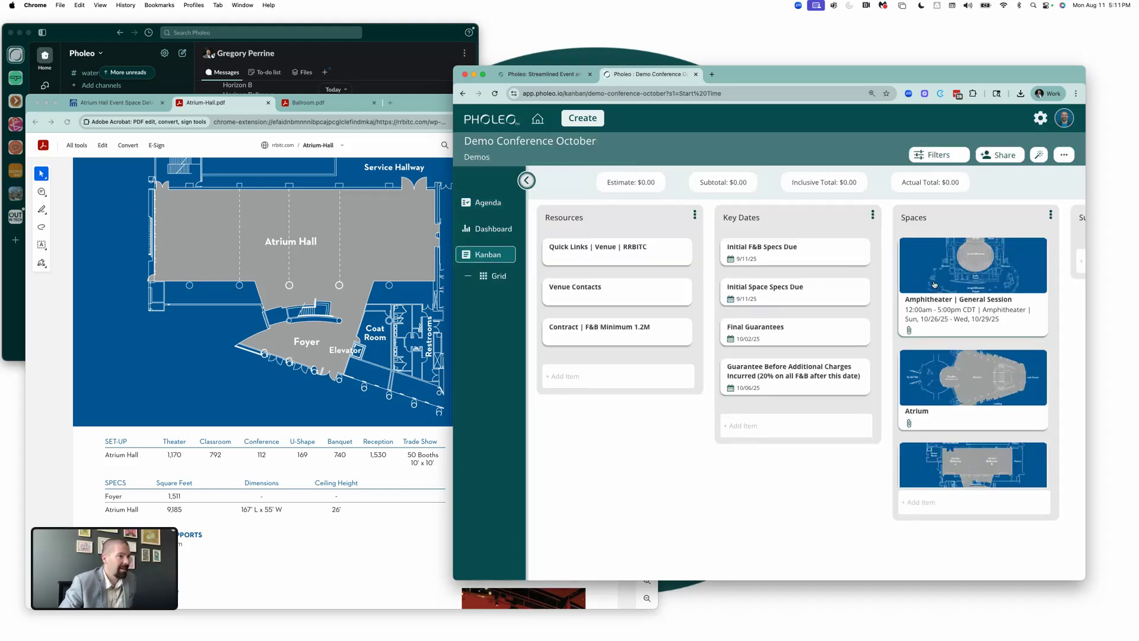
pyautogui.hscroll(5, 934, 285)
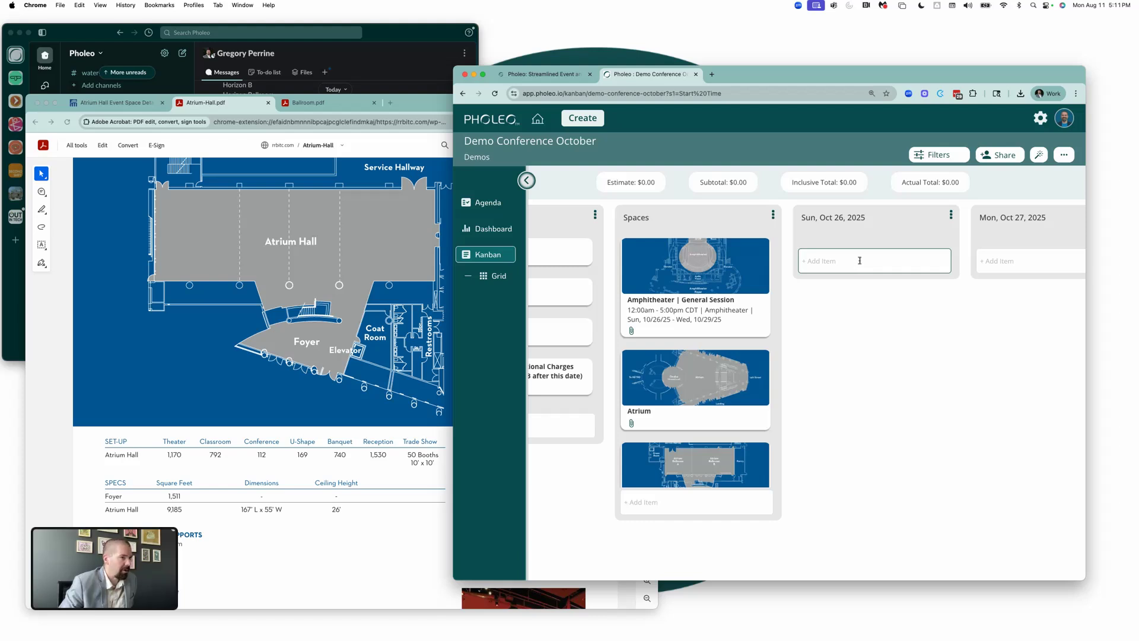
# - Close the Atrium-Hall.pdf, Ballroom.pdf and Atrium Hall event space pages in the other browser window
pyautogui.click(358, 247)
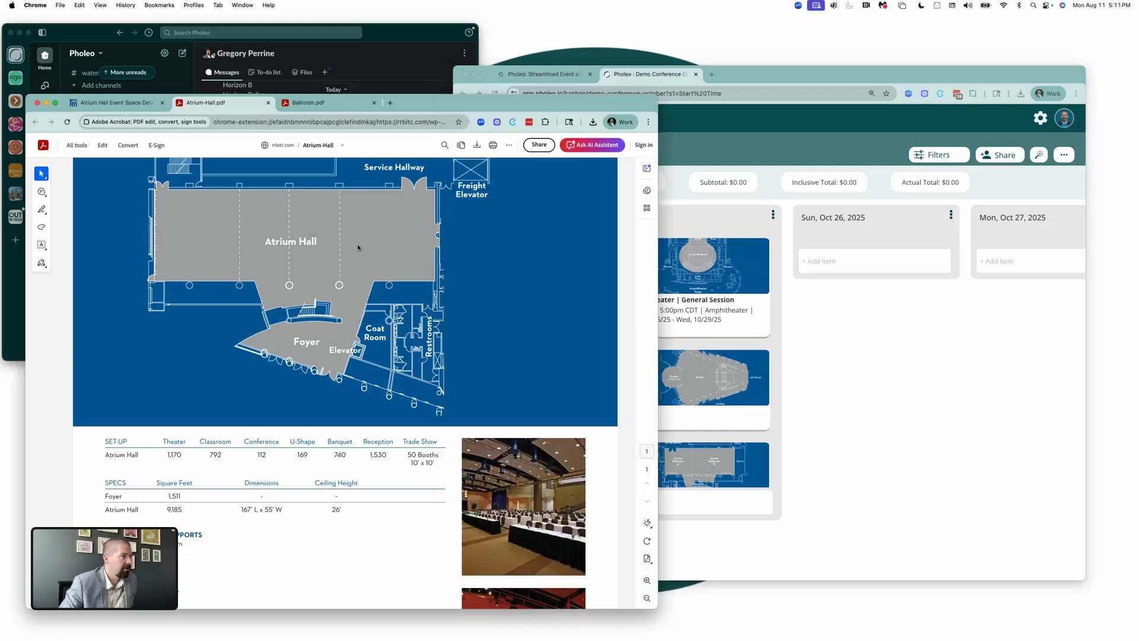
pyautogui.click(267, 104)
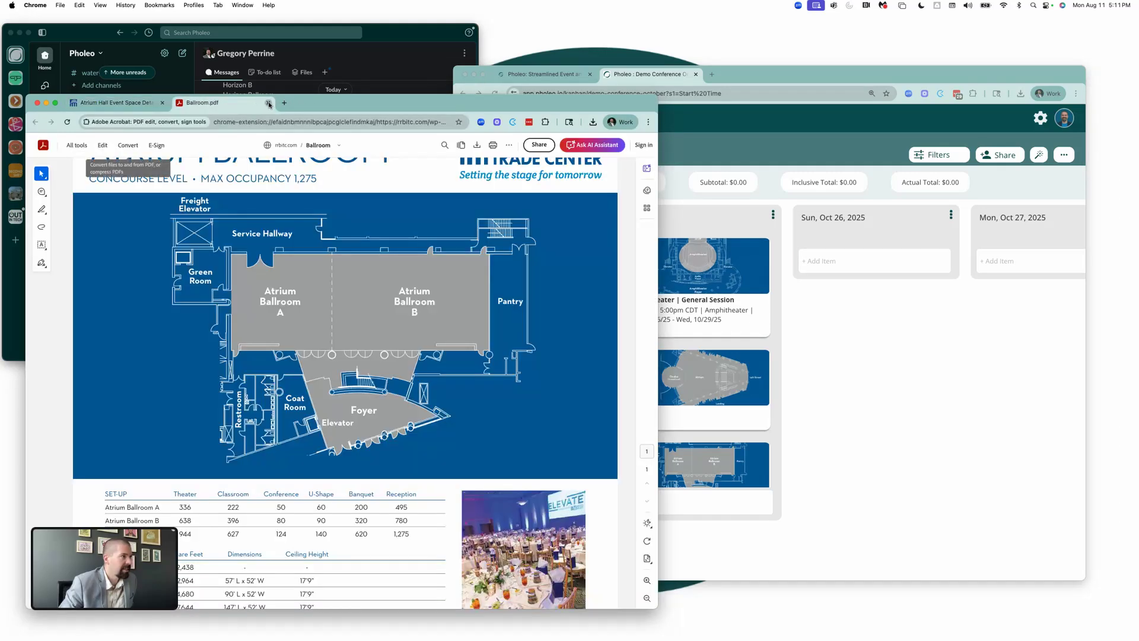
pyautogui.click(268, 103)
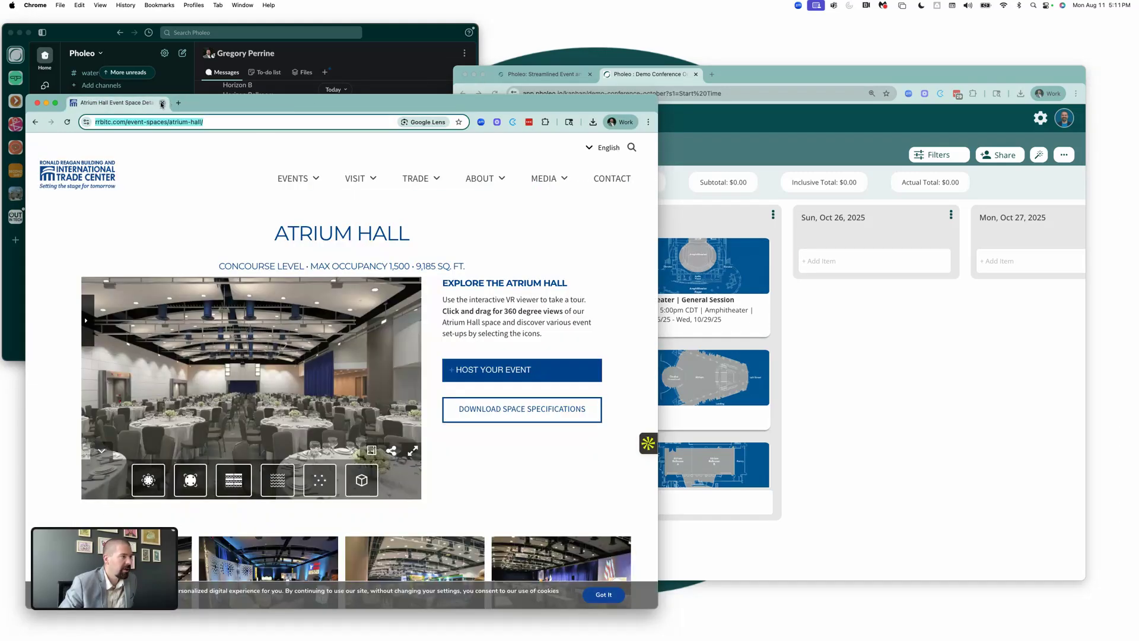
pyautogui.click(162, 104)
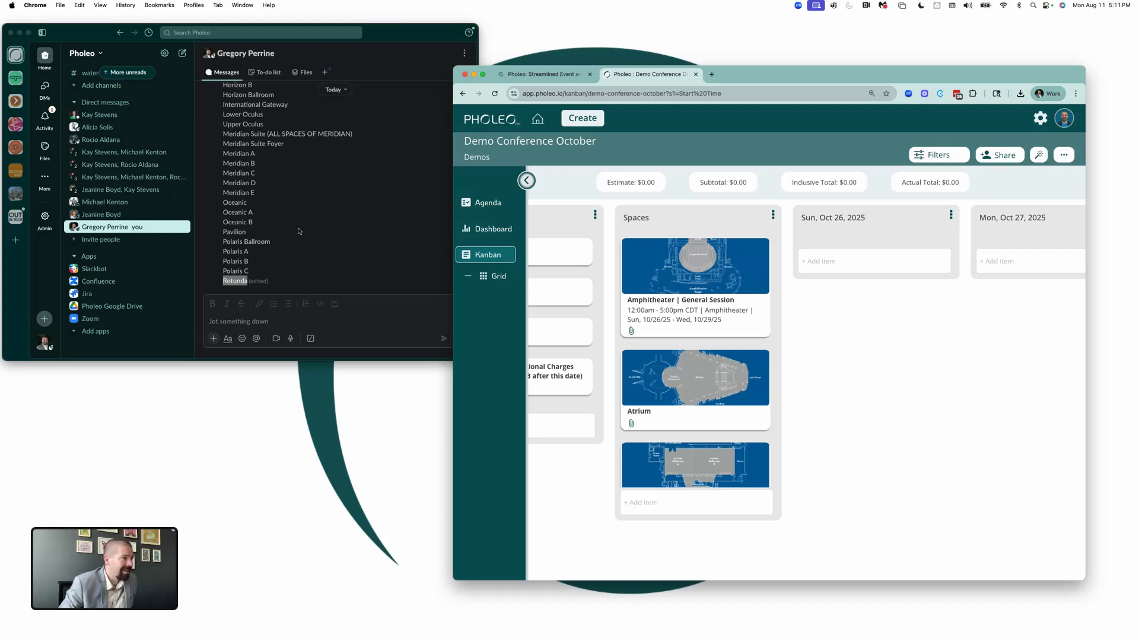
# - Find the note about the event dates, load-in and crew meals above the space list in the Slack message
pyautogui.scroll(8, 299, 231)
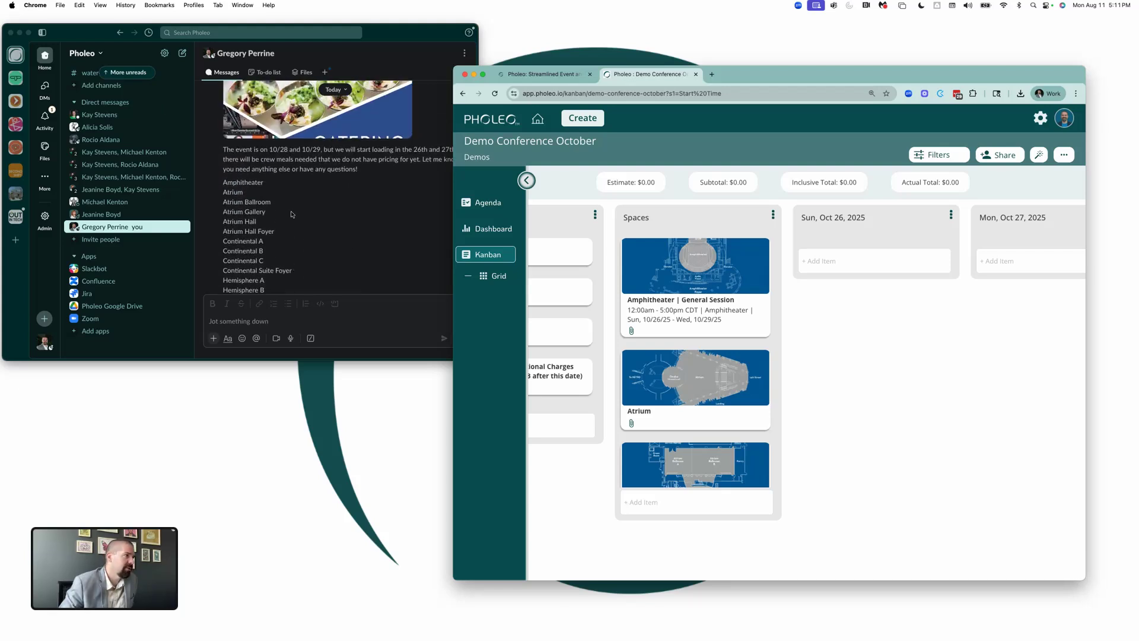
pyautogui.scroll(2, 286, 198)
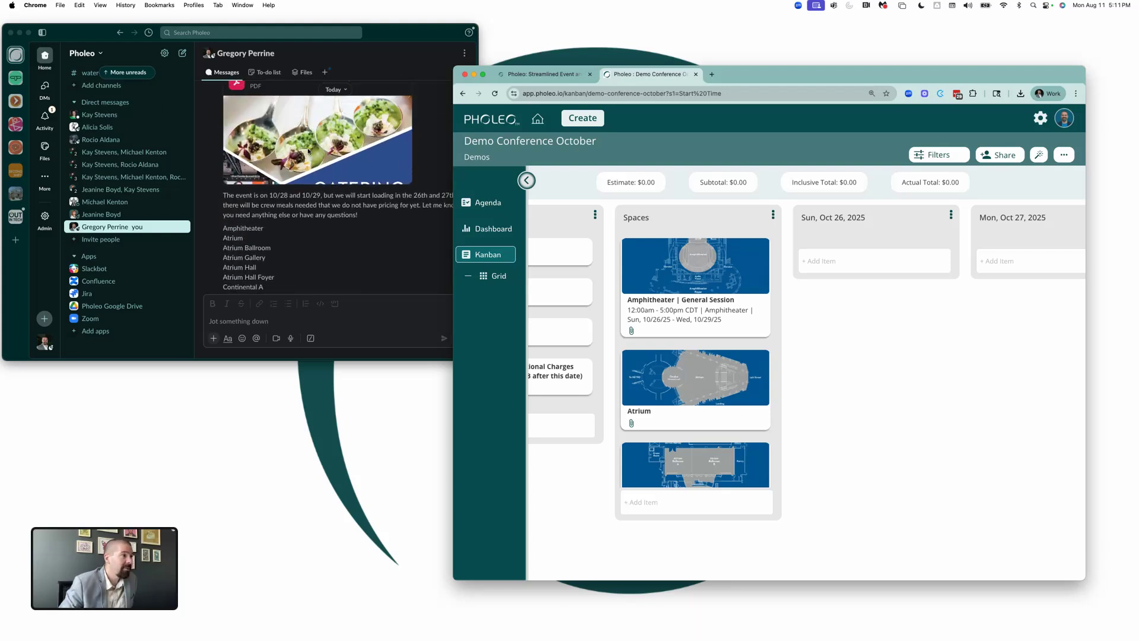
# - Download the 2025 RRBITC Core Full Menu PDF from the Slack message, open it and enlarge its window beside the board
pyautogui.click(302, 152)
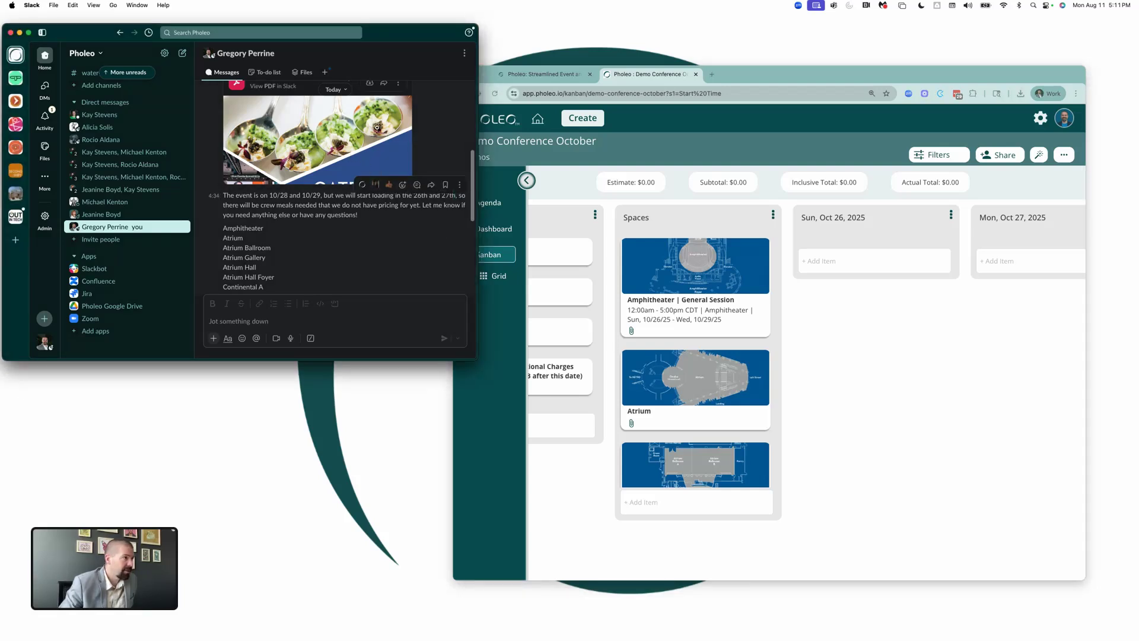
pyautogui.click(369, 85)
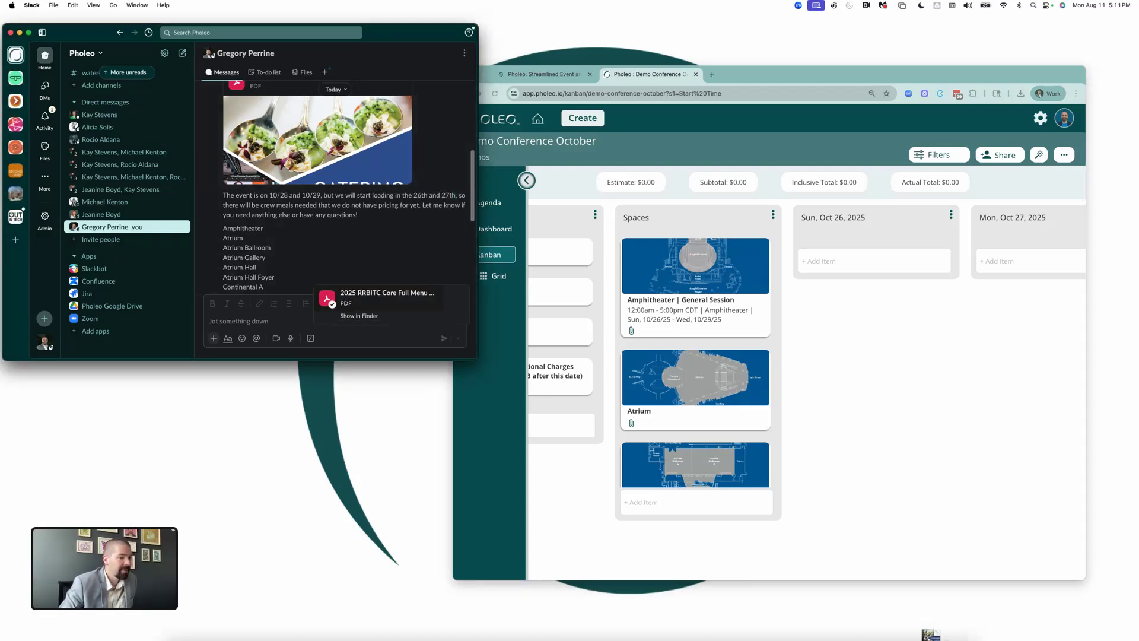
pyautogui.click(929, 622)
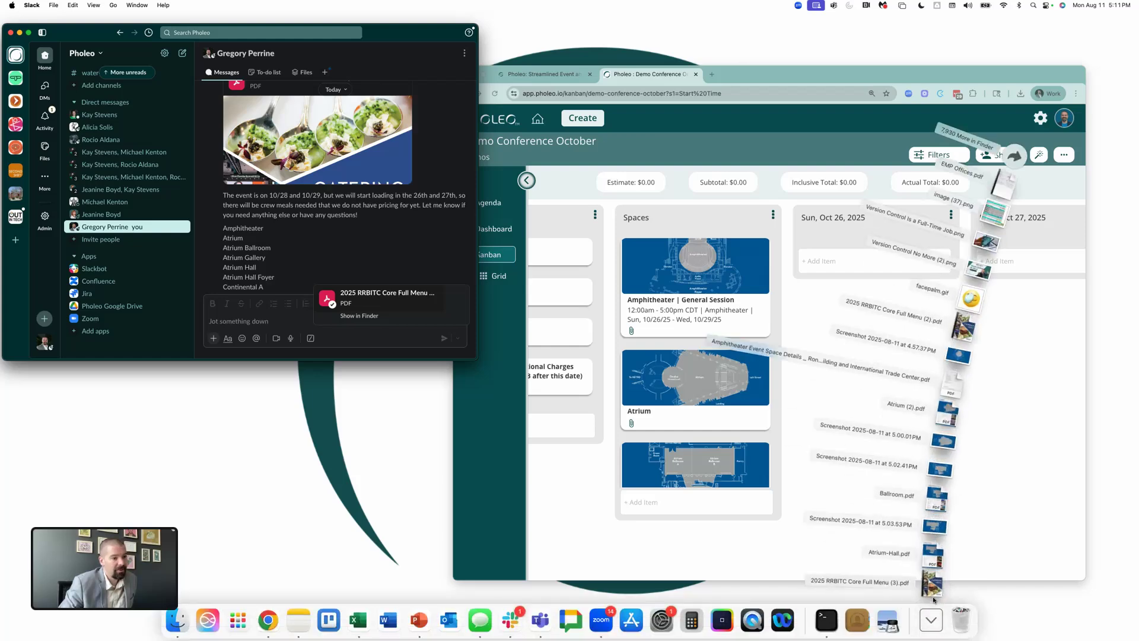
pyautogui.click(920, 598)
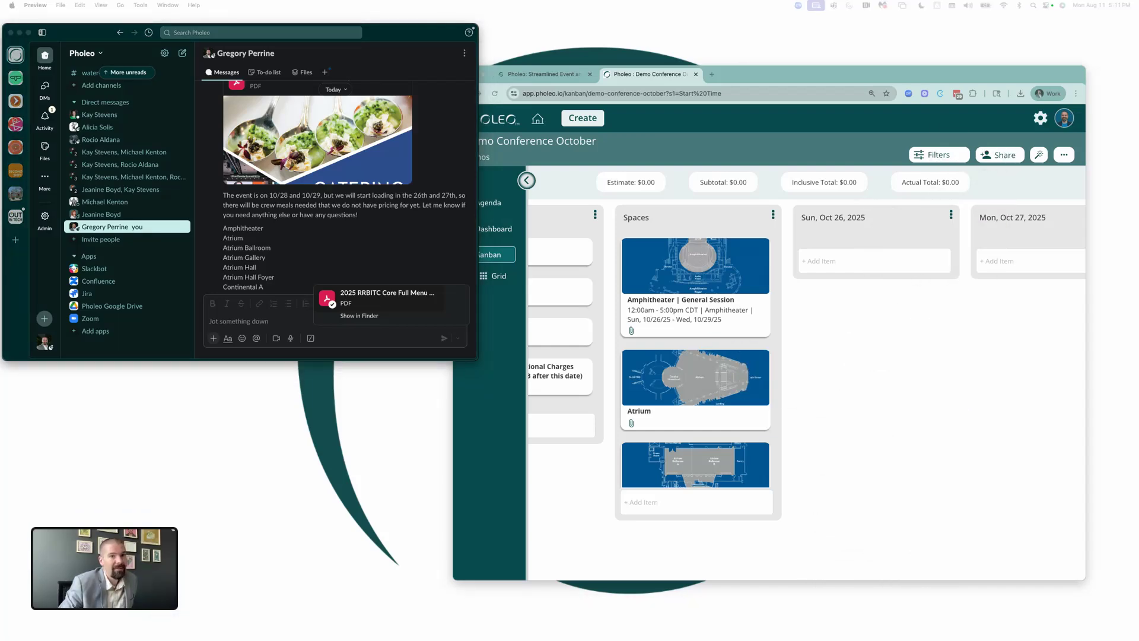
pyautogui.moveTo(471, 122); pyautogui.dragTo(229, 44)
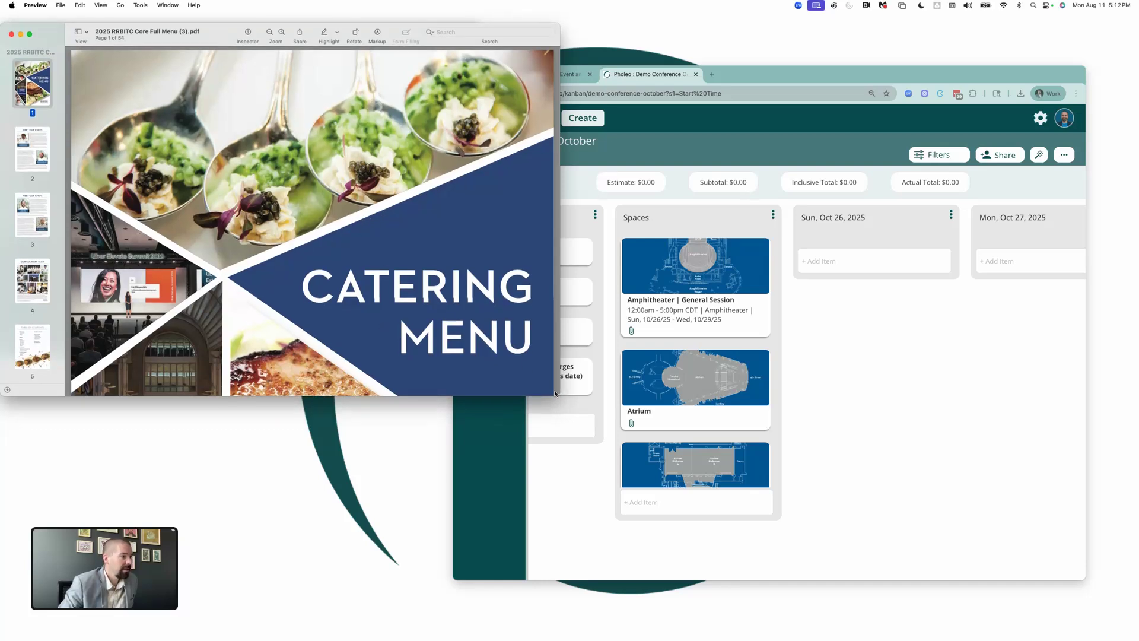
pyautogui.moveTo(555, 393); pyautogui.dragTo(560, 579)
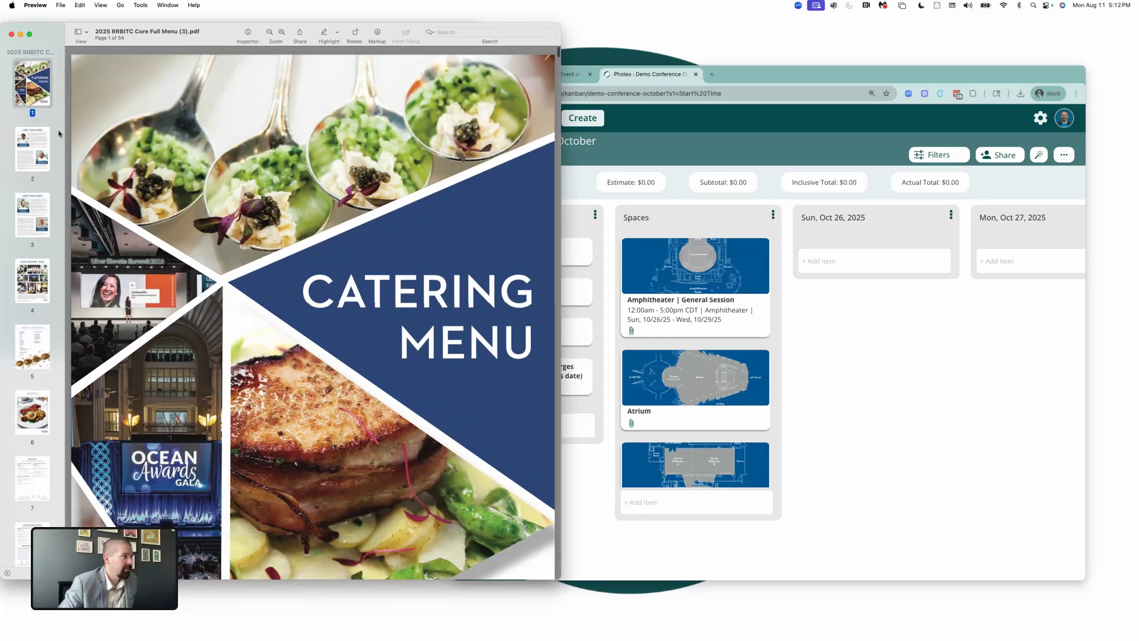
# - Look through the catering menu's chef profiles, culinary team page and table of contents
pyautogui.click(35, 153)
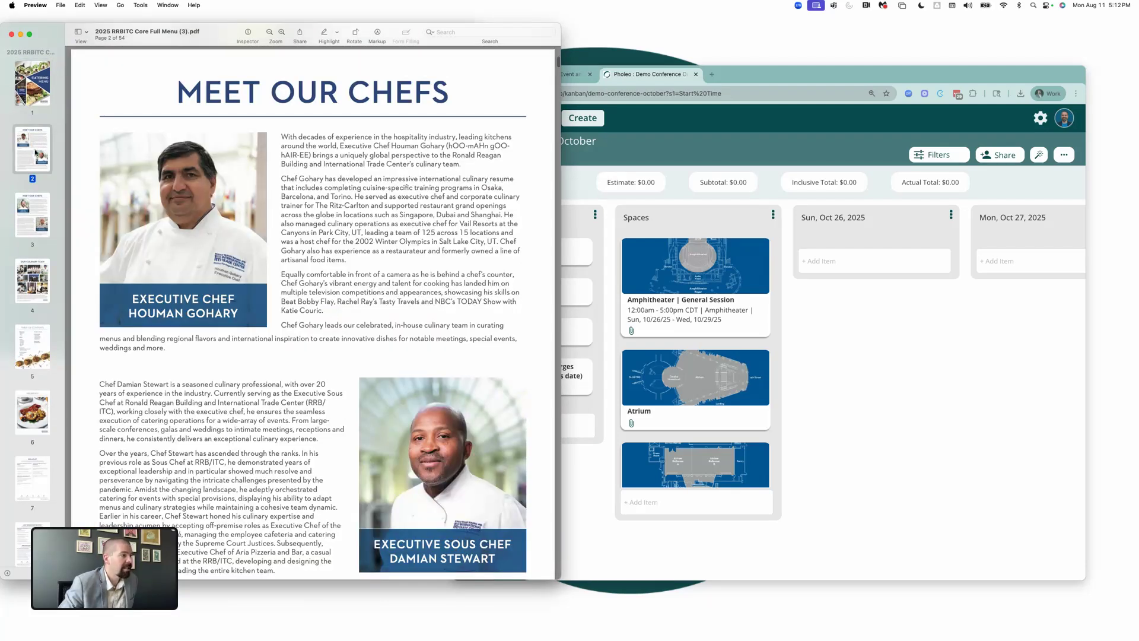
pyautogui.click(33, 227)
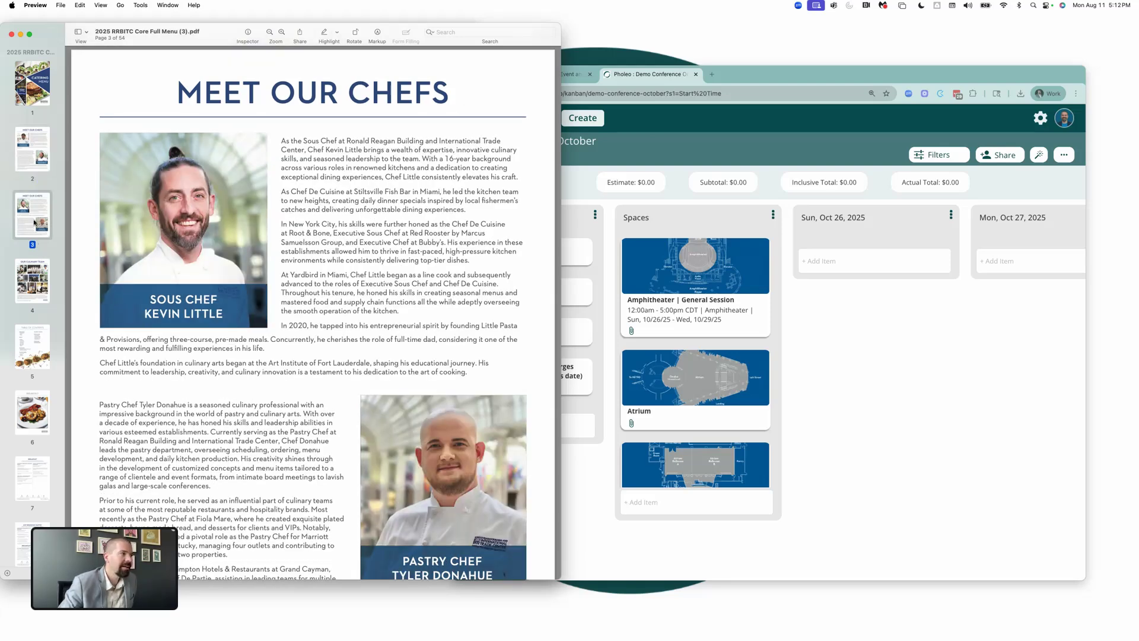
pyautogui.click(31, 156)
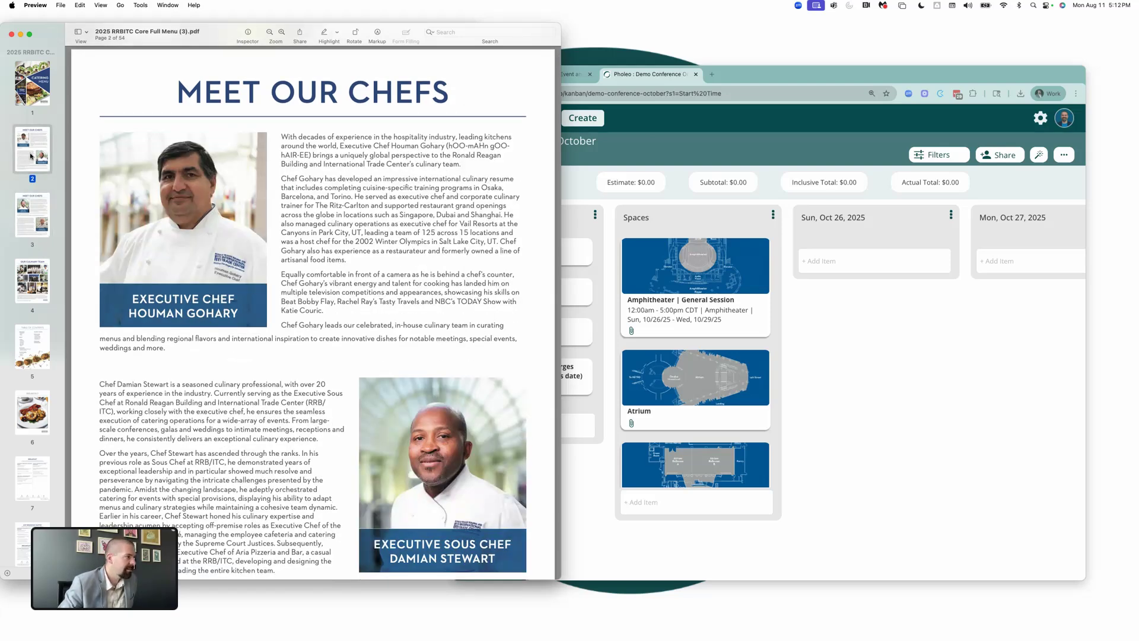
pyautogui.click(27, 228)
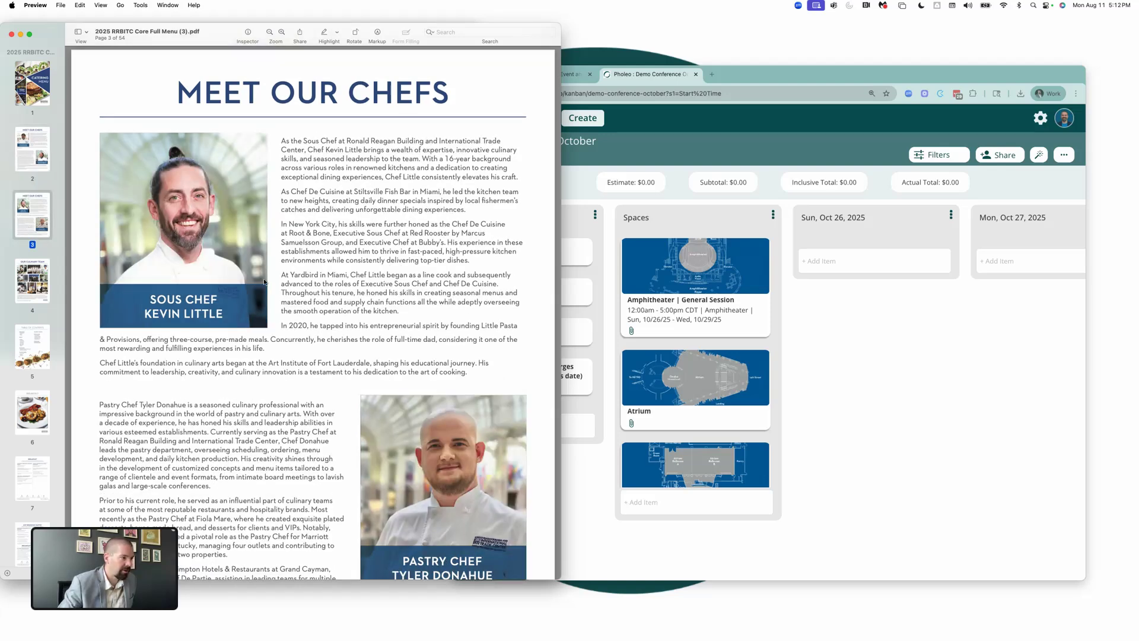
pyautogui.click(40, 281)
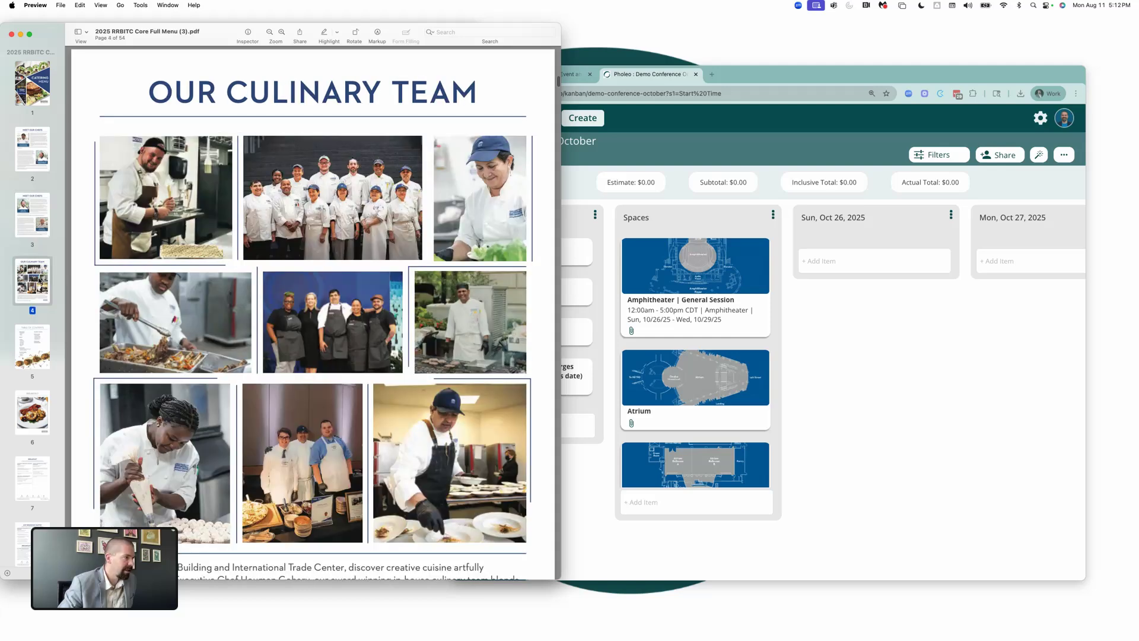
pyautogui.scroll(-3, 39, 281)
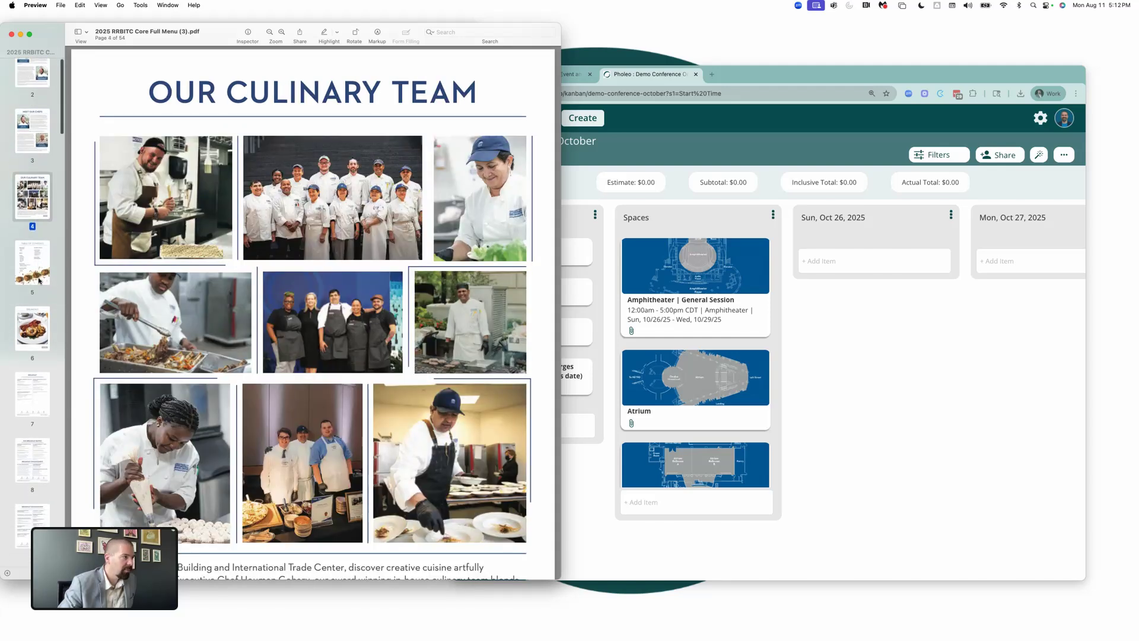
pyautogui.click(39, 282)
pyautogui.scroll(-4, 38, 273)
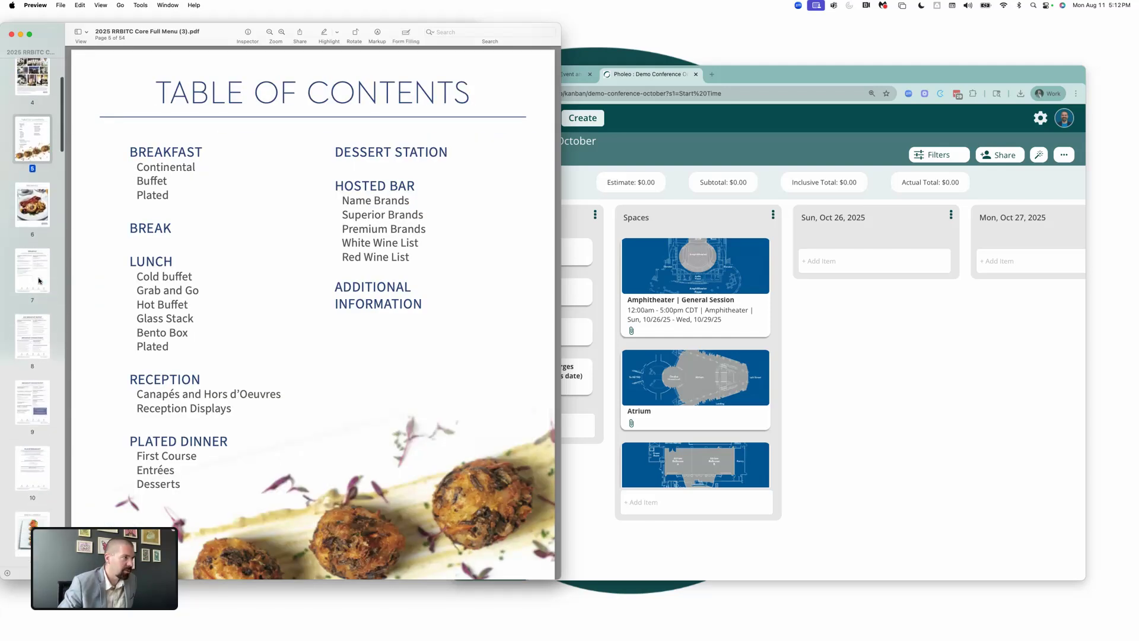
# - Examine the menu's breakfast pages and go to the Catering & Events Information on page 53
pyautogui.click(32, 272)
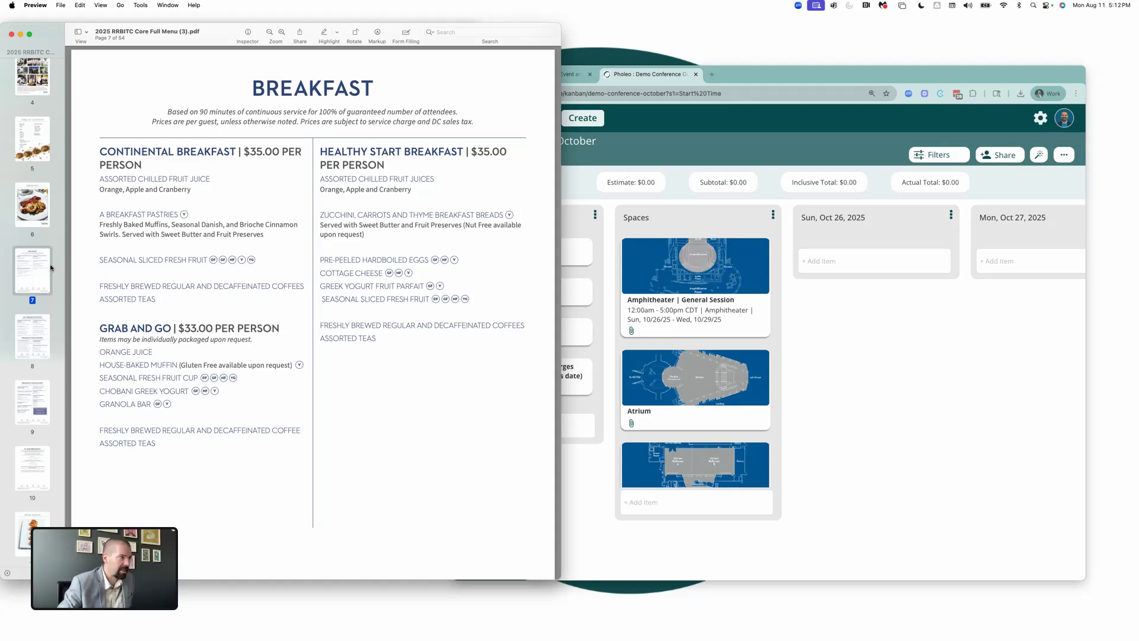
pyautogui.click(37, 331)
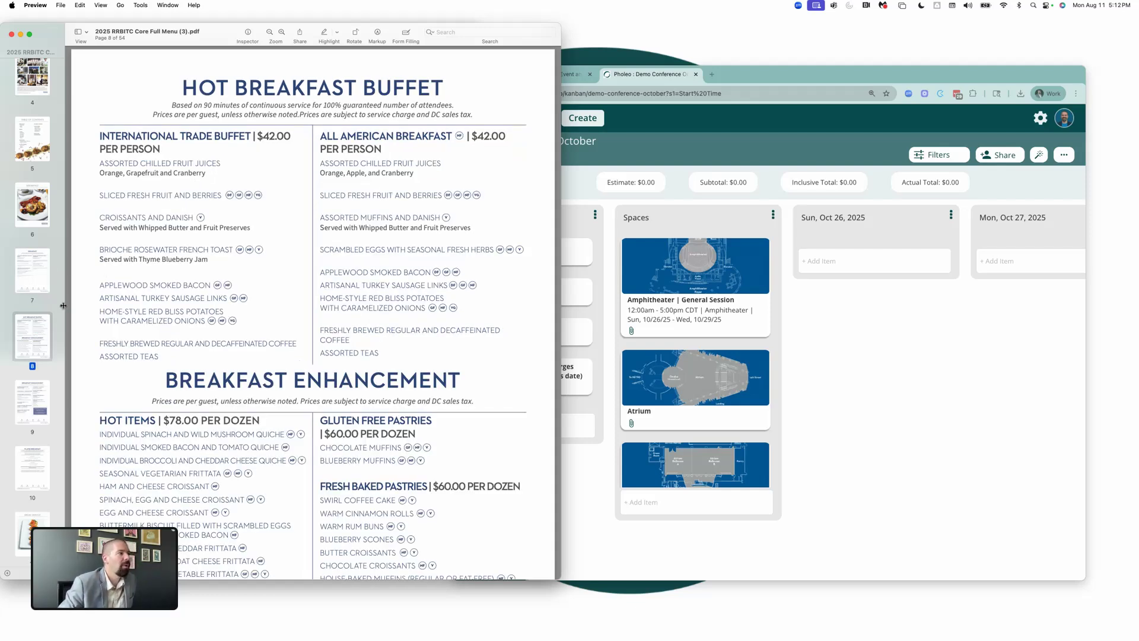
pyautogui.scroll(-5, 249, 313)
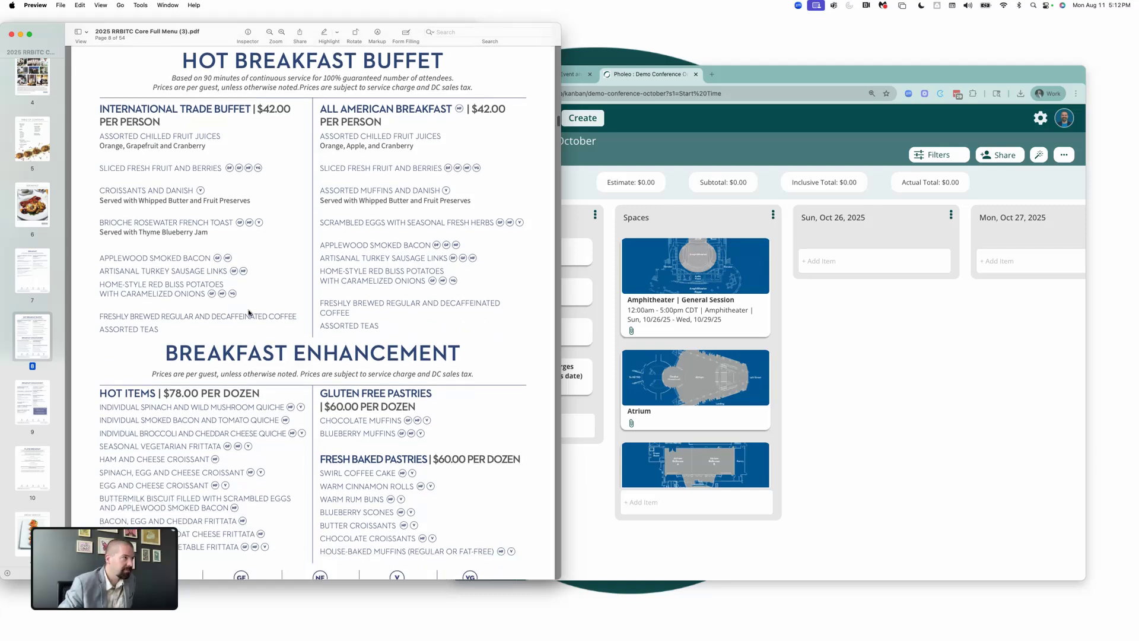
pyautogui.scroll(-15, 16, 373)
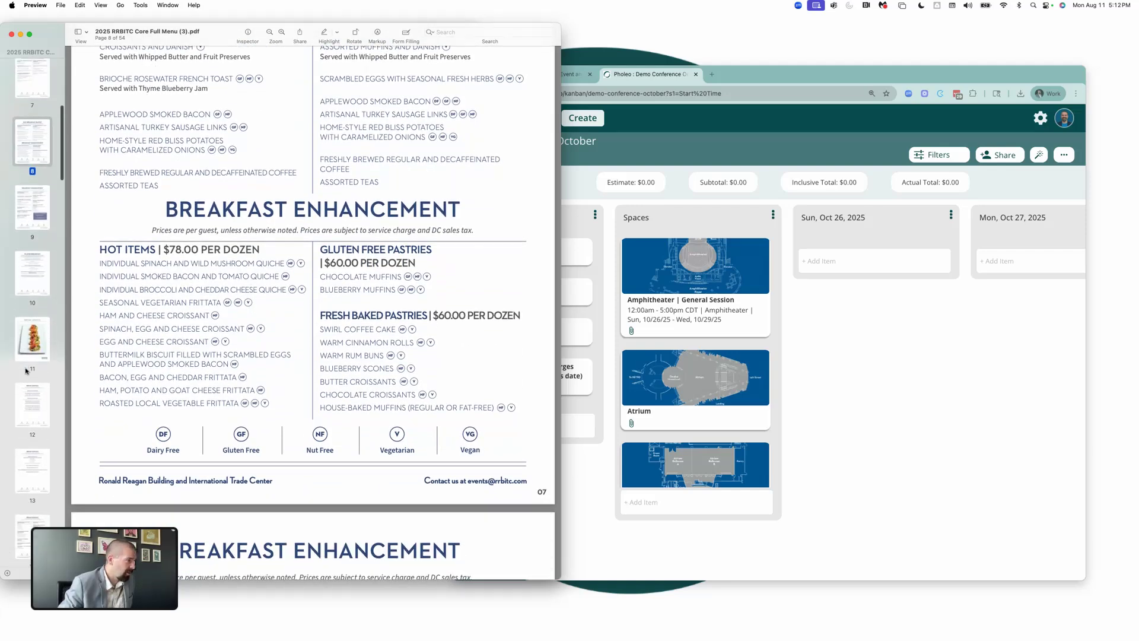
pyautogui.scroll(-20, 49, 247)
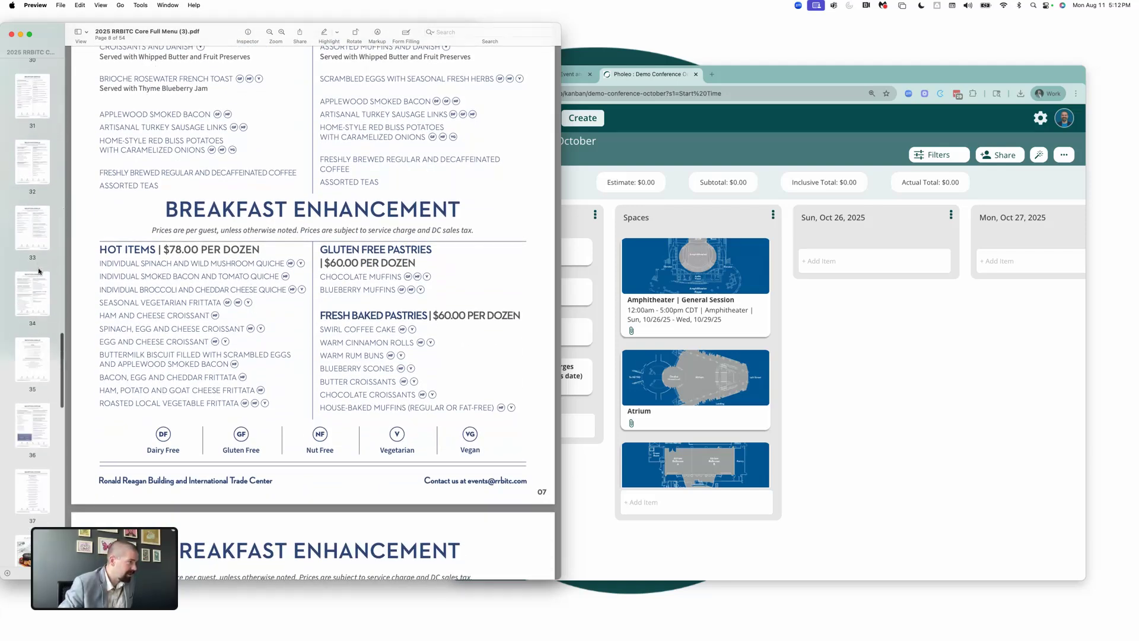
pyautogui.click(33, 449)
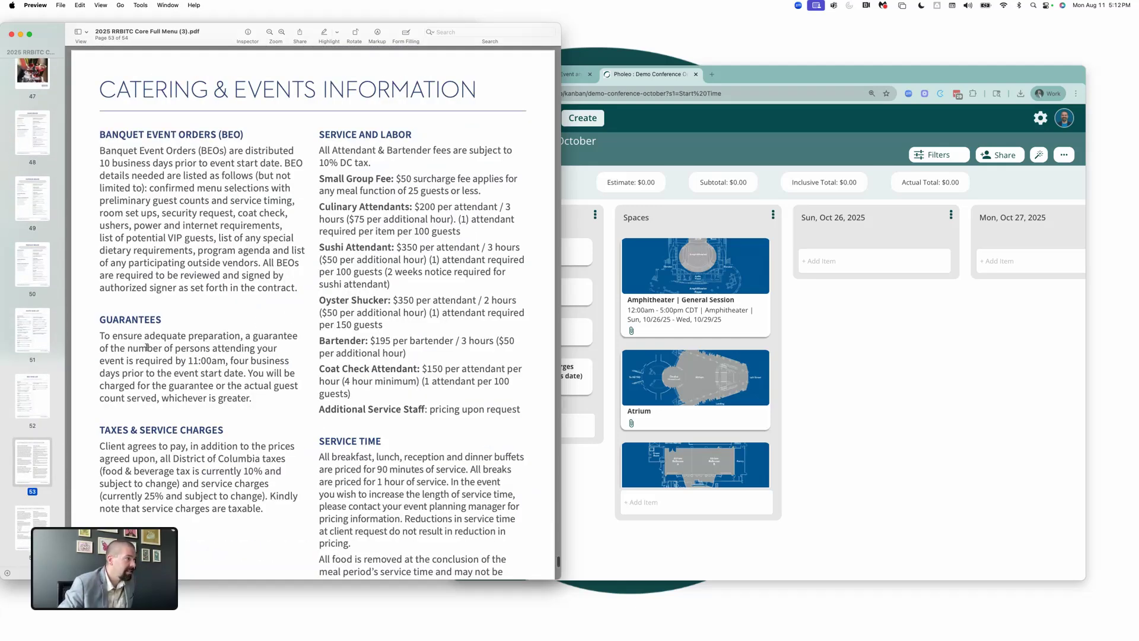
# - Switch to the Pholeo board, add an item named "F&B Guarantees" to the Resources column and open it
pyautogui.click(878, 320)
pyautogui.hscroll(-5, 611, 285)
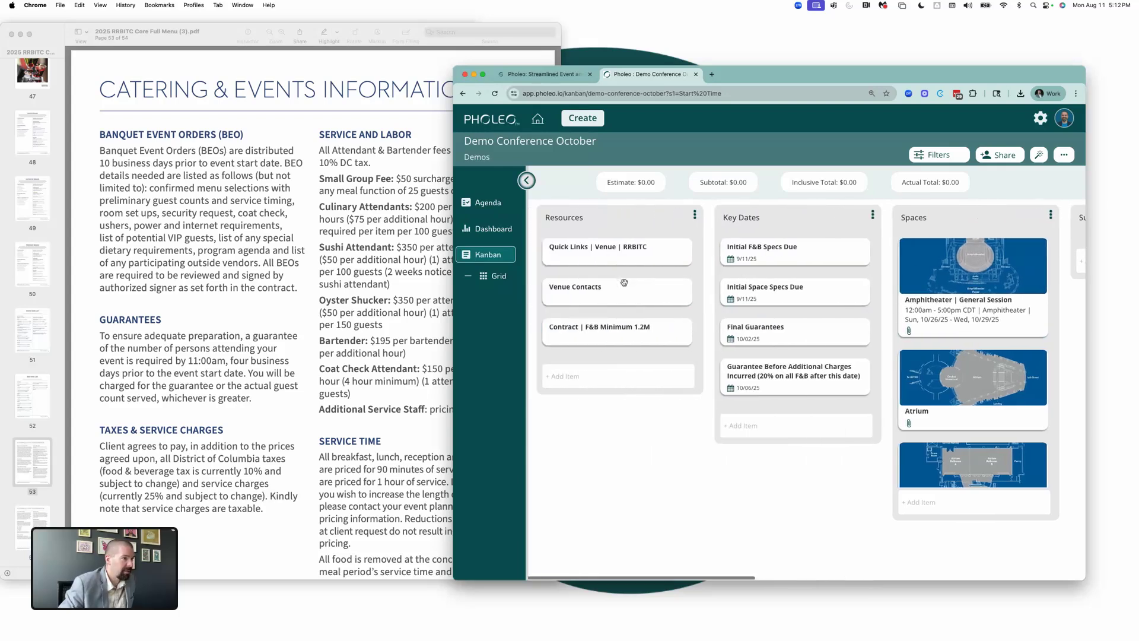
pyautogui.click(585, 376)
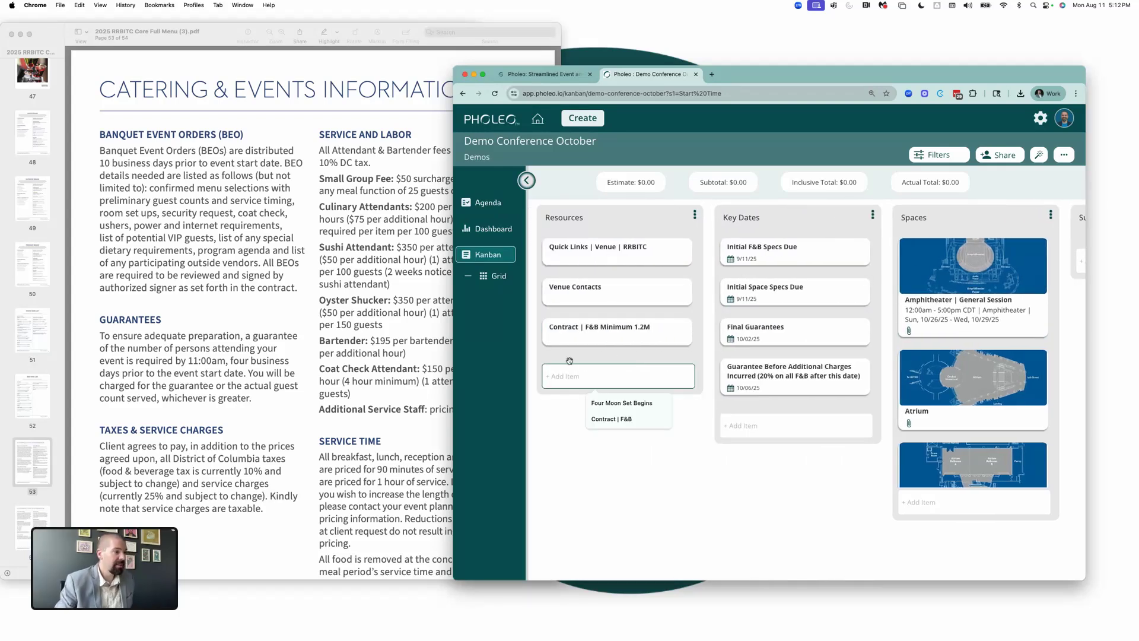
pyautogui.write('F')
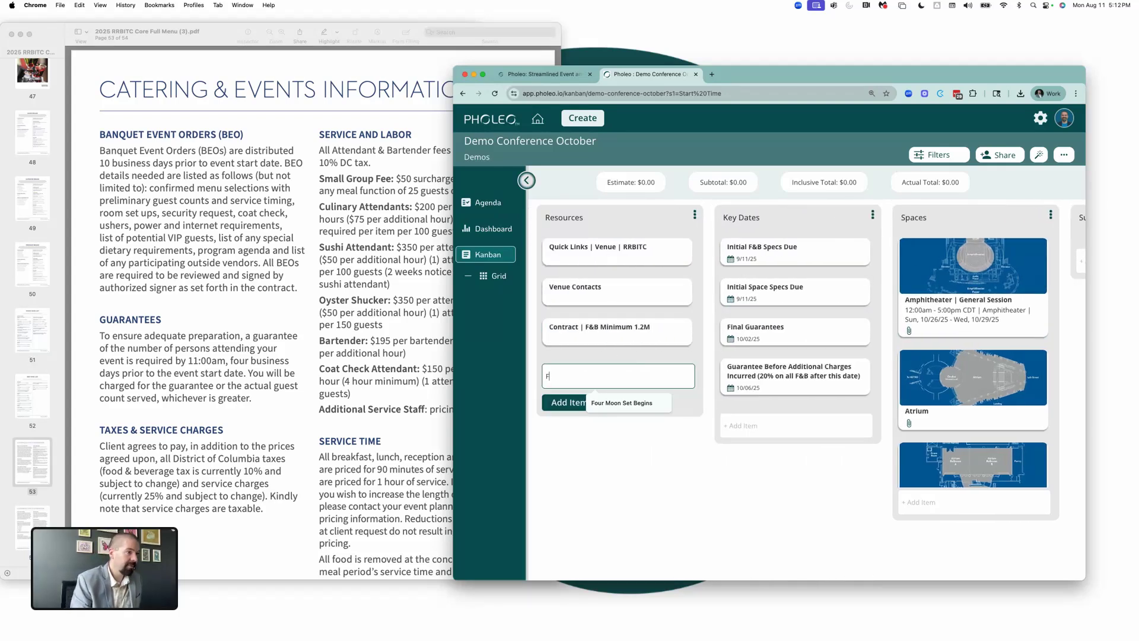
pyautogui.write('&B Guarantees')
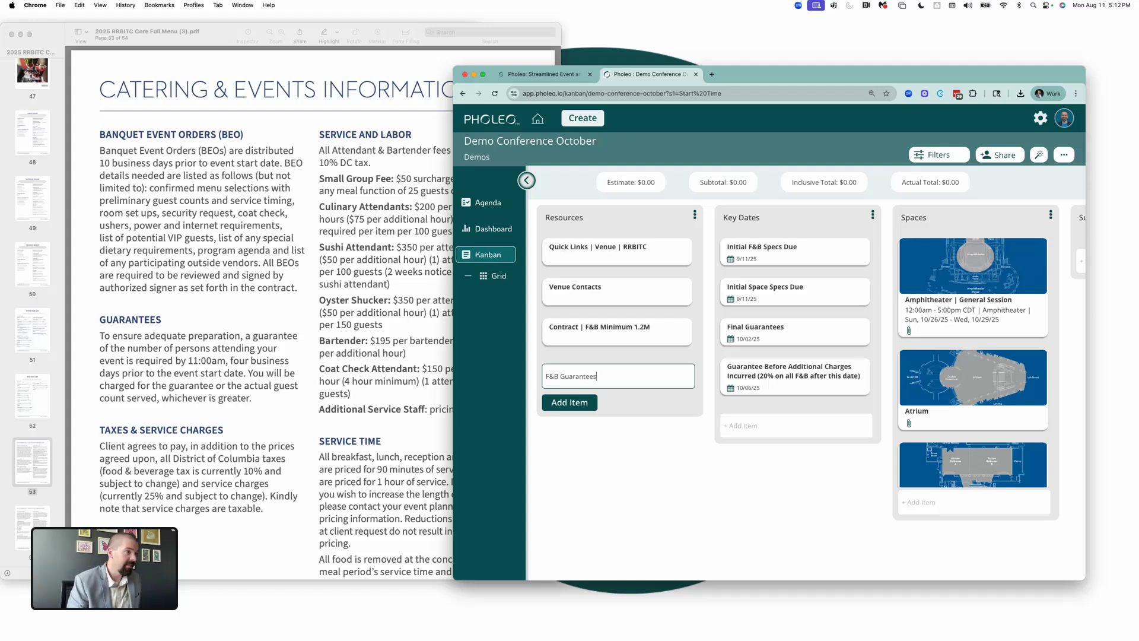
pyautogui.press('Return')
pyautogui.click(592, 364)
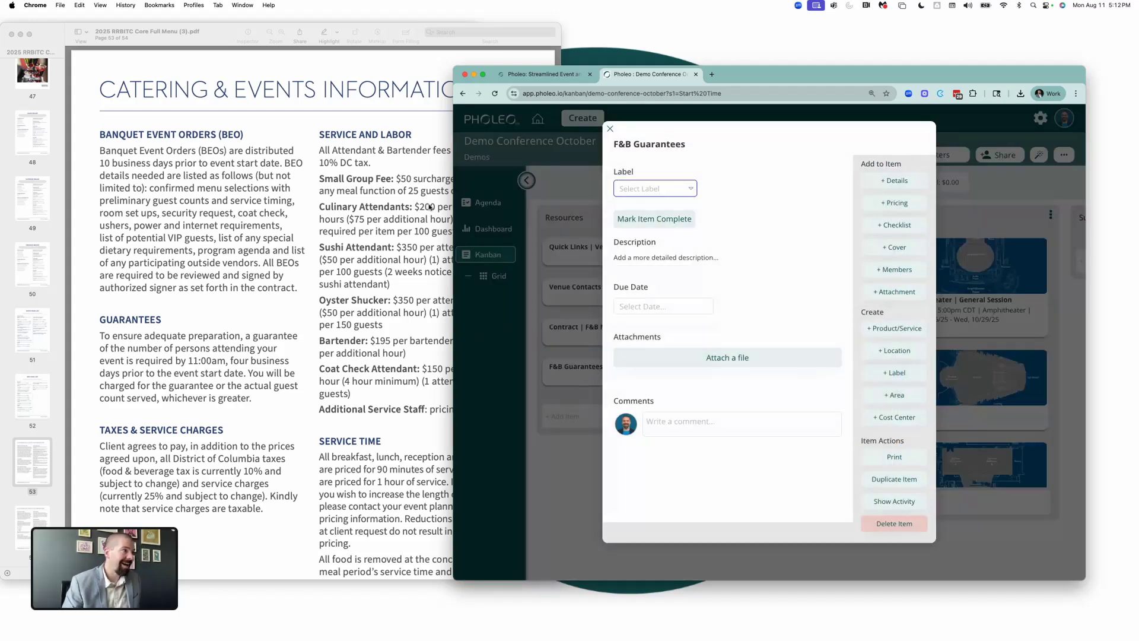
# - Rename the F&B Guarantees item as "F&B Guarantees | Tax / SC | Labor | Service Times"
pyautogui.click(255, 182)
pyautogui.click(679, 144)
pyautogui.click(678, 144)
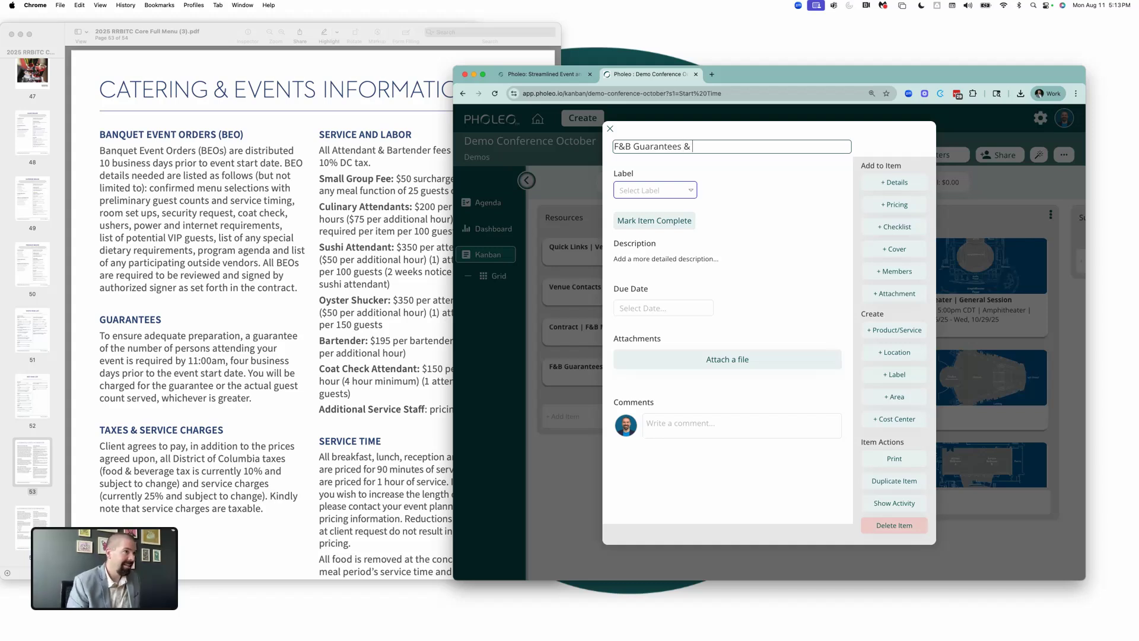
pyautogui.write('| Tax / S')
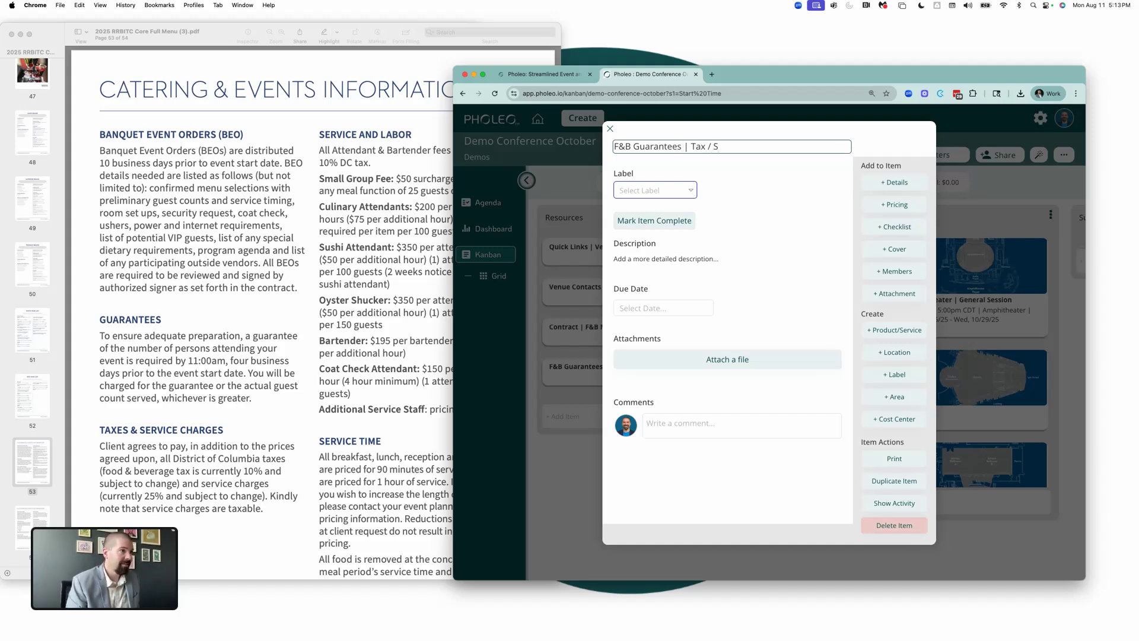
pyautogui.write('C | Labor')
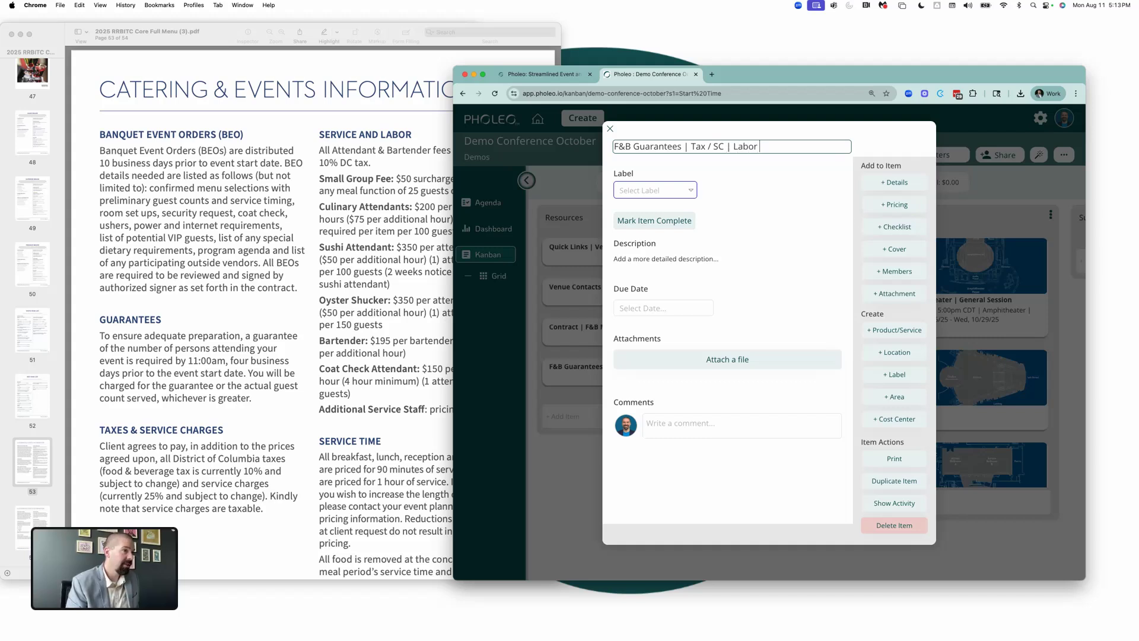
pyautogui.write(' | Servi')
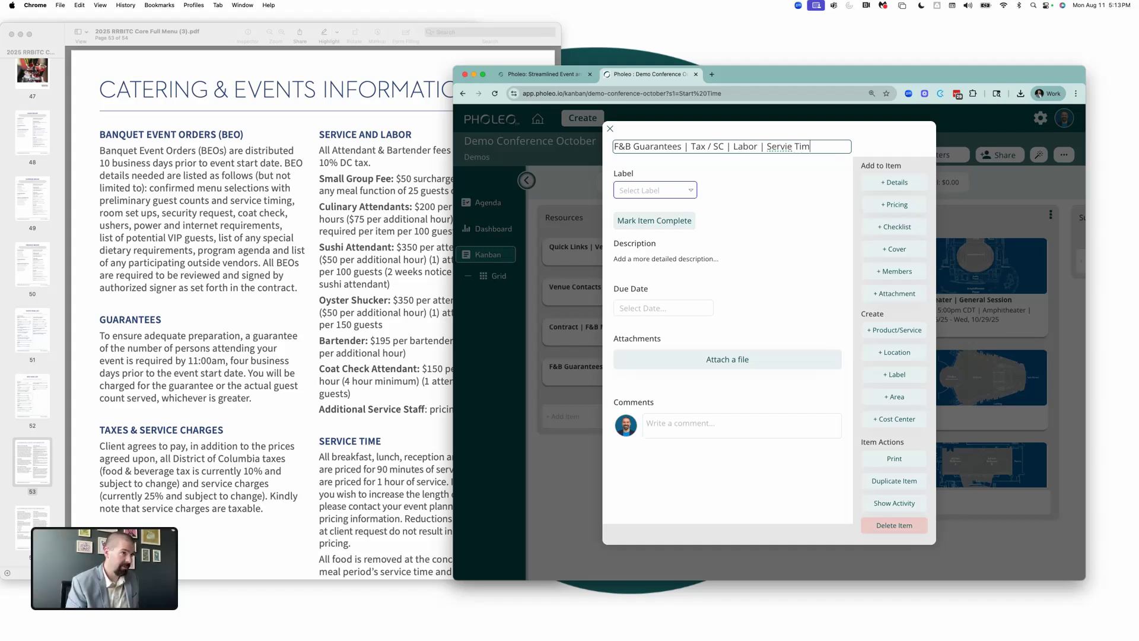
pyautogui.write('ce Times')
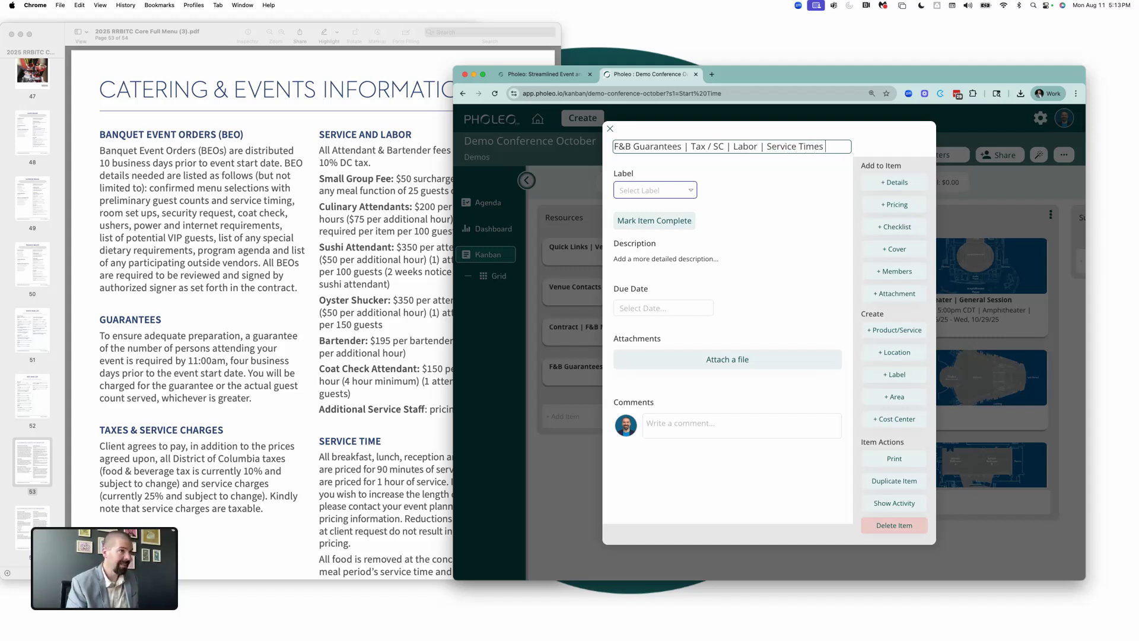
pyautogui.press('Return')
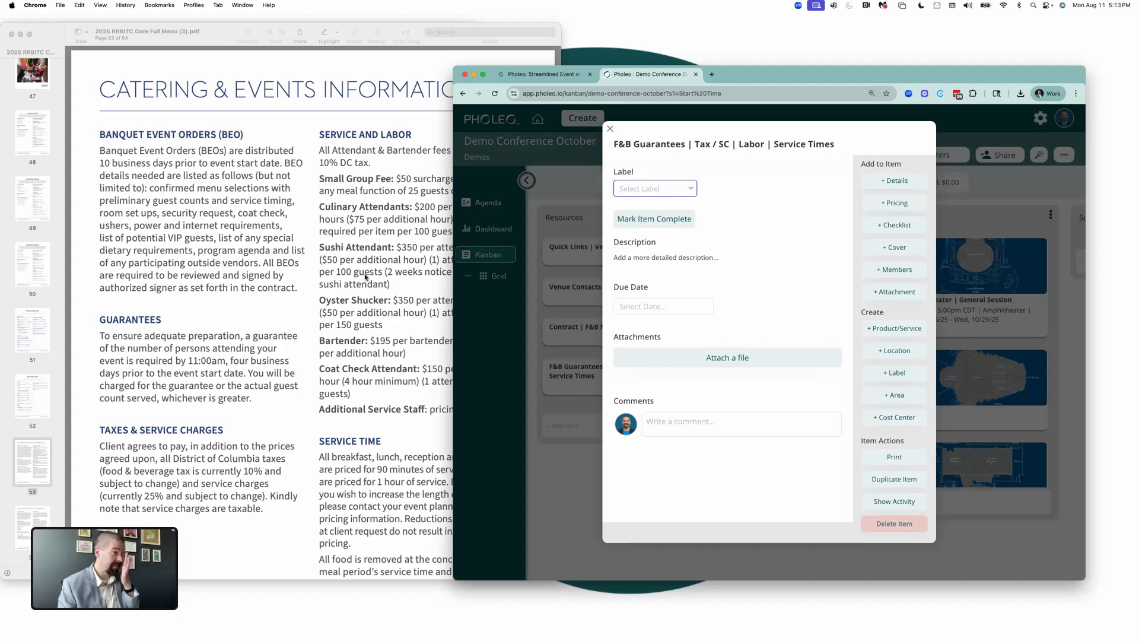
# - Copy all the Catering & Events Information text under the heading on menu page 53 into the item's description
pyautogui.click(180, 219)
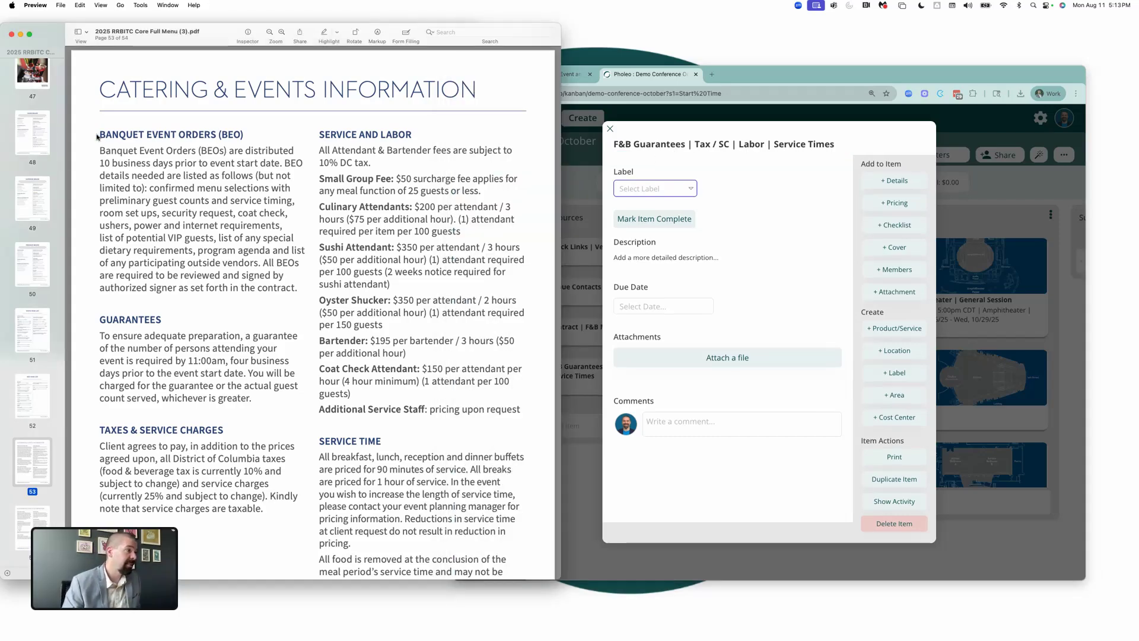
pyautogui.moveTo(98, 139); pyautogui.dragTo(497, 421)
pyautogui.press('super+c')
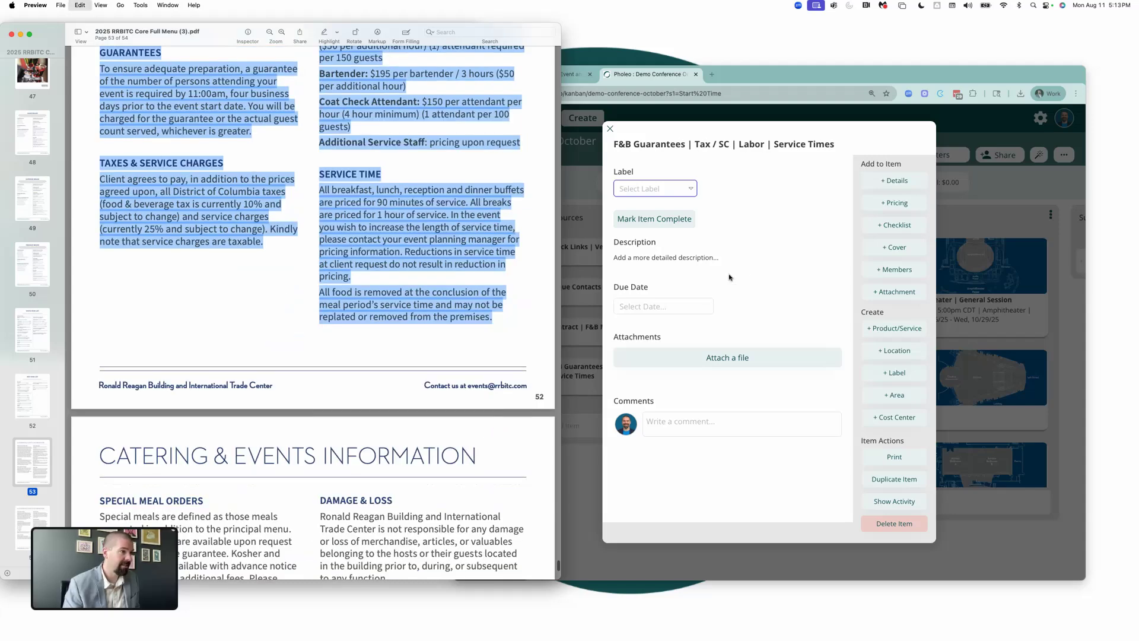
pyautogui.click(684, 259)
pyautogui.click(668, 260)
pyautogui.click(640, 300)
pyautogui.press('super+v')
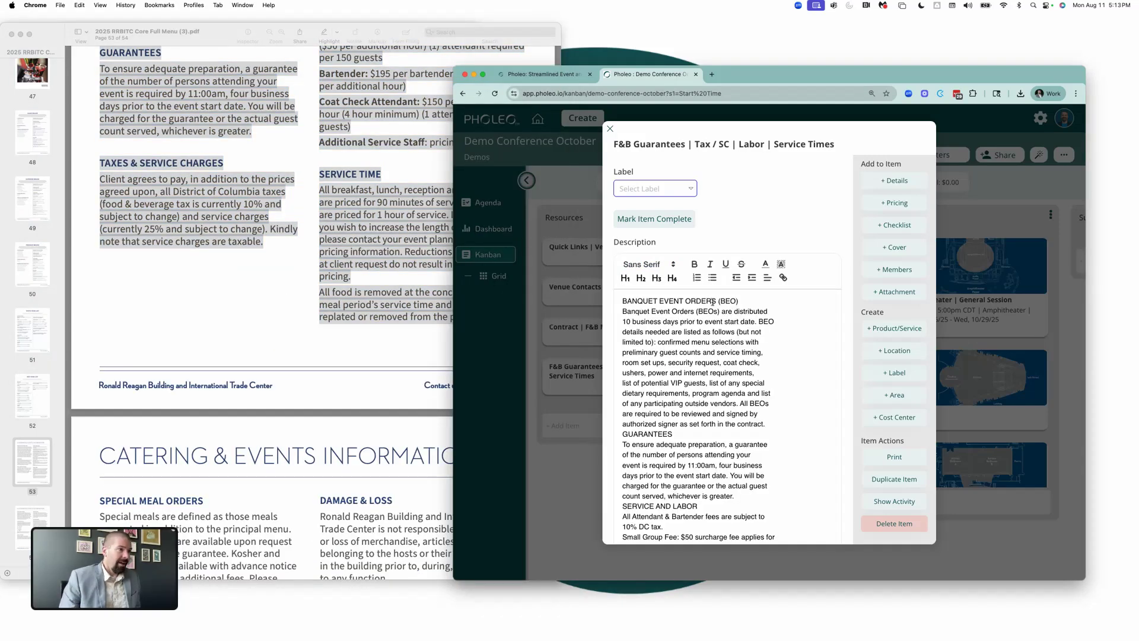
# - Insert blank lines before the Guarantees, Service and Labor, and Taxes & Service Charges sections of the description and save it
pyautogui.scroll(-1, 712, 357)
pyautogui.click(772, 396)
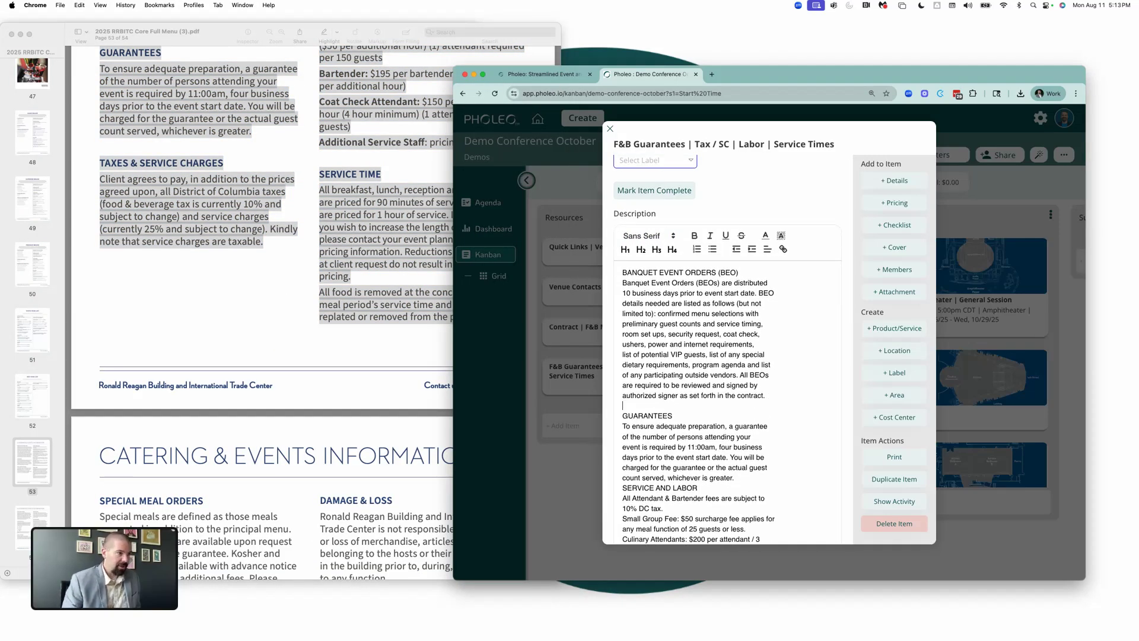
pyautogui.press('Return')
pyautogui.scroll(-1, 765, 415)
pyautogui.click(755, 445)
pyautogui.press('Return')
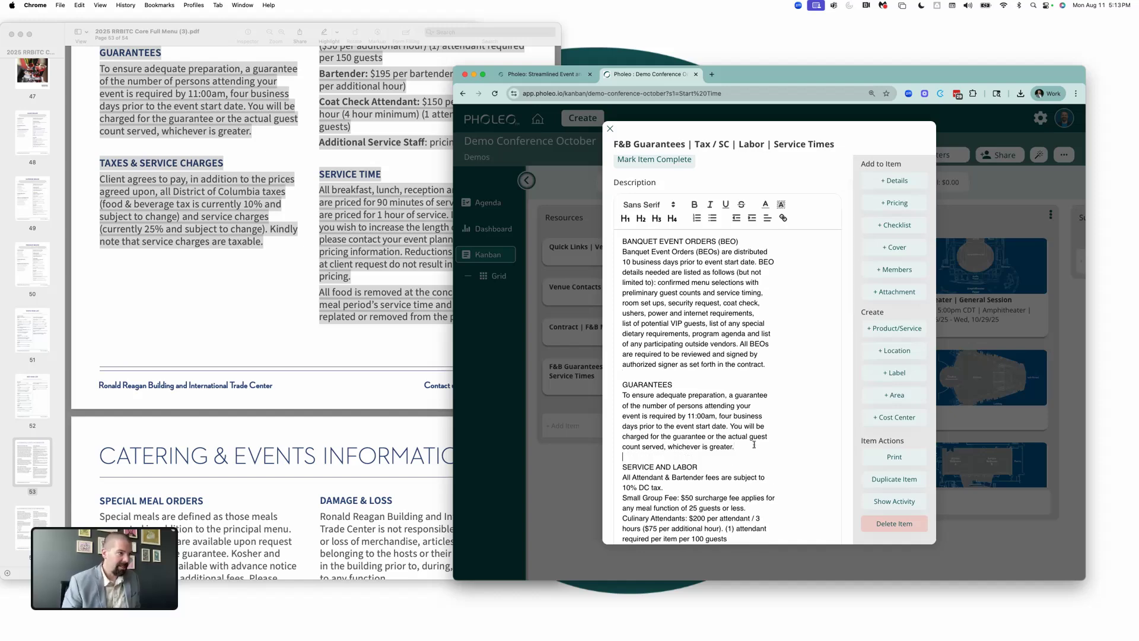
pyautogui.scroll(-4, 742, 436)
pyautogui.scroll(-1, 734, 429)
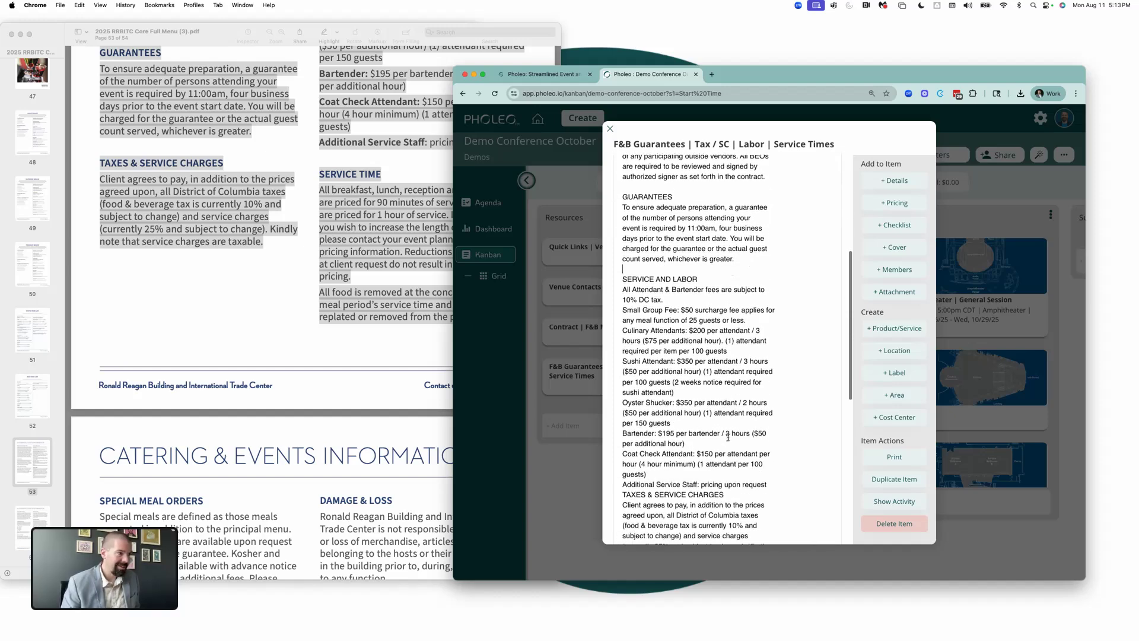
pyautogui.click(768, 473)
pyautogui.press('Return')
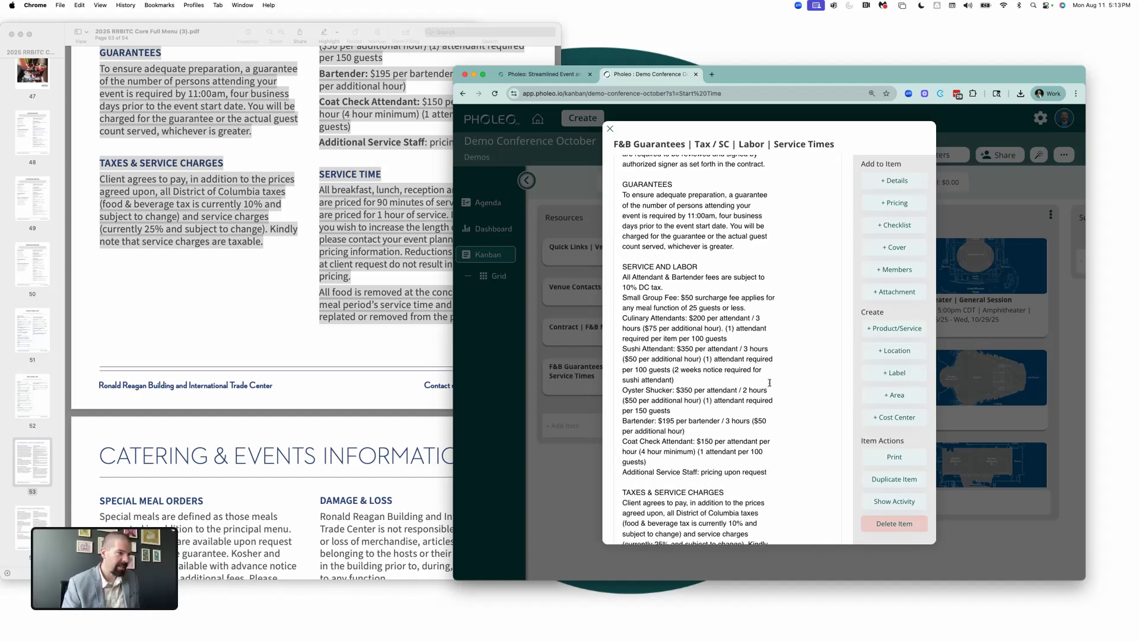
pyautogui.scroll(-2, 770, 383)
pyautogui.click(645, 536)
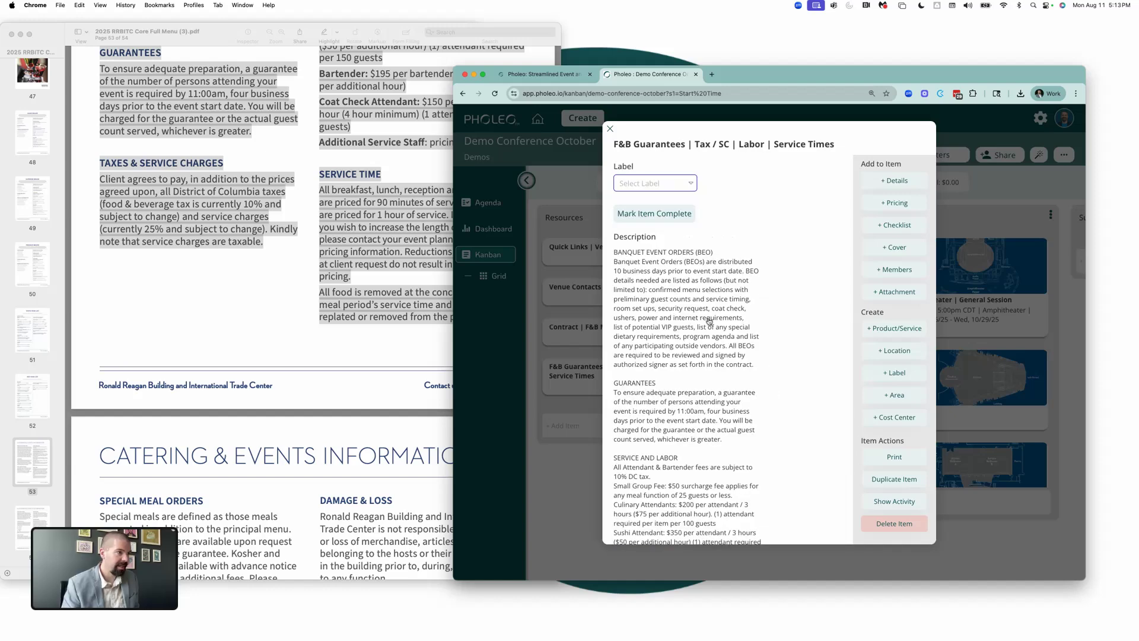
# - Consult Catering & Events Information on menu page 54 and add an item named "F&B Special Meals | Special Services" to the Resources column
pyautogui.click(189, 288)
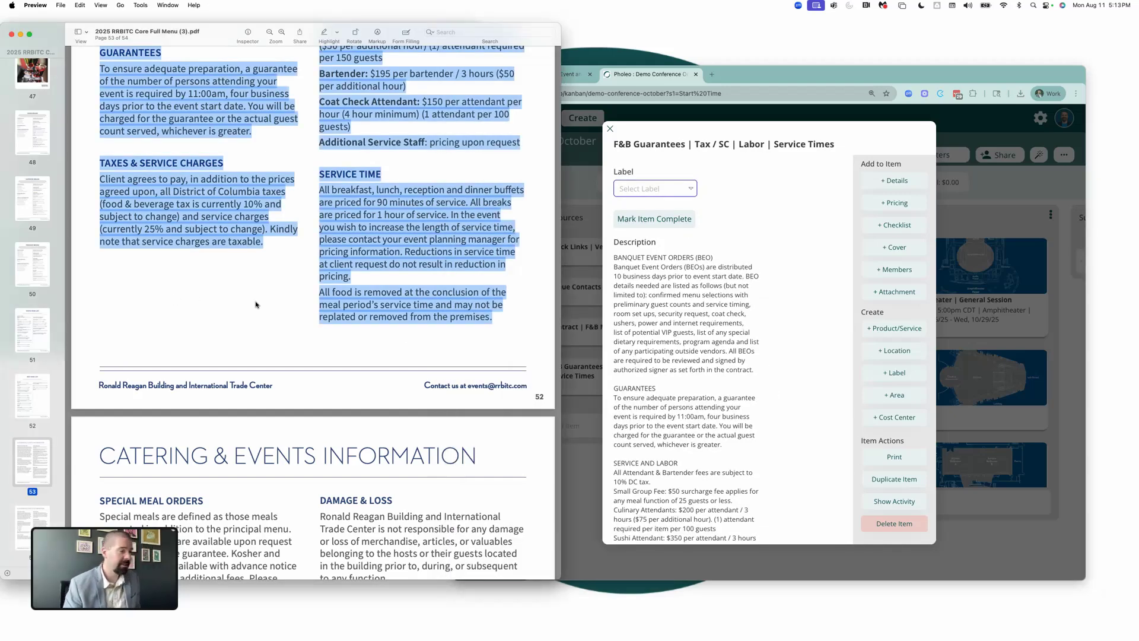
pyautogui.scroll(-5, 304, 325)
pyautogui.scroll(-3, 246, 318)
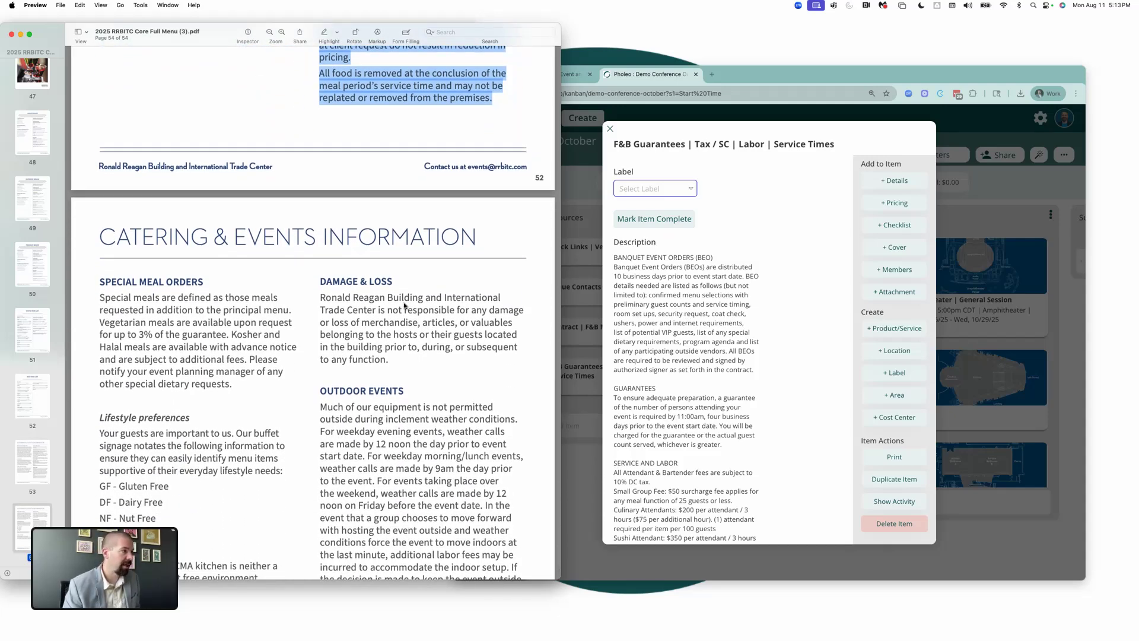
pyautogui.click(579, 326)
pyautogui.click(582, 383)
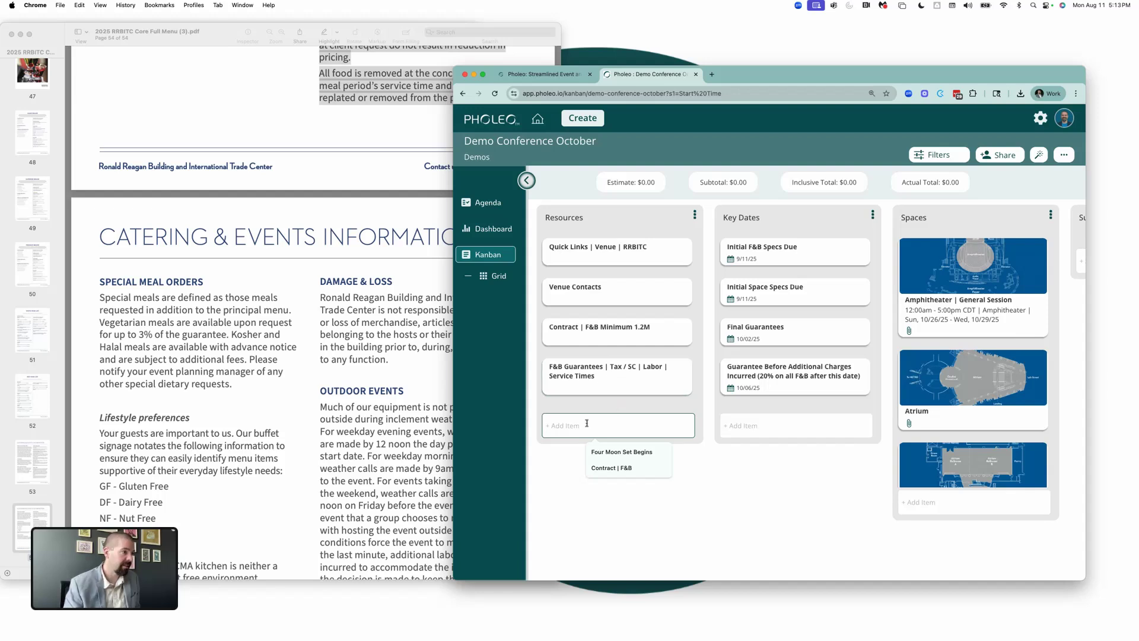
pyautogui.write('F&B Special Meals | D')
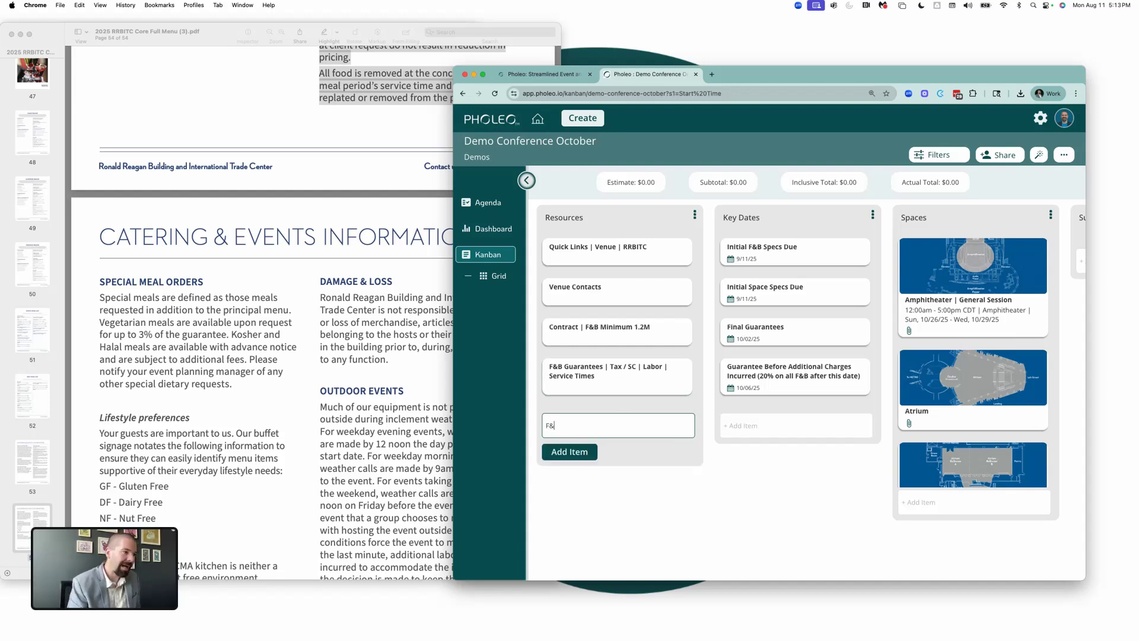
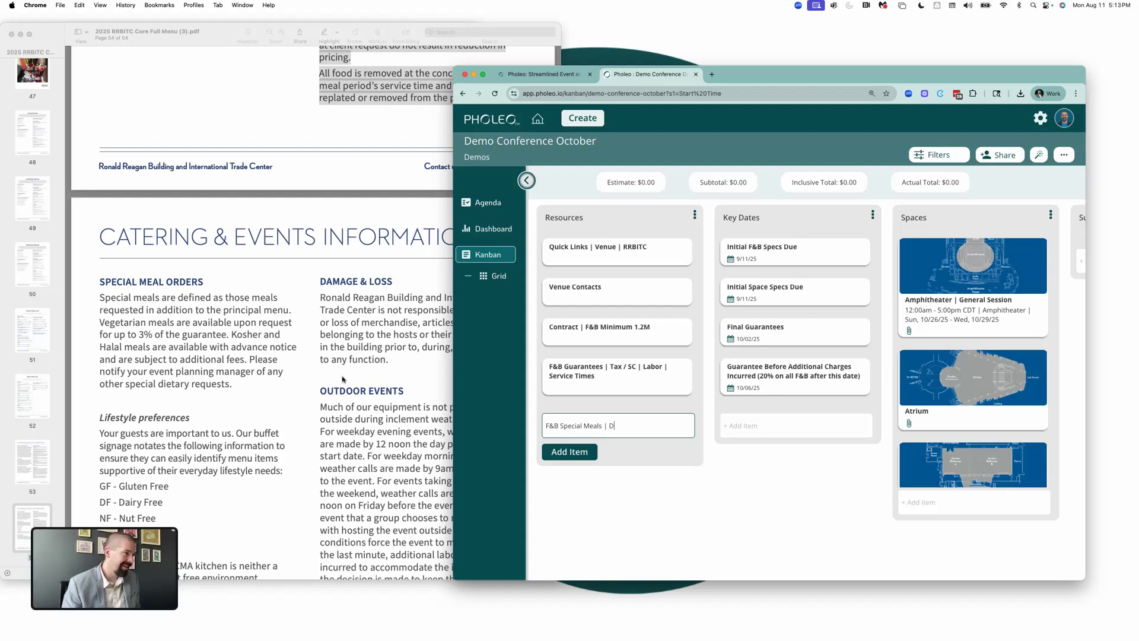
pyautogui.scroll(-5, 343, 380)
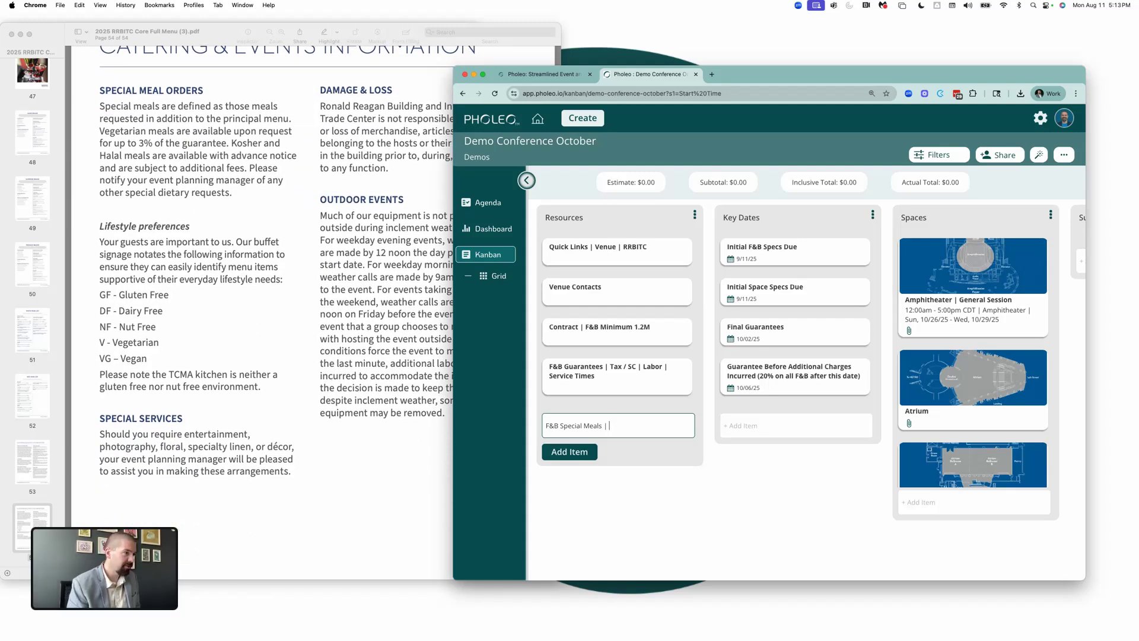
pyautogui.write('pecial Services |')
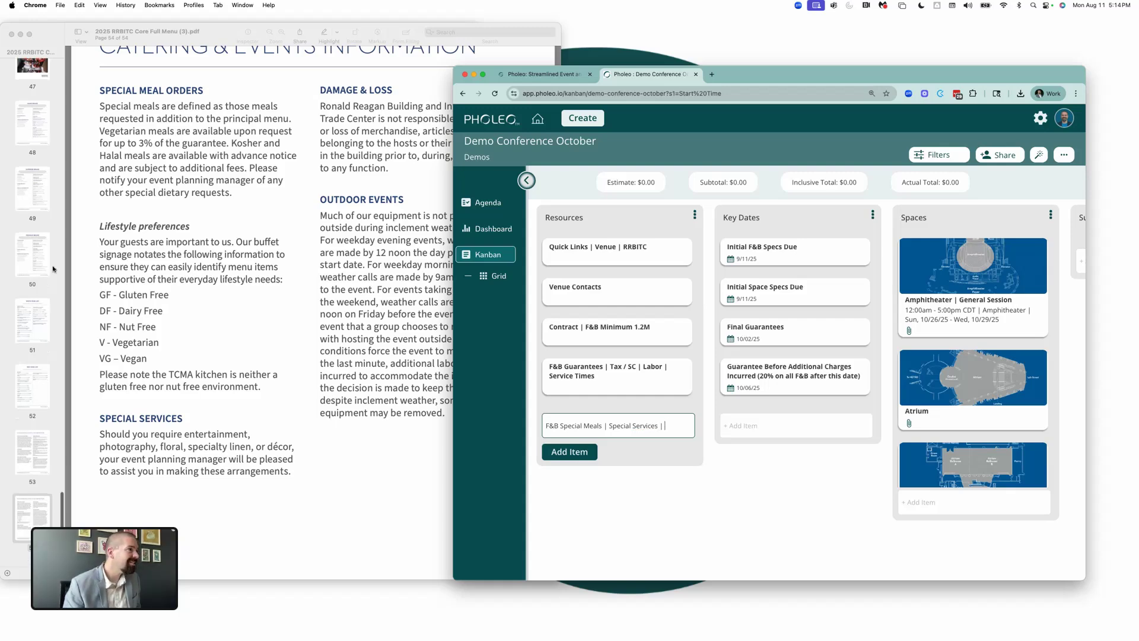
pyautogui.scroll(-2, 169, 253)
pyautogui.scroll(4, 169, 253)
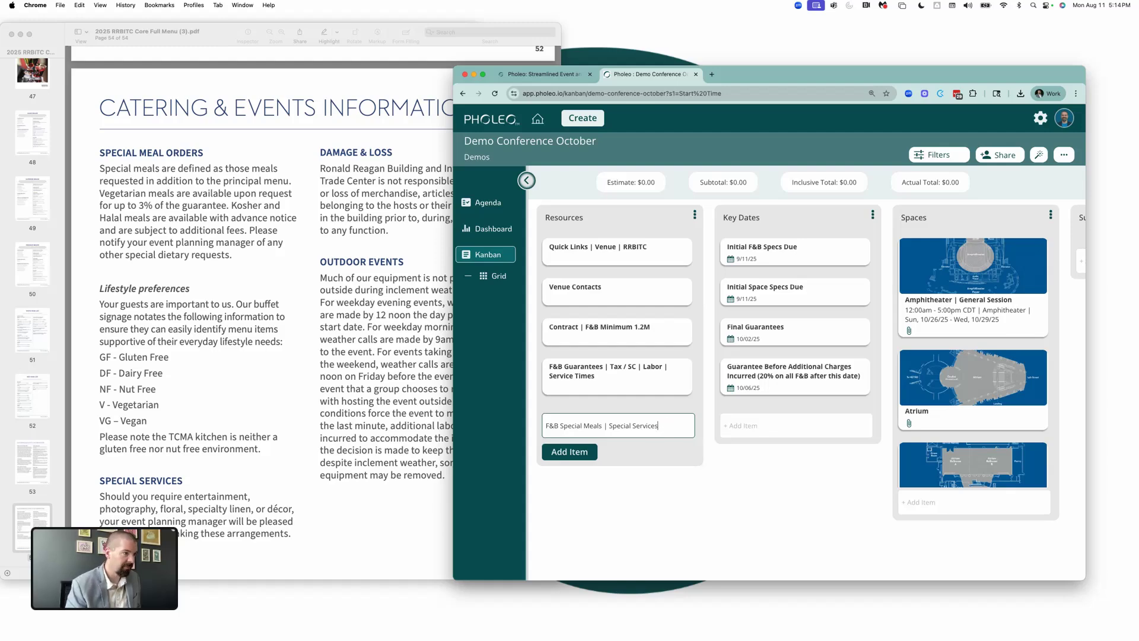
pyautogui.press('Return')
# - Copy all the text under the heading on menu page 54 into the description of the F&B Special Meals item
pyautogui.click(298, 290)
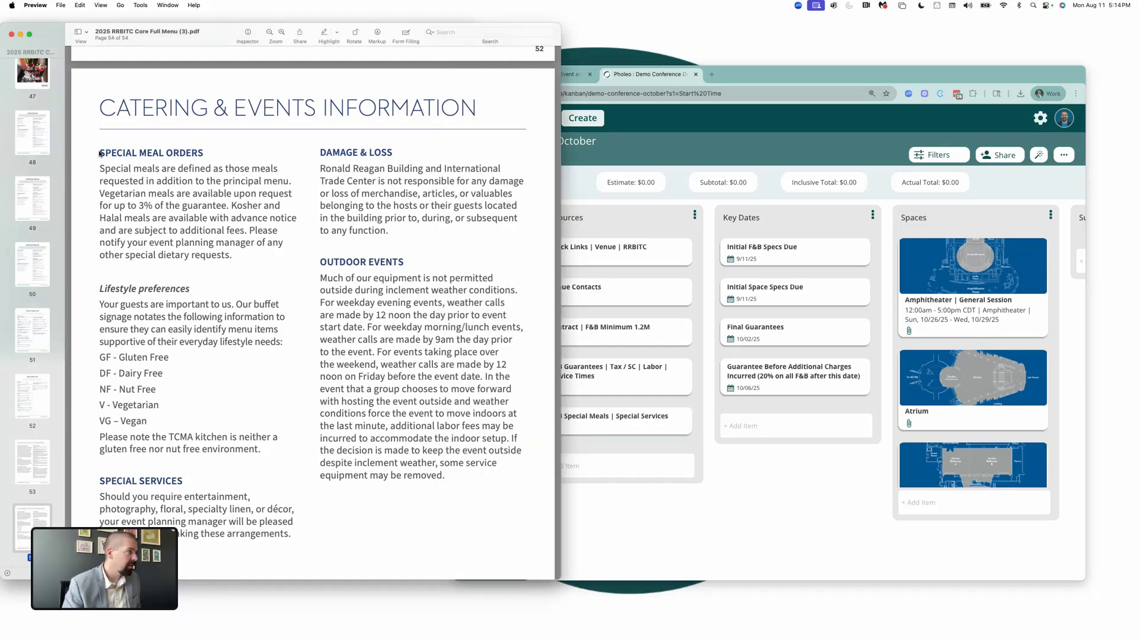
pyautogui.moveTo(100, 154); pyautogui.dragTo(313, 538)
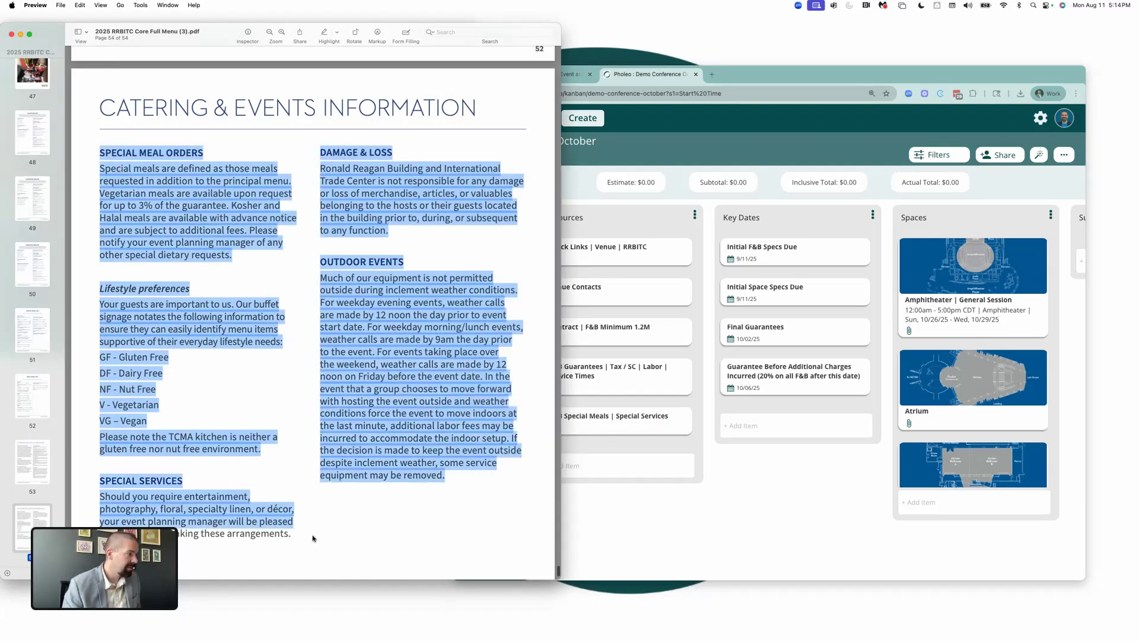
pyautogui.scroll(-4, 297, 543)
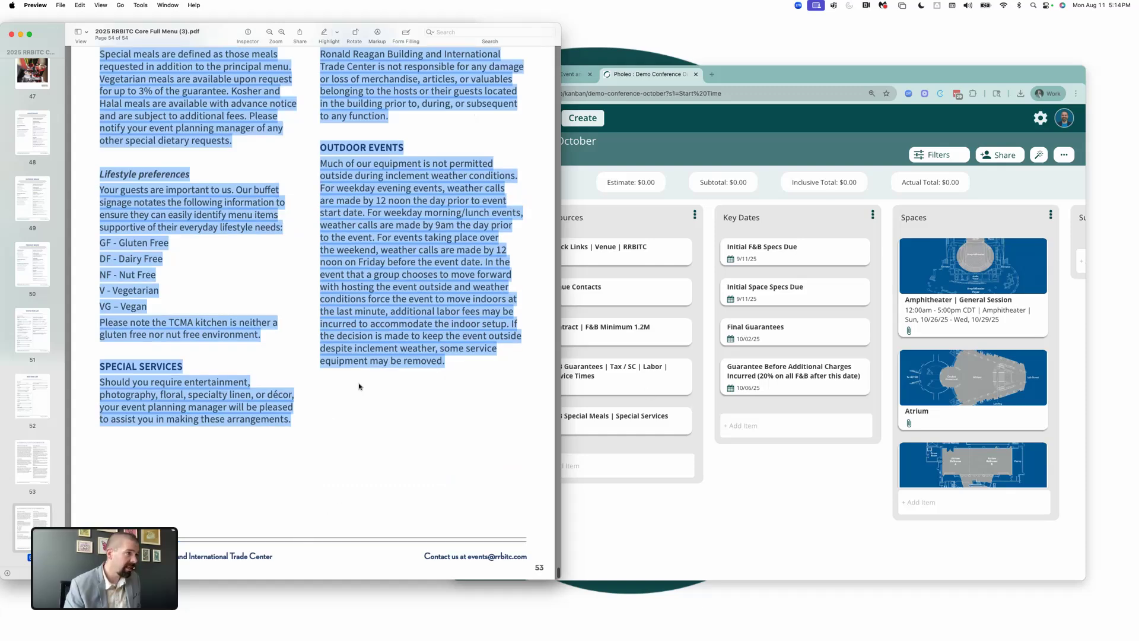
pyautogui.click(604, 430)
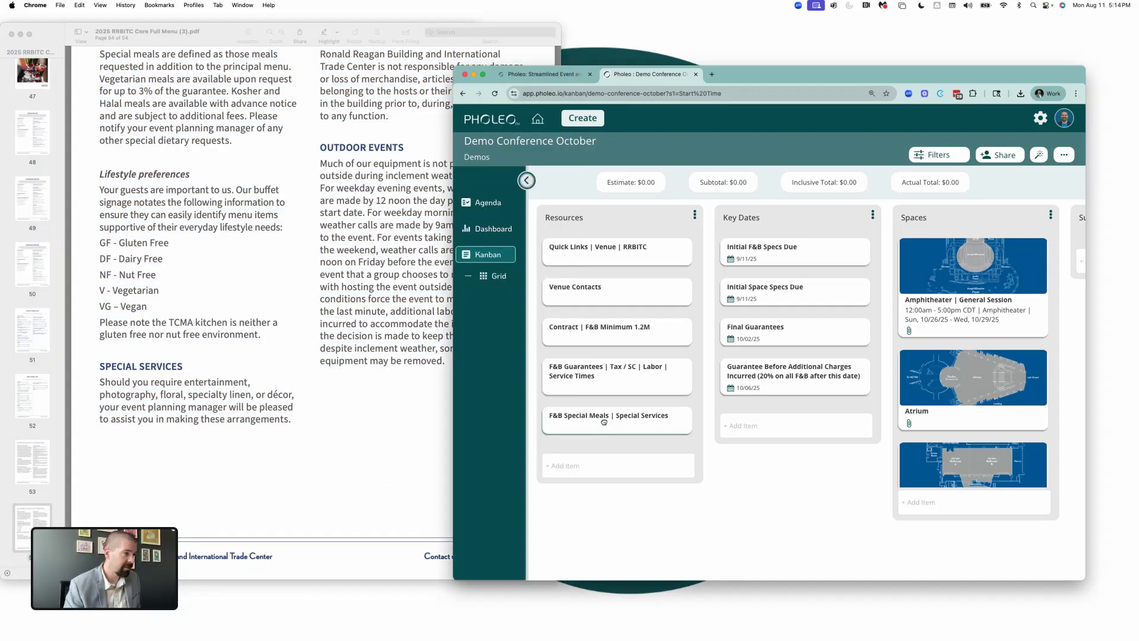
pyautogui.click(604, 422)
pyautogui.click(675, 261)
pyautogui.press('super+v')
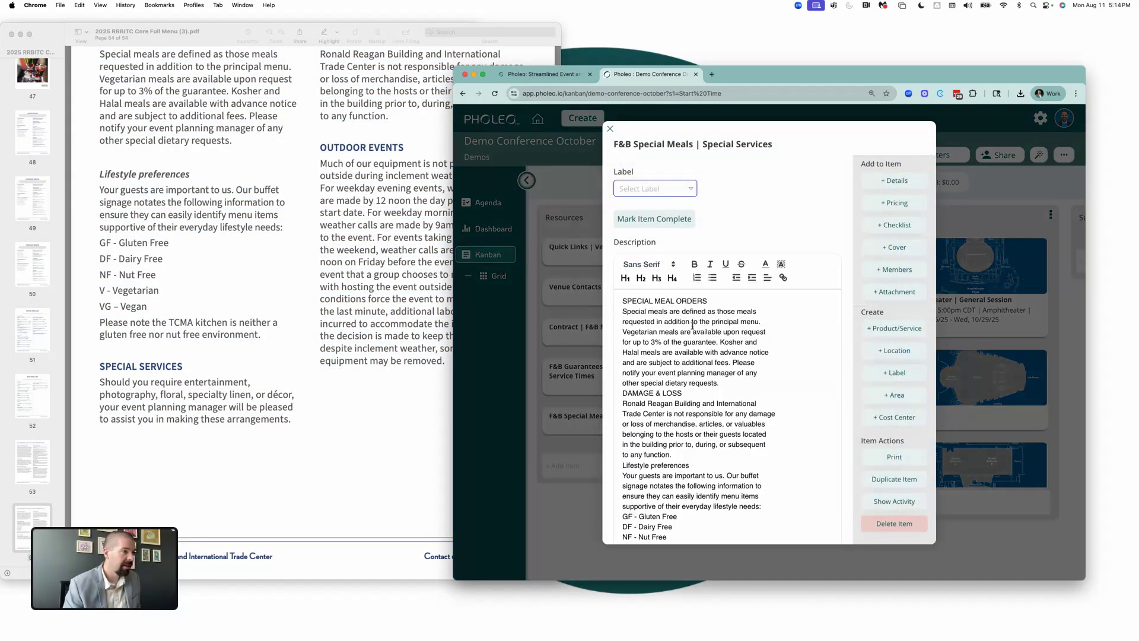
# - Delete the Damage & Loss section from the description and put blank lines after Special Meal Orders and before Outdoor Events
pyautogui.press('Return')
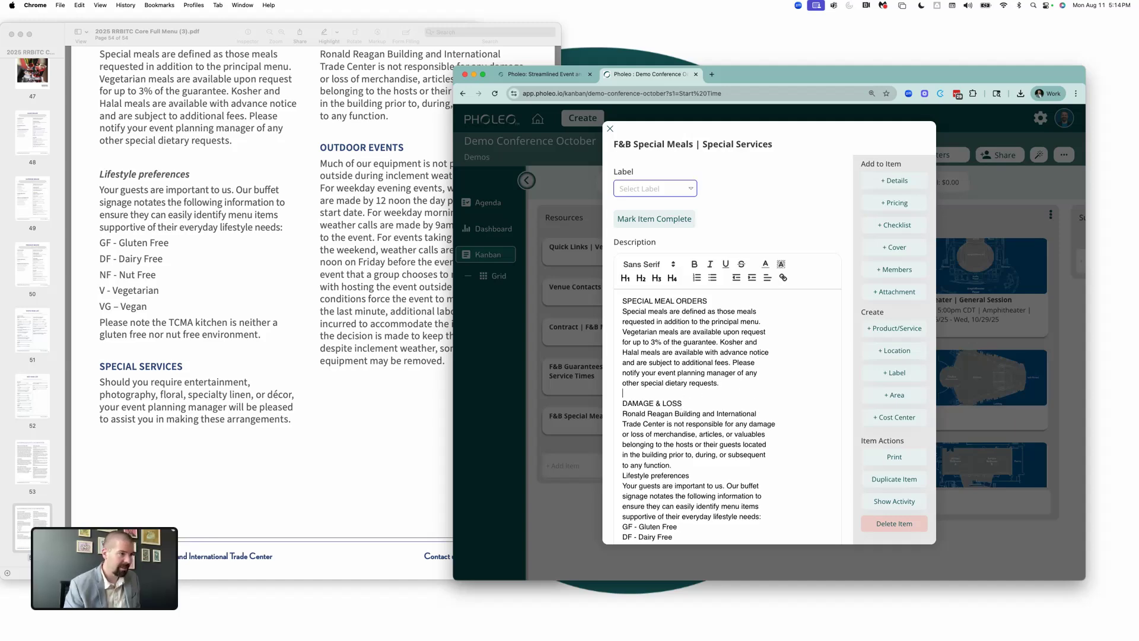
pyautogui.scroll(-3, 716, 475)
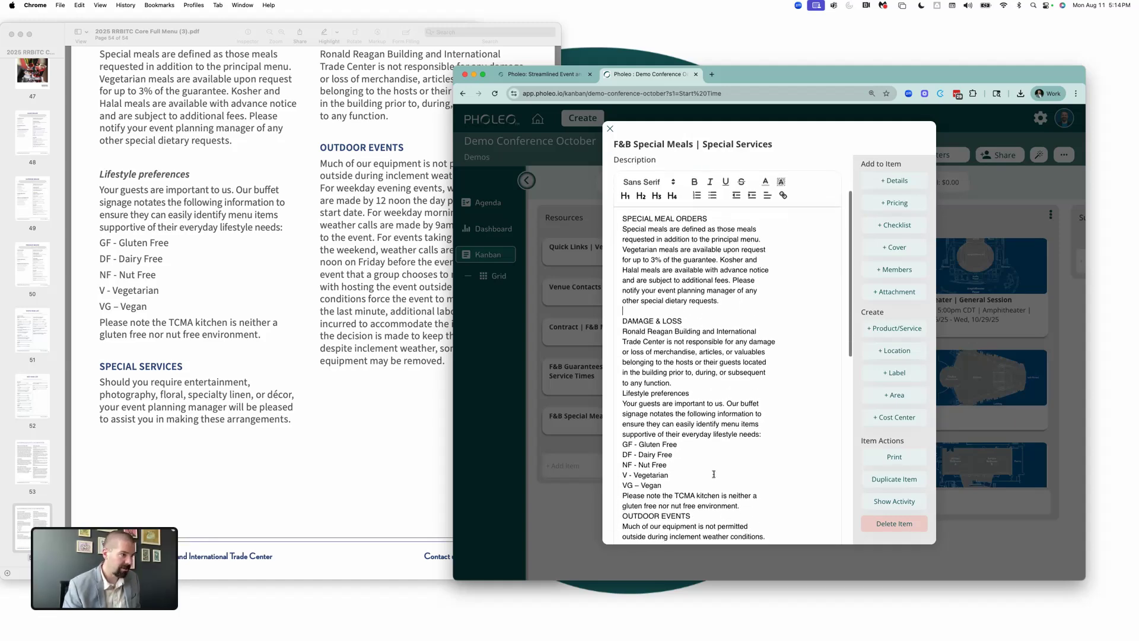
pyautogui.scroll(4, 243, 278)
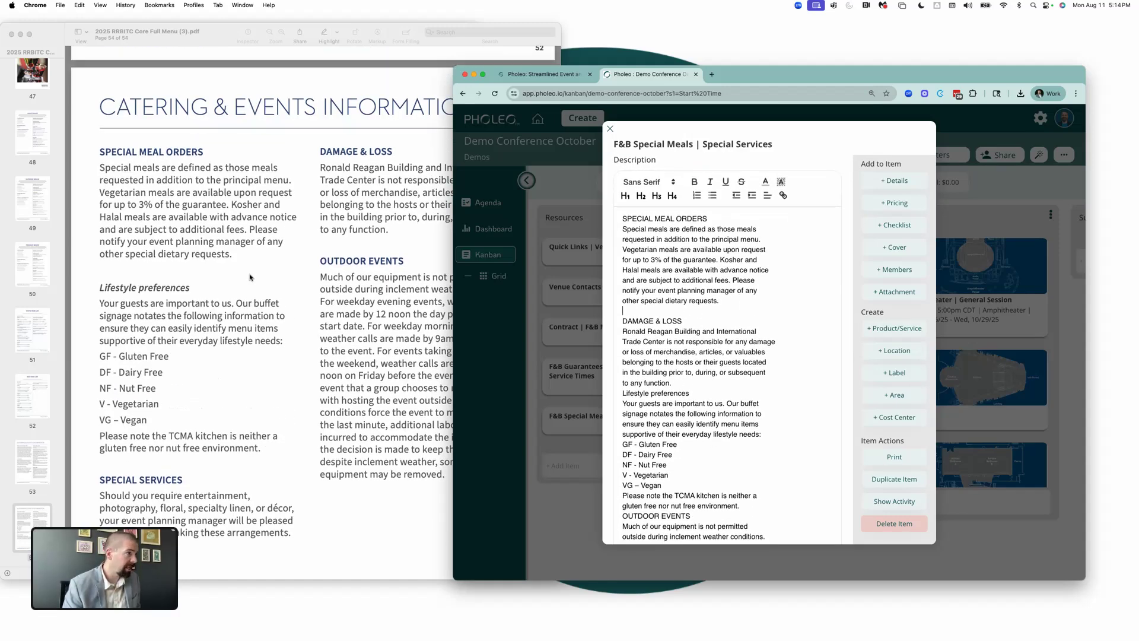
pyautogui.moveTo(696, 380); pyautogui.dragTo(613, 334)
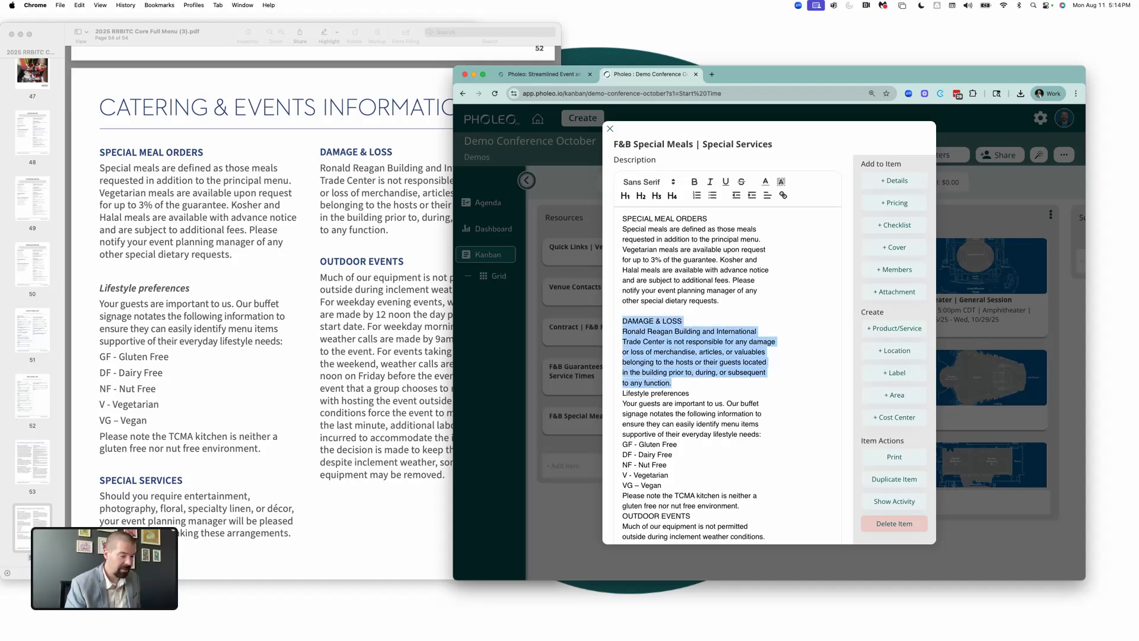
pyautogui.press('BackSpace')
pyautogui.press('BackSpace')
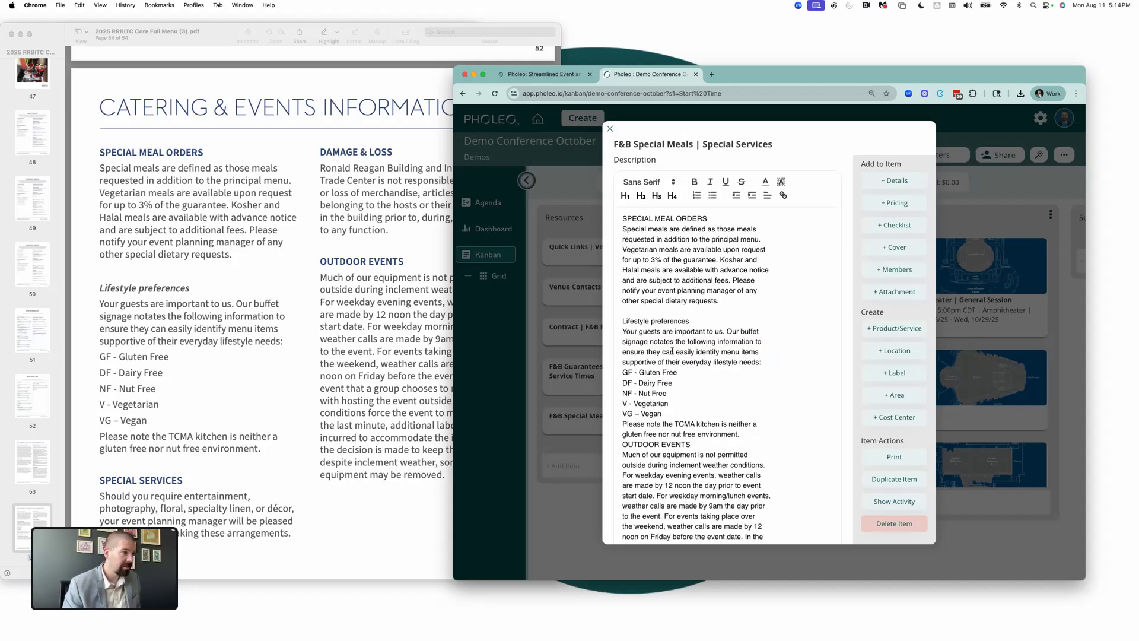
pyautogui.scroll(-2, 714, 416)
pyautogui.click(762, 404)
pyautogui.press('Return')
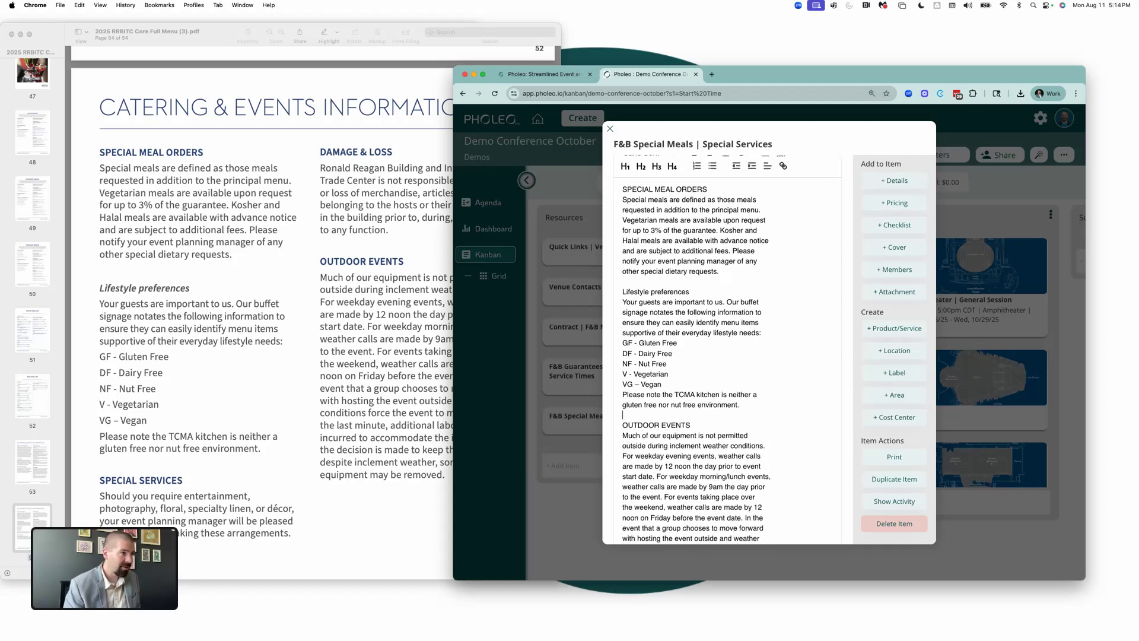
# - Rename the item as "F&B Special Meals | Special Services | Dietary"
pyautogui.click(775, 146)
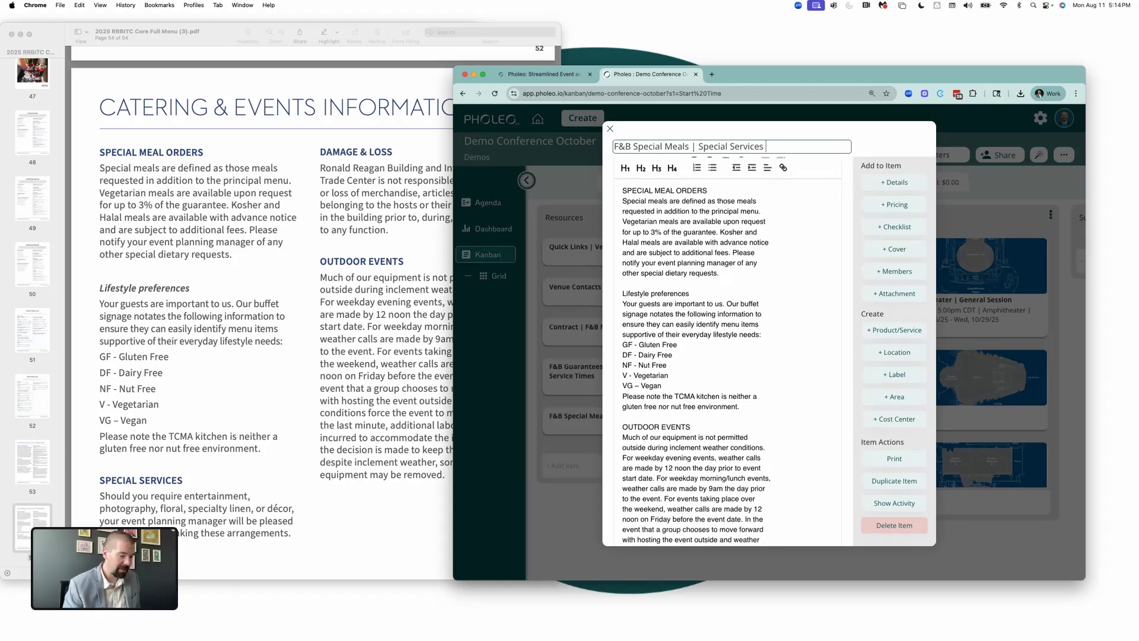
pyautogui.write('| Dietary')
pyautogui.press('Return')
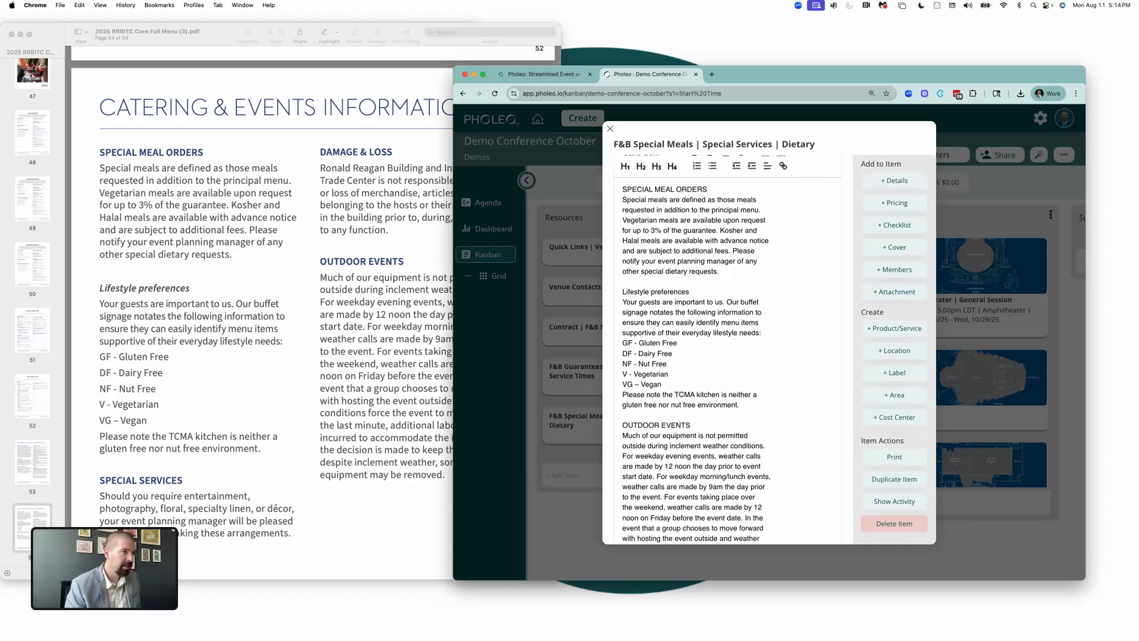
# - Delete the Outdoor Events section from the item's description and save the description
pyautogui.scroll(-5, 717, 363)
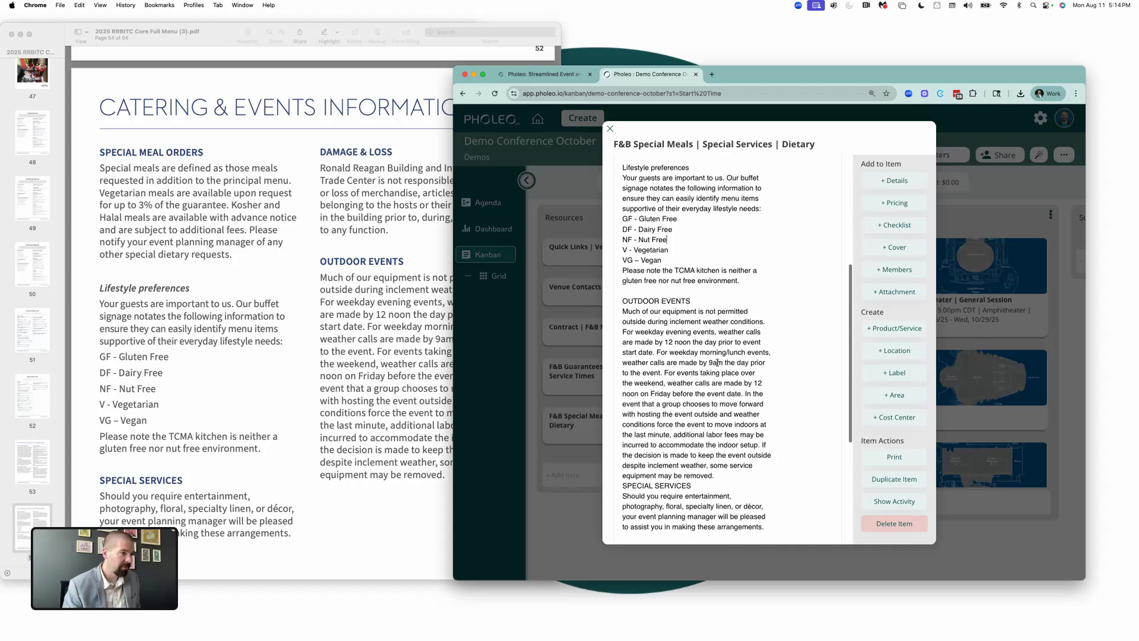
pyautogui.moveTo(720, 475); pyautogui.dragTo(607, 305)
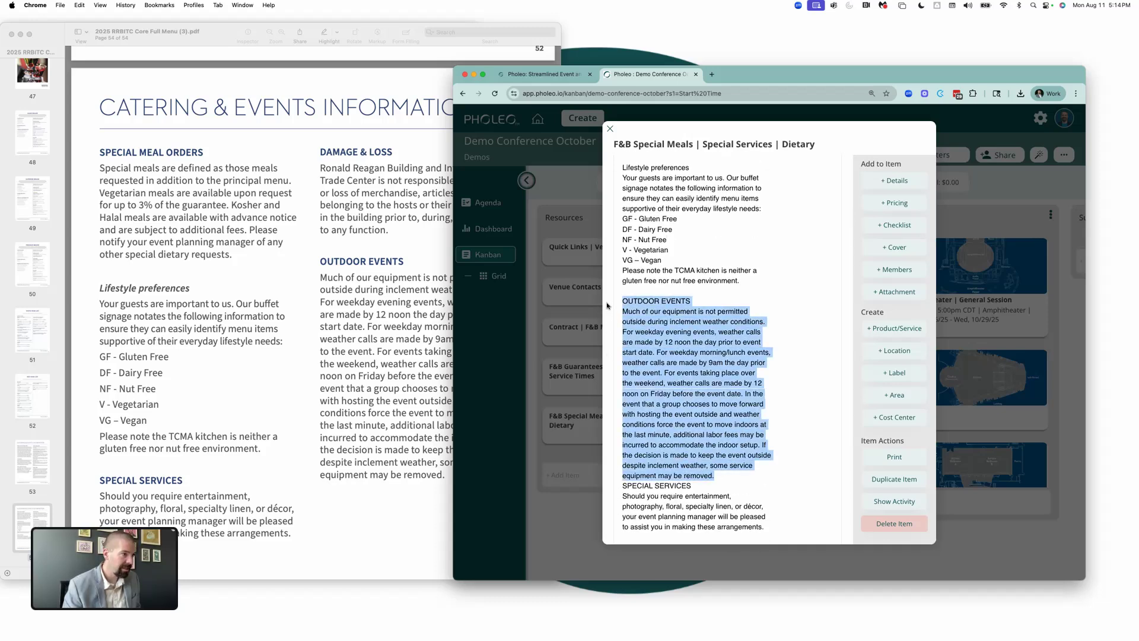
pyautogui.press('BackSpace')
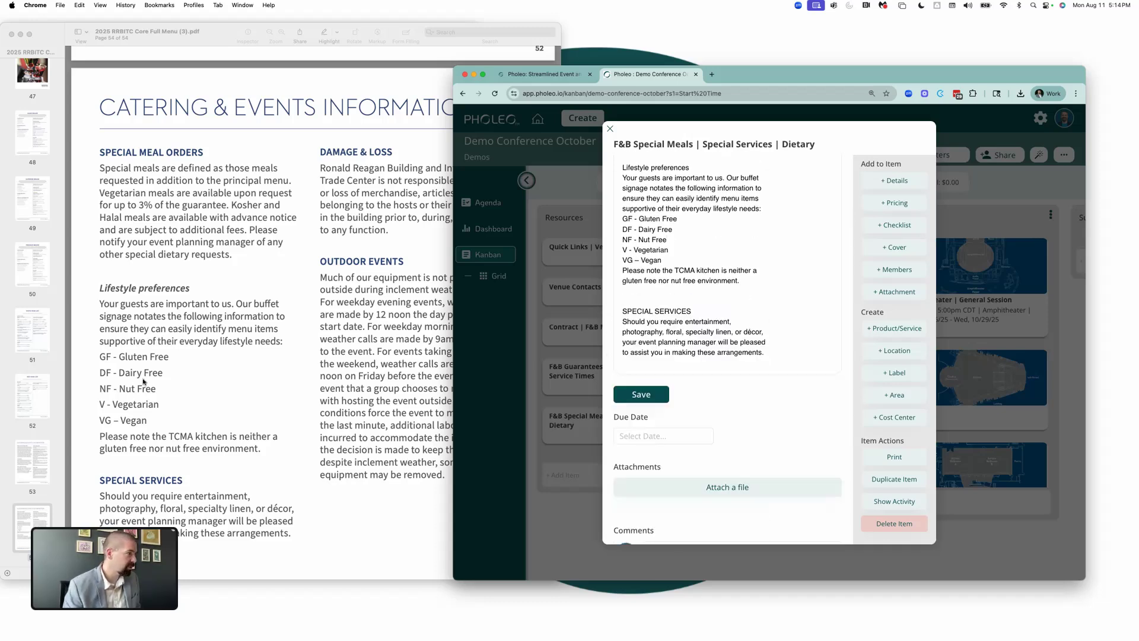
pyautogui.scroll(-3, 145, 382)
pyautogui.click(630, 395)
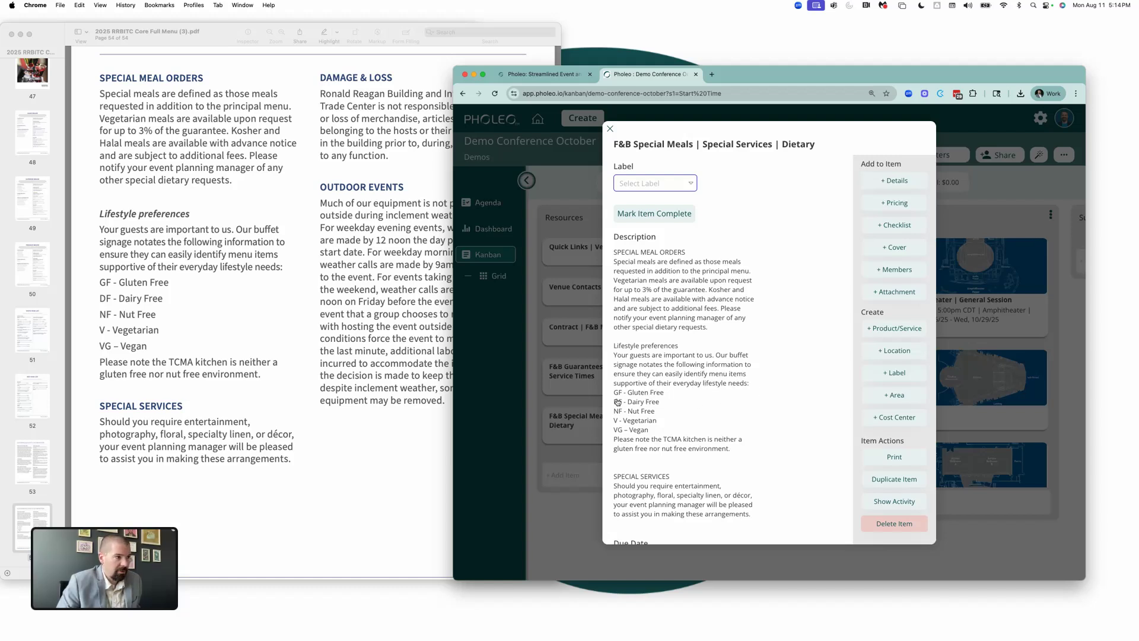
# - Reopen the description to check its remaining sections and close the item to return to the board
pyautogui.click(624, 447)
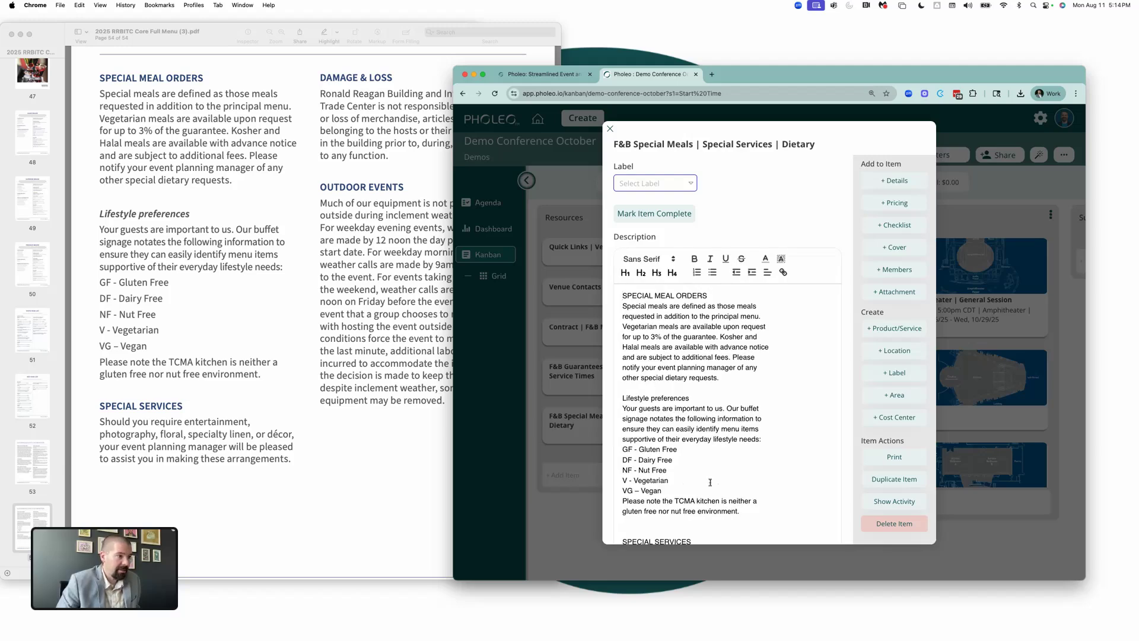
pyautogui.scroll(-1, 710, 482)
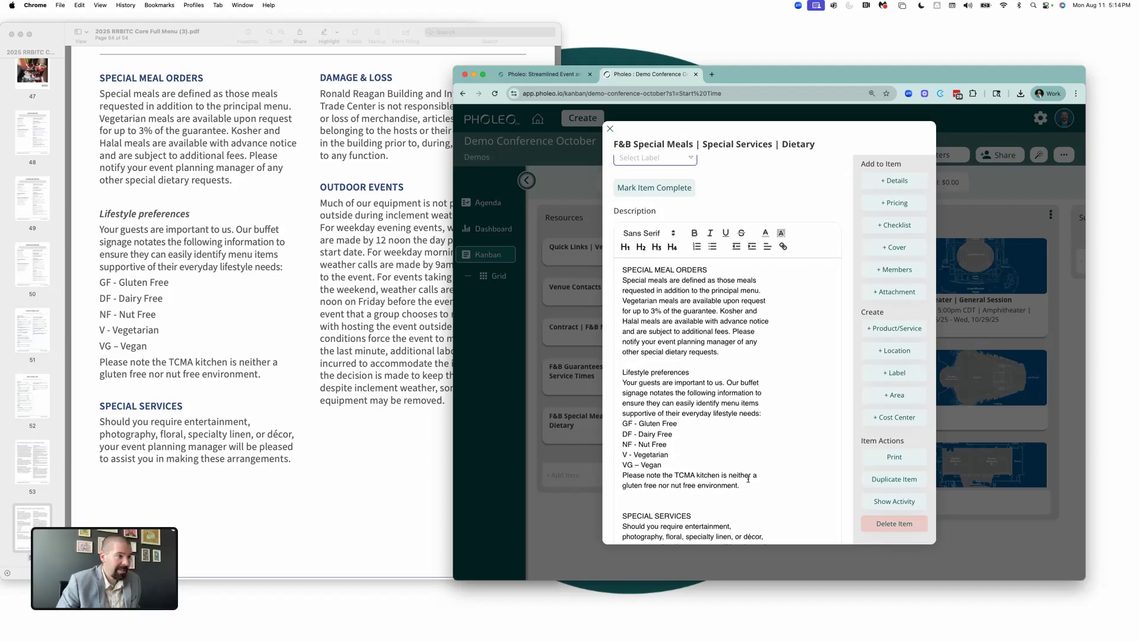
pyautogui.scroll(-3, 748, 478)
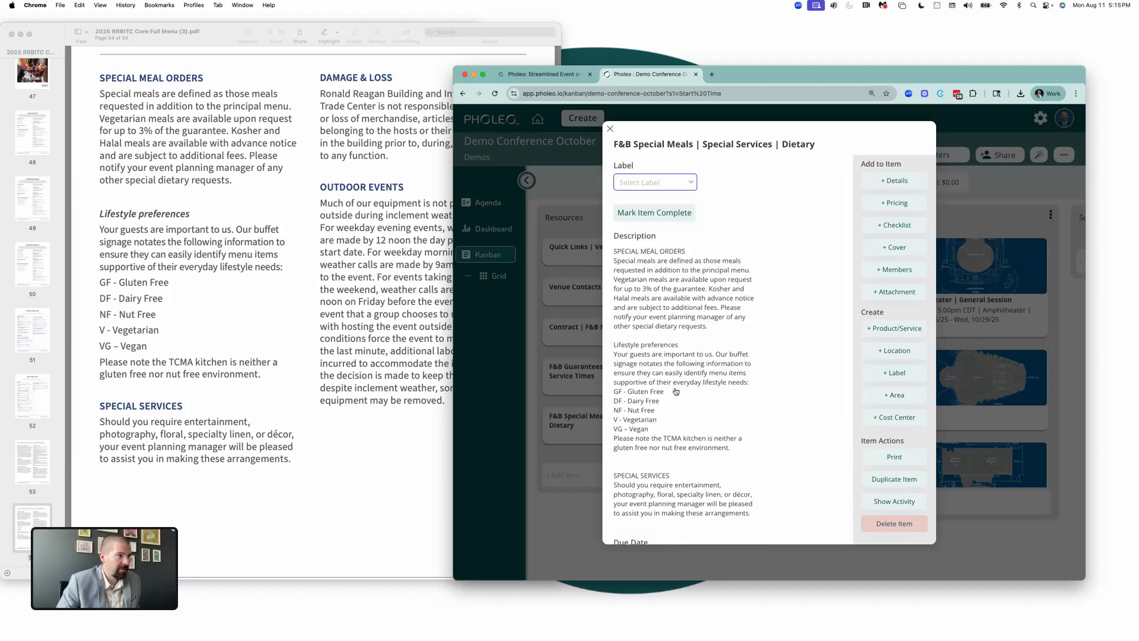
pyautogui.click(570, 246)
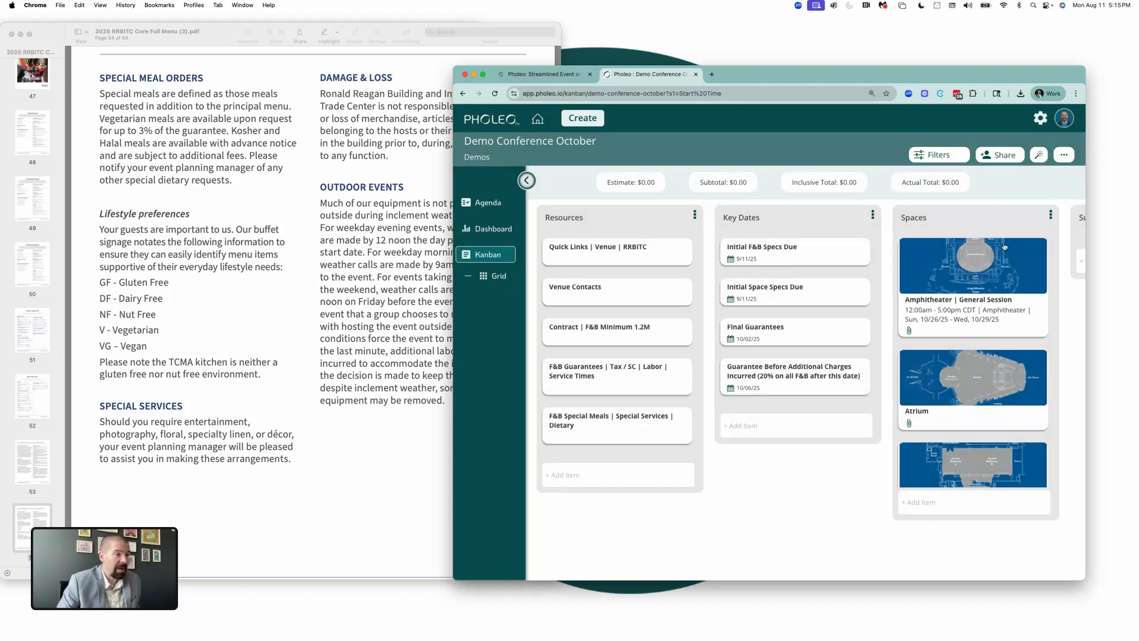
# - Filter the board's items by the title keyword "Dietary"
pyautogui.click(944, 157)
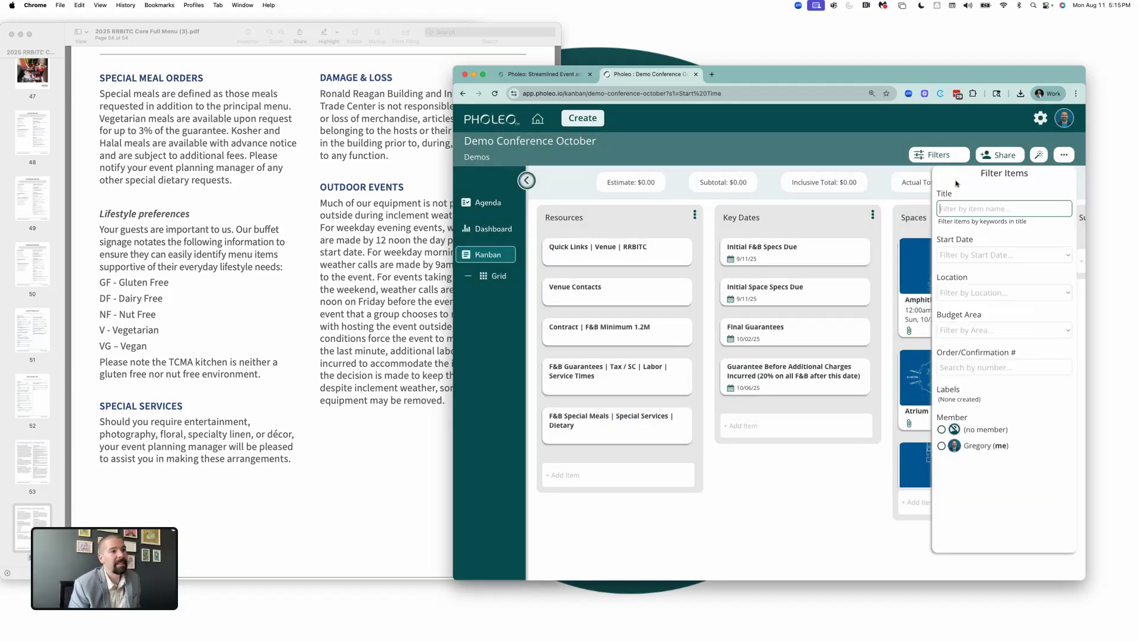
pyautogui.write('Diat')
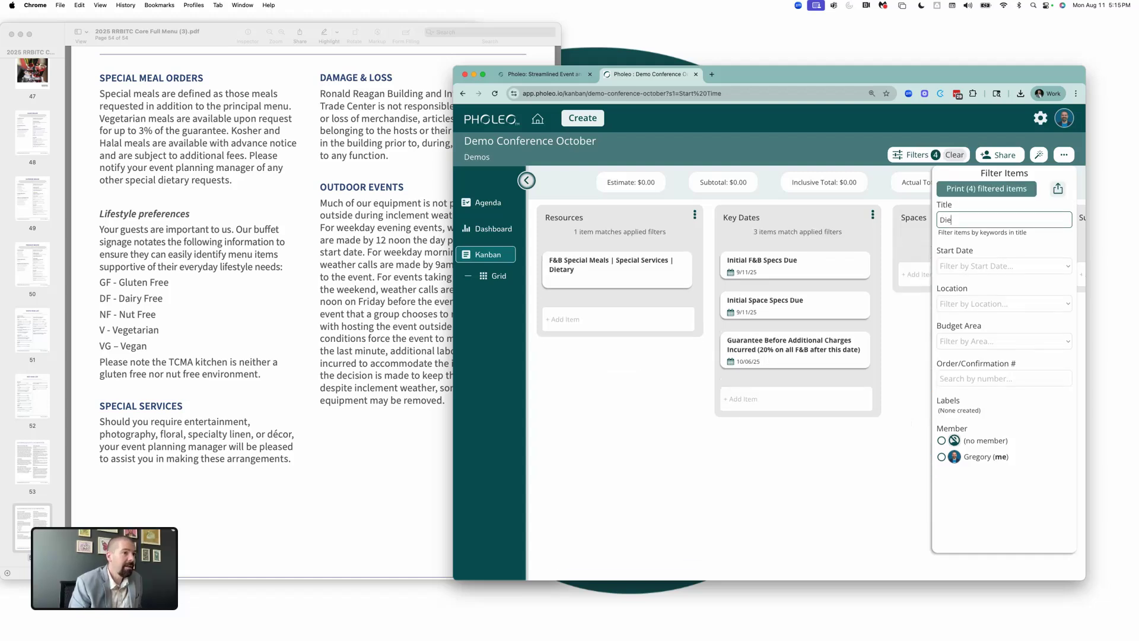
pyautogui.write('ary')
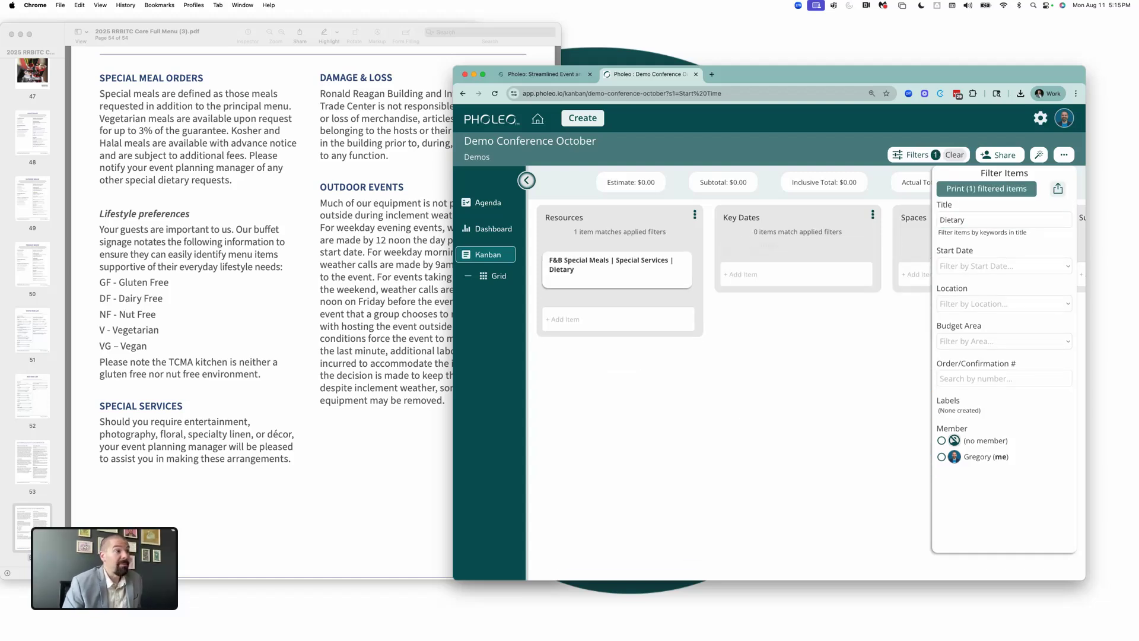
pyautogui.click(825, 322)
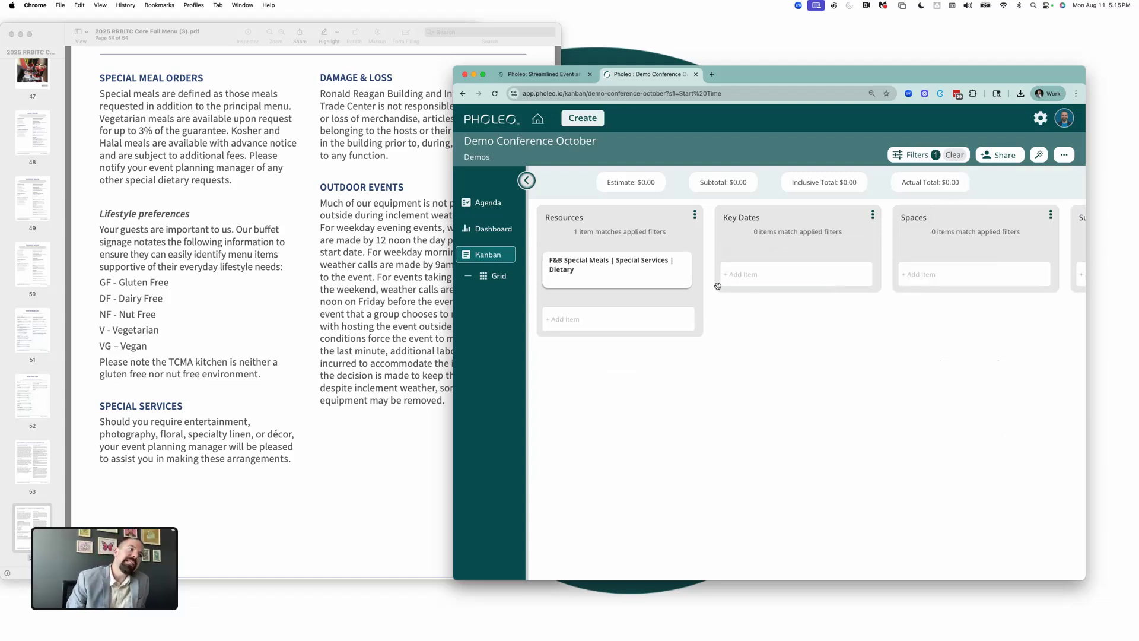
# - Open the F&B Special Meals | Special Services | Dietary item to read its description, then return to the unfiltered board
pyautogui.click(645, 272)
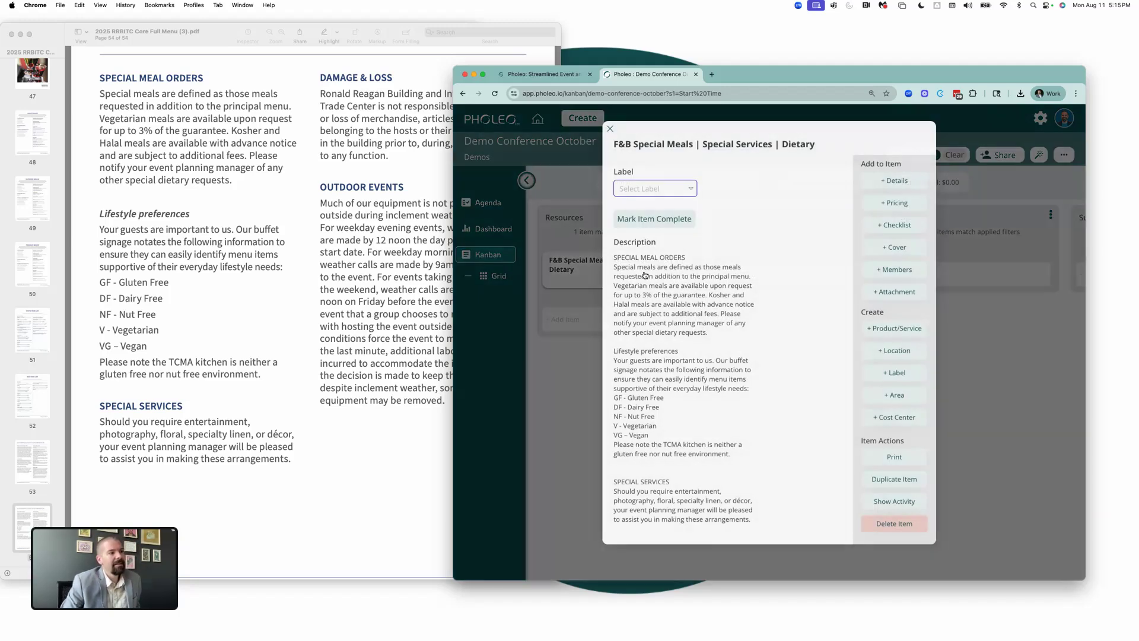
pyautogui.scroll(-1, 706, 367)
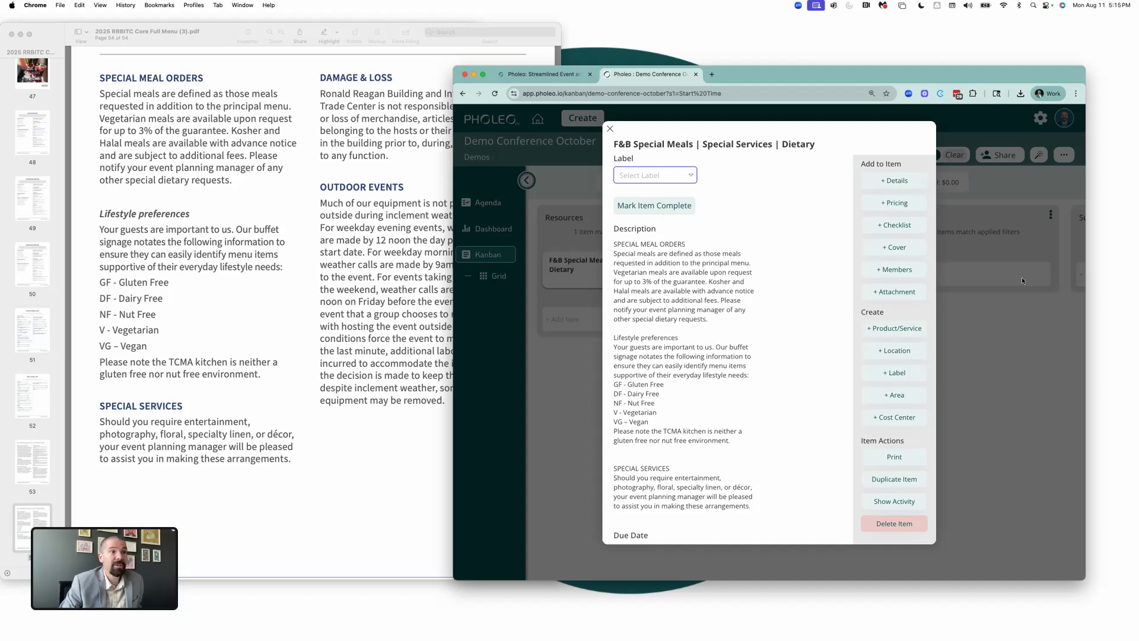
pyautogui.click(988, 319)
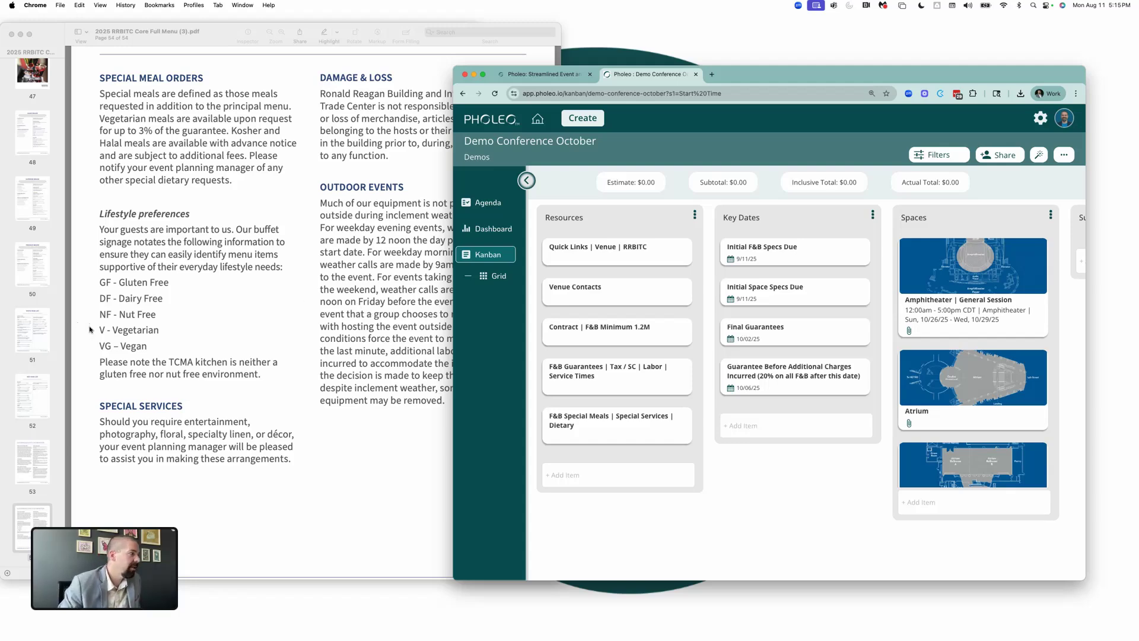
# - Look up the food and beverage tax and service charge rates under Taxes & Service Charges in the menu PDF in Preview
pyautogui.scroll(-1, 46, 330)
pyautogui.scroll(15, 46, 330)
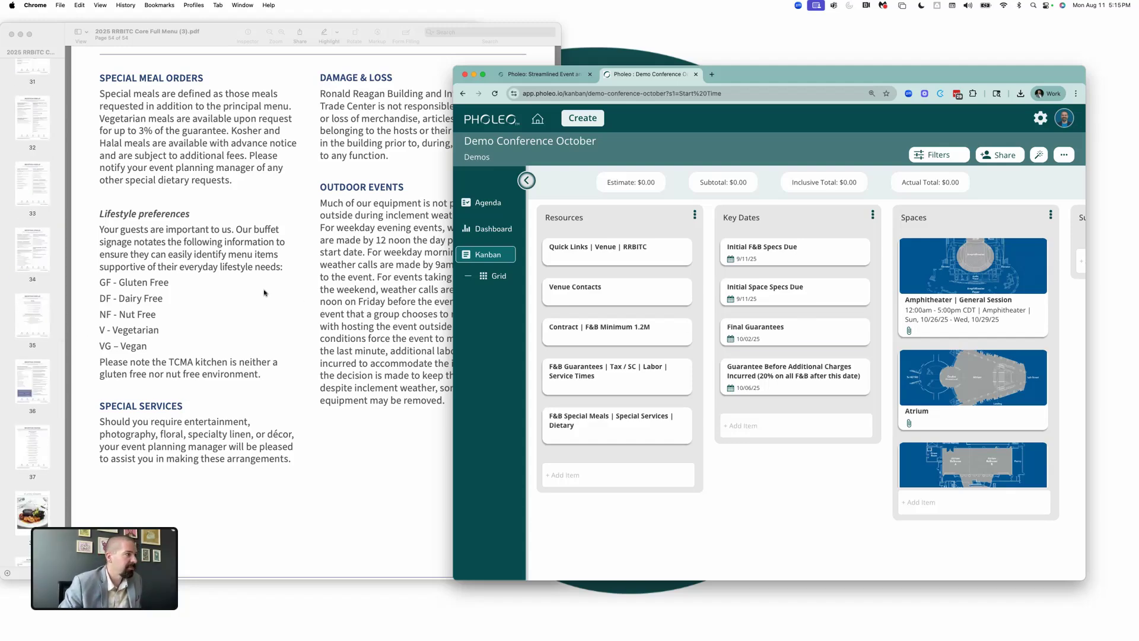
pyautogui.scroll(5, 266, 293)
pyautogui.scroll(4, 266, 293)
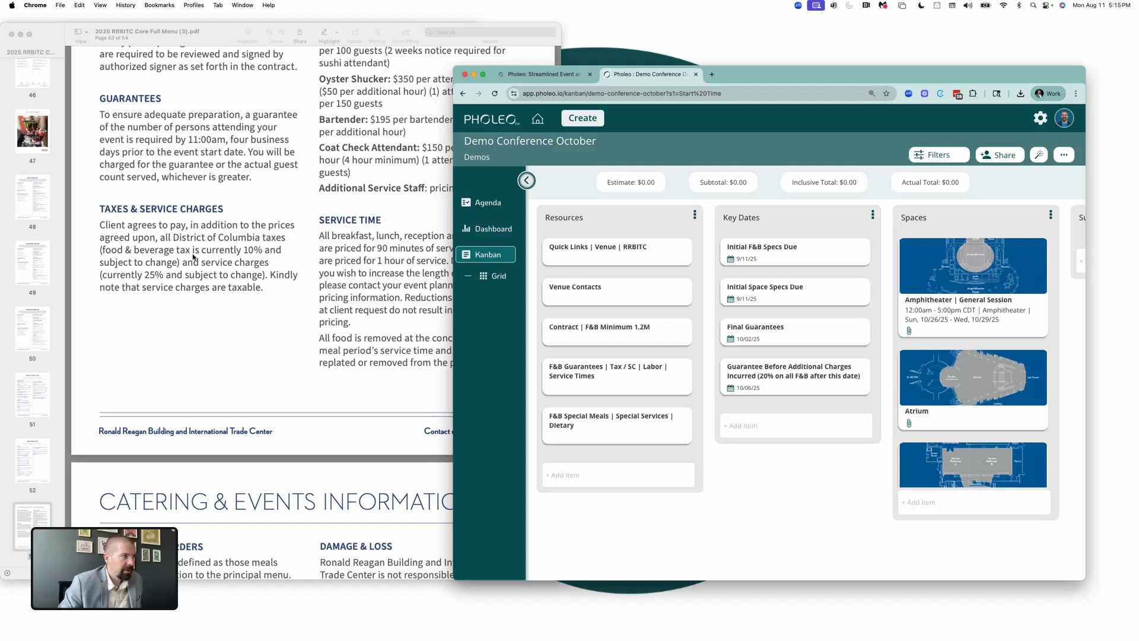
pyautogui.click(247, 254)
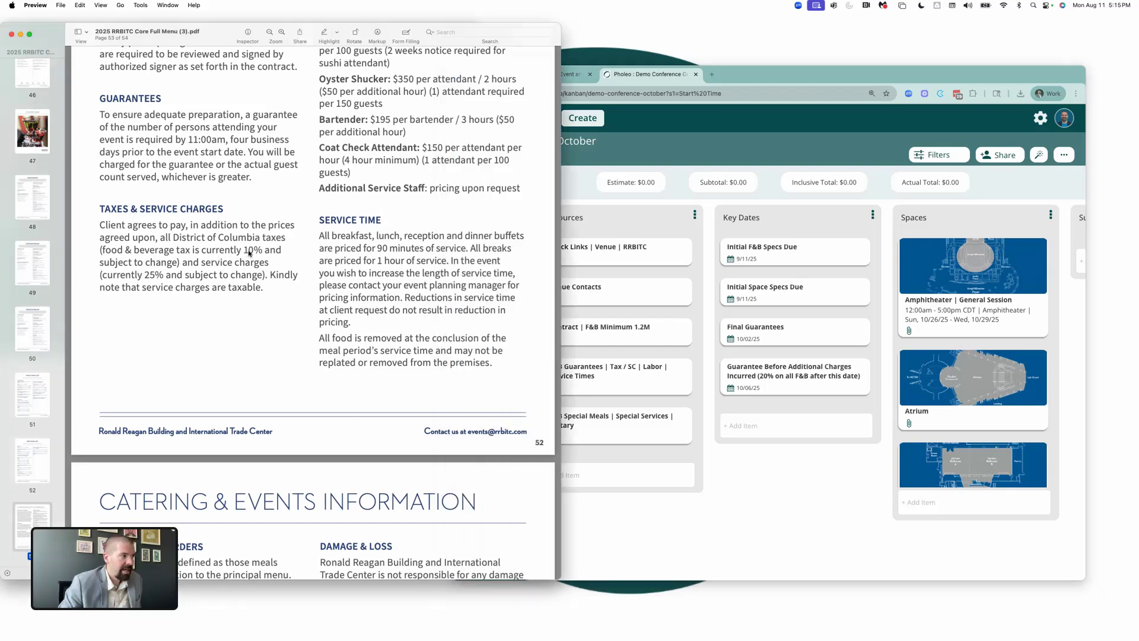
pyautogui.moveTo(145, 277); pyautogui.dragTo(170, 276)
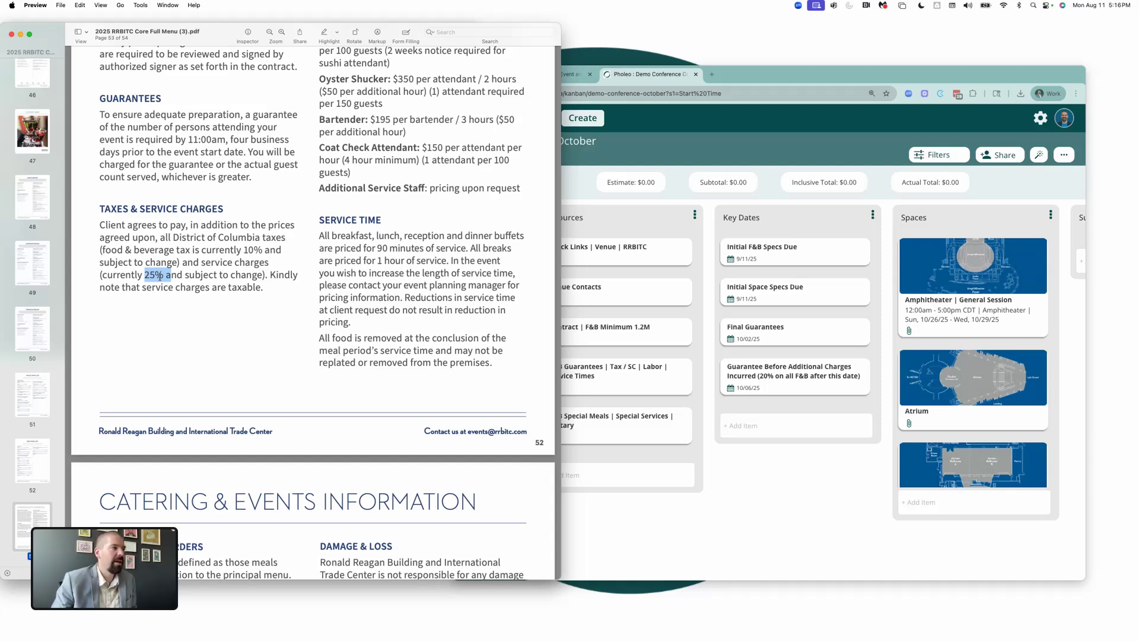
pyautogui.click(845, 295)
pyautogui.click(210, 254)
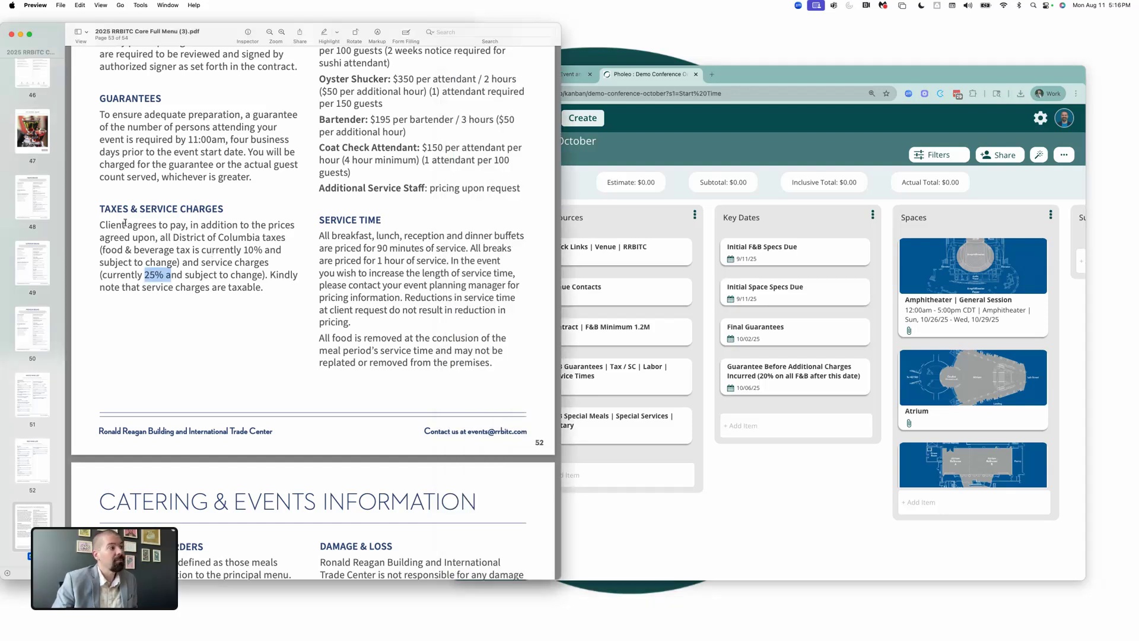
# - Return to the Pholeo board in Chrome, open its available categories and start a new category
pyautogui.click(980, 238)
pyautogui.click(1065, 156)
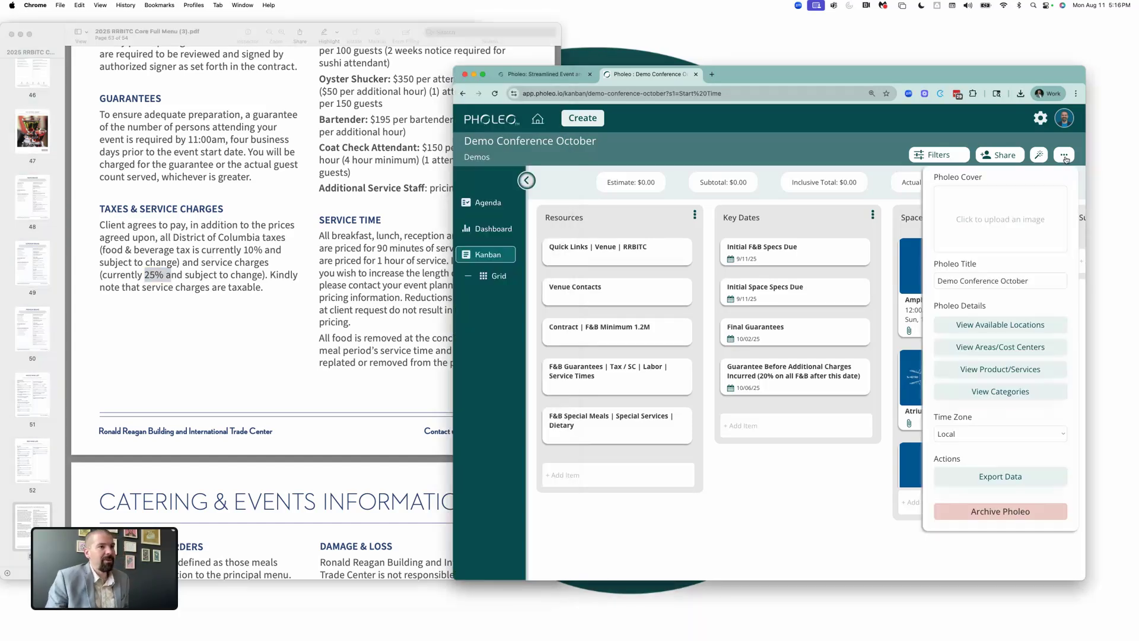
pyautogui.click(1007, 399)
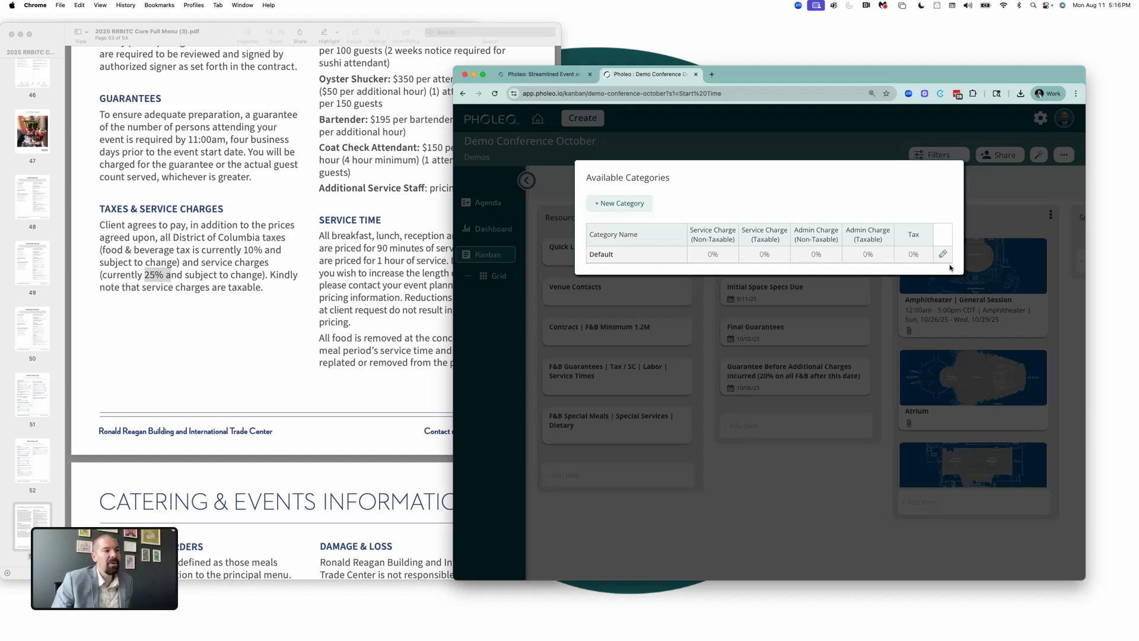
pyautogui.click(620, 203)
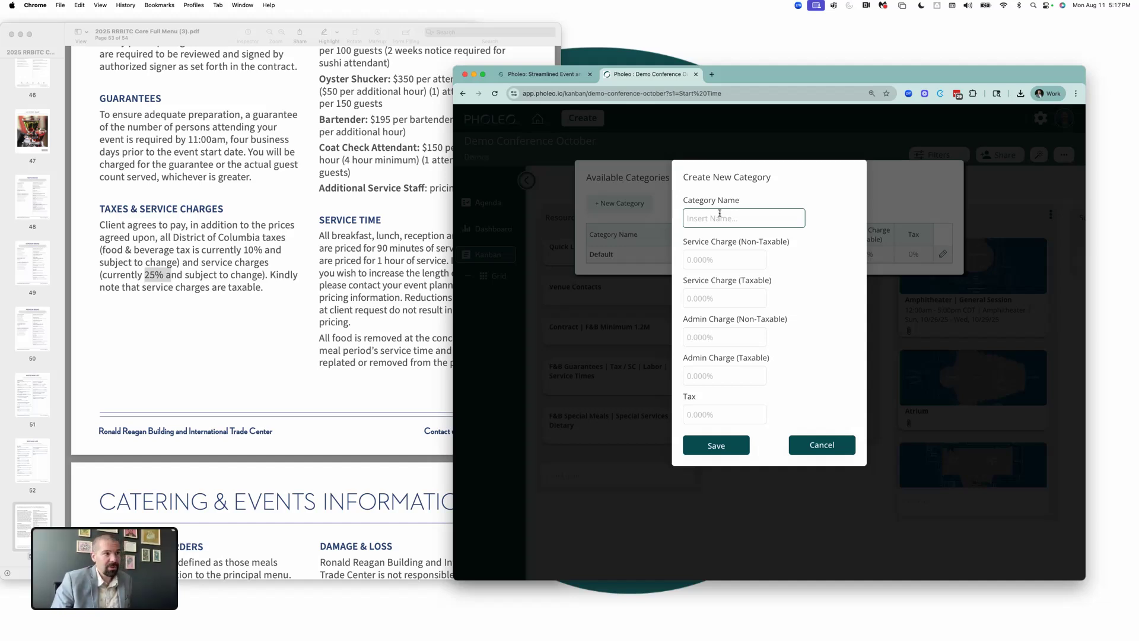
pyautogui.click(721, 260)
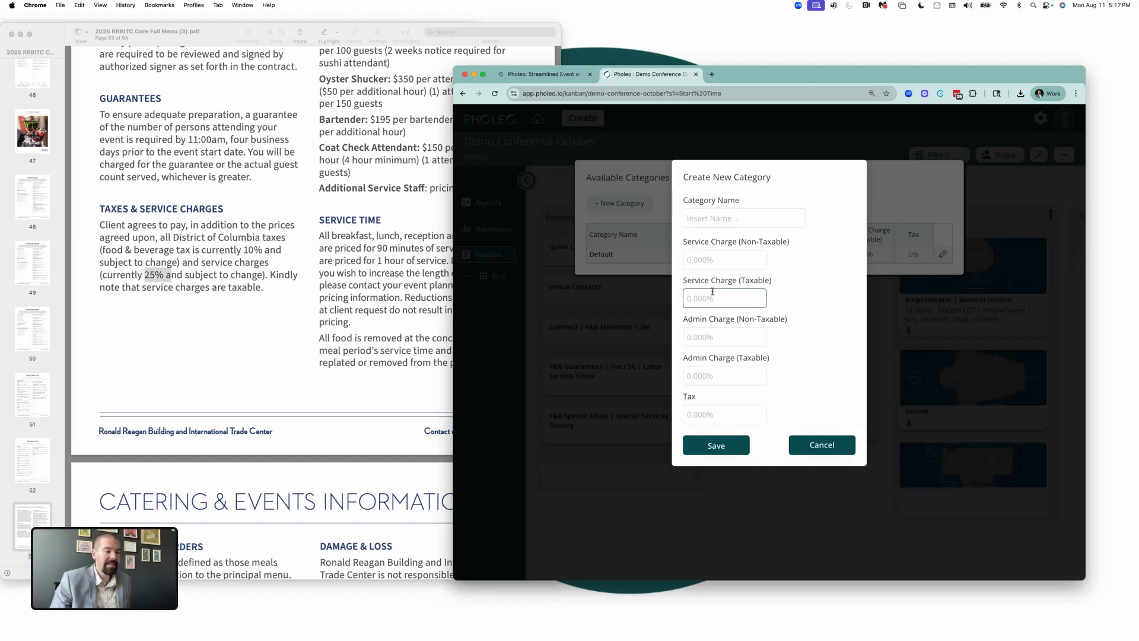
pyautogui.click(709, 219)
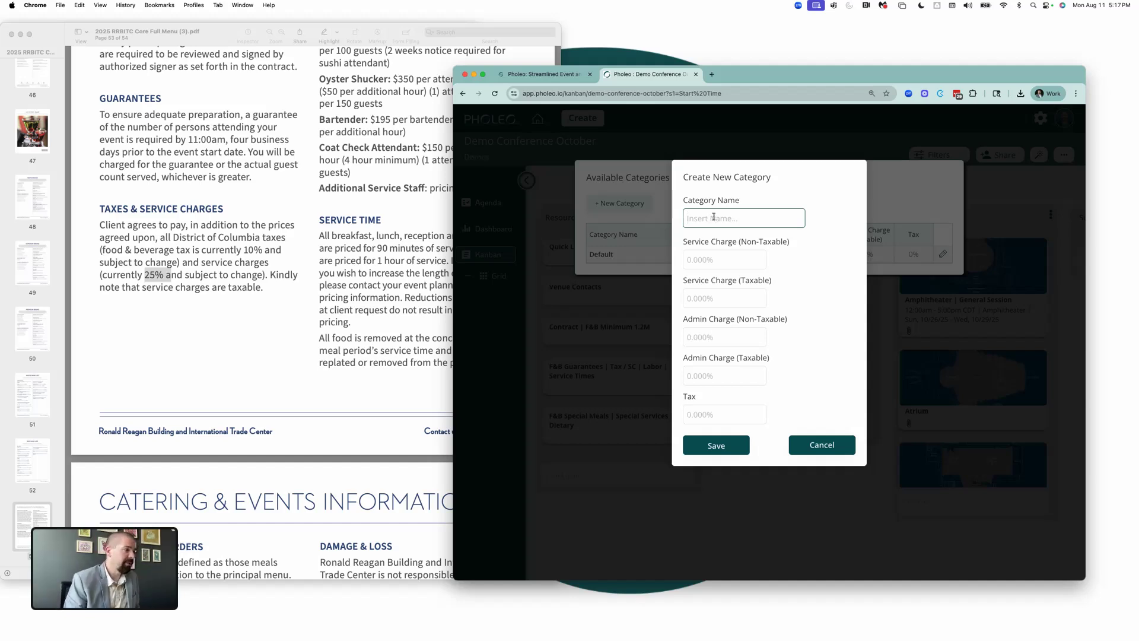
# - Name the new category "F&B_RRBITC"
pyautogui.click(714, 217)
pyautogui.write('RRBITC')
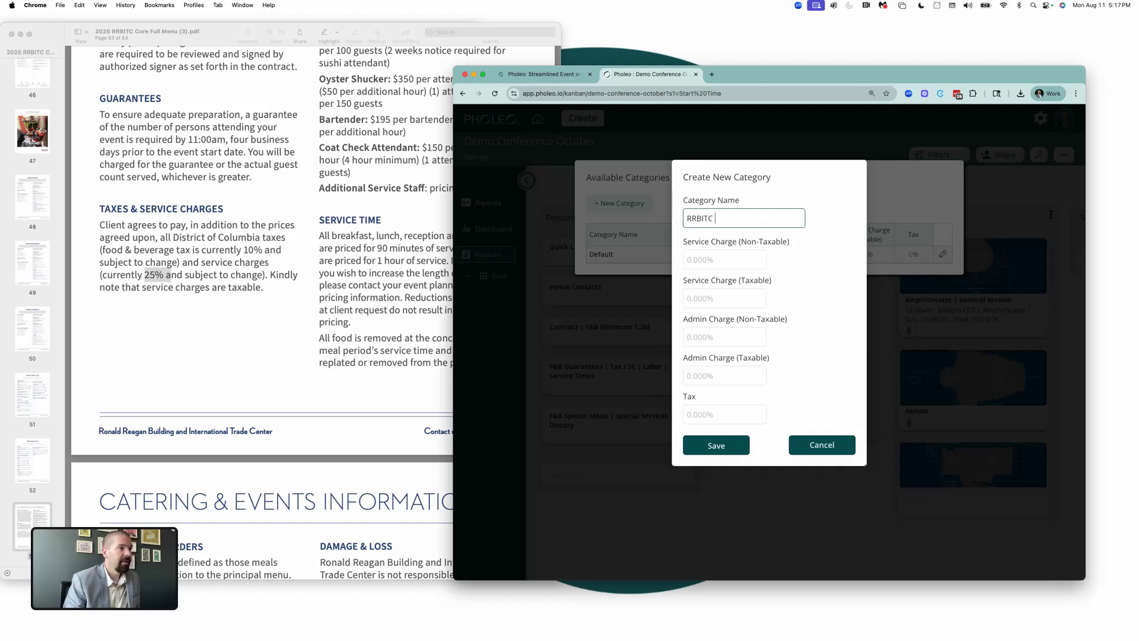
pyautogui.write(' F&B')
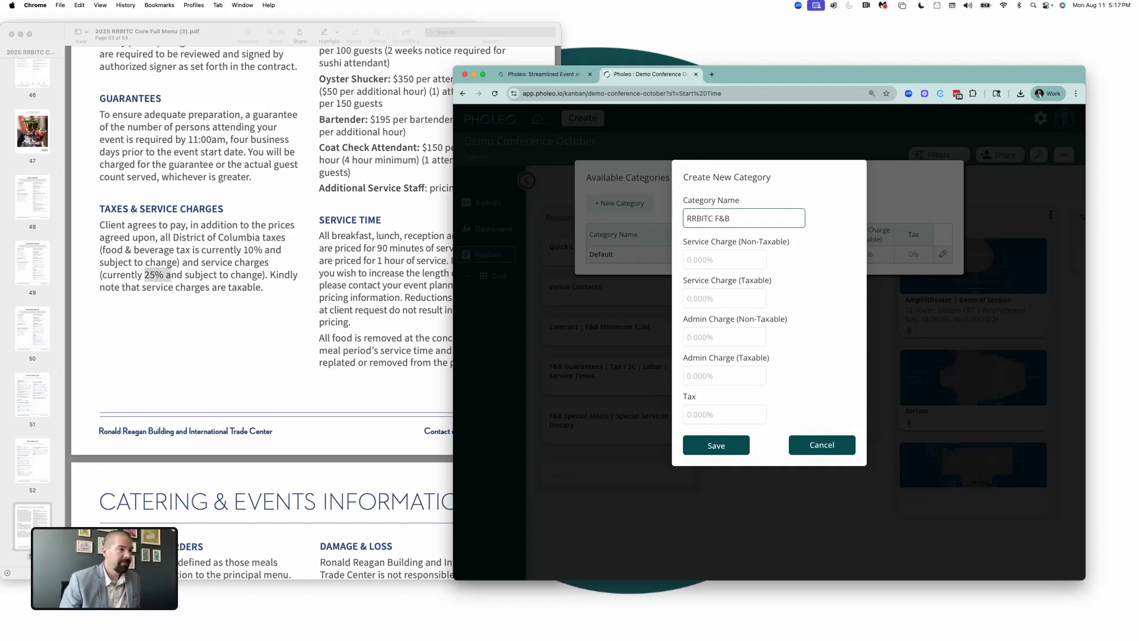
pyautogui.hotkey('shift', 'Left')
pyautogui.hotkey('shift', 'Left')
pyautogui.hotkey('shift', 'Left')
pyautogui.hotkey('shift', 'Left')
pyautogui.press('BackSpace')
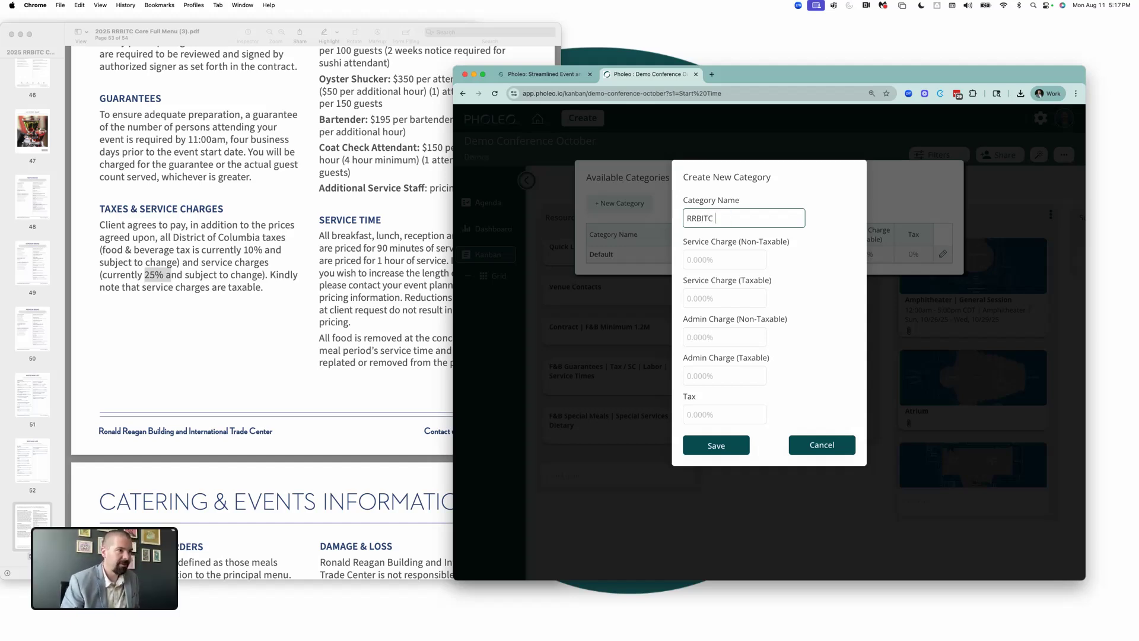
pyautogui.click(686, 218)
pyautogui.write('F&B_')
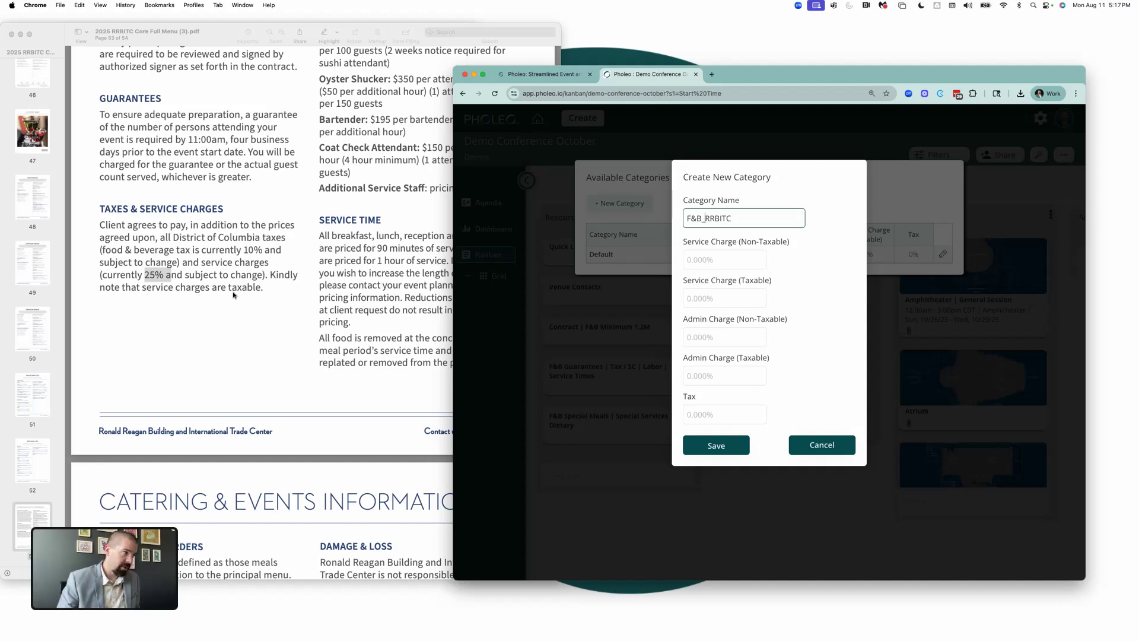
# - Set the new category's taxable service charge to 25% and tax to 10%, and save it
pyautogui.click(716, 299)
pyautogui.write('0%')
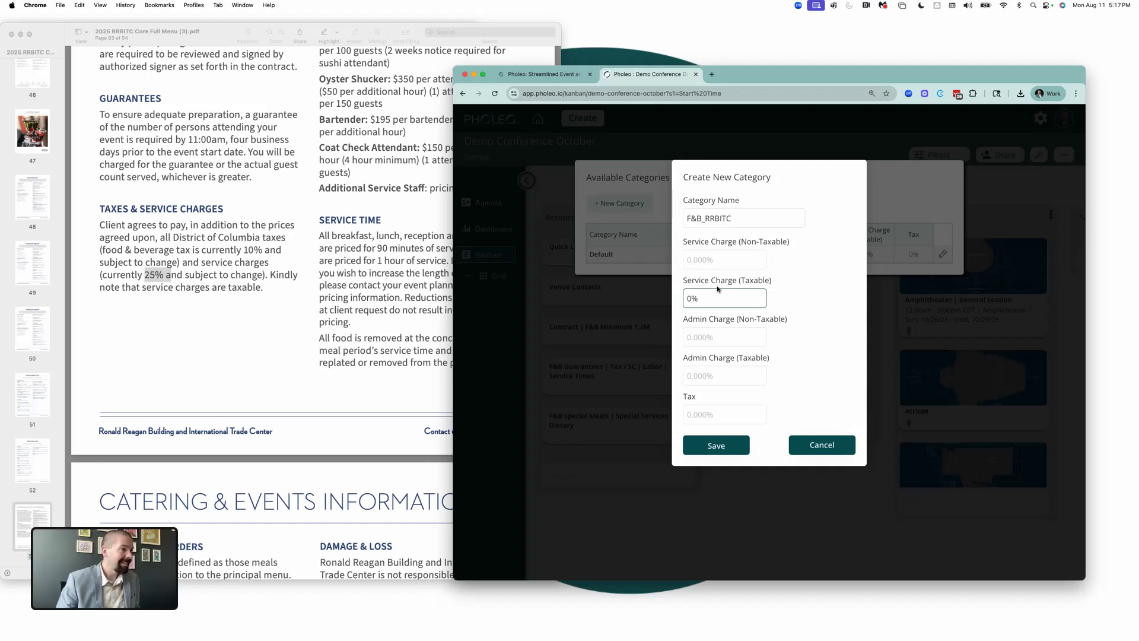
pyautogui.write('25')
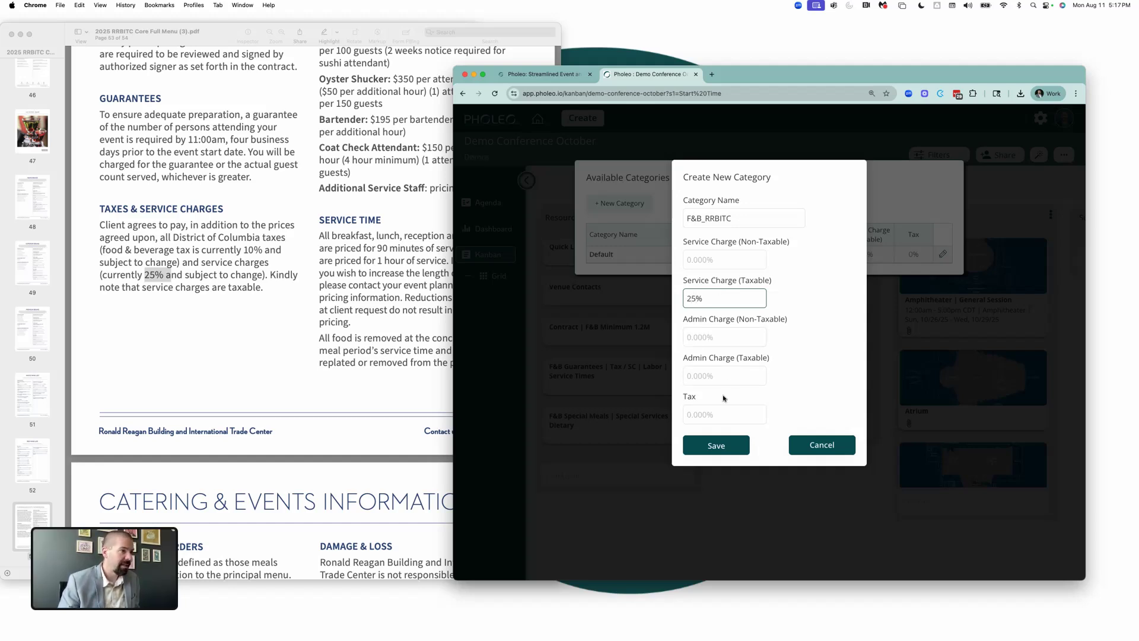
pyautogui.click(712, 414)
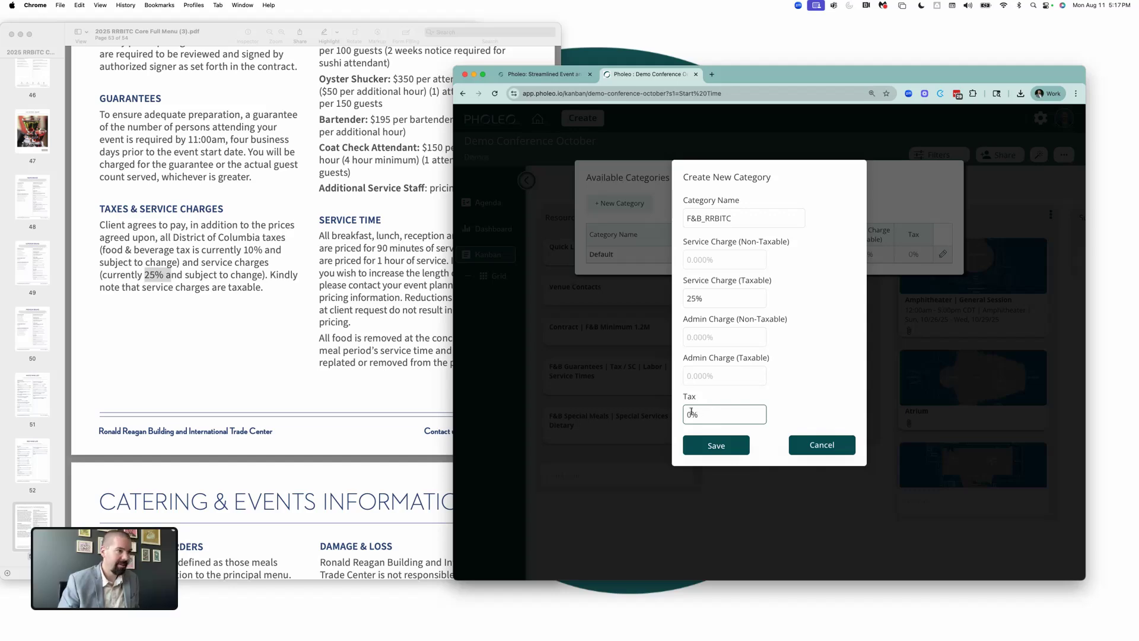
pyautogui.write('10')
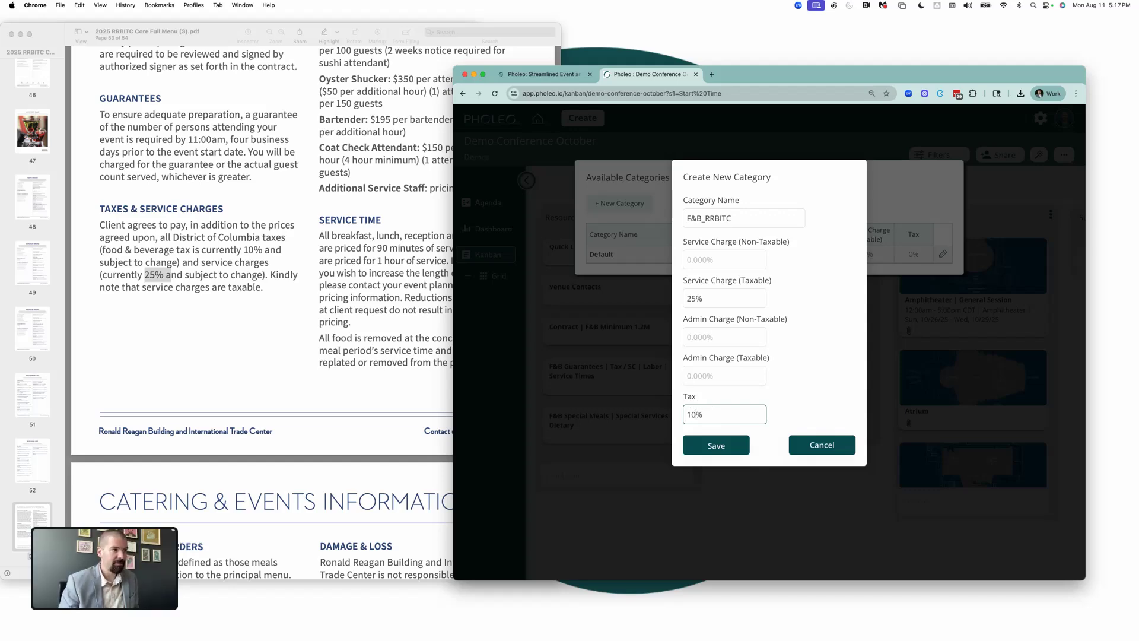
pyautogui.click(723, 446)
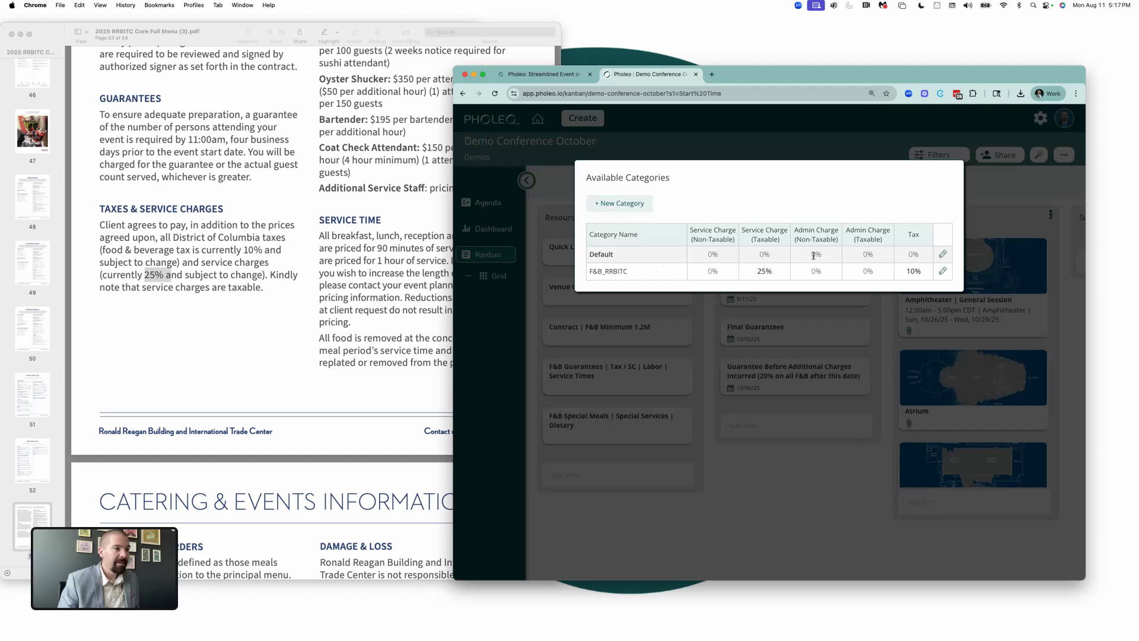
# - Set the Default category's taxable service charge to 25% and tax to 10%, save it and close the category list
pyautogui.click(943, 256)
pyautogui.click(688, 299)
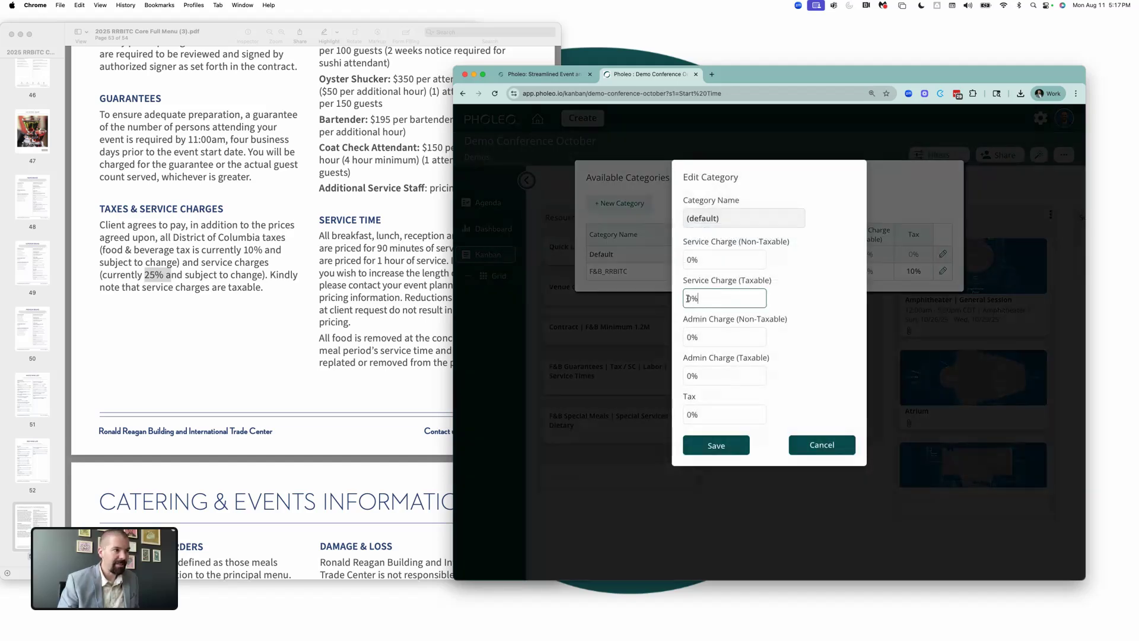
pyautogui.press('BackSpace')
pyautogui.write('25')
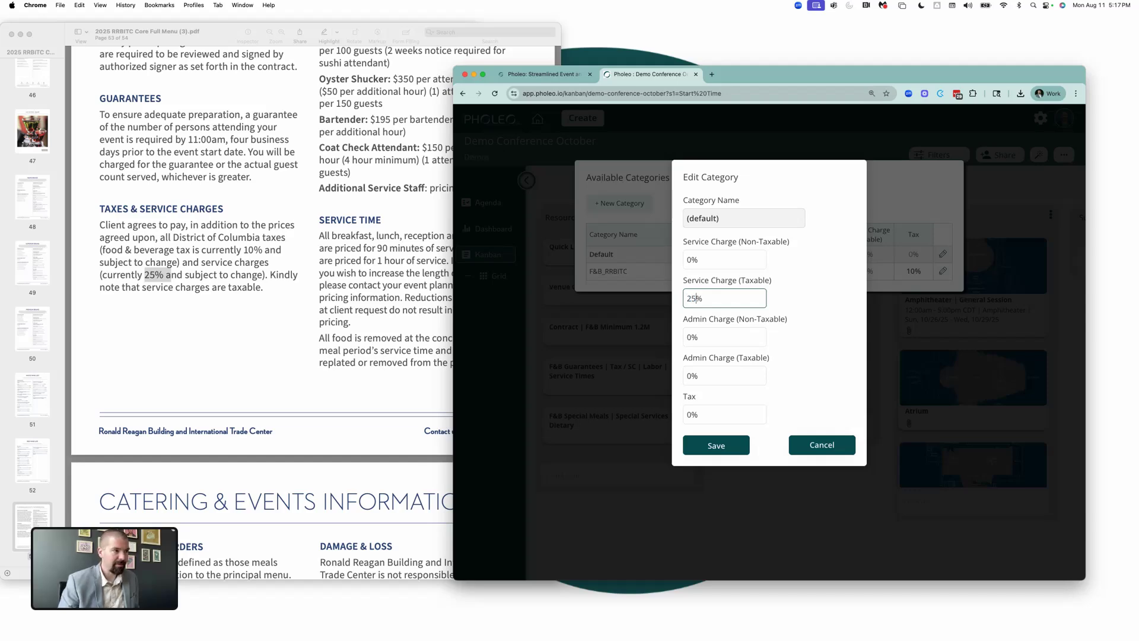
pyautogui.click(692, 414)
pyautogui.click(691, 414)
pyautogui.write('1')
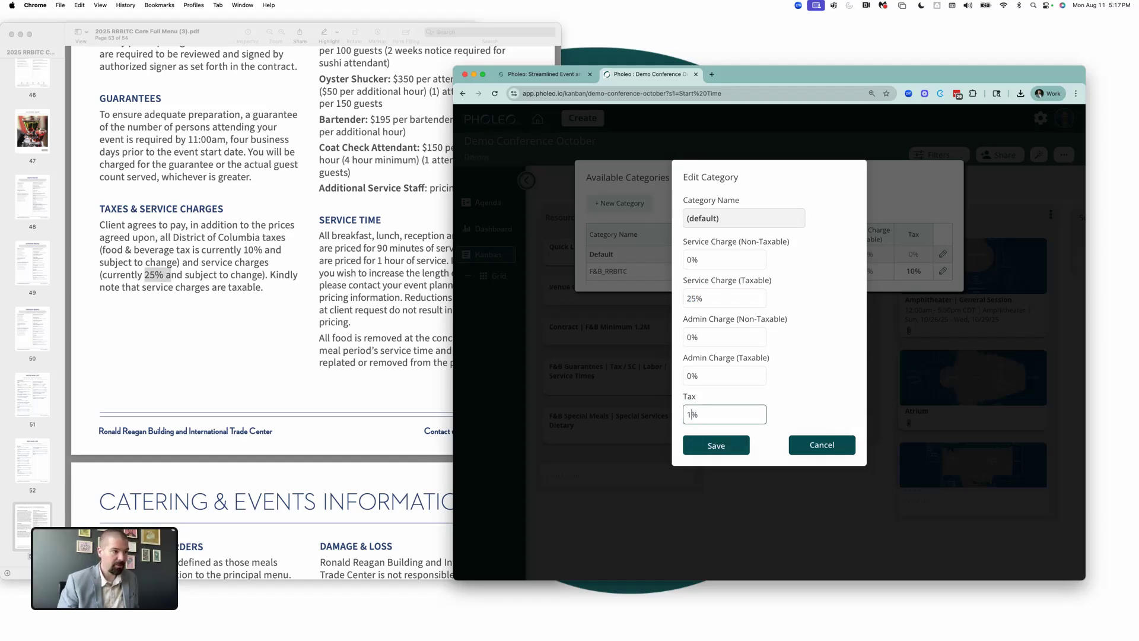
pyautogui.write('0')
pyautogui.click(718, 445)
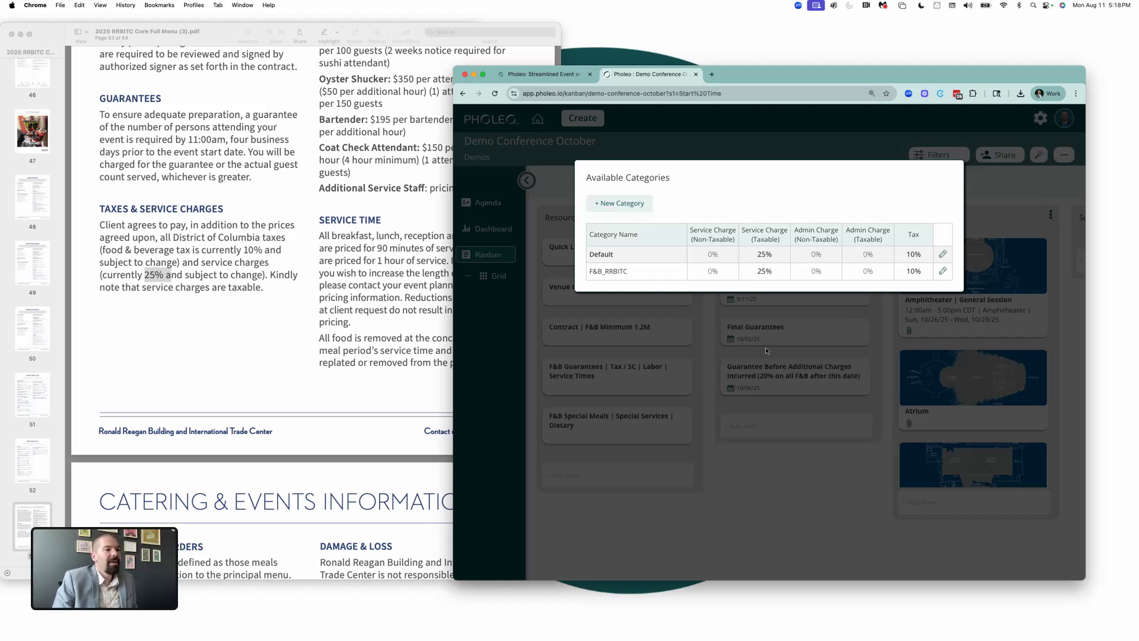
pyautogui.click(794, 335)
# - Add a new list named "Templates" after the Thu, Oct 30, 2025 list on the board
pyautogui.hscroll(1, 890, 297)
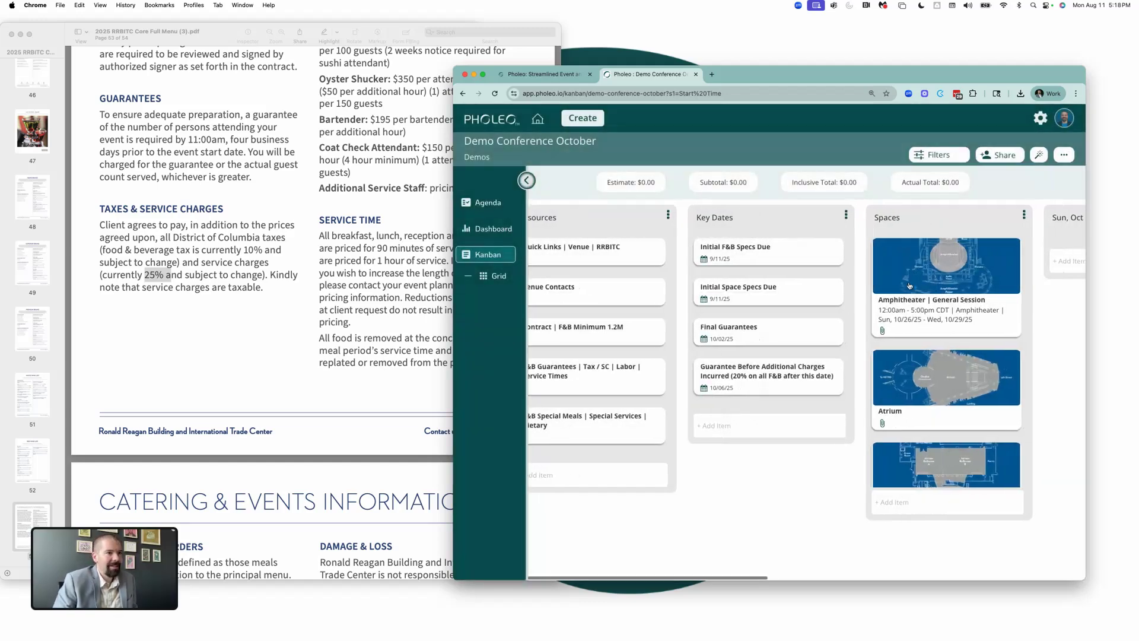
pyautogui.press('super+minus')
pyautogui.press('super+minus')
pyautogui.press('super+minus')
pyautogui.press('super+minus')
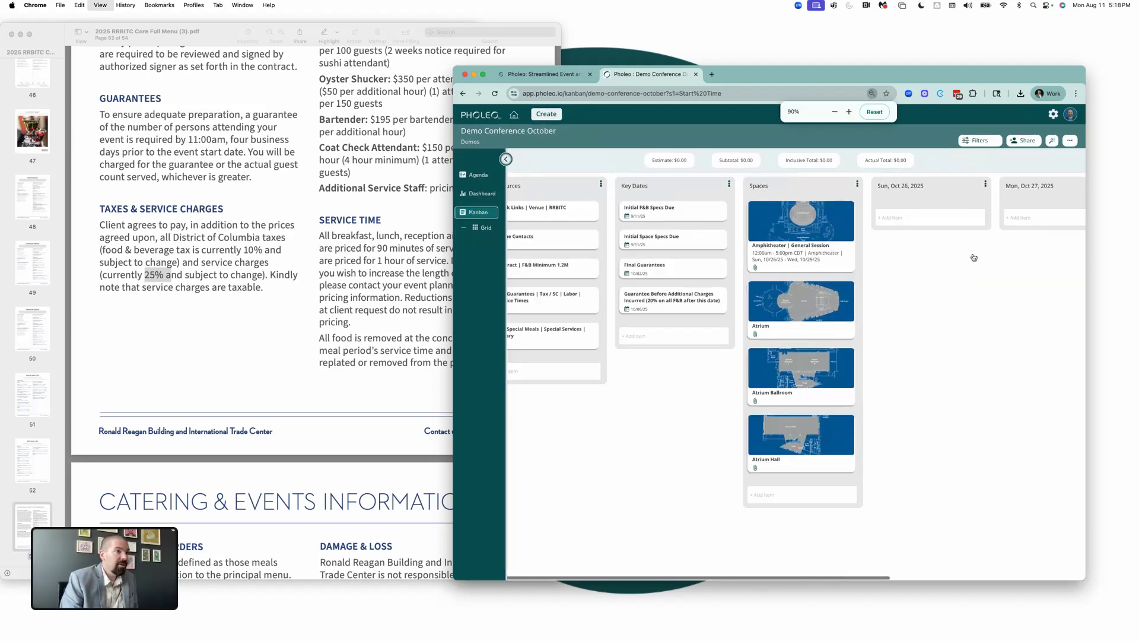
pyautogui.hscroll(5, 975, 257)
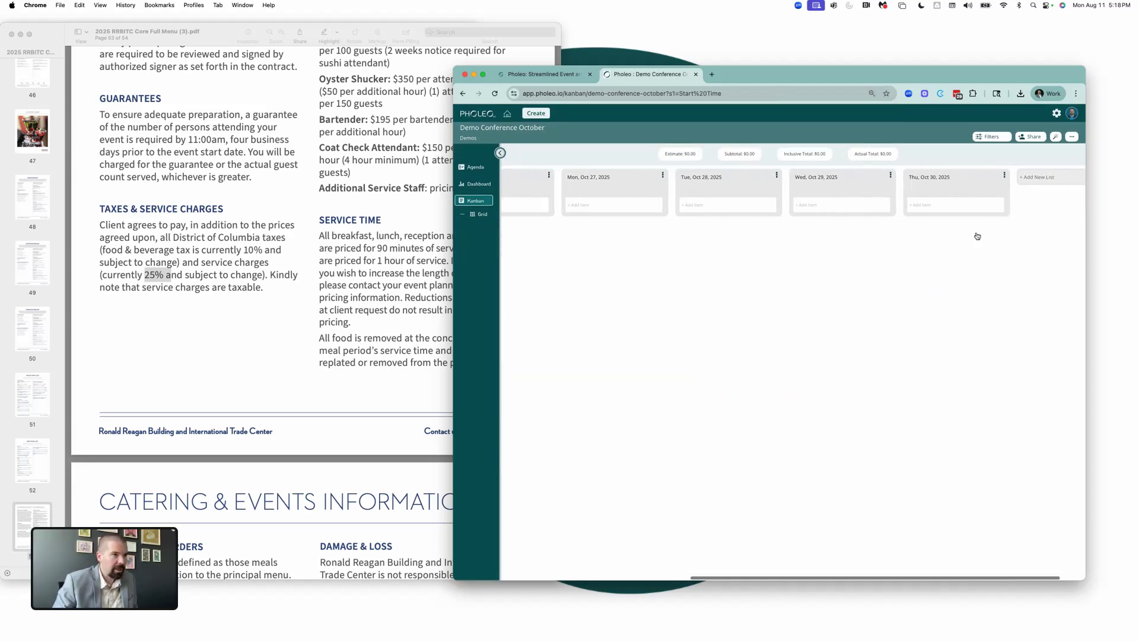
pyautogui.click(1003, 177)
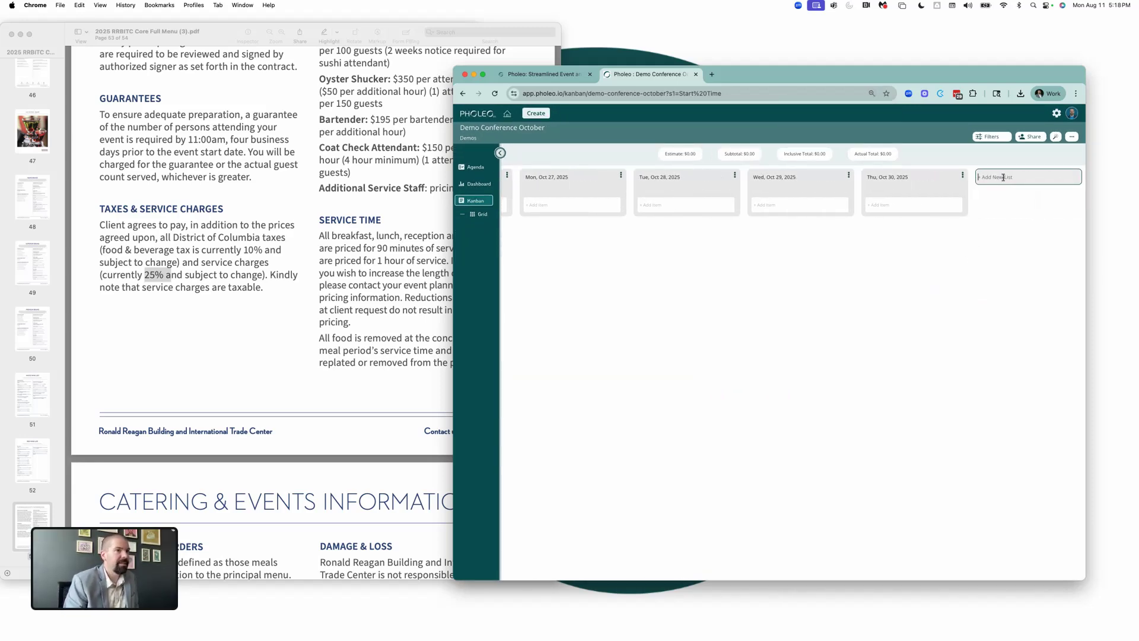
pyautogui.write('M')
pyautogui.write('e')
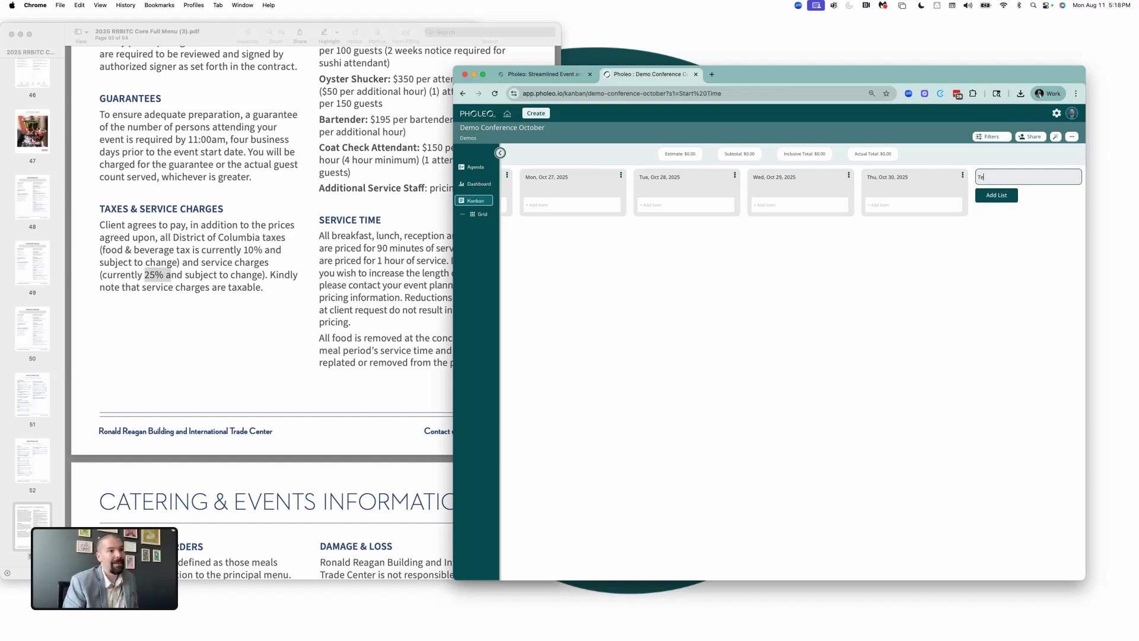
pyautogui.write('mplates')
pyautogui.press('Return')
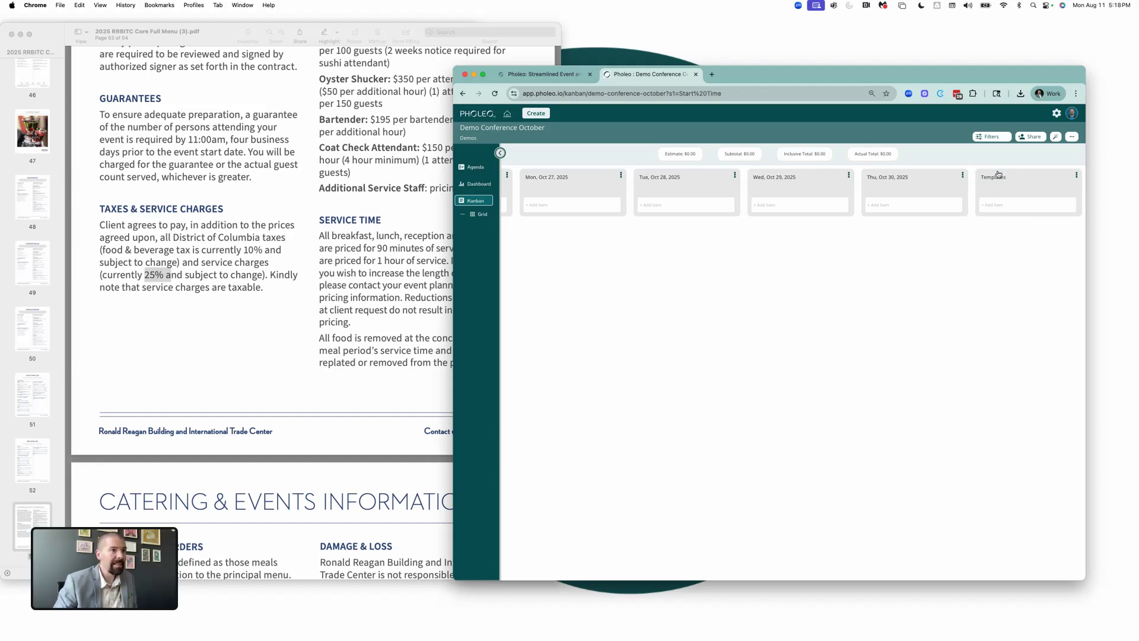
# - Move the Templates list between Spaces and Sun, Oct 26, 2025, and add an item named "Offices" to it
pyautogui.moveTo(999, 175); pyautogui.dragTo(919, 184)
pyautogui.click(870, 205)
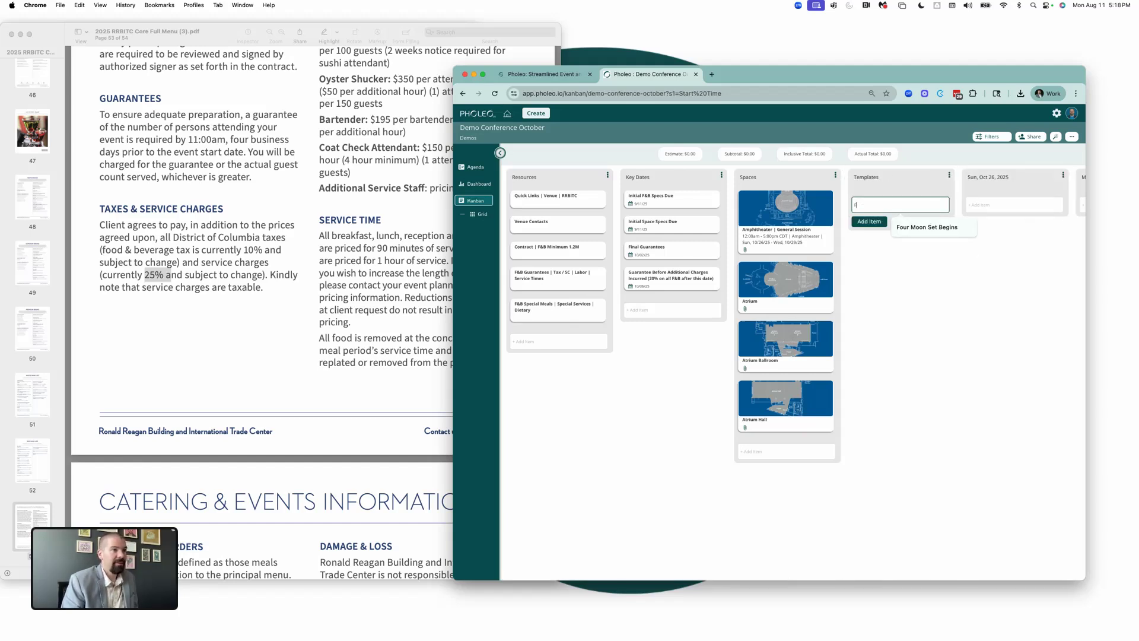
pyautogui.write('Offices')
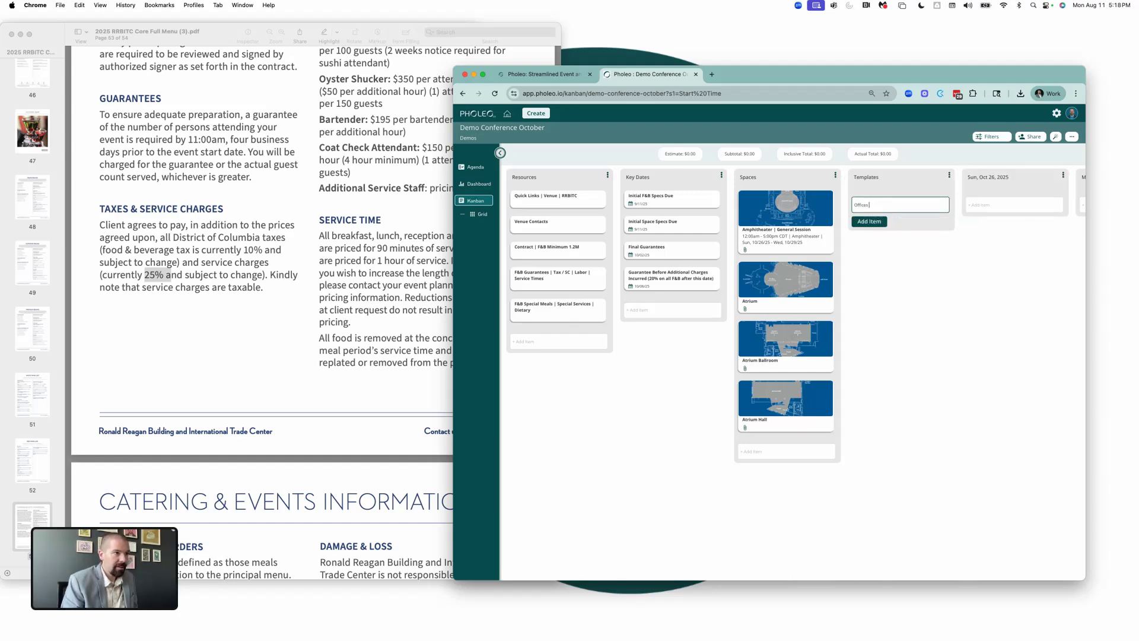
pyautogui.press('Return')
# - Open the Offices item in the Templates list and rename it "Office | Basic"
pyautogui.click(872, 202)
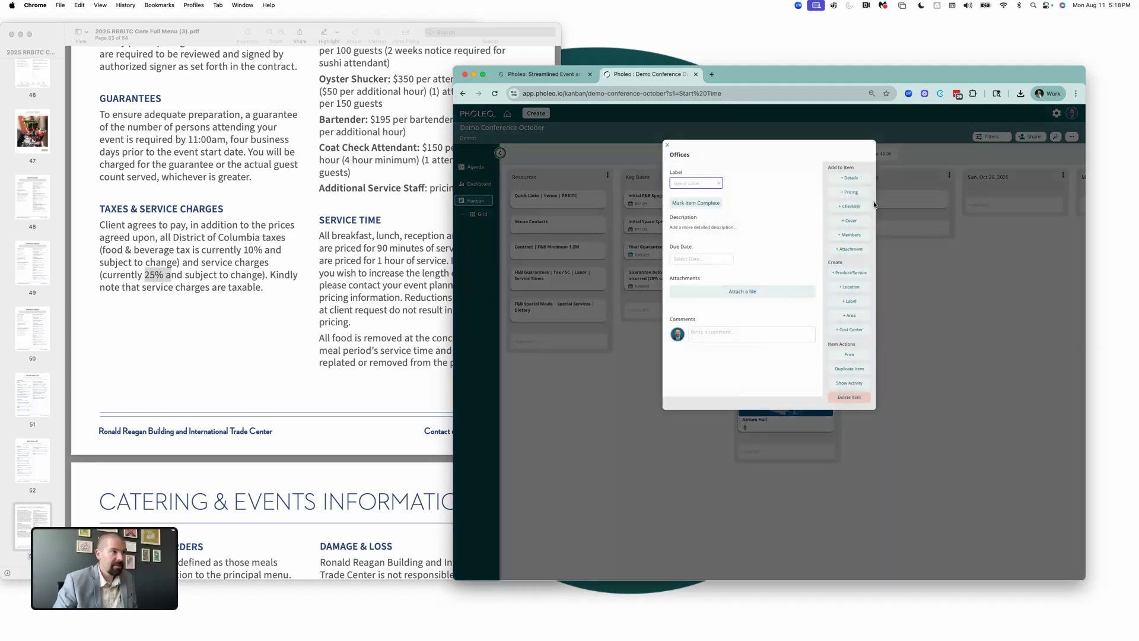
pyautogui.click(682, 155)
pyautogui.doubleClick(683, 155)
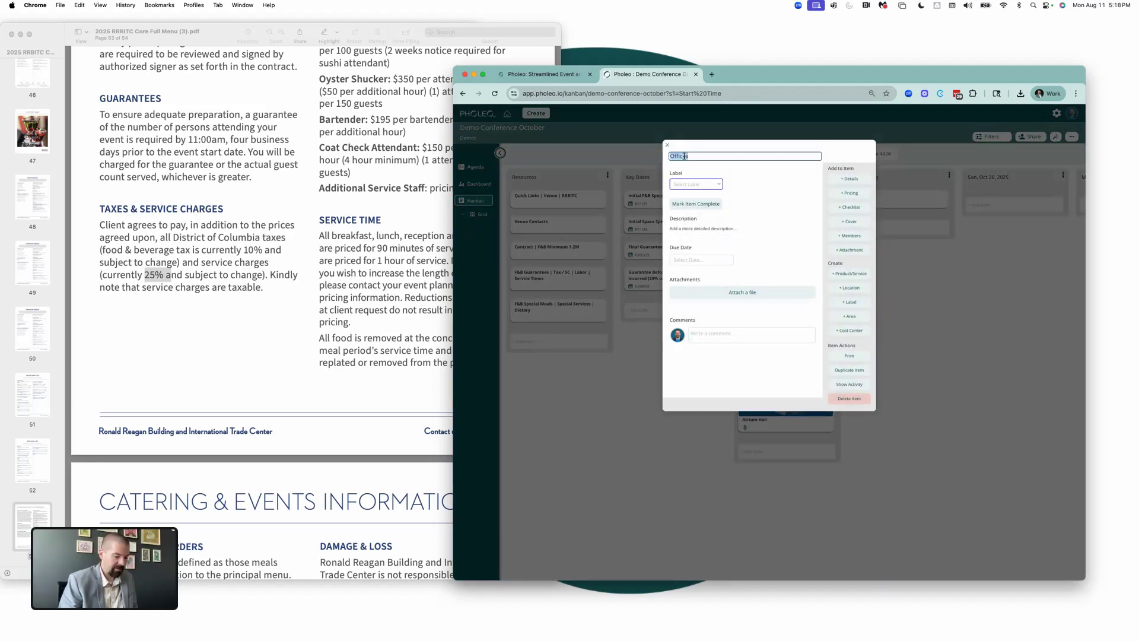
pyautogui.press('super+equal')
pyautogui.press('super+equal')
pyautogui.write('Off')
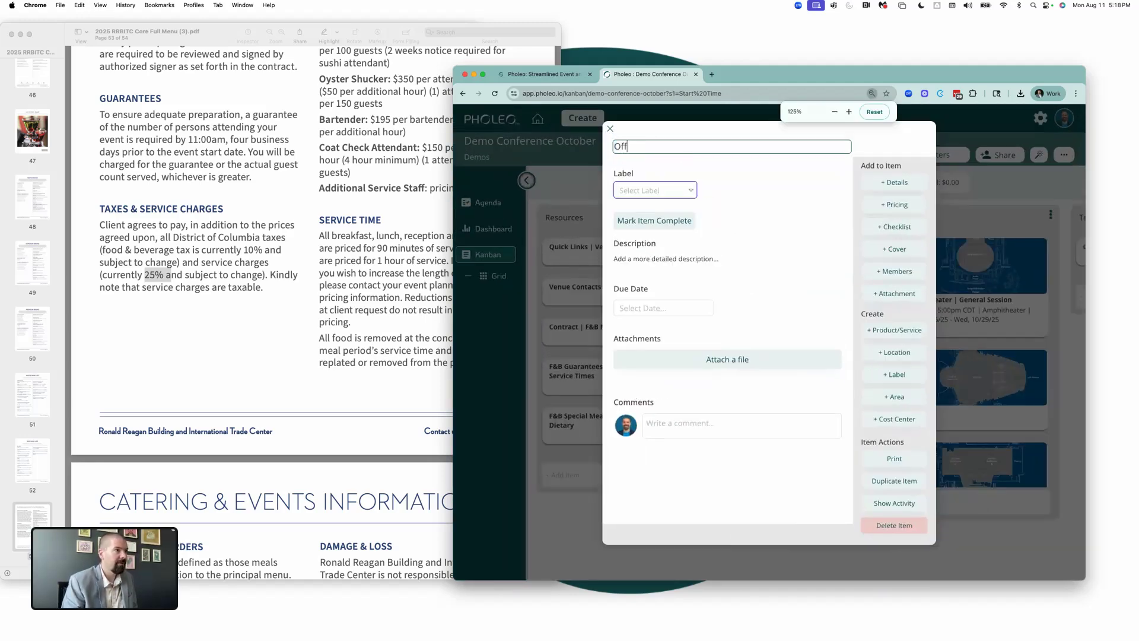
pyautogui.write('ice')
pyautogui.press('Return')
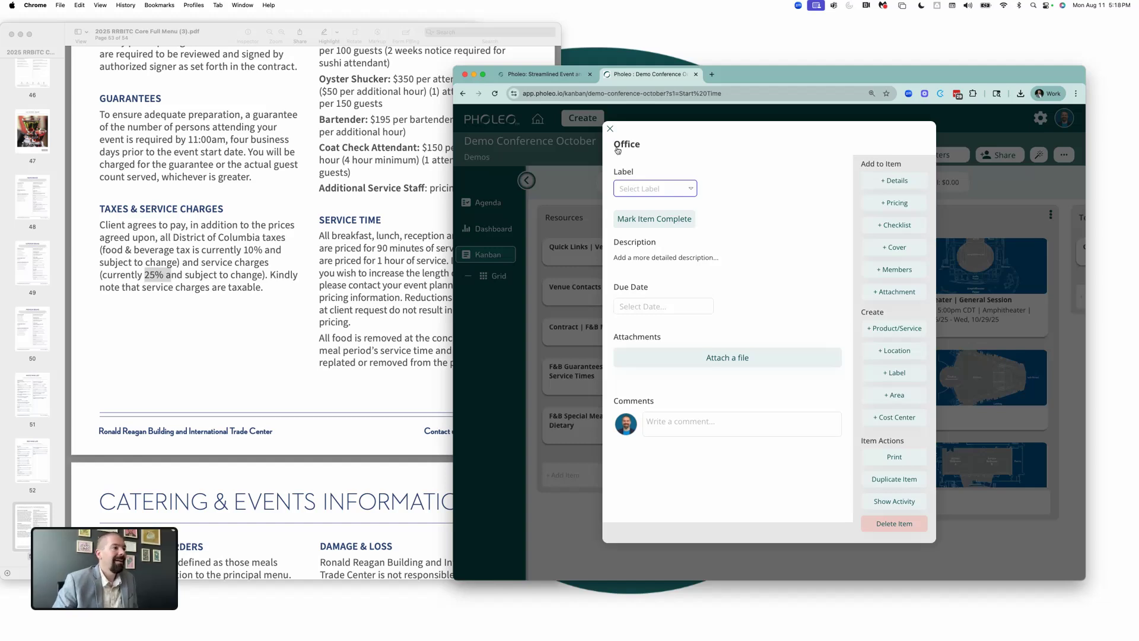
pyautogui.click(638, 146)
pyautogui.write('| Basic')
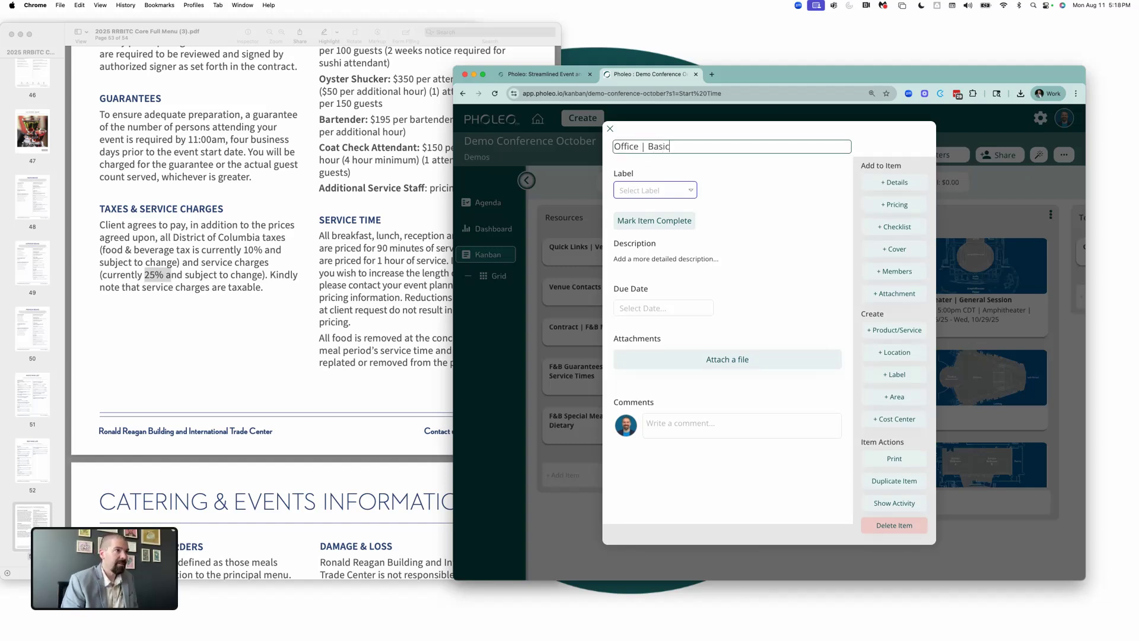
pyautogui.press('Return')
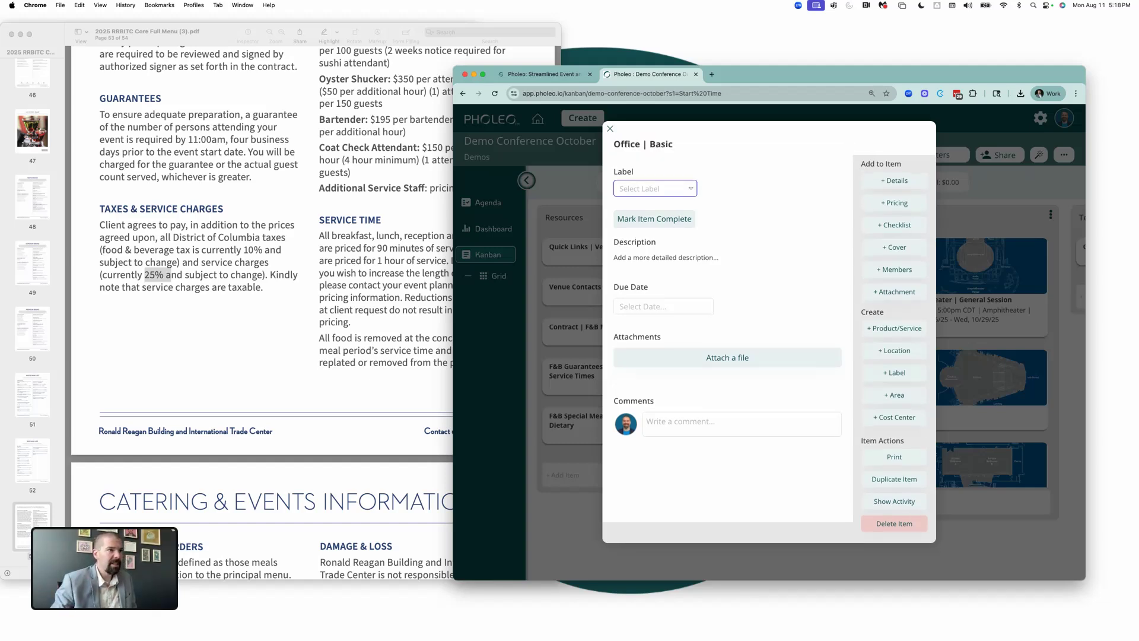
# - Switch to the RRBITC menu PDF in Preview and browse back through its pages to the Break Service section
pyautogui.click(342, 281)
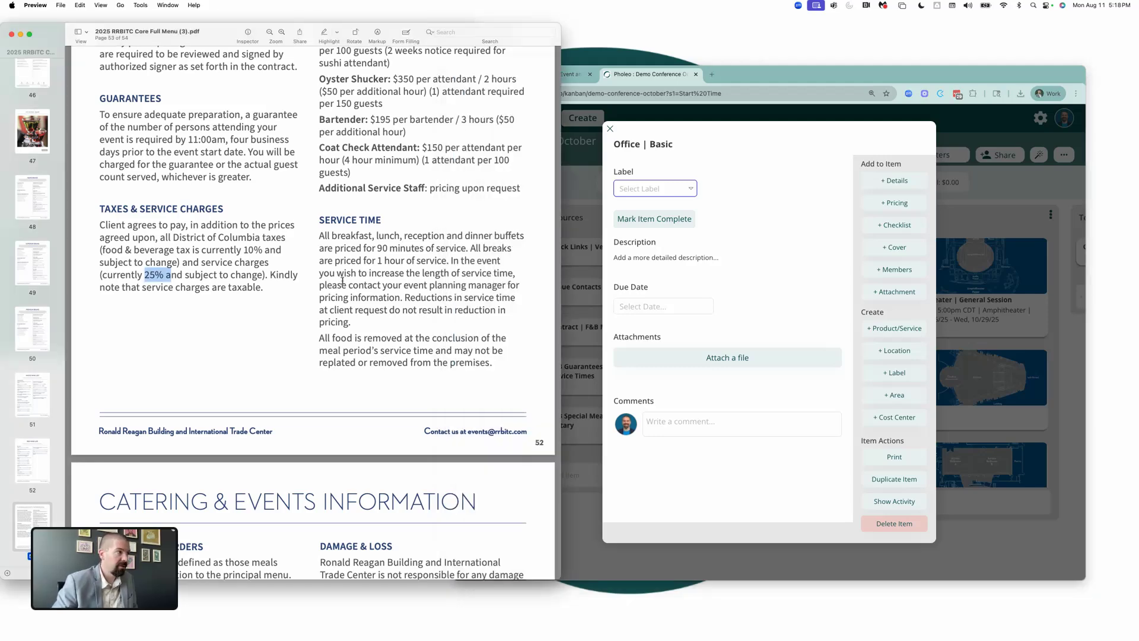
pyautogui.scroll(10, 54, 166)
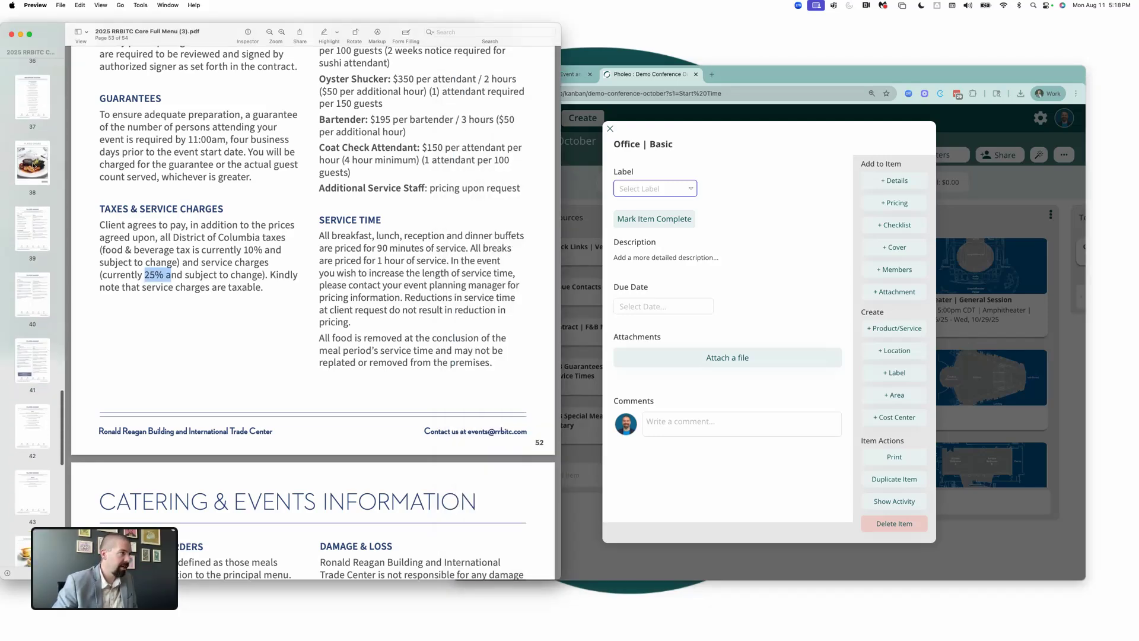
pyautogui.click(32, 238)
pyautogui.scroll(3, 34, 231)
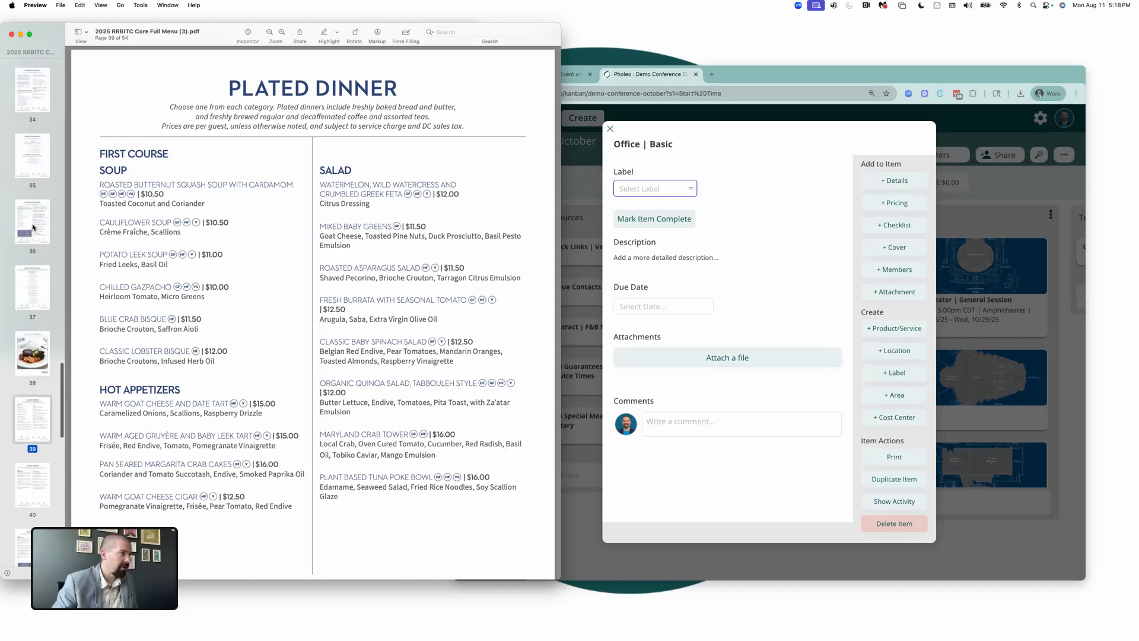
pyautogui.click(33, 227)
pyautogui.click(27, 160)
pyautogui.press('Up')
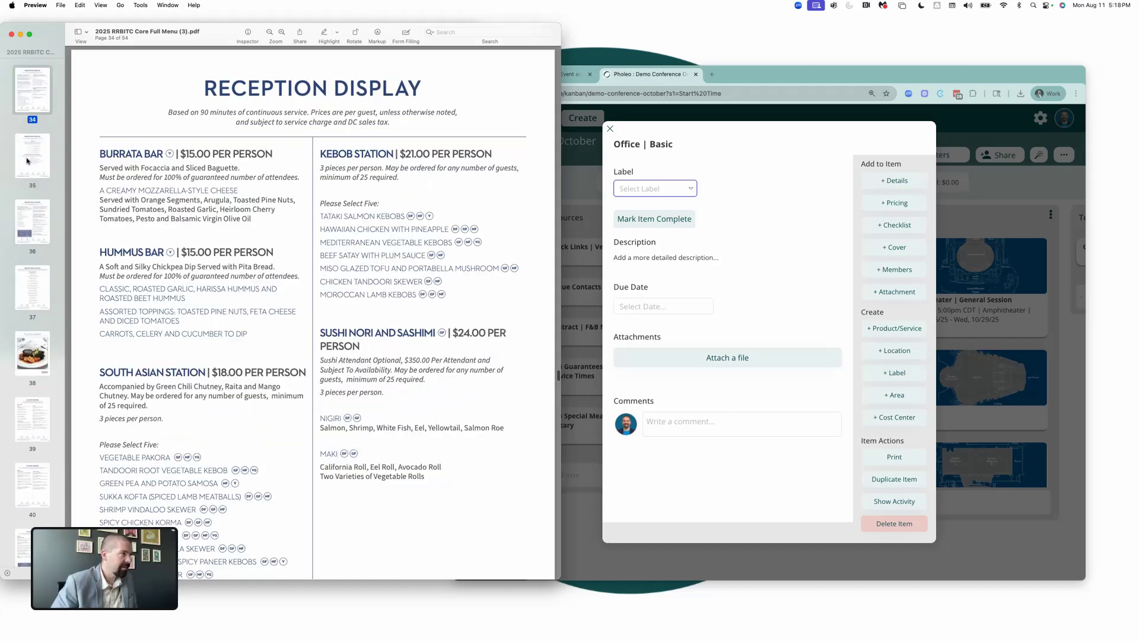
pyautogui.press('Up')
pyautogui.press('Up')
pyautogui.press('Up')
pyautogui.press('Up')
pyautogui.press('Up')
pyautogui.press('Up')
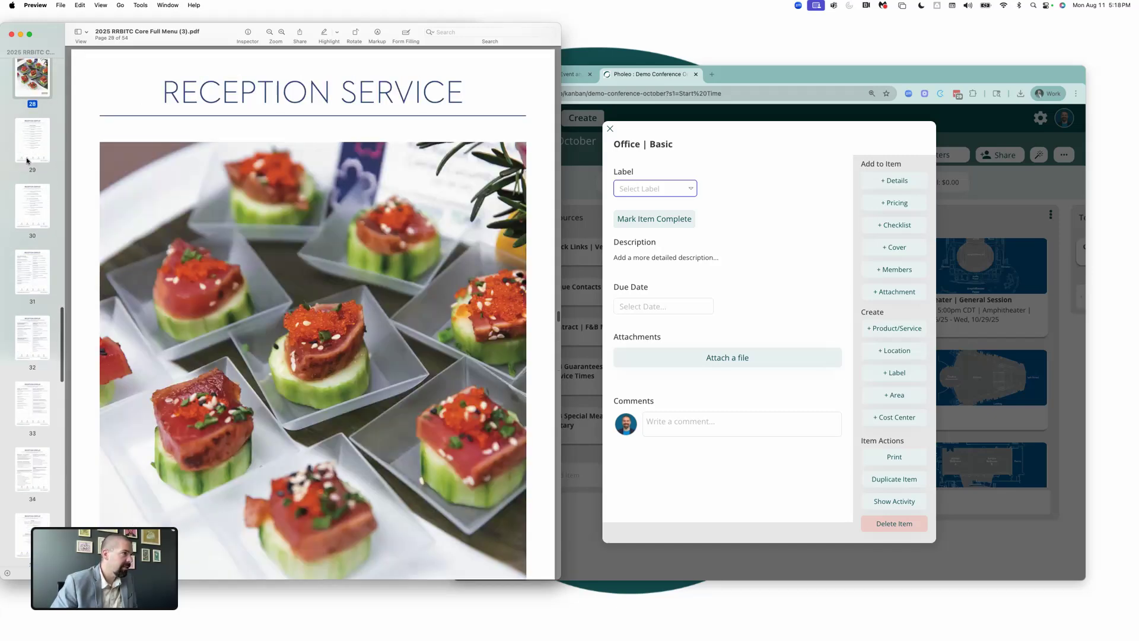
pyautogui.press('Up')
pyautogui.press('Up')
pyautogui.press('Up')
pyautogui.press('Up')
pyautogui.press('Up')
pyautogui.press('Up')
pyautogui.press('Up')
pyautogui.press('Up')
pyautogui.press('Up')
pyautogui.press('Up')
pyautogui.press('Up')
pyautogui.press('Up')
pyautogui.press('Up')
pyautogui.press('Up')
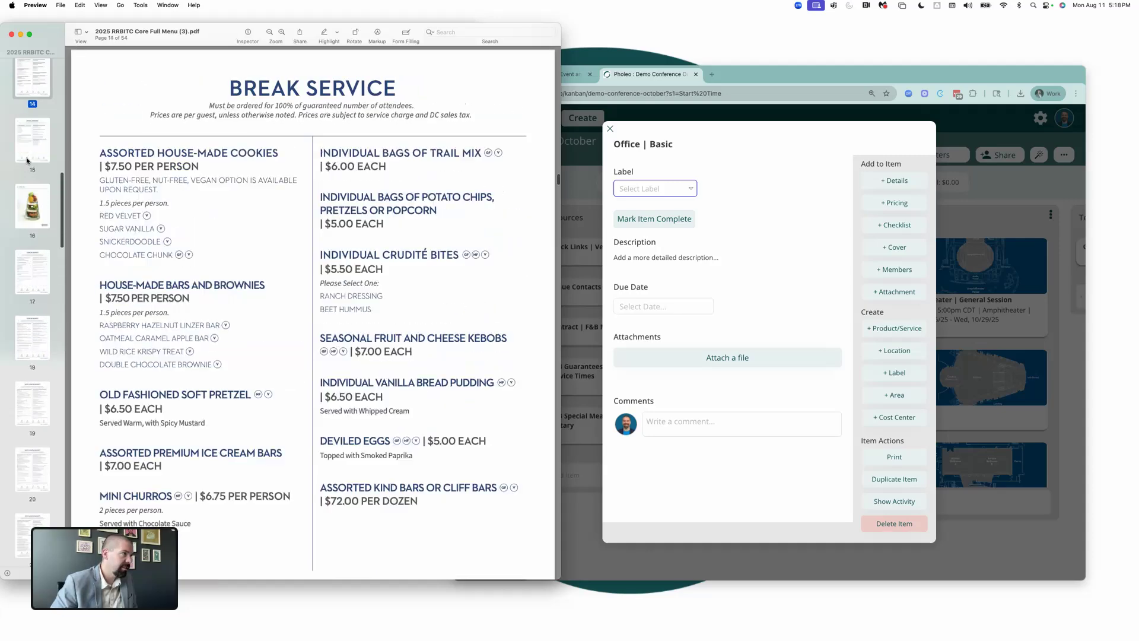
# - Examine the Break Service pages for food and beverage pricing, including the per-gallon coffee price on page 13
pyautogui.press('Down')
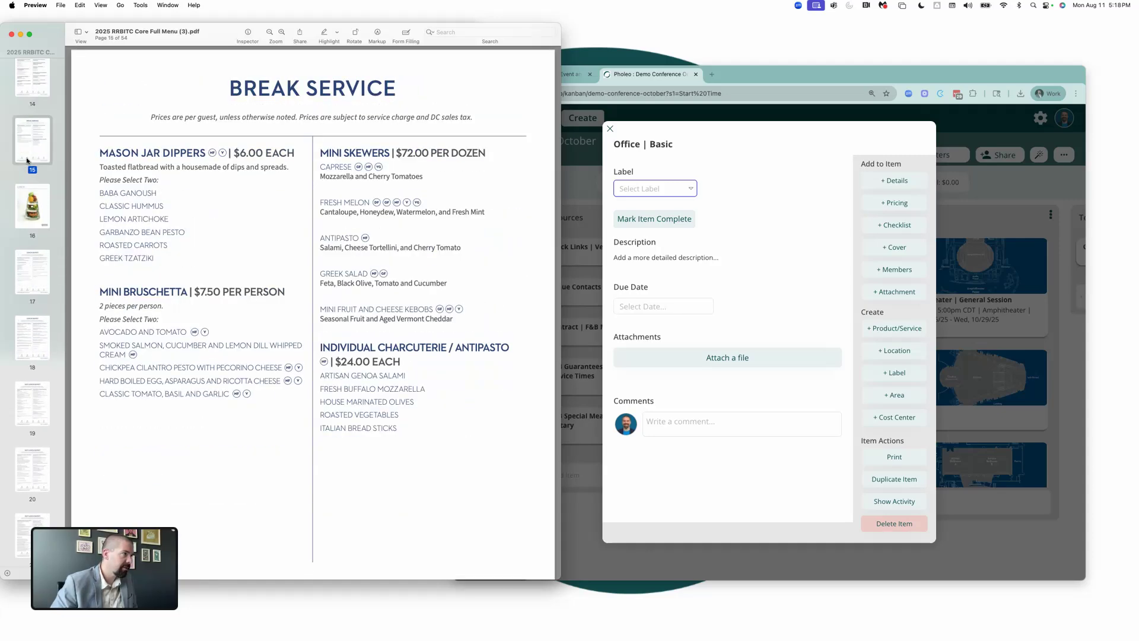
pyautogui.press('Up')
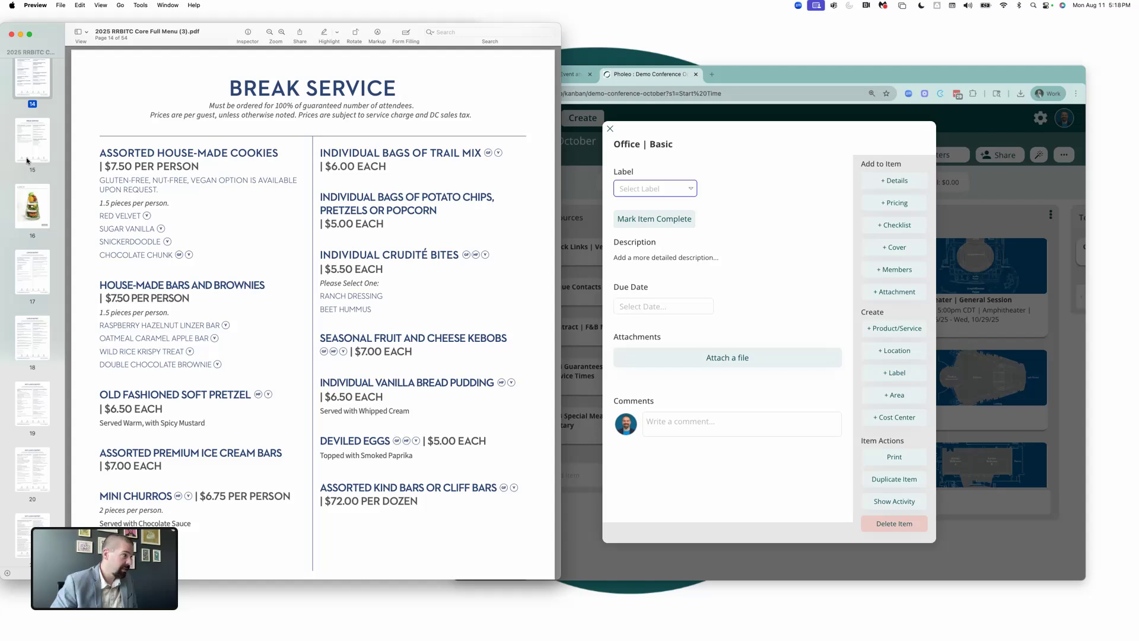
pyautogui.press('Up')
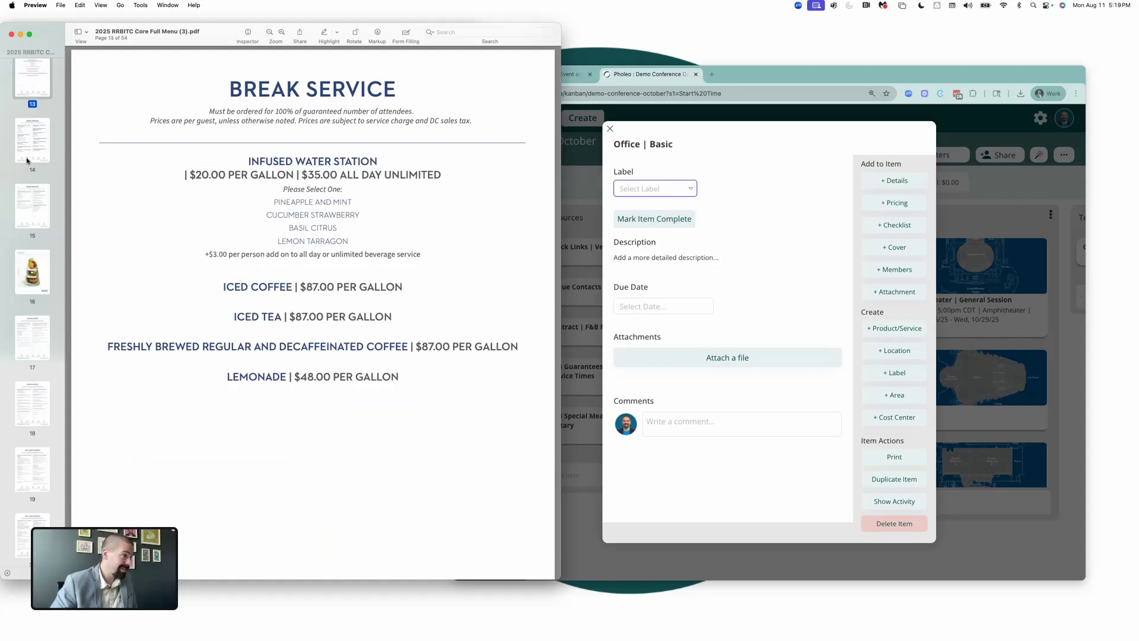
pyautogui.press('Up')
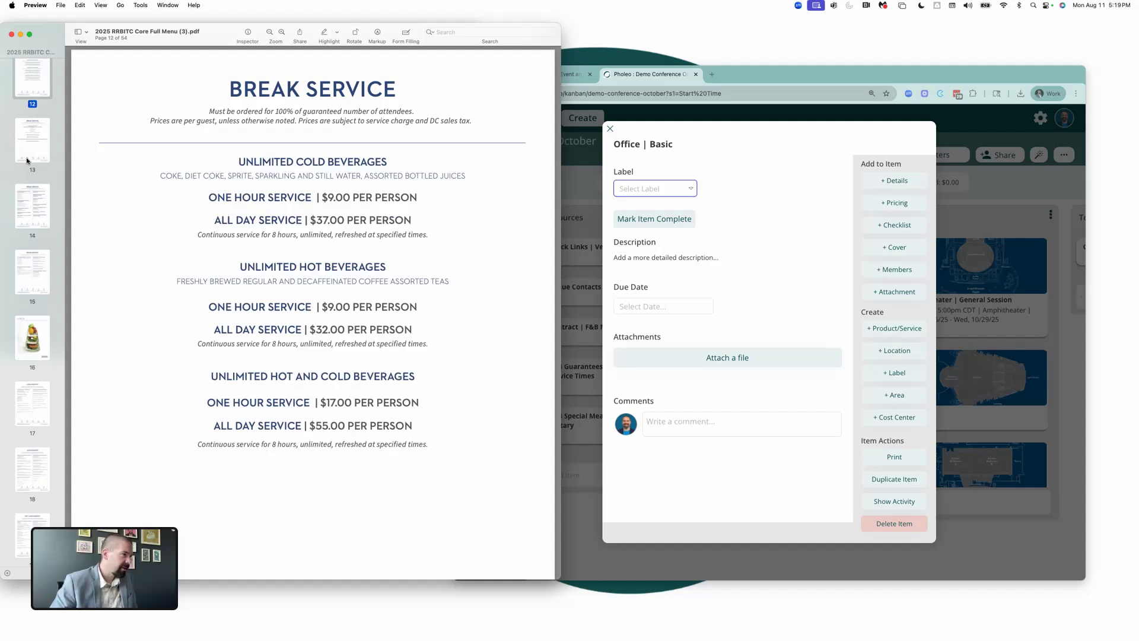
pyautogui.press('Up')
pyautogui.press('Down')
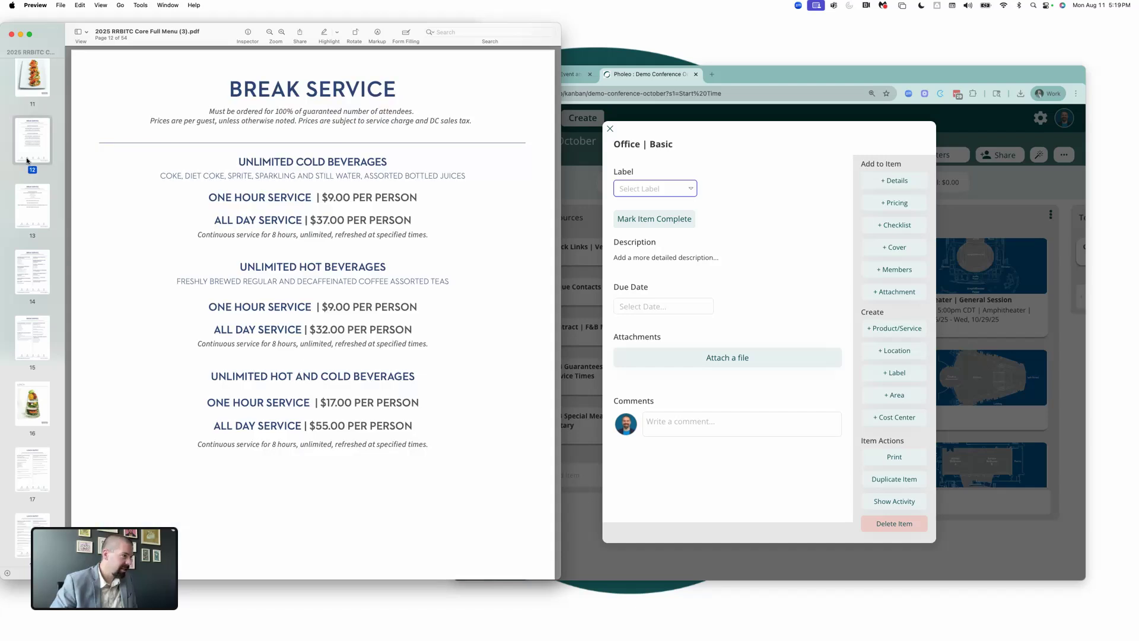
pyautogui.press('Down')
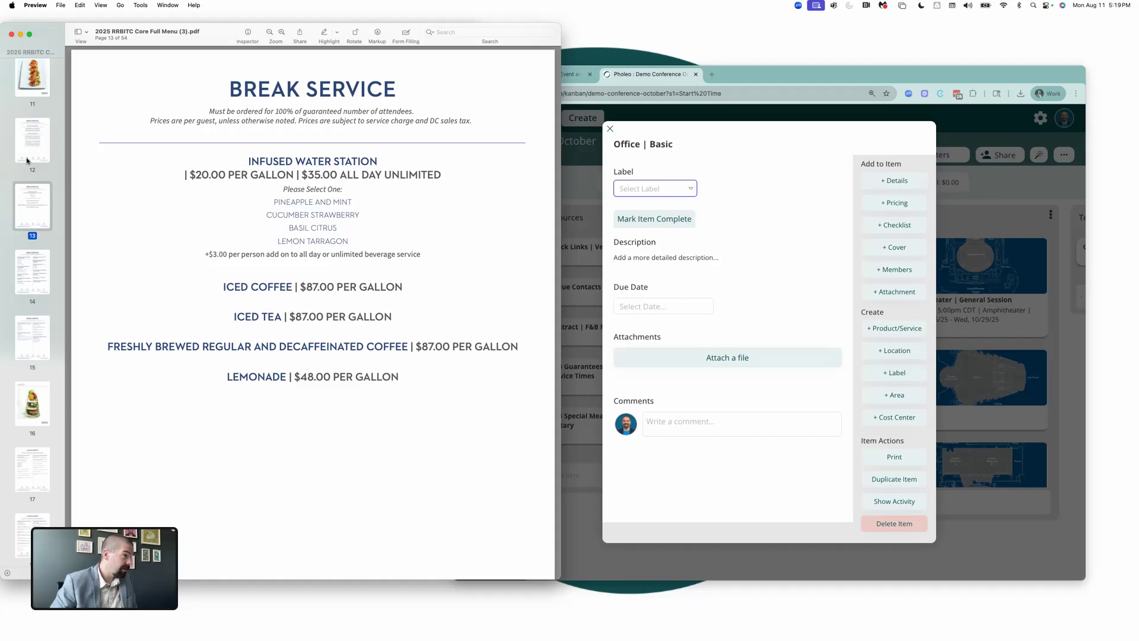
pyautogui.moveTo(422, 347); pyautogui.dragTo(449, 347)
pyautogui.click(454, 352)
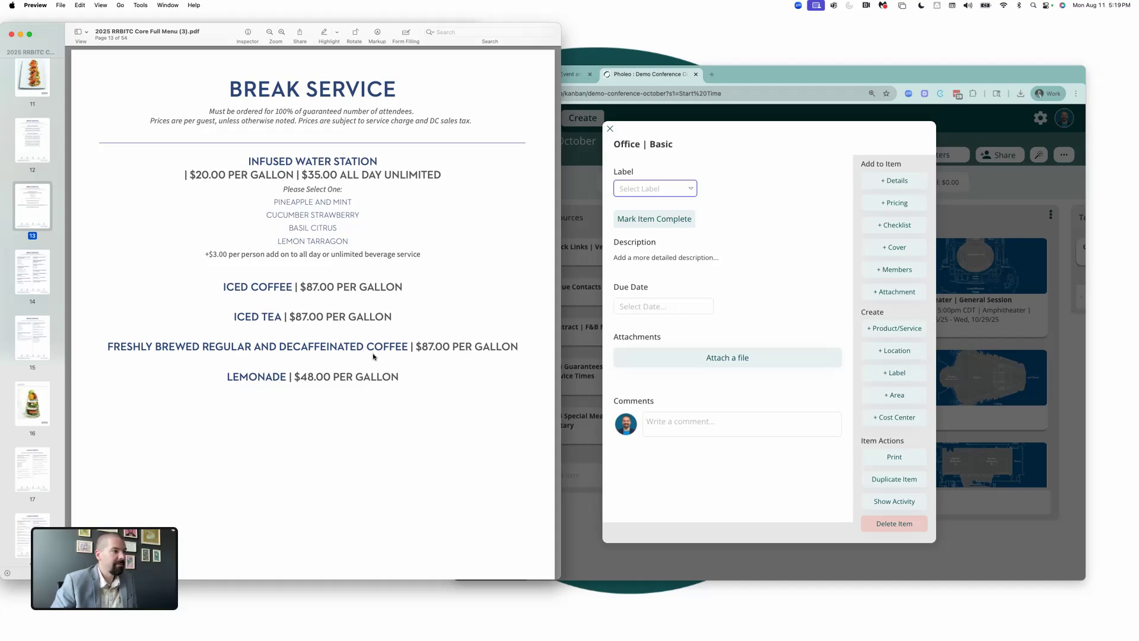
# - Return to Pholeo in Chrome and start a new product/service for the Office | Basic item in category F&B_RRBITC
pyautogui.click(790, 287)
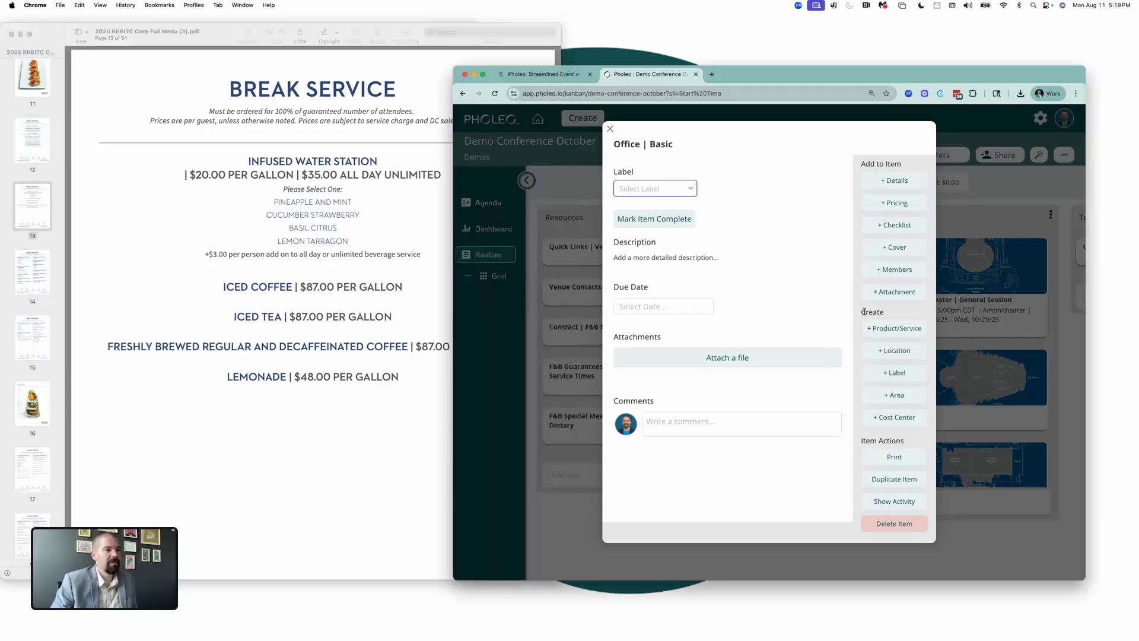
pyautogui.click(899, 332)
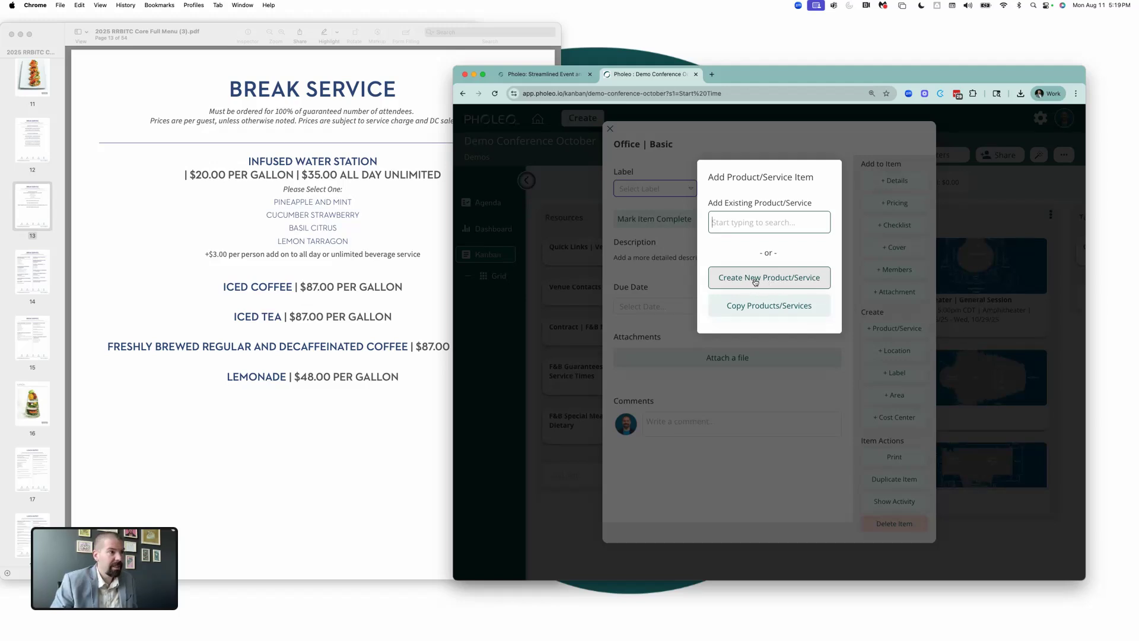
pyautogui.click(755, 281)
pyautogui.click(694, 258)
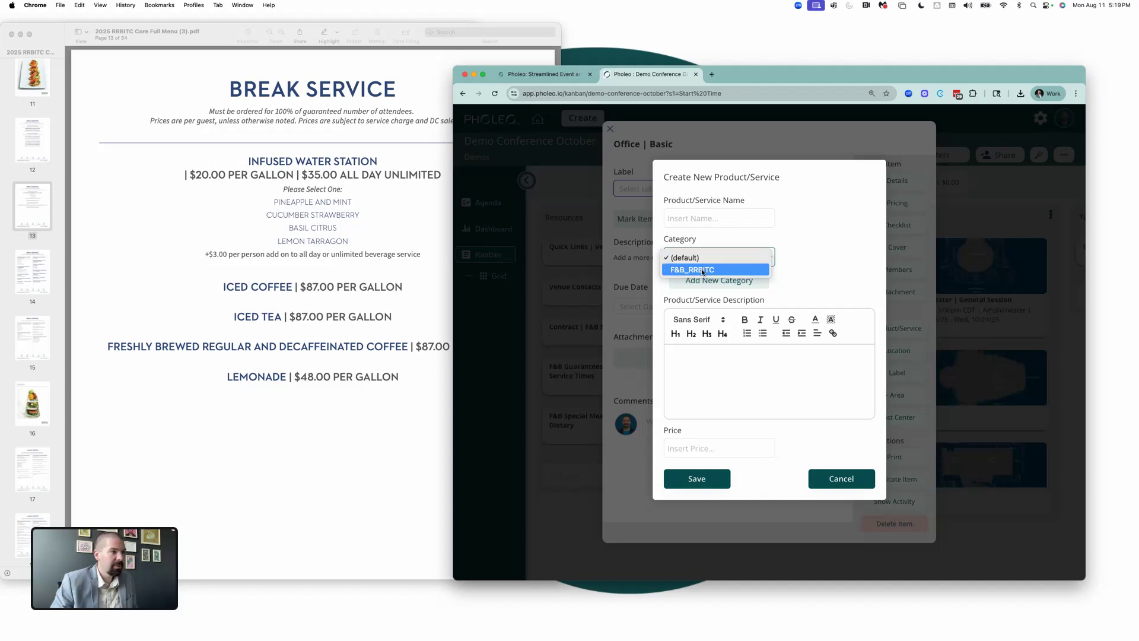
pyautogui.click(702, 270)
# - Name the new product/service "Regular Coffee (Gal)" and fill in its price from the menu
pyautogui.click(693, 219)
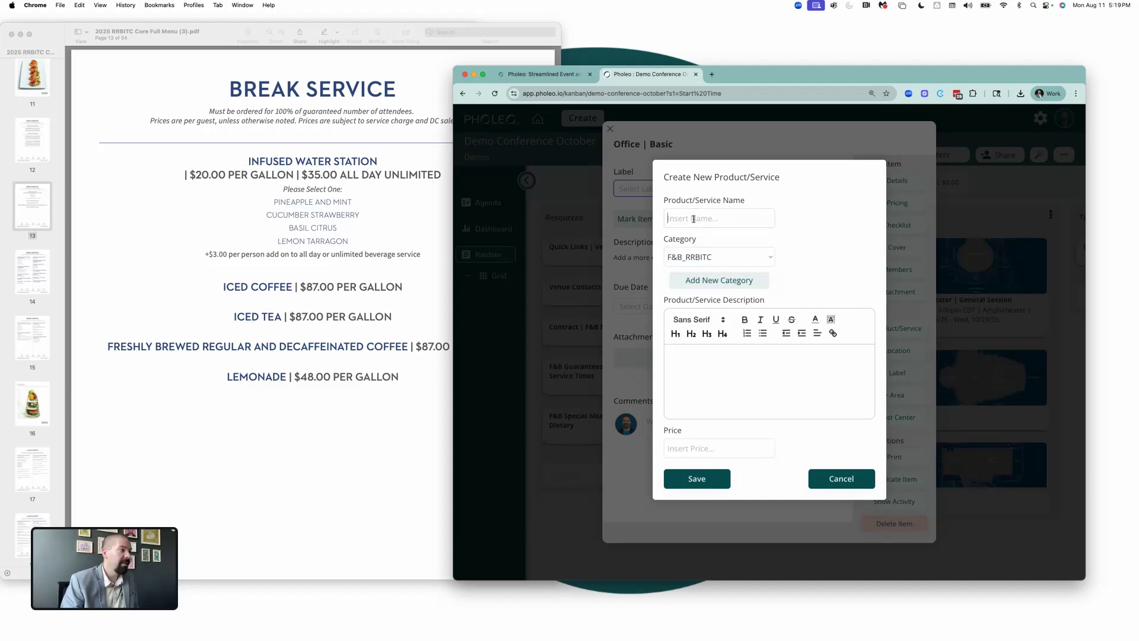
pyautogui.write('Regu')
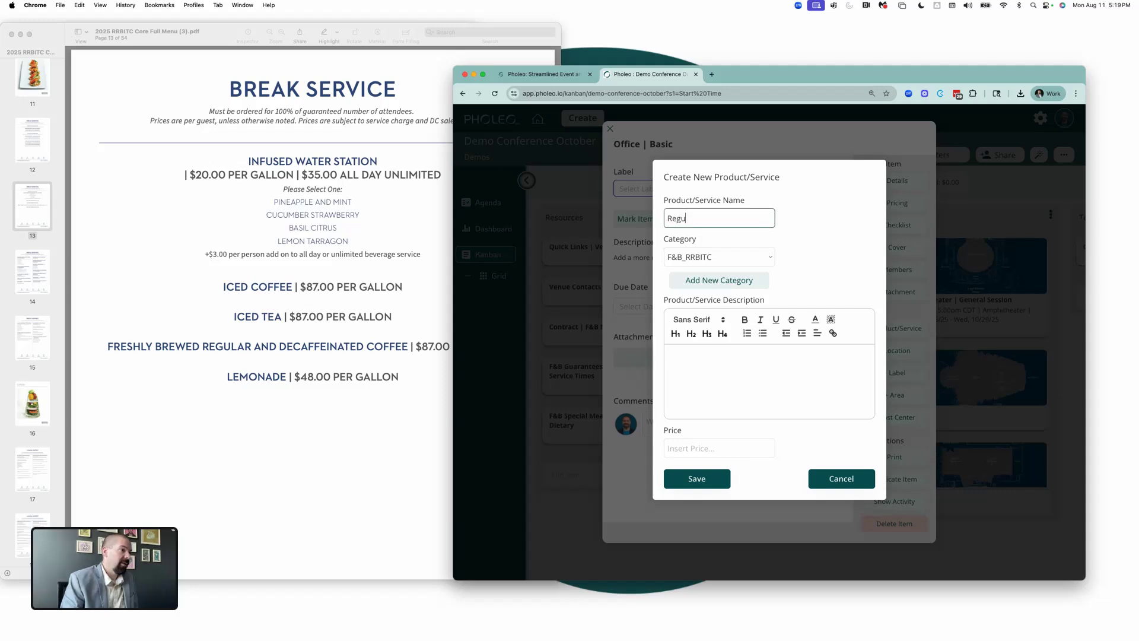
pyautogui.write('lar Coffe')
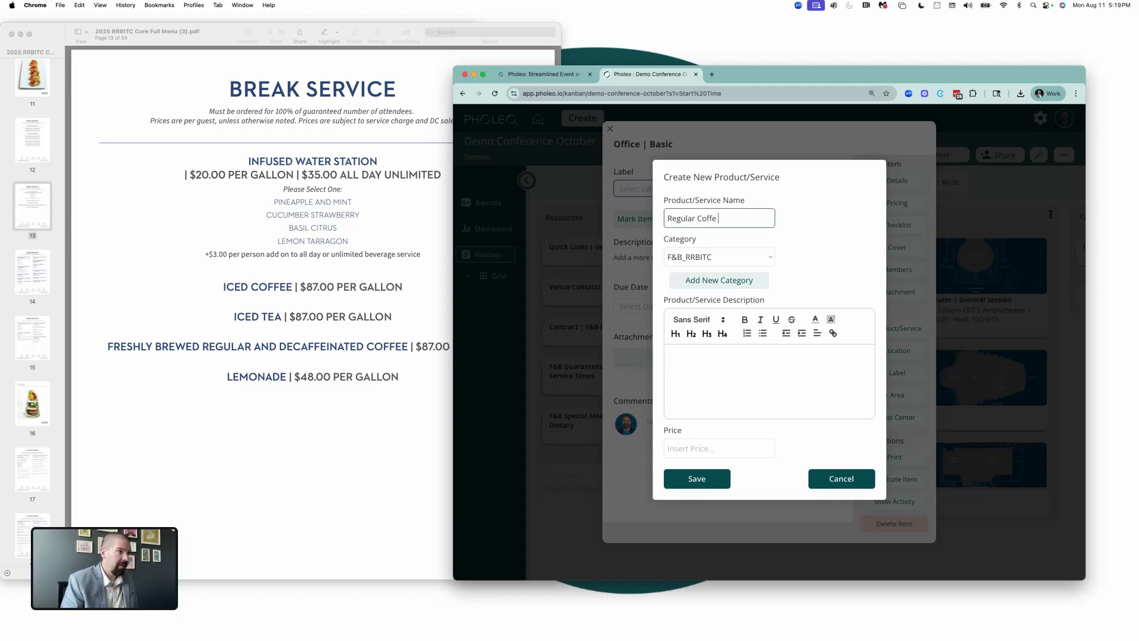
pyautogui.write('e (Gal)')
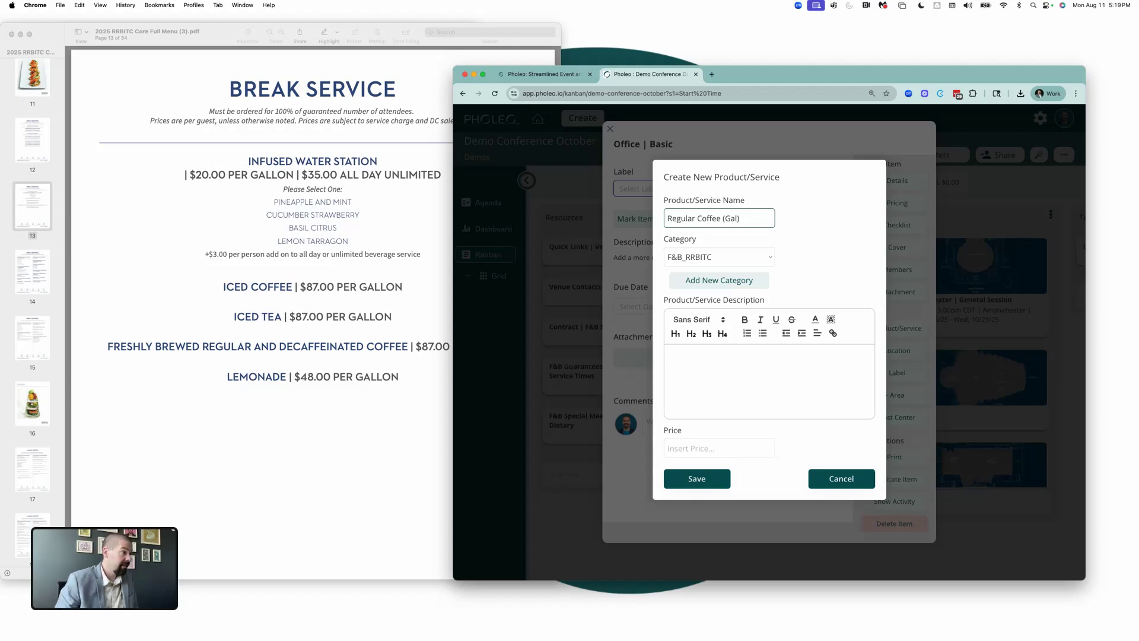
pyautogui.click(689, 448)
pyautogui.write('00')
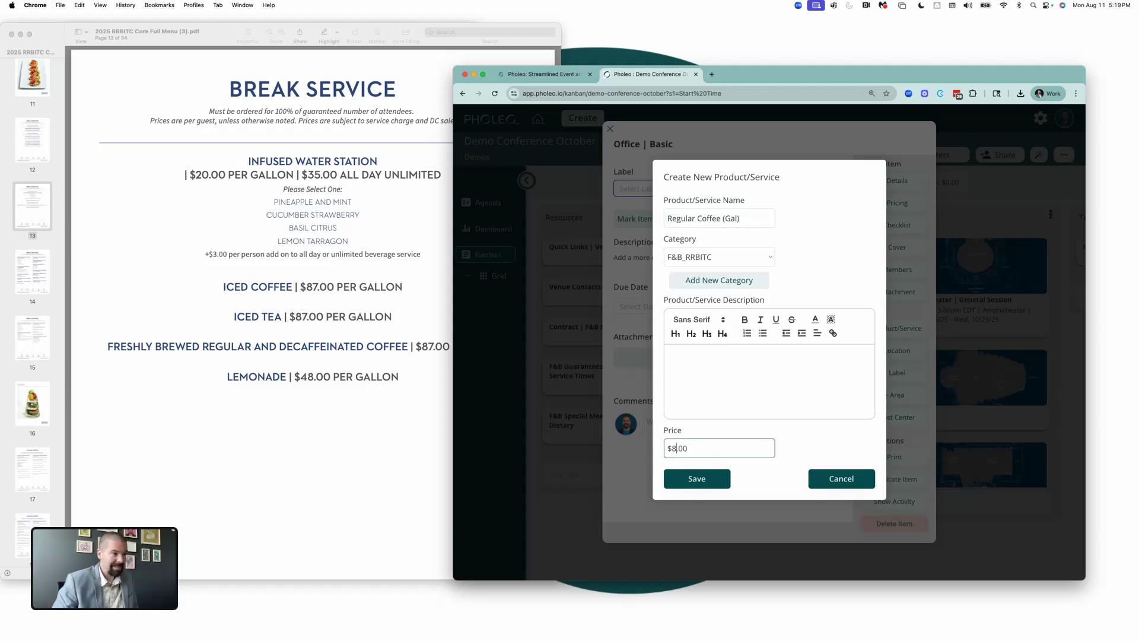
# - Save the Regular Coffee (Gal) product with a price of $87.00 and set its quantity to 5
pyautogui.write('7')
pyautogui.click(683, 485)
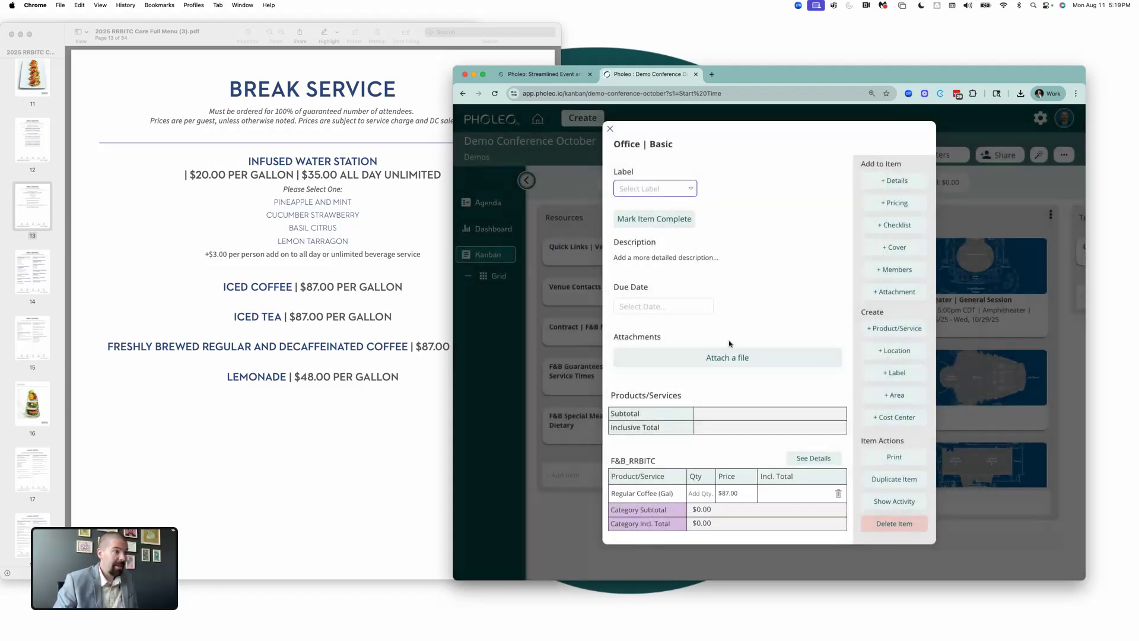
pyautogui.scroll(-2, 724, 399)
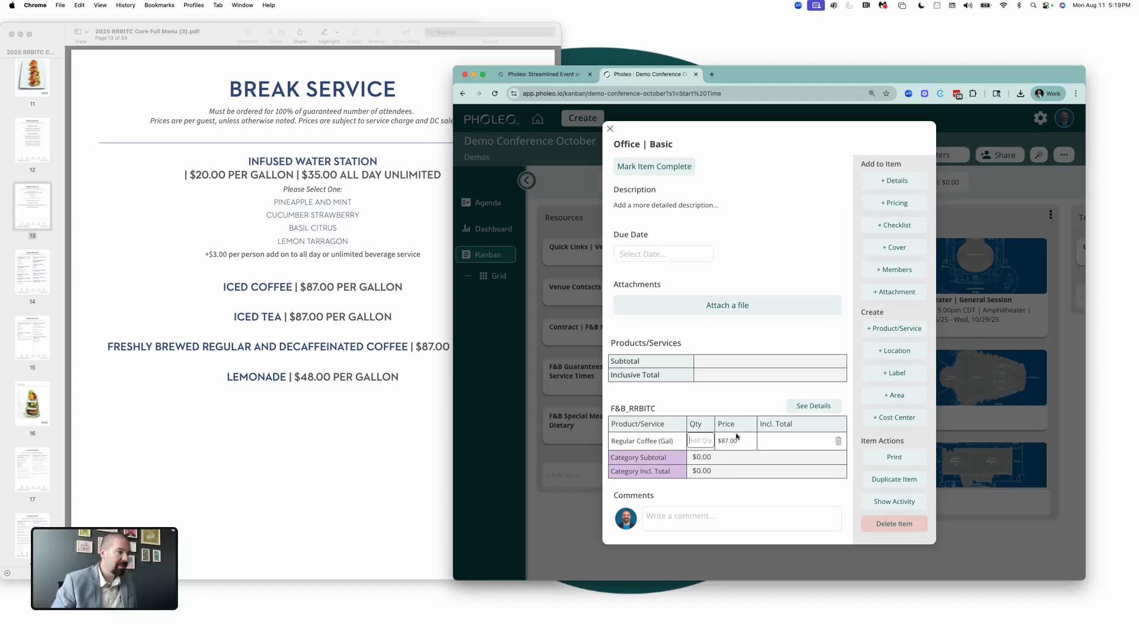
pyautogui.write('5')
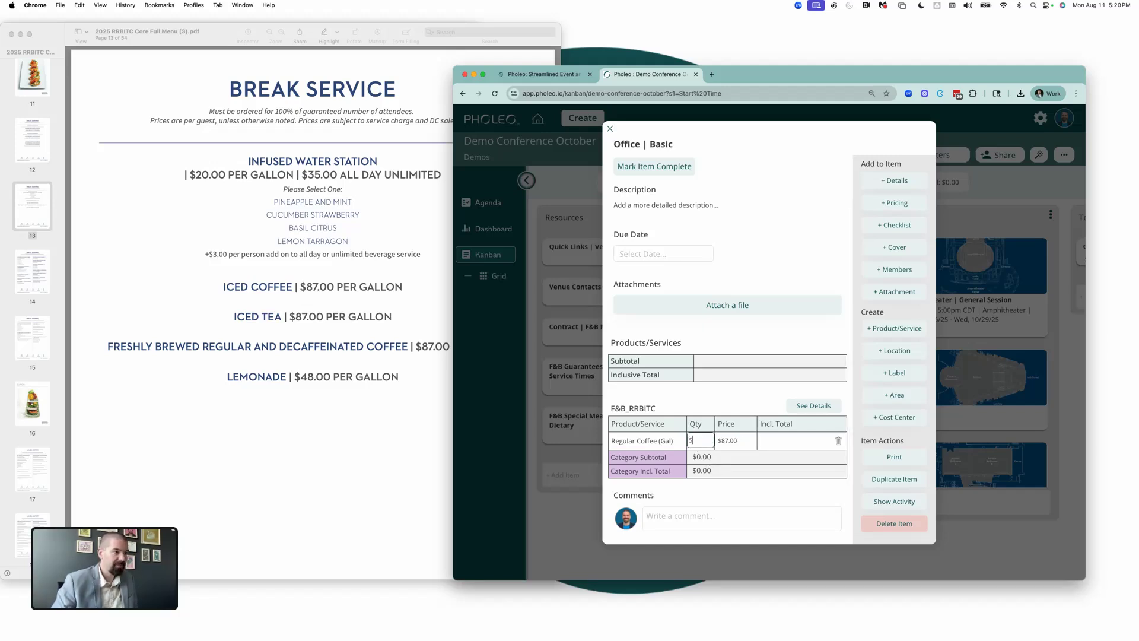
pyautogui.click(746, 404)
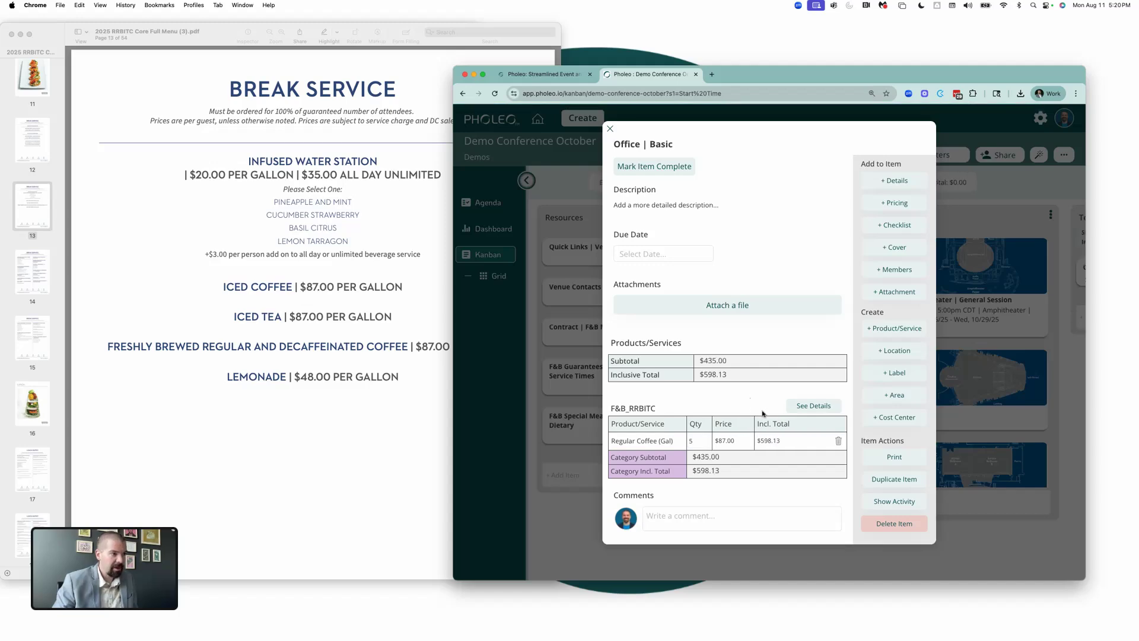
# - Create a new product named Decaf Coffee in the F&B_RRBITC category with a price of $87.00
pyautogui.click(886, 330)
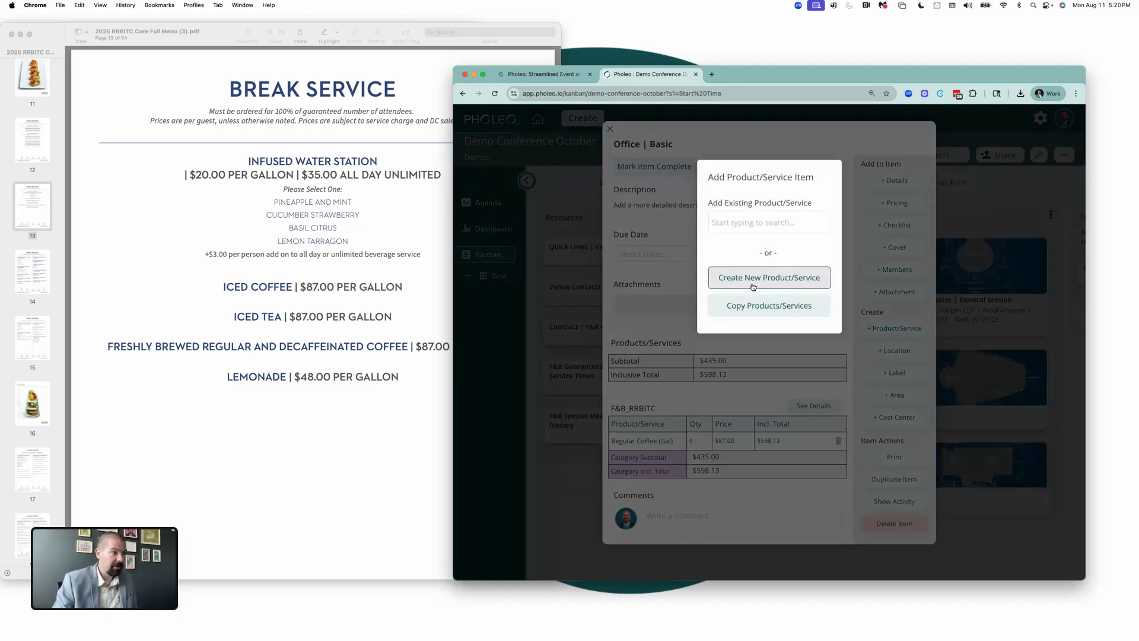
pyautogui.click(753, 288)
pyautogui.click(706, 218)
pyautogui.write('Decaf ')
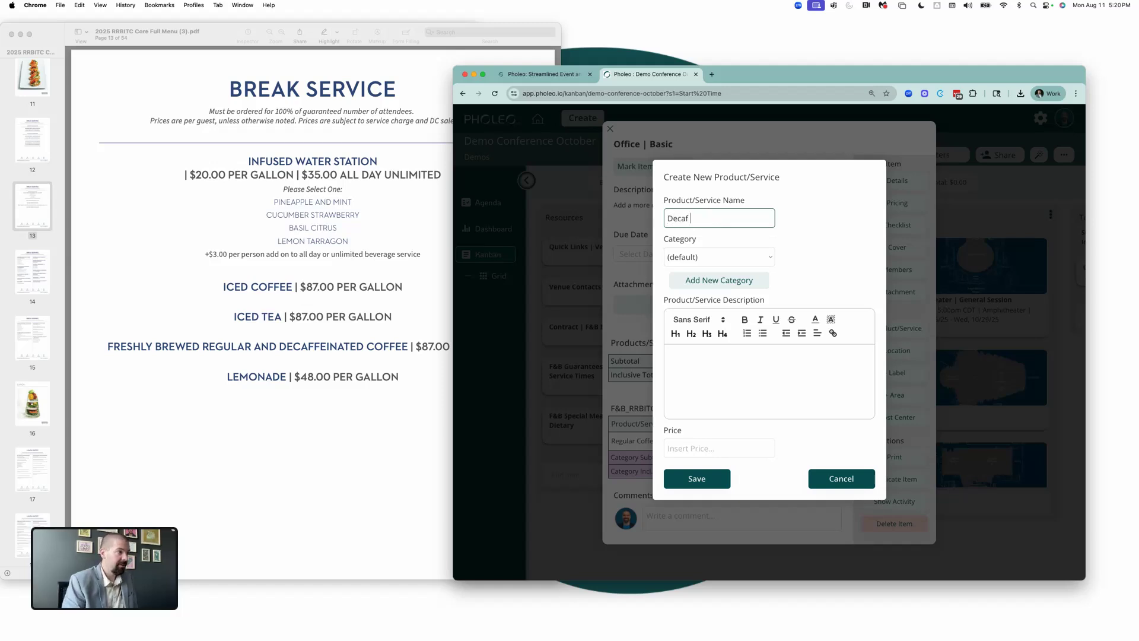
pyautogui.write('Coffee')
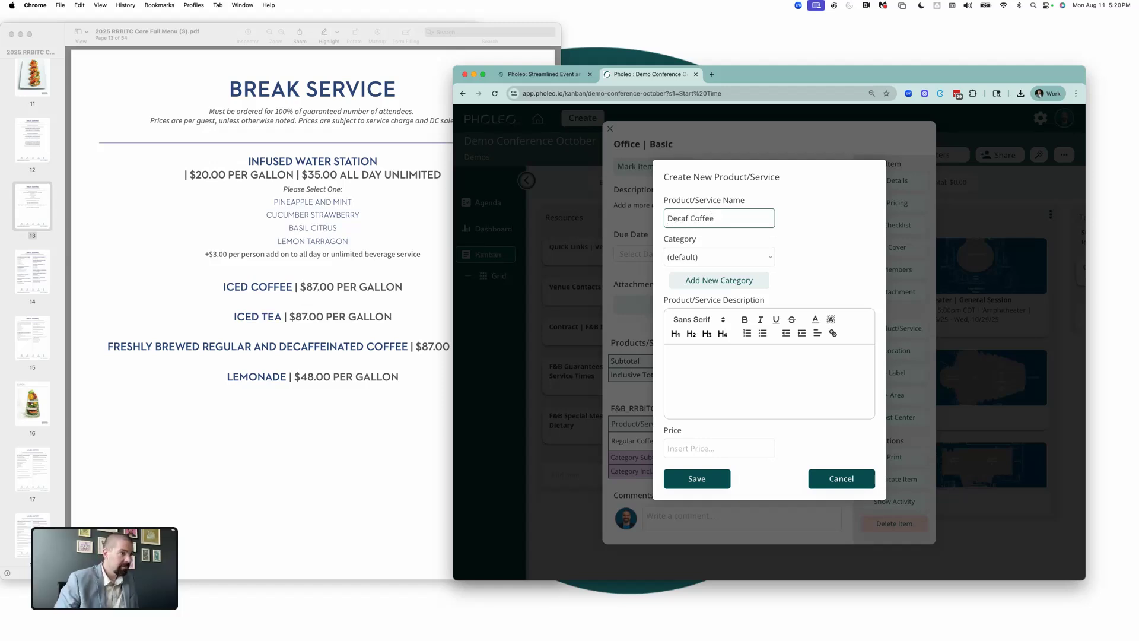
pyautogui.click(719, 257)
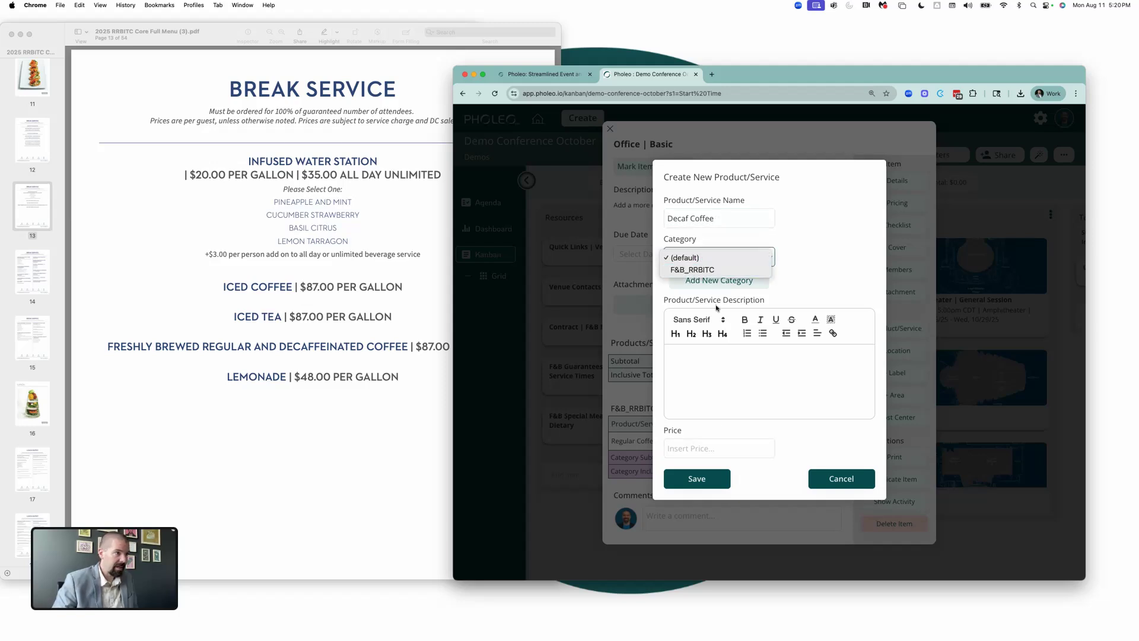
pyautogui.click(706, 268)
pyautogui.click(702, 448)
pyautogui.write('87')
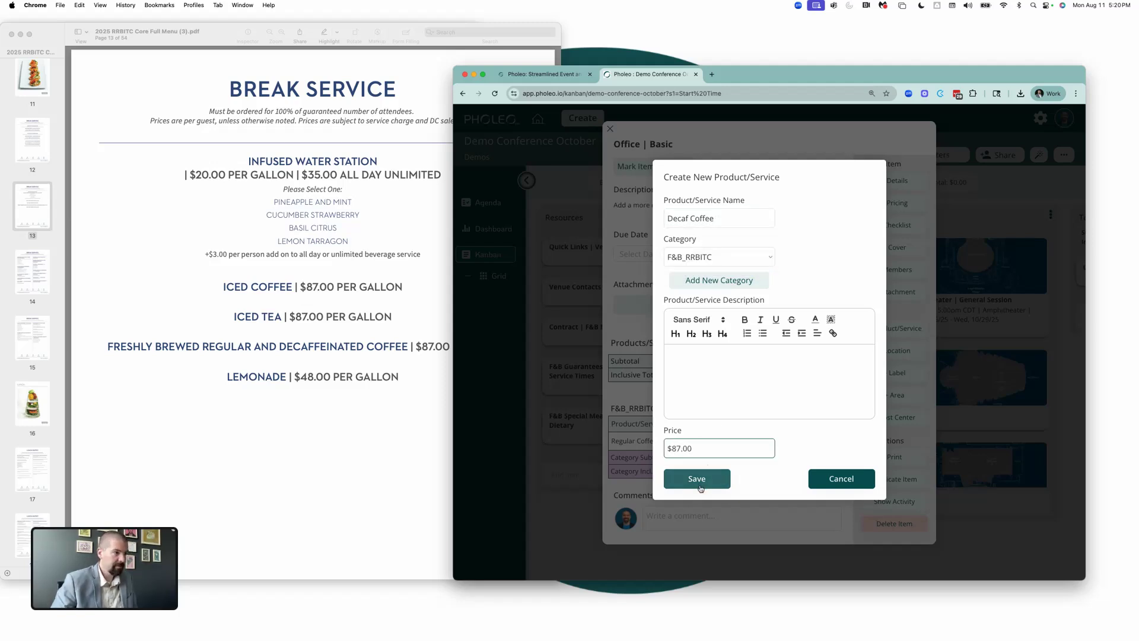
pyautogui.click(697, 478)
# - Set the Decaf Coffee quantity to 1 in the F&B_RRBITC table
pyautogui.click(702, 458)
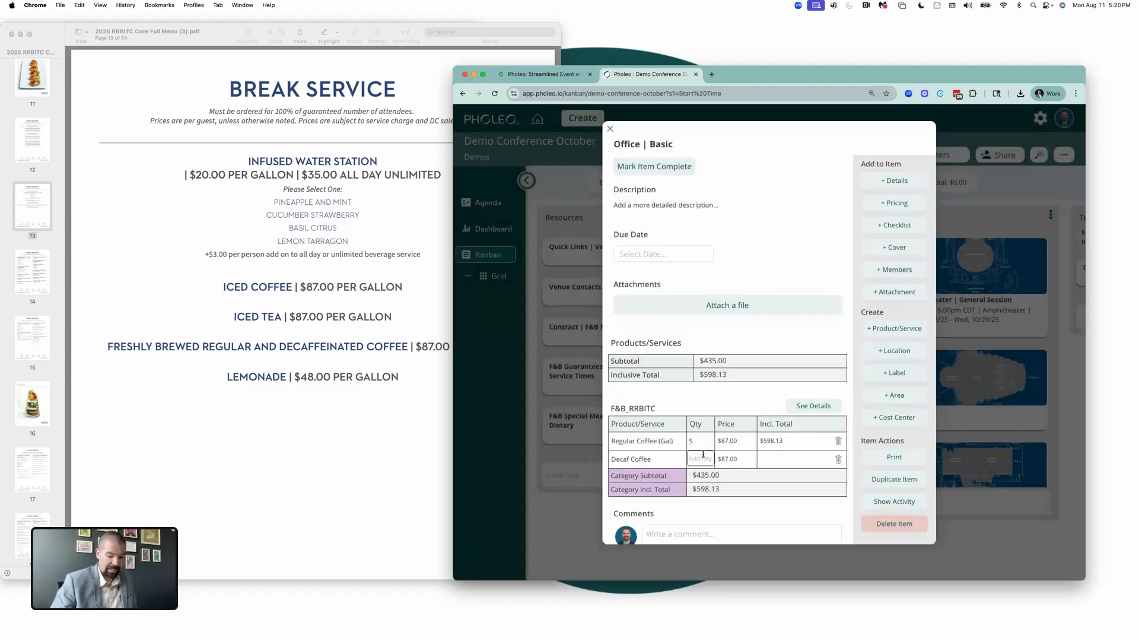
pyautogui.write('2')
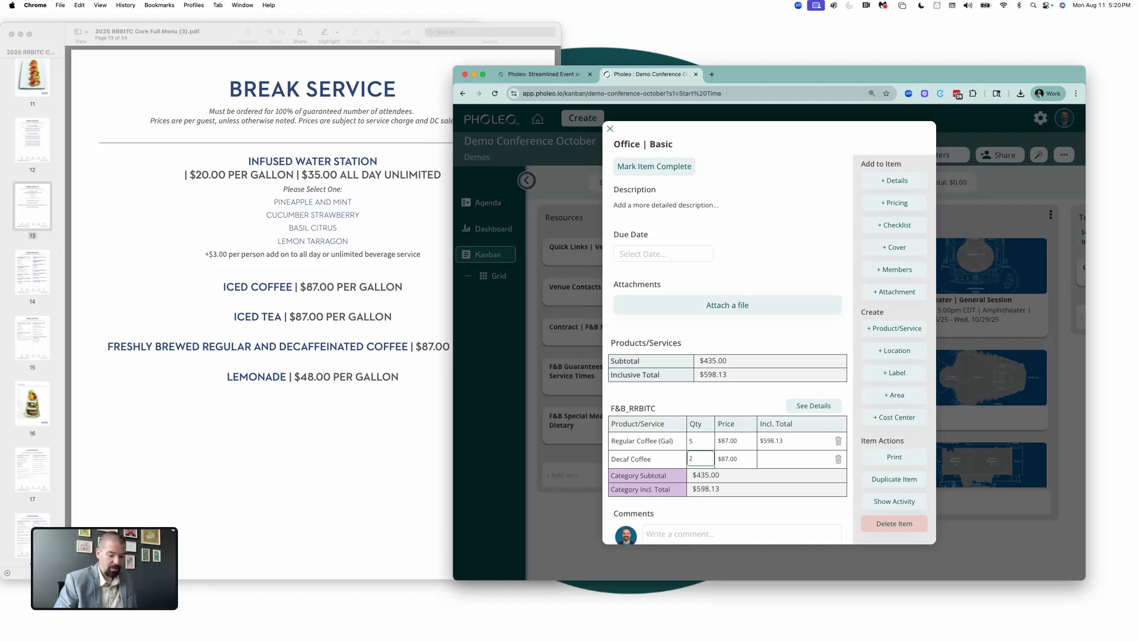
pyautogui.press('BackSpace')
pyautogui.write('1')
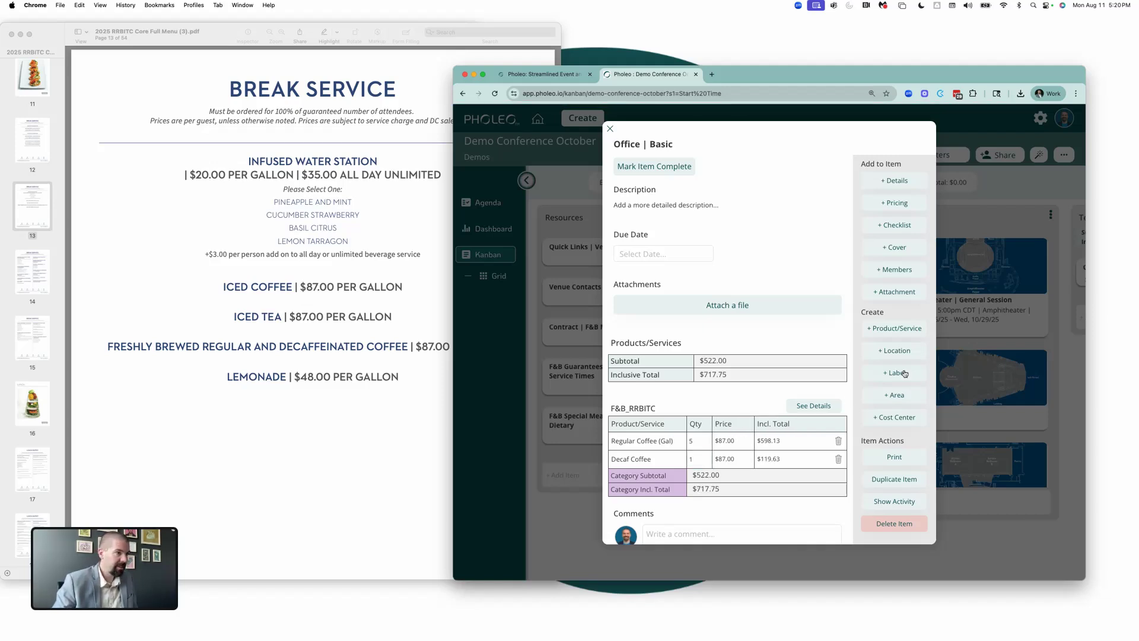
# - Switch to the menu PDF in Preview and examine break service pages 12 to 15 for a hot tea offering and its price
pyautogui.click(375, 363)
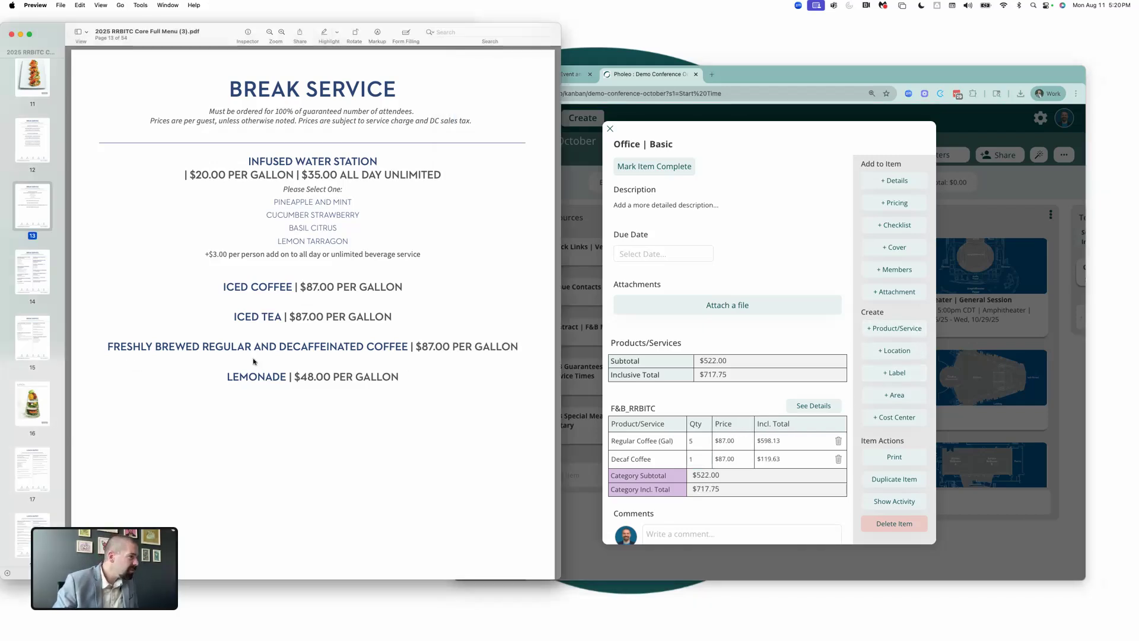
pyautogui.click(41, 259)
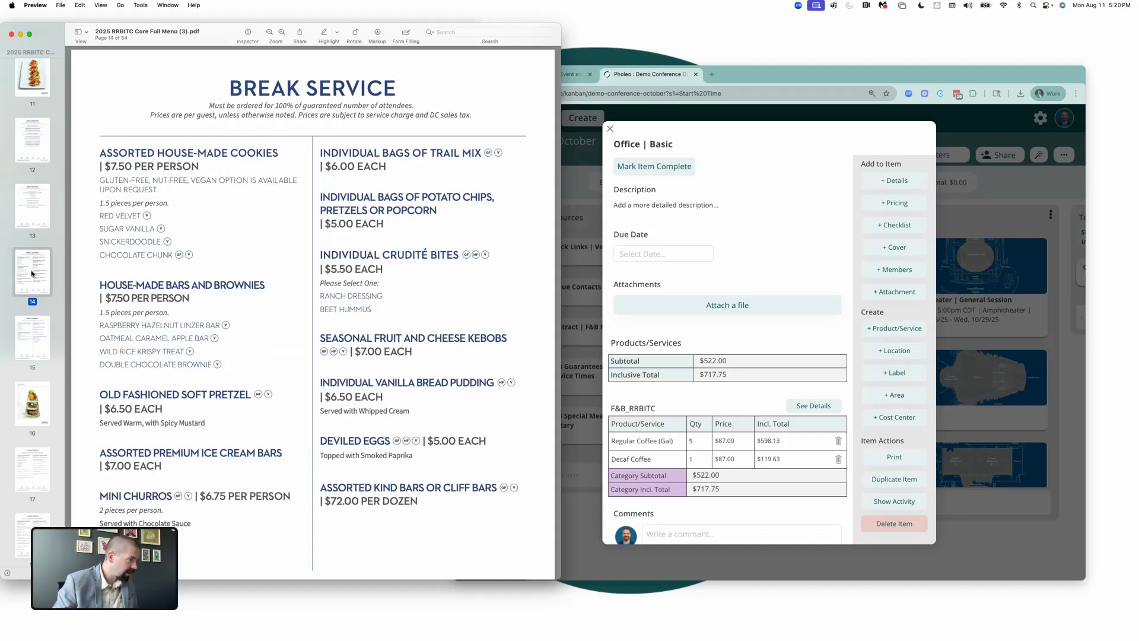
pyautogui.click(40, 334)
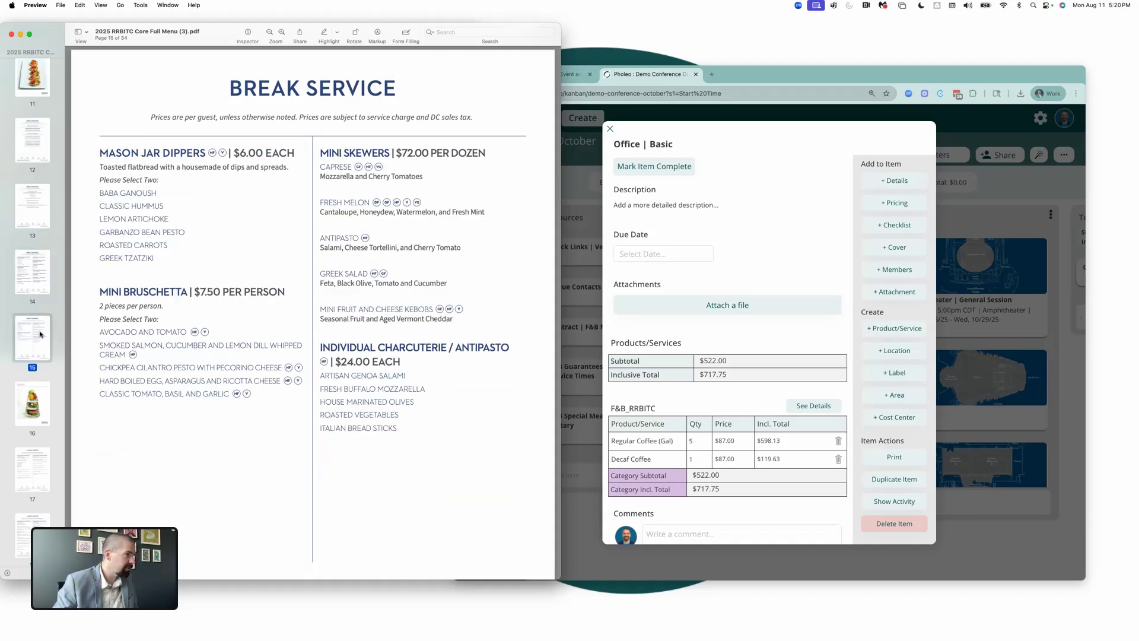
pyautogui.click(32, 278)
pyautogui.click(42, 216)
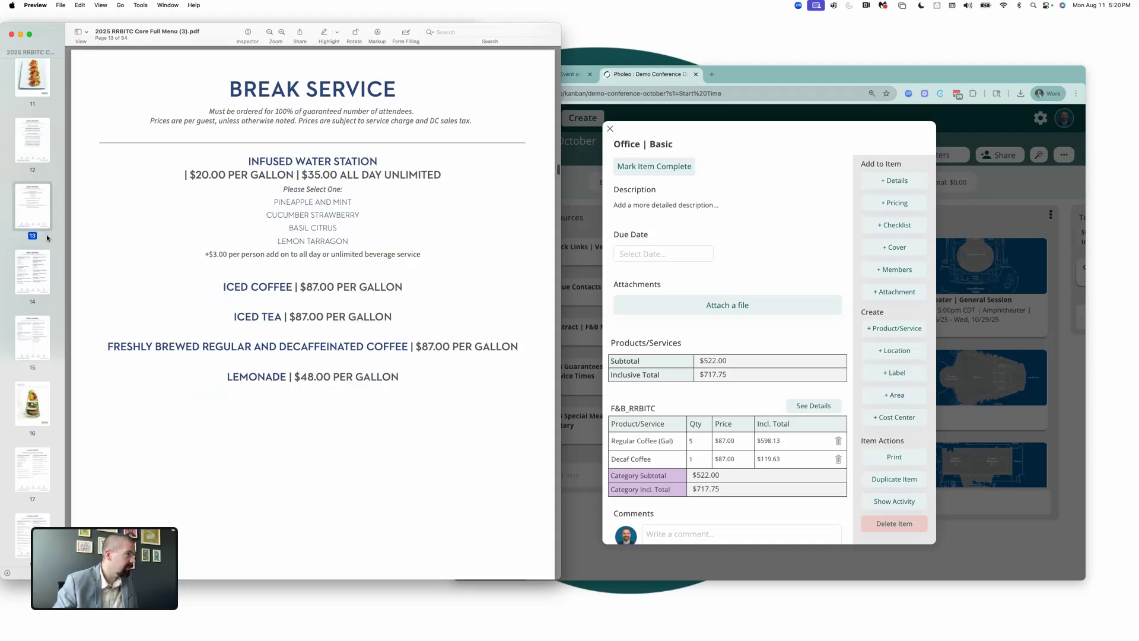
pyautogui.click(14, 151)
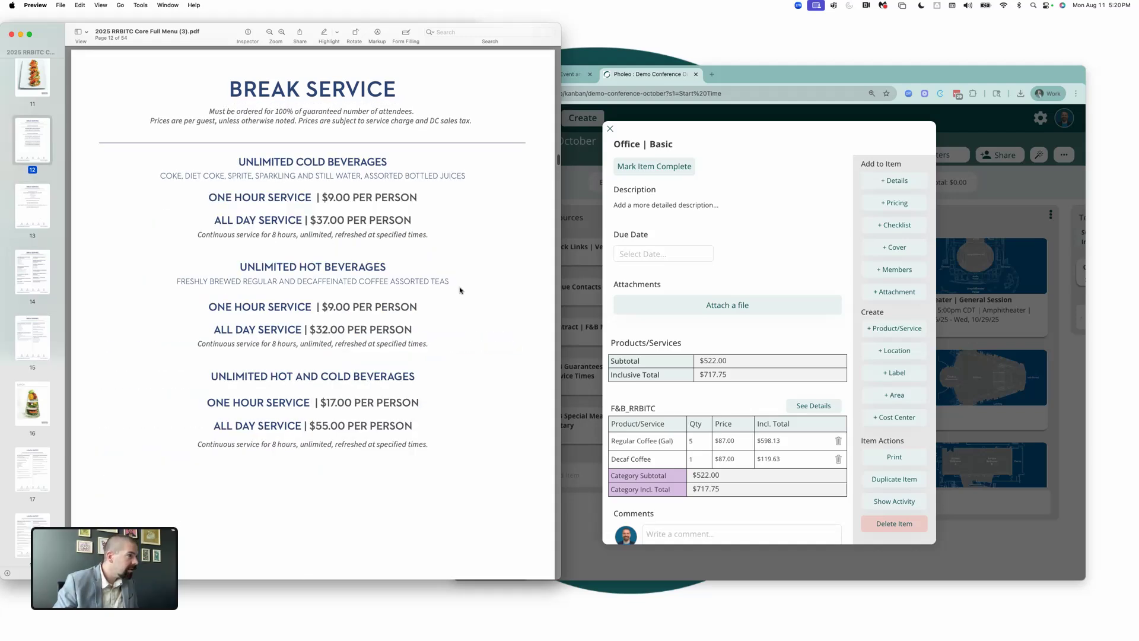
pyautogui.moveTo(452, 284); pyautogui.dragTo(384, 282)
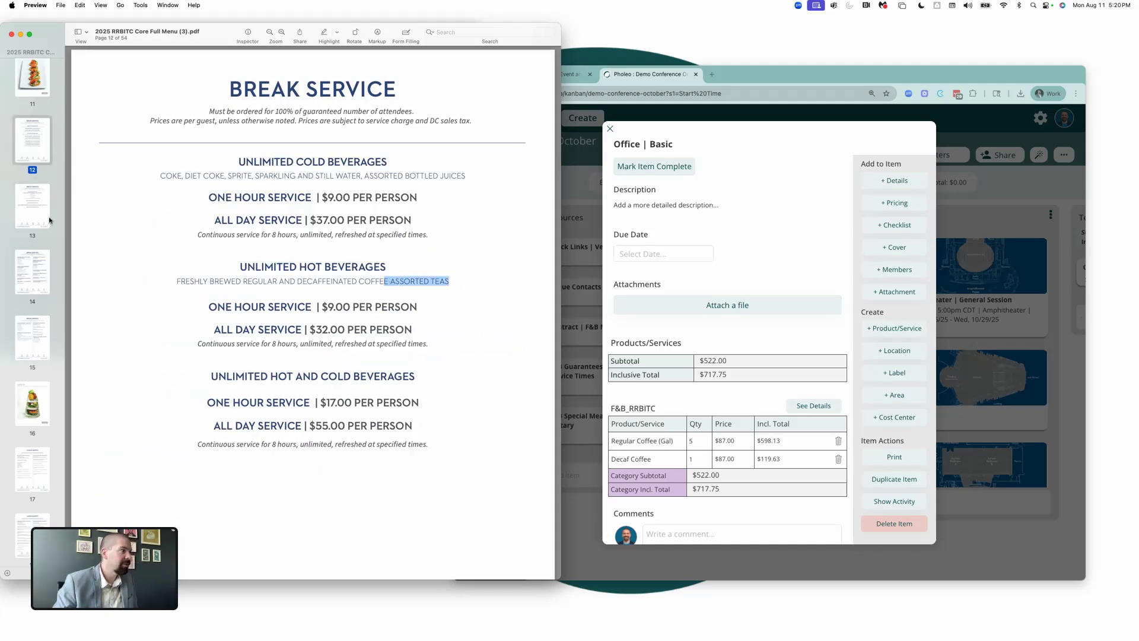
pyautogui.click(48, 220)
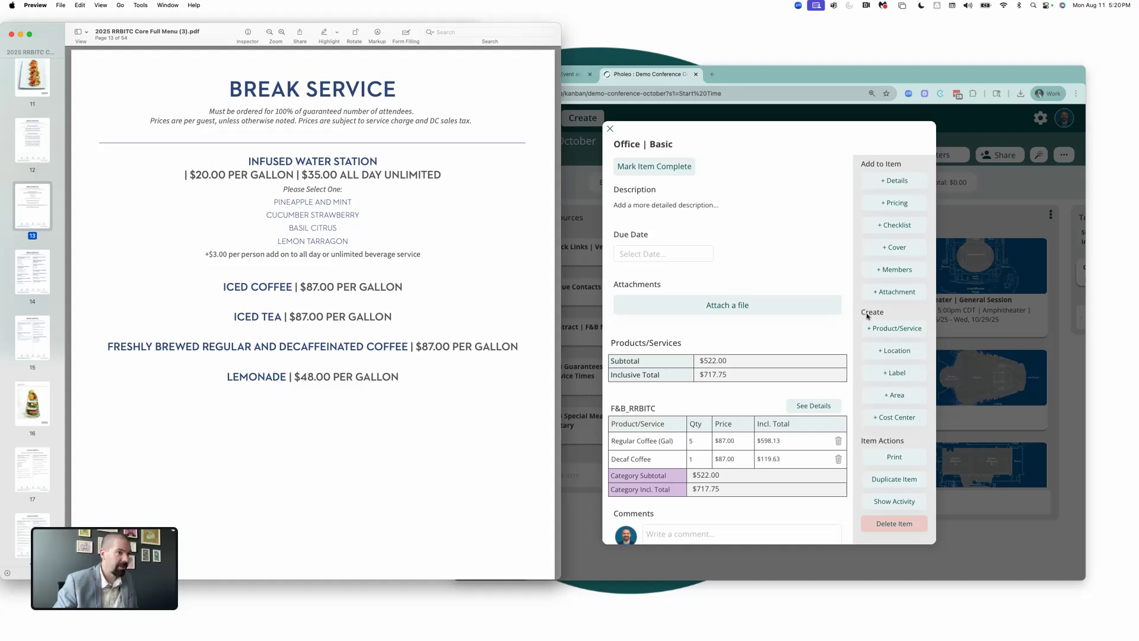
# - Back in Pholeo, search the existing products for Hot Tea and start a new product named Hot Tea
pyautogui.click(894, 327)
pyautogui.click(753, 223)
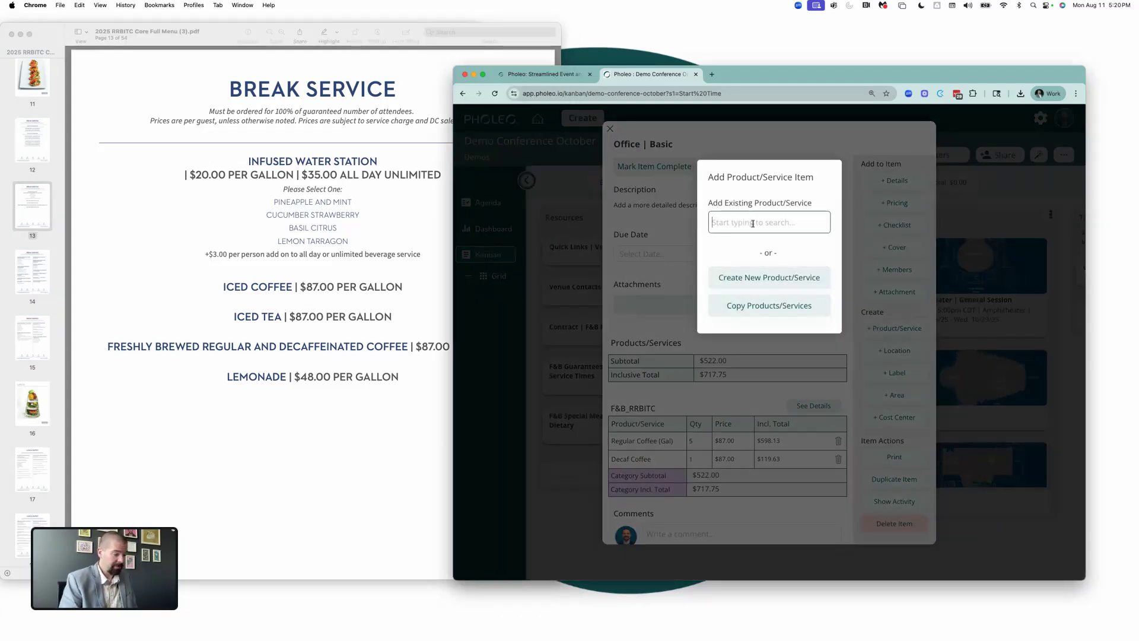
pyautogui.write('Hot Tea')
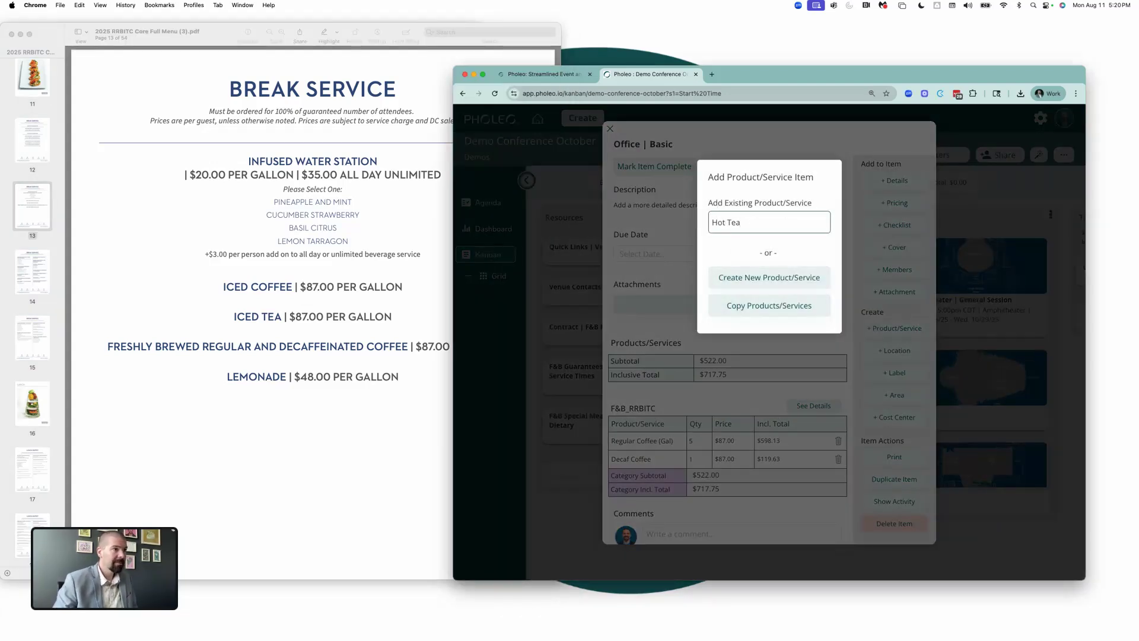
pyautogui.click(765, 278)
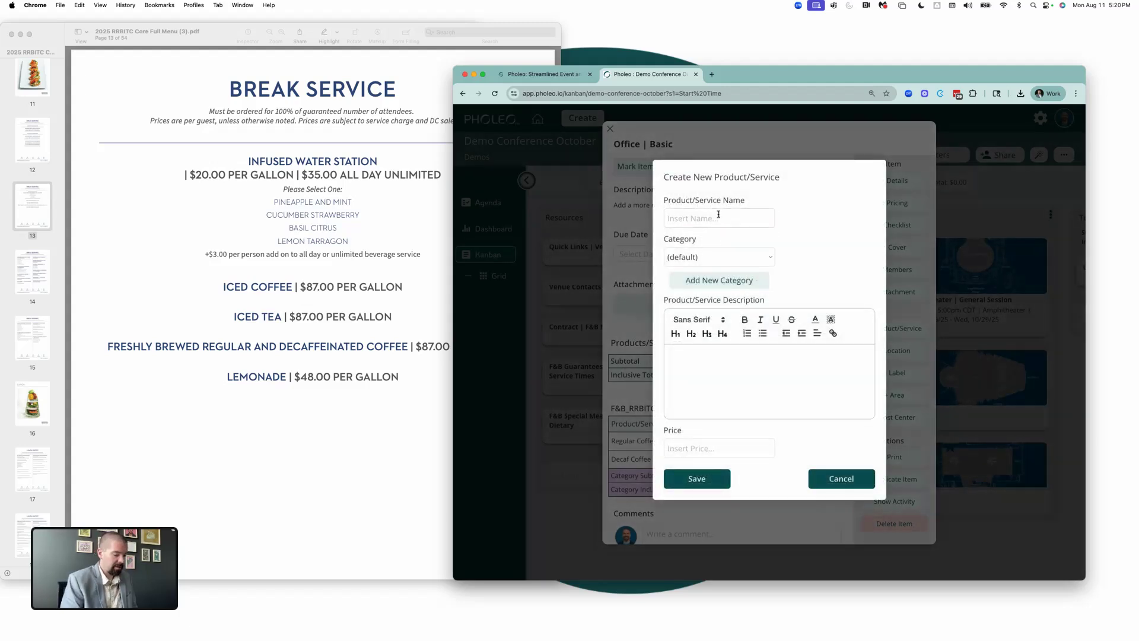
pyautogui.click(719, 216)
pyautogui.write('Hot Tea')
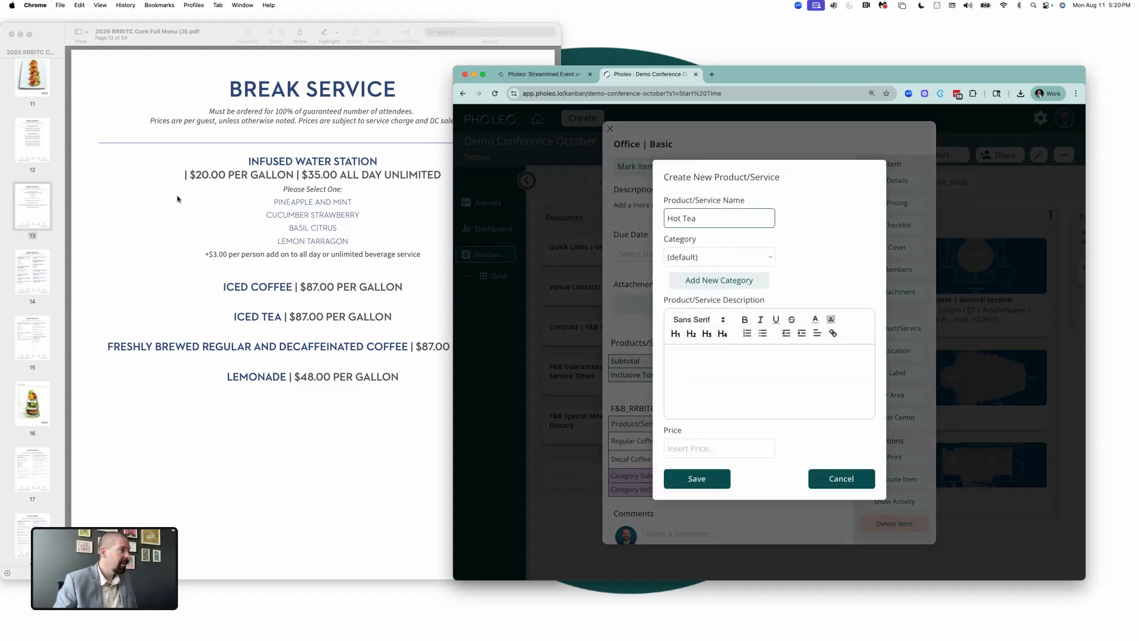
# - Recheck break service pages 12 to 14 in the Preview menu, and assign Hot Tea to the F&B_RRBITC category in Pholeo
pyautogui.click(177, 199)
pyautogui.click(31, 148)
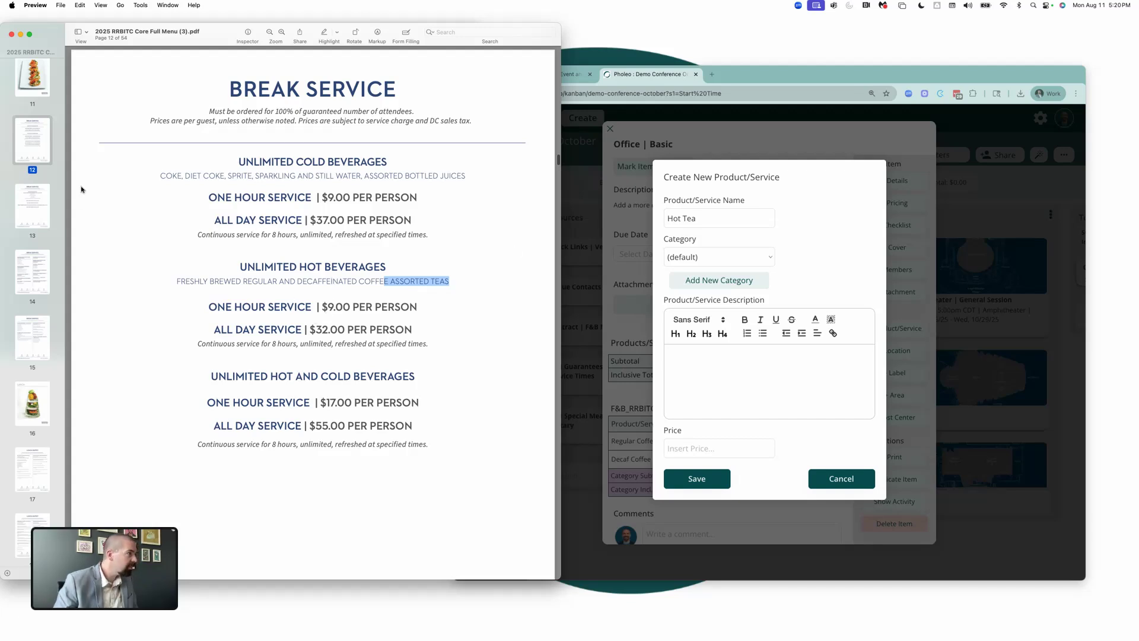
pyautogui.click(25, 189)
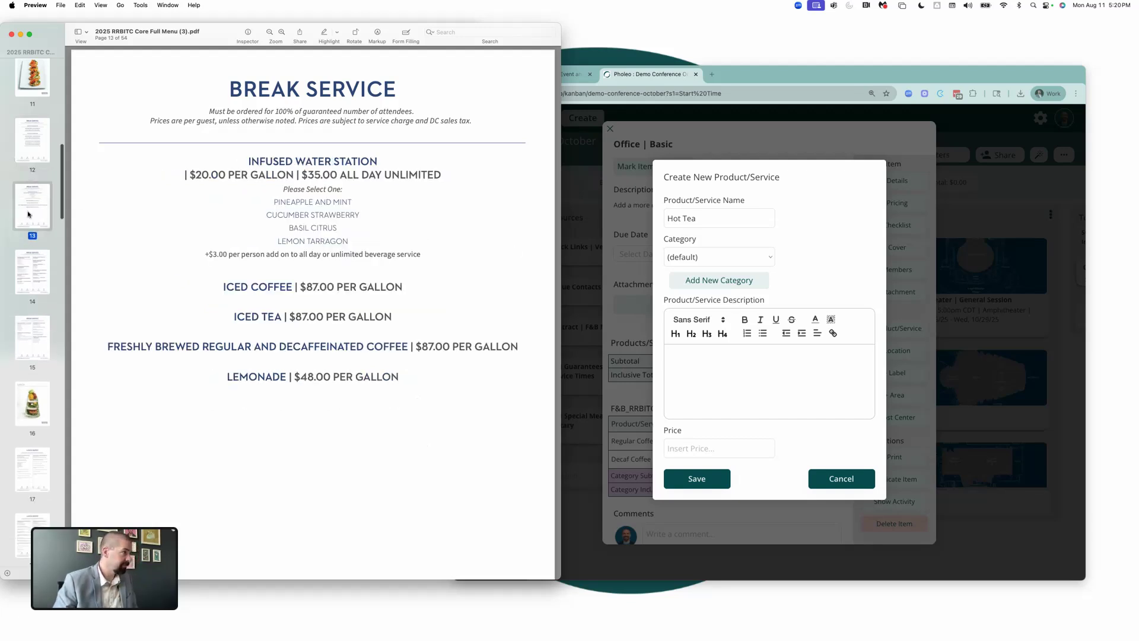
pyautogui.click(41, 266)
pyautogui.click(32, 238)
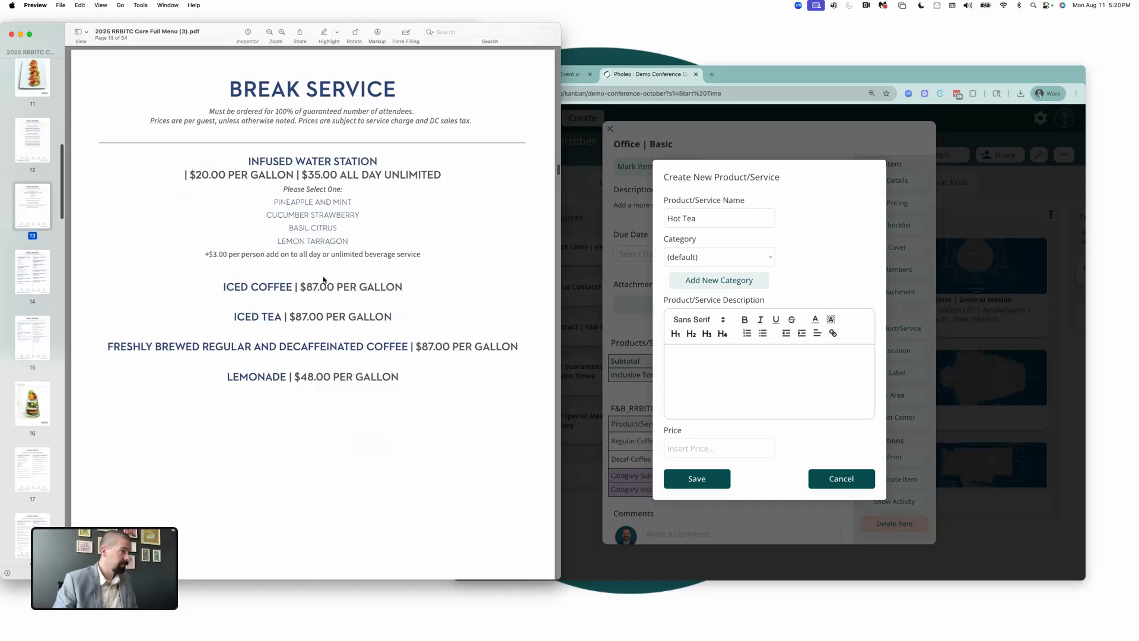
pyautogui.click(773, 281)
pyautogui.click(722, 257)
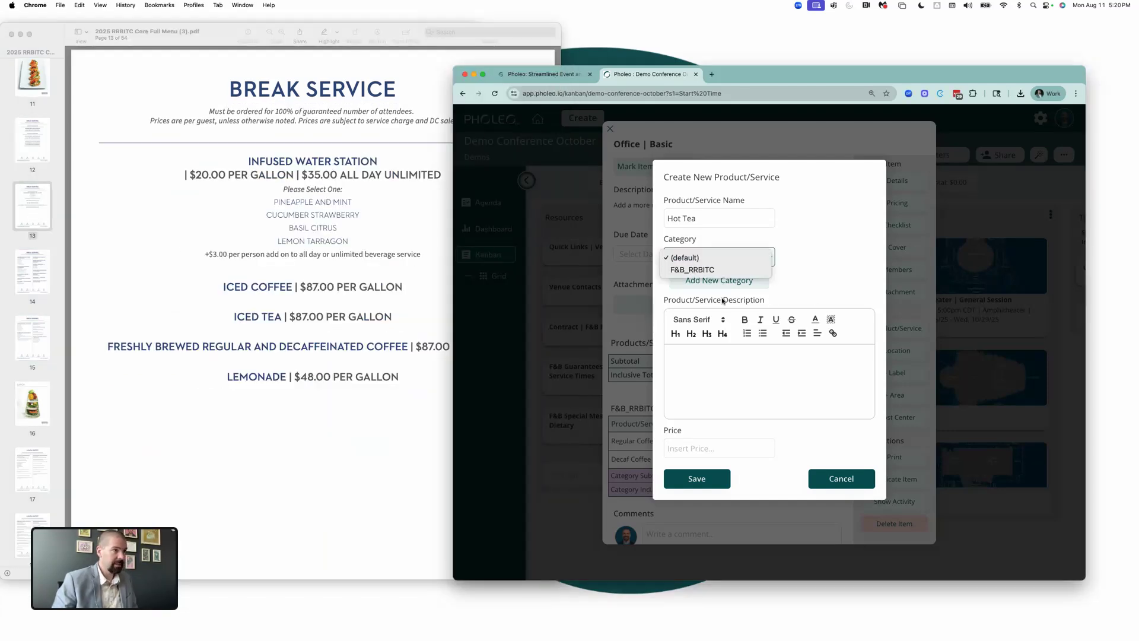
pyautogui.click(724, 271)
# - Describe the new product as "Assorted Hot Tea", set its price to $87.00 and save it
pyautogui.click(697, 356)
pyautogui.write('As')
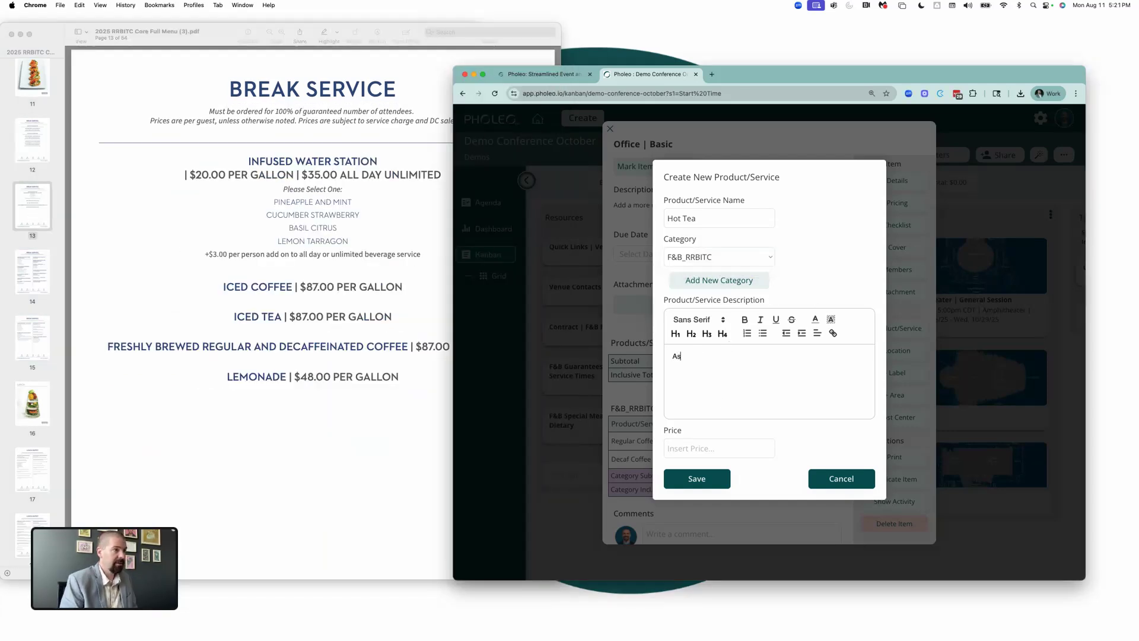
pyautogui.write('sorted Hot Tea')
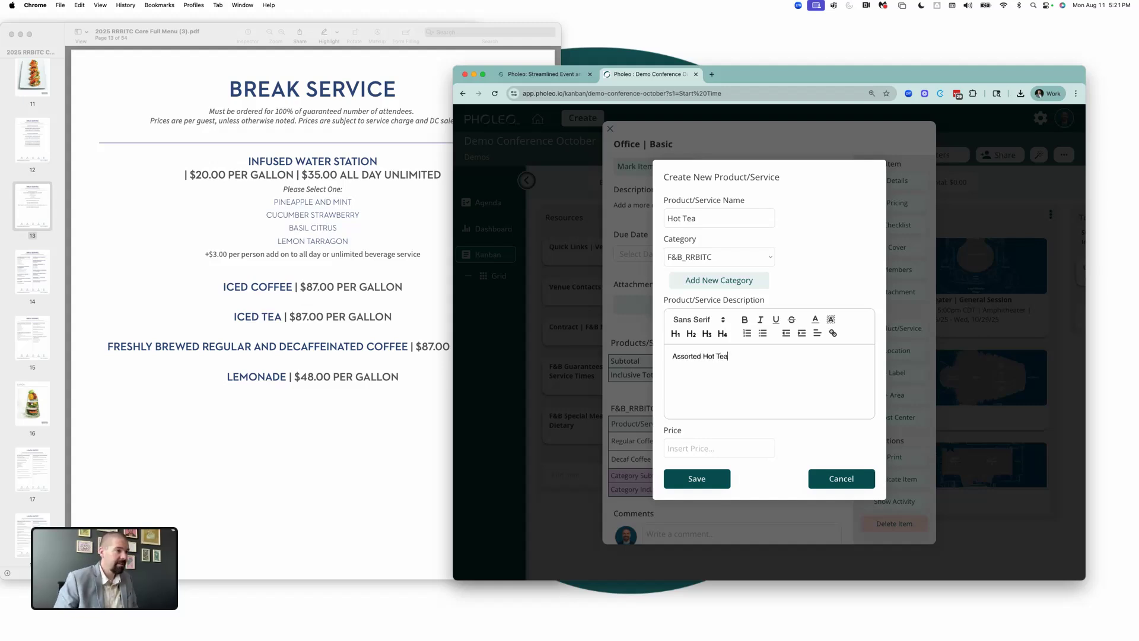
pyautogui.click(678, 446)
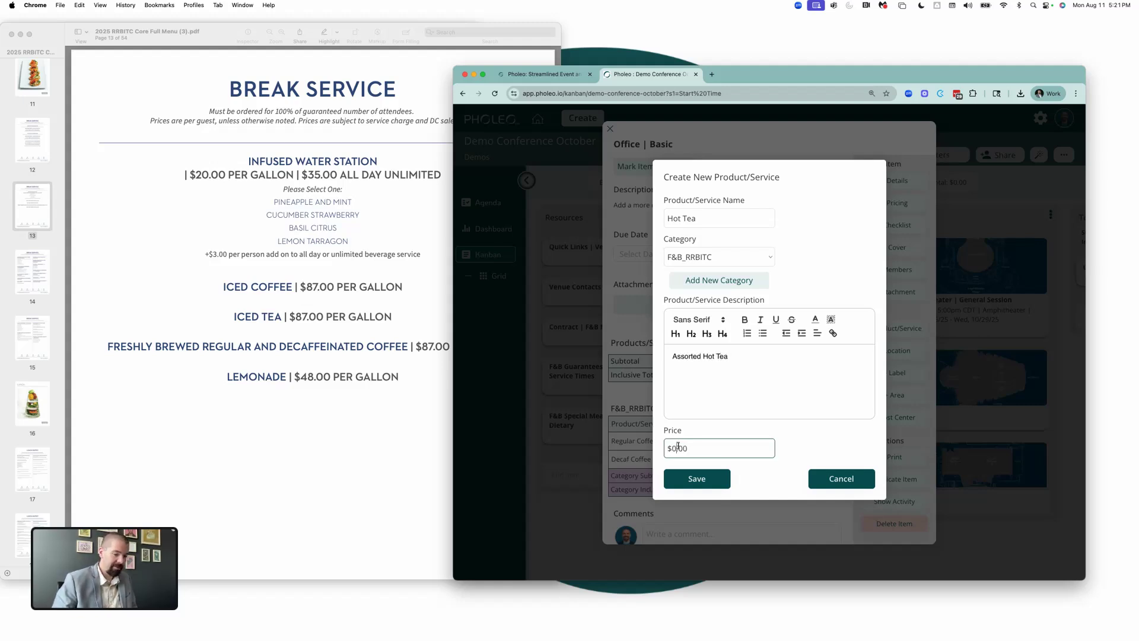
pyautogui.write('87')
pyautogui.click(697, 478)
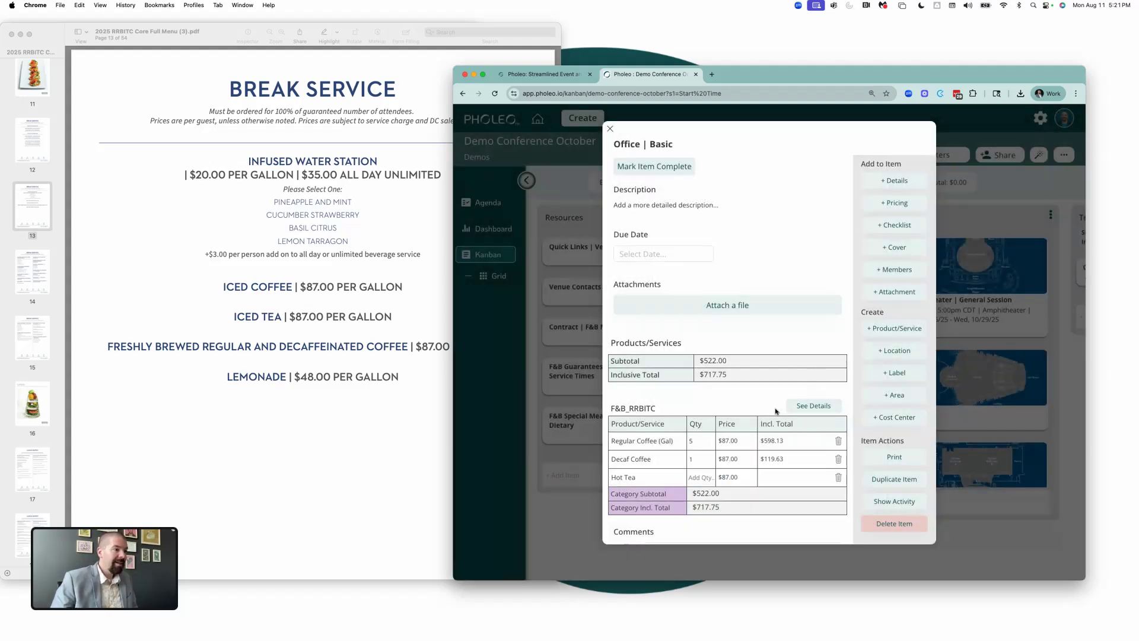
# - Set the Hot Tea quantity to 1 in the F&B_RRBITC table
pyautogui.click(702, 476)
pyautogui.write('1')
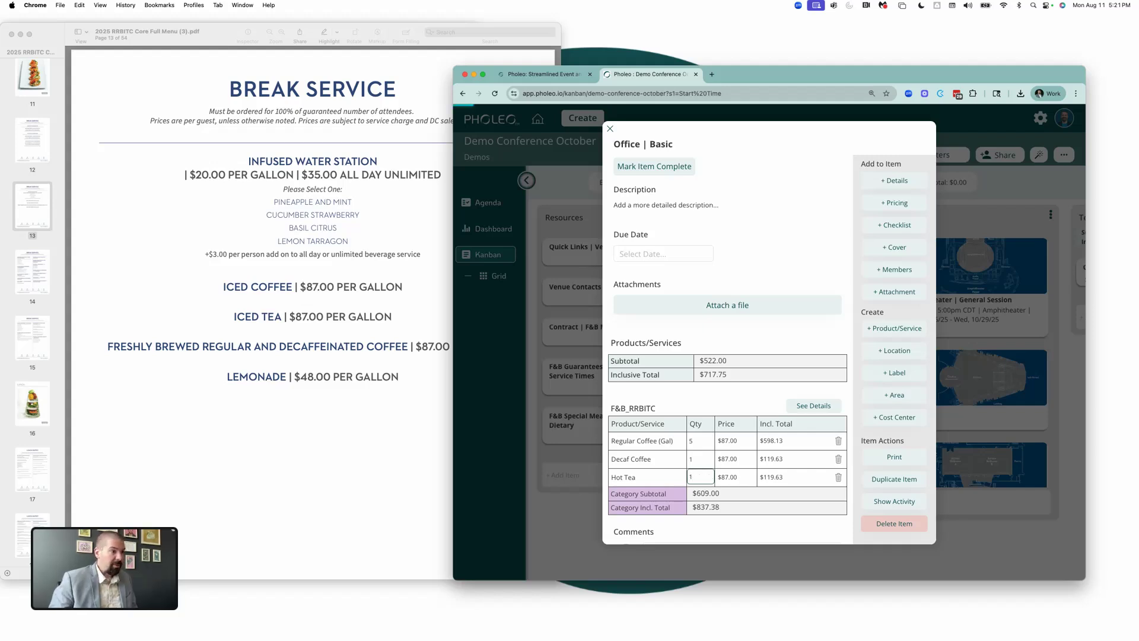
pyautogui.press('Return')
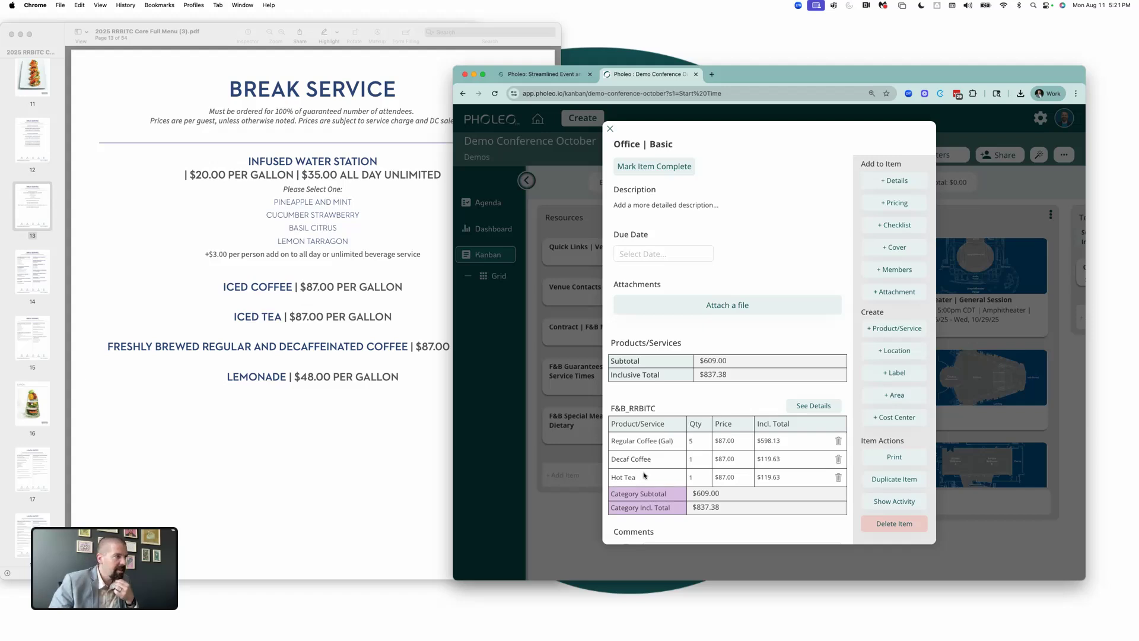
# - Begin adding another product to the item, and switch to the Preview menu to check the break service and breakfast pages for soft drinks
pyautogui.click(890, 329)
pyautogui.click(242, 235)
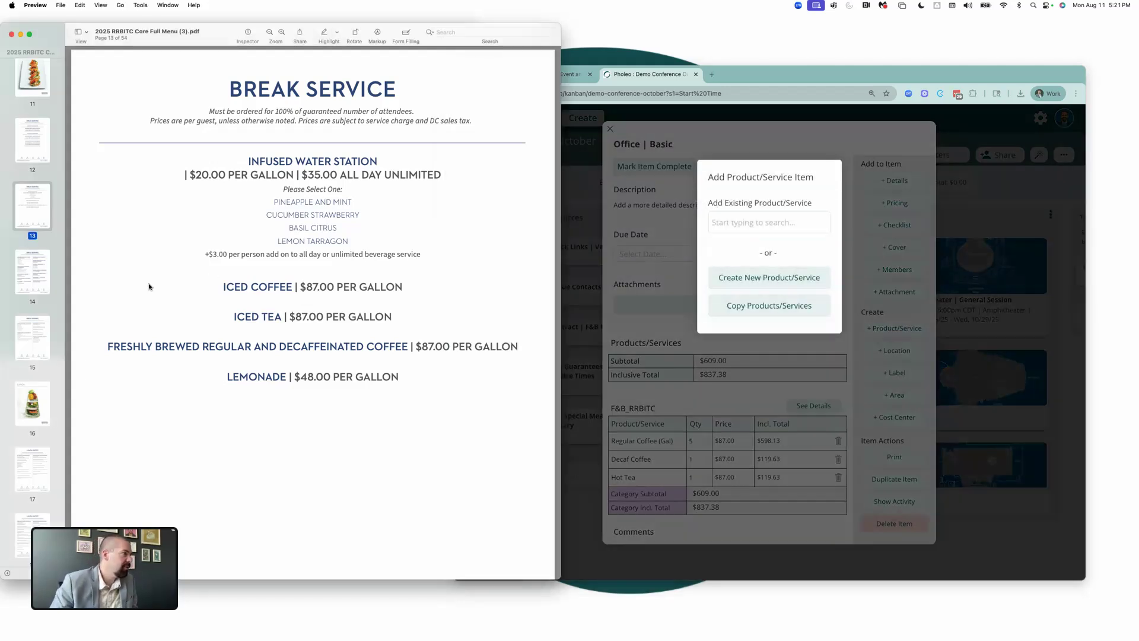
pyautogui.click(33, 134)
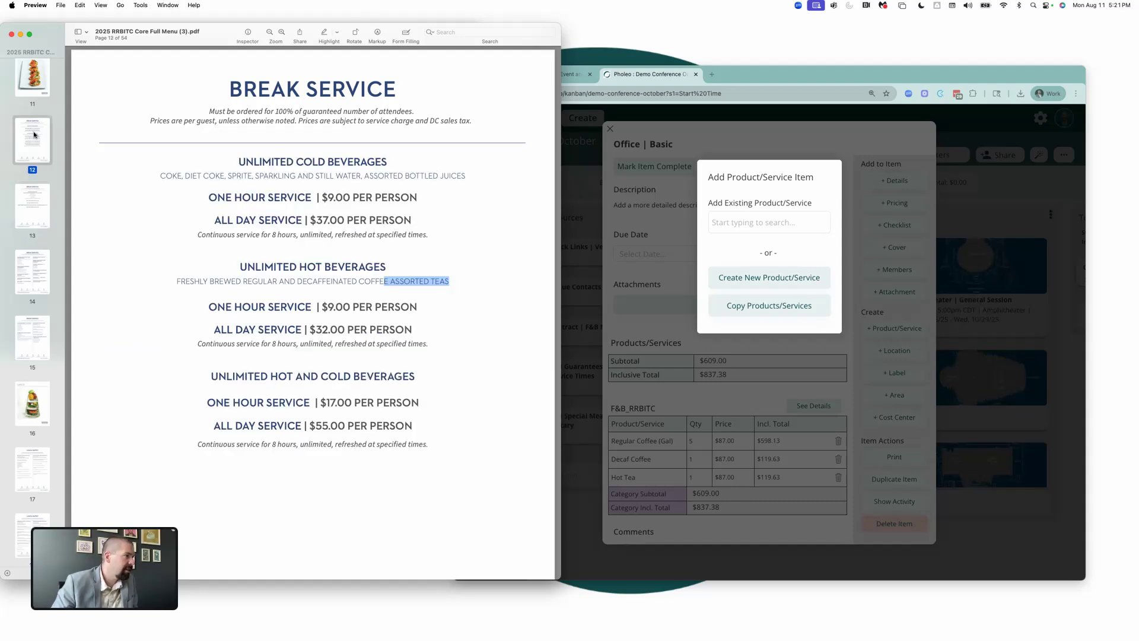
pyautogui.scroll(3, 33, 118)
pyautogui.click(35, 102)
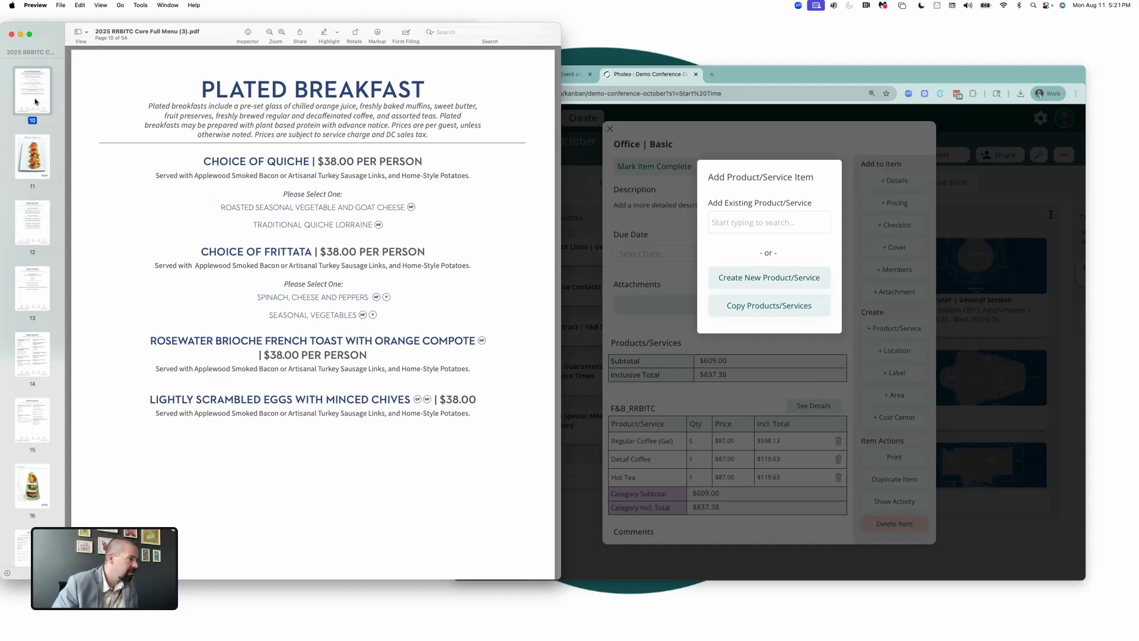
pyautogui.press('Up')
pyautogui.press('Up')
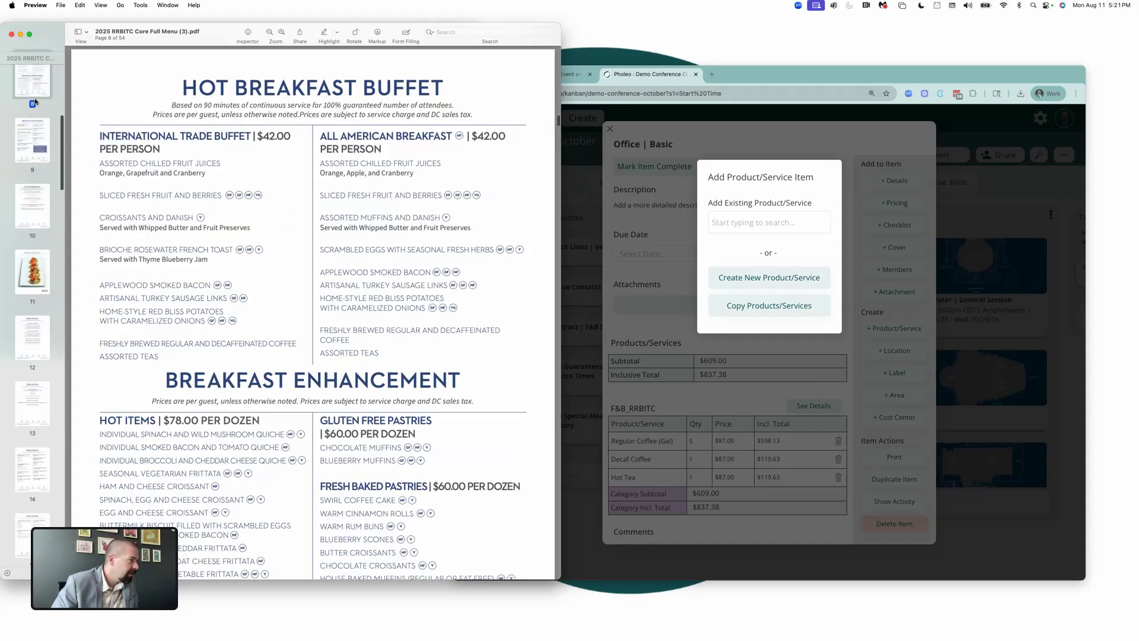
pyautogui.press('Up')
pyautogui.press('Up')
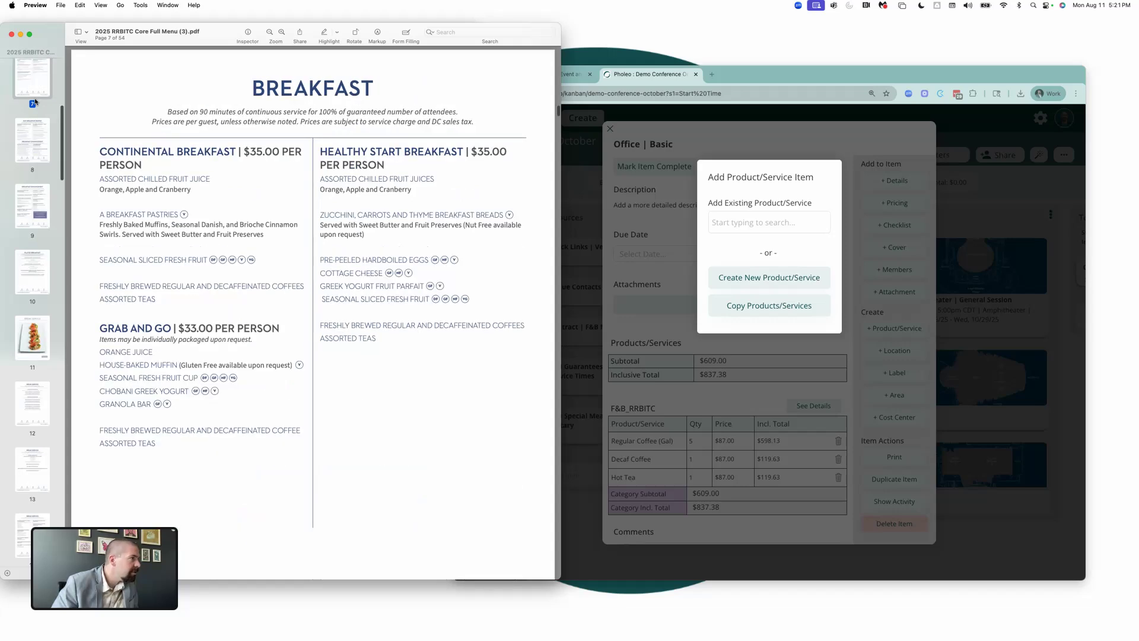
# - Search the menu PDF for "soft drinks" and for "soda", and go through the soda matches on the bar pages
pyautogui.press('super+f')
pyautogui.write('soft')
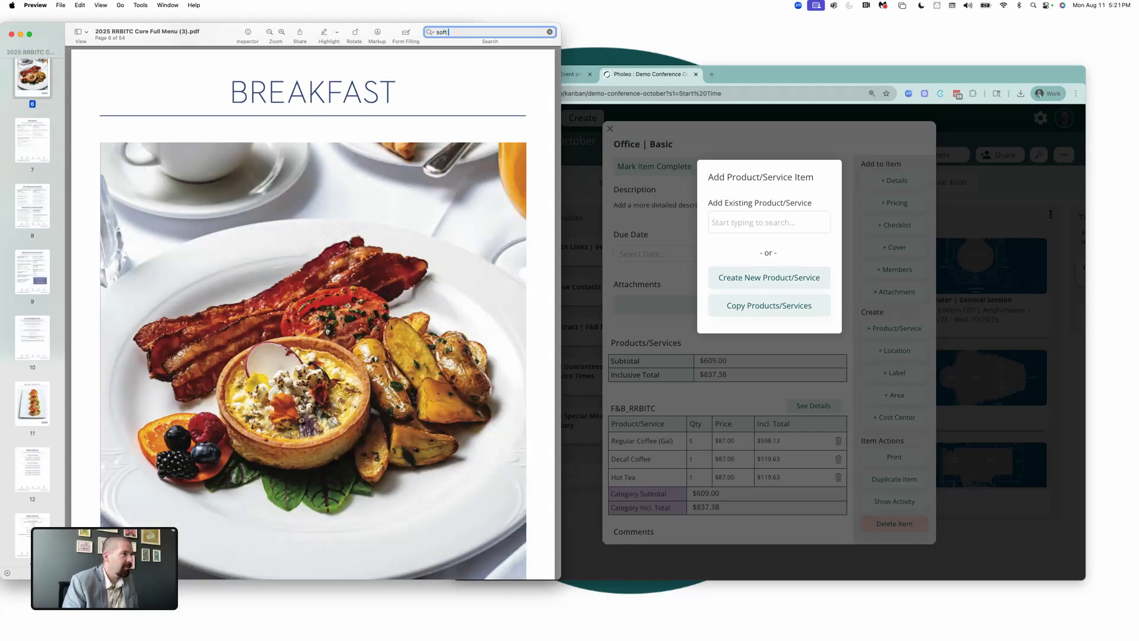
pyautogui.write(' drinks')
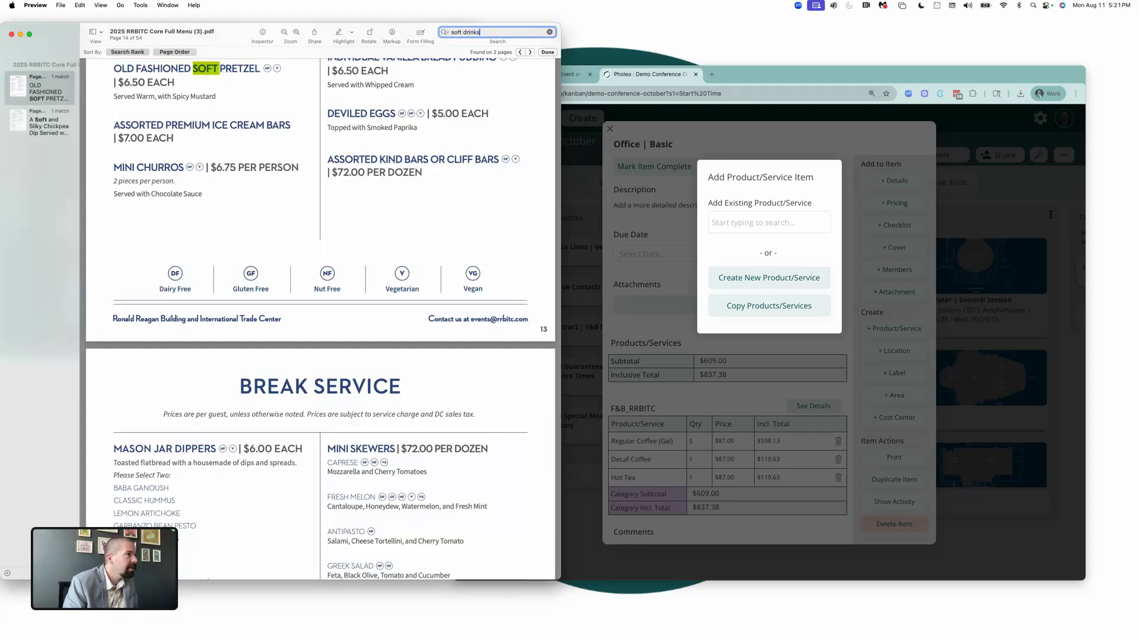
pyautogui.write('soda')
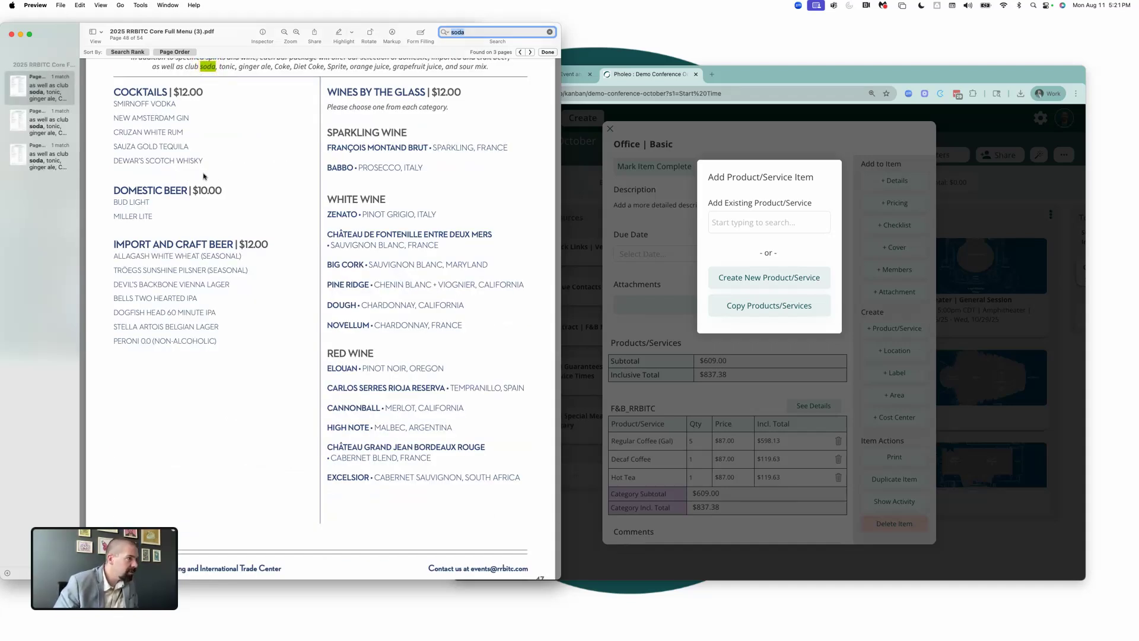
pyautogui.press('super+g')
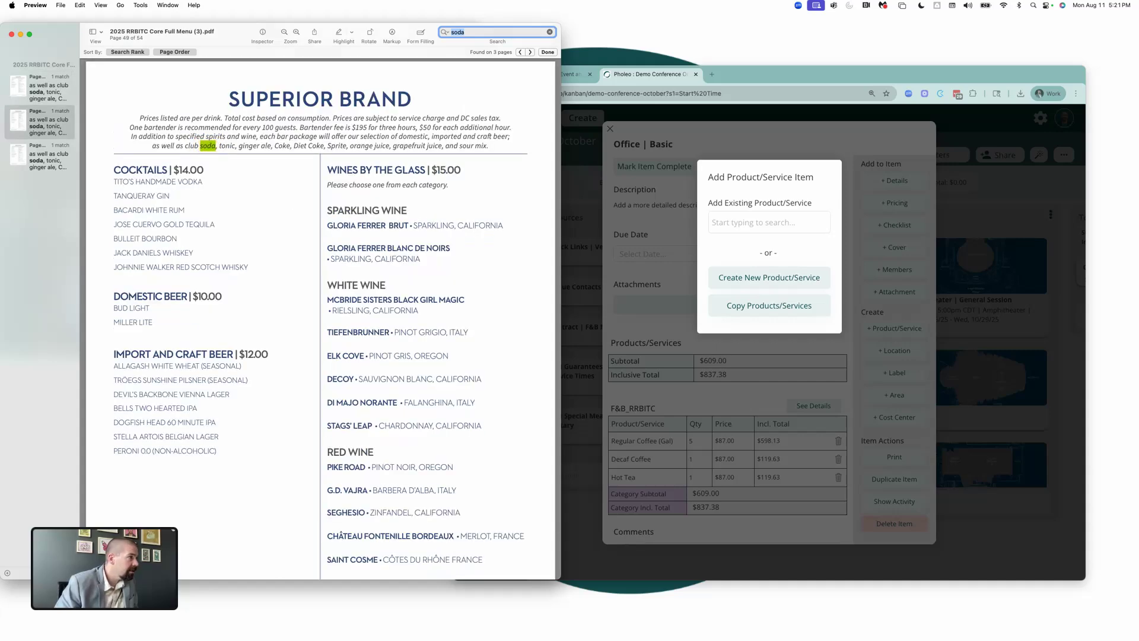
pyautogui.press('super+g')
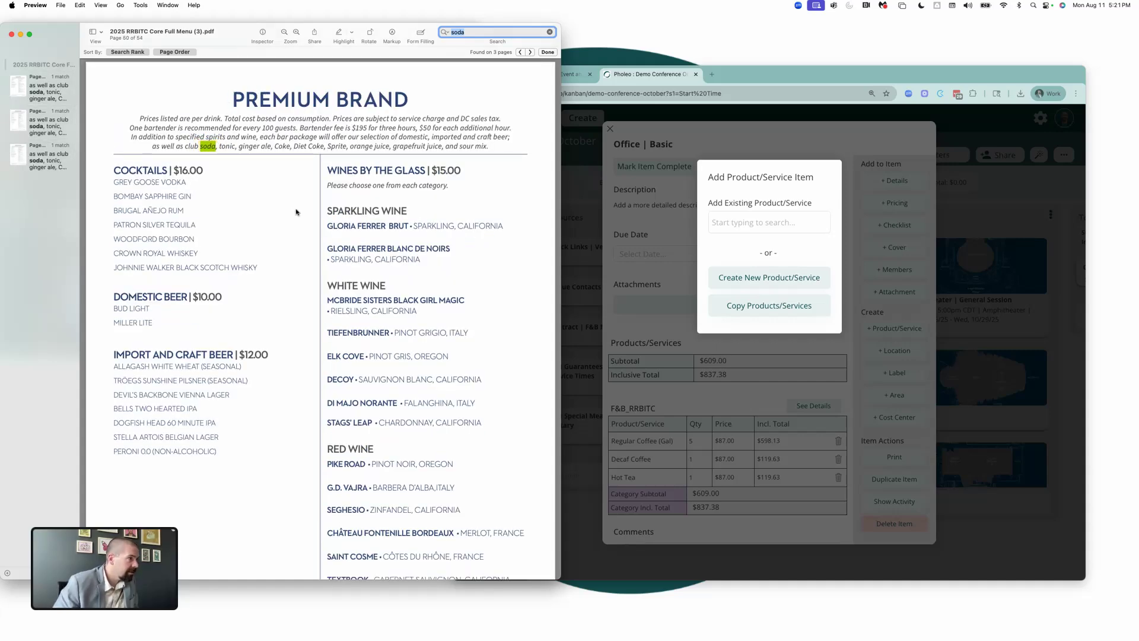
# - Examine the wine list and bar pages around the soda matches for soft drink pricing, and clear the search
pyautogui.scroll(-5, 322, 271)
pyautogui.scroll(-10, 322, 271)
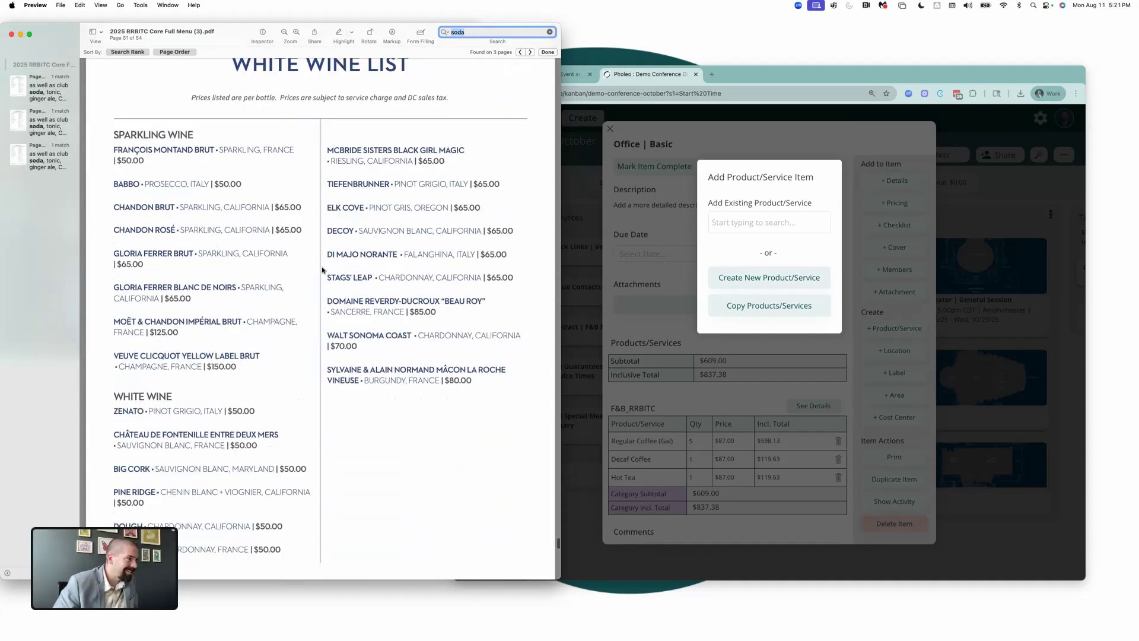
pyautogui.scroll(-15, 323, 270)
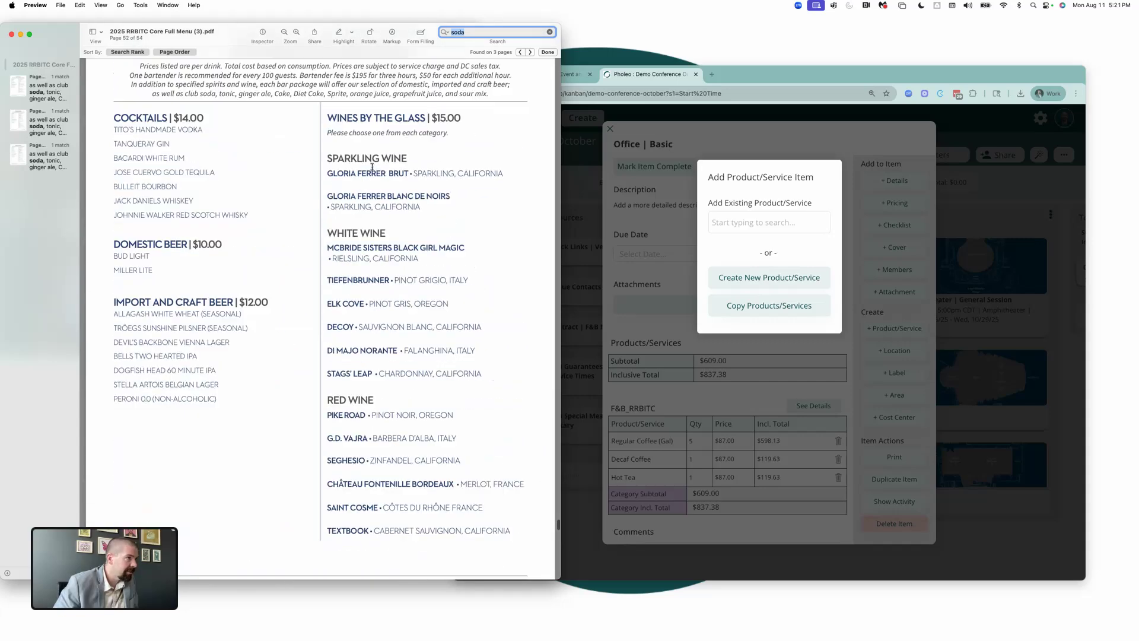
pyautogui.scroll(20, 371, 169)
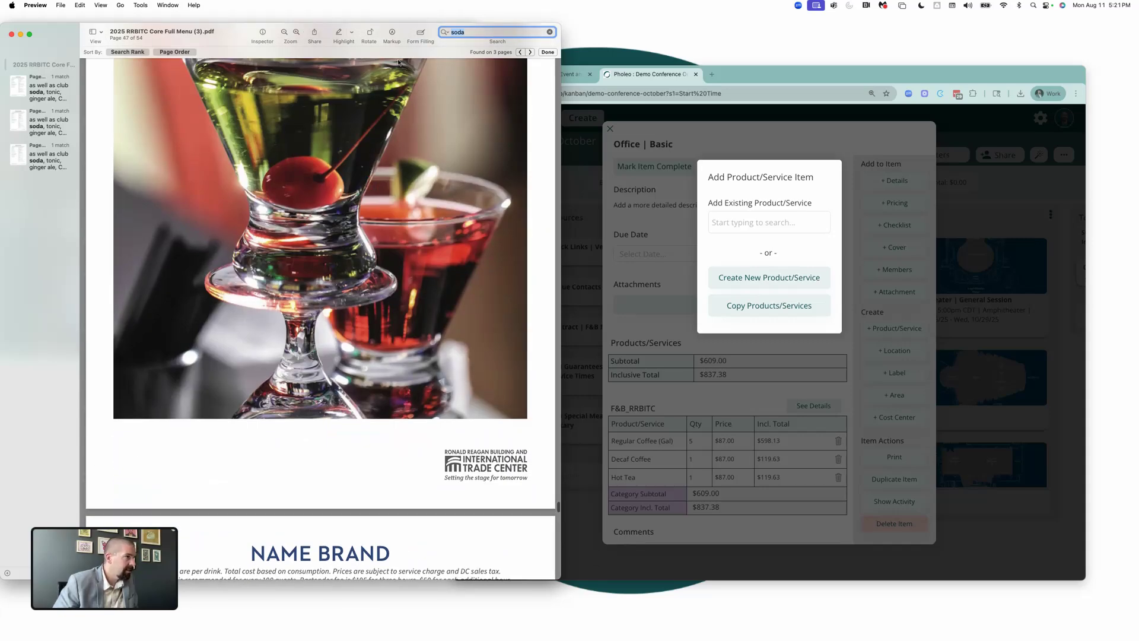
pyautogui.click(549, 32)
# - Look back through the menu's lunch pages to the break service section for soft drink pricing
pyautogui.scroll(5, 29, 214)
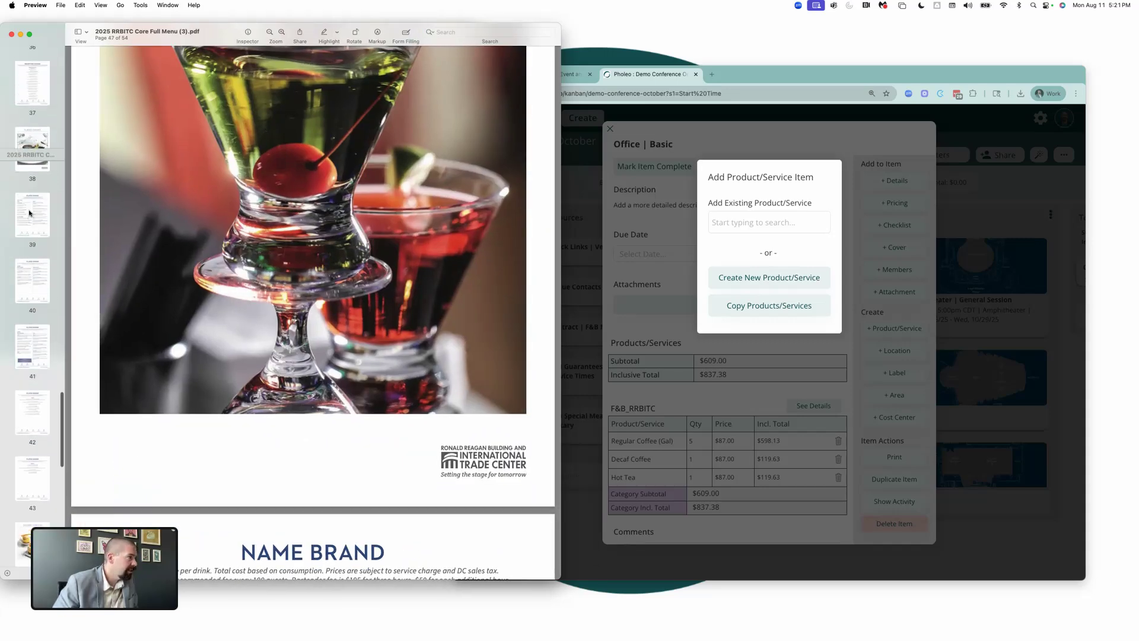
pyautogui.click(33, 198)
pyautogui.scroll(3, 34, 198)
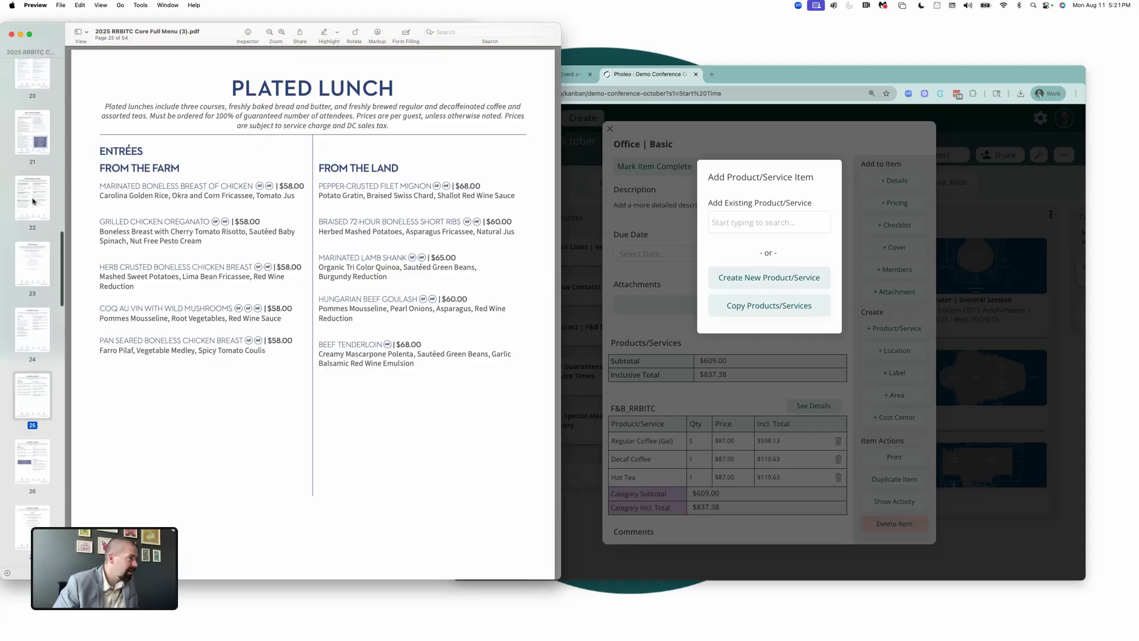
pyautogui.click(34, 195)
pyautogui.scroll(3, 31, 187)
pyautogui.click(31, 185)
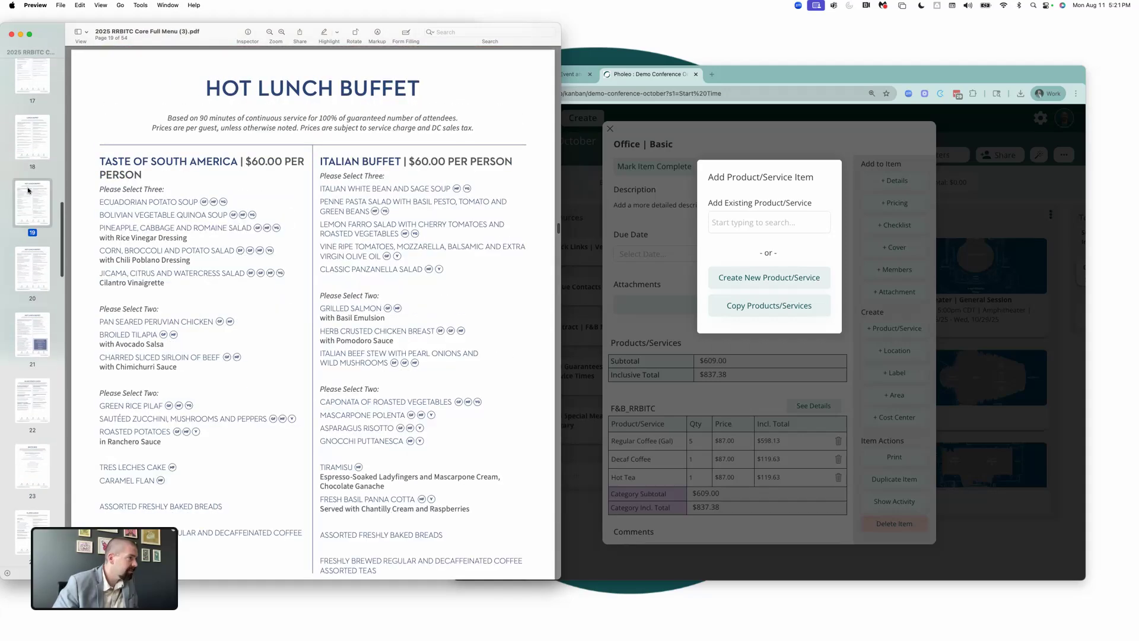
pyautogui.press('Up')
pyautogui.press('Up')
pyautogui.press('Up')
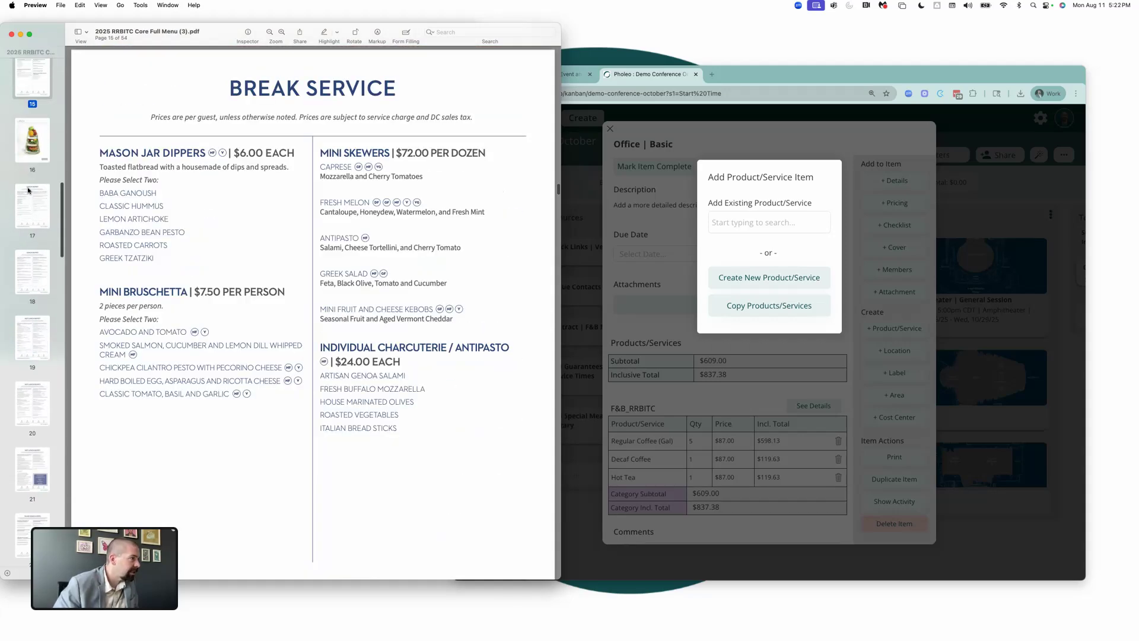
# - Compare break service pages 12 to 15 and return to the Unlimited Cold Beverages listing on page 12
pyautogui.press('Up')
pyautogui.press('Down')
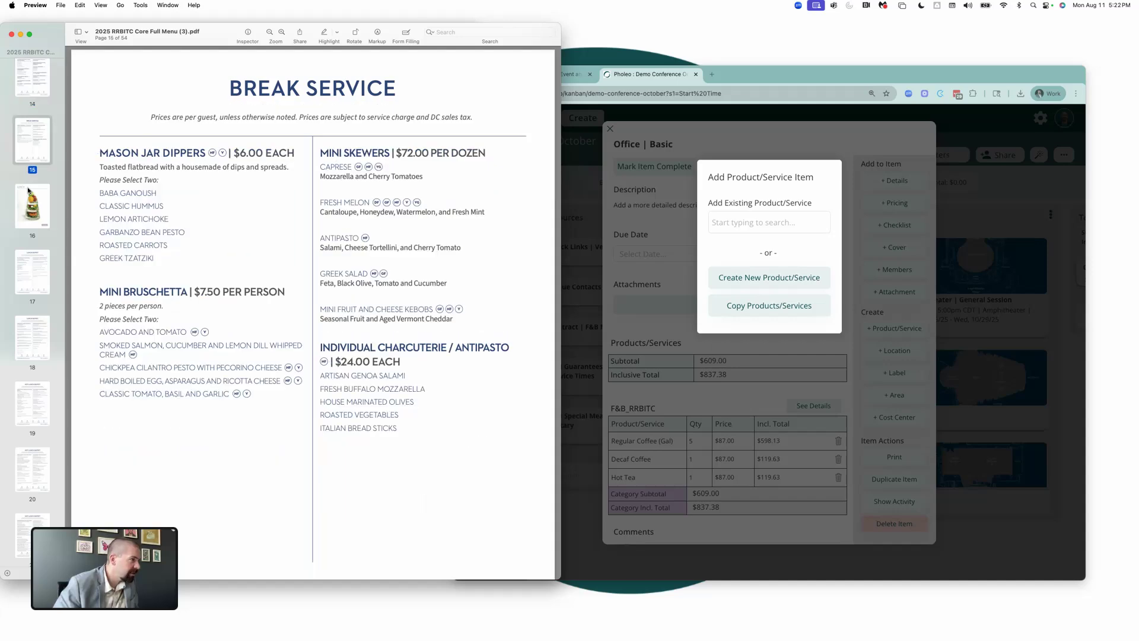
pyautogui.press('Up')
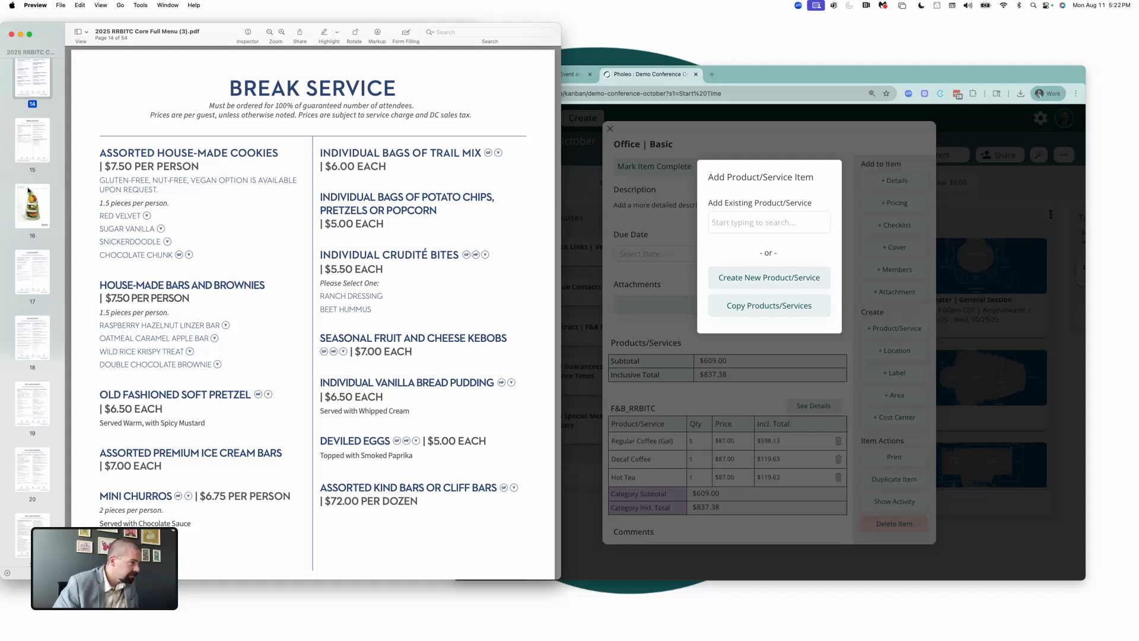
pyautogui.press('Up')
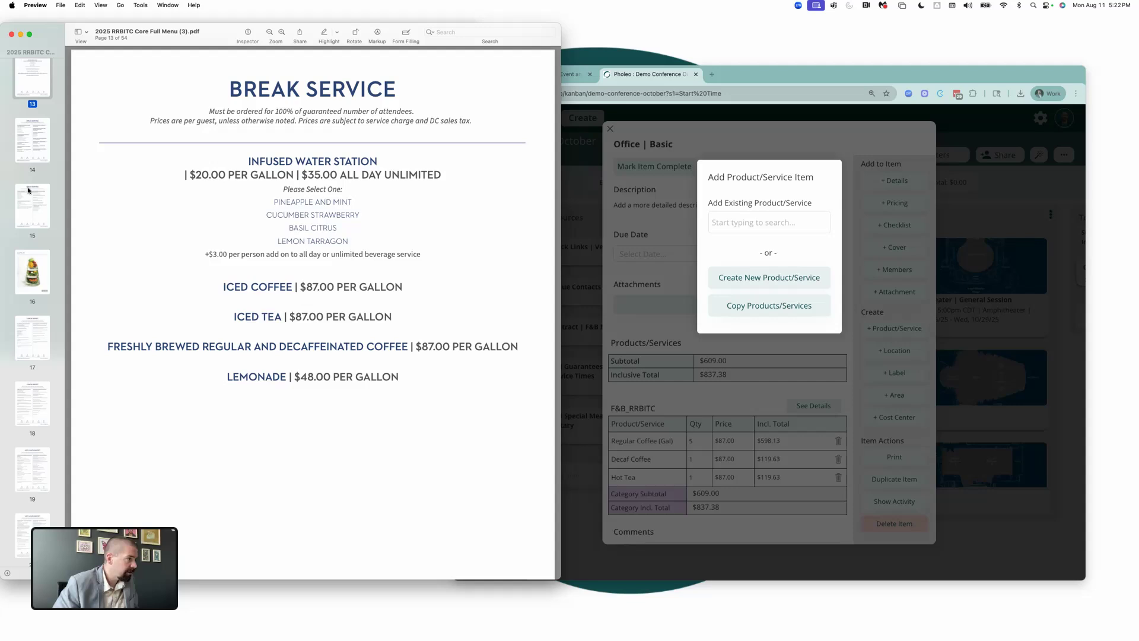
pyautogui.press('Up')
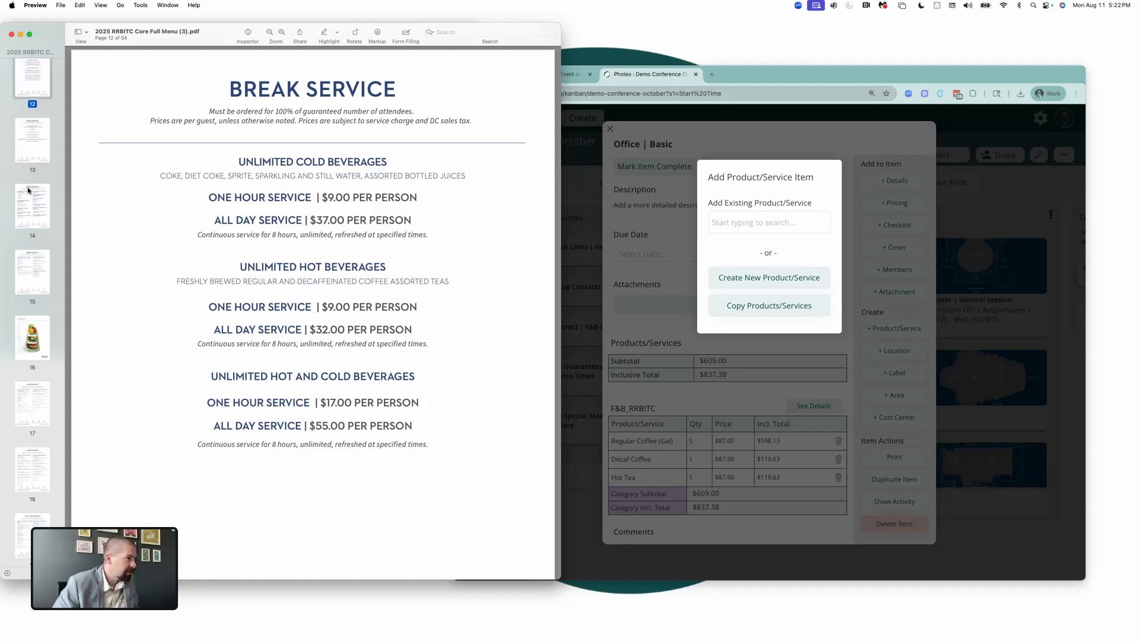
pyautogui.press('Up')
pyautogui.press('Down')
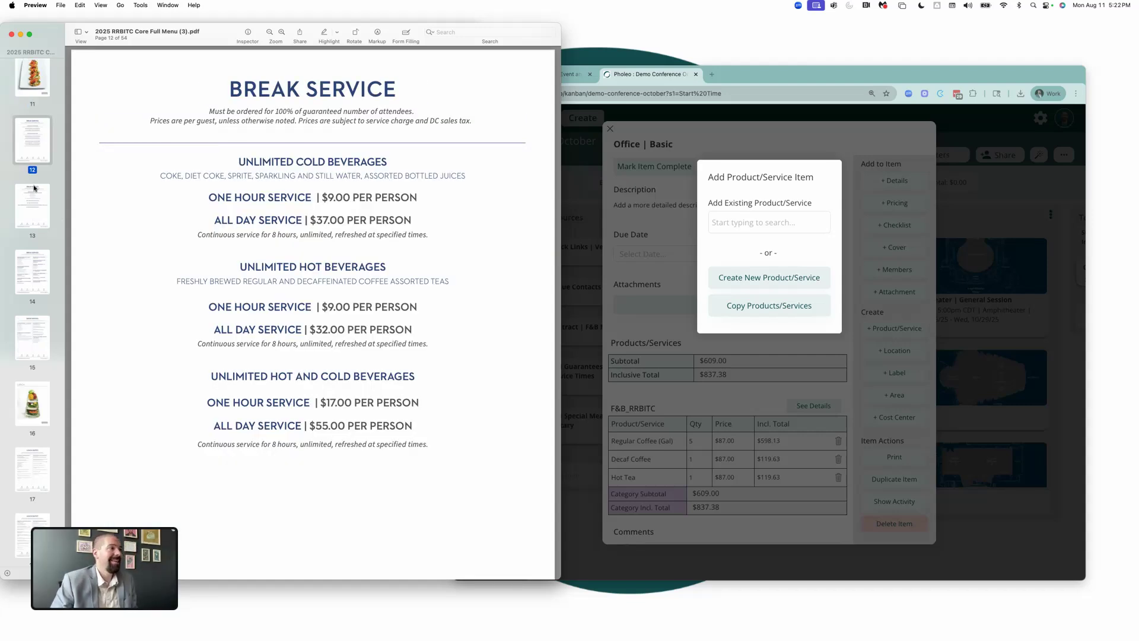
# - Back in Pholeo, create a new product named "Sodas | Soft Drinks" and assign it to the F&B_RRBITC category
pyautogui.click(764, 225)
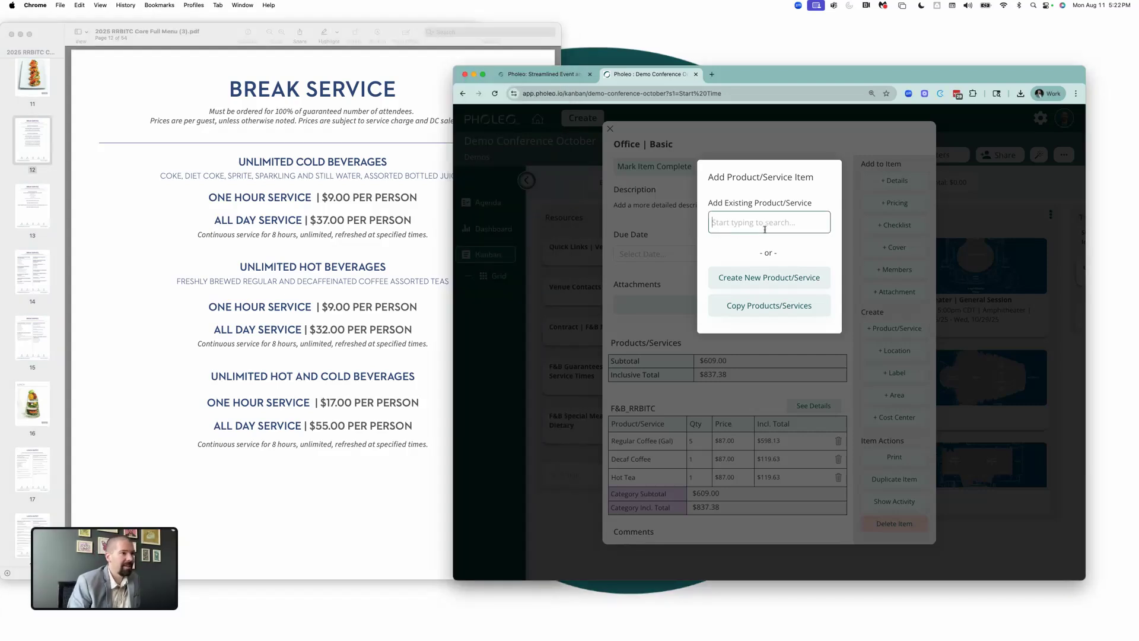
pyautogui.click(769, 277)
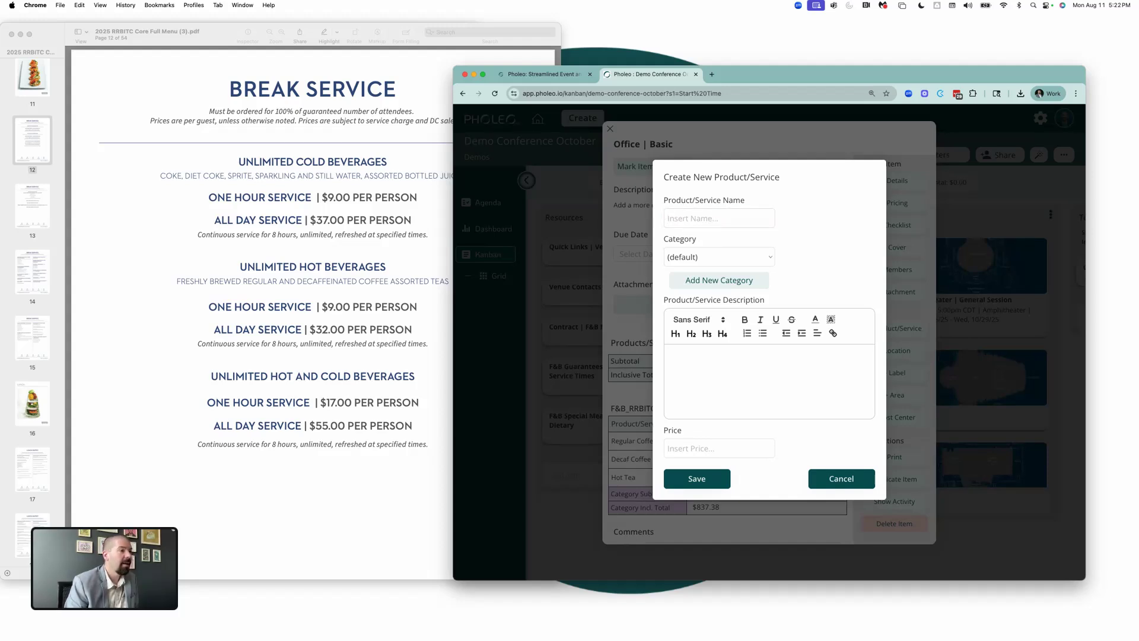
pyautogui.write('Soft')
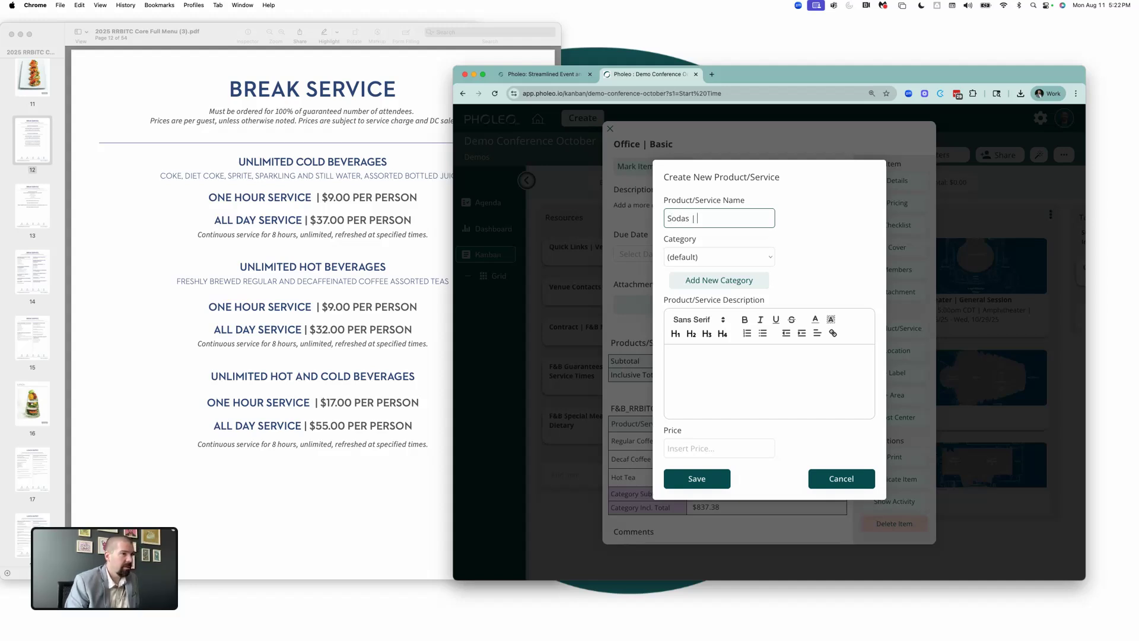
pyautogui.write('Drinks')
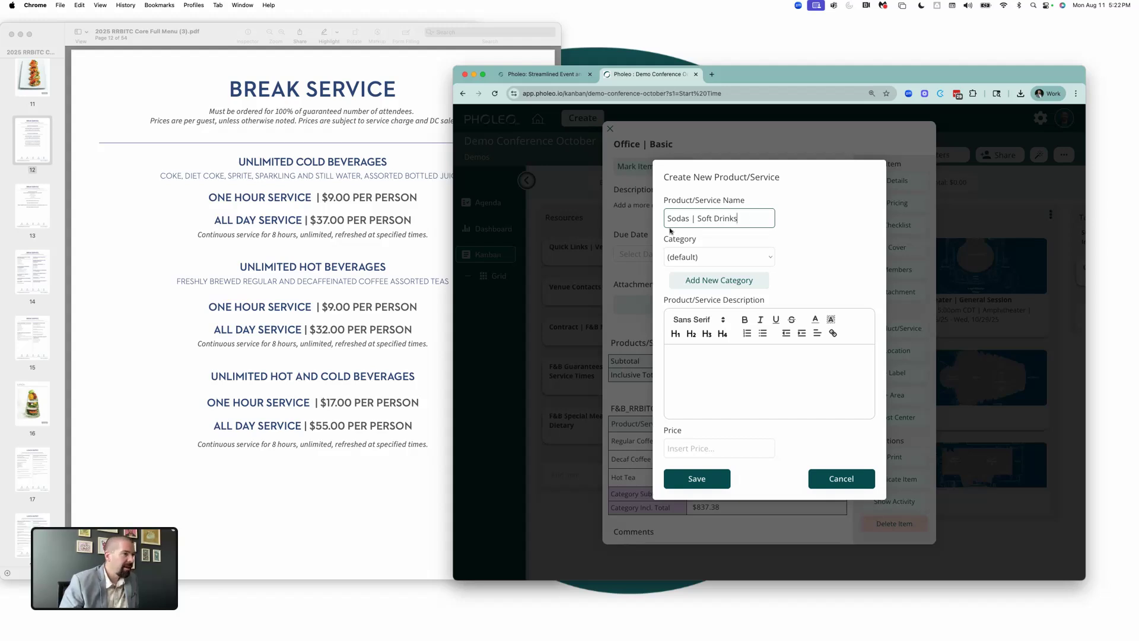
pyautogui.click(710, 261)
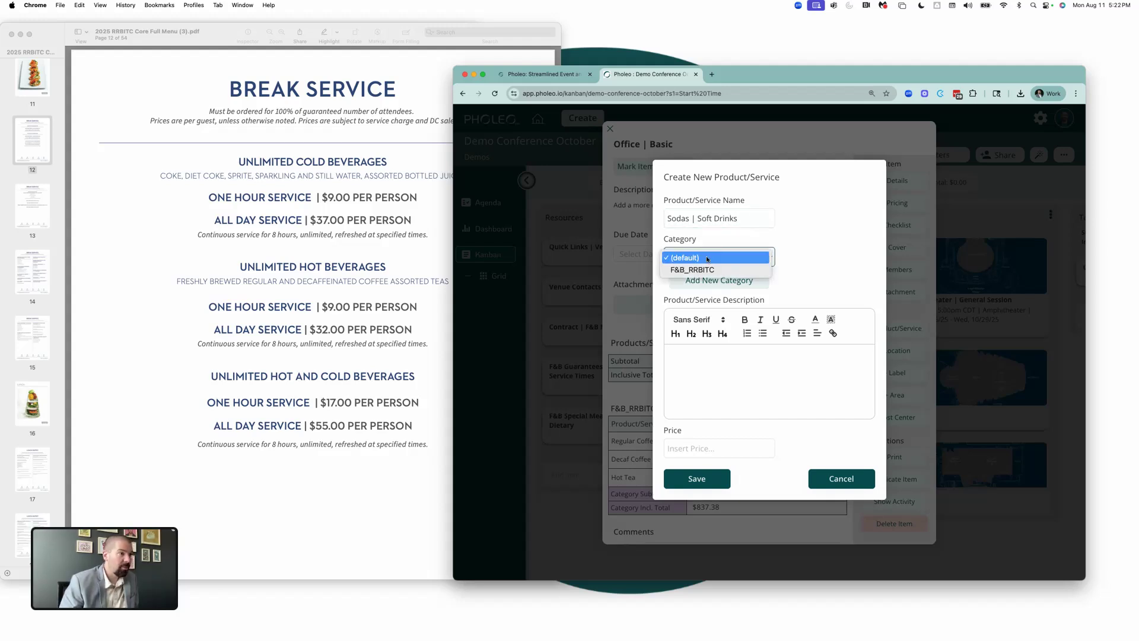
pyautogui.click(710, 268)
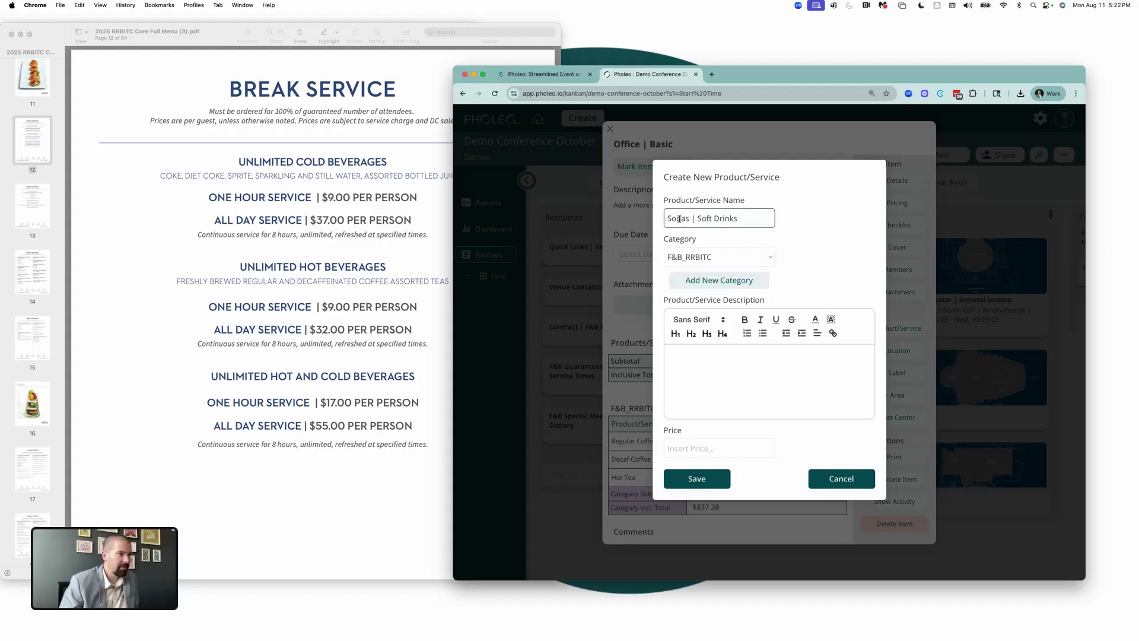
# - Copy the drinks line under Unlimited Cold Beverages from the Preview menu into the new product's description in Pholeo
pyautogui.click(261, 220)
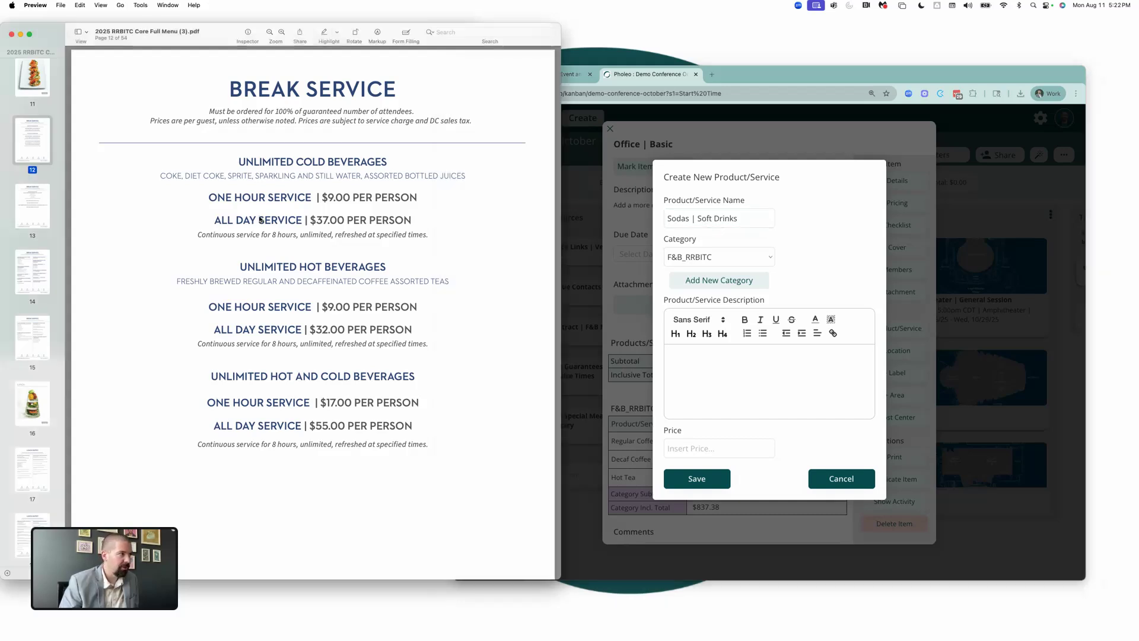
pyautogui.tripleClick(253, 172)
pyautogui.press('super+c')
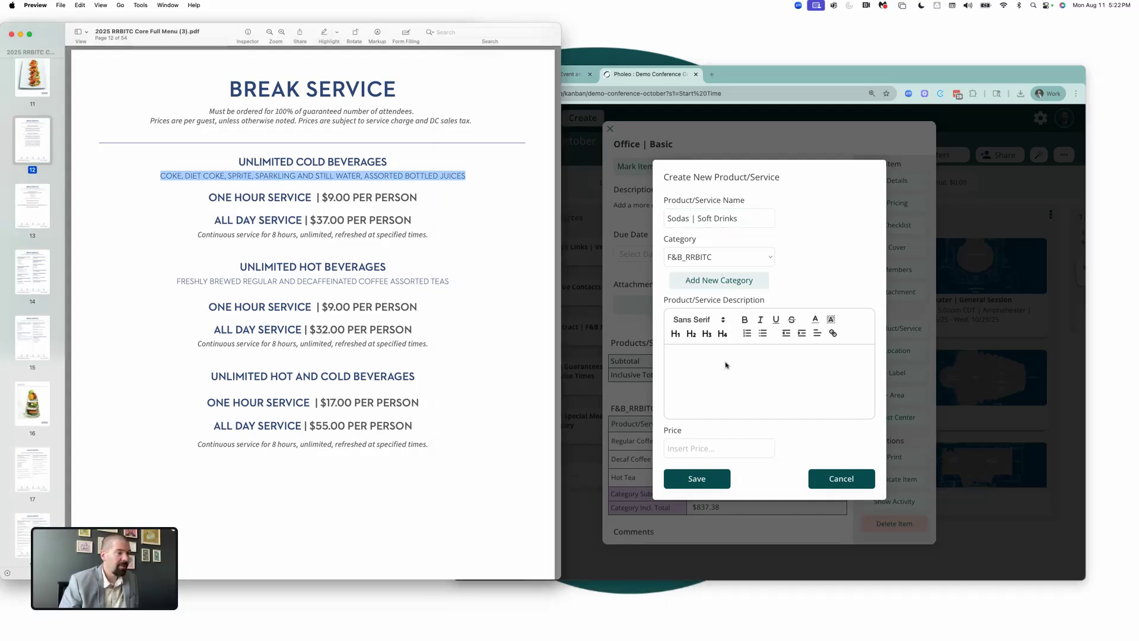
pyautogui.click(727, 365)
pyautogui.press('super+v')
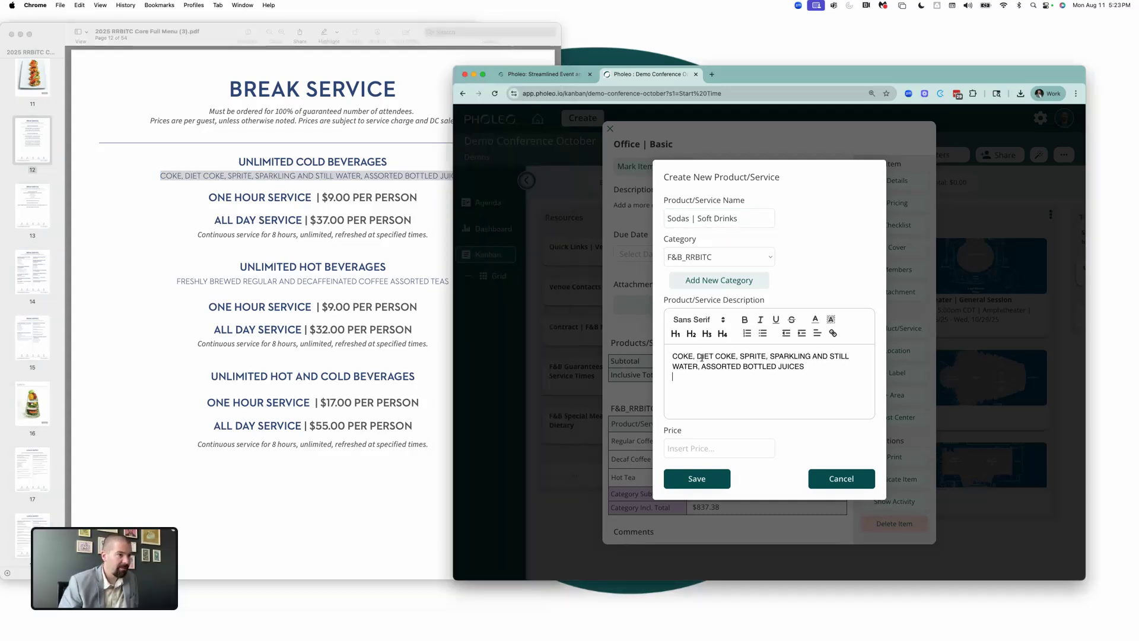
# - Set the price of Sodas | Soft Drinks to $9.00 and save the product
pyautogui.click(704, 450)
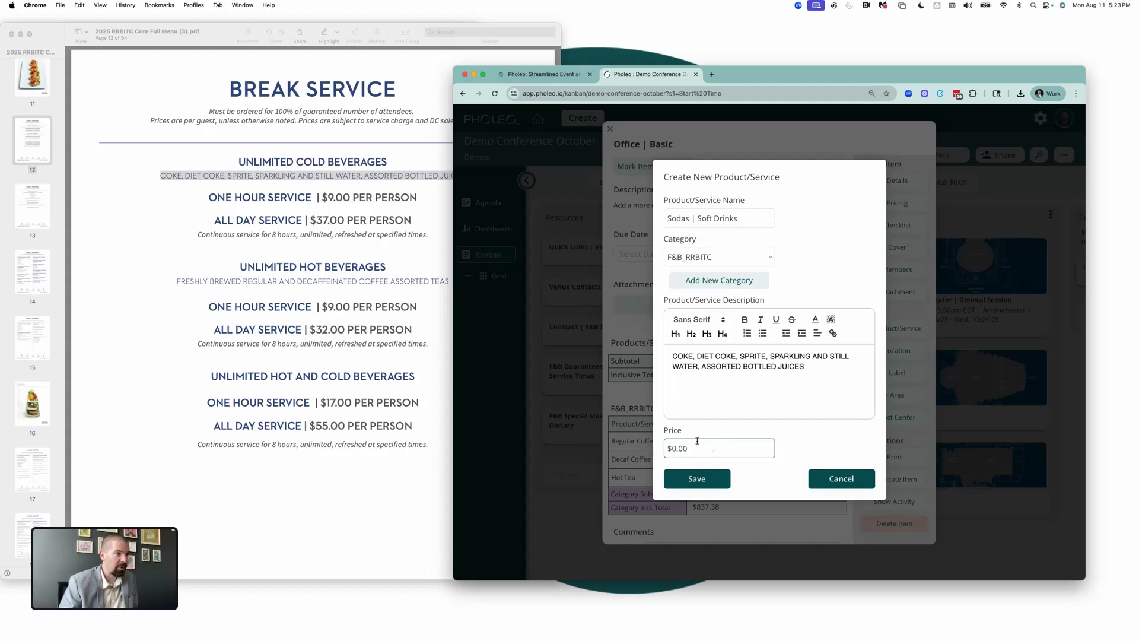
pyautogui.click(708, 218)
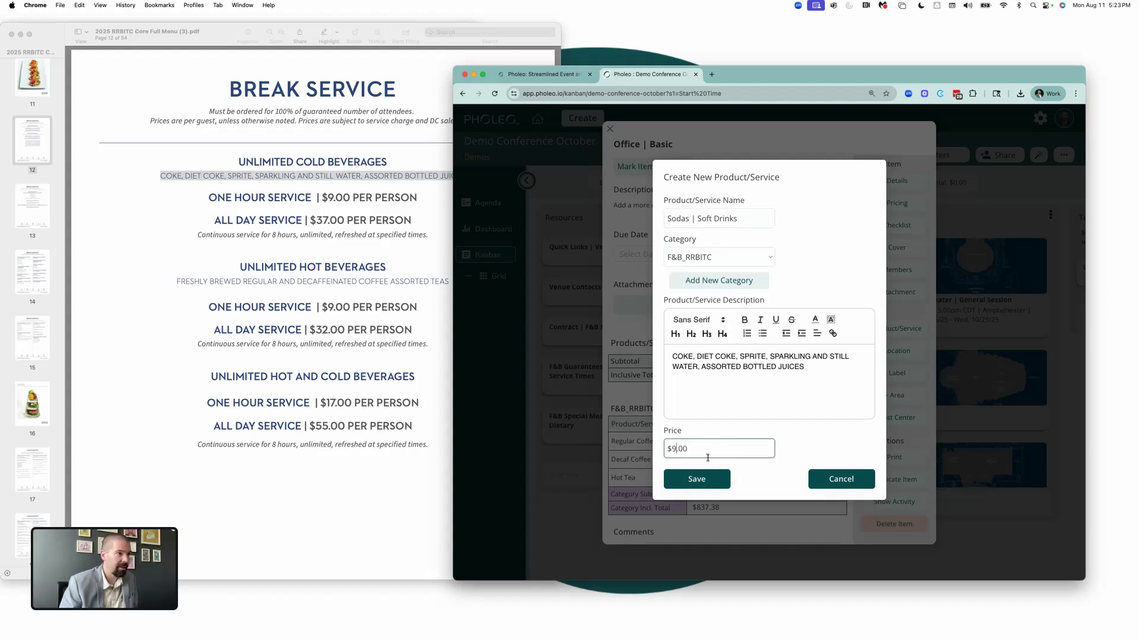
pyautogui.click(700, 477)
# - Set the Sodas | Soft Drinks quantity to 25 in the F&B_RRBITC table
pyautogui.click(695, 495)
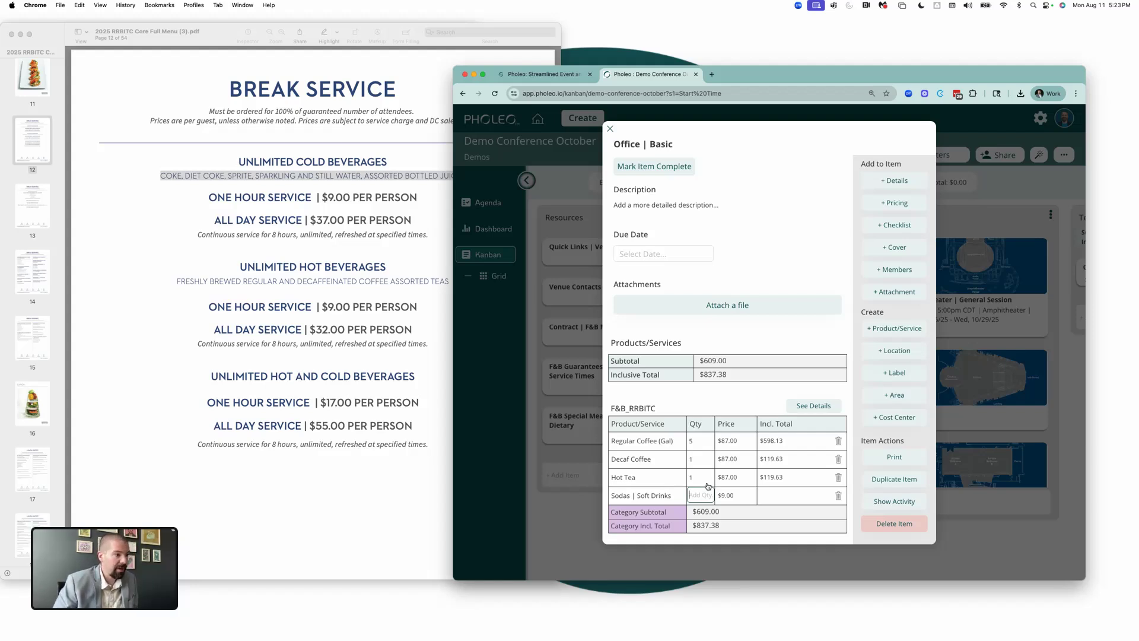
pyautogui.write('25')
pyautogui.press('Return')
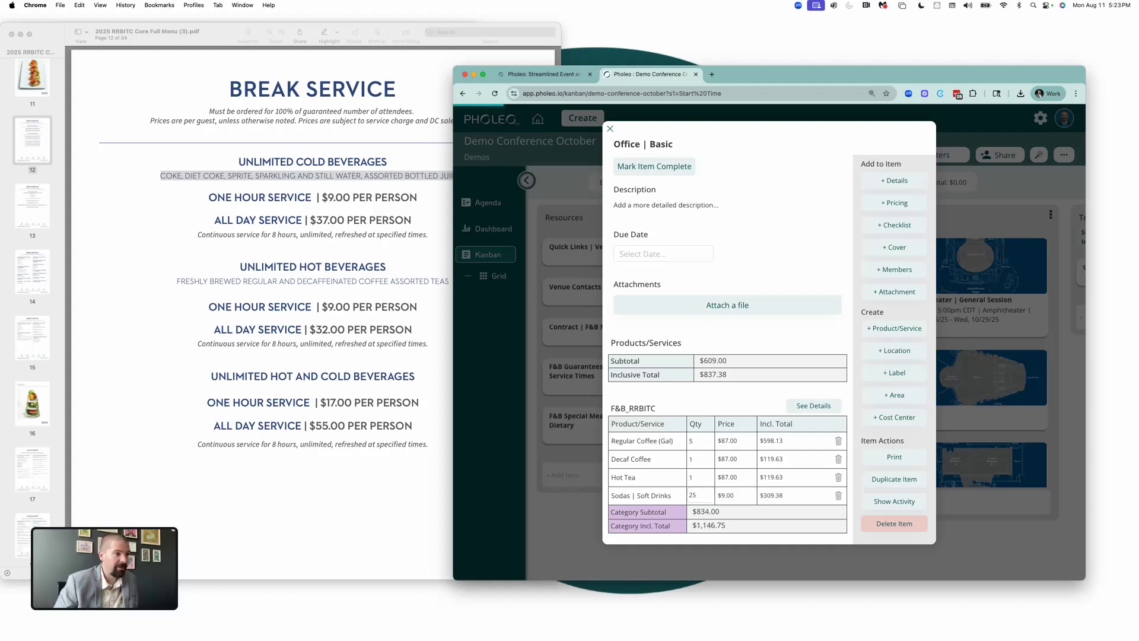
# - Leave the Office | Basic item and open the list of available products/services for Demo Conference October
pyautogui.scroll(-1, 731, 485)
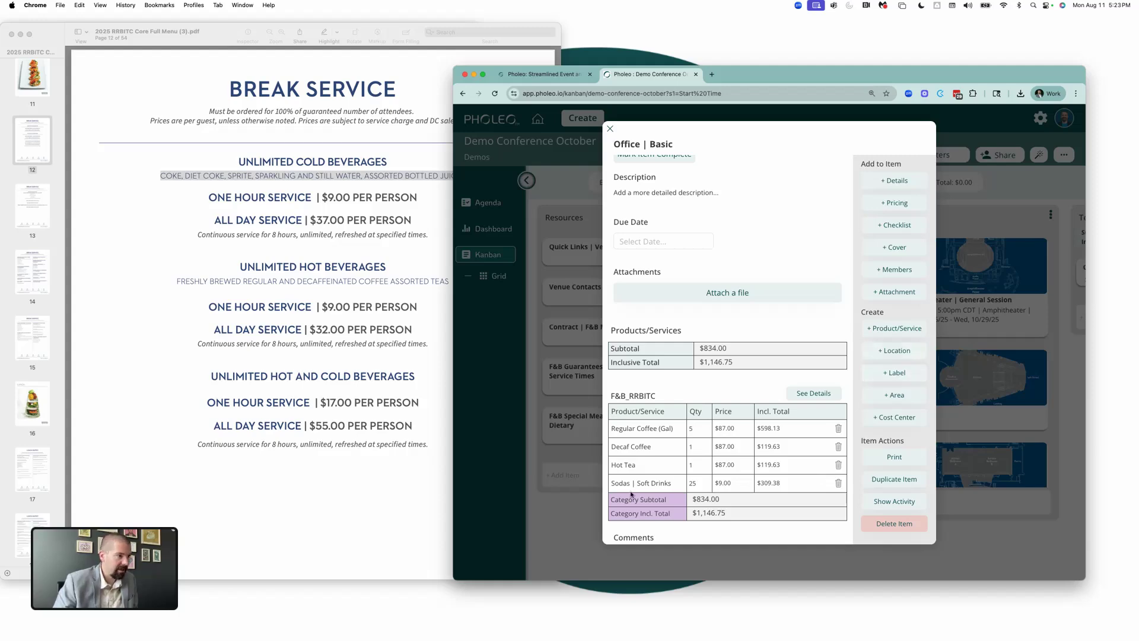
pyautogui.click(976, 385)
pyautogui.click(1064, 154)
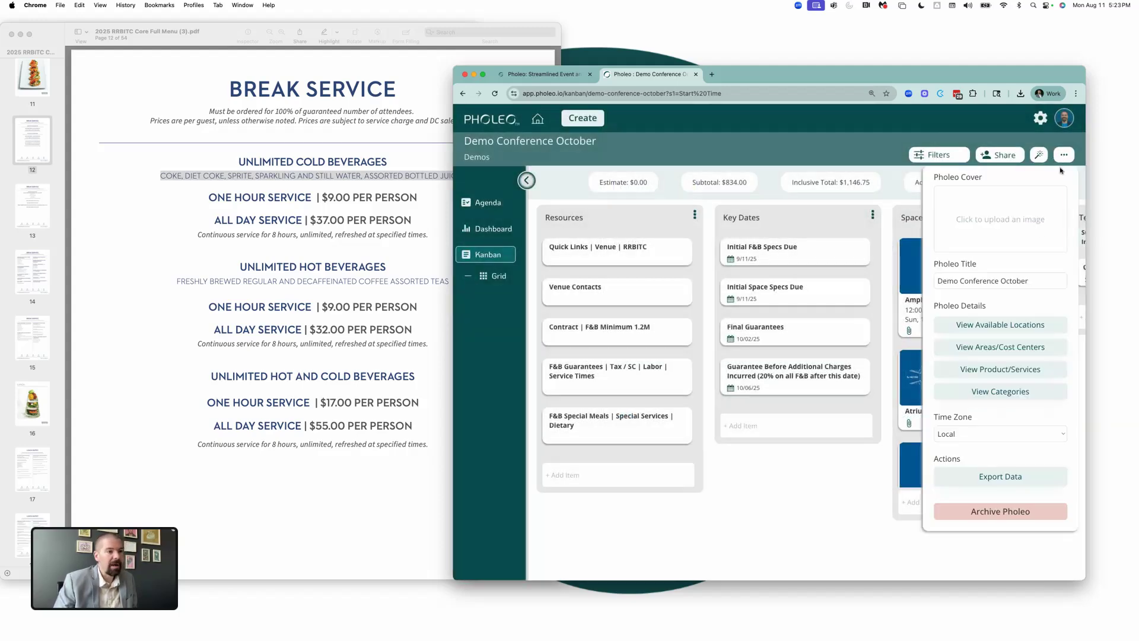
pyautogui.click(1019, 369)
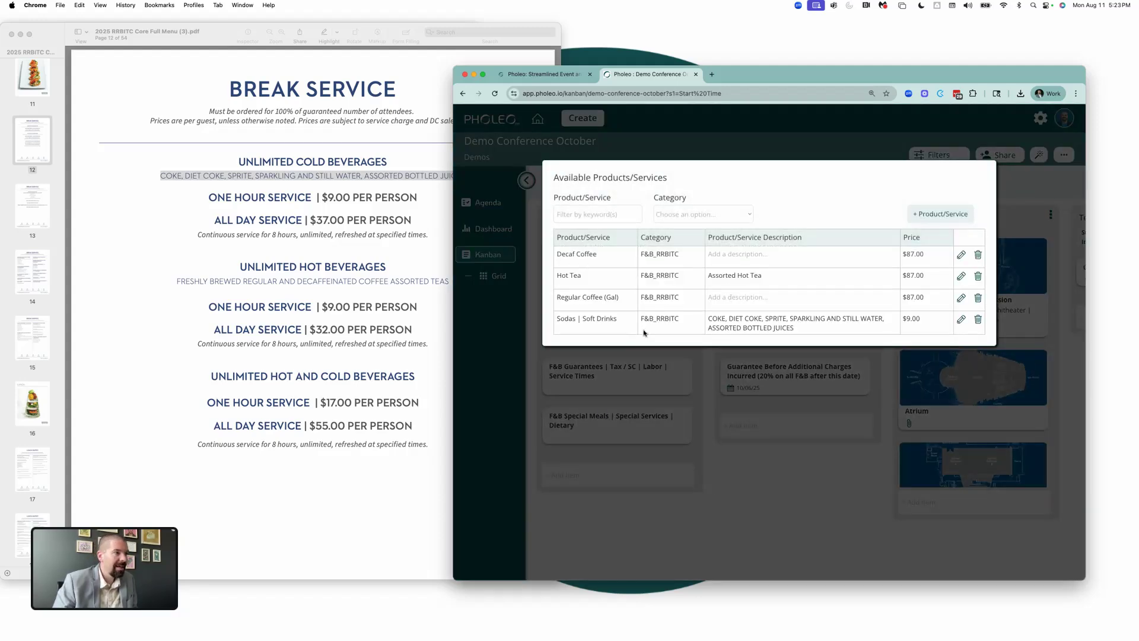
# - Rename the Sodas | Soft Drinks product as "Sodas | Soft Drinks | CONFIRM A LA CARTE PRICING" and save it
pyautogui.click(961, 319)
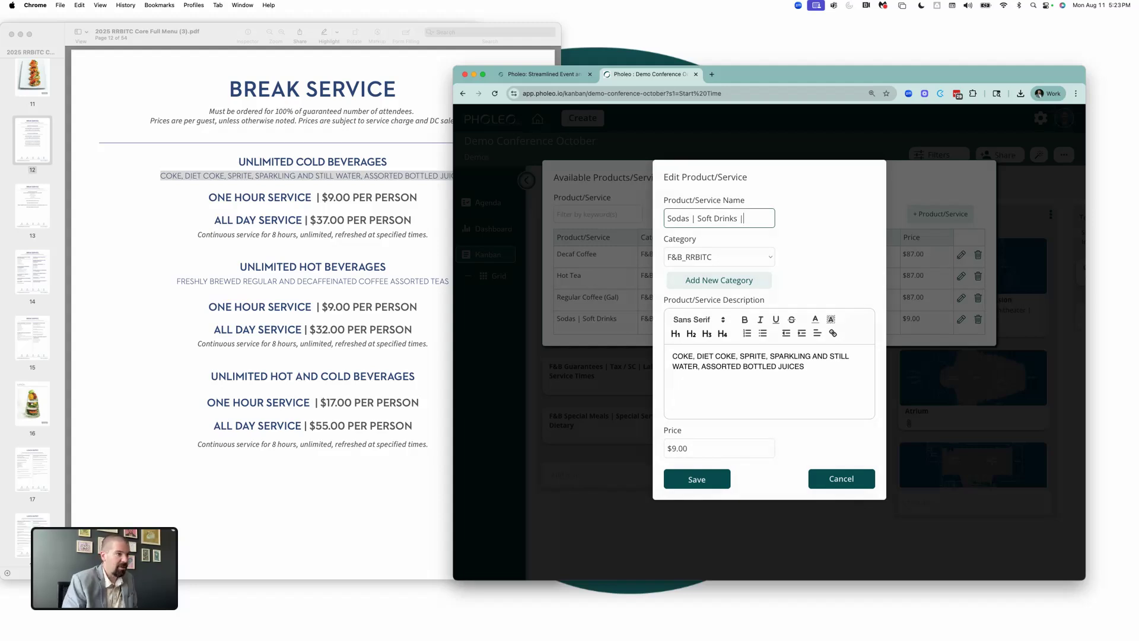
pyautogui.write('| CONFRE')
pyautogui.press('BackSpace')
pyautogui.press('BackSpace')
pyautogui.press('BackSpace')
pyautogui.press('BackSpace')
pyautogui.press('BackSpace')
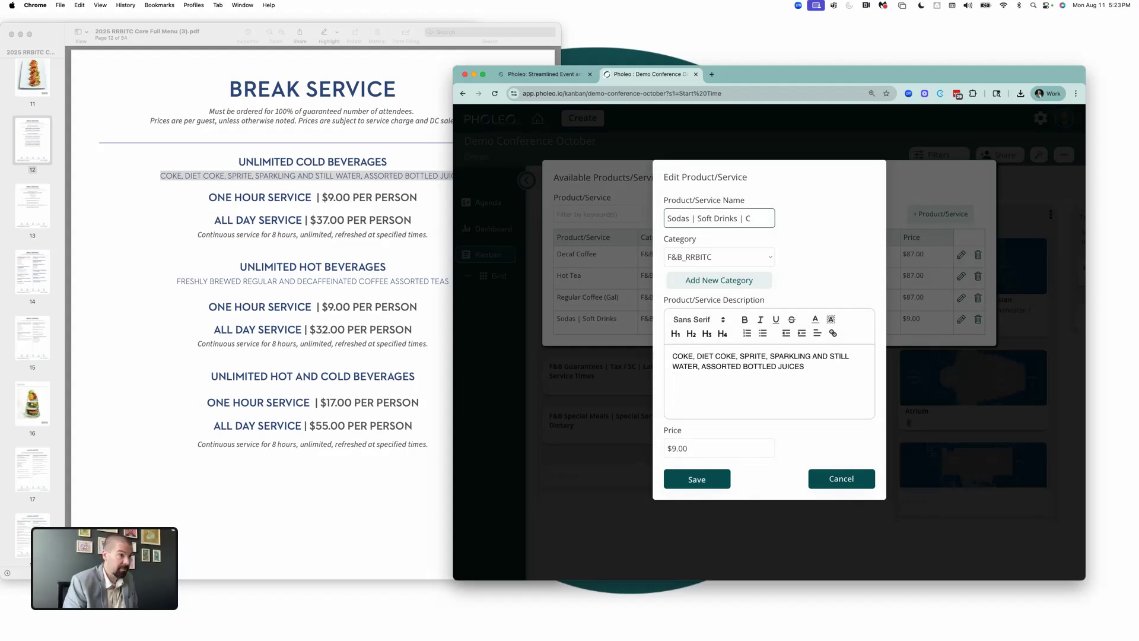
pyautogui.write('ONFIRM A LA')
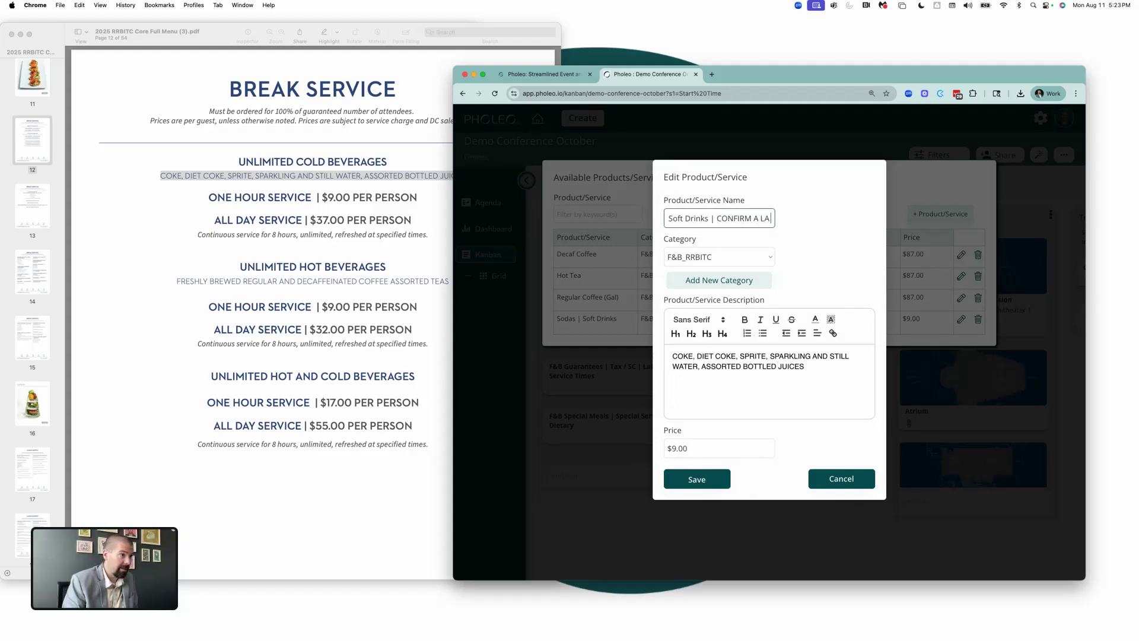
pyautogui.write(' CARTE PRICING')
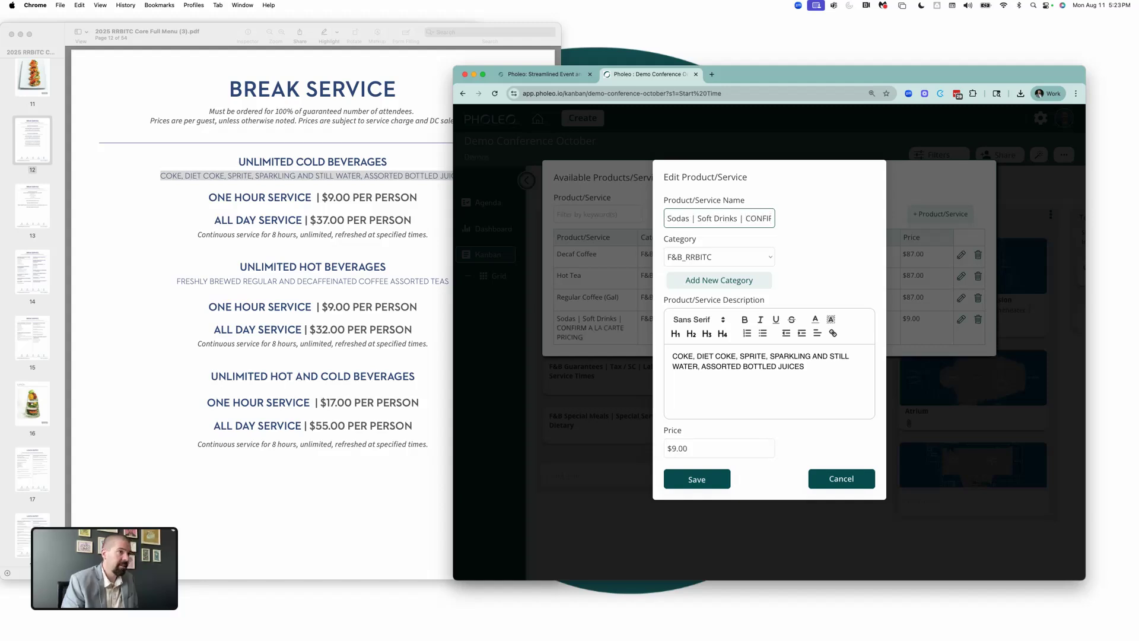
pyautogui.press('Return')
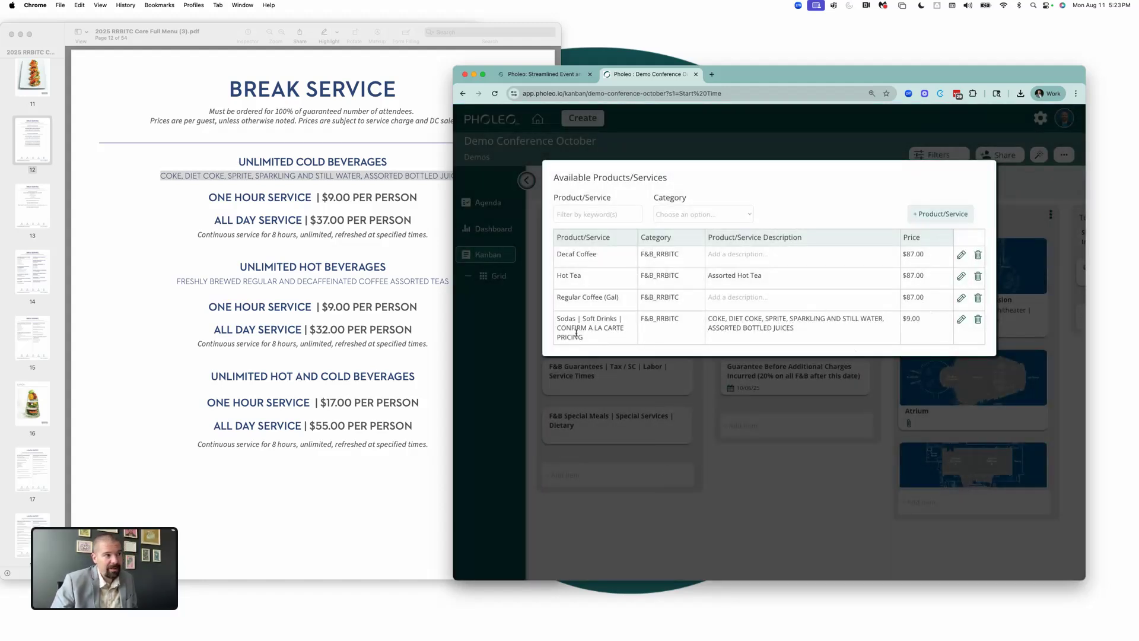
# - Close the product list and reopen the Office | Basic item at its F&B_RRBITC table
pyautogui.click(726, 394)
pyautogui.hscroll(5, 725, 394)
pyautogui.click(943, 276)
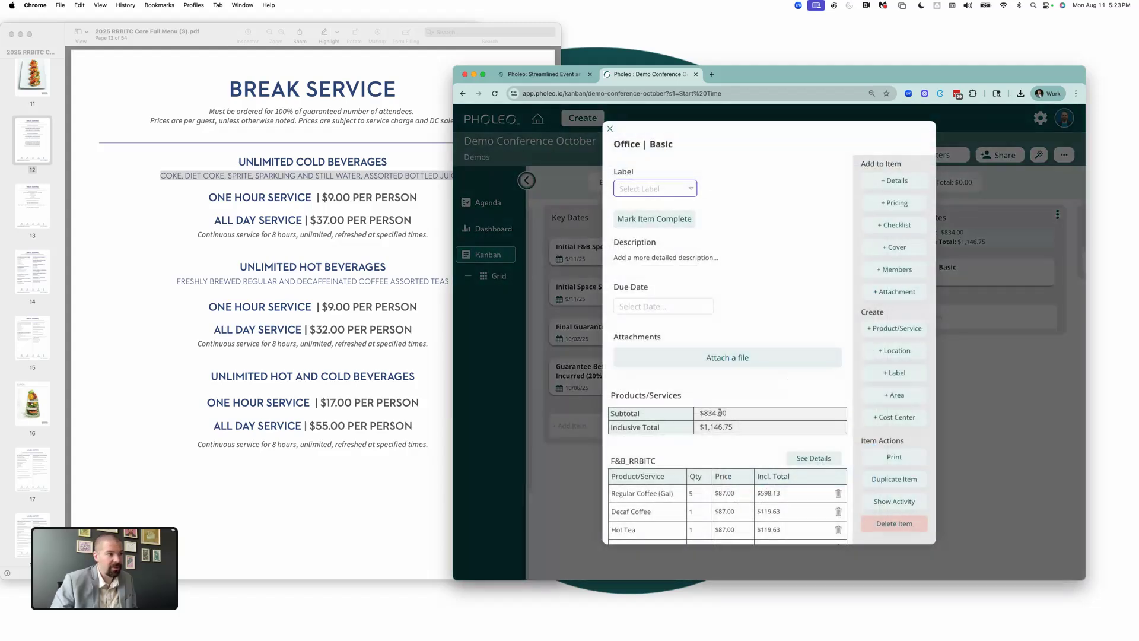
pyautogui.scroll(-5, 720, 412)
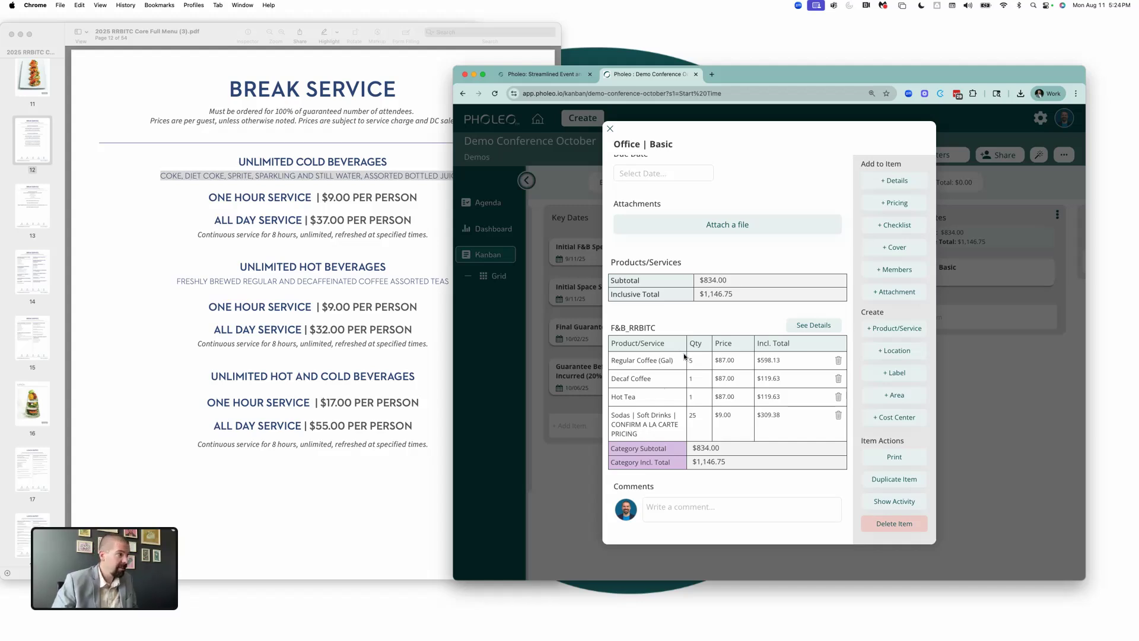
# - Switch to the menu PDF in Preview and go to page 14, the Break Service snacks
pyautogui.click(232, 232)
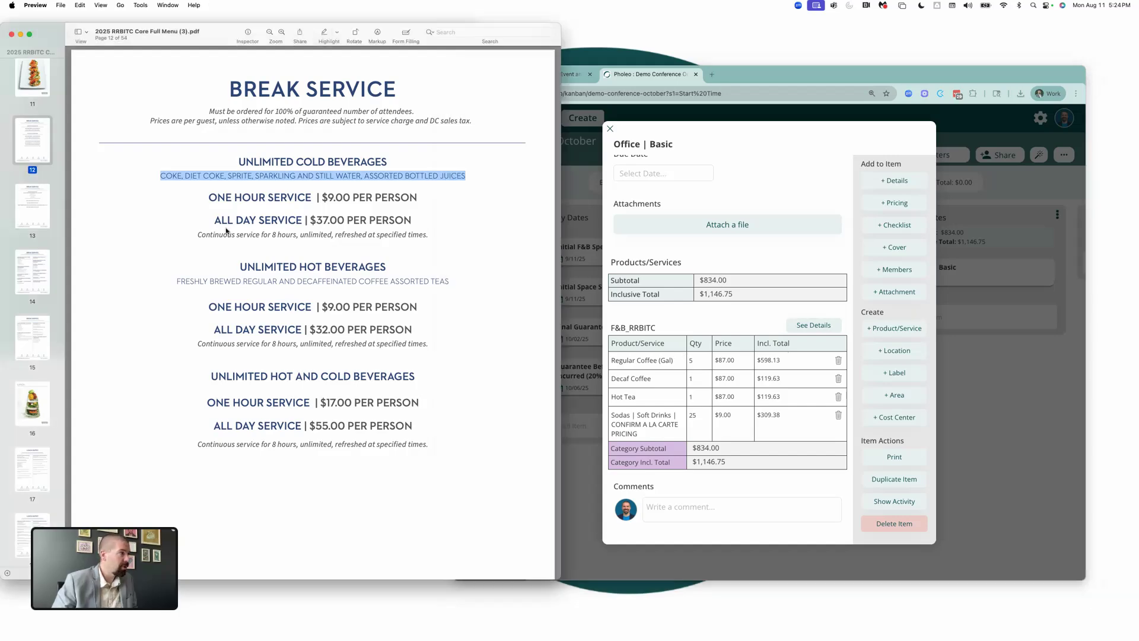
pyautogui.click(43, 202)
pyautogui.click(32, 272)
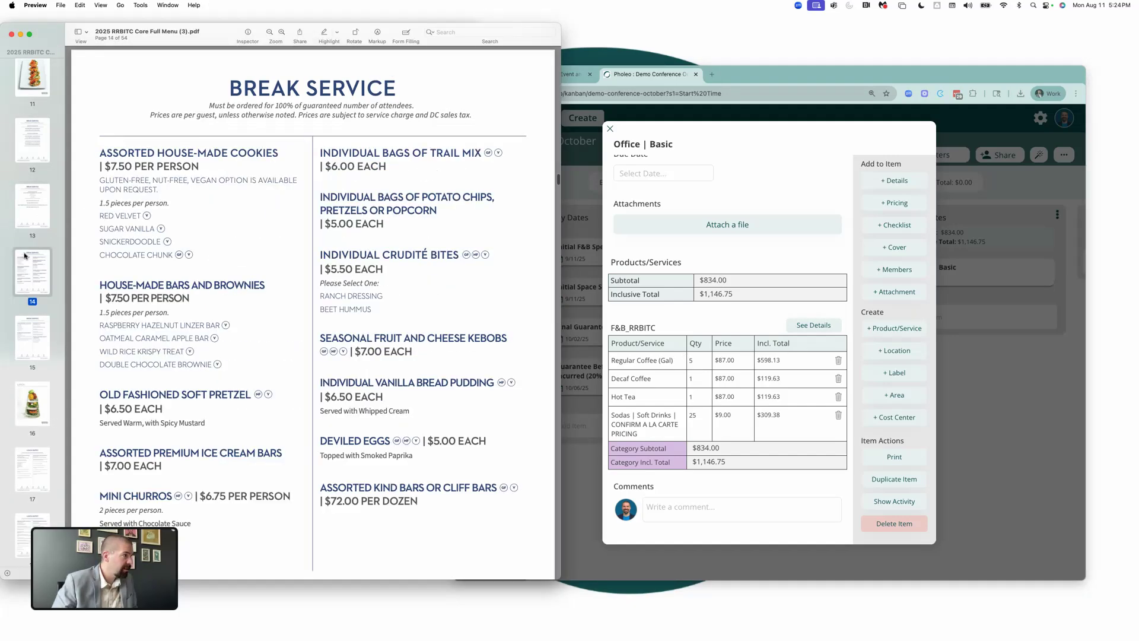
# - In Pholeo, create a new F&B_RRBITC product named "INDIVIDUAL BAGS OF TRAIL MIX", copying the name from the Preview menu
pyautogui.click(896, 330)
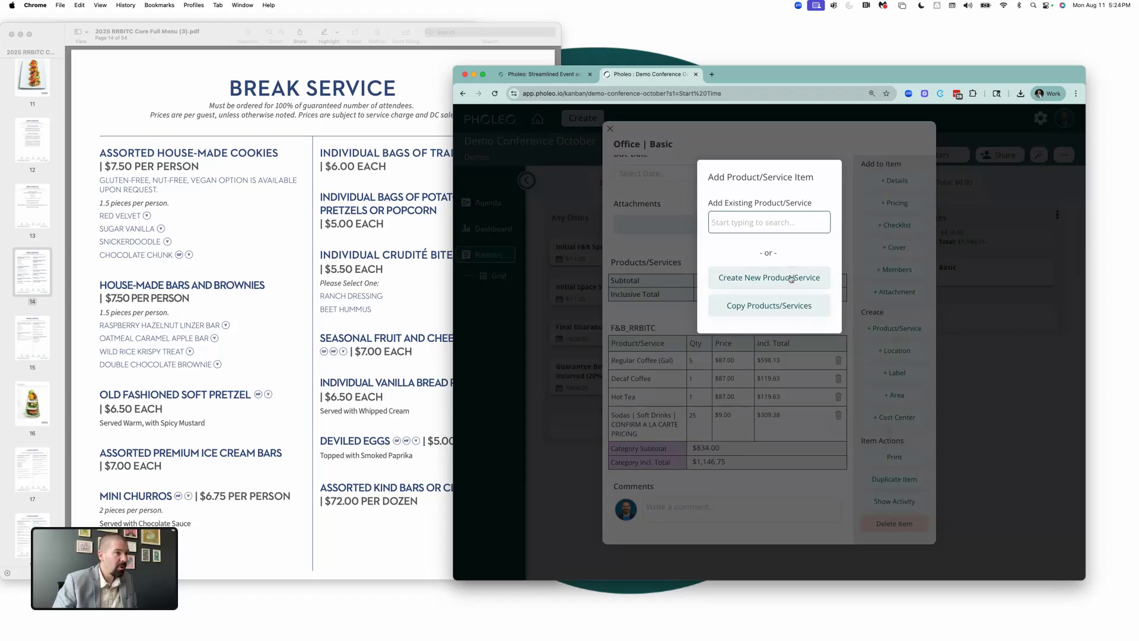
pyautogui.click(770, 280)
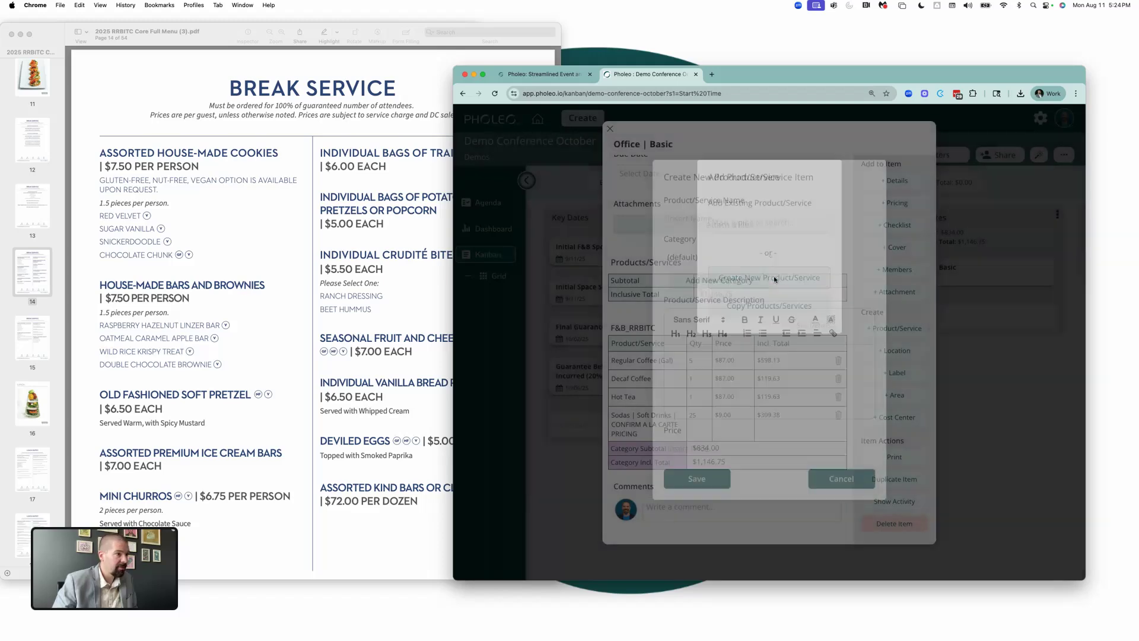
pyautogui.click(698, 256)
pyautogui.click(706, 269)
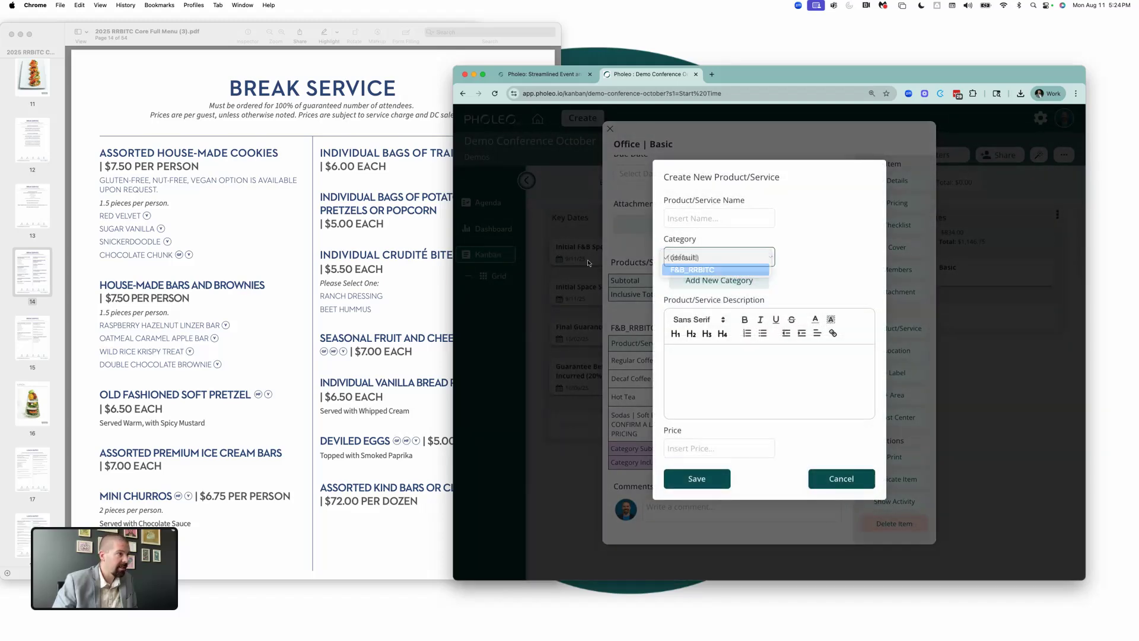
pyautogui.click(388, 223)
pyautogui.moveTo(484, 154); pyautogui.dragTo(315, 154)
pyautogui.press('super+c')
pyautogui.click(737, 215)
pyautogui.press('super+v')
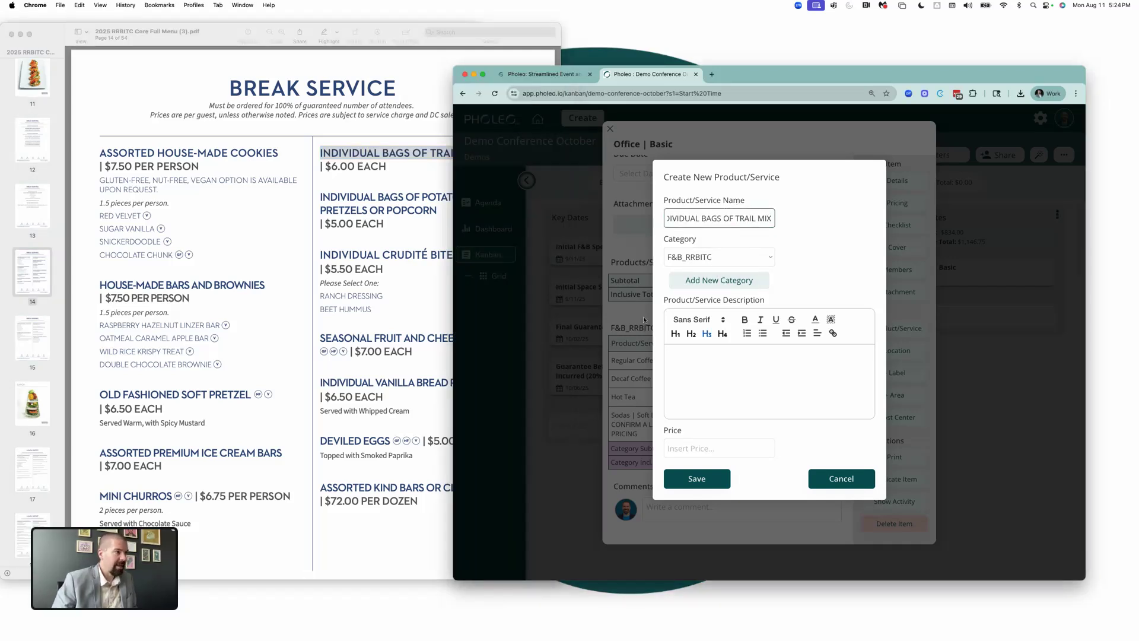
# - Describe the trail mix product as "Gluten Free & Vegetarian", set its price to $6.00 and save it
pyautogui.click(402, 196)
pyautogui.click(702, 378)
pyautogui.write('G')
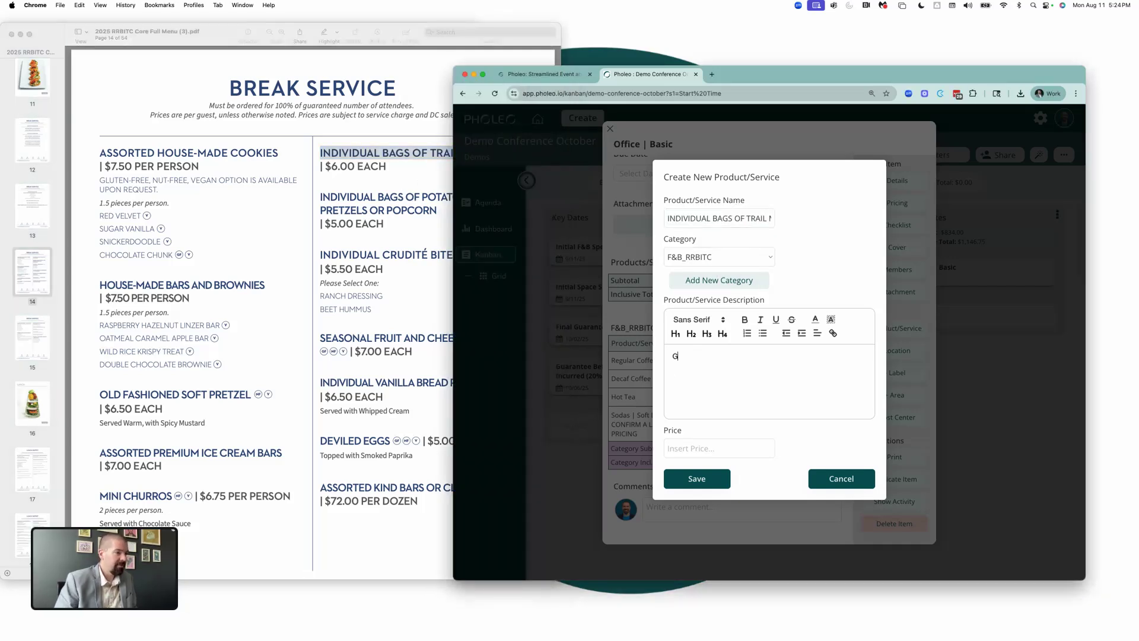
pyautogui.write('lute')
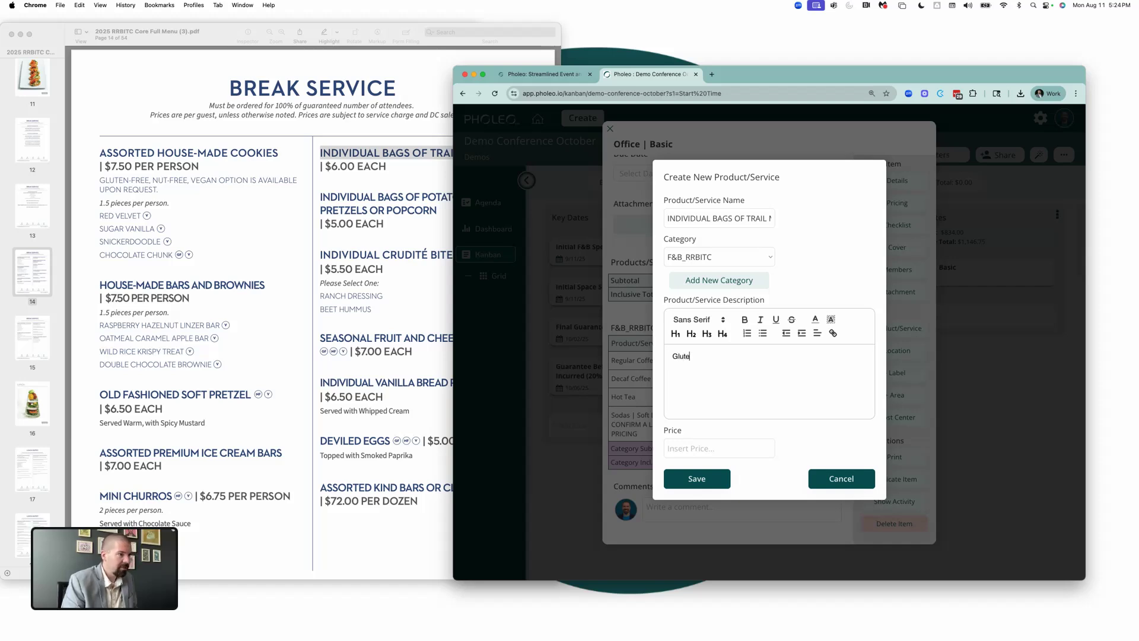
pyautogui.write('n Free & Vege')
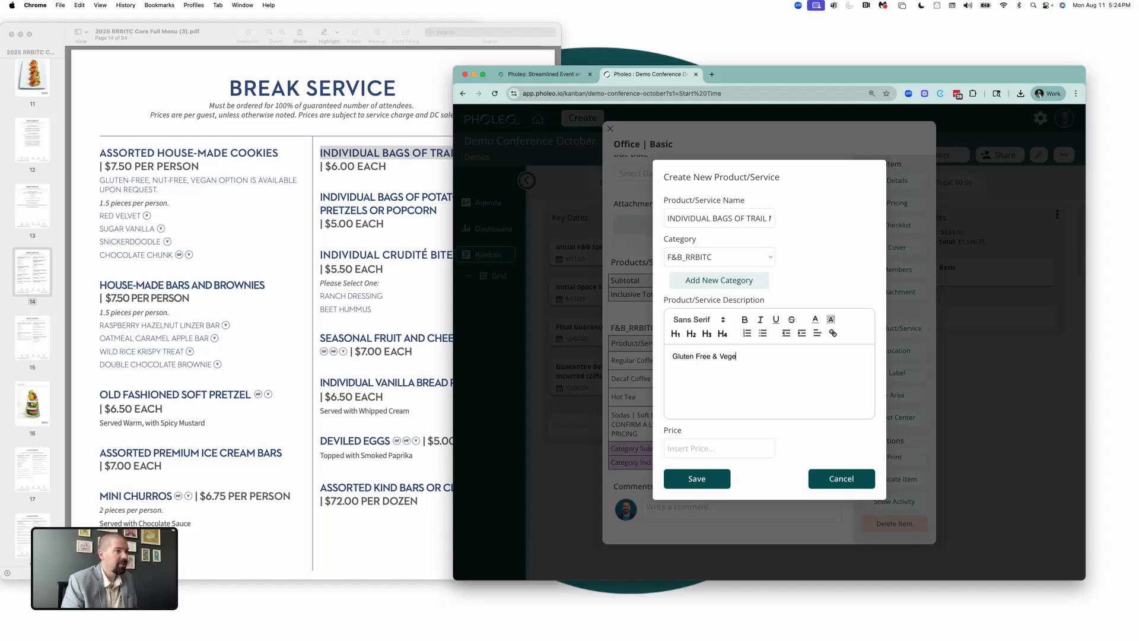
pyautogui.write('tarian')
pyautogui.click(696, 448)
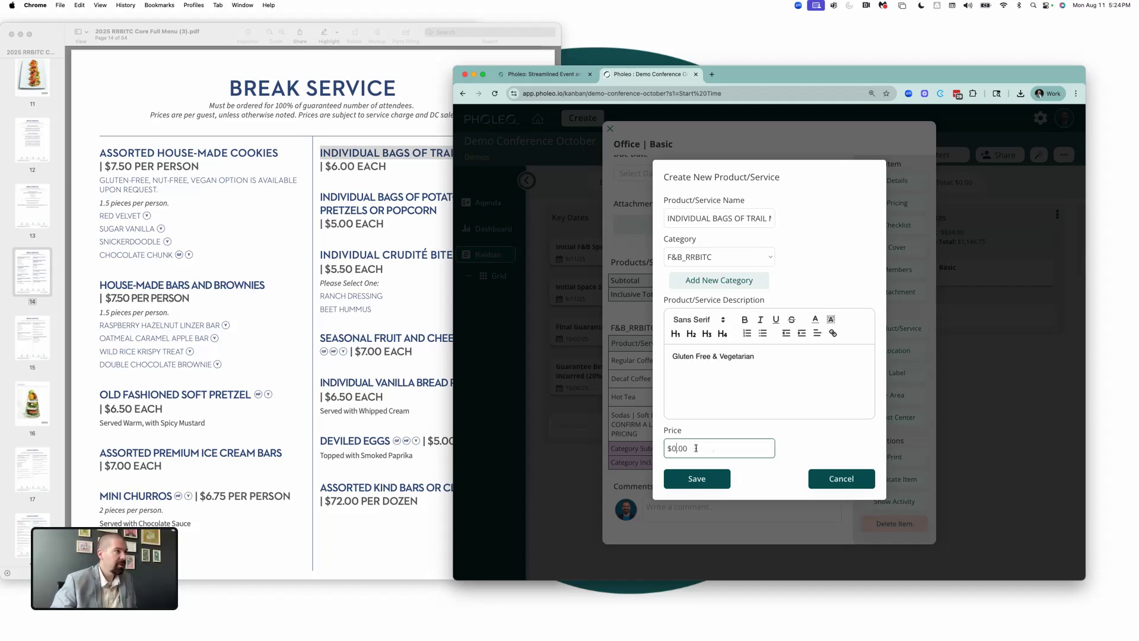
pyautogui.click(698, 478)
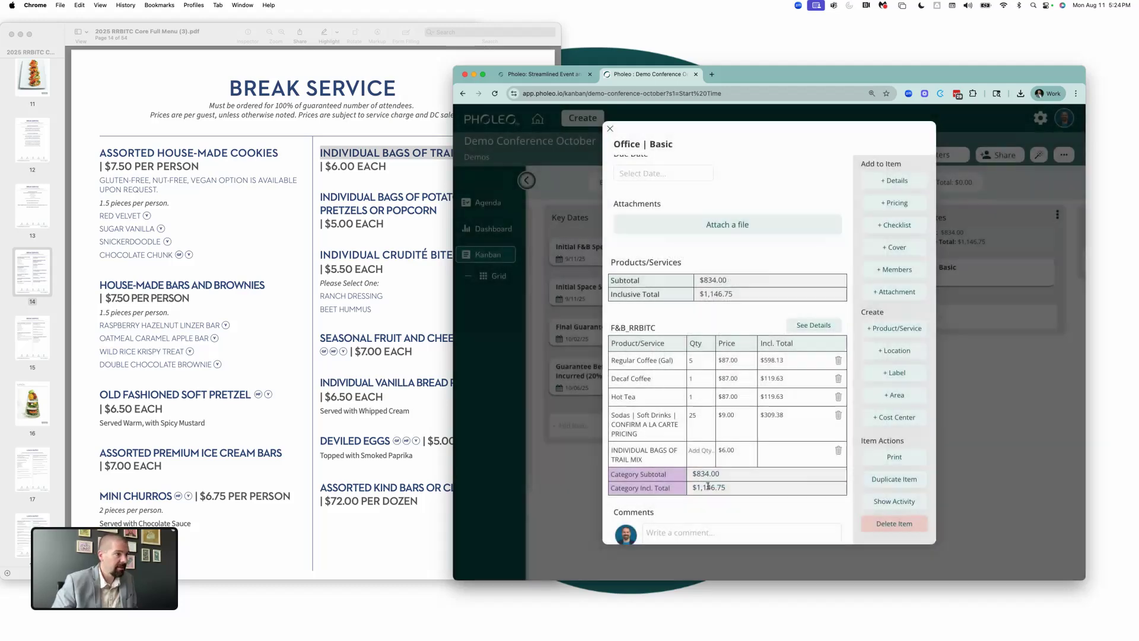
# - Create a new F&B_RRBITC product named "INDIVIDUAL BAGS OF POTATO CHIPS, PRETZELS OR POPCORN", copying the name from the Preview menu
pyautogui.click(318, 295)
pyautogui.moveTo(442, 214); pyautogui.dragTo(321, 198)
pyautogui.click(943, 330)
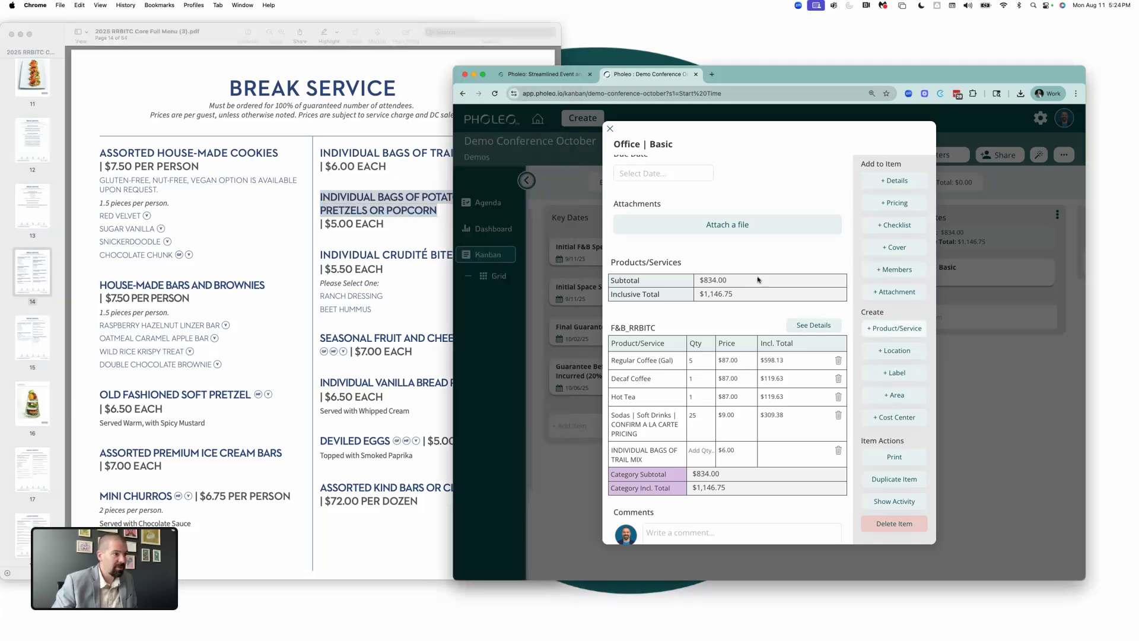
pyautogui.click(896, 328)
pyautogui.click(785, 283)
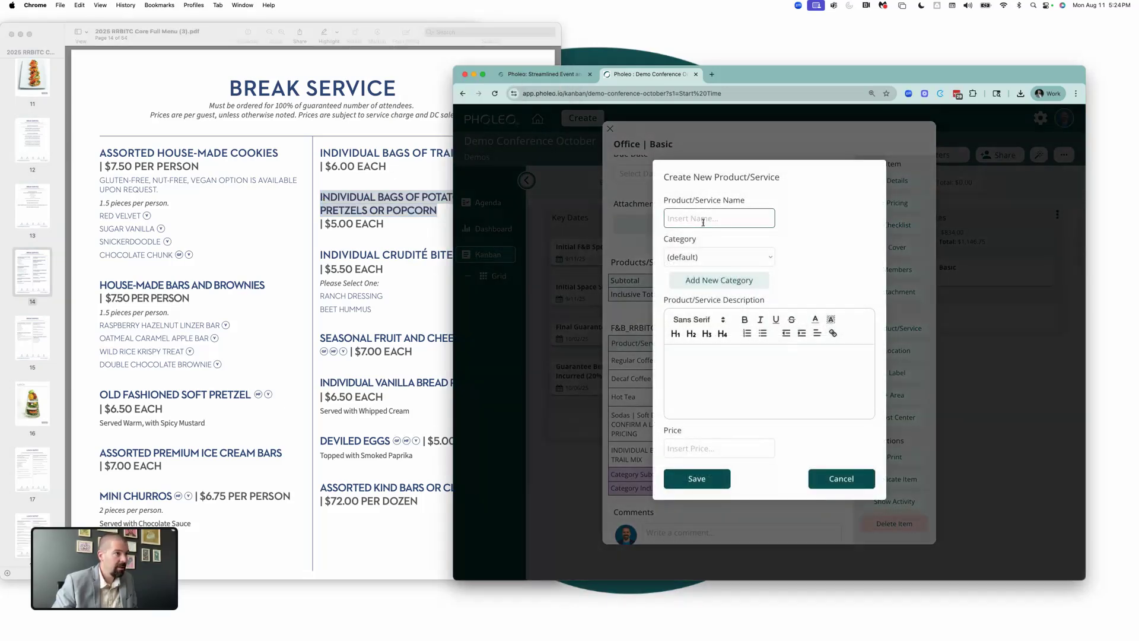
pyautogui.press('super+v')
pyautogui.click(718, 257)
pyautogui.click(713, 270)
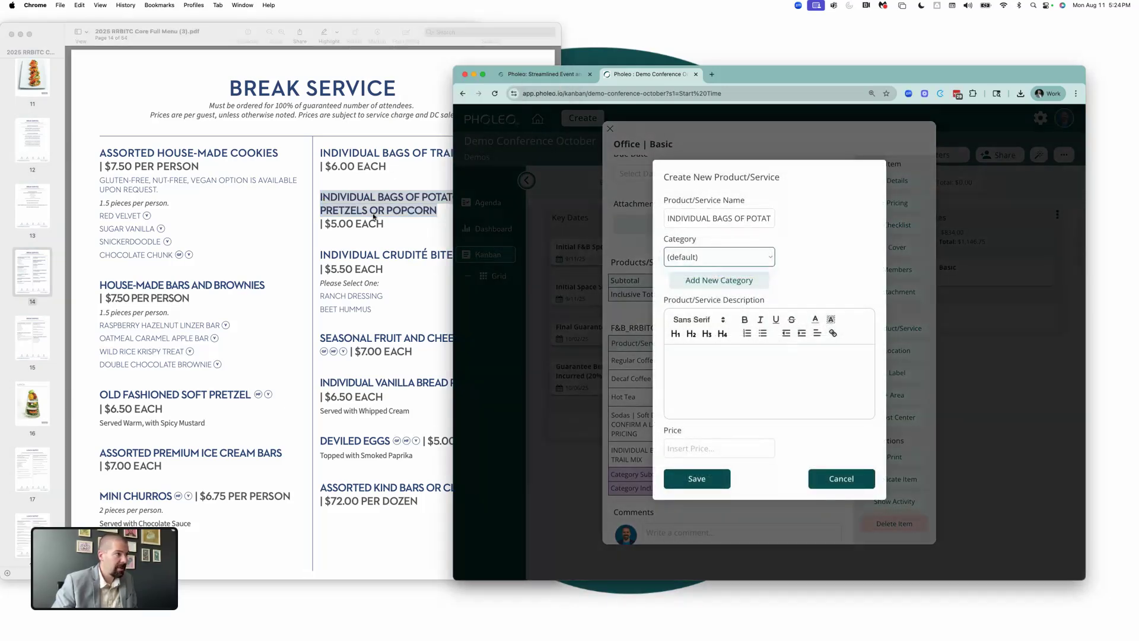
# - Set the price of the potato chips, pretzels or popcorn product to $5.00 and save it
pyautogui.click(381, 242)
pyautogui.click(771, 388)
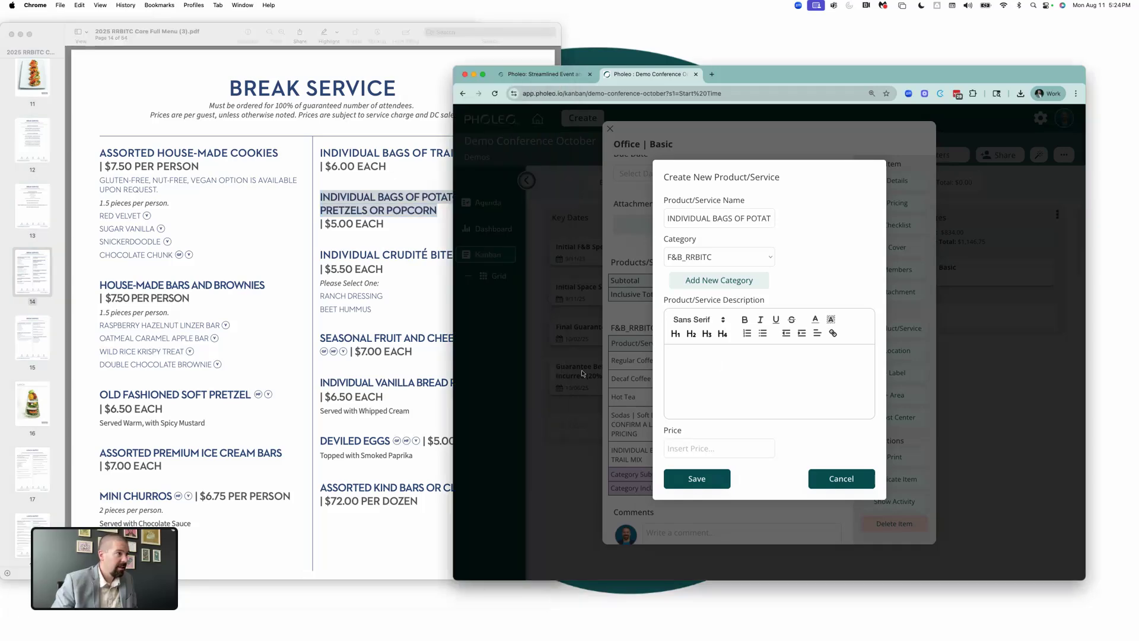
pyautogui.press('super+Tab')
pyautogui.click(738, 375)
pyautogui.click(717, 445)
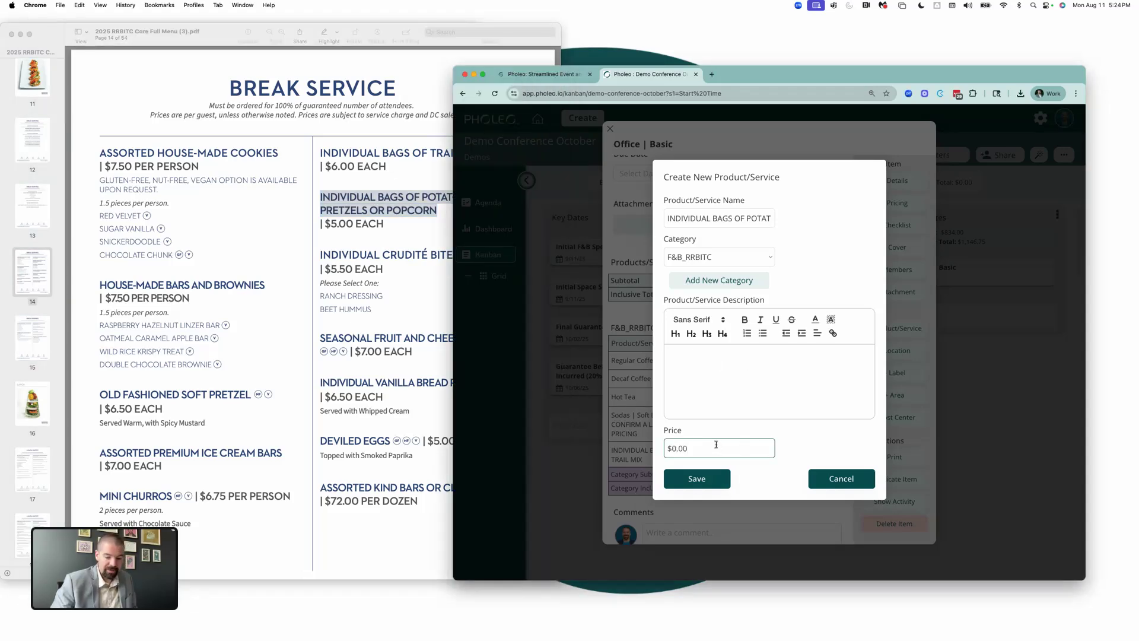
pyautogui.write('5')
pyautogui.click(706, 483)
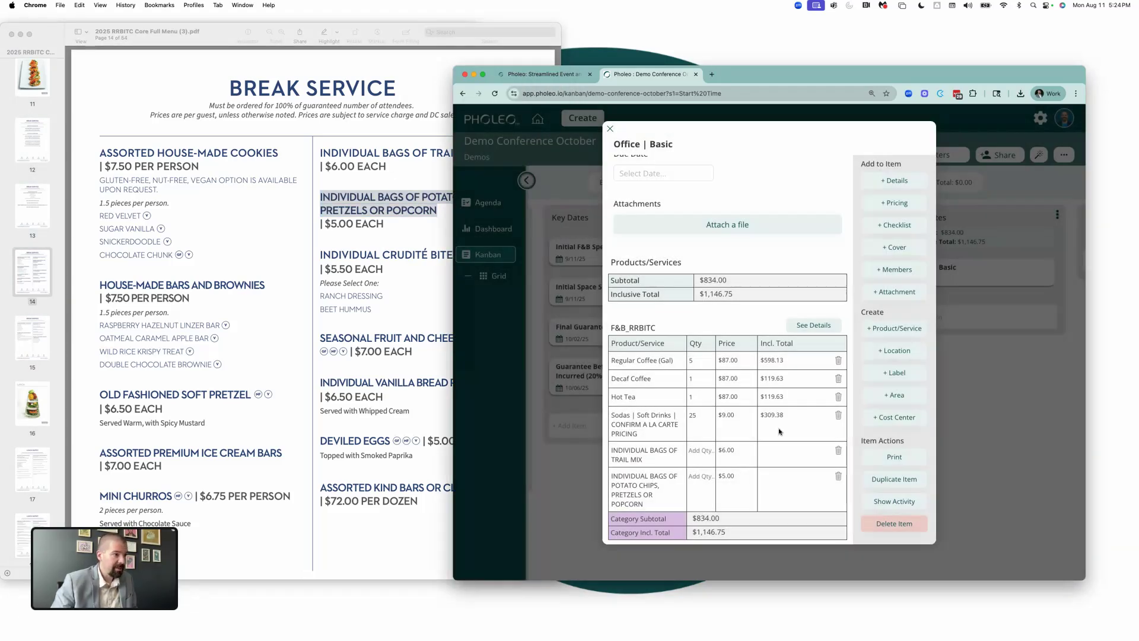
# - Start adding another product, and examine Break Service pages 14 and 15 of the Preview menu for further snack options
pyautogui.scroll(-2, 779, 432)
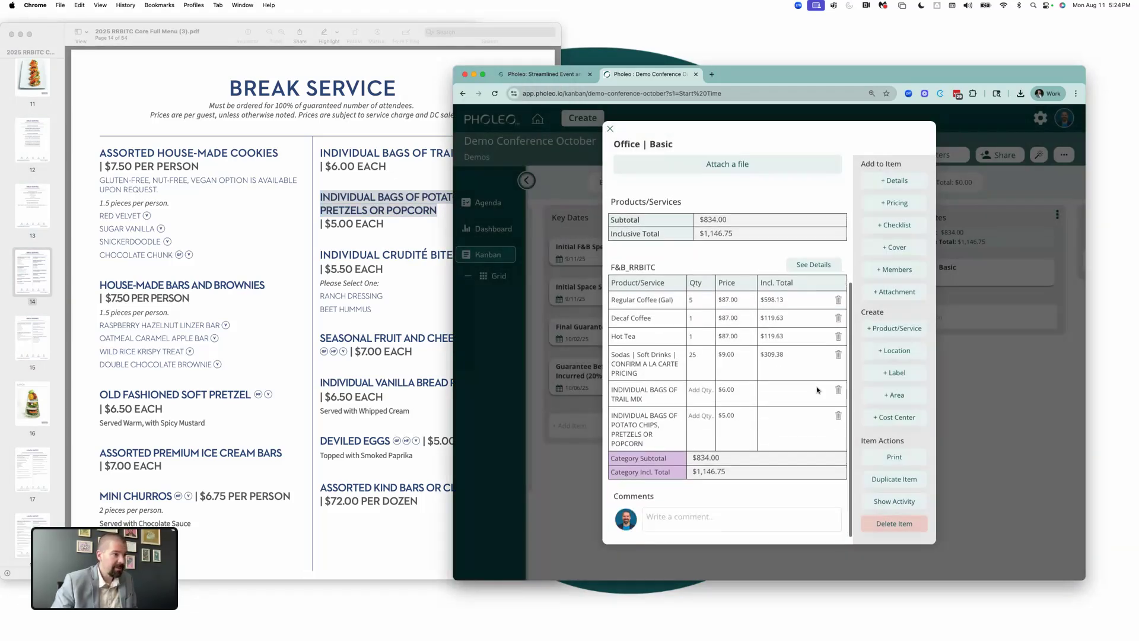
pyautogui.click(893, 328)
pyautogui.press('super+Tab')
pyautogui.click(449, 255)
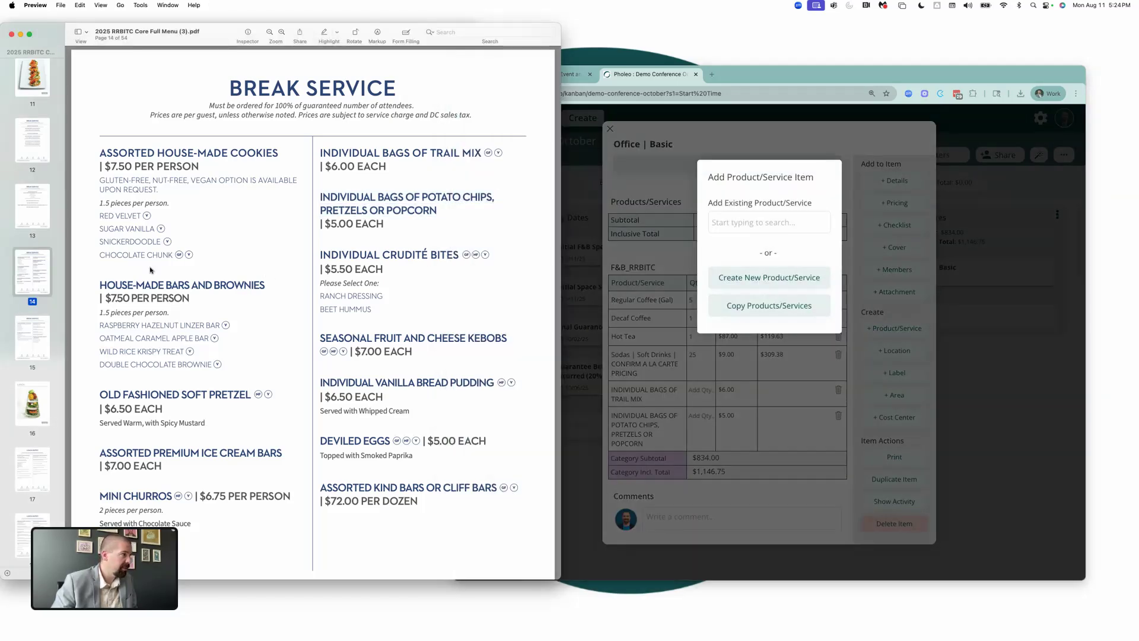
pyautogui.scroll(-3, 214, 300)
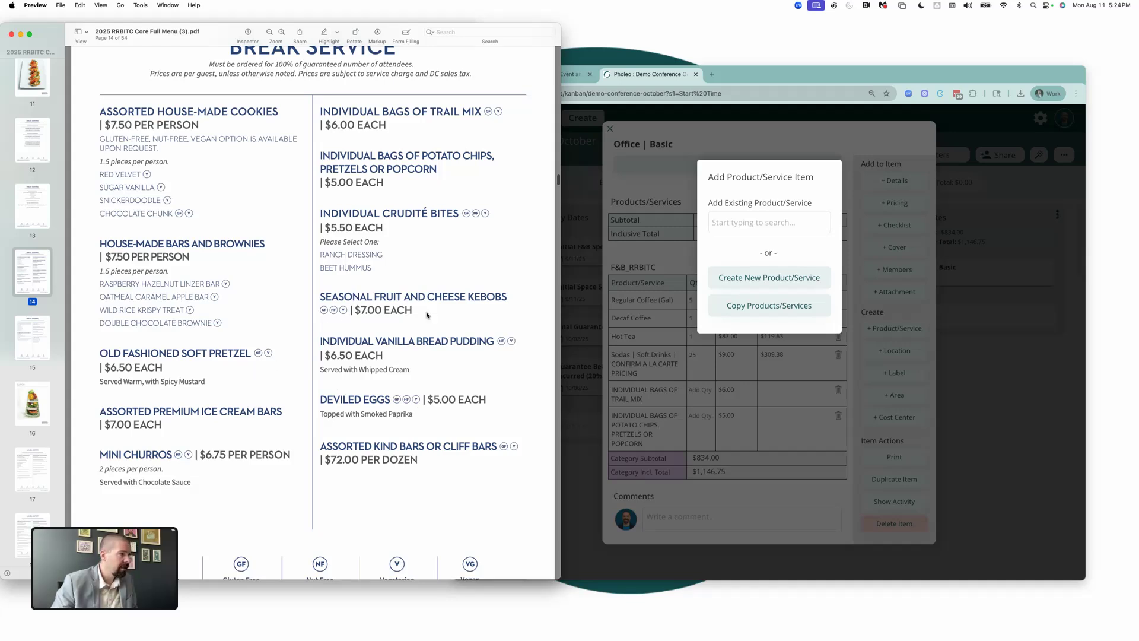
pyautogui.scroll(-1, 438, 295)
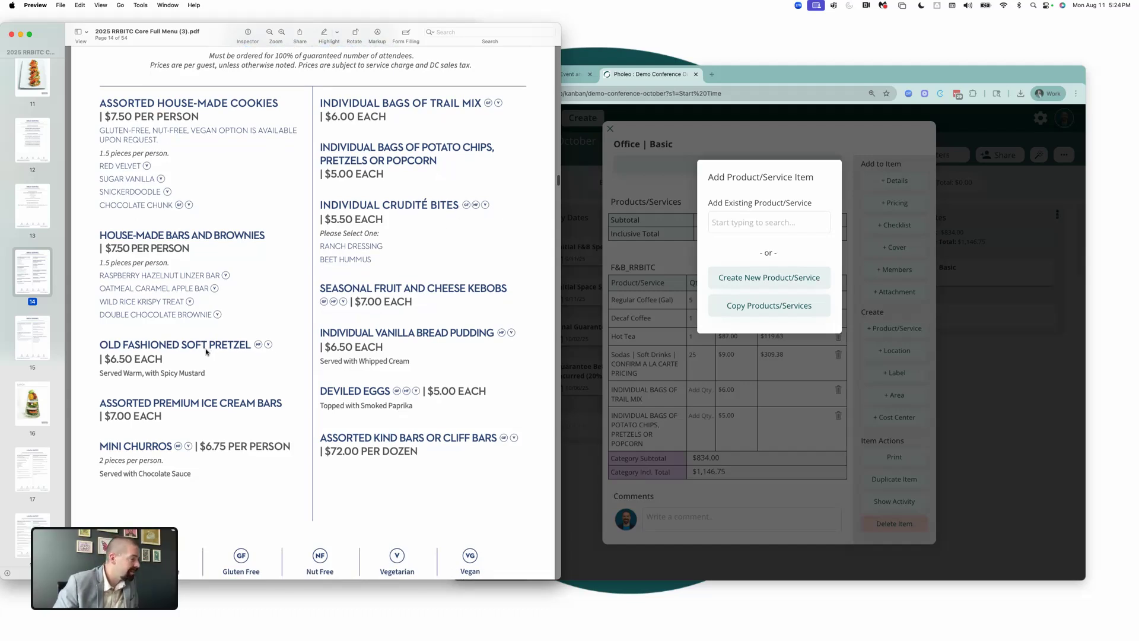
pyautogui.scroll(-2, 217, 362)
pyautogui.scroll(1, 215, 340)
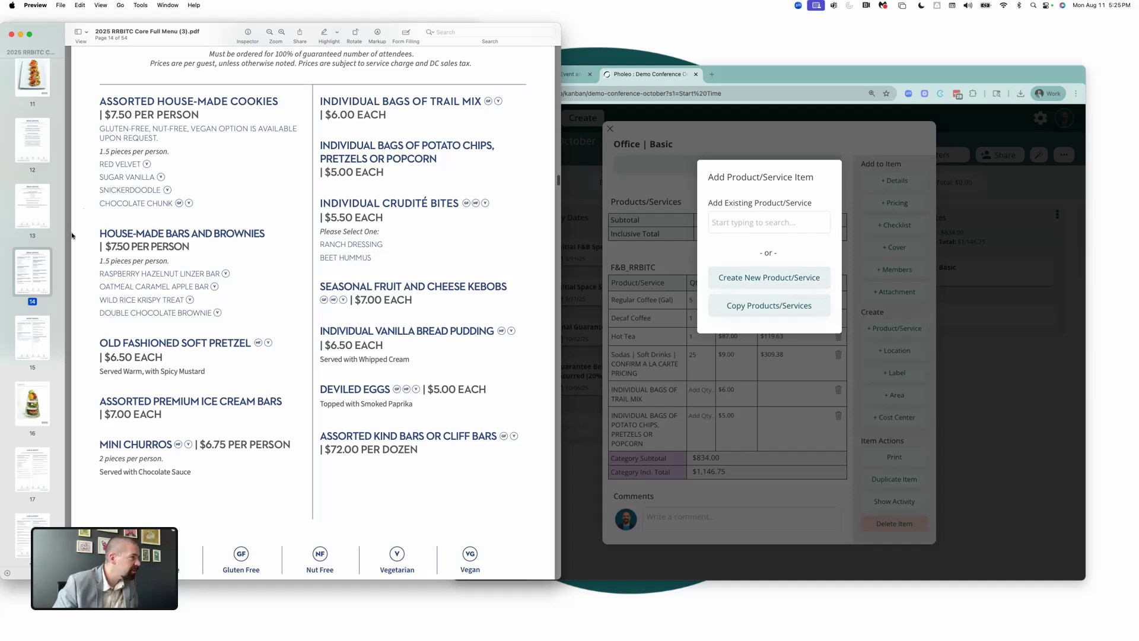
pyautogui.click(29, 330)
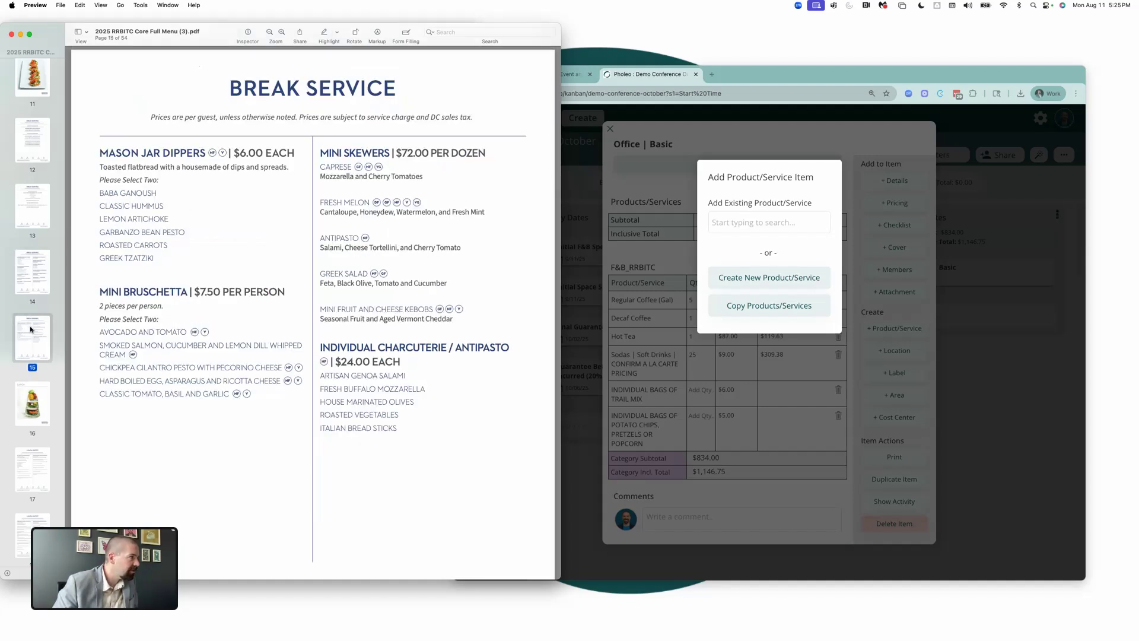
pyautogui.click(32, 285)
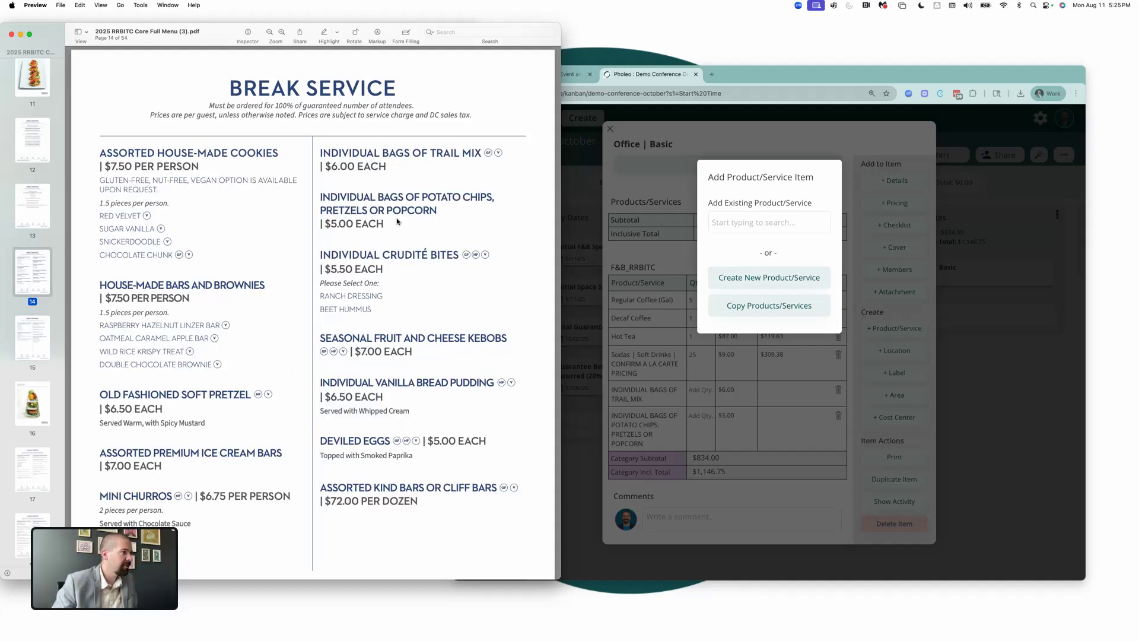
# - Set the quantities of the trail mix and the potato chips, pretzels or popcorn products to 12 each and close Office | Basic
pyautogui.click(677, 265)
pyautogui.click(677, 265)
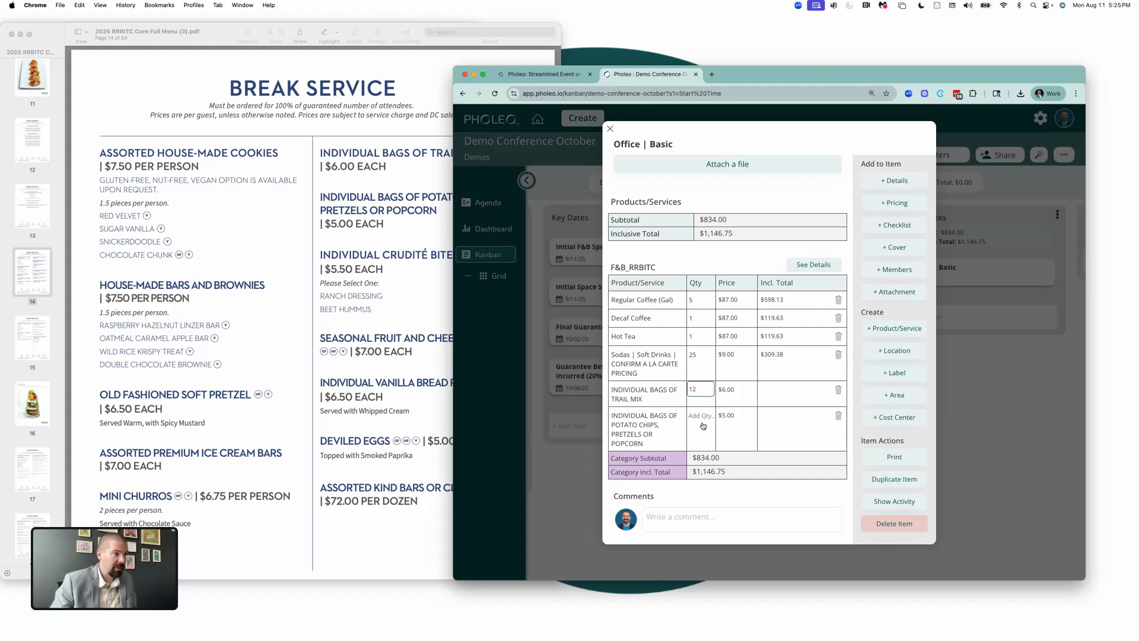
pyautogui.press('Return')
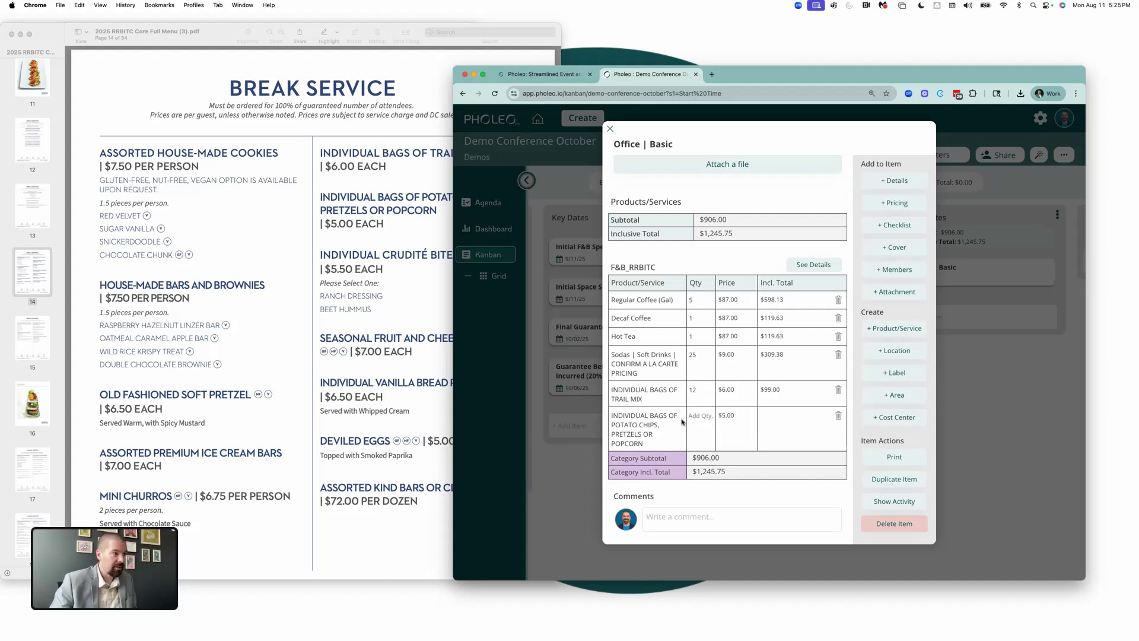
pyautogui.click(698, 415)
pyautogui.press('Return')
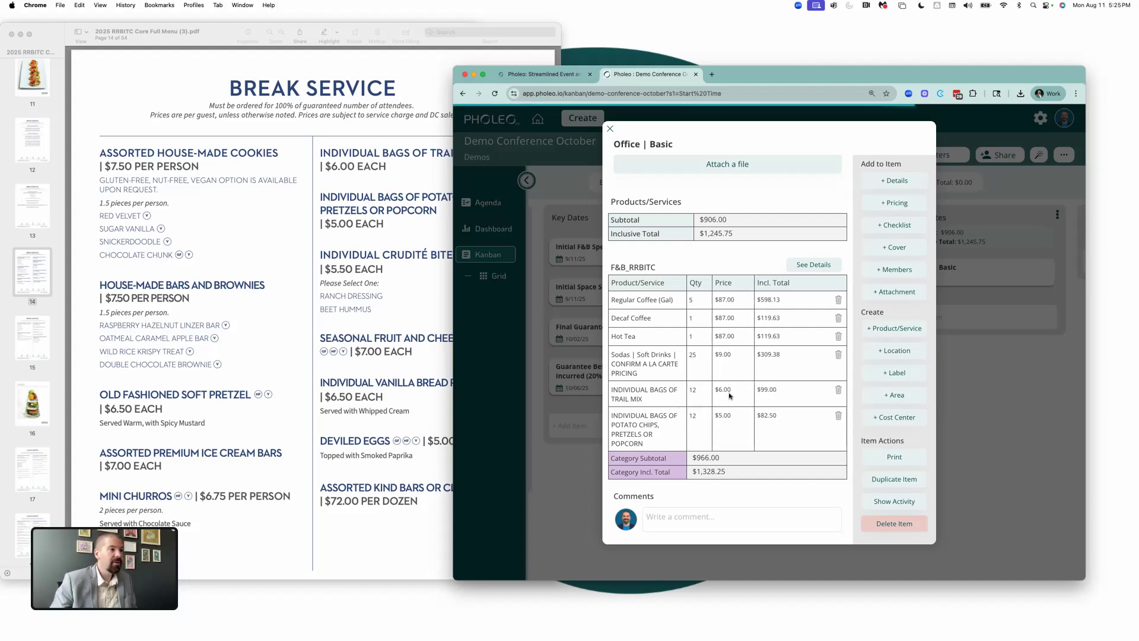
pyautogui.scroll(5, 776, 254)
pyautogui.click(969, 298)
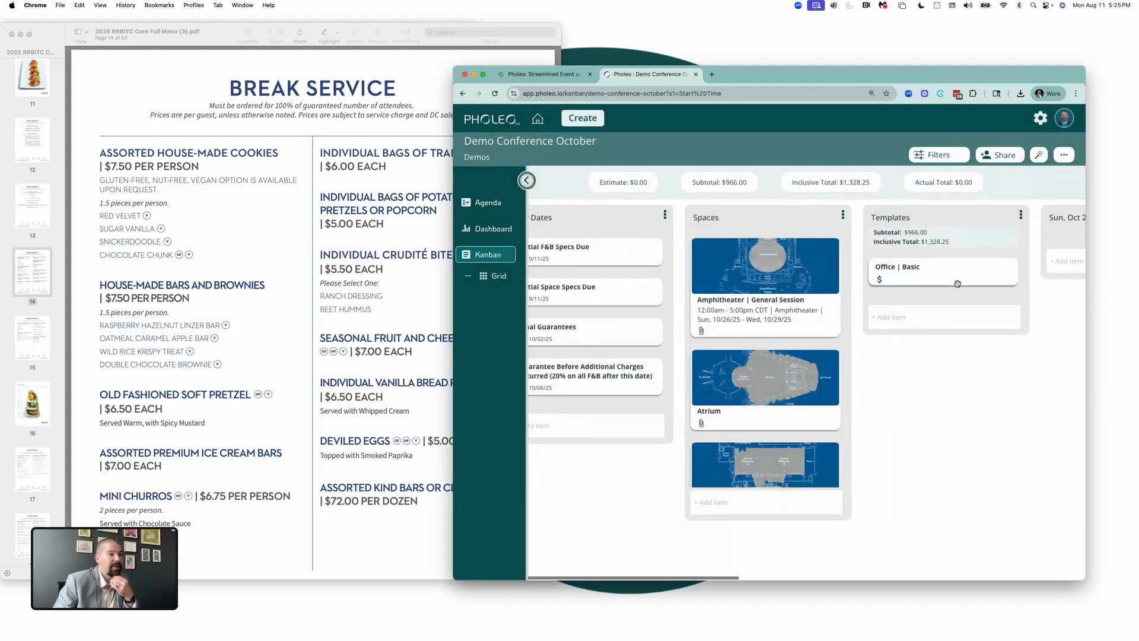
# - Add an item named "Agency Office" to the Sun, Oct 26, 2025 column
pyautogui.hscroll(5, 949, 285)
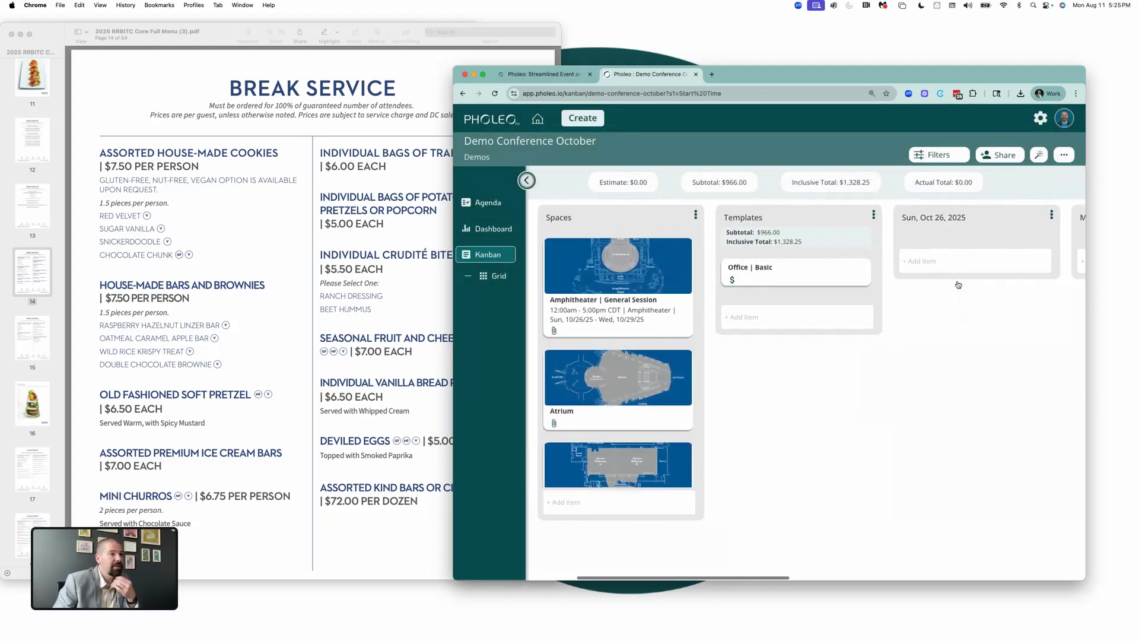
pyautogui.click(897, 266)
pyautogui.write('Agen')
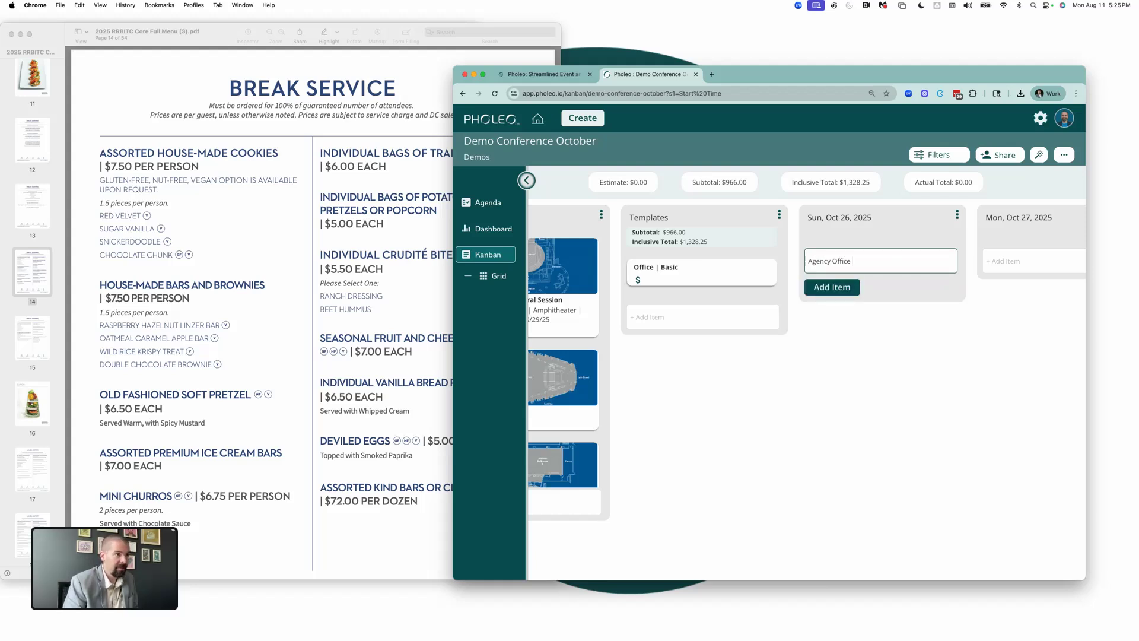
pyautogui.write('cy Office')
pyautogui.press('Return')
# - Add an item named "Agency Office" to the Mon, Oct 27, 2025 column
pyautogui.hscroll(4, 898, 257)
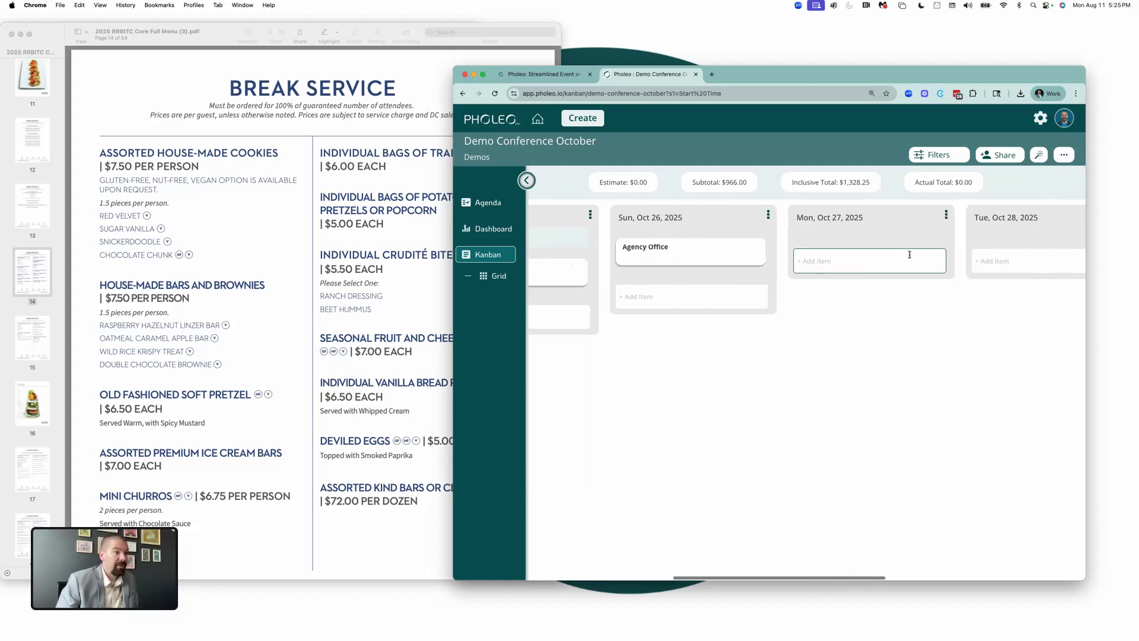
pyautogui.click(898, 261)
pyautogui.write('Agency Office')
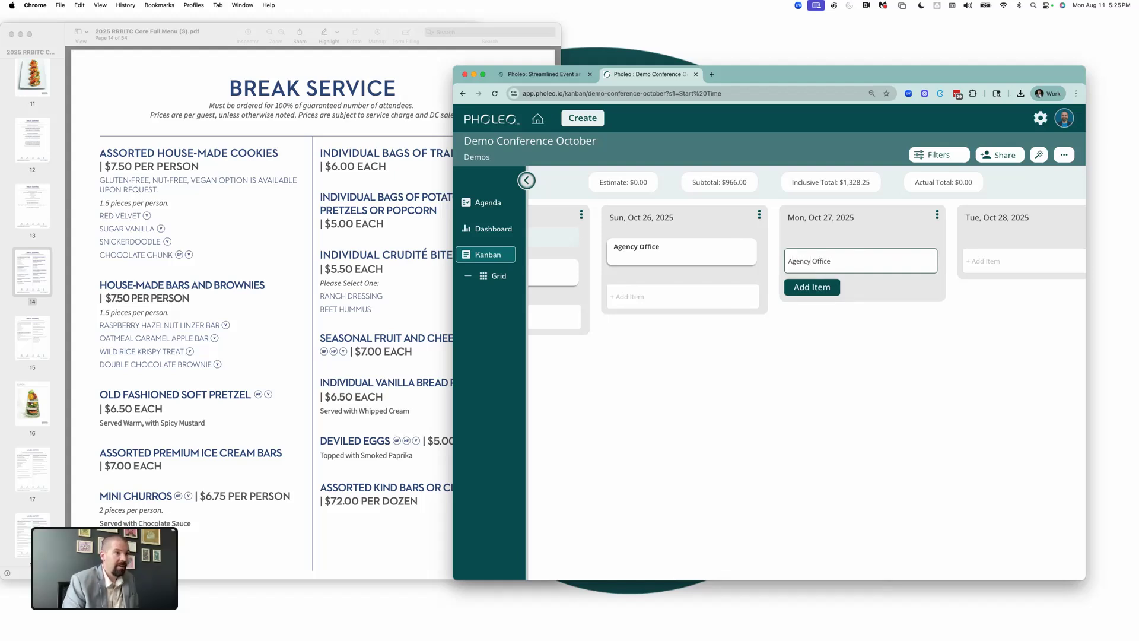
pyautogui.press('Return')
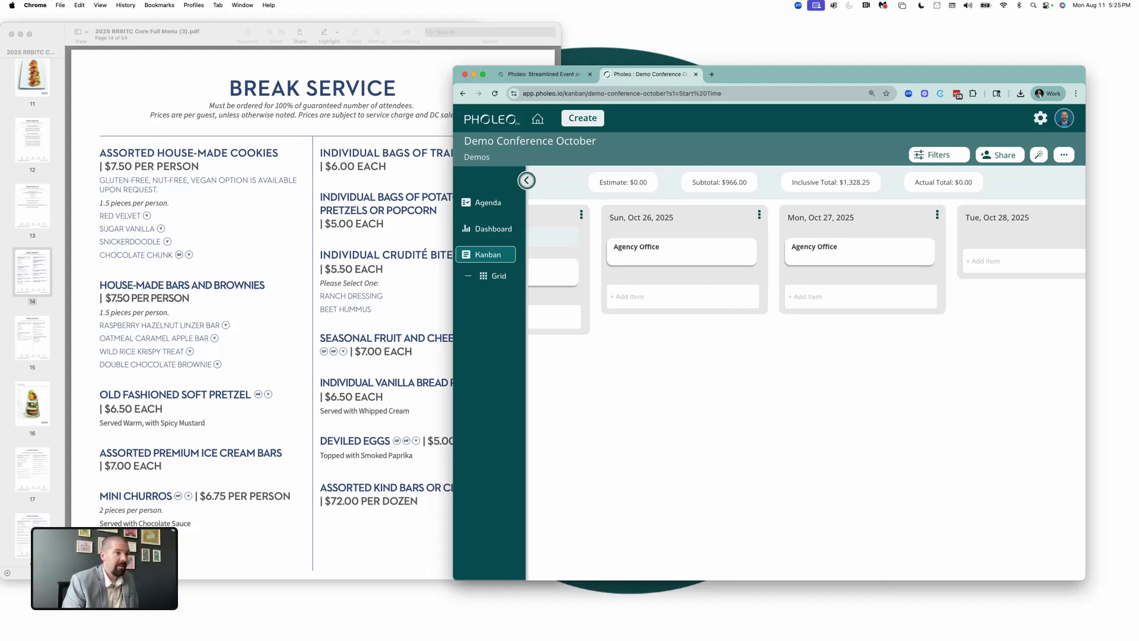
# - Add an item named "Agency Item" to the Tue, Oct 28, 2025 column
pyautogui.click(1010, 263)
pyautogui.write('Age')
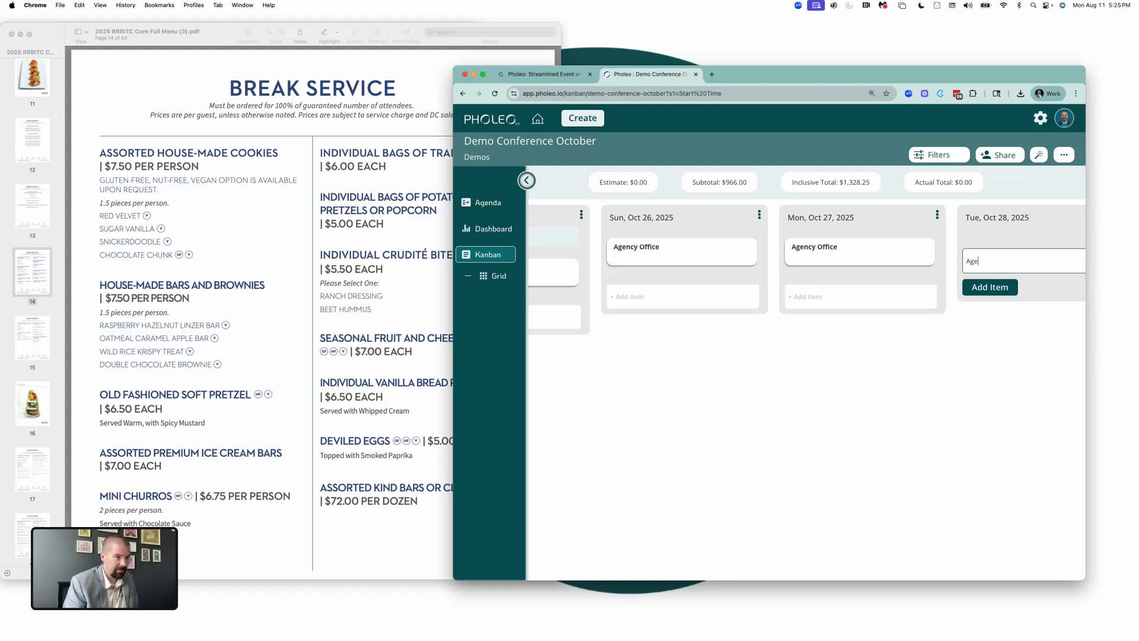
pyautogui.write('ncy Item')
pyautogui.press('Return')
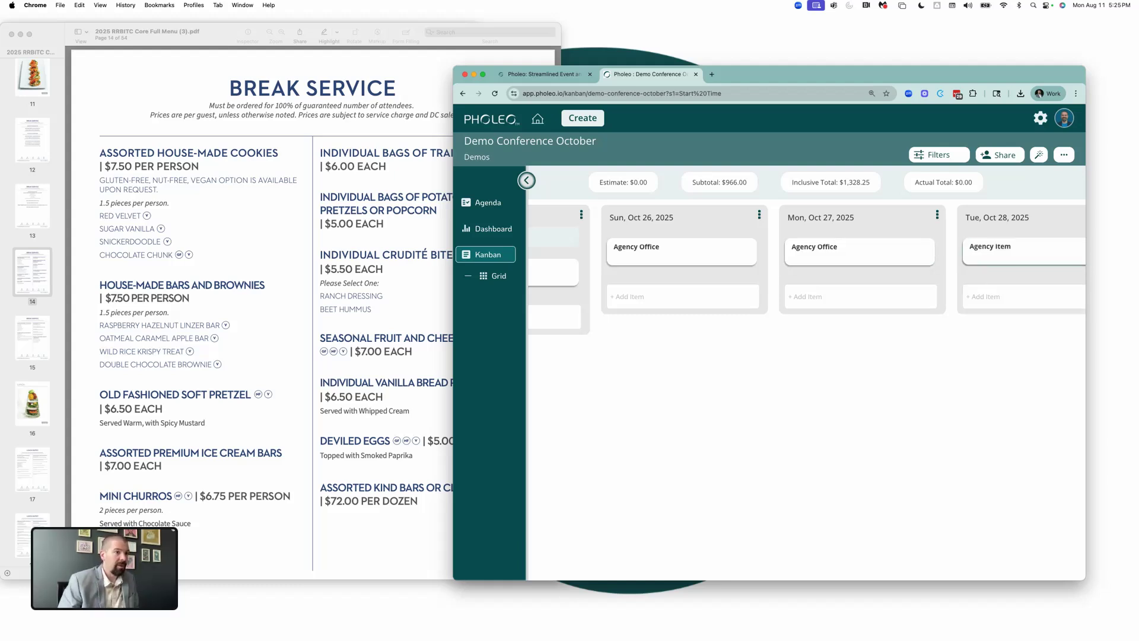
# - Add an item named "Agency Office" to the Wed, Oct 29, 2025 column
pyautogui.write('Ag')
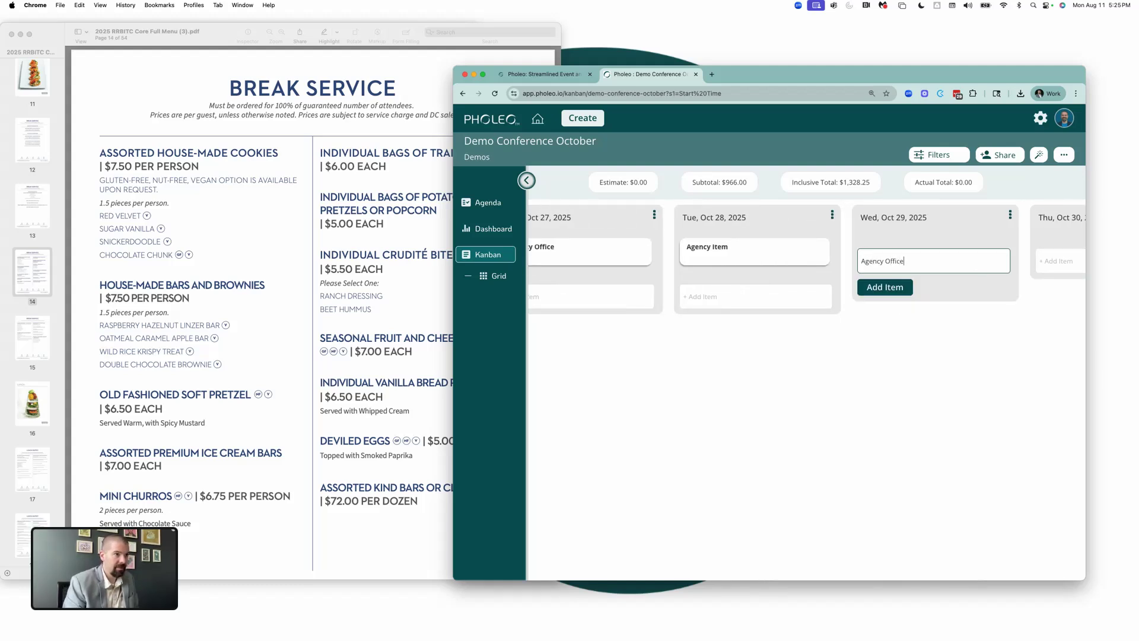
pyautogui.write('ency Office')
pyautogui.press('Return')
# - Rename the Tue, Oct 28 item to "Agency Office" and close it
pyautogui.click(771, 249)
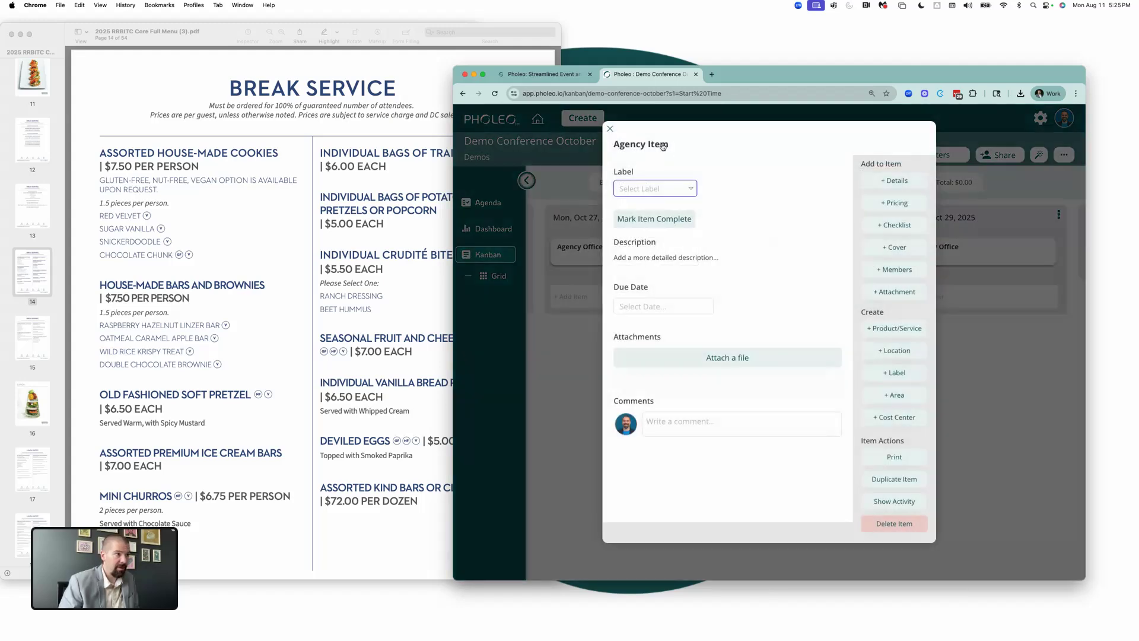
pyautogui.click(663, 146)
pyautogui.write('Offi')
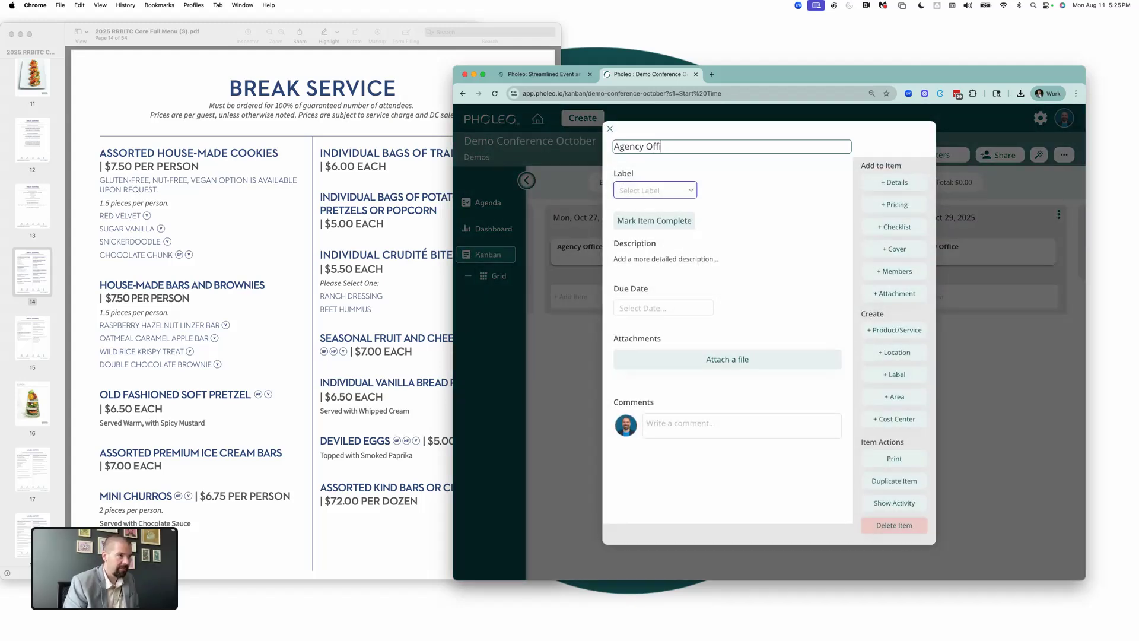
pyautogui.write('ce')
pyautogui.press('Return')
pyautogui.click(972, 294)
# - Add an item named "Agency Office" to the Thu, Oct 30, 2025 column
pyautogui.hscroll(3, 962, 279)
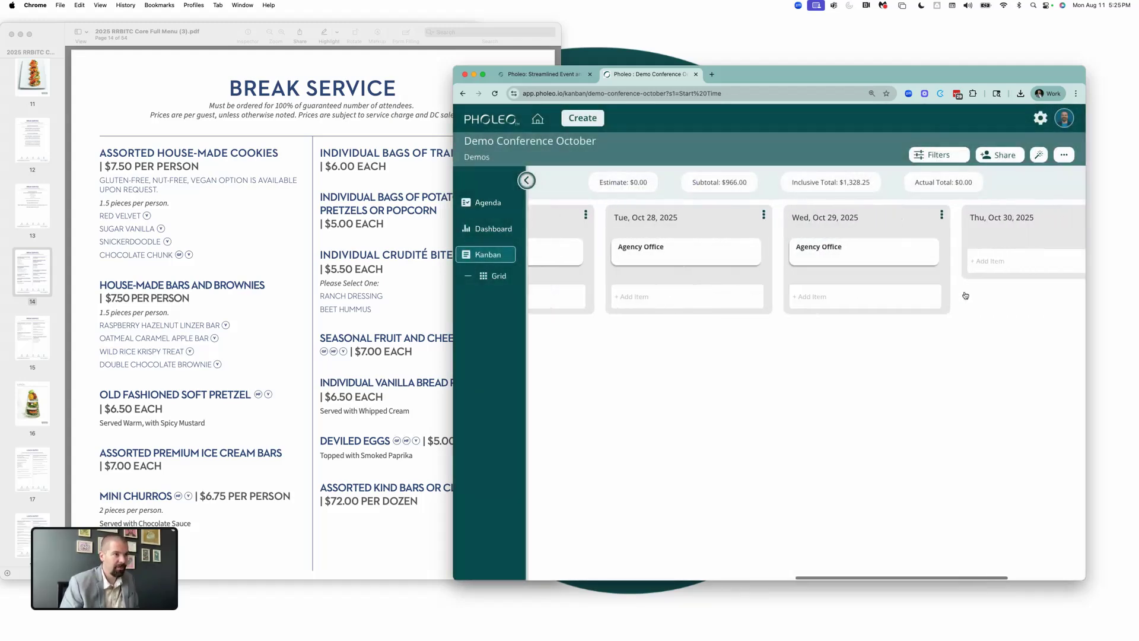
pyautogui.click(938, 262)
pyautogui.write('Age')
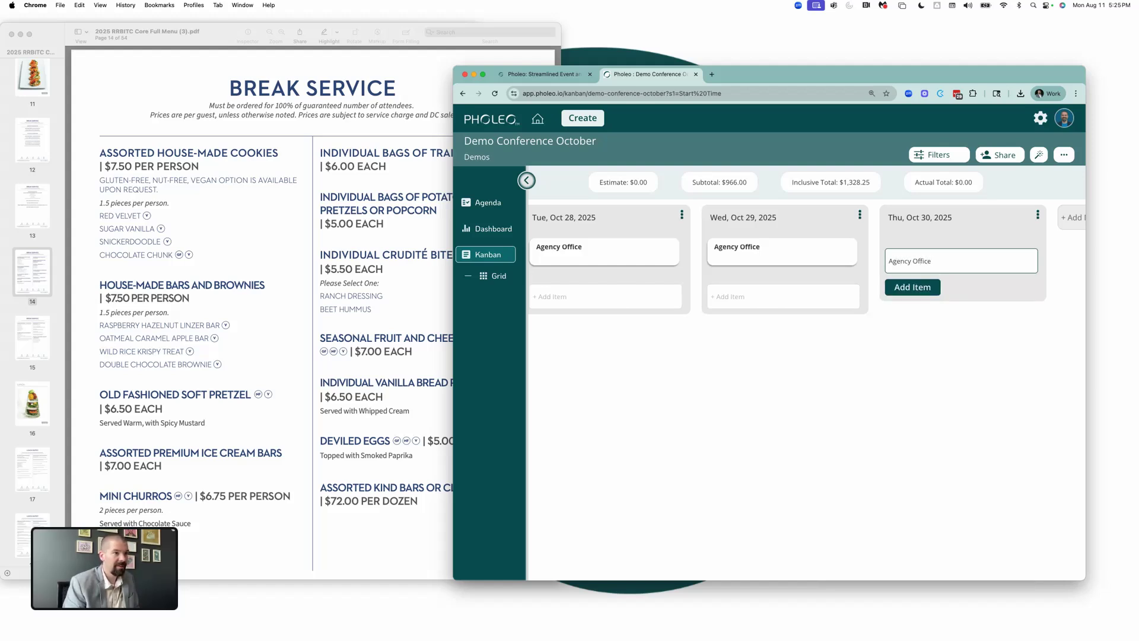
pyautogui.write('ncy Office')
pyautogui.press('Return')
# - Copy all products/services from Office | Basic into the Sun, Oct 26 Agency Office item
pyautogui.hscroll(-3, 714, 248)
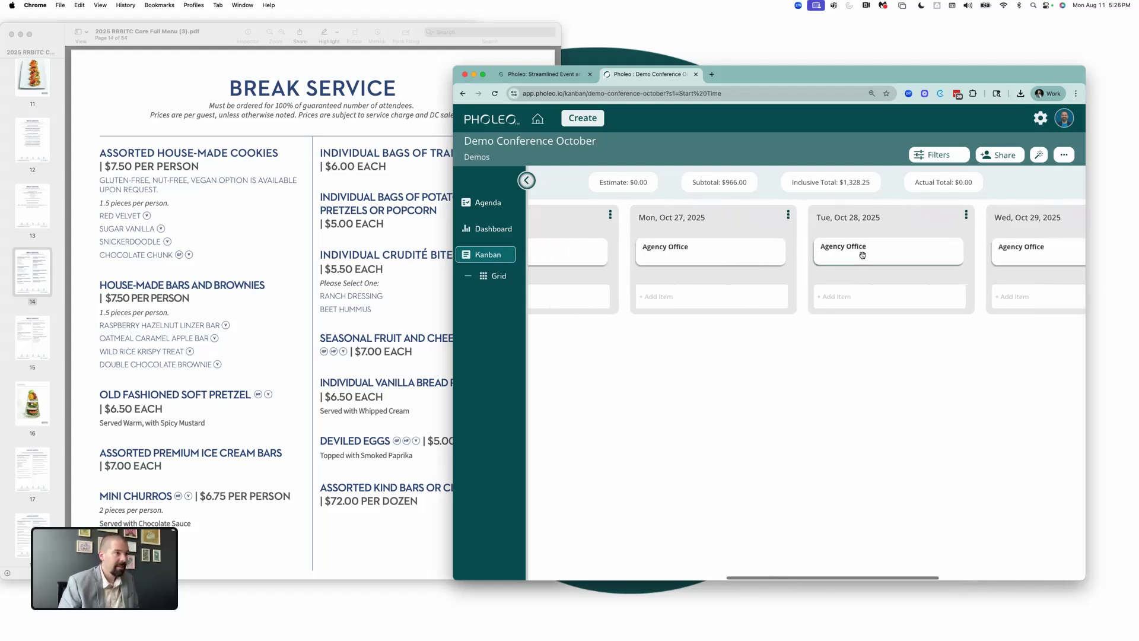
pyautogui.hscroll(-3, 714, 248)
pyautogui.click(715, 248)
pyautogui.click(586, 268)
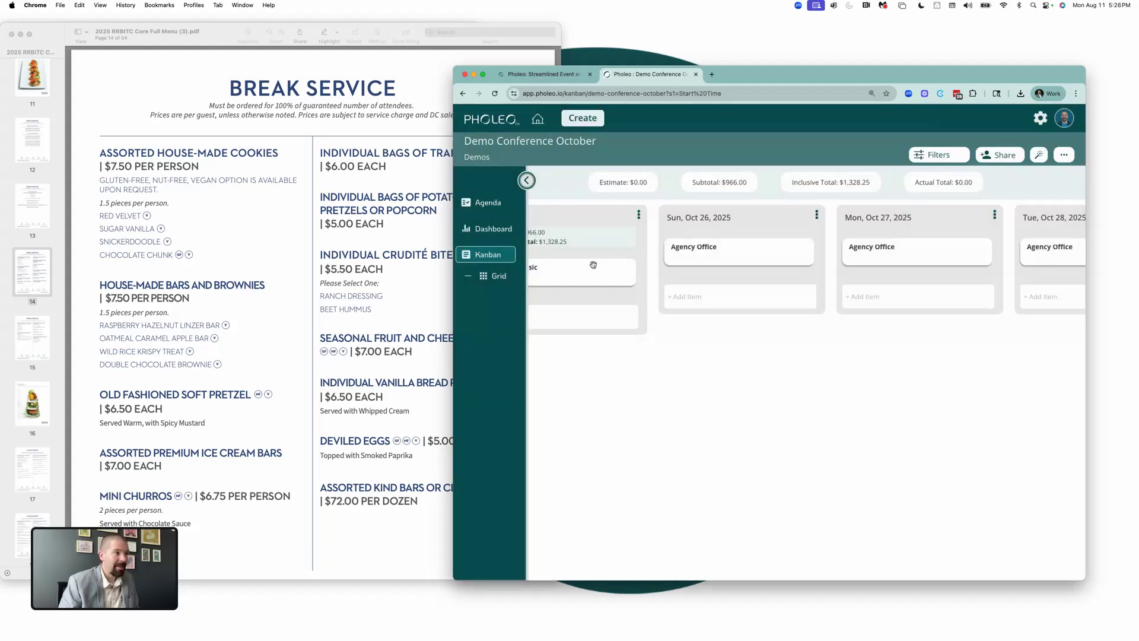
pyautogui.hscroll(-1, 594, 265)
pyautogui.click(796, 261)
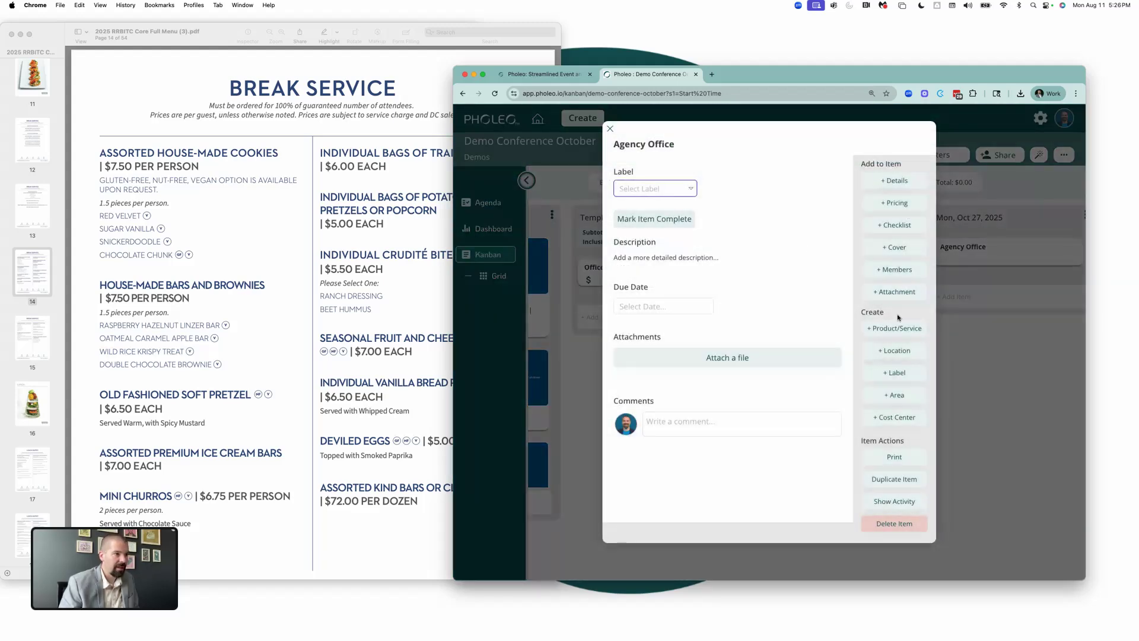
pyautogui.click(894, 330)
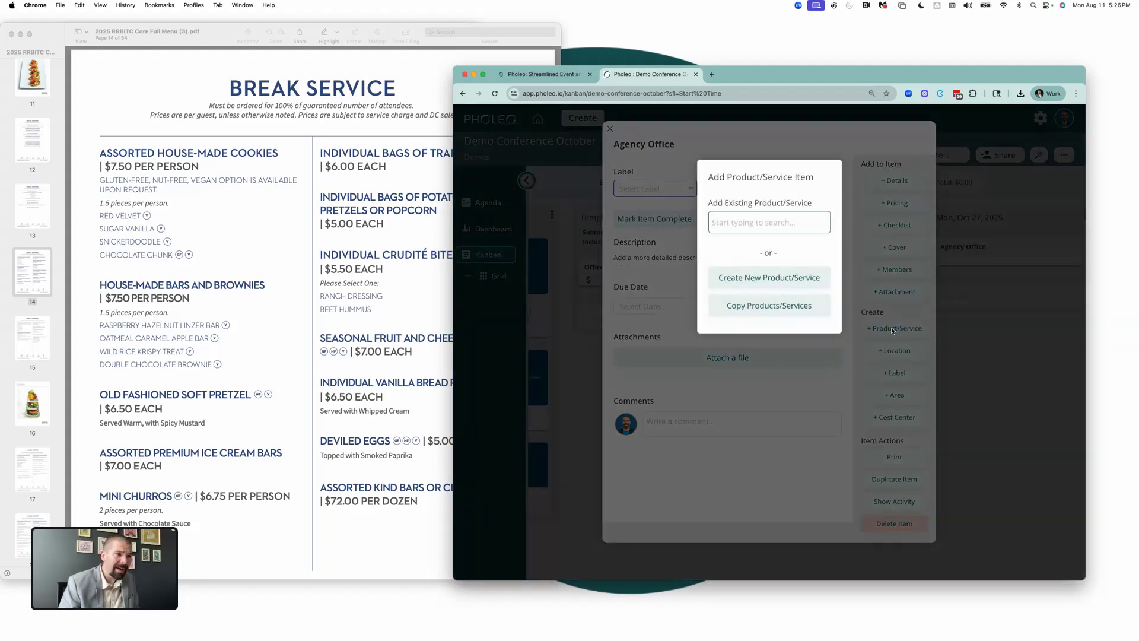
pyautogui.click(751, 307)
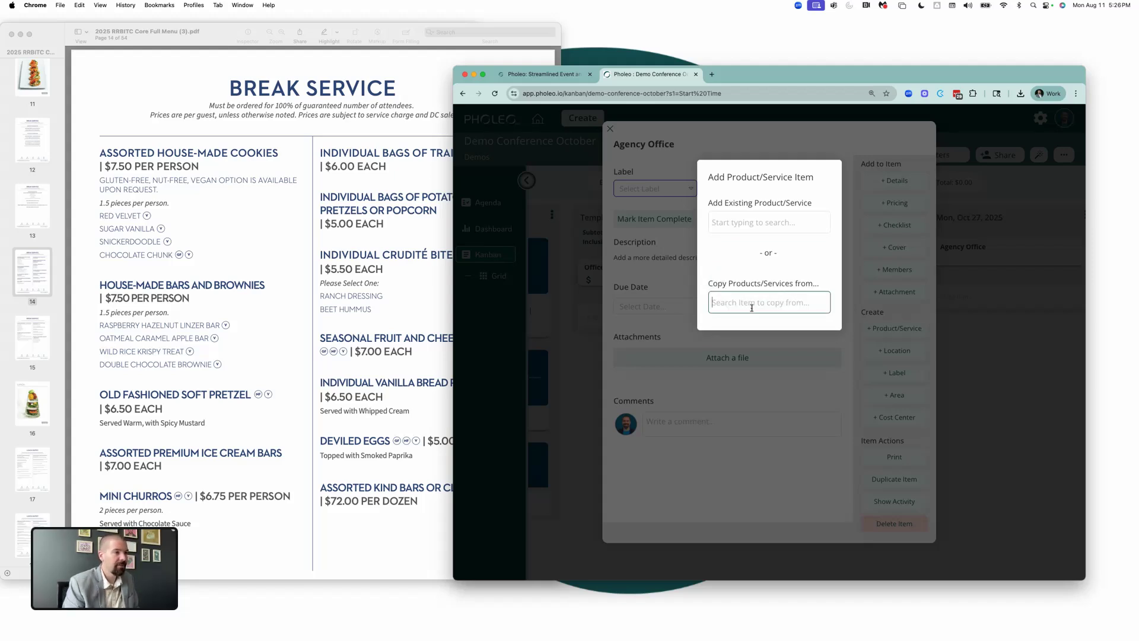
pyautogui.write('Office')
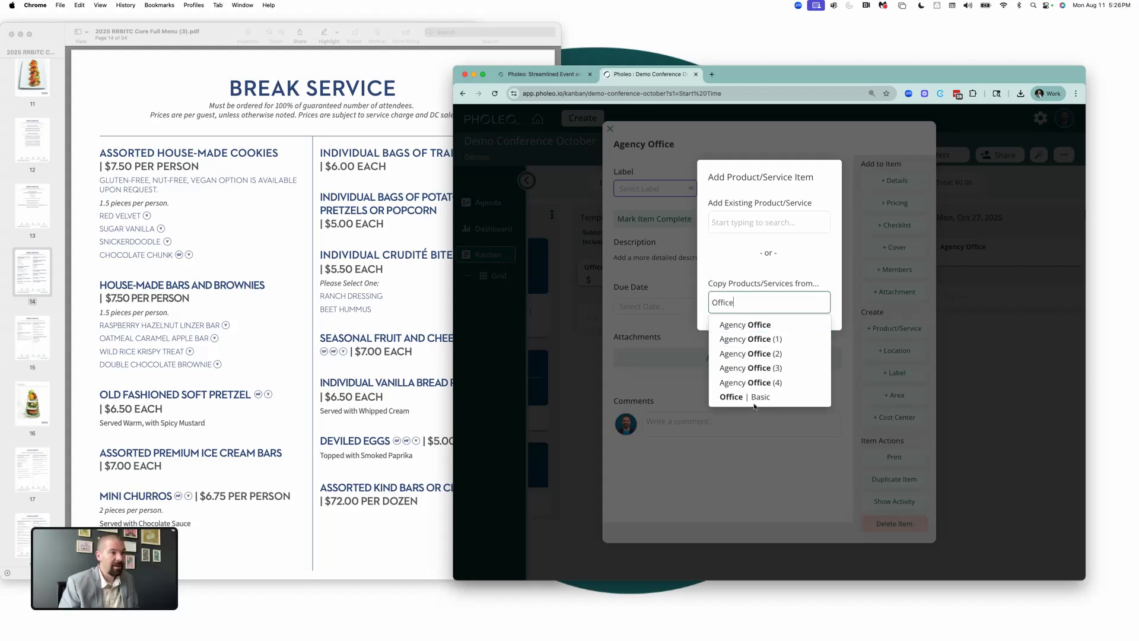
pyautogui.click(756, 399)
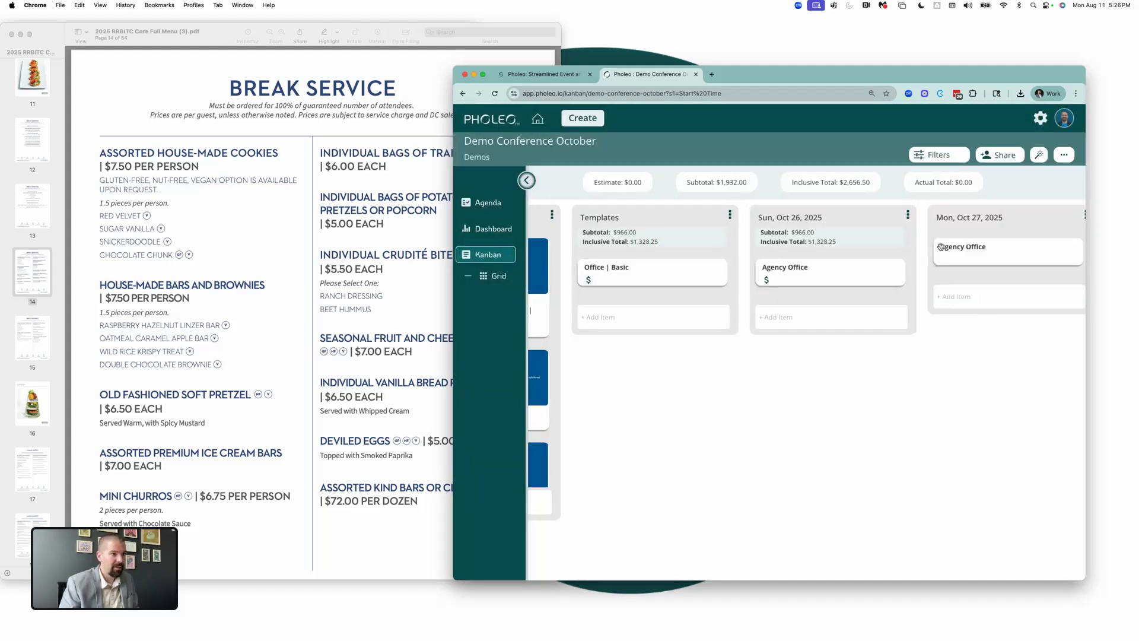
# - Copy all products/services from Office | Basic into the Mon, Oct 27 Agency Office item and close it
pyautogui.click(953, 249)
pyautogui.click(896, 328)
pyautogui.click(764, 302)
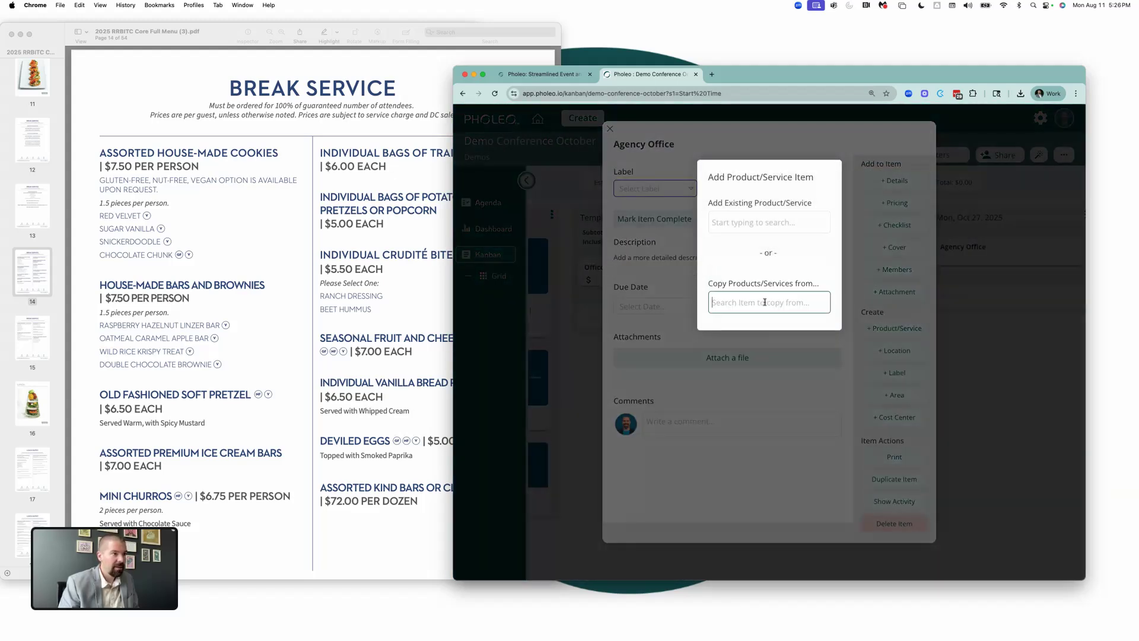
pyautogui.write('Offie')
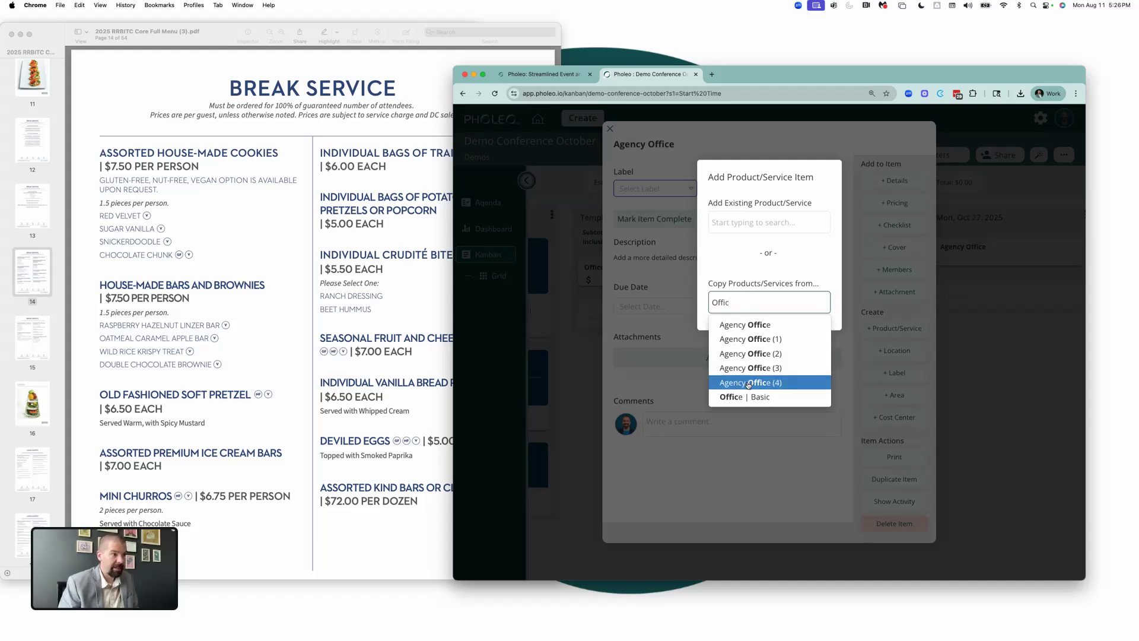
pyautogui.click(749, 401)
pyautogui.click(759, 334)
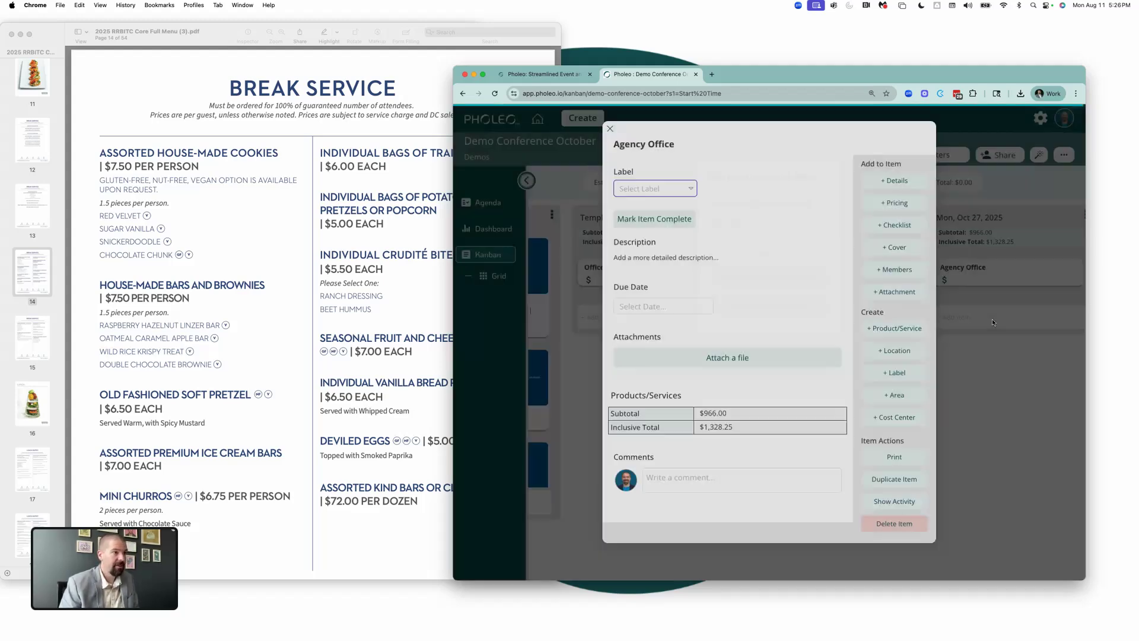
pyautogui.click(978, 311)
# - Copy all products/services from Office | Basic into the Tue, Oct 28 Agency Office item and close it
pyautogui.hscroll(1, 978, 311)
pyautogui.hscroll(-4, 685, 257)
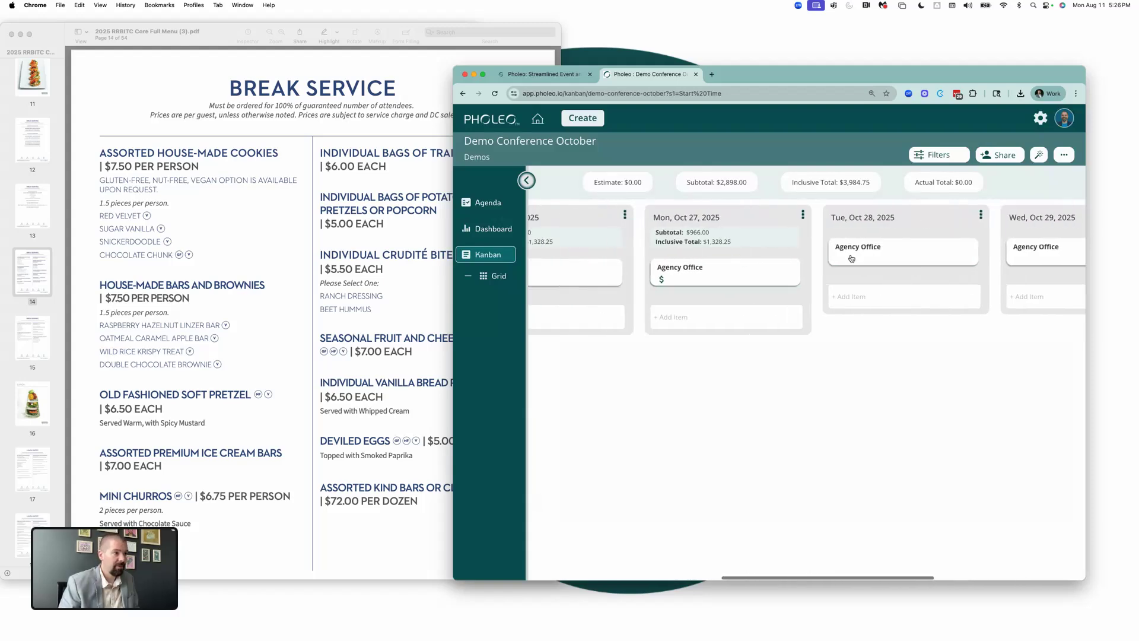
pyautogui.click(889, 260)
pyautogui.click(883, 326)
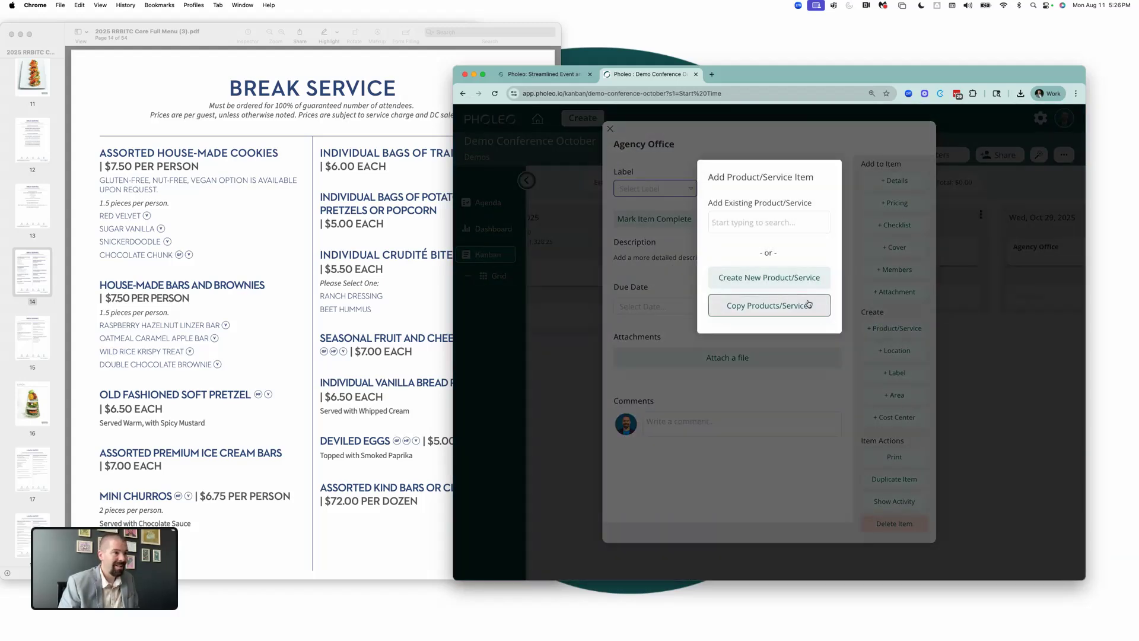
pyautogui.click(761, 295)
pyautogui.write('Office')
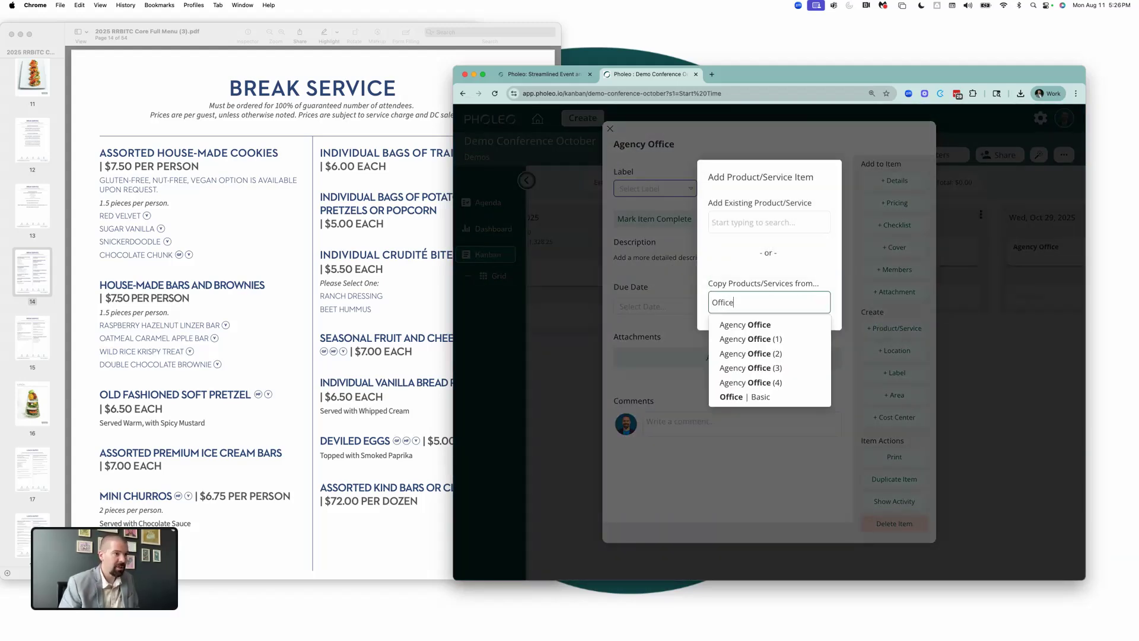
pyautogui.click(745, 397)
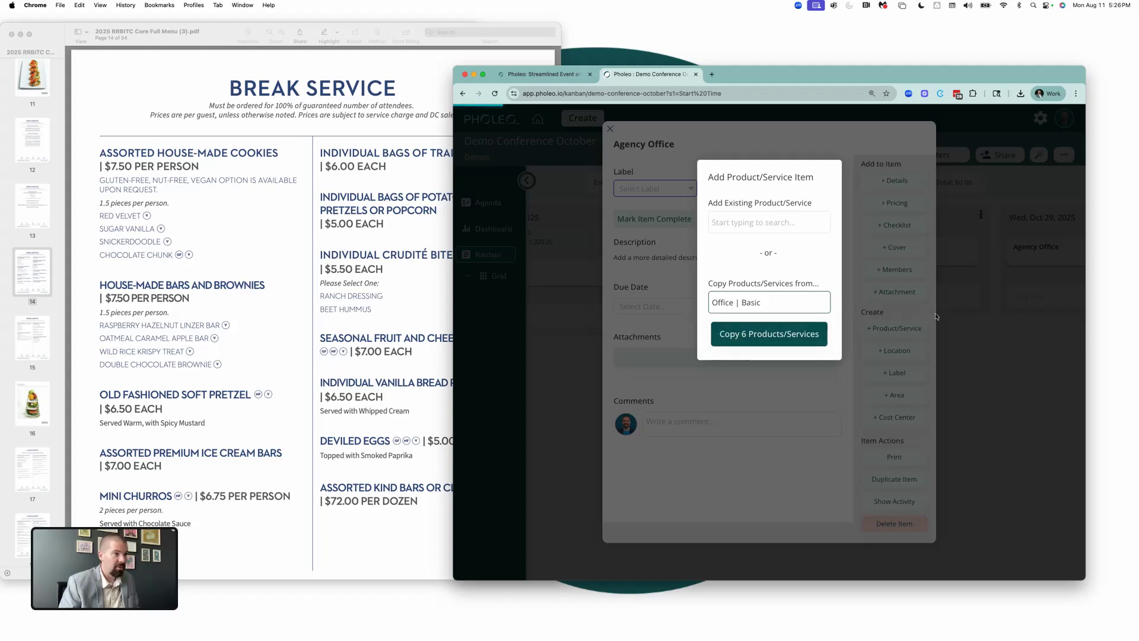
pyautogui.click(936, 316)
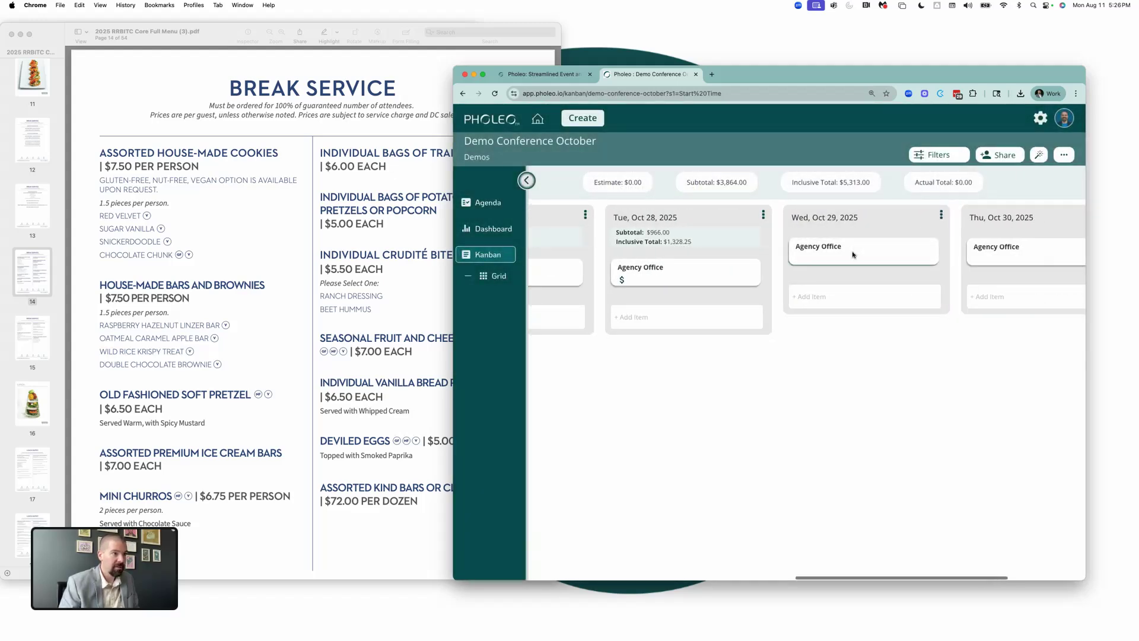
# - Try to copy all products/services from Office | Basic into the Wed, Oct 29 Agency Office item
pyautogui.click(852, 255)
pyautogui.click(897, 328)
pyautogui.click(777, 305)
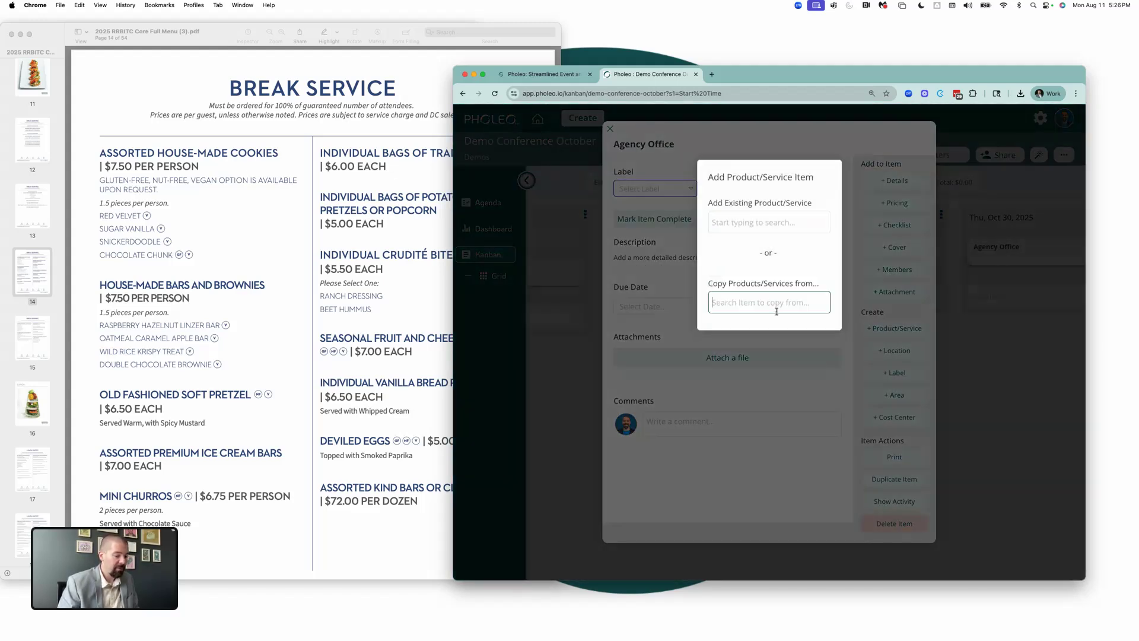
pyautogui.write('Office')
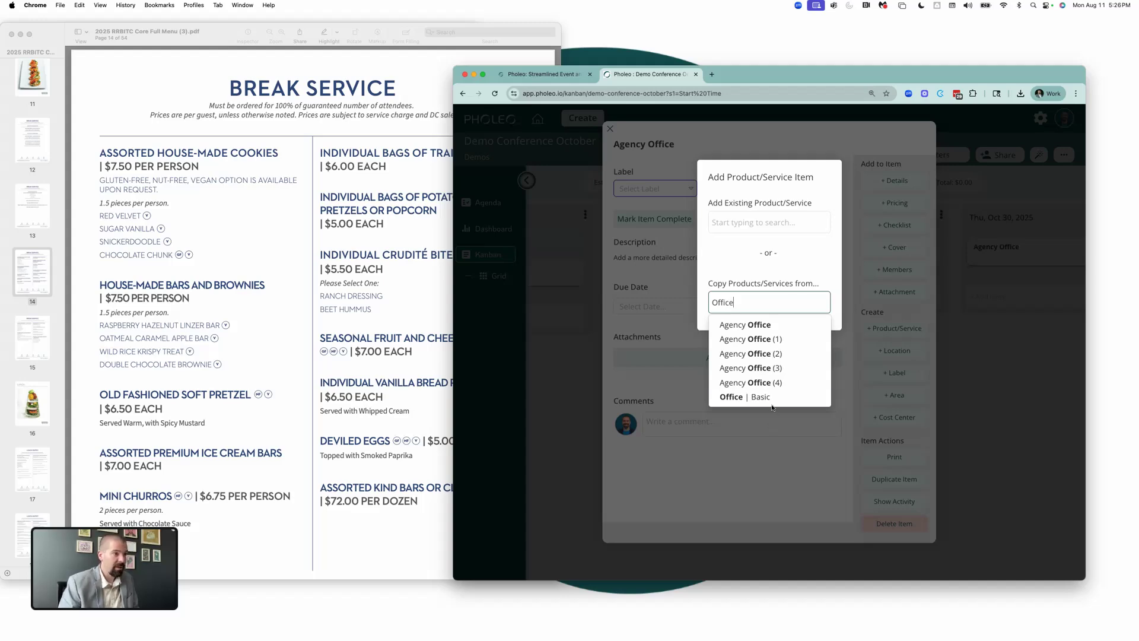
pyautogui.click(771, 401)
pyautogui.click(753, 330)
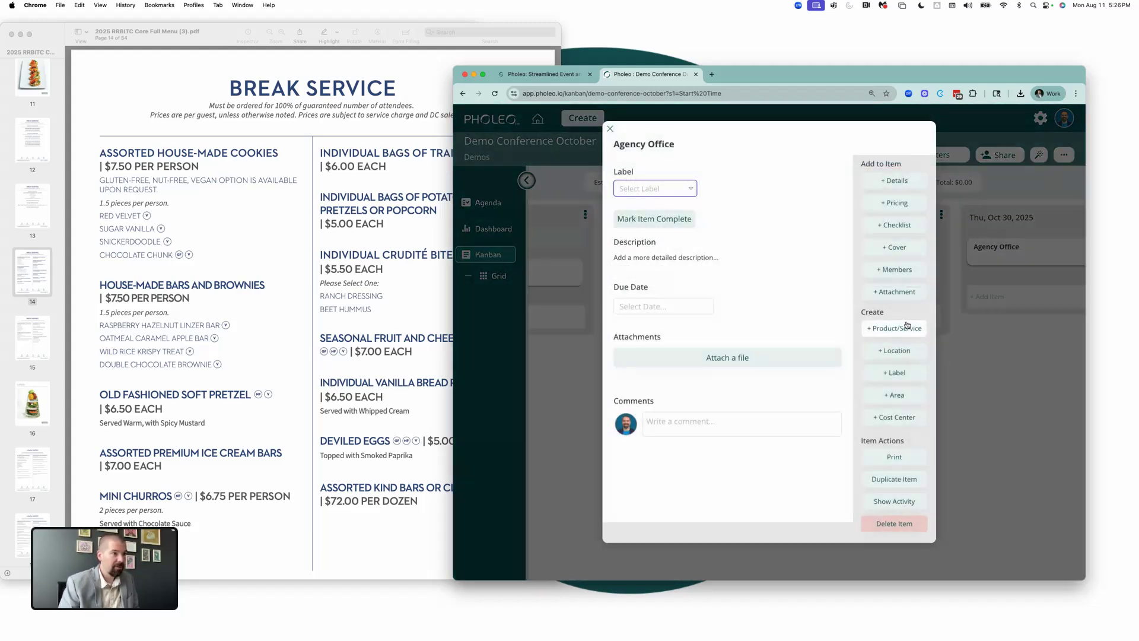
# - Copy all products/services from Office | Basic into the Thu, Oct 30 Agency Office item and close it
pyautogui.click(907, 328)
pyautogui.click(796, 307)
pyautogui.write('O')
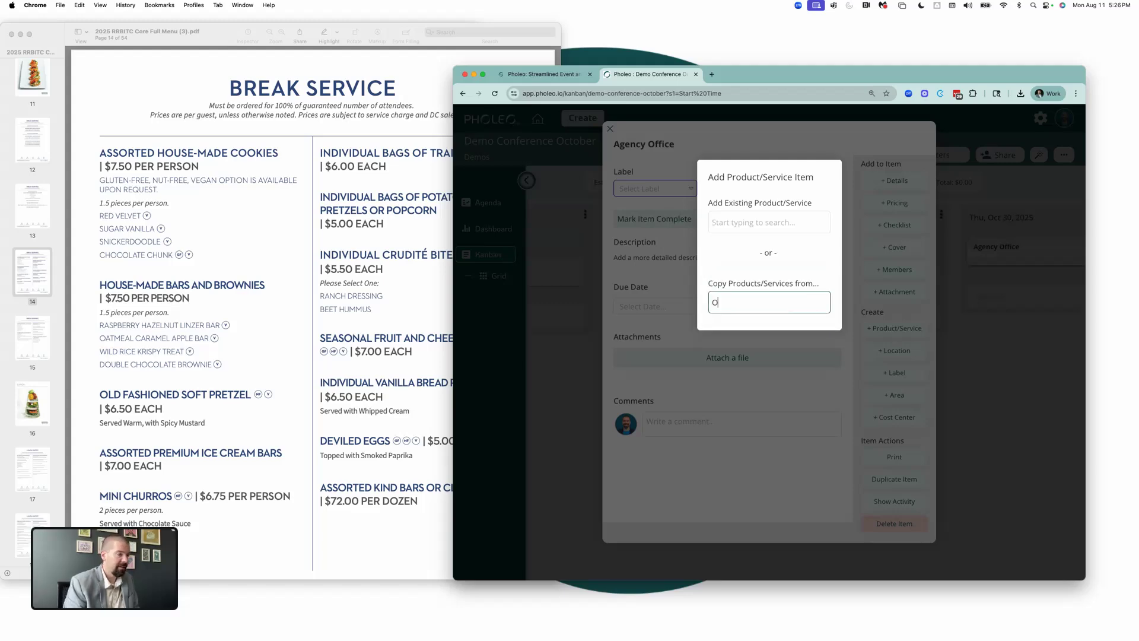
pyautogui.write('ffice')
pyautogui.click(775, 399)
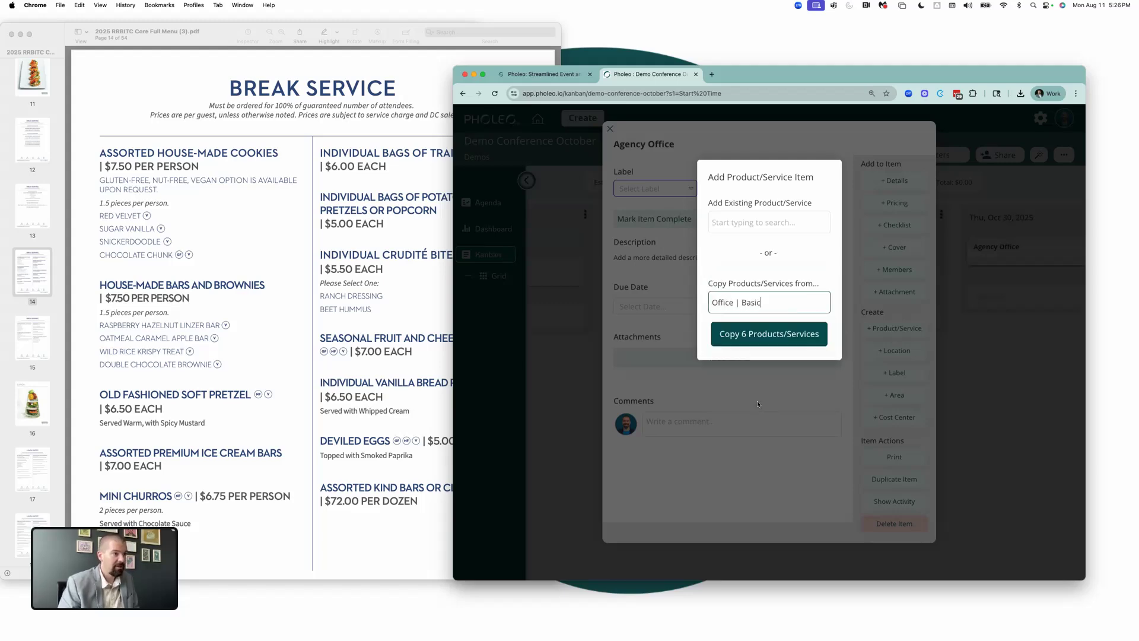
pyautogui.click(795, 344)
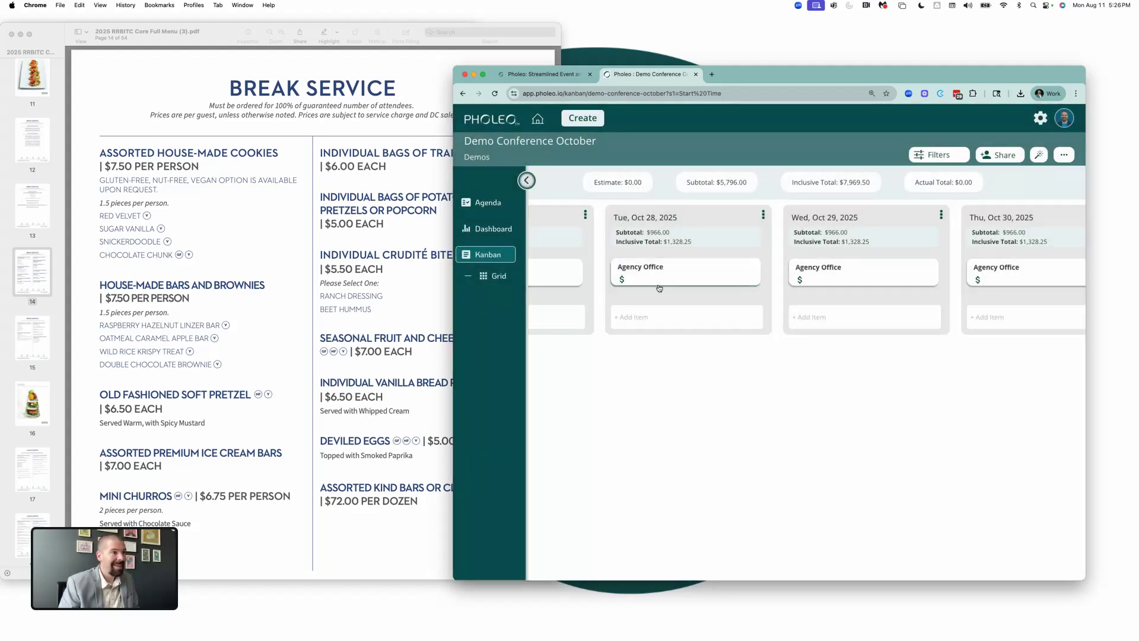
# - Open the conference agenda and filter its items by the title keyword Agency
pyautogui.hscroll(-10, 659, 289)
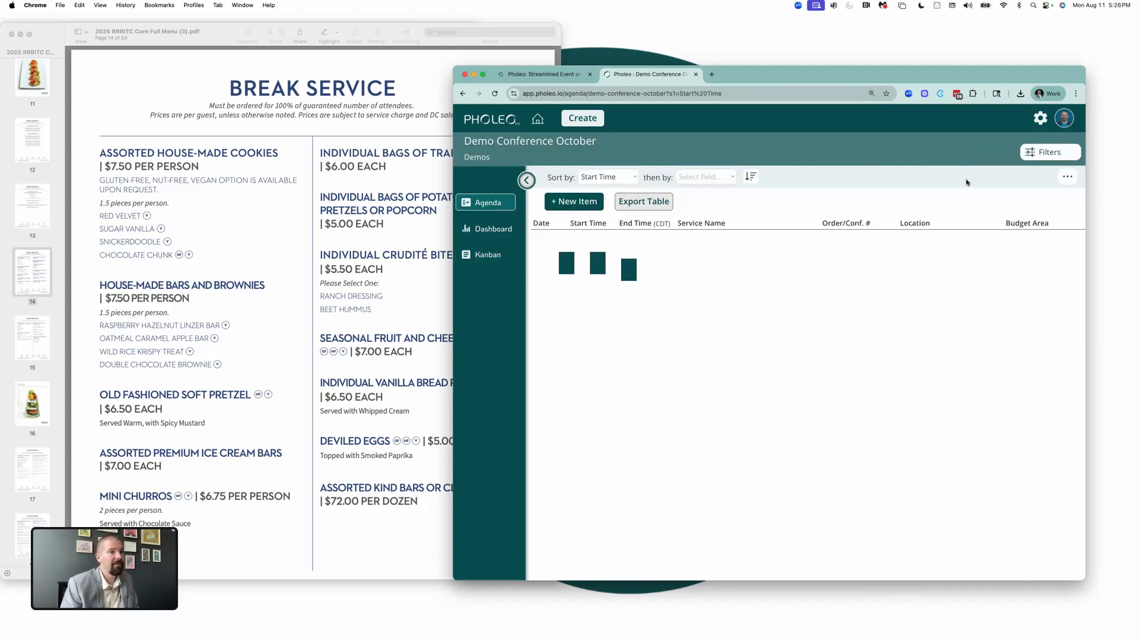
pyautogui.click(1039, 155)
pyautogui.write('Agency')
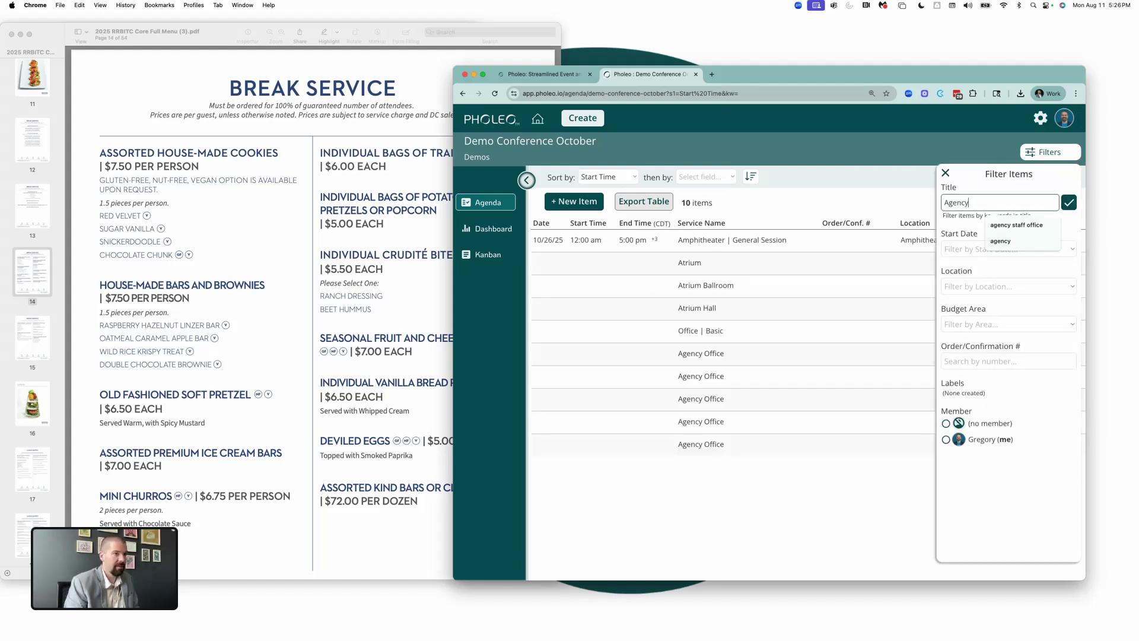
pyautogui.press('Return')
pyautogui.click(689, 412)
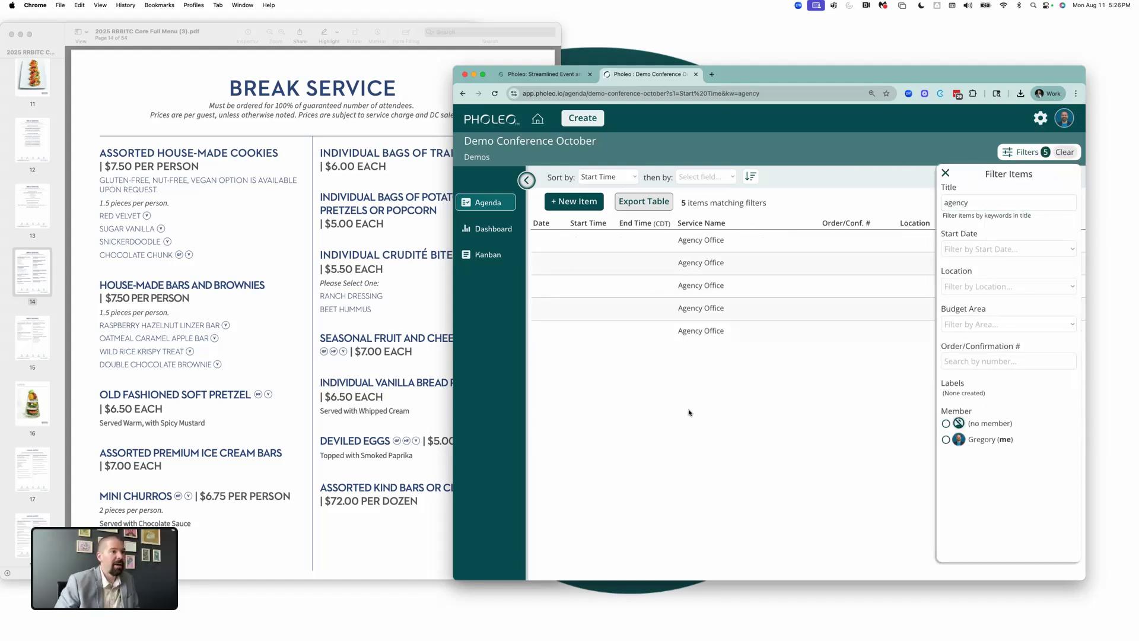
# - Set the location of the first Agency Office item to Polaris C and close the item
pyautogui.click(931, 253)
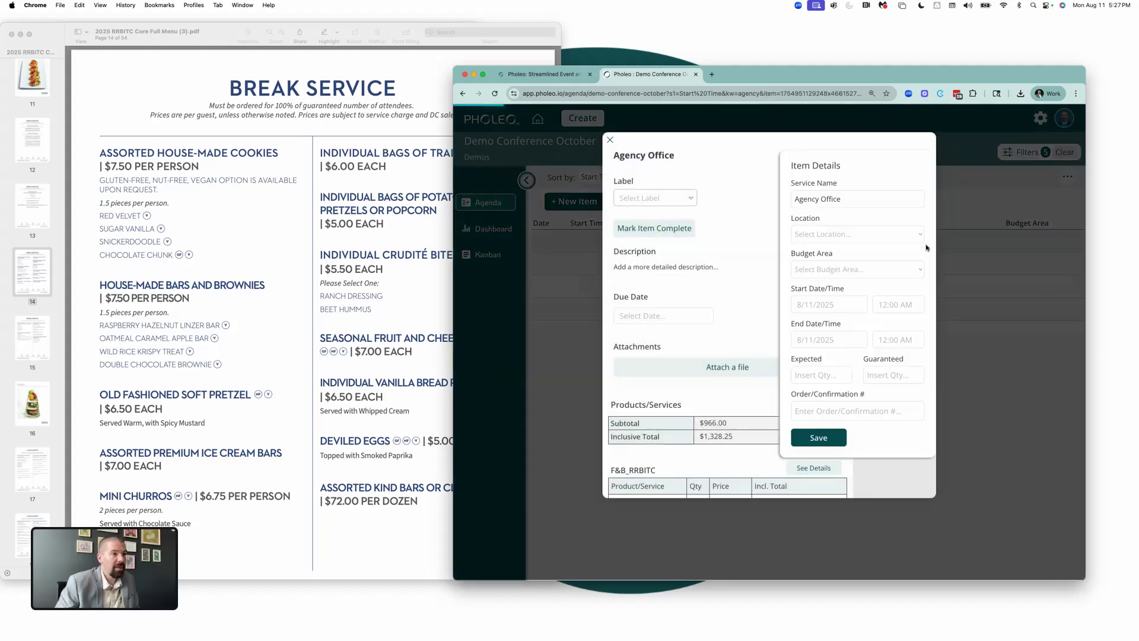
pyautogui.click(859, 232)
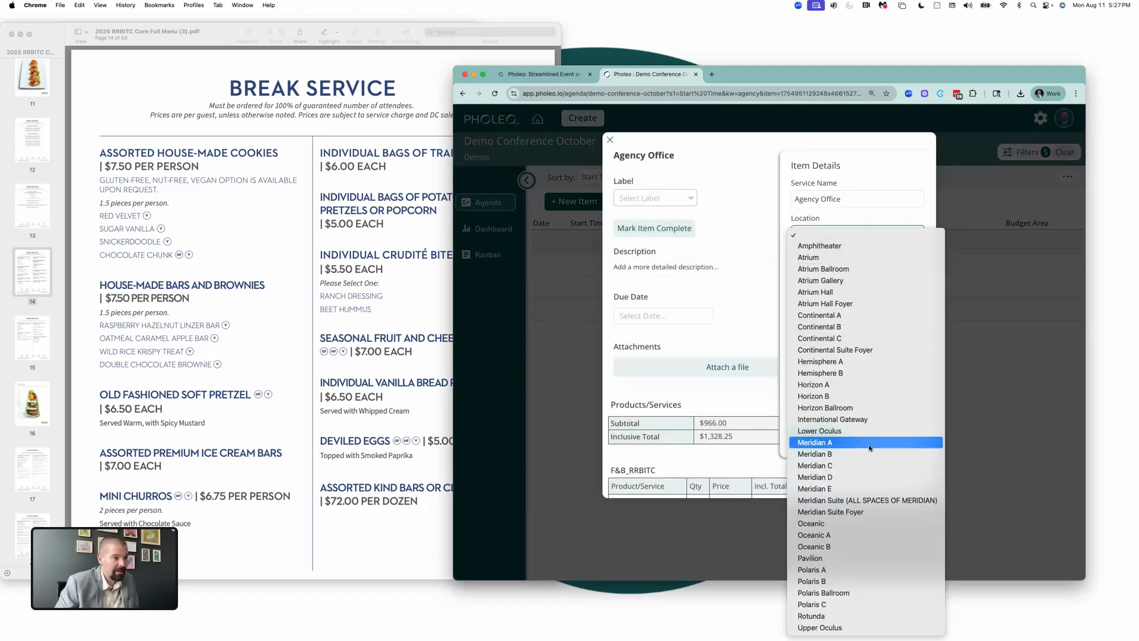
pyautogui.click(836, 605)
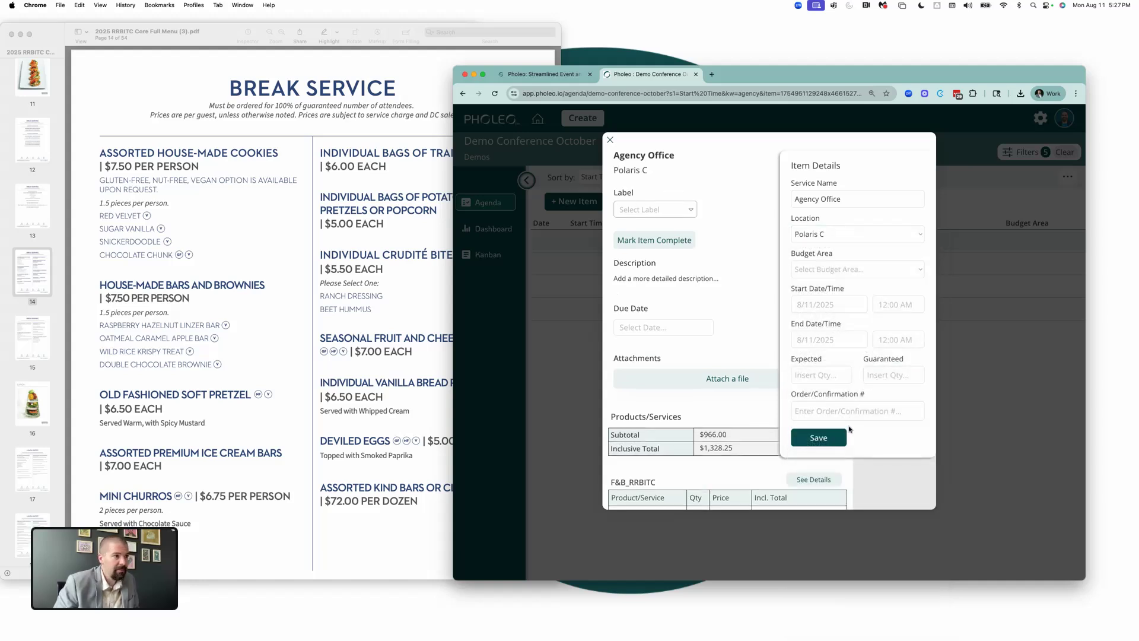
pyautogui.click(840, 269)
pyautogui.click(840, 269)
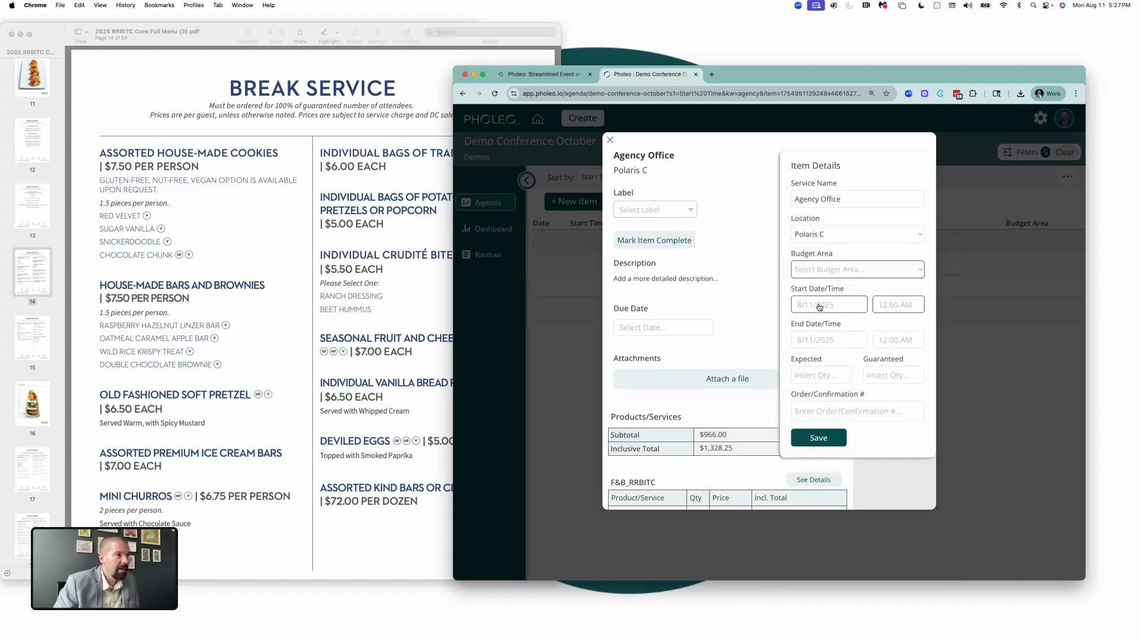
pyautogui.click(979, 295)
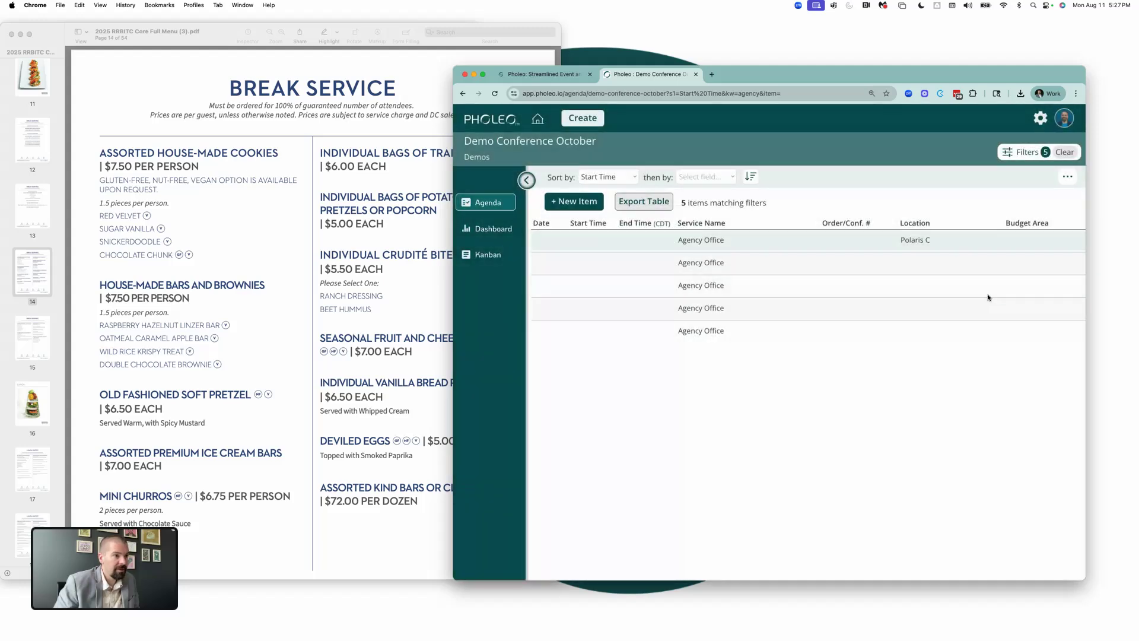
# - Widen the browser window and reduce the page zoom to fit the agenda columns through Kanban List
pyautogui.hscroll(5, 981, 295)
pyautogui.hscroll(5, 979, 295)
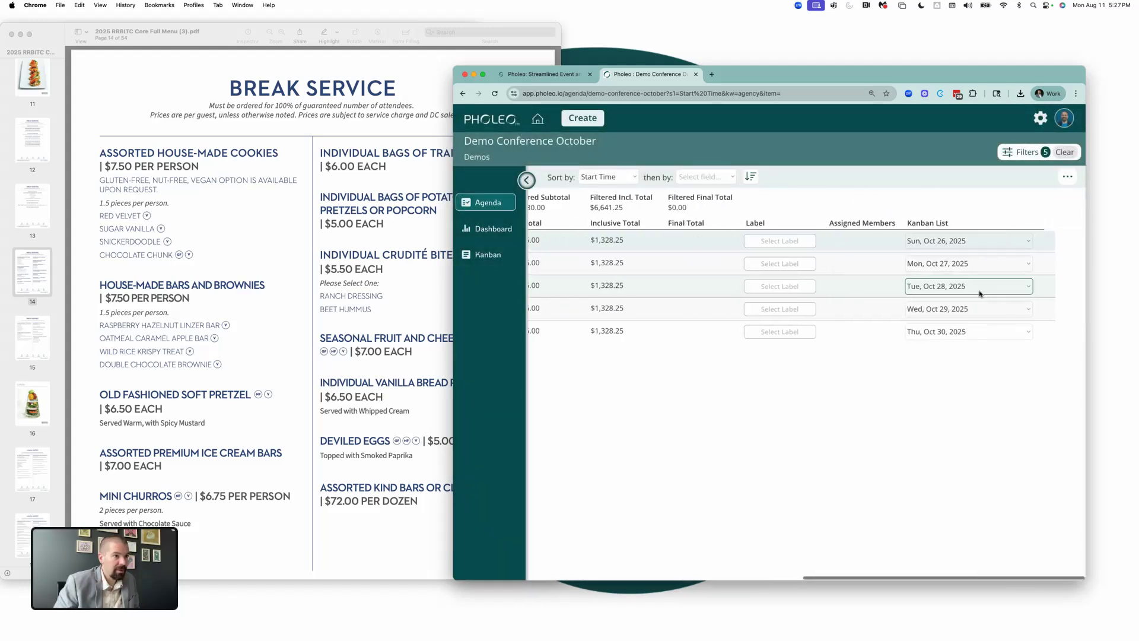
pyautogui.hscroll(-10, 979, 288)
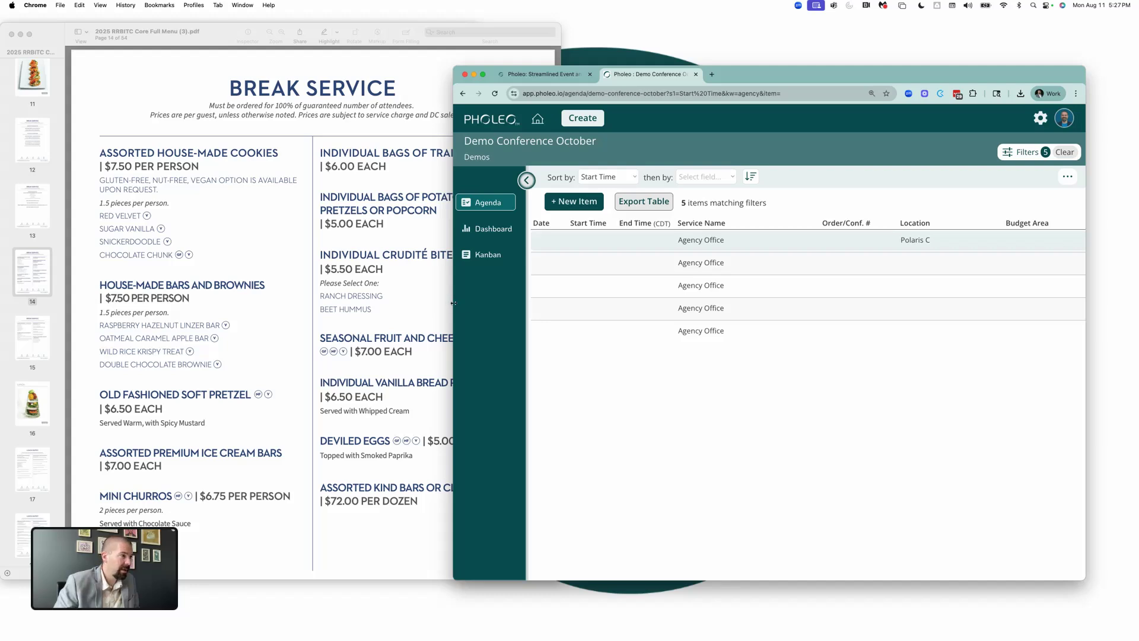
pyautogui.moveTo(454, 304); pyautogui.dragTo(0, 303)
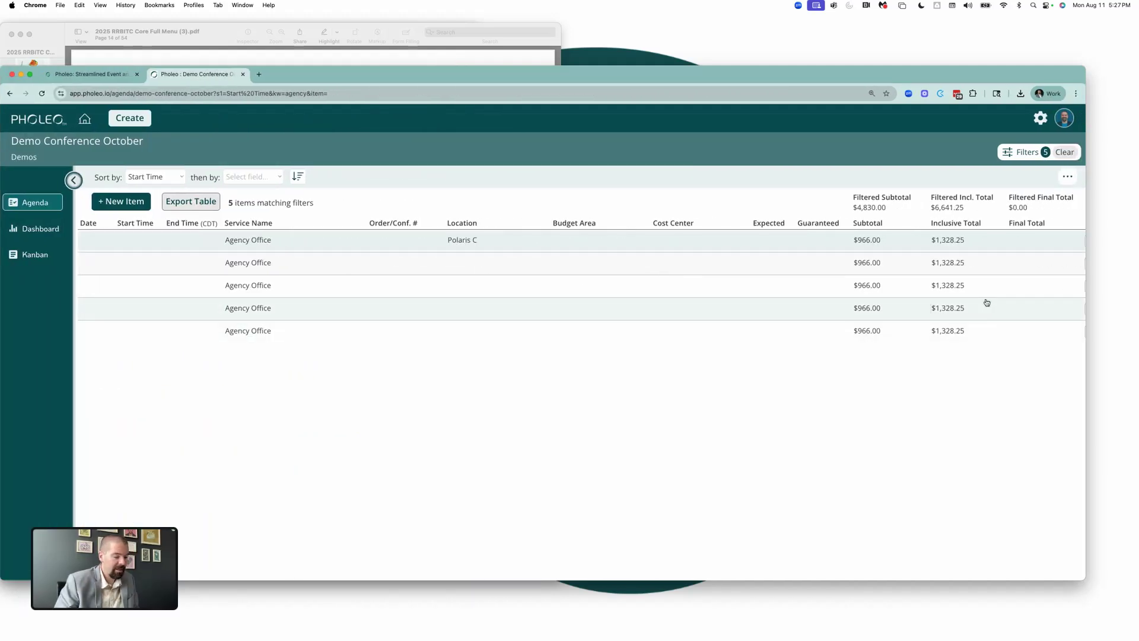
pyautogui.press('super+minus')
pyautogui.press('super+minus')
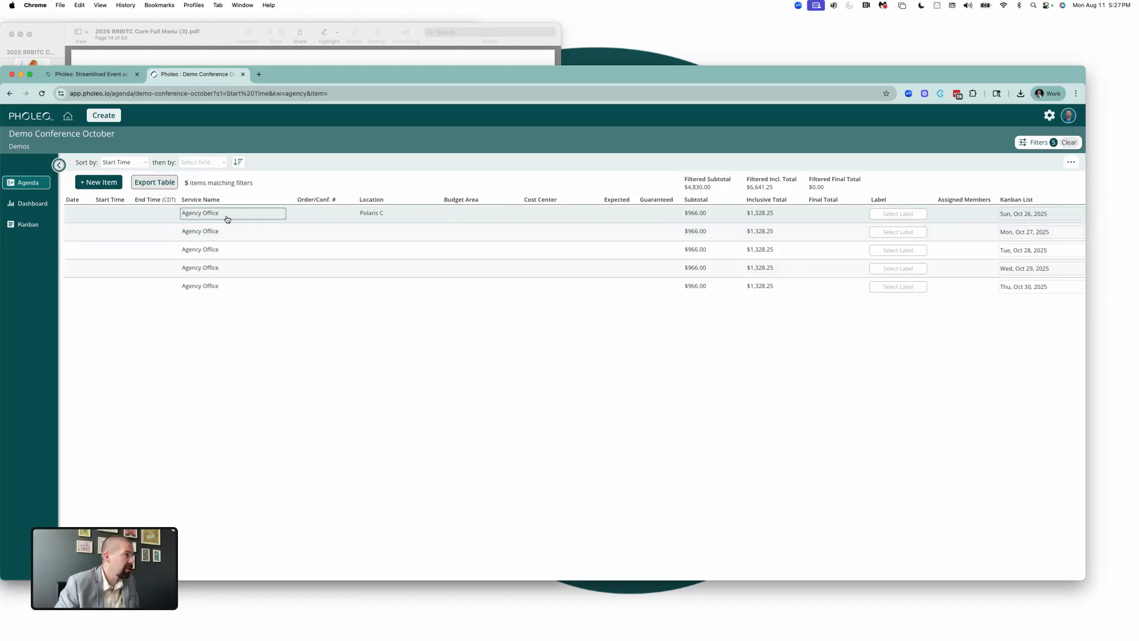
# - Set the start of the Sun, Oct 26 Agency Office item to 10/26/2025 at 6:30 AM
pyautogui.click(83, 218)
pyautogui.click(595, 287)
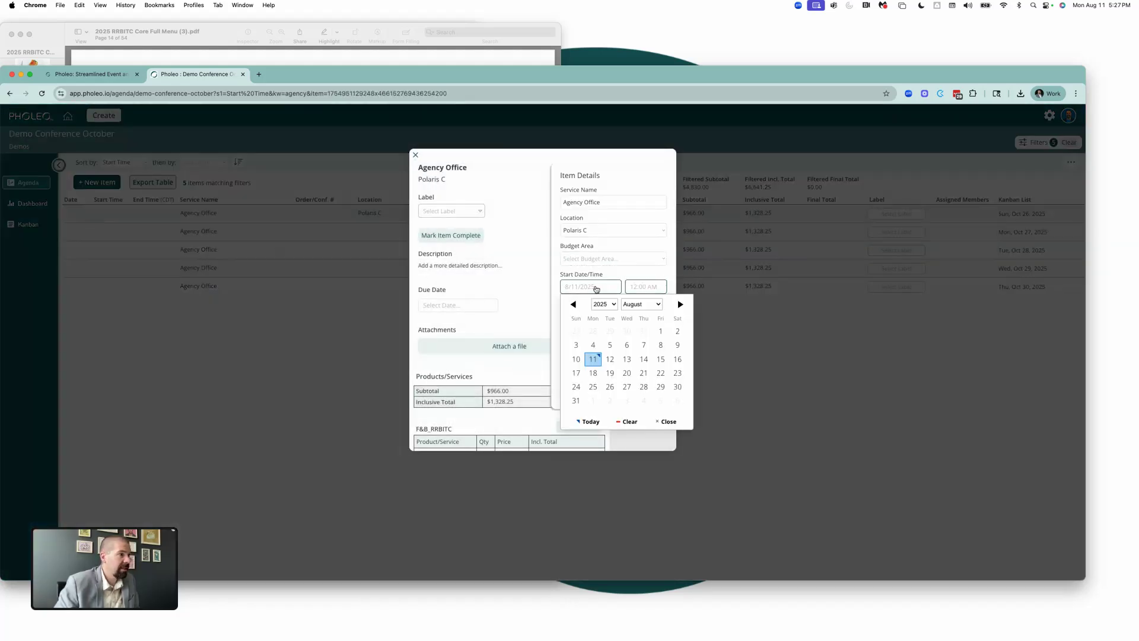
pyautogui.click(680, 304)
pyautogui.click(680, 304)
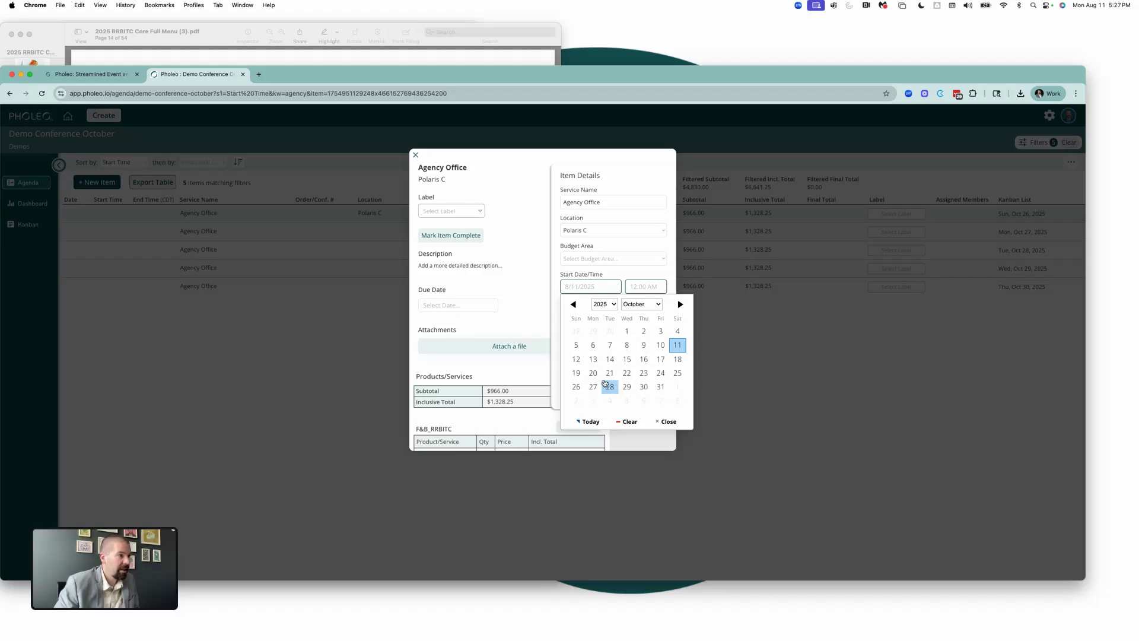
pyautogui.click(576, 387)
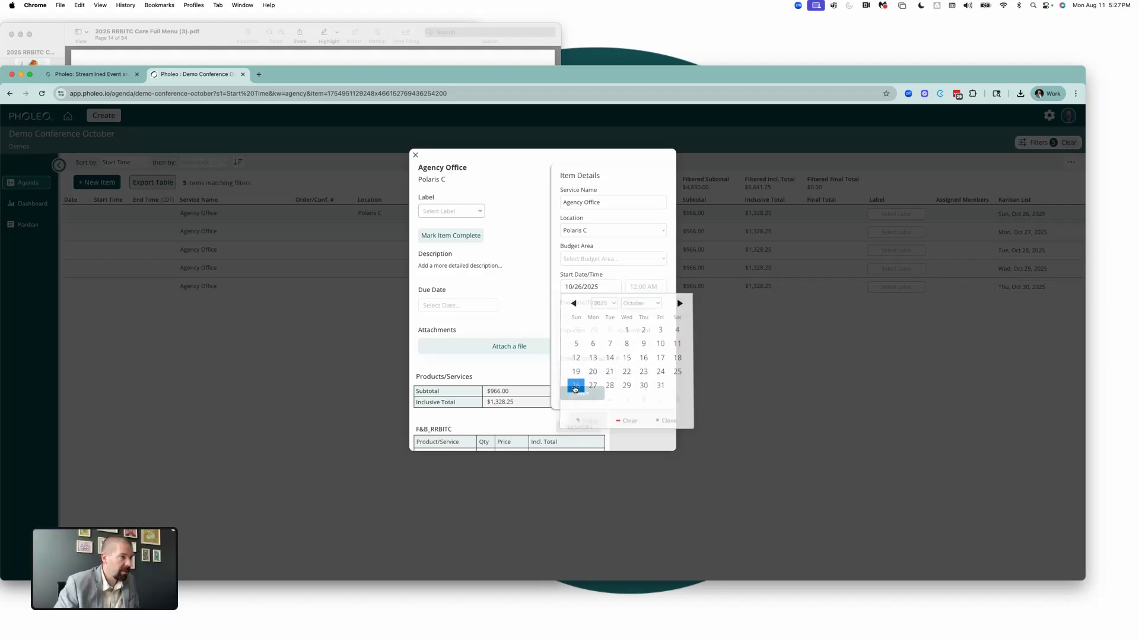
pyautogui.click(642, 288)
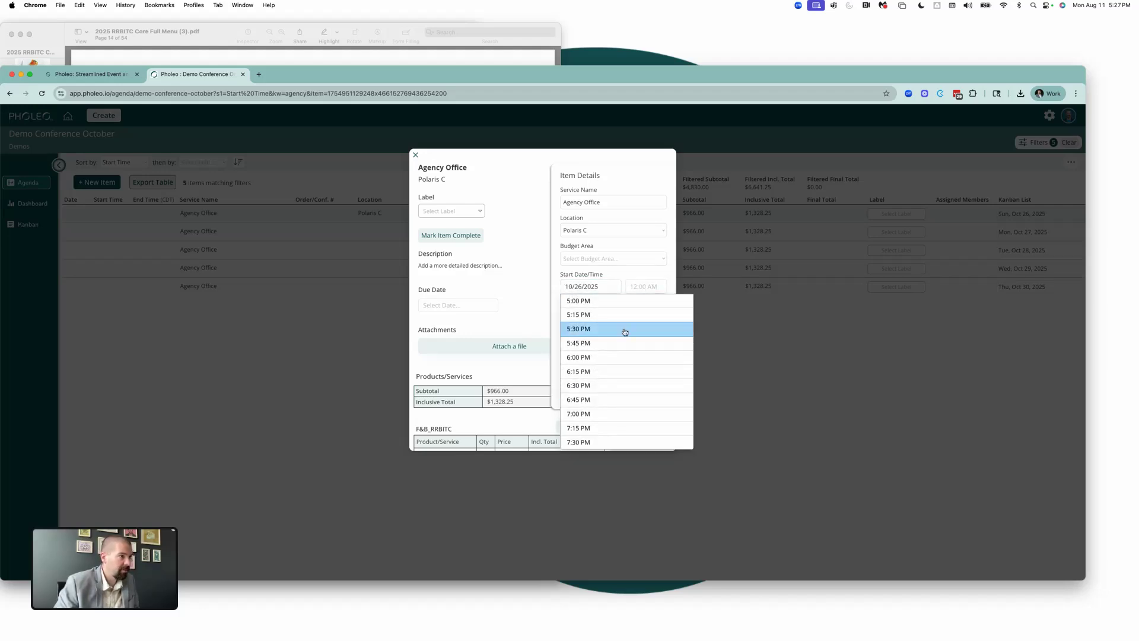
pyautogui.scroll(10, 607, 334)
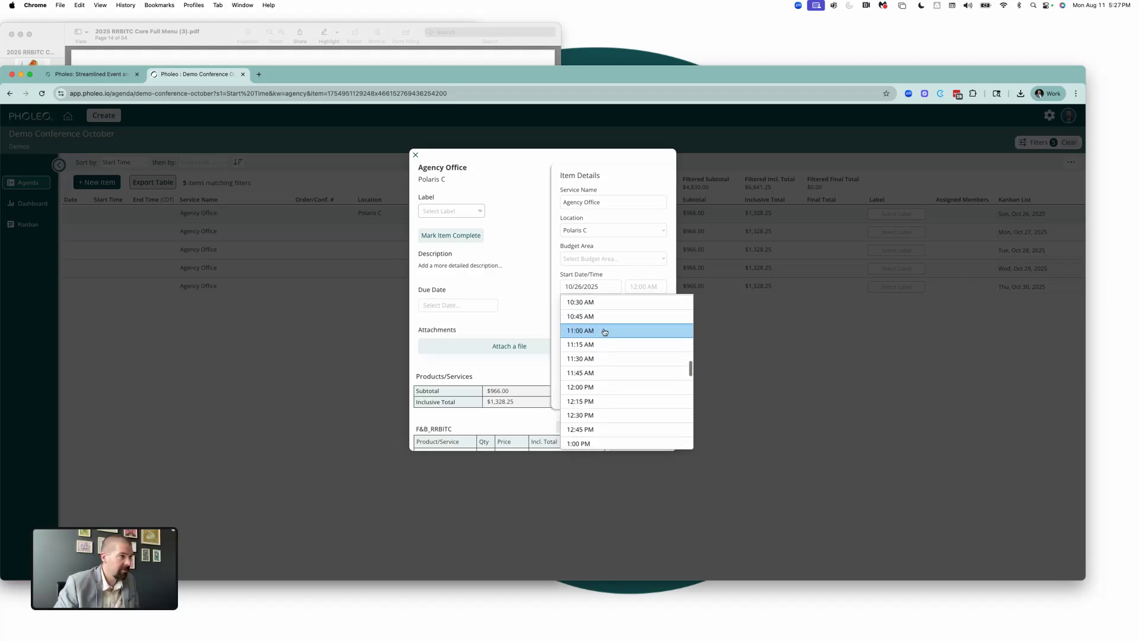
pyautogui.scroll(3, 604, 332)
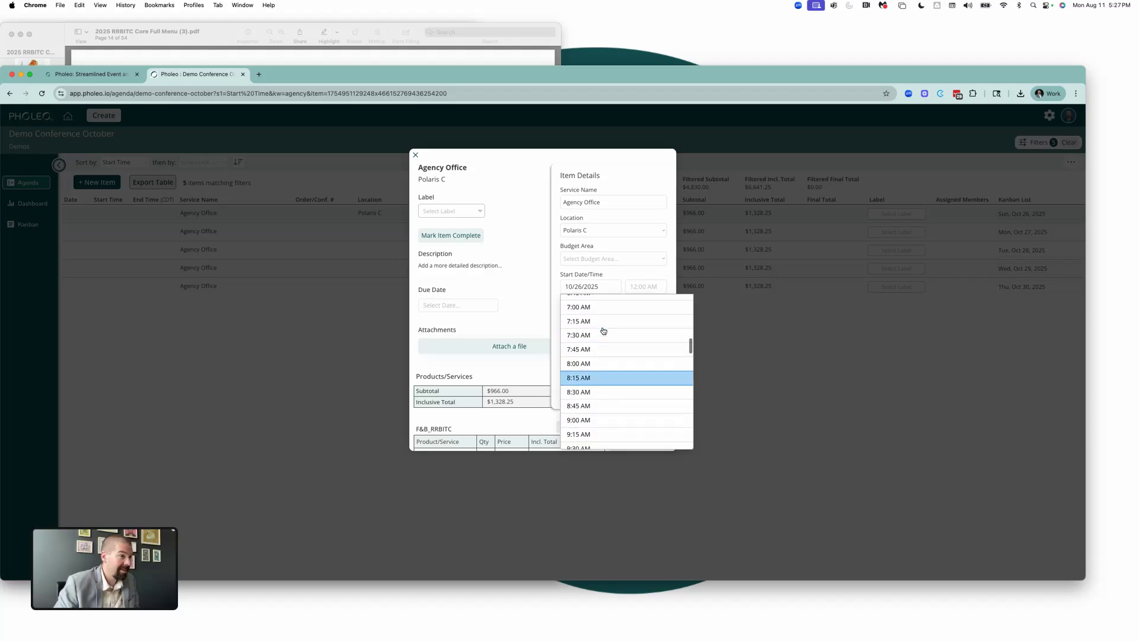
pyautogui.click(596, 331)
# - Set the Oct 26 item's end to 10/26/2025 at 6:00 PM with 25 expected, save the details and close it
pyautogui.click(593, 316)
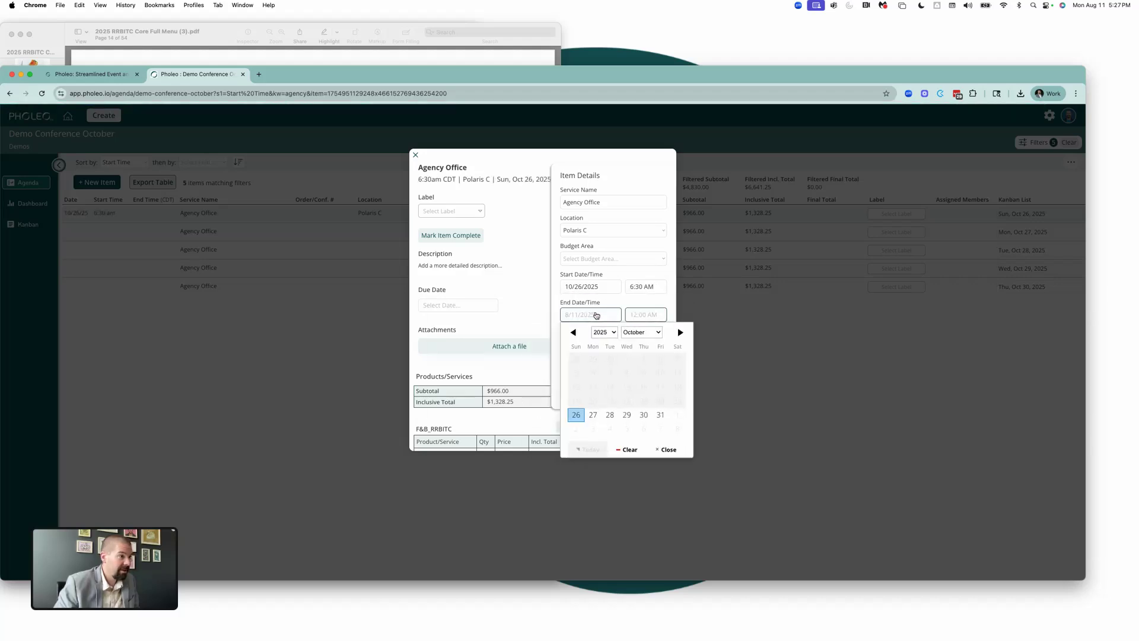
pyautogui.click(576, 414)
pyautogui.click(645, 314)
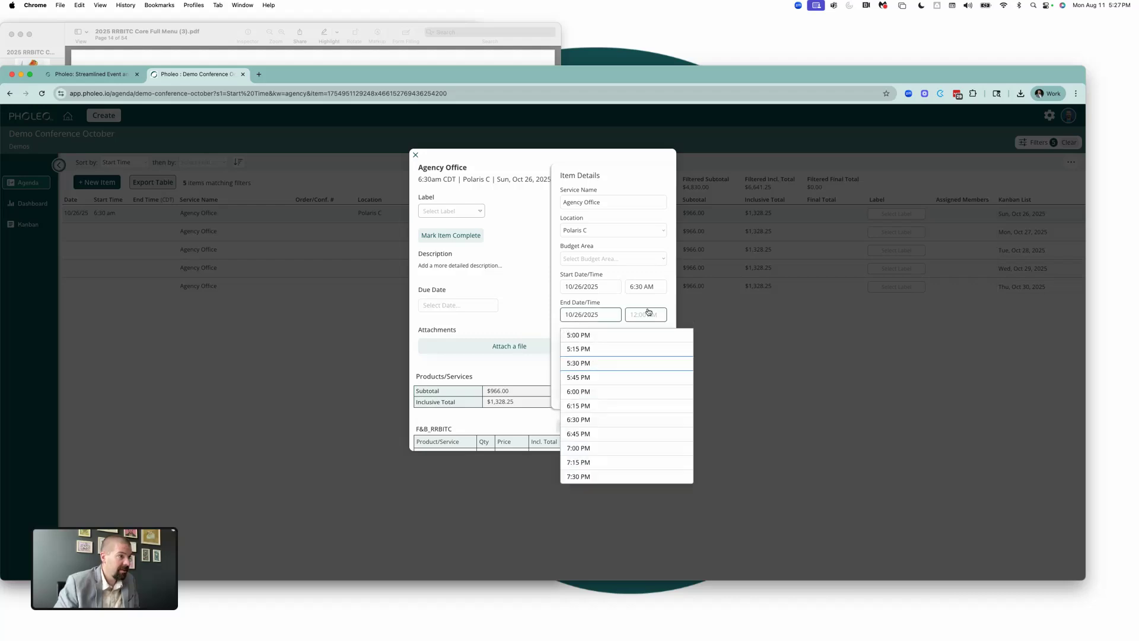
pyautogui.click(620, 383)
pyautogui.click(589, 344)
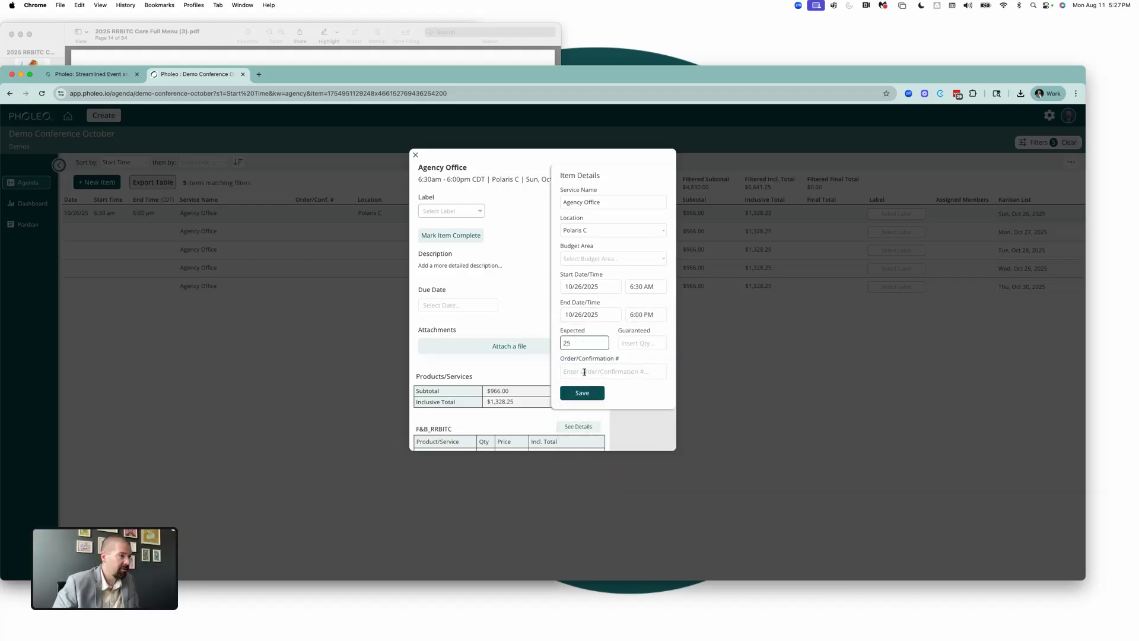
pyautogui.click(582, 394)
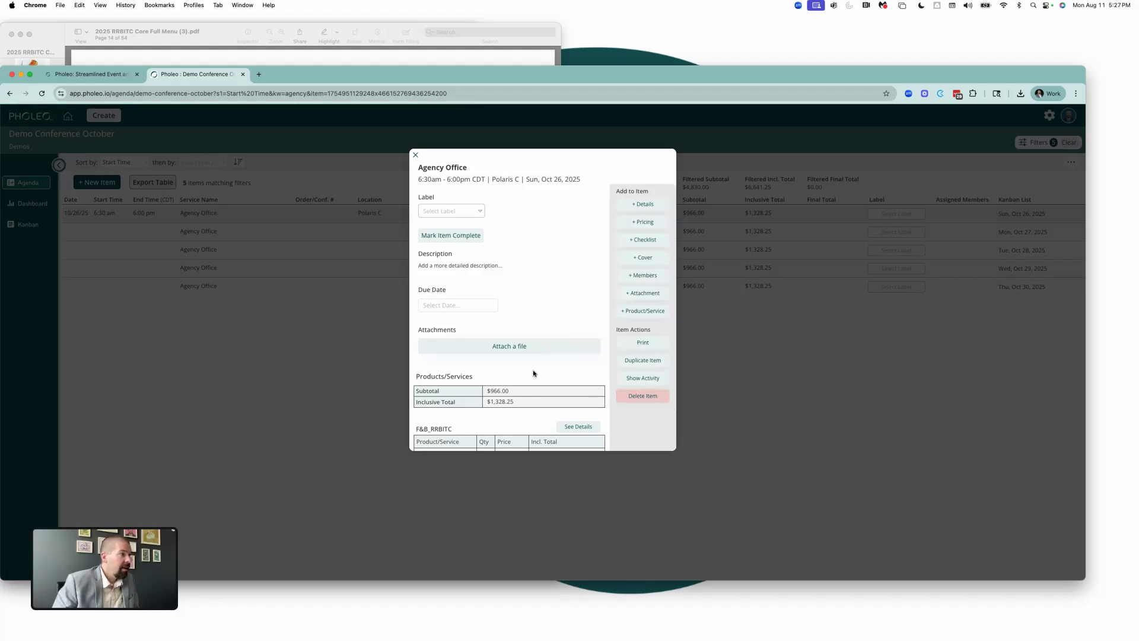
pyautogui.click(227, 329)
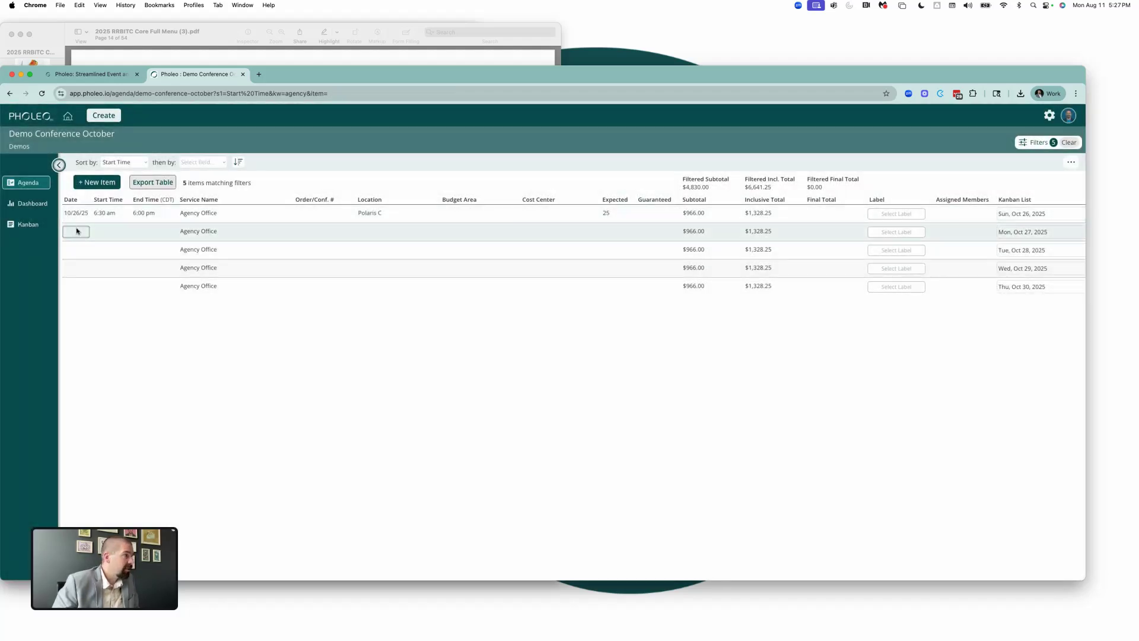
# - Set the start of the Mon, Oct 27 Agency Office item to 10/27/2025 at 6:30 AM
pyautogui.click(75, 231)
pyautogui.click(589, 286)
pyautogui.click(593, 387)
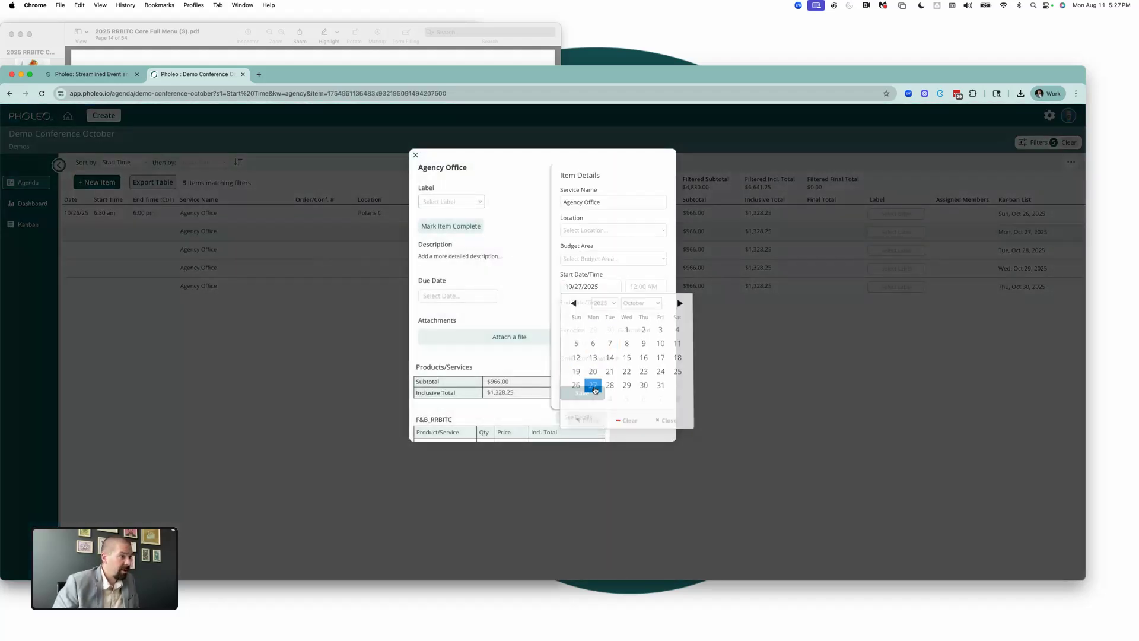
pyautogui.click(638, 287)
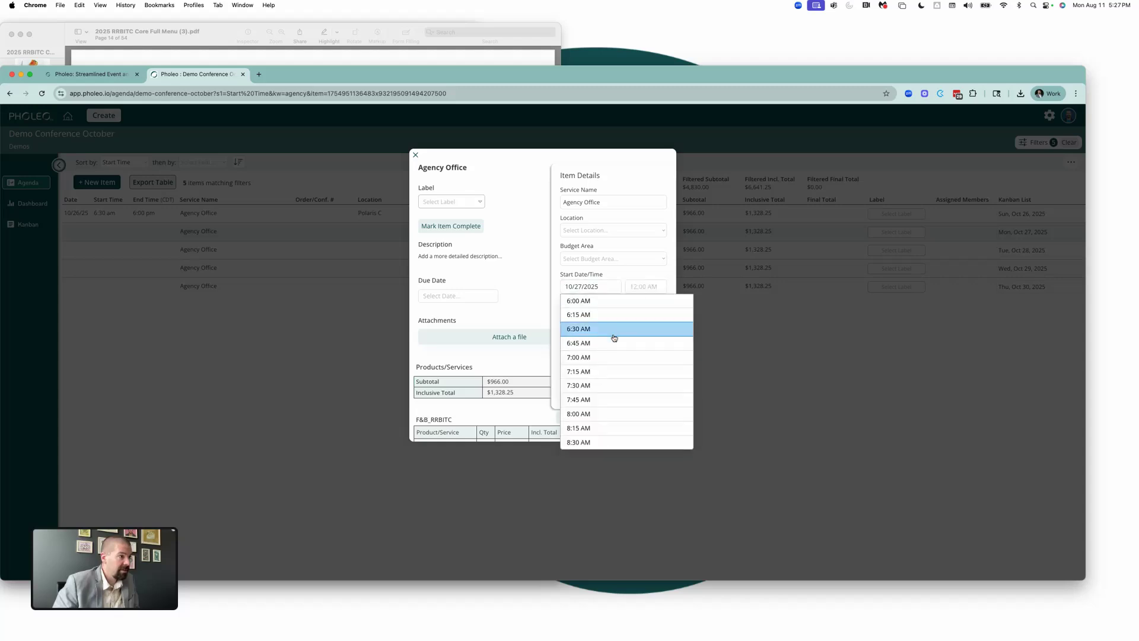
pyautogui.click(603, 329)
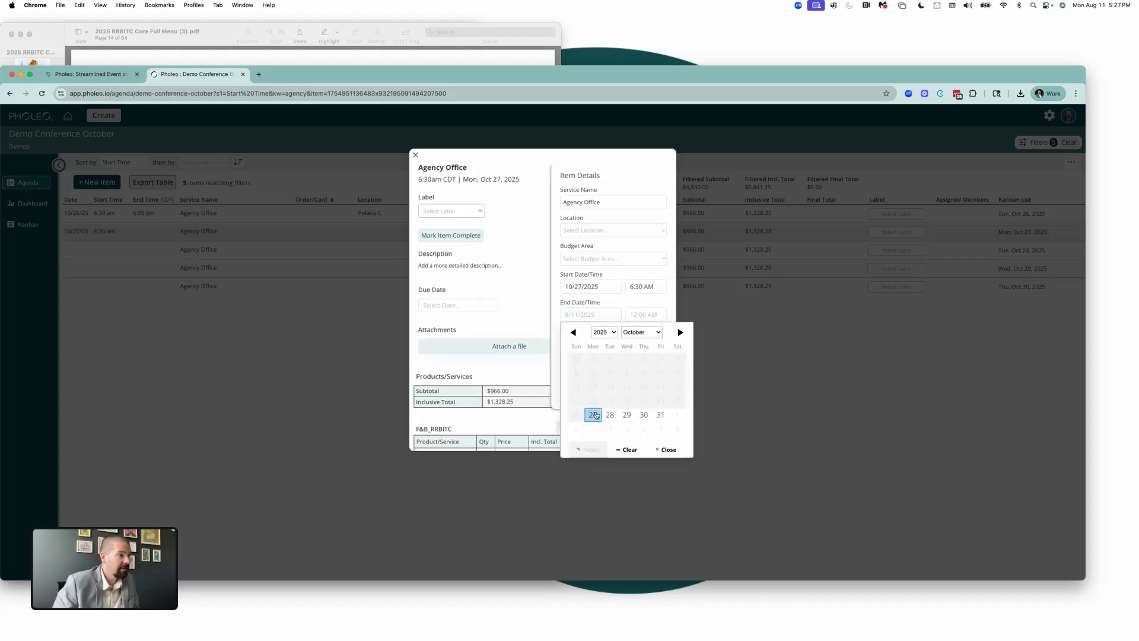
# - Set the Oct 27 item's end to 10/27/2025 at 6:00 PM with 25 expected, save the details and close it
pyautogui.click(593, 415)
pyautogui.click(645, 314)
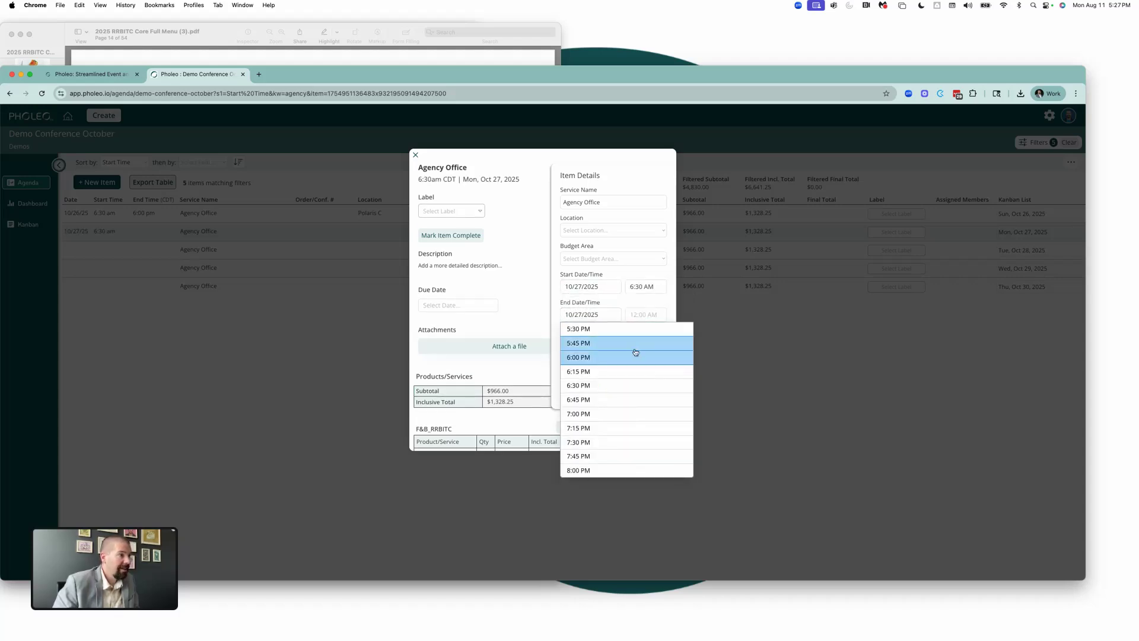
pyautogui.click(592, 360)
pyautogui.click(581, 343)
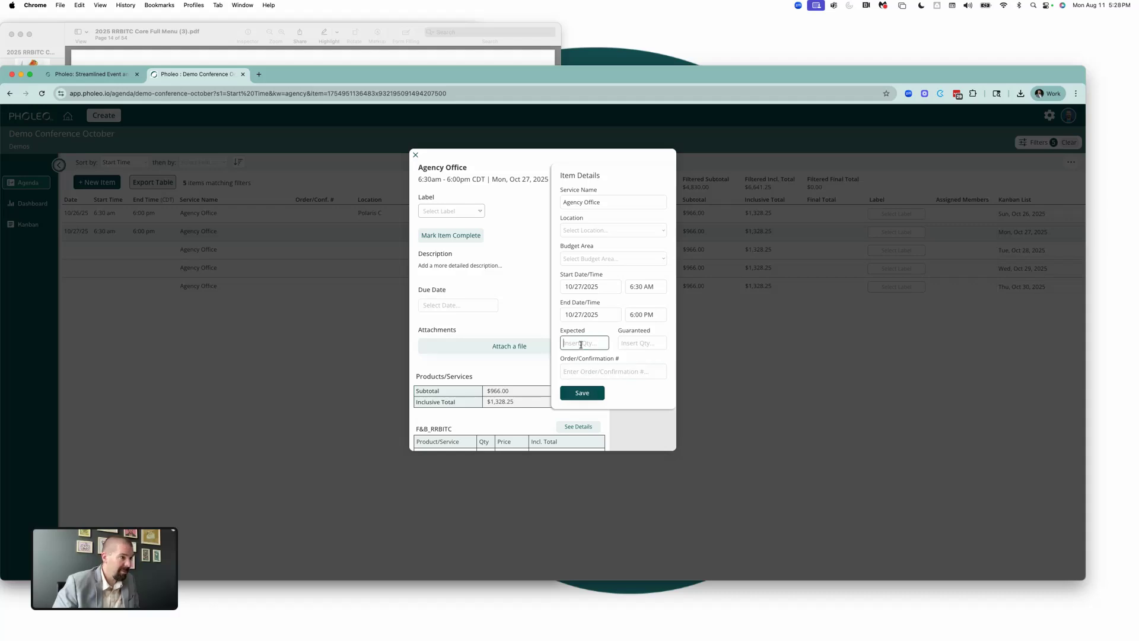
pyautogui.write('1')
pyautogui.click(582, 393)
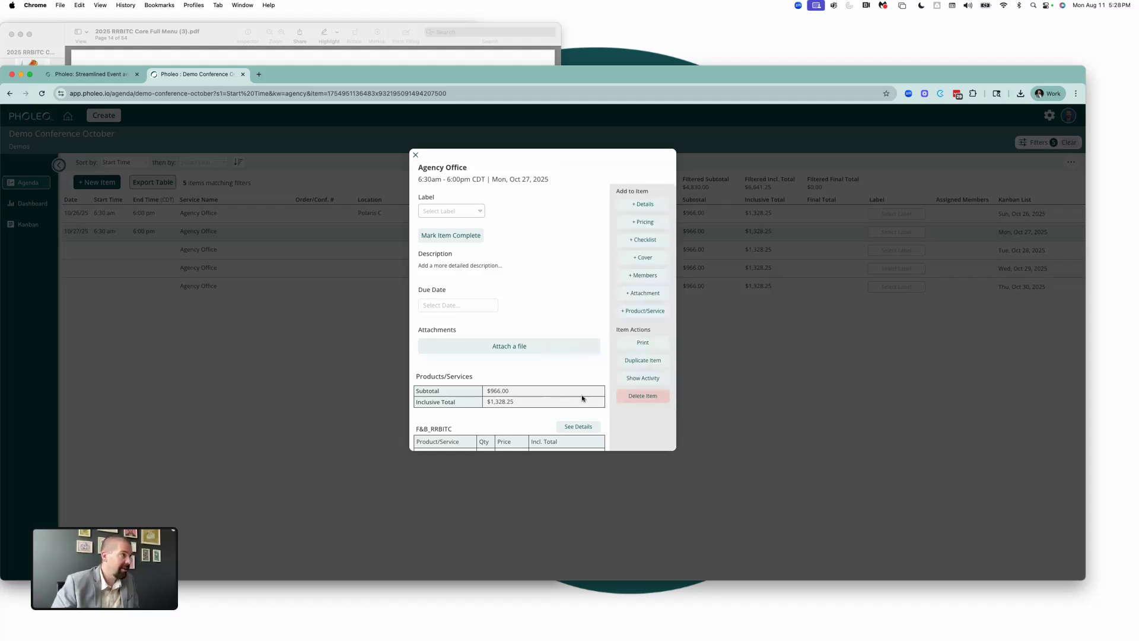
pyautogui.click(259, 311)
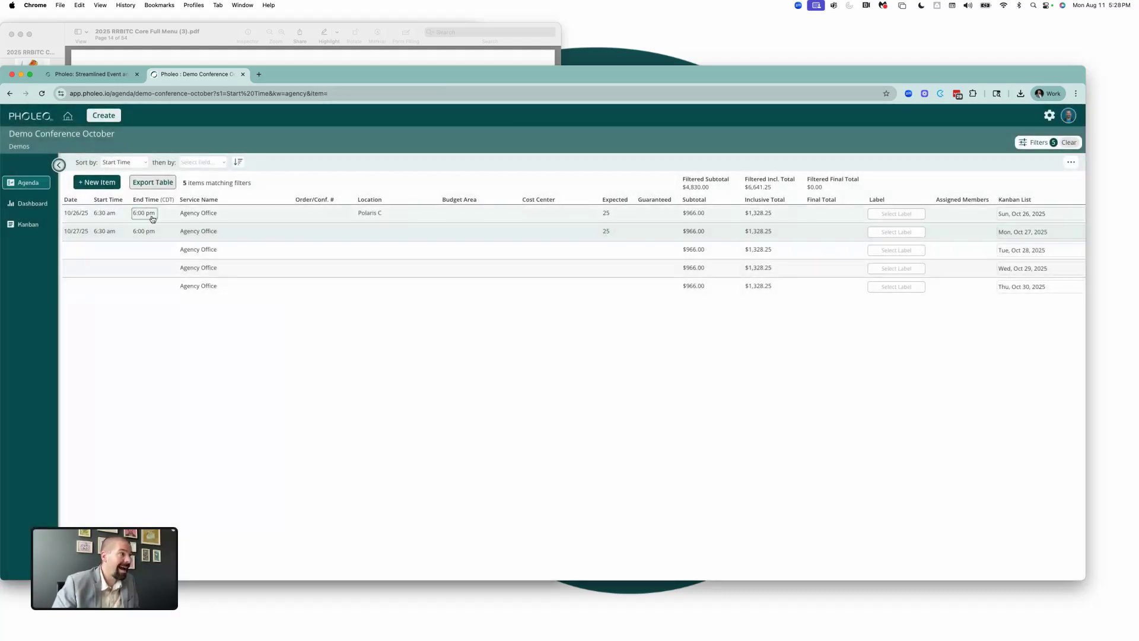
# - Set the start of the Tue, Oct 28 Agency Office item to 10/28/2025 at 6:30 AM
pyautogui.click(76, 251)
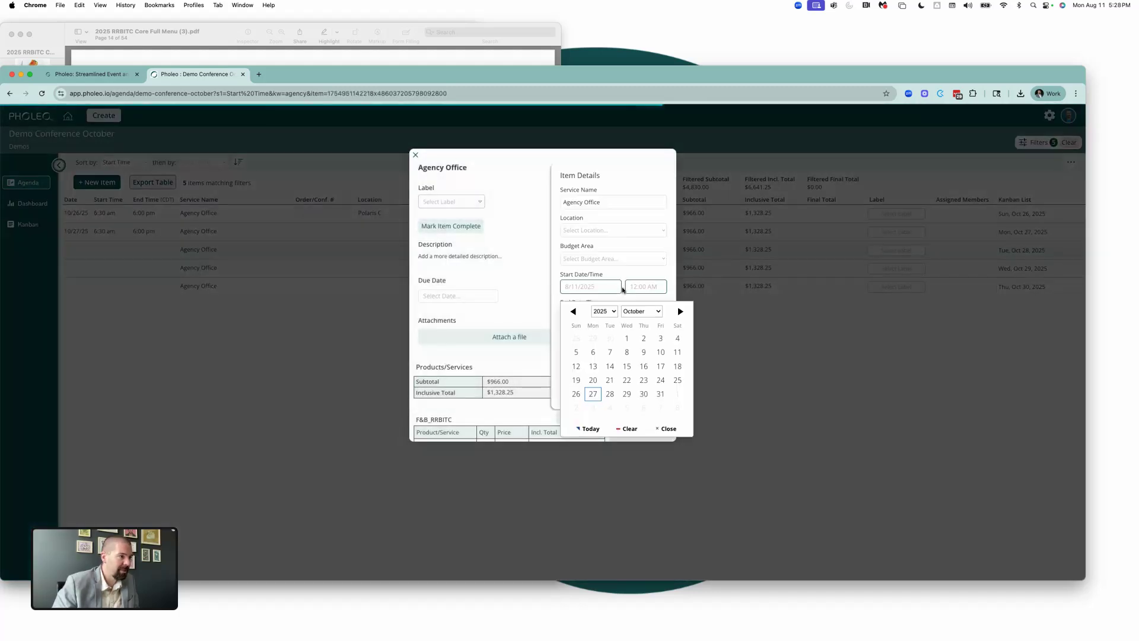
pyautogui.click(593, 387)
pyautogui.click(629, 288)
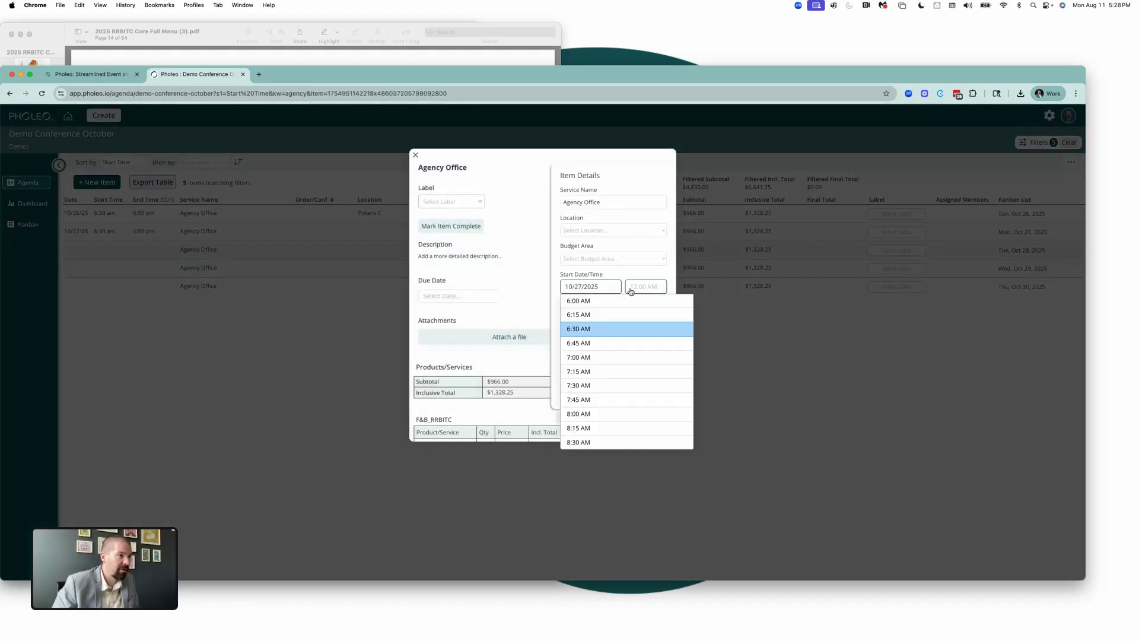
pyautogui.click(595, 330)
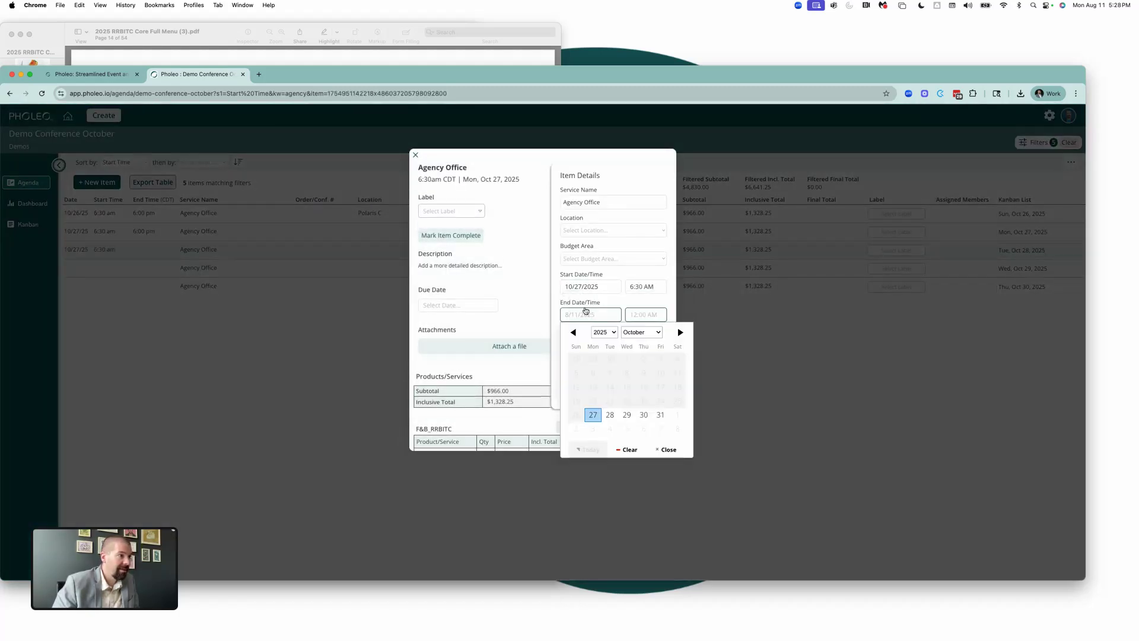
pyautogui.click(610, 387)
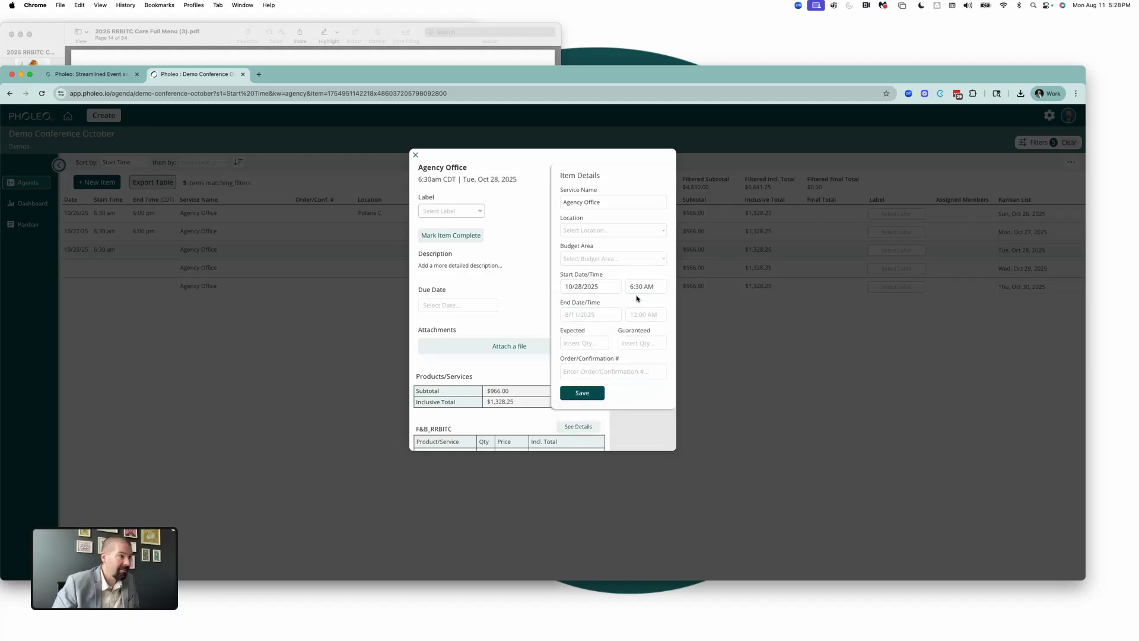
# - Set the Oct 28 item's end to 10/28/2025 at 6:00 PM with 25 expected, save the details and close it
pyautogui.click(611, 415)
pyautogui.click(630, 316)
pyautogui.click(600, 360)
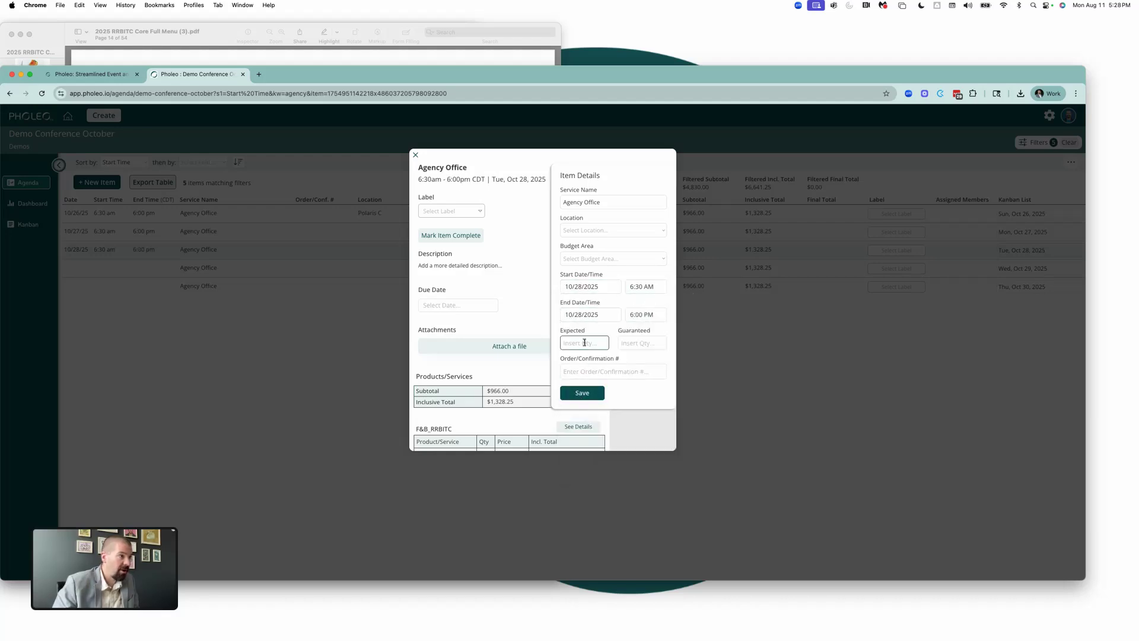
pyautogui.write('25')
pyautogui.click(576, 394)
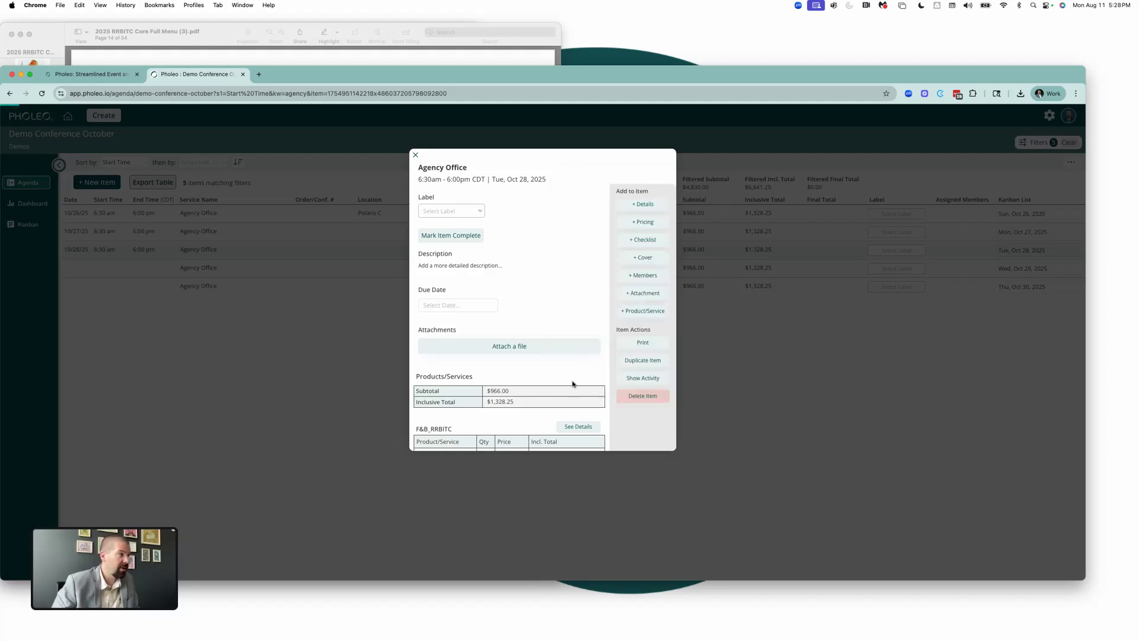
pyautogui.click(381, 348)
# - Set the start of the Wed, Oct 29 Agency Office item to 10/29/2025 at 6:30 AM
pyautogui.click(83, 270)
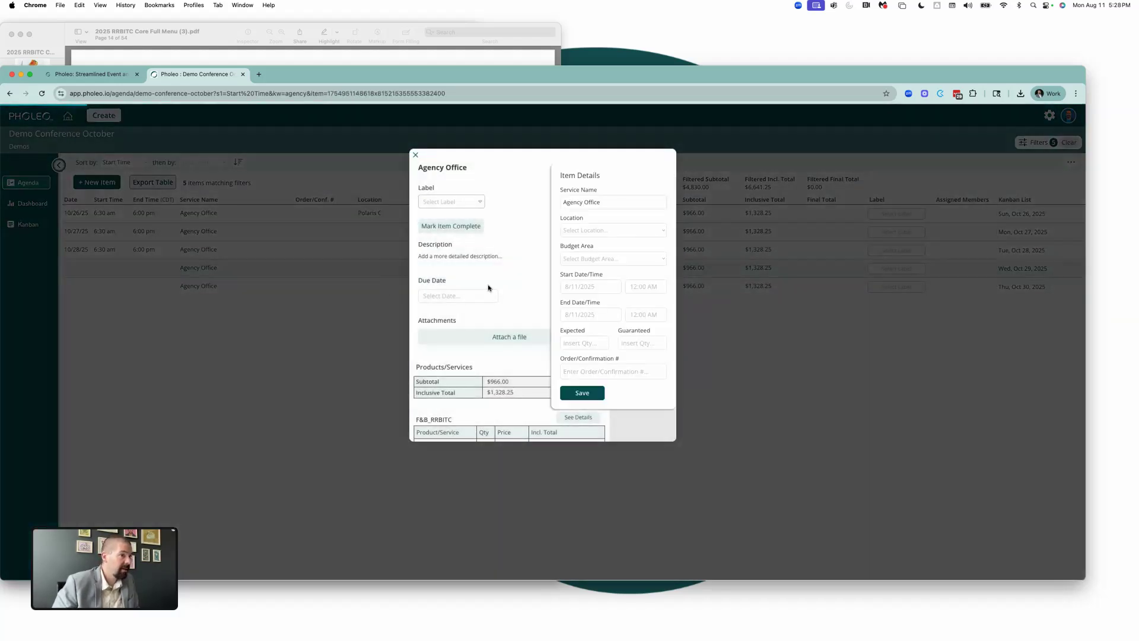
pyautogui.click(627, 387)
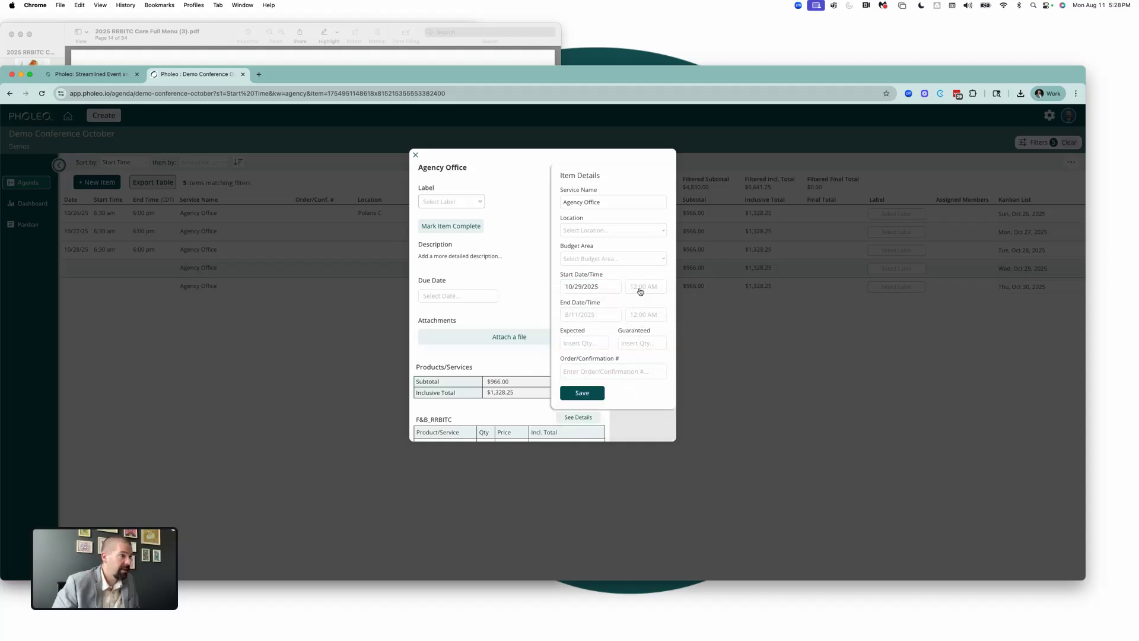
pyautogui.click(645, 287)
pyautogui.click(601, 335)
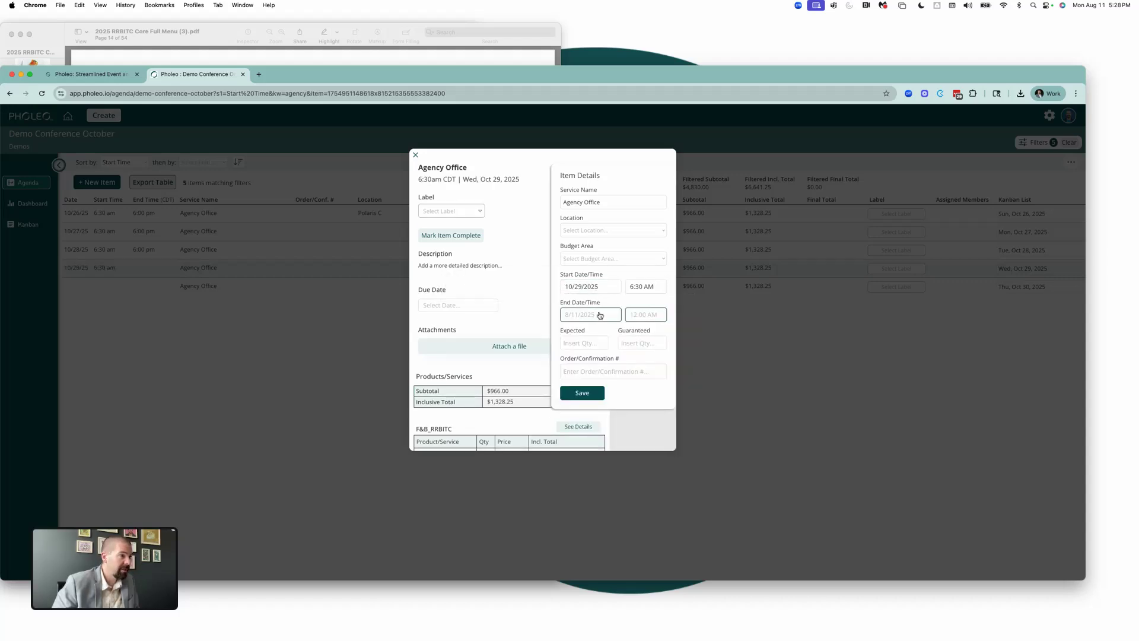
# - Set the Oct 29 item's end to 10/29/2025 at 6:00 PM with 25 expected, save the details and close it
pyautogui.click(590, 315)
pyautogui.click(628, 414)
pyautogui.click(645, 315)
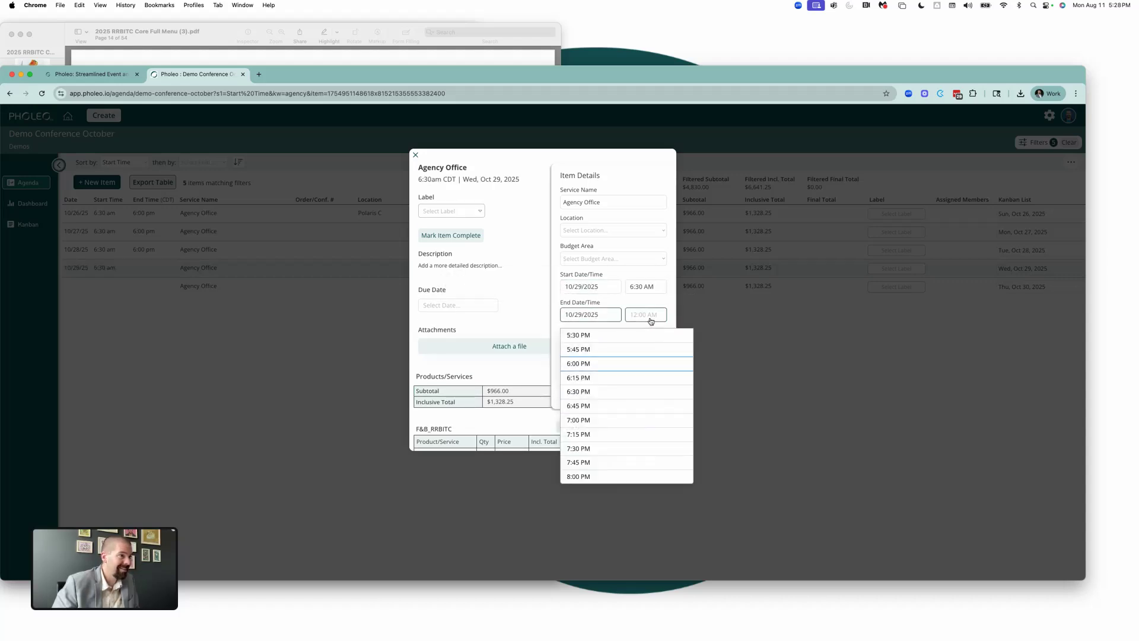
pyautogui.click(611, 358)
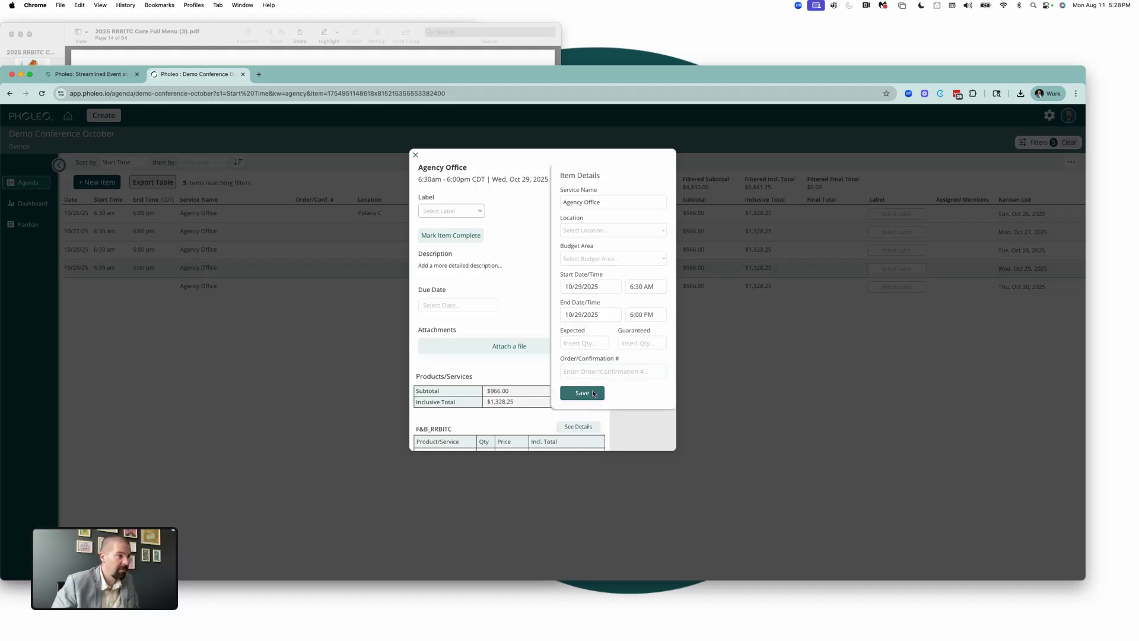
pyautogui.click(597, 392)
pyautogui.click(643, 204)
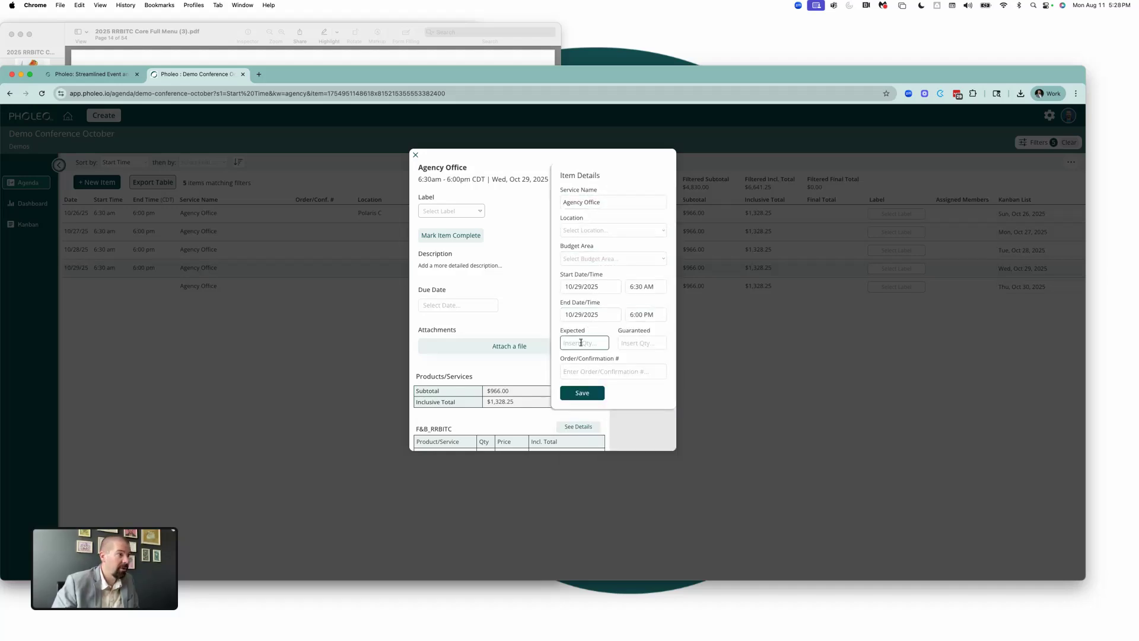
pyautogui.click(582, 393)
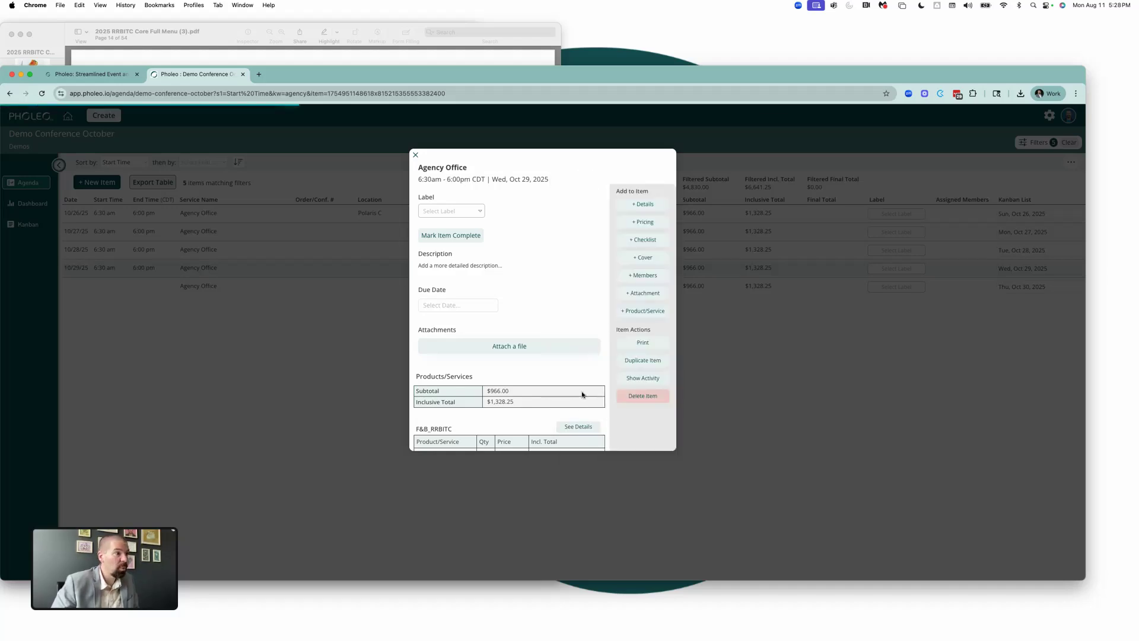
pyautogui.click(315, 338)
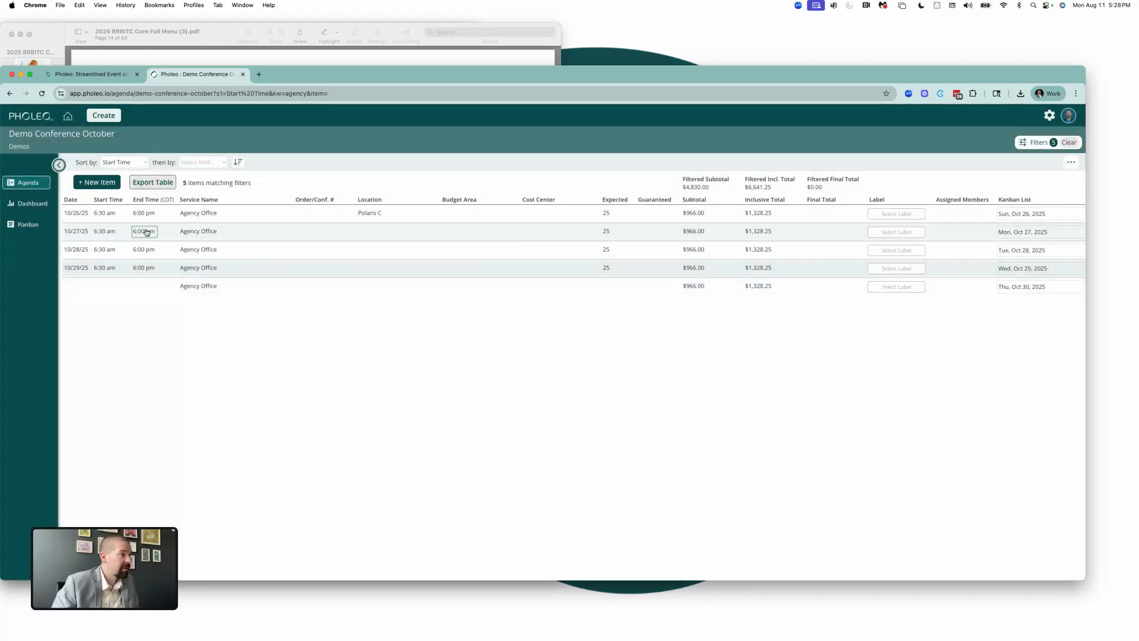
# - Set the location of the Mon, Oct 27 Agency Office item to Polaris C, save the details and close it
pyautogui.click(368, 231)
pyautogui.click(643, 202)
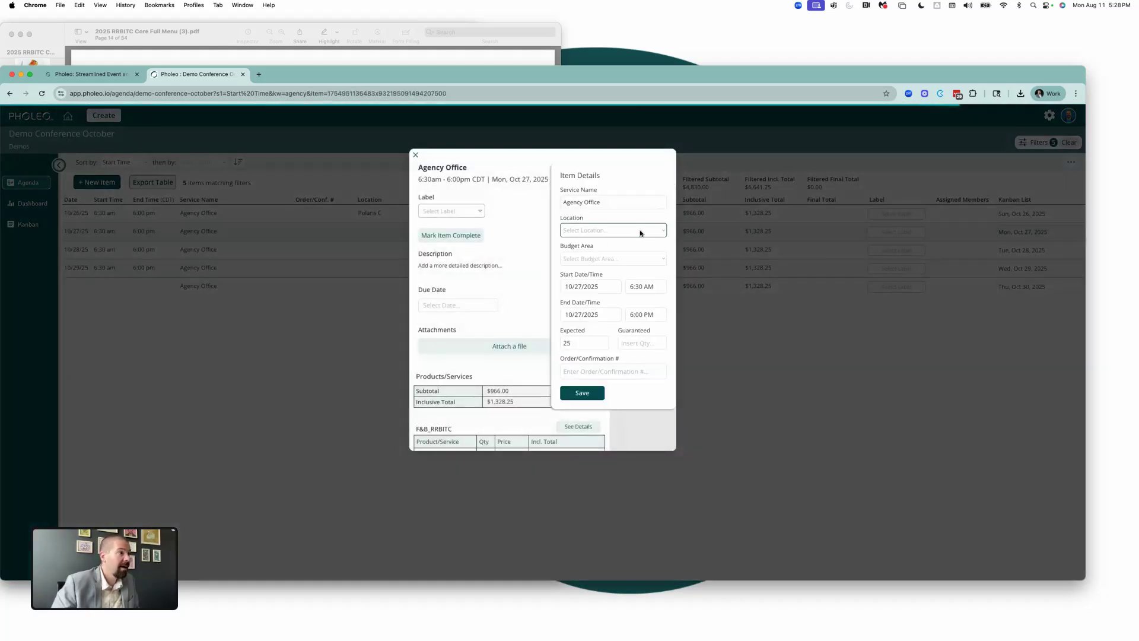
pyautogui.click(629, 230)
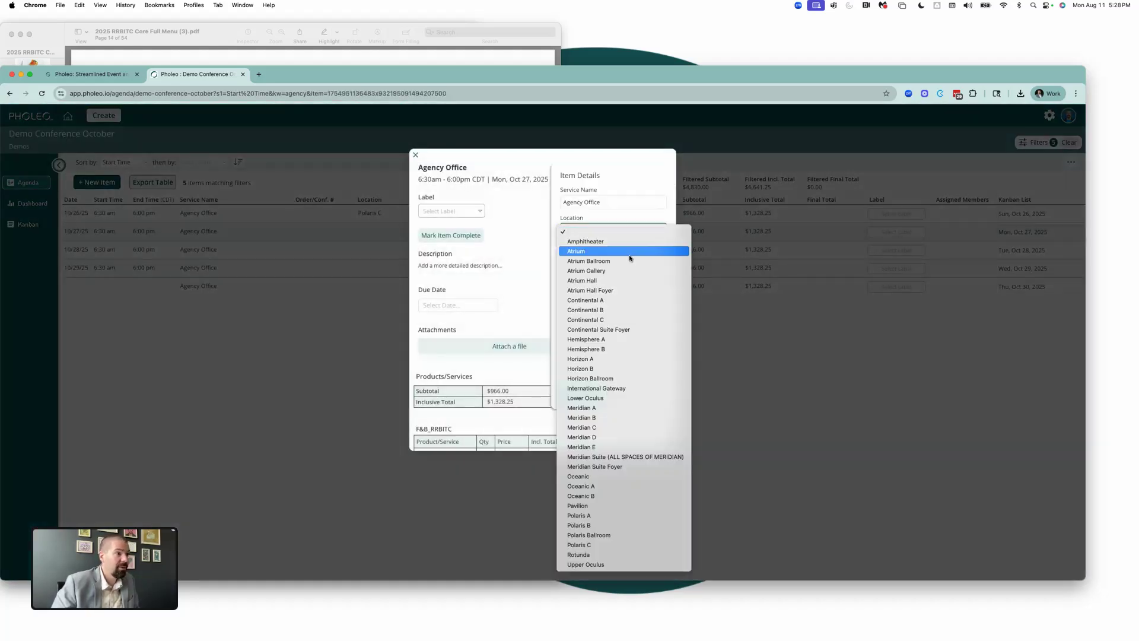
pyautogui.click(598, 547)
pyautogui.click(582, 392)
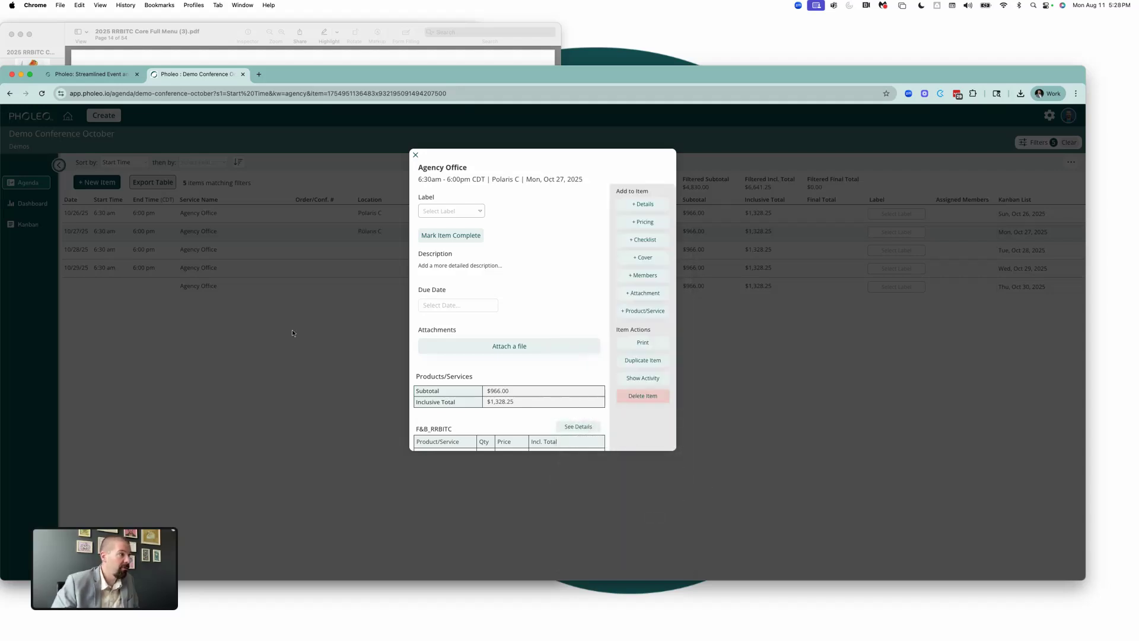
pyautogui.click(381, 282)
# - Set the location of the Tue, Oct 28 Agency Office item to Polaris C, save the details and close it
pyautogui.click(377, 249)
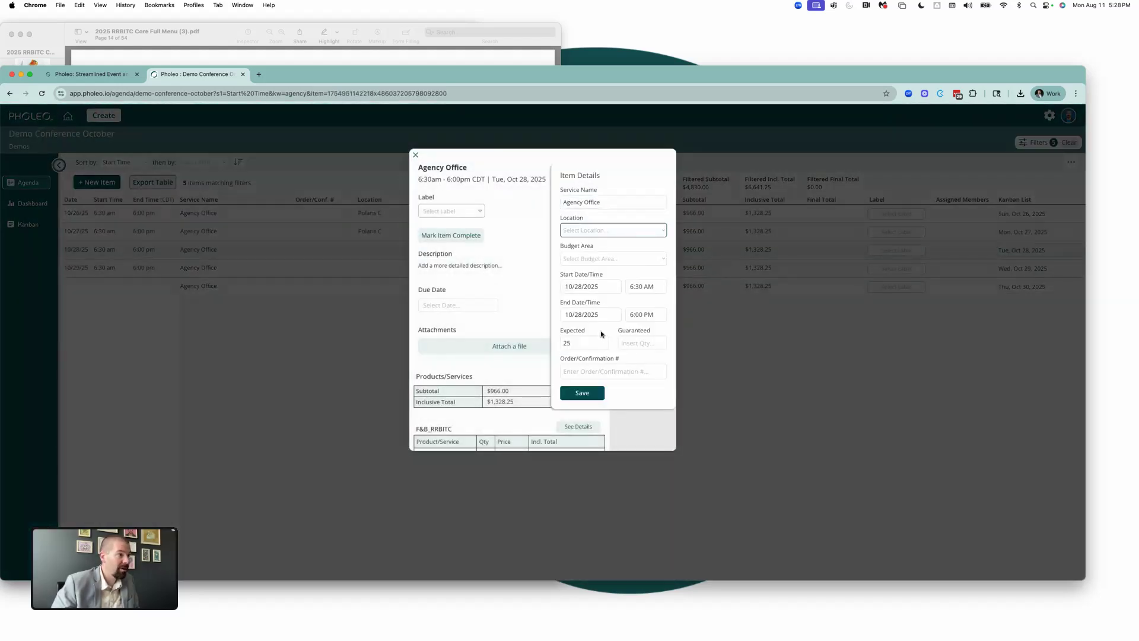
pyautogui.click(597, 232)
pyautogui.click(597, 546)
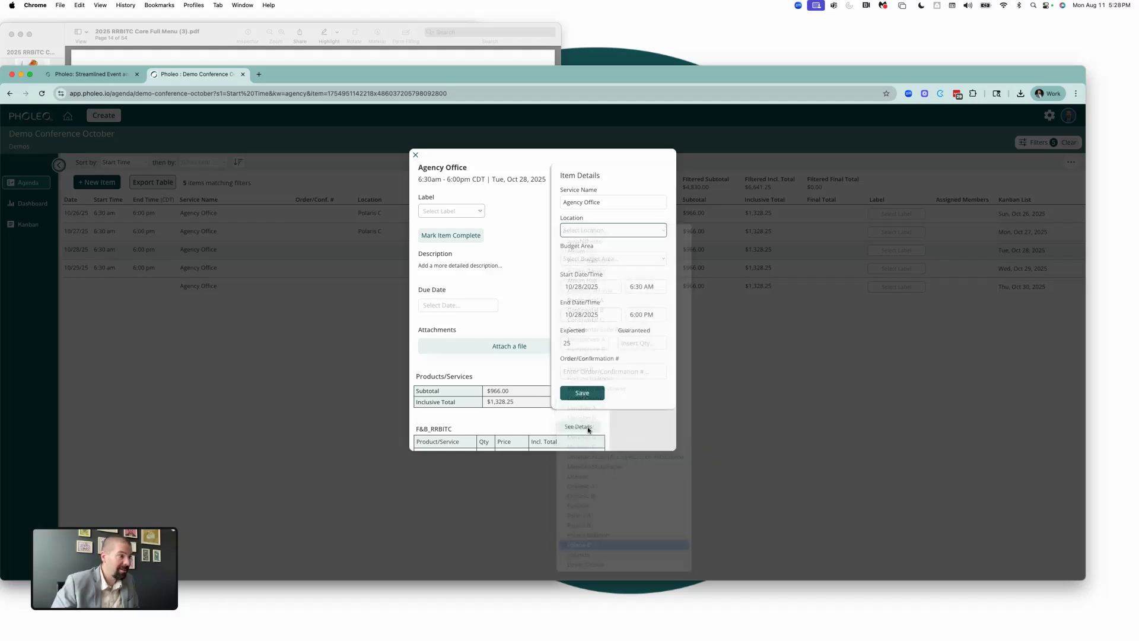
pyautogui.click(590, 401)
pyautogui.click(345, 355)
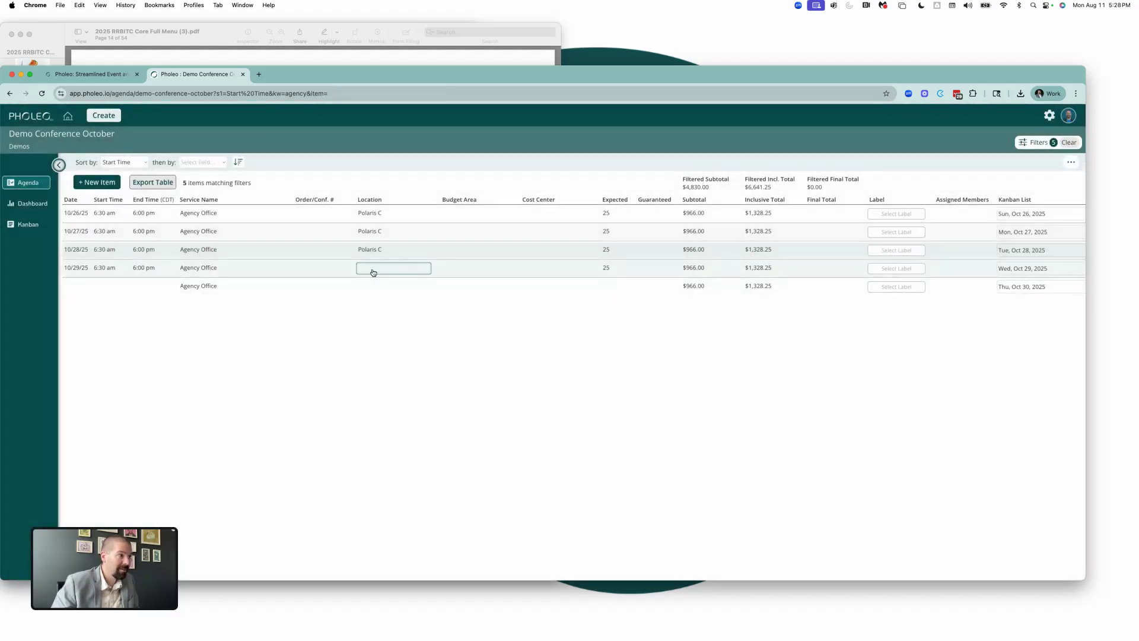
# - Set the location of the Wed, Oct 29 Agency Office item to Polaris C, save the details and close it
pyautogui.click(373, 268)
pyautogui.click(643, 203)
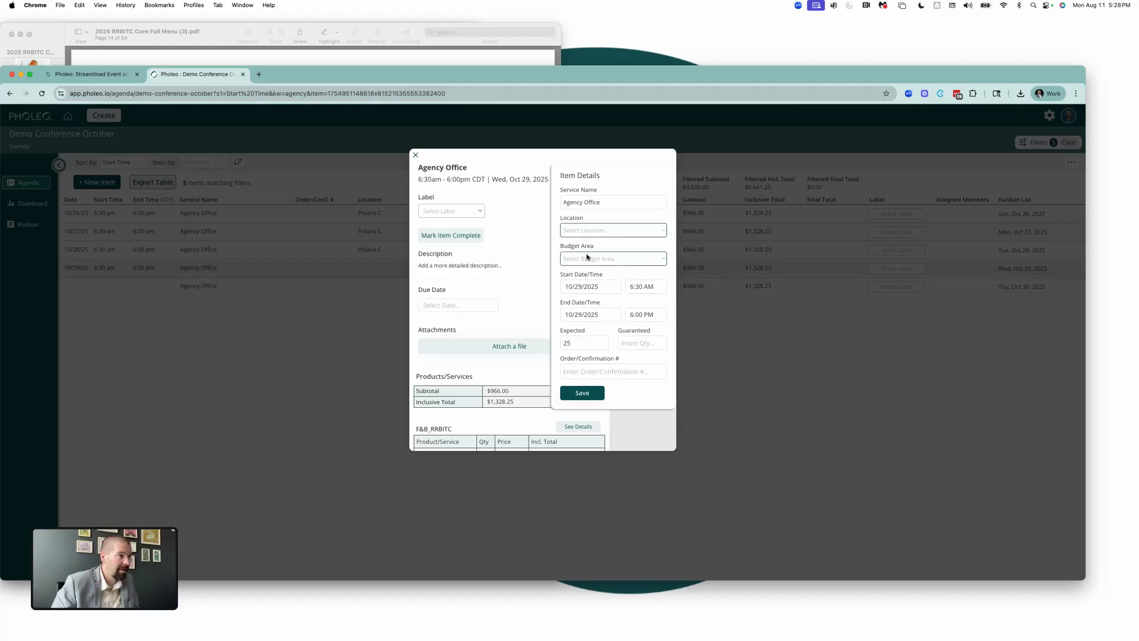
pyautogui.click(590, 227)
pyautogui.click(587, 545)
pyautogui.click(593, 397)
pyautogui.click(322, 347)
# - Set the location of the Thu, Oct 30 Agency Office item to Polaris C, save the details and close it
pyautogui.click(377, 286)
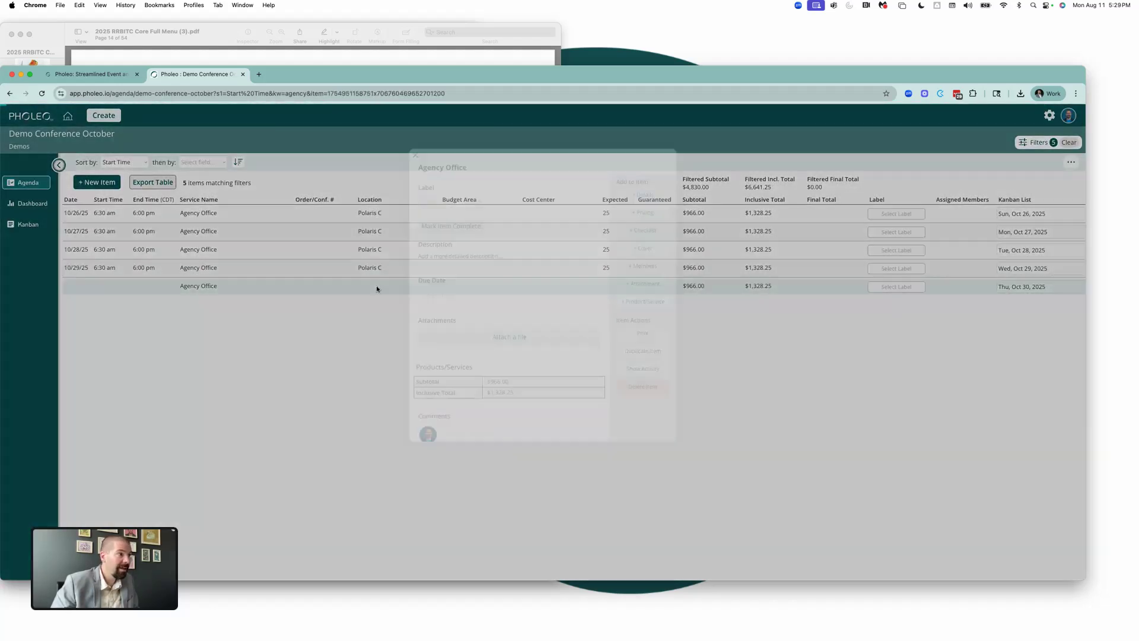
pyautogui.click(641, 204)
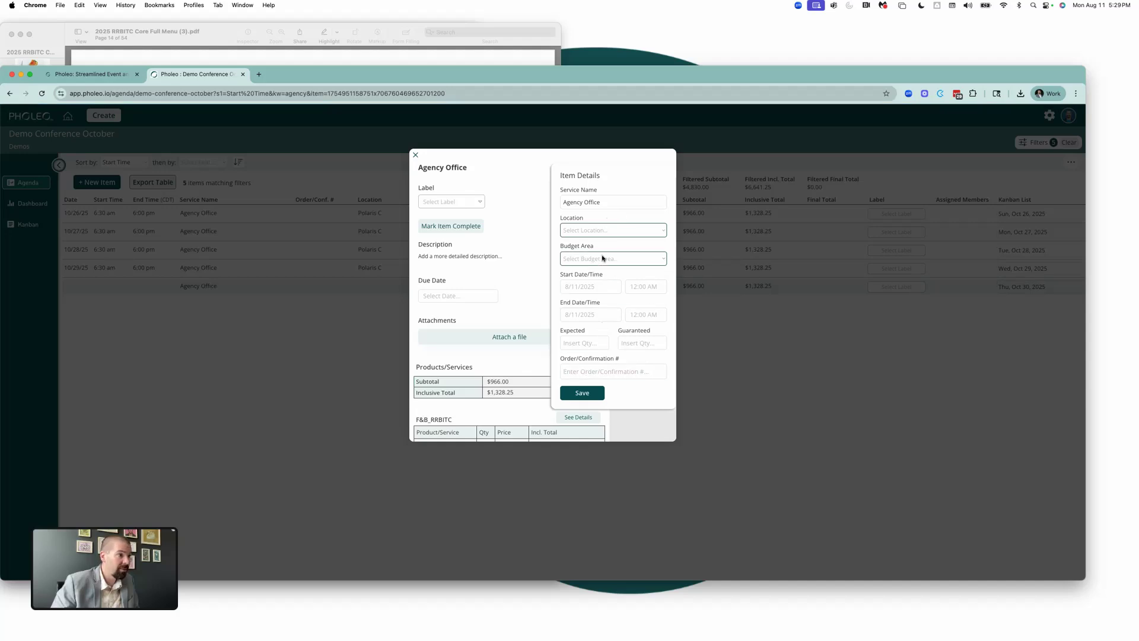
pyautogui.click(600, 233)
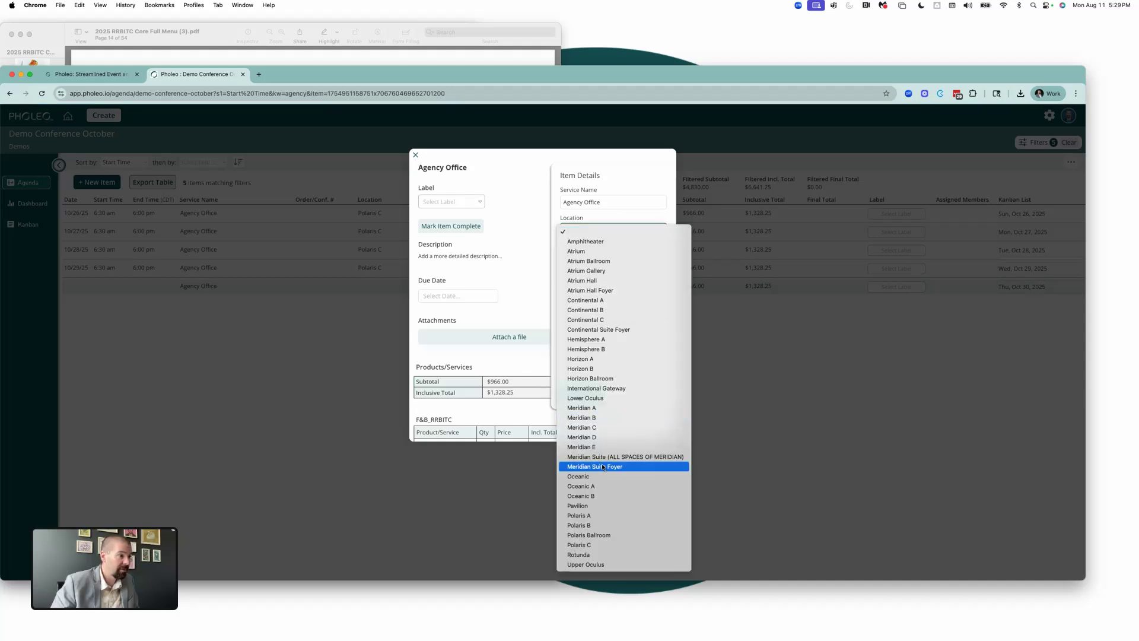
pyautogui.click(584, 540)
pyautogui.click(593, 397)
pyautogui.click(310, 365)
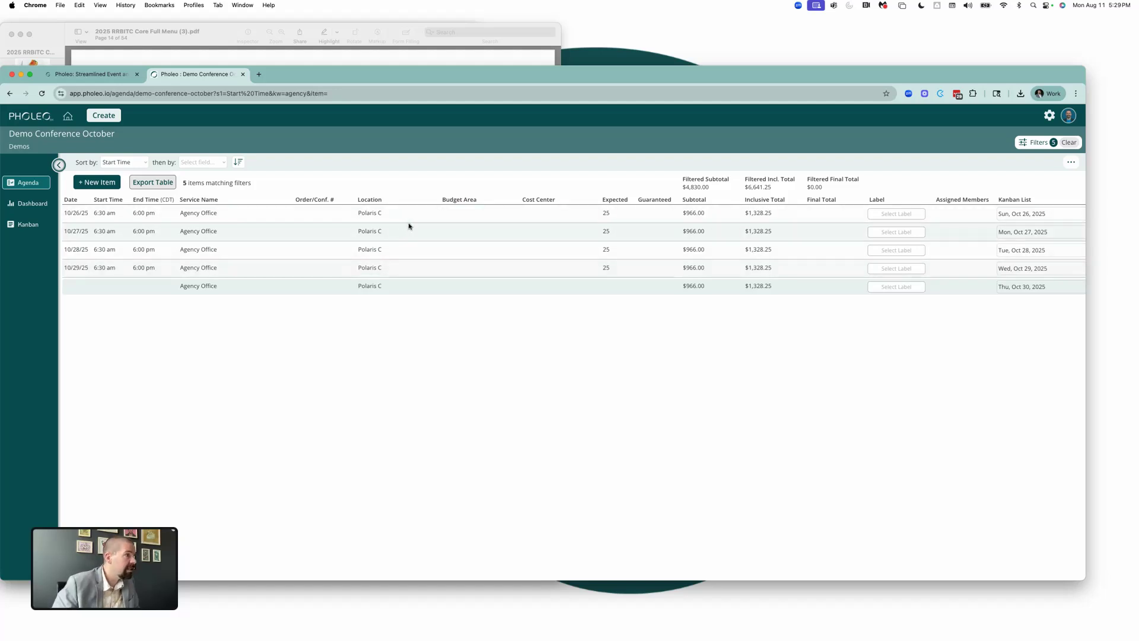
# - Set the start of the Thu, Oct 30 Agency Office item to 10/30/2025 at 6:30 AM
pyautogui.click(91, 290)
pyautogui.click(93, 293)
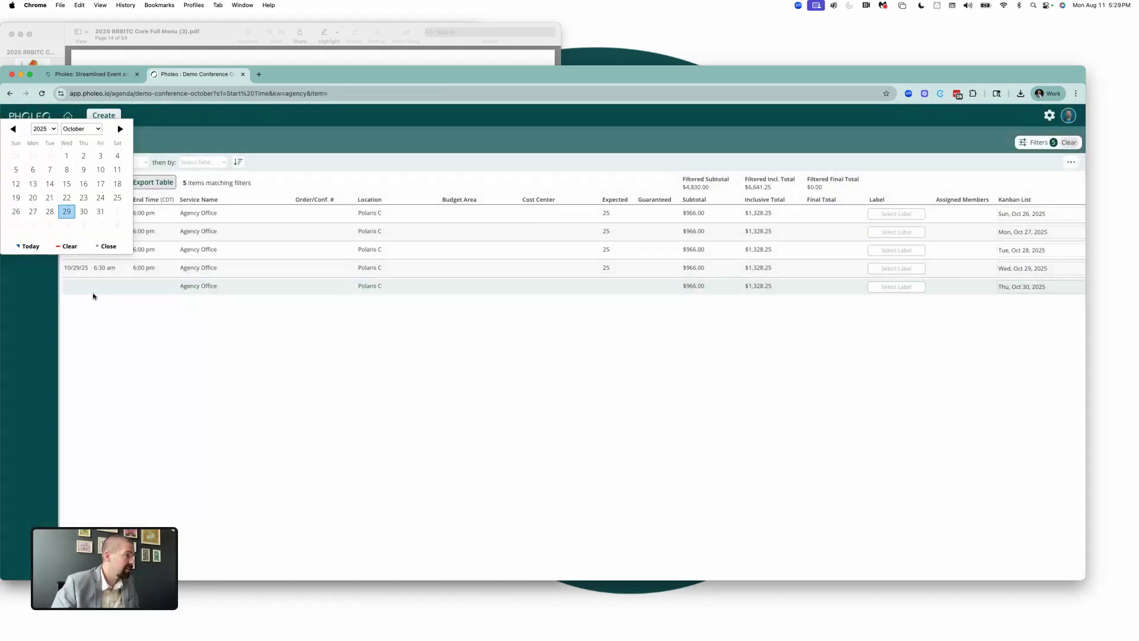
pyautogui.click(77, 288)
pyautogui.click(567, 285)
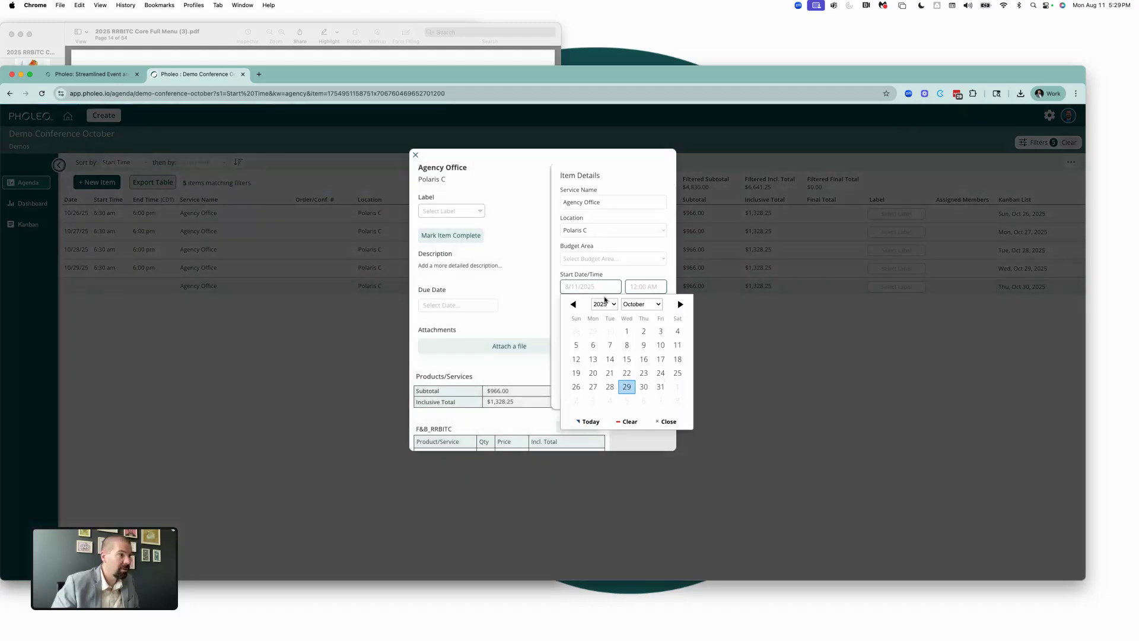
pyautogui.click(644, 387)
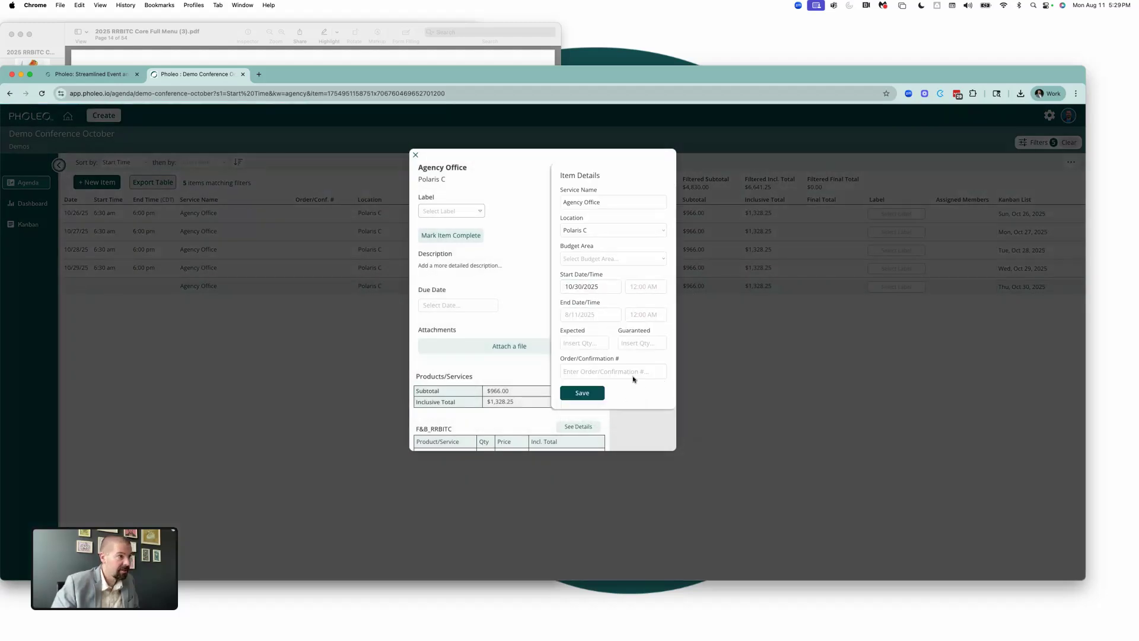
pyautogui.click(630, 287)
pyautogui.click(599, 329)
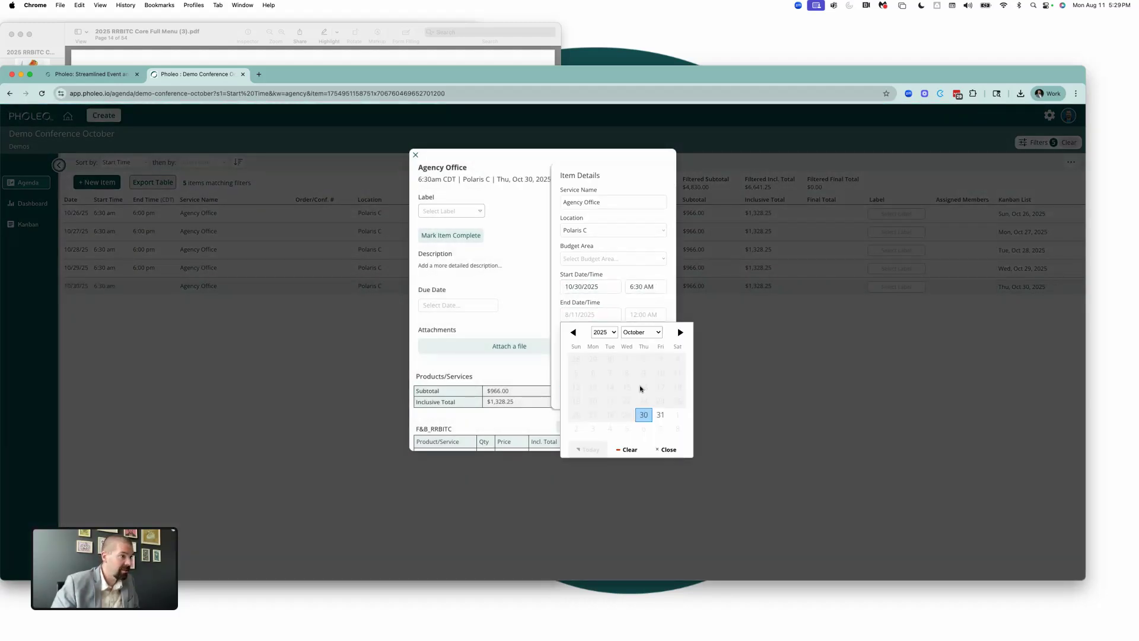
# - Set the Oct 30 item's end to 10/30/2025 at 6:00 PM with 25 expected, save the details and close it
pyautogui.click(643, 415)
pyautogui.click(650, 316)
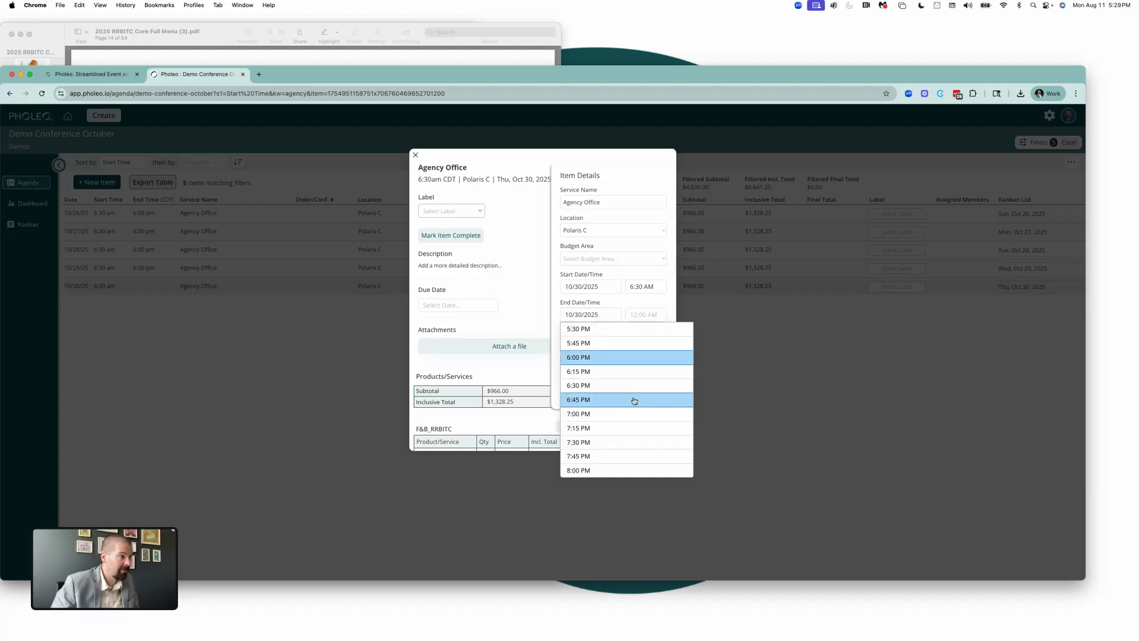
pyautogui.click(611, 359)
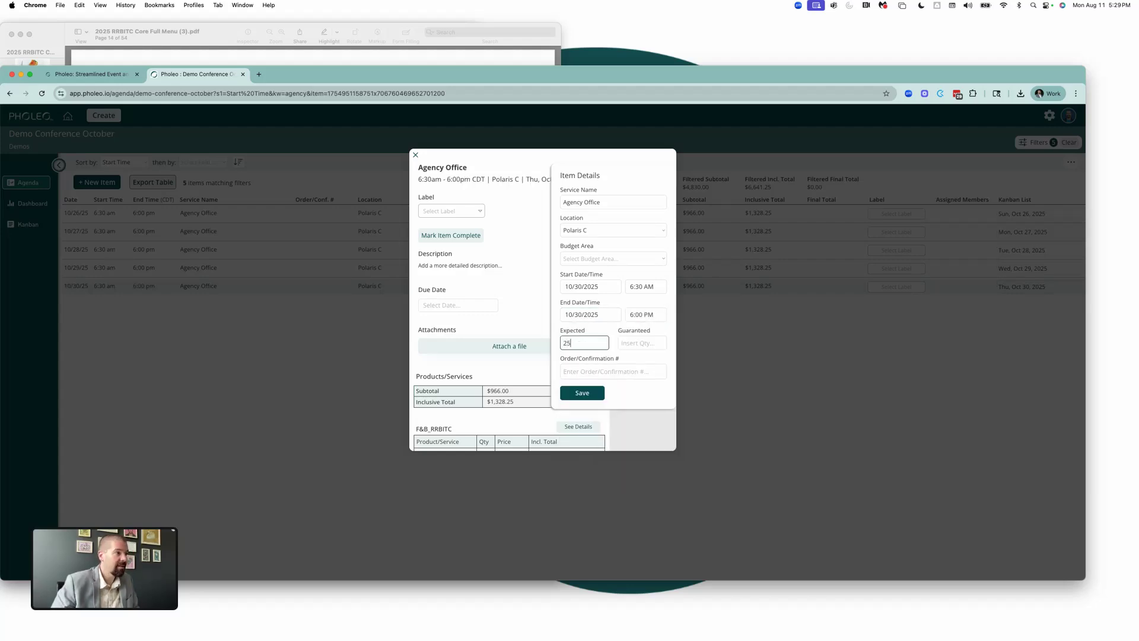
pyautogui.click(580, 396)
pyautogui.click(696, 373)
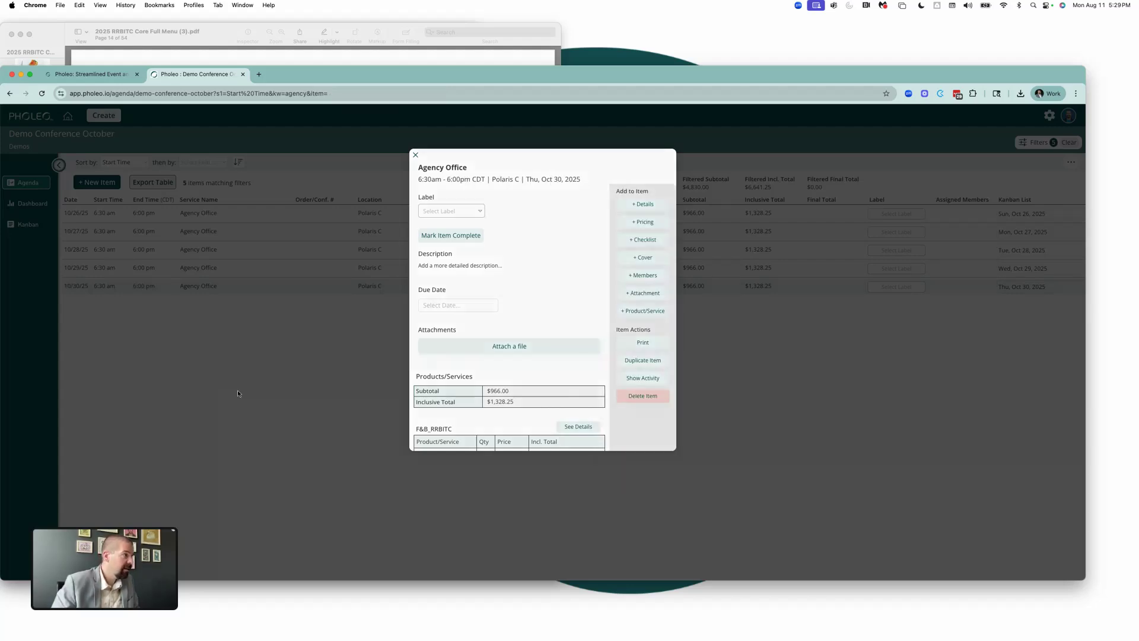
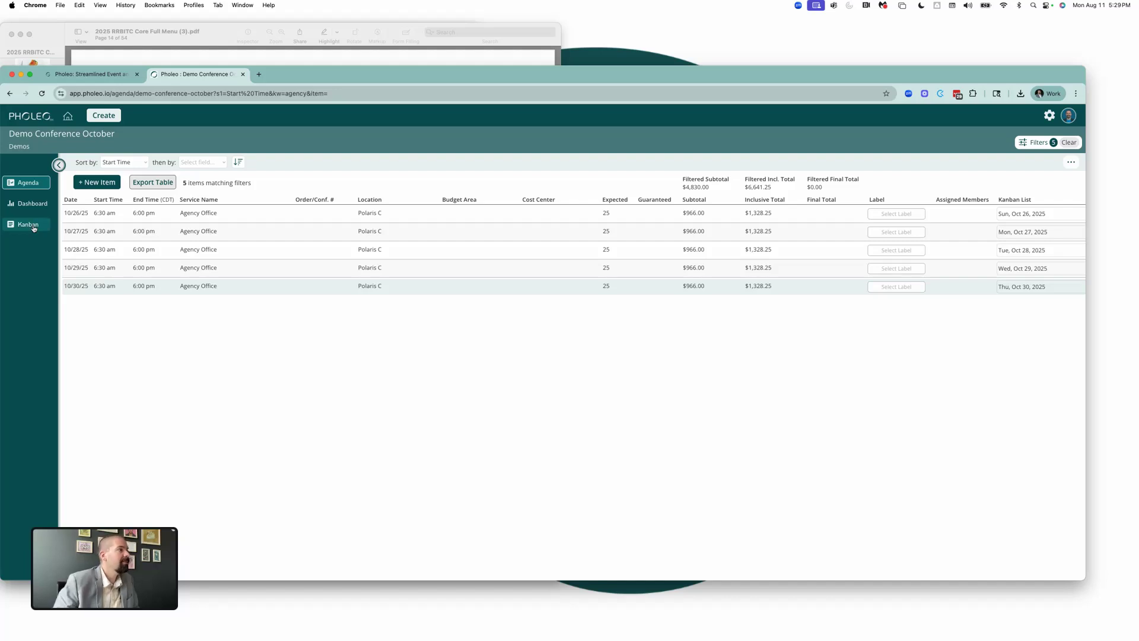
# - From the Kanban board's event settings, add a budget area named "Staff, Crew, Production, Ambassadors"
pyautogui.click(43, 226)
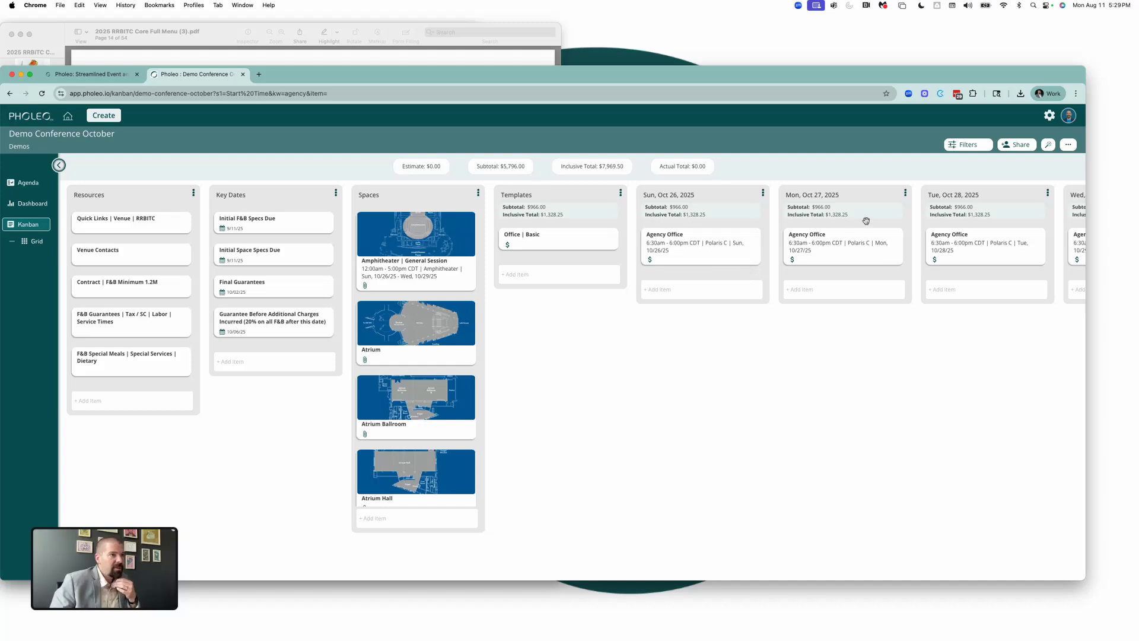
pyautogui.click(1065, 144)
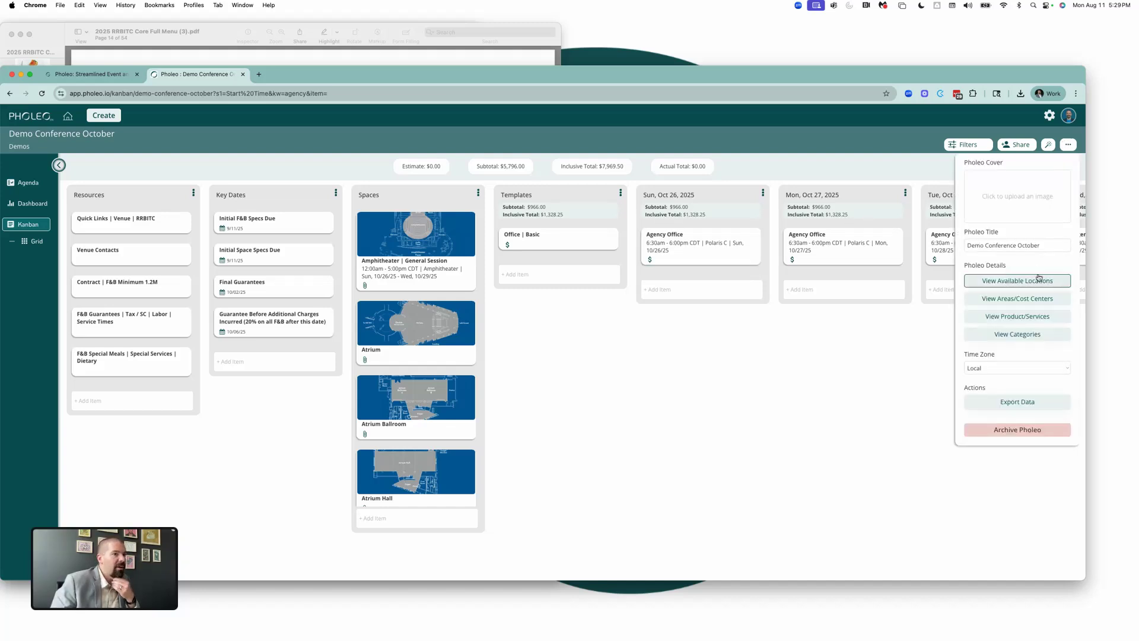
pyautogui.click(1026, 303)
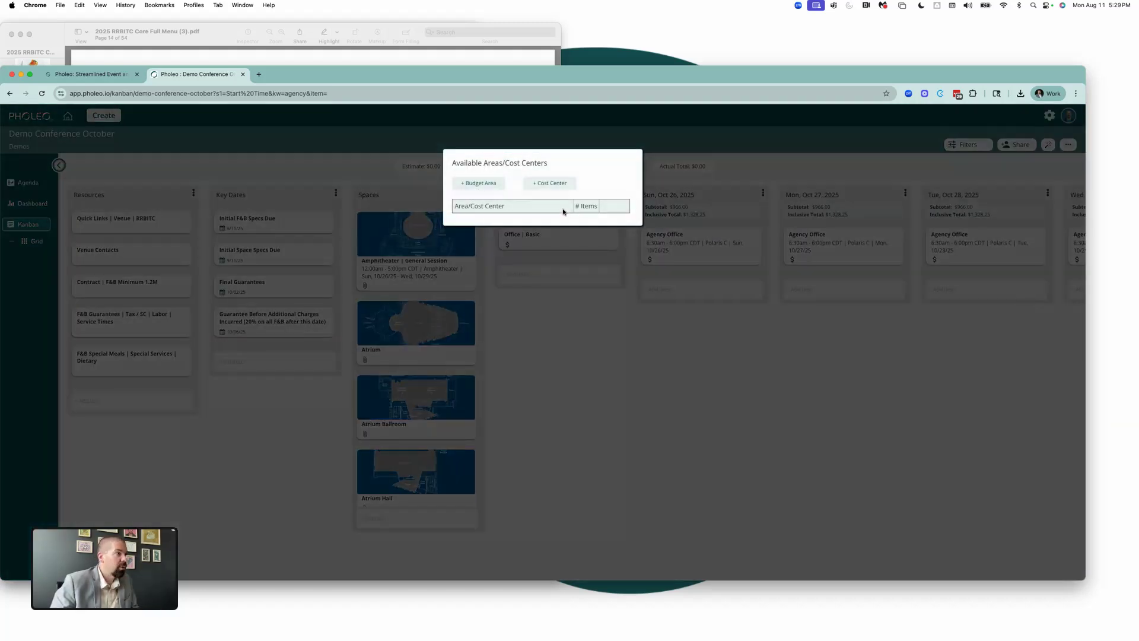
pyautogui.click(475, 184)
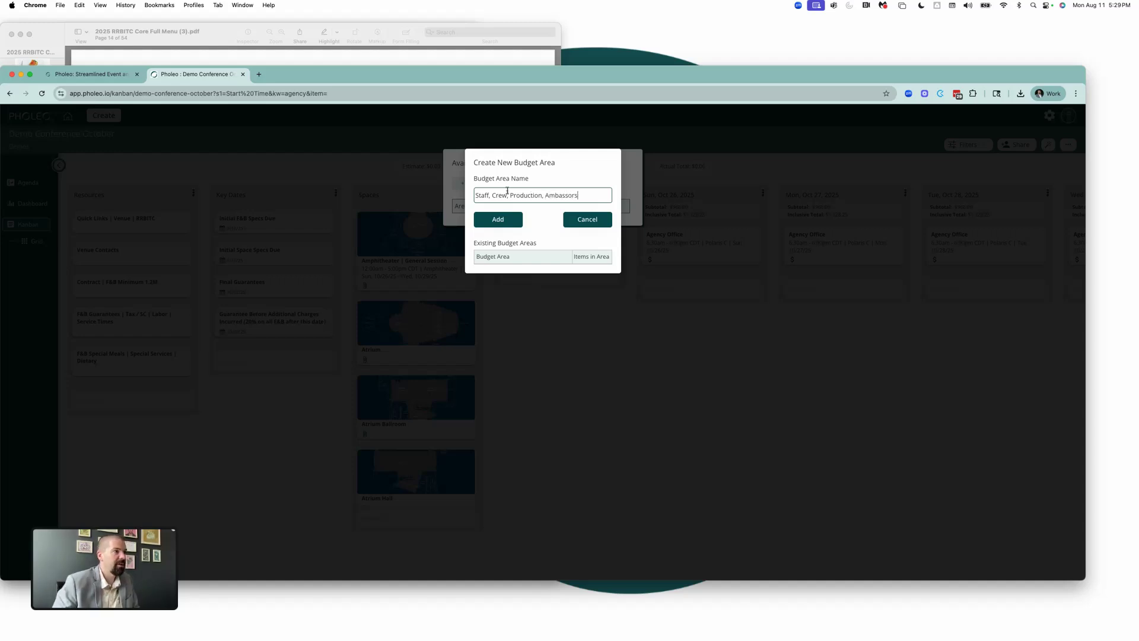
pyautogui.rightClick(558, 198)
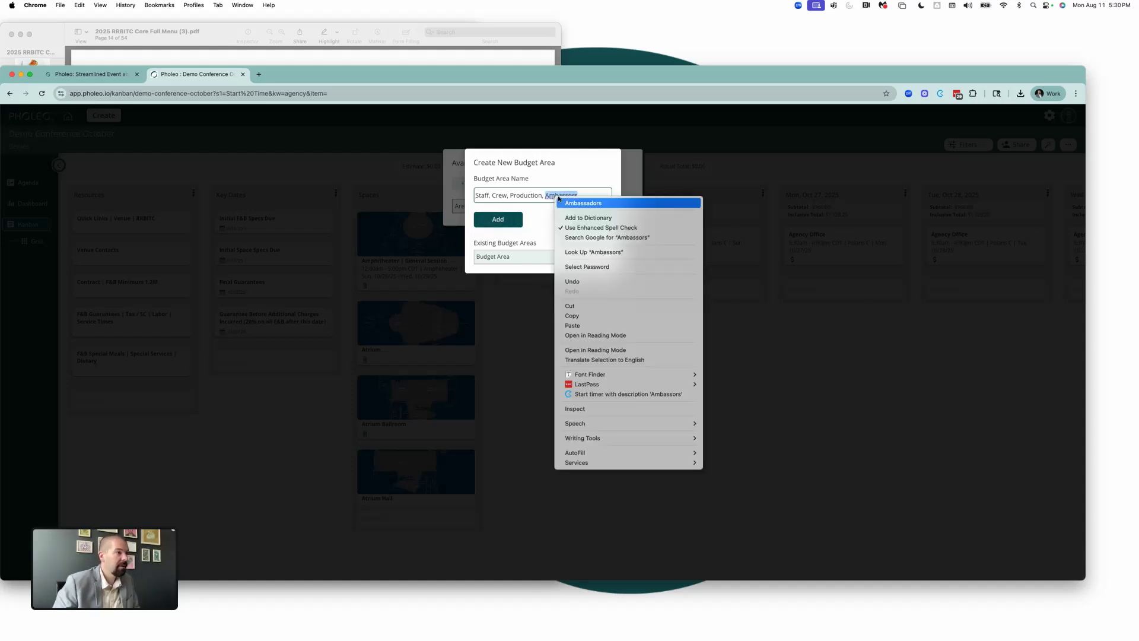
pyautogui.click(582, 203)
pyautogui.click(498, 219)
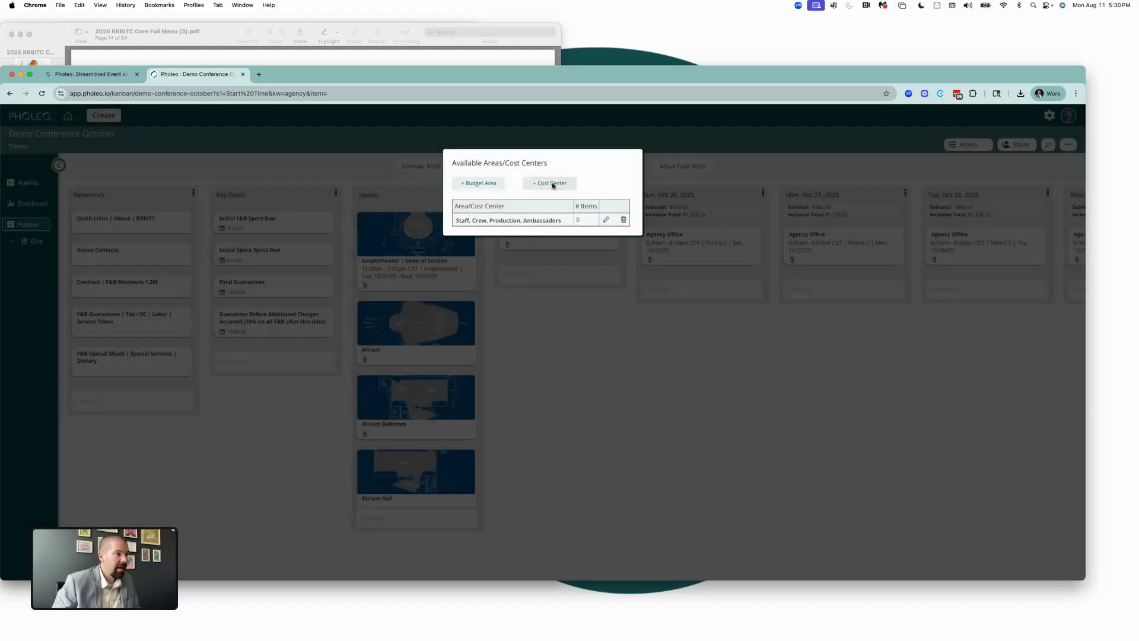
# - Add a "Staff Offices" cost center under the Staff, Crew, Production, Ambassadors budget area and close the areas list
pyautogui.click(553, 184)
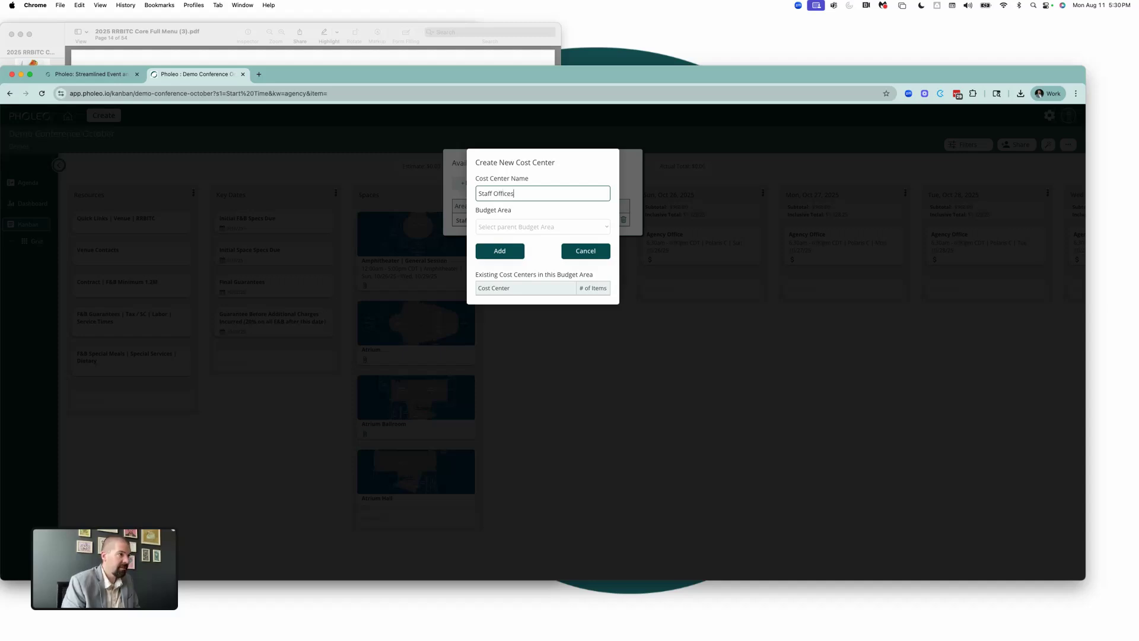
pyautogui.write('Staff Offices')
pyautogui.click(542, 227)
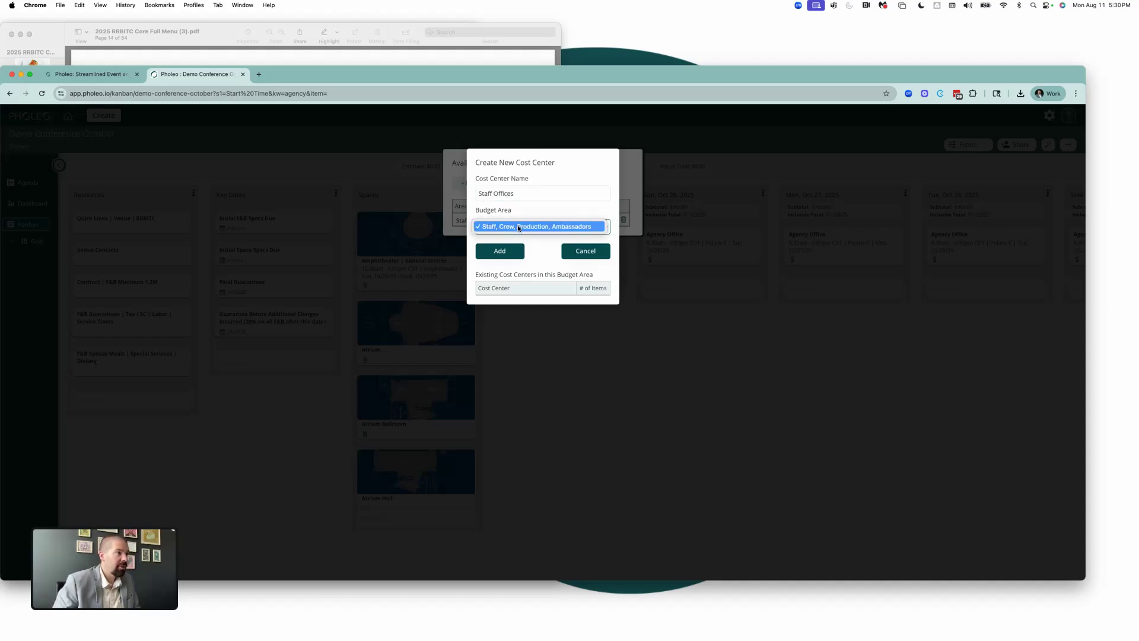
pyautogui.click(534, 226)
pyautogui.click(502, 251)
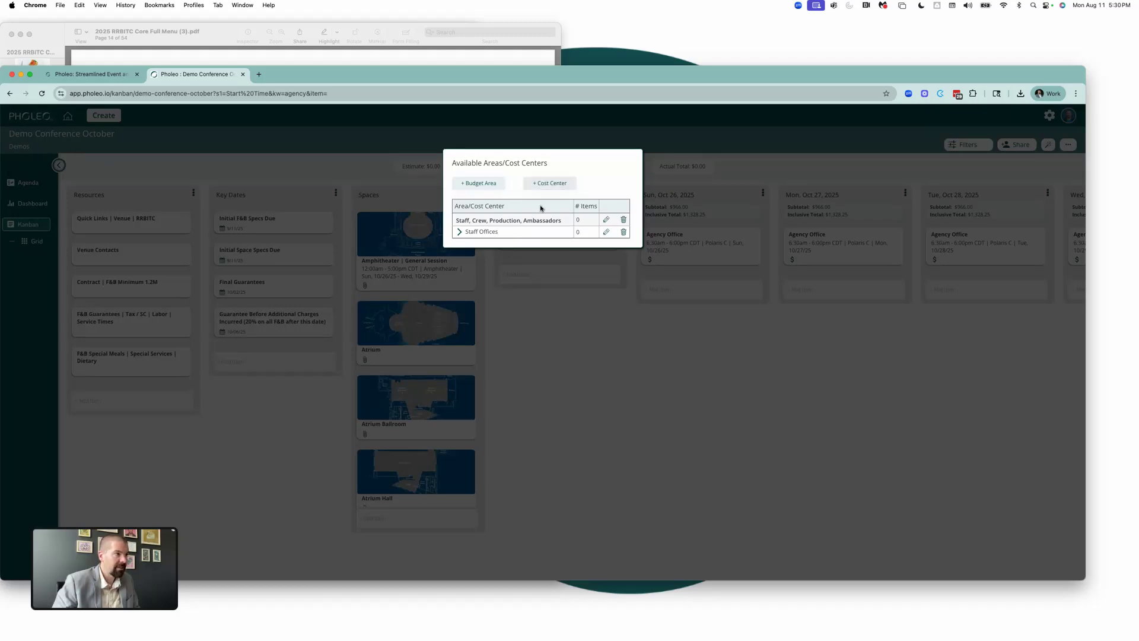
pyautogui.click(556, 294)
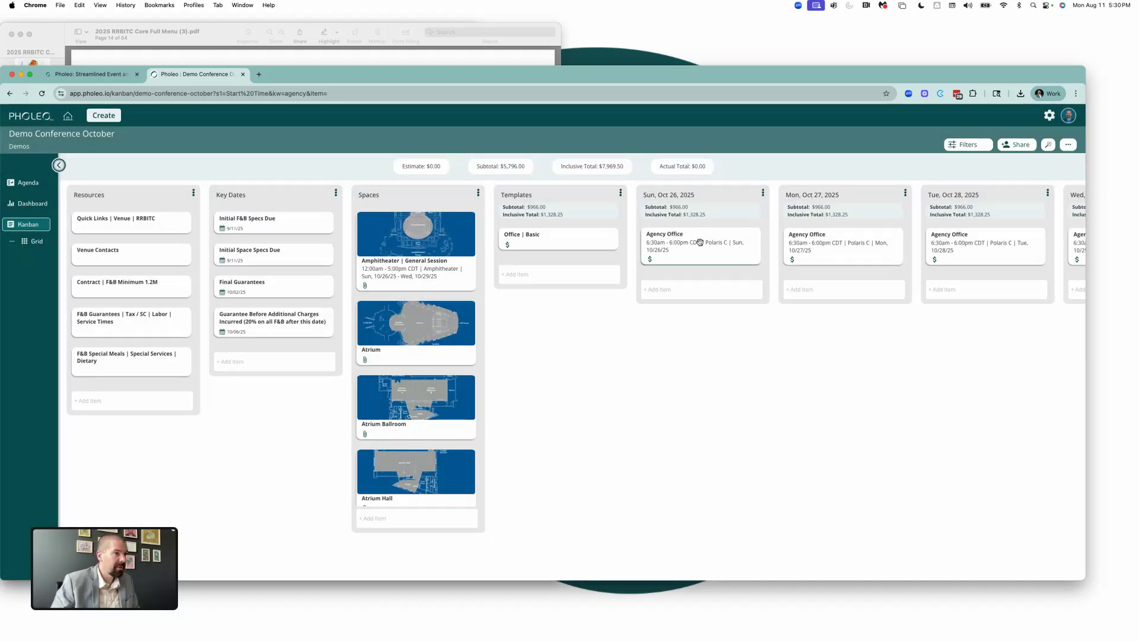
# - In the agenda, assign the 10/26/25 Agency Office item to budget area Staff, Crew, Production, Ambassadors and cost center Staff Offices, then save and close it
pyautogui.hscroll(5, 825, 242)
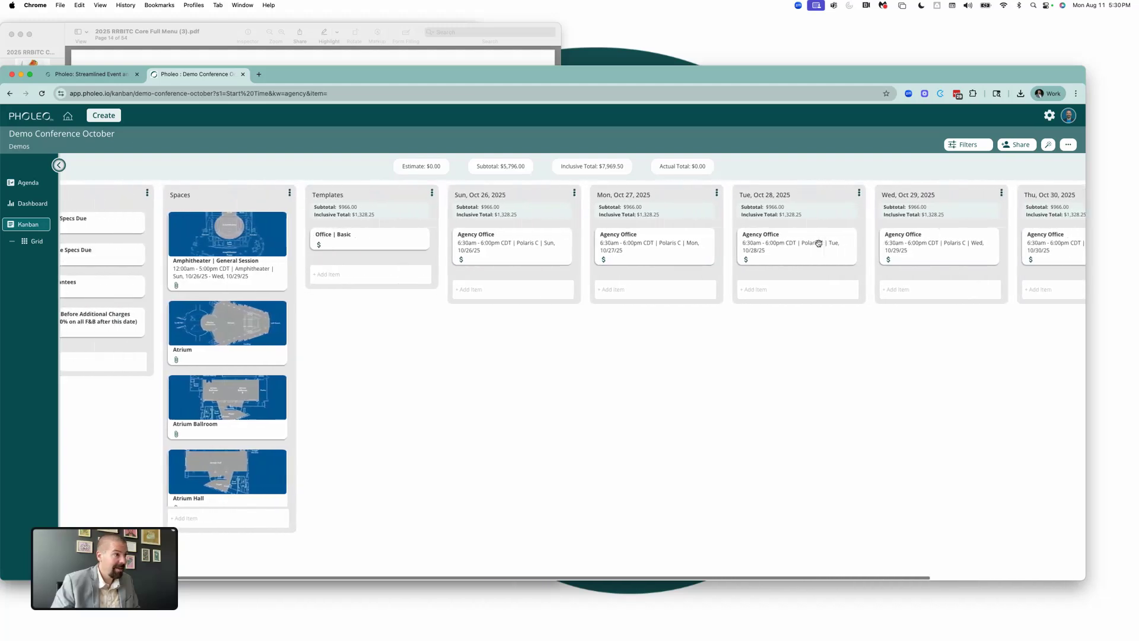
pyautogui.hscroll(-4, 819, 243)
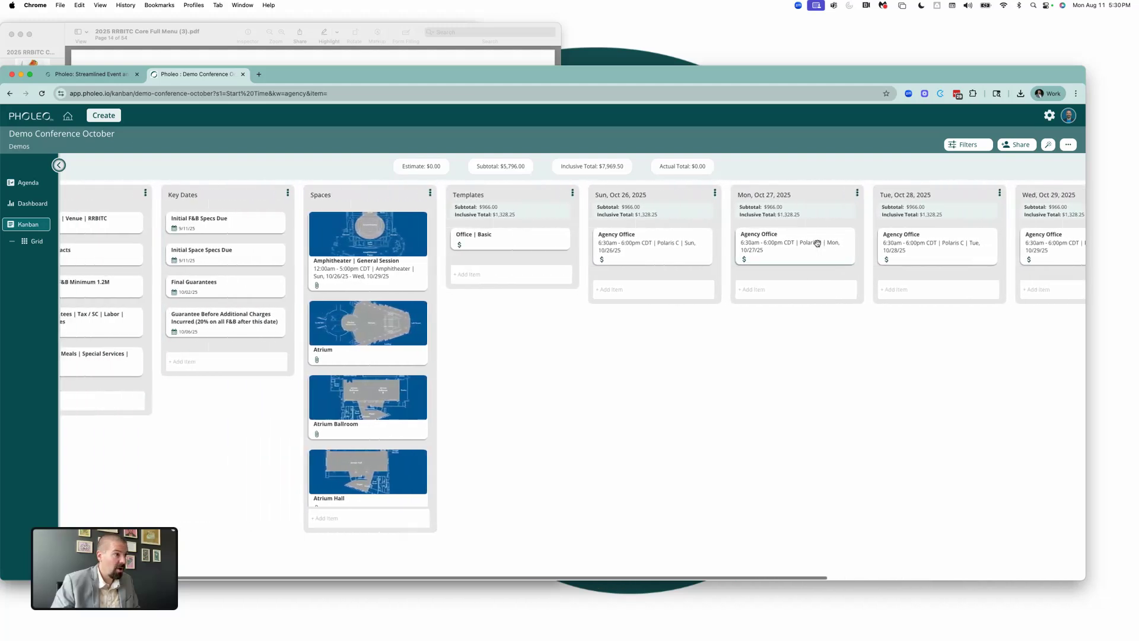
pyautogui.click(37, 185)
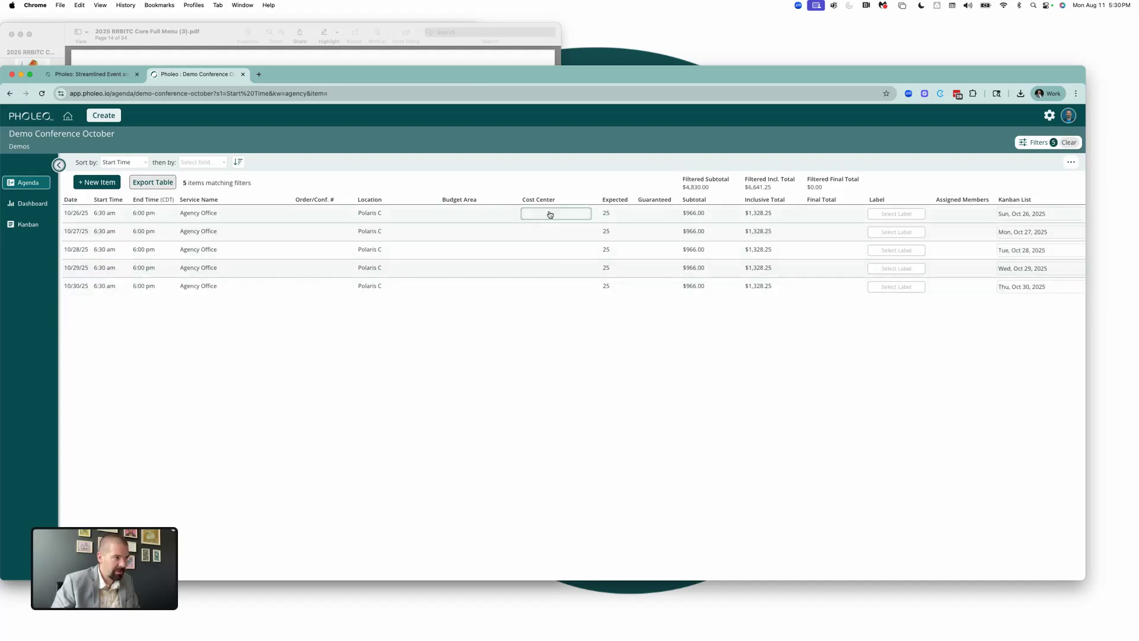
pyautogui.click(458, 217)
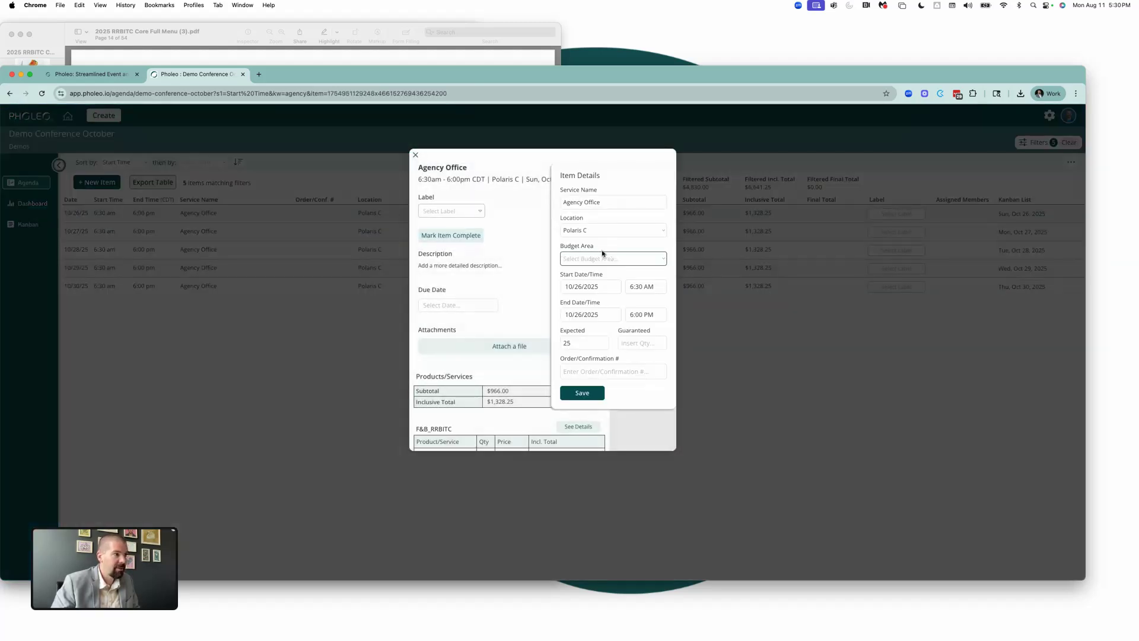
pyautogui.click(603, 255)
pyautogui.click(605, 269)
pyautogui.click(596, 287)
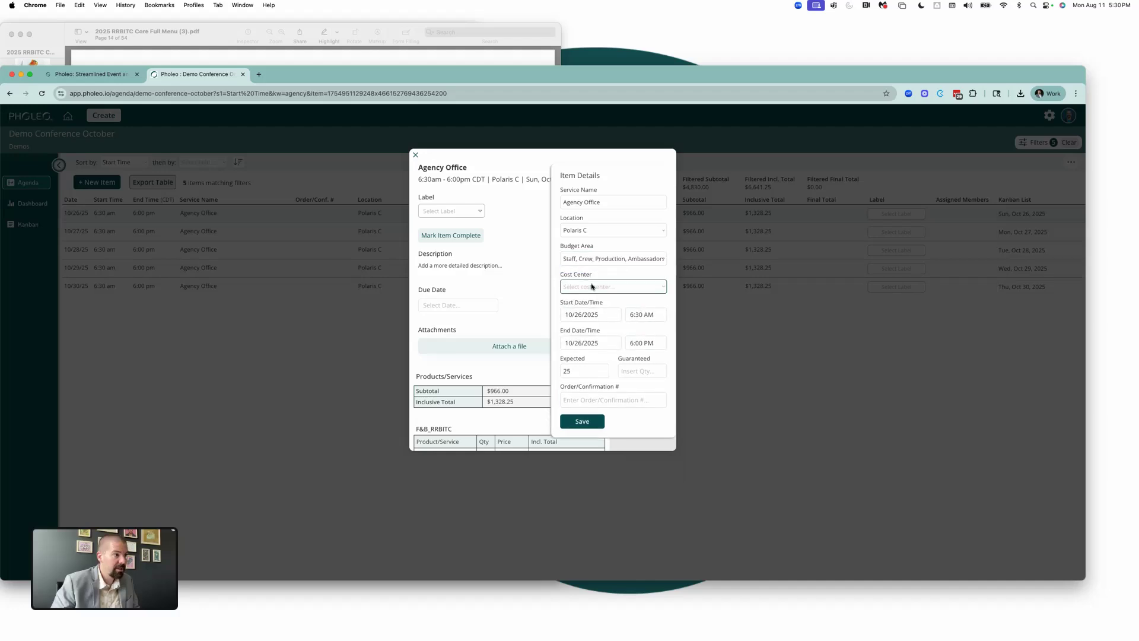
pyautogui.click(596, 298)
pyautogui.click(582, 421)
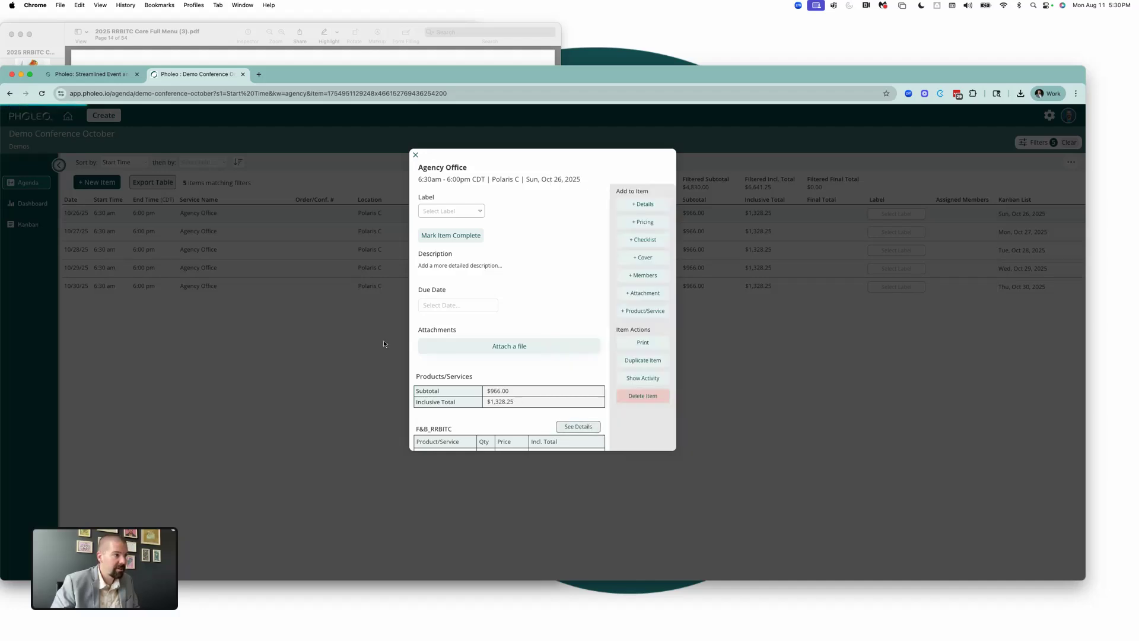
pyautogui.click(383, 340)
# - Assign the 10/27/25 Agency Office item to budget area Staff, Crew, Production, Ambassadors and cost center Staff Offices, then save and close it
pyautogui.click(485, 231)
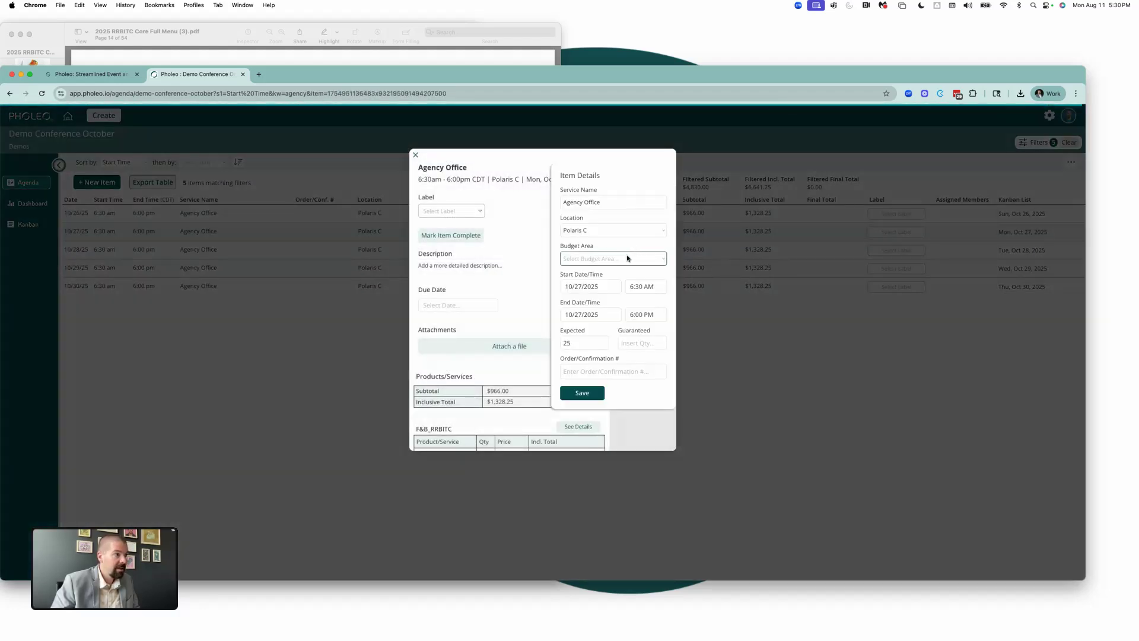
pyautogui.click(611, 259)
pyautogui.click(617, 270)
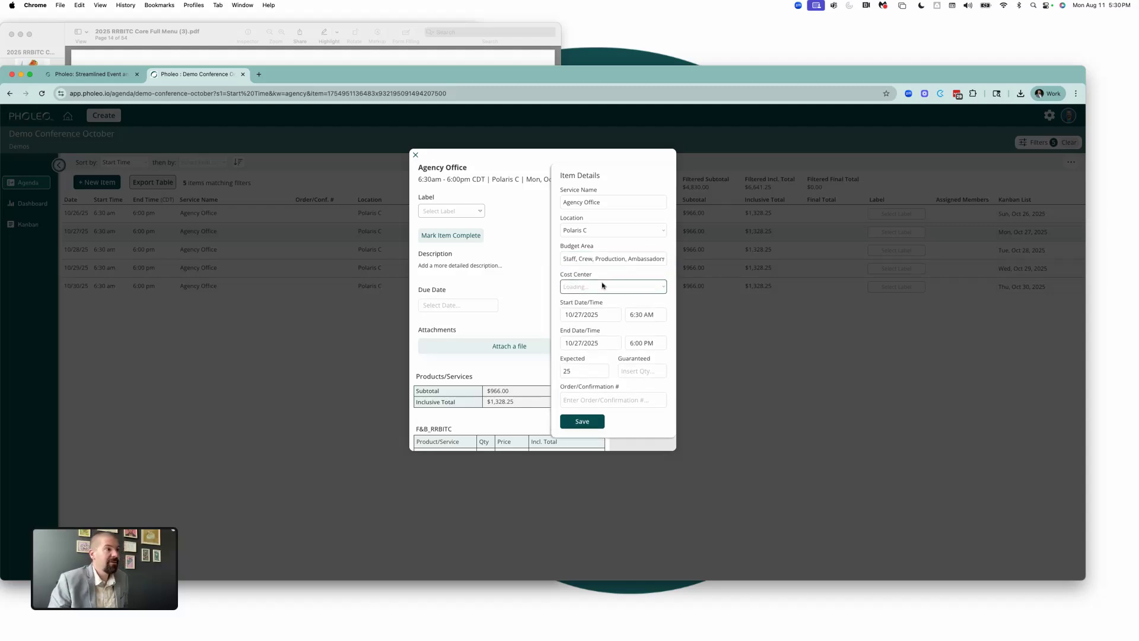
pyautogui.click(601, 288)
pyautogui.click(599, 297)
pyautogui.click(588, 422)
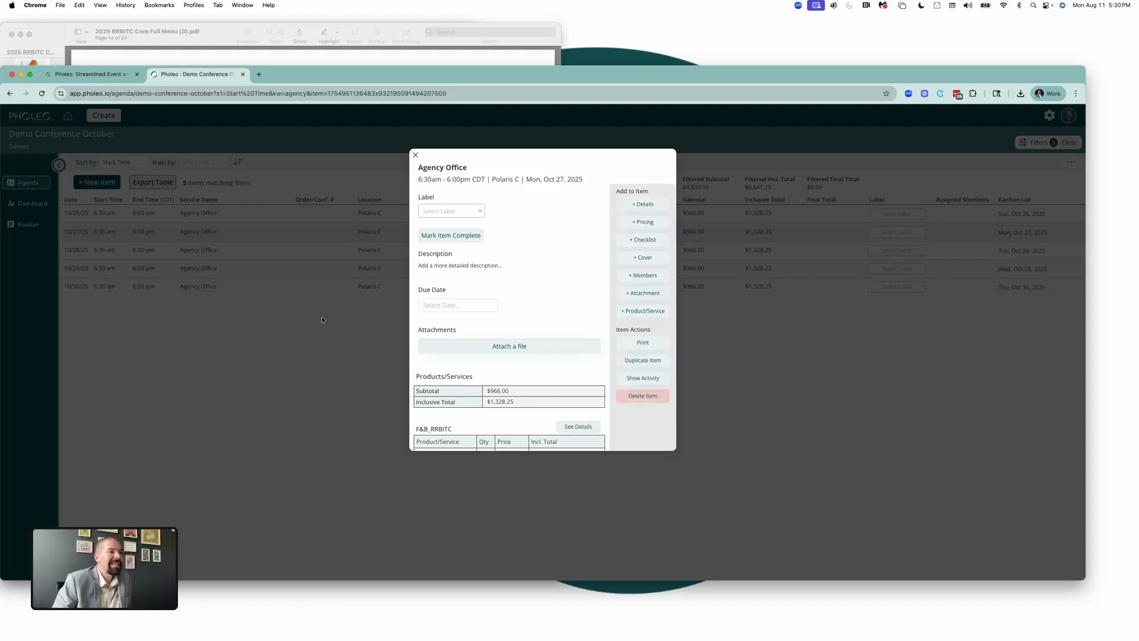
pyautogui.click(324, 320)
# - Assign the 10/28/25 Agency Office item to budget area Staff, Crew, Production, Ambassadors and cost center Staff Offices, then save and close it
pyautogui.click(482, 250)
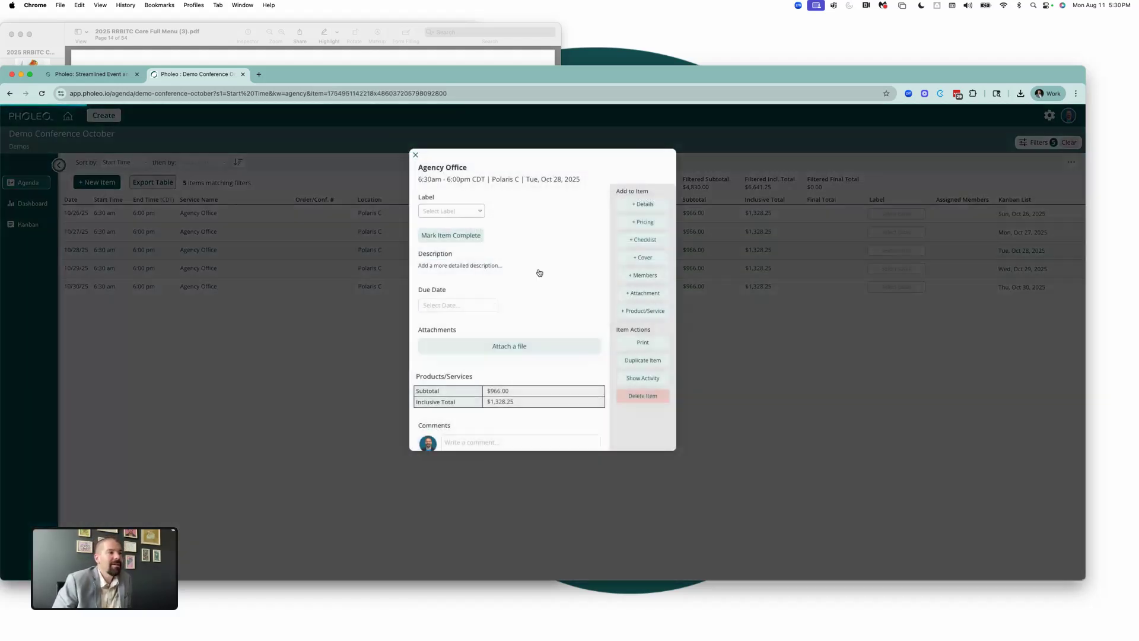
pyautogui.click(634, 256)
pyautogui.click(631, 269)
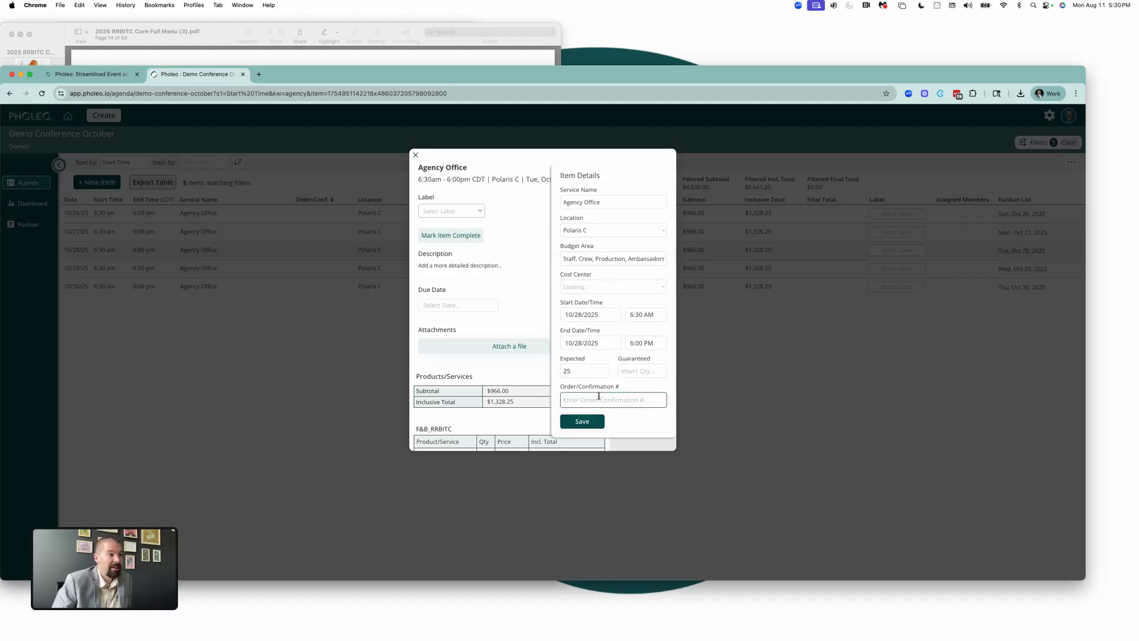
pyautogui.click(600, 297)
pyautogui.click(602, 302)
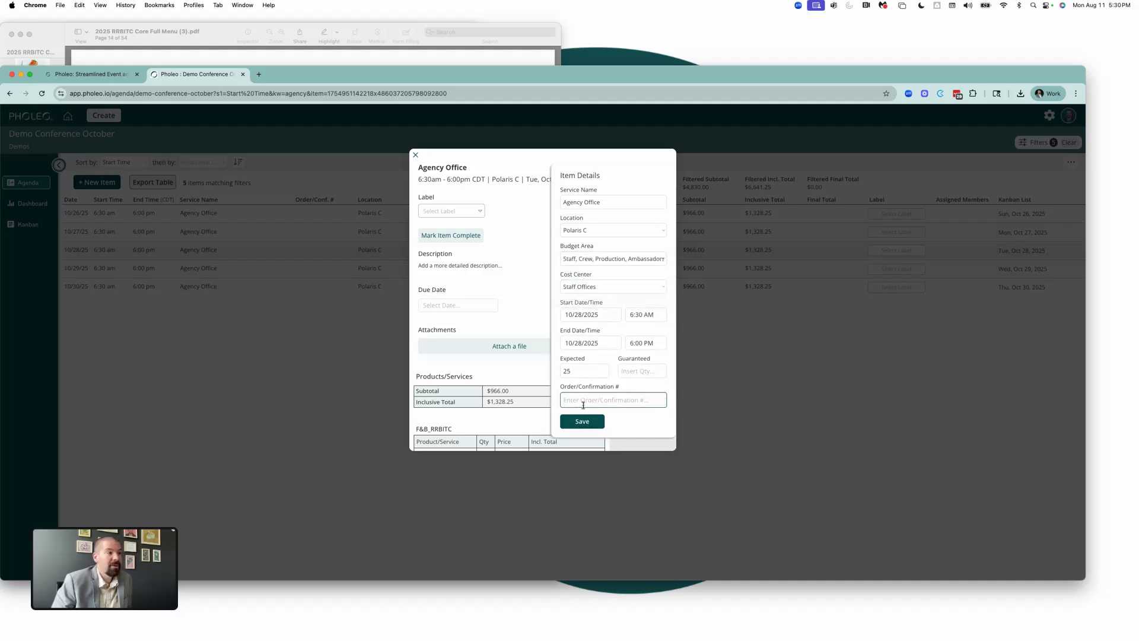
pyautogui.click(583, 422)
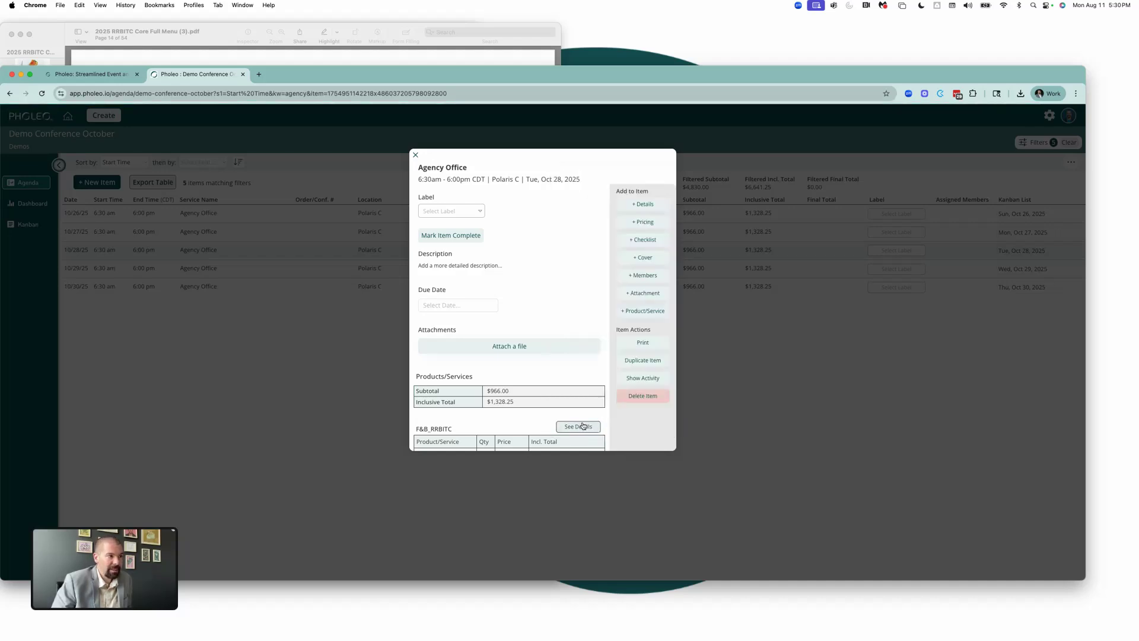
pyautogui.click(346, 320)
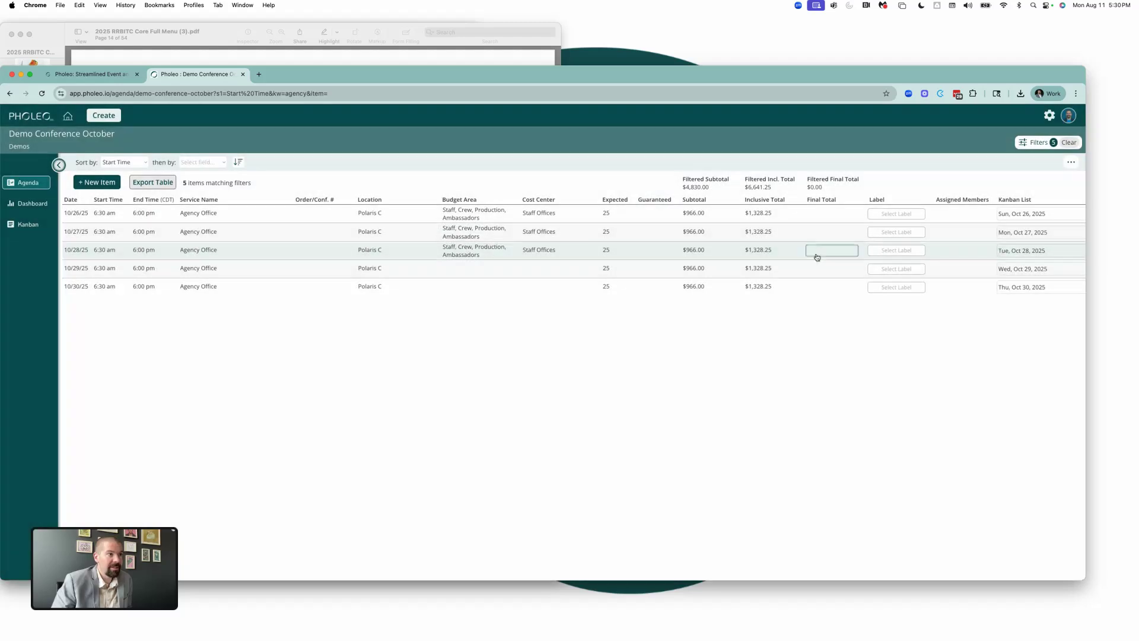
# - Assign the 10/29/25 Agency Office item to budget area Staff, Crew, Production, Ambassadors and cost center Staff Offices, then save and close it
pyautogui.click(475, 276)
pyautogui.click(608, 261)
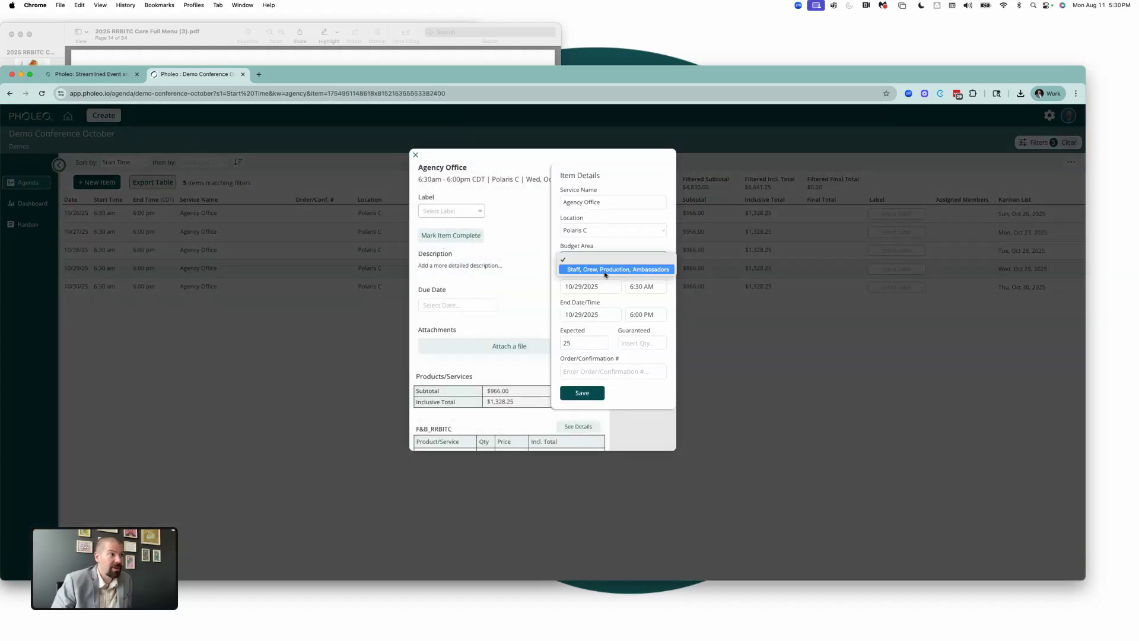
pyautogui.click(605, 270)
pyautogui.click(602, 287)
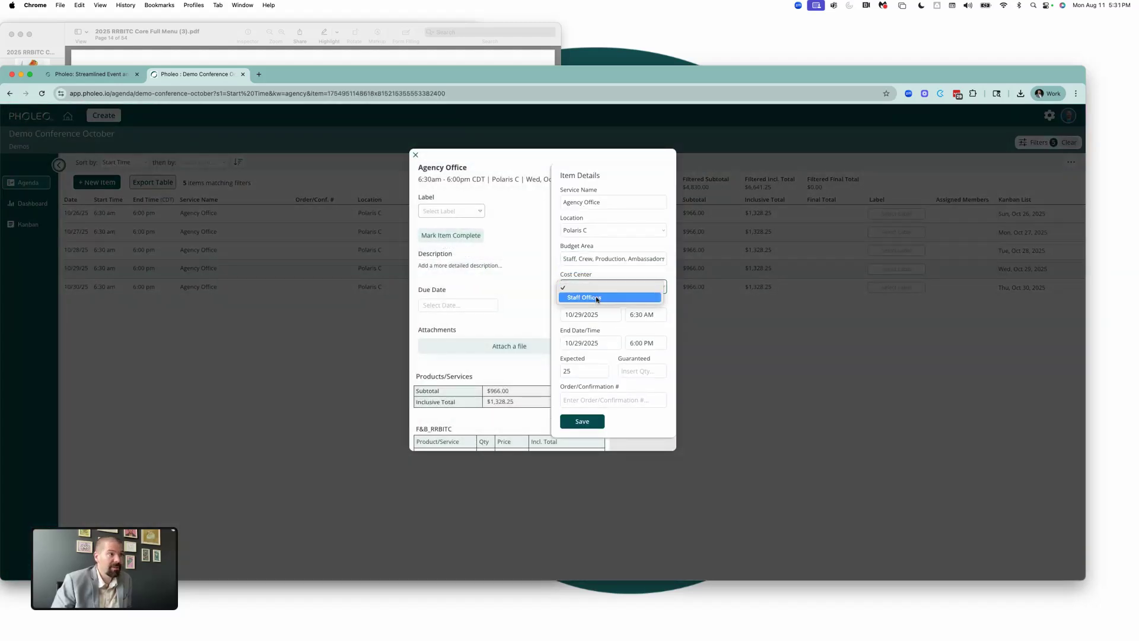
pyautogui.click(597, 299)
pyautogui.click(581, 422)
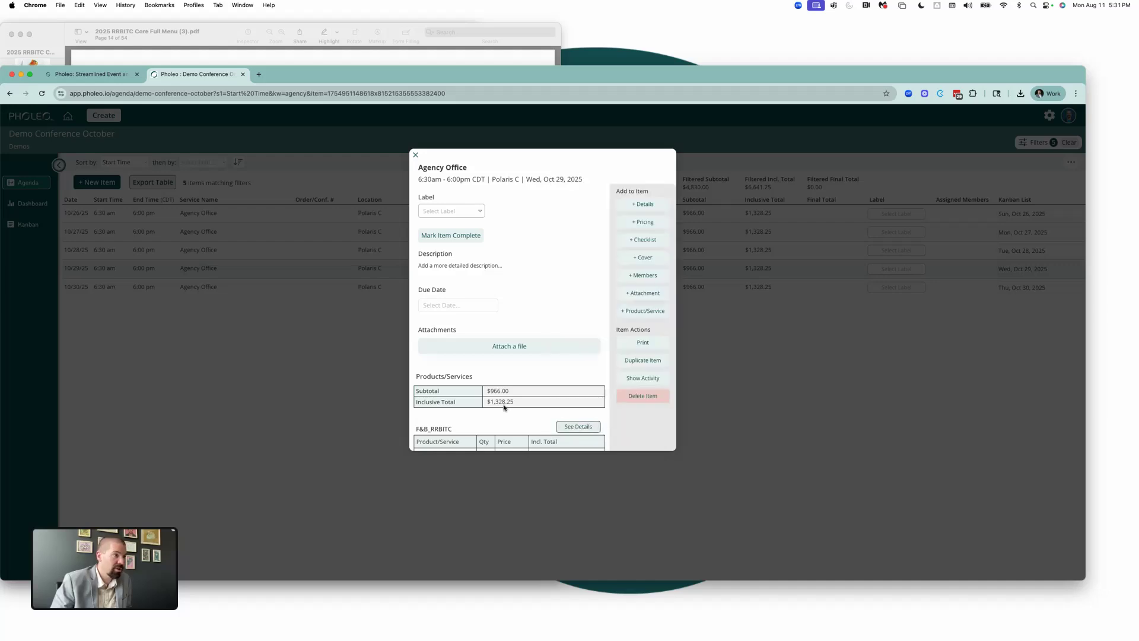
pyautogui.click(303, 357)
# - Assign the 10/30/25 Agency Office item to budget area Staff, Crew, Production, Ambassadors and cost center Staff Offices, then save and close it
pyautogui.click(465, 290)
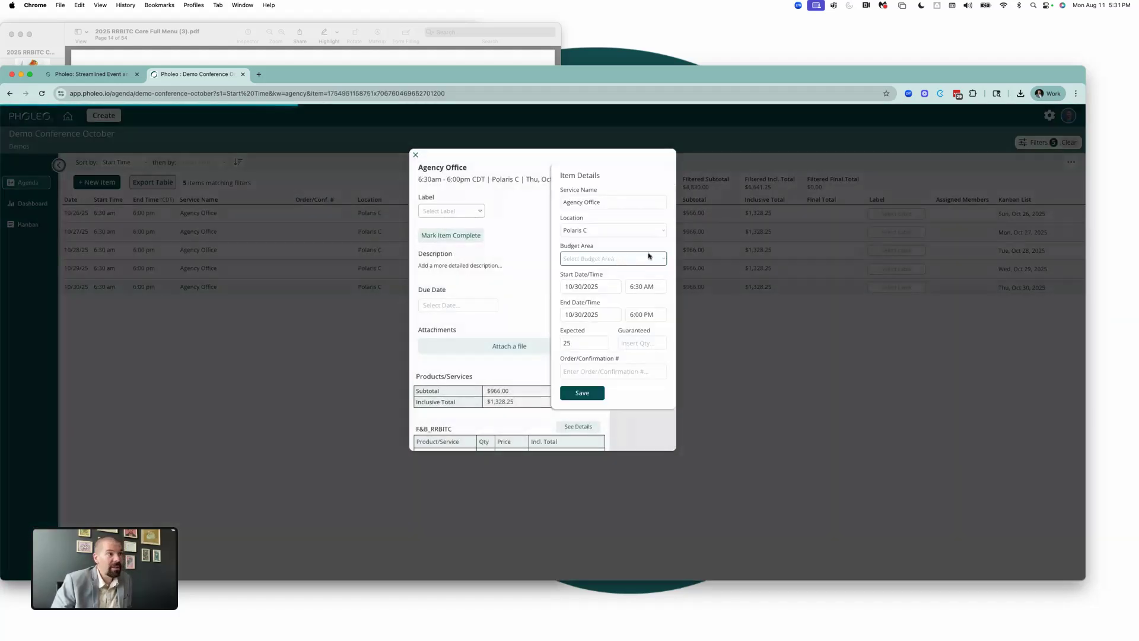
pyautogui.click(648, 257)
pyautogui.click(594, 270)
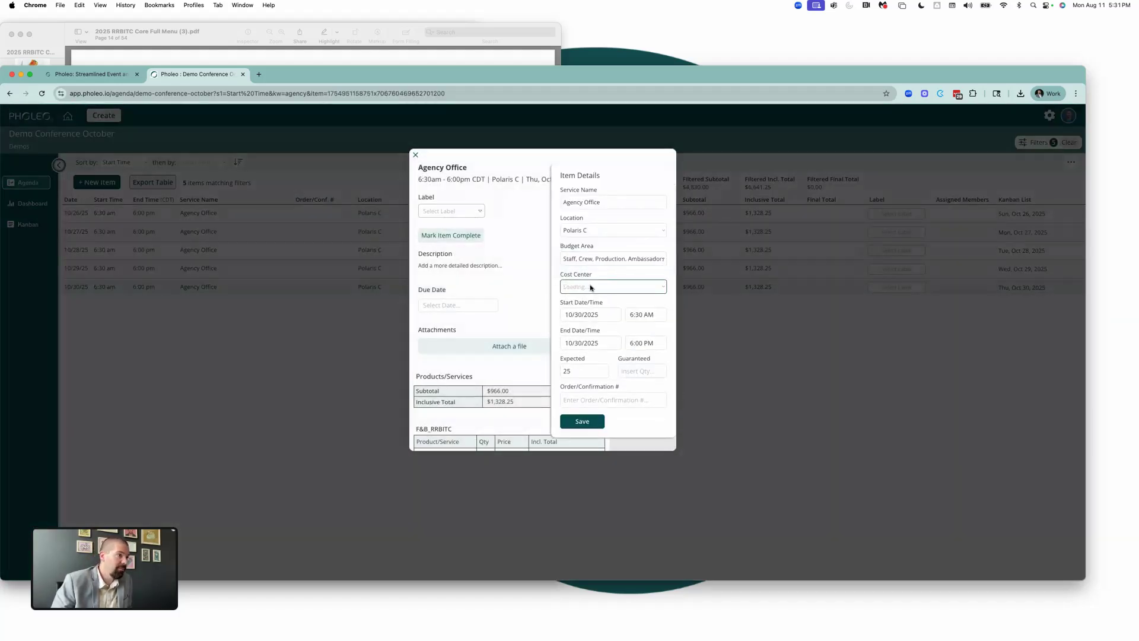
pyautogui.click(590, 288)
pyautogui.click(585, 297)
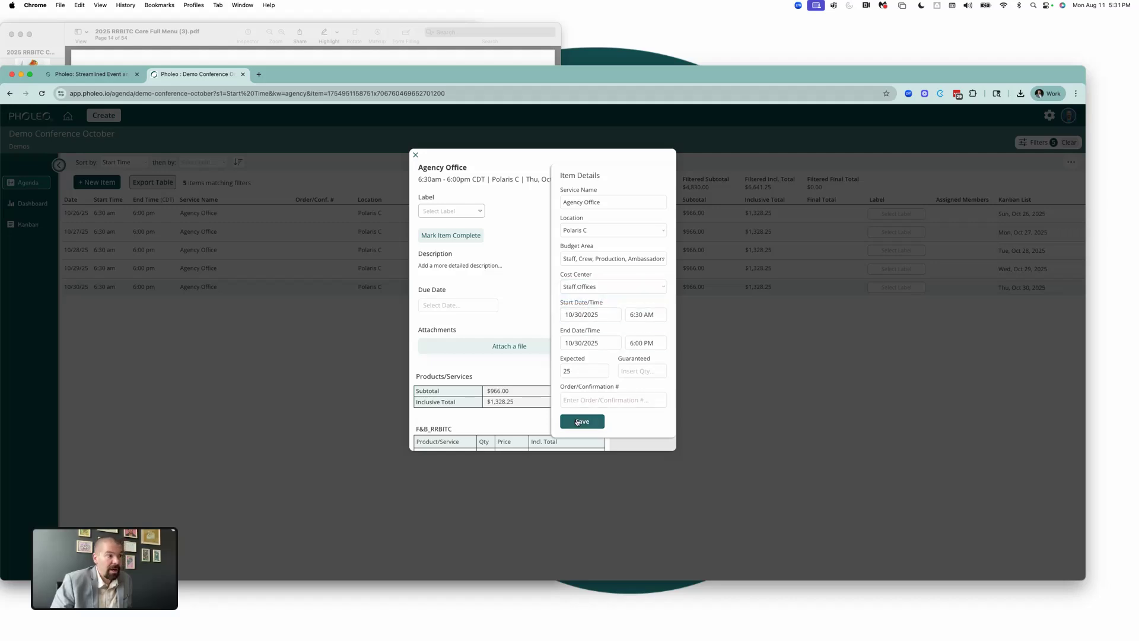
pyautogui.click(577, 421)
pyautogui.click(374, 351)
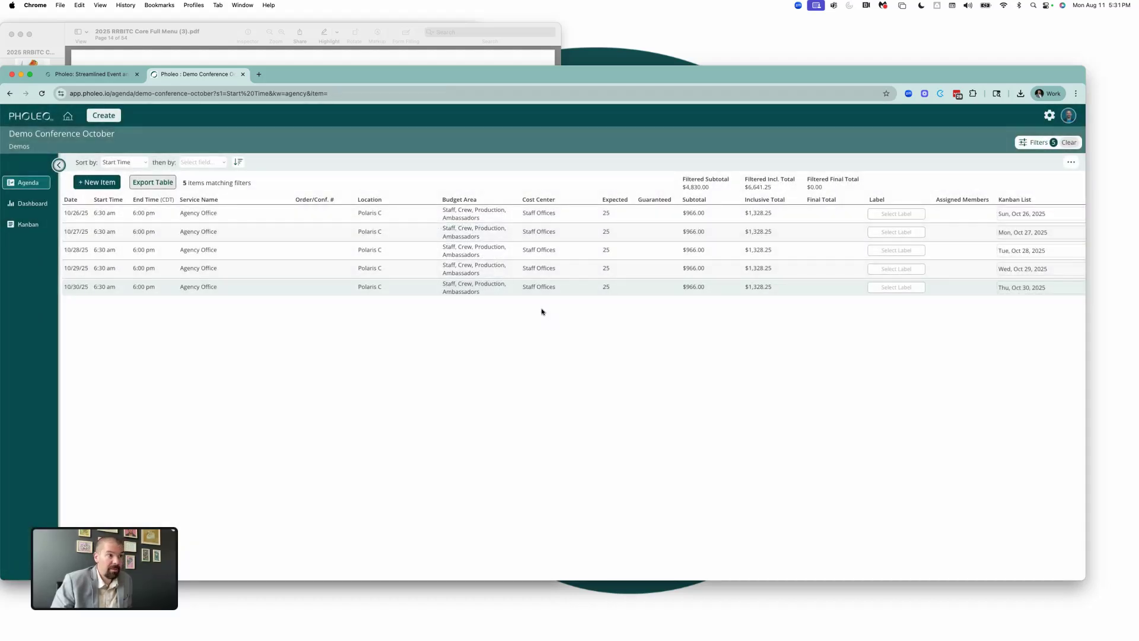
# - Examine the dashboard's budget totals by area and category, the overall inclusive total, the budget chart and the service summary
pyautogui.click(36, 209)
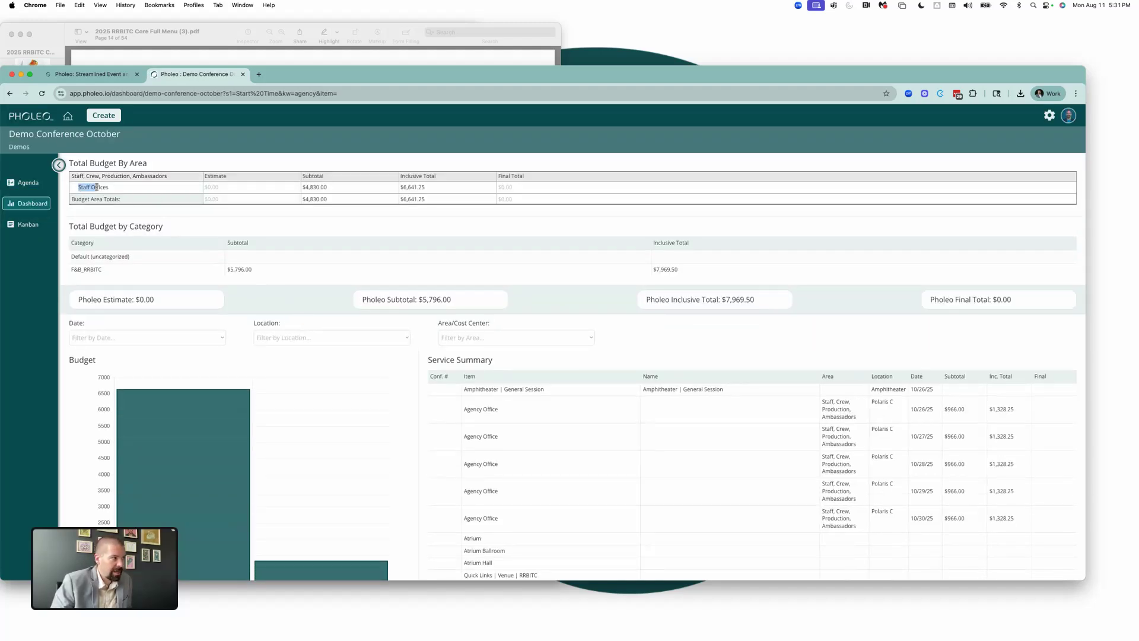
pyautogui.press('super+equal')
pyautogui.press('super+equal')
pyautogui.press('super+equal')
pyautogui.press('super+equal')
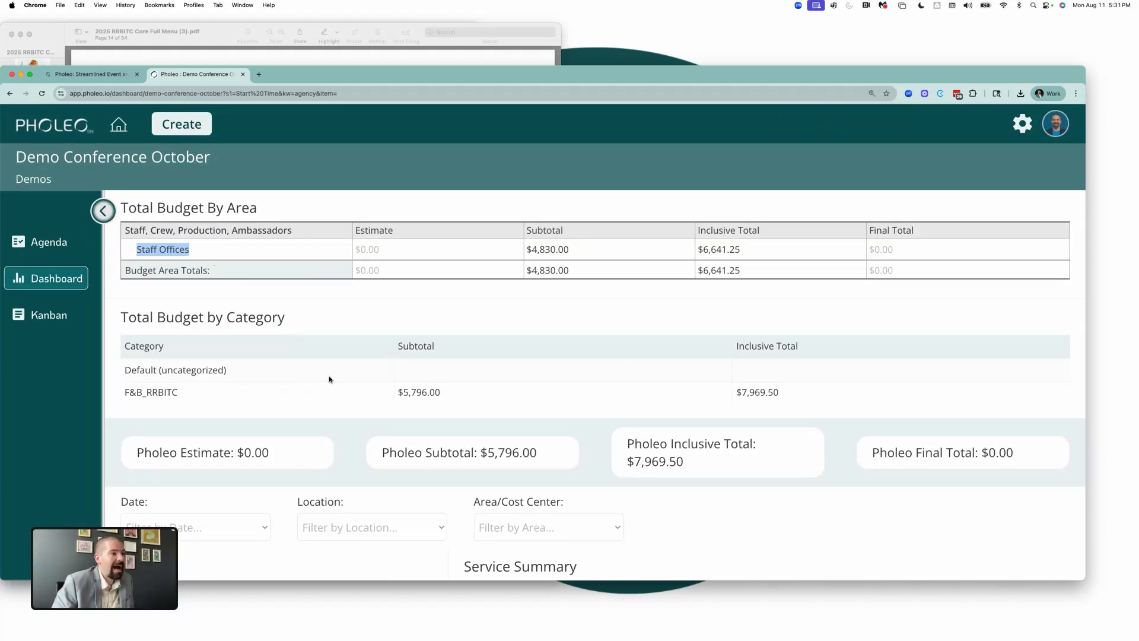
pyautogui.moveTo(686, 469); pyautogui.dragTo(605, 471)
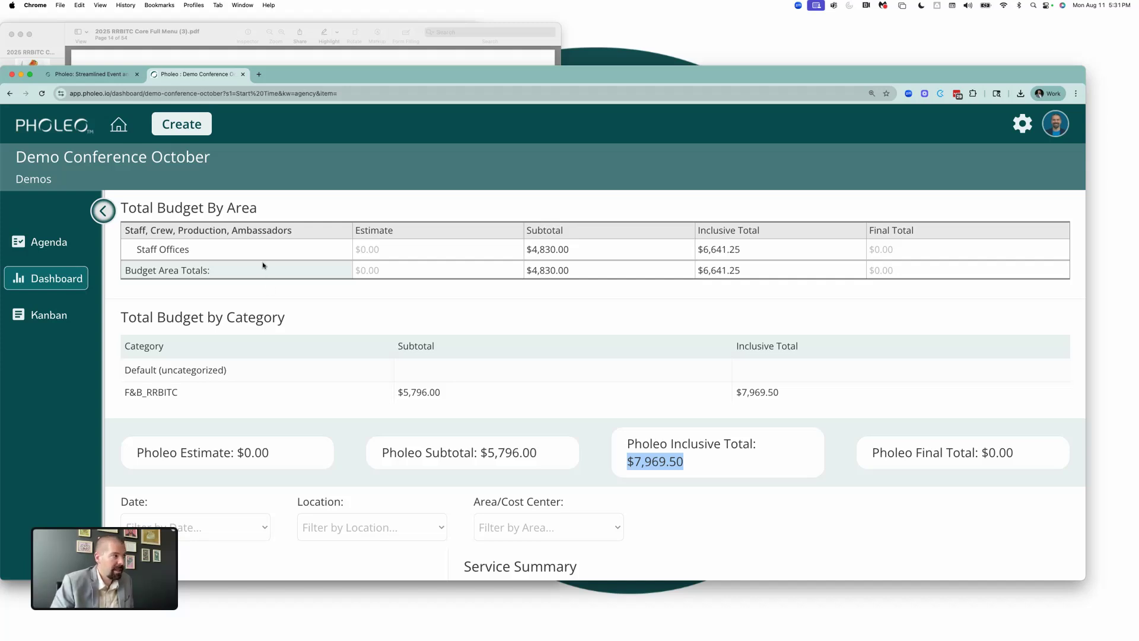
pyautogui.scroll(-6, 452, 443)
pyautogui.scroll(2, 323, 326)
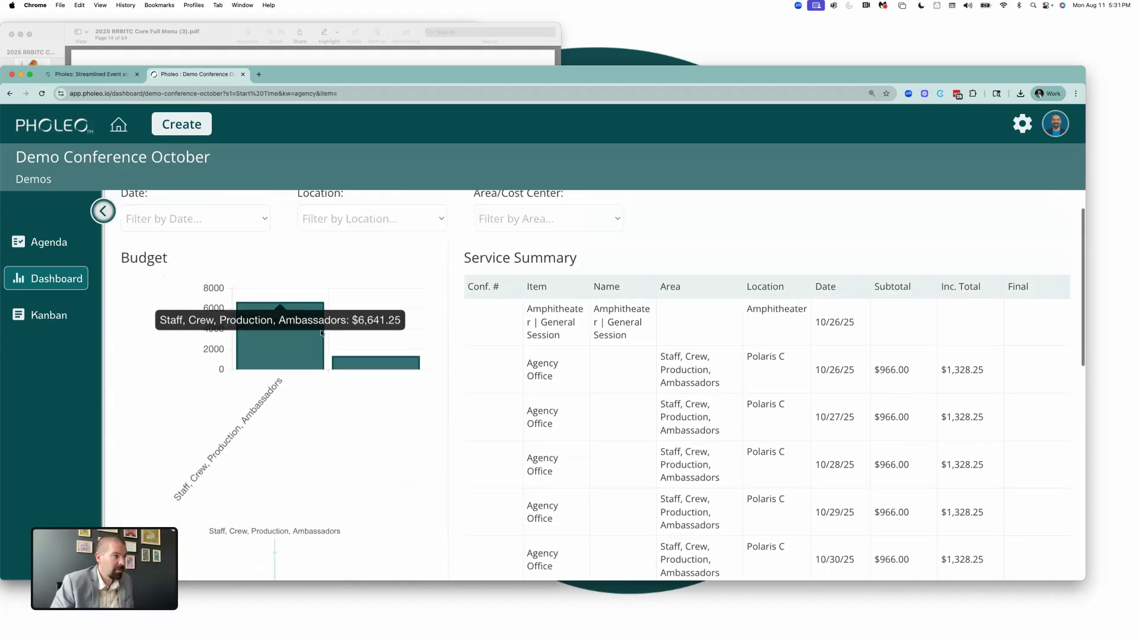
# - Examine the budget chart's bars at a smaller page zoom and review the dashboard's budget totals above it
pyautogui.moveTo(267, 383)
pyautogui.moveTo(307, 369)
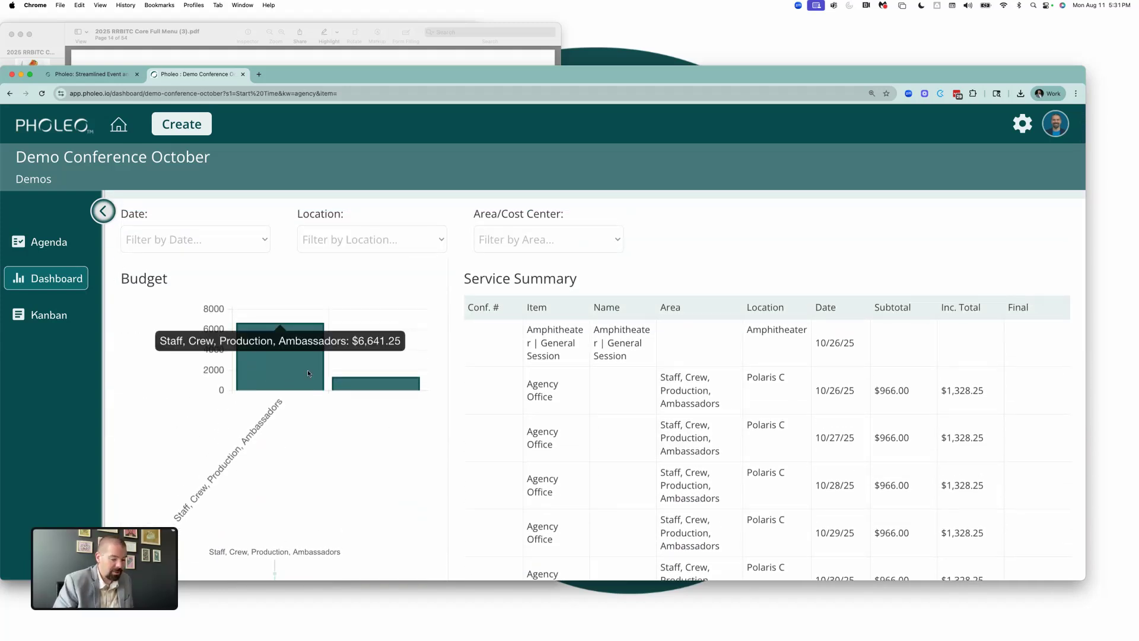
pyautogui.press('super+minus')
pyautogui.press('super+minus')
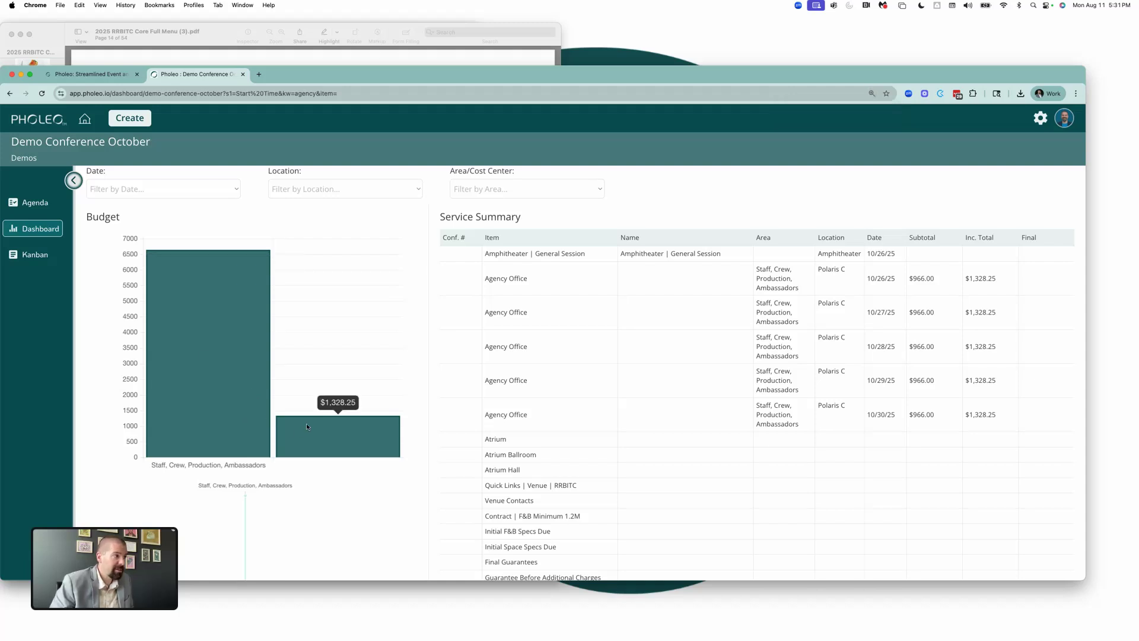
pyautogui.scroll(5, 418, 304)
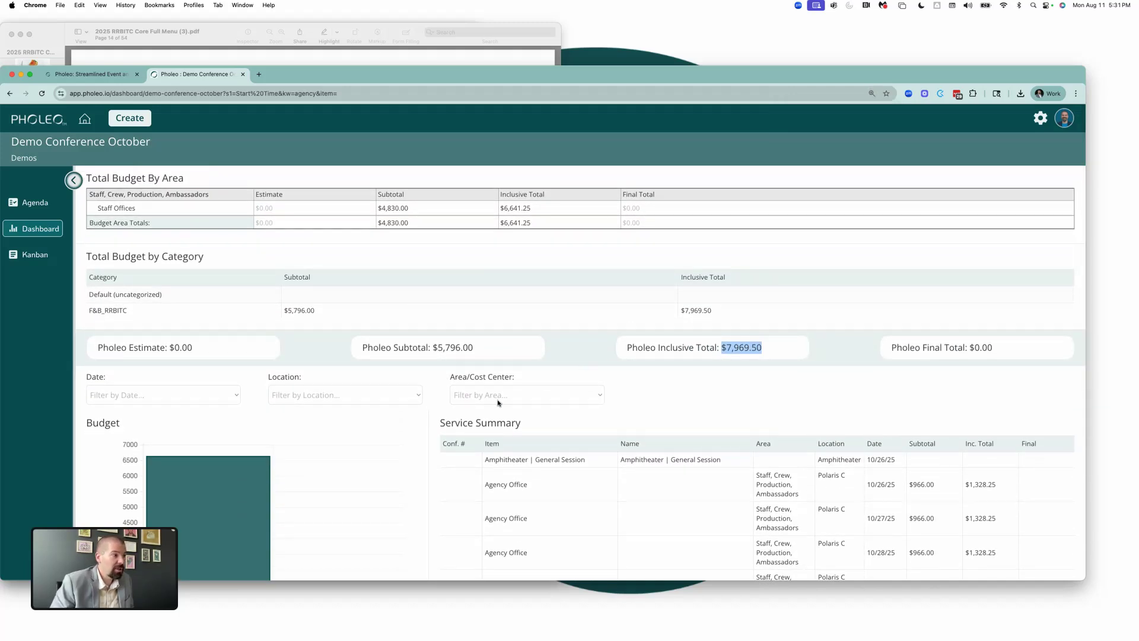
pyautogui.click(641, 394)
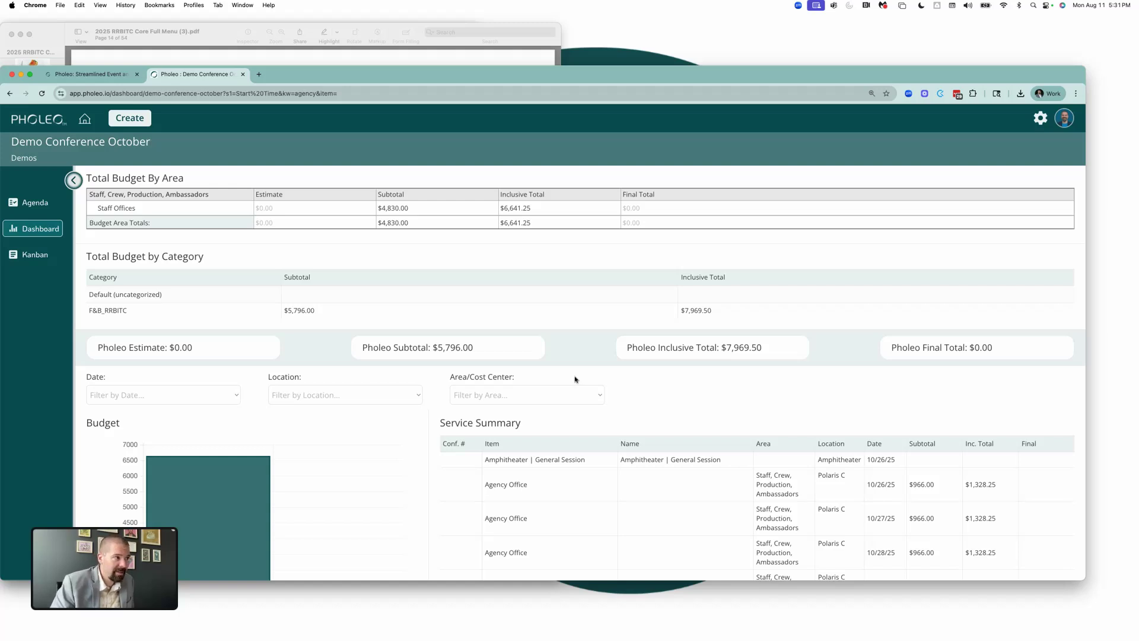
pyautogui.scroll(-1, 575, 380)
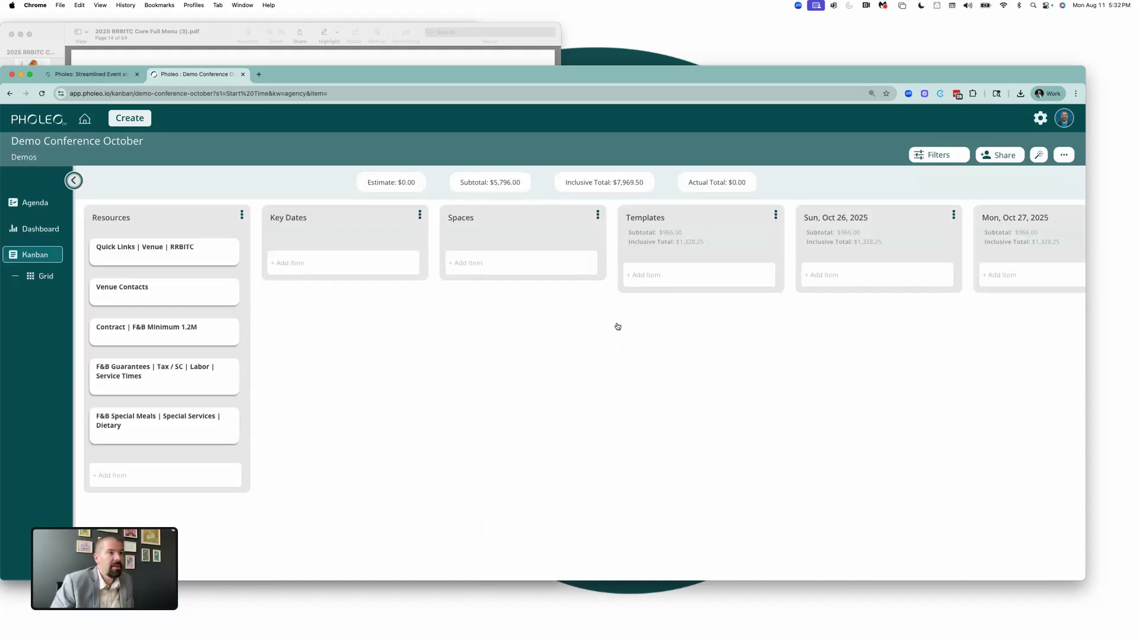
# - On the Kanban board, duplicate the 10/26/25 Agency Office item as Client Office into the Sun, Oct 26, 2025 list
pyautogui.hscroll(10, 618, 326)
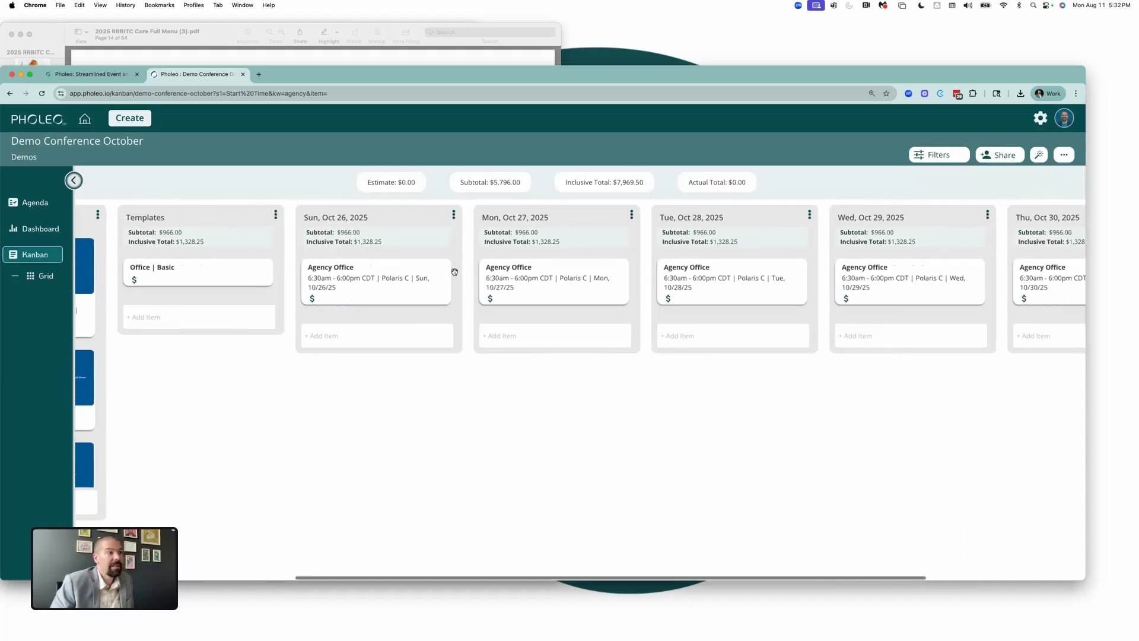
pyautogui.click(383, 289)
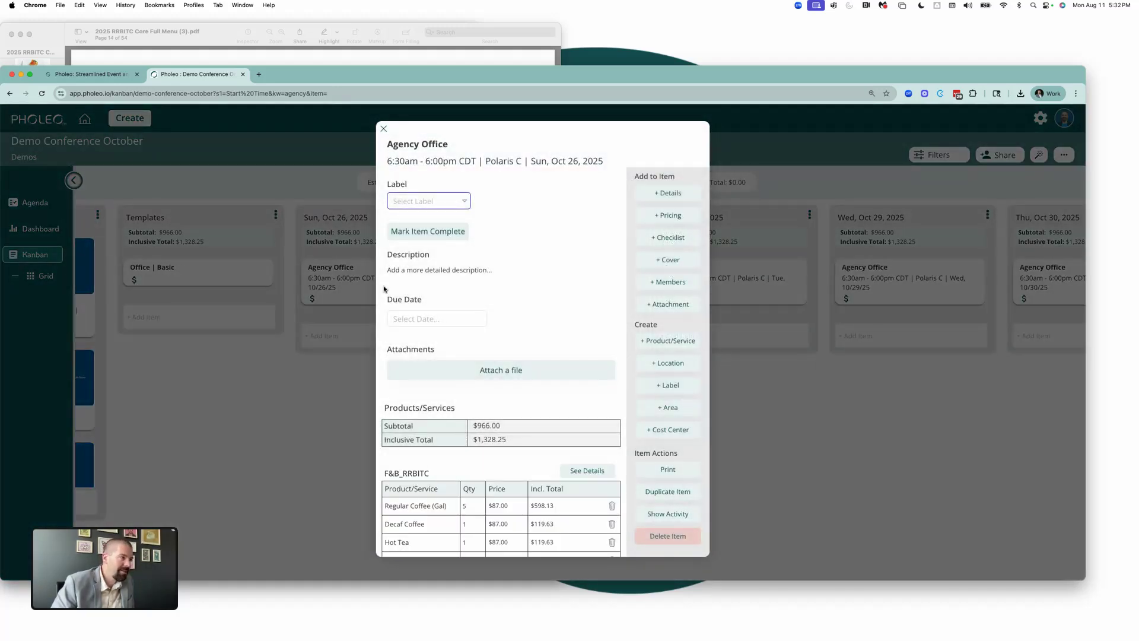
pyautogui.click(668, 492)
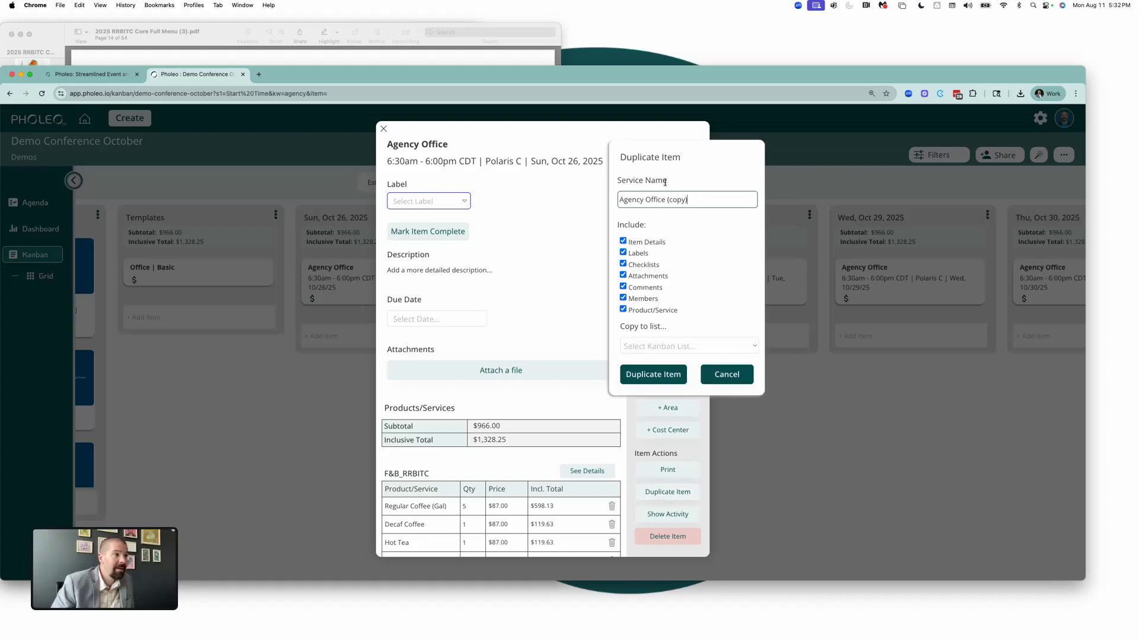
pyautogui.doubleClick(630, 201)
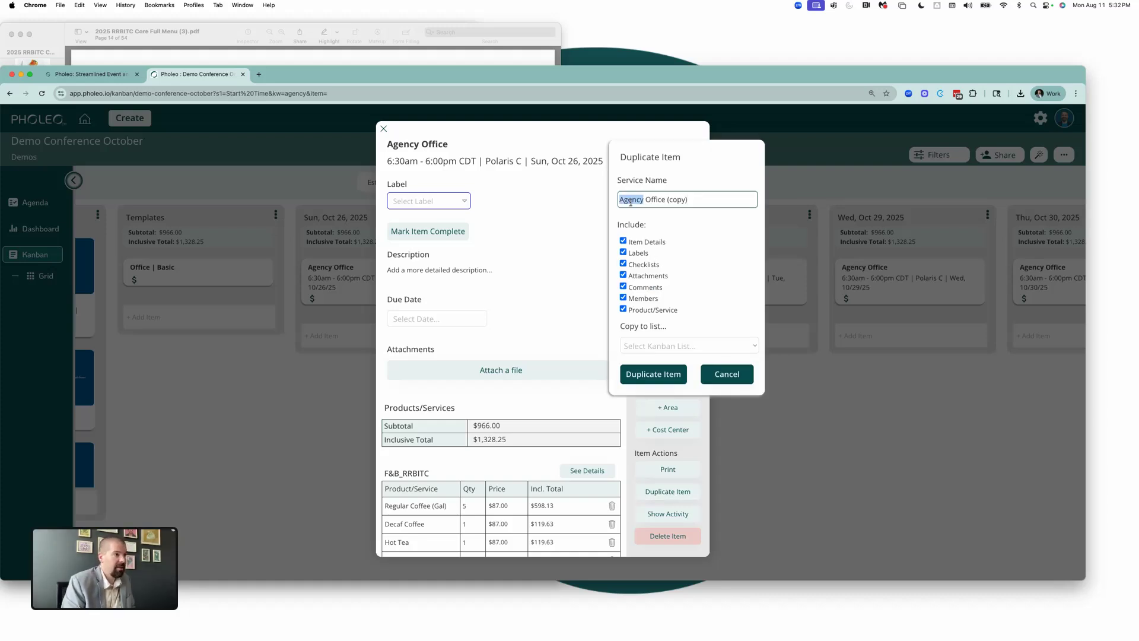
pyautogui.write('Client')
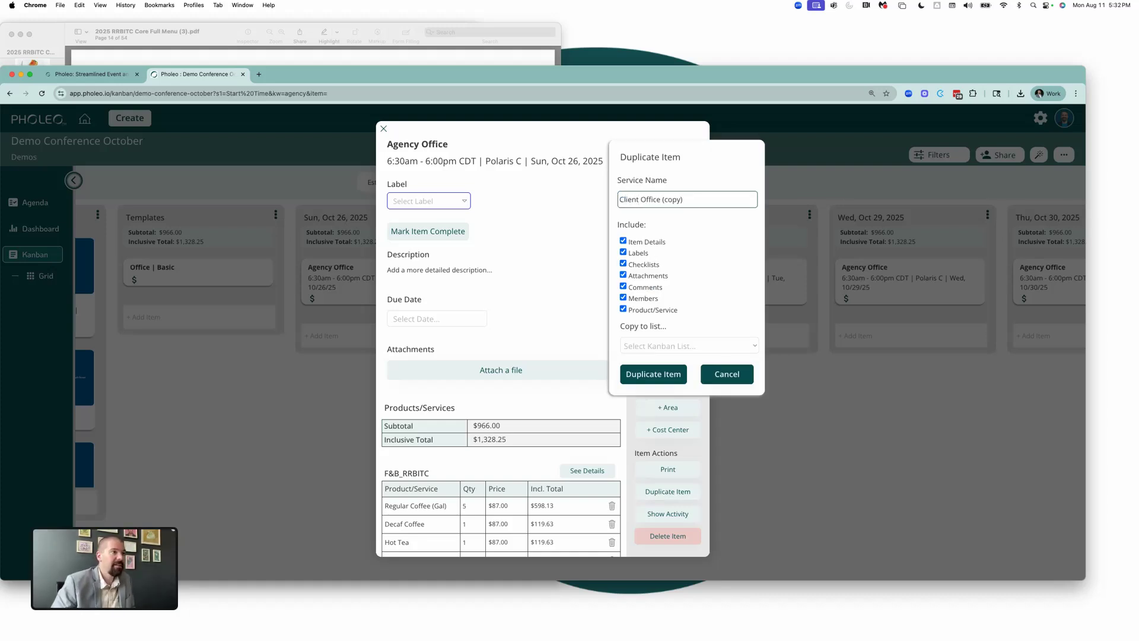
pyautogui.moveTo(693, 197); pyautogui.dragTo(663, 199)
pyautogui.press('BackSpace')
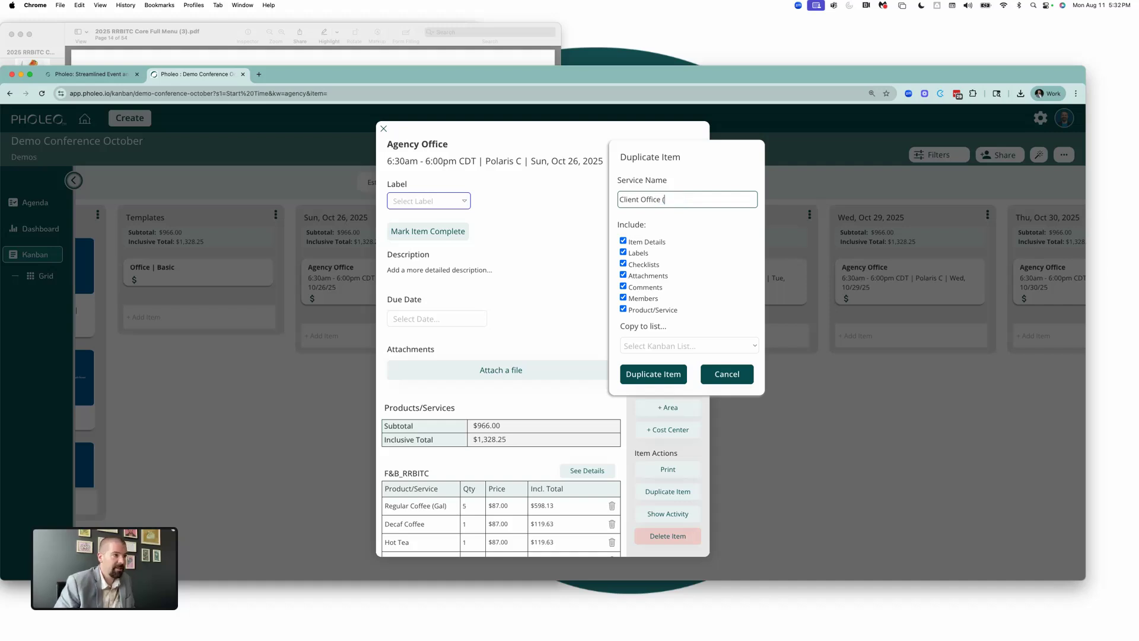
pyautogui.click(685, 347)
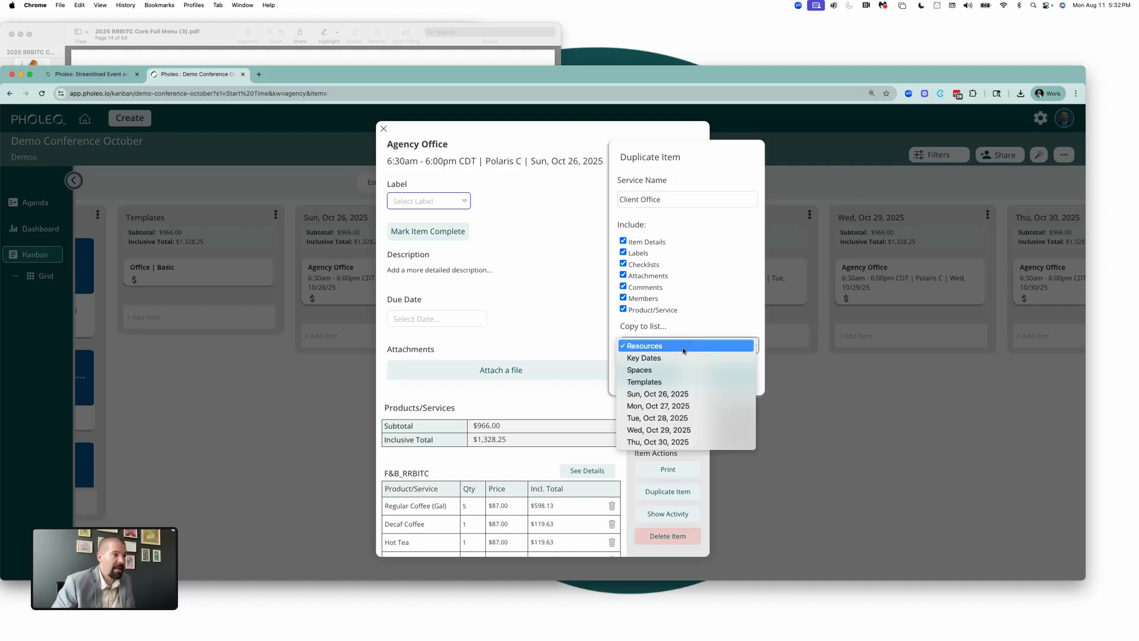
pyautogui.click(674, 397)
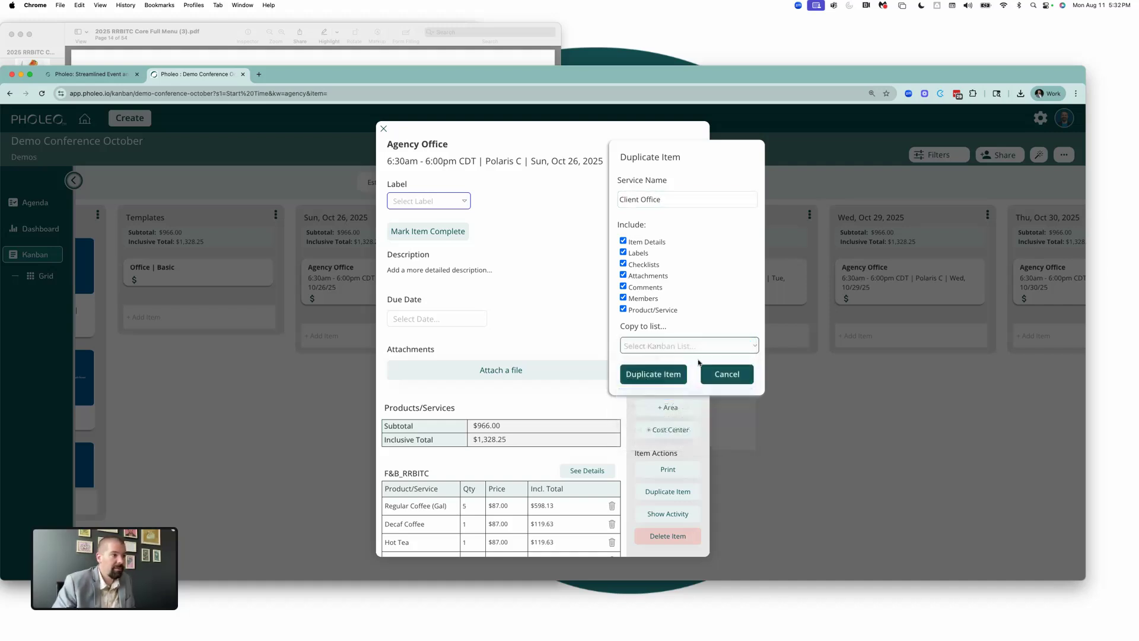
pyautogui.click(660, 376)
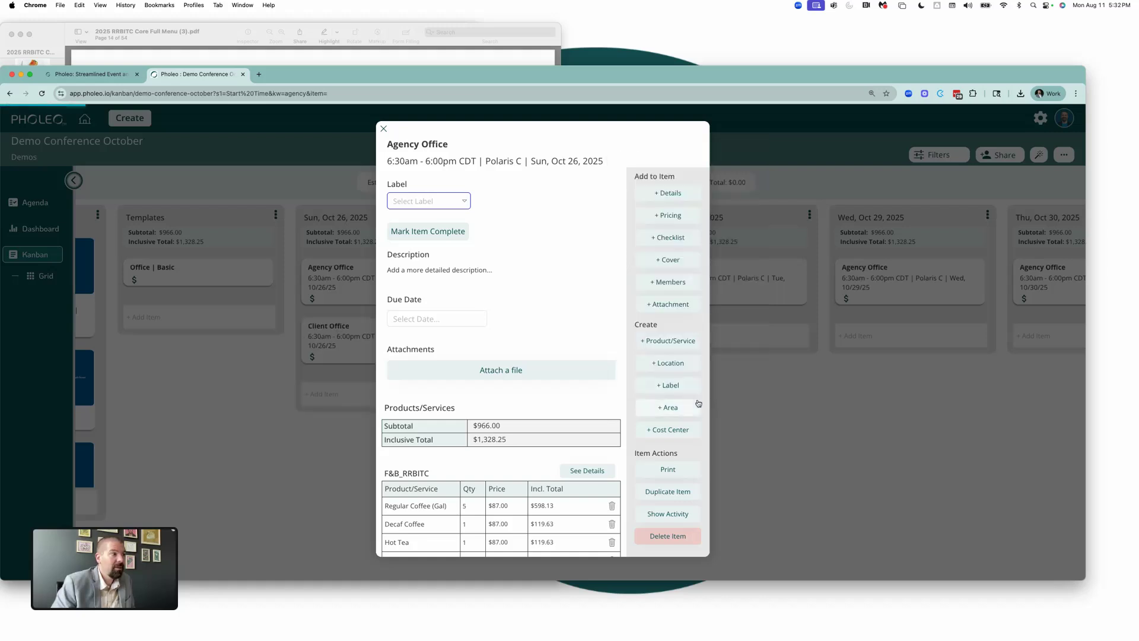
# - Set the location of the 10/26/25 Client Office item to Polaris B, then save and close it
pyautogui.click(306, 389)
pyautogui.click(369, 341)
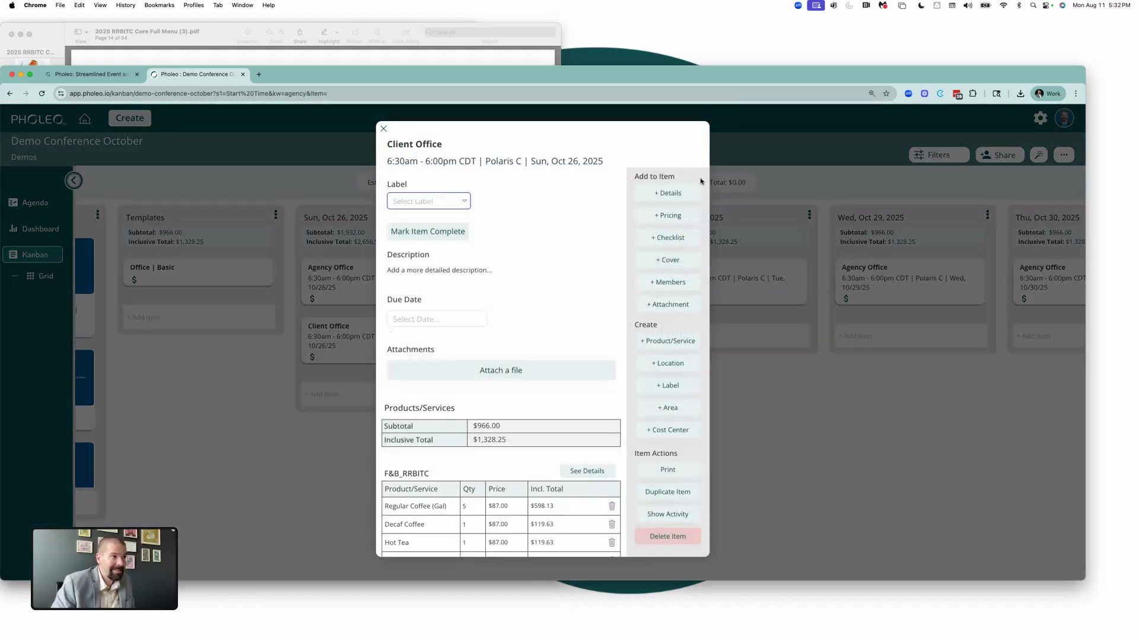
pyautogui.click(669, 193)
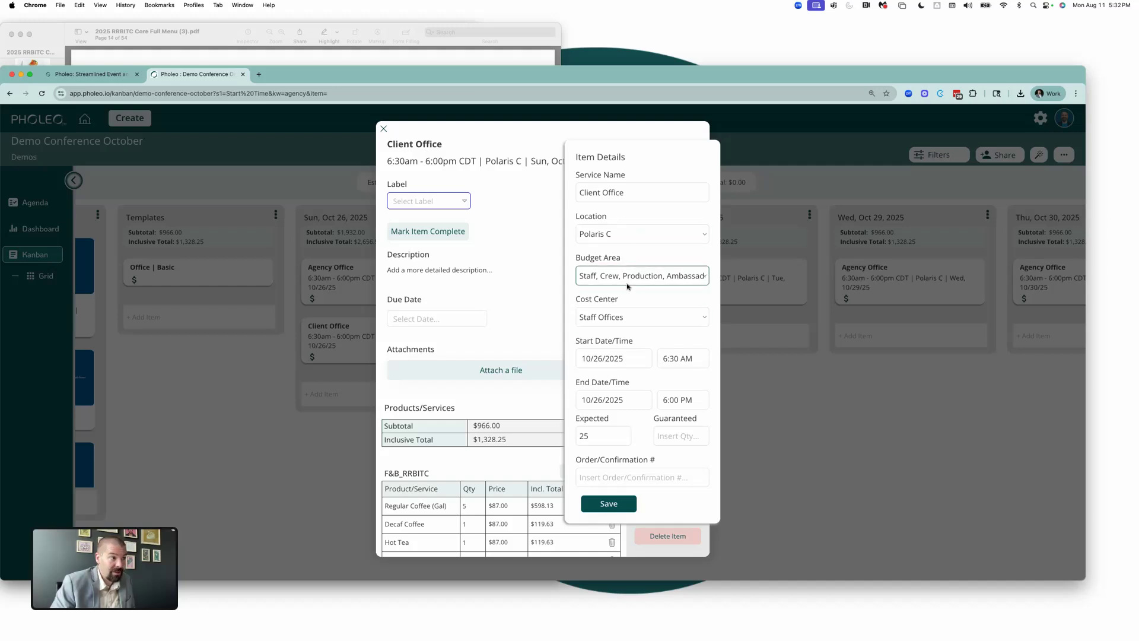
pyautogui.click(623, 236)
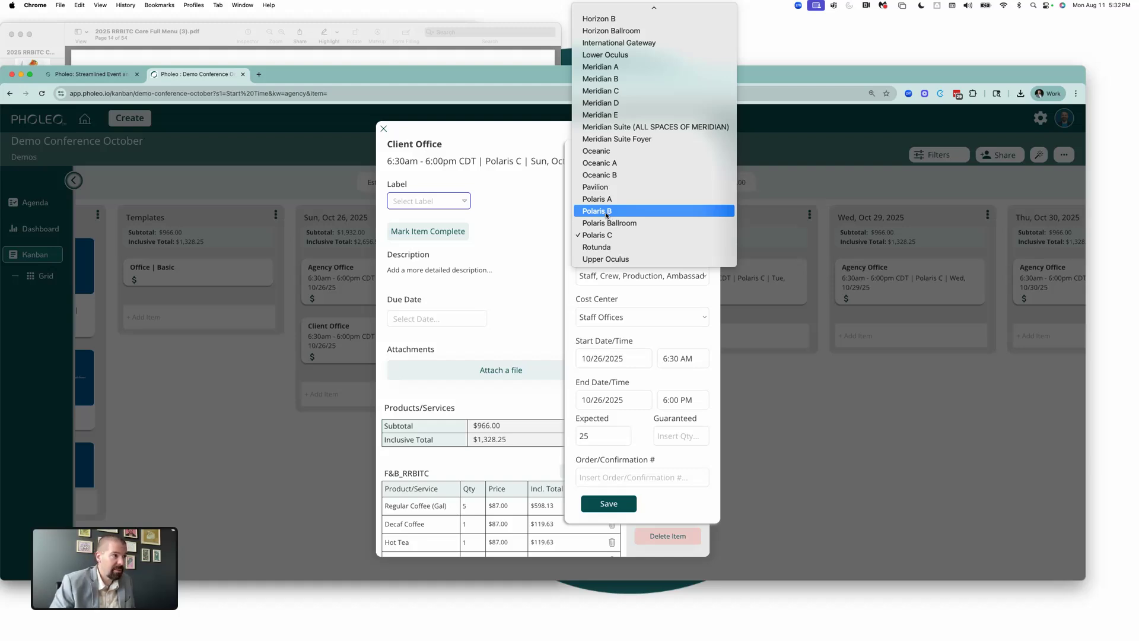
pyautogui.click(606, 215)
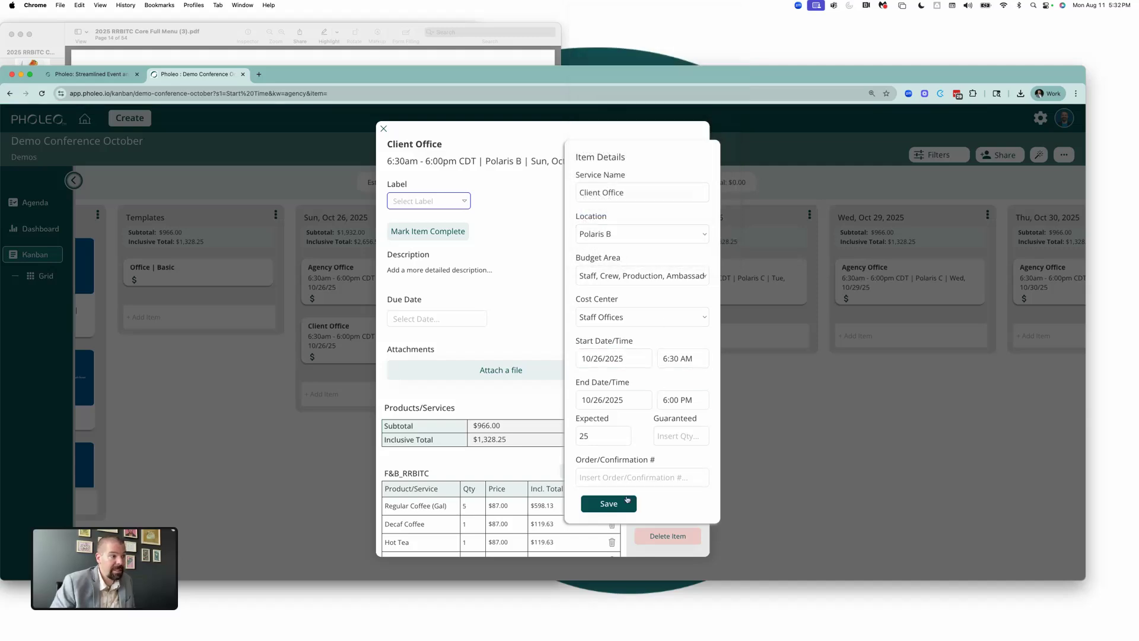
pyautogui.click(620, 503)
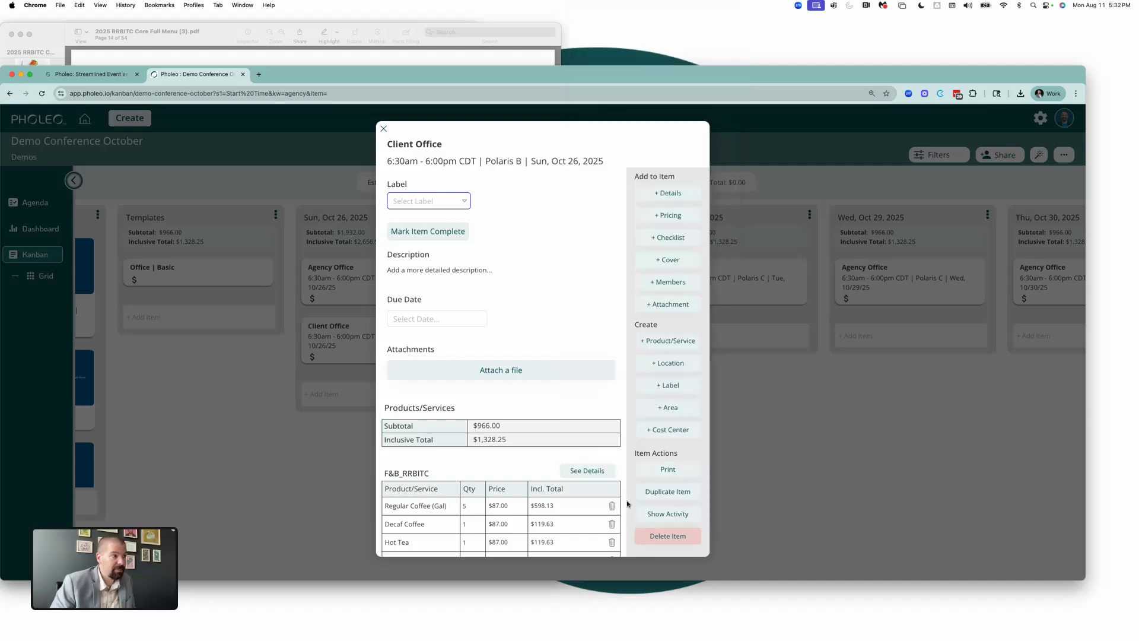
pyautogui.click(305, 401)
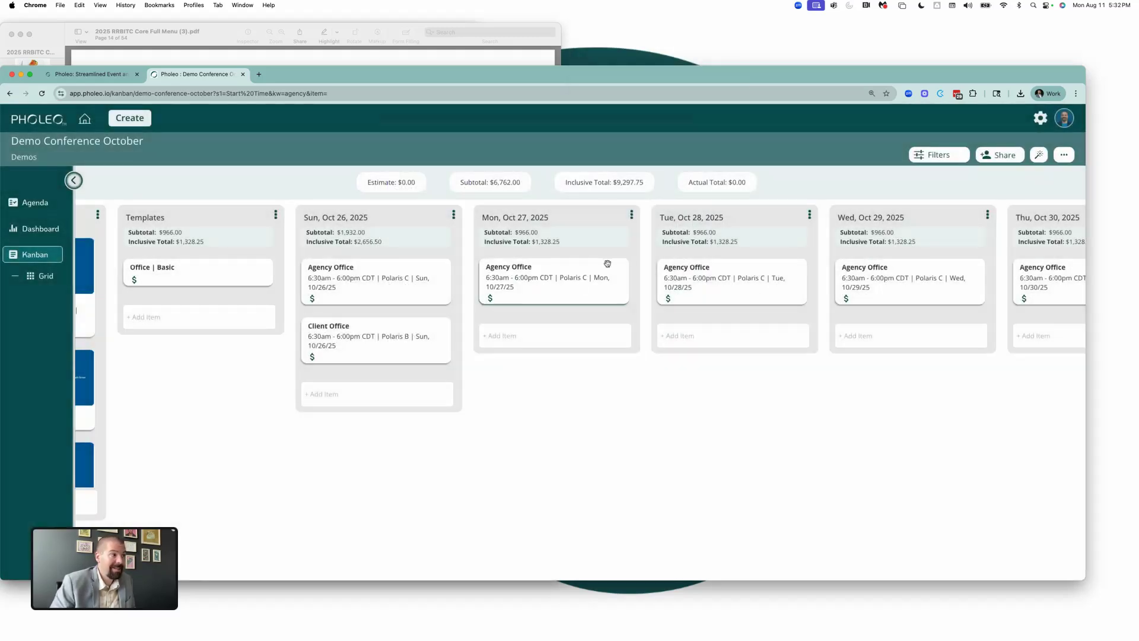
# - Check the existing cost centers in the 10/26/25 Client Office item's budget area, then close it without adding one
pyautogui.click(384, 352)
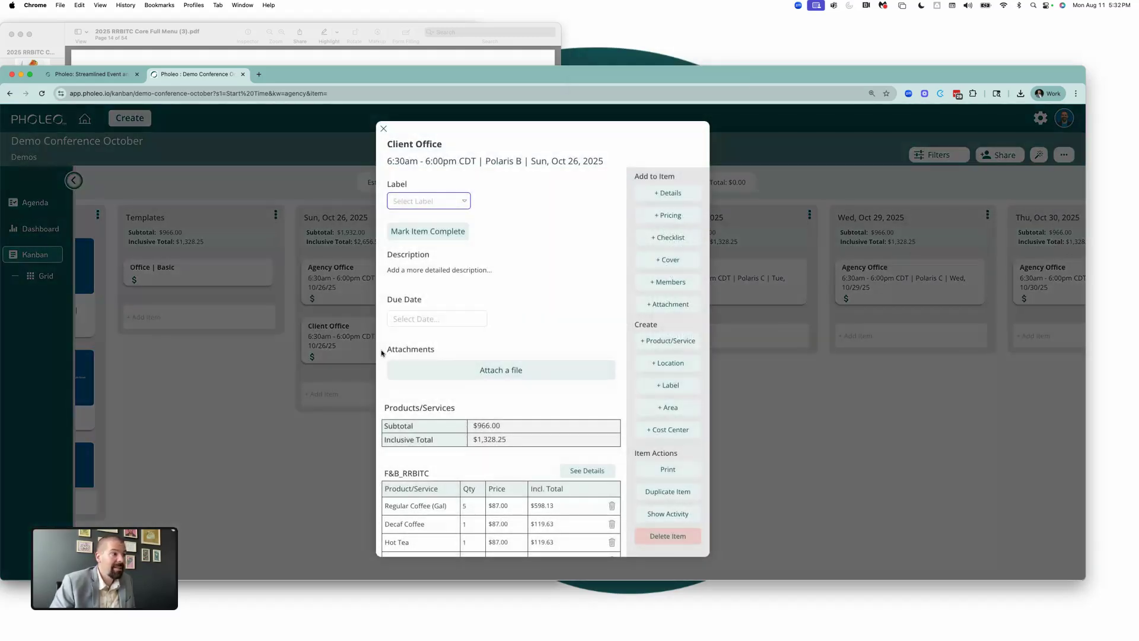
pyautogui.click(670, 431)
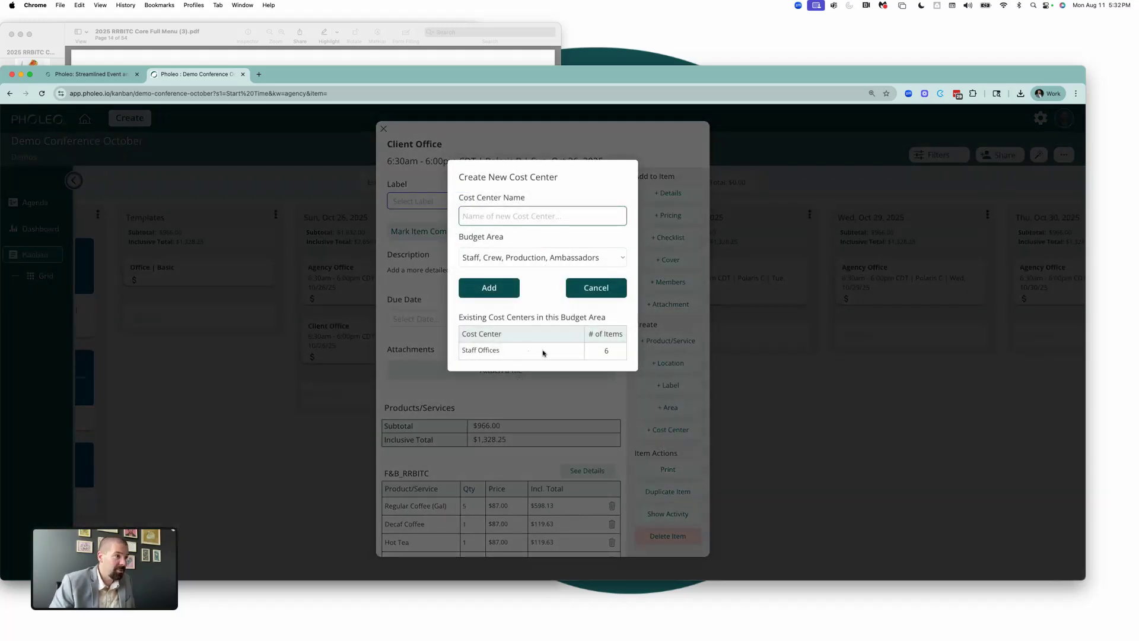
pyautogui.click(829, 358)
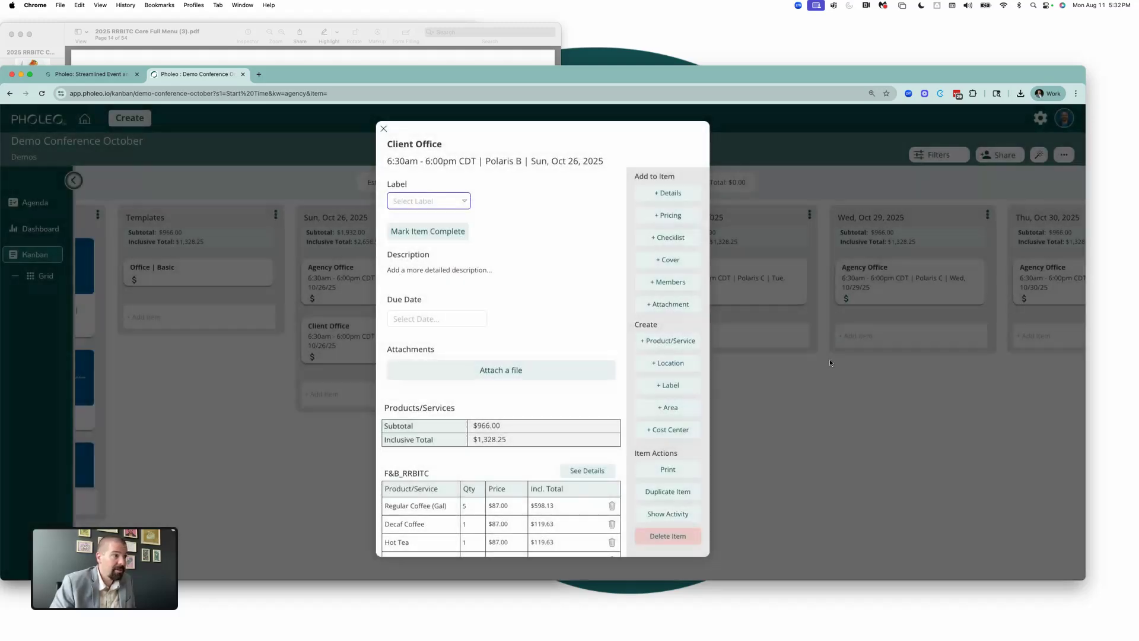
pyautogui.click(830, 358)
# - Duplicate the 10/27/25 Agency Office item as Client Office into the Mon, Oct 27, 2025 list, then close the original
pyautogui.click(557, 290)
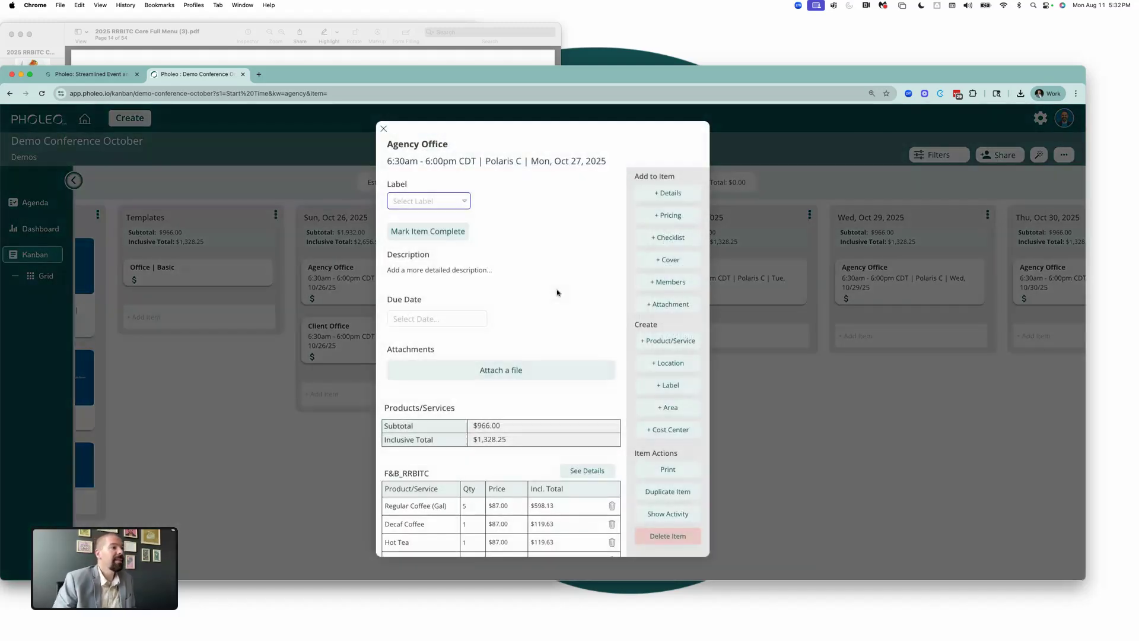
pyautogui.click(666, 492)
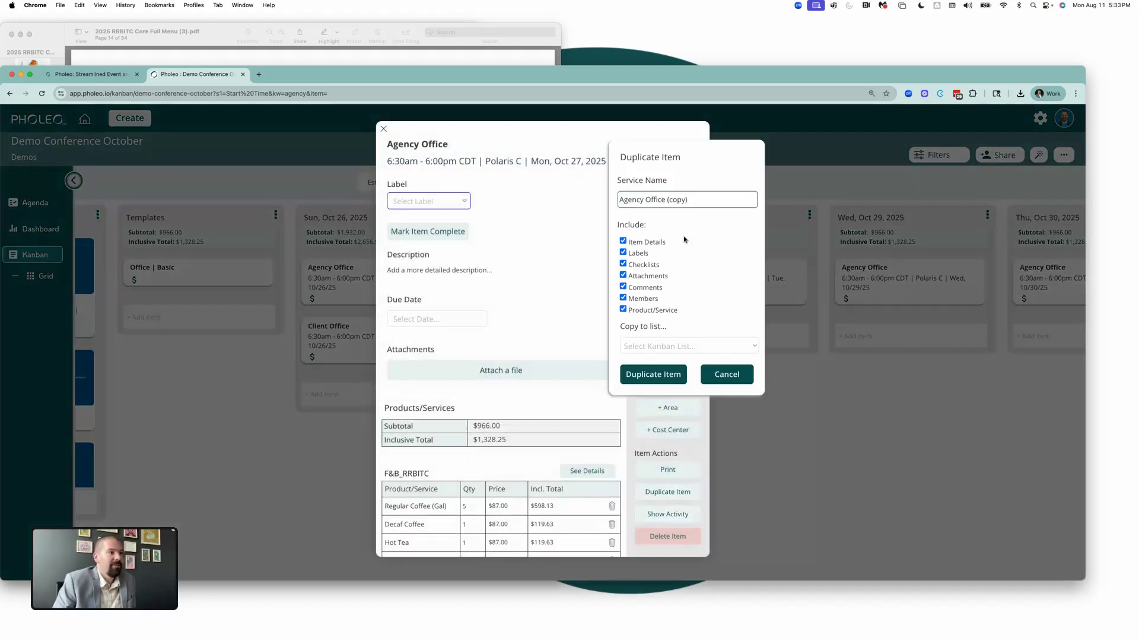
pyautogui.moveTo(702, 205); pyautogui.dragTo(563, 203)
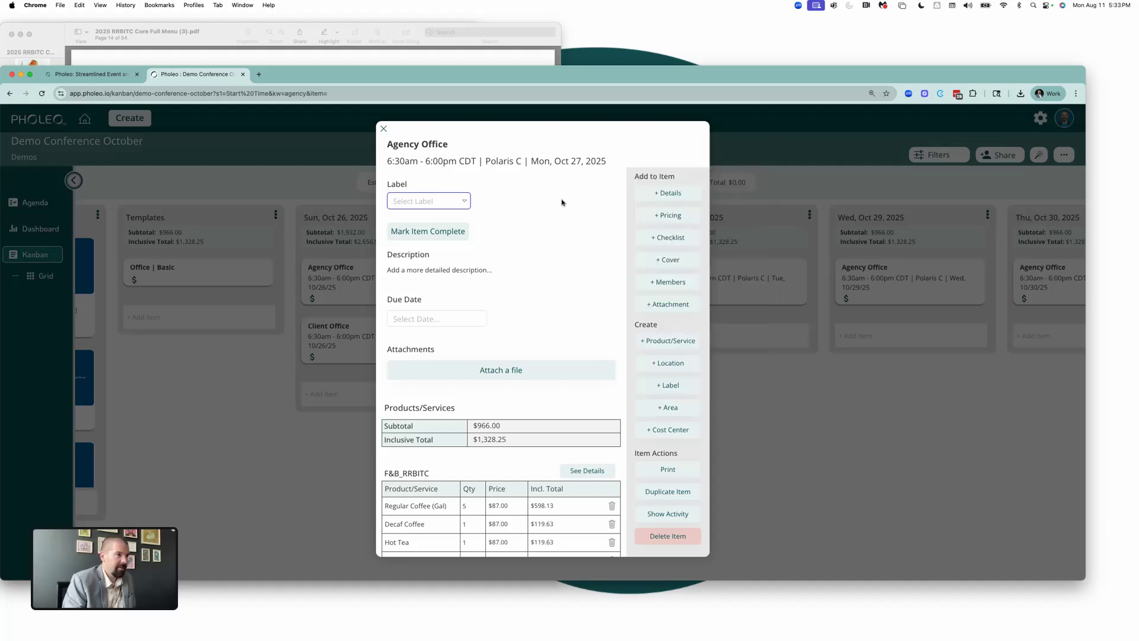
pyautogui.click(668, 492)
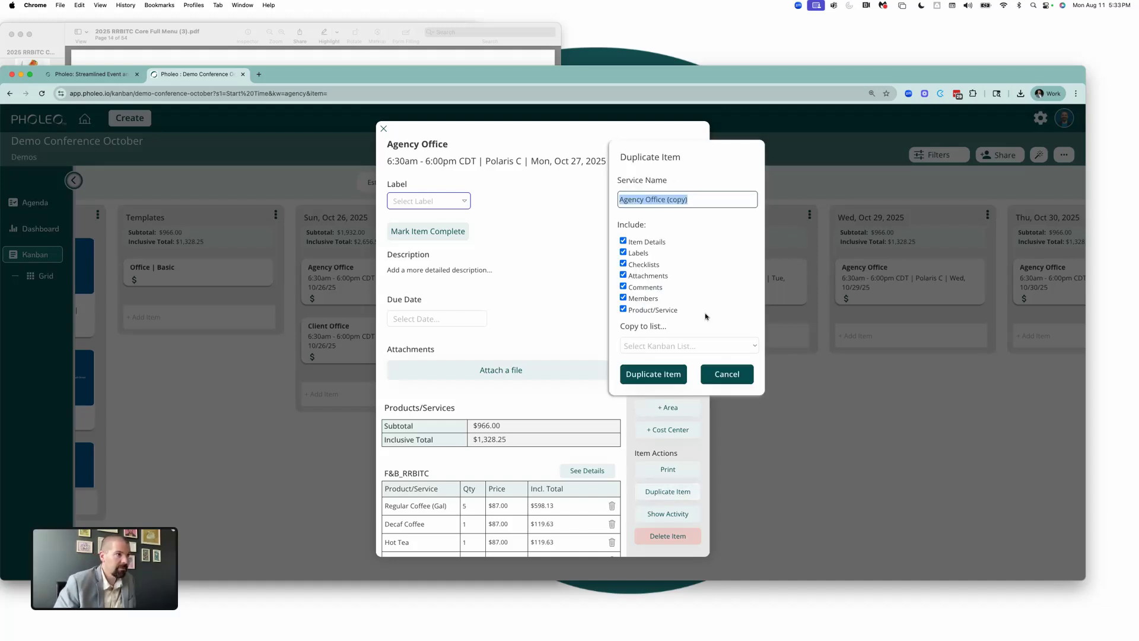
pyautogui.write('Client Office')
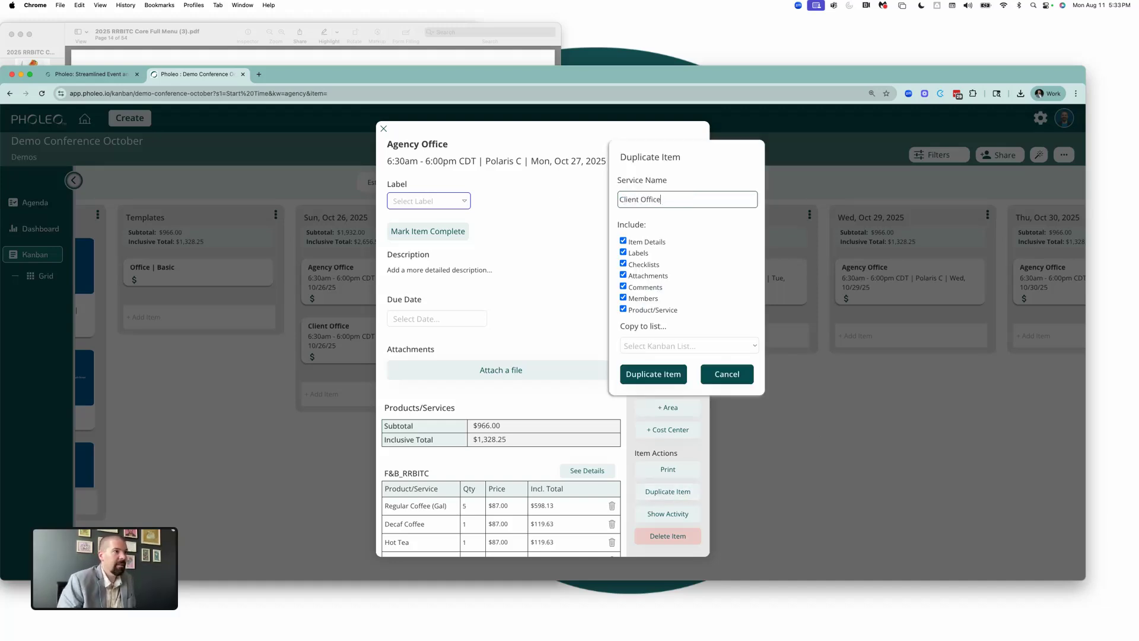
pyautogui.click(688, 346)
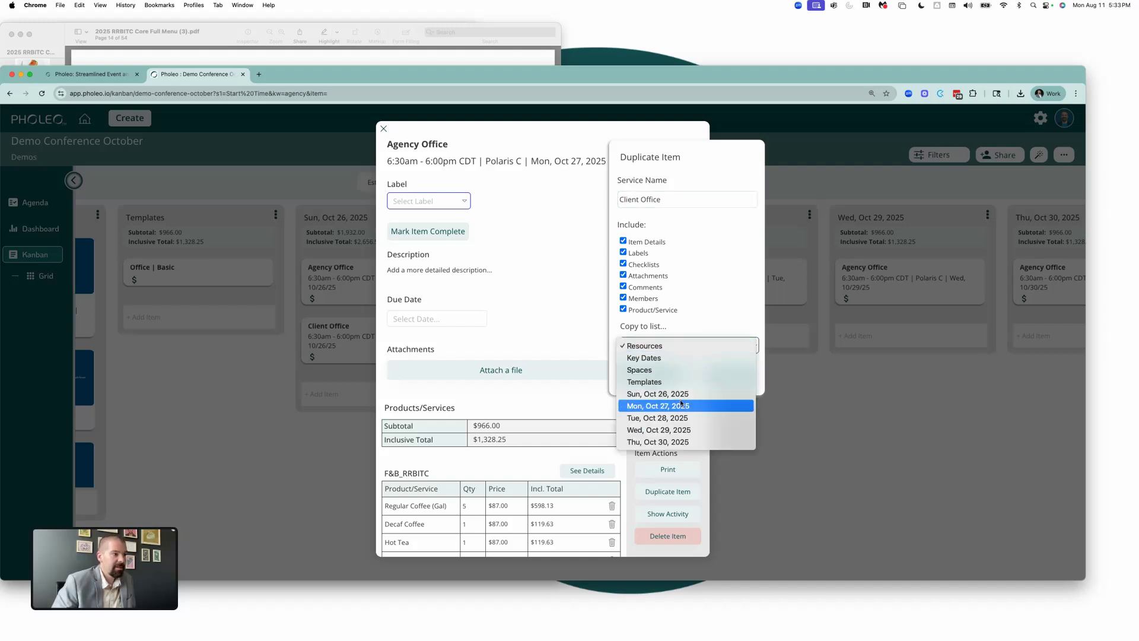
pyautogui.press('Escape')
pyautogui.click(656, 379)
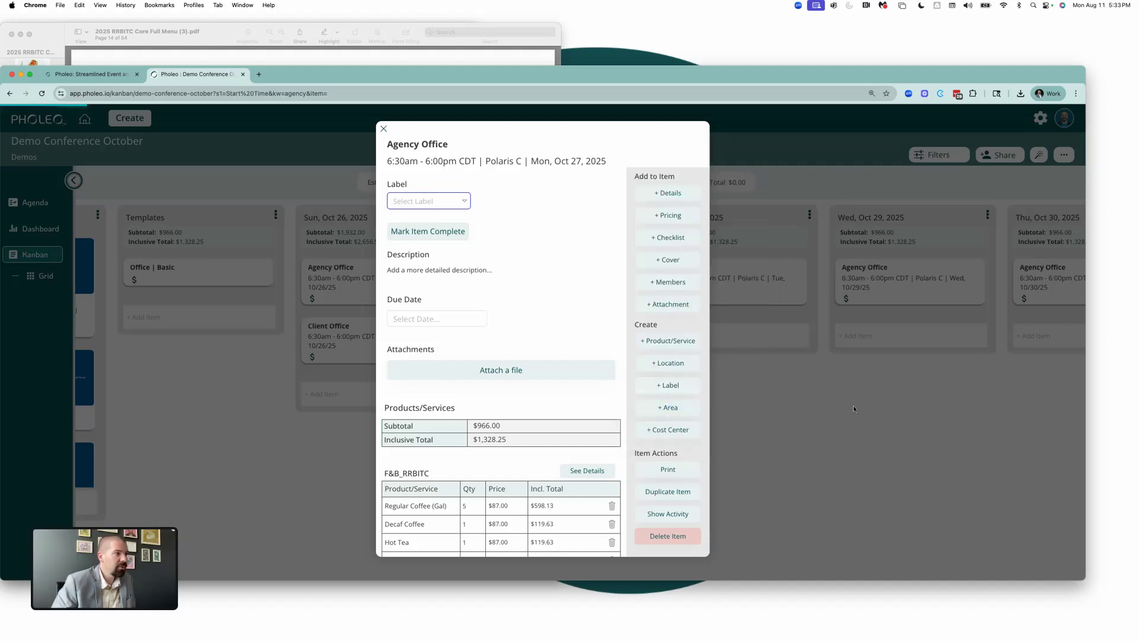
pyautogui.click(836, 409)
# - Duplicate the 10/28/25 Agency Office item as Client Office into the Tue, Oct 28, 2025 list, then close the original
pyautogui.click(722, 284)
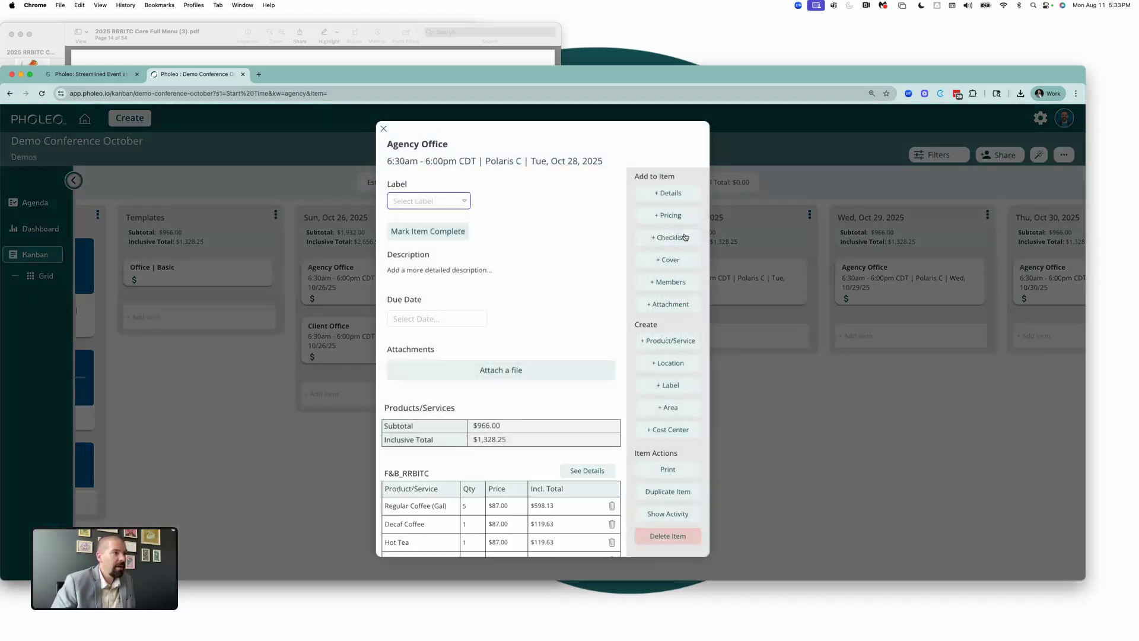
pyautogui.click(668, 492)
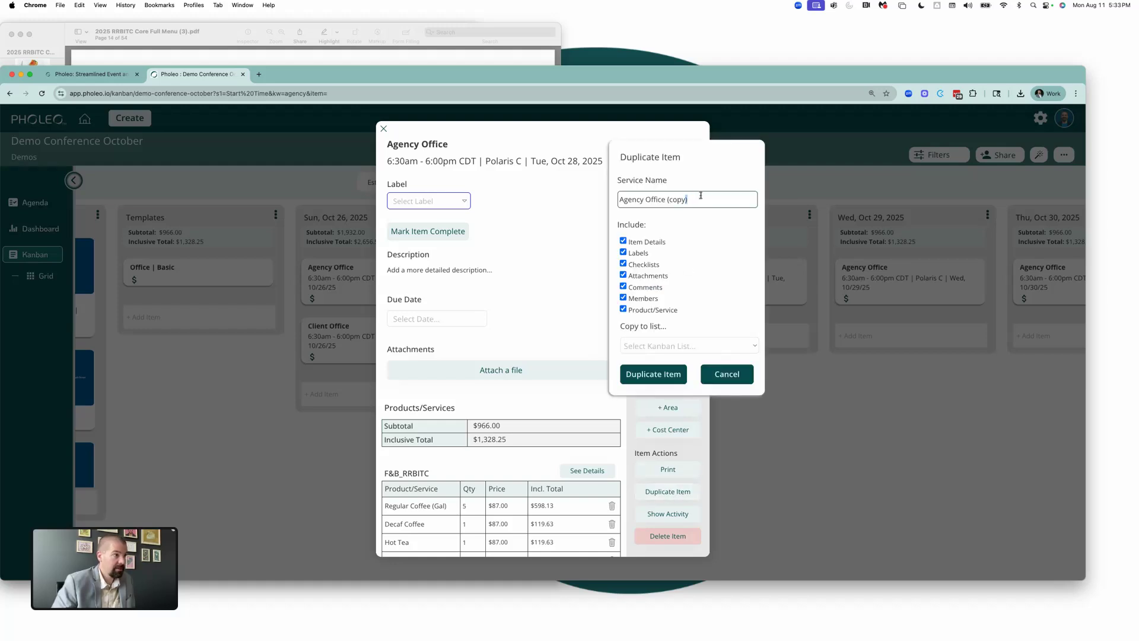
pyautogui.press('super+a')
pyautogui.write('C')
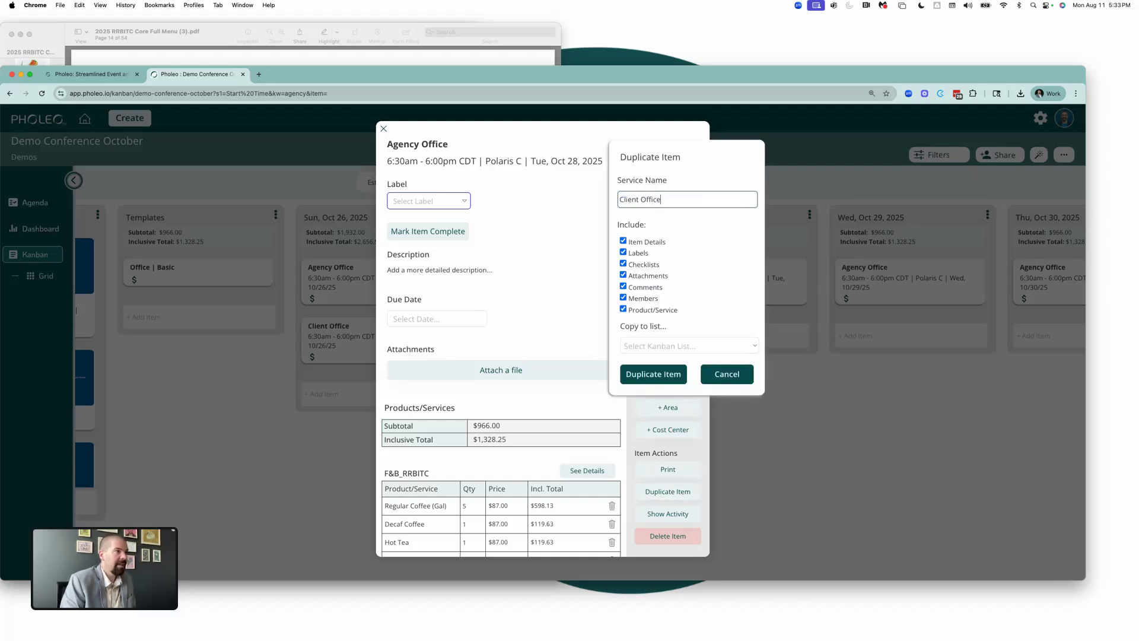
pyautogui.click(685, 346)
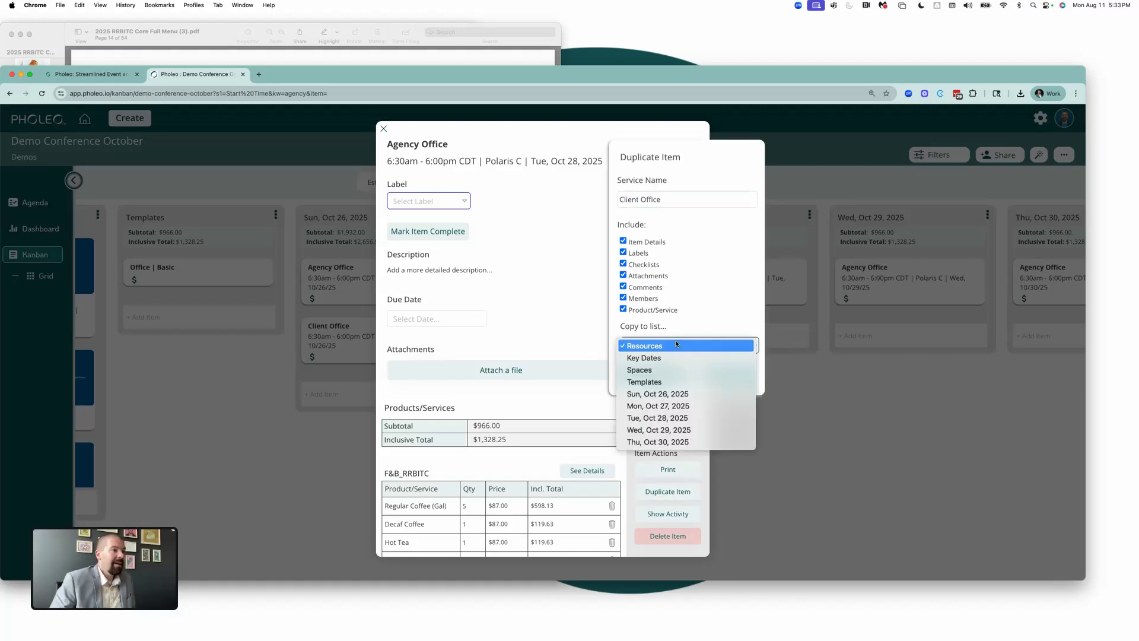
pyautogui.click(663, 414)
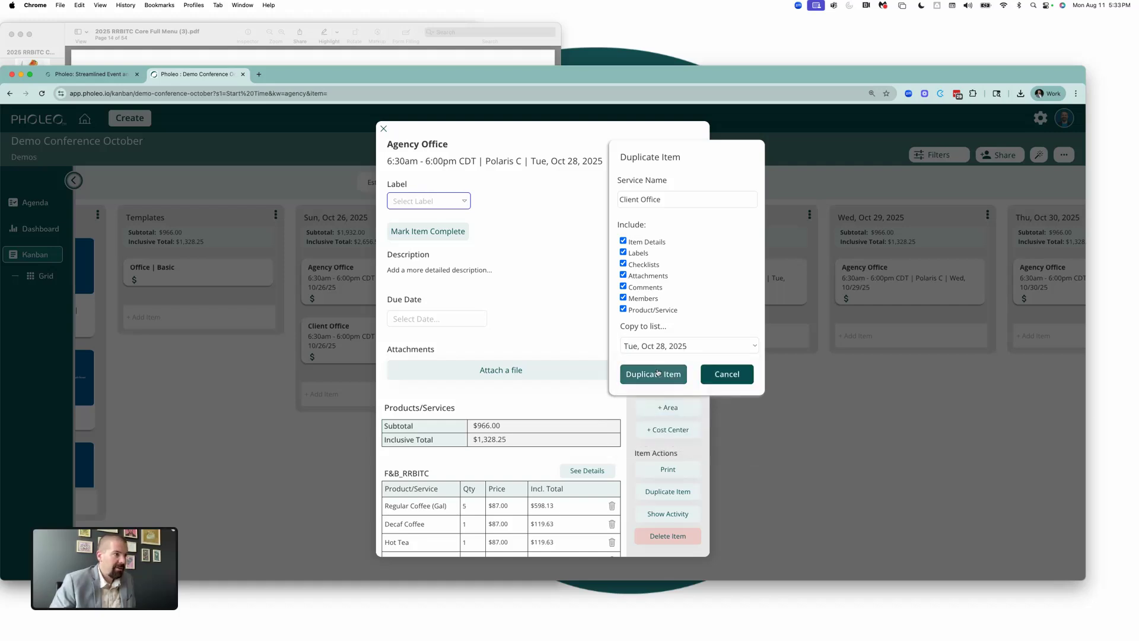
pyautogui.click(655, 374)
pyautogui.click(724, 397)
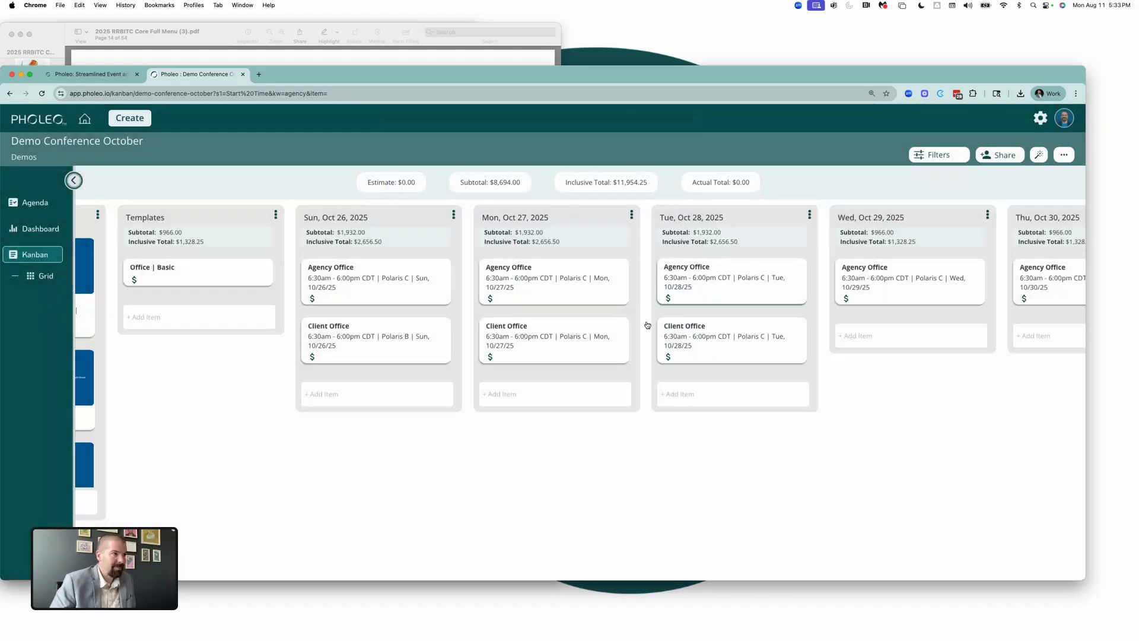
# - Duplicate the 10/29/25 Agency Office item as Client Office into the Tue, Oct 28, 2025 list, then close the original
pyautogui.hscroll(3, 724, 337)
pyautogui.click(722, 297)
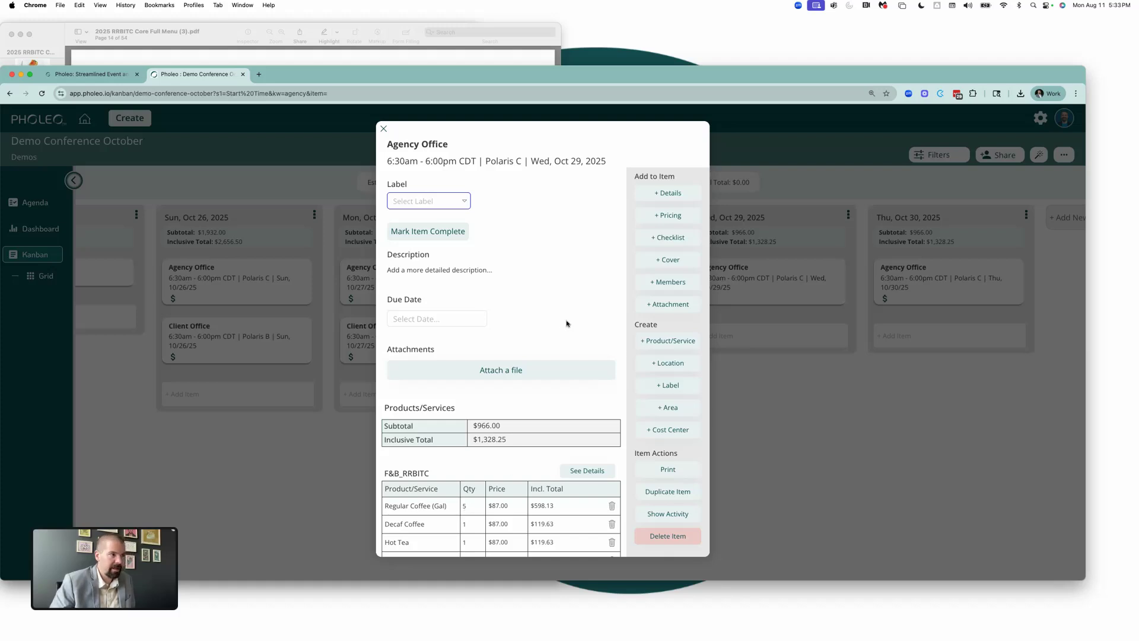
pyautogui.click(664, 494)
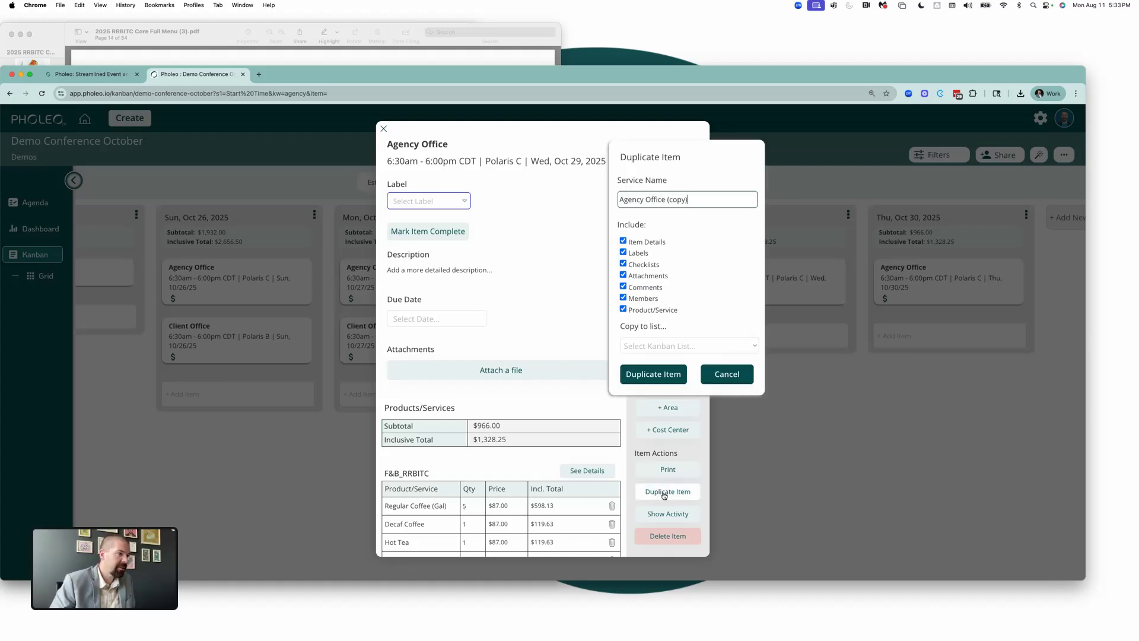
pyautogui.tripleClick(686, 200)
pyautogui.write('Client Office')
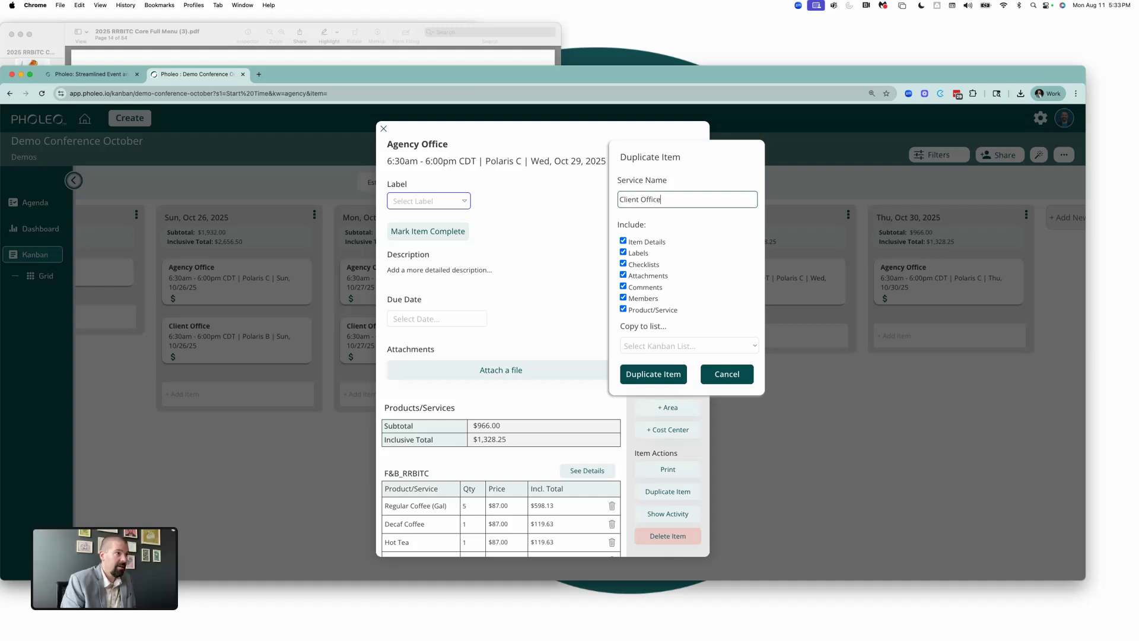
pyautogui.click(713, 346)
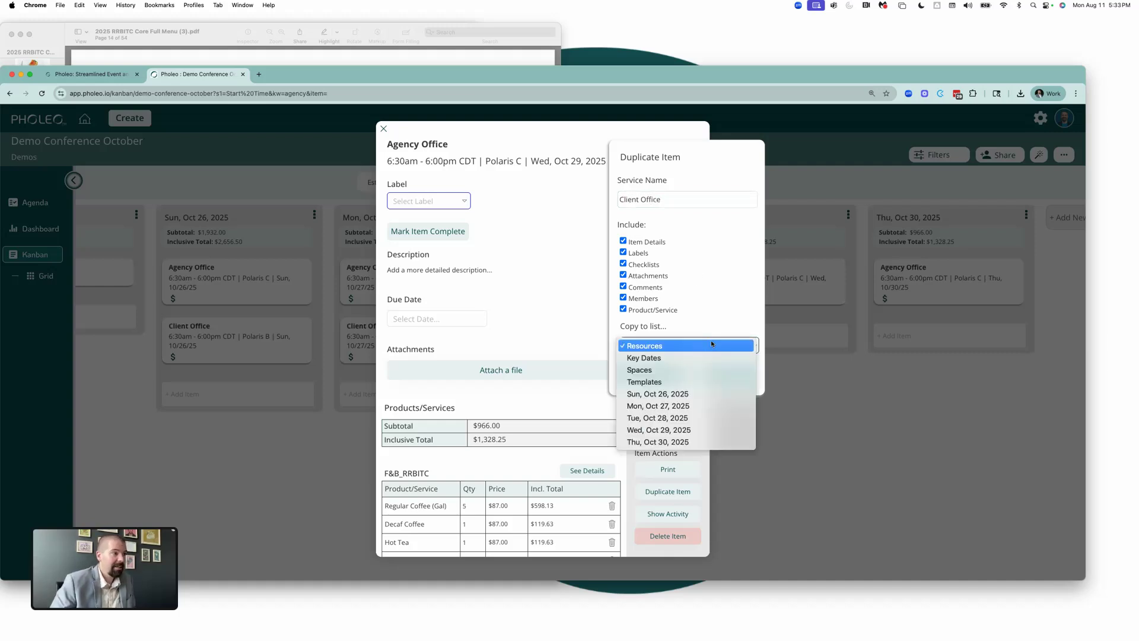
pyautogui.click(673, 422)
pyautogui.click(654, 374)
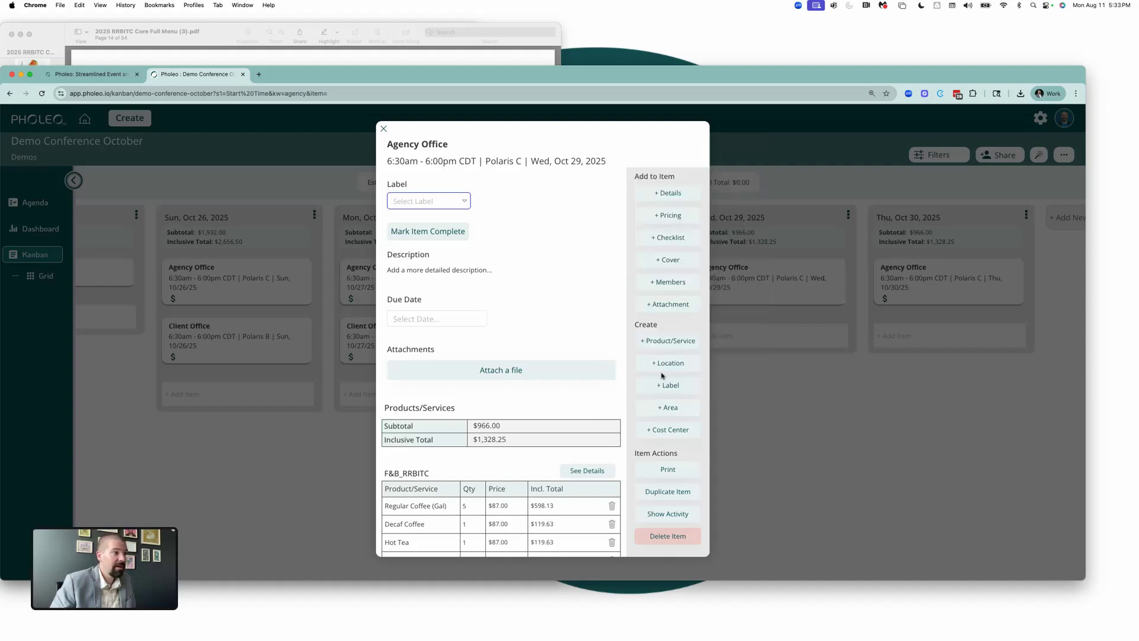
pyautogui.click(795, 369)
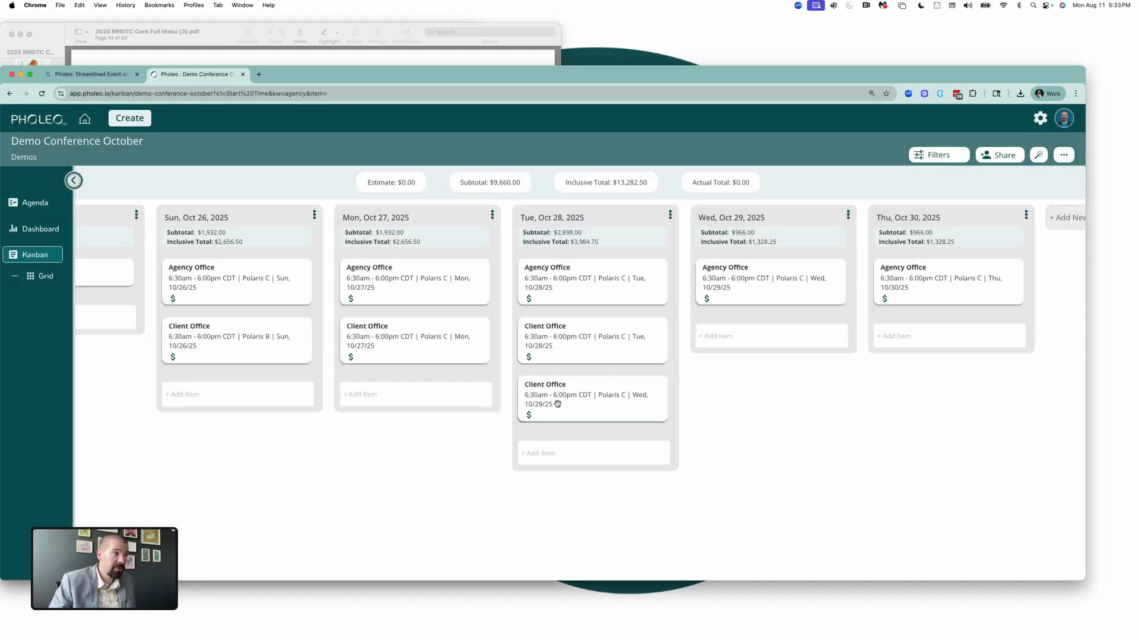
# - Move the 10/29/25 Client Office item into the Wed, Oct 29, 2025 list and check its start date without changing it
pyautogui.moveTo(559, 404); pyautogui.dragTo(732, 324)
pyautogui.click(732, 334)
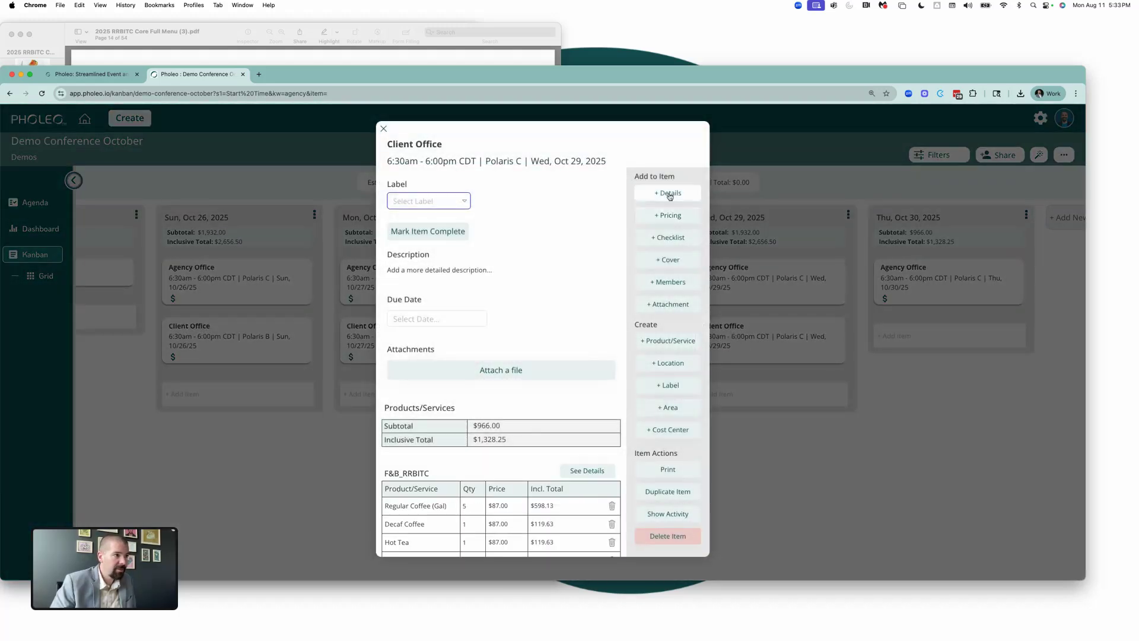
pyautogui.click(666, 191)
pyautogui.click(602, 362)
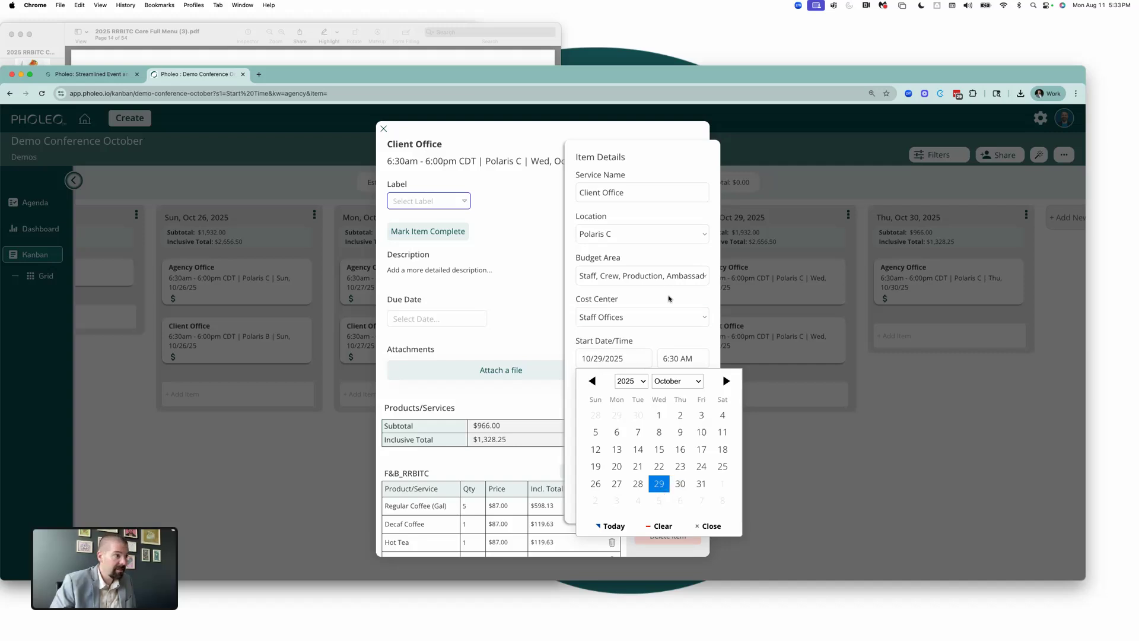
pyautogui.click(670, 297)
pyautogui.click(792, 419)
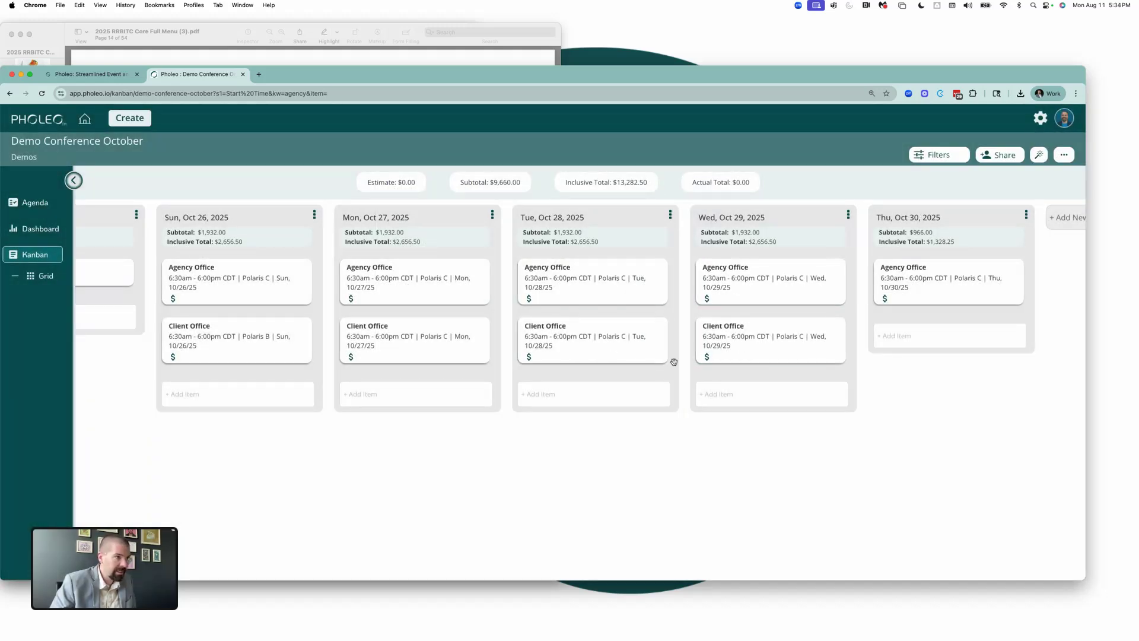
pyautogui.click(769, 342)
pyautogui.click(804, 429)
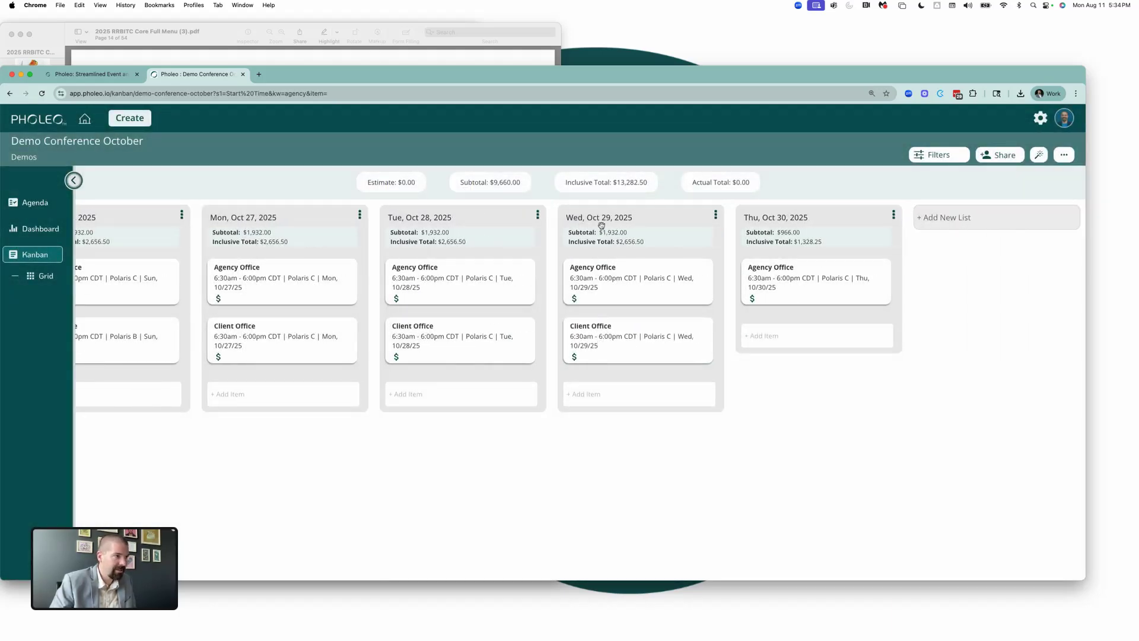
pyautogui.click(587, 344)
pyautogui.click(756, 400)
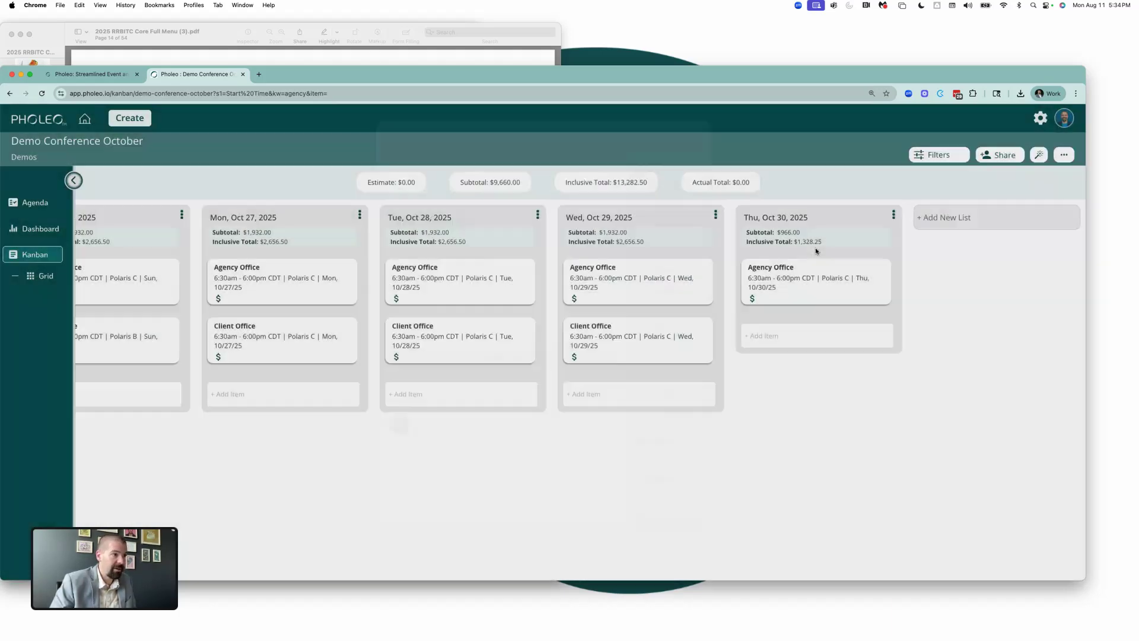
# - Duplicate the 10/30/25 Agency Office item as Client Office into the Thu, Oct 30, 2025 list, then close the original
pyautogui.click(805, 267)
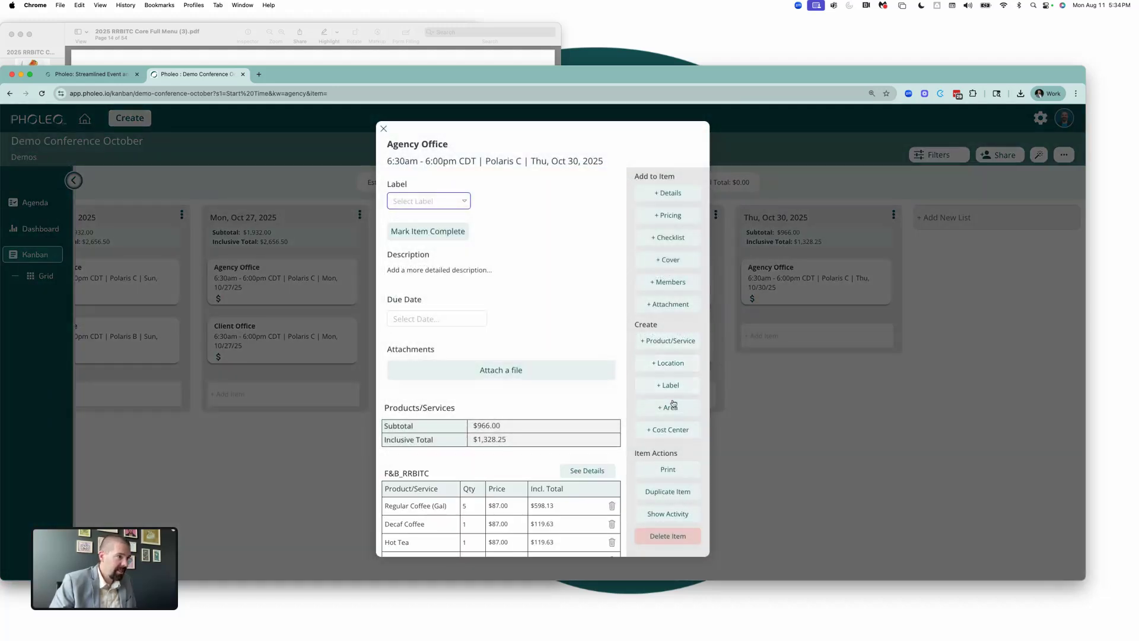
pyautogui.click(668, 492)
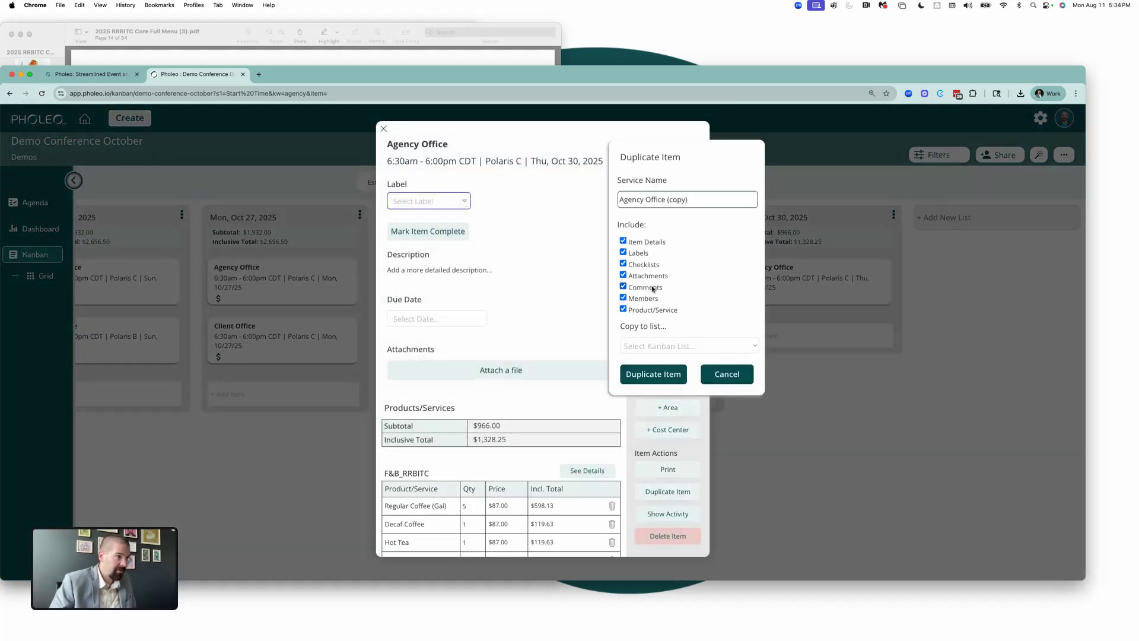
pyautogui.moveTo(689, 199); pyautogui.dragTo(593, 199)
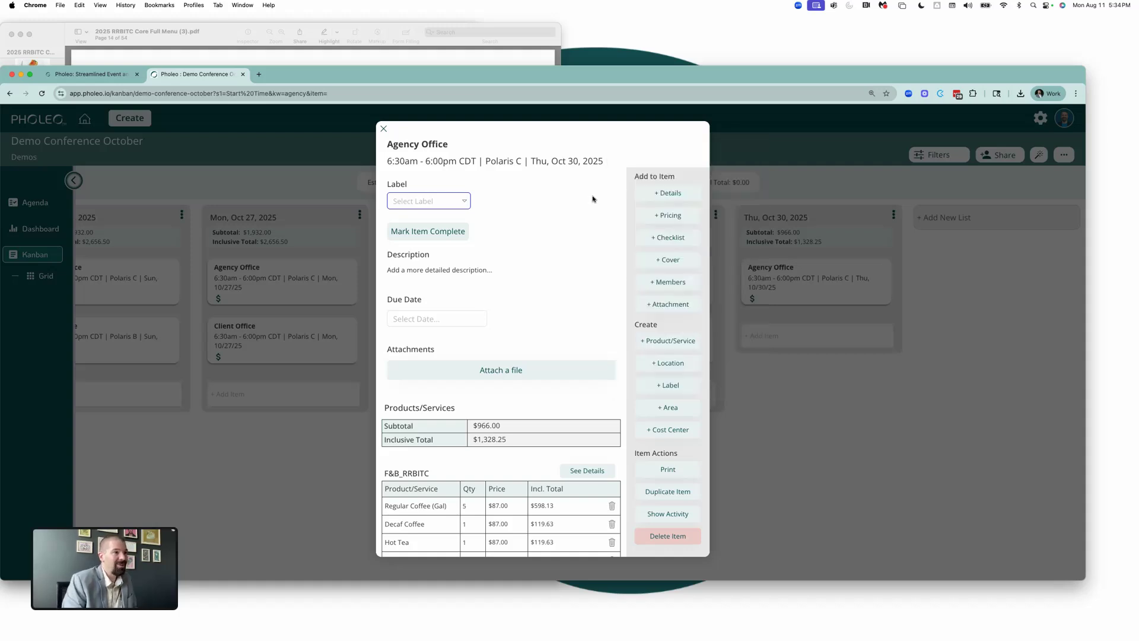
pyautogui.click(657, 493)
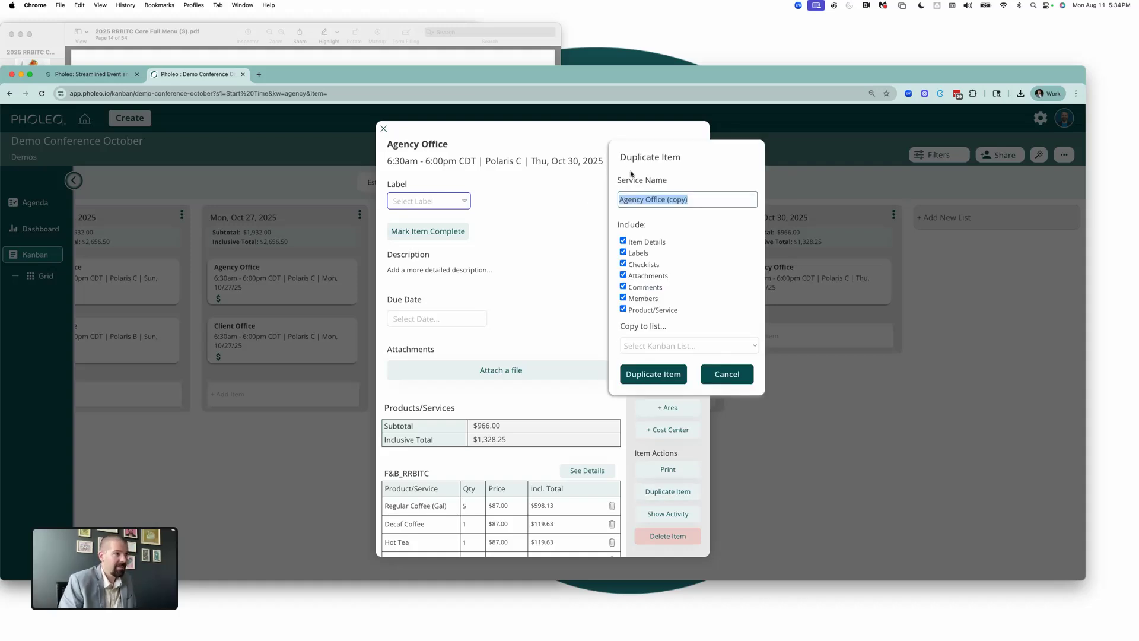
pyautogui.write('Client Office')
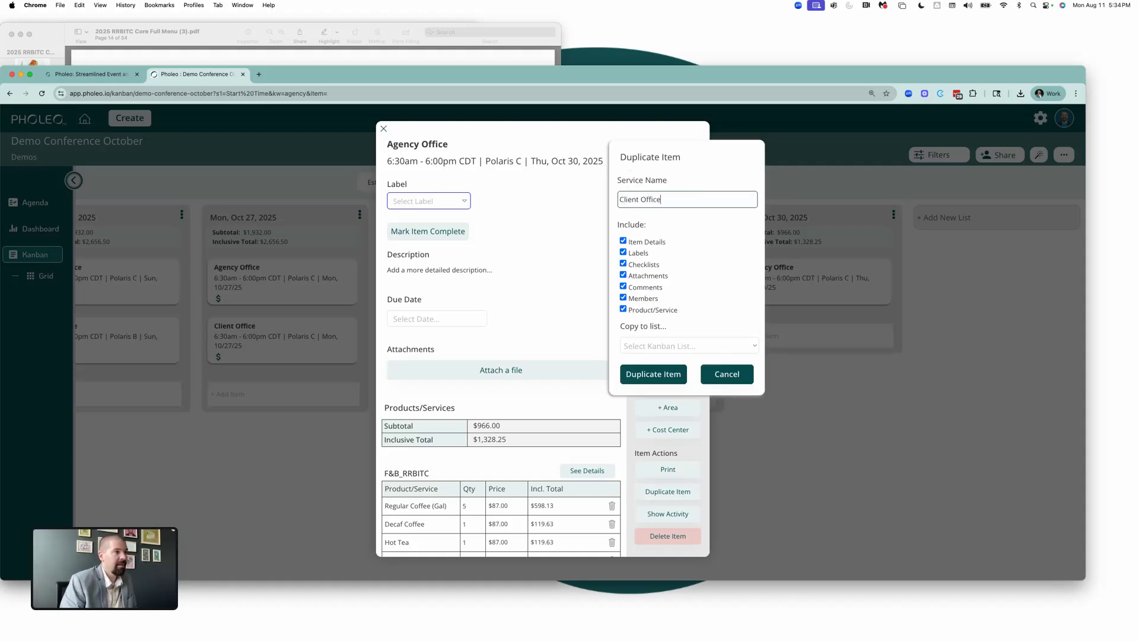
pyautogui.click(674, 345)
pyautogui.click(675, 446)
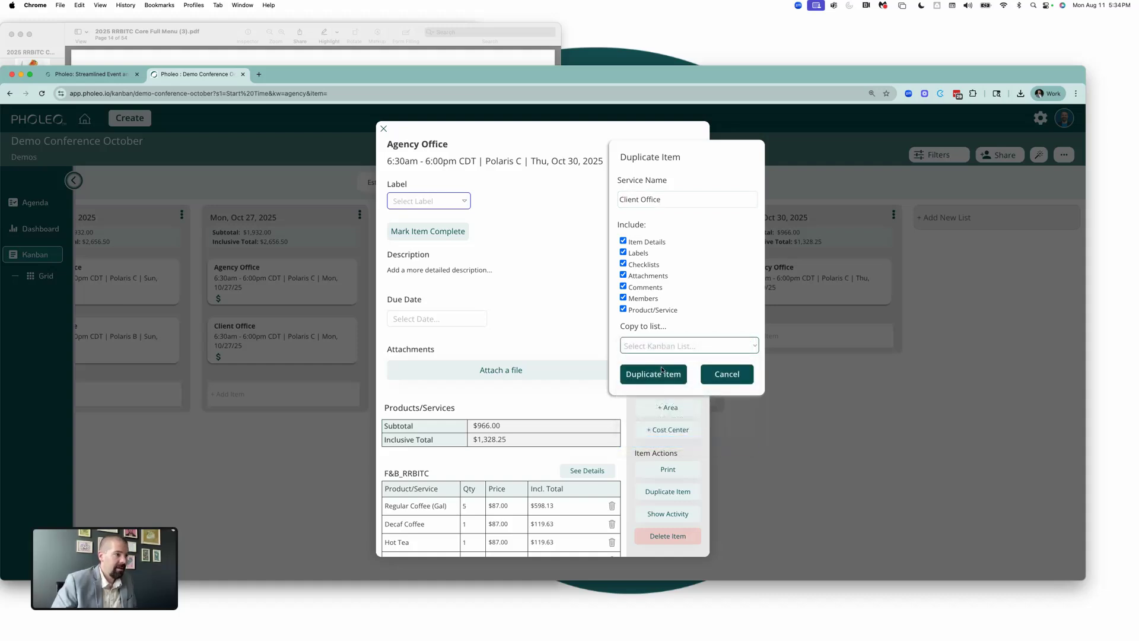
pyautogui.click(654, 374)
pyautogui.click(853, 403)
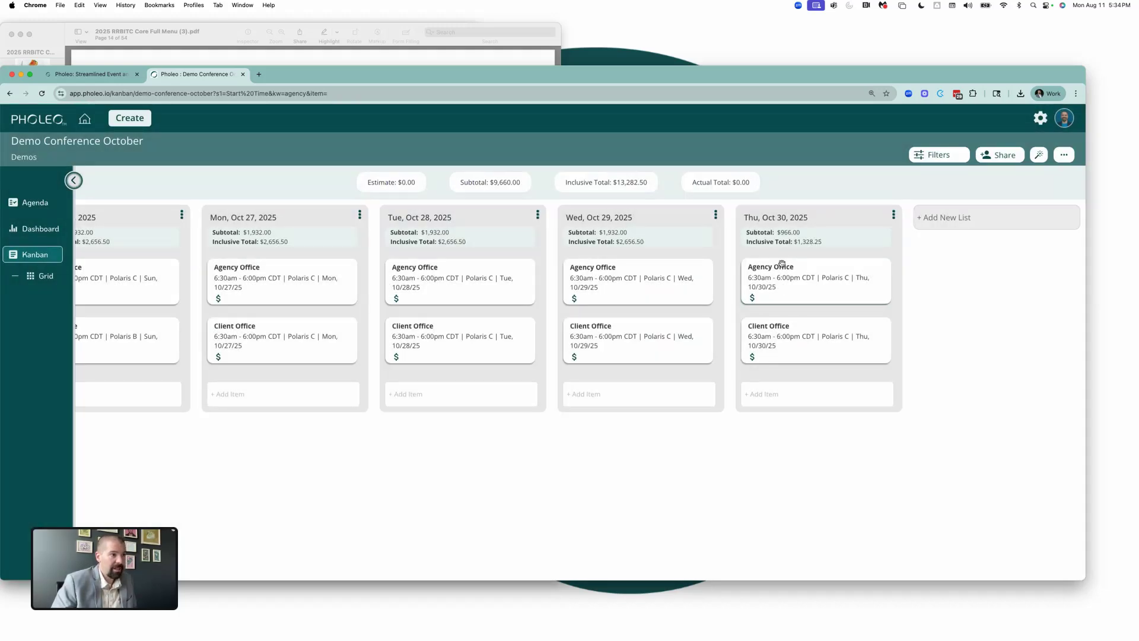
# - Set the end time of the 10/30/25 Agency Office item to 12:00 PM, then save and close it
pyautogui.click(794, 284)
pyautogui.click(672, 192)
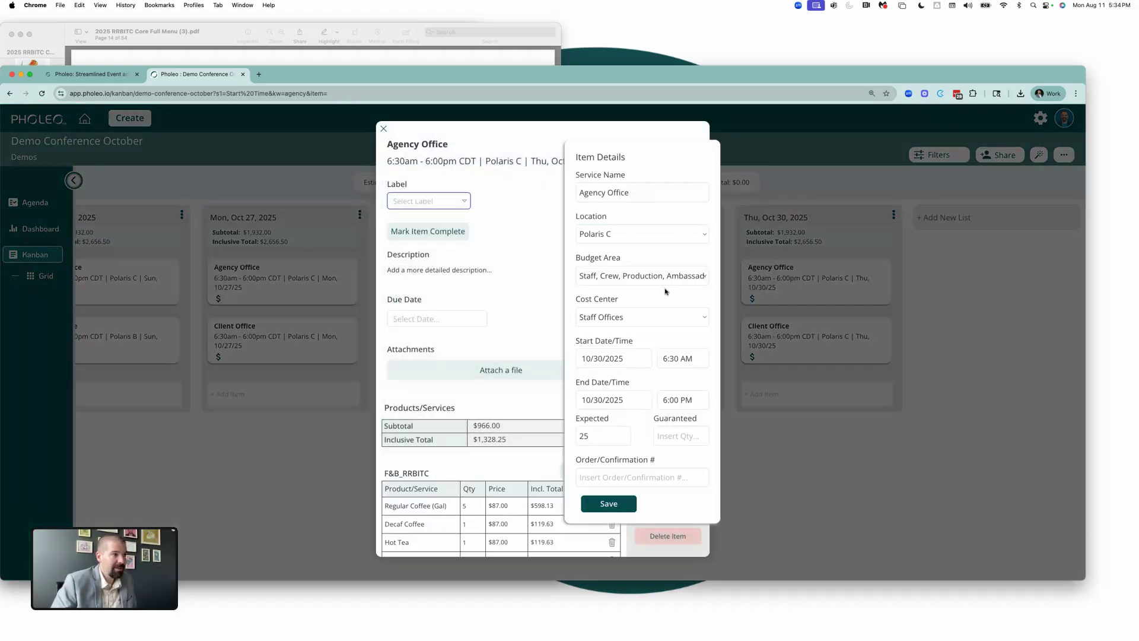
pyautogui.click(668, 401)
pyautogui.scroll(10, 635, 265)
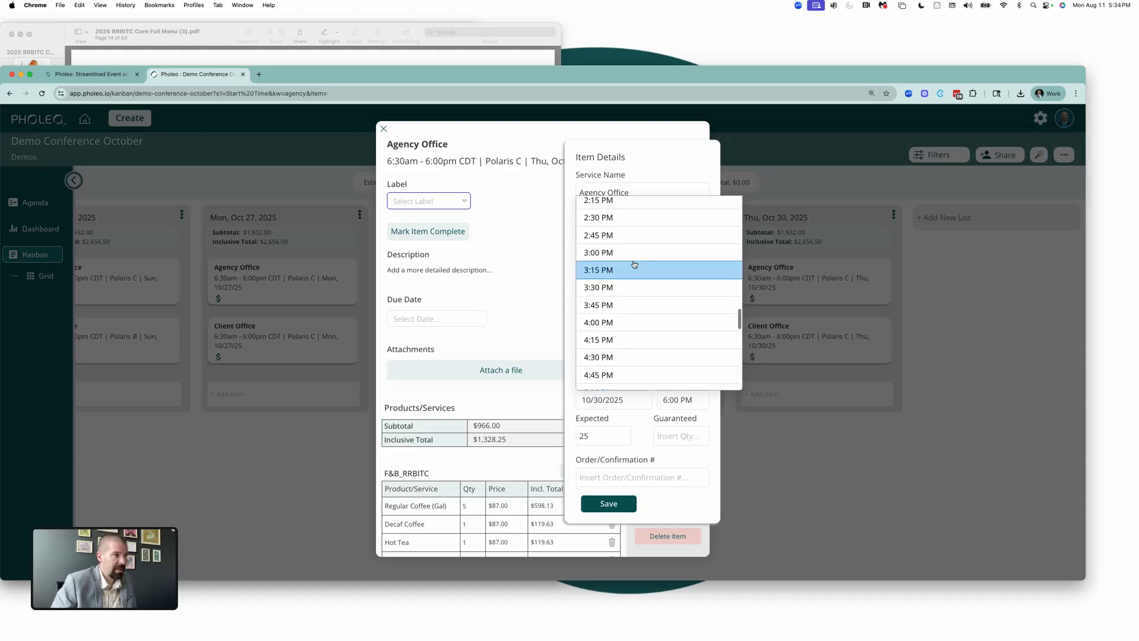
pyautogui.scroll(2, 614, 224)
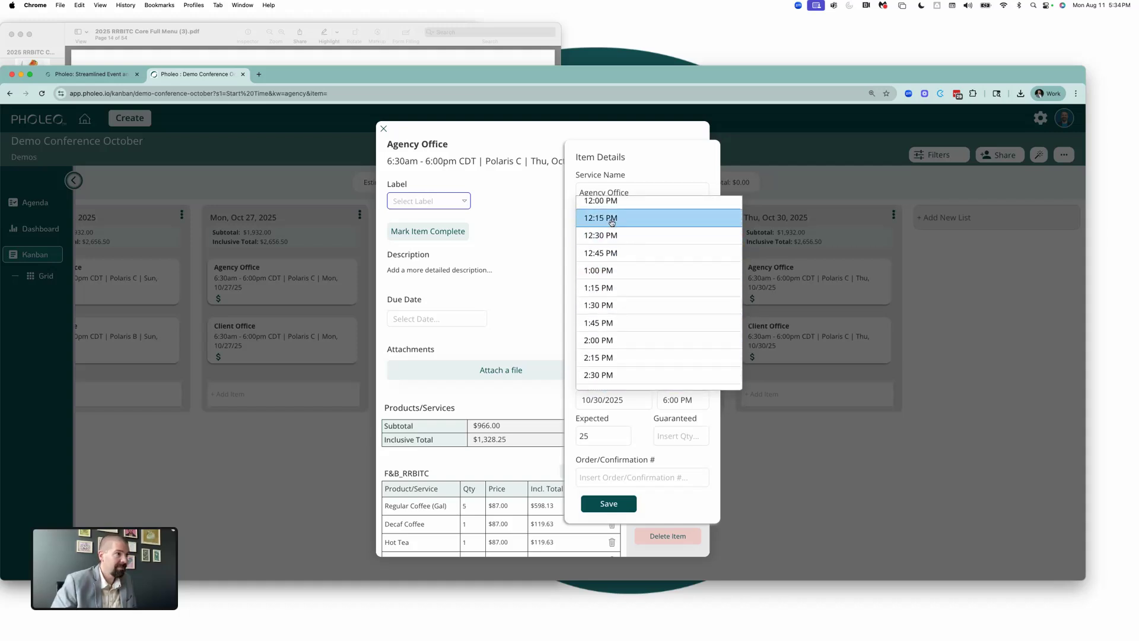
pyautogui.click(613, 201)
pyautogui.click(618, 506)
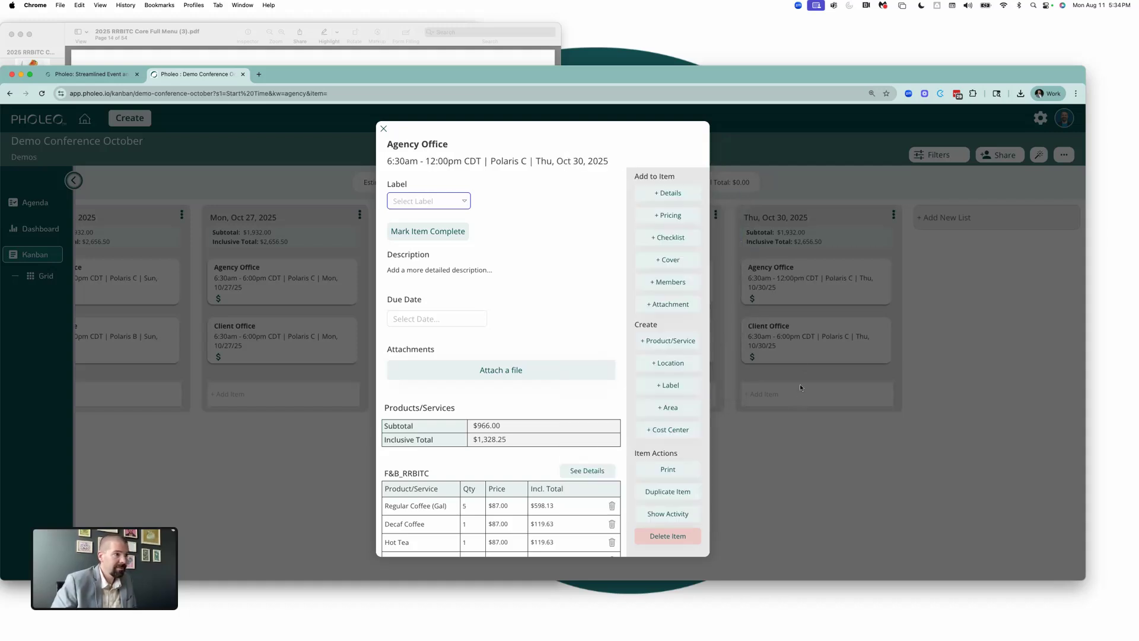
pyautogui.click(781, 334)
# - Set the end time of the 10/30/25 Client Office item to 12:00 PM and save it
pyautogui.click(781, 334)
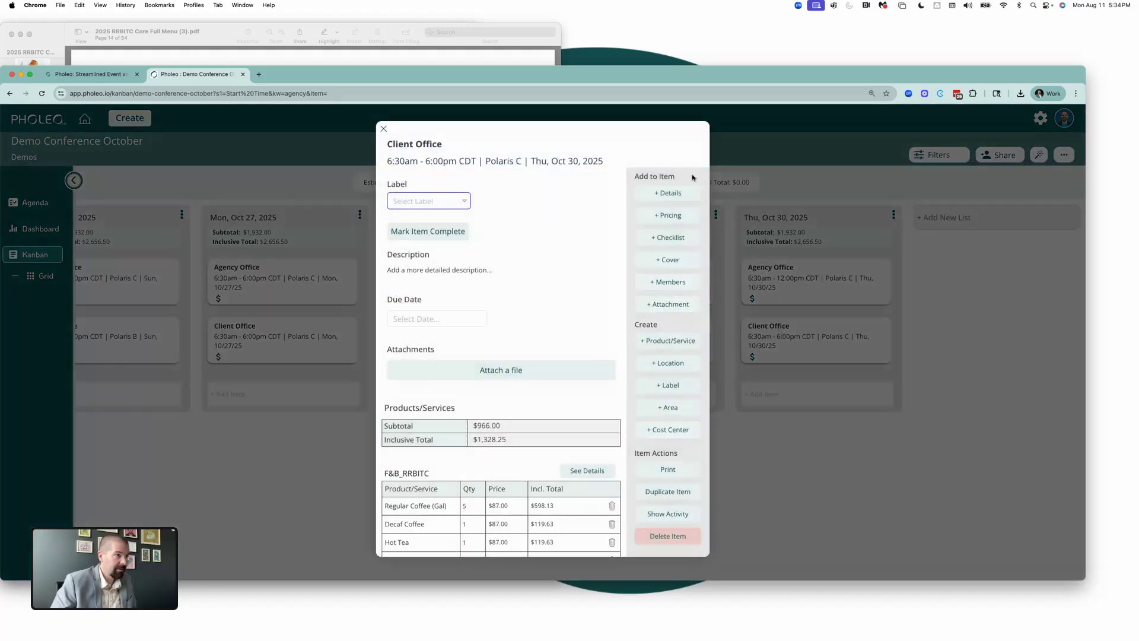
pyautogui.click(671, 192)
pyautogui.click(678, 401)
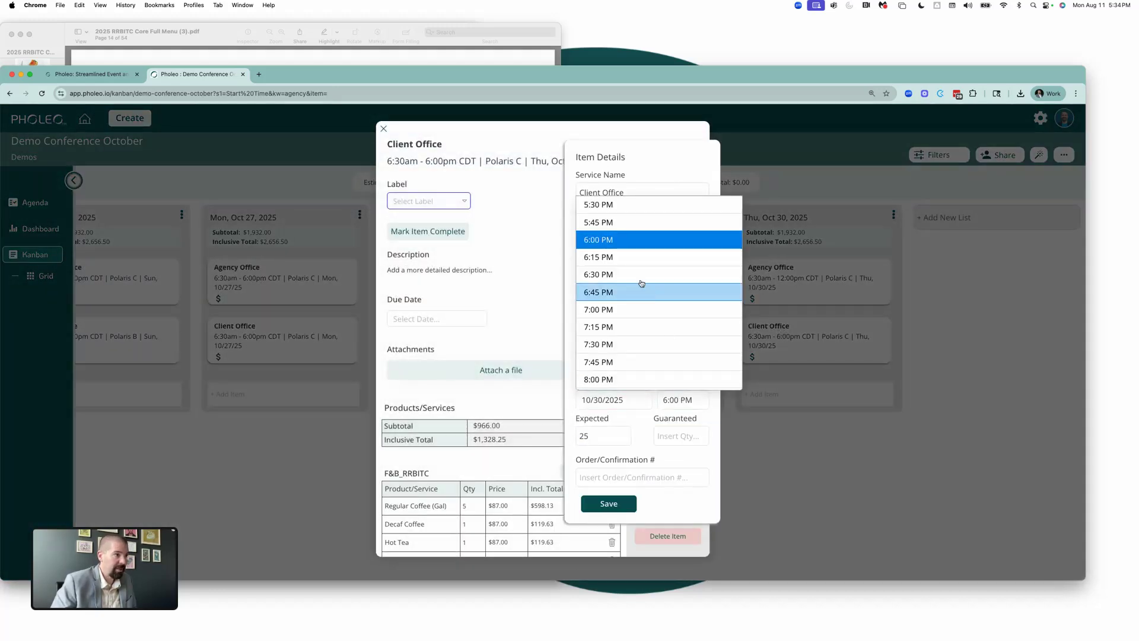
pyautogui.scroll(3, 642, 285)
pyautogui.scroll(5, 638, 284)
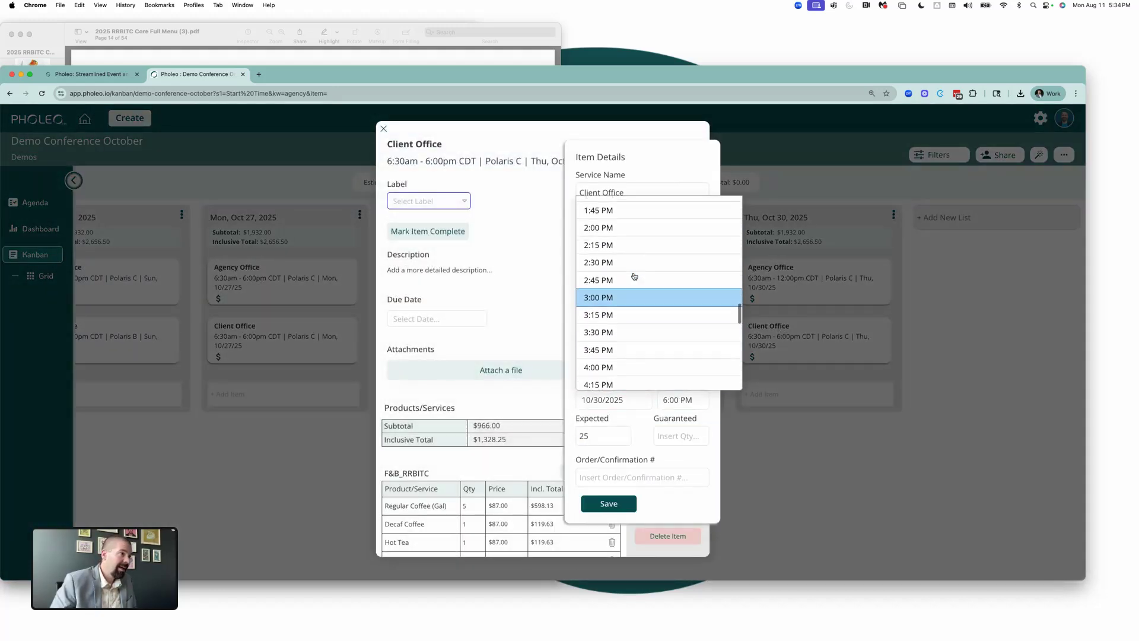
pyautogui.scroll(5, 625, 255)
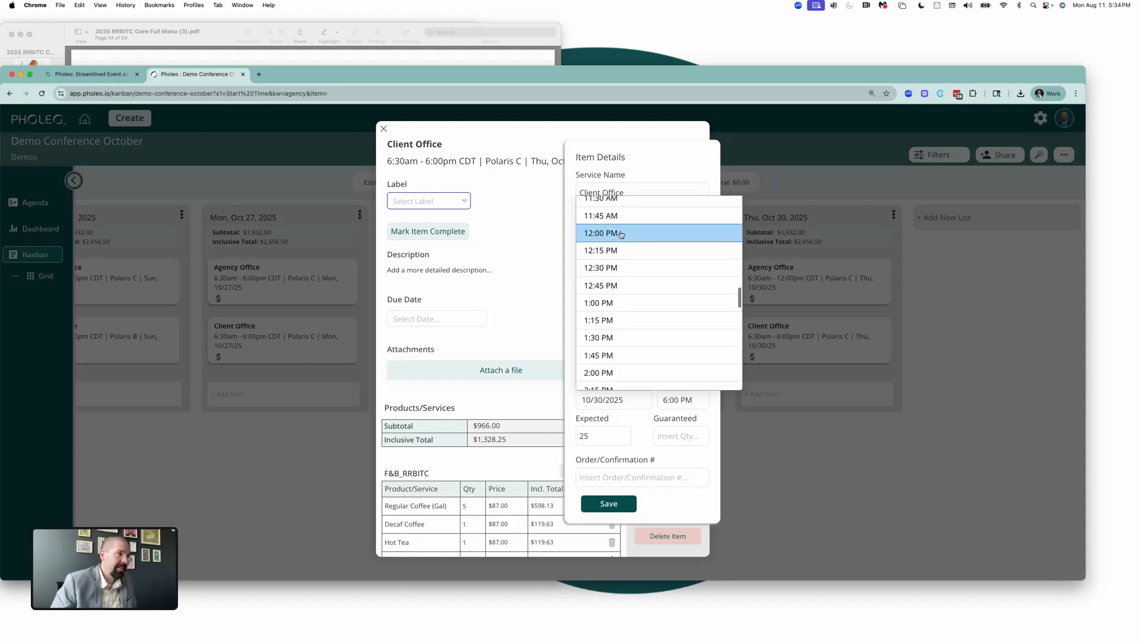
pyautogui.click(627, 232)
pyautogui.click(609, 503)
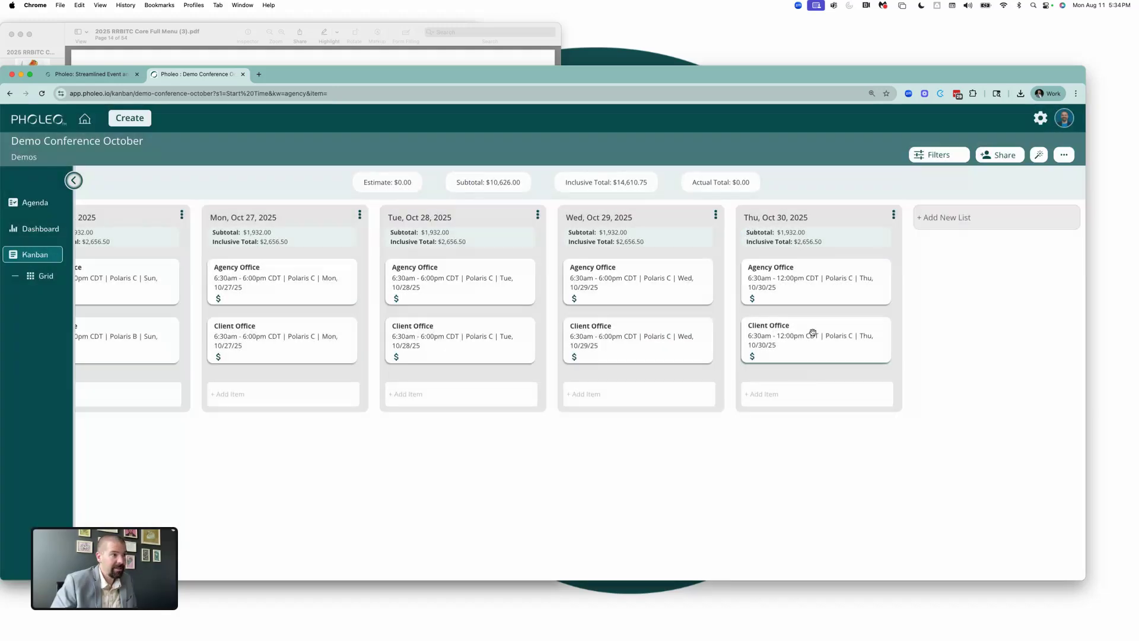
# - Reopen the 10/30/25 Client Office item and review its F&B_RRBITC products and quantities
pyautogui.click(804, 351)
pyautogui.scroll(-2, 501, 356)
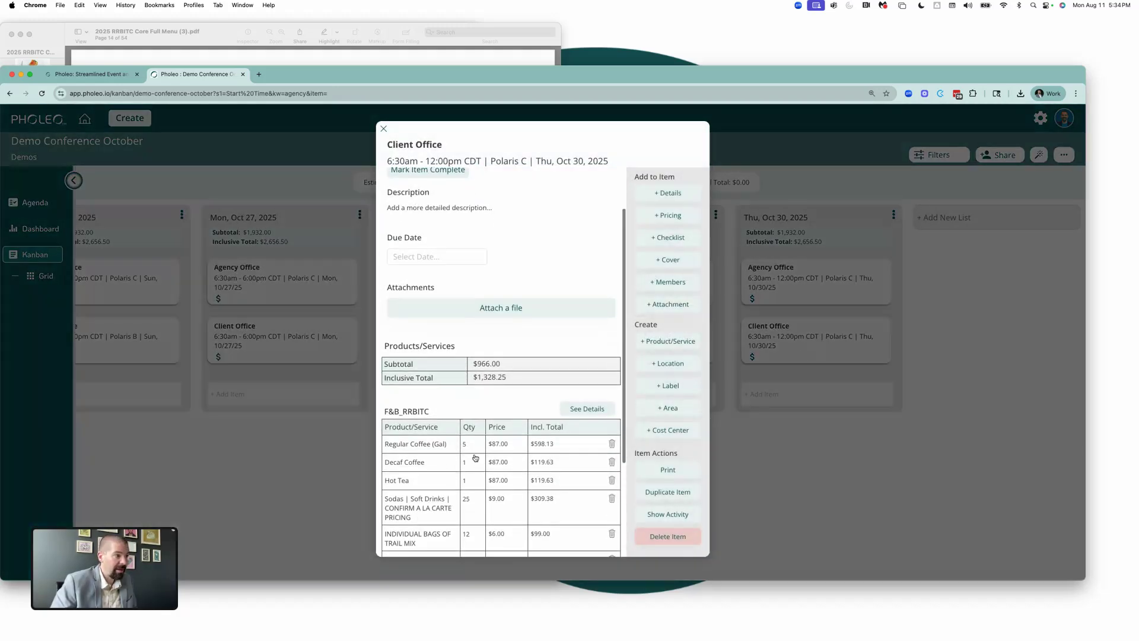
# - In the October 30 Client Office item, set the quantities to 3 for regular coffee and 12 for sodas and soft drinks
pyautogui.click(474, 442)
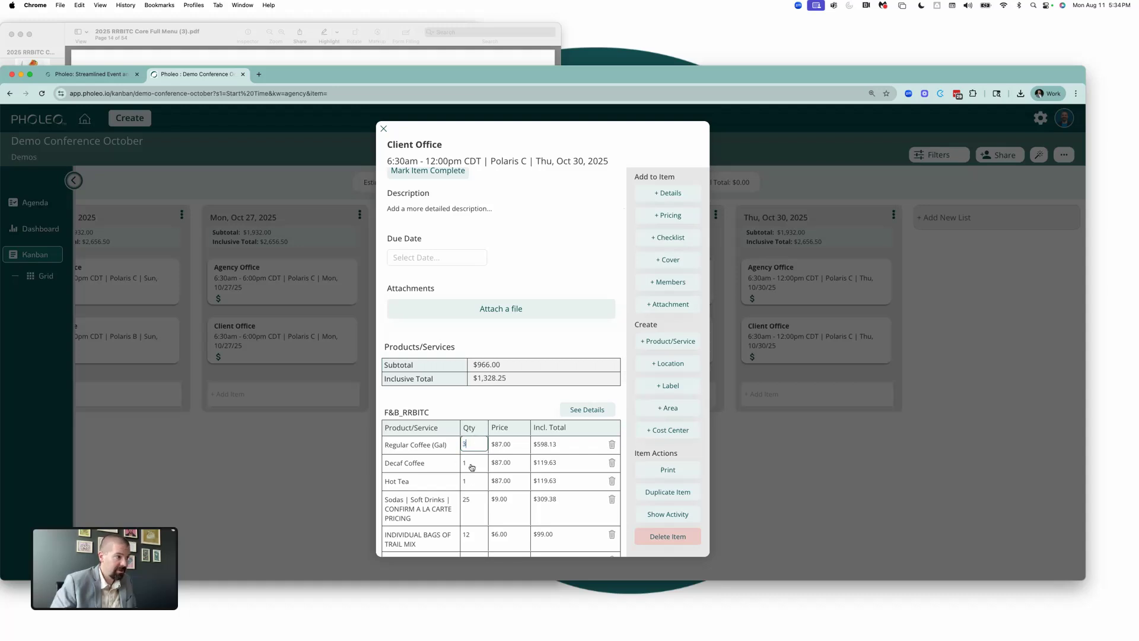
pyautogui.write('3')
pyautogui.click(469, 501)
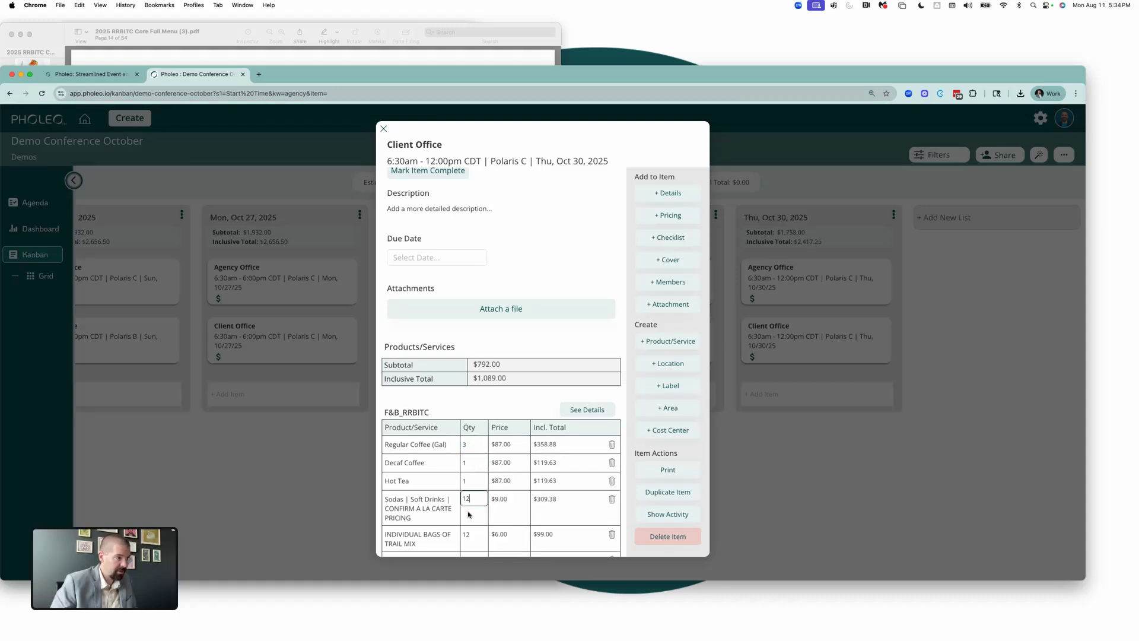
pyautogui.write('12')
# - Set the trail mix and the potato chips, pretzels or popcorn quantities to 6 each, and close the Client Office item
pyautogui.scroll(-2, 469, 536)
pyautogui.click(472, 474)
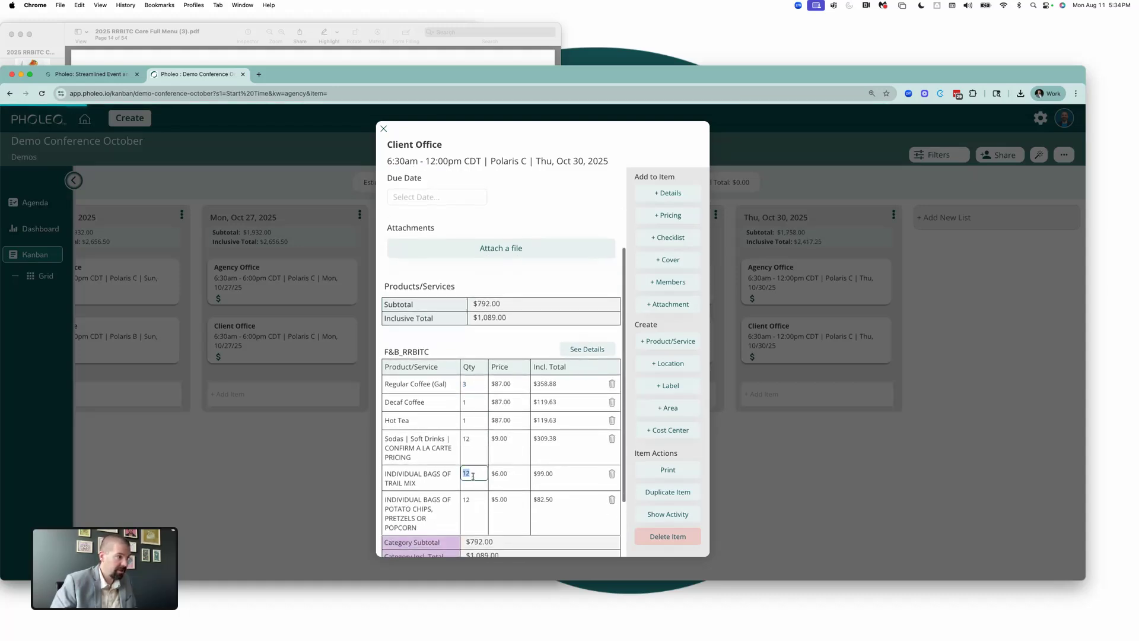
pyautogui.write('6')
pyautogui.click(468, 500)
pyautogui.write('6')
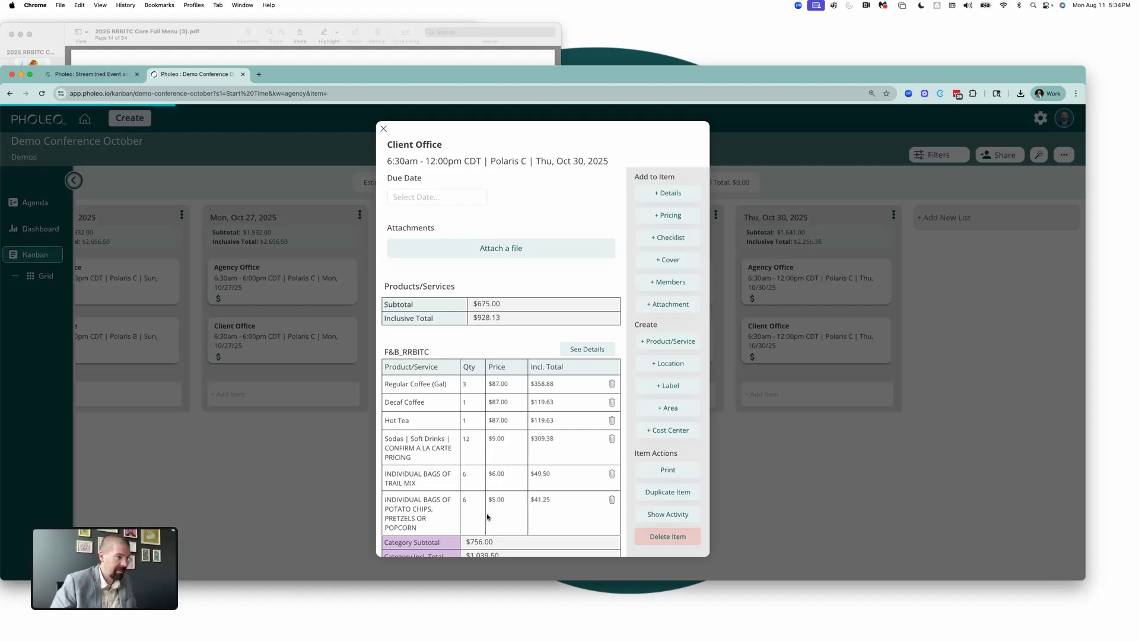
pyautogui.click(808, 290)
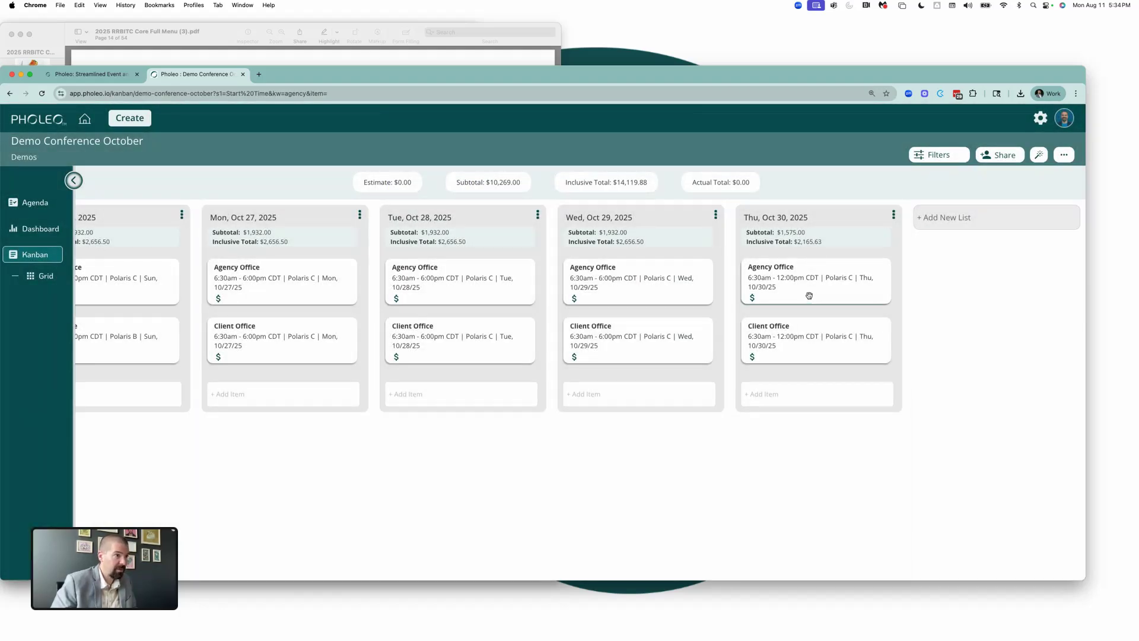
# - In the October 30 Agency Office item, set the quantities to 3 for regular coffee and 12 for sodas and soft drinks
pyautogui.click(808, 294)
pyautogui.click(469, 451)
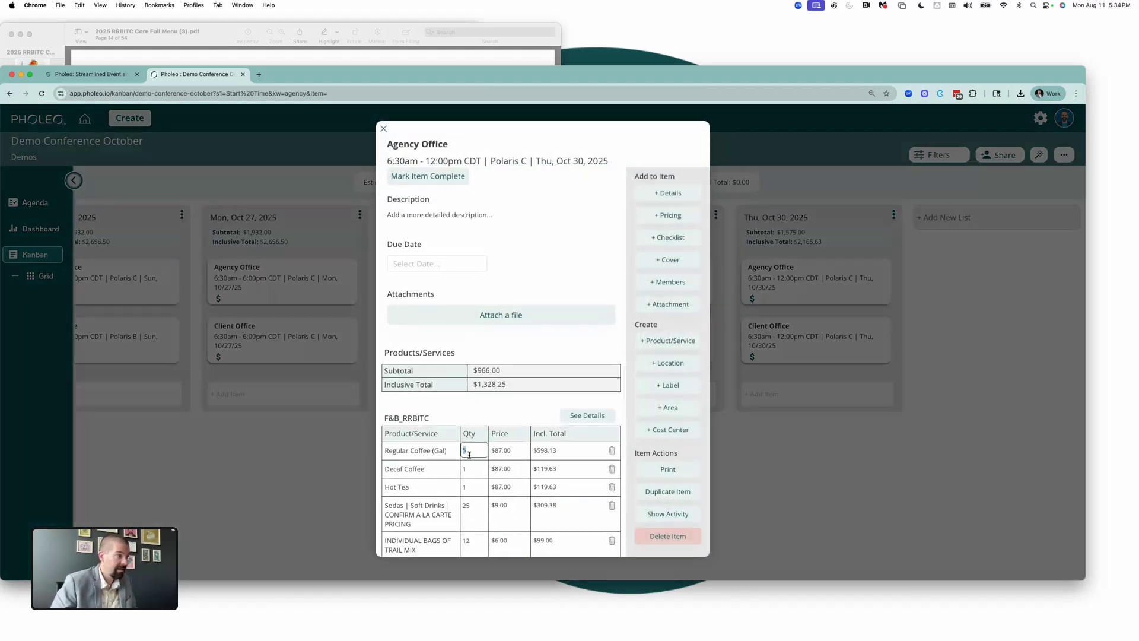
pyautogui.click(471, 505)
pyautogui.write('1')
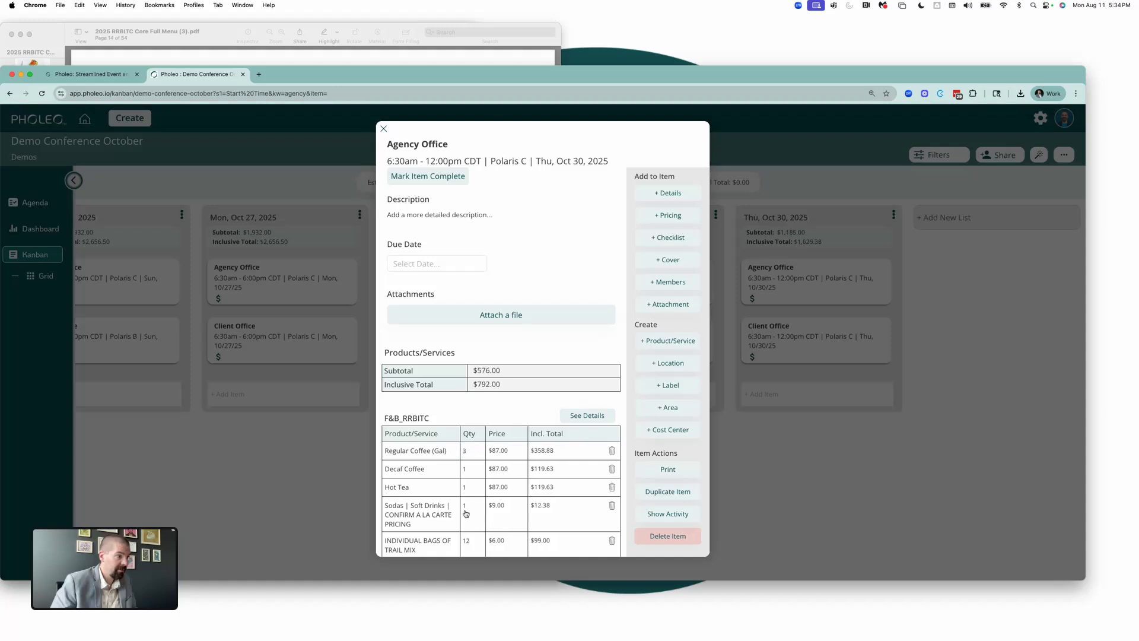
pyautogui.write('2')
# - Set the Agency Office trail mix and potato chips, pretzels or popcorn quantities to 6 each, and close the item
pyautogui.click(469, 536)
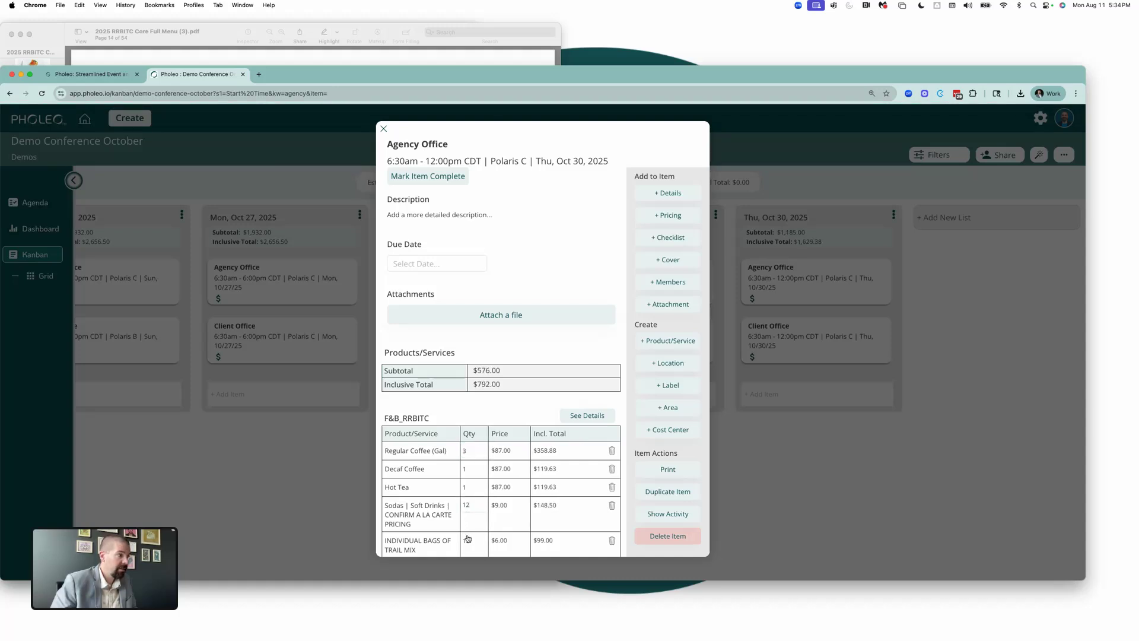
pyautogui.scroll(-2, 475, 457)
pyautogui.click(466, 470)
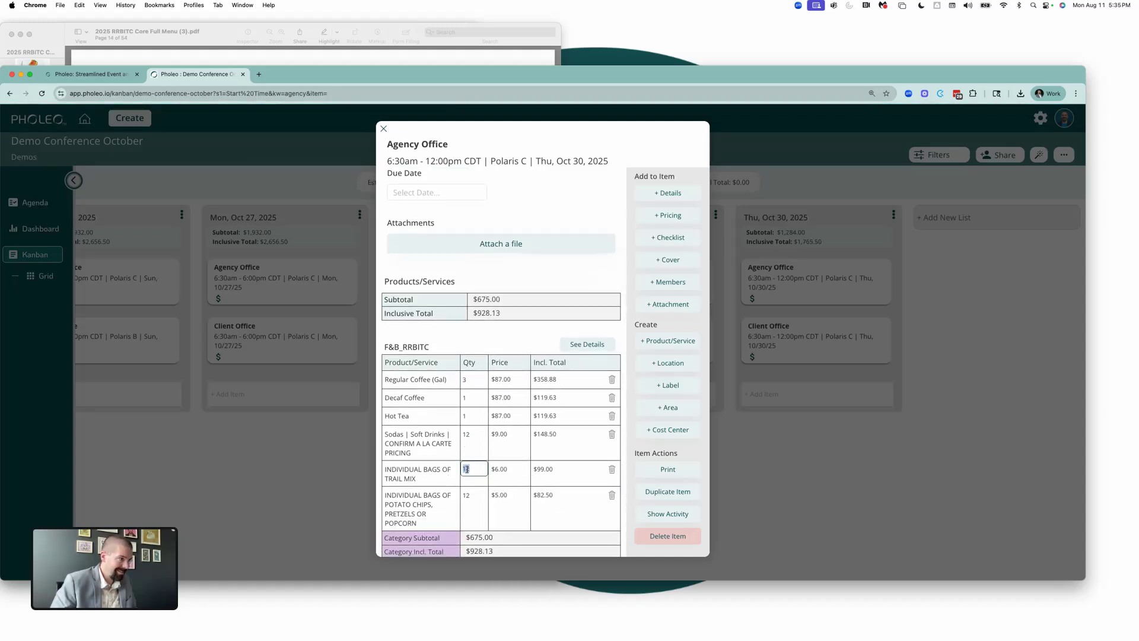
pyautogui.write('6')
pyautogui.click(469, 495)
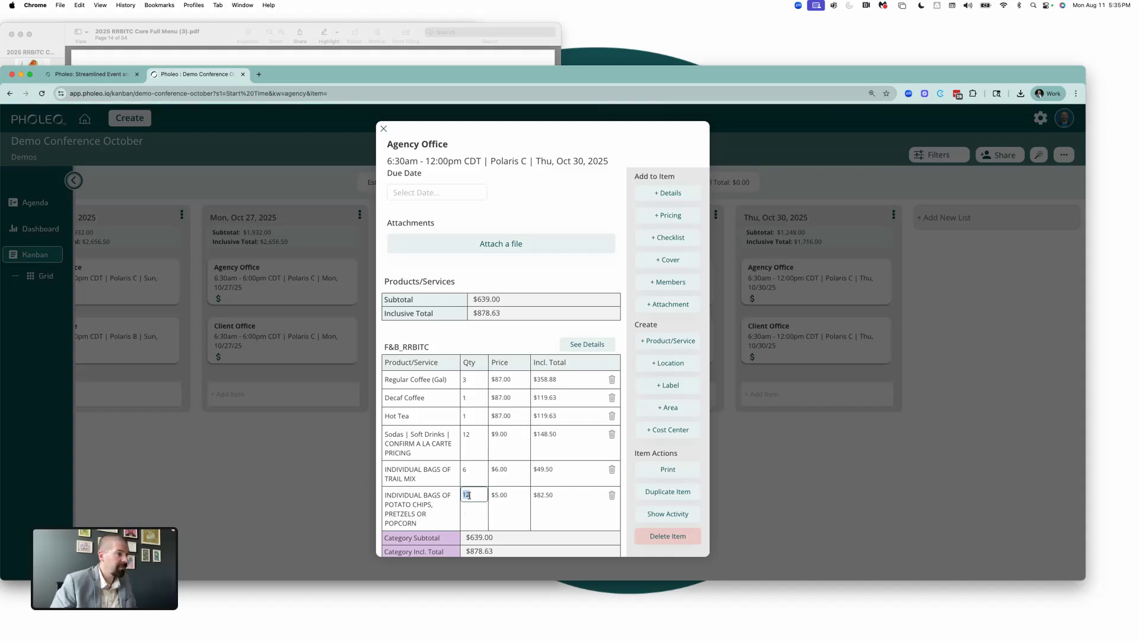
pyautogui.click(756, 493)
pyautogui.hscroll(-5, 724, 330)
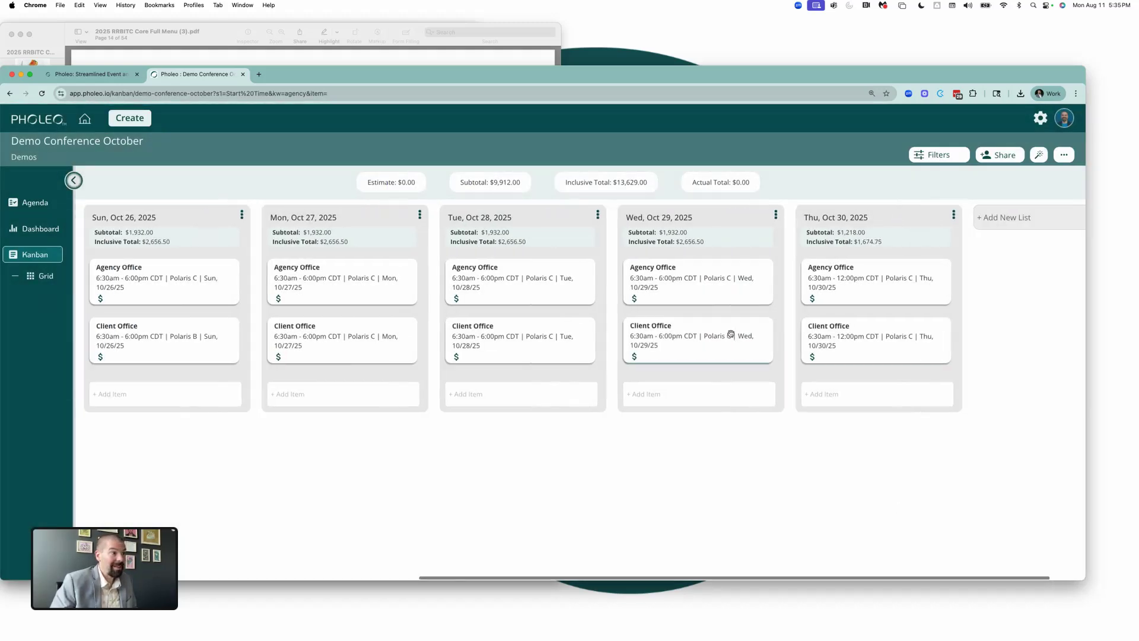
pyautogui.hscroll(-2, 723, 331)
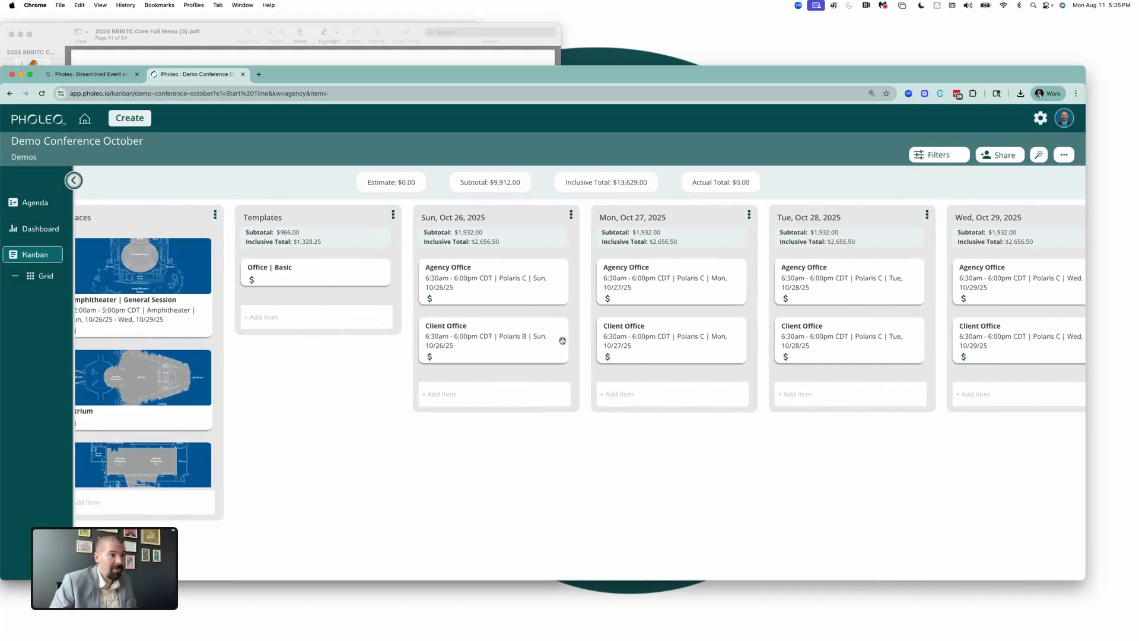
pyautogui.hscroll(5, 724, 318)
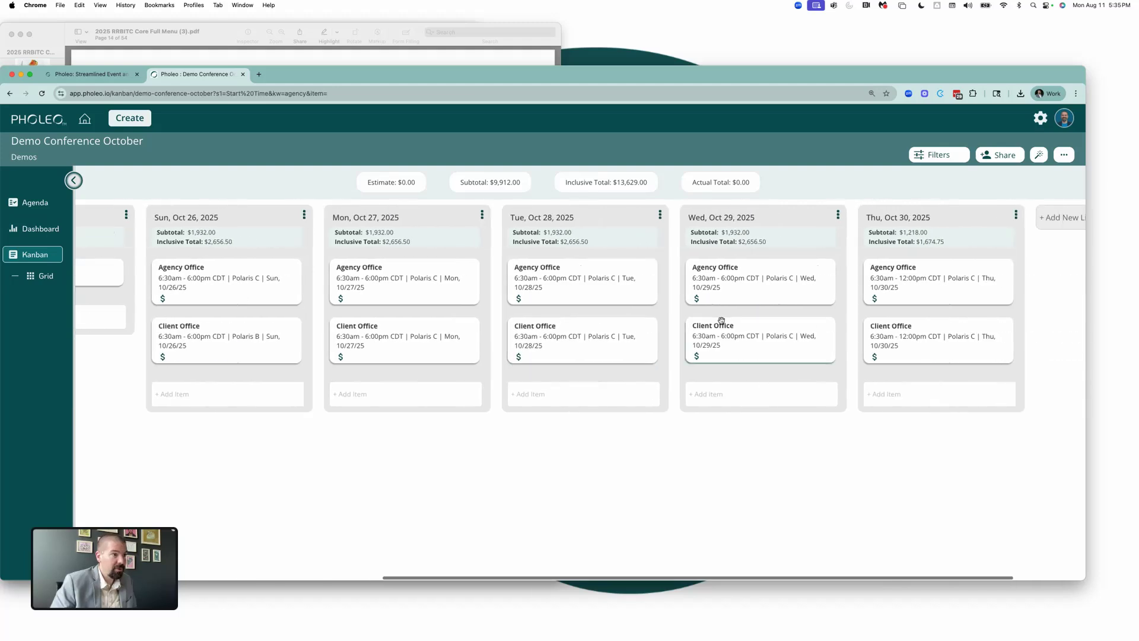
pyautogui.hscroll(-7, 665, 315)
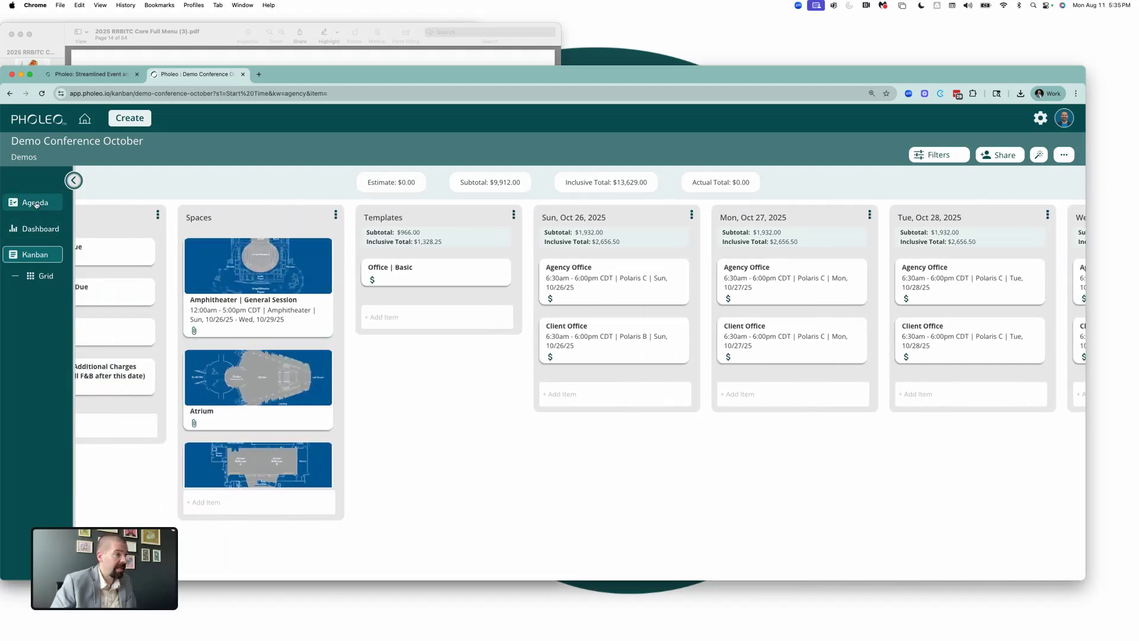
# - In the agenda view, create an orange label titled "Pending" for the October 26 Agency Office item
pyautogui.click(36, 203)
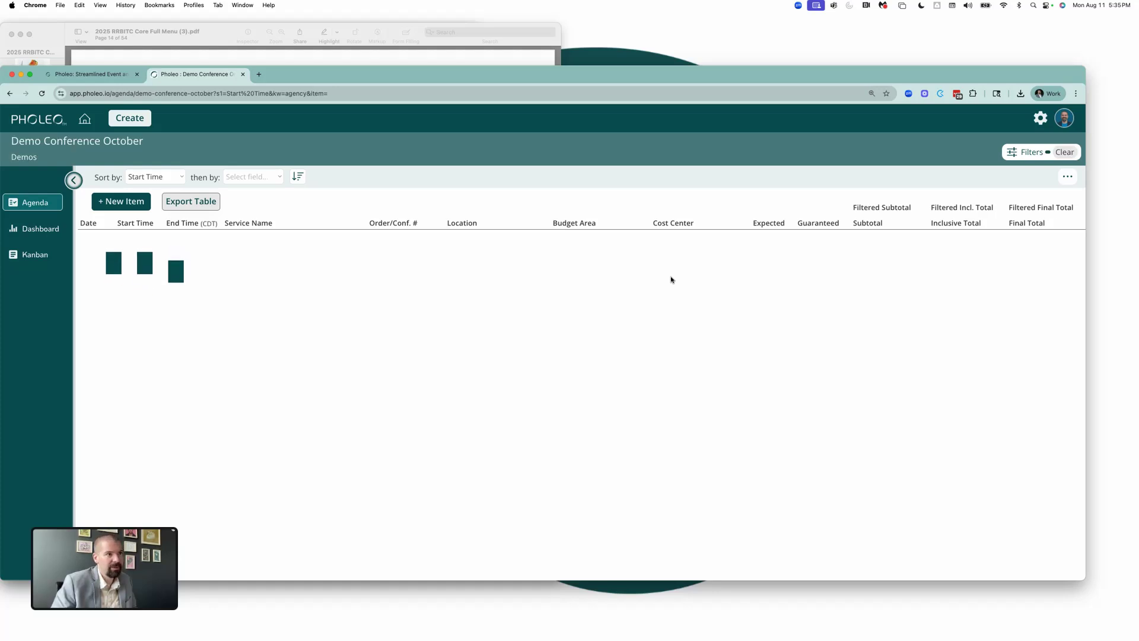
pyautogui.hscroll(4, 866, 277)
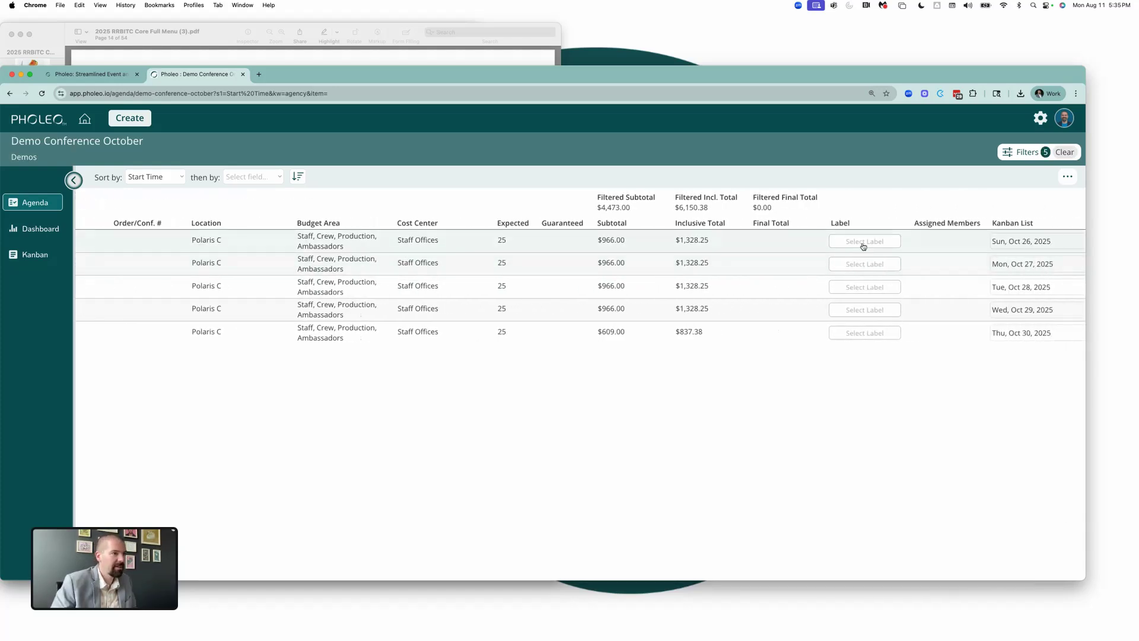
pyautogui.click(864, 244)
pyautogui.click(886, 288)
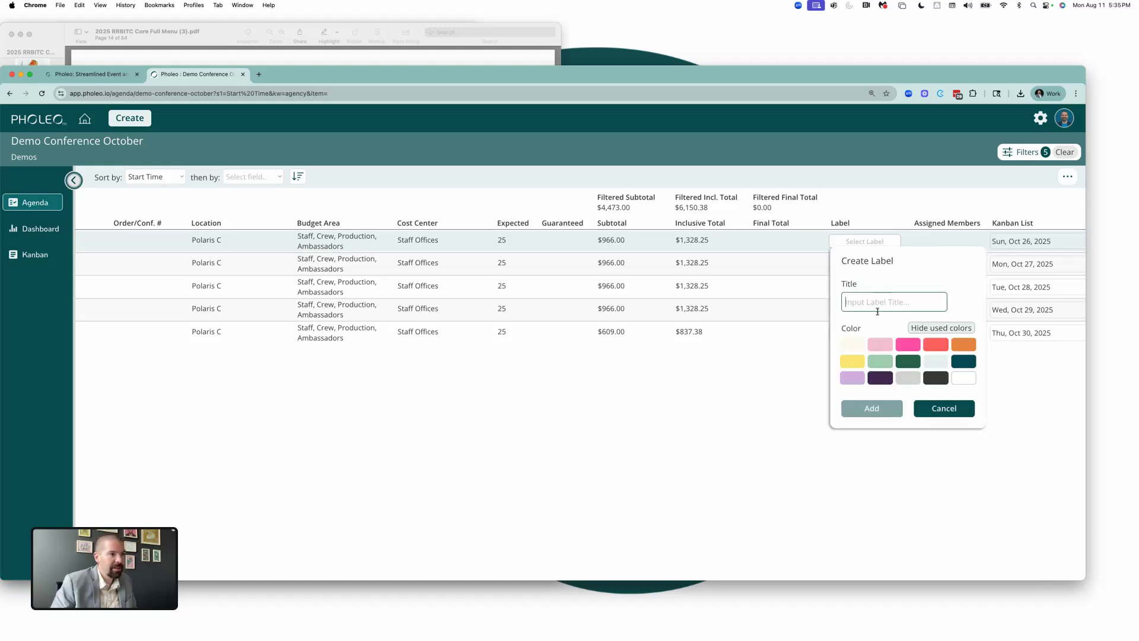
pyautogui.click(963, 345)
pyautogui.write('Pen')
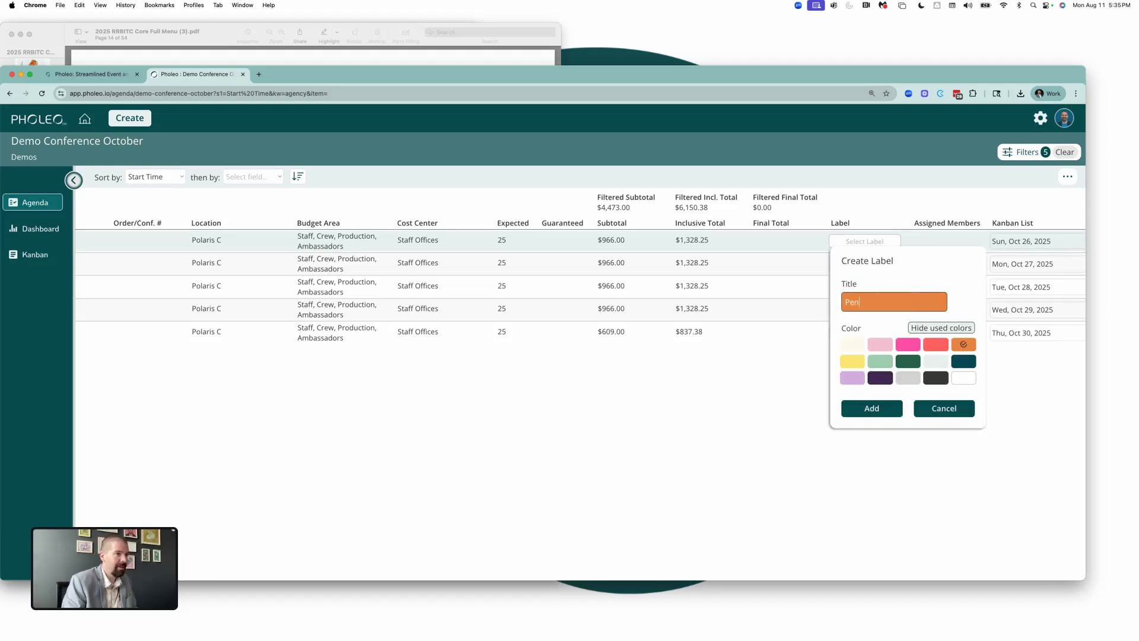
pyautogui.write('ding')
pyautogui.press('Return')
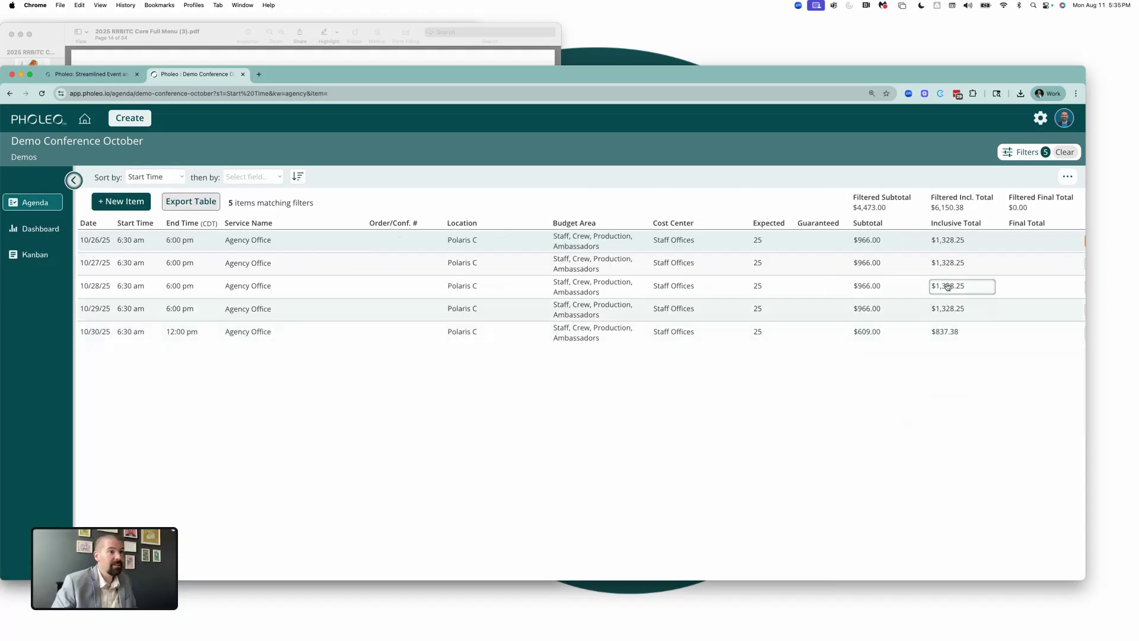
# - Create a light green label titled "Ready For Processing" for the October 27 Agency Office item
pyautogui.hscroll(5, 942, 287)
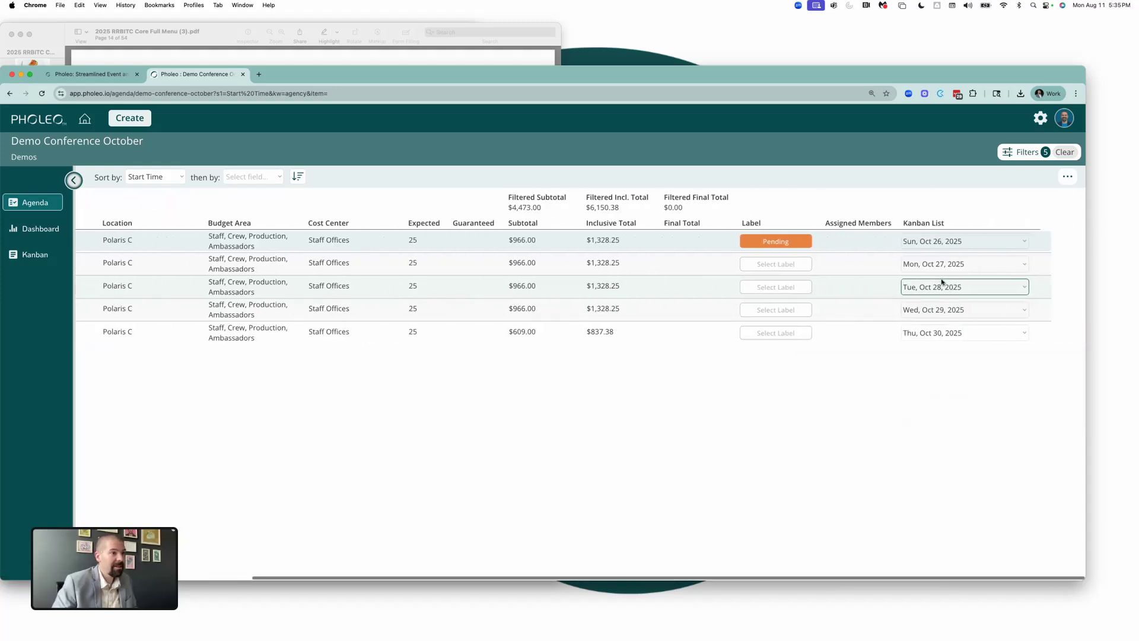
pyautogui.click(791, 266)
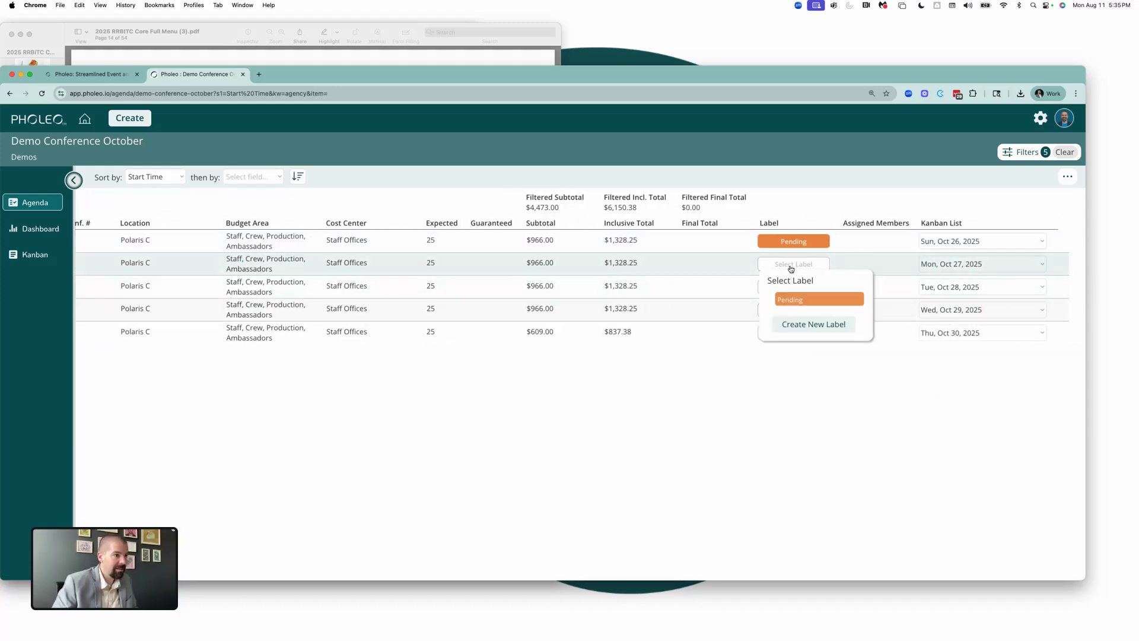
pyautogui.click(811, 320)
pyautogui.click(809, 384)
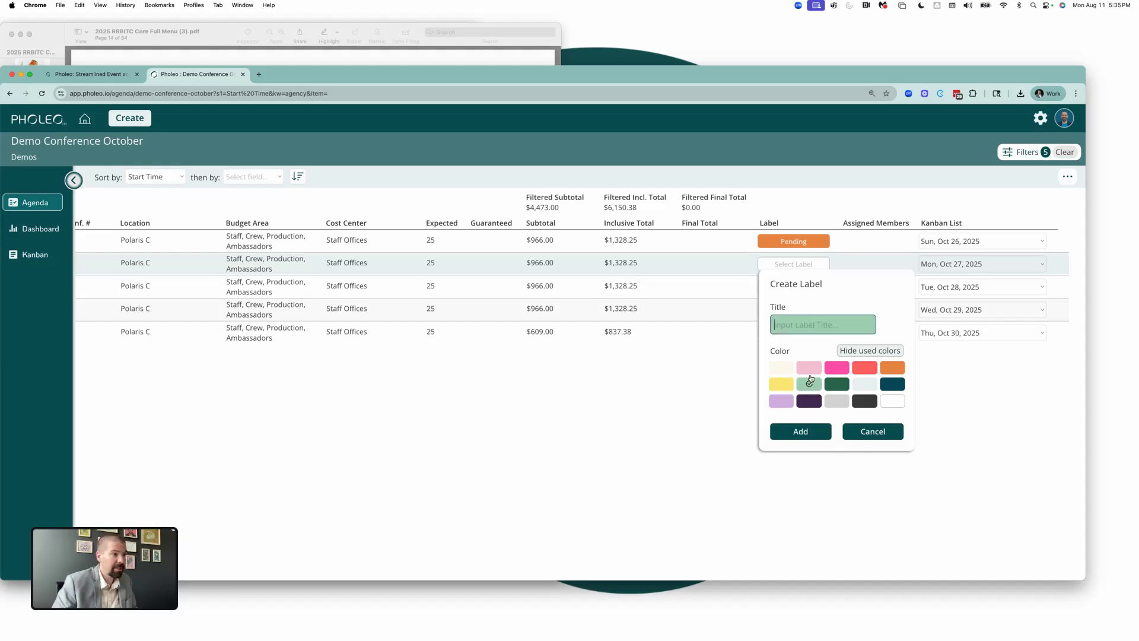
pyautogui.write('Ready For ')
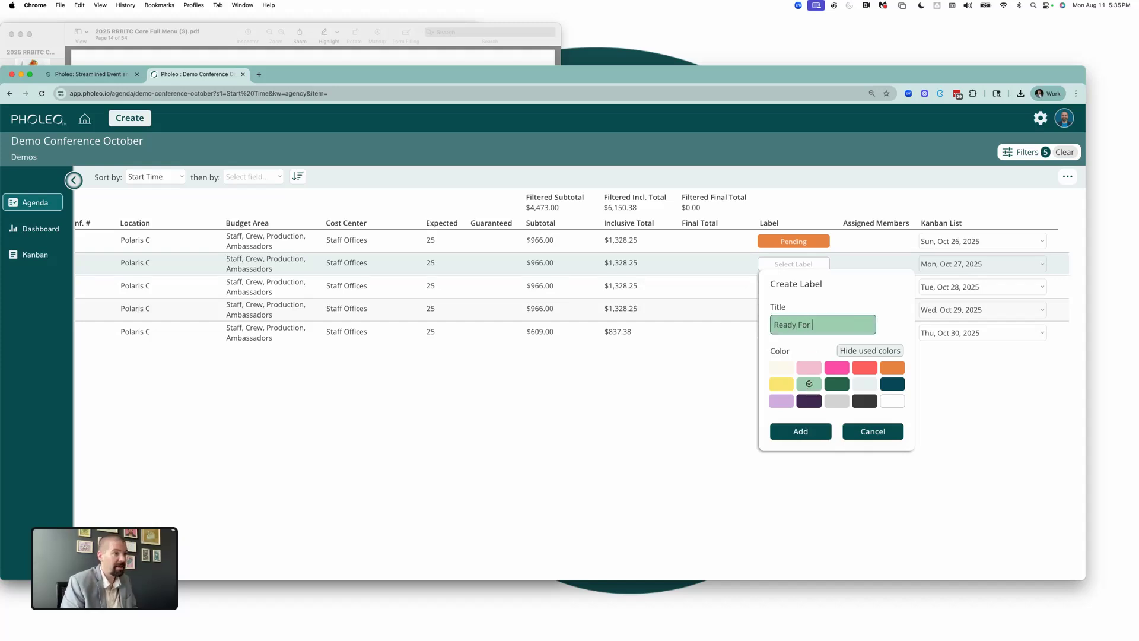
pyautogui.write('Processing')
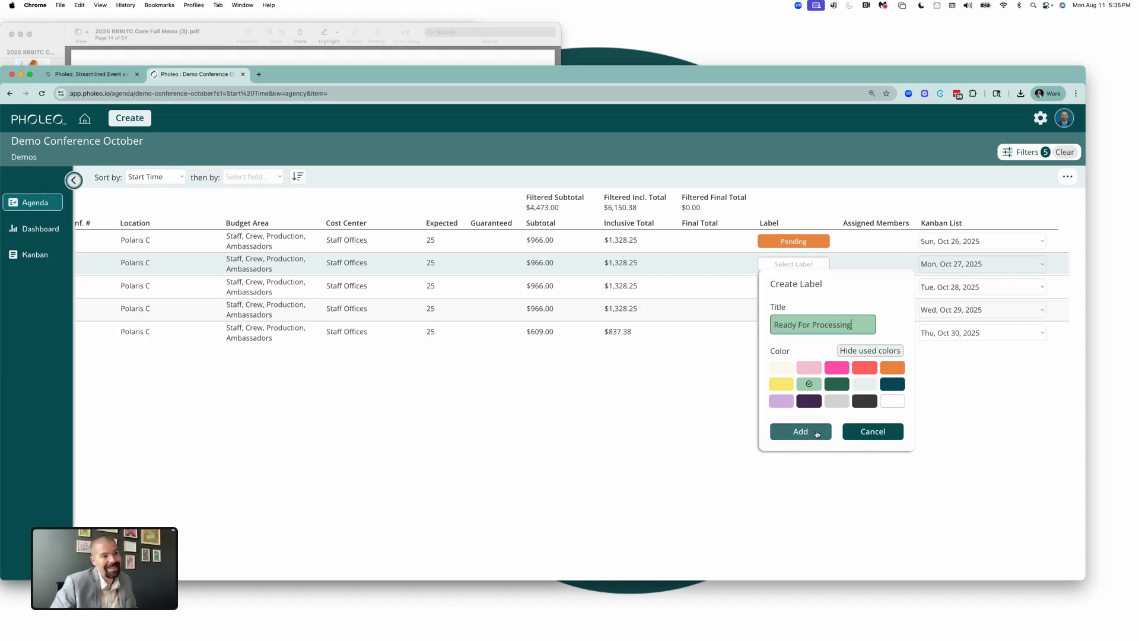
pyautogui.click(815, 433)
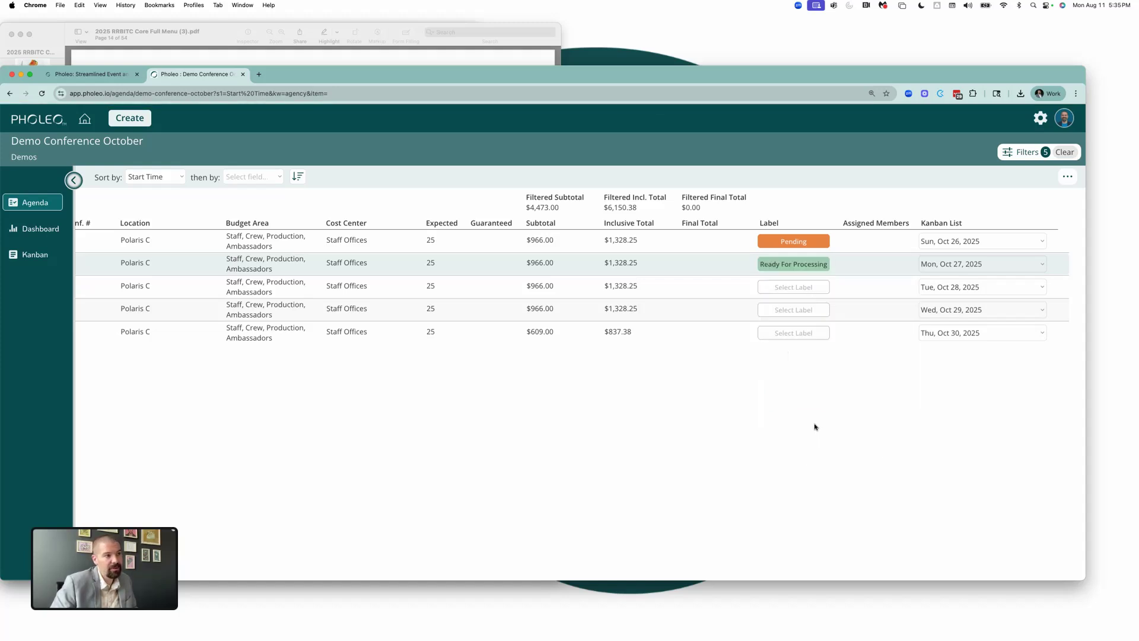
# - Create a light purple label titled "BEO/Specs Received" for the October 28 Agency Office item
pyautogui.click(806, 290)
pyautogui.click(813, 363)
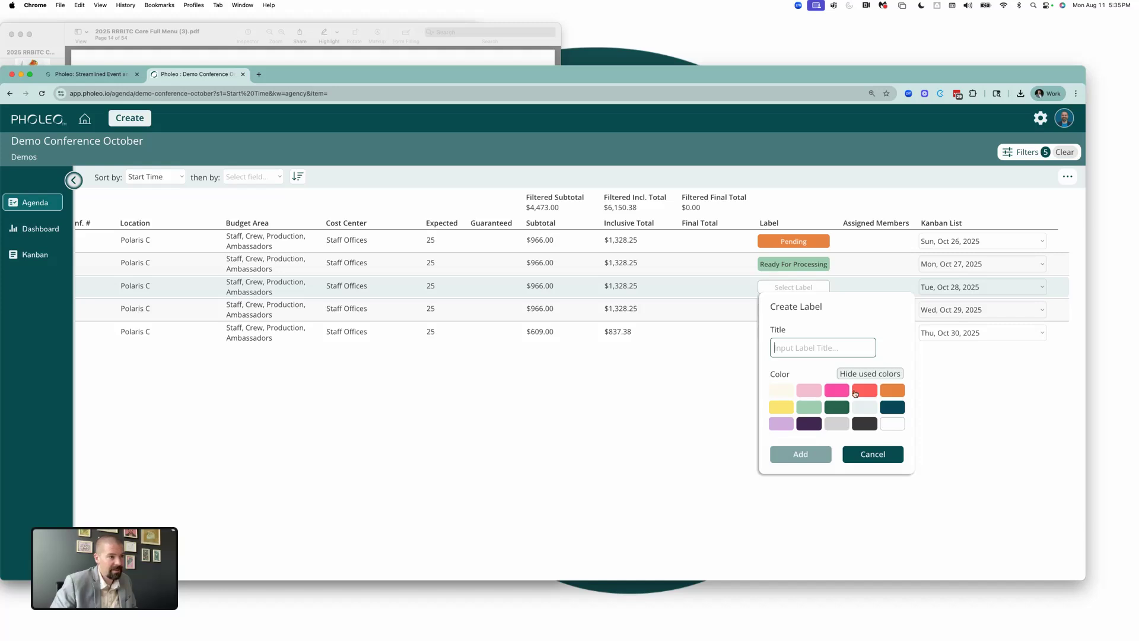
pyautogui.click(781, 424)
pyautogui.write('BEO R')
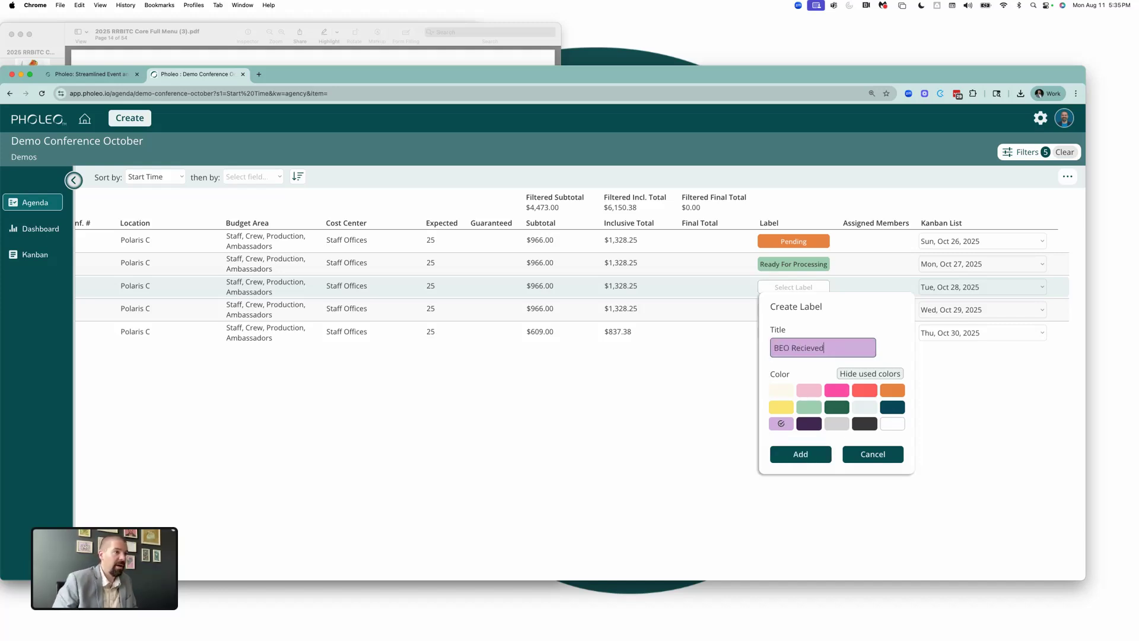
pyautogui.write('ecieved')
pyautogui.rightClick(812, 349)
pyautogui.click(825, 355)
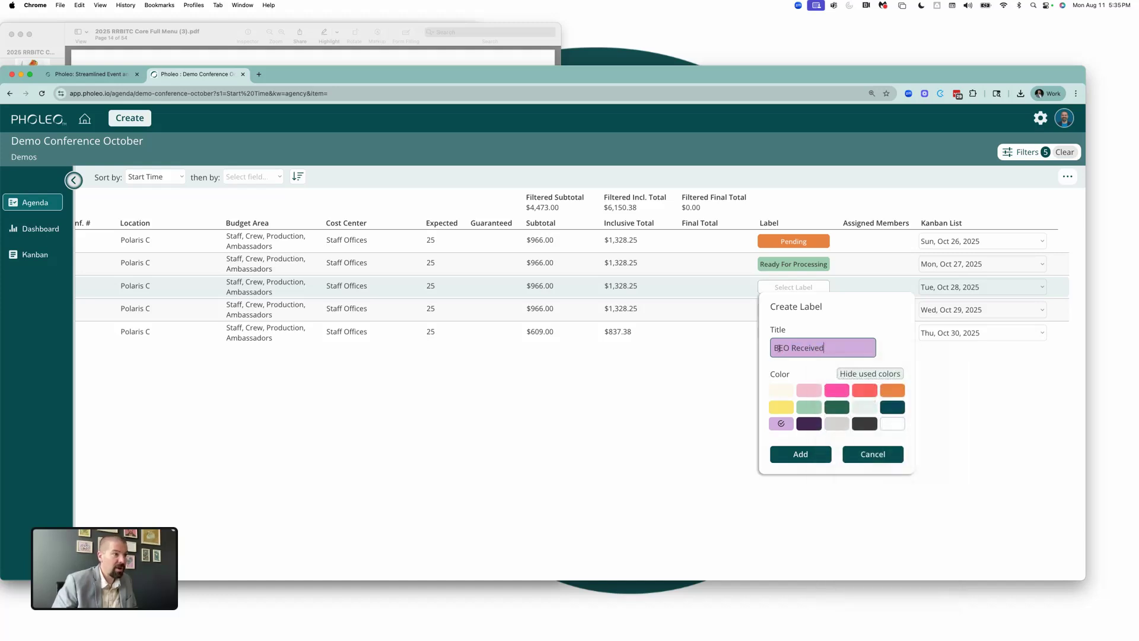
pyautogui.click(788, 348)
pyautogui.write('/Spec')
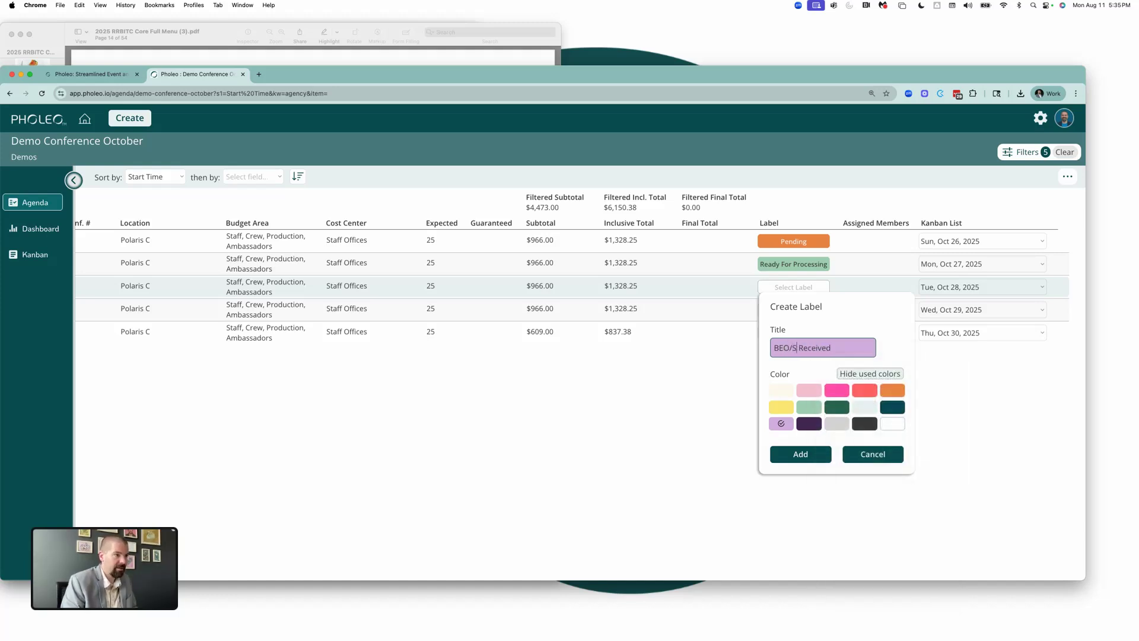
pyautogui.write('s')
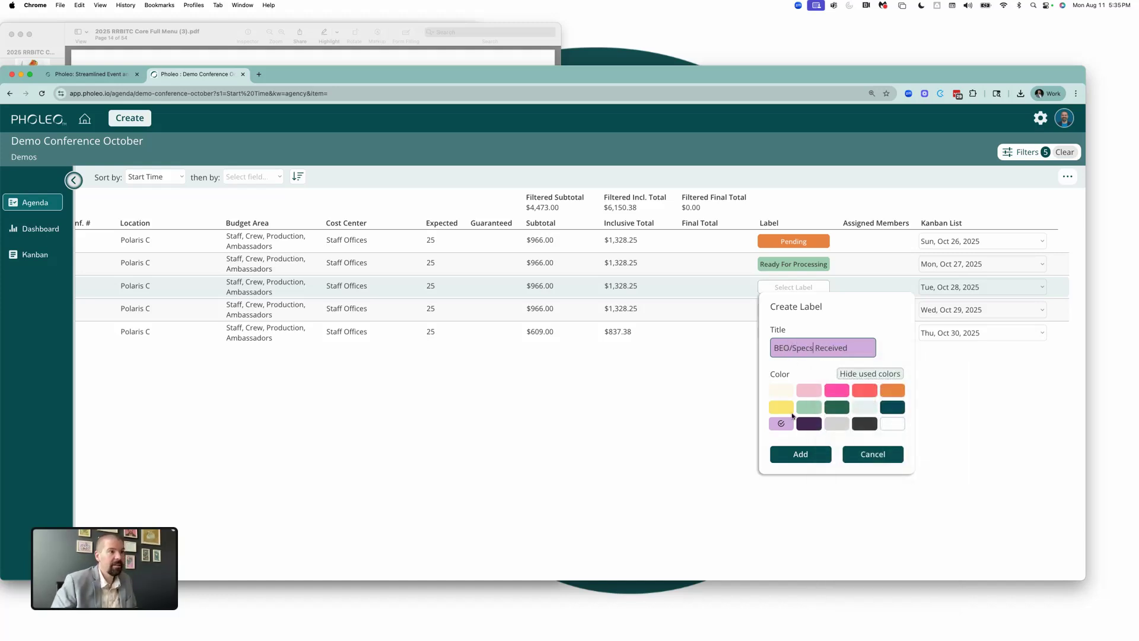
pyautogui.click(815, 461)
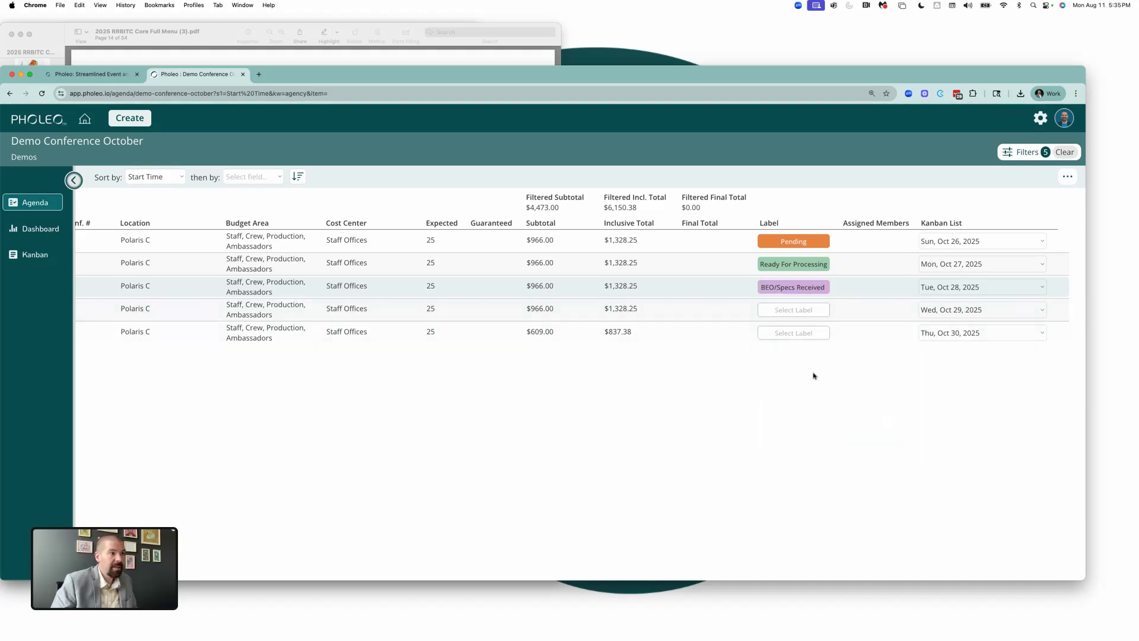
# - Create a dark purple label titled "BEO/Specs Reviewed" for the October 29 Agency Office item
pyautogui.click(802, 309)
pyautogui.click(815, 400)
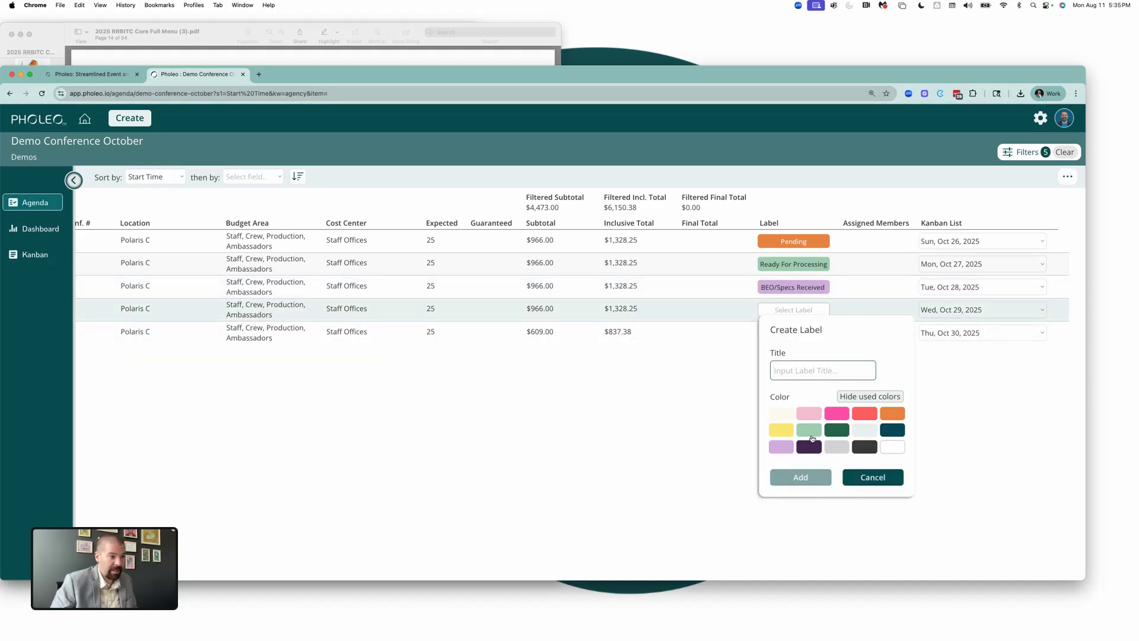
pyautogui.click(810, 448)
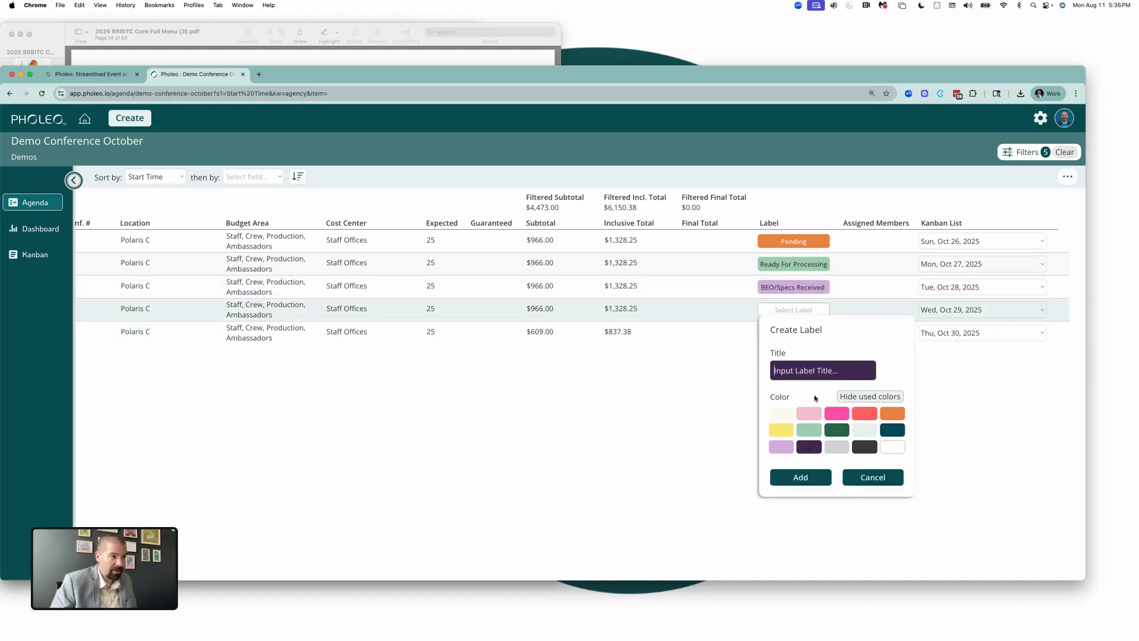
pyautogui.write('b')
pyautogui.press('BackSpace')
pyautogui.write('BEO')
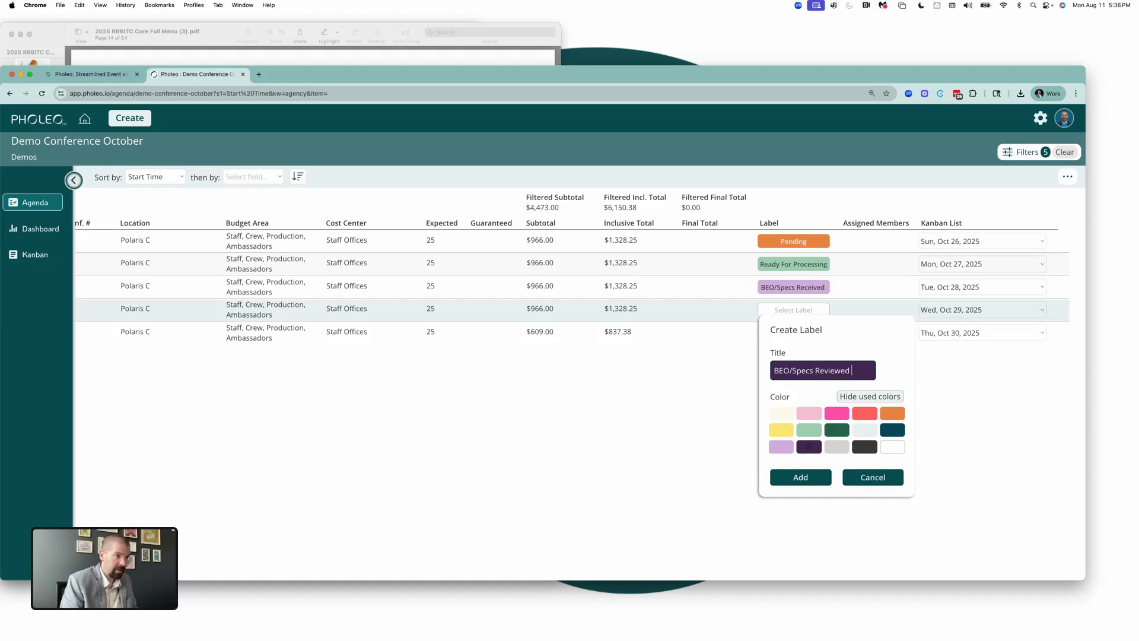
pyautogui.write('/Specs Reviewed')
pyautogui.press('Return')
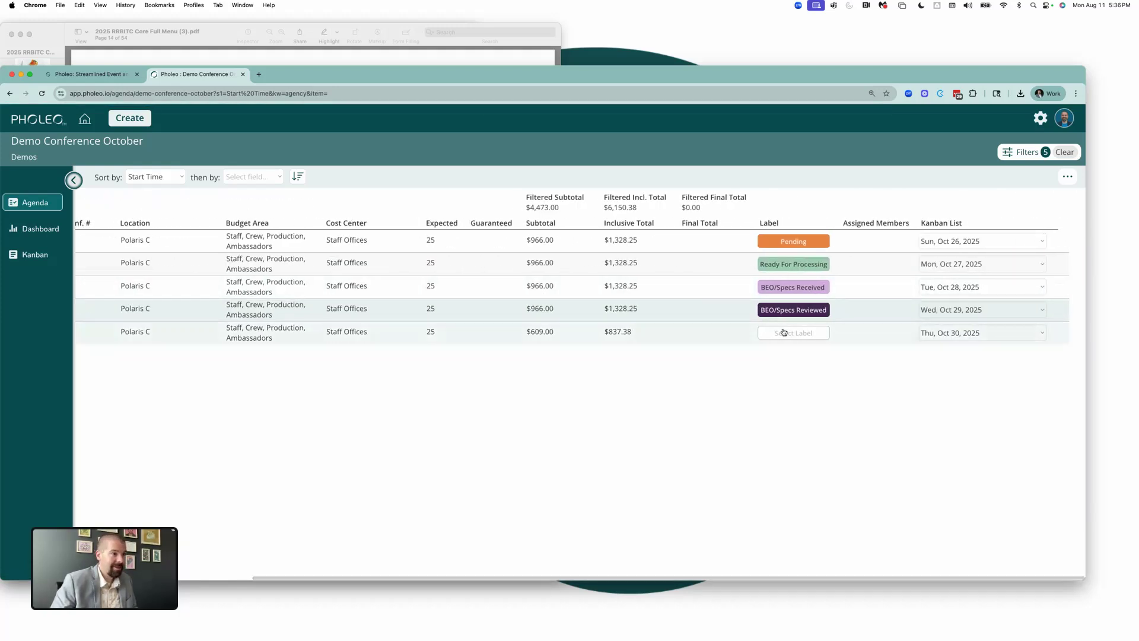
# - Create a dark green label titled "BEO/Invoice Attached" for the October 30 Agency Office item
pyautogui.click(783, 332)
pyautogui.click(821, 441)
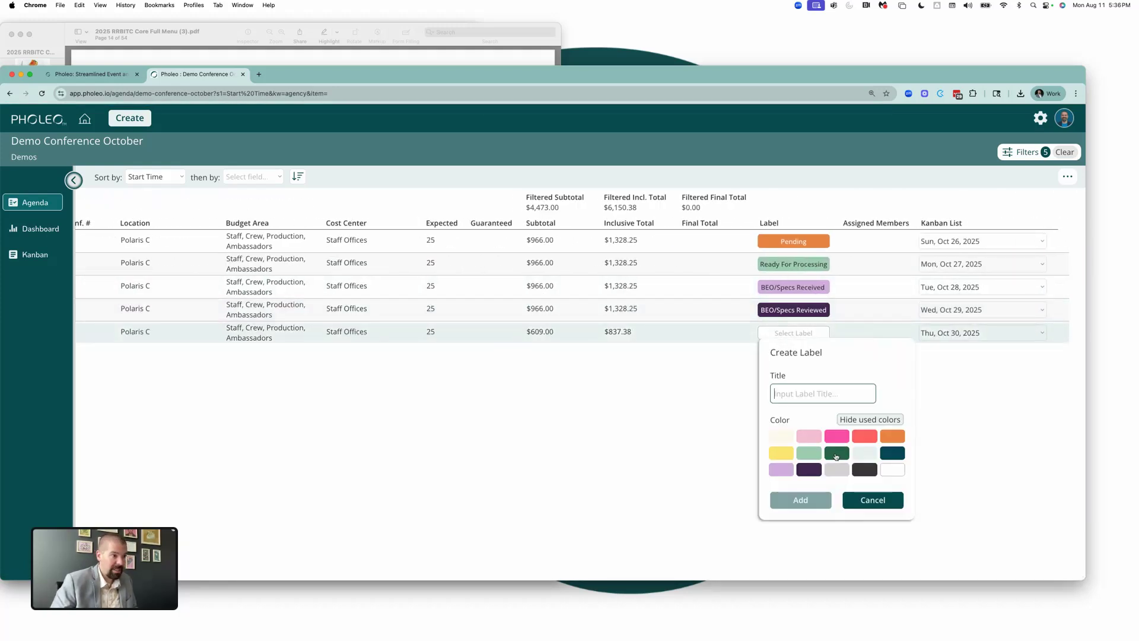
pyautogui.click(840, 455)
pyautogui.write('BE')
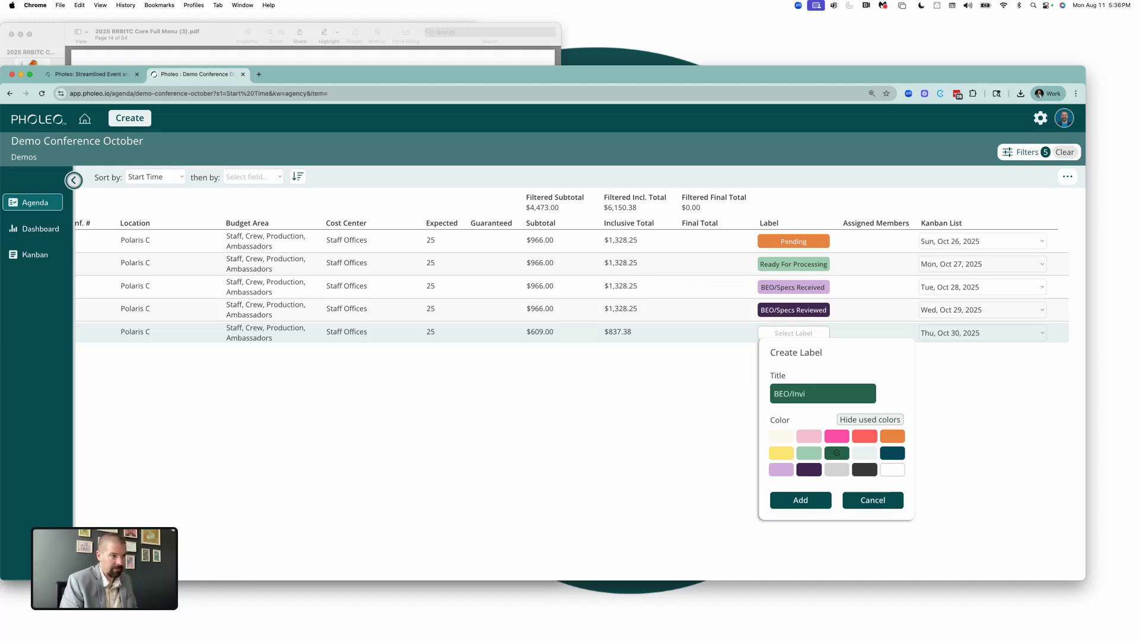
pyautogui.write('O/Invoice Attache')
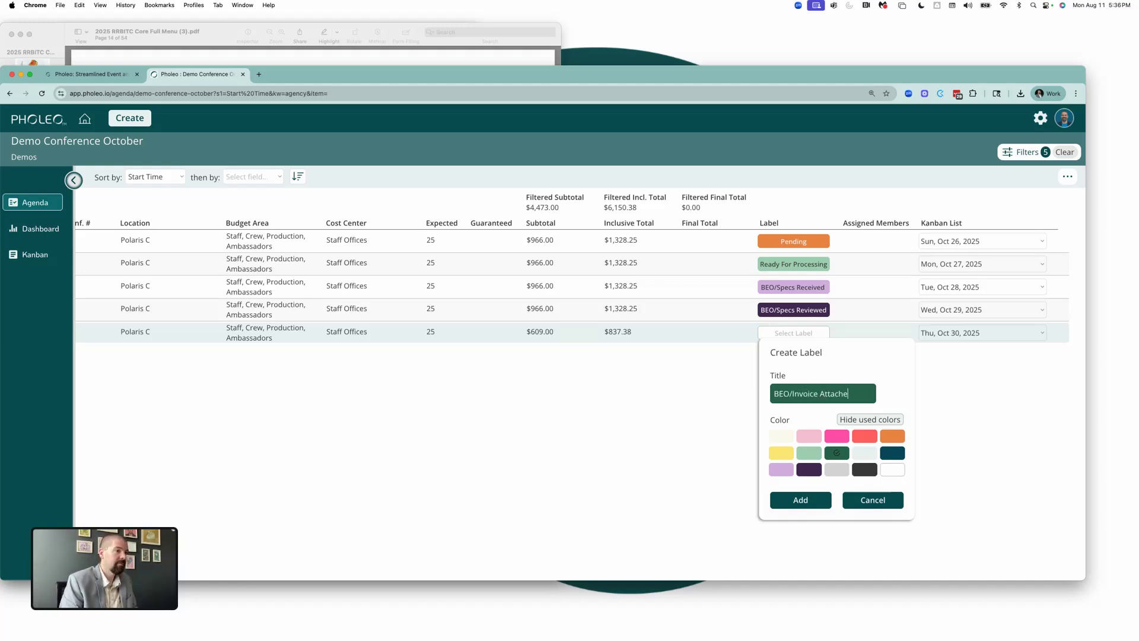
pyautogui.write('d')
pyautogui.press('Return')
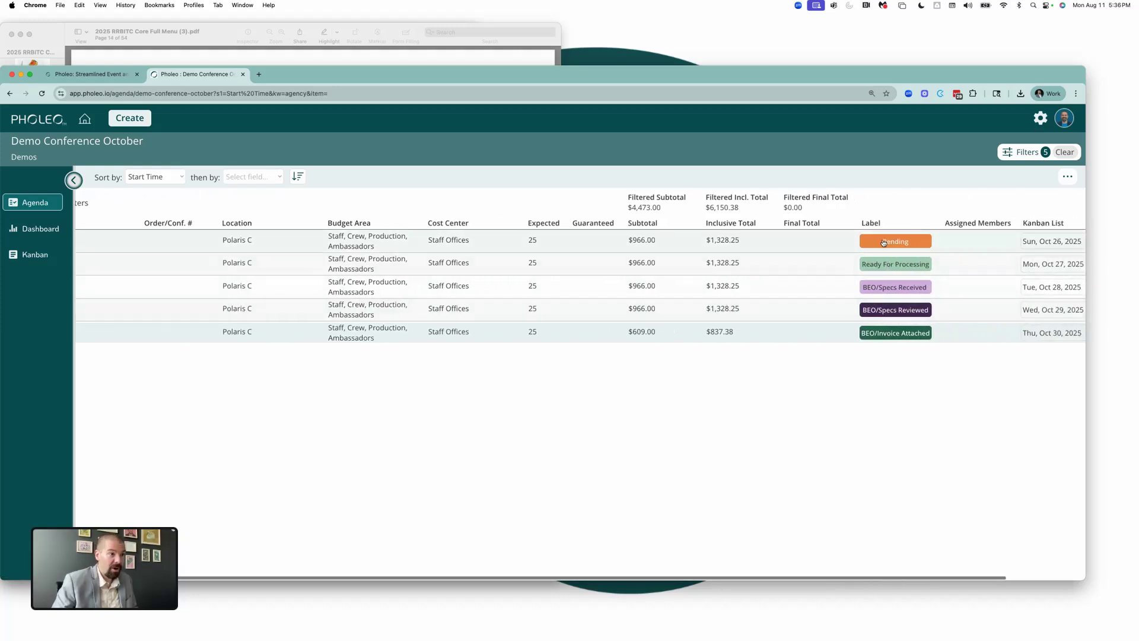
# - Assign the "Ready For Processing" label to the October 26, 28, 29 and 30 Agency Office items
pyautogui.click(884, 242)
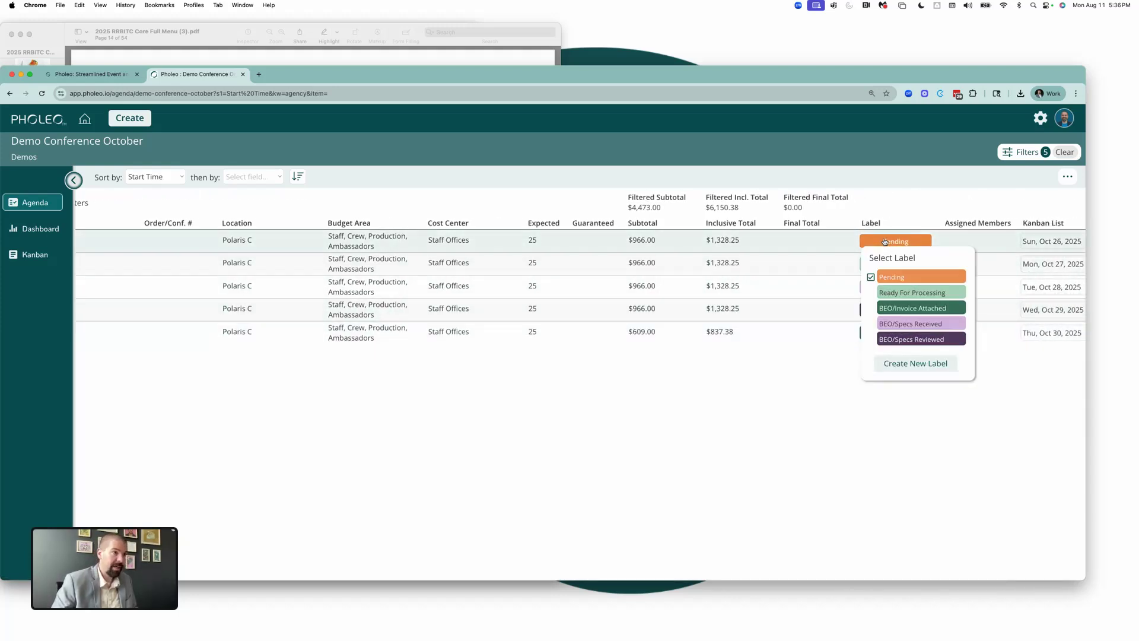
pyautogui.click(912, 292)
pyautogui.click(895, 287)
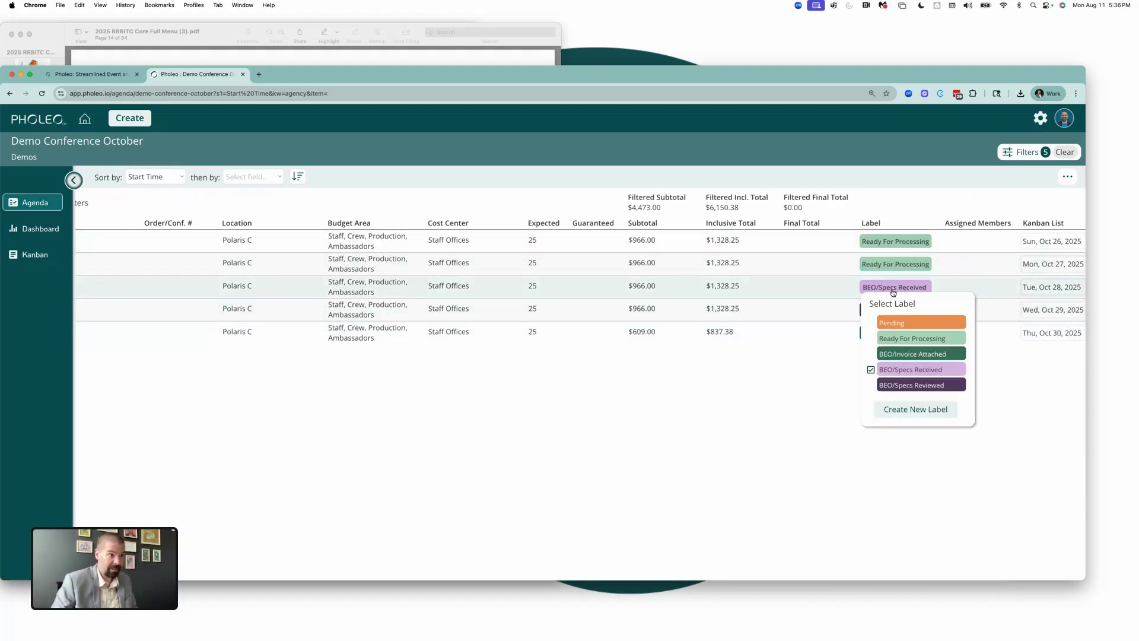
pyautogui.click(901, 340)
pyautogui.click(895, 310)
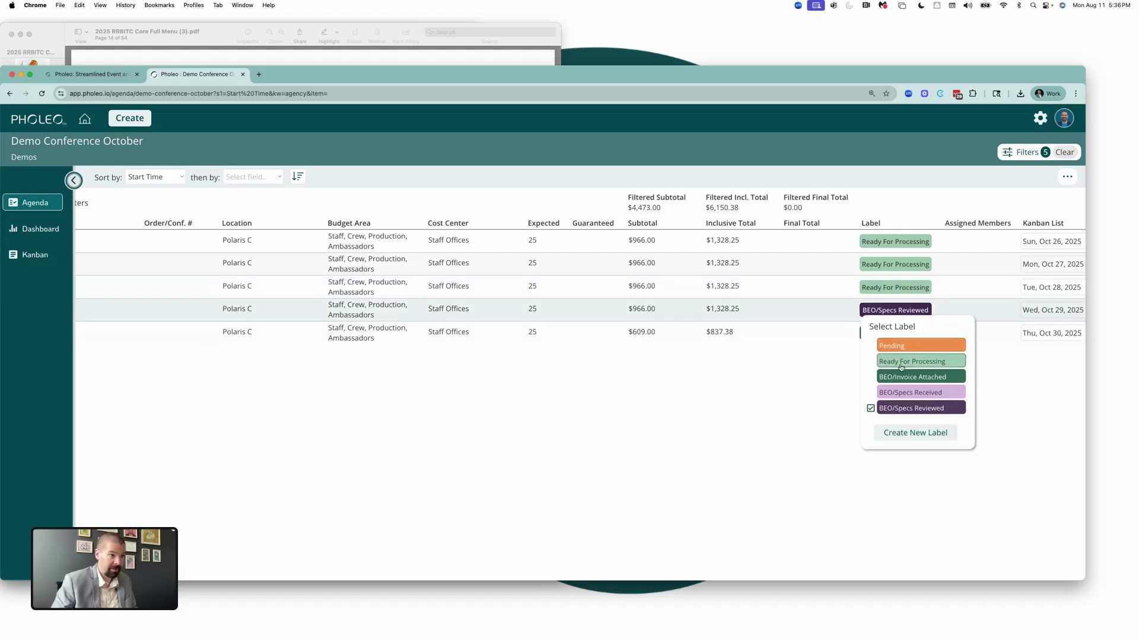
pyautogui.click(901, 359)
pyautogui.click(894, 333)
pyautogui.click(901, 384)
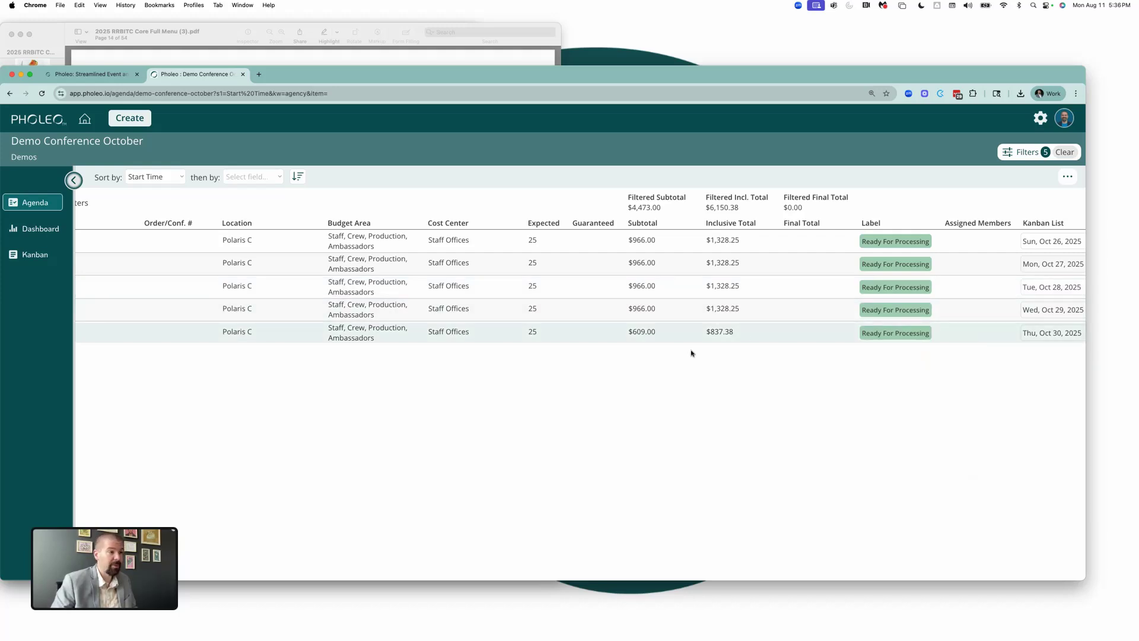
pyautogui.hscroll(-8, 631, 296)
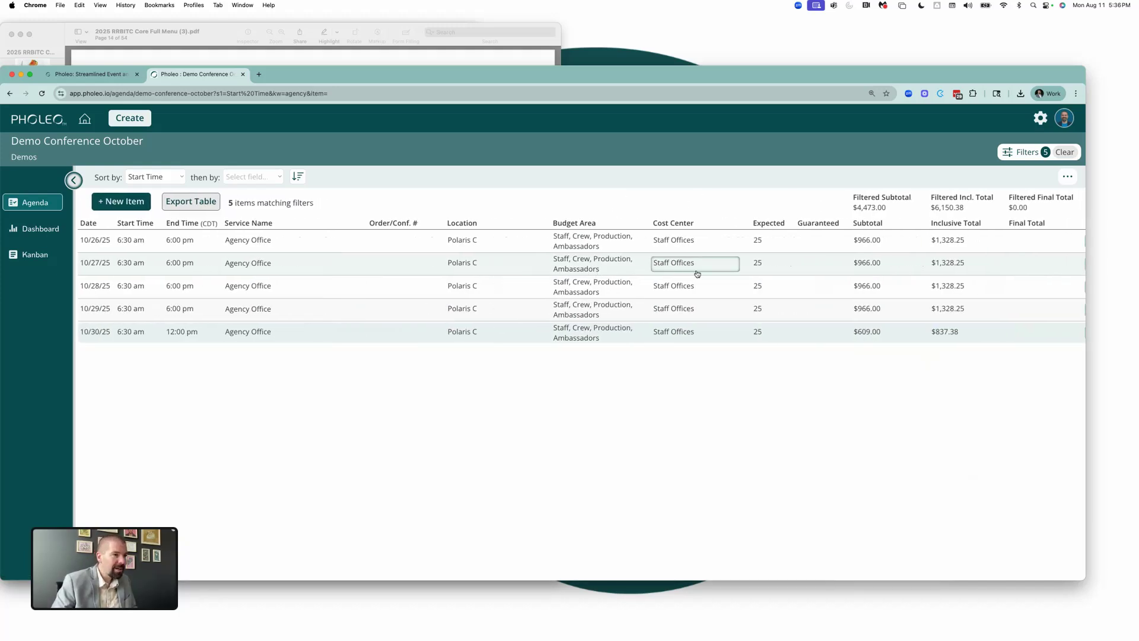
pyautogui.hscroll(6, 866, 265)
pyautogui.click(1022, 152)
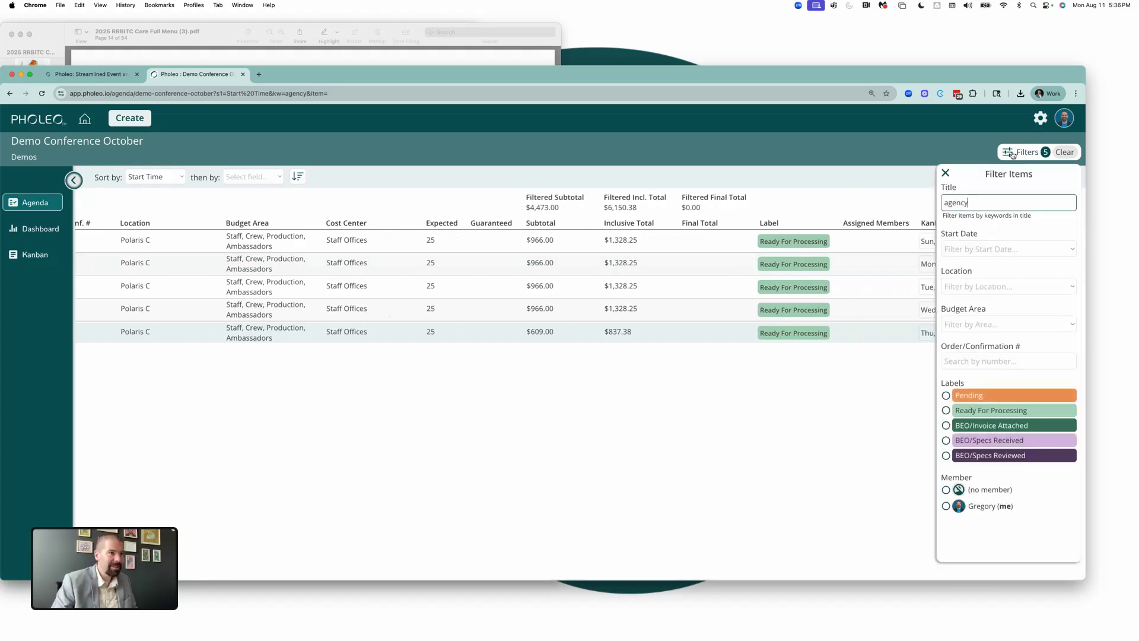
pyautogui.click(814, 194)
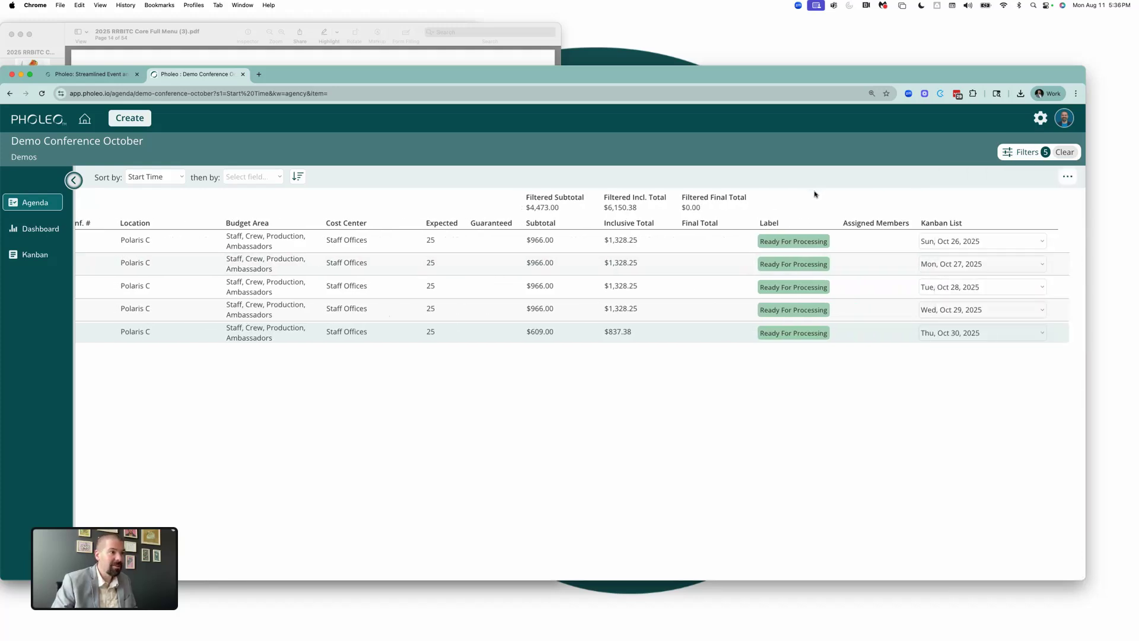
# - In the Kanban view, filter the items by the "Ready For Processing" label and the title keyword "Agency"
pyautogui.click(35, 257)
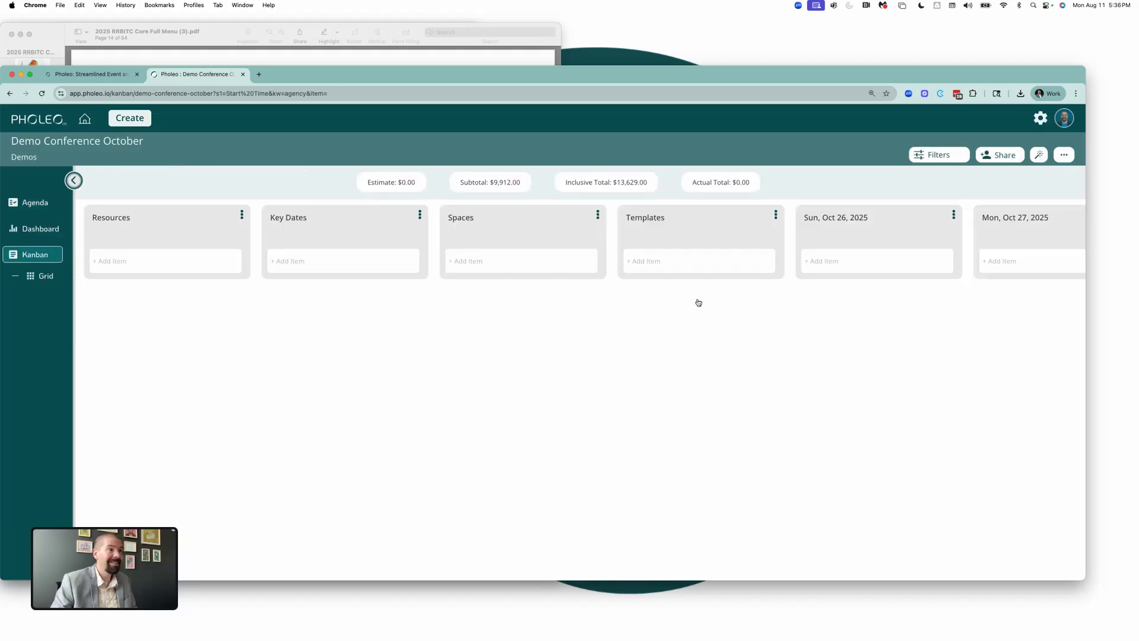
pyautogui.hscroll(10, 763, 275)
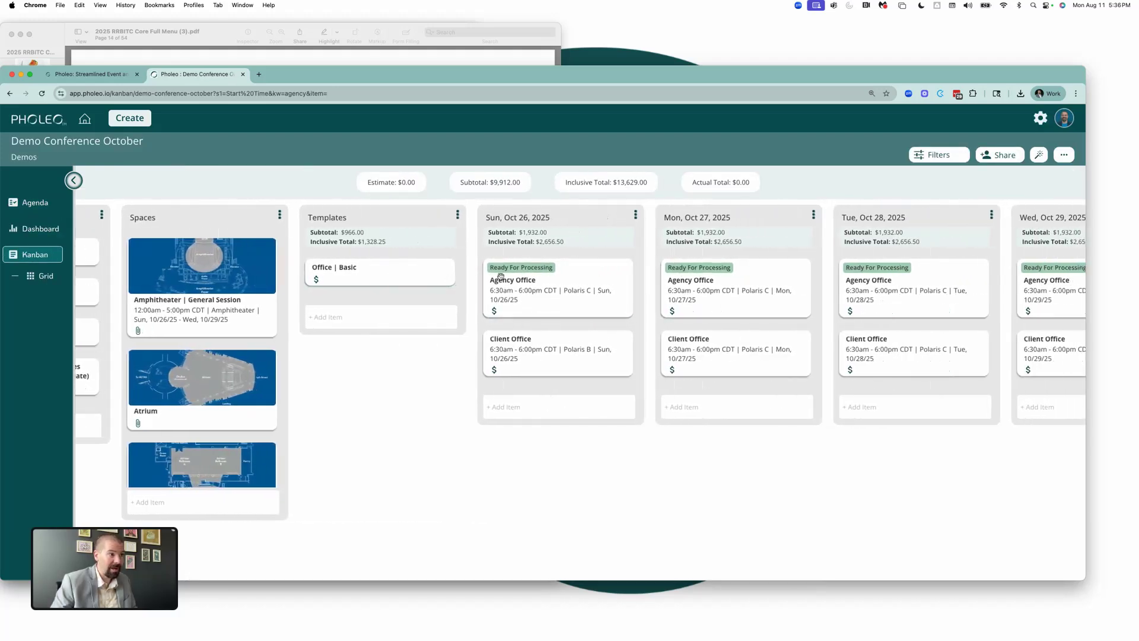
pyautogui.hscroll(10, 849, 279)
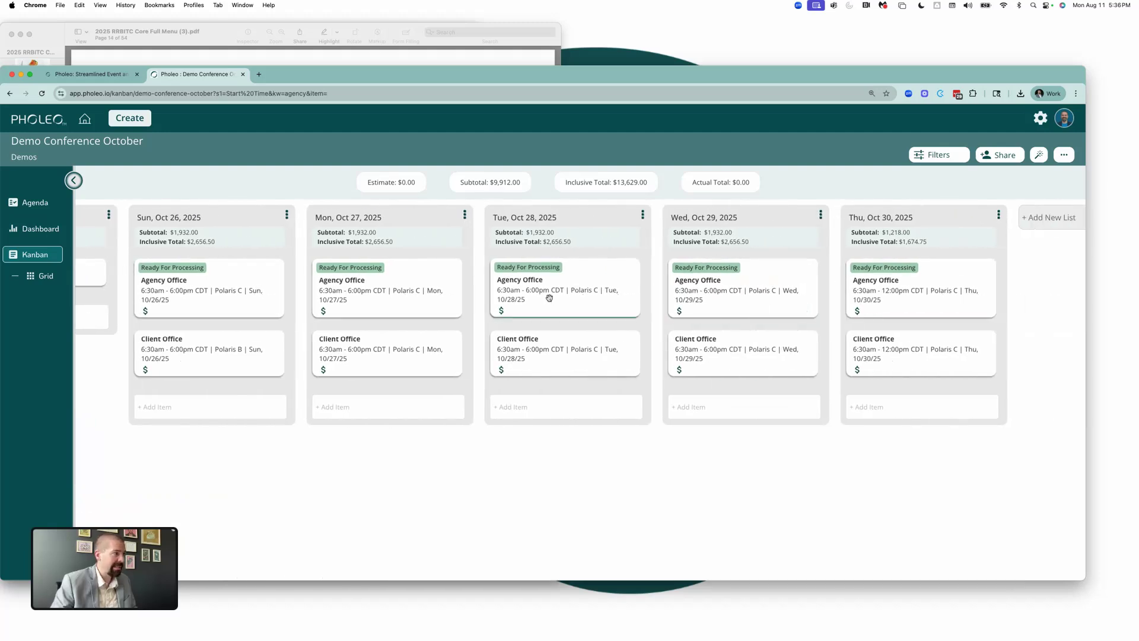
pyautogui.click(938, 159)
pyautogui.click(980, 418)
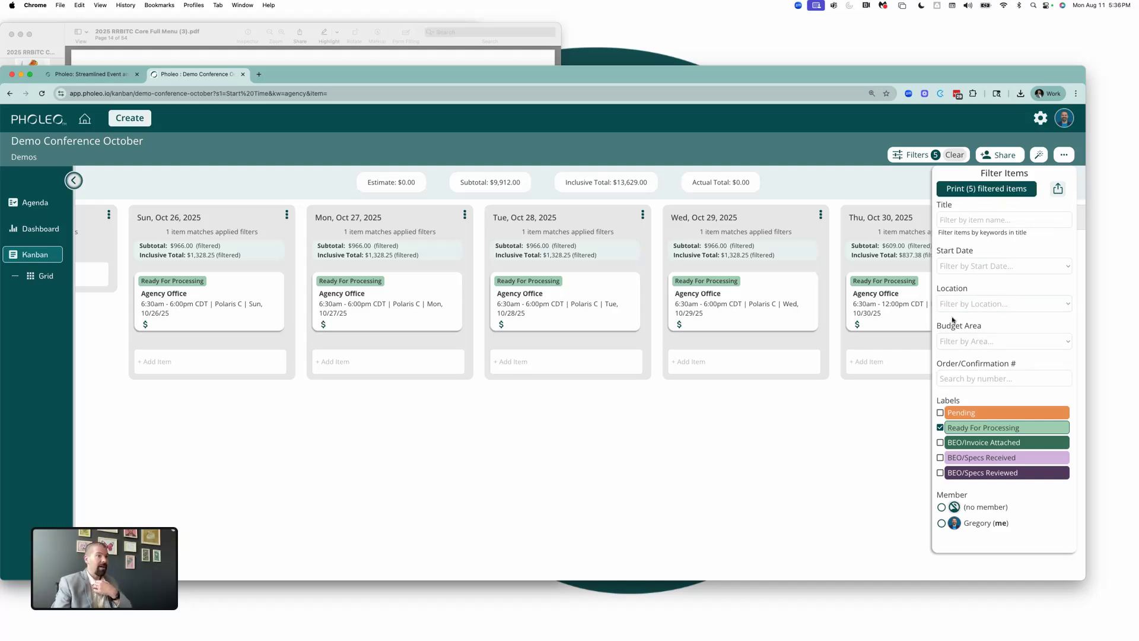
pyautogui.hotkey('ctrl', 'Up')
pyautogui.click(794, 211)
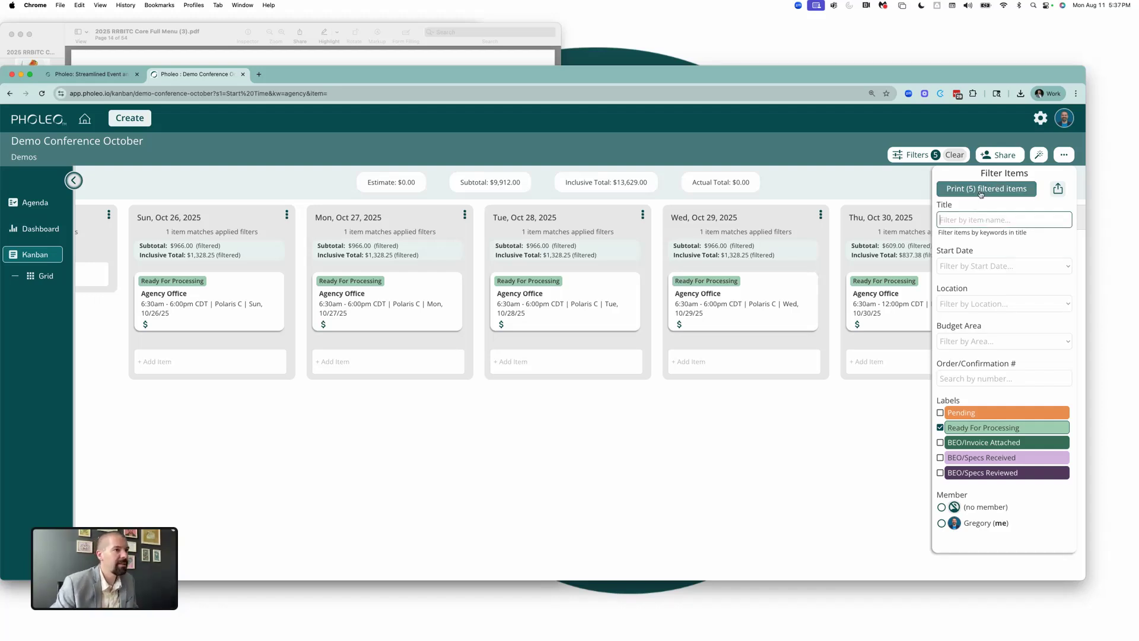
pyautogui.write('Agency')
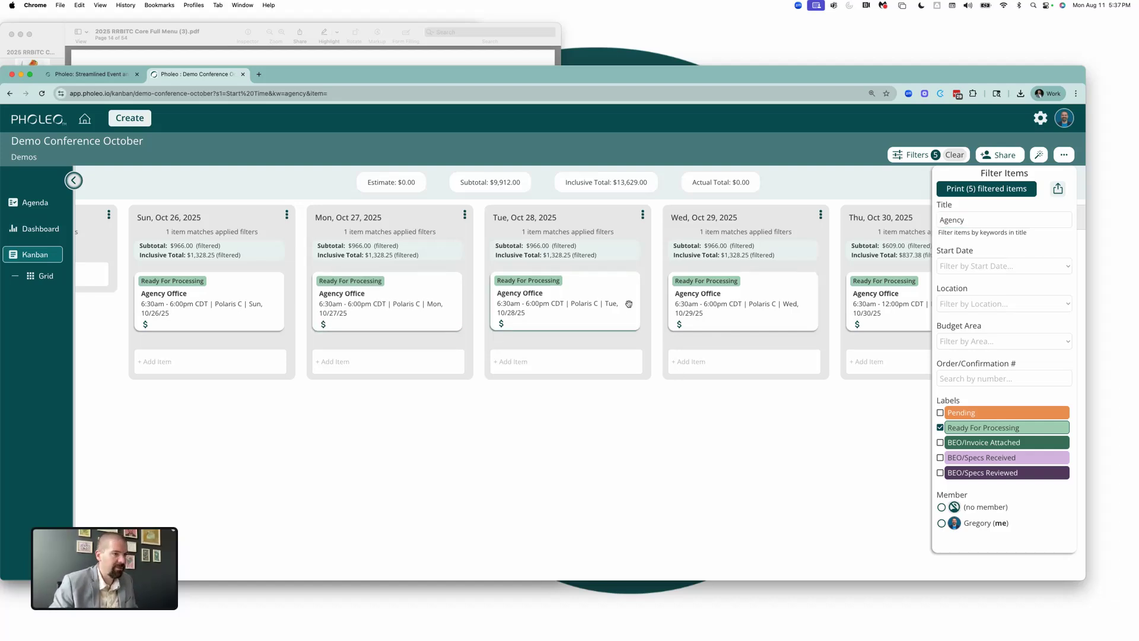
# - Generate a print document of the filtered items with the default logo and details, and shift the browser window clear of the menu PDF
pyautogui.click(968, 190)
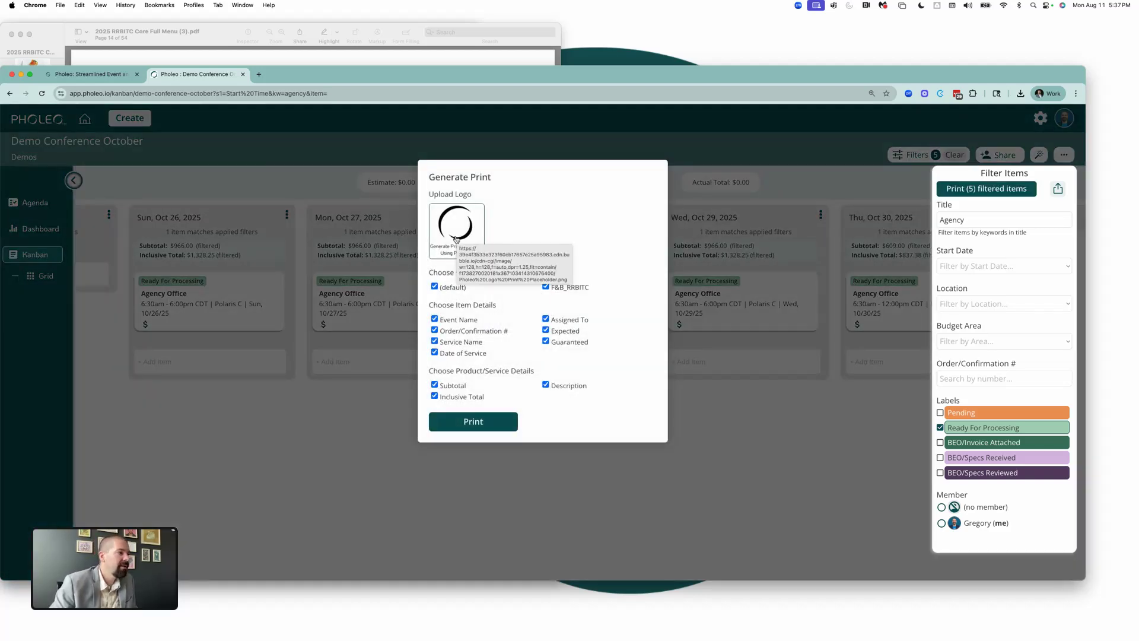
pyautogui.click(483, 424)
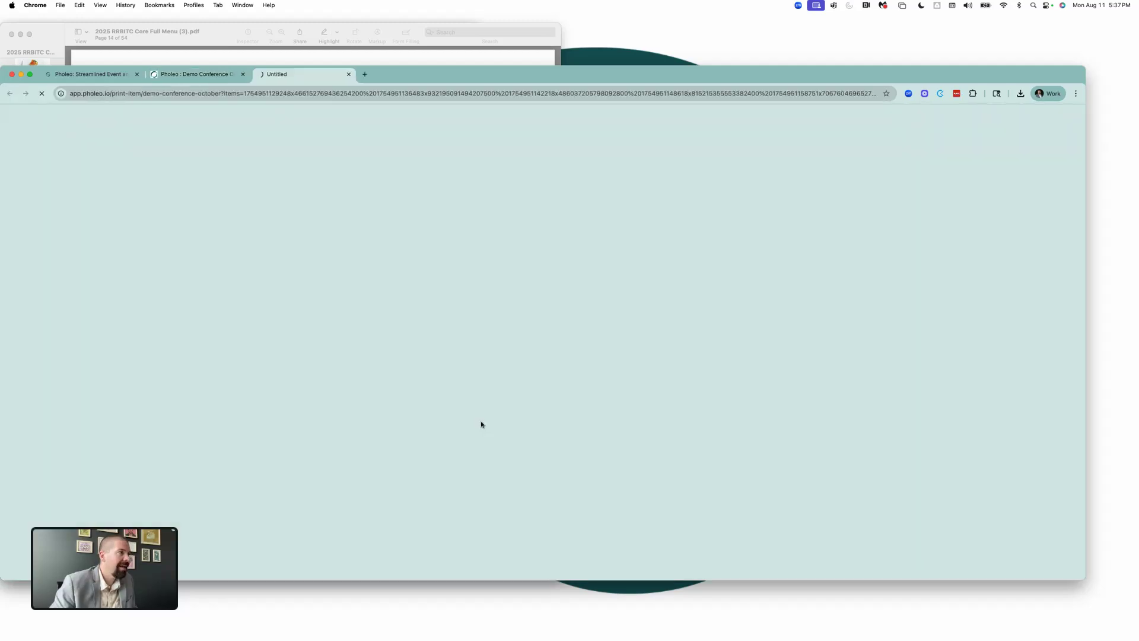
pyautogui.hotkey('ctrl', 'Up')
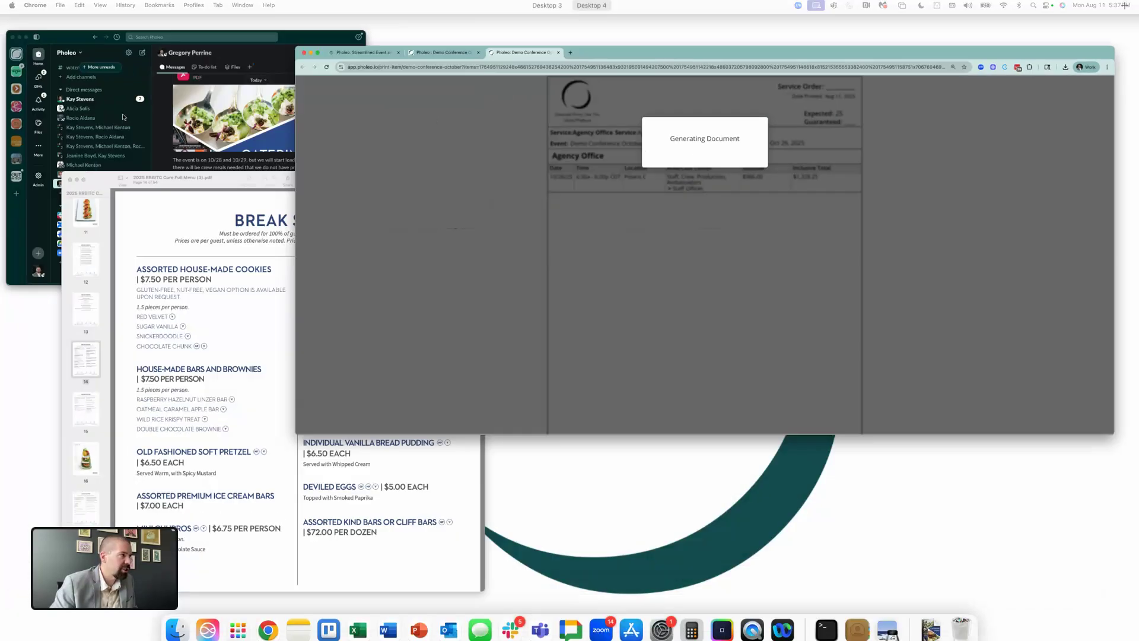
pyautogui.click(596, 208)
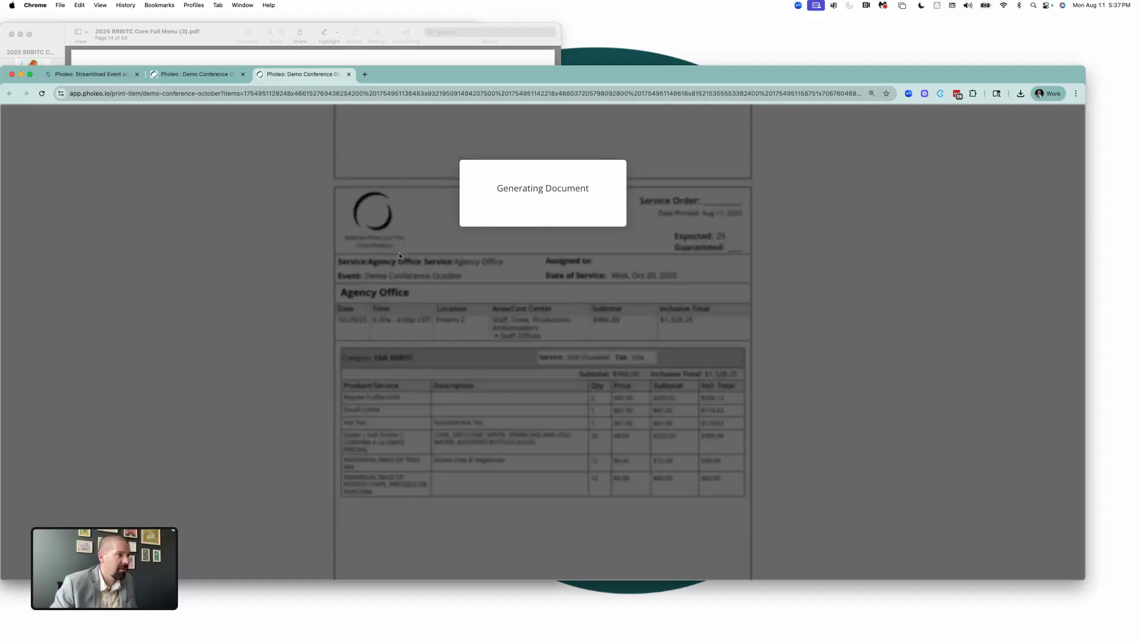
pyautogui.moveTo(926, 81); pyautogui.dragTo(984, 61)
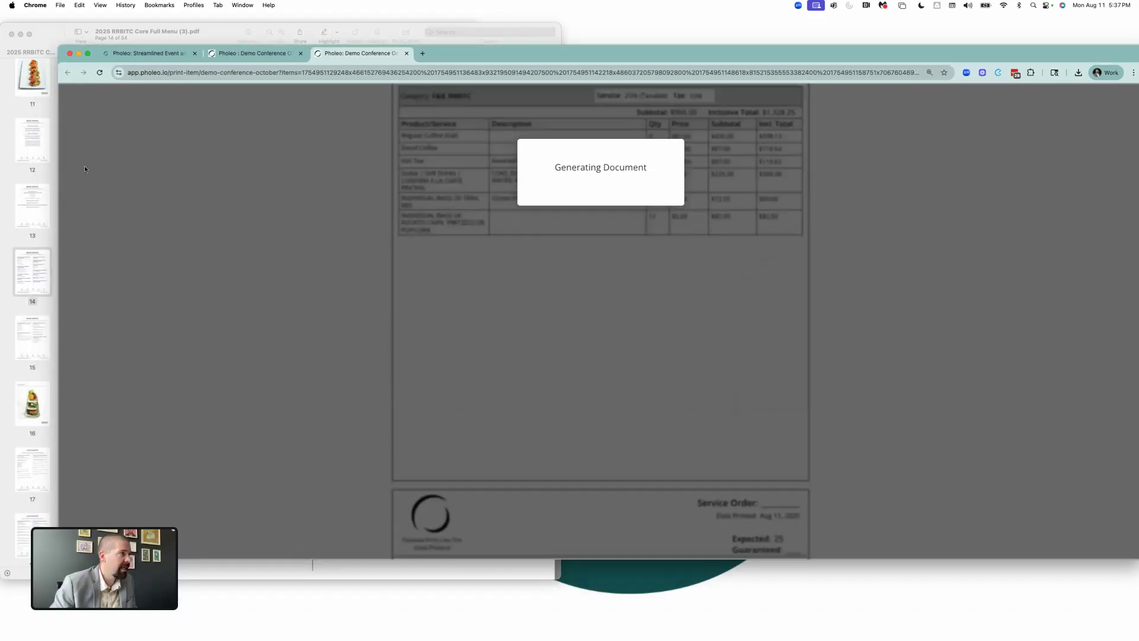
pyautogui.moveTo(59, 180); pyautogui.dragTo(460, 180)
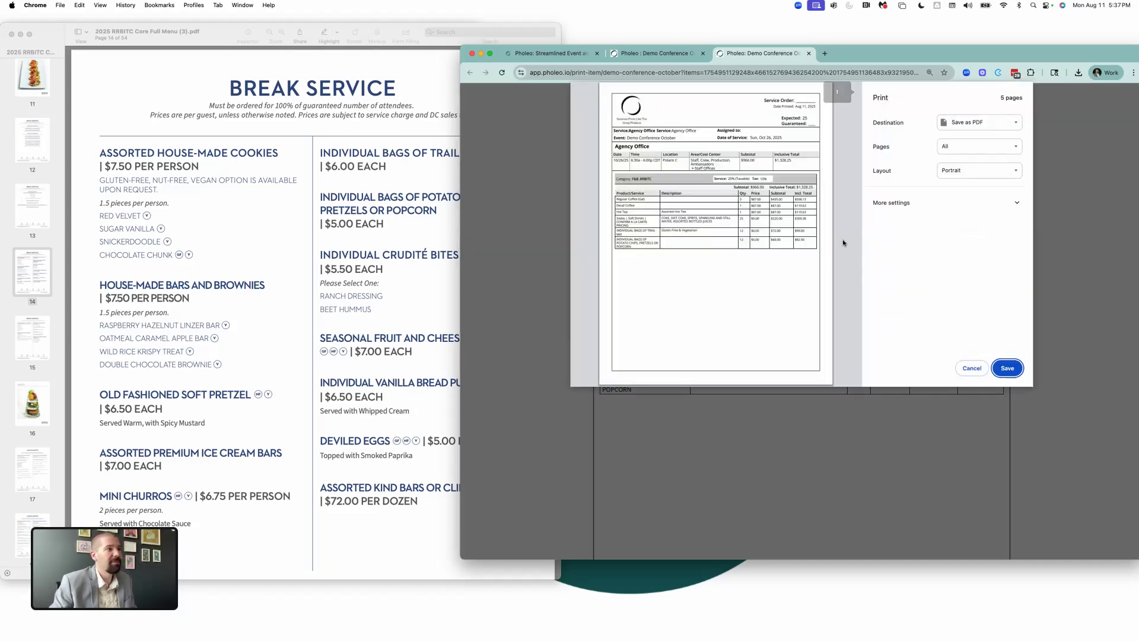
# - Save the print document as a PDF named "Agency Office_Specs_Submitted 08.11" in the Downloads folder
pyautogui.click(1007, 368)
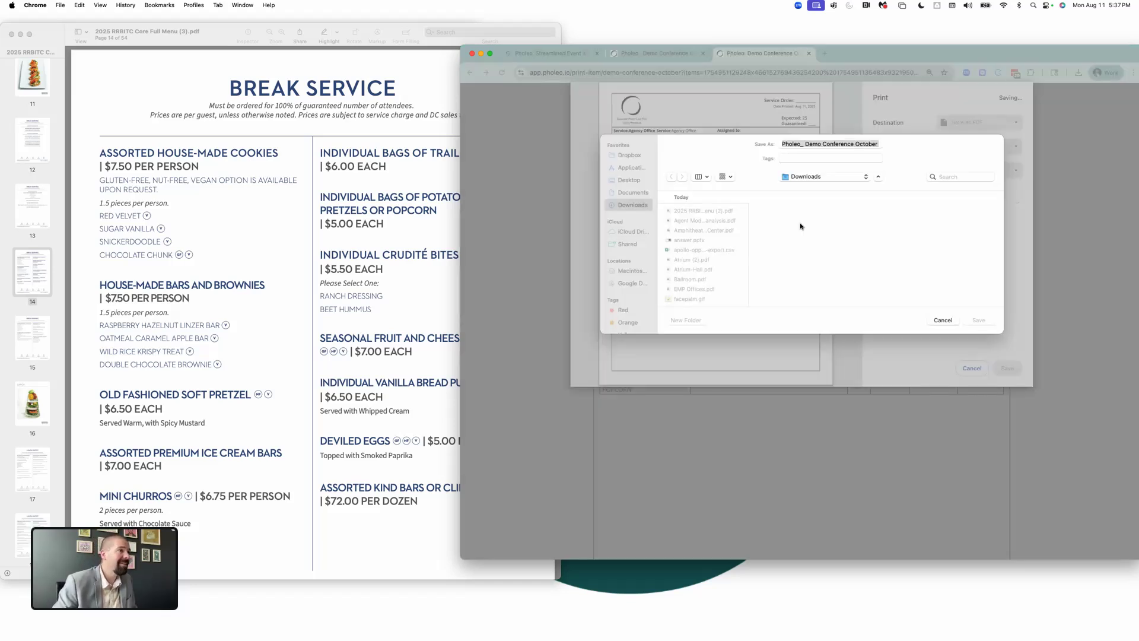
pyautogui.write('Agency Office_Spe')
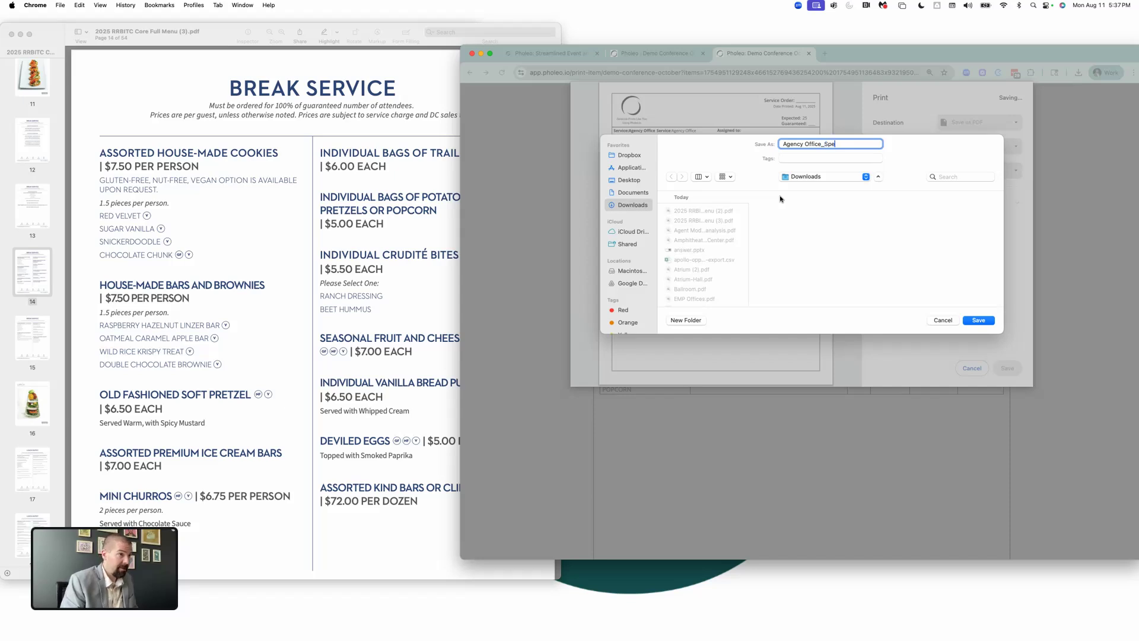
pyautogui.write('cs_Submitted ')
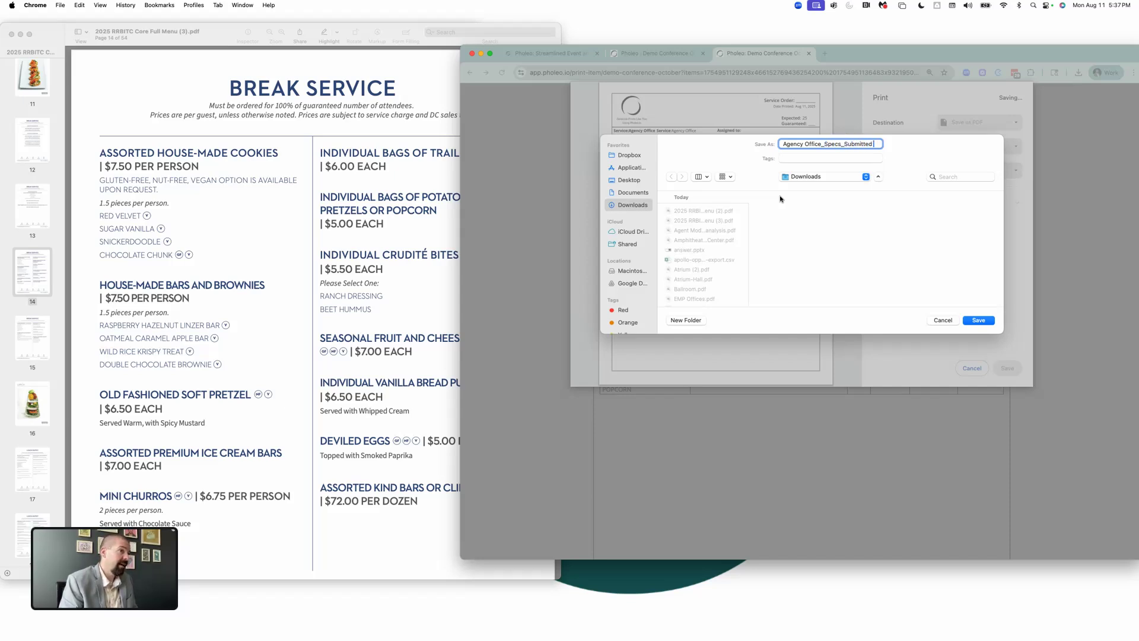
pyautogui.write('08.11')
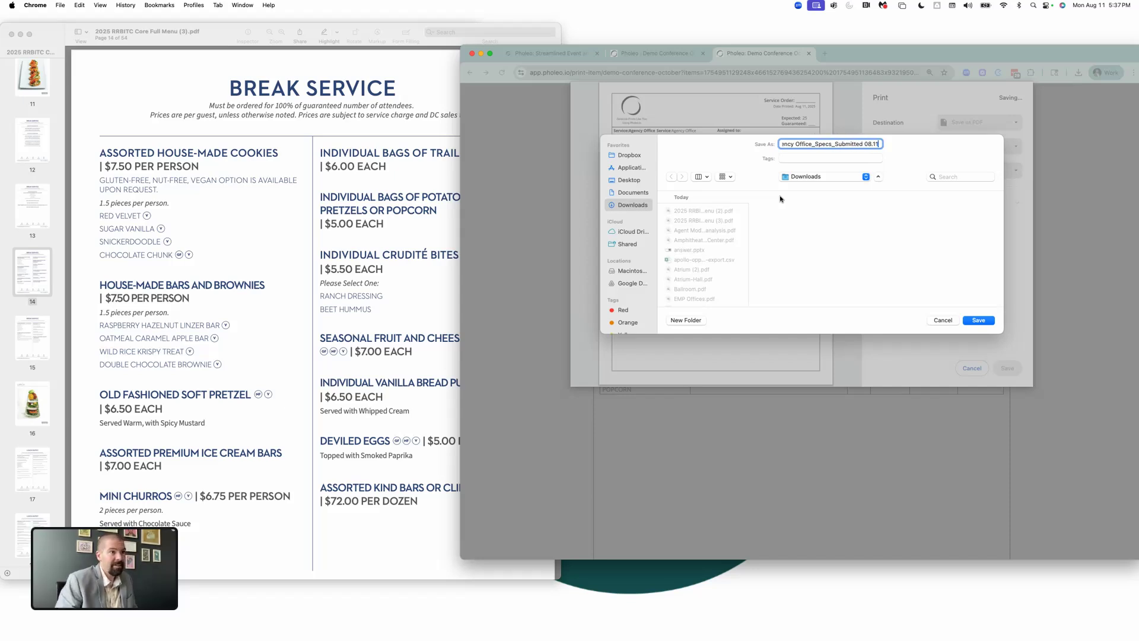
pyautogui.click(980, 322)
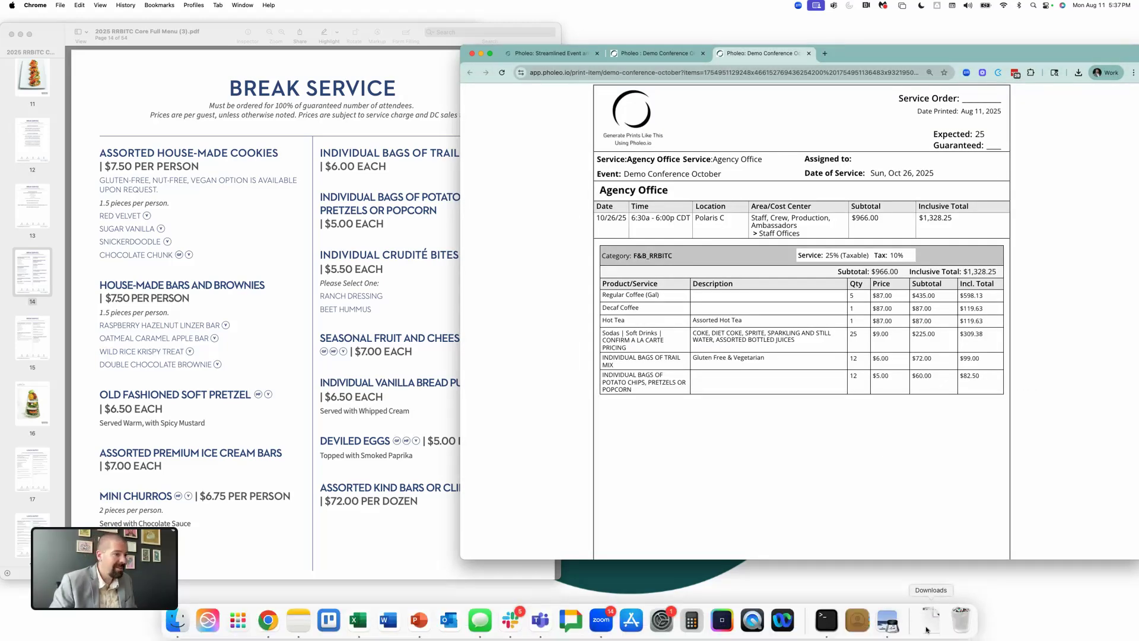
# - Try to open the saved "Agency Office_Specs_Submitted 08.11" file from the Downloads stack
pyautogui.click(929, 629)
pyautogui.click(933, 598)
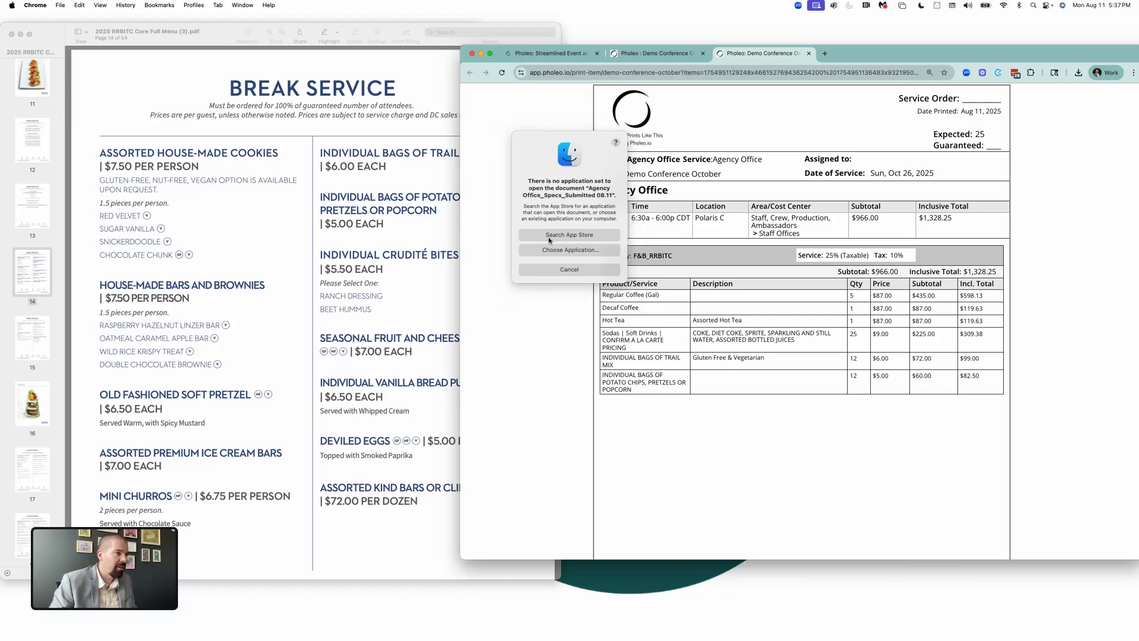
pyautogui.click(568, 270)
# - In Finder's Downloads folder, rename the saved file as "Agency Office_Specs_Submitted 08.11.pdf" and open it
pyautogui.moveTo(854, 639)
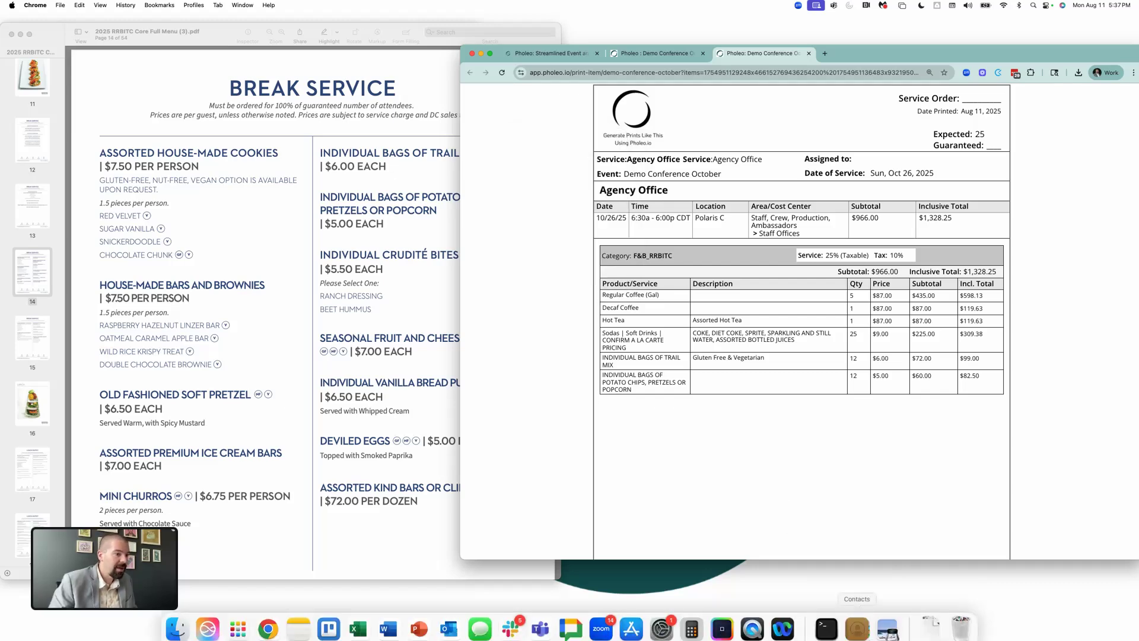
pyautogui.click(925, 624)
pyautogui.click(1011, 157)
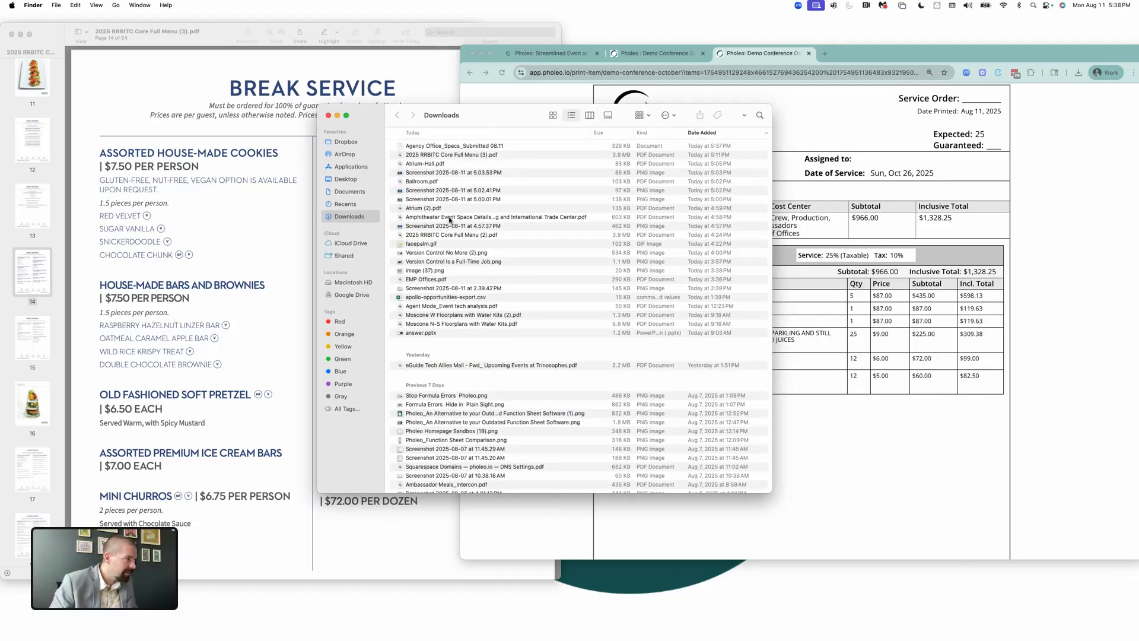
pyautogui.click(498, 147)
pyautogui.click(496, 146)
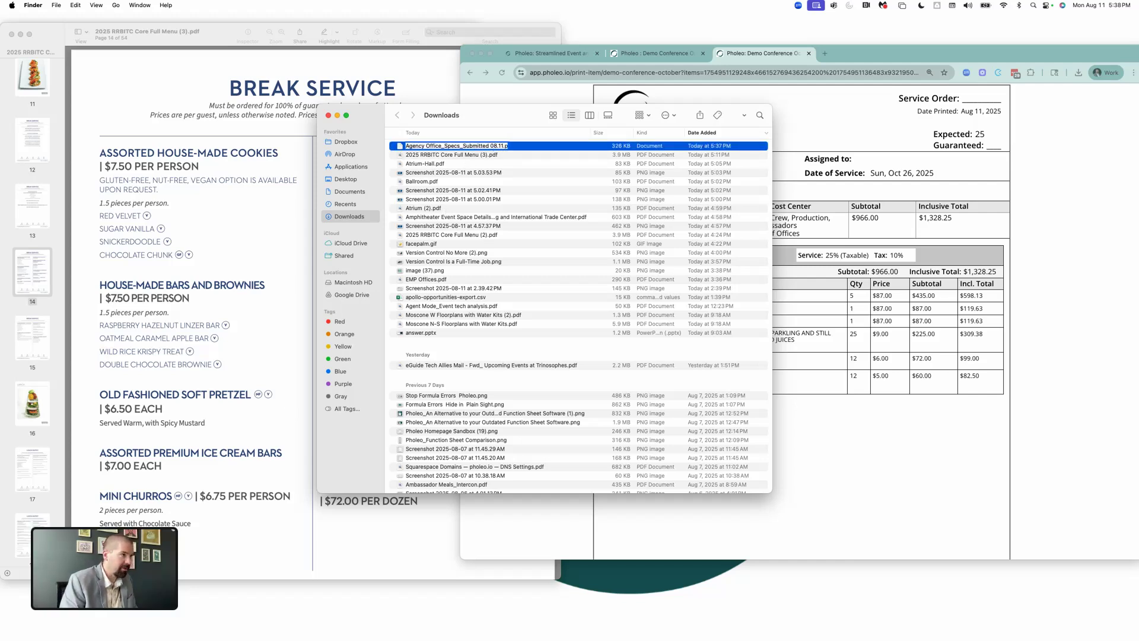
pyautogui.write('.pdf')
pyautogui.press('Return')
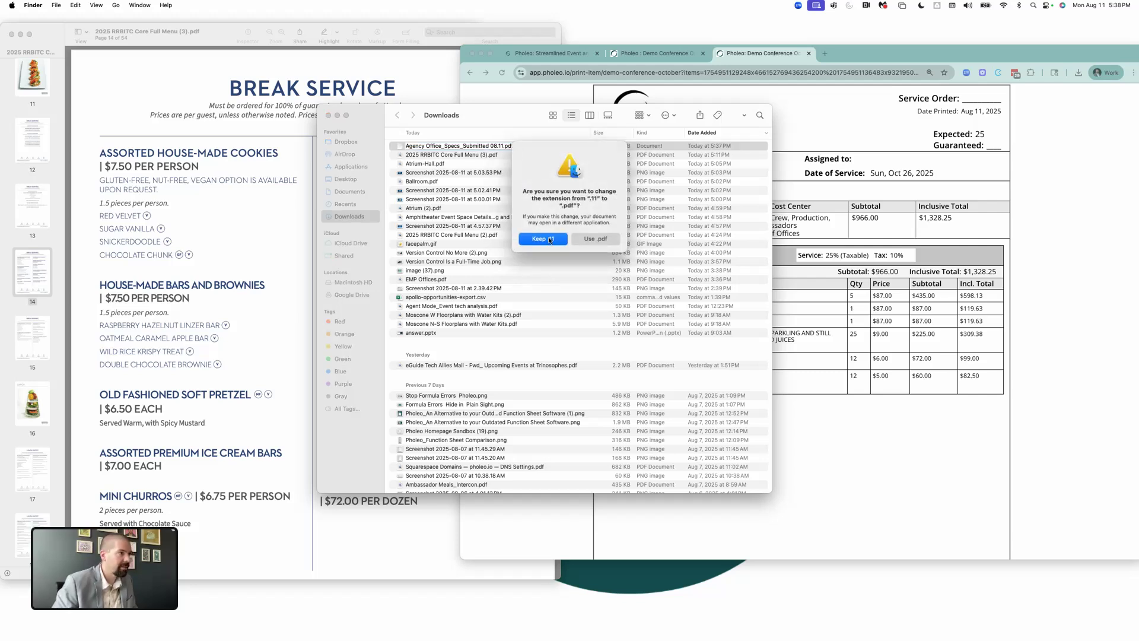
pyautogui.click(591, 240)
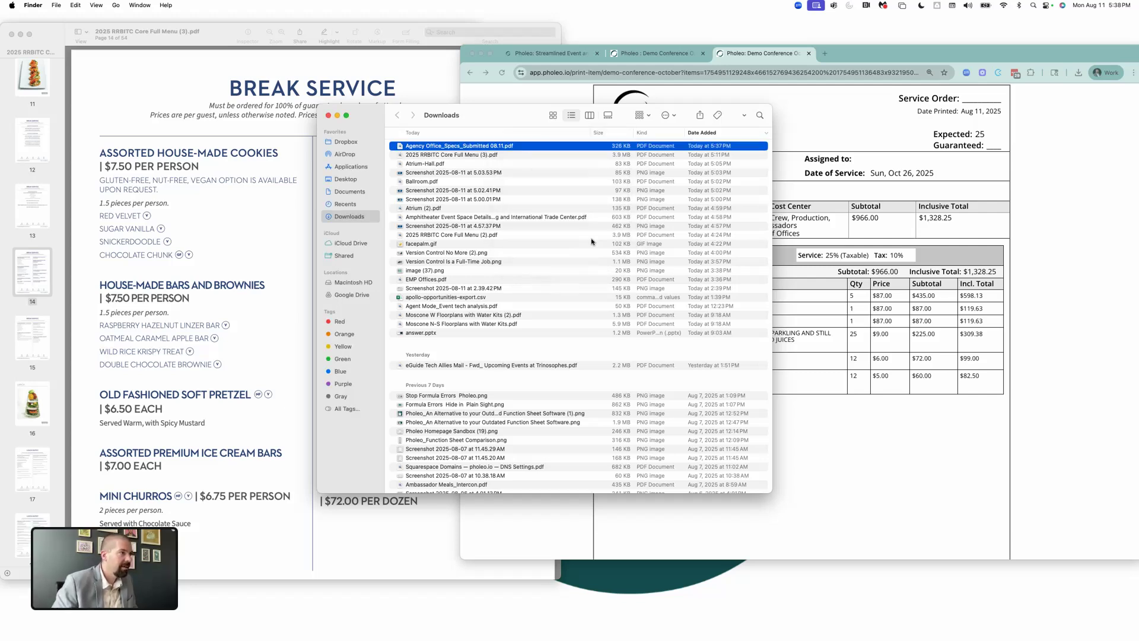
pyautogui.doubleClick(474, 146)
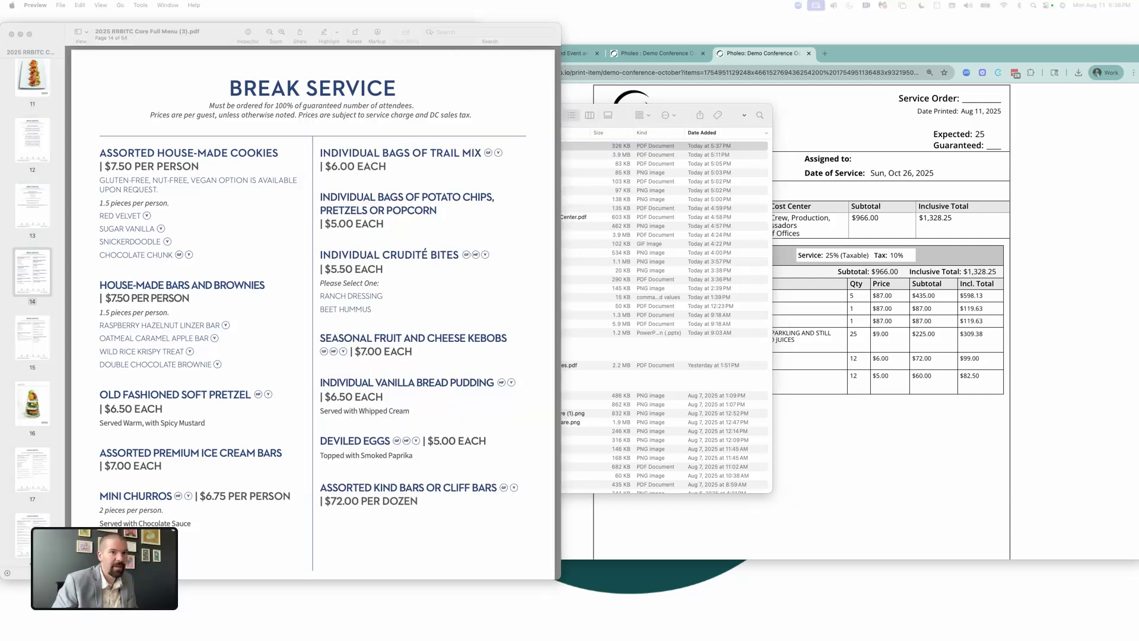
# - Page through the Agency Office specs PDF to review the service orders for the successive days
pyautogui.scroll(-5, 564, 344)
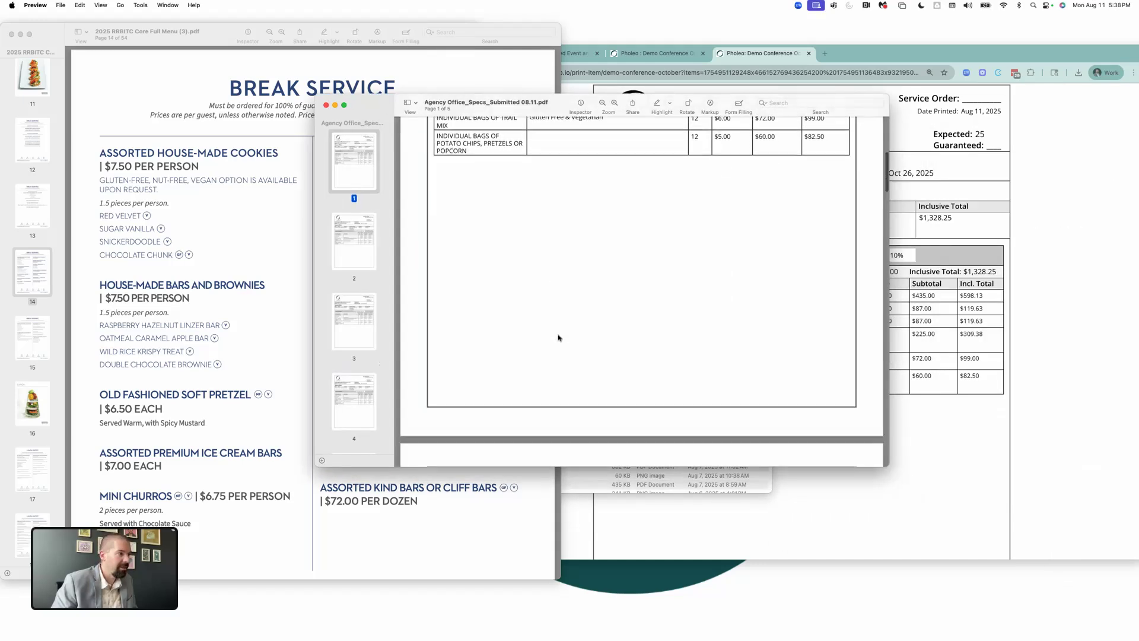
pyautogui.scroll(5, 576, 343)
pyautogui.scroll(-10, 575, 342)
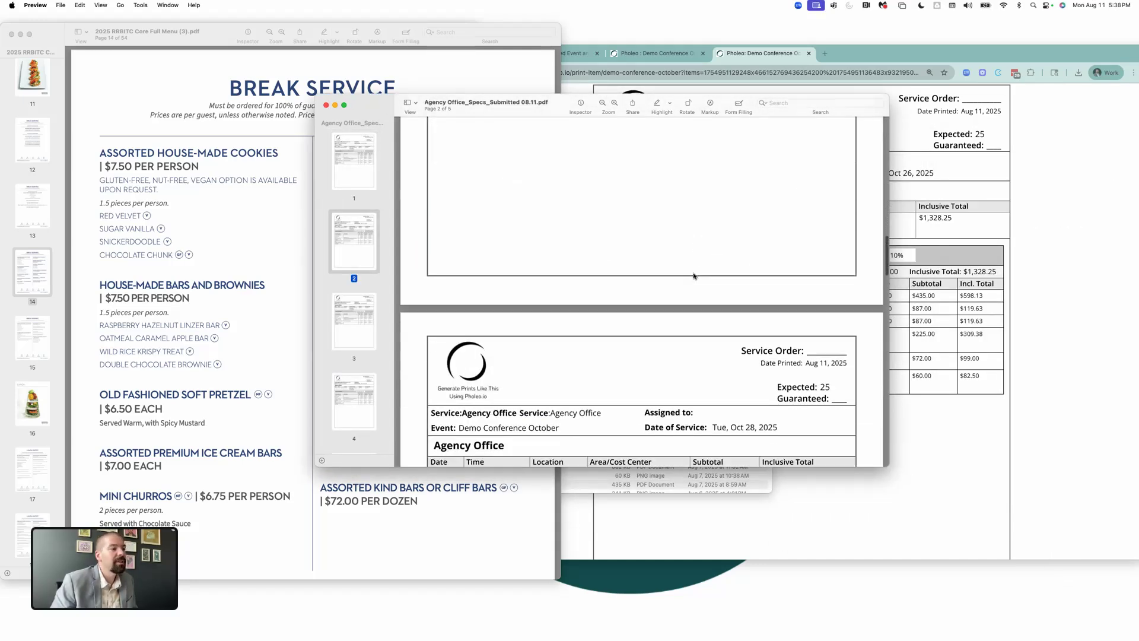
pyautogui.scroll(-8, 682, 273)
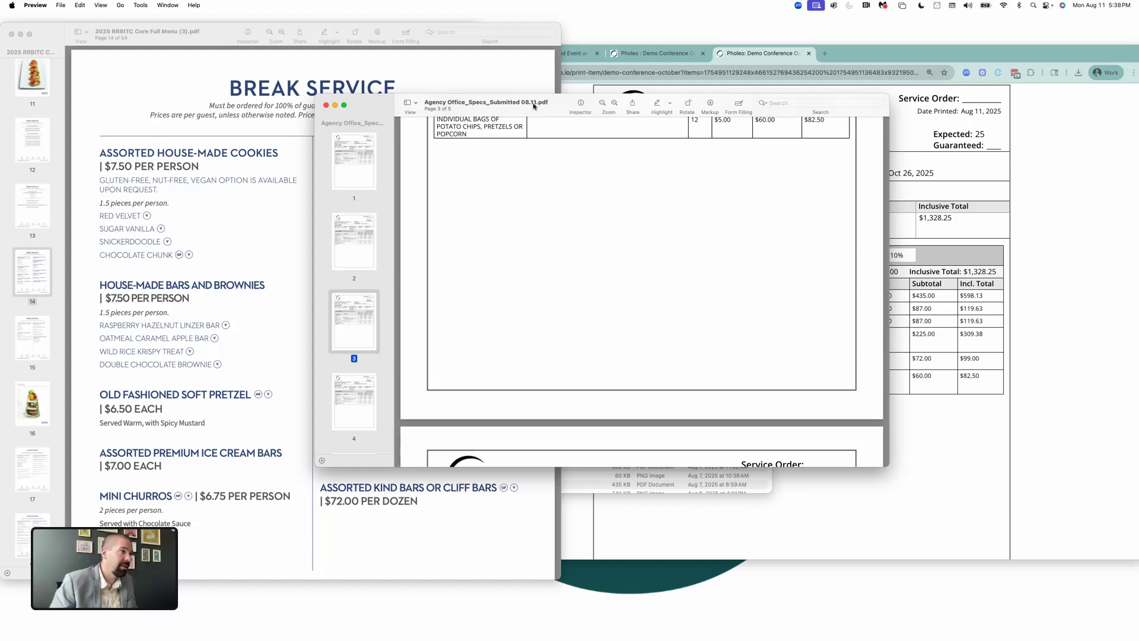
pyautogui.scroll(-10, 641, 328)
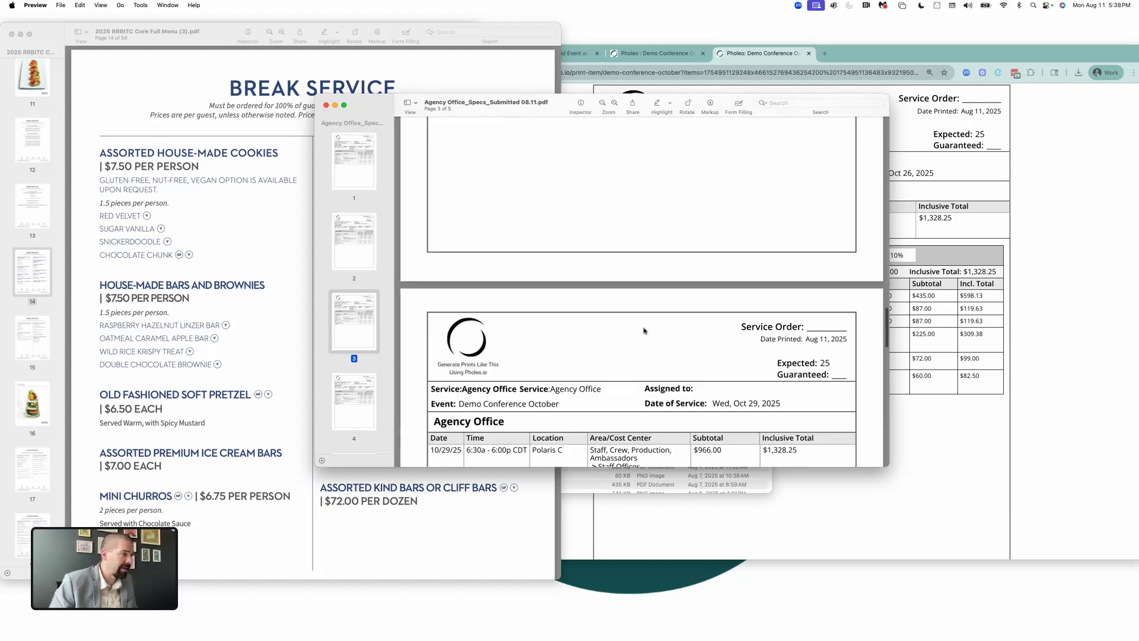
pyautogui.scroll(-8, 649, 329)
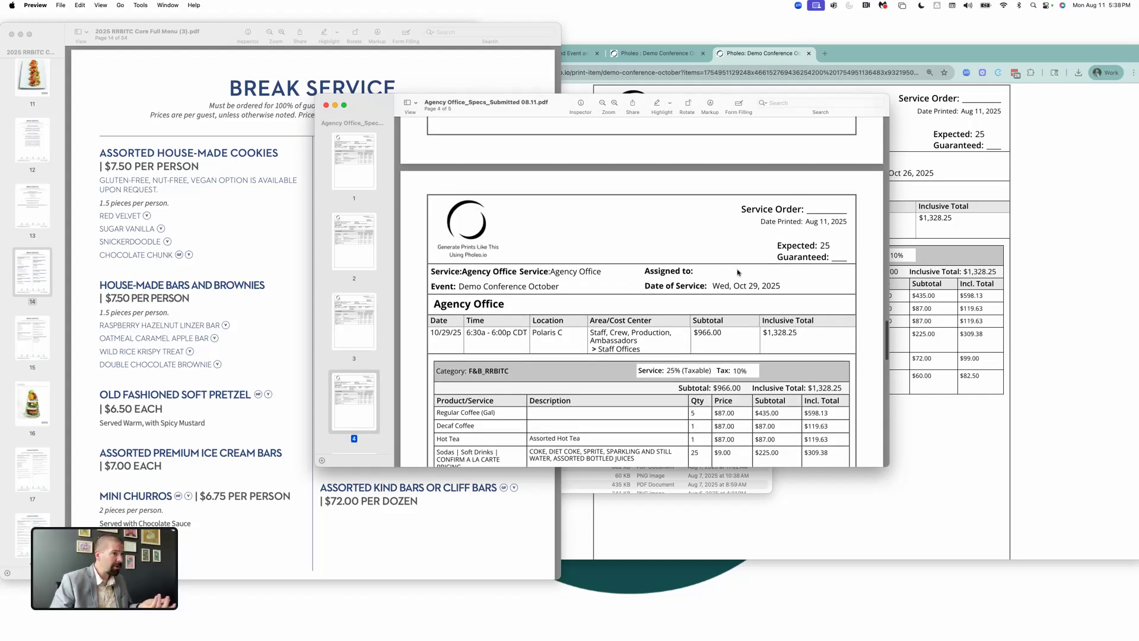
# - Enlarge the PDF window and examine the Oct 29 service order's print date, event details, and product and pricing rows
pyautogui.moveTo(763, 222); pyautogui.dragTo(849, 224)
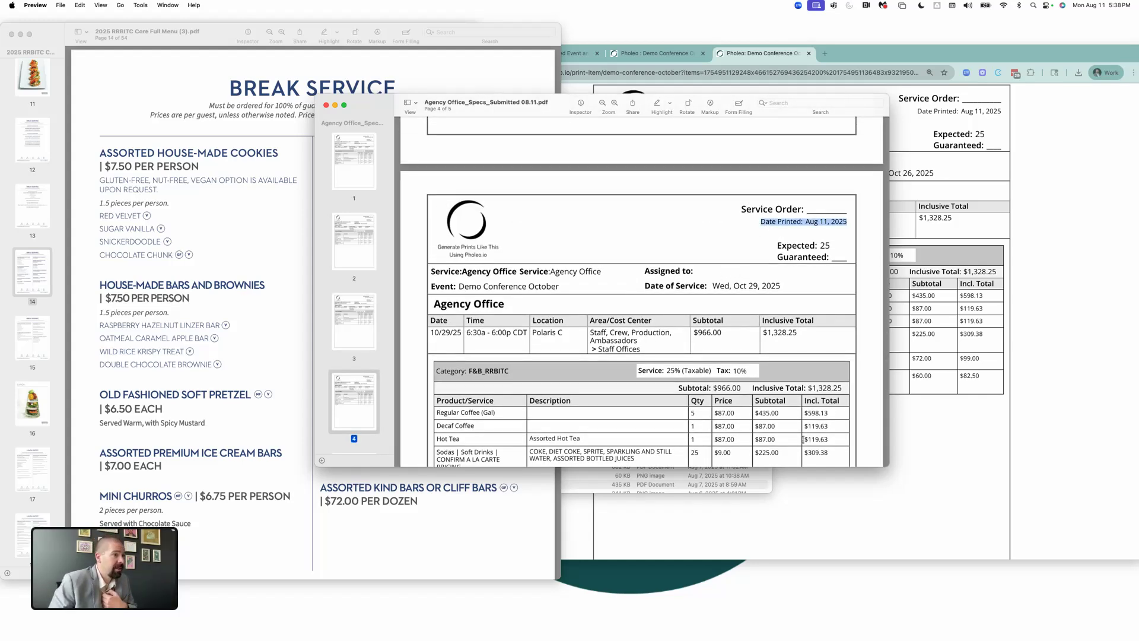
pyautogui.moveTo(895, 482); pyautogui.dragTo(948, 634)
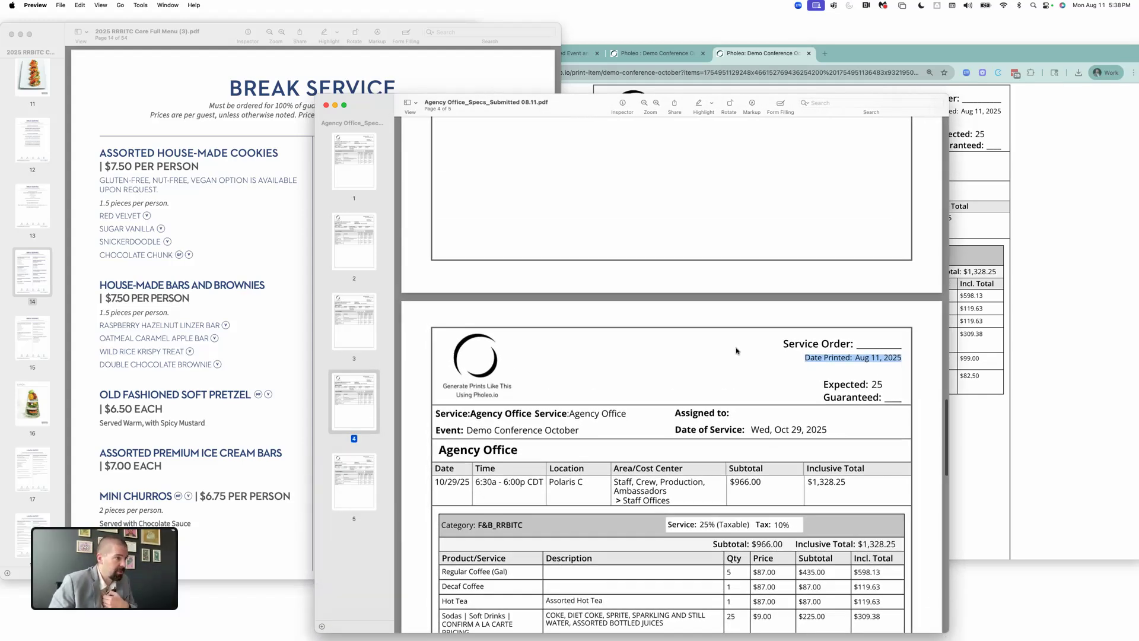
pyautogui.scroll(-2, 733, 350)
pyautogui.moveTo(439, 388); pyautogui.dragTo(833, 401)
pyautogui.click(822, 363)
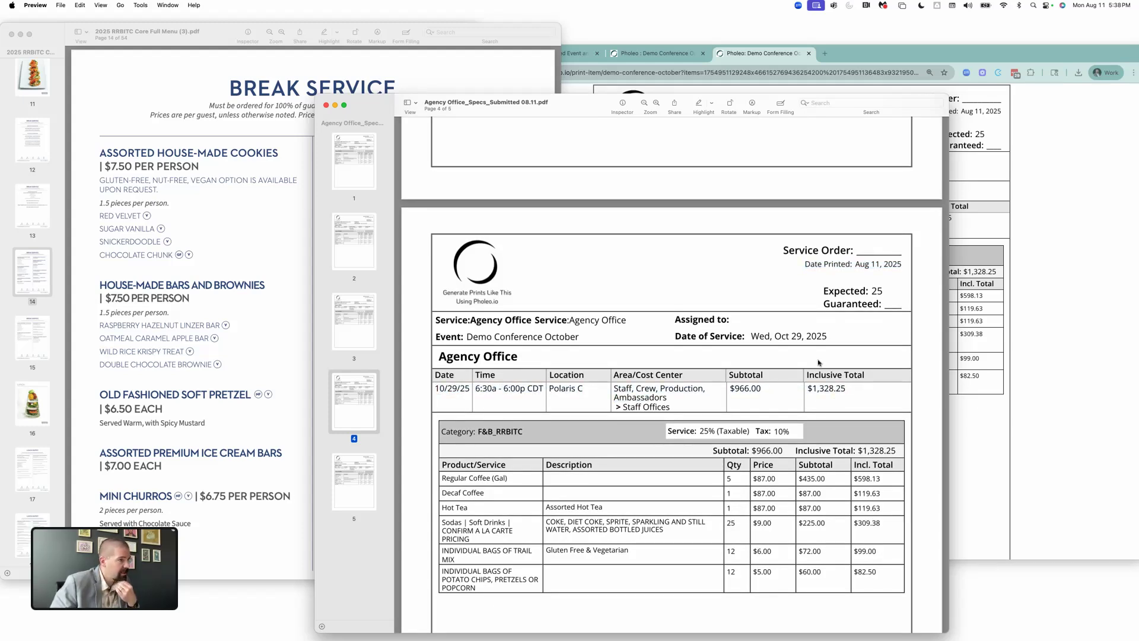
pyautogui.scroll(-3, 515, 404)
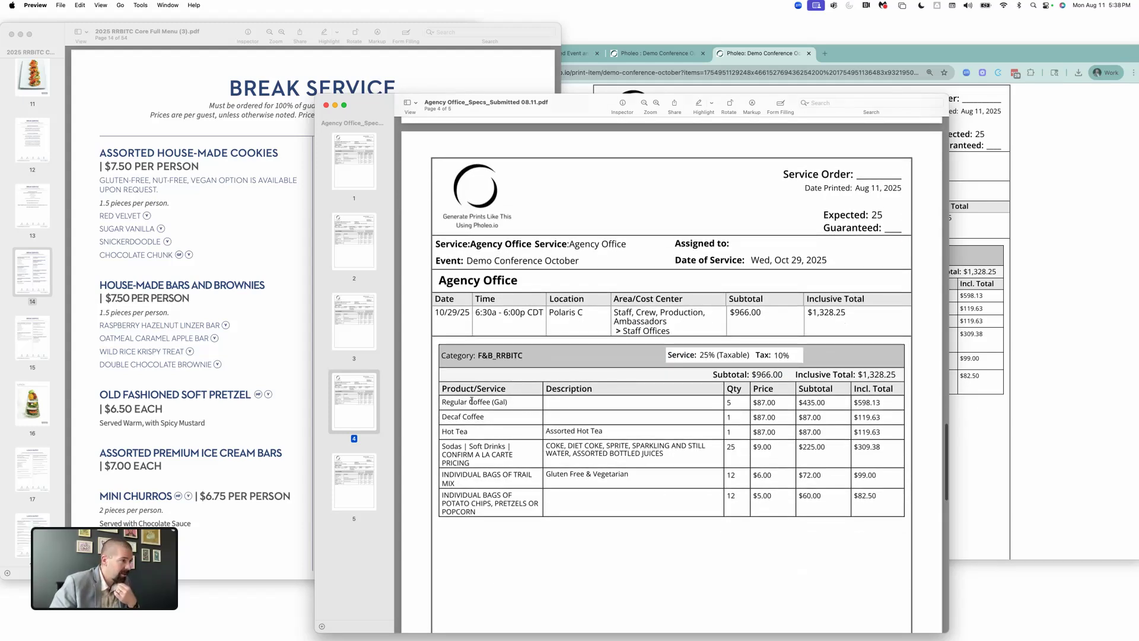
pyautogui.moveTo(472, 401); pyautogui.dragTo(760, 494)
pyautogui.click(798, 529)
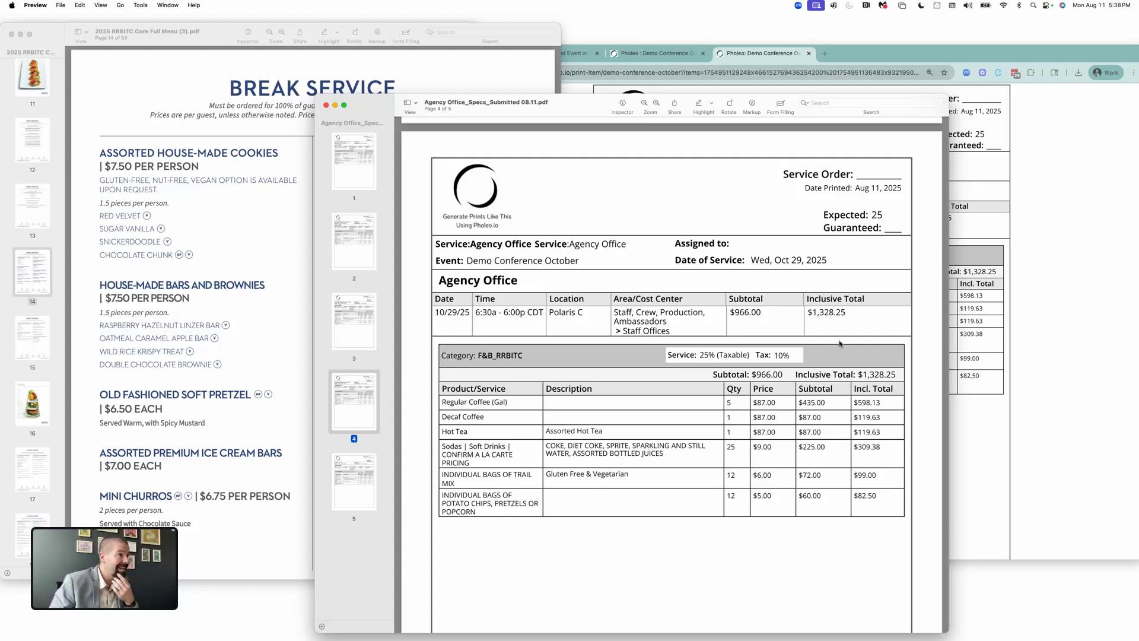
# - Close the specs PDF, return to the Demo Conference October Kanban board in Chrome, and check the Tue, Oct 28 Agency Office item
pyautogui.click(327, 106)
pyautogui.click(788, 196)
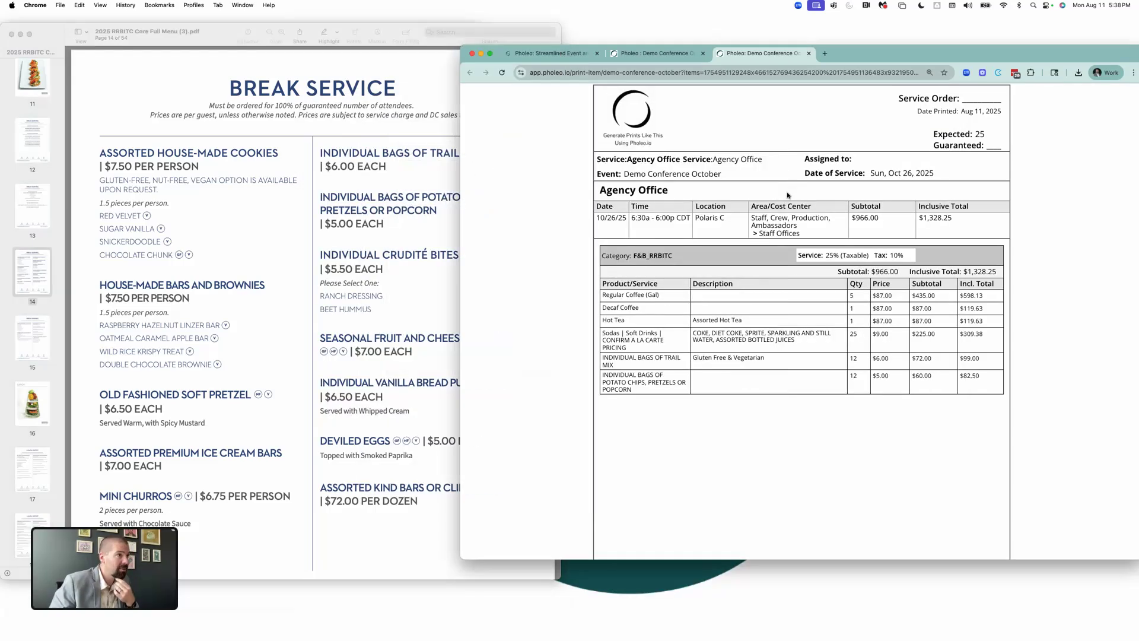
pyautogui.click(655, 53)
pyautogui.click(989, 283)
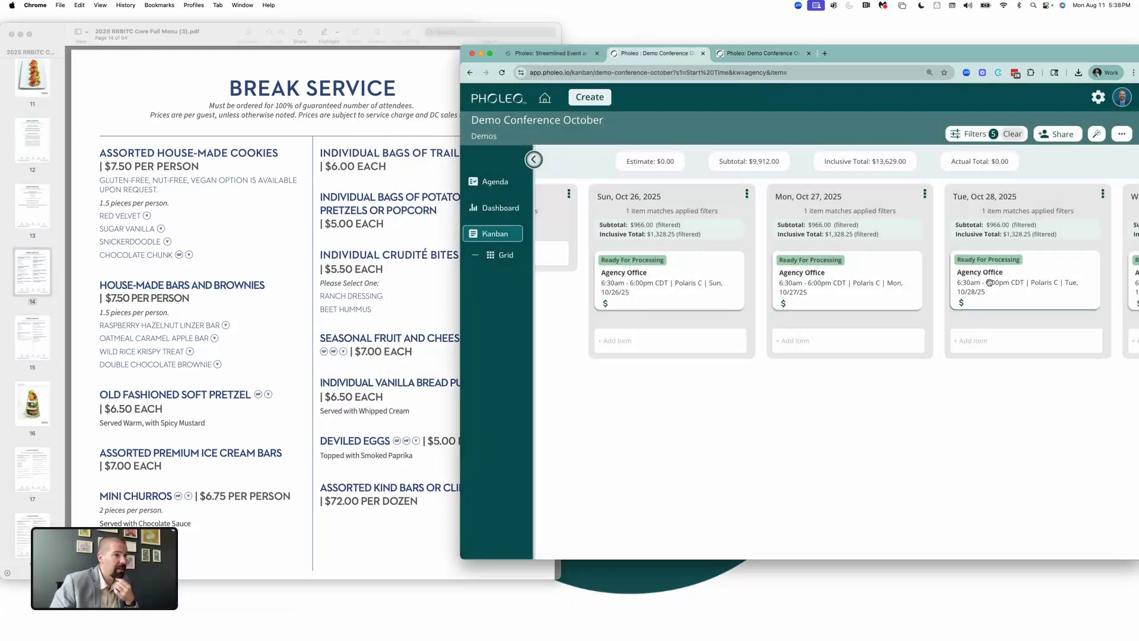
pyautogui.click(990, 282)
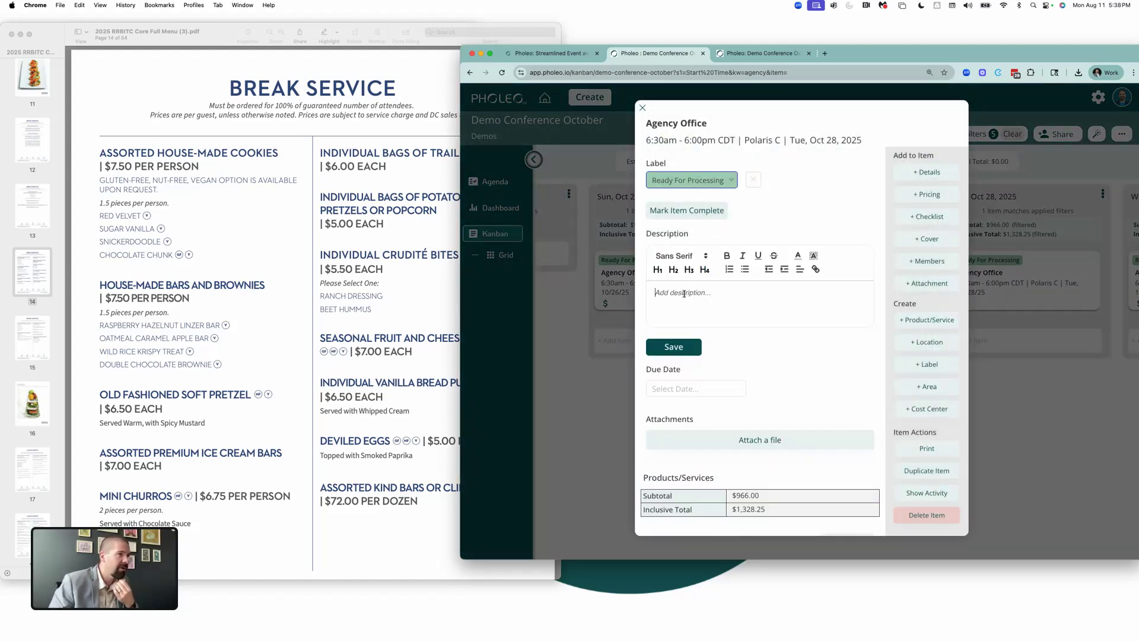
pyautogui.click(581, 302)
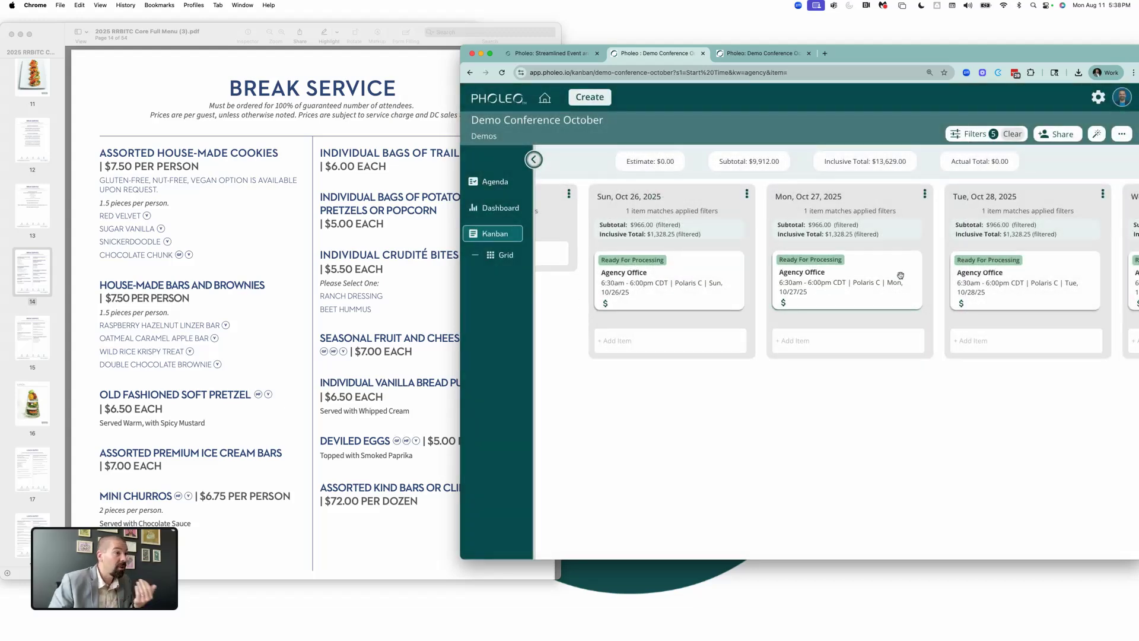
# - Clear all applied filters on the Kanban board and look across its date columns
pyautogui.click(1019, 135)
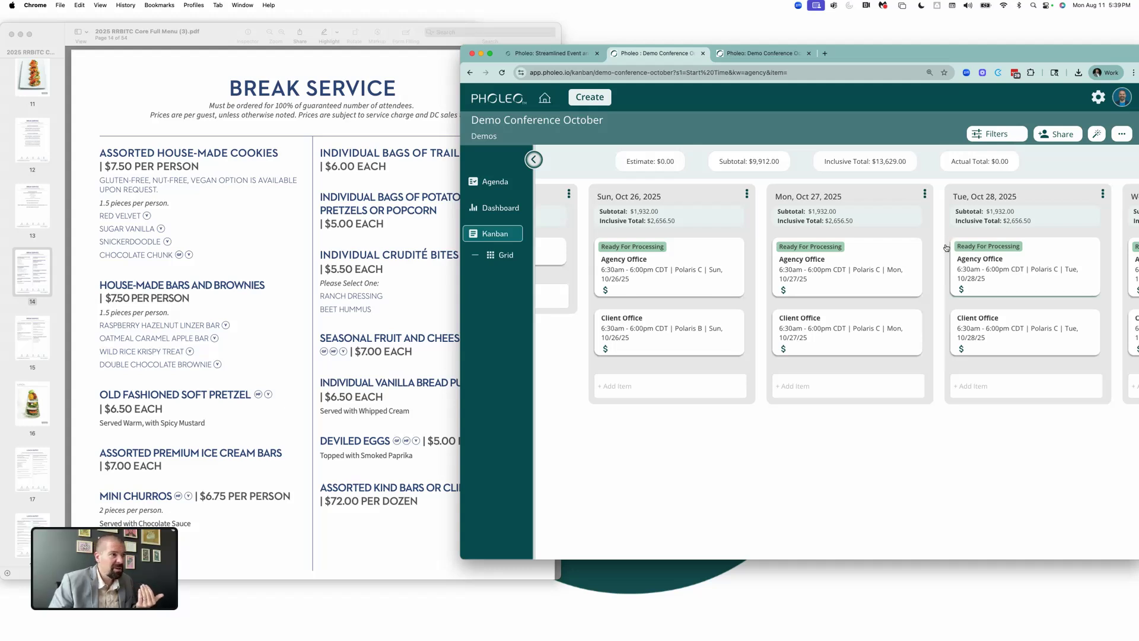
pyautogui.hscroll(-10, 834, 258)
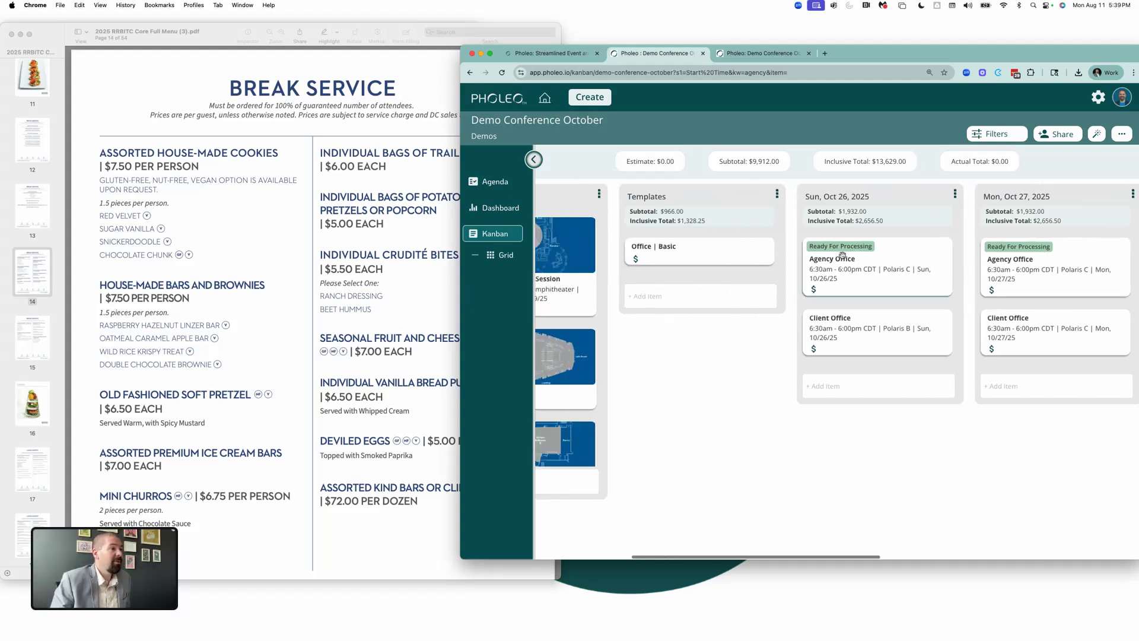
pyautogui.hscroll(3, 859, 255)
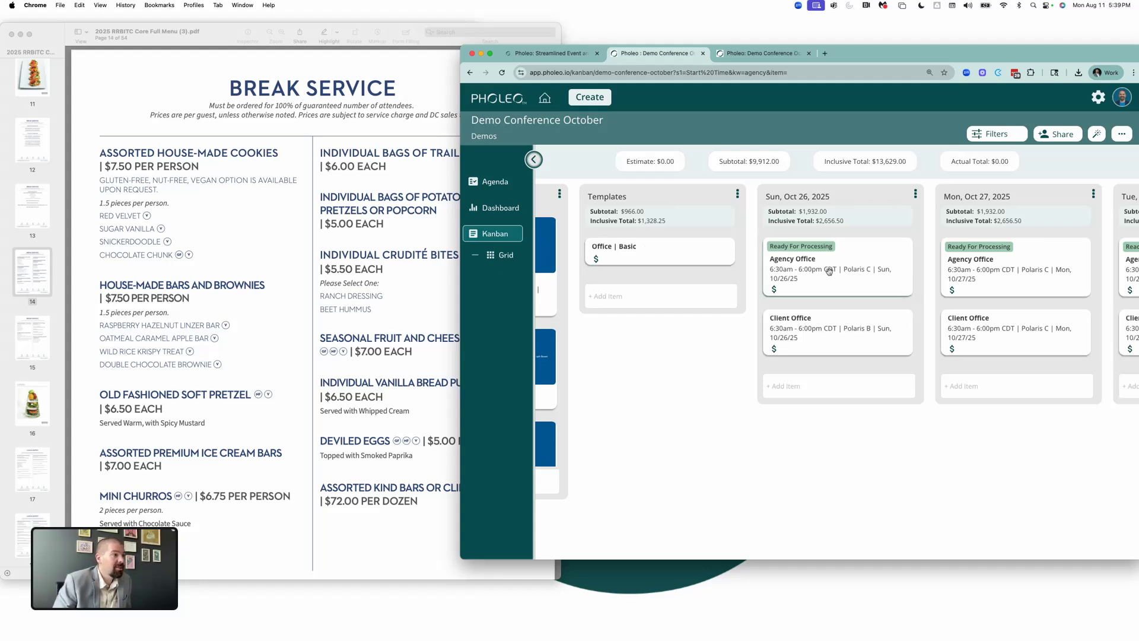
pyautogui.hscroll(4, 694, 255)
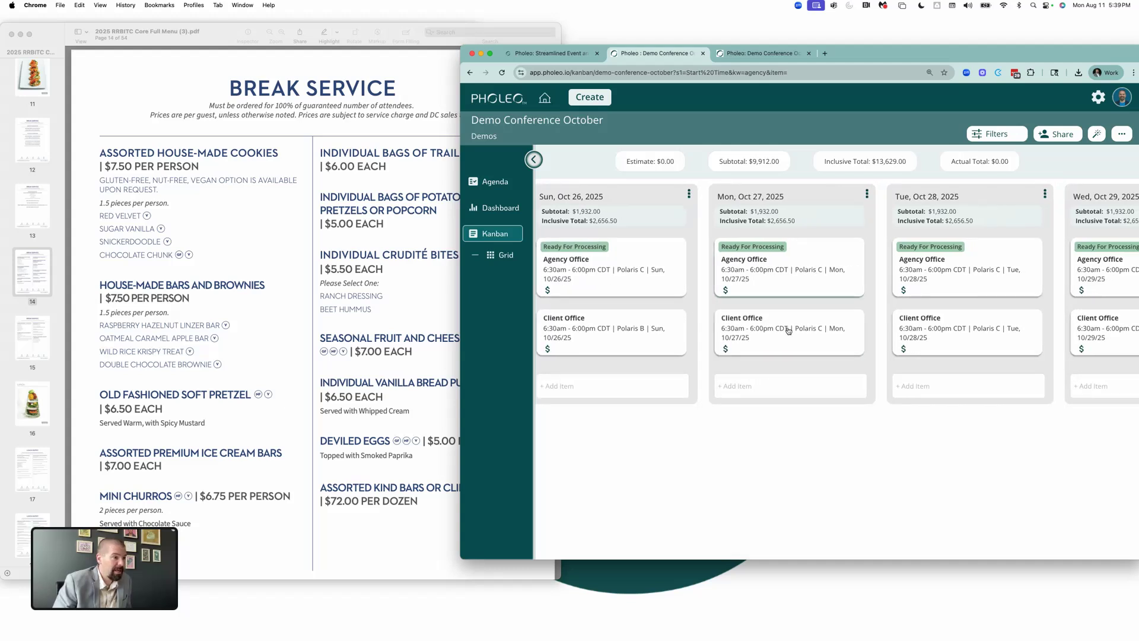
# - Add an item named "Attendee Welcome Reception" to the Mon, Oct 27, 2025 column
pyautogui.click(768, 383)
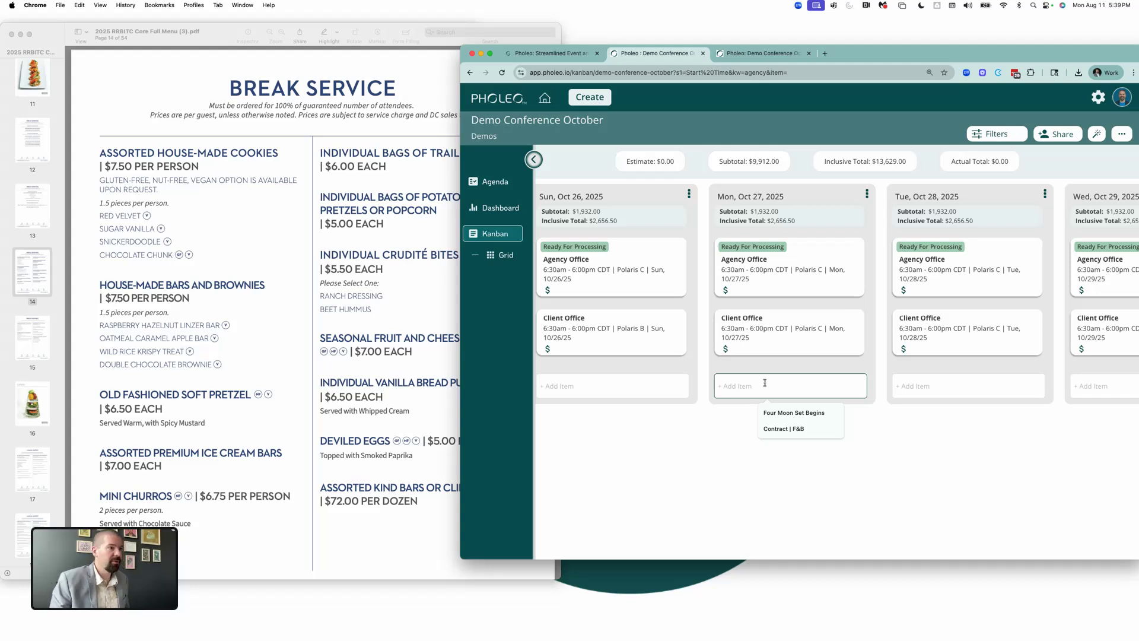
pyautogui.write('Att')
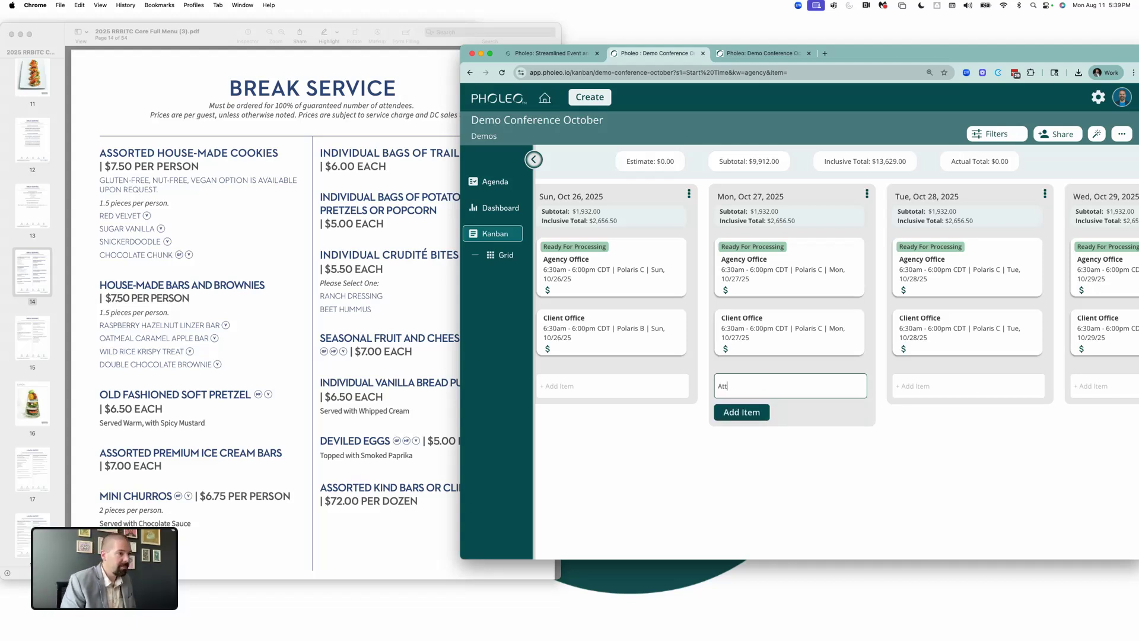
pyautogui.write('endee Welco')
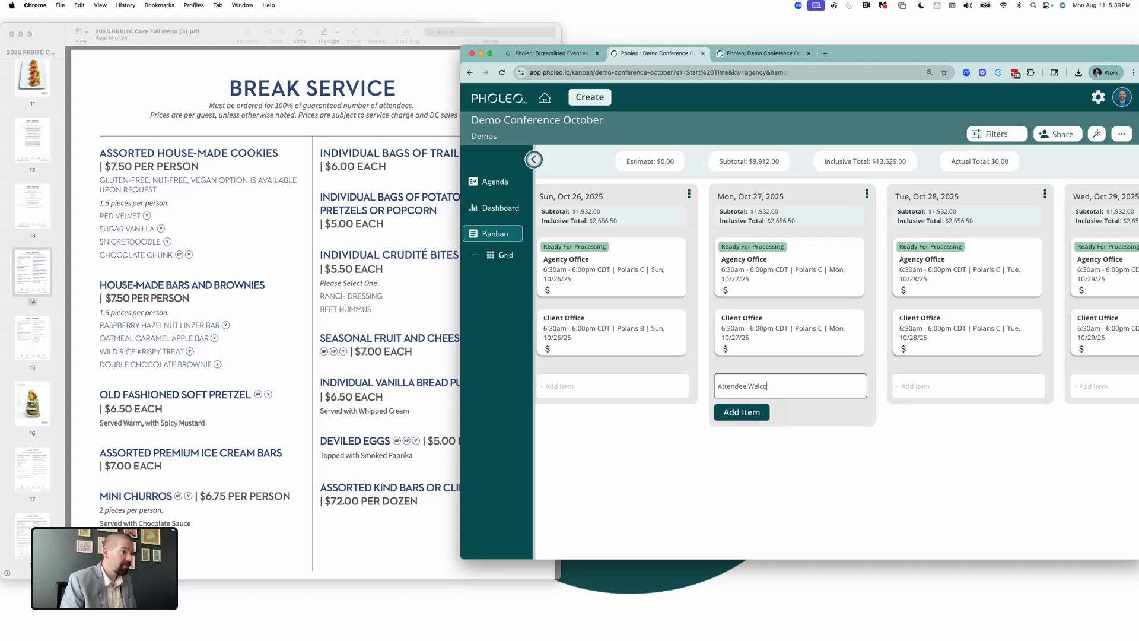
pyautogui.write('me Reception')
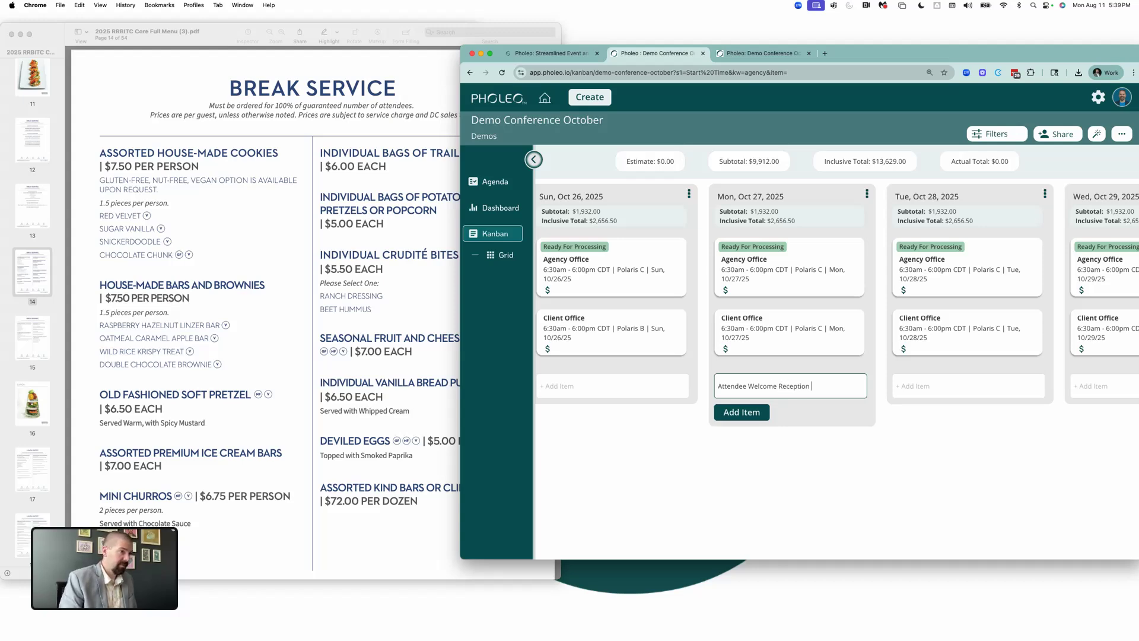
pyautogui.press('Return')
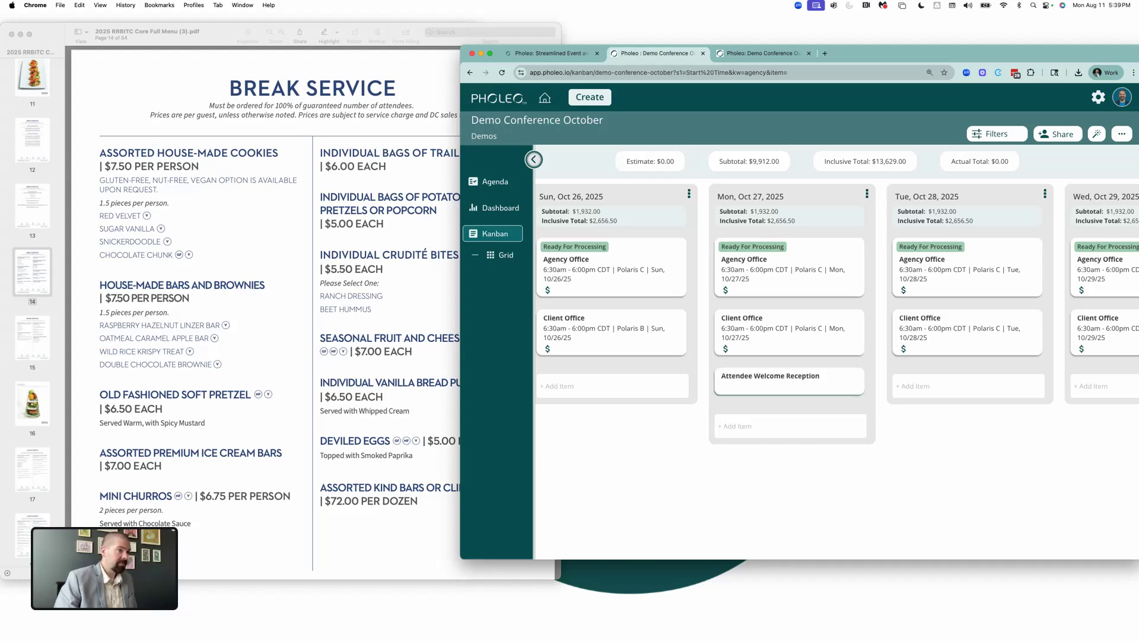
# - Set the Attendee Welcome Reception's location to Atrium Ballroom, check the budget area choices, and save the item details
pyautogui.click(822, 368)
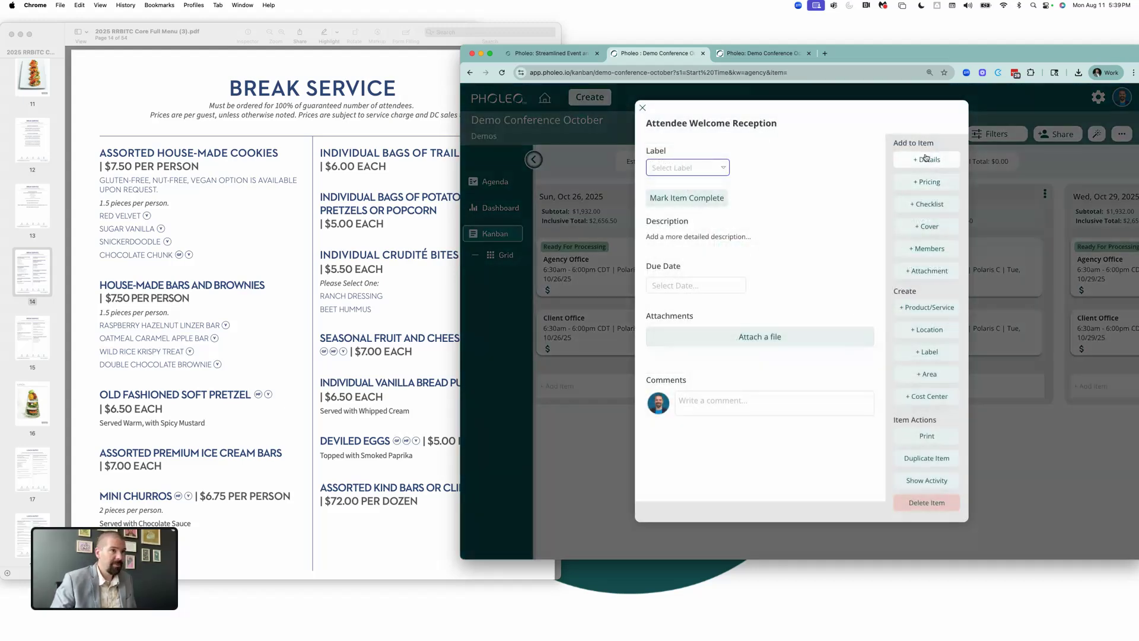
pyautogui.click(927, 157)
pyautogui.click(911, 213)
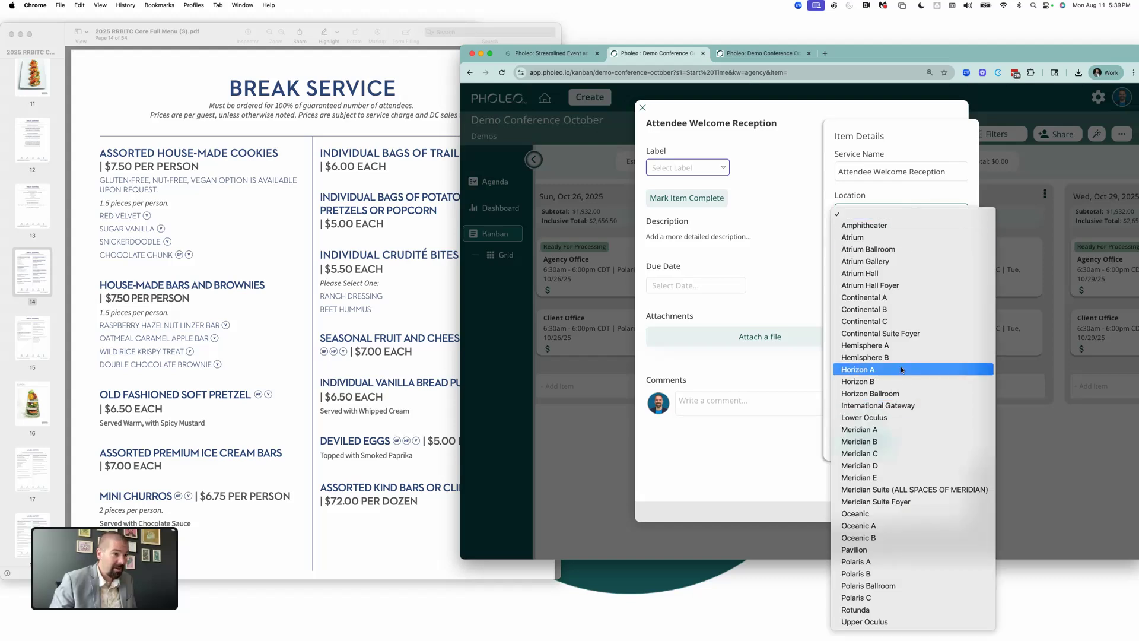
pyautogui.click(882, 252)
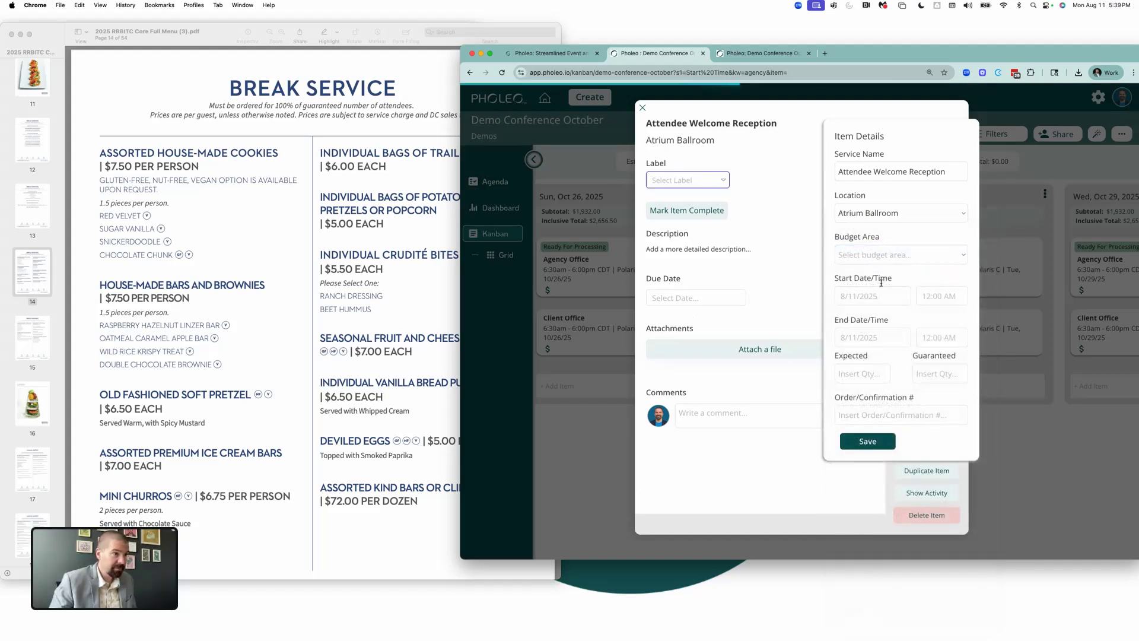
pyautogui.click(881, 245)
pyautogui.click(880, 240)
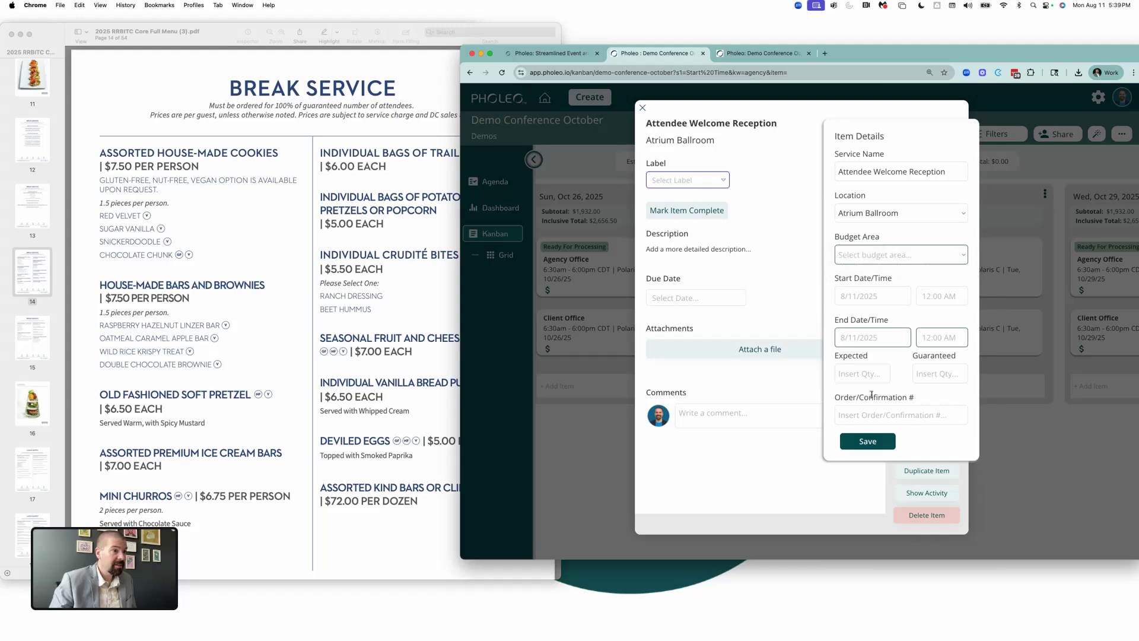
pyautogui.click(868, 442)
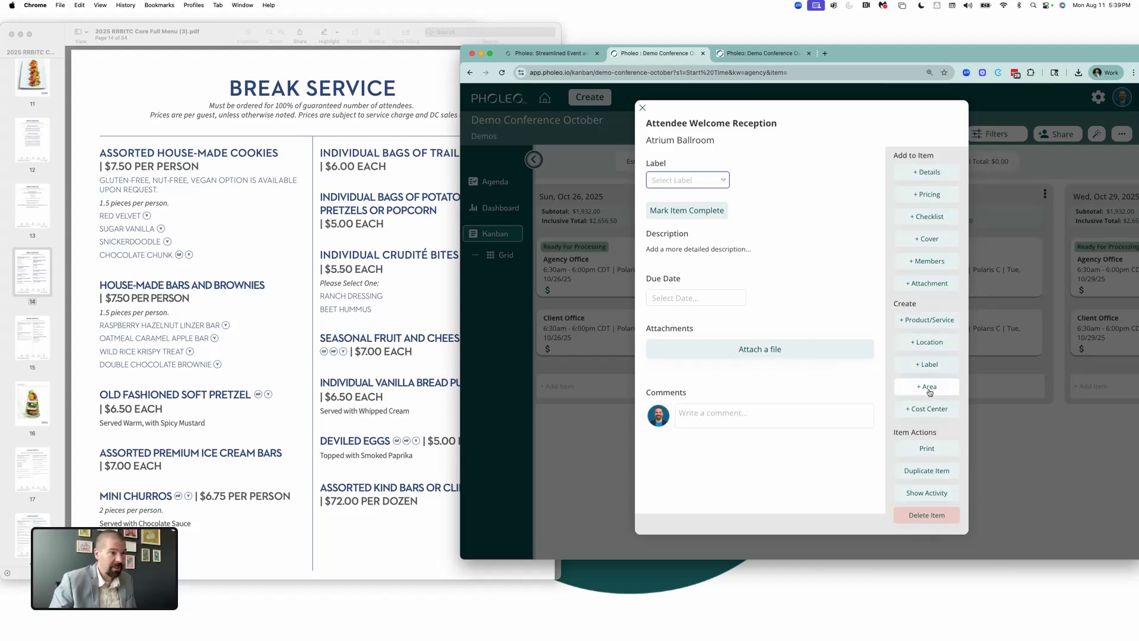
# - Create a budget area named "Attendee" from the Attendee Welcome Reception item
pyautogui.click(929, 388)
pyautogui.click(773, 200)
pyautogui.write('Atten')
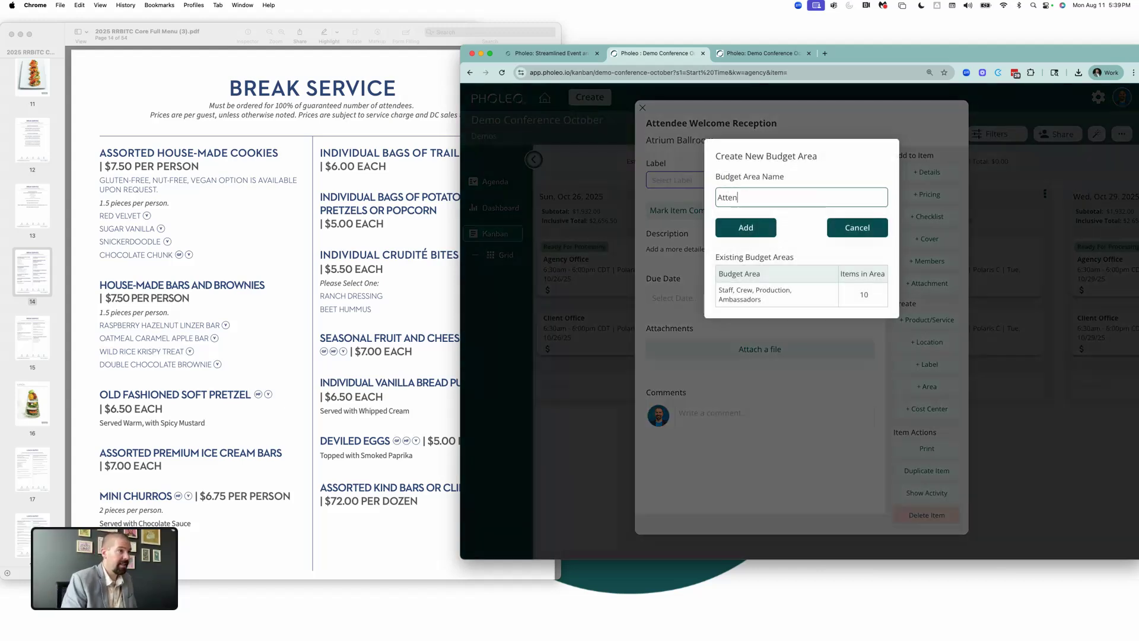
pyautogui.write('dee')
pyautogui.click(767, 232)
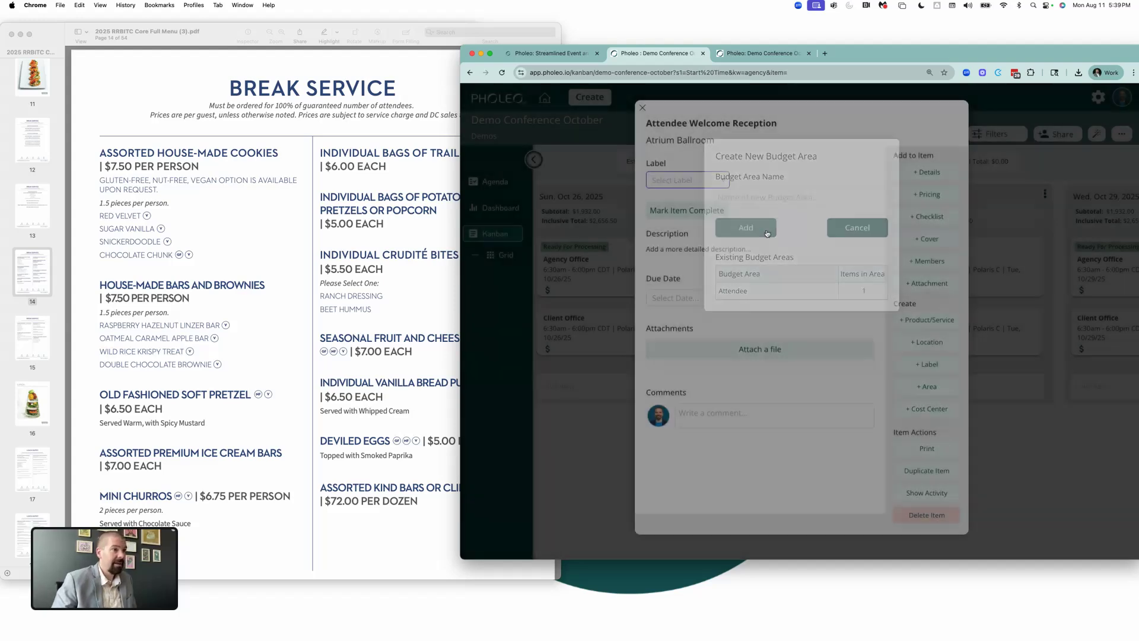
# - Create a cost center named "Attendee Welcome Reception" in the Attendee budget area and reopen the item's details
pyautogui.click(930, 409)
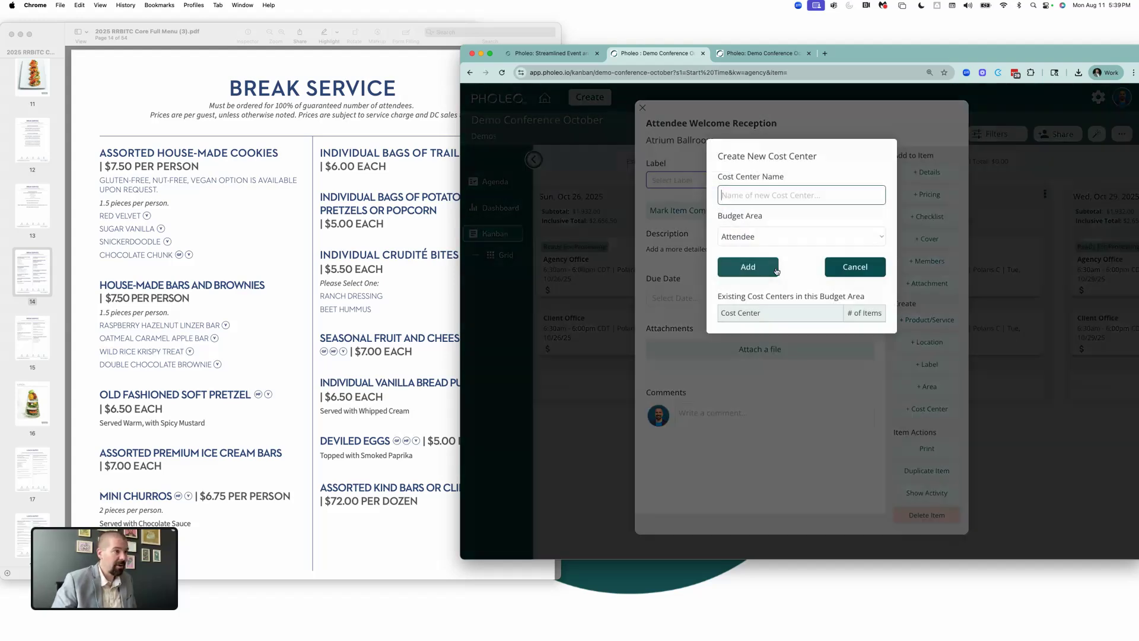
pyautogui.click(764, 199)
pyautogui.write('Attendee We')
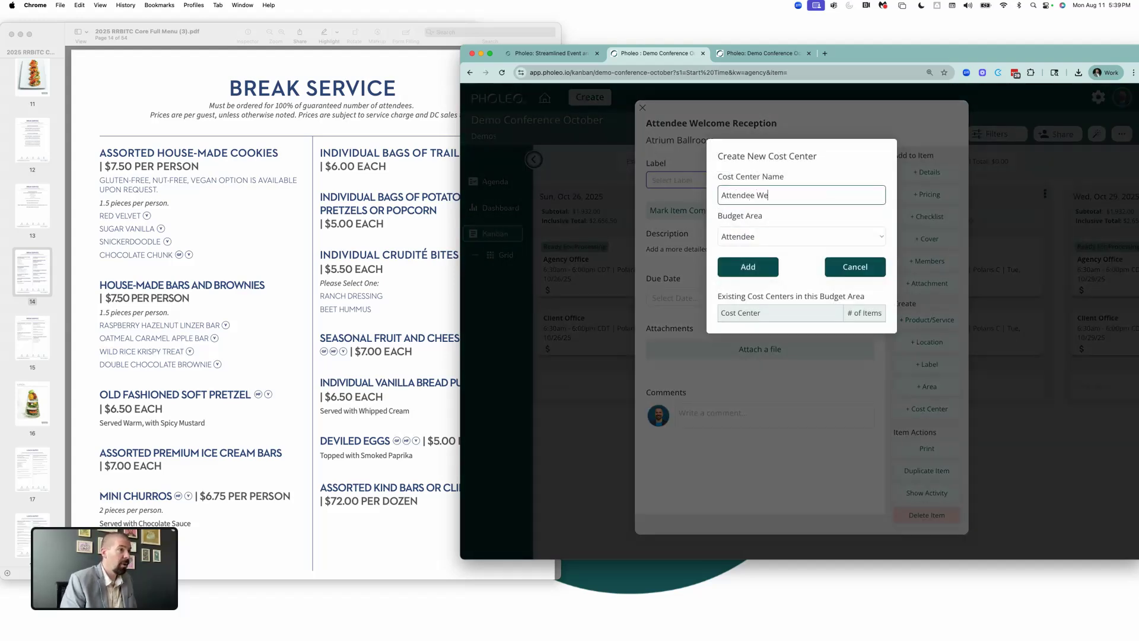
pyautogui.write('lcome Reception')
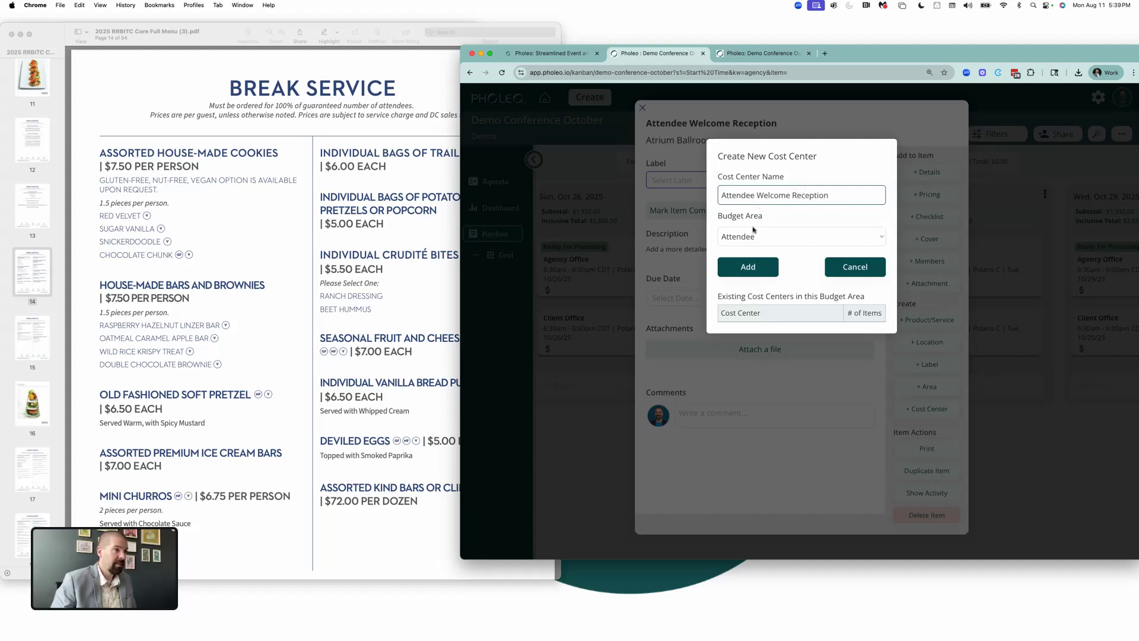
pyautogui.click(749, 267)
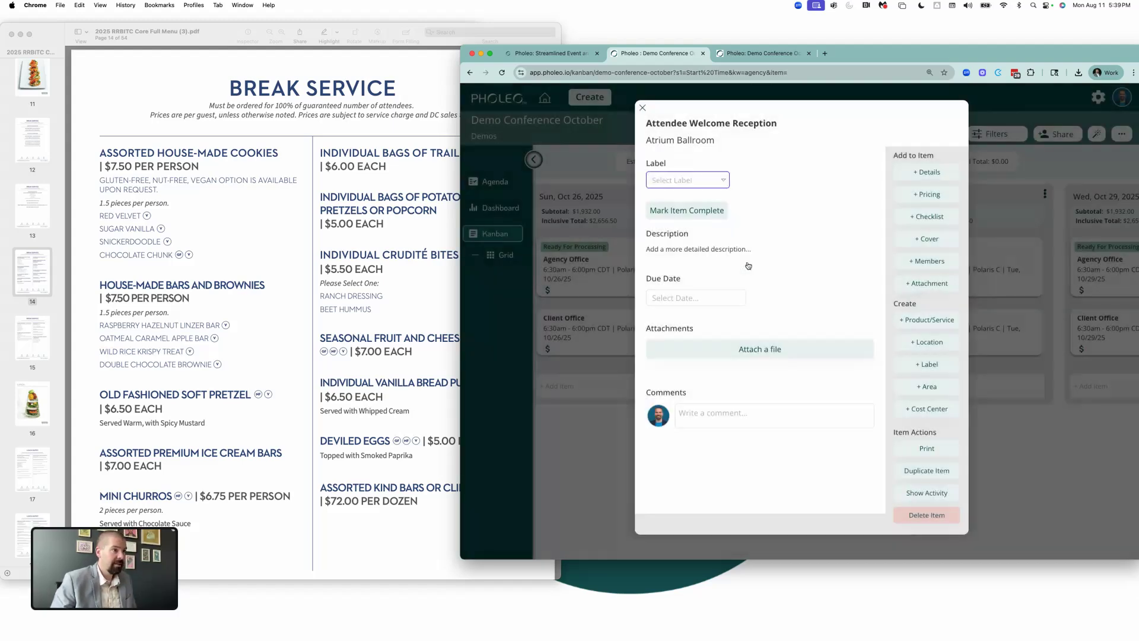
pyautogui.click(918, 172)
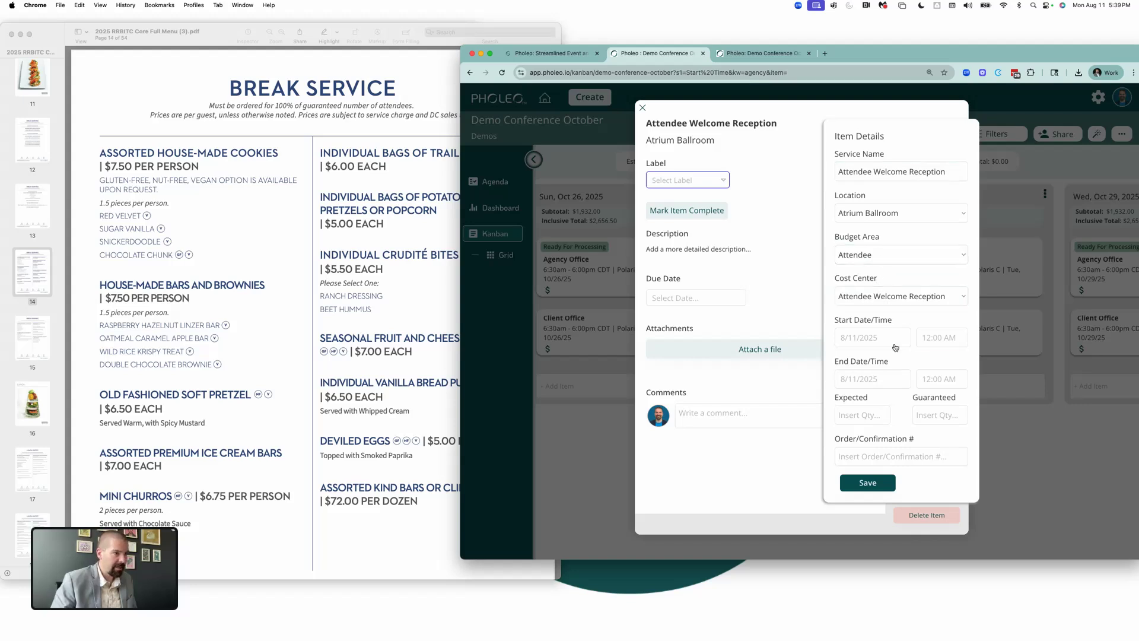
# - Set the Attendee Welcome Reception's start to 10/27/2025 at 6:00 PM
pyautogui.click(872, 337)
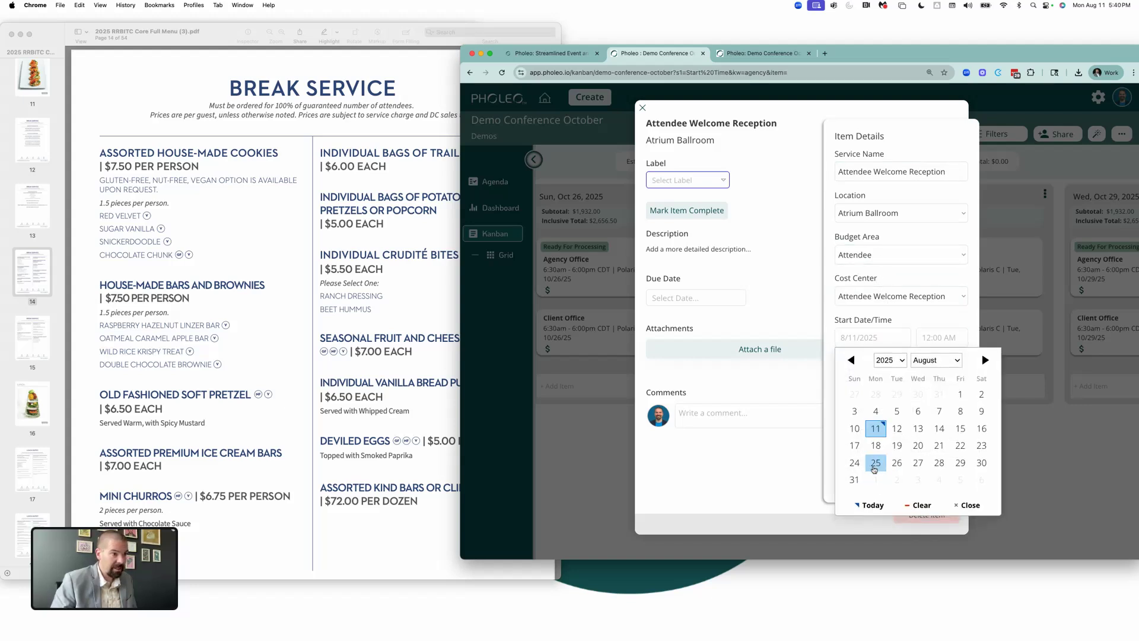
pyautogui.doubleClick(985, 360)
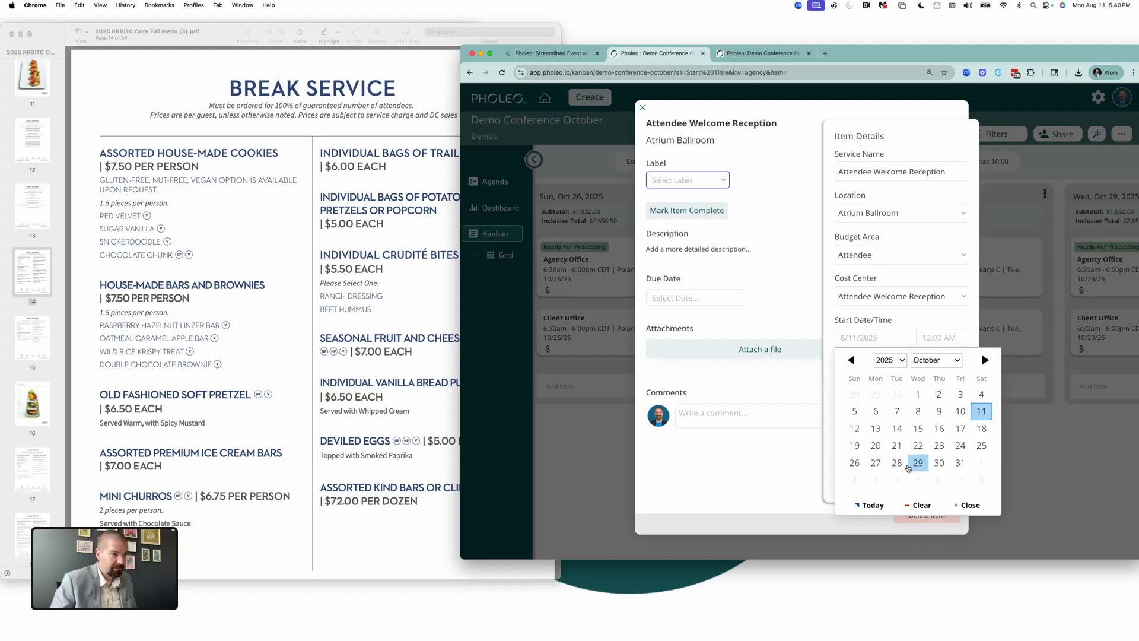
pyautogui.click(877, 463)
pyautogui.click(940, 337)
pyautogui.scroll(-3, 898, 426)
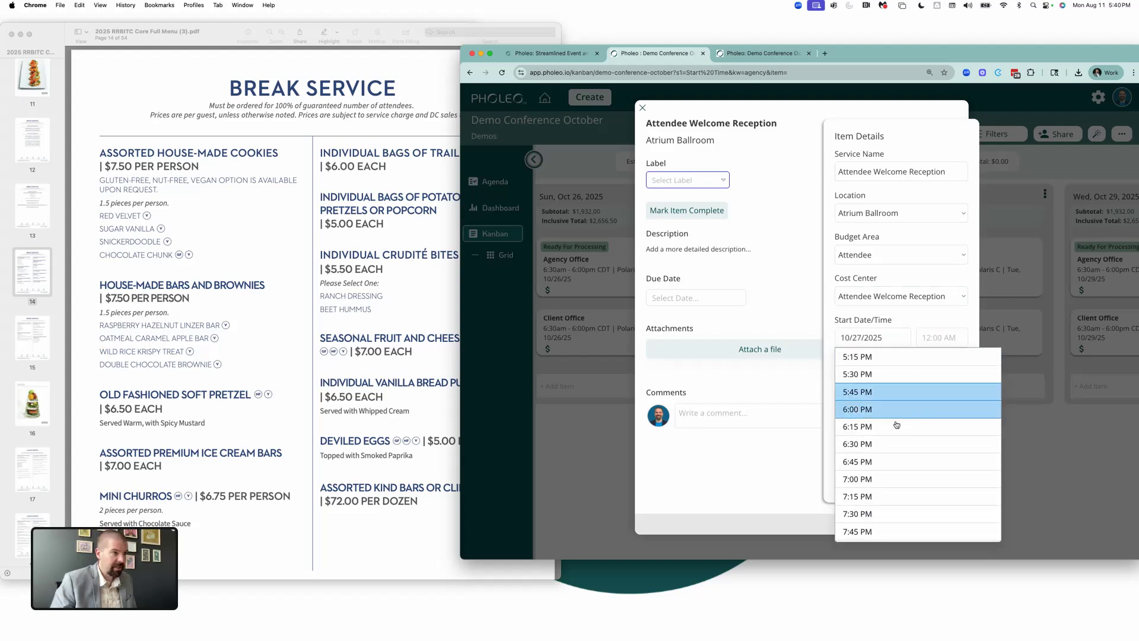
pyautogui.scroll(5, 898, 426)
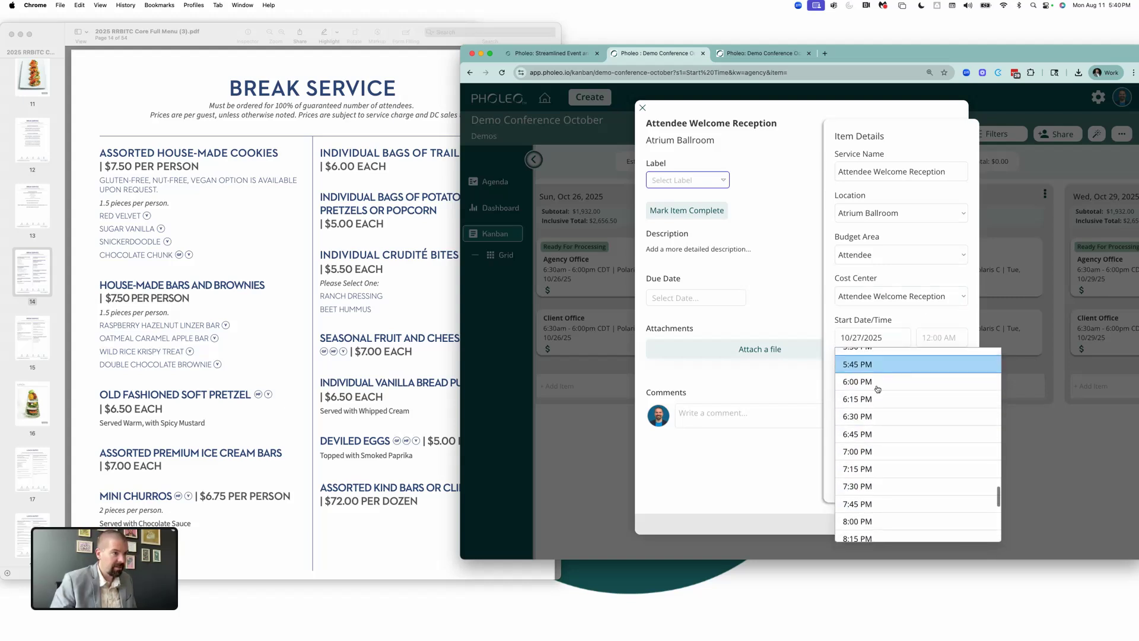
pyautogui.click(871, 454)
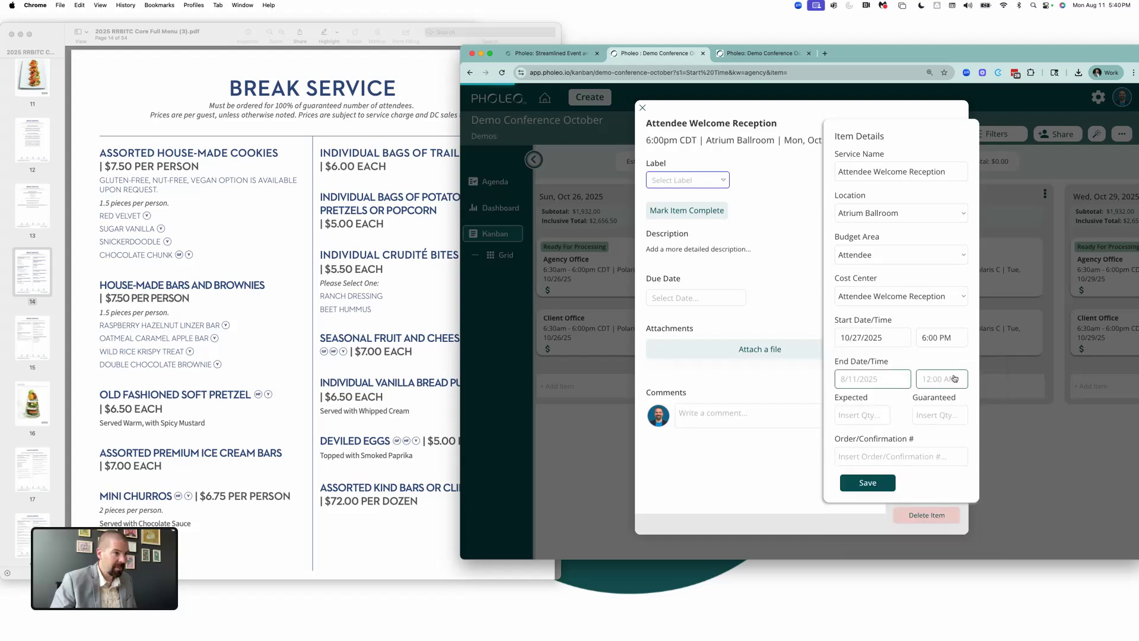
# - Set the reception's end to 10/27/2025 at 8:00 PM, enter 1500 expected attendees, and save the item details
pyautogui.scroll(-2, 883, 326)
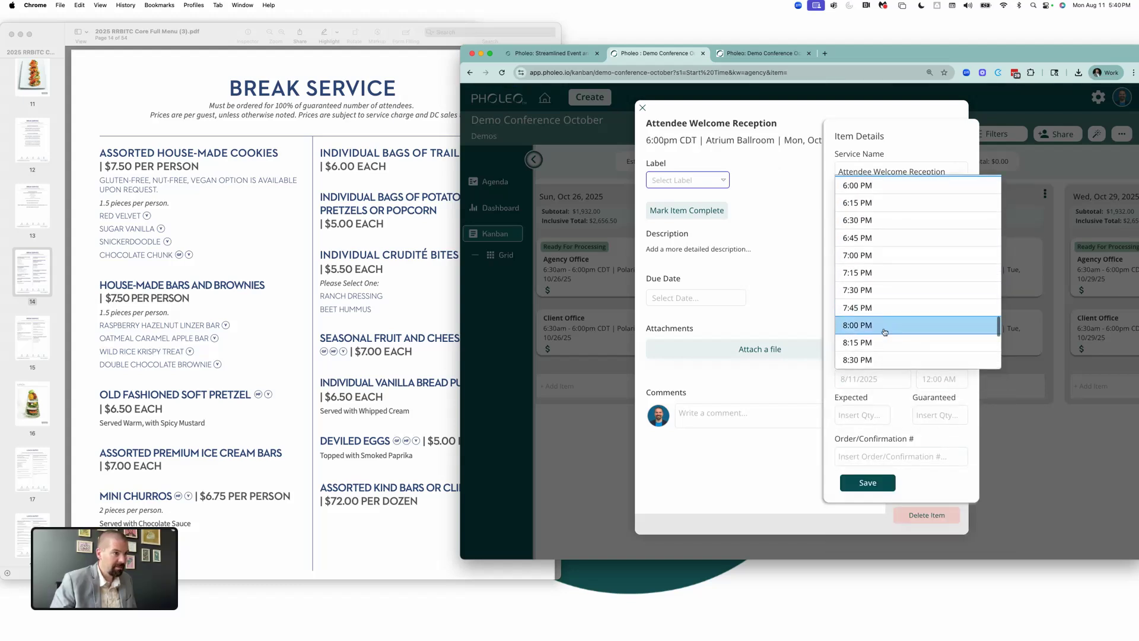
pyautogui.click(883, 329)
pyautogui.click(886, 380)
pyautogui.click(876, 502)
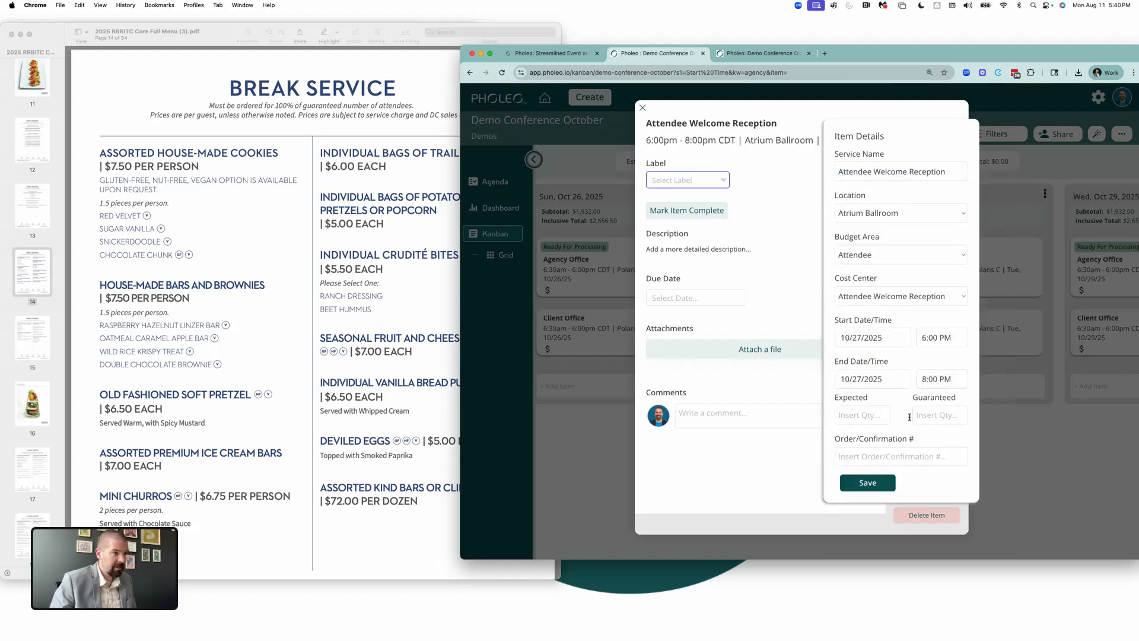
pyautogui.click(867, 415)
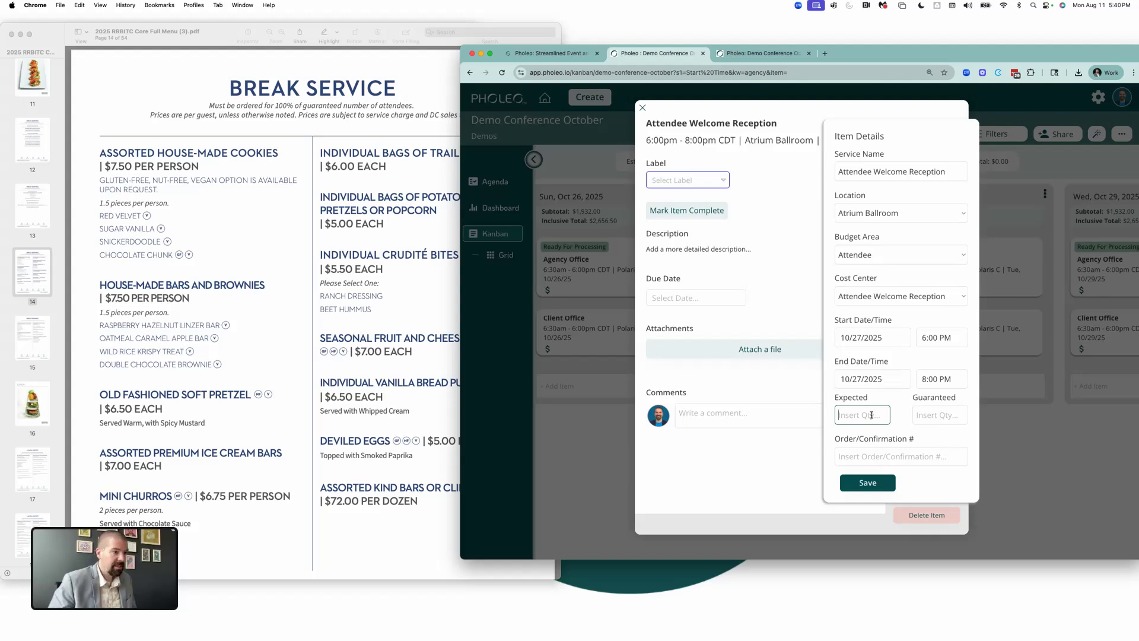
pyautogui.write('1500')
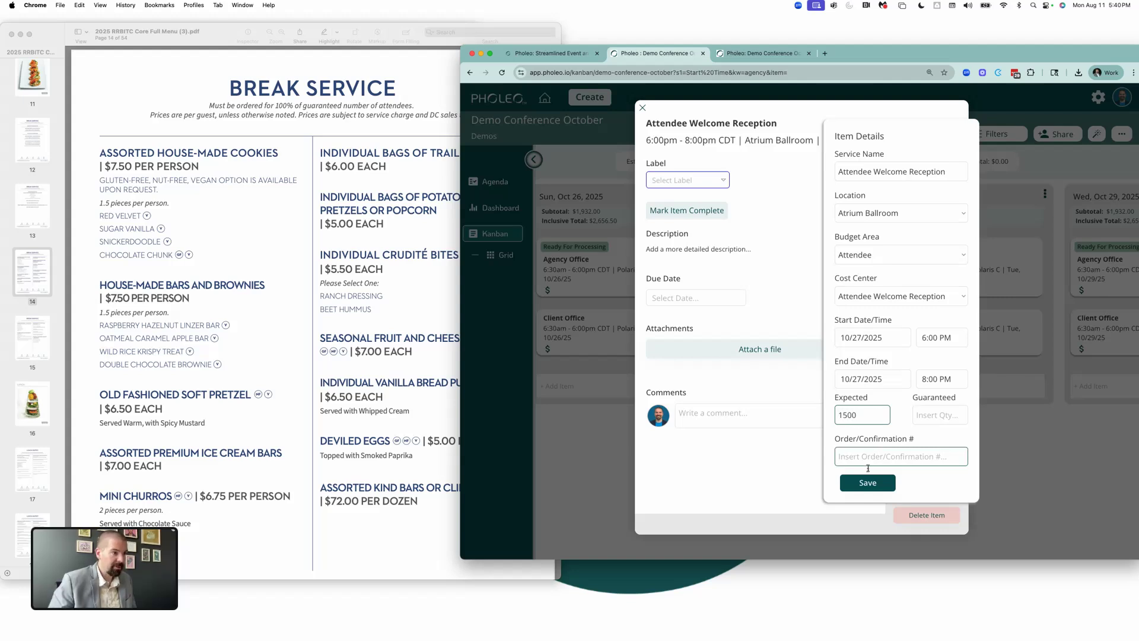
pyautogui.click(870, 483)
# - Switch to the 2025 RRBITC Core Full Menu PDF in Preview and search it for "Reception"
pyautogui.click(348, 377)
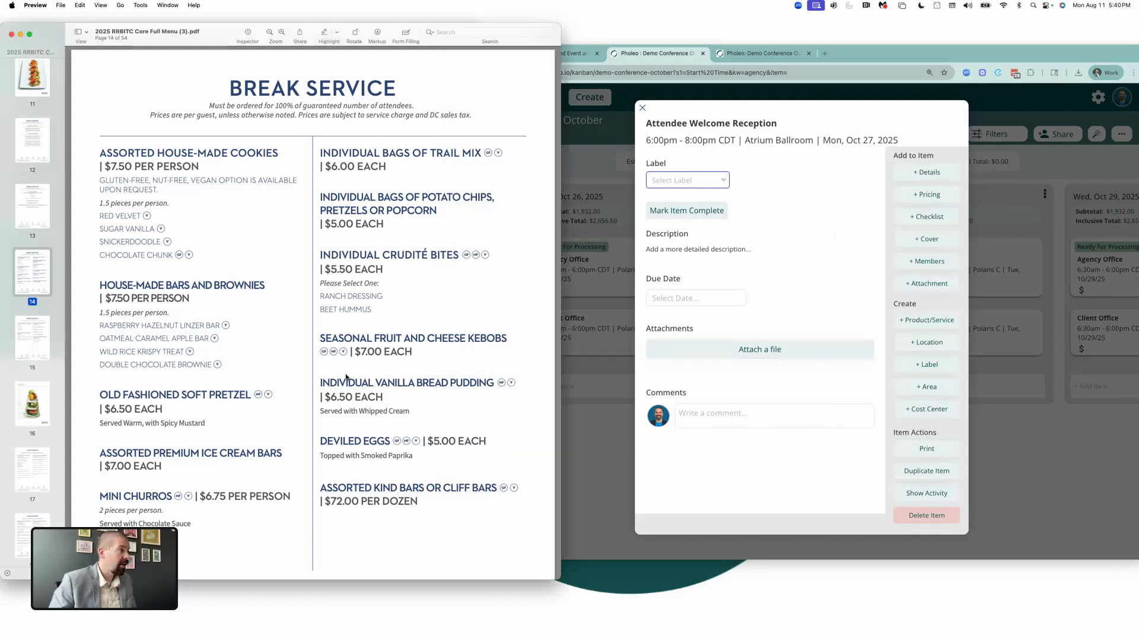
pyautogui.press('super+f')
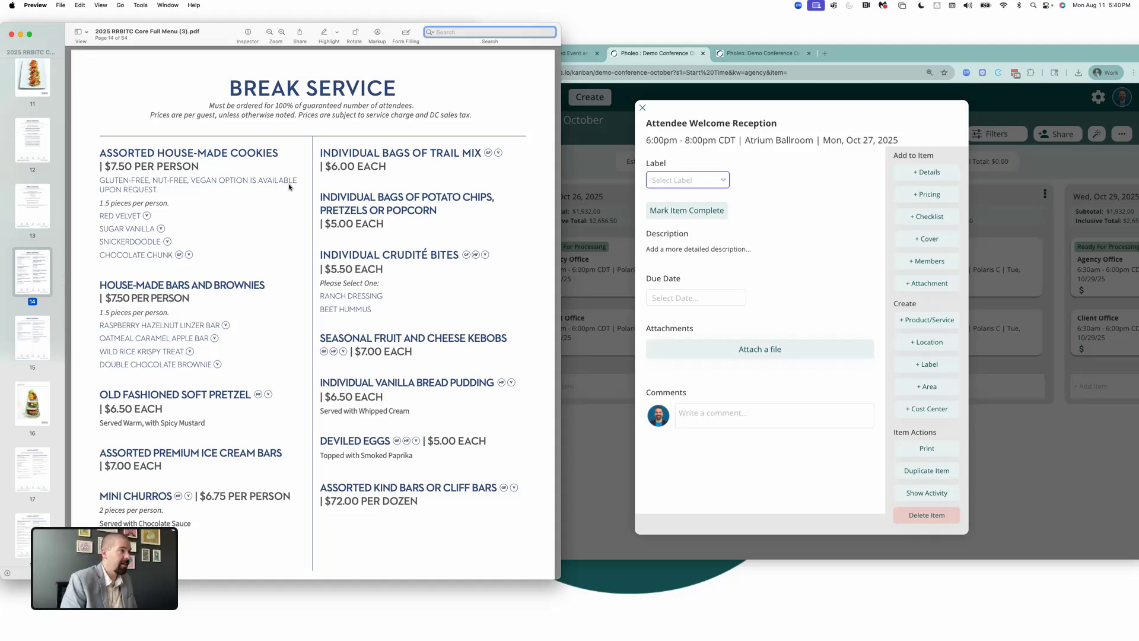
pyautogui.write('Re')
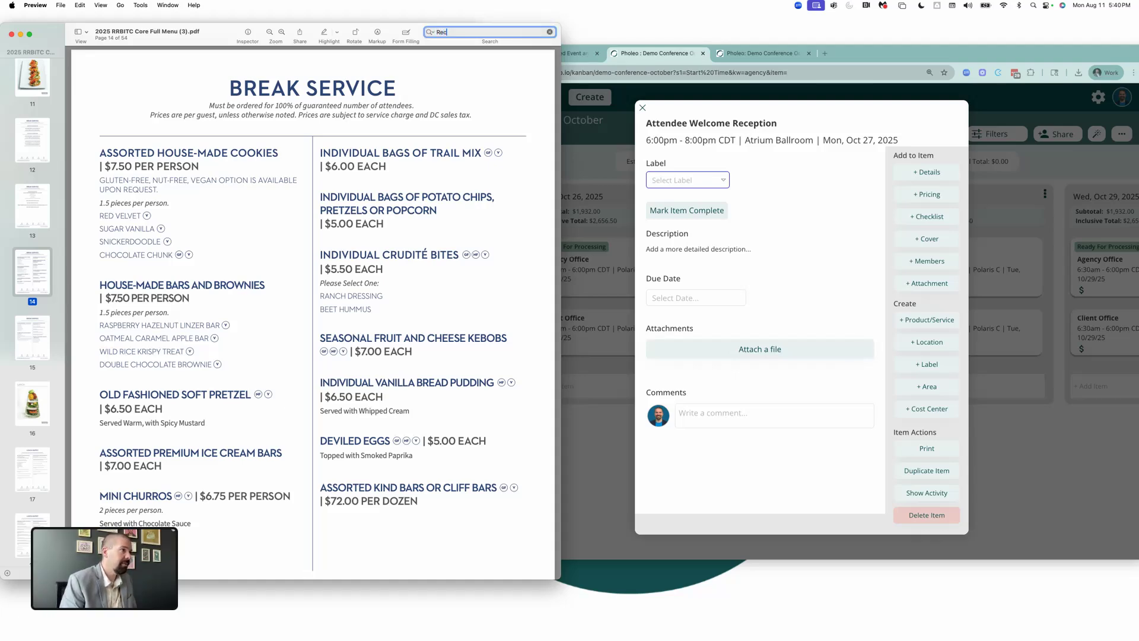
pyautogui.write('cepit')
pyautogui.press('BackSpace')
pyautogui.press('BackSpace')
pyautogui.write('tion')
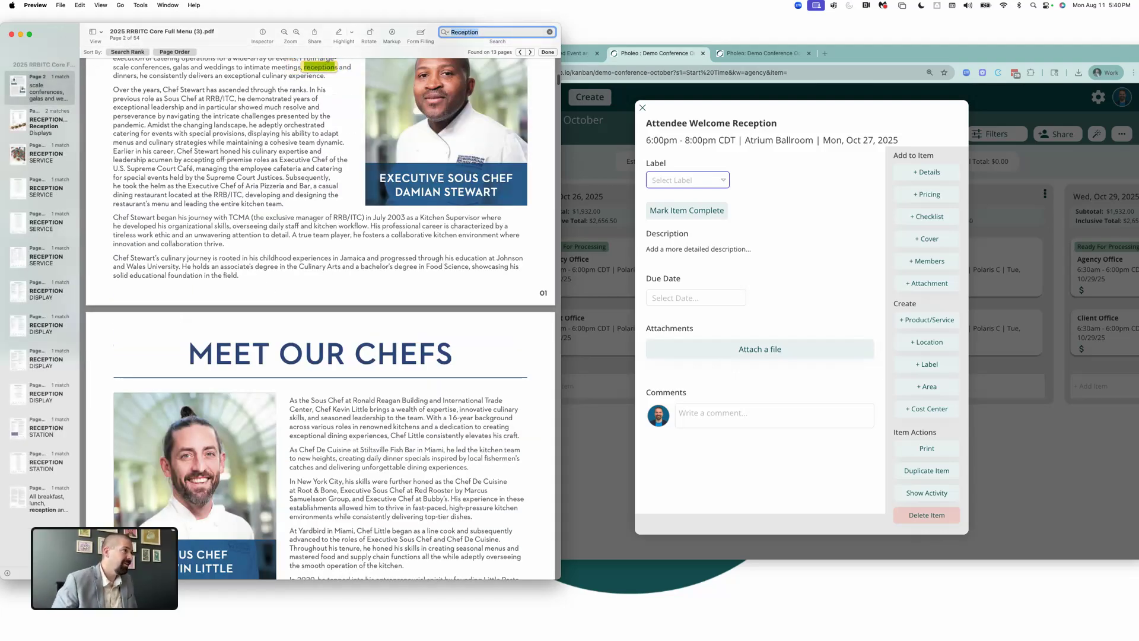
pyautogui.press('Return')
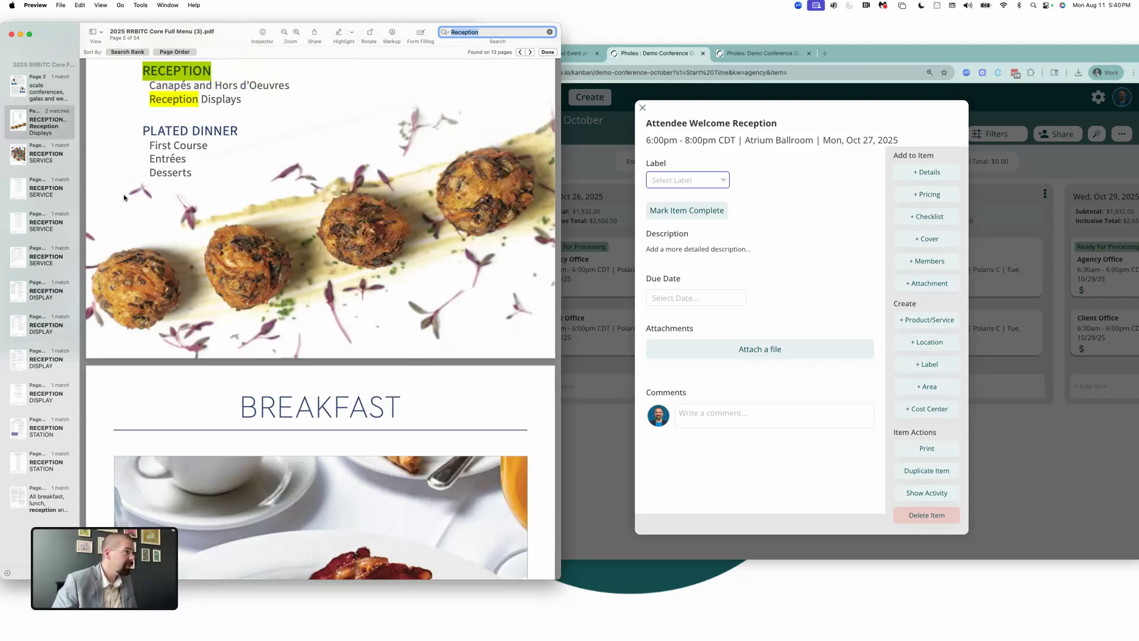
# - Step through the search matches to the Reception Service page with the Passed Canapés list, and close the search
pyautogui.click(184, 173)
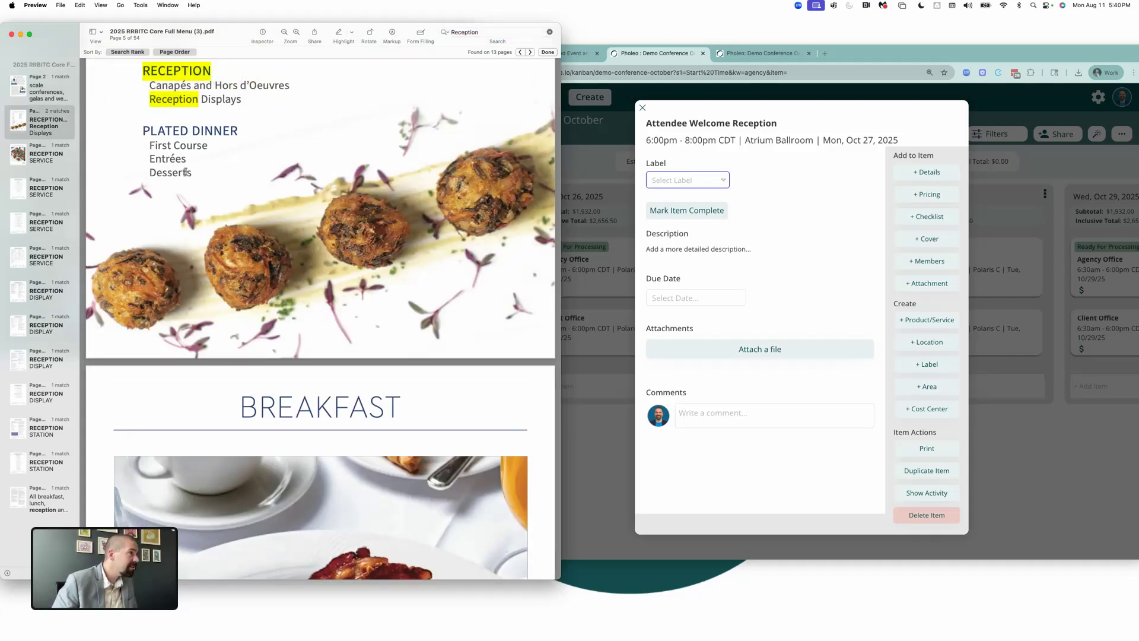
pyautogui.scroll(4, 185, 172)
pyautogui.press('super+g')
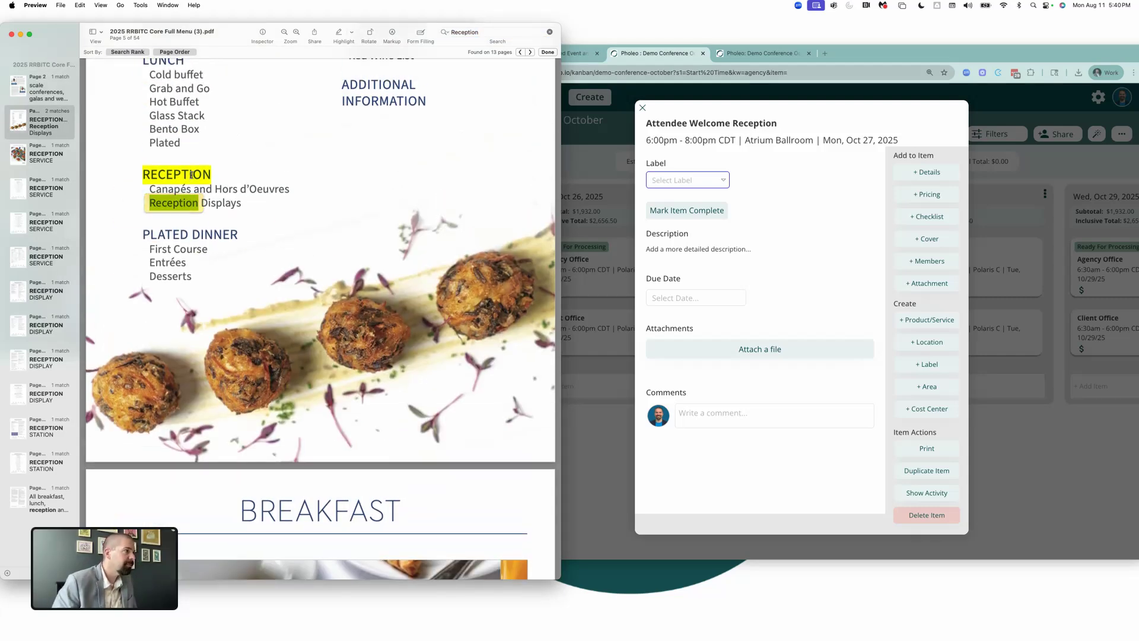
pyautogui.press('super+g')
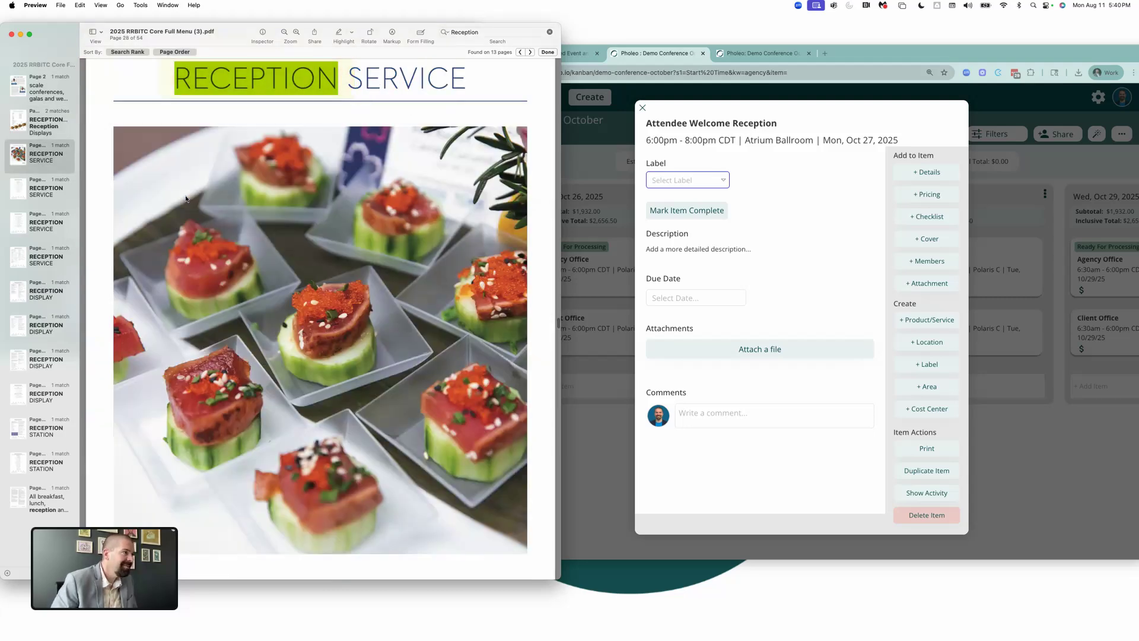
pyautogui.scroll(-10, 283, 226)
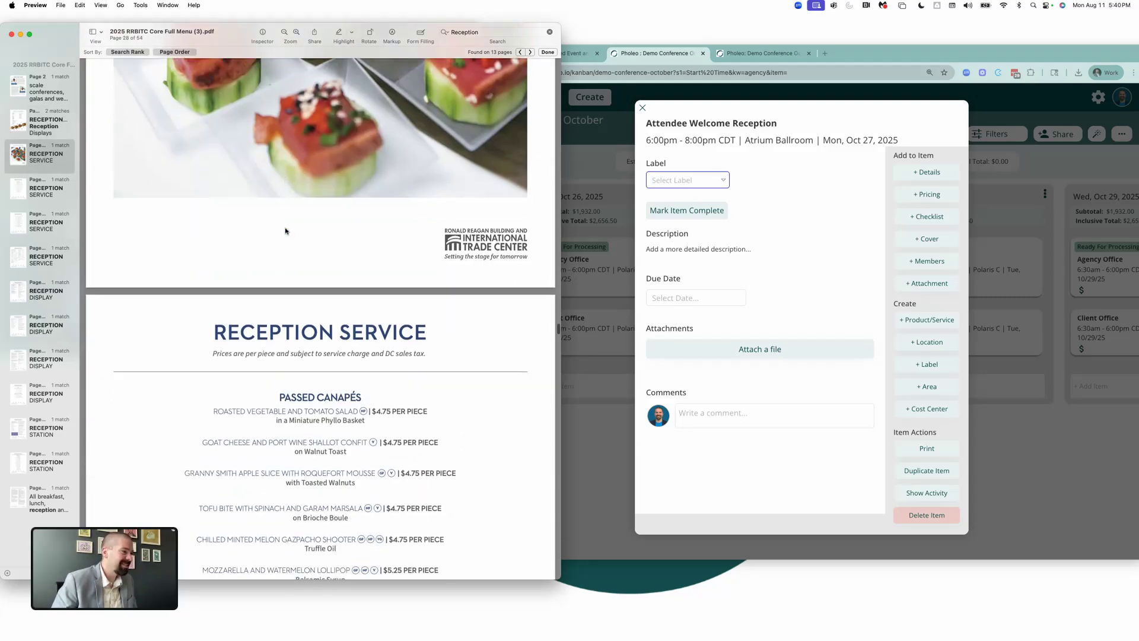
pyautogui.scroll(-3, 287, 229)
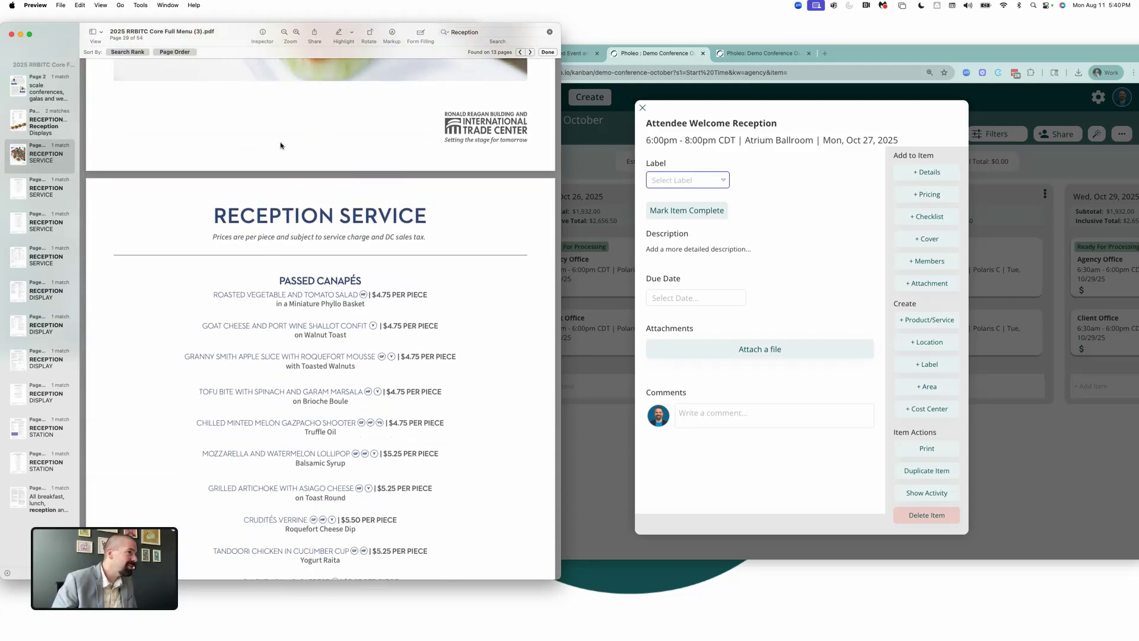
pyautogui.click(548, 51)
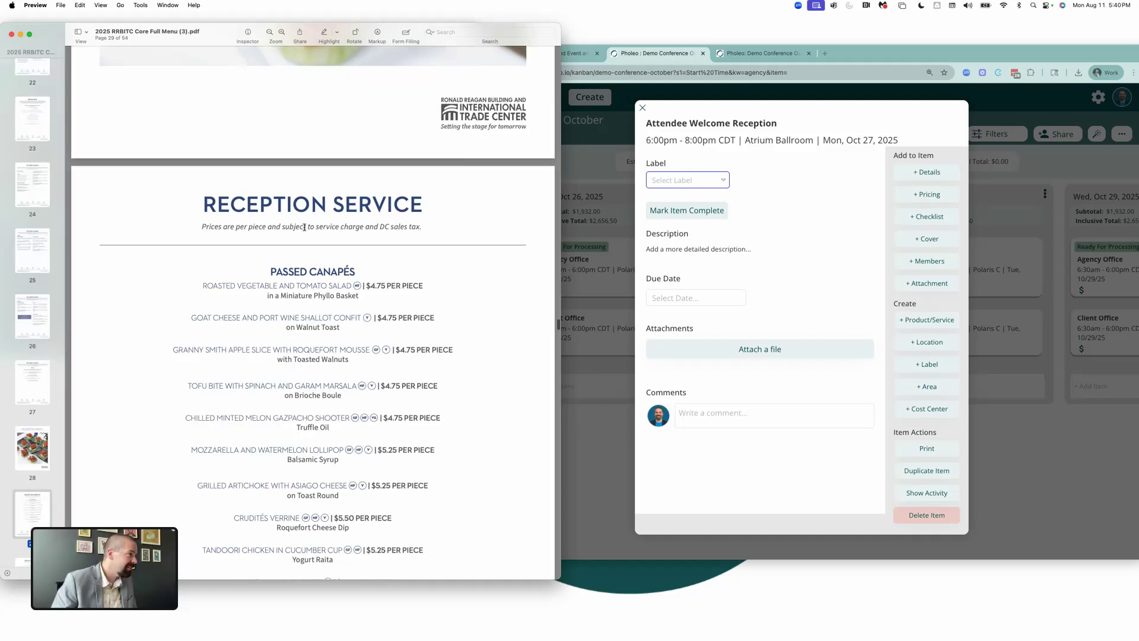
pyautogui.scroll(-1, 303, 227)
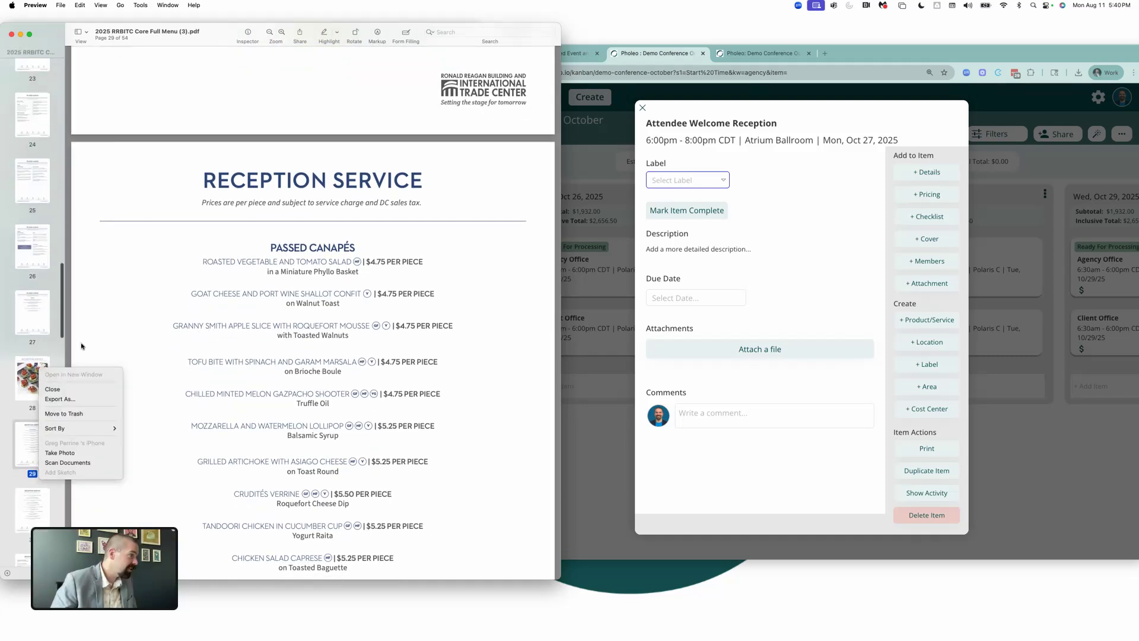
pyautogui.scroll(-1, 304, 292)
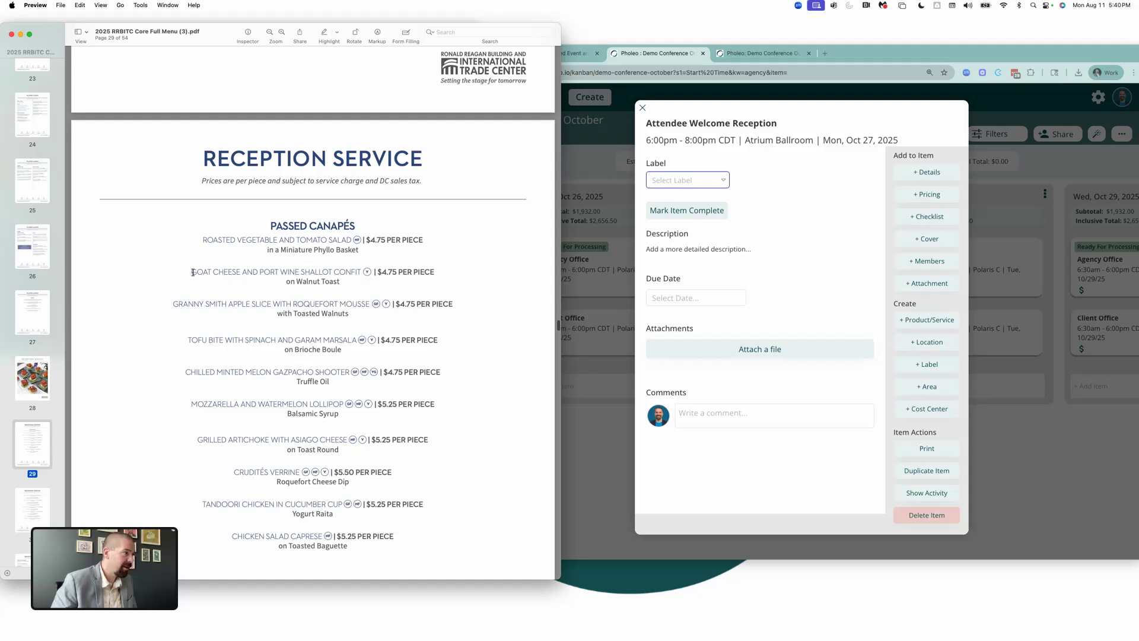
# - Copy "GOAT CHEESE AND PORT WINE SHALLOT CONFIT" from the menu as a new product's name in Pholeo, with category F&B_RRBITC
pyautogui.moveTo(192, 272); pyautogui.dragTo(363, 276)
pyautogui.press('super+c')
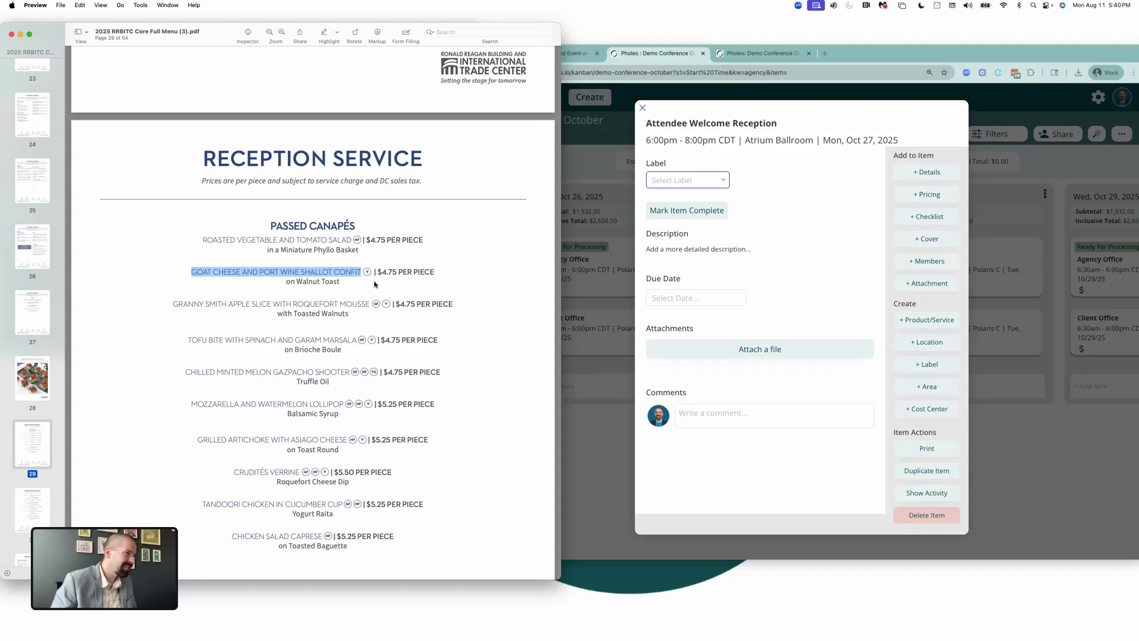
pyautogui.click(878, 281)
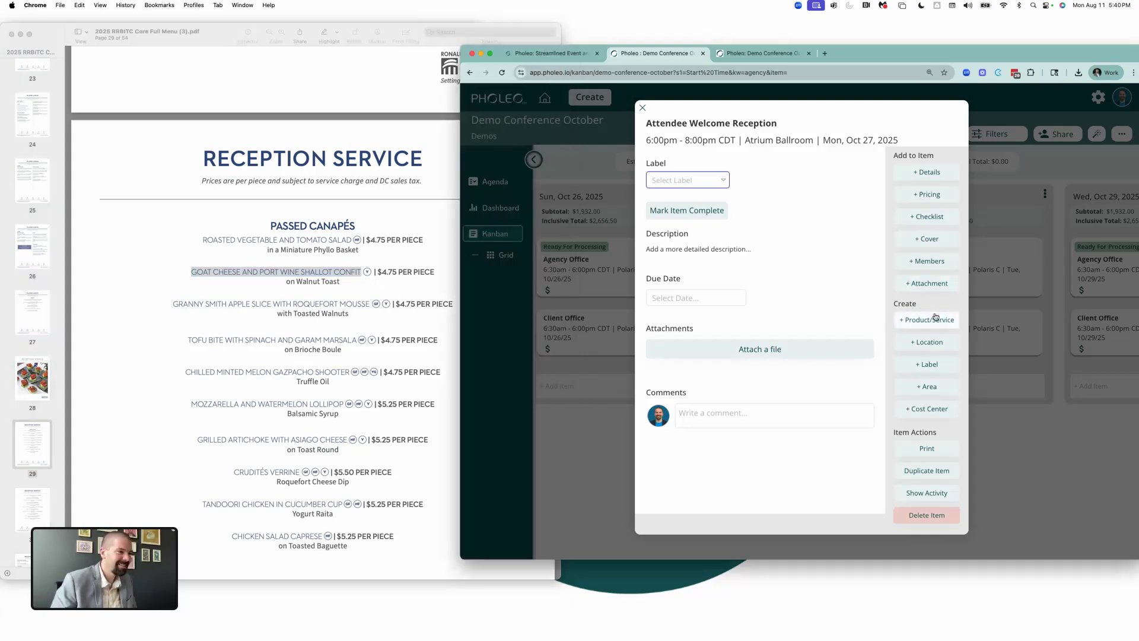
pyautogui.click(934, 327)
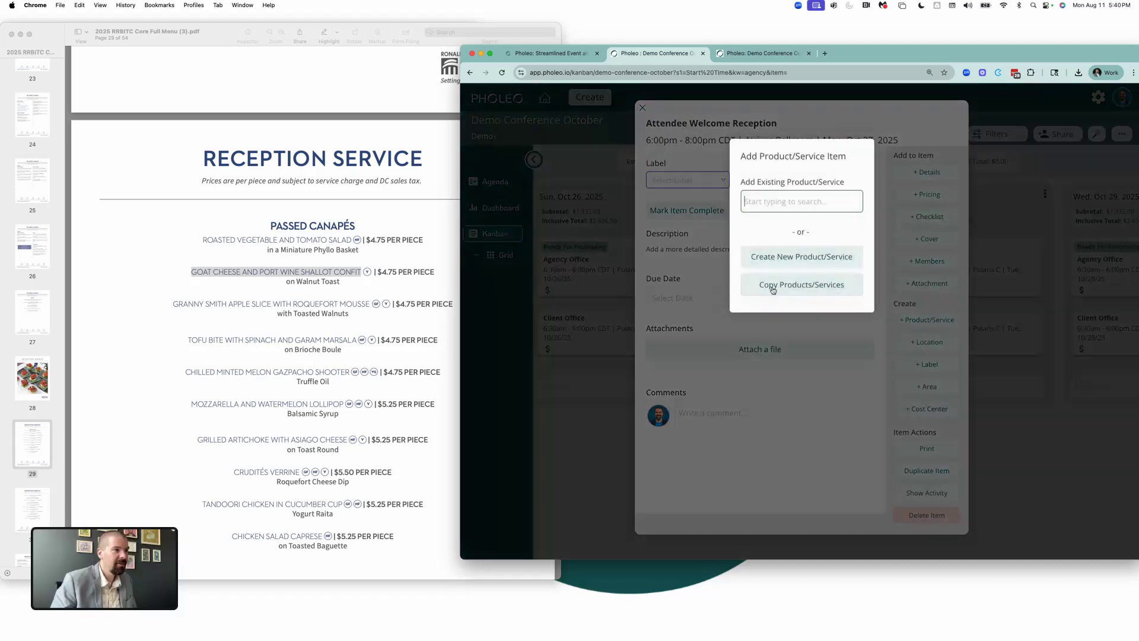
pyautogui.click(803, 254)
pyautogui.press('super+v')
pyautogui.click(751, 236)
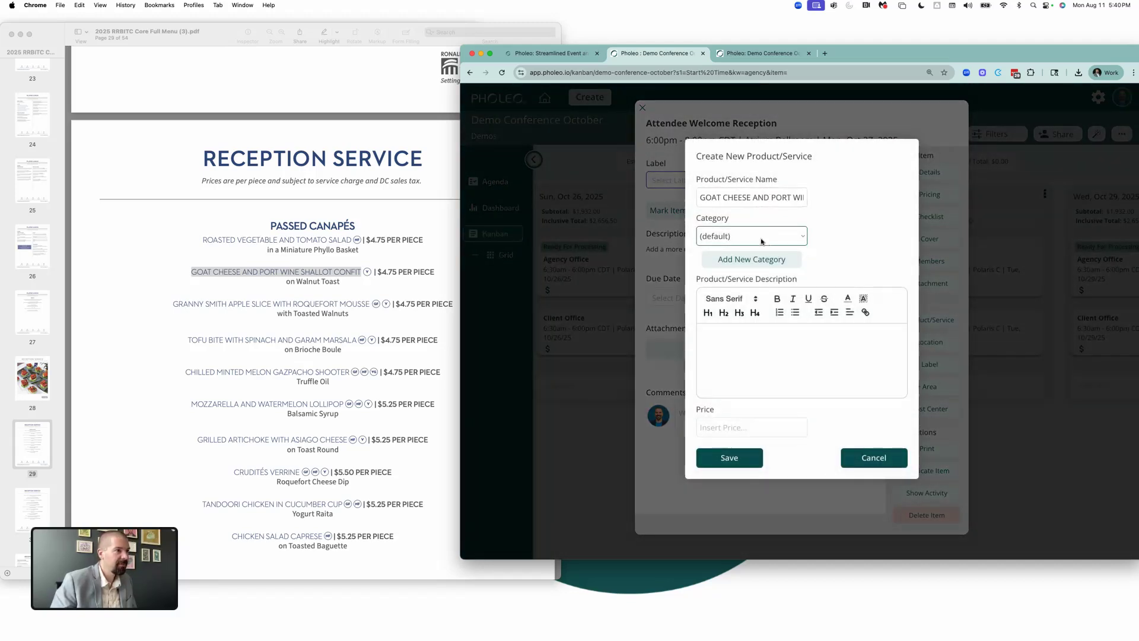
pyautogui.click(744, 250)
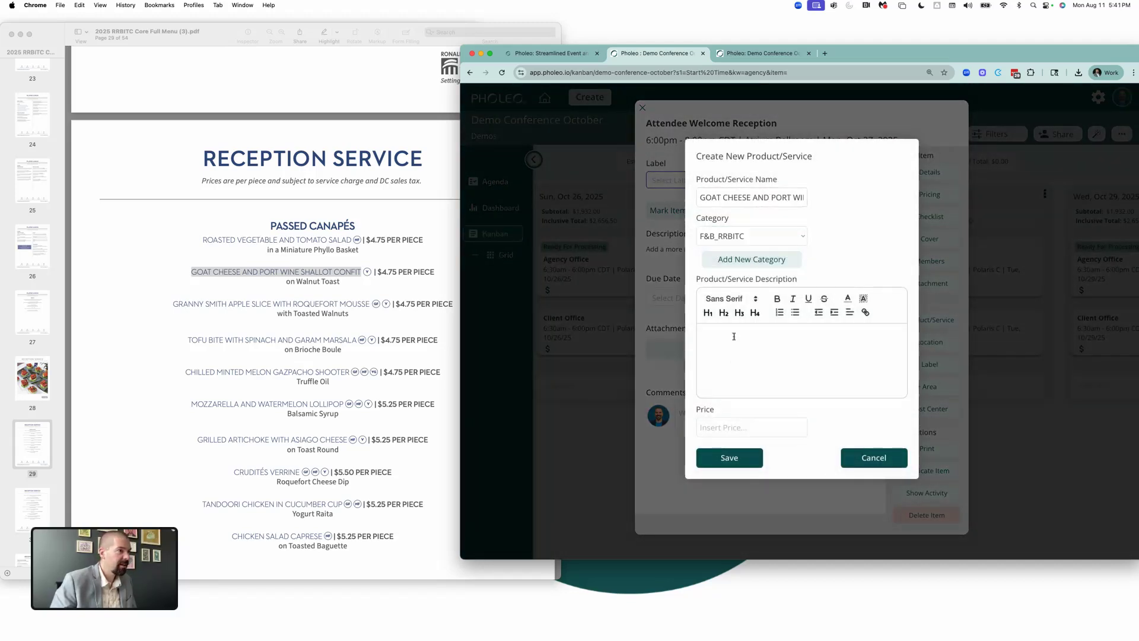
# - Fill in the new product's description with the menu text "on Walnut Toast" followed by "(Vegetarian)"
pyautogui.click(328, 290)
pyautogui.moveTo(341, 285); pyautogui.dragTo(286, 284)
pyautogui.press('super+c')
pyautogui.click(765, 337)
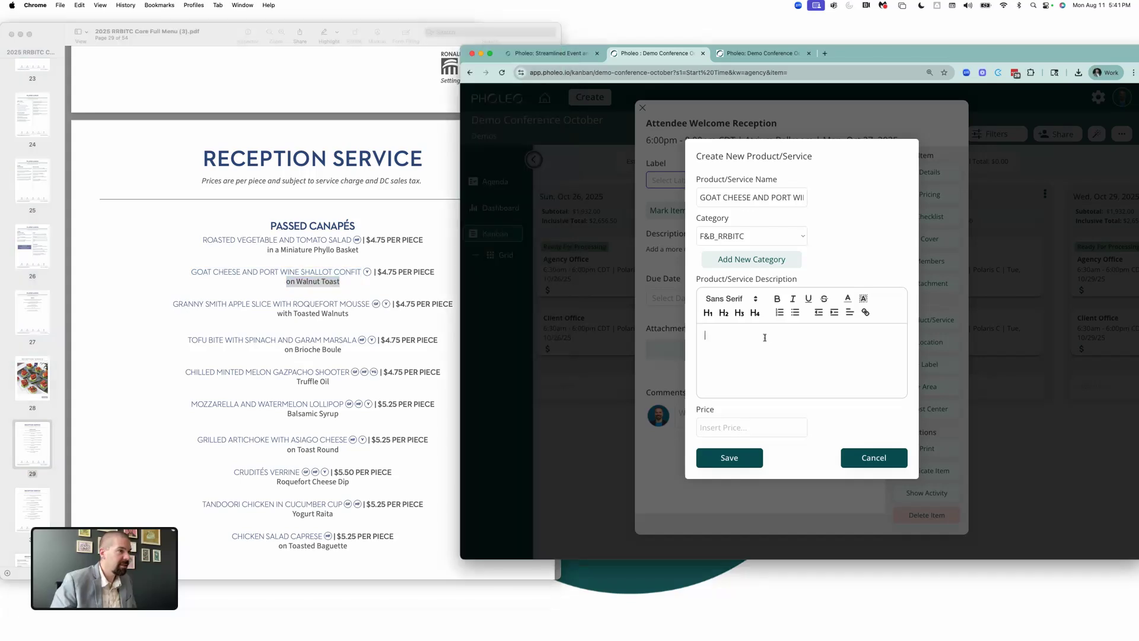
pyautogui.press('super+v')
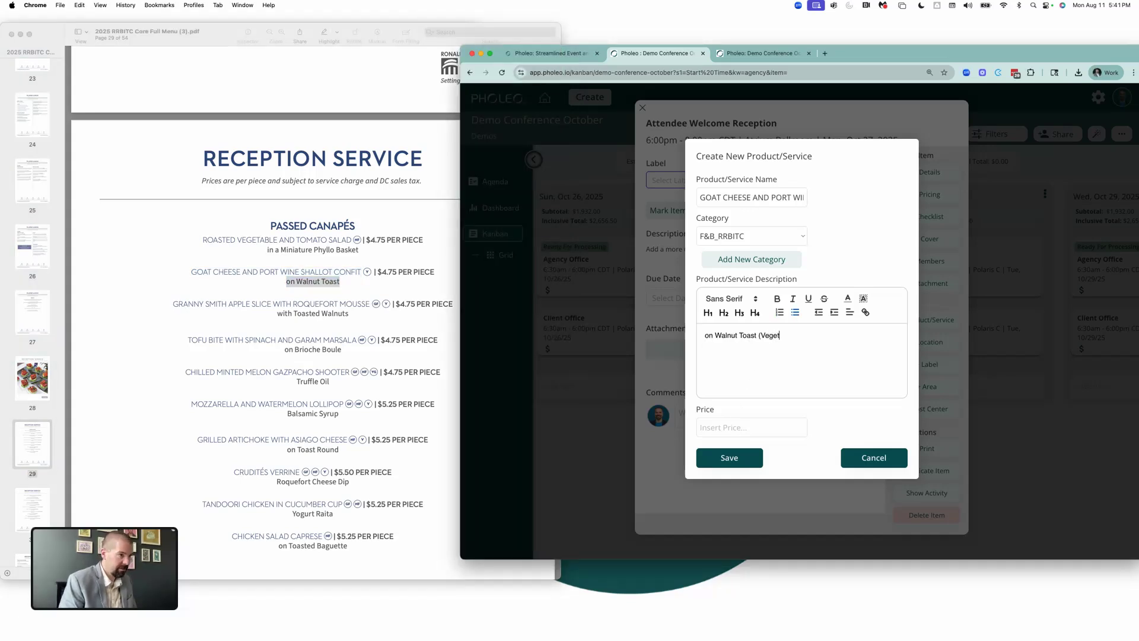
pyautogui.write('(Vegetarian)')
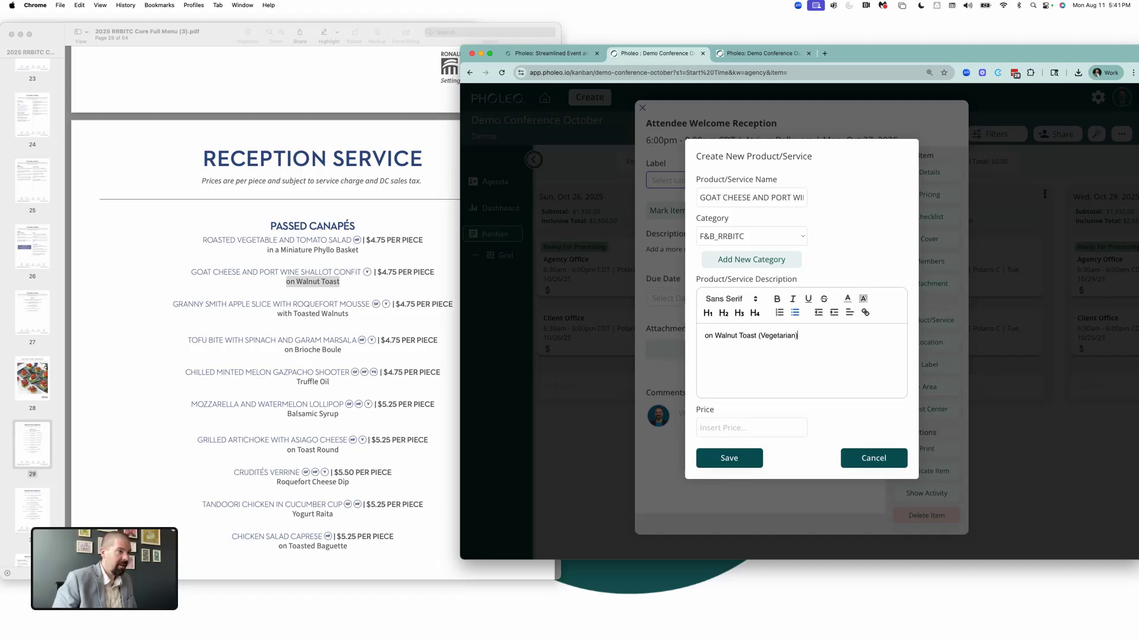
# - Set the goat cheese canapé's price to $4.75 and save the new product
pyautogui.click(750, 426)
pyautogui.write('4.75')
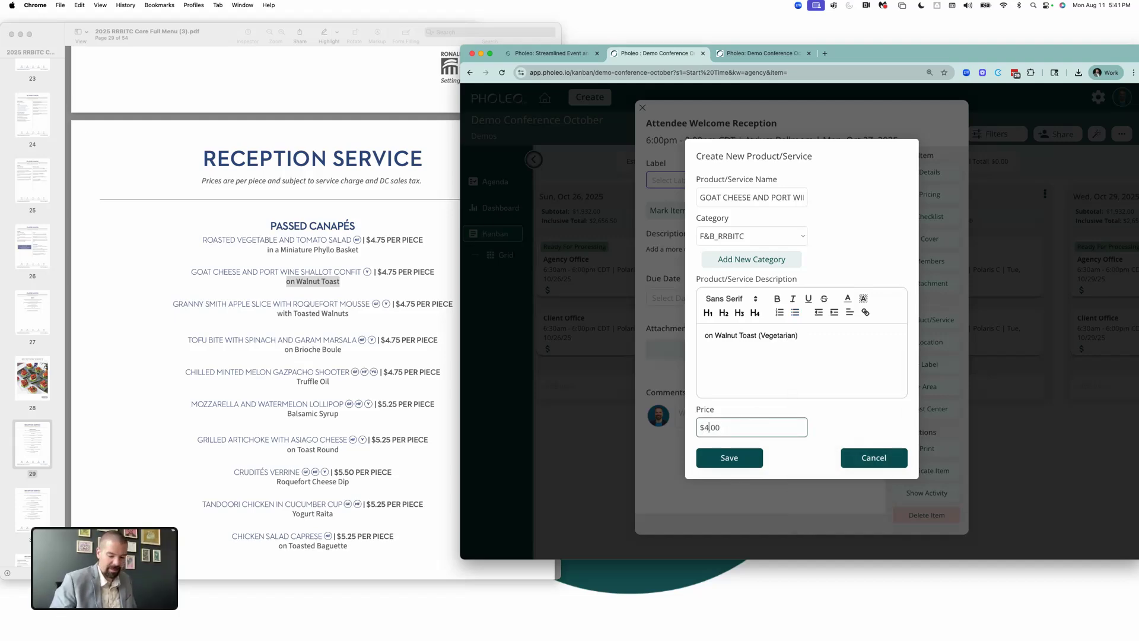
pyautogui.click(747, 461)
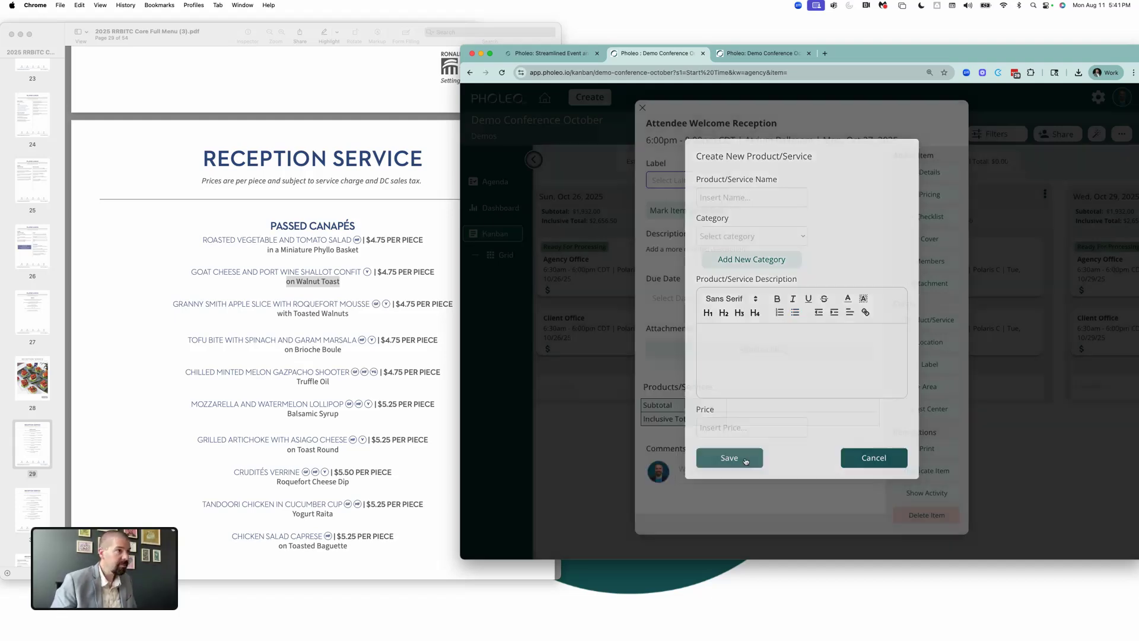
# - Look through the passed canapés on the PDF menu's Reception Service pages for another item to add to the reception
pyautogui.click(319, 361)
pyautogui.scroll(-3, 319, 361)
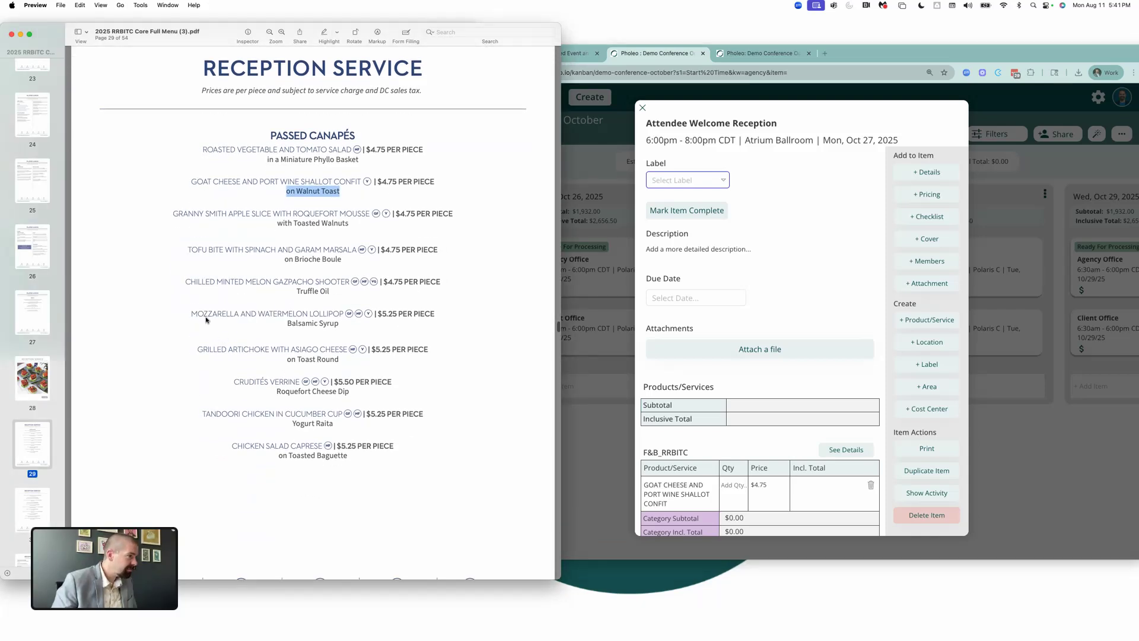
pyautogui.scroll(-1, 202, 323)
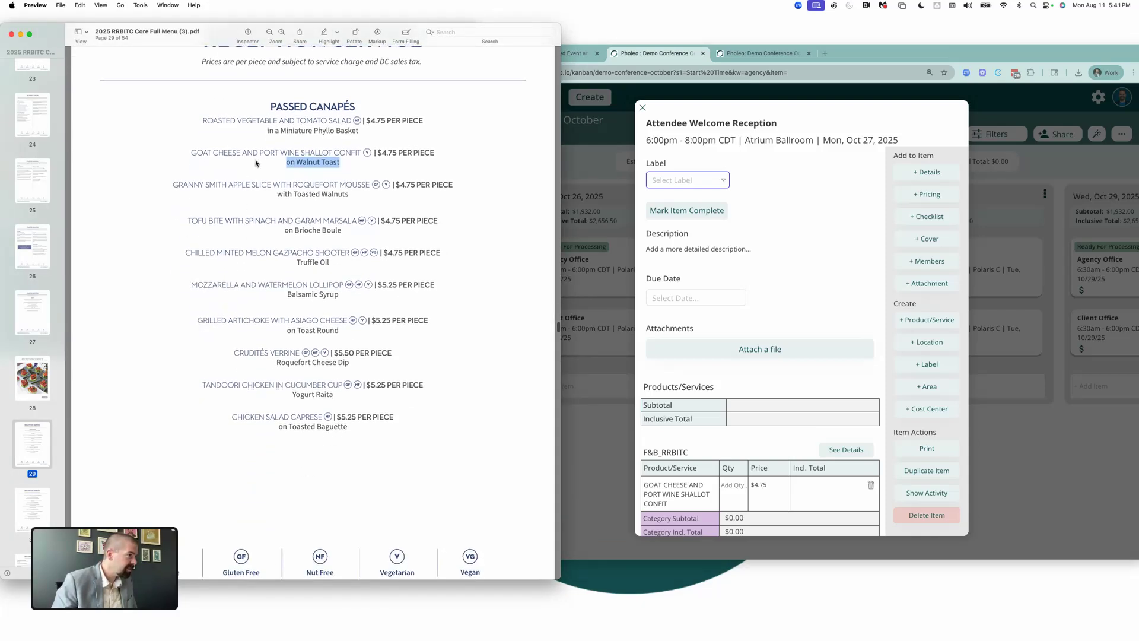
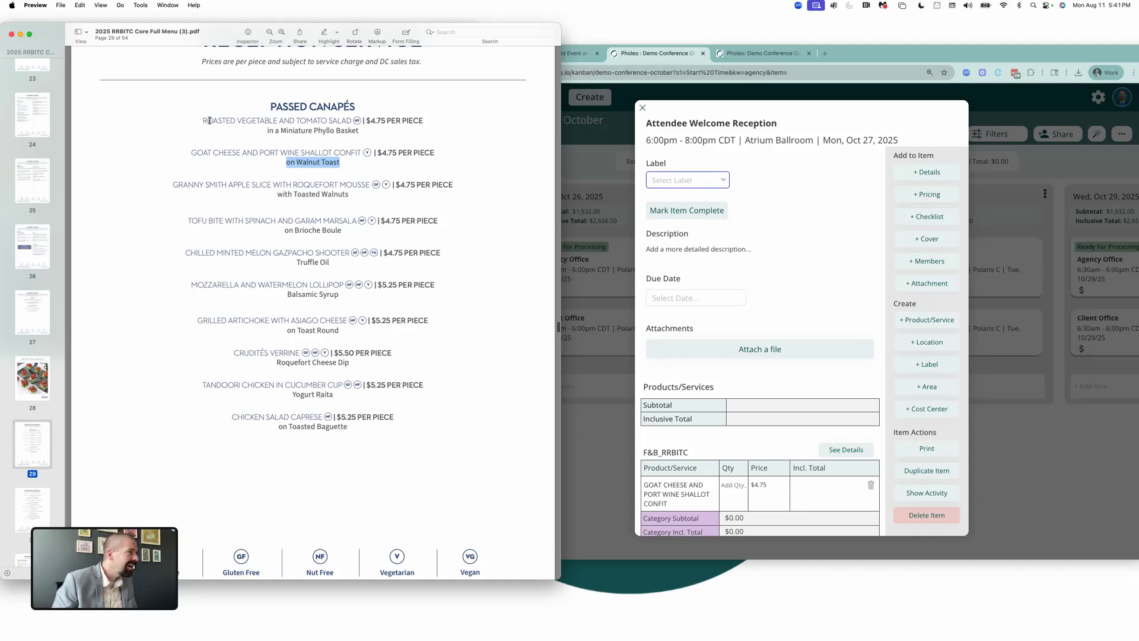
pyautogui.moveTo(205, 123); pyautogui.dragTo(352, 123)
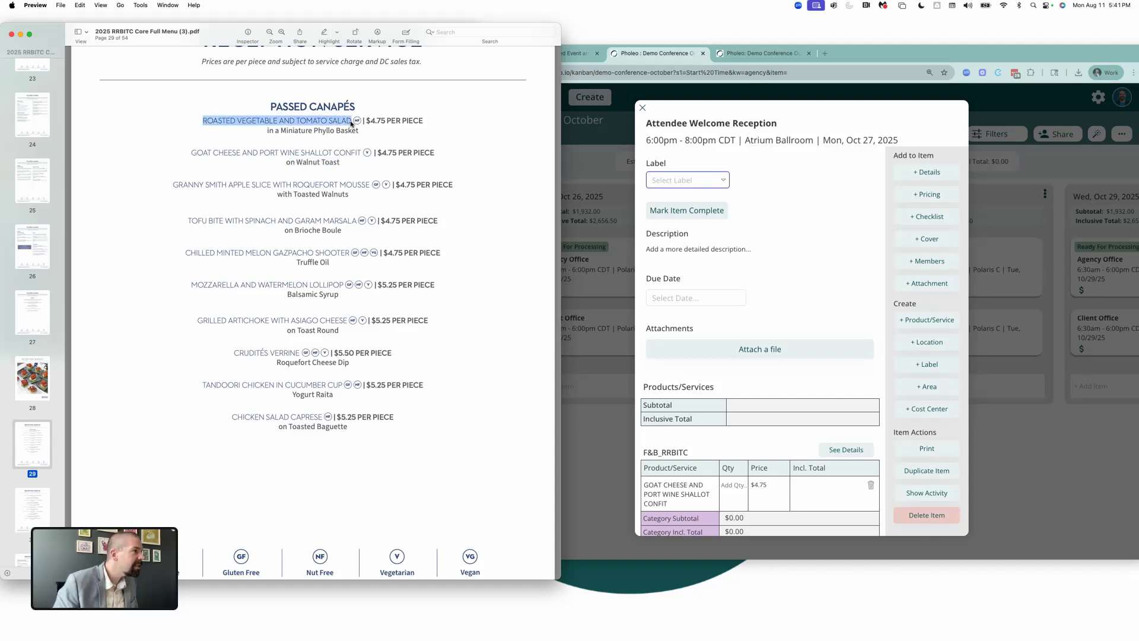
pyautogui.click(352, 123)
pyautogui.scroll(-5, 333, 140)
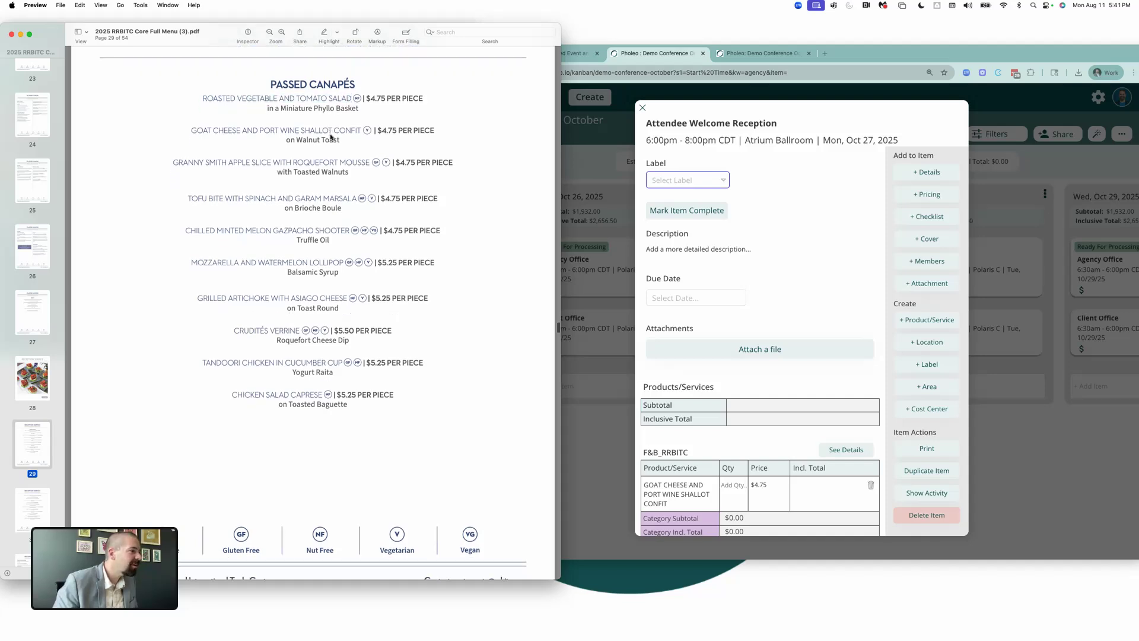
pyautogui.scroll(-1, 341, 153)
pyautogui.scroll(-8, 349, 166)
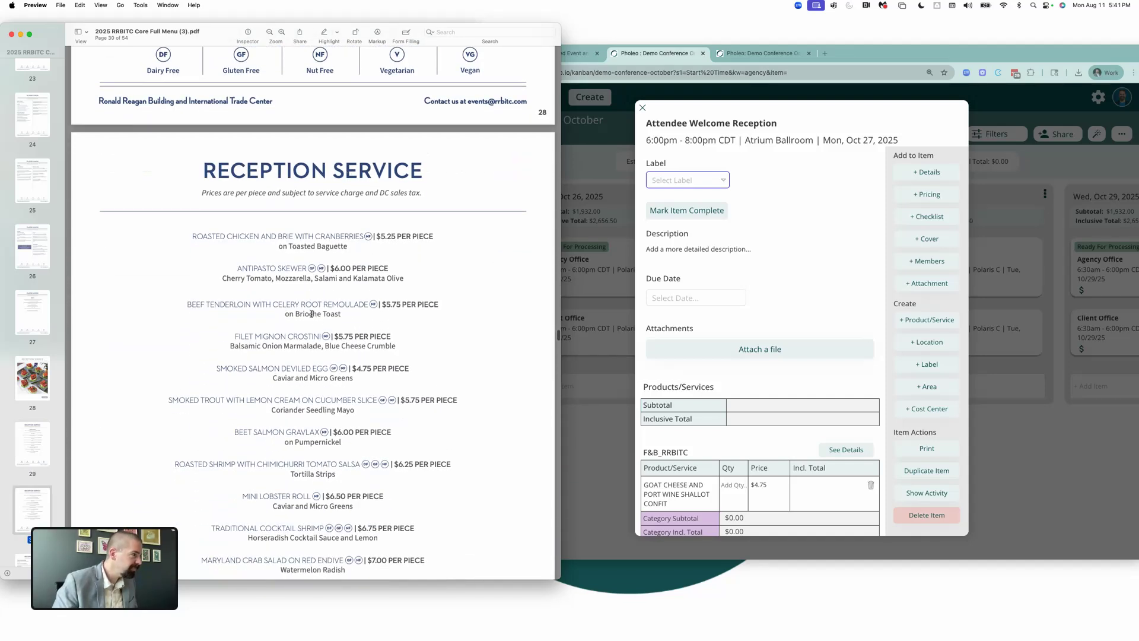
pyautogui.scroll(-2, 306, 315)
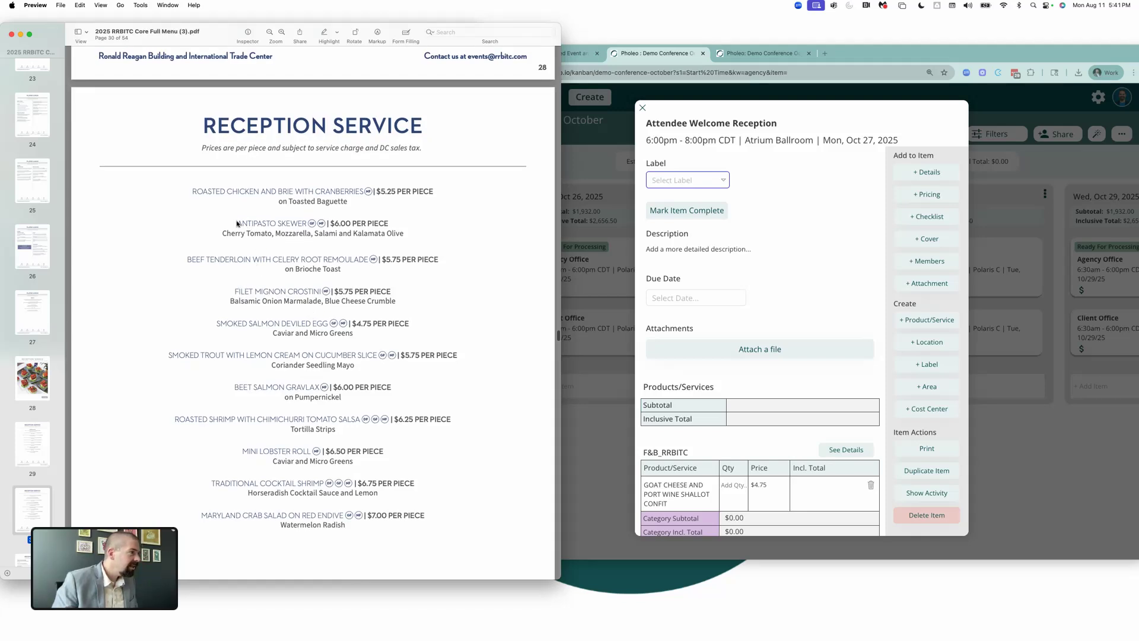
pyautogui.moveTo(237, 223); pyautogui.dragTo(244, 224)
pyautogui.scroll(-2, 272, 277)
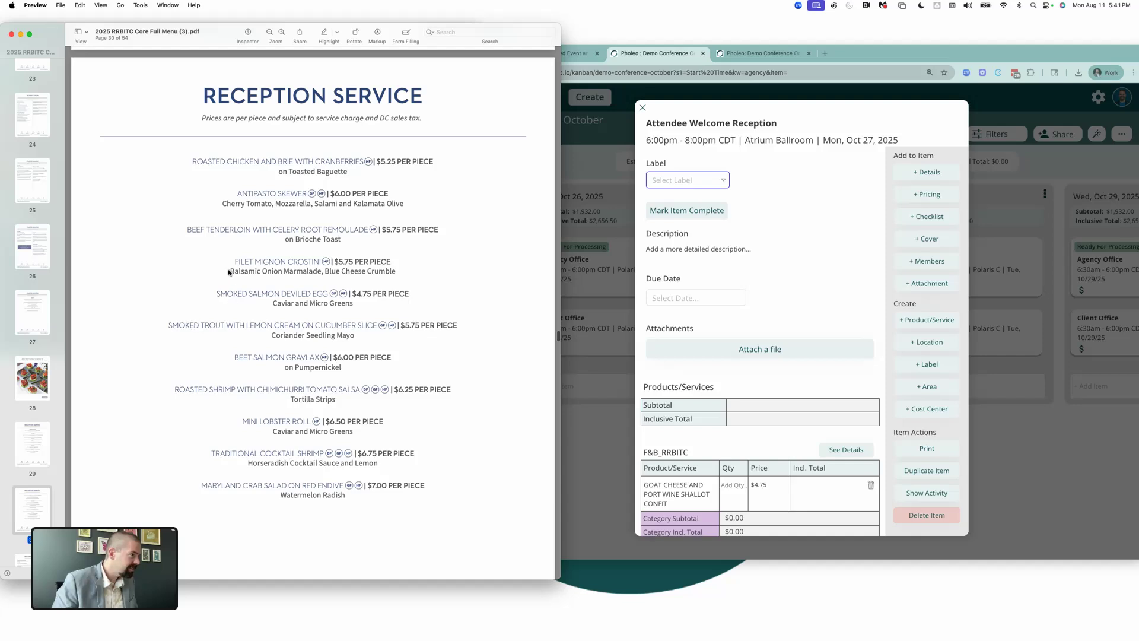
# - Copy "FILET MIGNON CROSTINI" from the menu as the name of a new product on the Attendee Welcome Reception in Pholeo
pyautogui.moveTo(233, 263); pyautogui.dragTo(321, 265)
pyautogui.press('super+c')
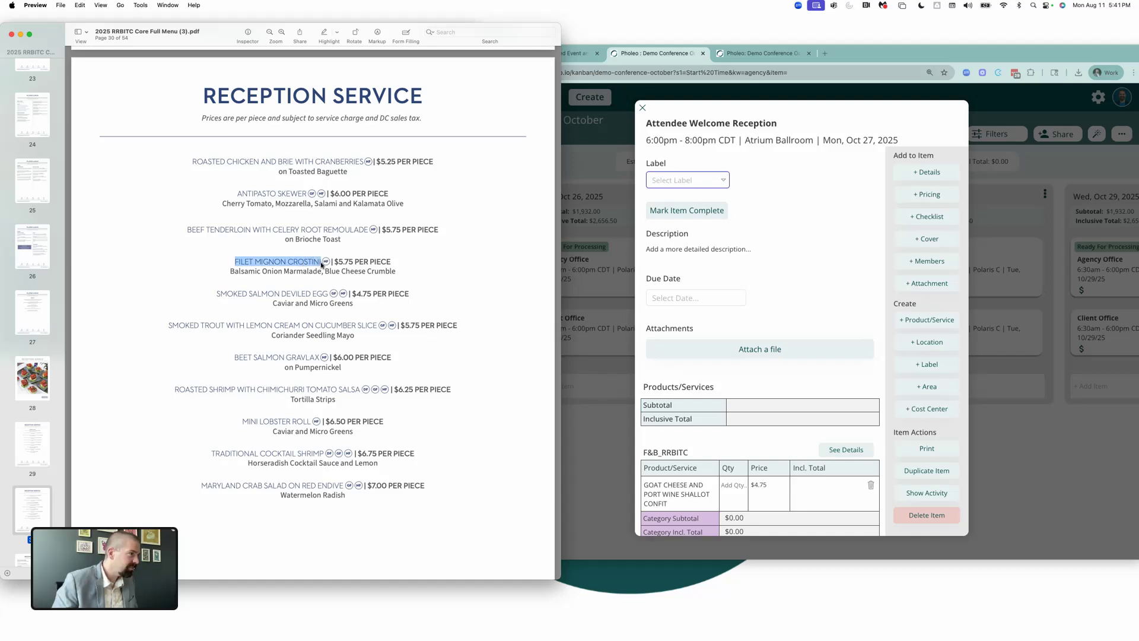
pyautogui.click(766, 314)
pyautogui.click(930, 319)
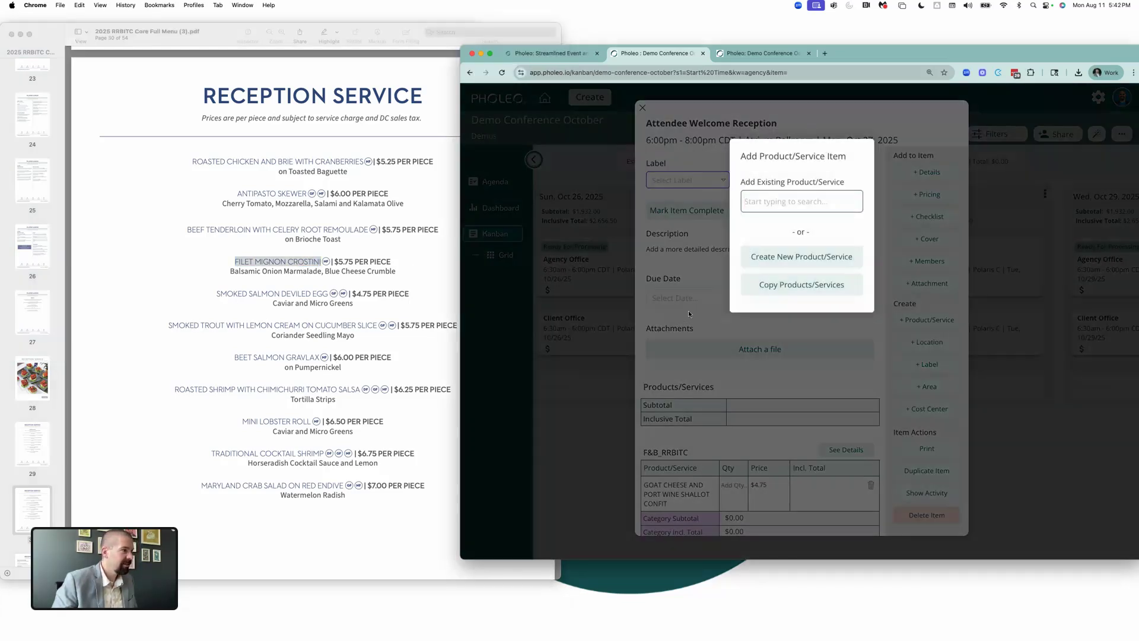
pyautogui.click(791, 259)
pyautogui.press('super+v')
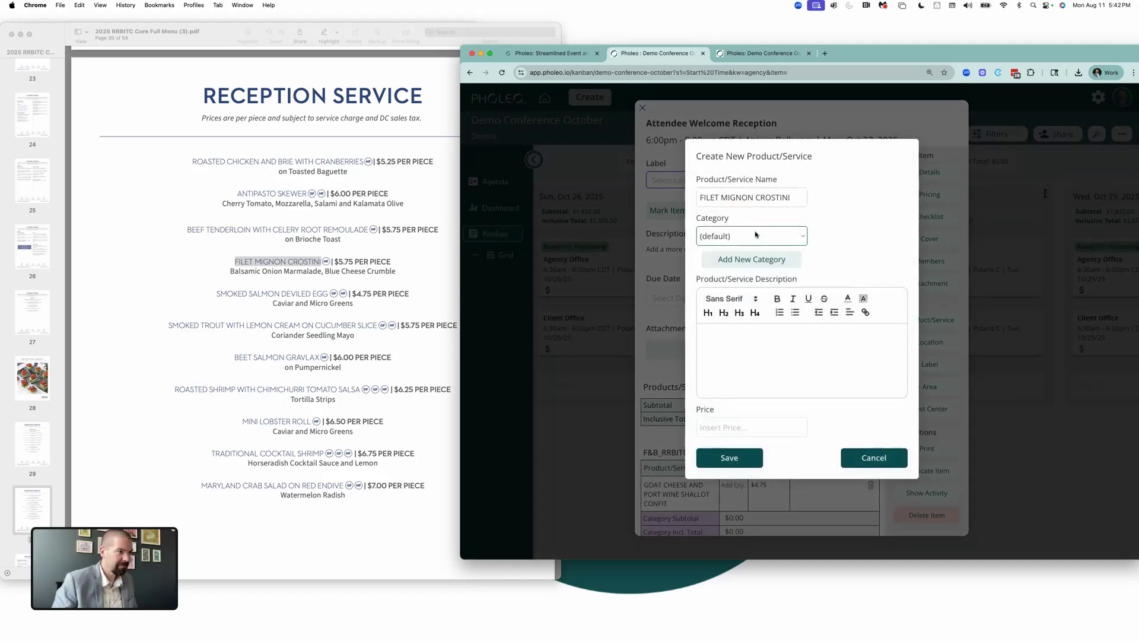
# - Fill in the crostini's description with the menu text "Balsamic Onion Marmalade, Blue Cheese Crumble" followed by "(Nut Free)"
pyautogui.click(320, 292)
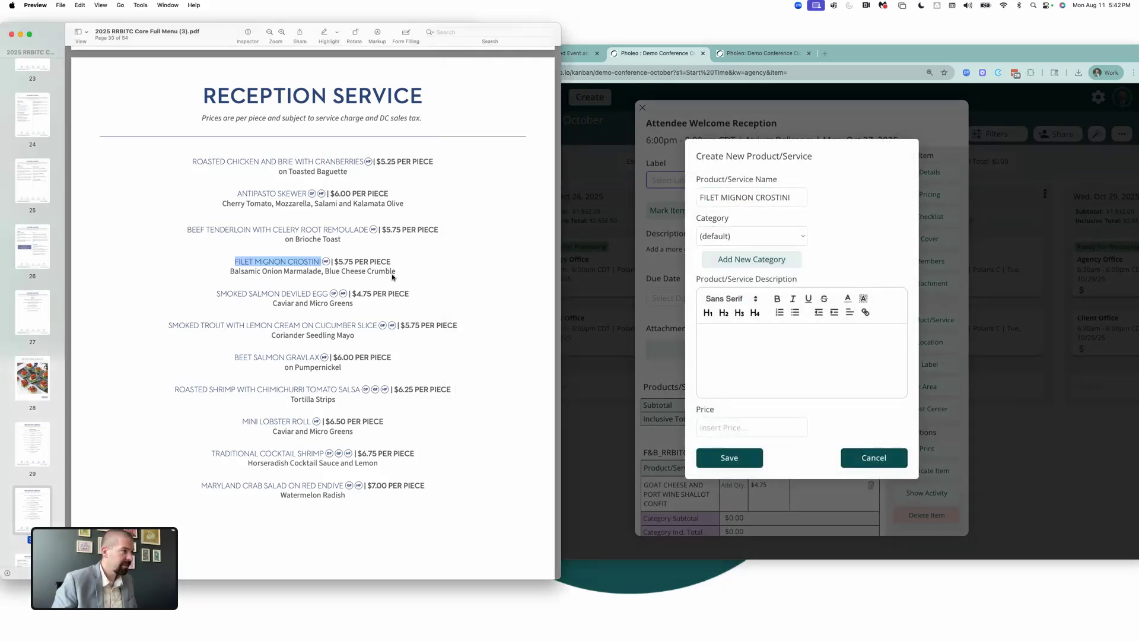
pyautogui.moveTo(392, 277); pyautogui.dragTo(230, 273)
pyautogui.press('super+c')
pyautogui.click(774, 350)
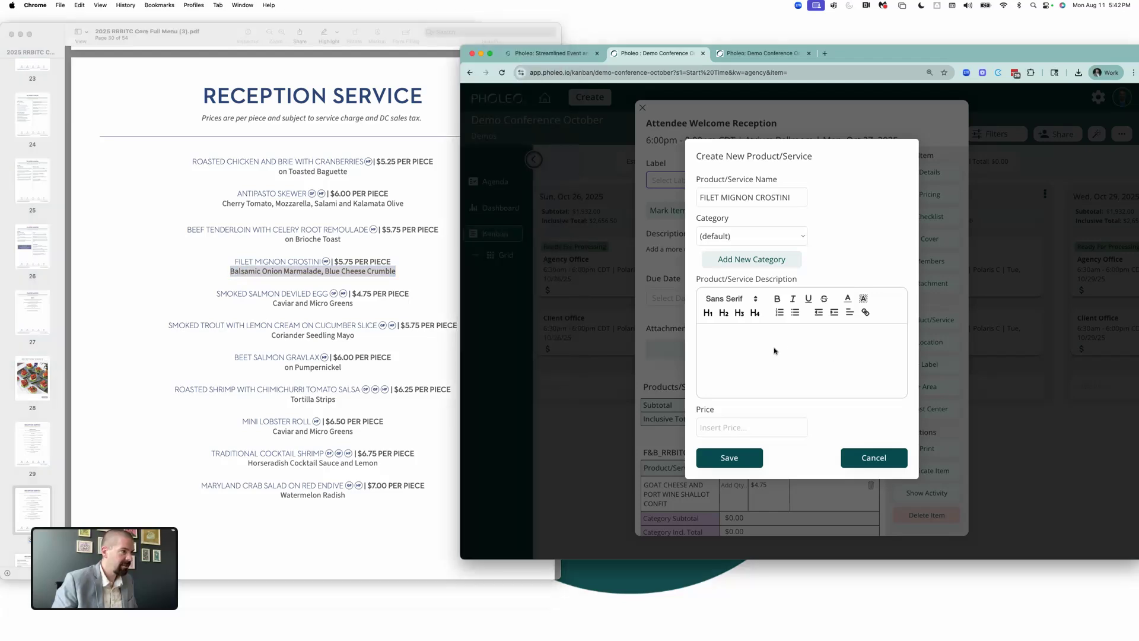
pyautogui.press('super+v')
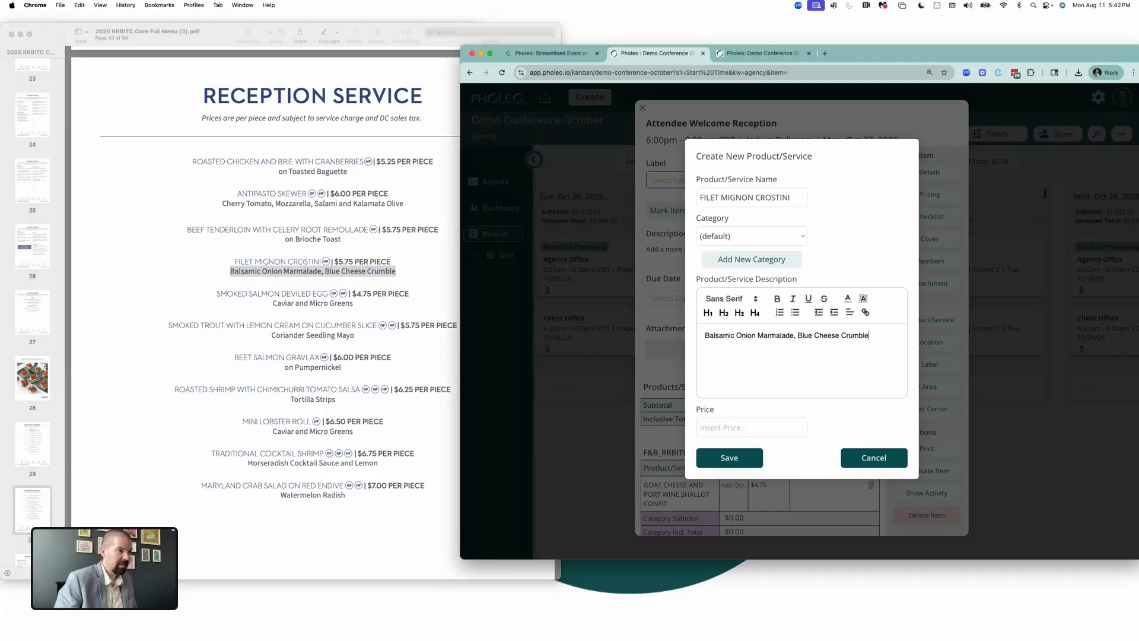
pyautogui.write('(Nut Free')
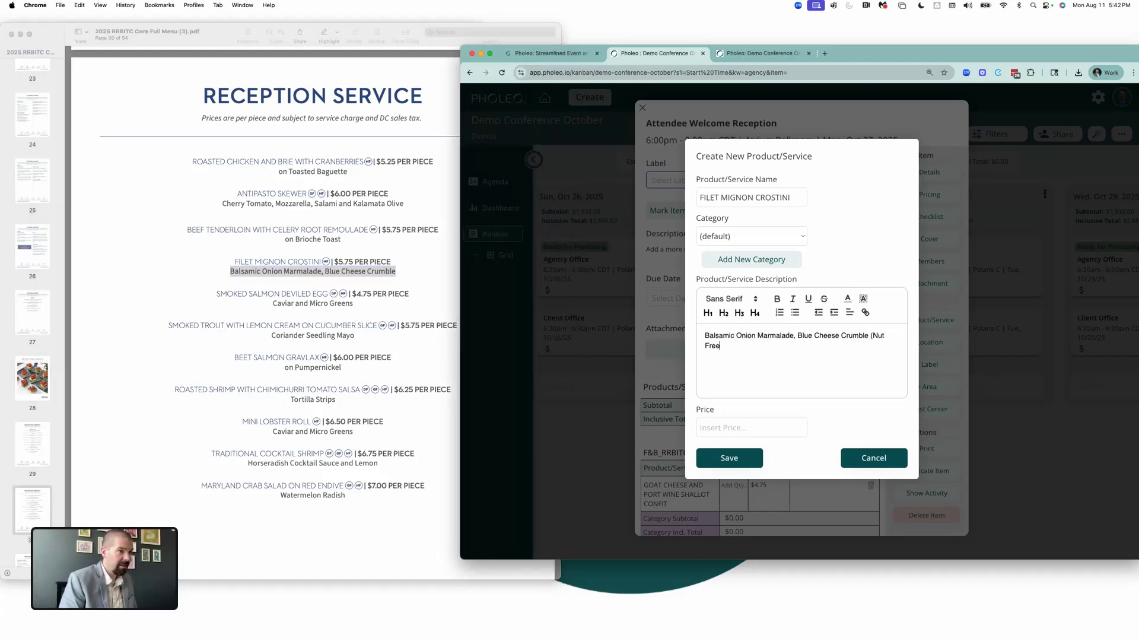
# - Set the crostini's price to $5.75 and its category to F&B_RRBITC, and save the new product
pyautogui.click(705, 427)
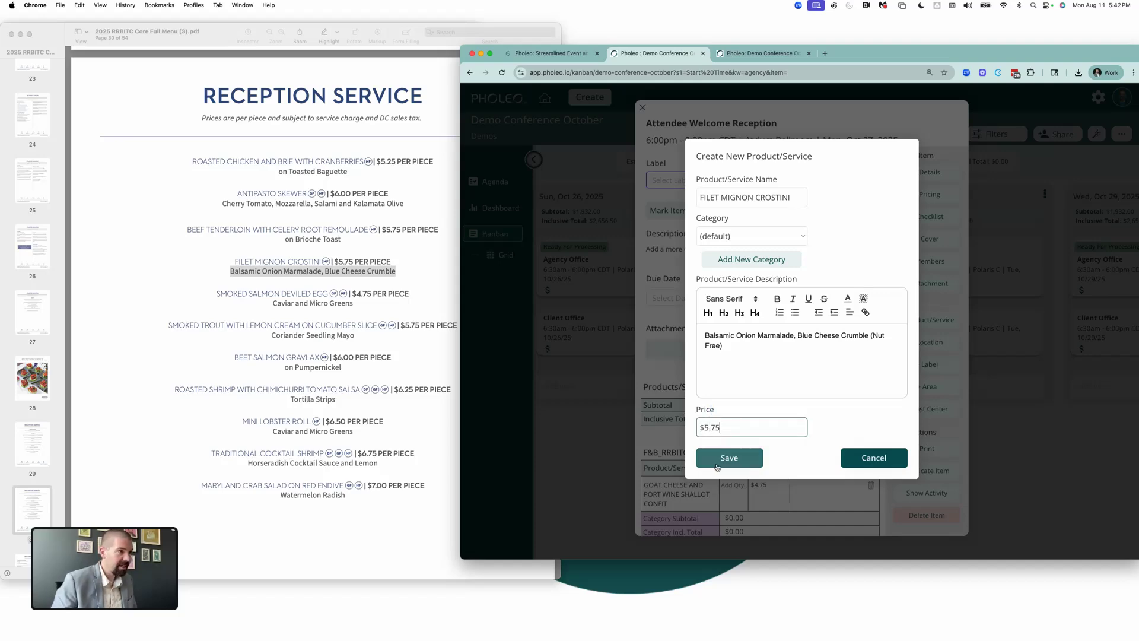
pyautogui.click(783, 231)
pyautogui.click(725, 248)
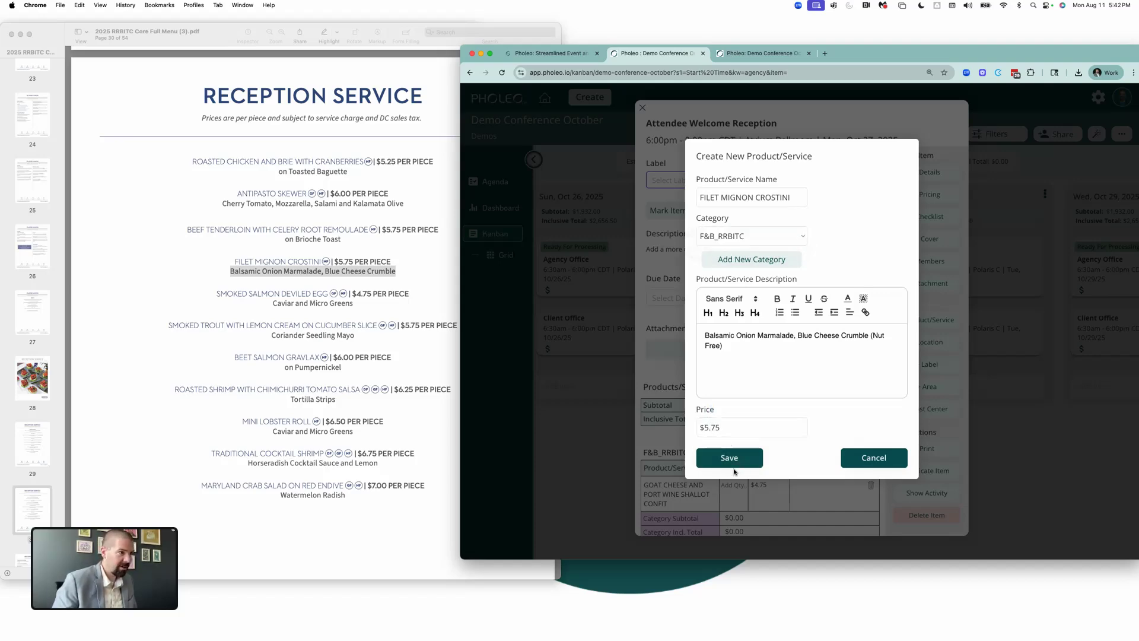
pyautogui.click(732, 461)
# - Copy the item name "VEGETARIAN EMPANADA" from the Passed Hors d'Oeuvres list in the PDF menu
pyautogui.click(251, 364)
pyautogui.scroll(-2, 291, 404)
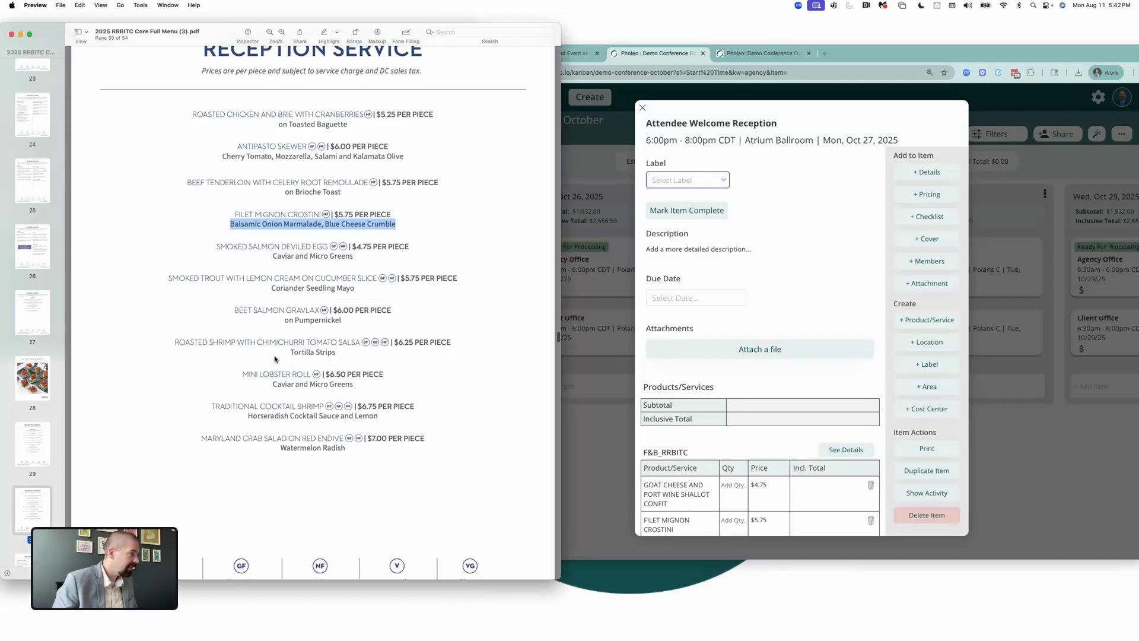
pyautogui.scroll(10, 247, 402)
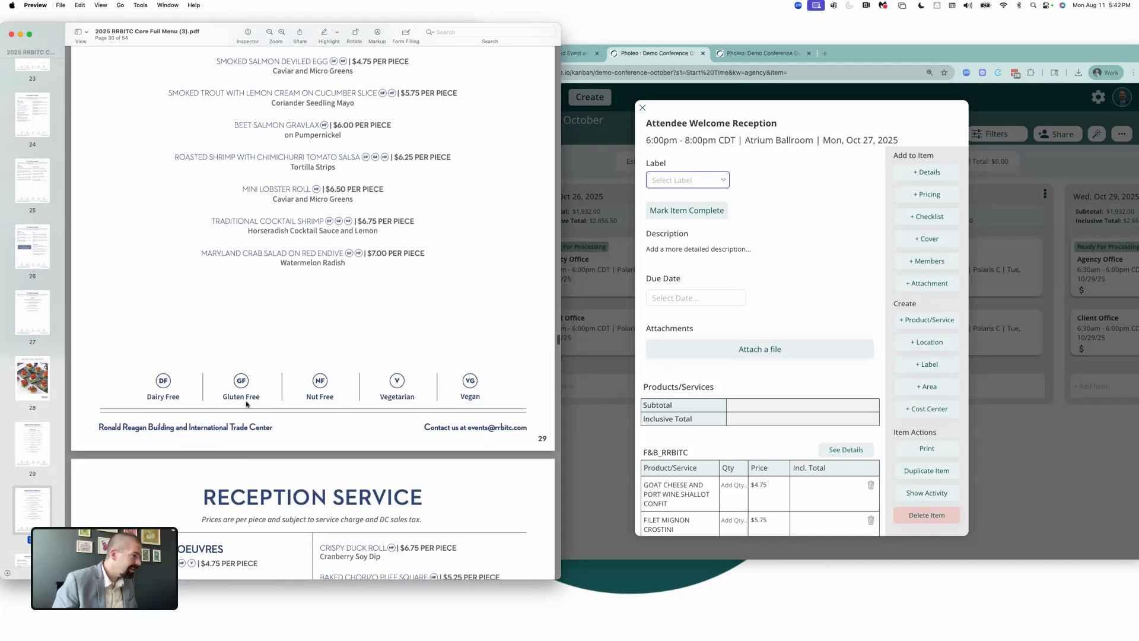
pyautogui.scroll(-5, 324, 368)
pyautogui.scroll(-10, 323, 368)
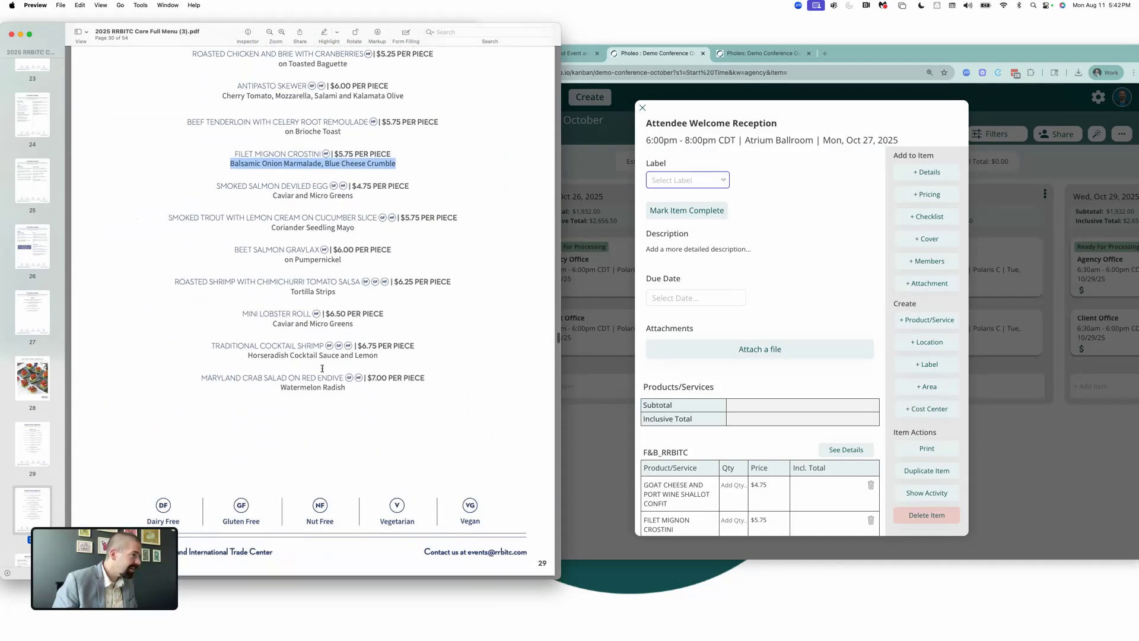
pyautogui.scroll(-3, 326, 375)
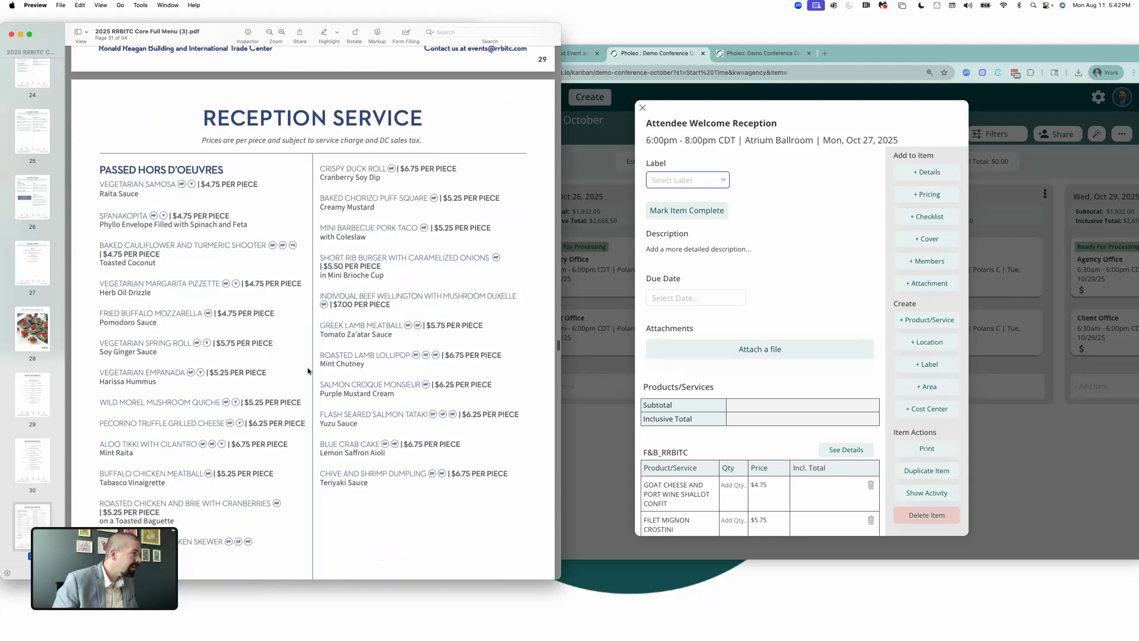
pyautogui.scroll(-2, 197, 279)
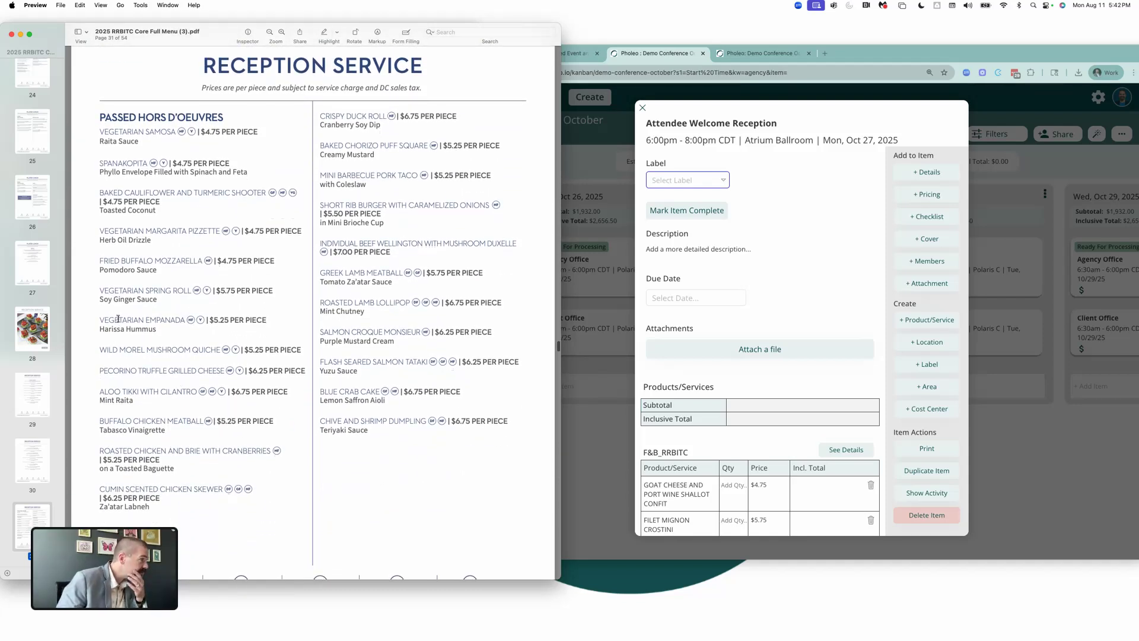
pyautogui.moveTo(100, 320); pyautogui.dragTo(185, 321)
pyautogui.press('super+c')
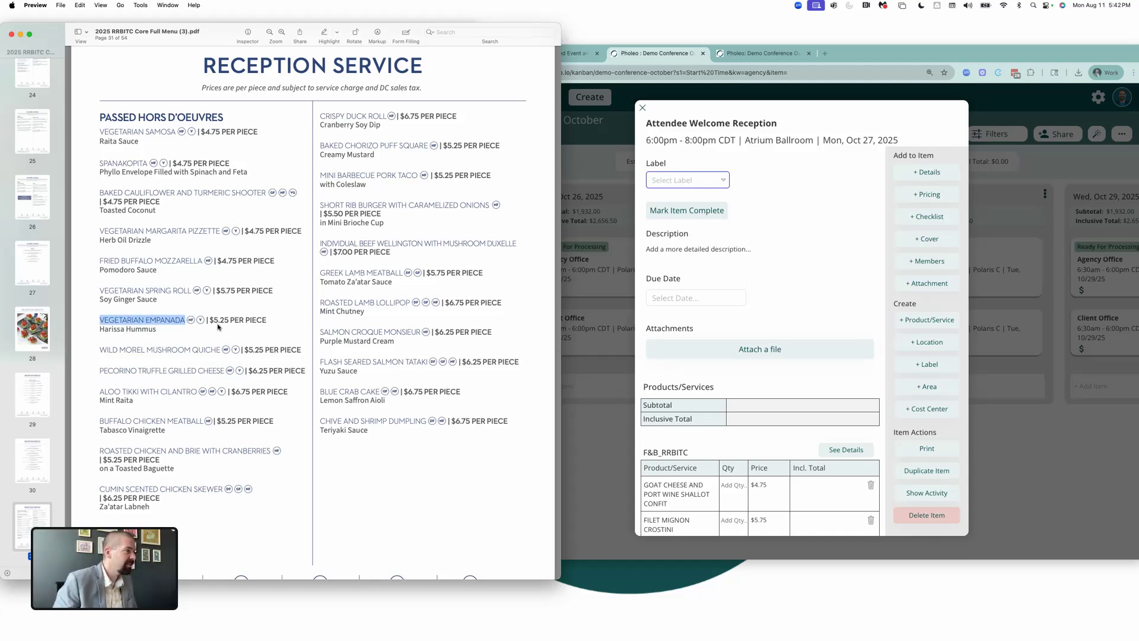
# - Start a new product on the reception in Pholeo with the copied name VEGETARIAN EMPANADA and category F&B_RRBITC
pyautogui.click(830, 368)
pyautogui.click(952, 322)
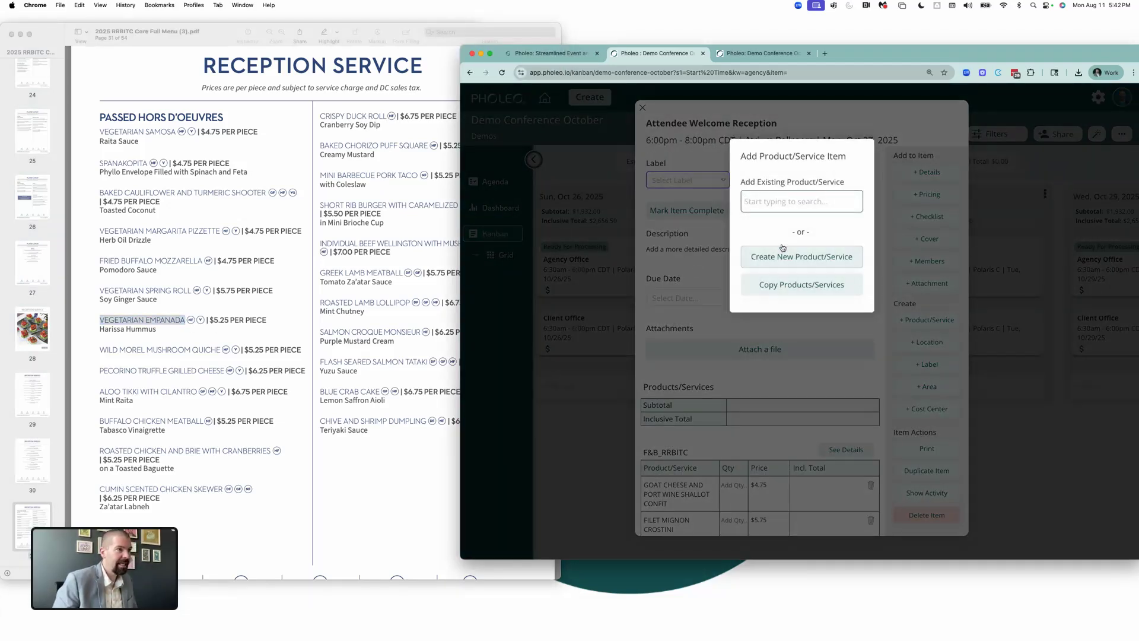
pyautogui.click(782, 248)
pyautogui.press('super+v')
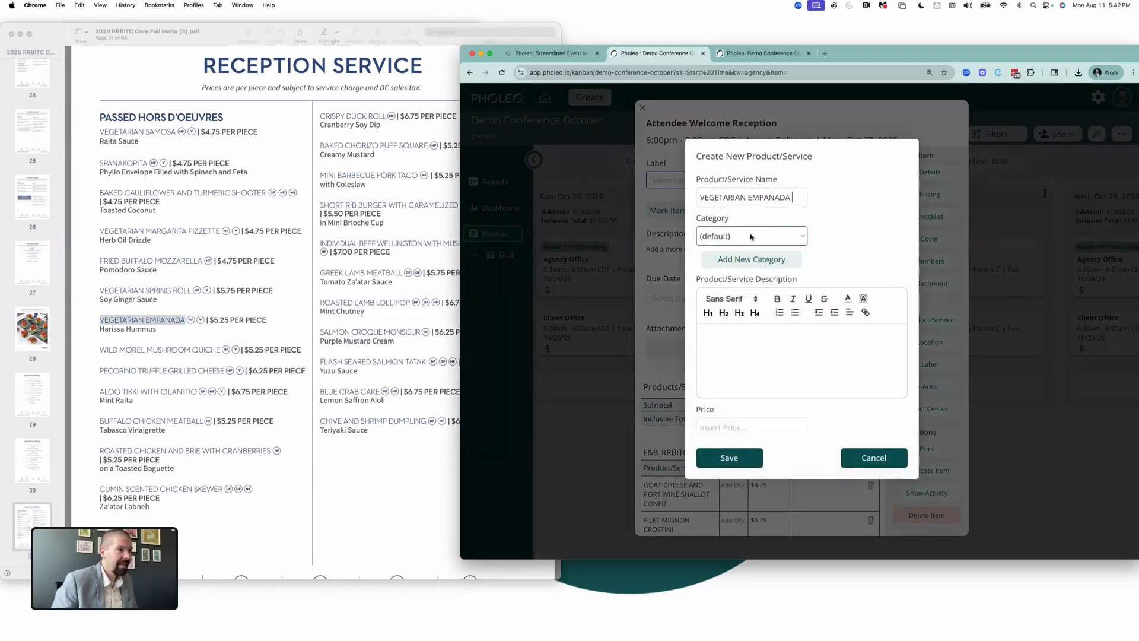
pyautogui.click(751, 238)
pyautogui.click(749, 247)
# - Fill in the empanada's description with the menu text "Harissa Hummus" followed by "(Nut Free, Vegetarian)"
pyautogui.click(735, 335)
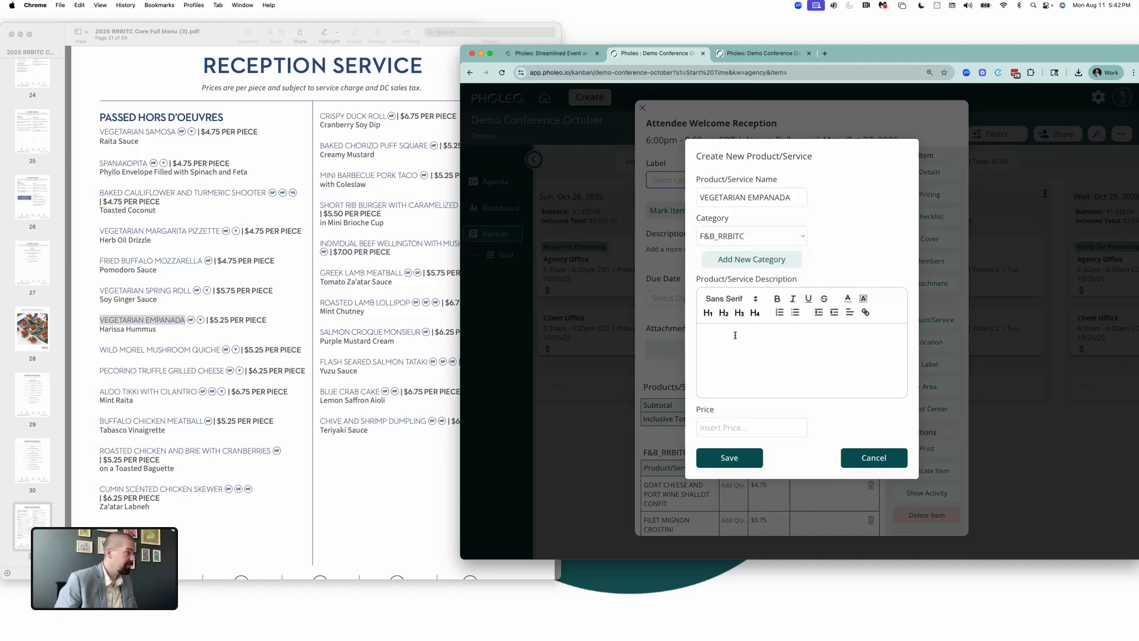
pyautogui.click(228, 329)
pyautogui.moveTo(171, 331)
pyautogui.mouseDown()
pyautogui.moveTo(106, 330)
pyautogui.moveTo(158, 330)
pyautogui.mouseUp()
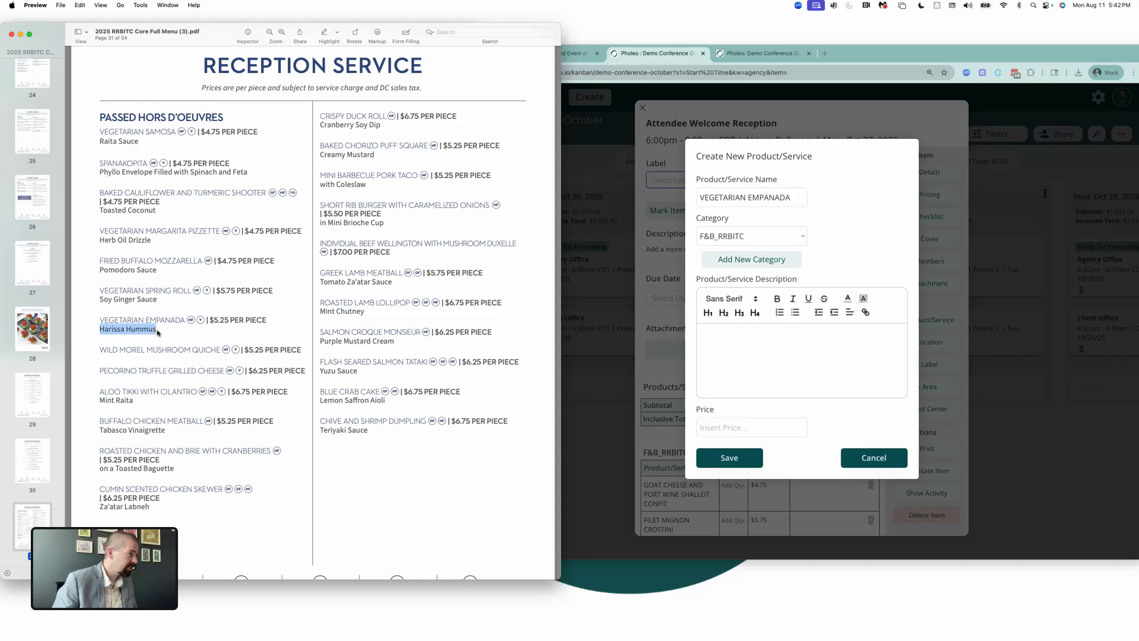
pyautogui.click(865, 342)
pyautogui.write('Harissa Hummus')
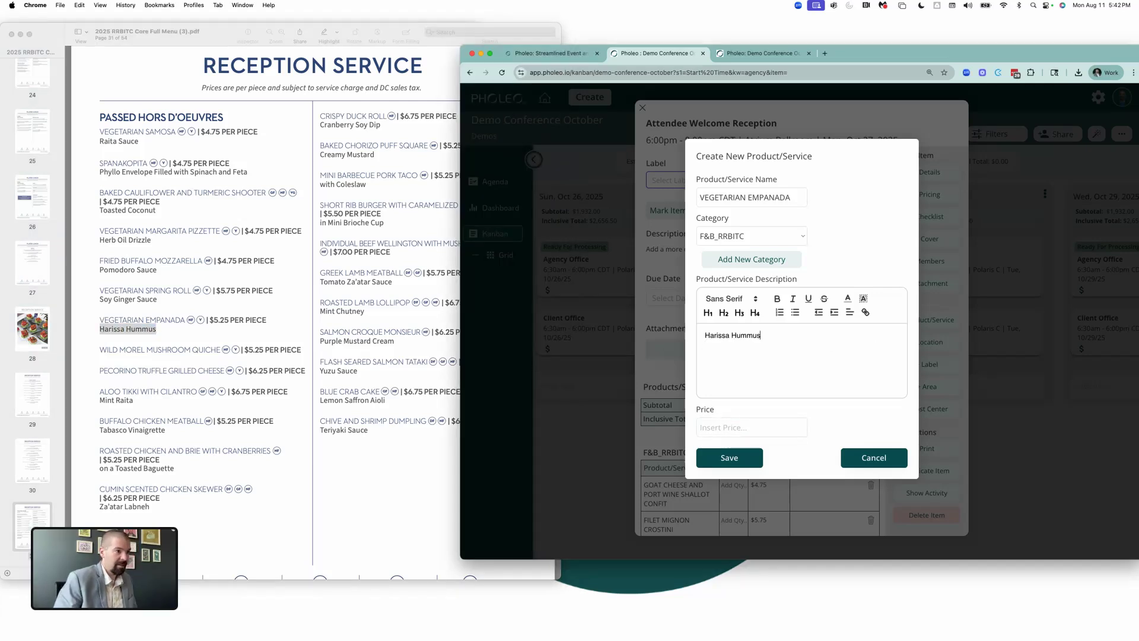
pyautogui.write('(Nut F')
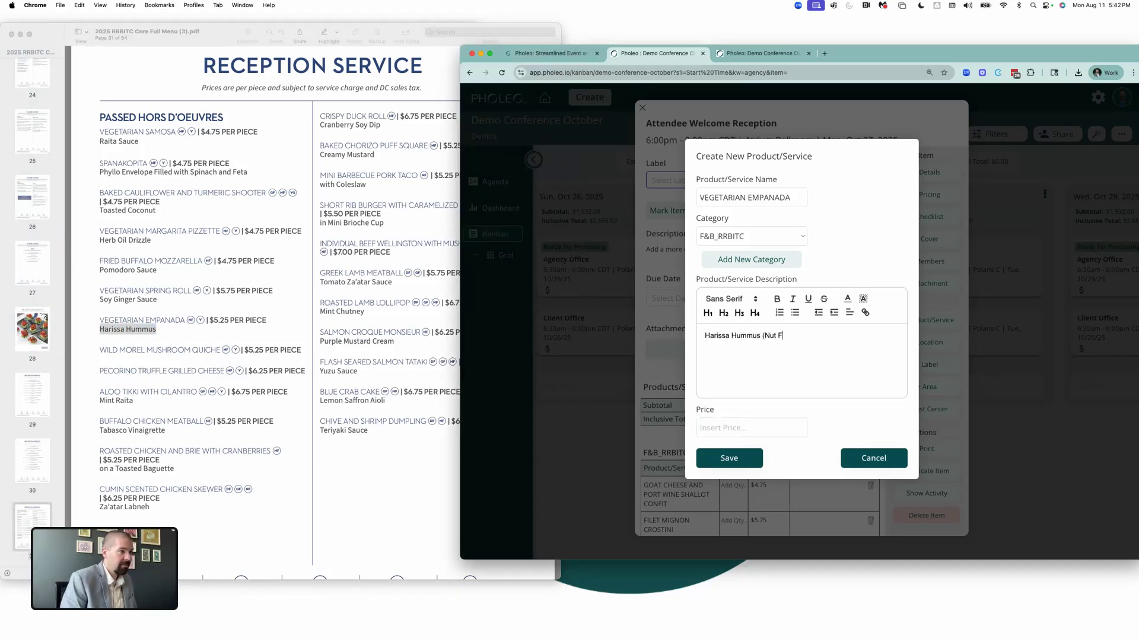
pyautogui.write('ree, Veget')
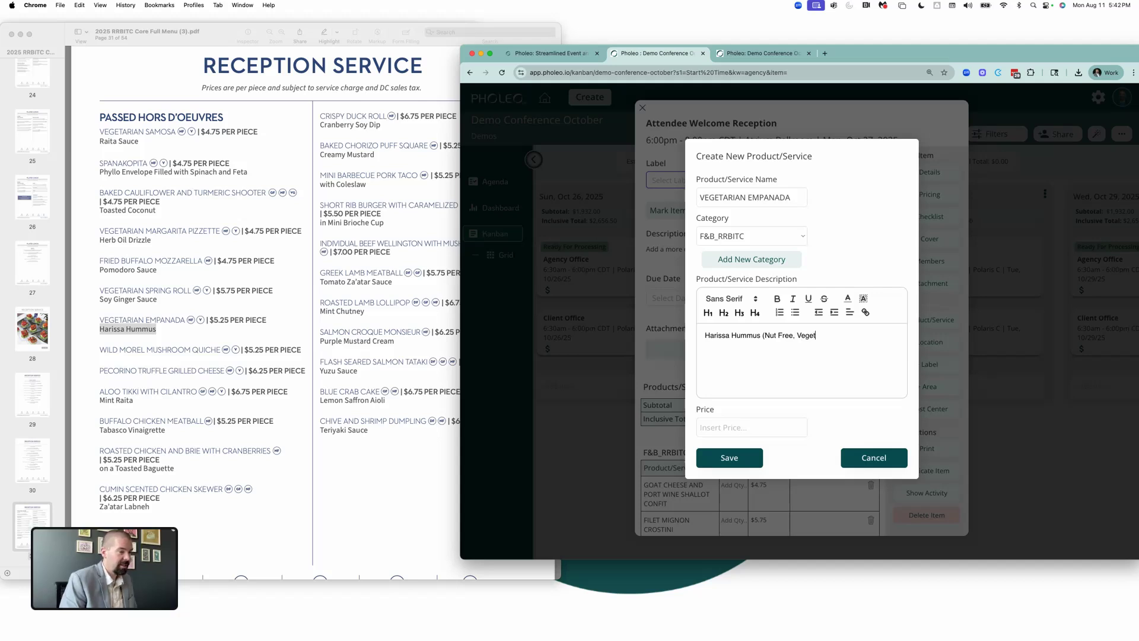
pyautogui.write('arian')
# - Set the vegetarian empanada's price to $5.25 and save the new product
pyautogui.click(743, 426)
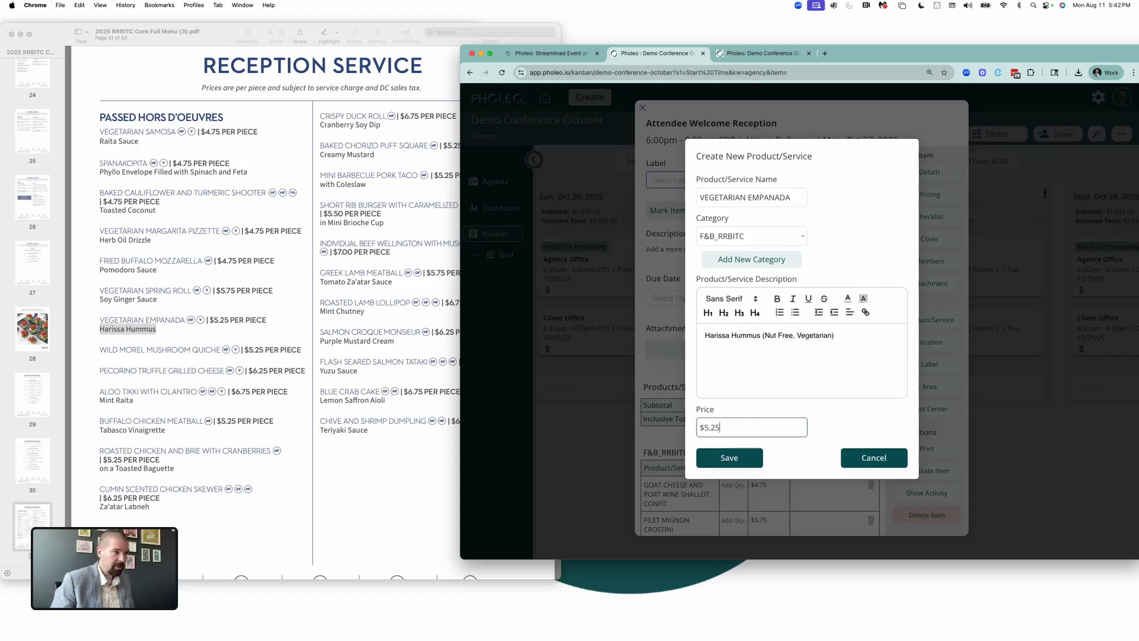
pyautogui.write('5.25')
pyautogui.click(736, 458)
# - Examine the Reception Service pages of the PDF menu for another hors d'oeuvre suited to the reception
pyautogui.click(102, 348)
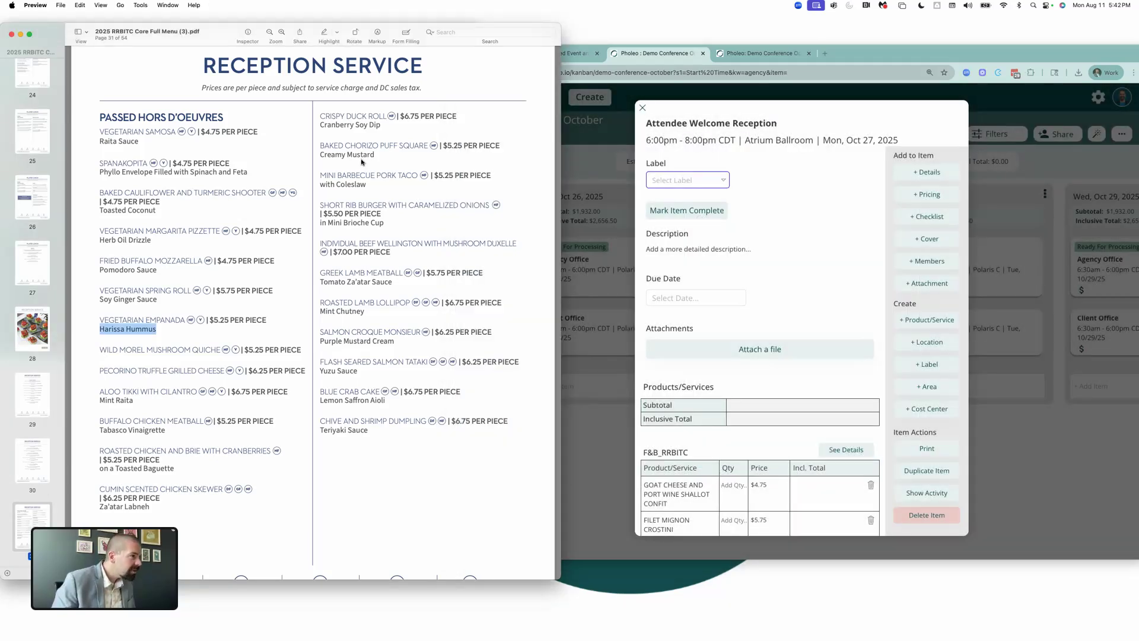
pyautogui.scroll(-3, 392, 225)
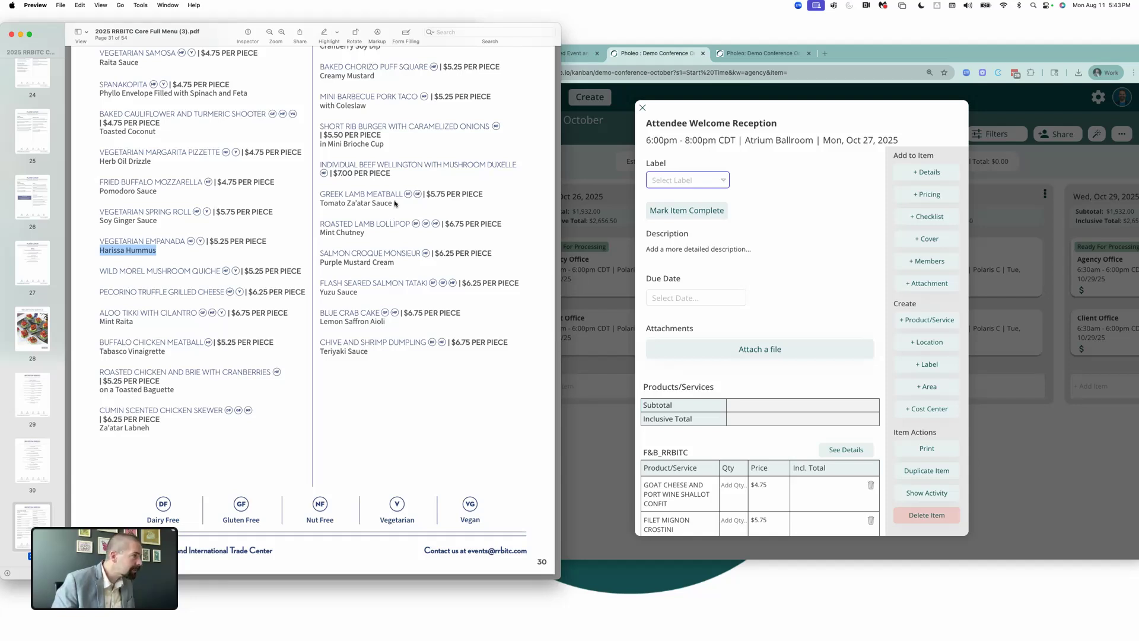
pyautogui.scroll(1, 321, 190)
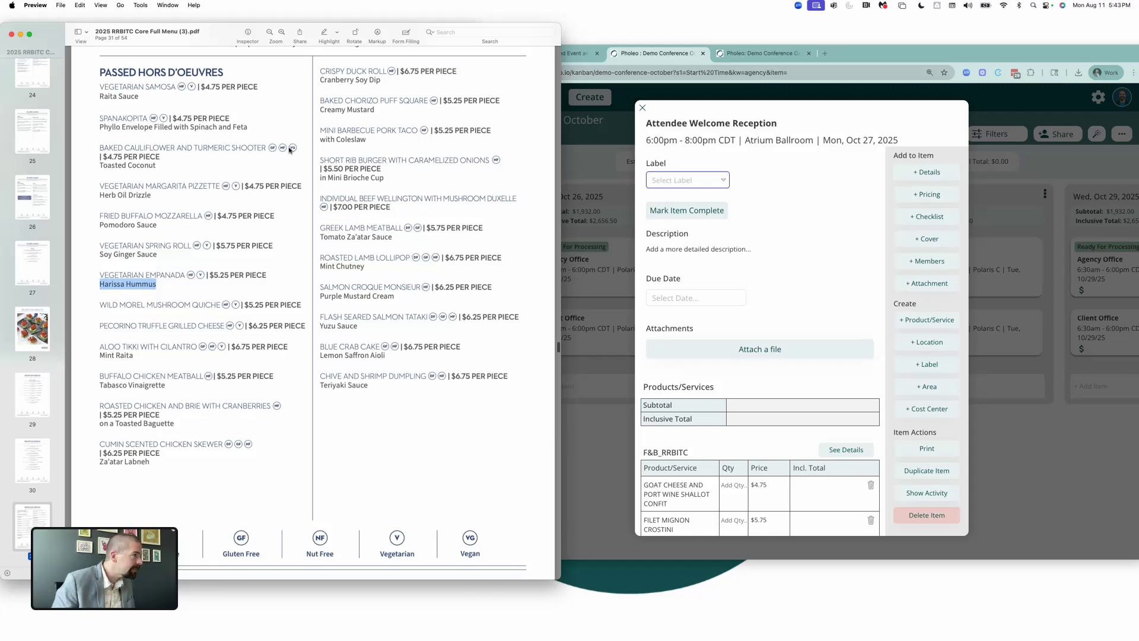
pyautogui.click(201, 153)
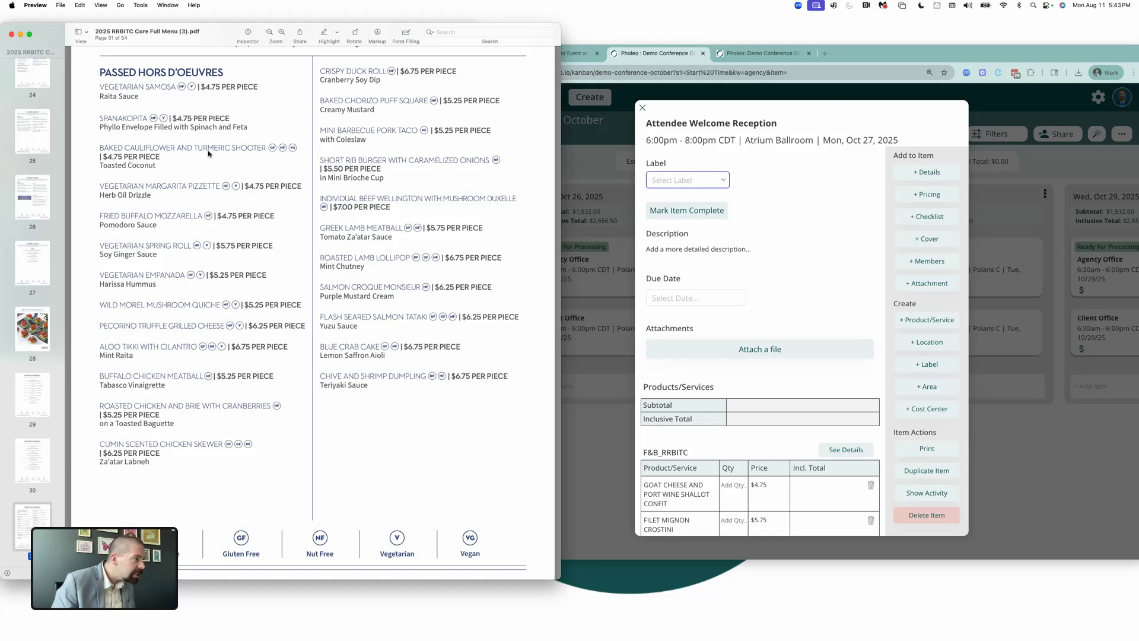
pyautogui.scroll(-2, 210, 166)
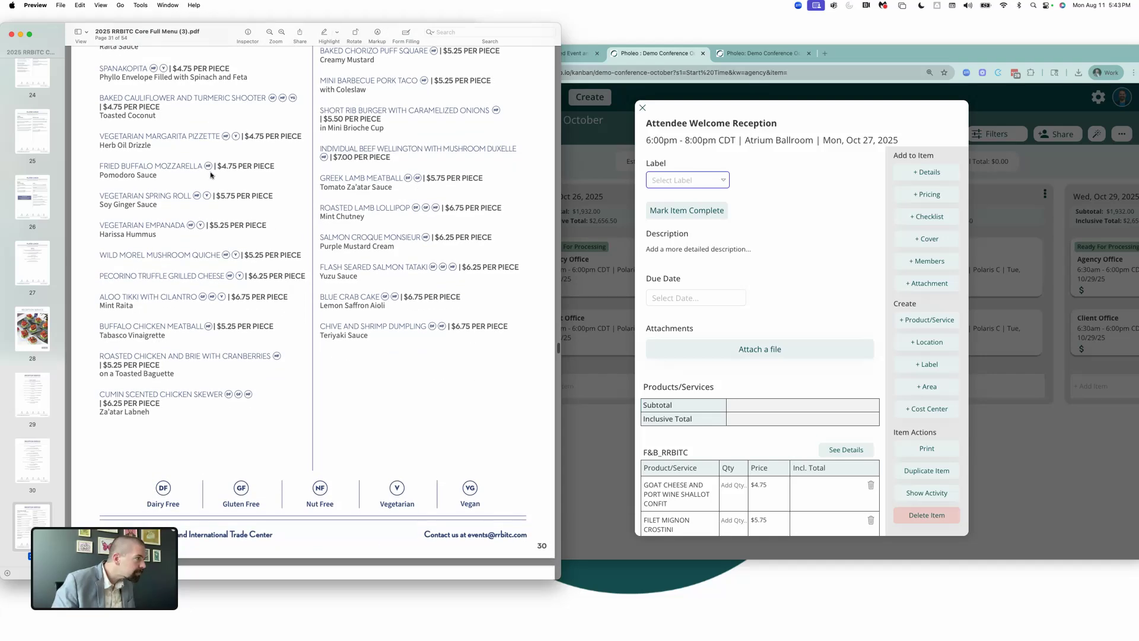
pyautogui.scroll(-5, 210, 174)
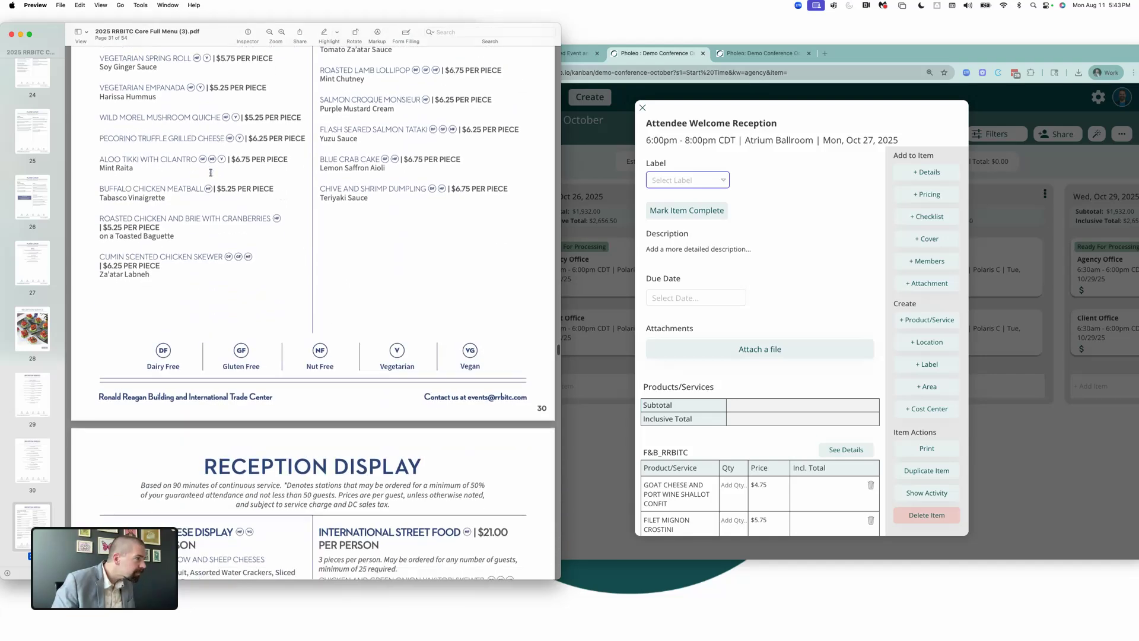
pyautogui.scroll(-3, 210, 172)
pyautogui.scroll(8, 211, 175)
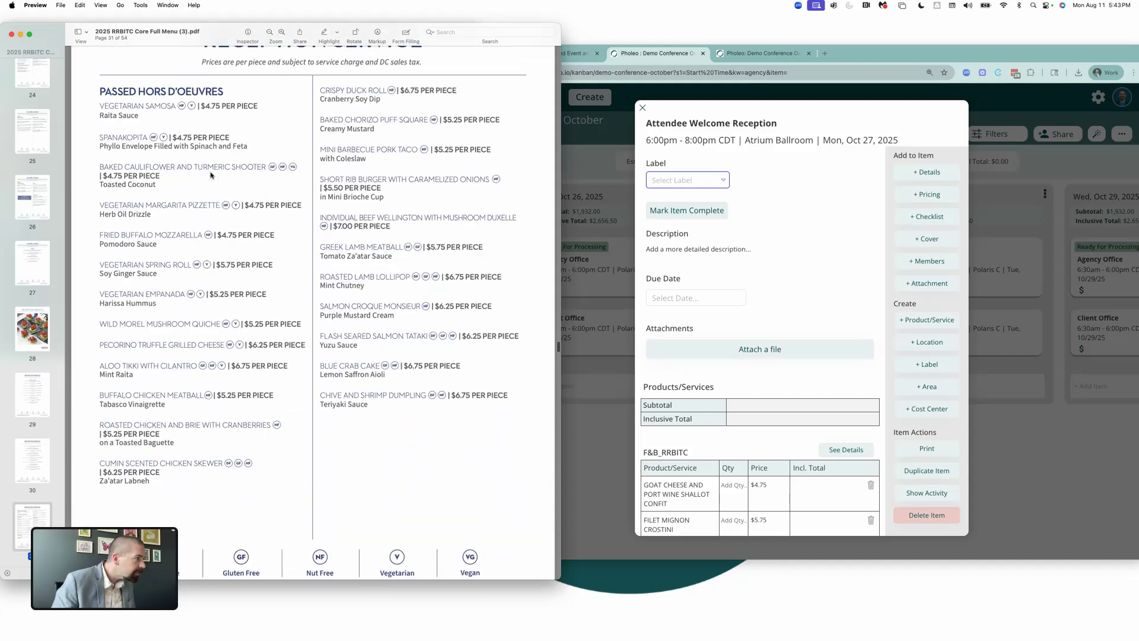
pyautogui.scroll(10, 211, 175)
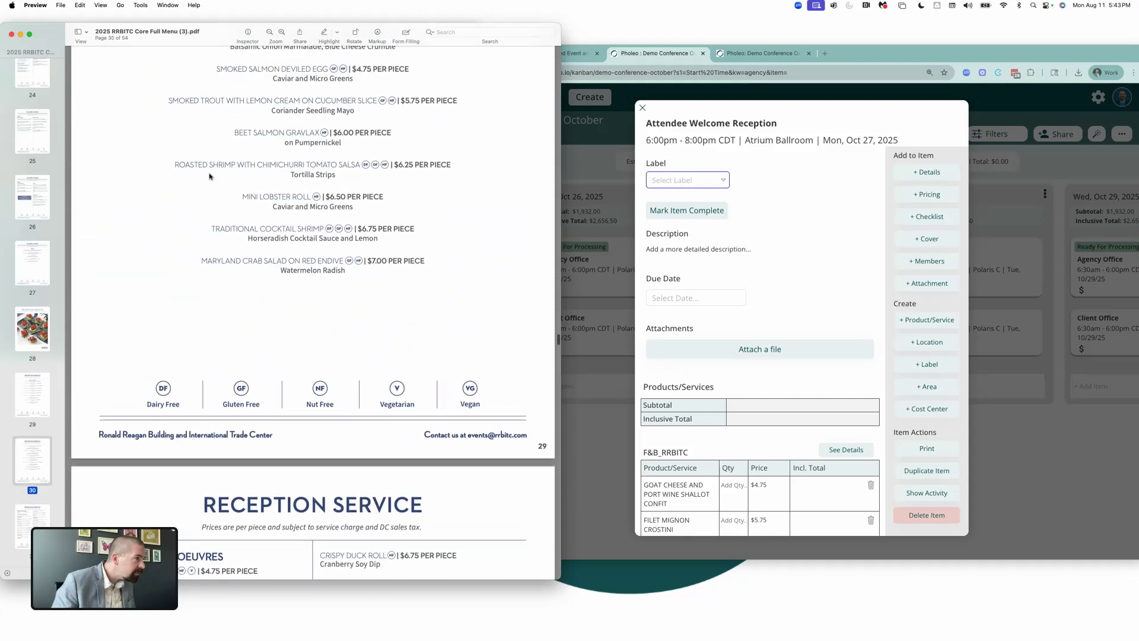
pyautogui.scroll(3, 210, 176)
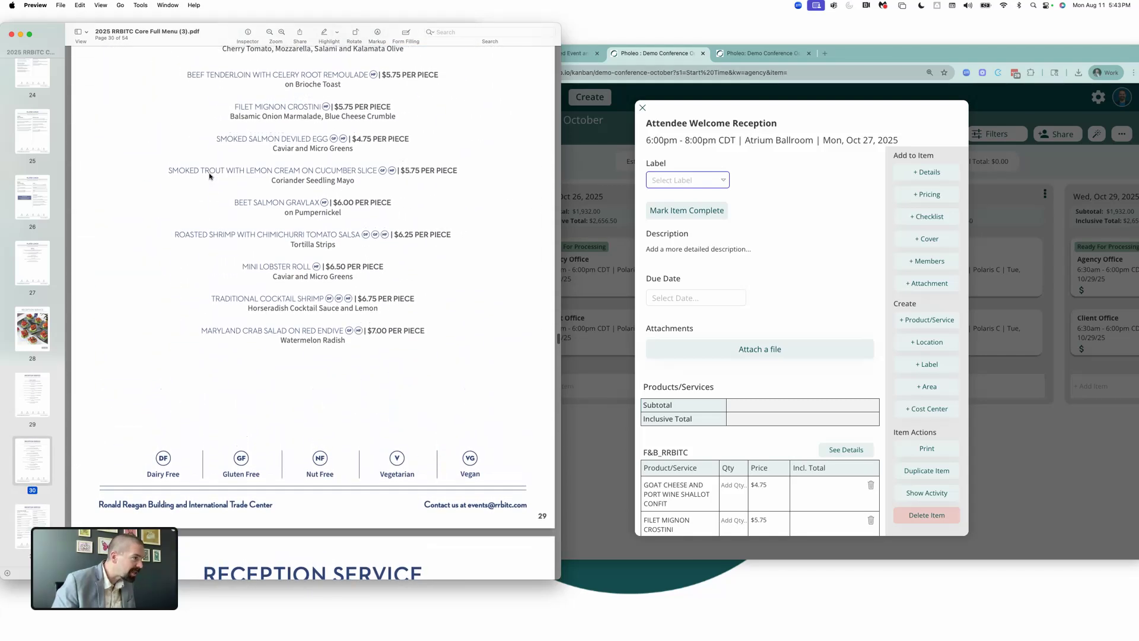
pyautogui.scroll(2, 210, 176)
pyautogui.scroll(-10, 209, 175)
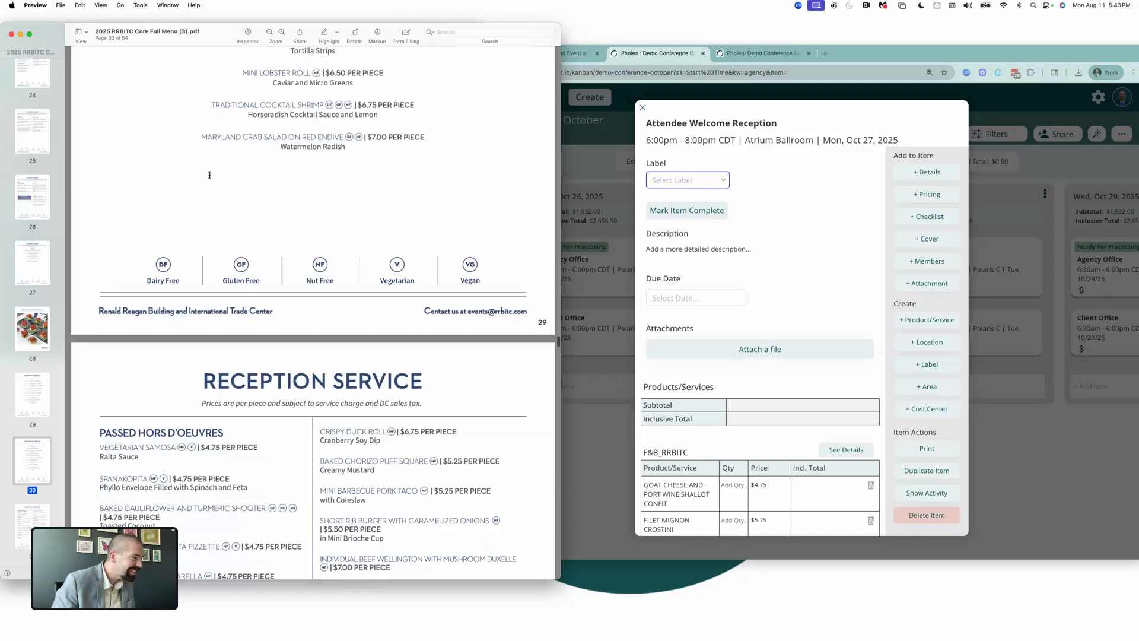
pyautogui.scroll(-10, 209, 176)
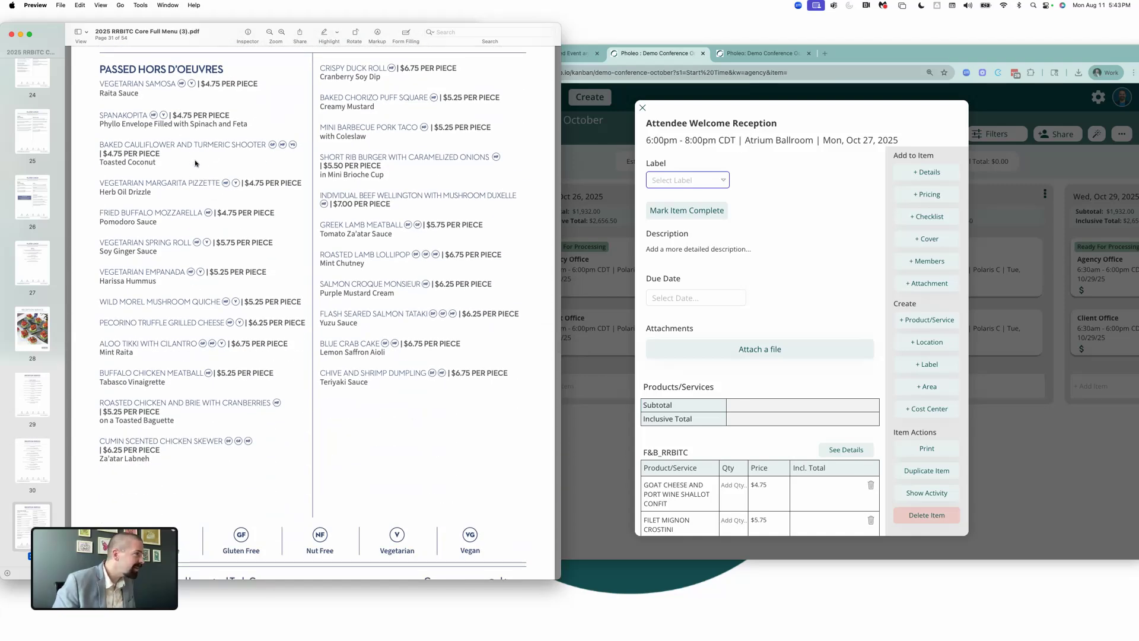
# - Copy the item name "BAKED CAULIFLOWER AND TURMERIC SHOOTER" from the Passed Hors d'Oeuvres list in the PDF menu
pyautogui.moveTo(99, 150); pyautogui.dragTo(265, 151)
pyautogui.press('super+c')
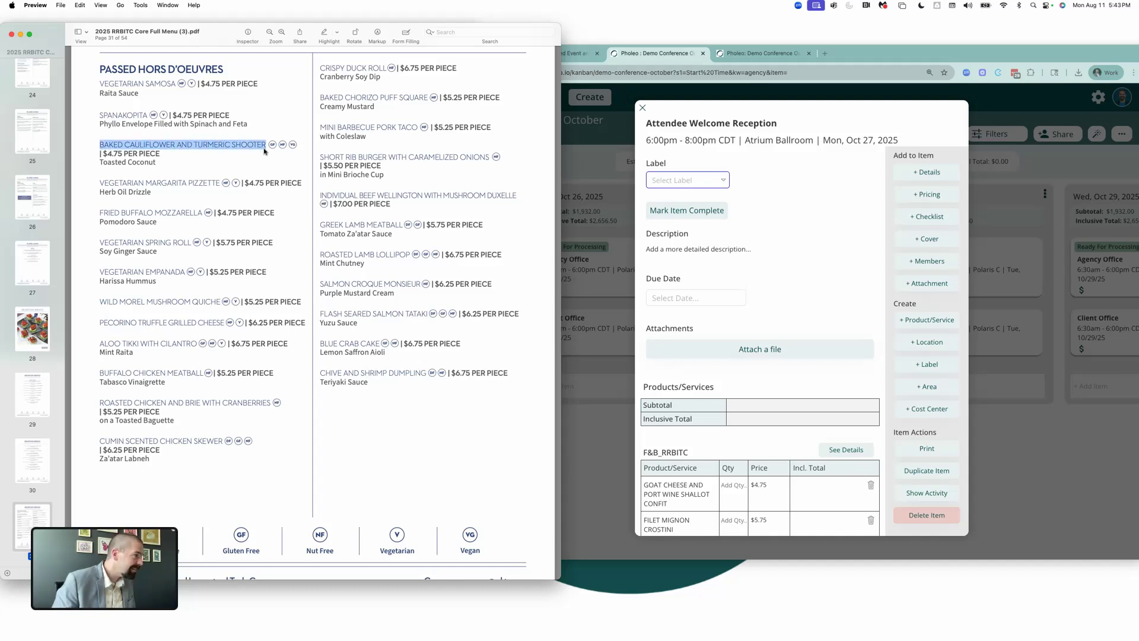
pyautogui.scroll(-1, 243, 178)
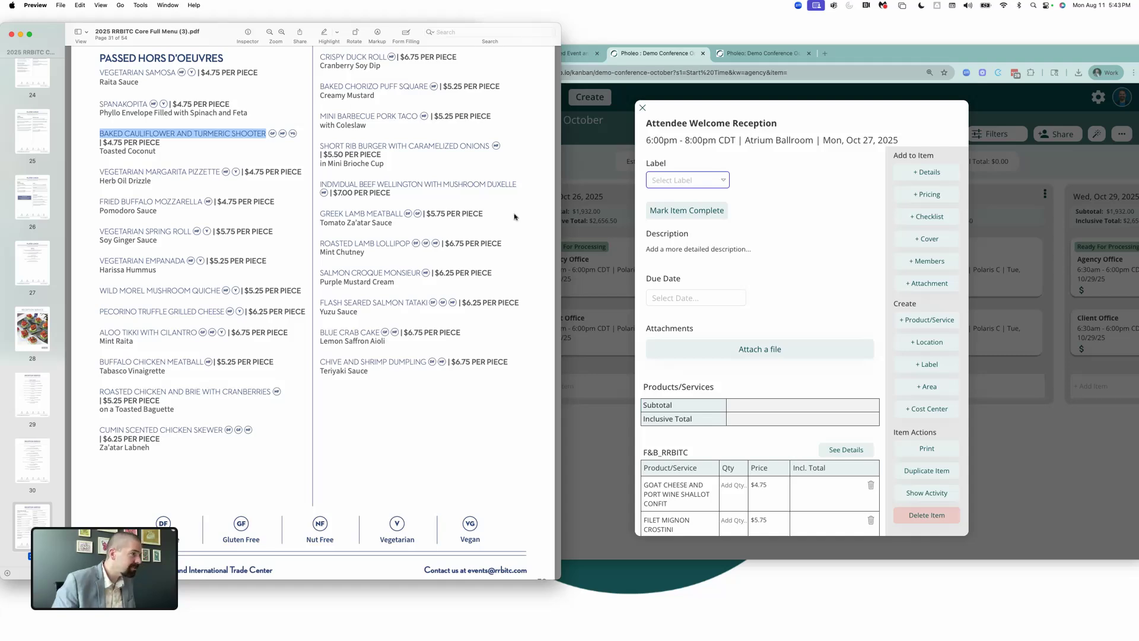
# - Start a new product on the reception in Pholeo with the copied name BAKED CAULIFLOWER AND TURMERIC SHOOTER and category F&B_RRBITC
pyautogui.click(840, 274)
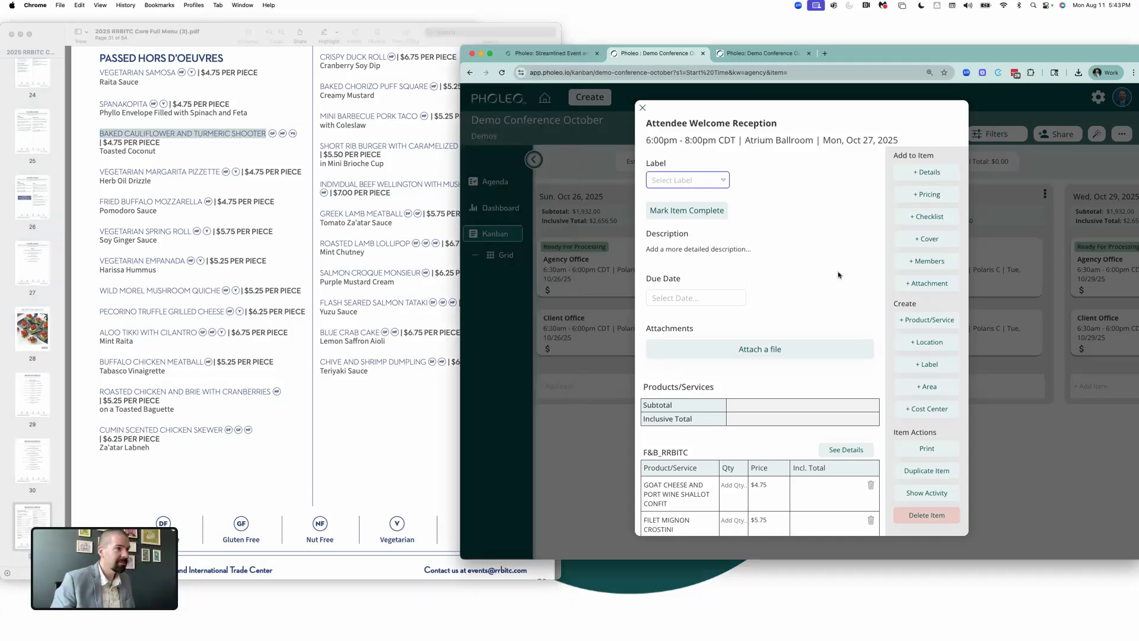
pyautogui.click(921, 324)
pyautogui.press('super+v')
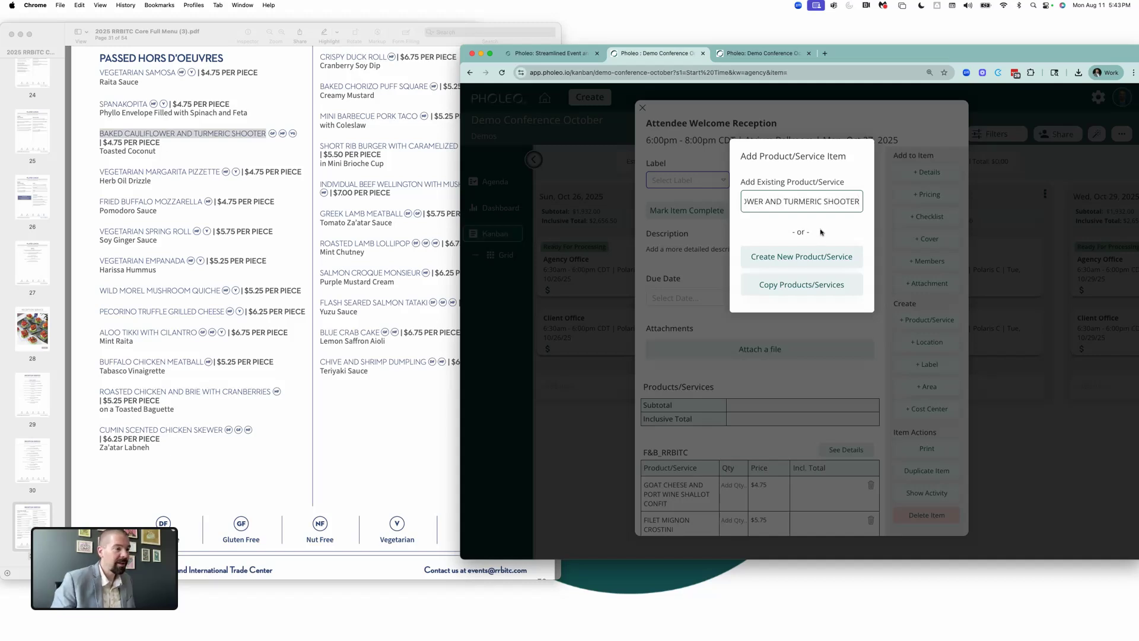
pyautogui.click(817, 259)
pyautogui.click(759, 196)
pyautogui.press('super+v')
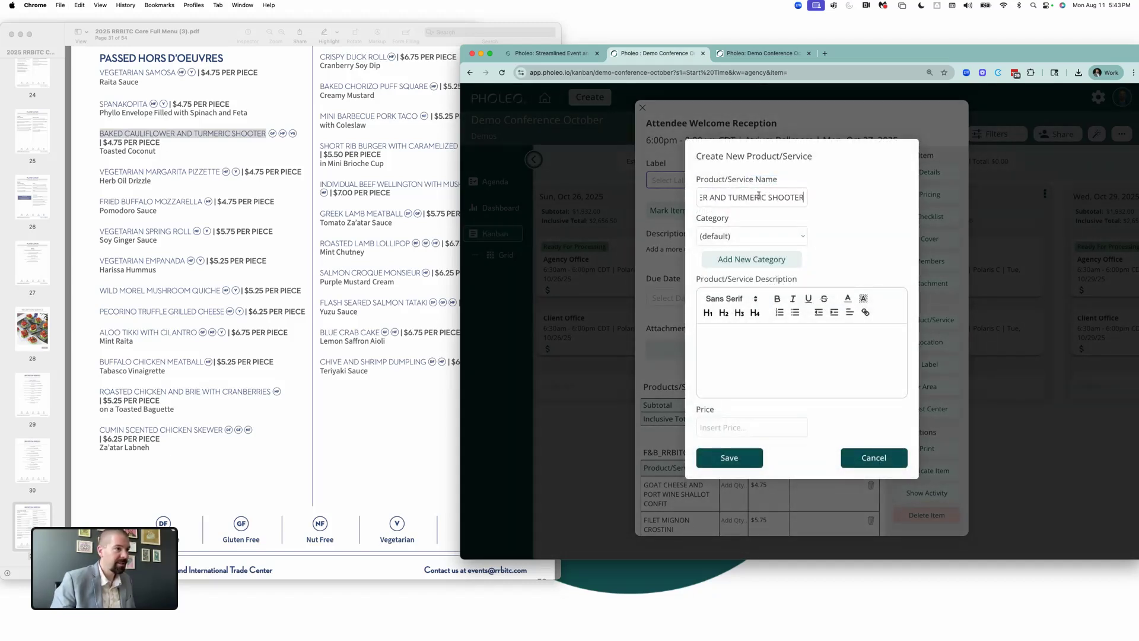
pyautogui.click(752, 236)
pyautogui.click(735, 247)
# - Fill in the shooter's description with the menu text "Toasted Coconut" followed by "(Gluten Free, Nut Free, Vegan)"
pyautogui.click(725, 331)
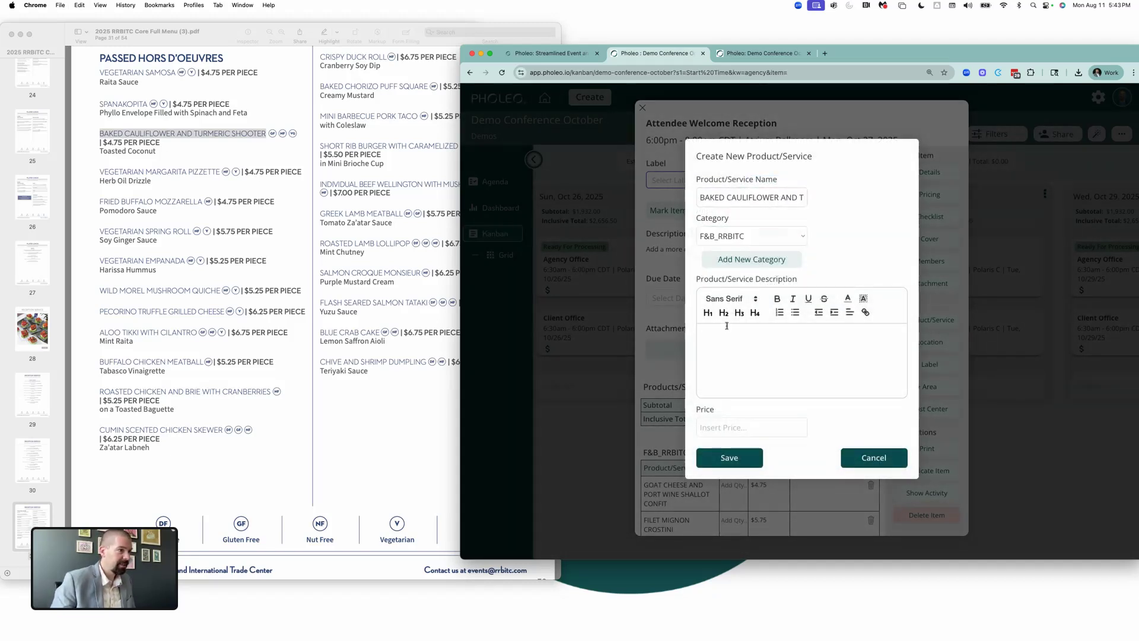
pyautogui.click(175, 176)
pyautogui.tripleClick(139, 152)
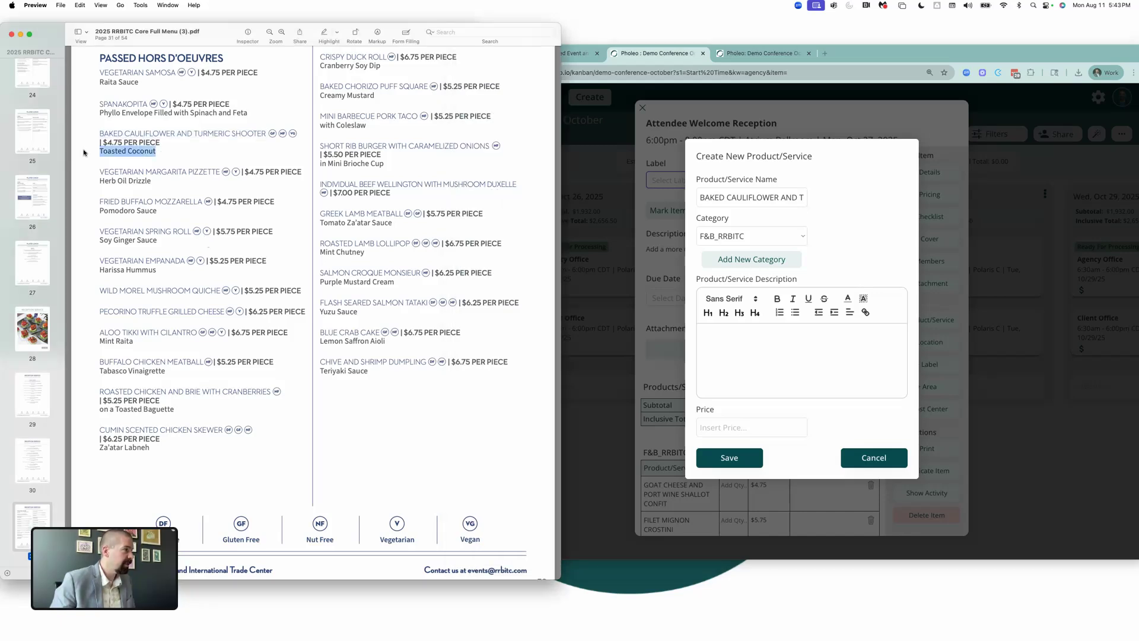
pyautogui.press('super+c')
pyautogui.click(749, 336)
pyautogui.press('super+v')
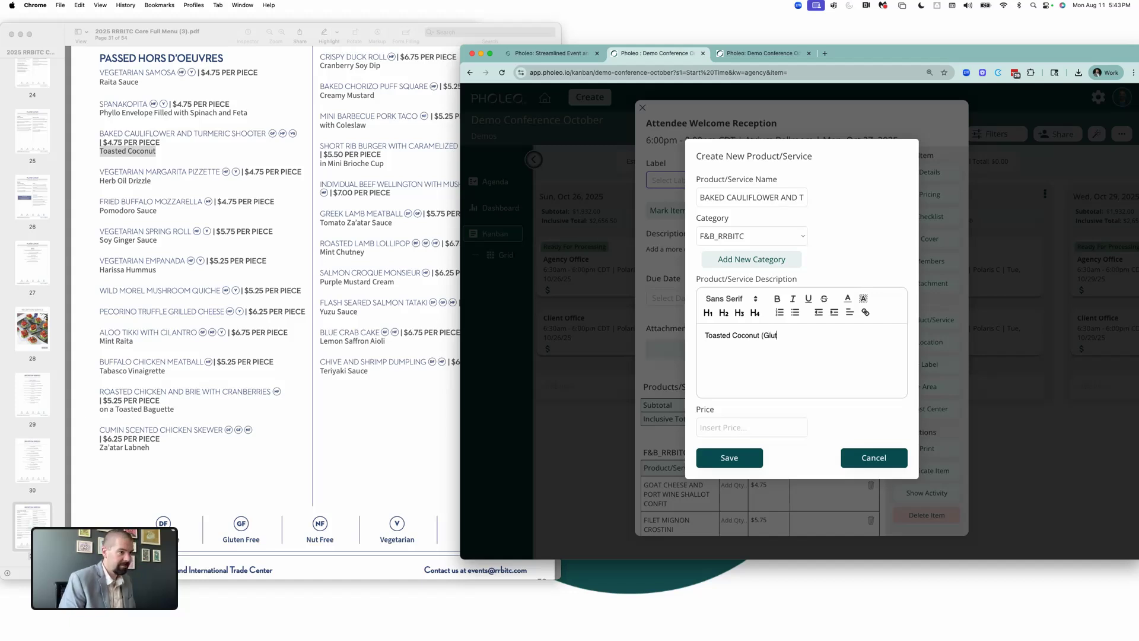
pyautogui.write('(Gluten Free, Nut')
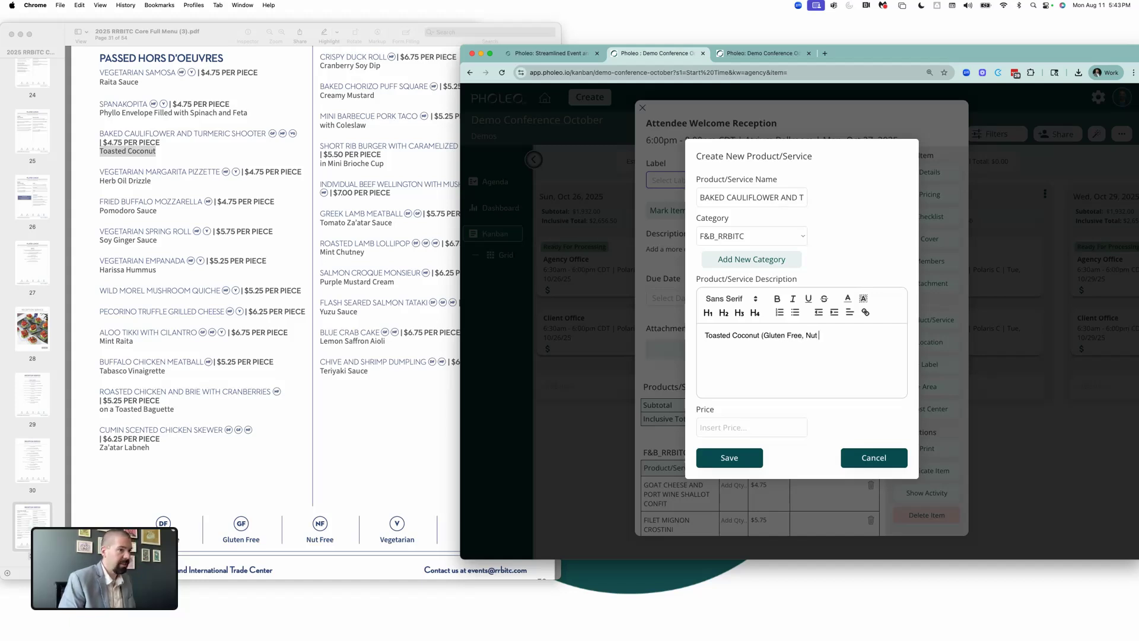
pyautogui.write(' Free, Vegan')
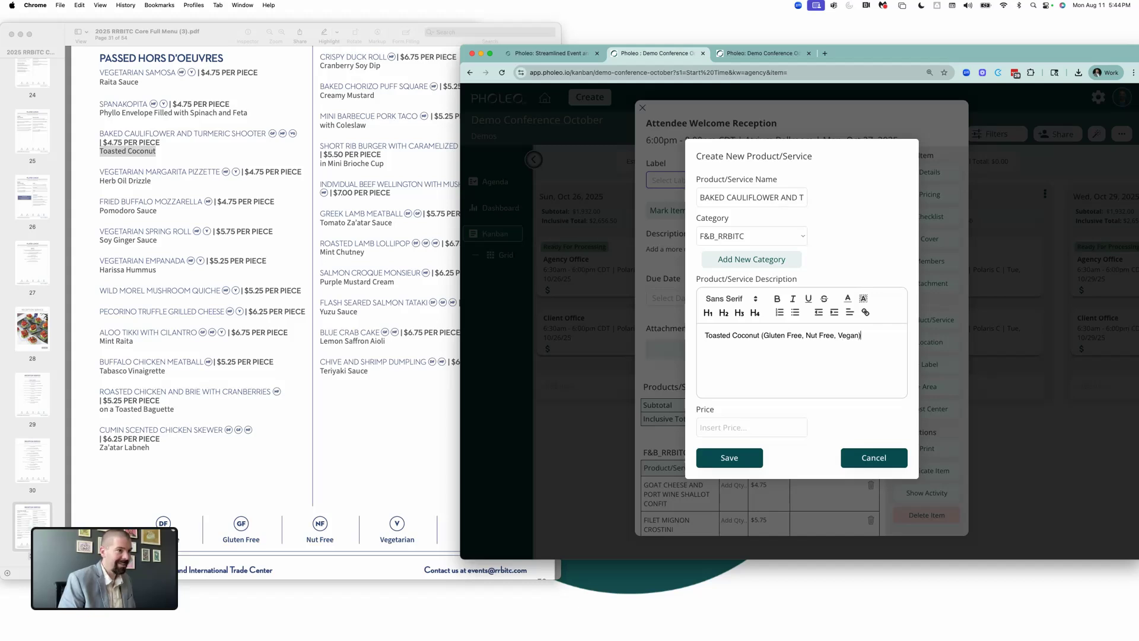
# - Set the cauliflower and turmeric shooter's price to $4.75 and save the new product
pyautogui.click(746, 432)
pyautogui.write('0')
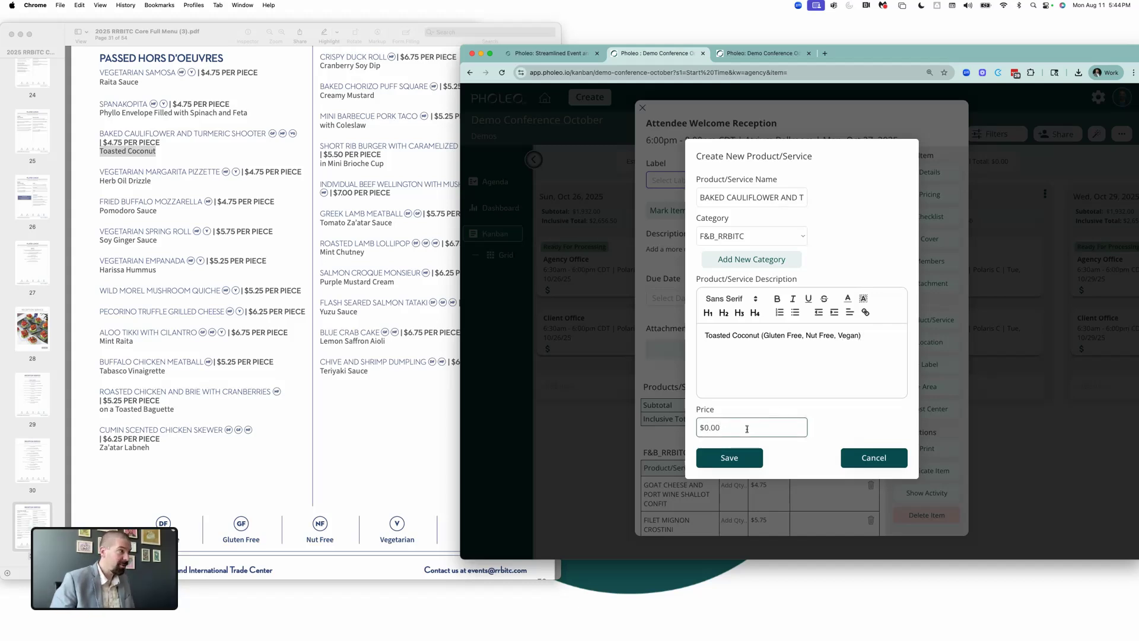
pyautogui.write('4.75')
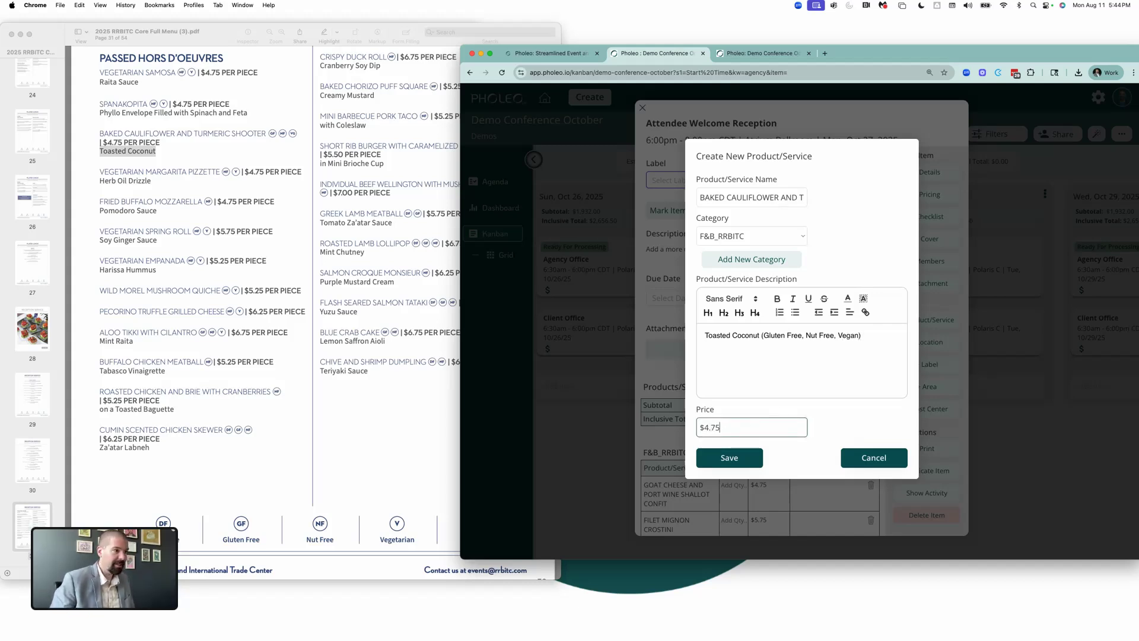
pyautogui.click(729, 458)
# - Set the quantities of the goat cheese and port wine shallot confit and the filet mignon crostini to 1,500 each
pyautogui.scroll(-5, 754, 407)
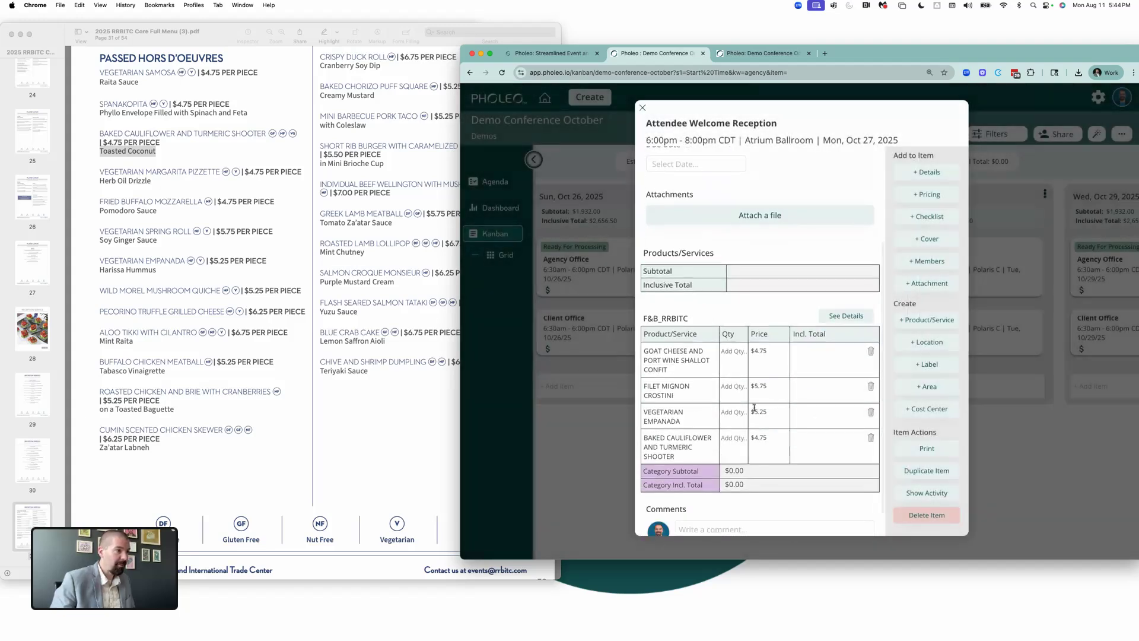
pyautogui.click(734, 352)
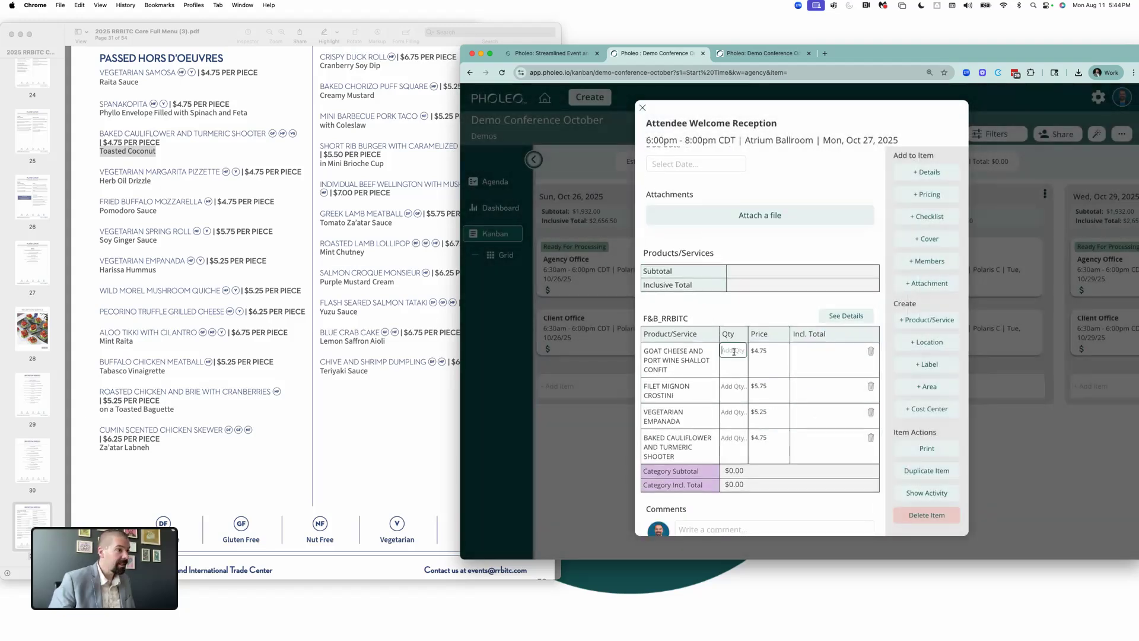
pyautogui.write('1,')
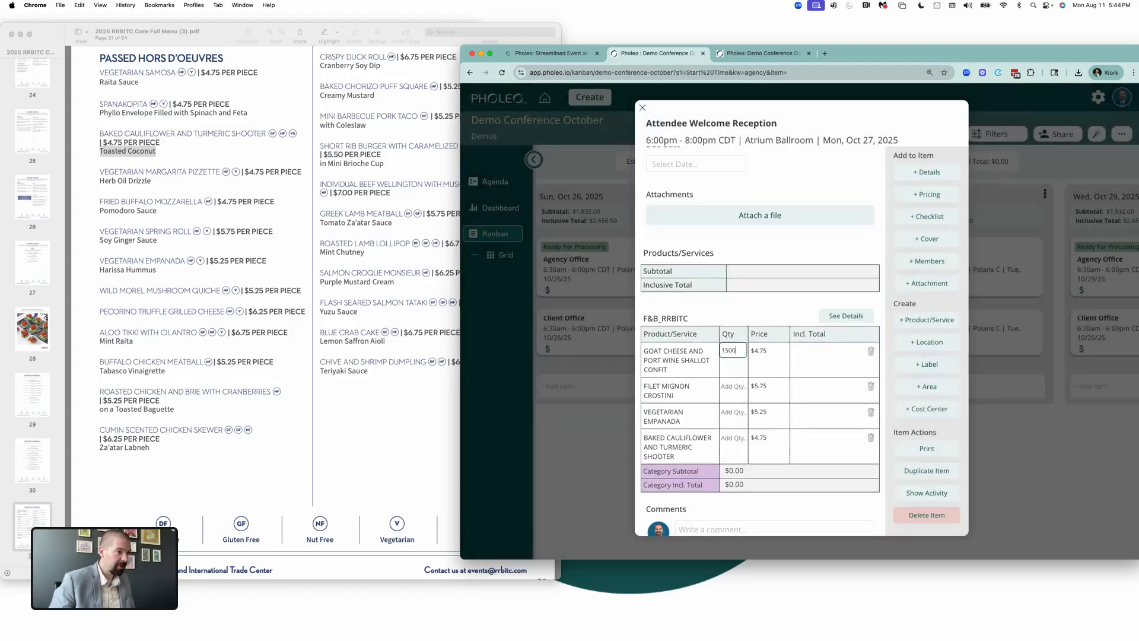
pyautogui.write('500')
pyautogui.click(728, 387)
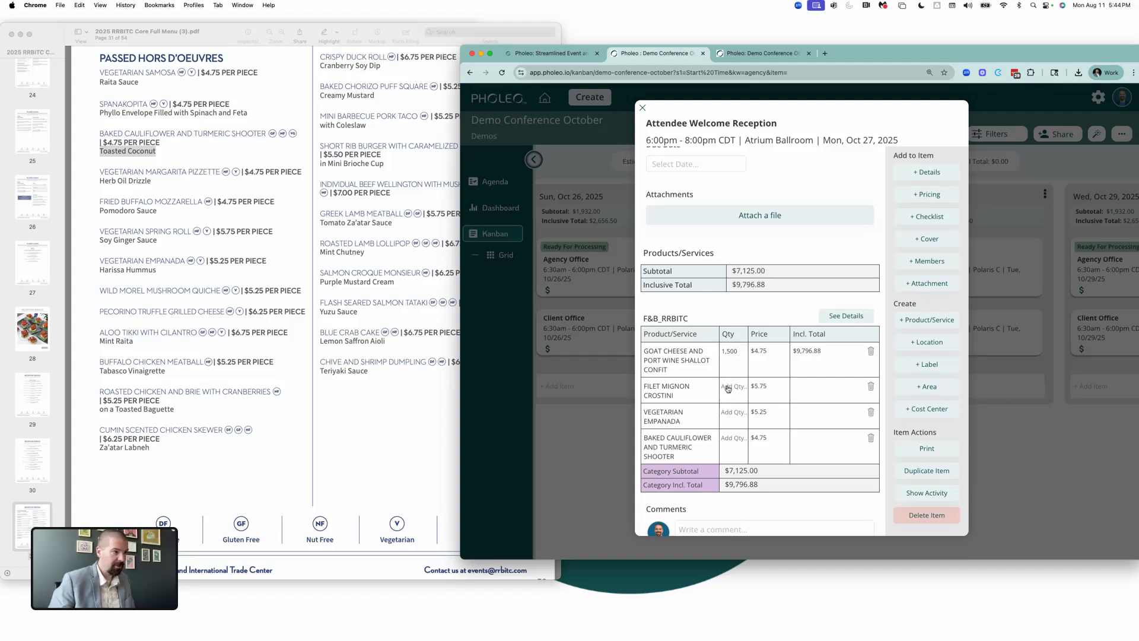
pyautogui.rightClick(728, 387)
pyautogui.click(727, 386)
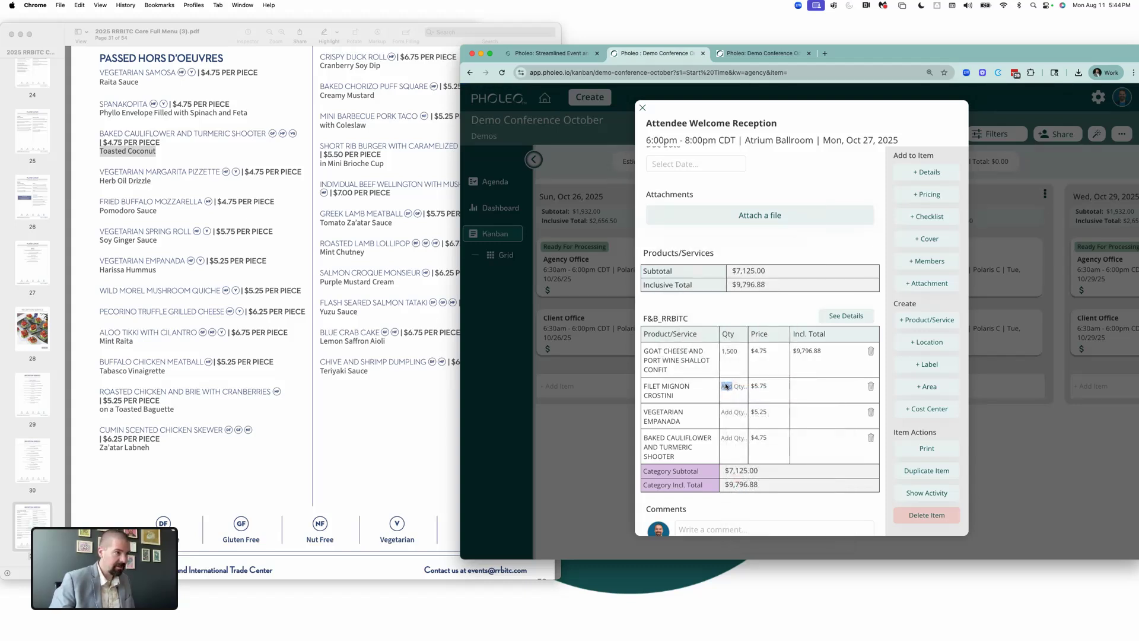
pyautogui.click(725, 387)
pyautogui.write('1500')
# - Set the quantities of the vegetarian empanada and the baked cauliflower and turmeric shooter to 1,500 each
pyautogui.click(732, 411)
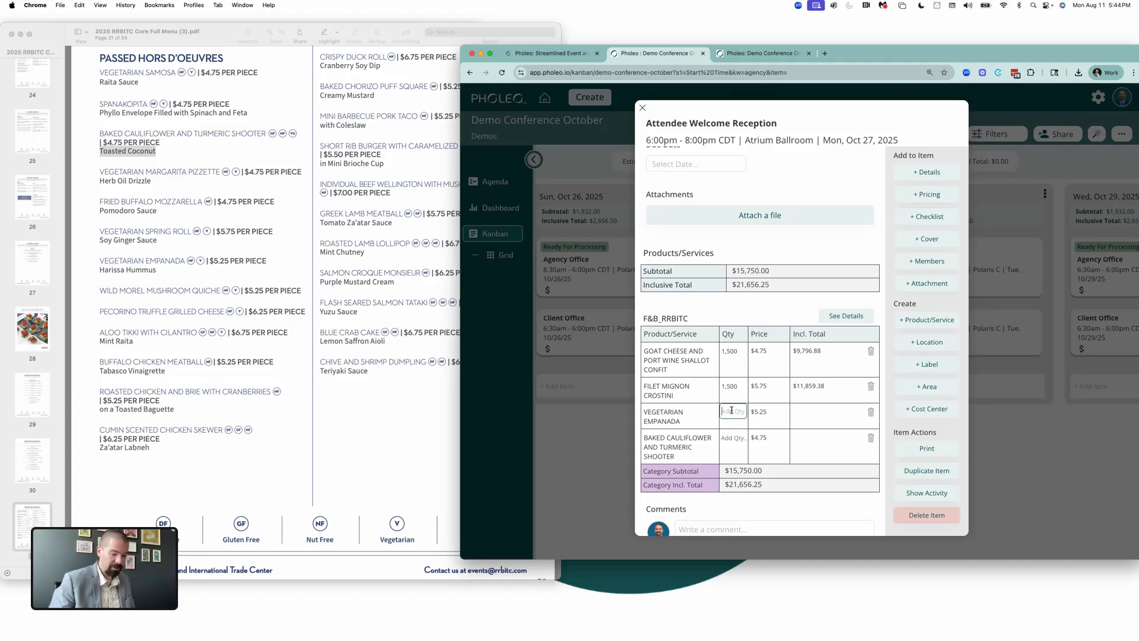
pyautogui.write('1500')
pyautogui.click(730, 440)
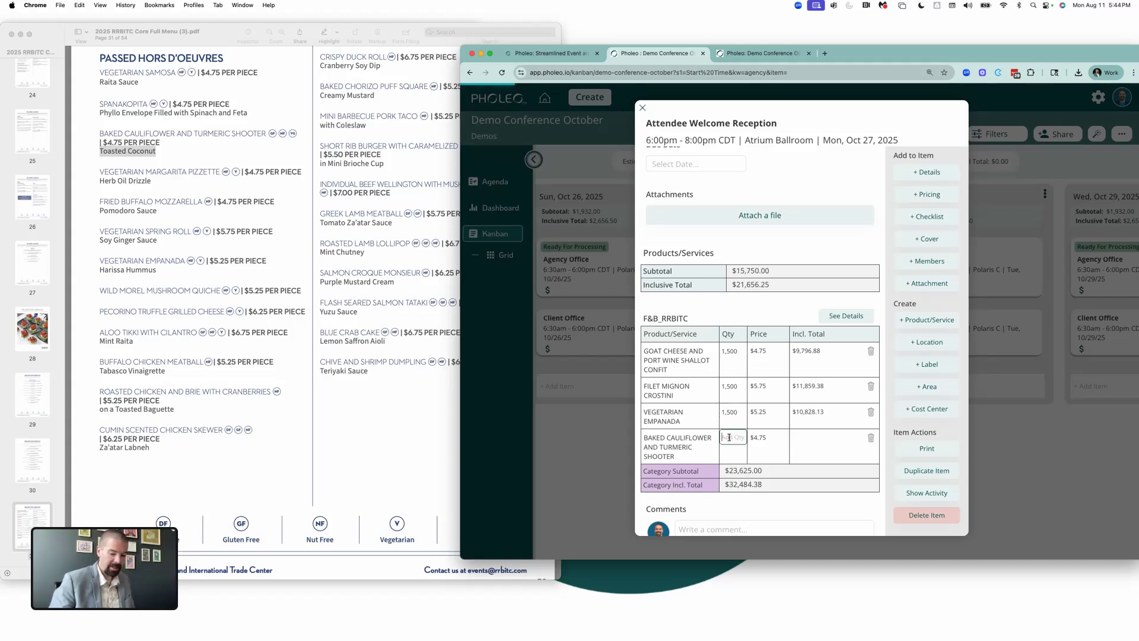
pyautogui.click(731, 440)
pyautogui.write('1,50')
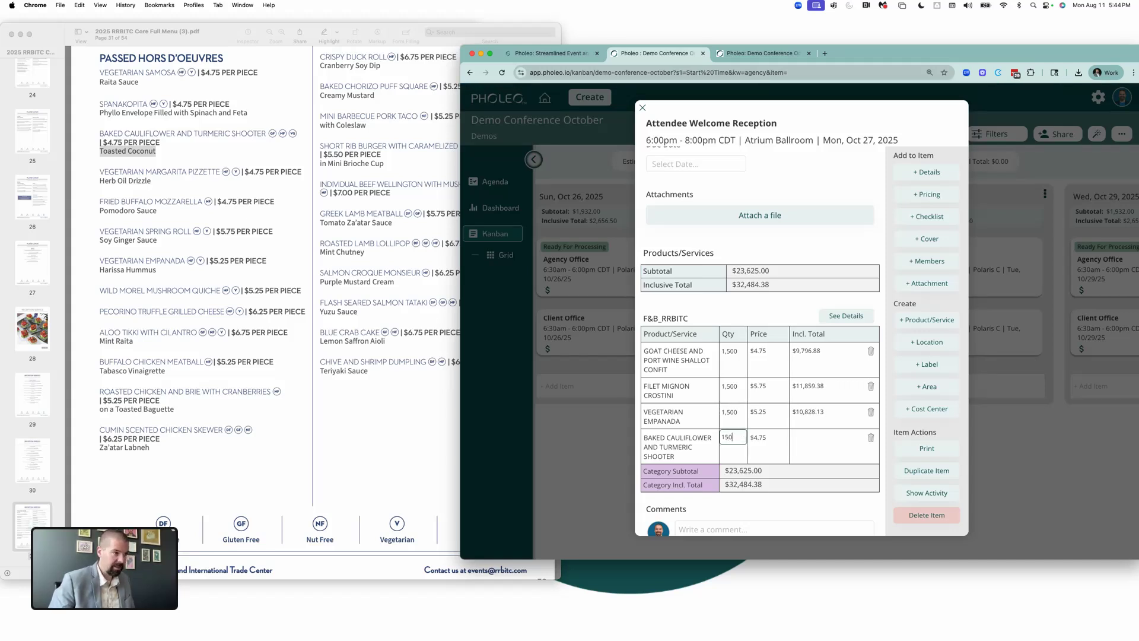
pyautogui.write('0')
pyautogui.press('Return')
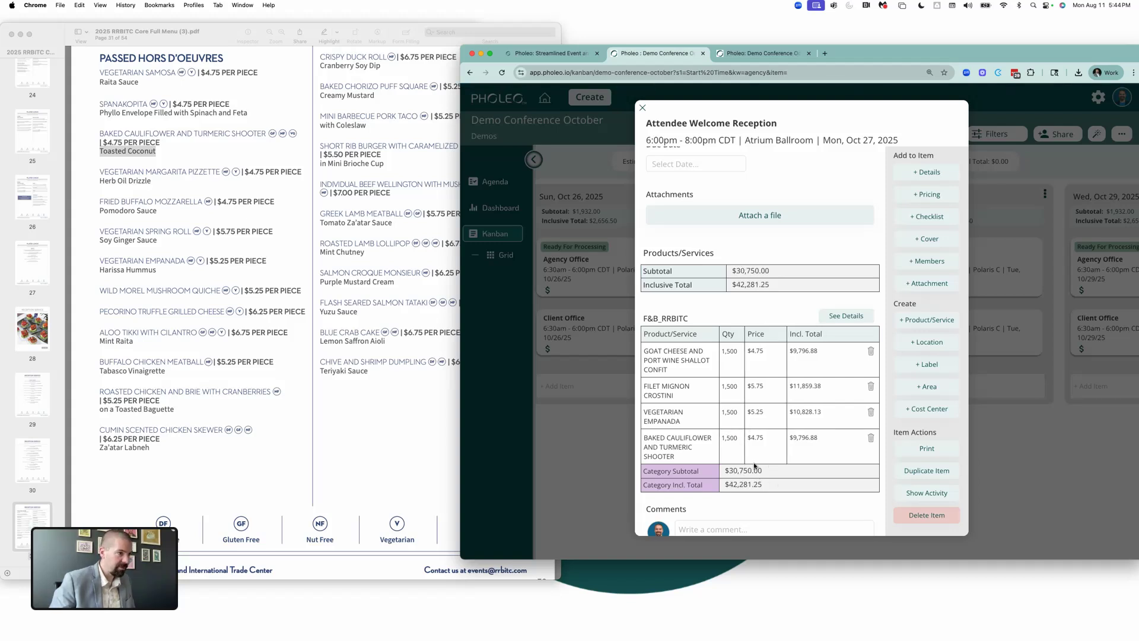
# - Copy the whole International Street Food section, from its heading through Harissa Tahini Sauce, from the PDF menu's Reception Display page
pyautogui.click(361, 371)
pyautogui.scroll(-10, 124, 303)
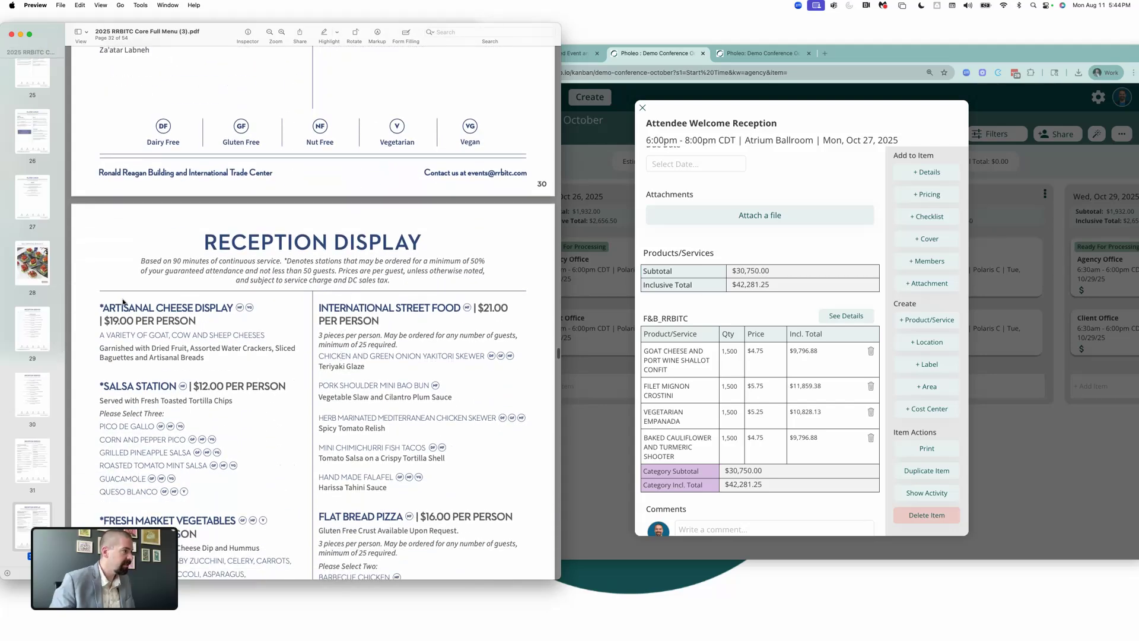
pyautogui.scroll(-3, 124, 303)
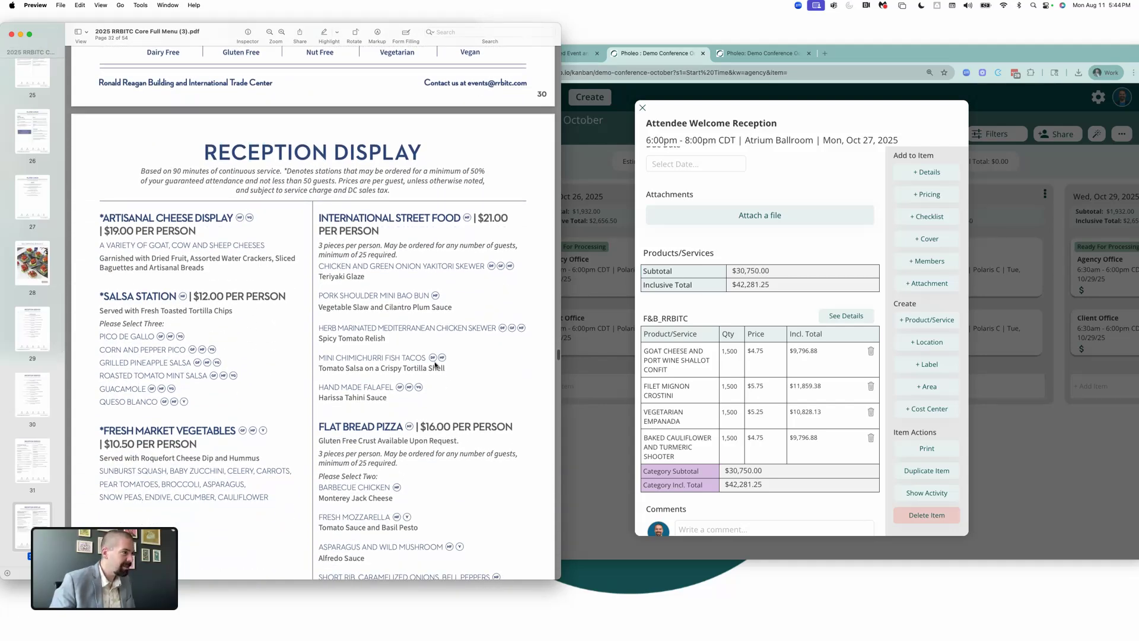
pyautogui.moveTo(397, 400); pyautogui.dragTo(320, 216)
pyautogui.press('super+c')
# - Create a new product for the reception and paste the copied International Street Food section into its description
pyautogui.click(912, 319)
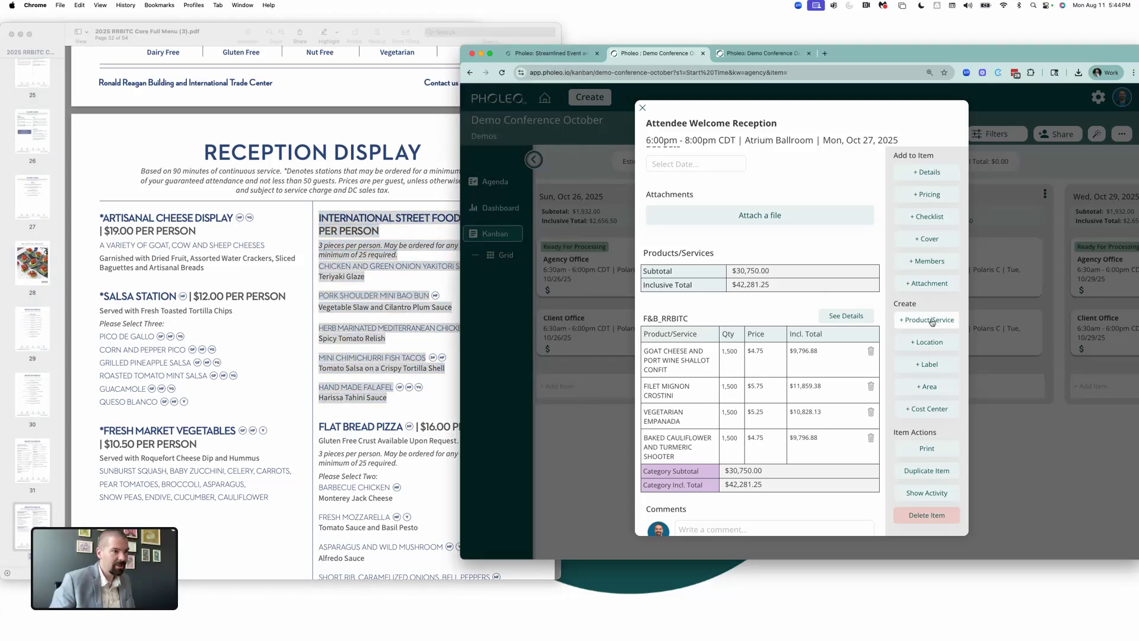
pyautogui.click(930, 319)
pyautogui.click(801, 257)
pyautogui.click(760, 325)
pyautogui.press('super+v')
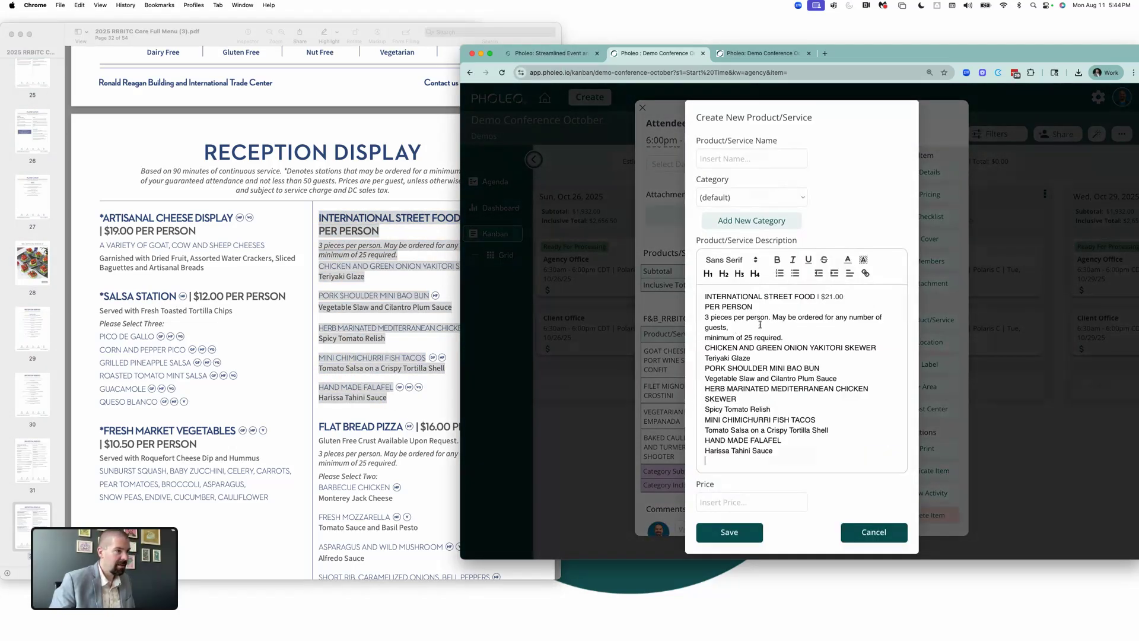
# - Cut the International Street Food heading with its price from the description and delete the leftover PER PERSON line
pyautogui.moveTo(860, 297); pyautogui.dragTo(698, 293)
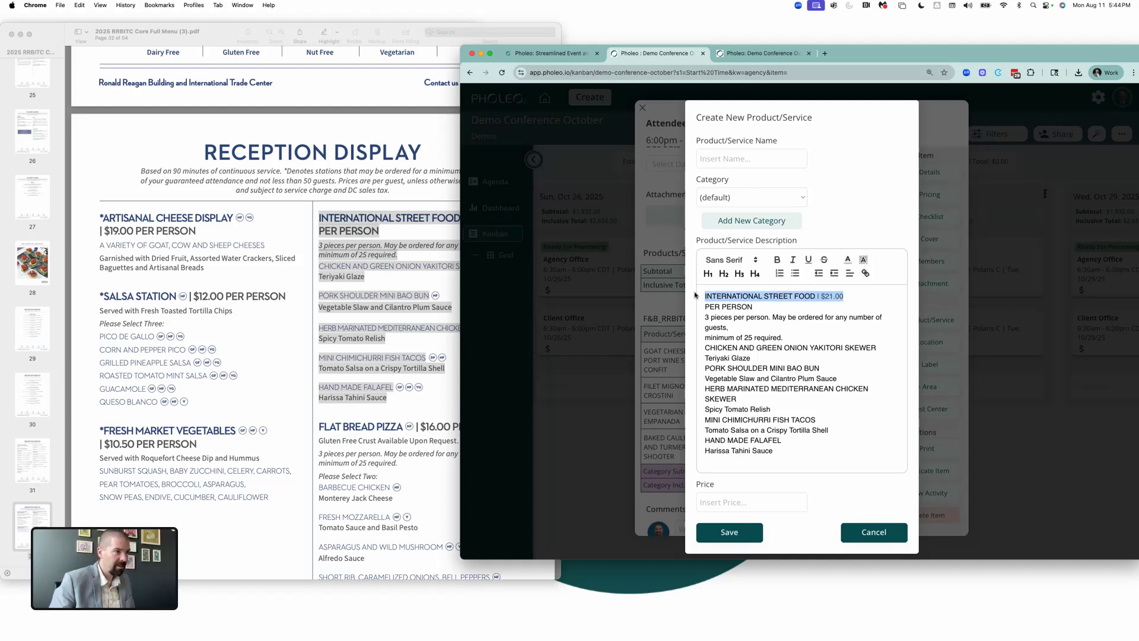
pyautogui.press('BackSpace')
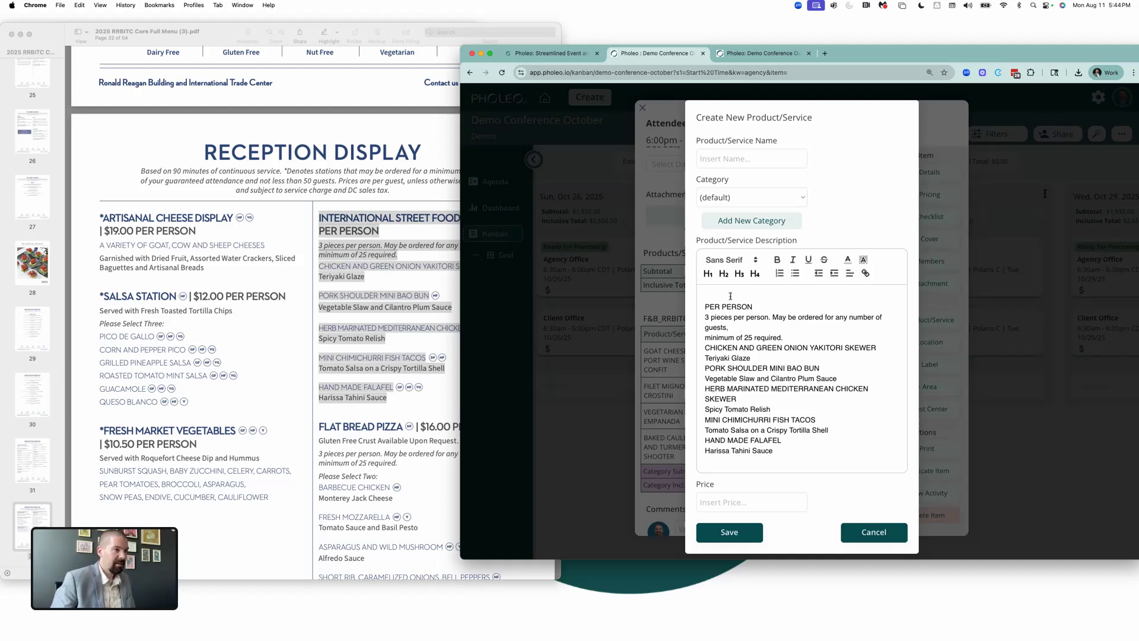
pyautogui.moveTo(705, 306); pyautogui.dragTo(760, 306)
pyautogui.press('BackSpace')
pyautogui.press('BackSpace')
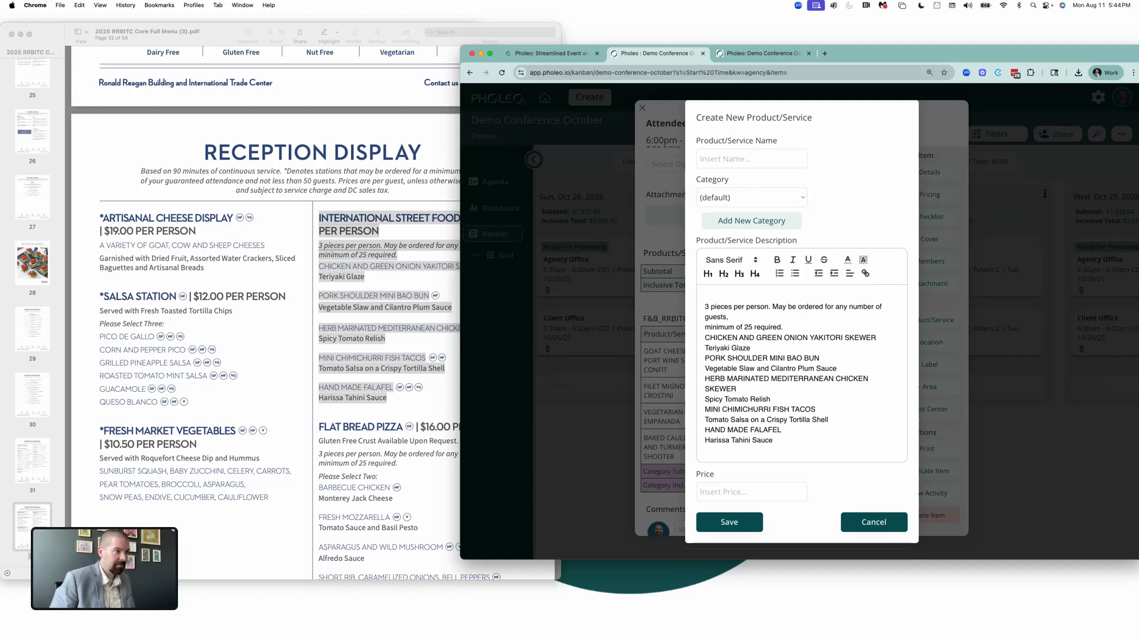
pyautogui.press('BackSpace')
# - Paste the cut heading as the product name and trim off the price, leaving INTERNATIONAL STREET FOOD
pyautogui.click(751, 158)
pyautogui.press('super+v')
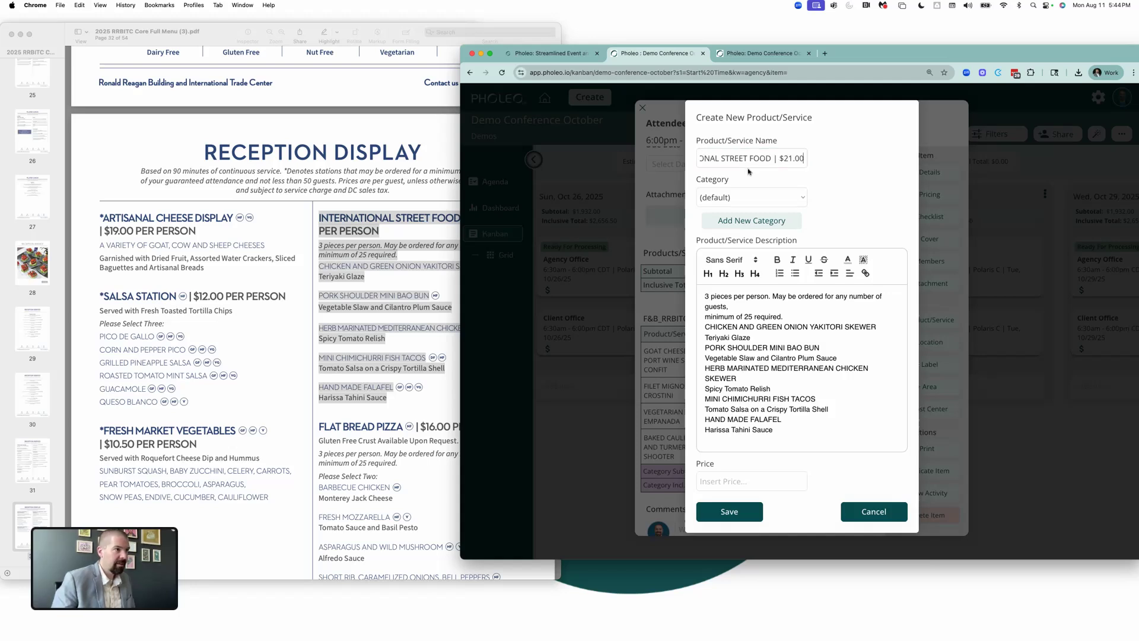
pyautogui.doubleClick(775, 158)
pyautogui.hotkey('shift', 'End')
pyautogui.press('BackSpace')
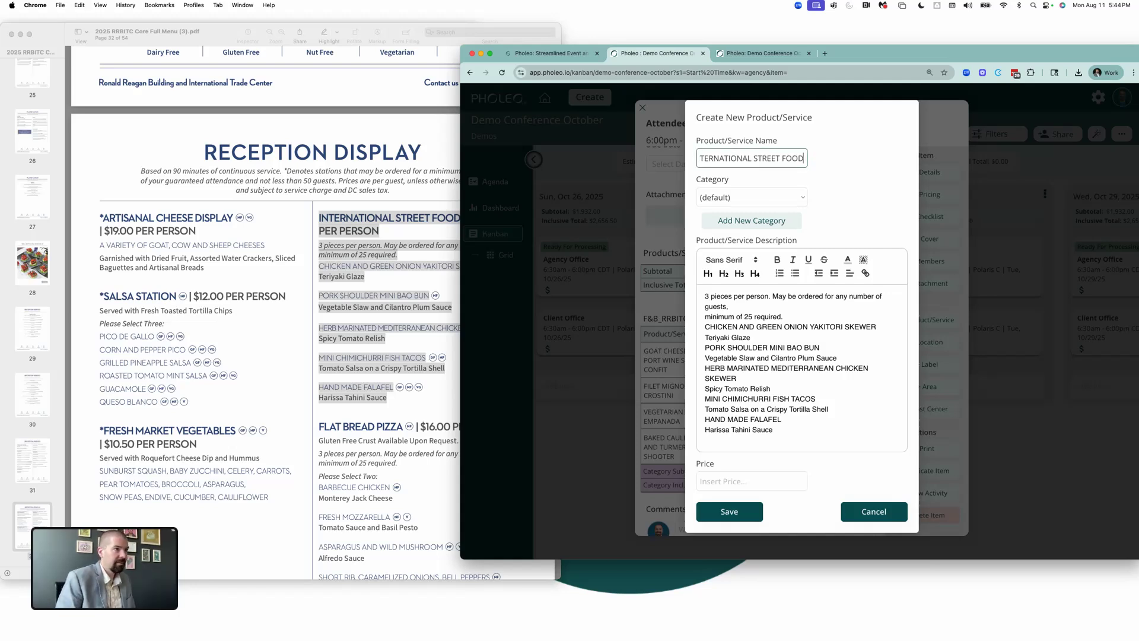
# - Set the product's price to $21.00 and its category to F&B_RRBITC, and save it
pyautogui.click(734, 477)
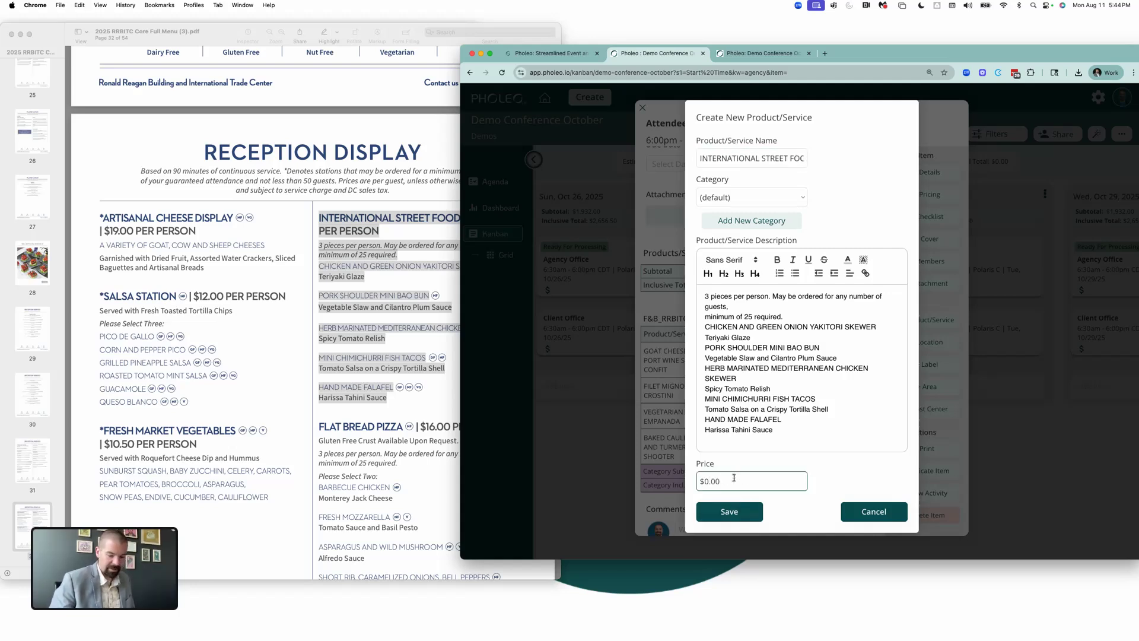
pyautogui.write('21')
pyautogui.click(772, 197)
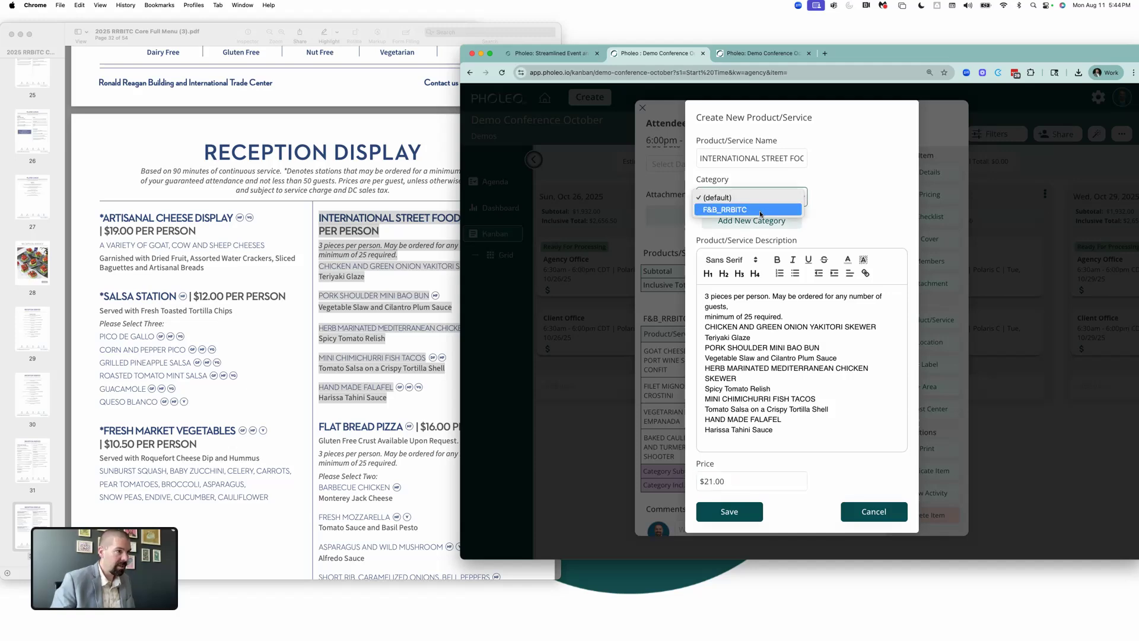
pyautogui.click(765, 207)
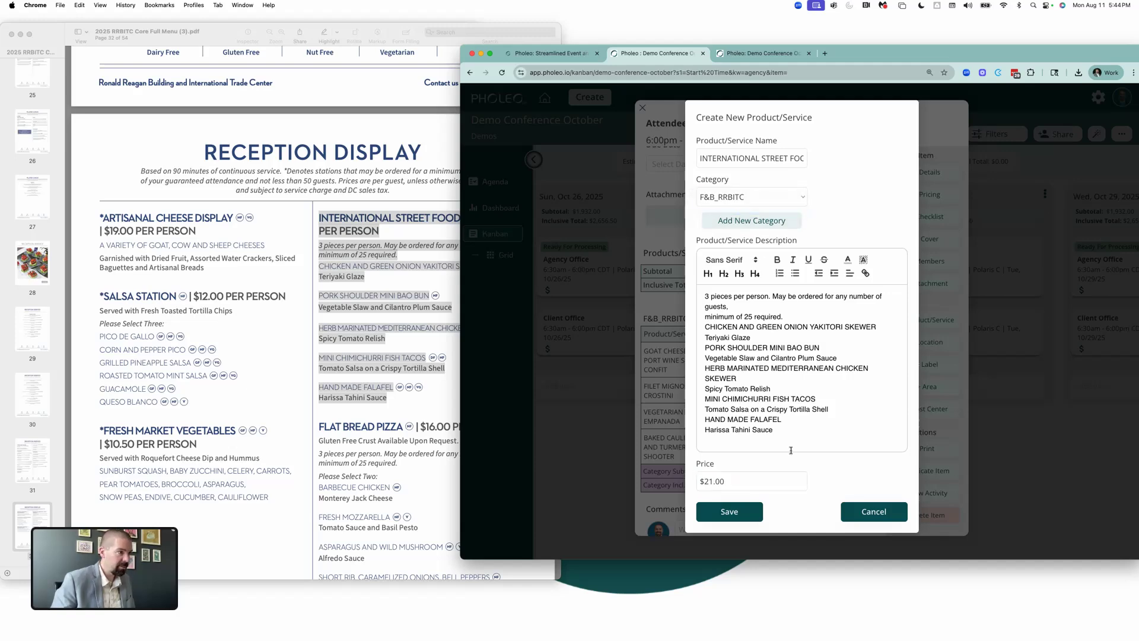
pyautogui.click(730, 511)
# - Set the quantity of the International Street Food product to 750
pyautogui.scroll(-1, 737, 454)
pyautogui.click(732, 442)
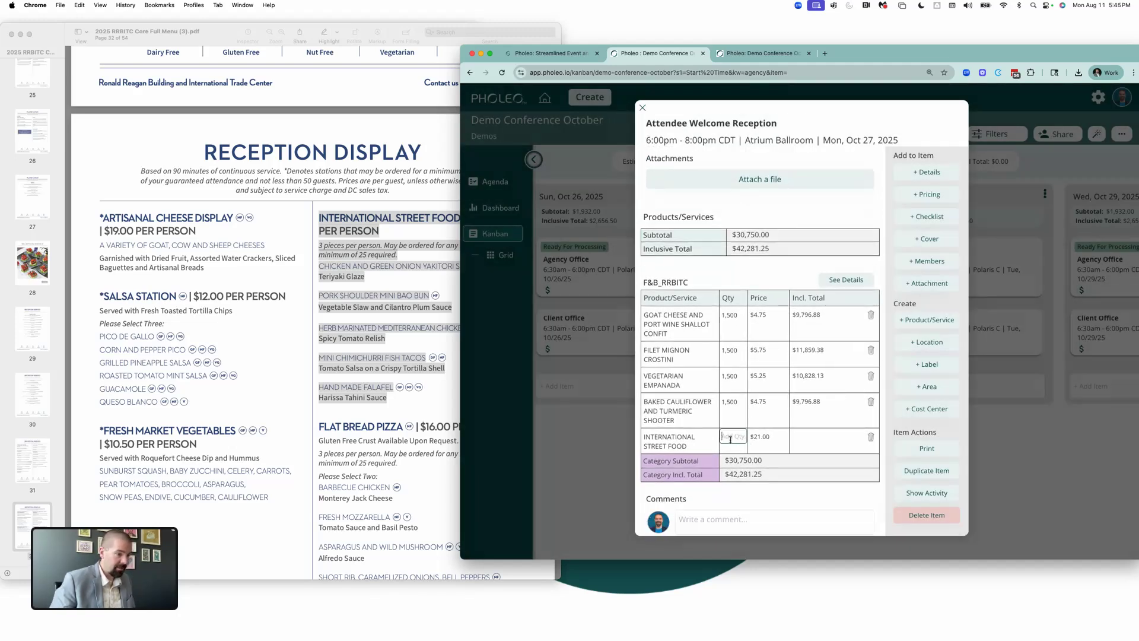
pyautogui.write('750')
pyautogui.press('Return')
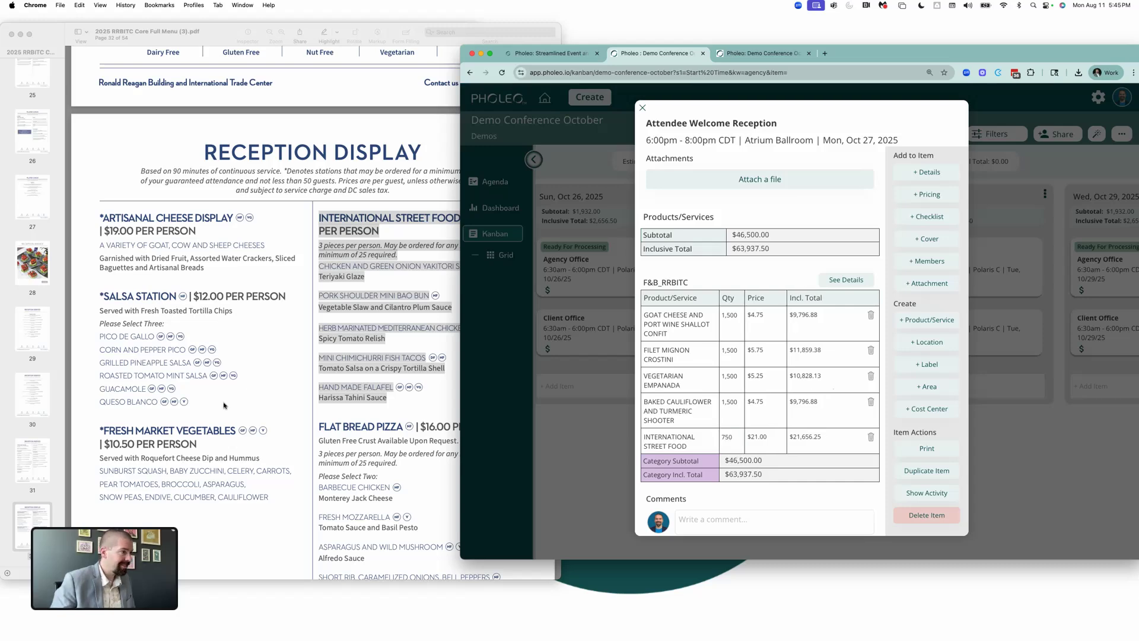
# - Copy the whole Flat Bread Pizza section, from its heading through Florentine Sauce, from the PDF menu
pyautogui.click(223, 404)
pyautogui.scroll(-5, 297, 386)
pyautogui.click(377, 464)
pyautogui.moveTo(377, 469); pyautogui.dragTo(321, 275)
pyautogui.click(444, 292)
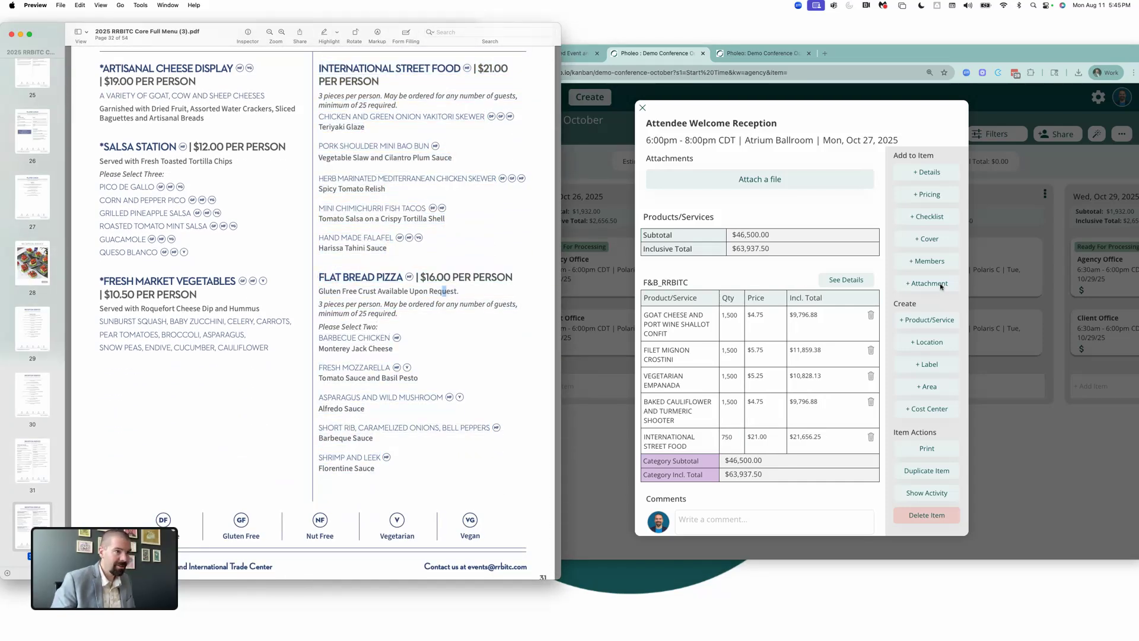
# - Create another new product and paste the copied Flat Bread Pizza section into its description
pyautogui.click(930, 320)
pyautogui.click(930, 320)
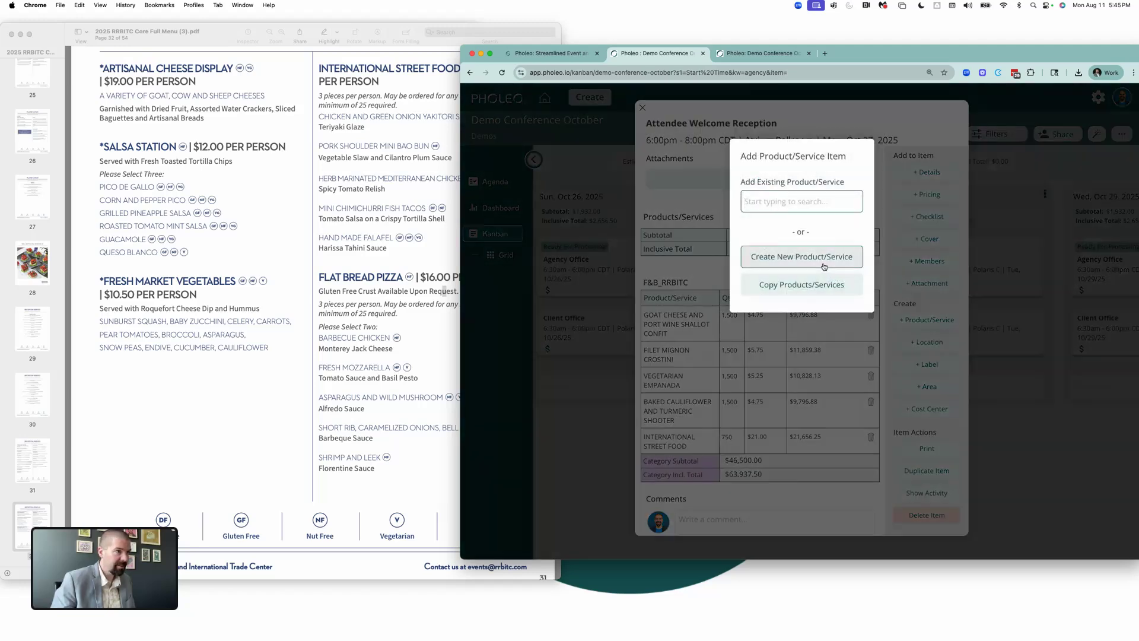
pyautogui.click(840, 255)
pyautogui.click(736, 326)
pyautogui.press('super+v')
# - Strike through the SHRIMP AND LEEK and Florentine Sauce lines in the description
pyautogui.click(793, 369)
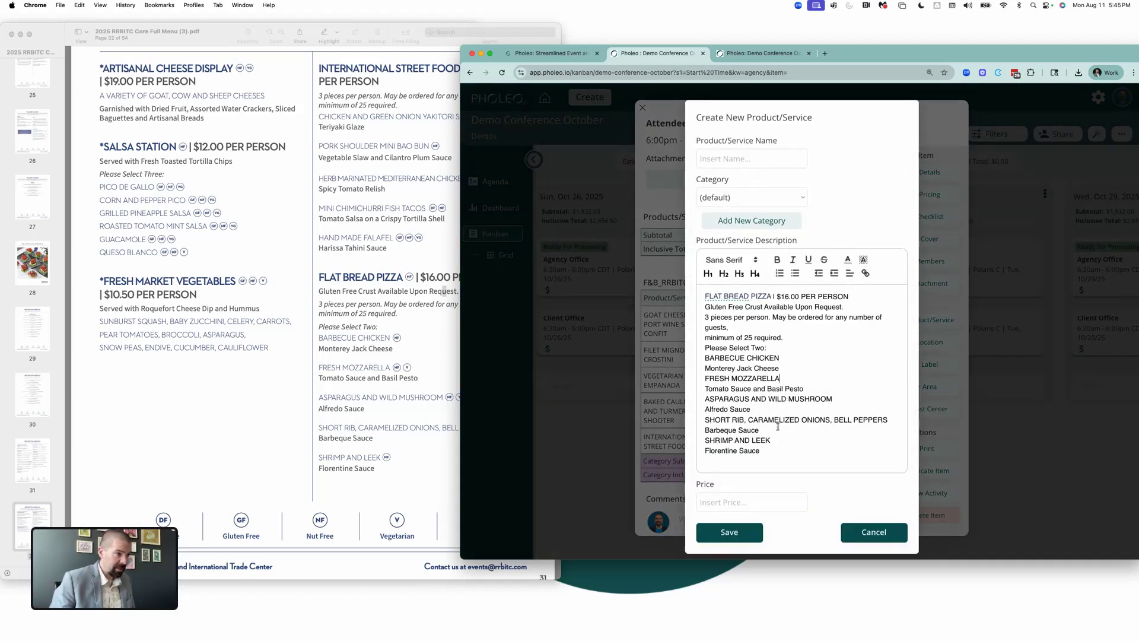
pyautogui.press('Down')
pyautogui.moveTo(765, 450); pyautogui.dragTo(695, 446)
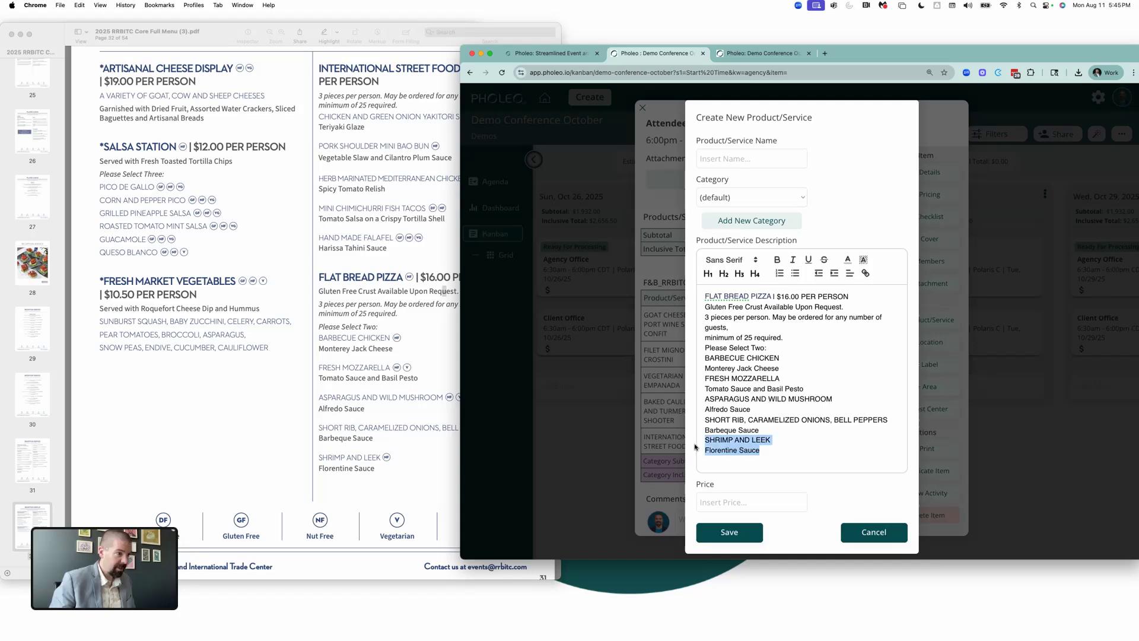
pyautogui.click(824, 260)
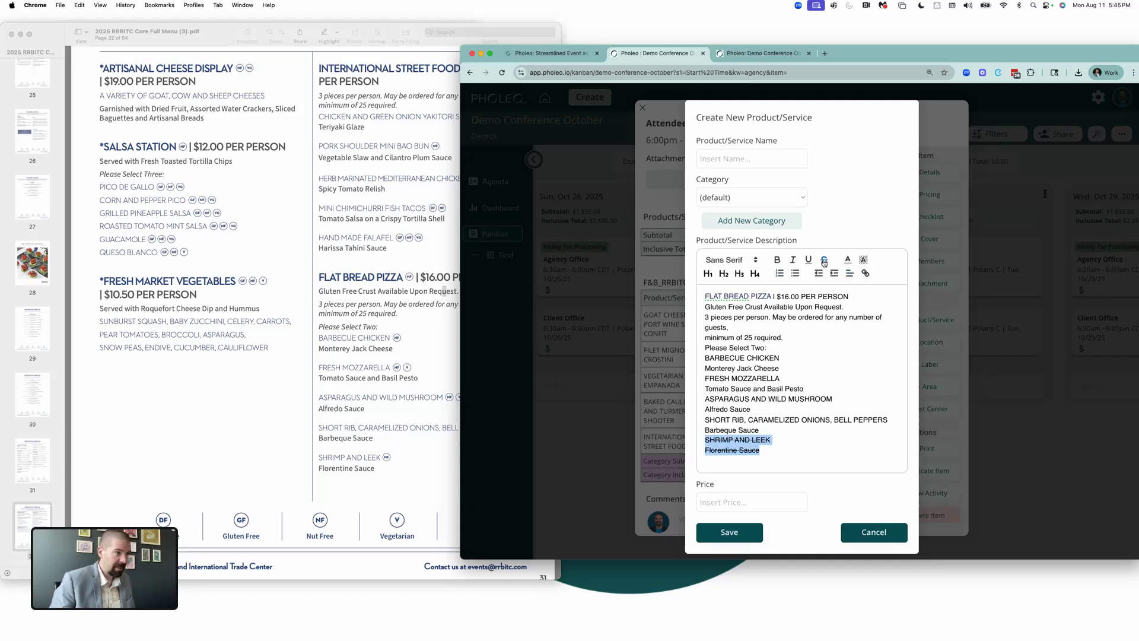
pyautogui.click(769, 420)
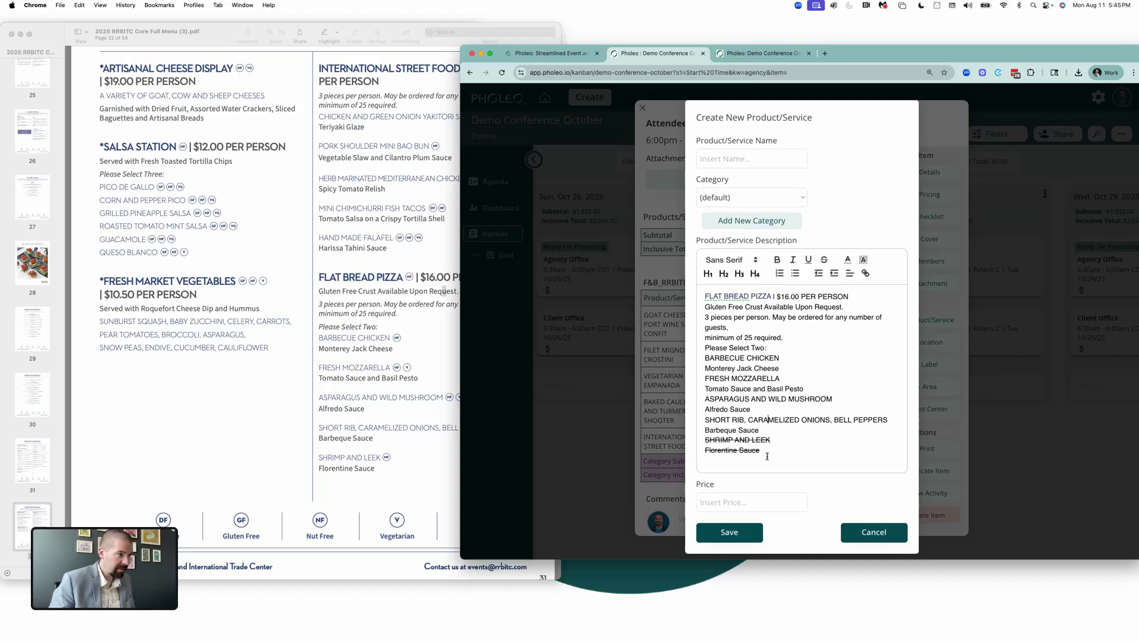
# - Add the note "(On Gluten Free Crust)" after FRESH MOZZARELLA in the description
pyautogui.moveTo(762, 430); pyautogui.dragTo(707, 419)
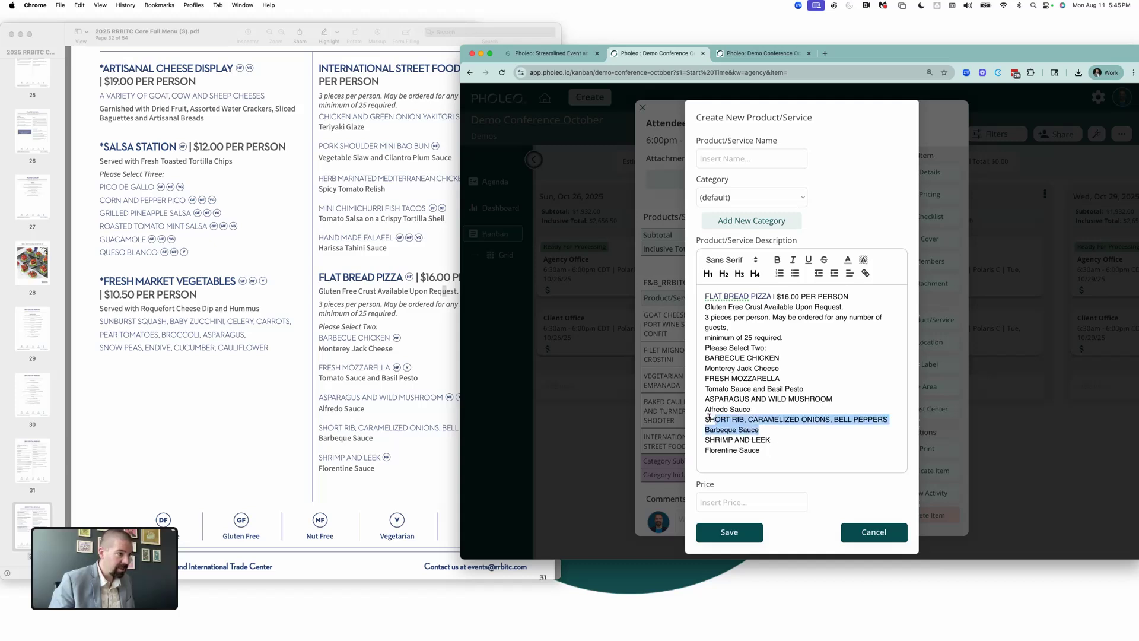
pyautogui.click(749, 379)
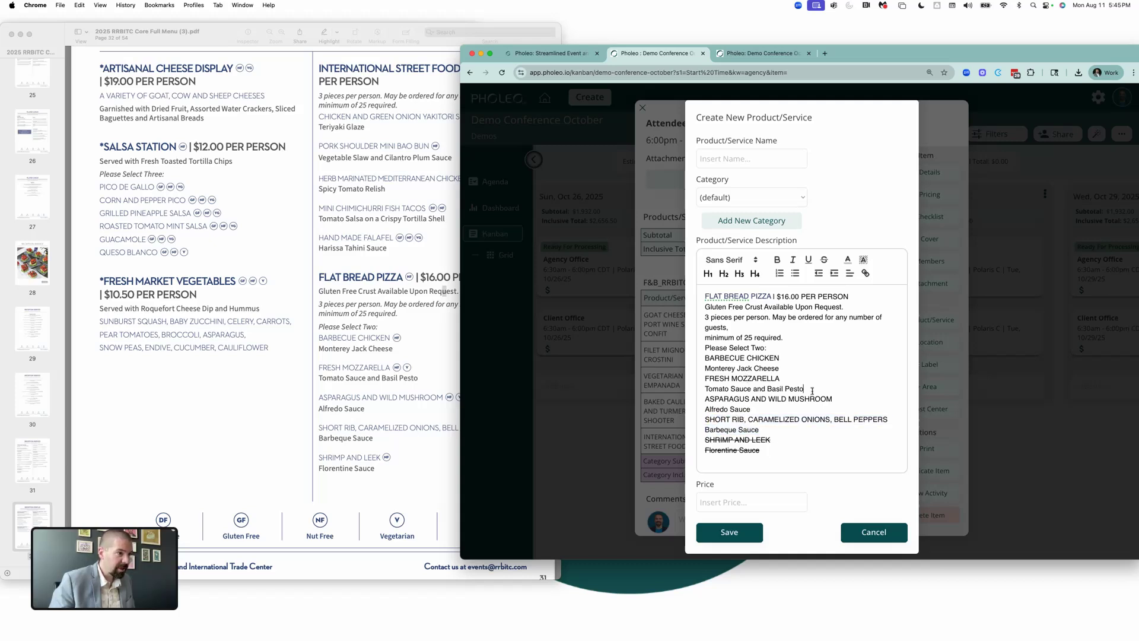
pyautogui.click(783, 379)
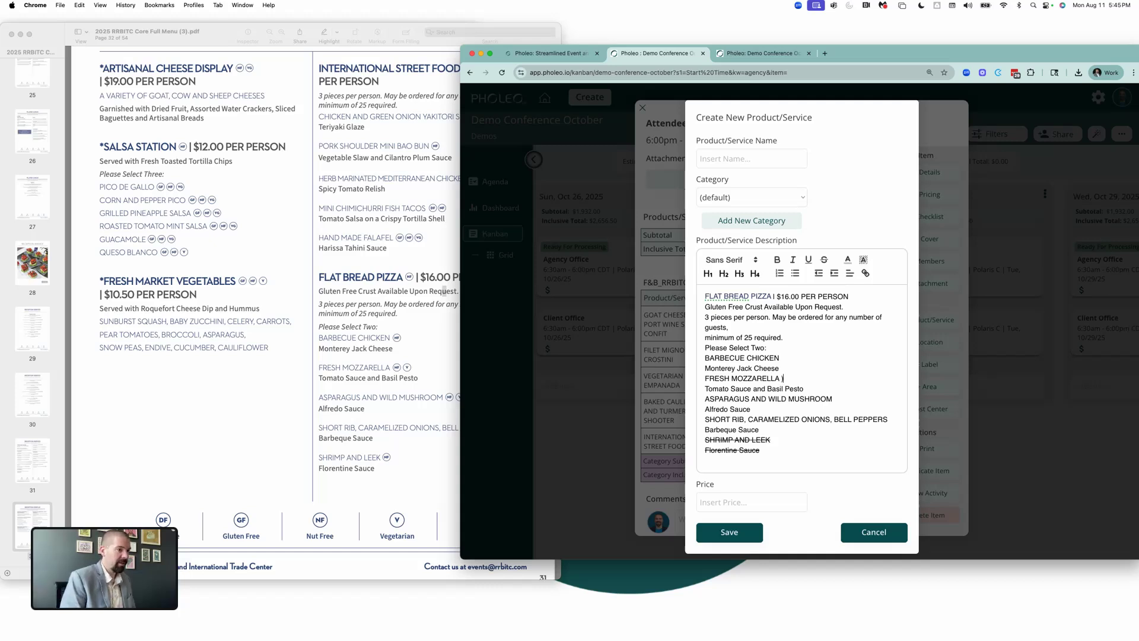
pyautogui.write('(On Gluten Fr')
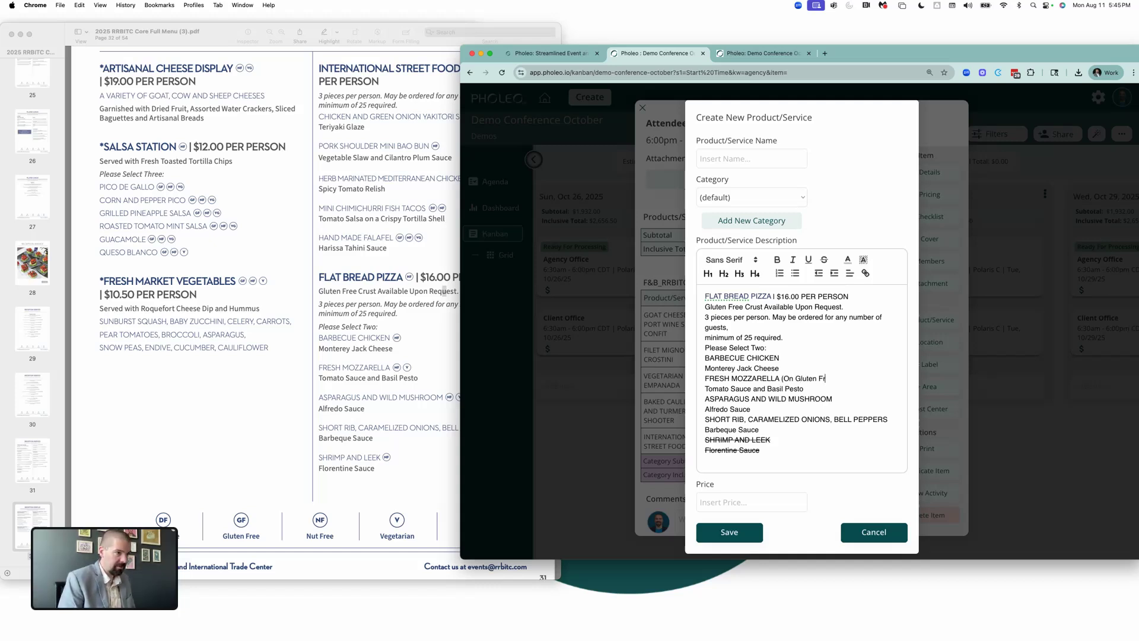
pyautogui.write('ee Frust)')
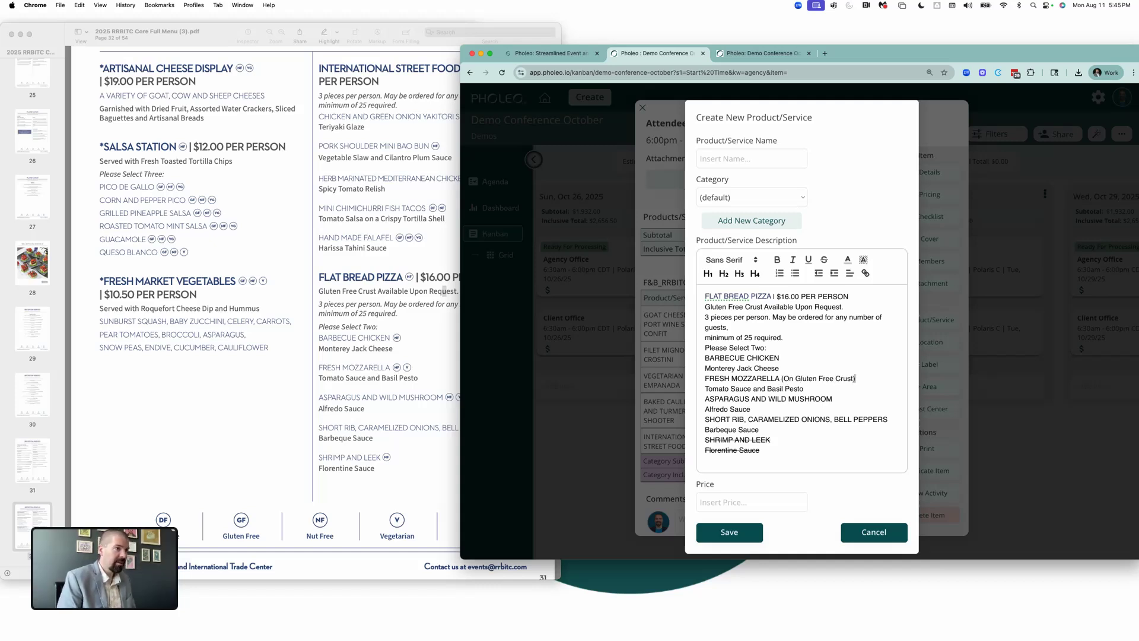
# - Color the "(On Gluten Free Crust)" note red
pyautogui.moveTo(855, 379); pyautogui.dragTo(777, 379)
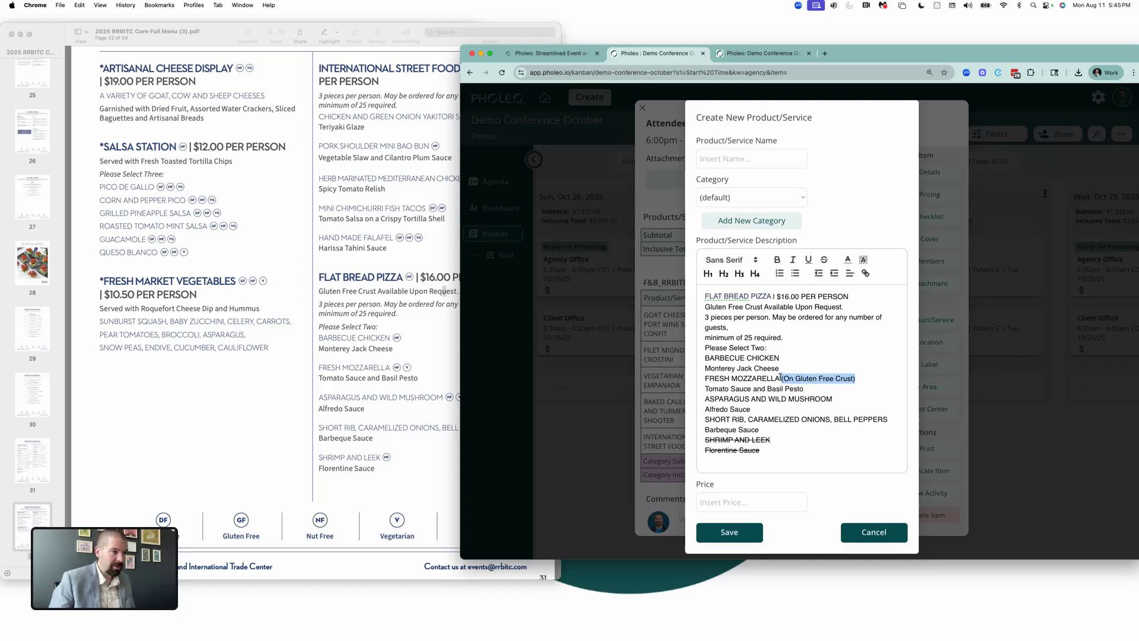
pyautogui.click(849, 259)
pyautogui.click(858, 275)
pyautogui.click(830, 358)
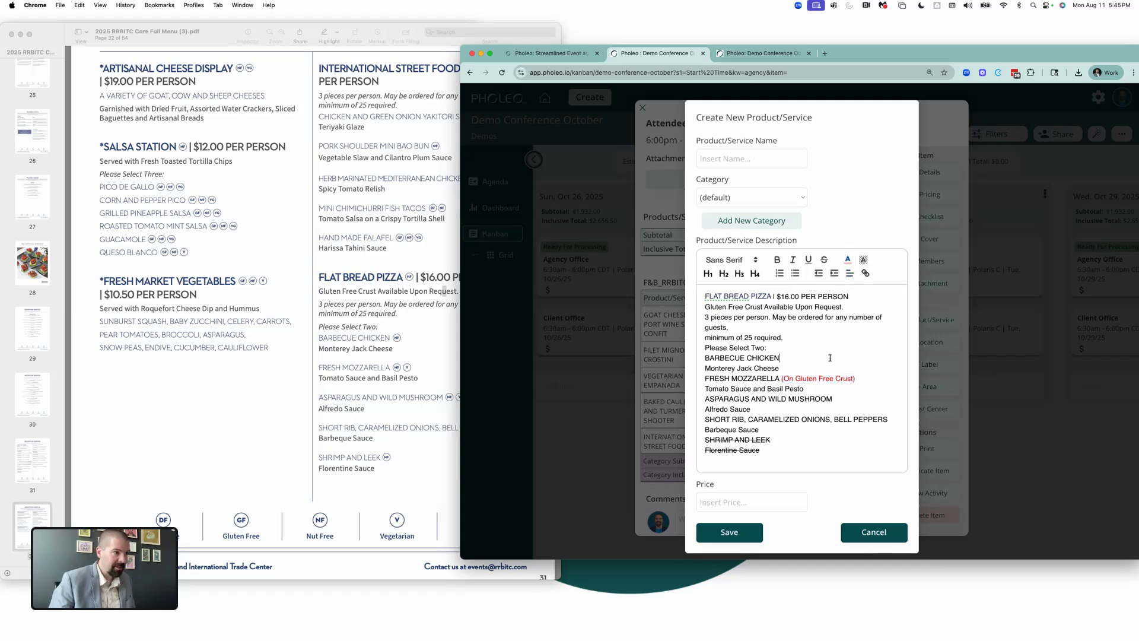
# - Color the struck-through SHRIMP AND LEEK and Florentine Sauce lines red
pyautogui.moveTo(772, 452); pyautogui.dragTo(693, 441)
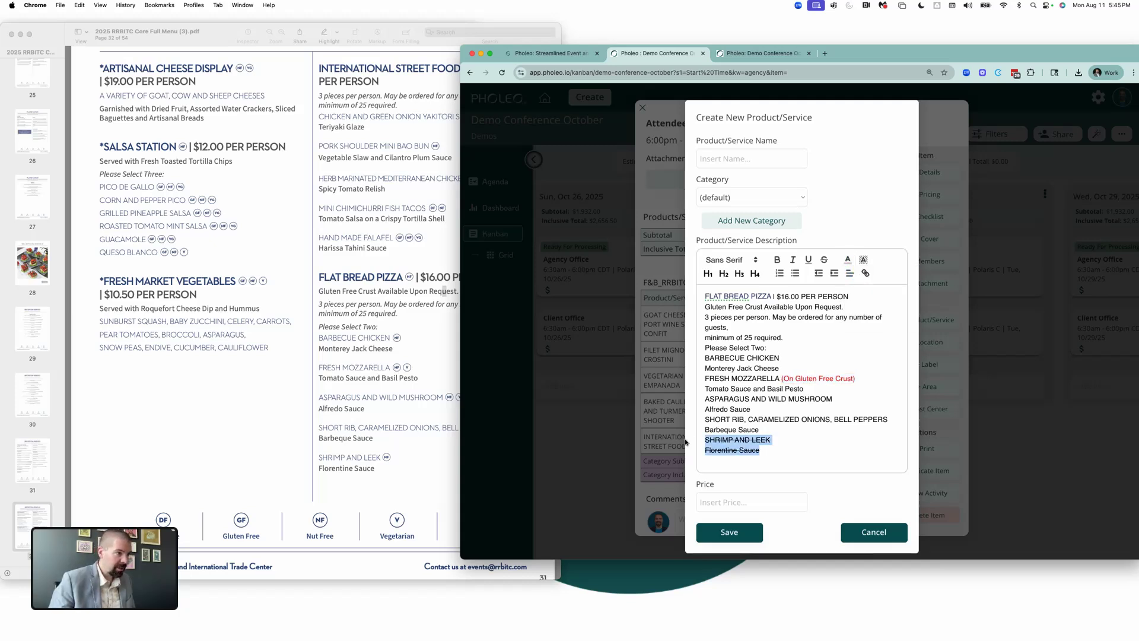
pyautogui.click(849, 259)
pyautogui.click(862, 279)
pyautogui.click(798, 330)
# - Copy FLAT BREAD PIZZA from the description into the product name and set the category to F&B_RRBITC
pyautogui.moveTo(795, 341); pyautogui.dragTo(672, 335)
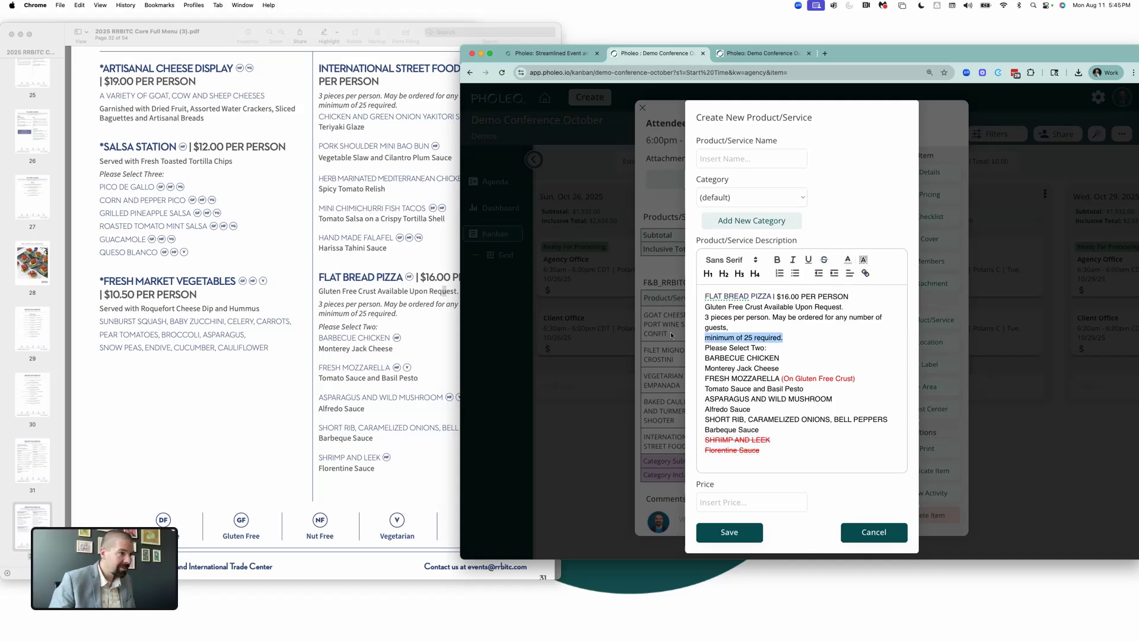
pyautogui.moveTo(773, 296); pyautogui.dragTo(704, 296)
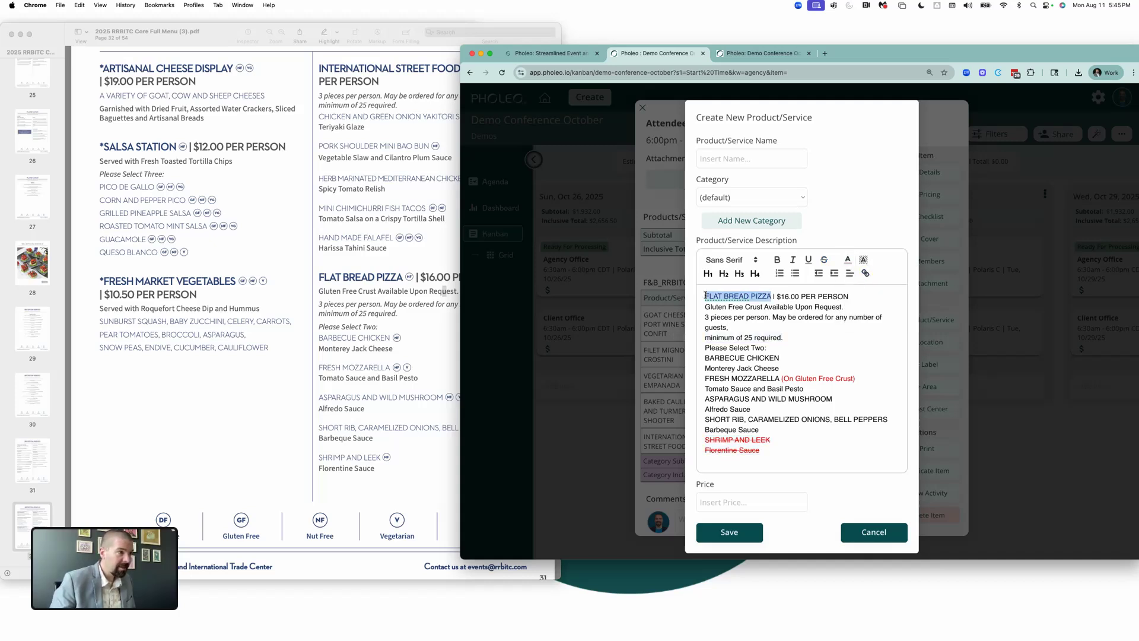
pyautogui.press('cmd+c')
pyautogui.click(736, 159)
pyautogui.press('cmd+v')
pyautogui.click(770, 197)
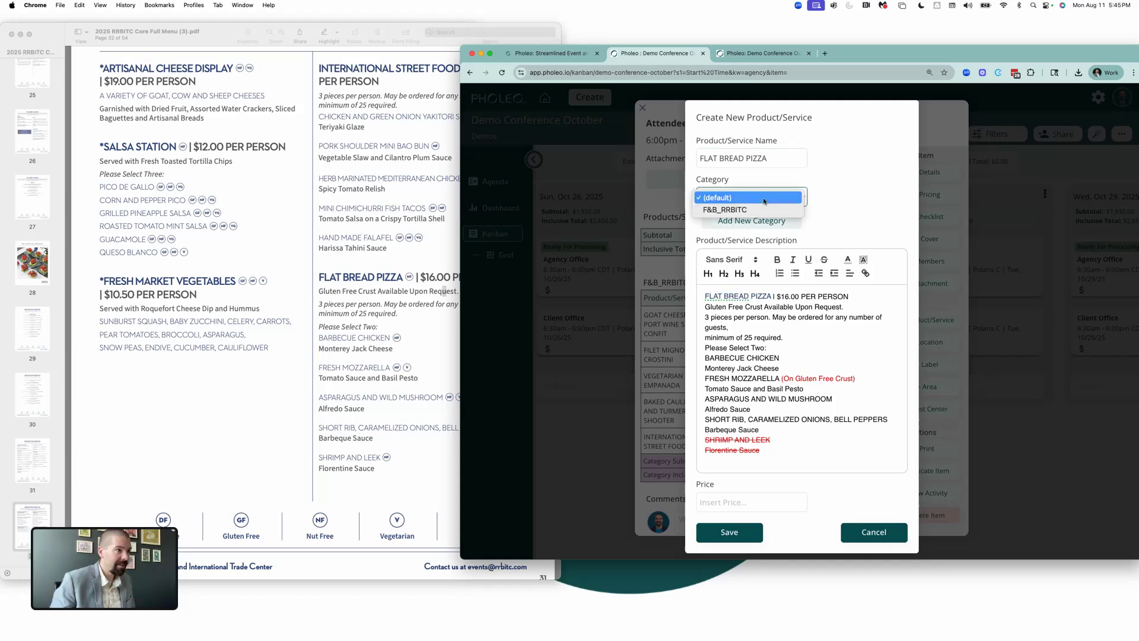
pyautogui.click(765, 210)
# - Delete the heading line with the pizza name and per-person price from the description
pyautogui.moveTo(849, 296); pyautogui.dragTo(689, 299)
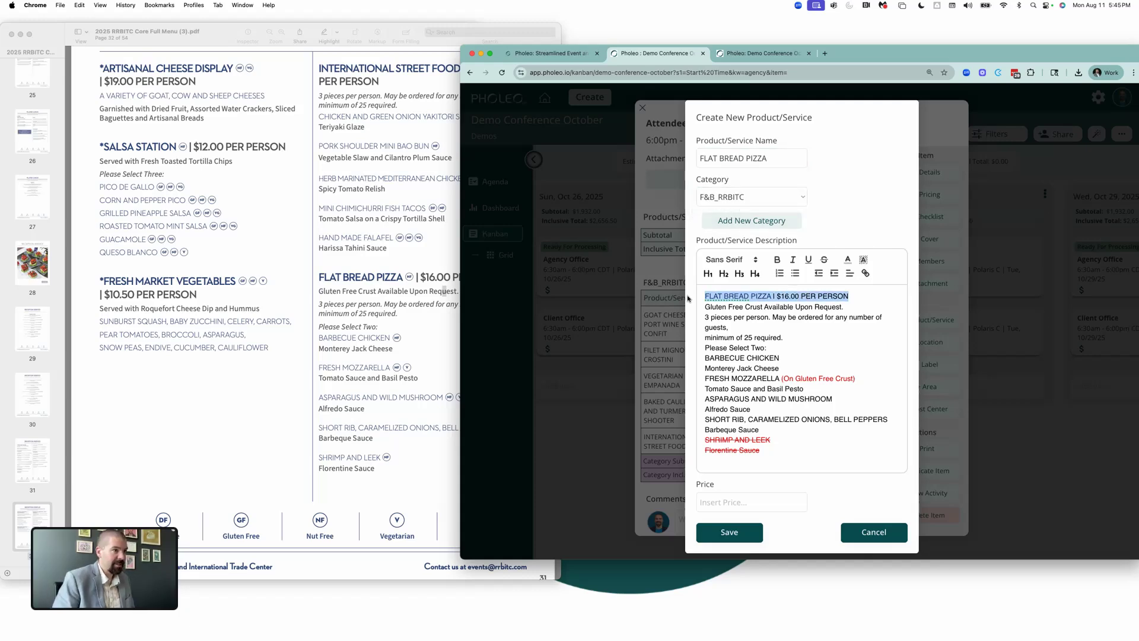
pyautogui.hotkey('ctrl', 'Up')
pyautogui.hotkey('ctrl', 'Up')
pyautogui.press('BackSpace')
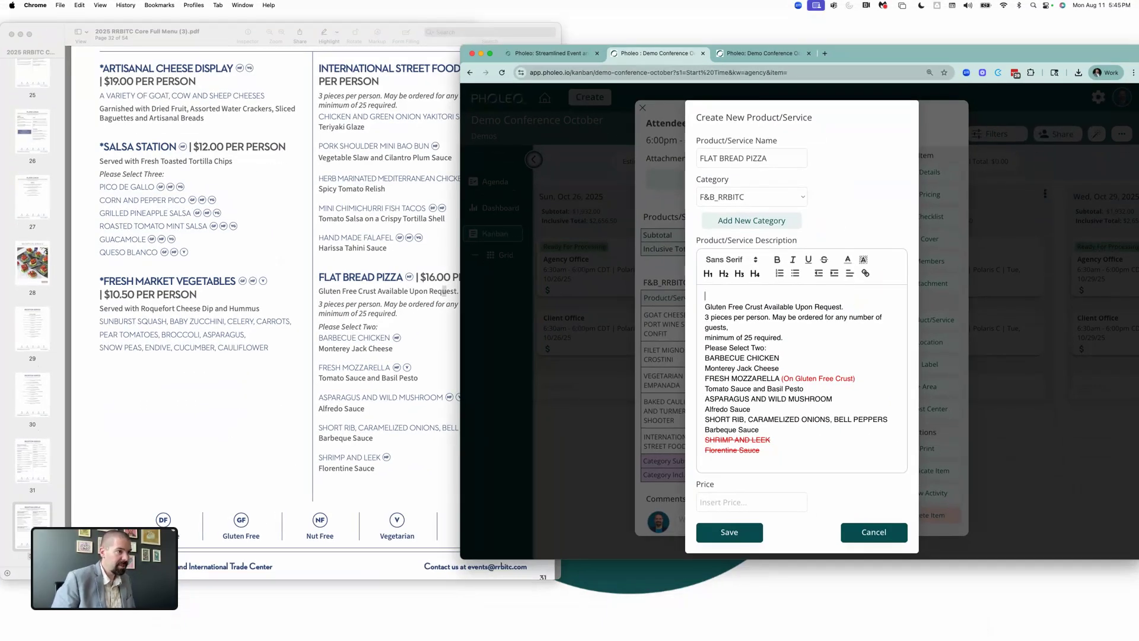
pyautogui.press('BackSpace')
# - Set the flat bread pizza's price to $16.00 and save the new product
pyautogui.click(754, 493)
pyautogui.write('16')
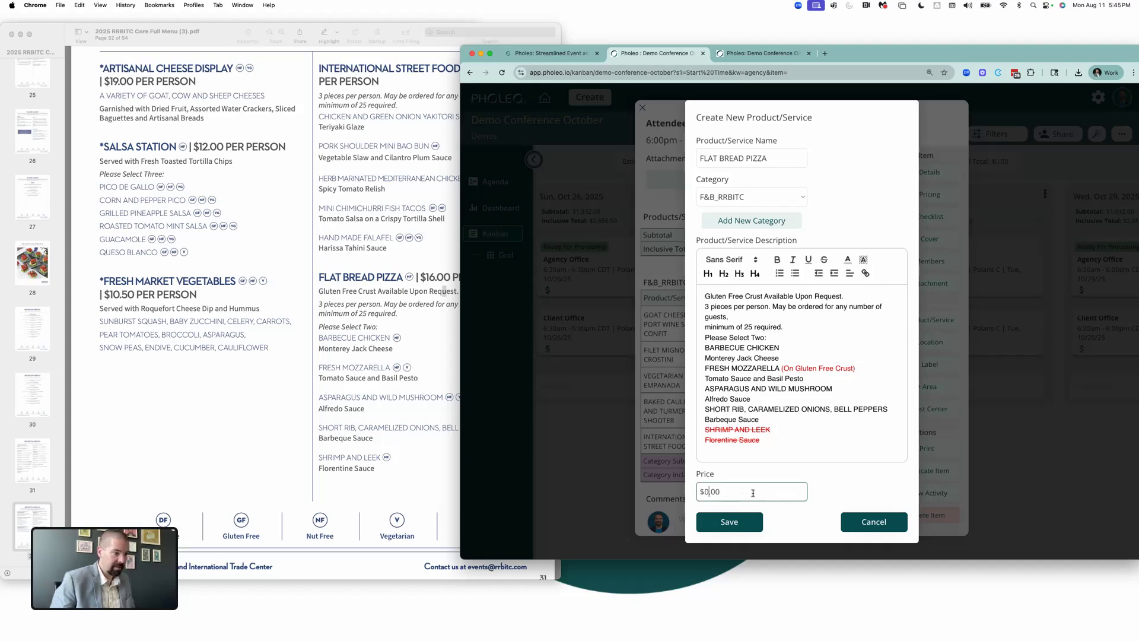
pyautogui.click(736, 523)
# - Set the quantity of the Flat Bread Pizza product to 750
pyautogui.click(734, 463)
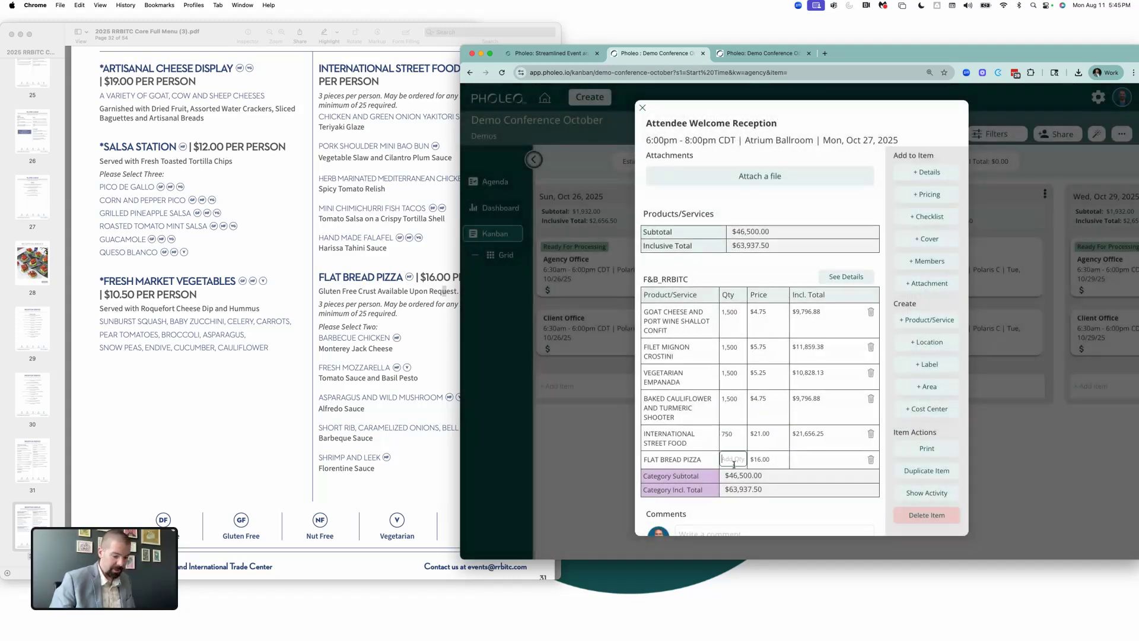
pyautogui.write('475')
pyautogui.press('BackSpace')
pyautogui.press('BackSpace')
pyautogui.press('BackSpace')
pyautogui.write('750')
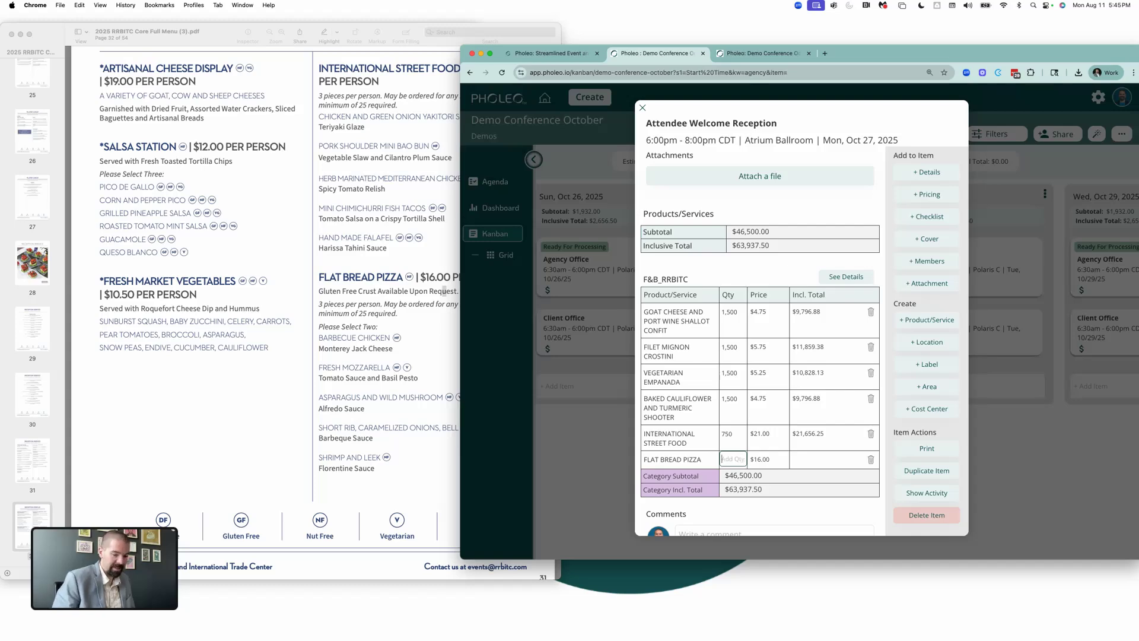
pyautogui.press('Return')
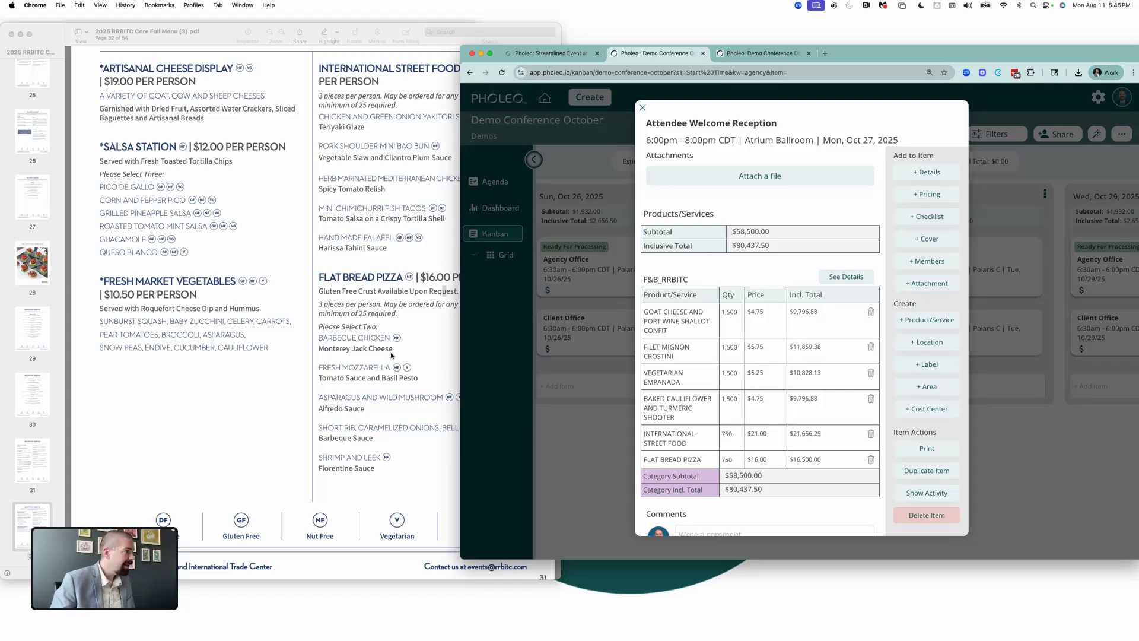
# - Move to the Reception Display page of the catering menu PDF and examine its options for the reception
pyautogui.click(394, 356)
pyautogui.scroll(-10, 394, 362)
pyautogui.scroll(-5, 394, 377)
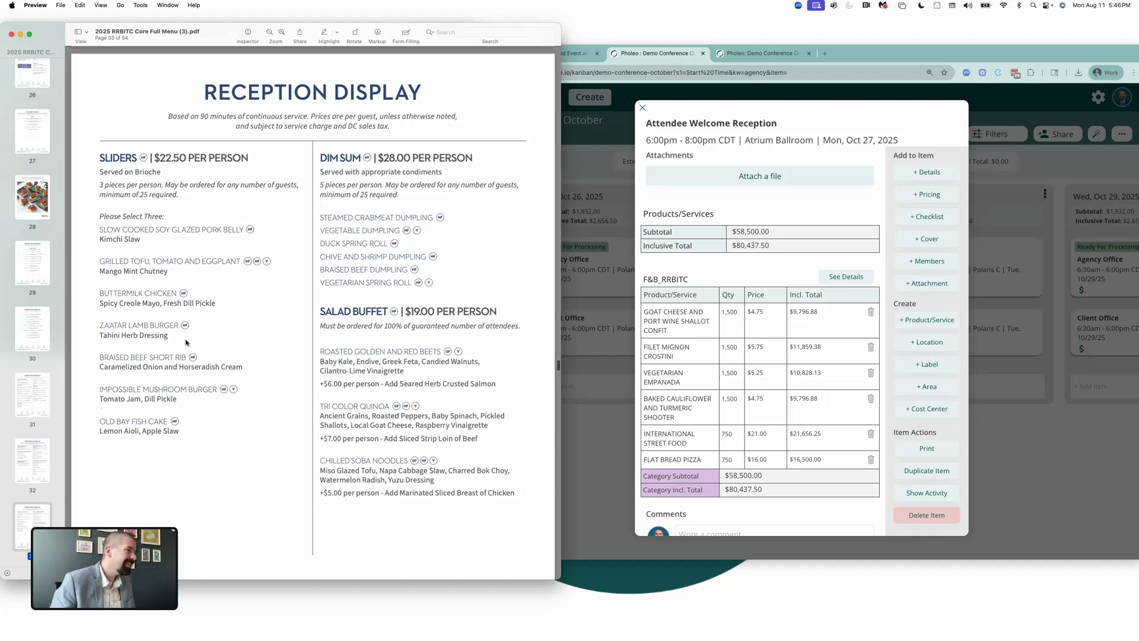
pyautogui.scroll(-1, 321, 269)
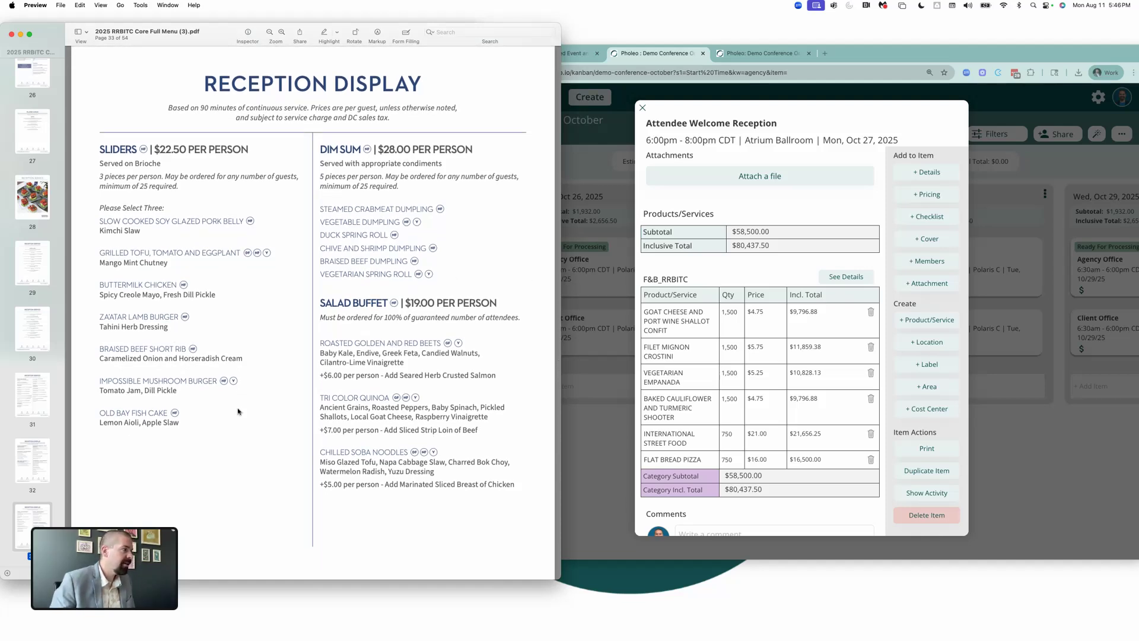
pyautogui.moveTo(186, 424); pyautogui.dragTo(156, 404)
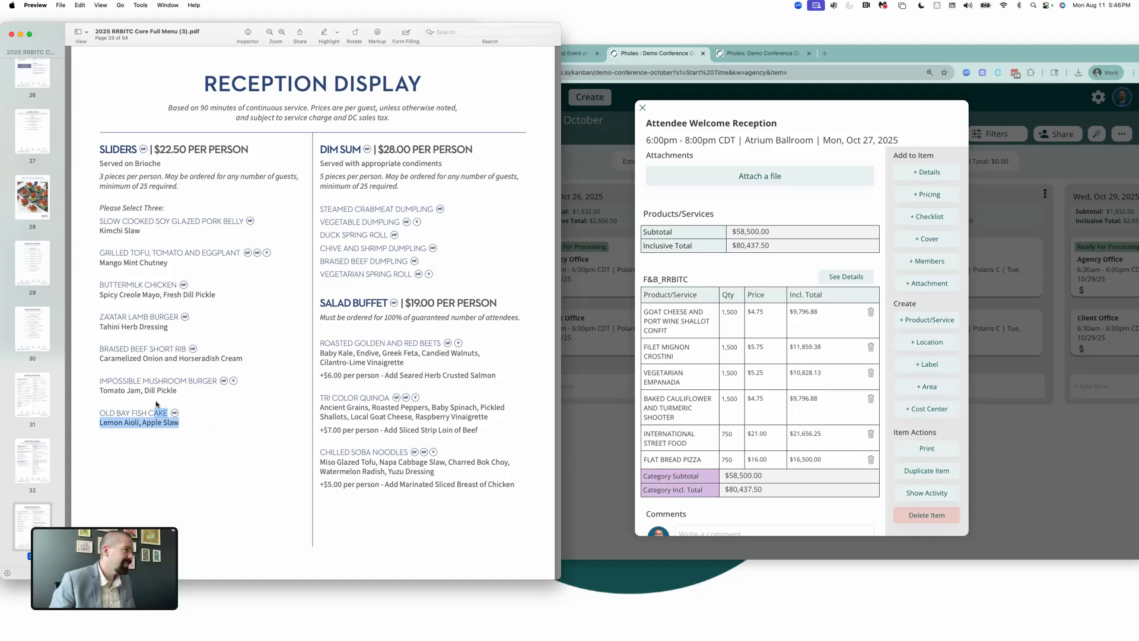
pyautogui.click(214, 425)
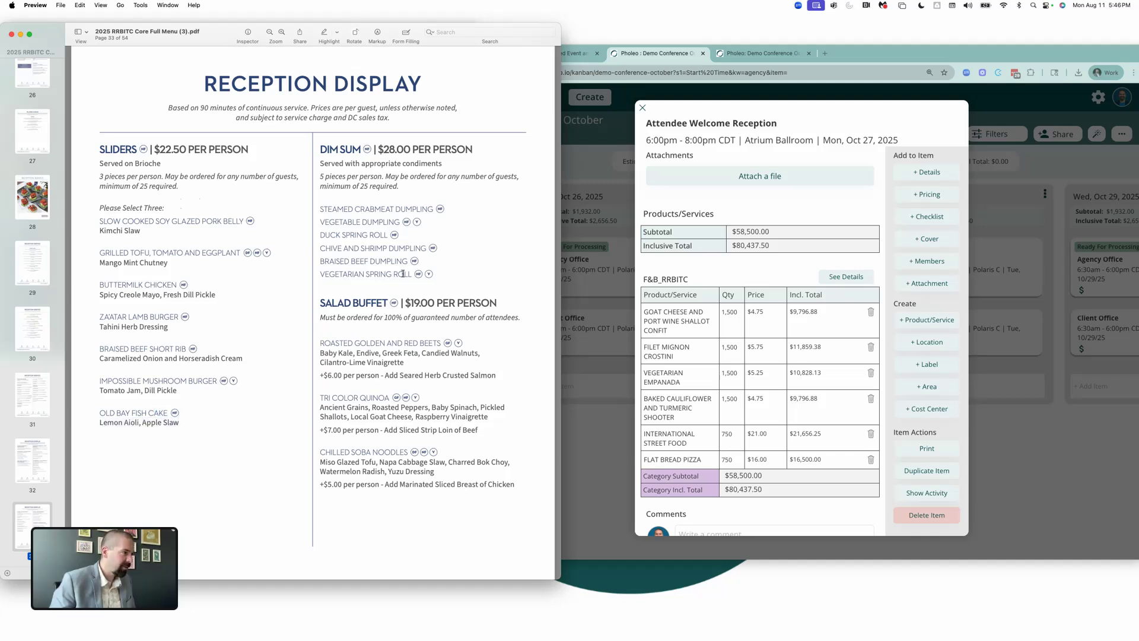
# - Copy the Dim Sum heading and serving notes from the menu PDF and start a new product for the Attendee Welcome Reception
pyautogui.moveTo(446, 277); pyautogui.dragTo(423, 236)
pyautogui.click(321, 150)
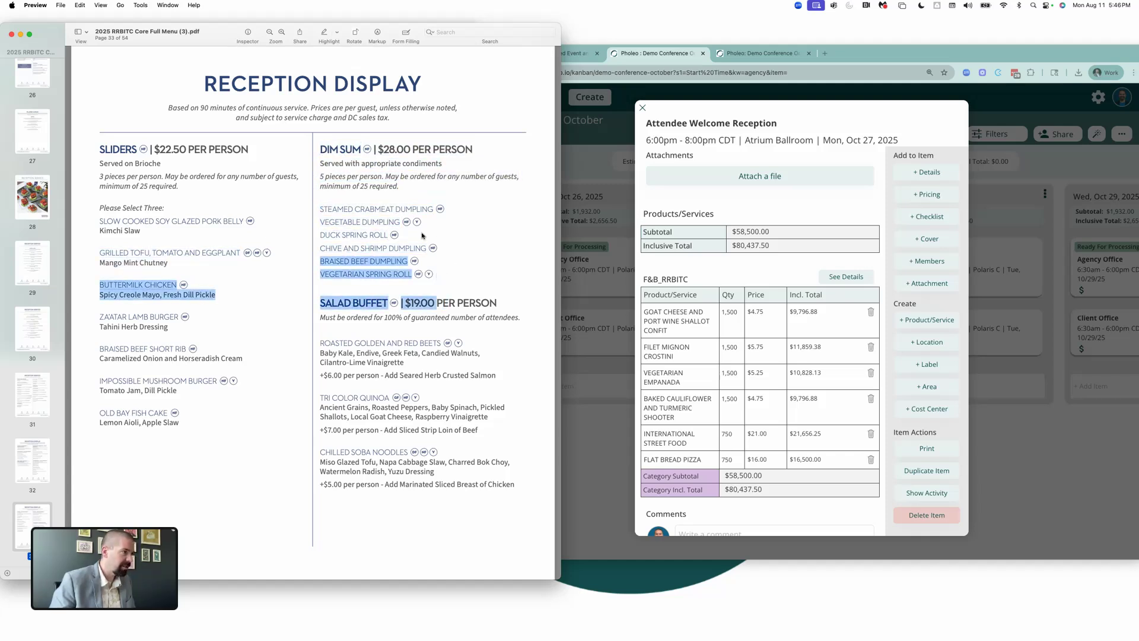
pyautogui.click(336, 150)
pyautogui.moveTo(326, 147); pyautogui.dragTo(405, 188)
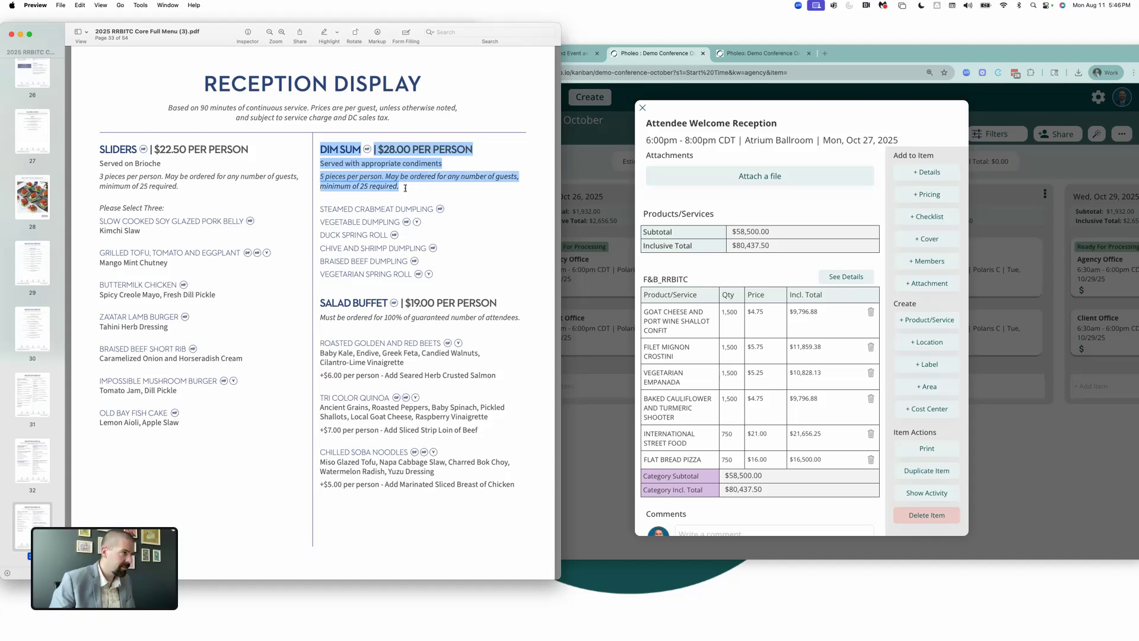
pyautogui.click(923, 309)
pyautogui.click(928, 320)
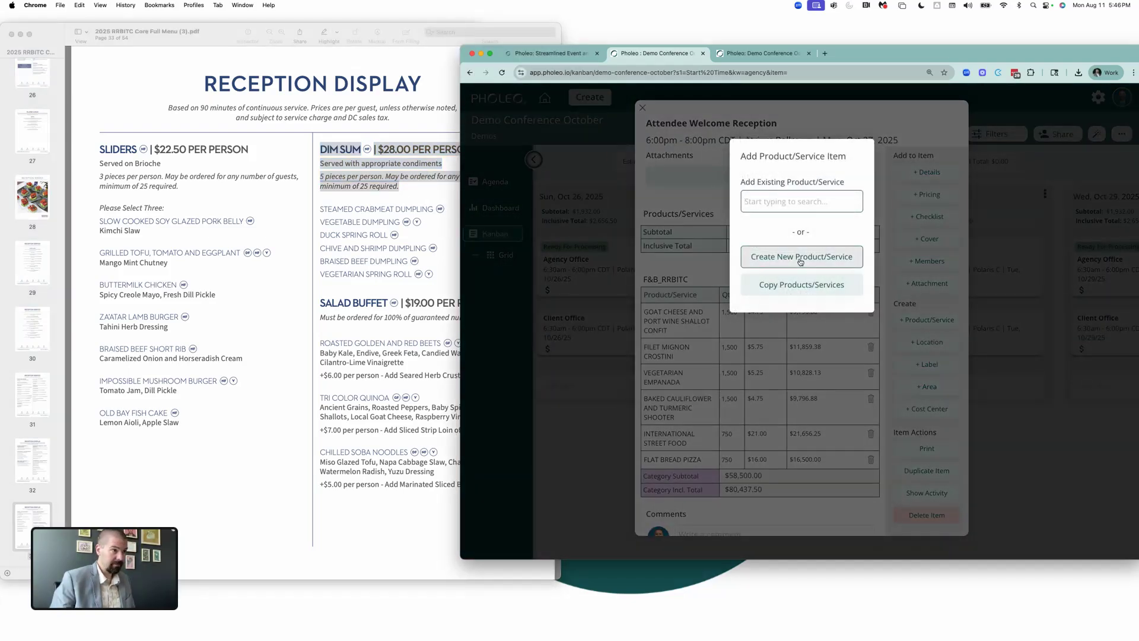
pyautogui.click(801, 260)
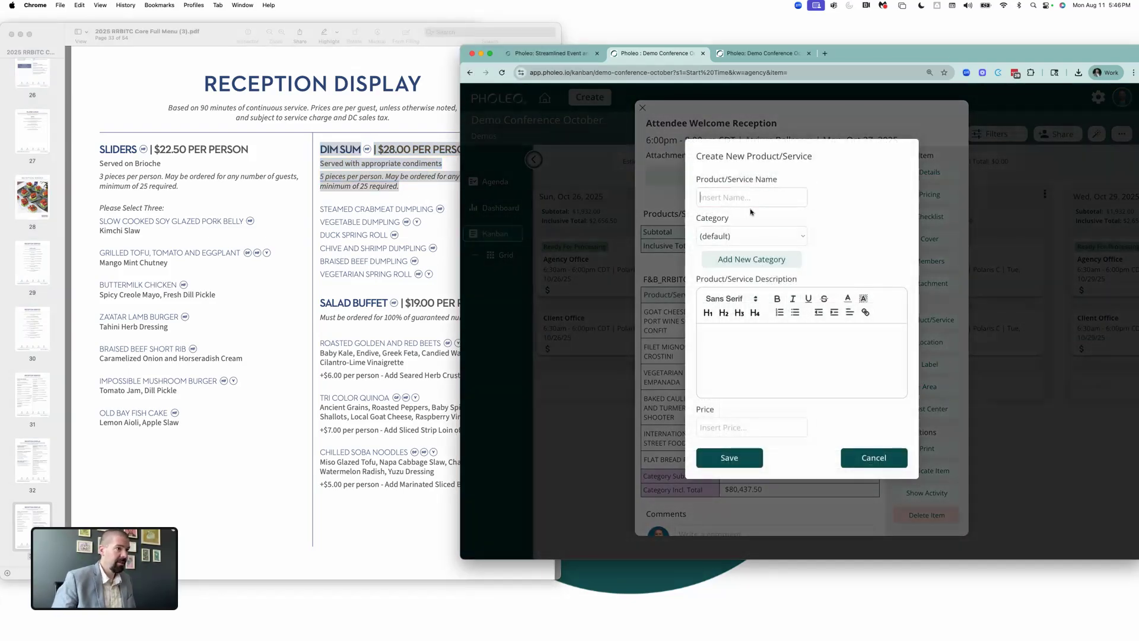
# - Paste the copied dim sum text into the product description and remove the heading line with the per-person price
pyautogui.click(728, 327)
pyautogui.press('super+v')
pyautogui.tripleClick(801, 337)
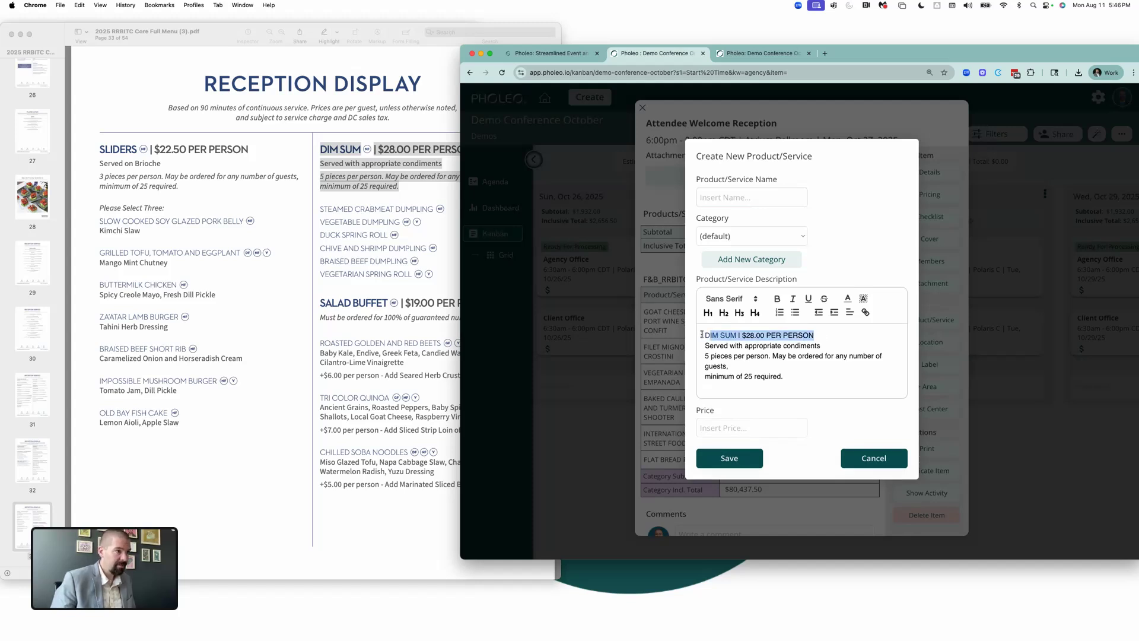
pyautogui.press('BackSpace')
pyautogui.press('BackSpace')
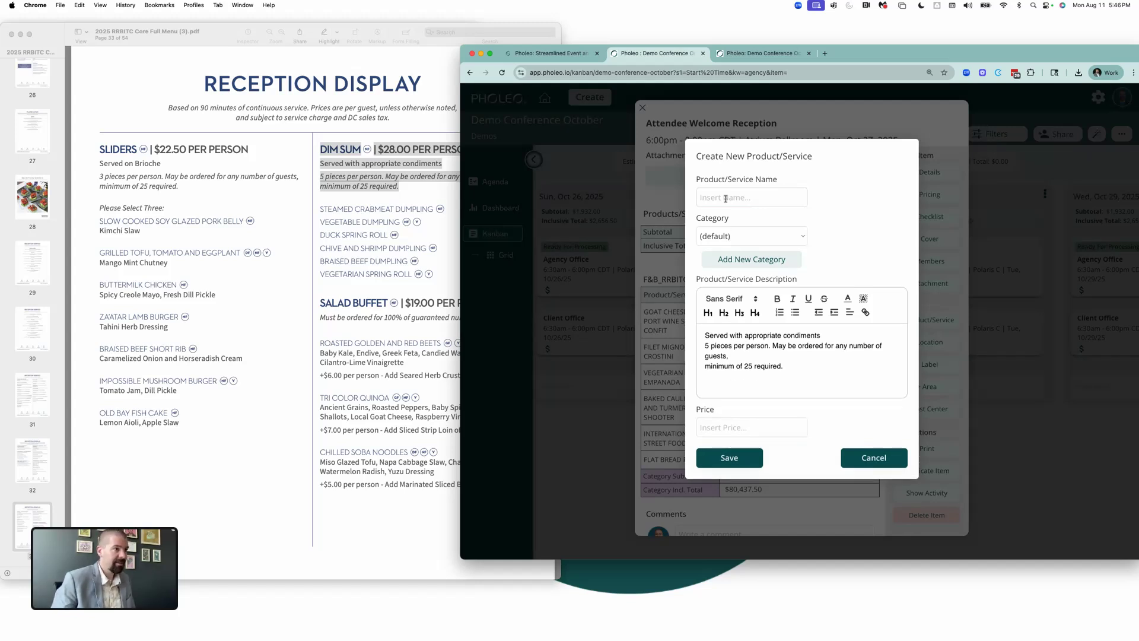
# - Name the product DIM SUM, trimming the pasted price text from the name, and set its price to $28.00
pyautogui.click(725, 198)
pyautogui.press('super+v')
pyautogui.hotkey('shift', 'alt', 'Left')
pyautogui.hotkey('shift', 'alt', 'Left')
pyautogui.hotkey('shift', 'alt', 'Left')
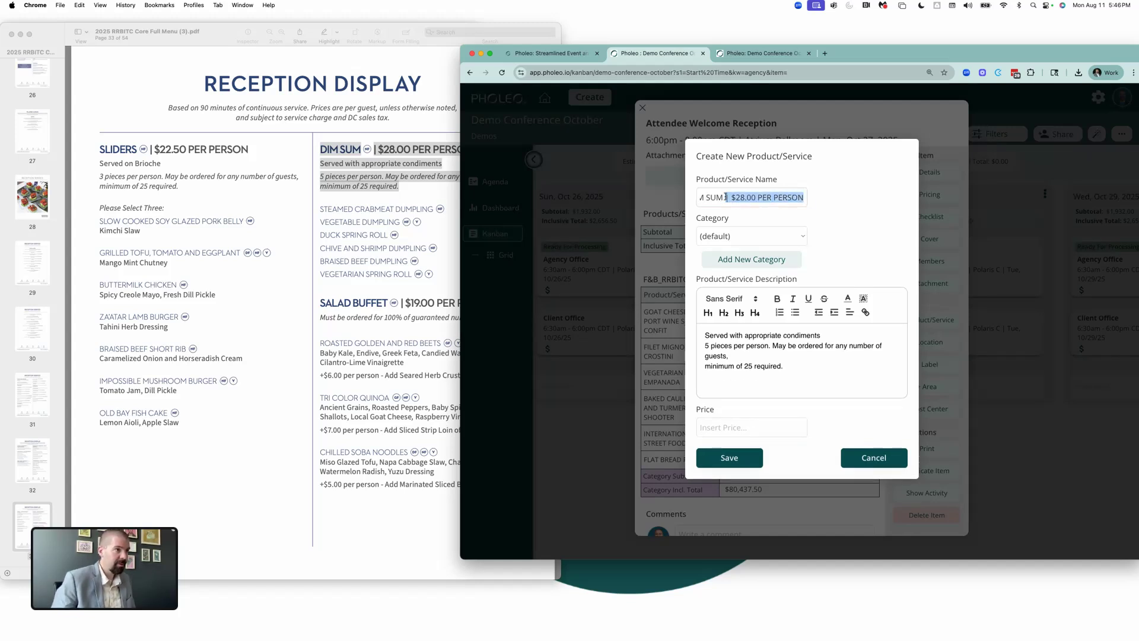
pyautogui.press('BackSpace')
pyautogui.press('BackSpace')
pyautogui.press('BackSpace')
pyautogui.press('BackSpace')
pyautogui.click(712, 428)
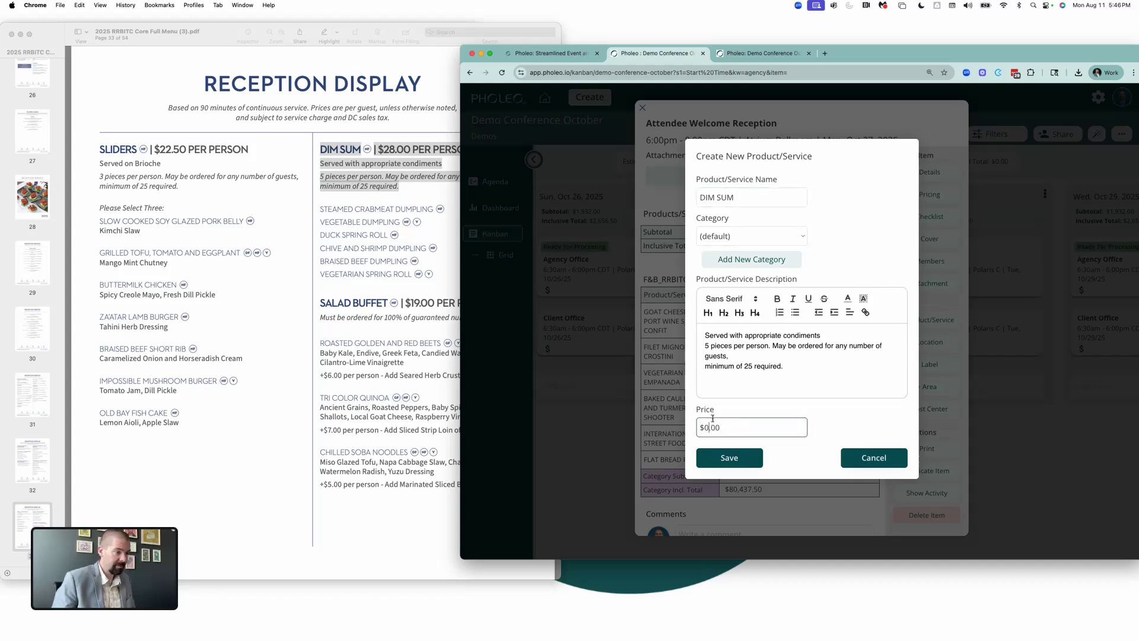
pyautogui.write('28')
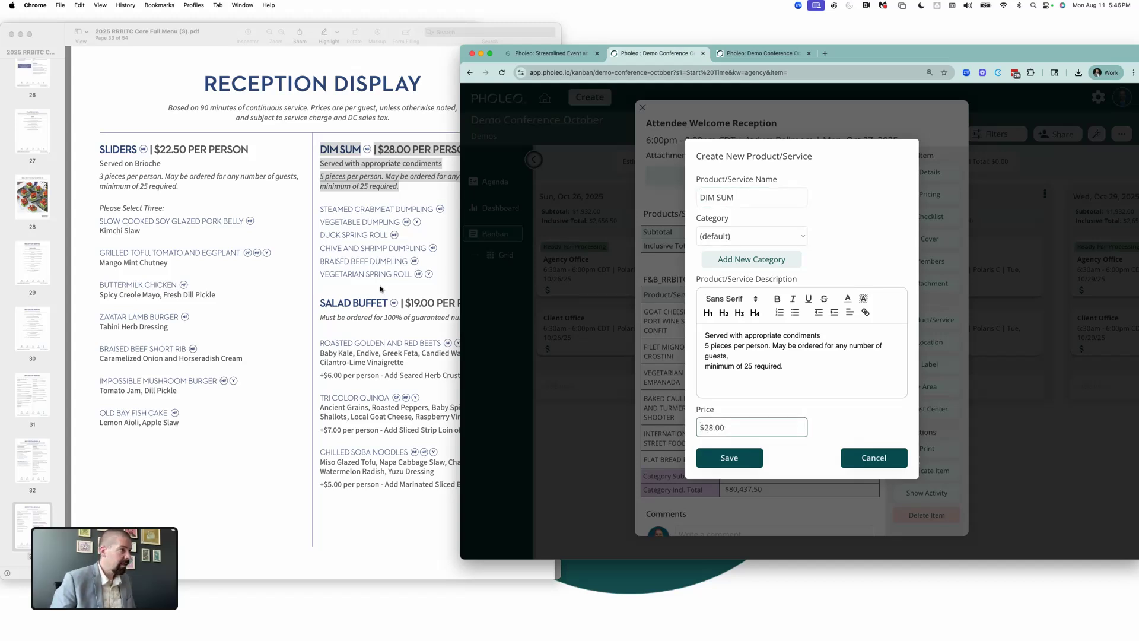
# - Copy the dim sum choices from STEAMED CRABMEAT DUMPLING to VEGETARIAN SPRING ROLL into the end of the product description
pyautogui.moveTo(436, 275); pyautogui.dragTo(321, 212)
pyautogui.press('super+c')
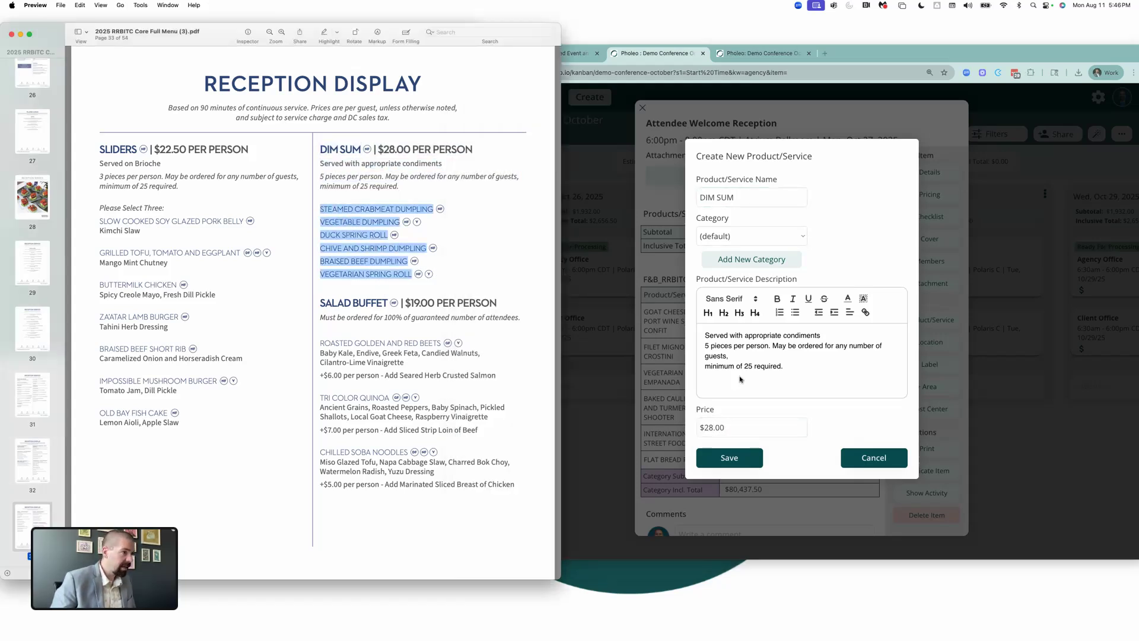
pyautogui.click(771, 388)
pyautogui.press('super+v')
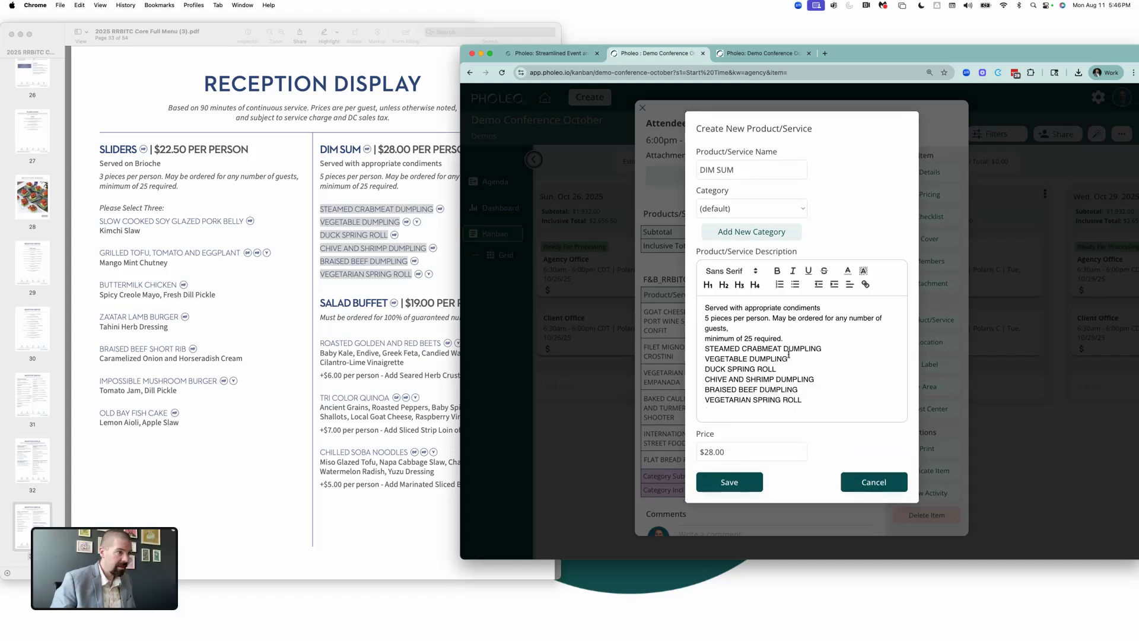
# - Join the "minimum of 25 required" line to the line before it and strike through STEAMED CRABMEAT DUMPLING in the description
pyautogui.click(707, 339)
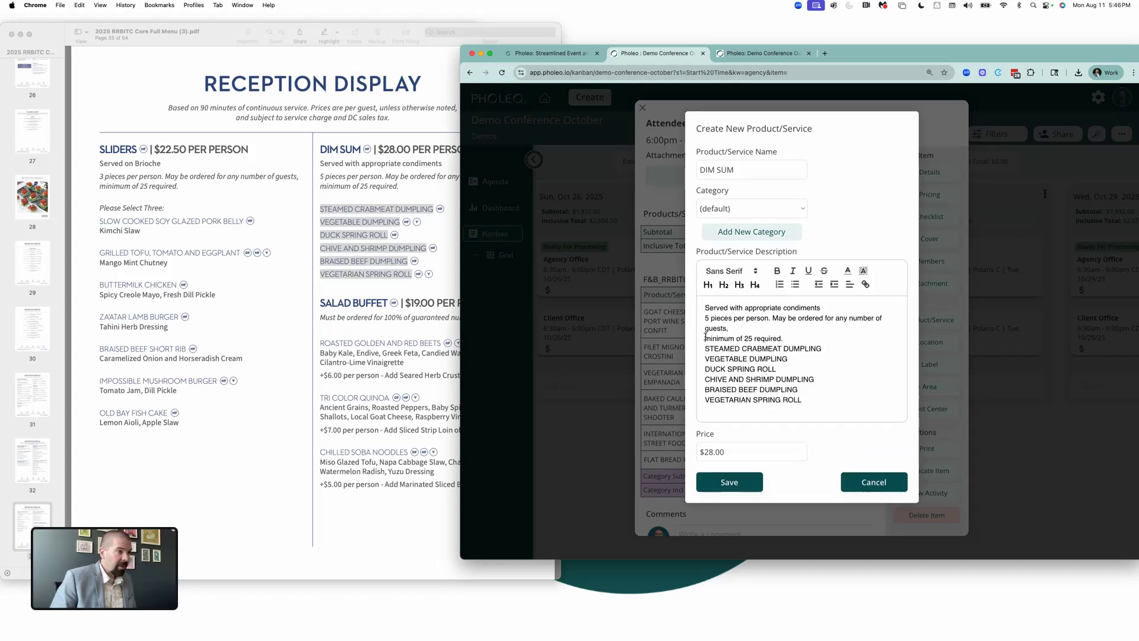
pyautogui.press('BackSpace')
pyautogui.moveTo(836, 339); pyautogui.dragTo(694, 341)
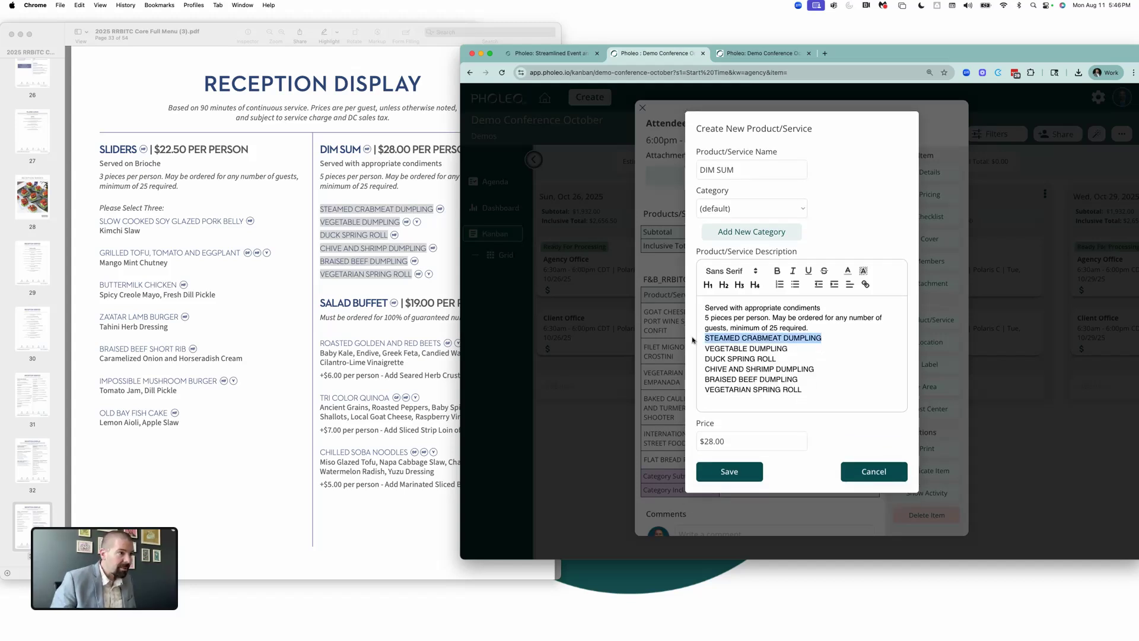
pyautogui.click(824, 270)
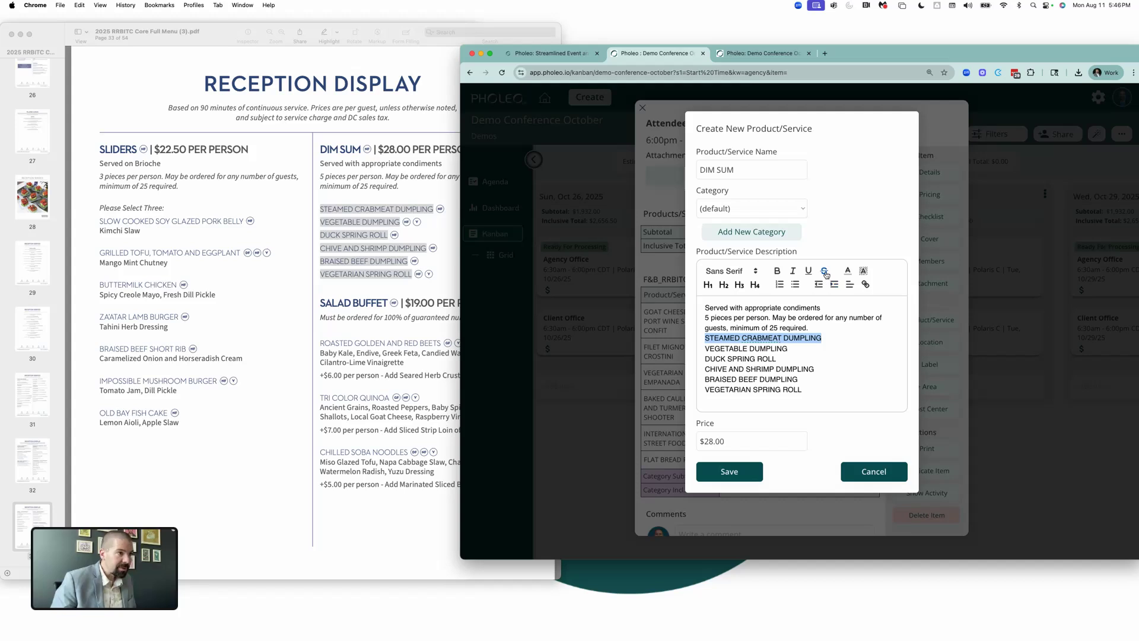
# - Append "(Nut Free, Vegetarian)" to VEGETABLE DUMPLING and "(Nut Free)" to DUCK SPRING ROLL in the description
pyautogui.click(795, 352)
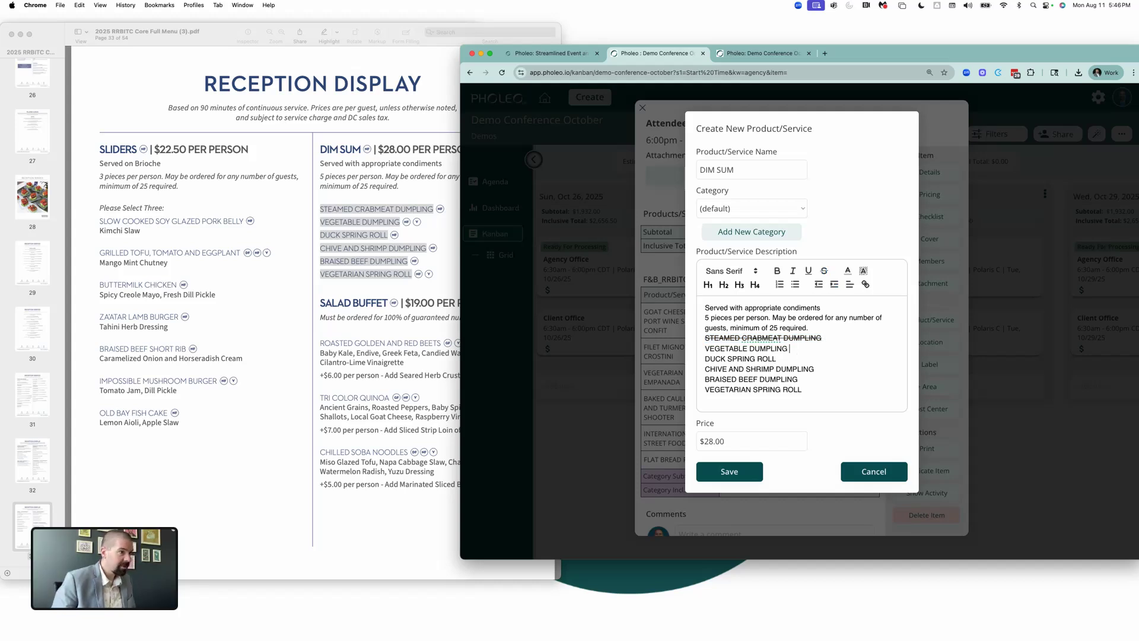
pyautogui.write('(Nut')
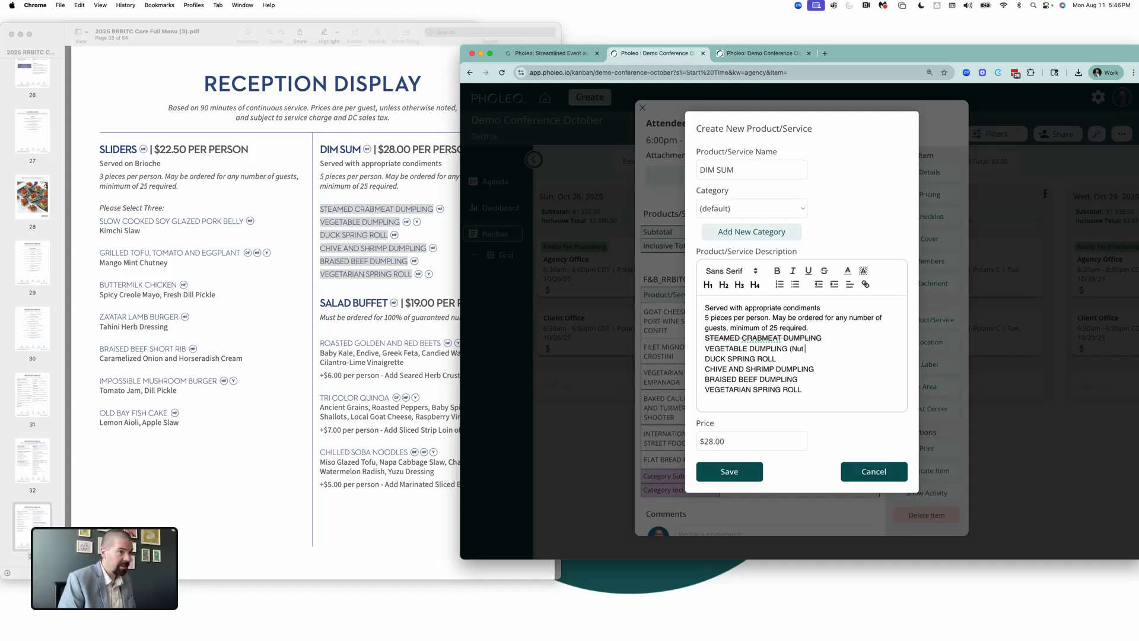
pyautogui.write(' free')
pyautogui.write('ree ')
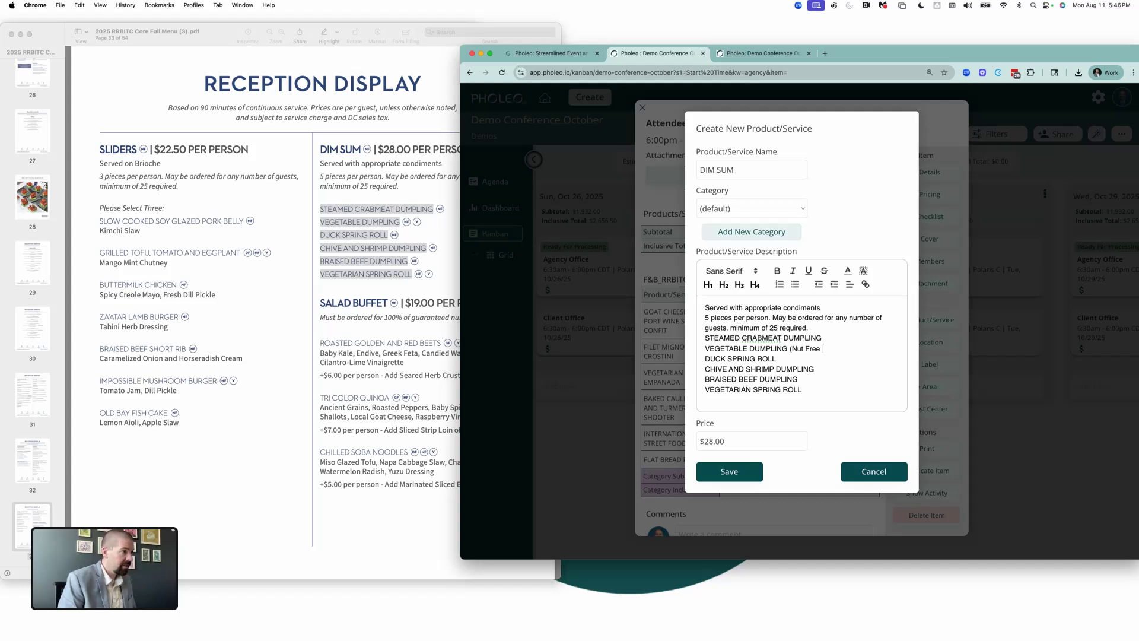
pyautogui.write(', Veg')
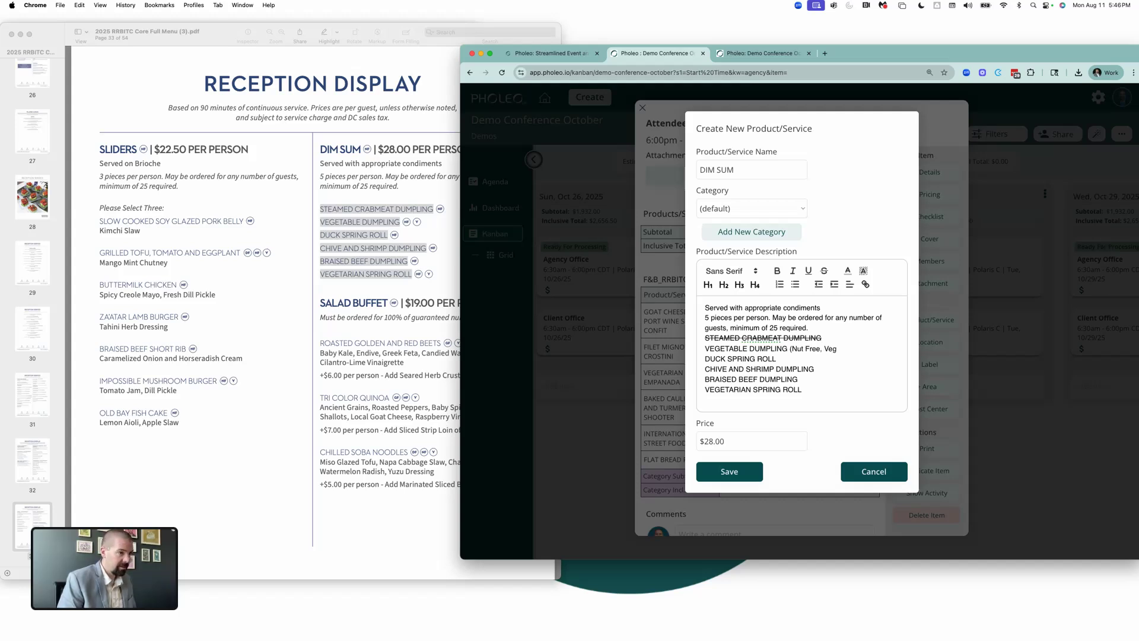
pyautogui.write('etarian')
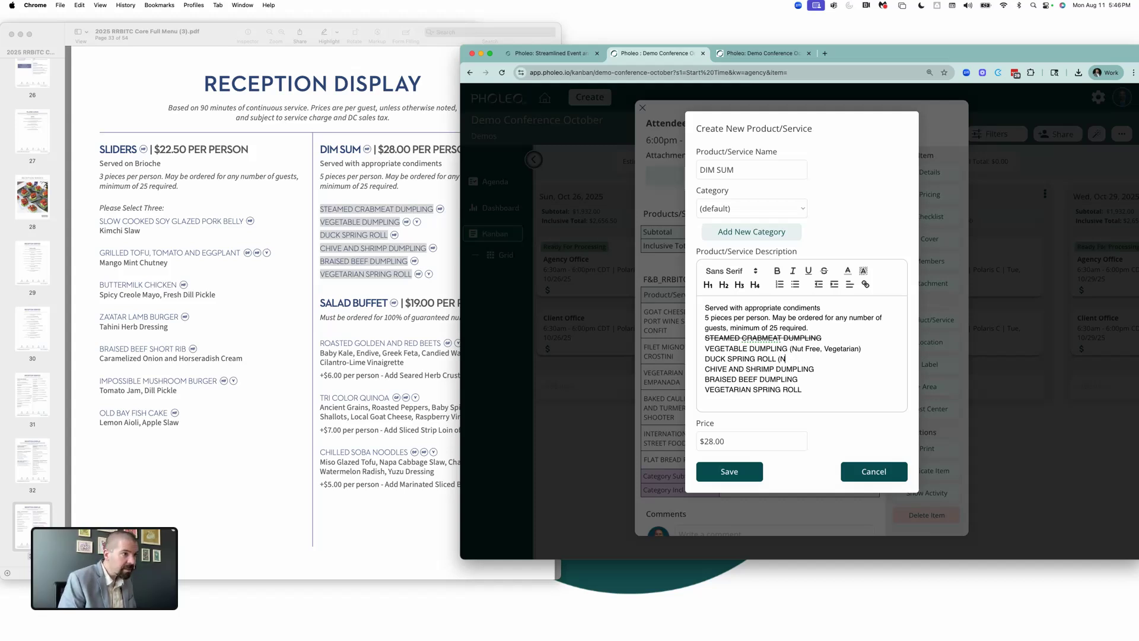
pyautogui.write('ree)')
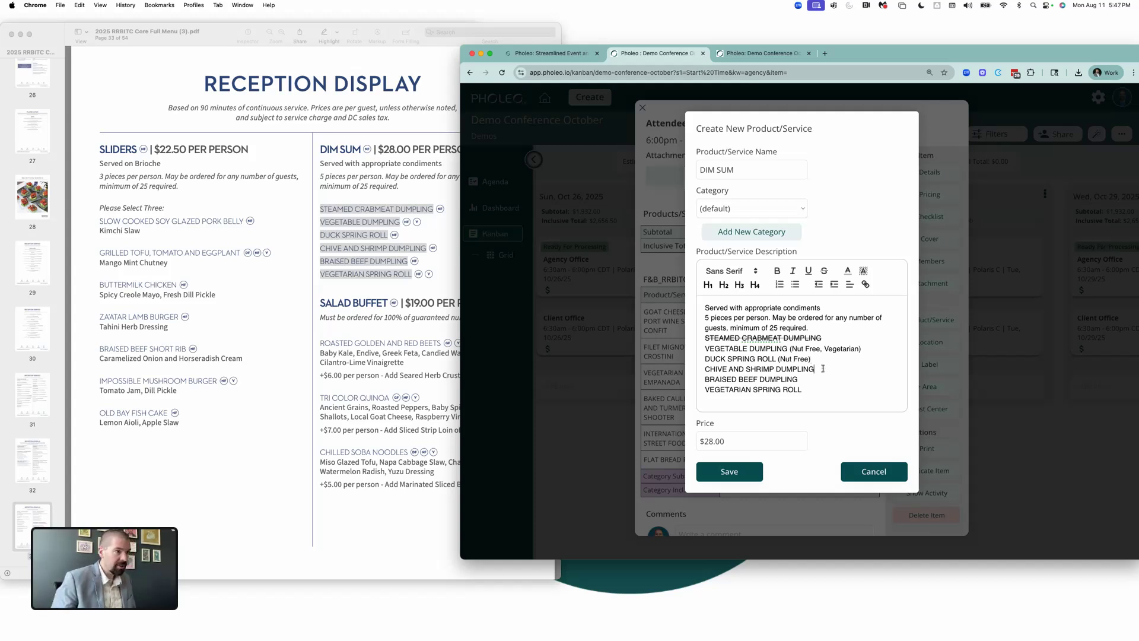
# - Strike through CHIVE AND SHRIMP DUMPLING and append "(Nut Free)" to BRAISED BEEF DUMPLING
pyautogui.moveTo(823, 369); pyautogui.dragTo(704, 370)
pyautogui.click(824, 270)
pyautogui.click(819, 370)
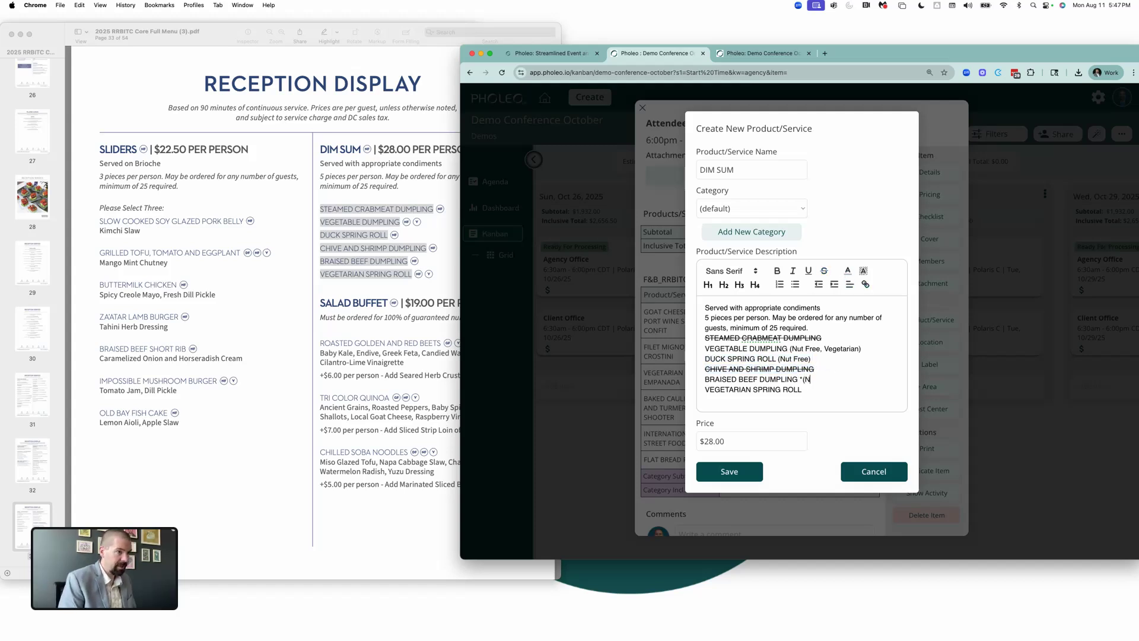
pyautogui.write('Nut Free')
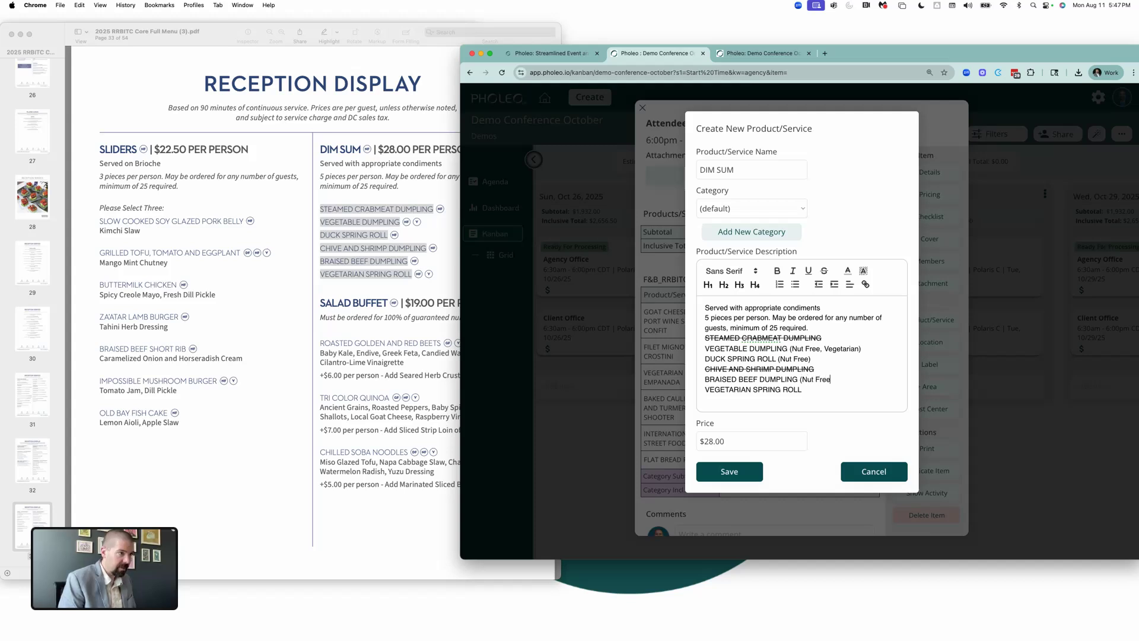
# - Append "(Nut Free, Can this be made vegan?)" to VEGETARIAN SPRING ROLL and color that note red
pyautogui.click(816, 390)
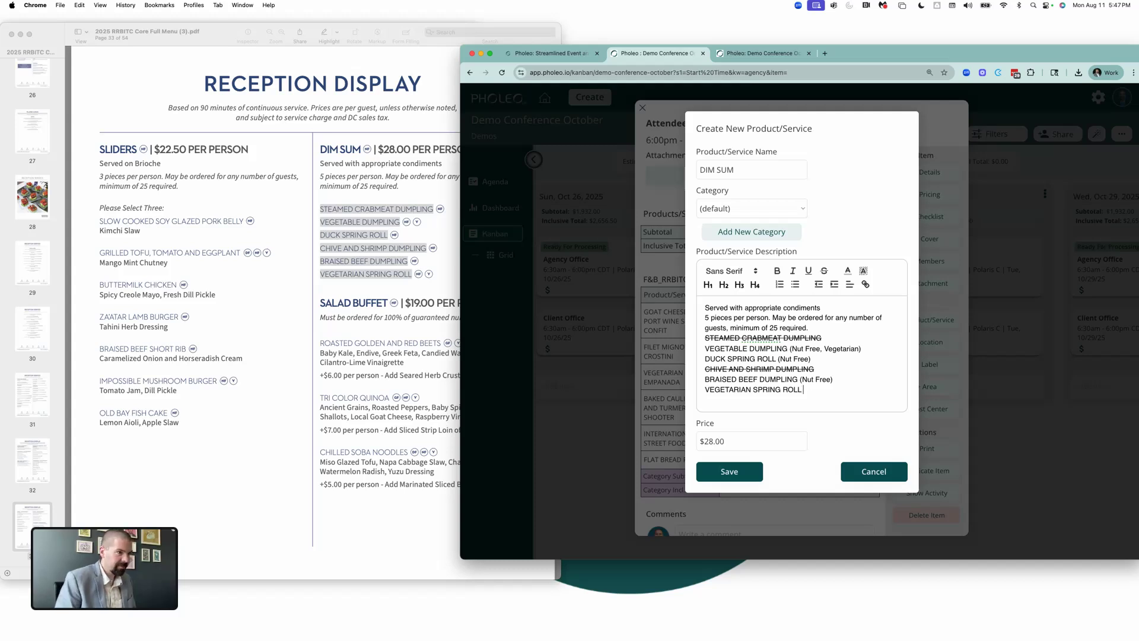
pyautogui.write('(Nut Free')
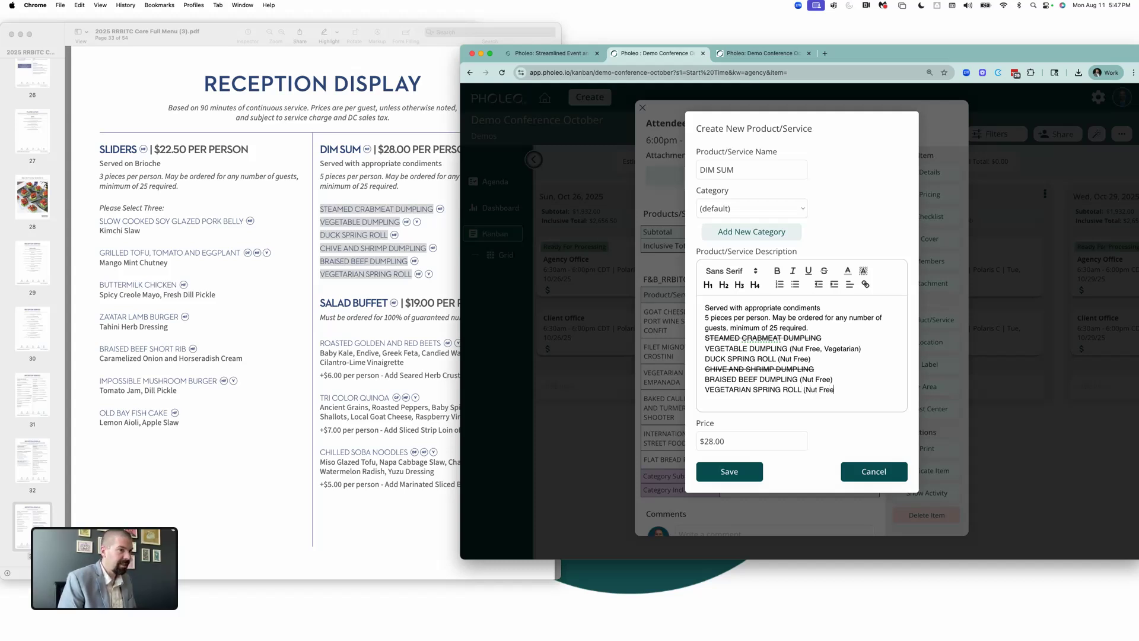
pyautogui.write(', Can this be made vegam')
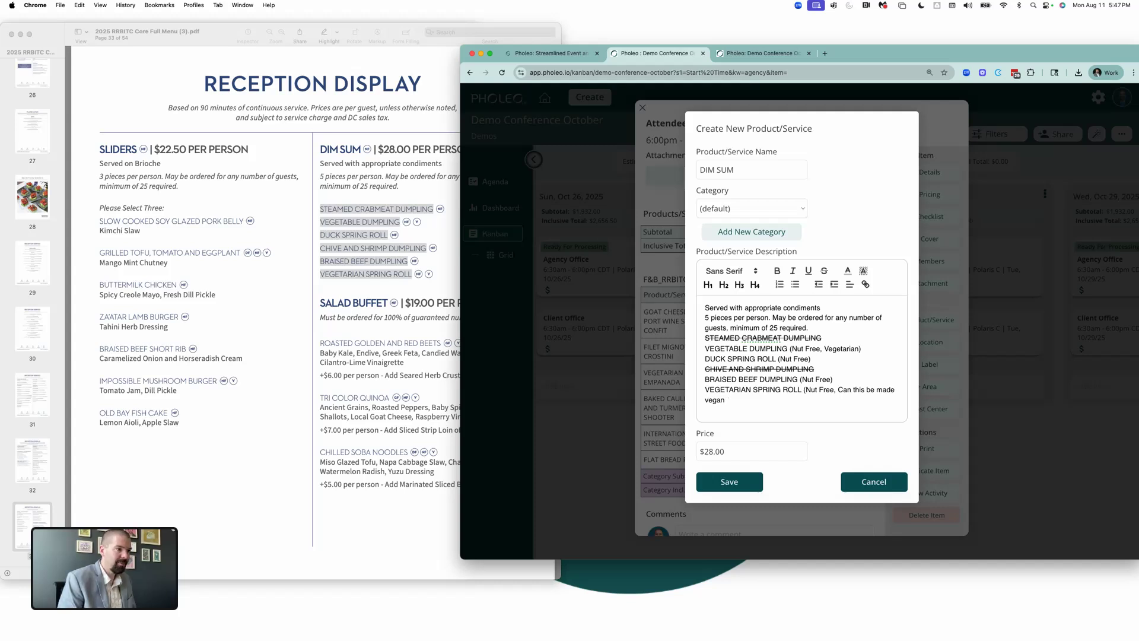
pyautogui.moveTo(776, 400); pyautogui.dragTo(805, 387)
pyautogui.click(847, 271)
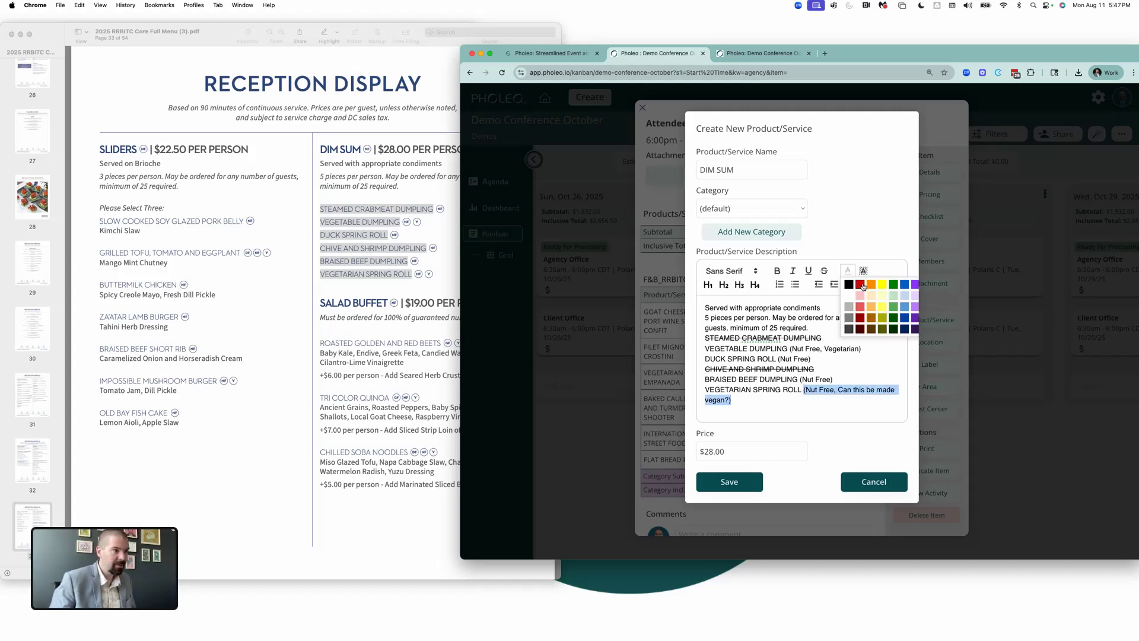
pyautogui.click(863, 286)
# - Color the struck-through CHIVE AND SHRIMP DUMPLING and STEAMED CRABMEAT DUMPLING lines red
pyautogui.click(840, 381)
pyautogui.moveTo(816, 369); pyautogui.dragTo(704, 369)
pyautogui.click(847, 270)
pyautogui.click(863, 286)
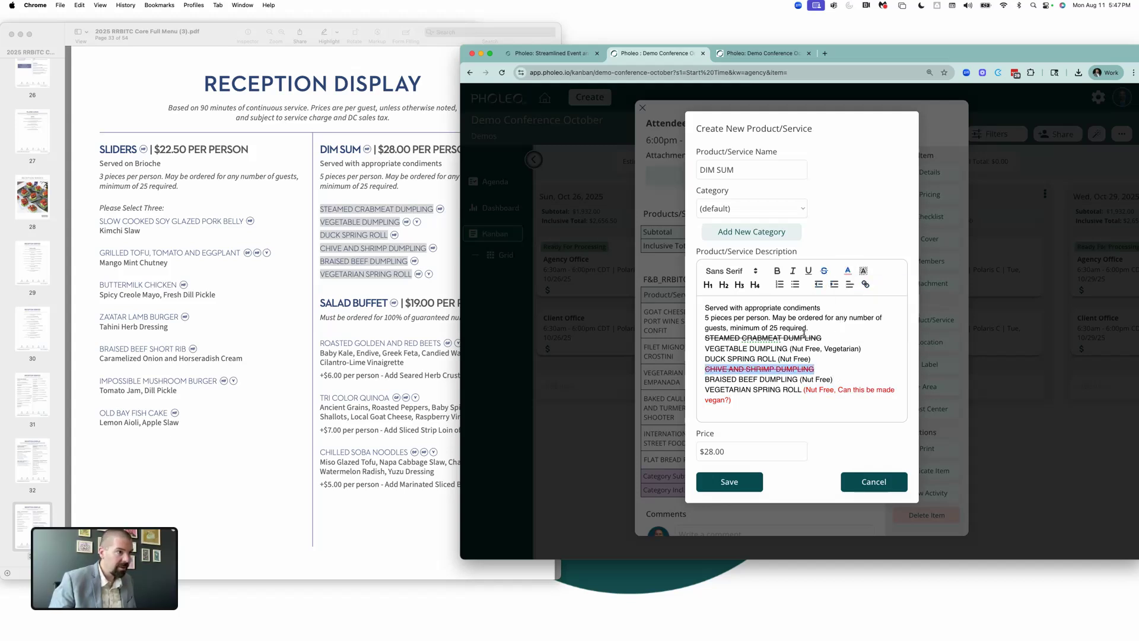
pyautogui.moveTo(822, 338); pyautogui.dragTo(709, 338)
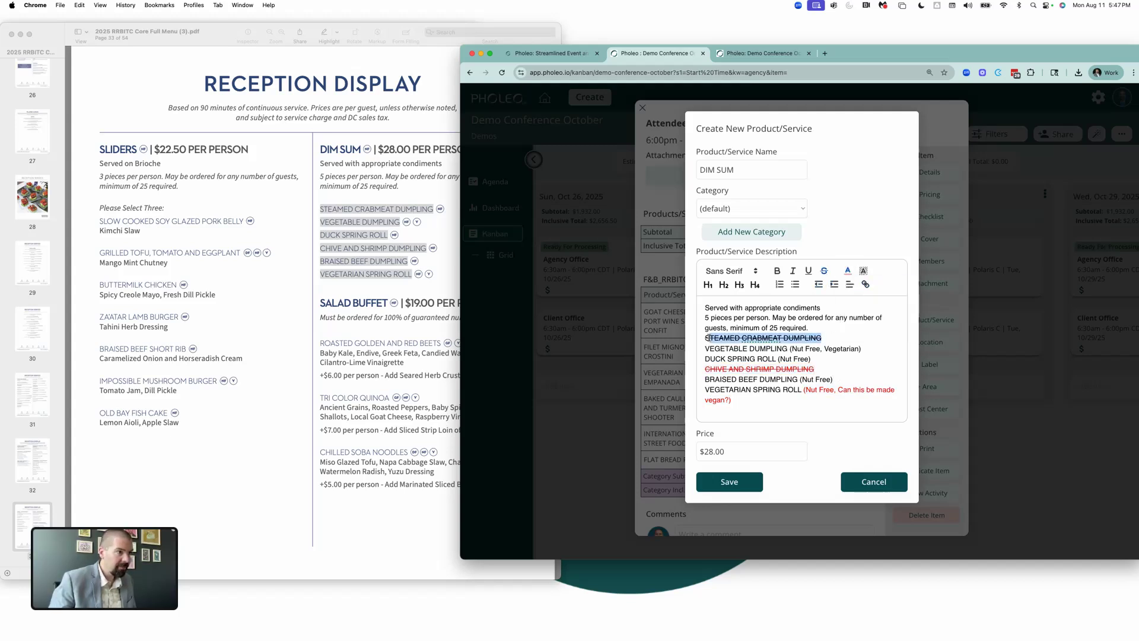
pyautogui.click(847, 271)
pyautogui.click(863, 286)
pyautogui.click(784, 348)
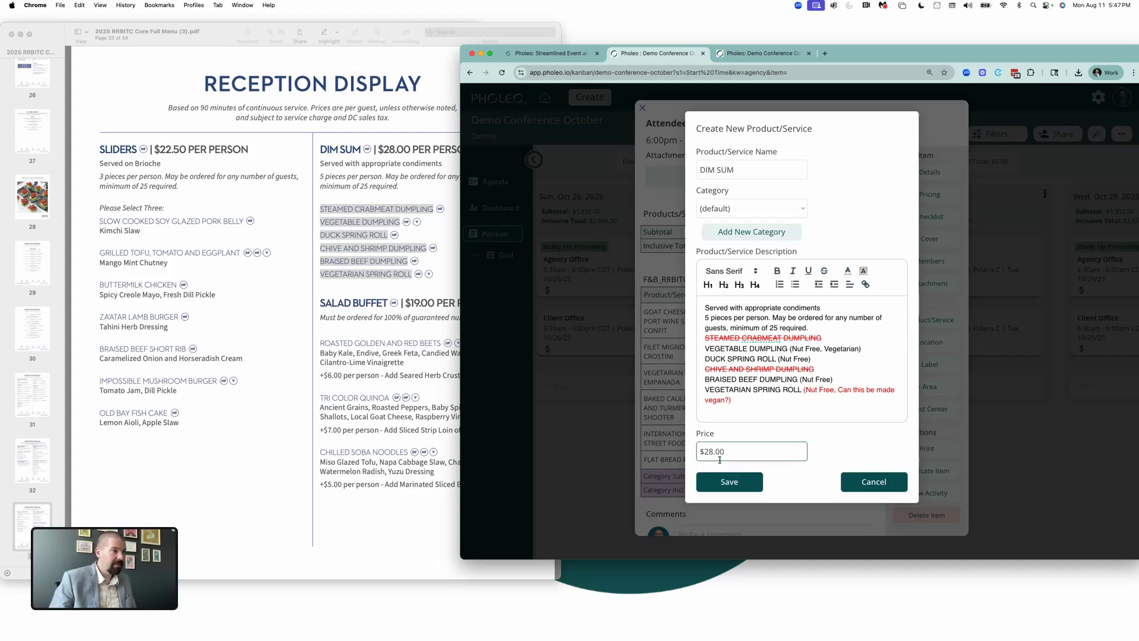
# - Set the dim sum product's category to F&B_RRBITC and save the new product
pyautogui.click(736, 209)
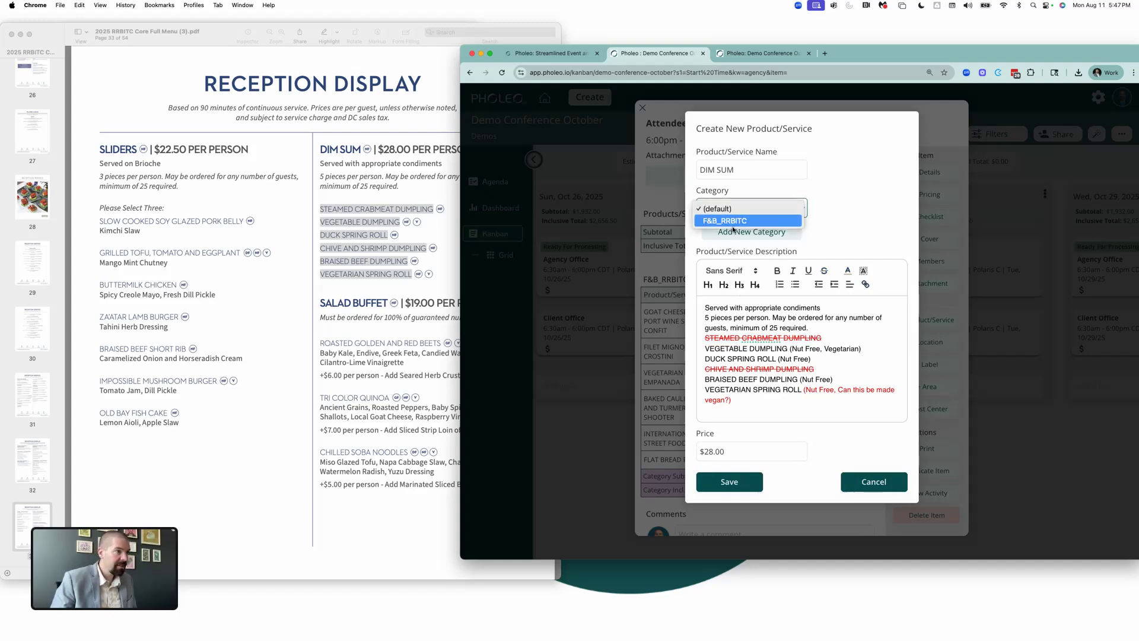
pyautogui.click(733, 222)
pyautogui.click(728, 482)
# - Set the DIM SUM quantity to 750 in the F&B_RRBITC products of the Attendee Welcome Reception
pyautogui.click(737, 478)
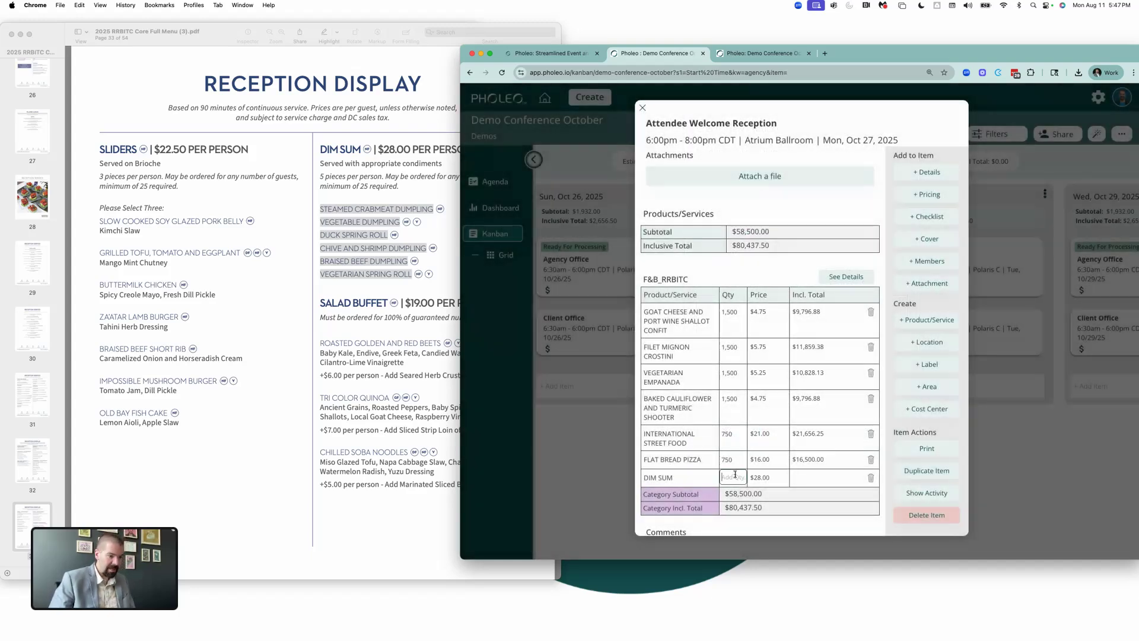
pyautogui.write('750')
# - Switch to the RRBITC menu PDF and look through it for the hosted bar's Name Brand drink options and prices
pyautogui.click(212, 273)
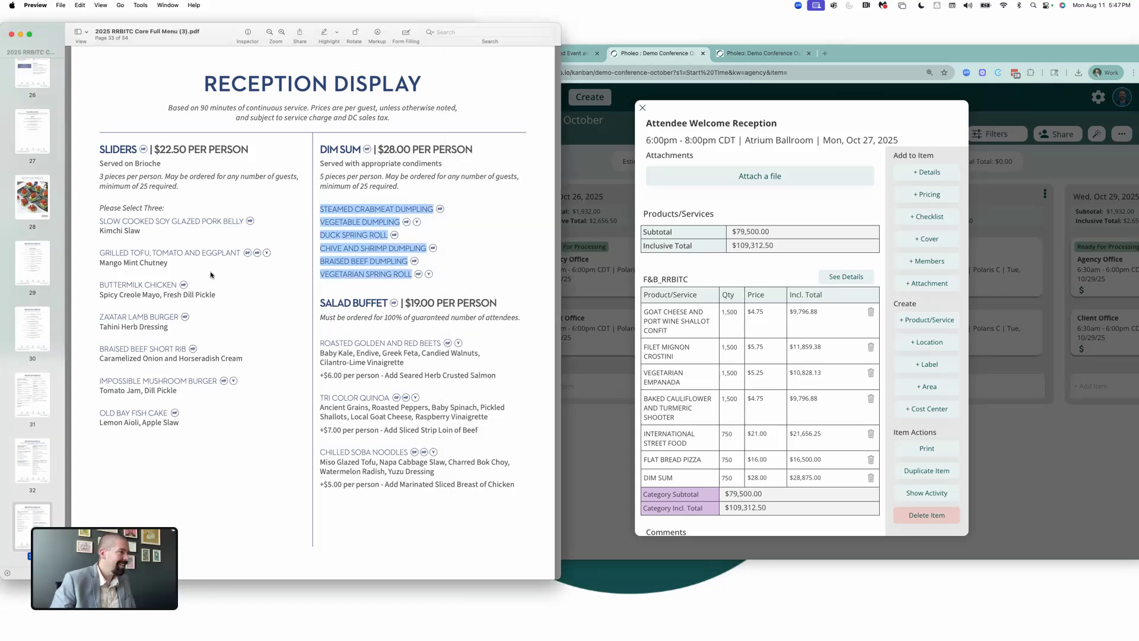
pyautogui.scroll(-10, 356, 315)
pyautogui.scroll(-5, 362, 326)
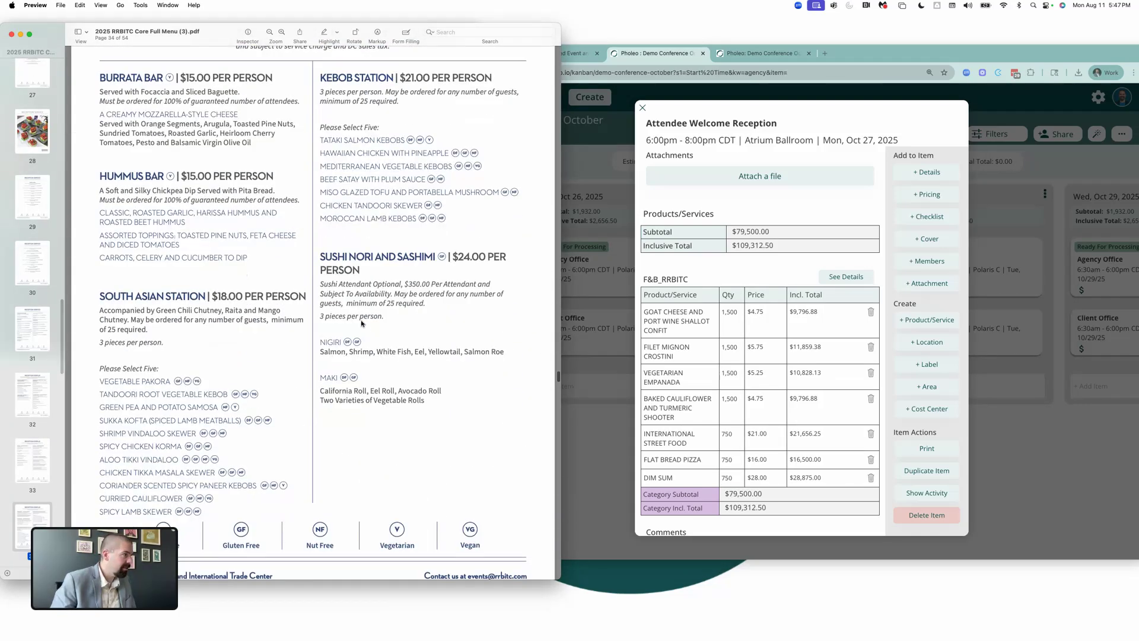
pyautogui.scroll(-8, 335, 308)
pyautogui.scroll(-15, 335, 308)
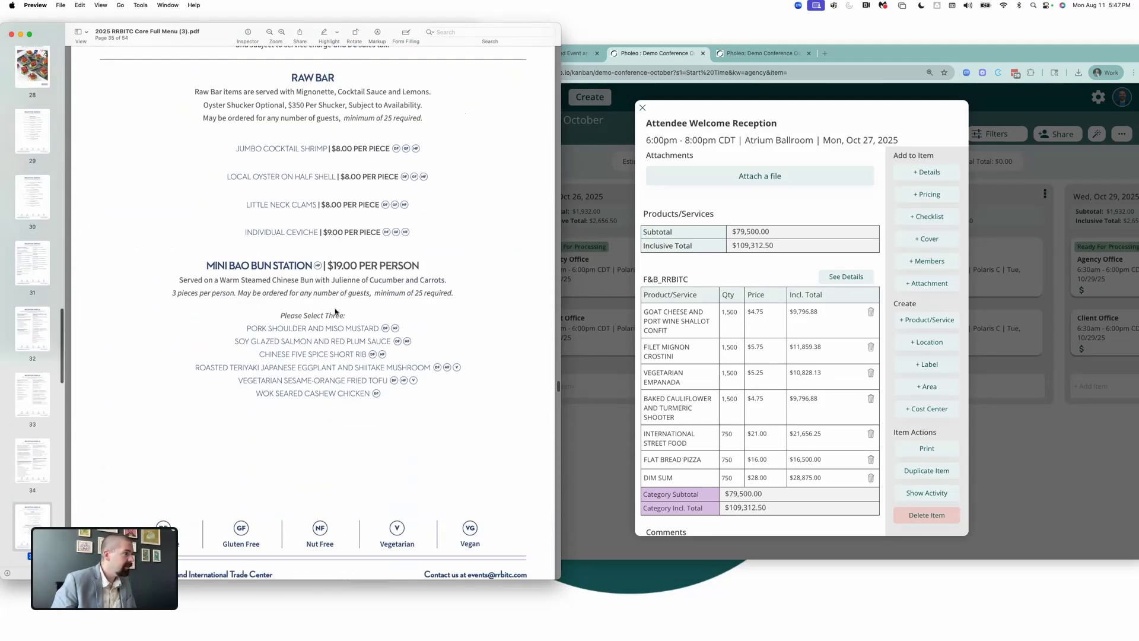
pyautogui.scroll(-20, 343, 326)
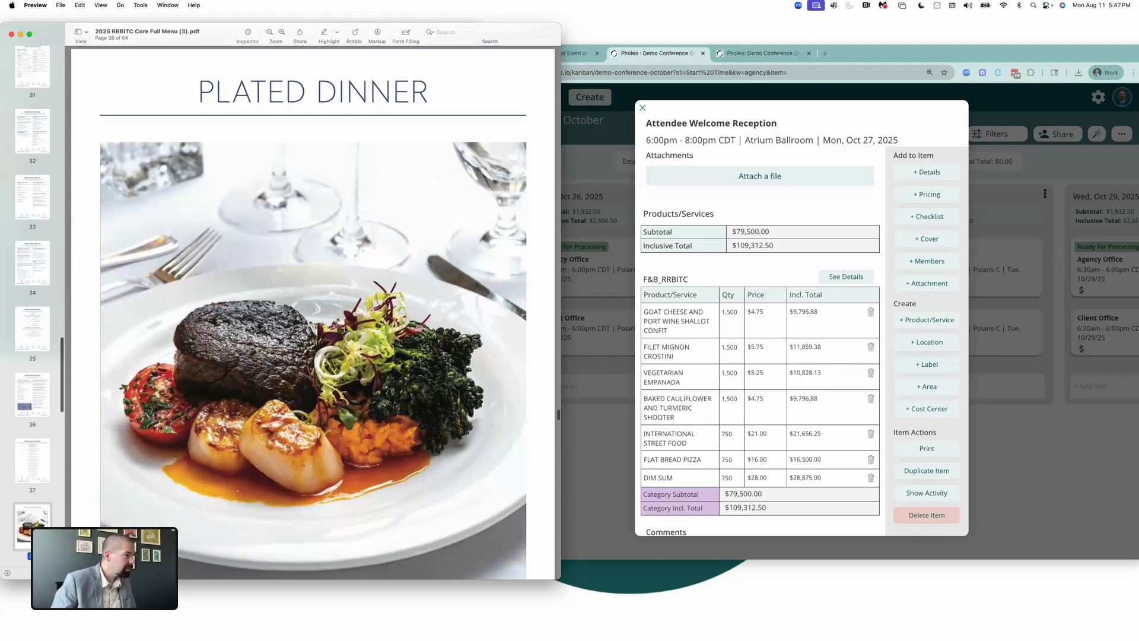
pyautogui.scroll(-20, 349, 172)
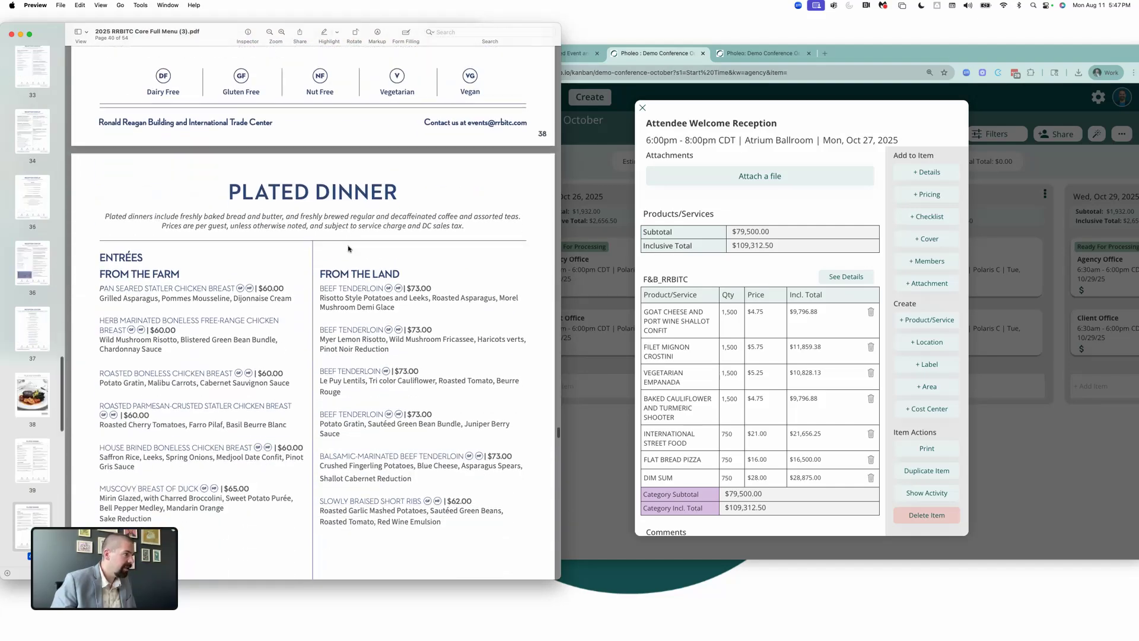
pyautogui.scroll(-20, 350, 252)
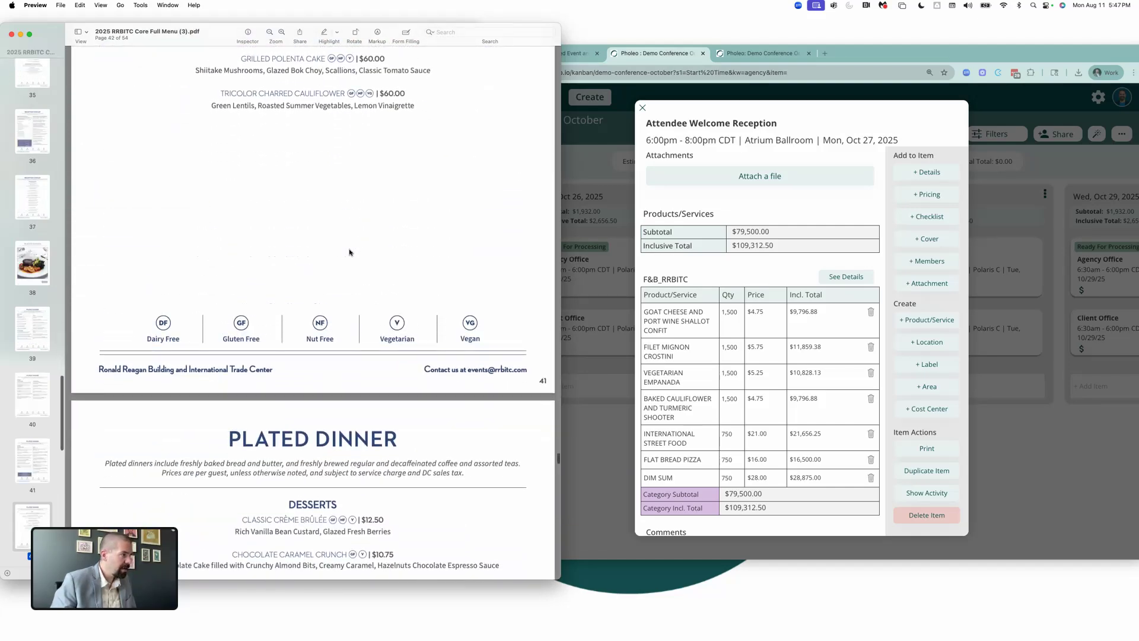
pyautogui.scroll(-20, 349, 251)
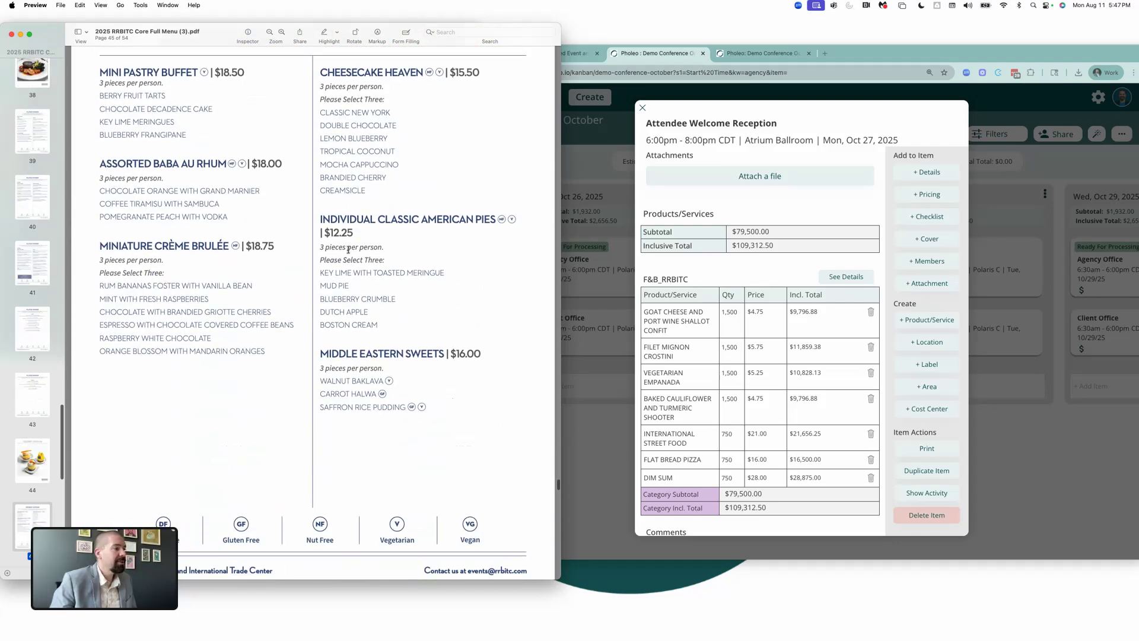
pyautogui.scroll(-20, 348, 245)
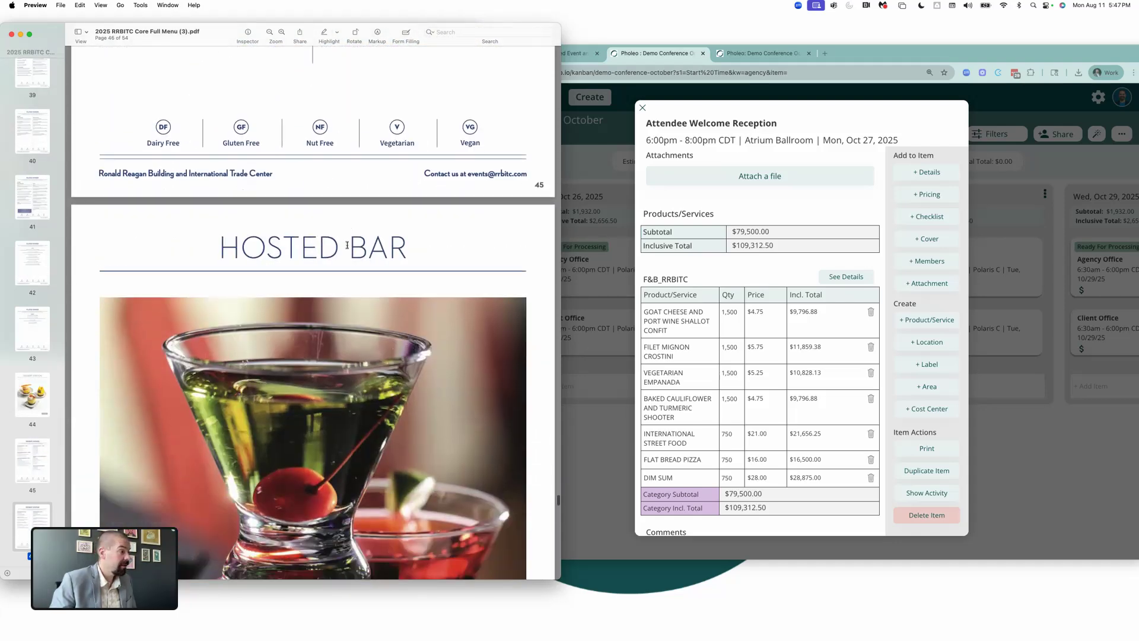
pyautogui.scroll(-4, 348, 248)
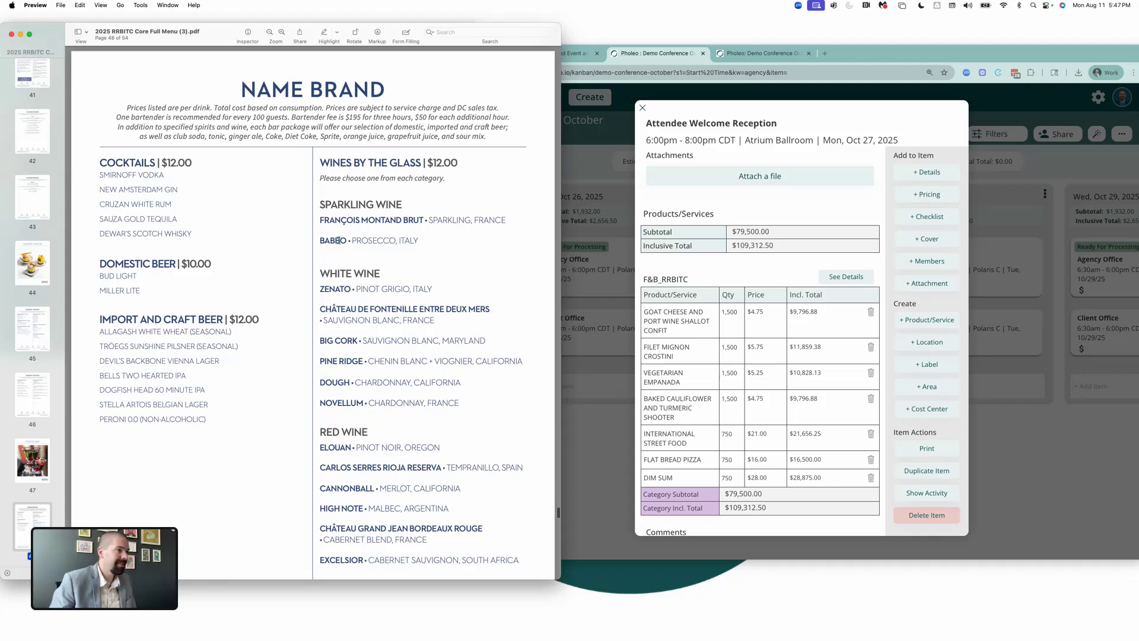
pyautogui.scroll(-3, 337, 240)
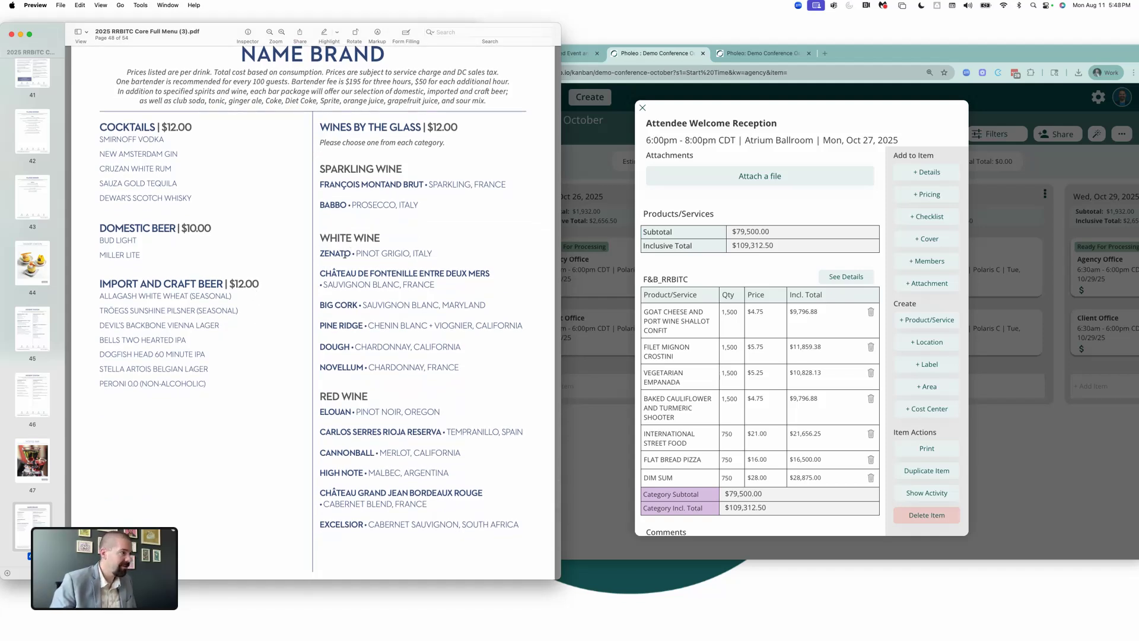
pyautogui.scroll(1, 343, 253)
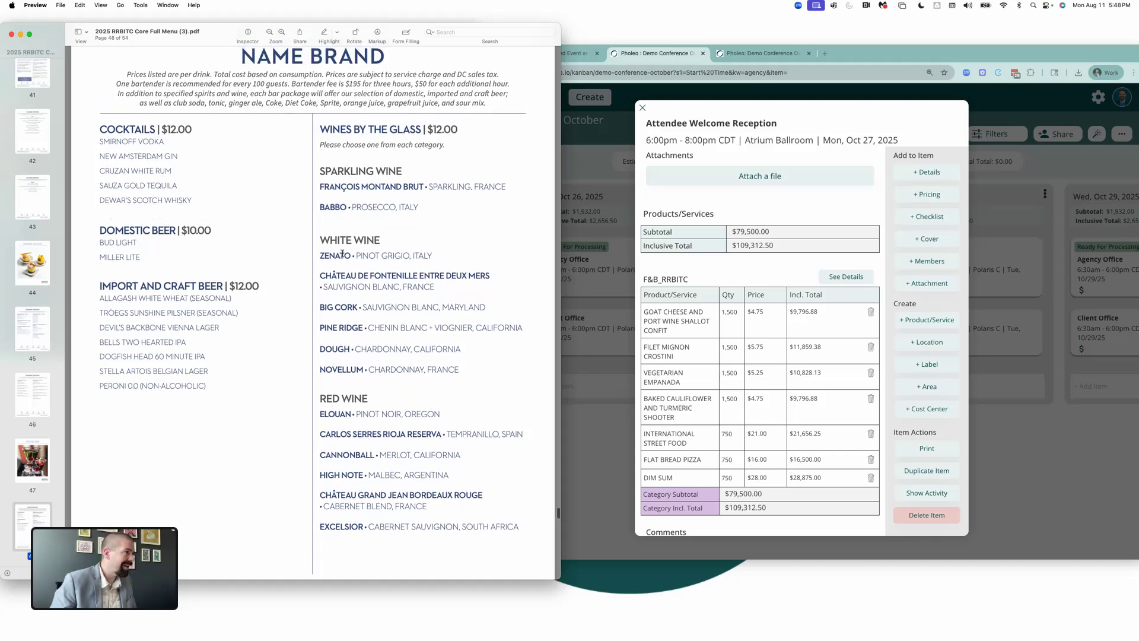
pyautogui.scroll(3, 149, 145)
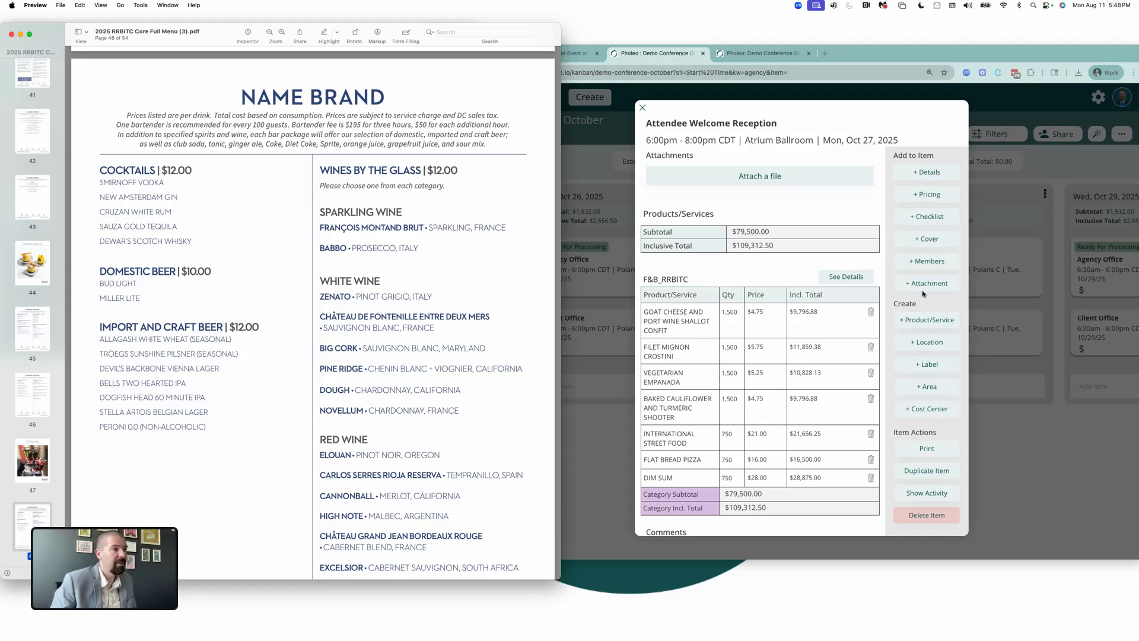
# - Return to Pholeo and rename the Attendee Welcome Reception item as "Attendee Welcome Reception | Food"
pyautogui.click(995, 301)
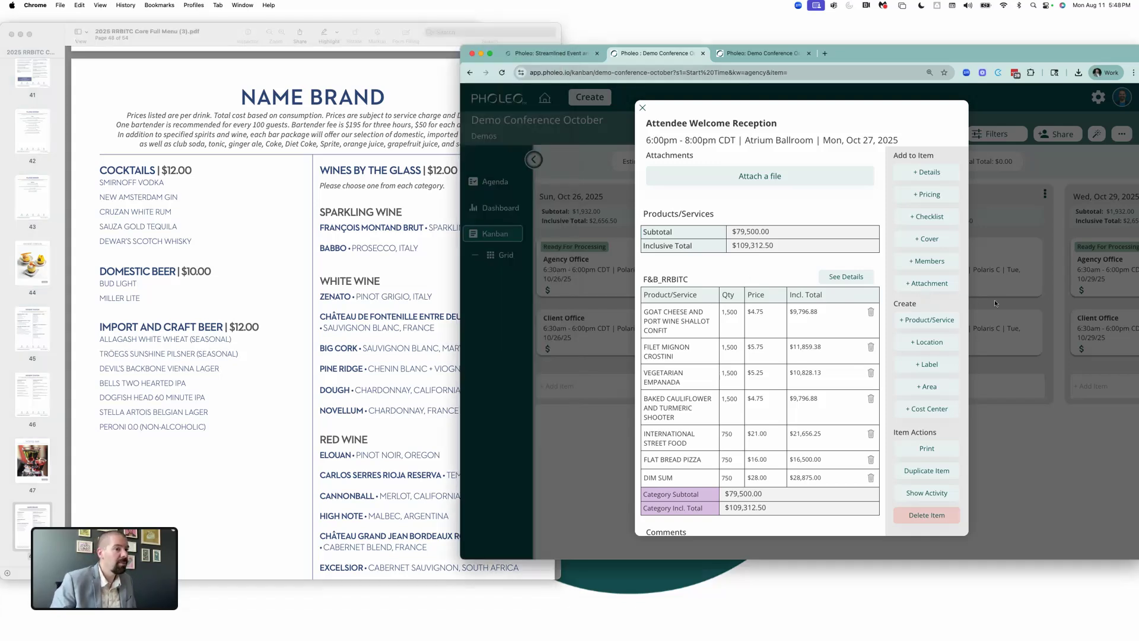
pyautogui.click(1000, 298)
pyautogui.hscroll(-5, 999, 301)
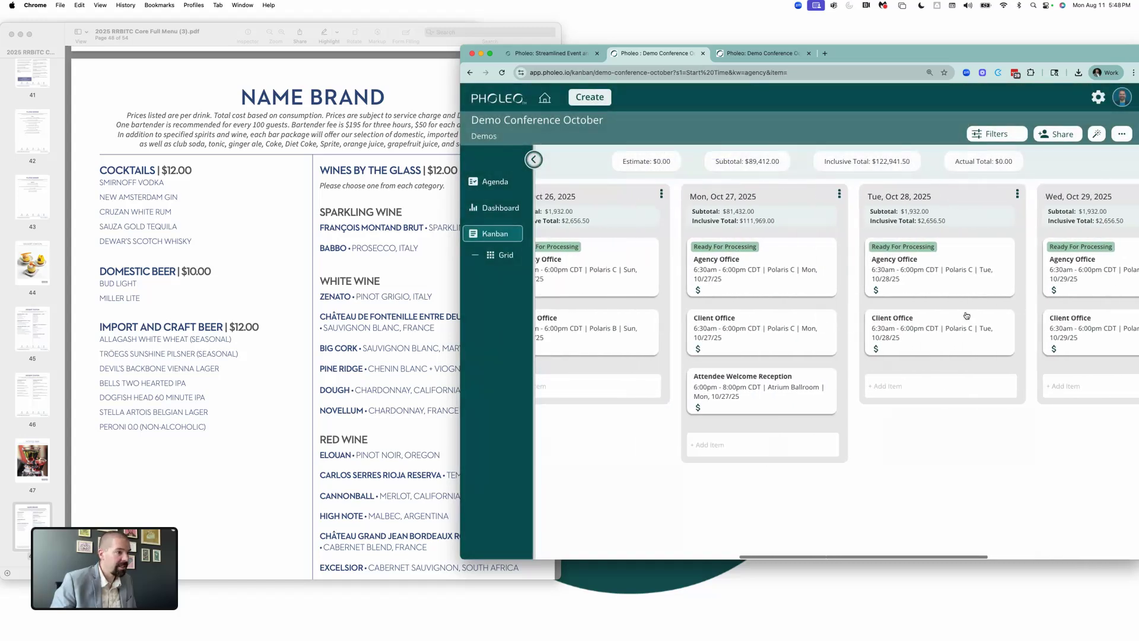
pyautogui.click(771, 366)
pyautogui.click(753, 130)
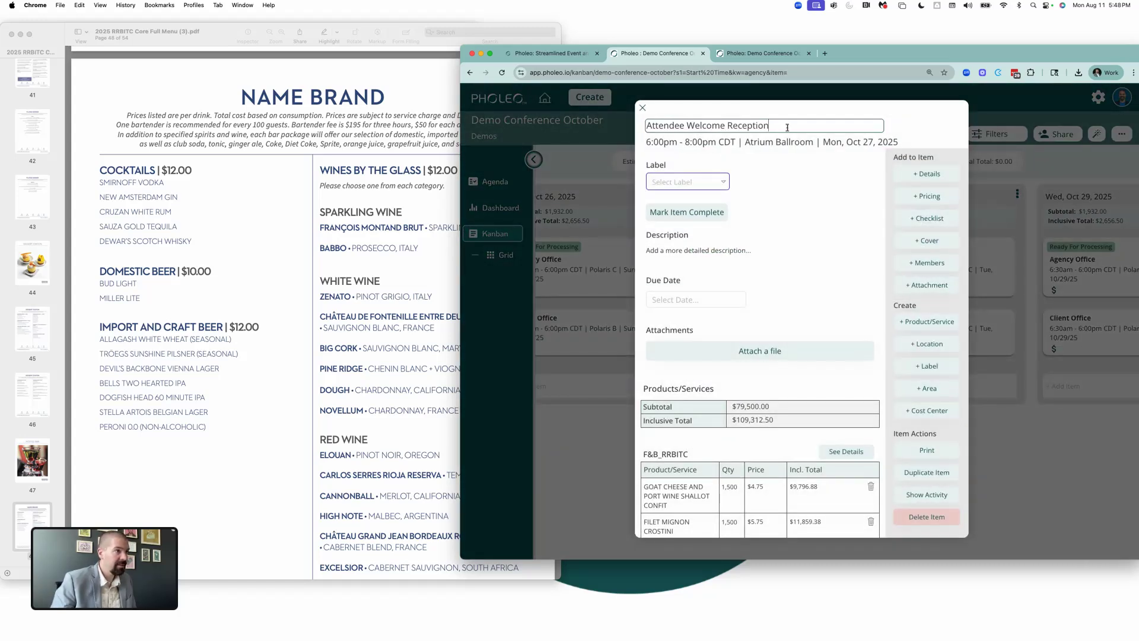
pyautogui.write('| Food')
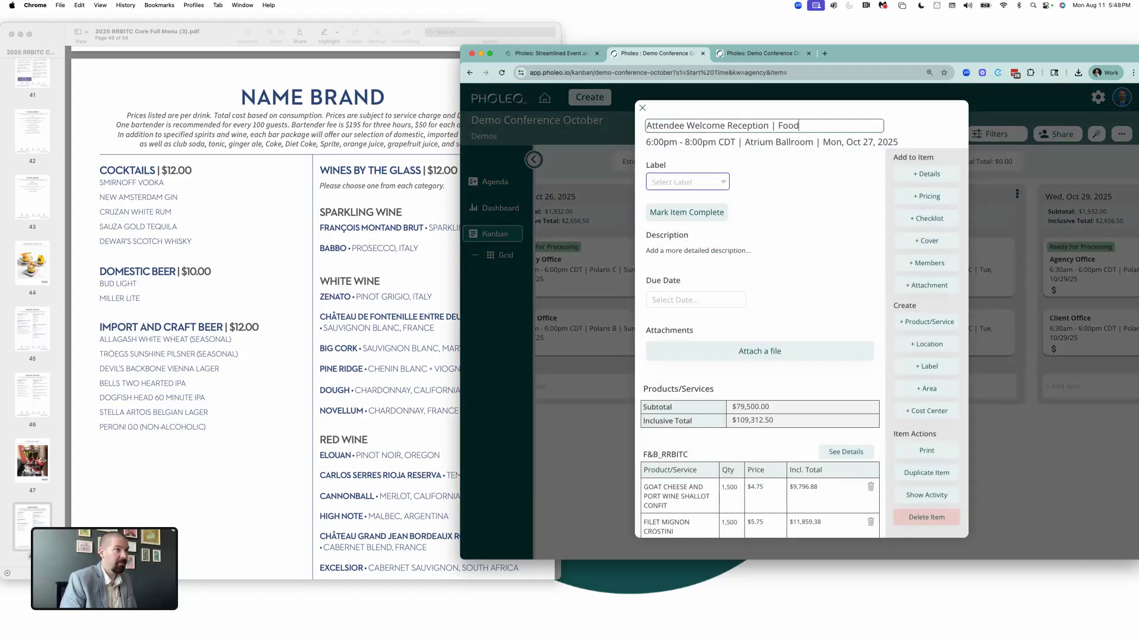
pyautogui.press('Return')
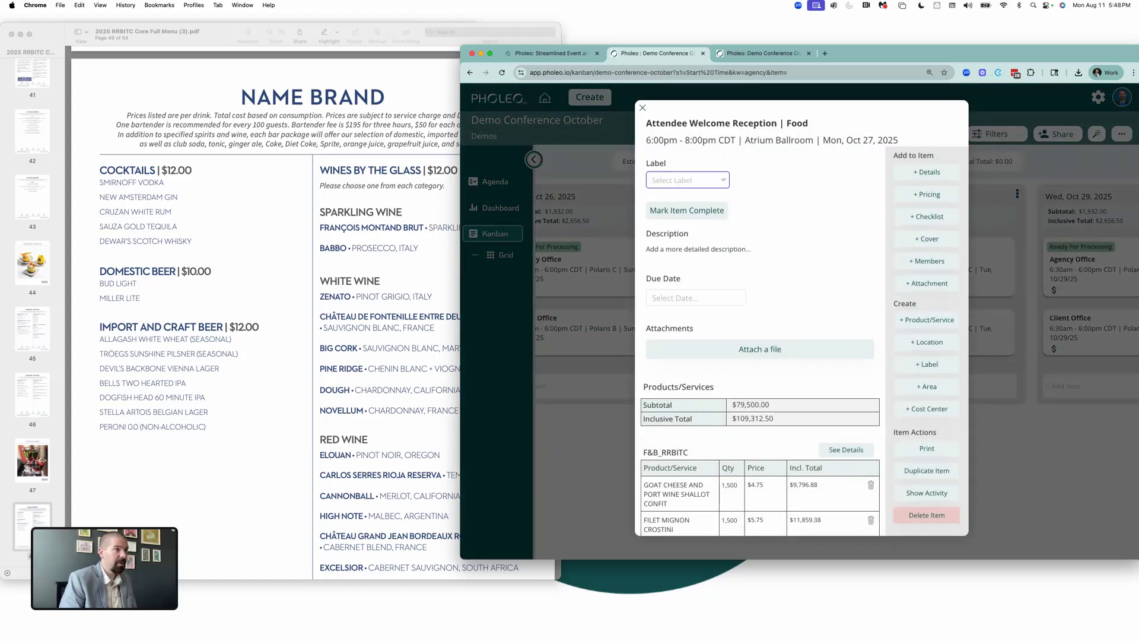
# - Duplicate the Food item into the Mon, Oct 27, 2025 list under the name "Attendee Welcome Reception | Beverage"
pyautogui.click(928, 468)
pyautogui.click(926, 325)
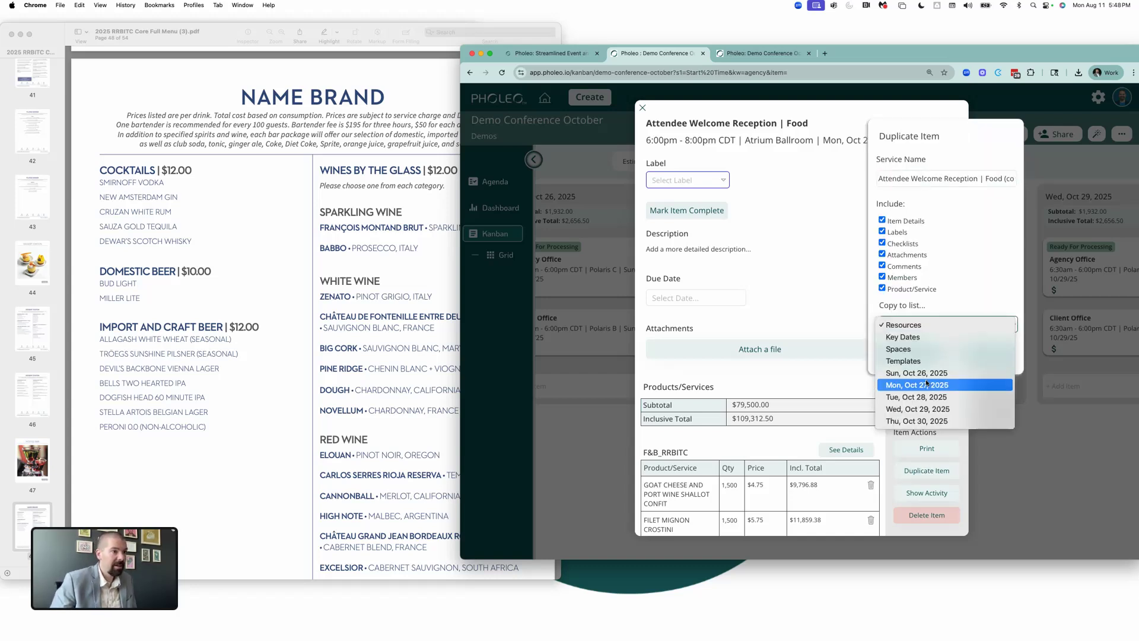
pyautogui.click(926, 387)
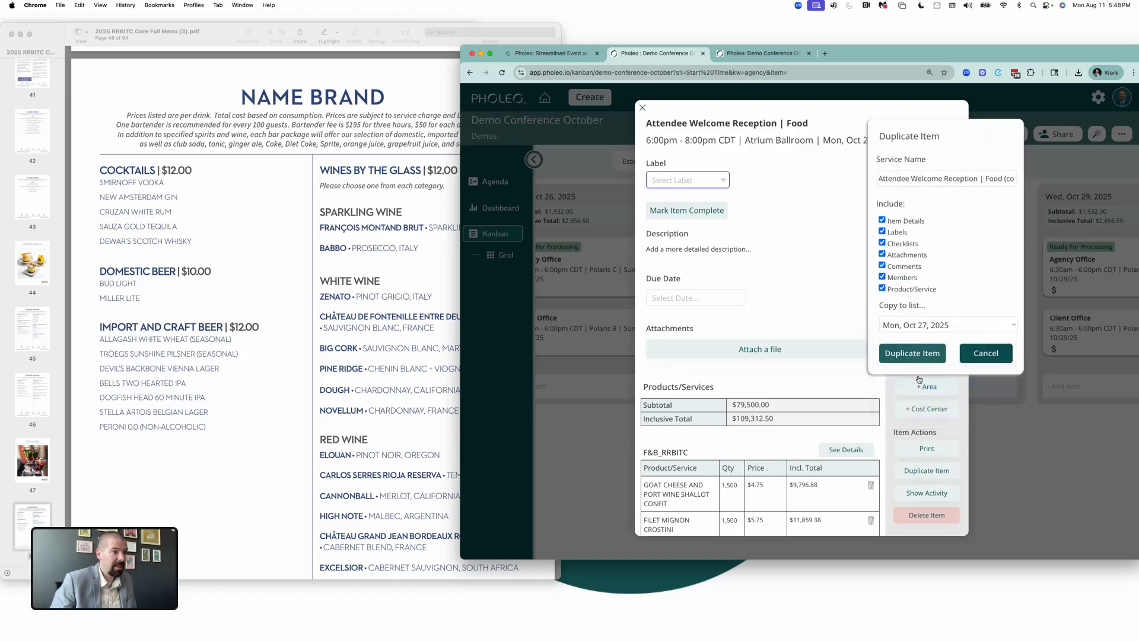
pyautogui.click(987, 180)
pyautogui.press('Delete')
pyautogui.press('Delete')
pyautogui.press('Delete')
pyautogui.press('Delete')
pyautogui.press('Delete')
pyautogui.press('Delete')
pyautogui.press('Delete')
pyautogui.press('Delete')
pyautogui.press('Delete')
pyautogui.press('Delete')
pyautogui.press('Delete')
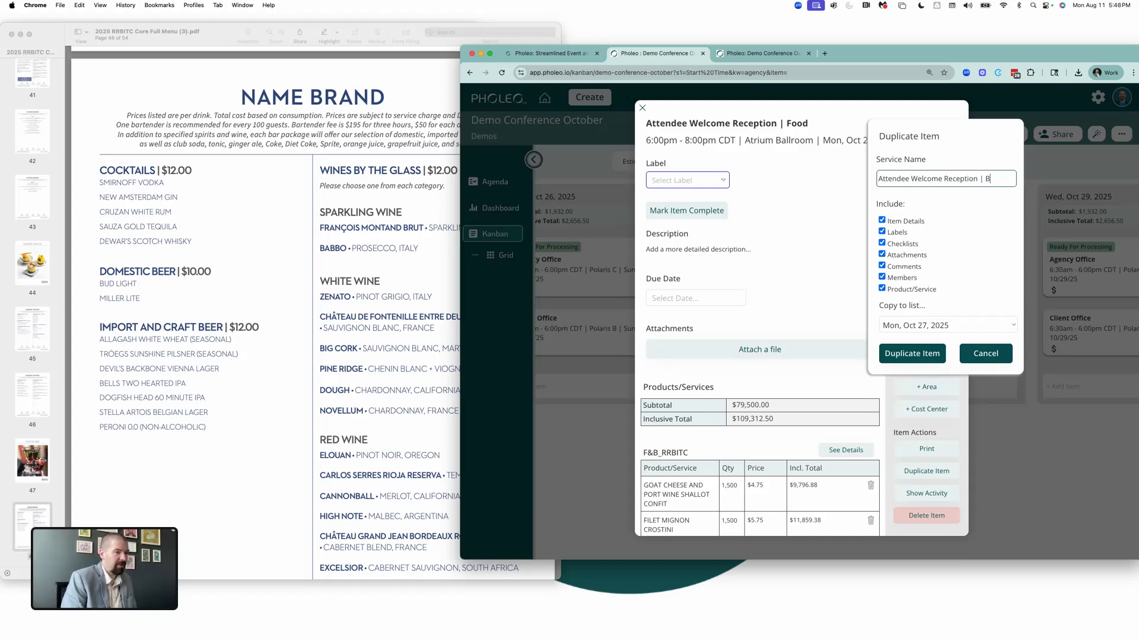
pyautogui.write('Beverage')
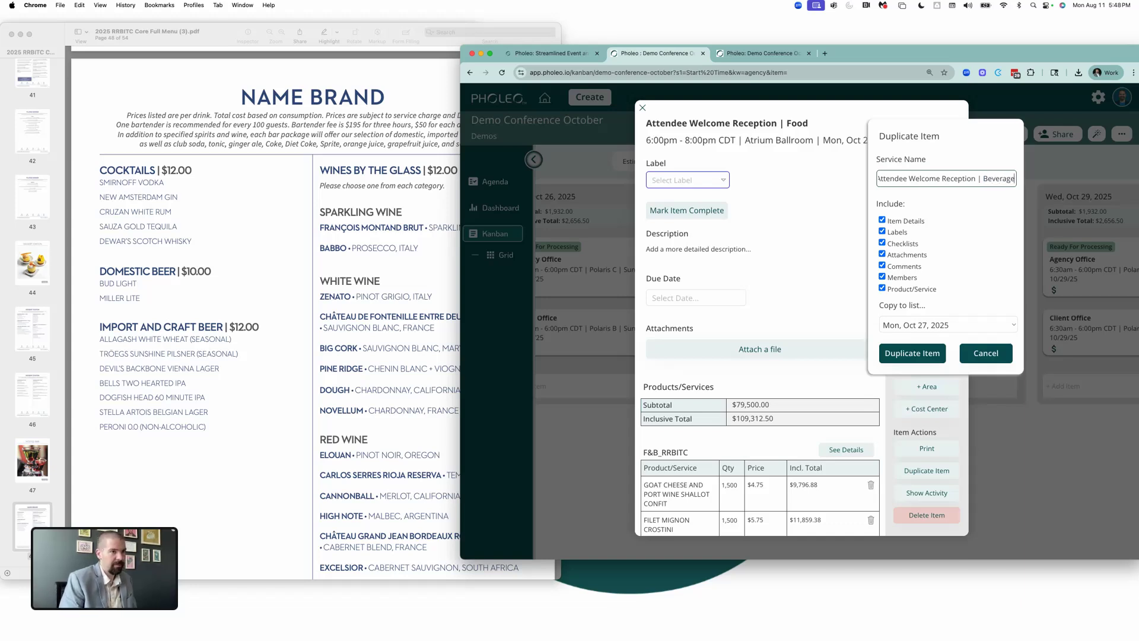
pyautogui.click(919, 361)
pyautogui.click(916, 354)
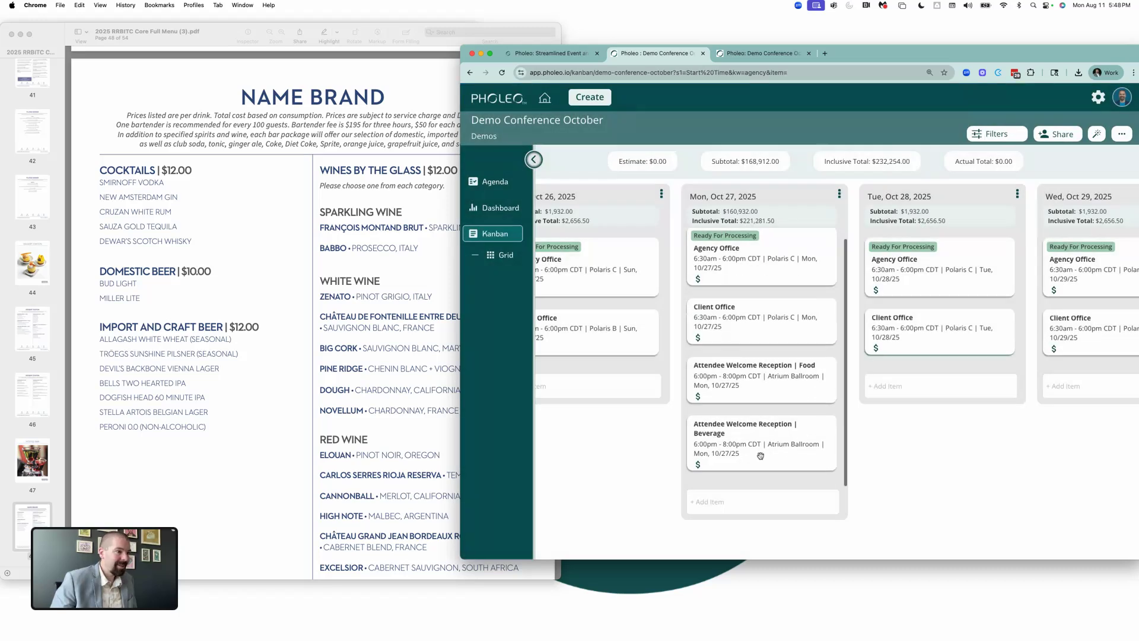
# - Delete the GOAT CHEESE AND PORT WINE SHALLOT CONFIT and FILET MIGNON CROSTINI products from the Beverage item
pyautogui.click(760, 449)
pyautogui.scroll(-3, 765, 439)
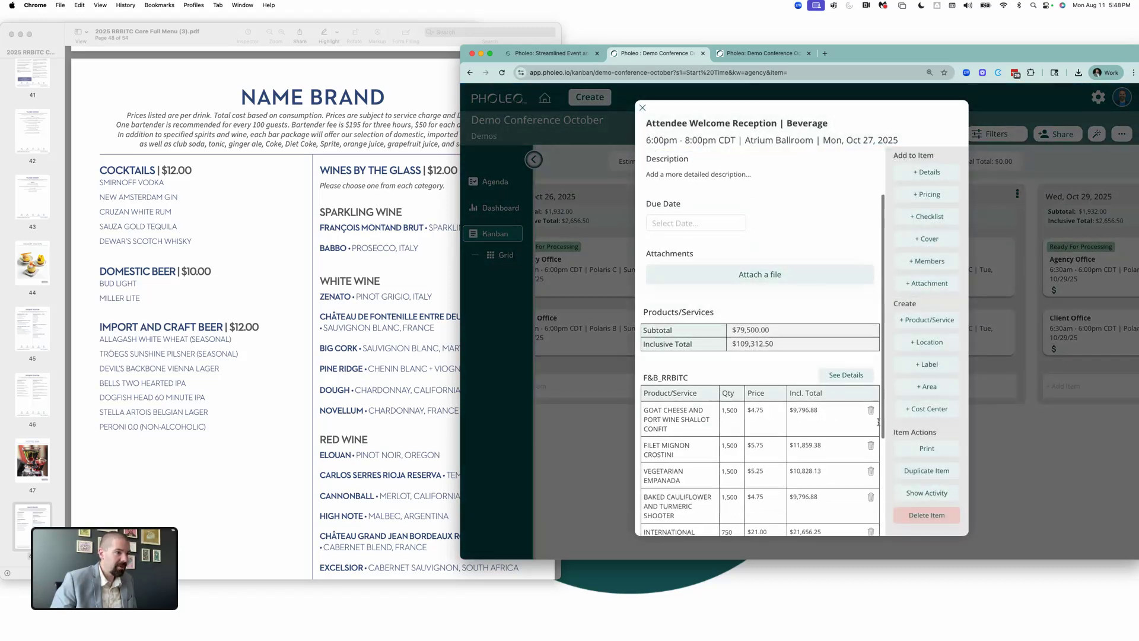
pyautogui.click(871, 411)
pyautogui.click(775, 286)
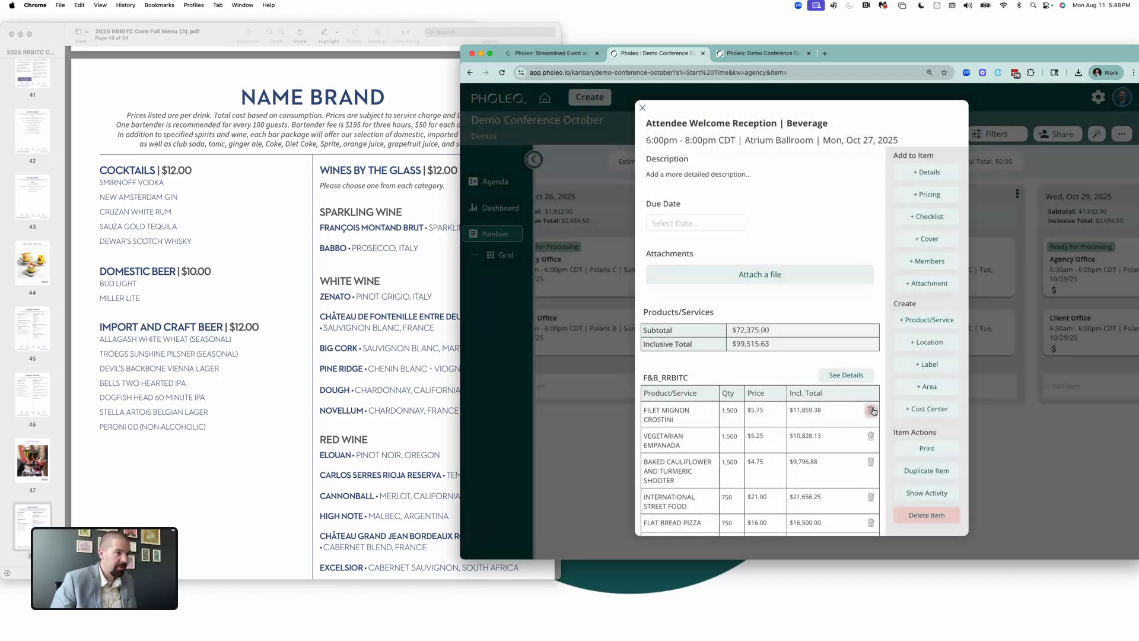
pyautogui.click(871, 410)
pyautogui.click(754, 280)
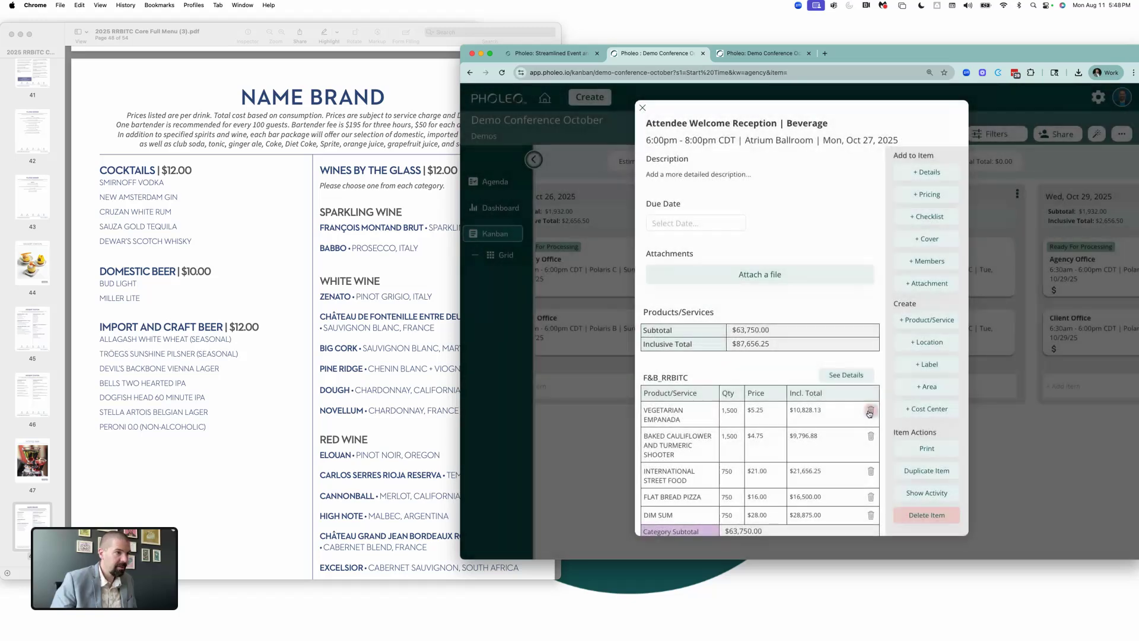
# - Delete the VEGETARIAN EMPANADA, BAKED CAULIFLOWER AND TURMERIC SHOOTER and INTERNATIONAL STREET FOOD products from the Beverage item
pyautogui.click(871, 411)
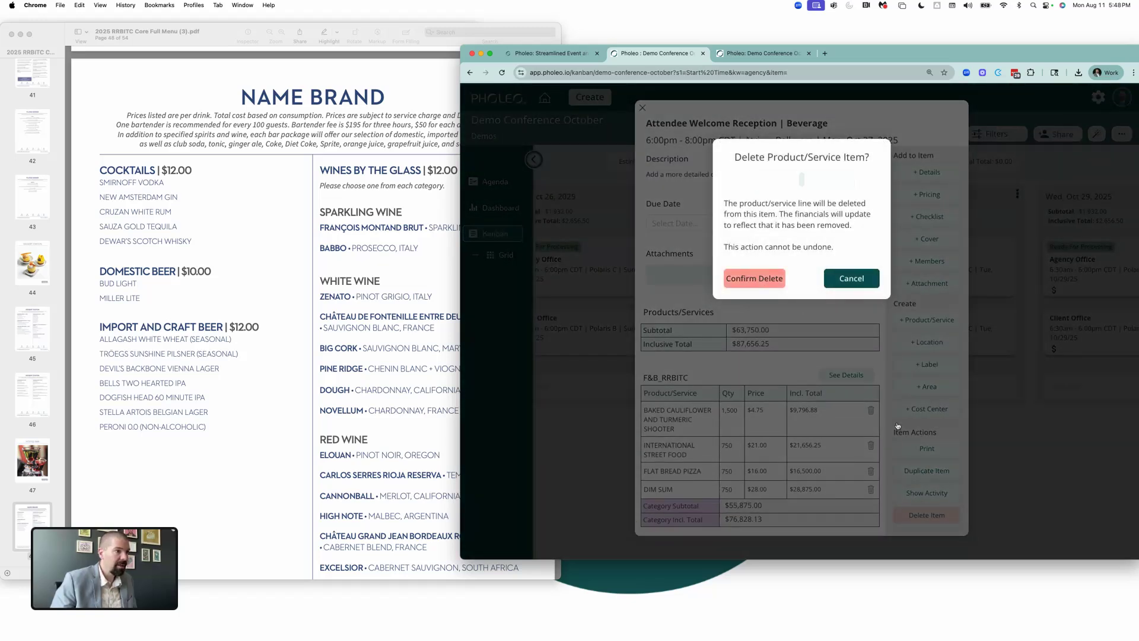
pyautogui.click(754, 280)
pyautogui.click(871, 411)
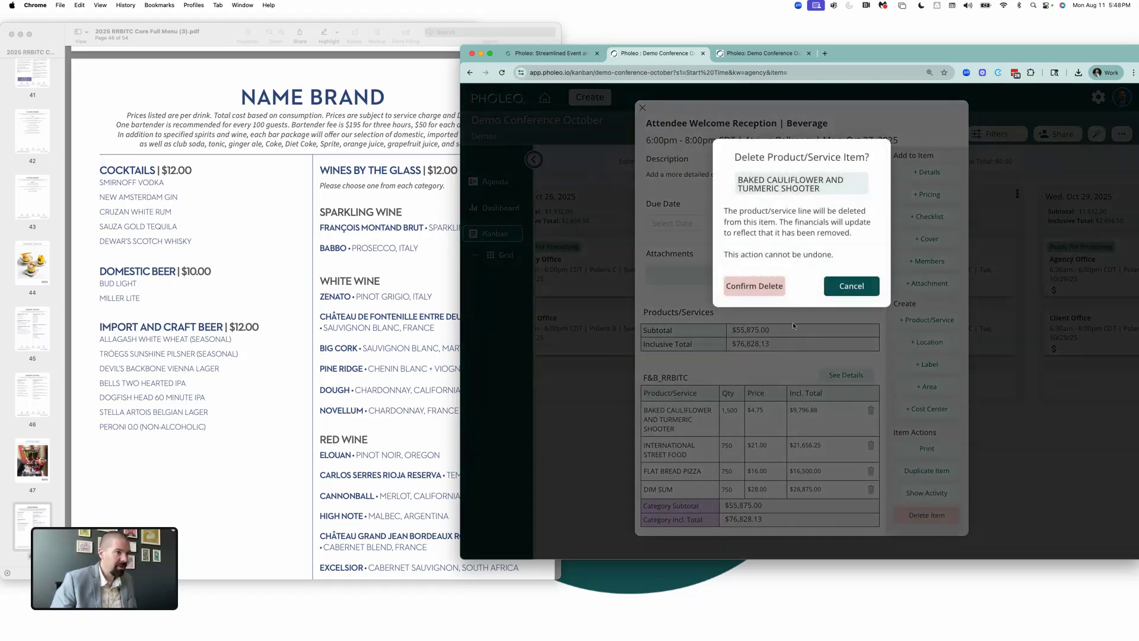
pyautogui.click(753, 279)
pyautogui.click(871, 411)
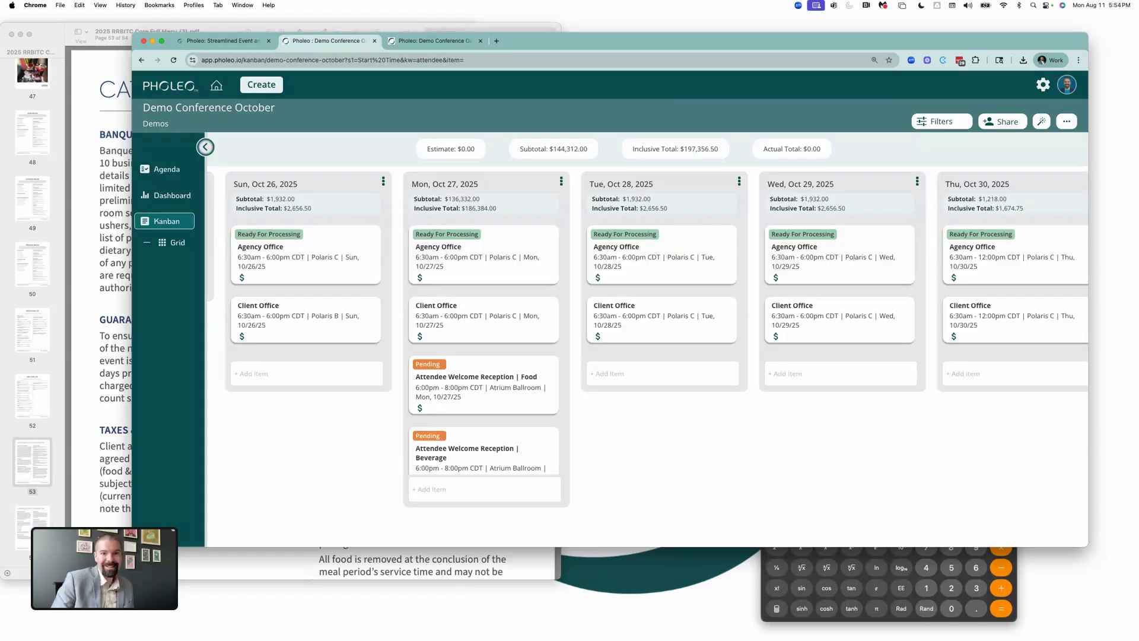